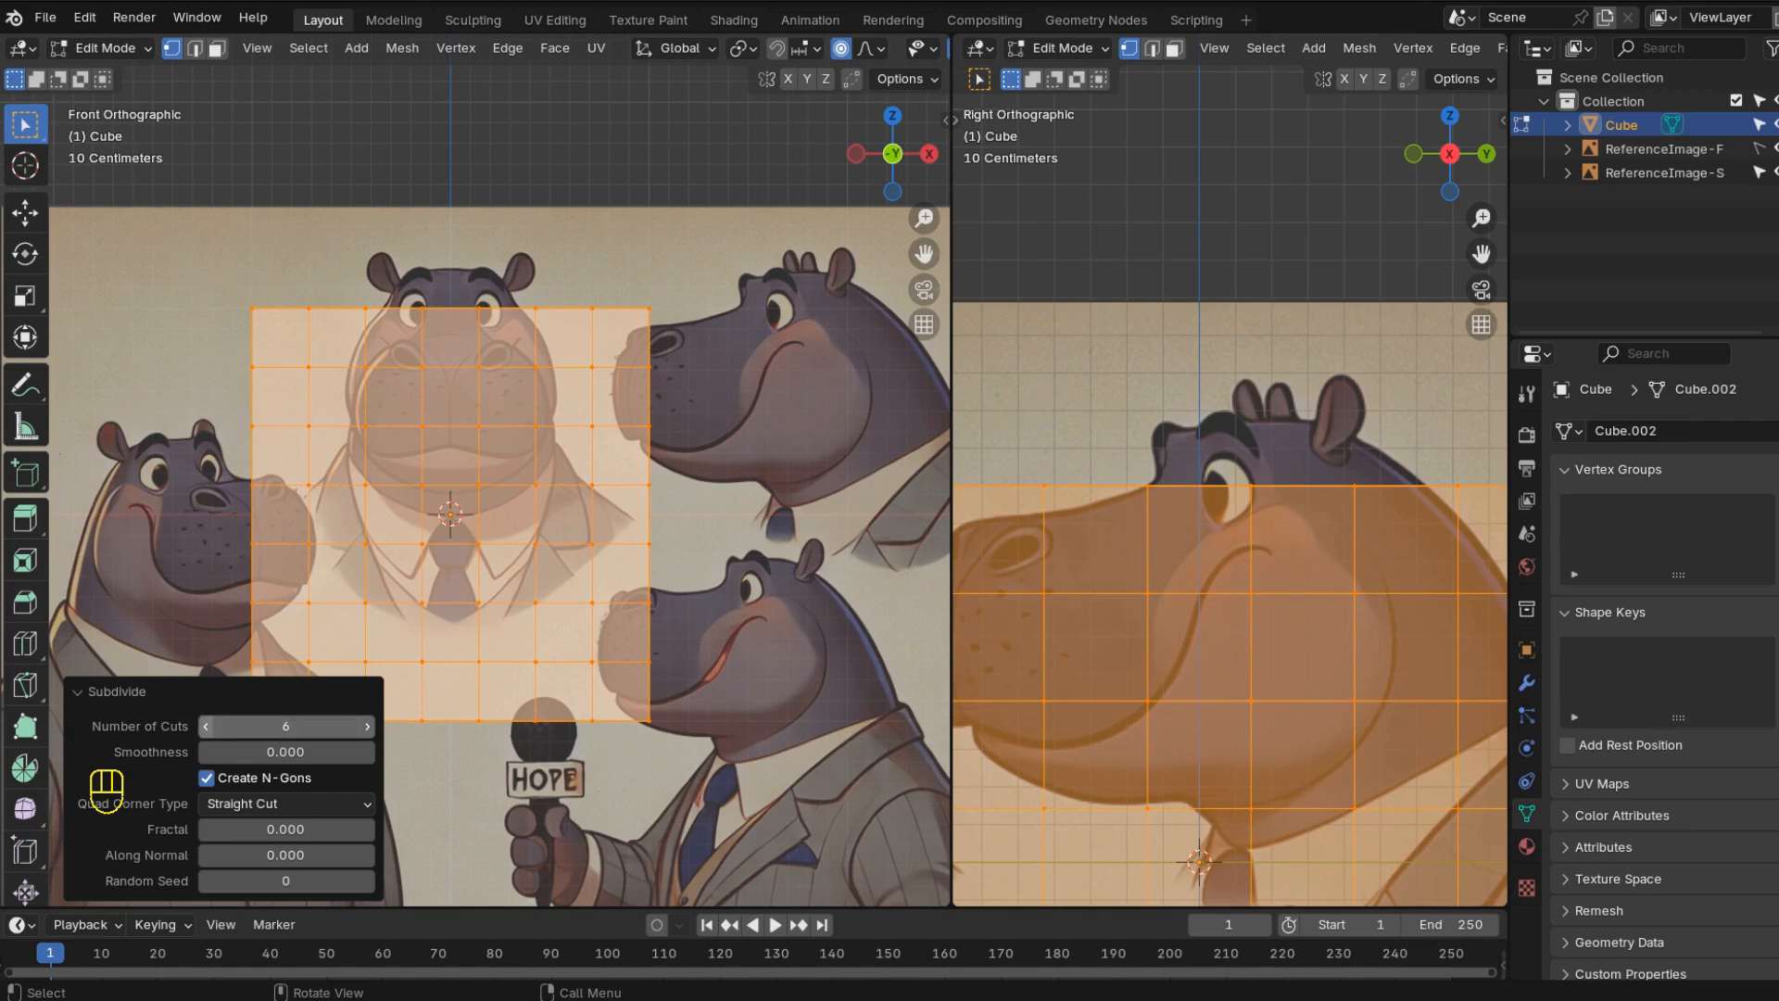
# - Set the cube's subdivision to 5 cuts with a smoothness of 1.000
pyautogui.click(206, 727)
pyautogui.moveTo(286, 752); pyautogui.dragTo(372, 753)
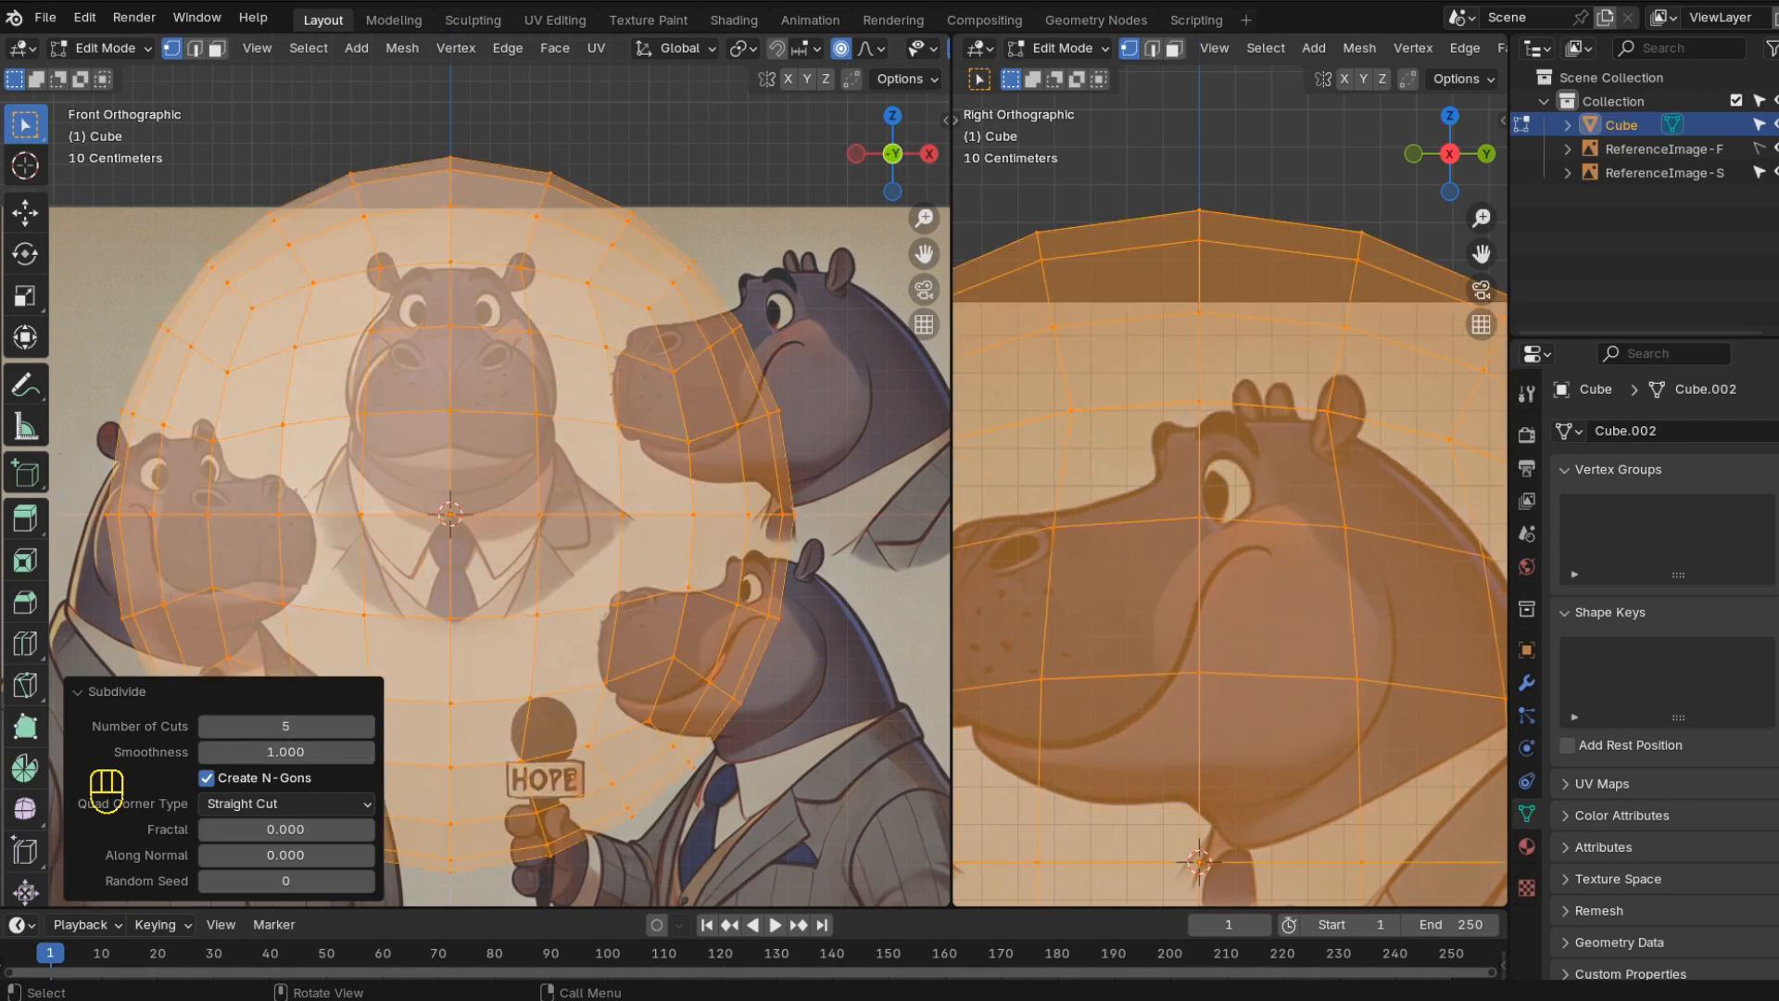
# - Scale the rounded mesh to about 0.298 and move it onto the hippo's head in the reference images
pyautogui.press('s')
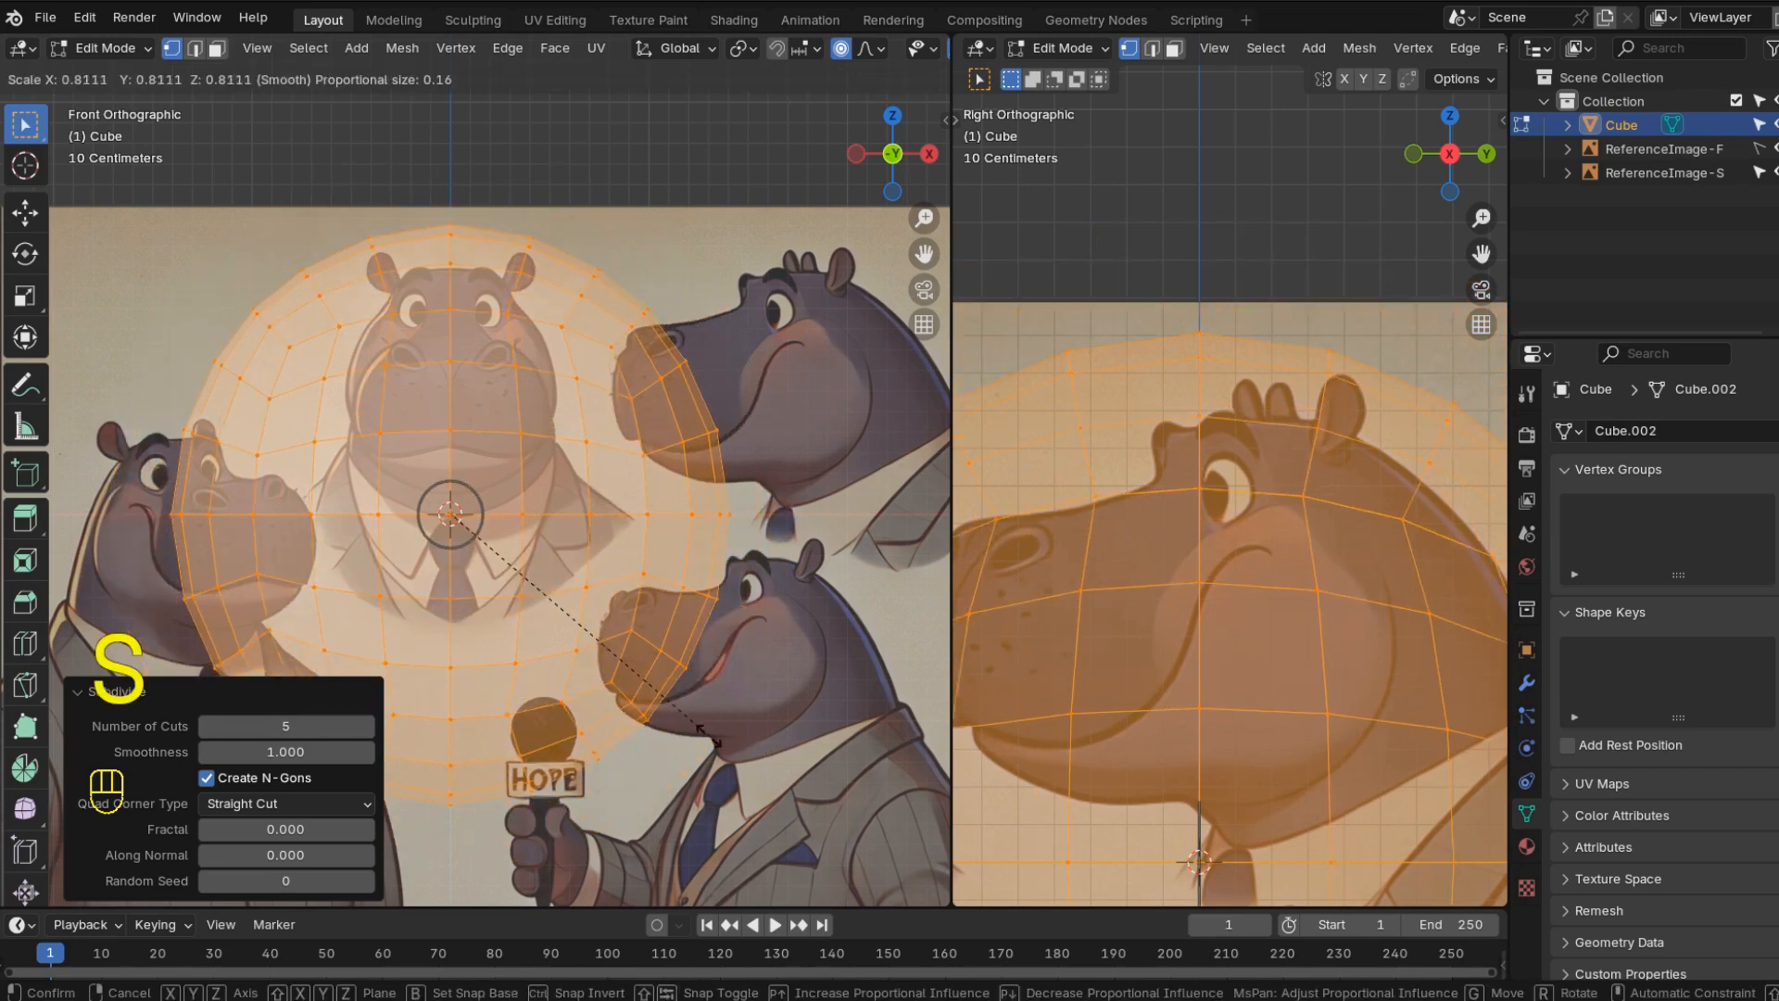
pyautogui.click(533, 608)
pyautogui.press('g')
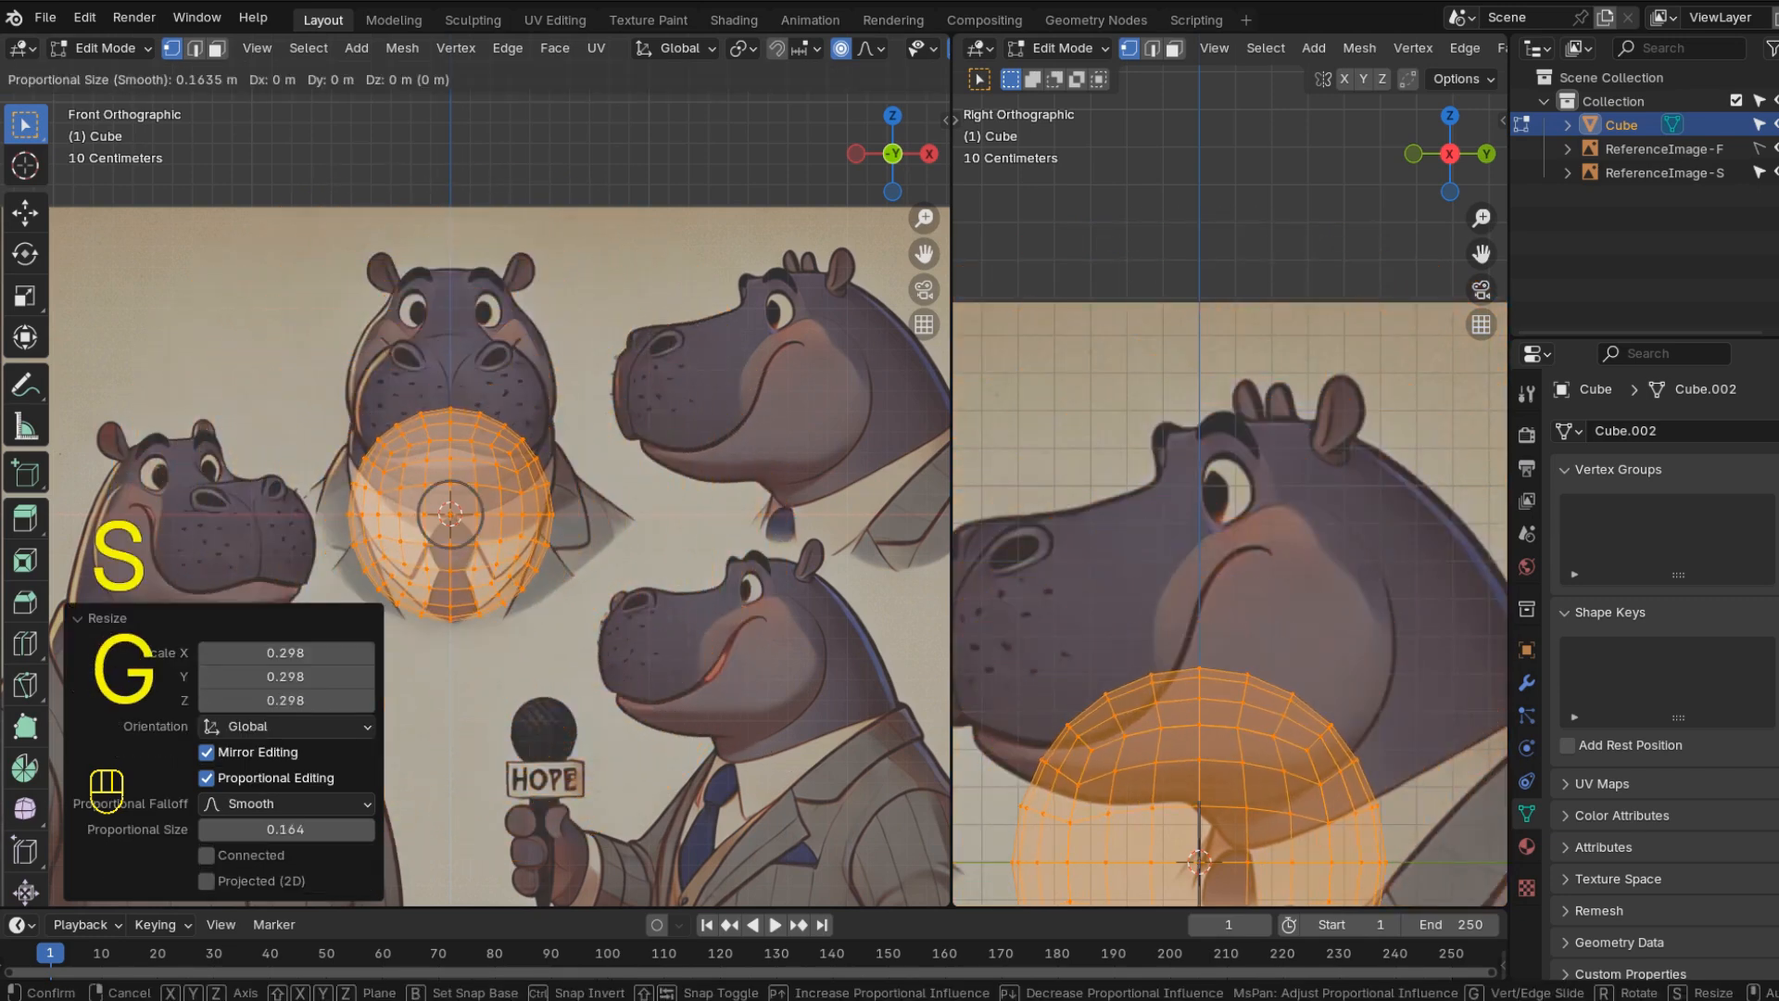
pyautogui.press('Return')
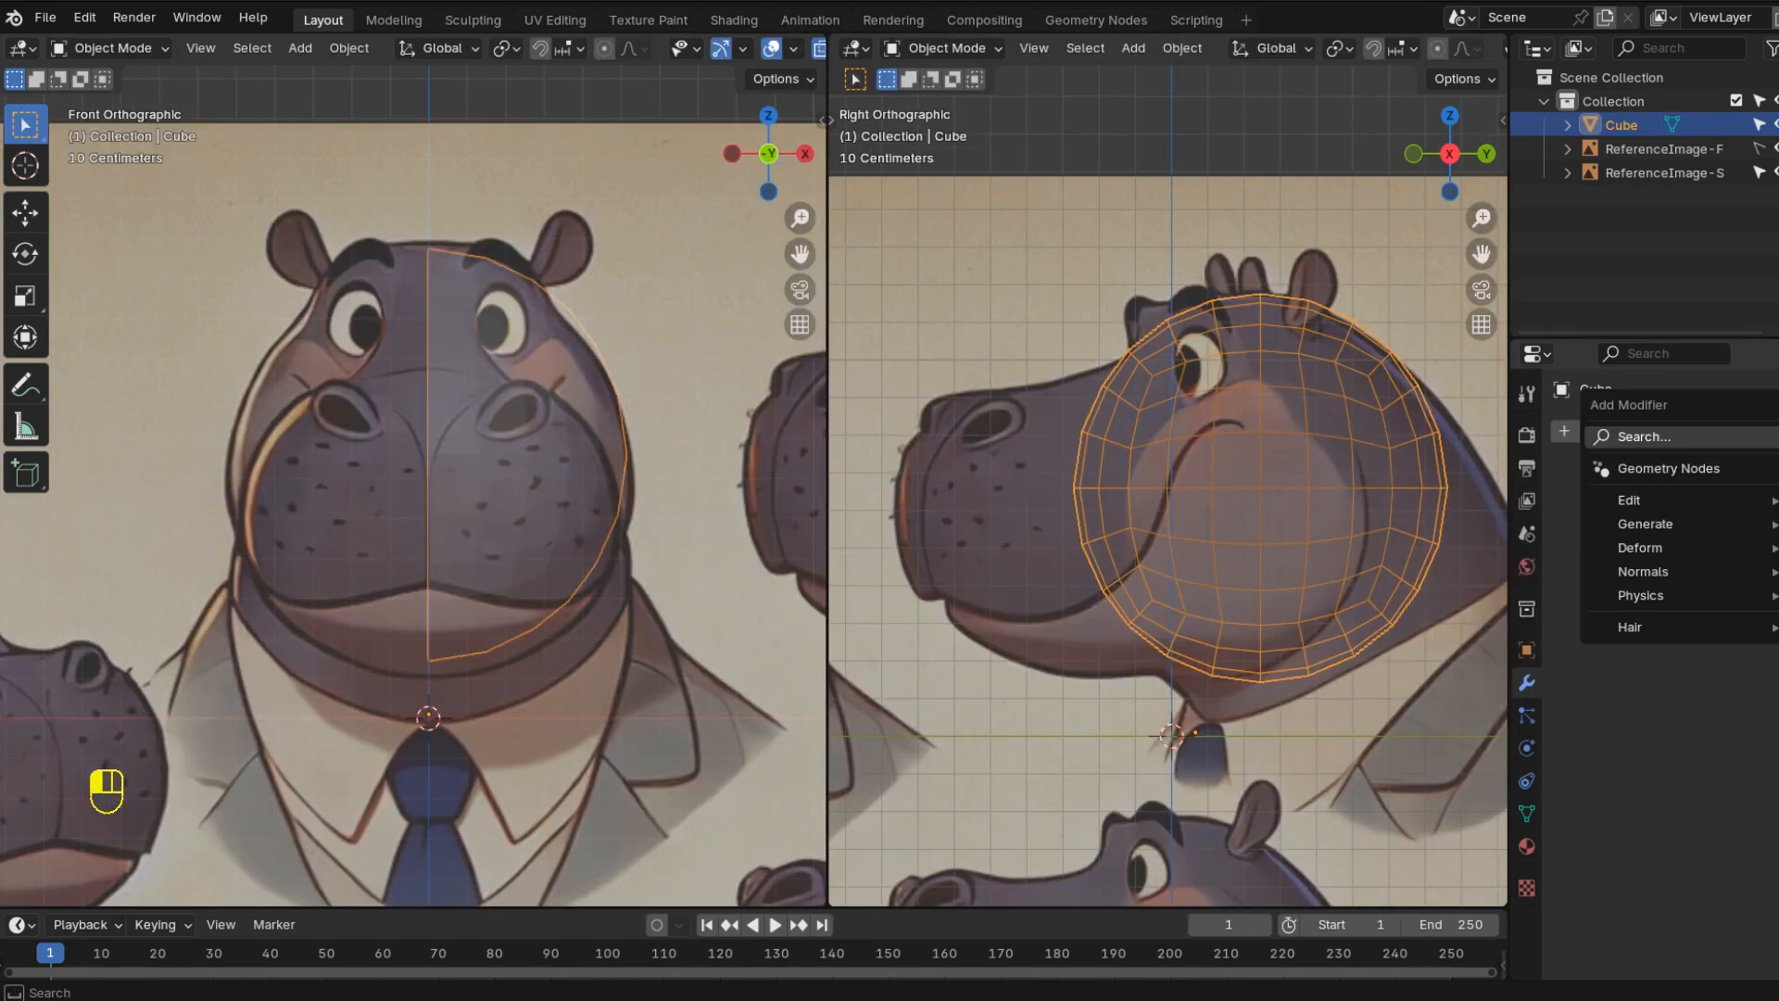
# - Add a Mirror modifier to the half-sphere head and switch the mesh to Edit Mode
pyautogui.click(1640, 436)
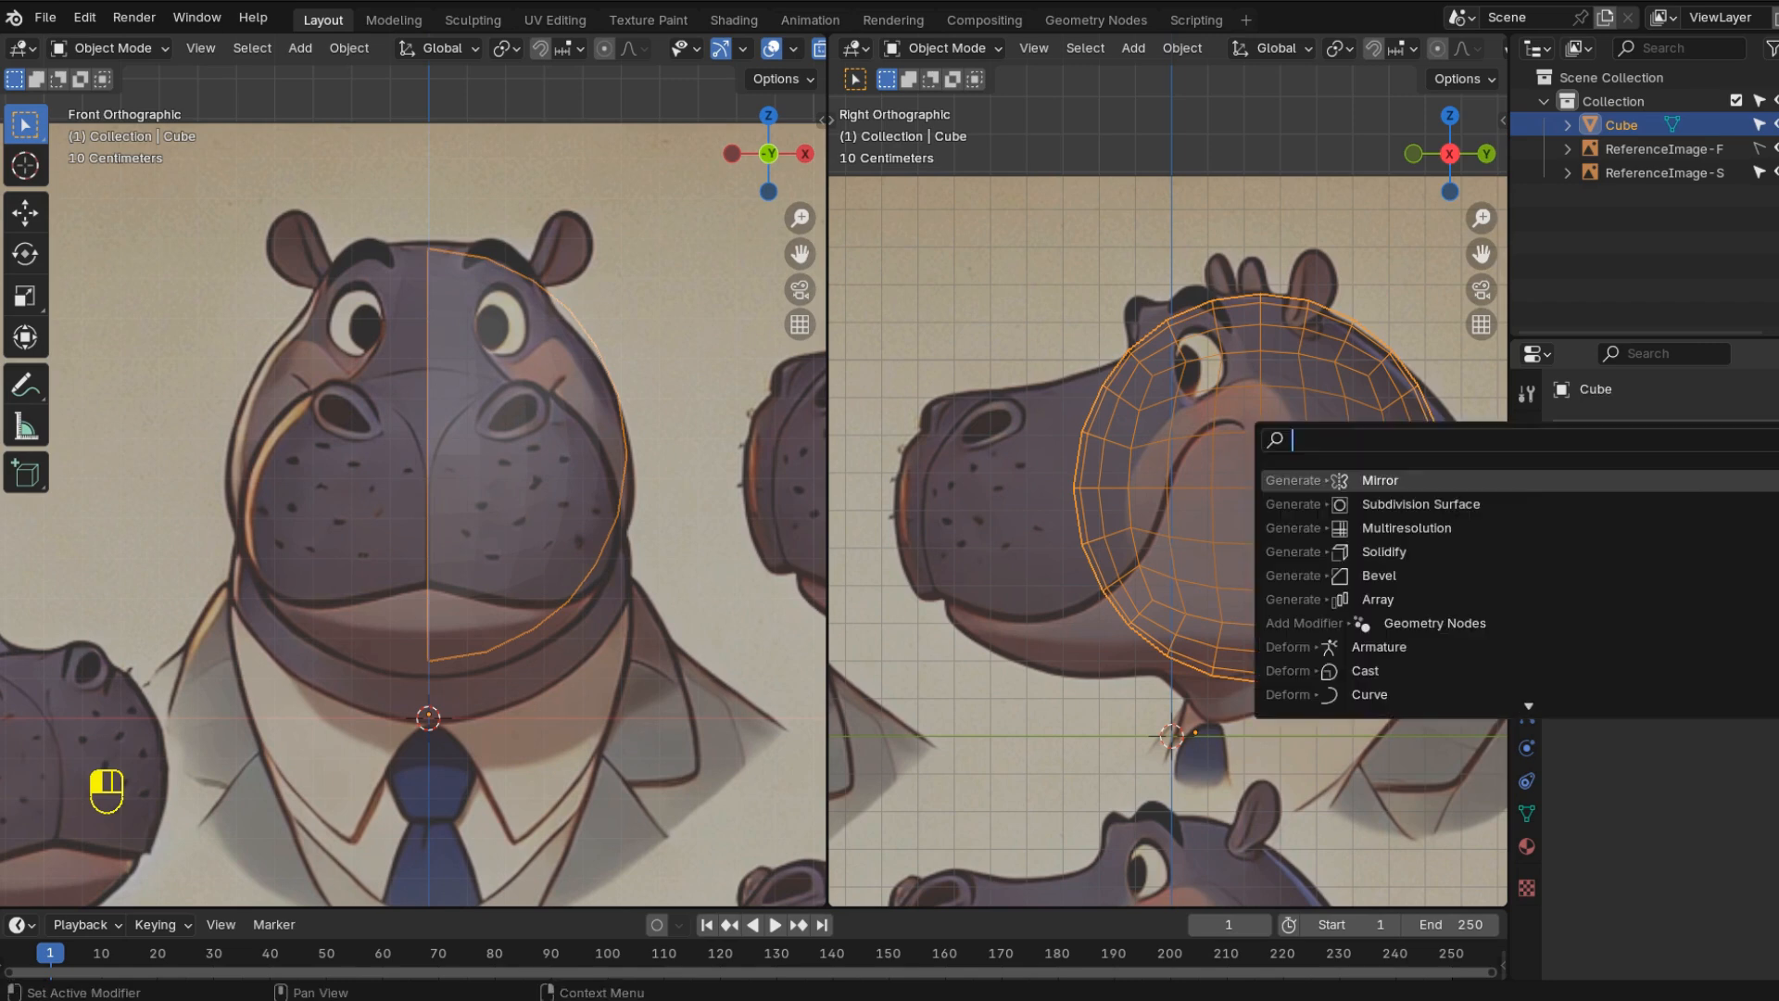
pyautogui.press('Return')
pyautogui.press('Tab')
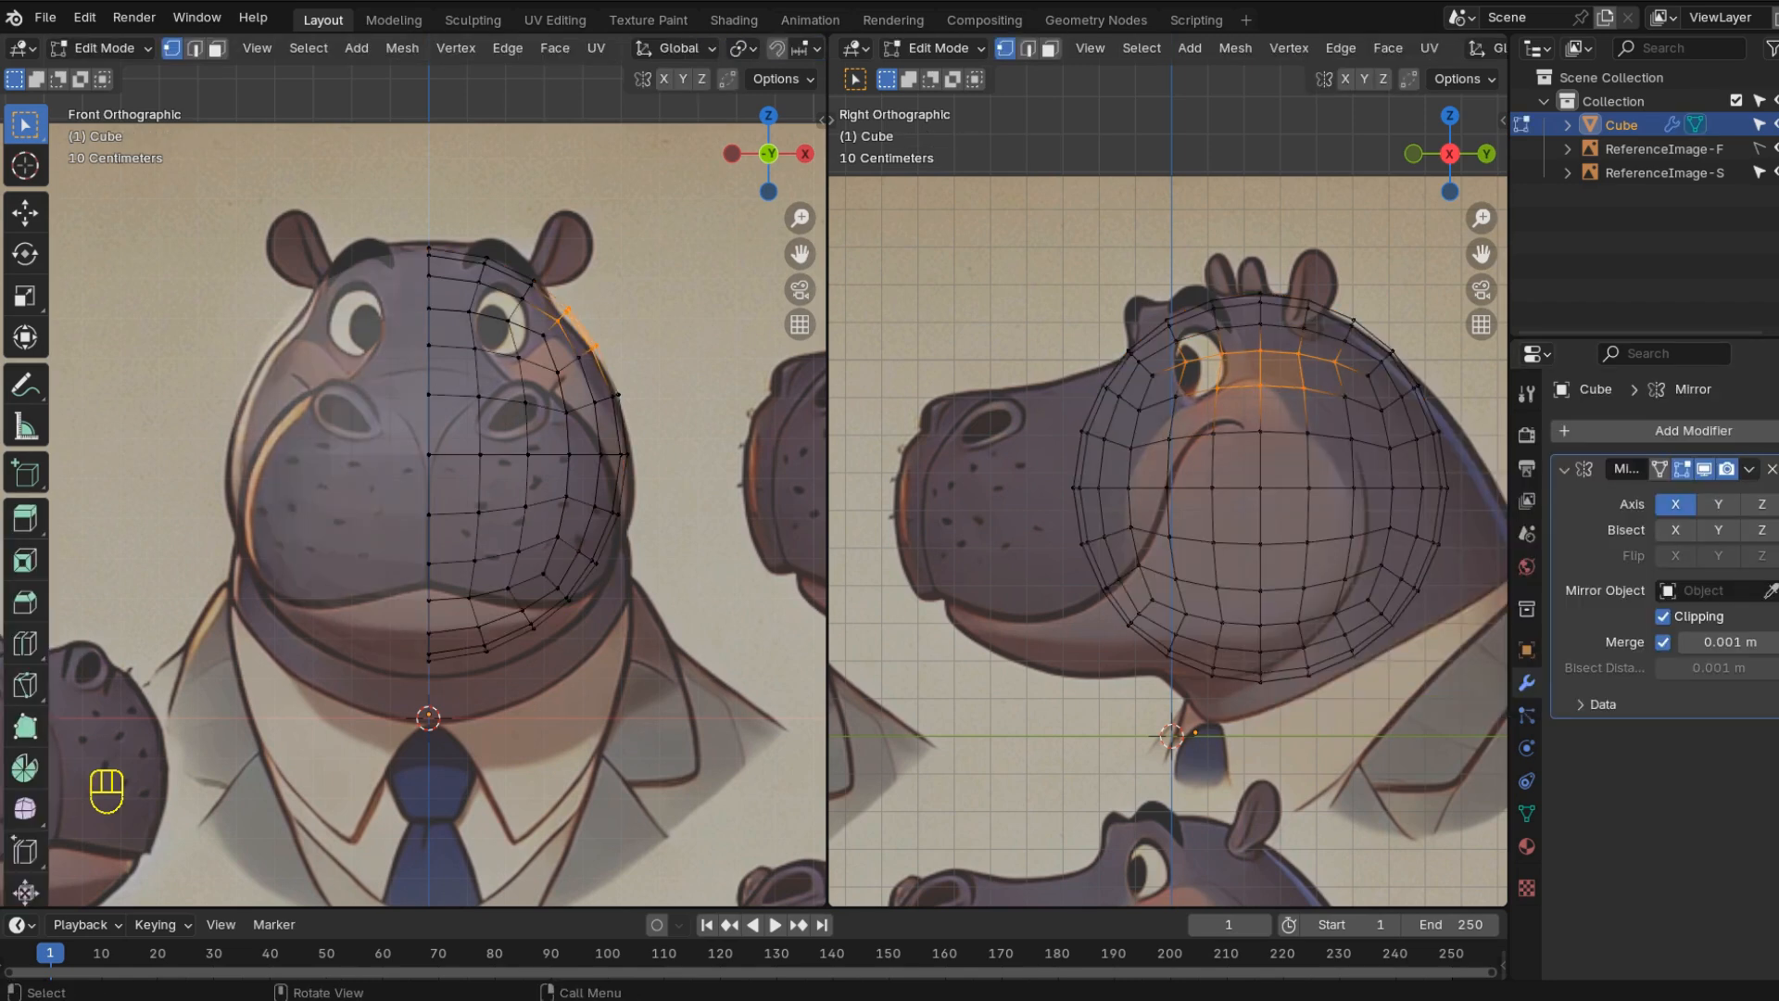
pyautogui.press('g')
pyautogui.rightClick(690, 292)
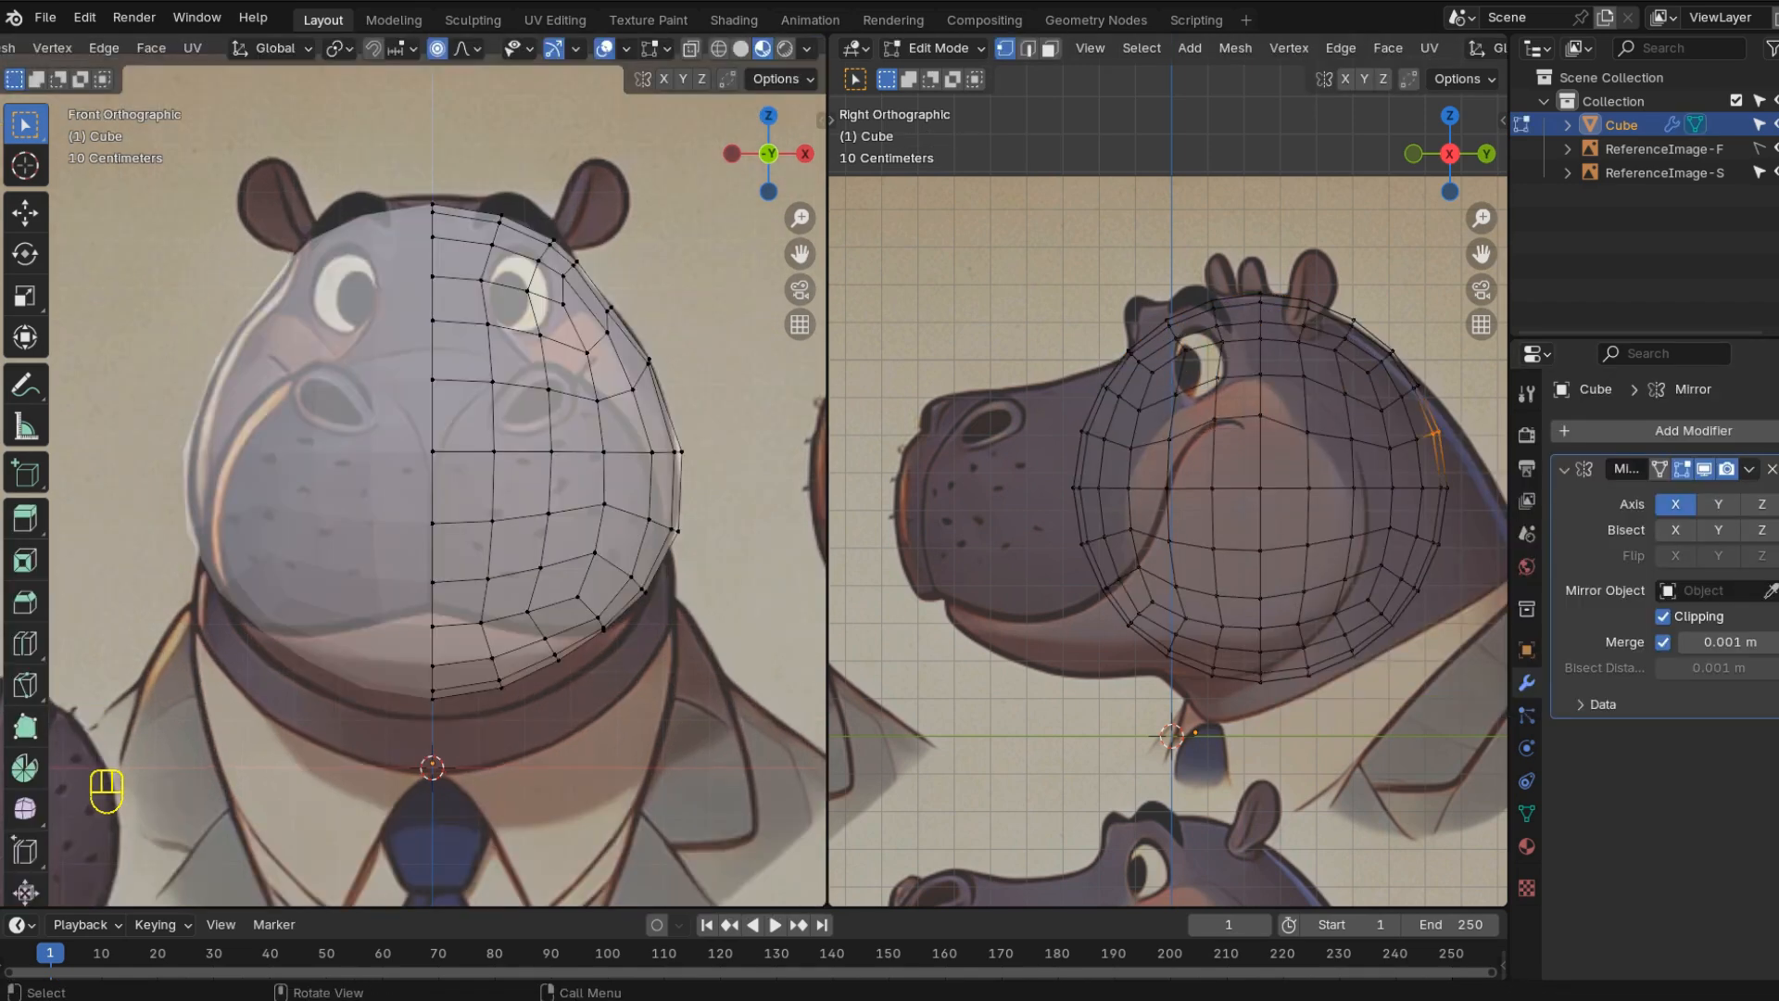
# - Move the upper back vertices of the head about 0.063 m along Y toward the reference outline in the side view
pyautogui.keyDown('shift'); pyautogui.moveTo(1204, 519); pyautogui.dragTo(1033, 546, button='middle'); pyautogui.keyUp('shift')
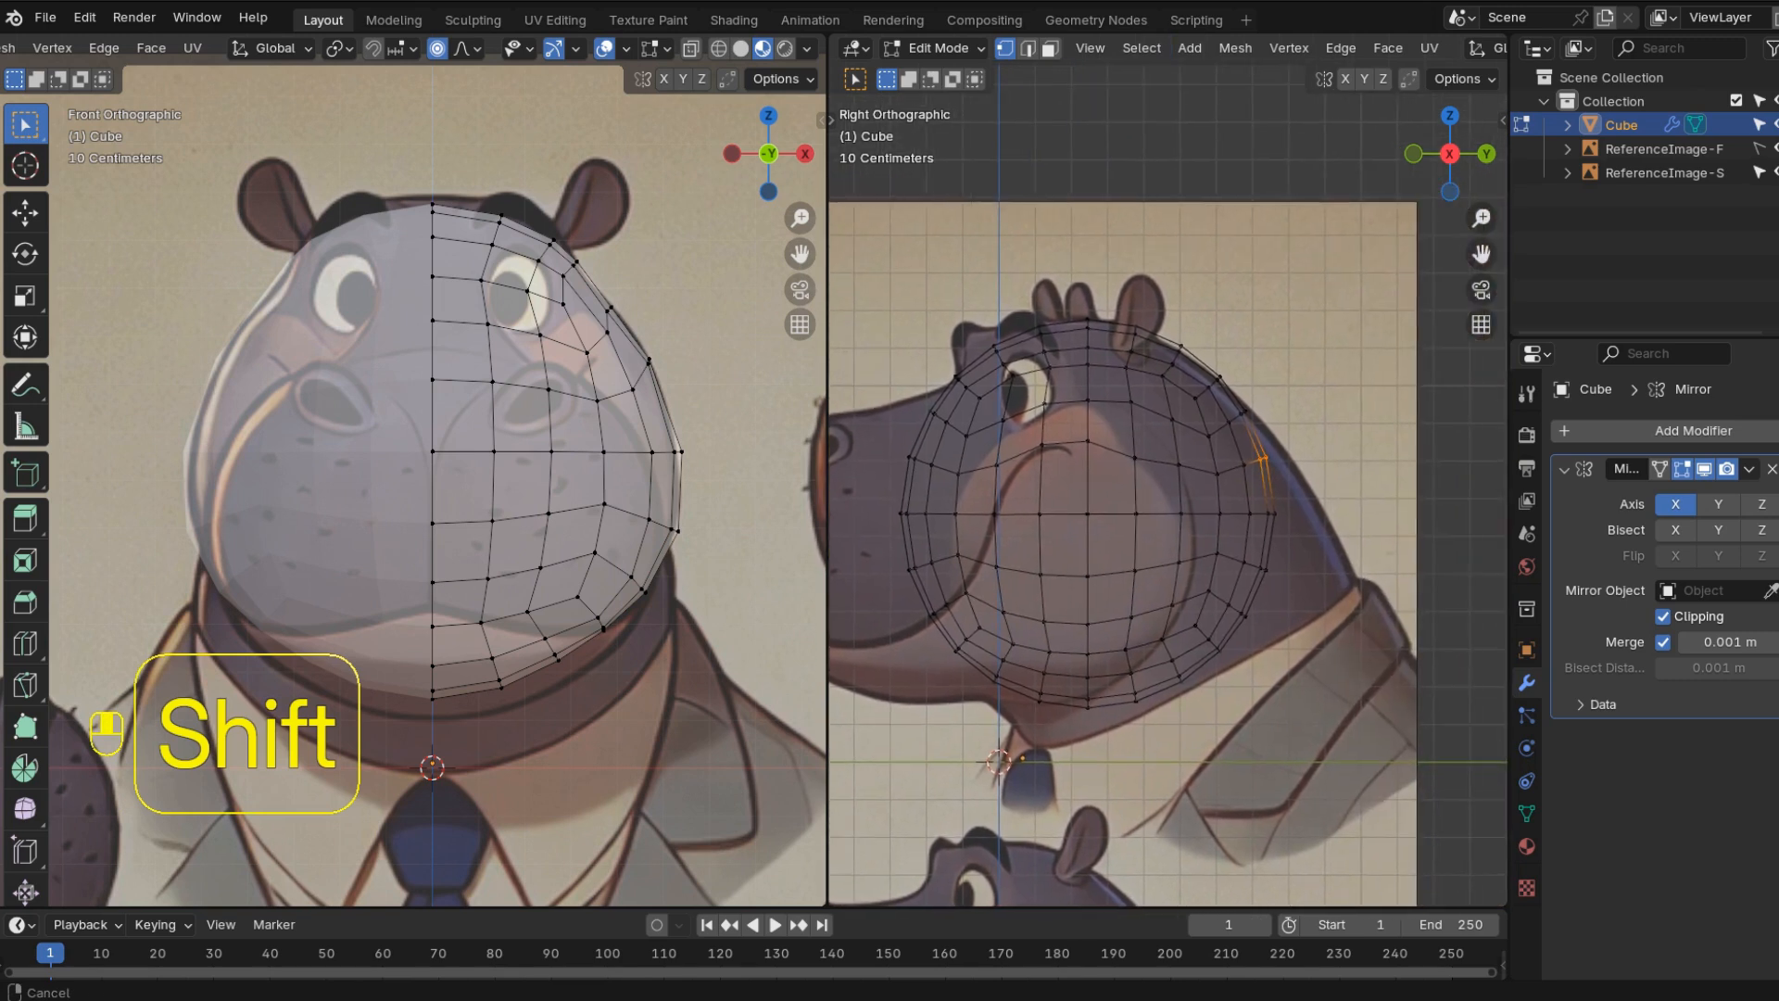
pyautogui.press('g')
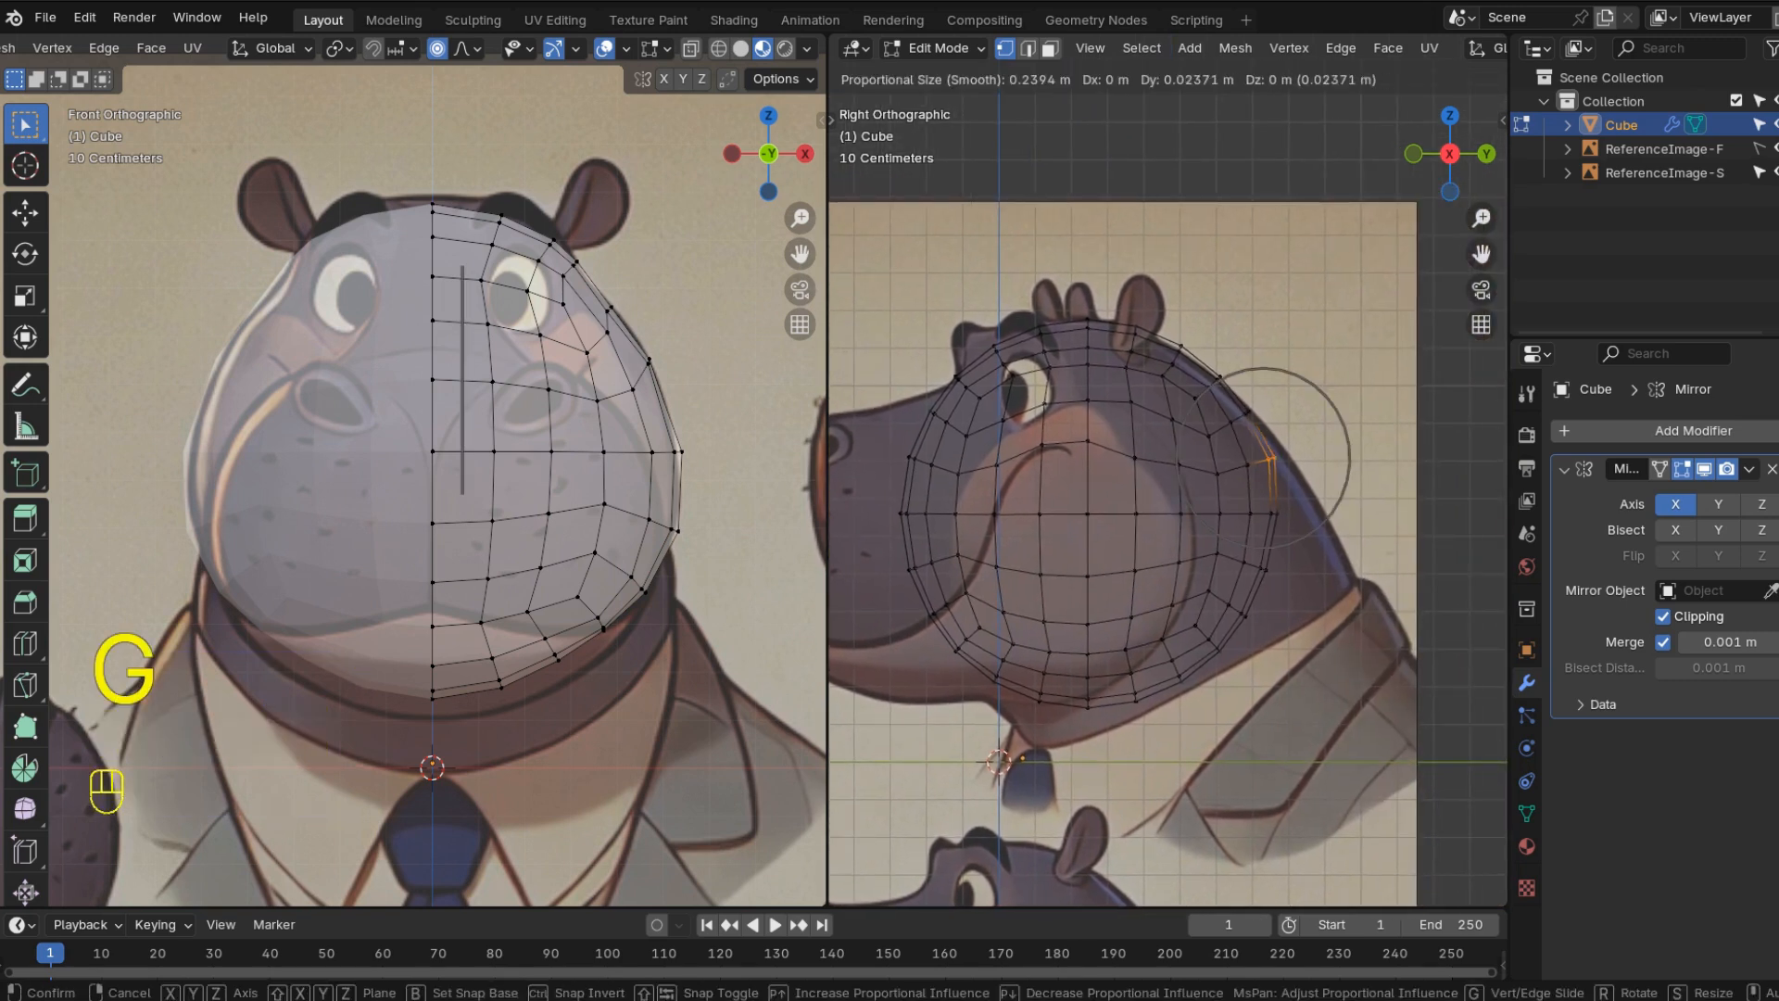
pyautogui.press('y')
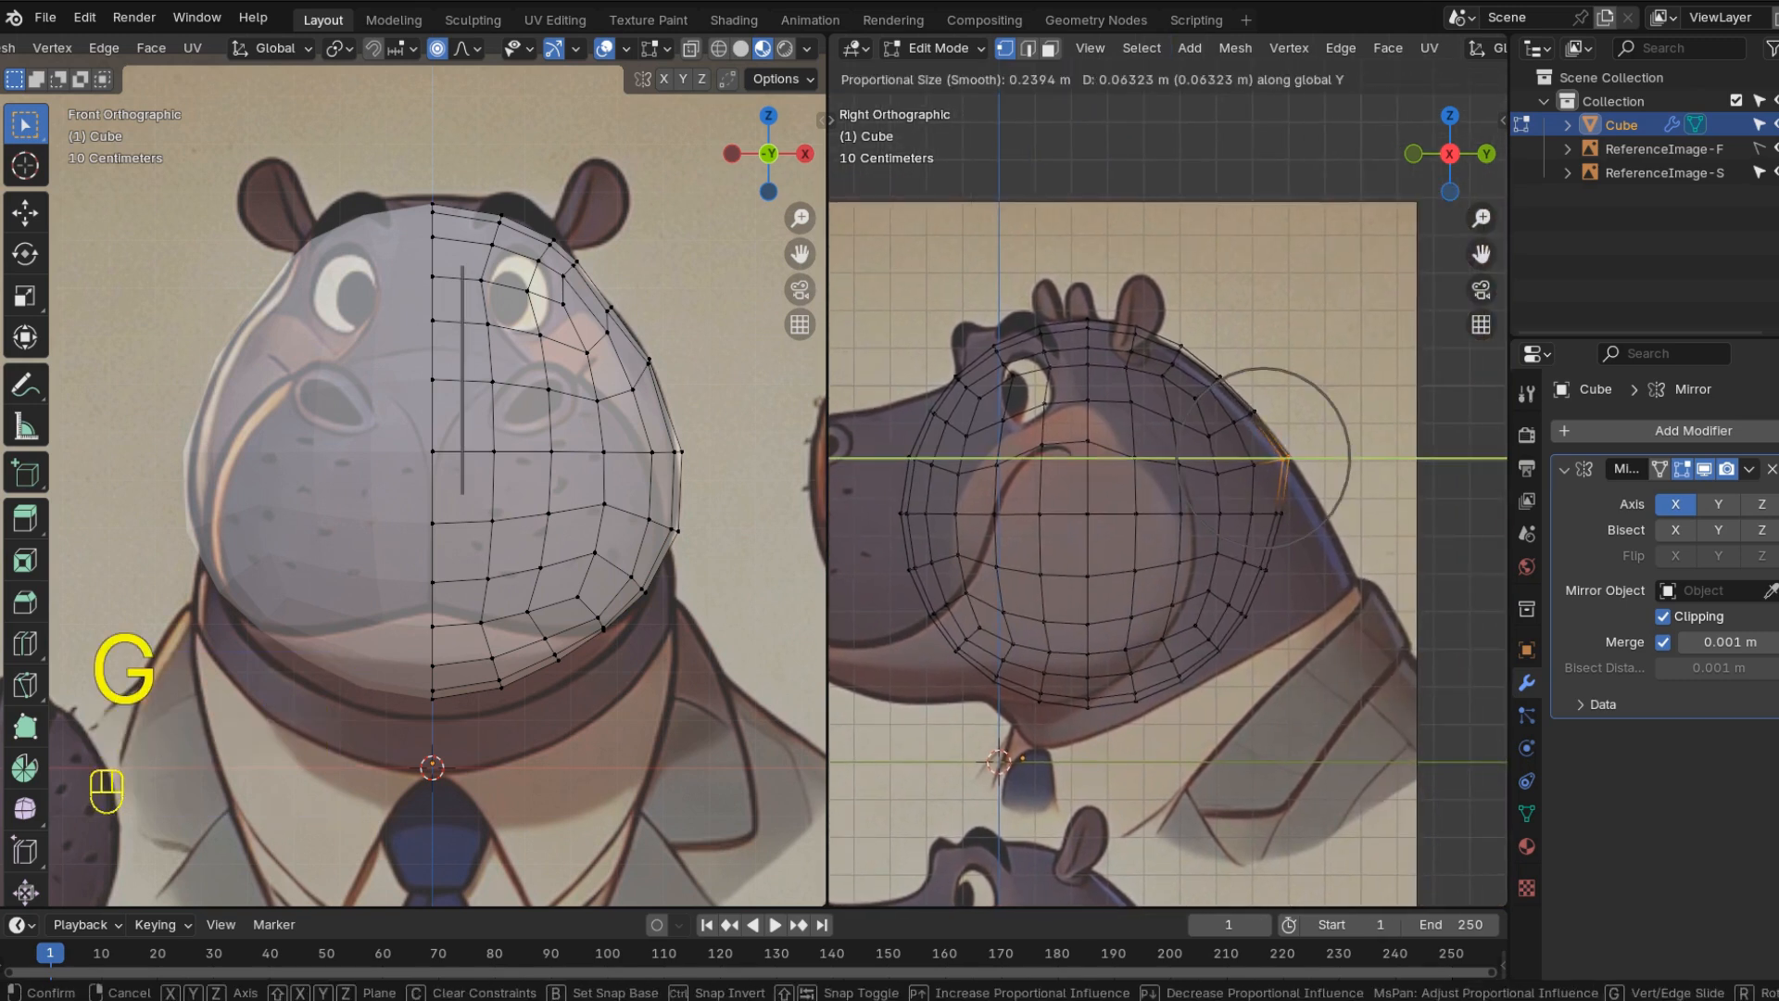
pyautogui.press('Return')
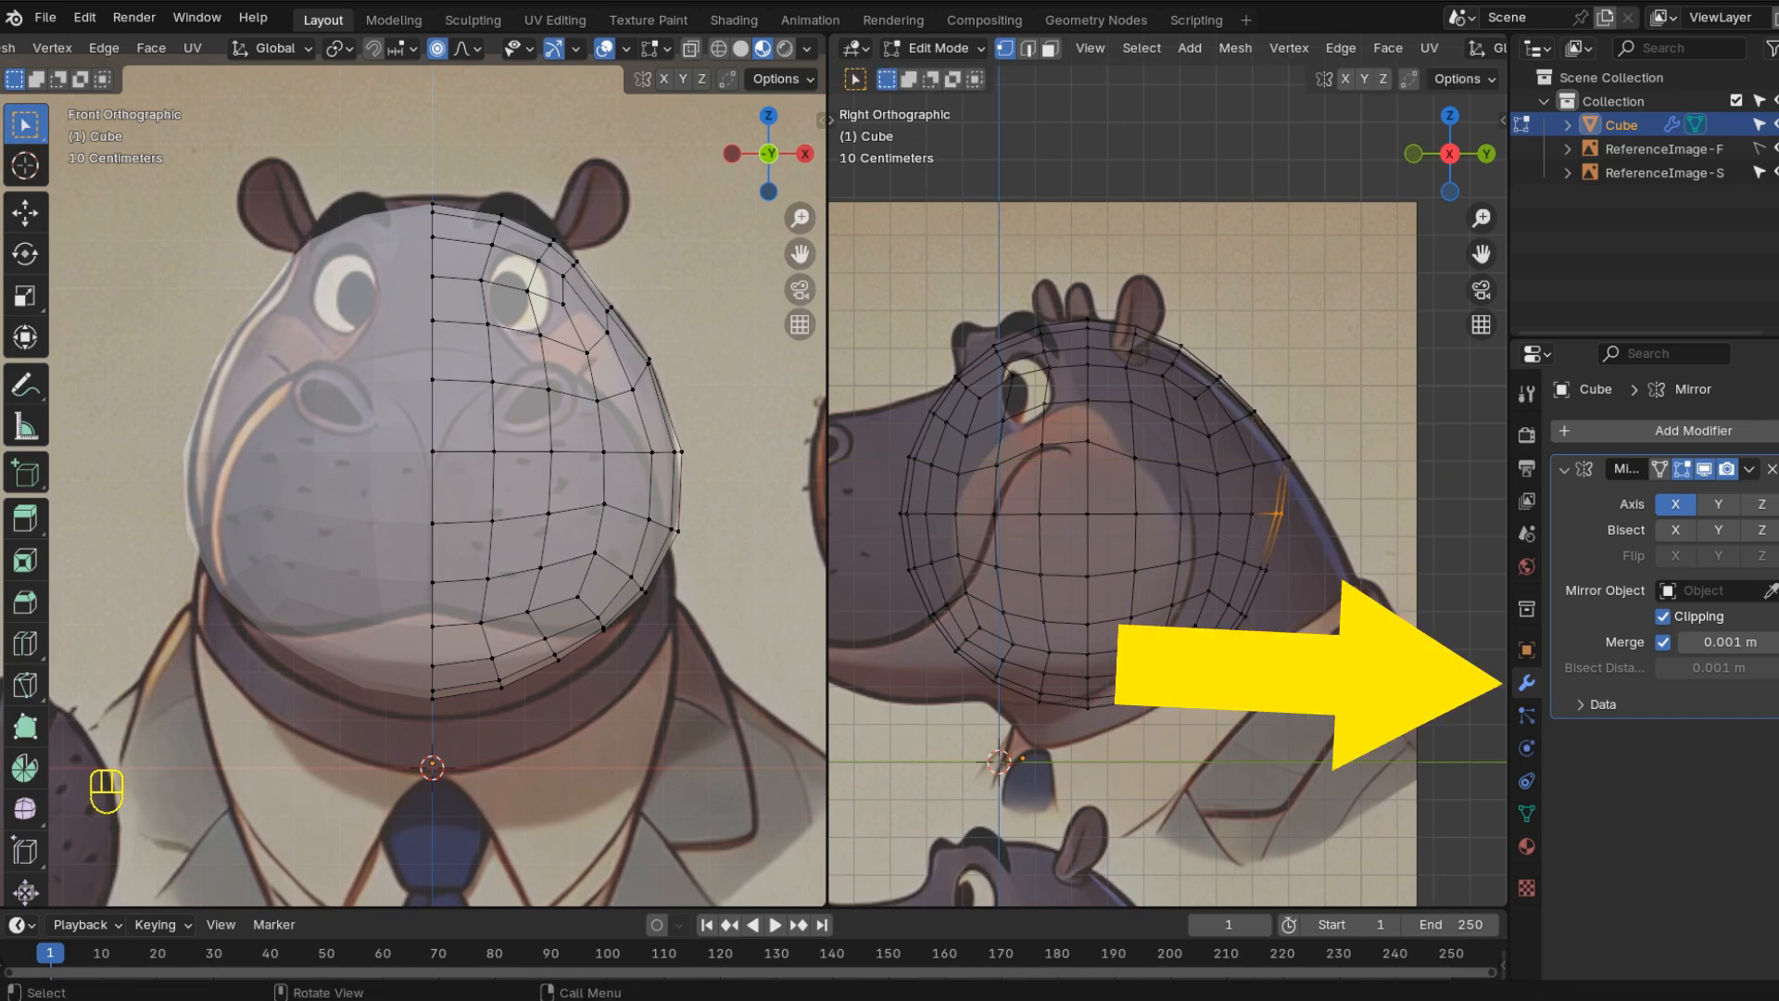
# - Pull the mid-height back vertices along Y to the reference neck outline, with a proportional size of about 0.198 m
pyautogui.press('g')
pyautogui.press('y')
pyautogui.scroll(4, 1311, 512)
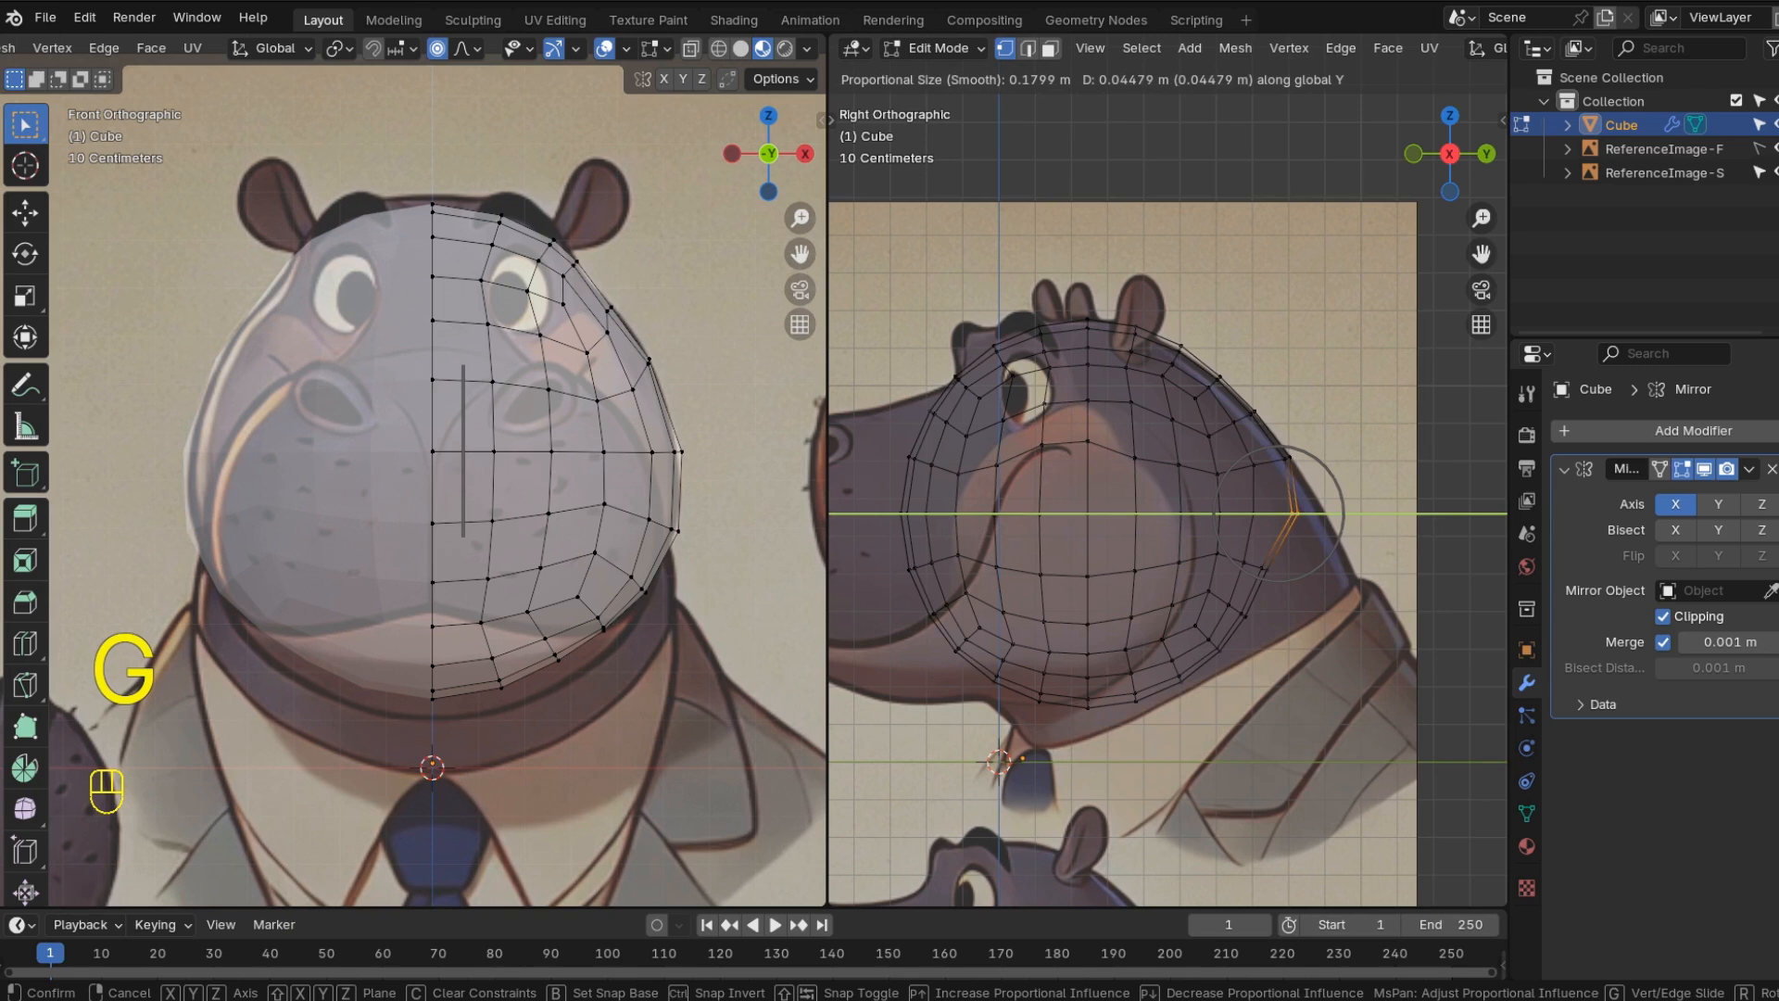
pyautogui.scroll(-2, 1312, 513)
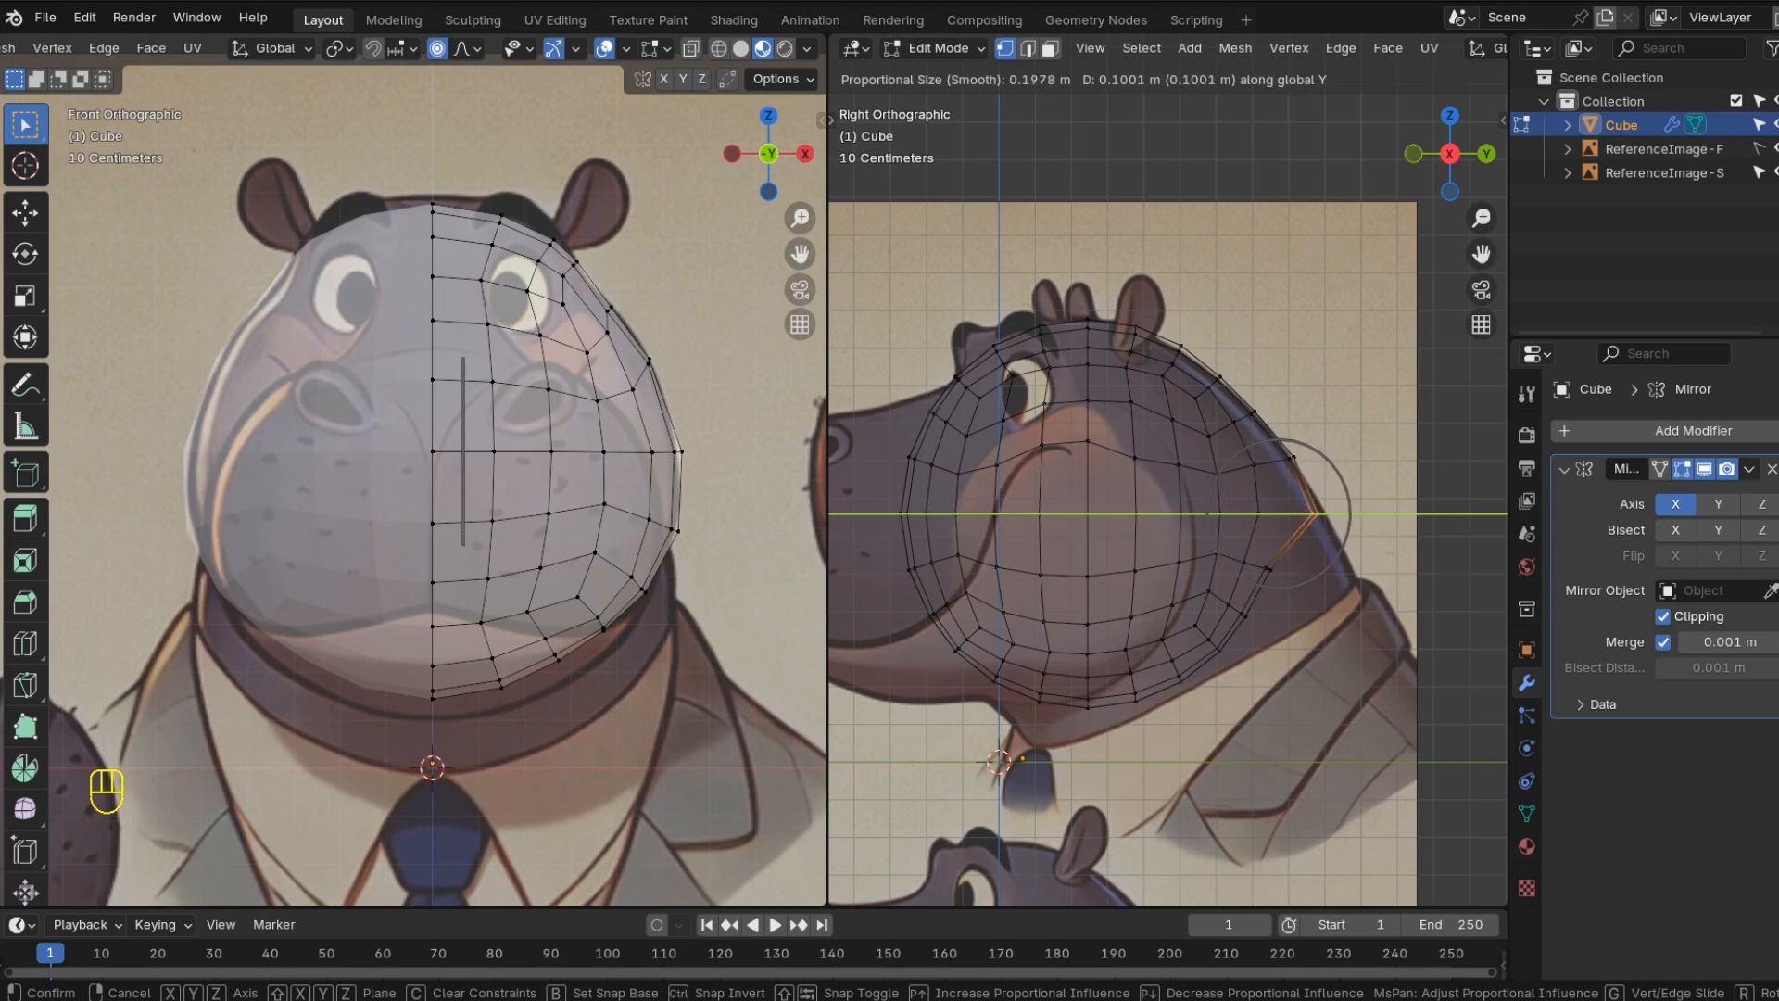
pyautogui.press('Return')
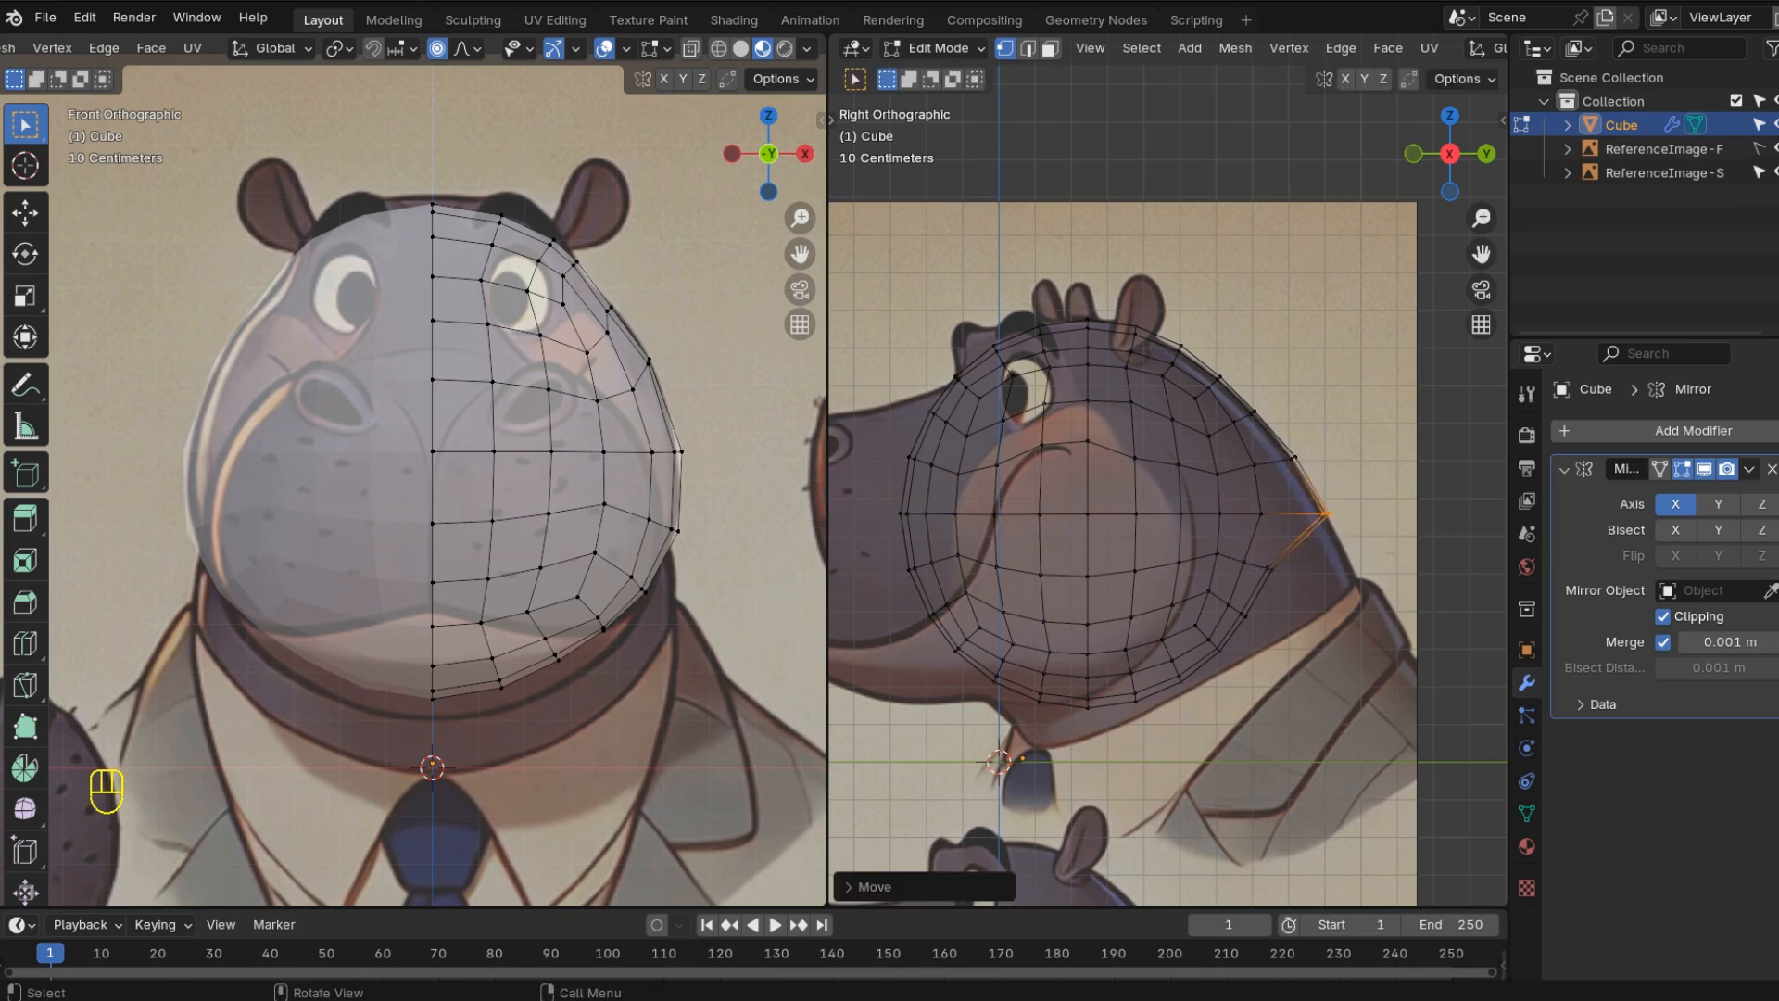
# - Fine-tune the upper back vertices along Y so they follow the reference outline behind the head
pyautogui.moveTo(1271, 438); pyautogui.dragTo(1312, 497)
pyautogui.press('g')
pyautogui.press('y')
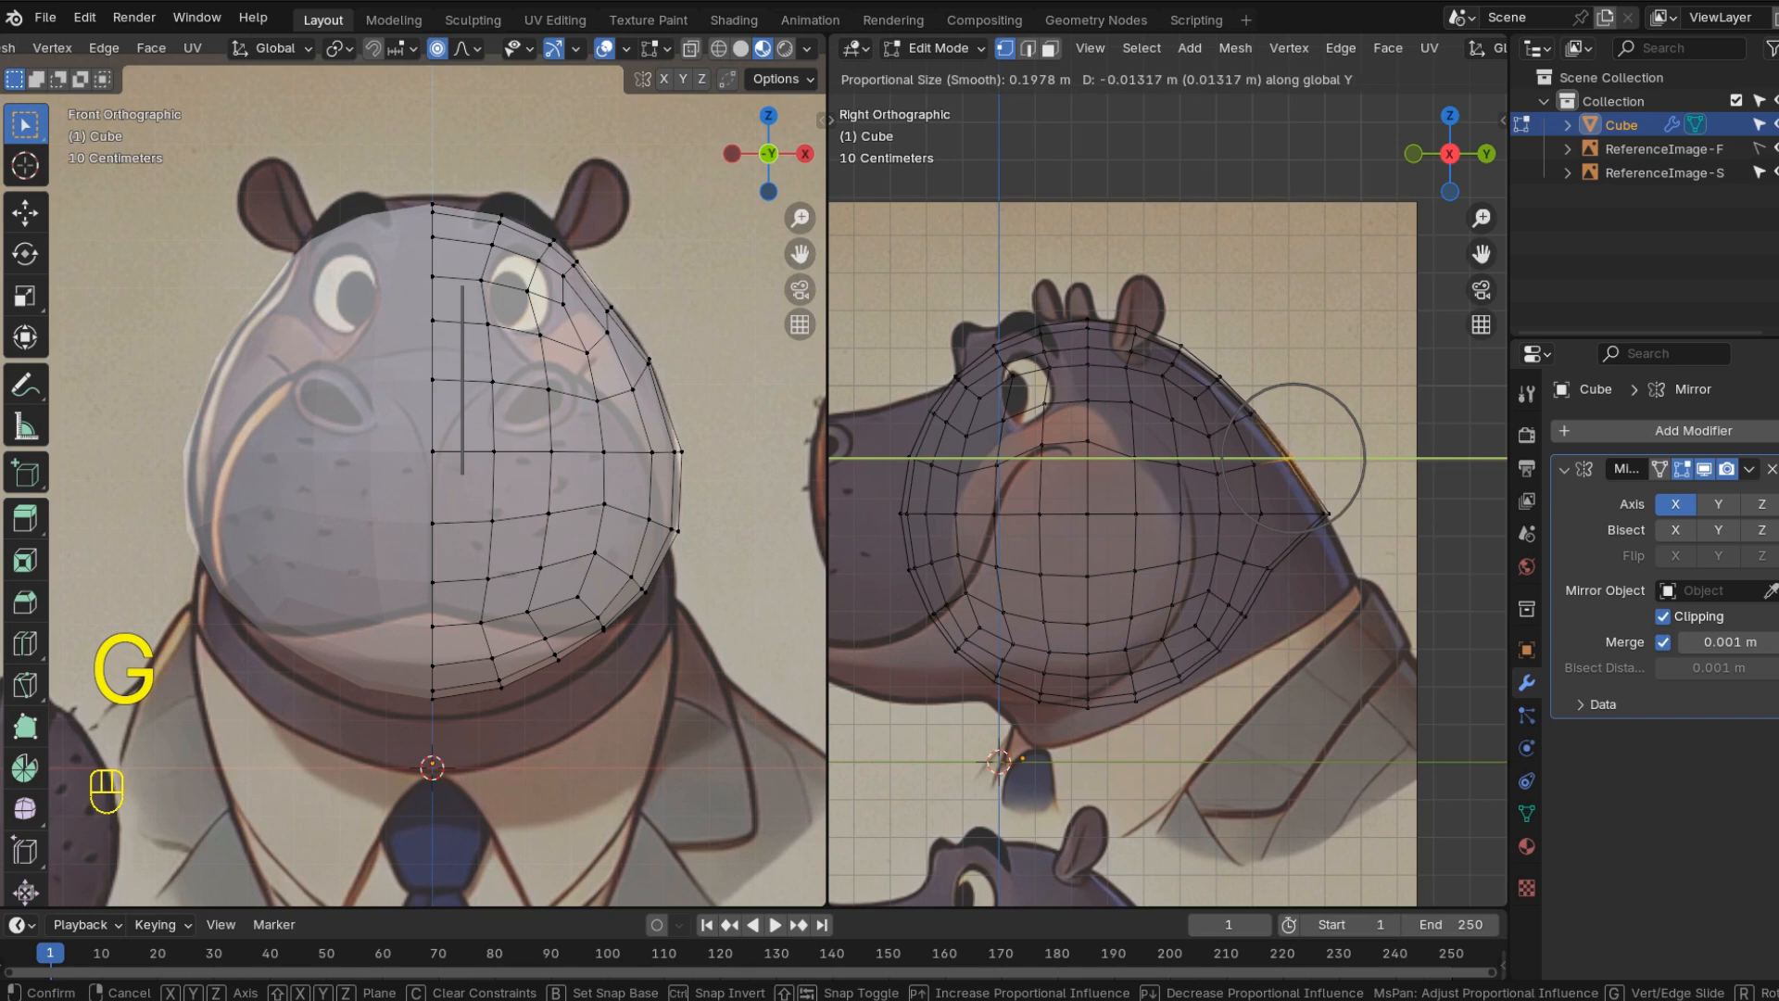
pyautogui.press('Return')
# - Pull the lower back vertices about 0.22 m along Y to meet the collar line of the reference
pyautogui.click(1247, 561)
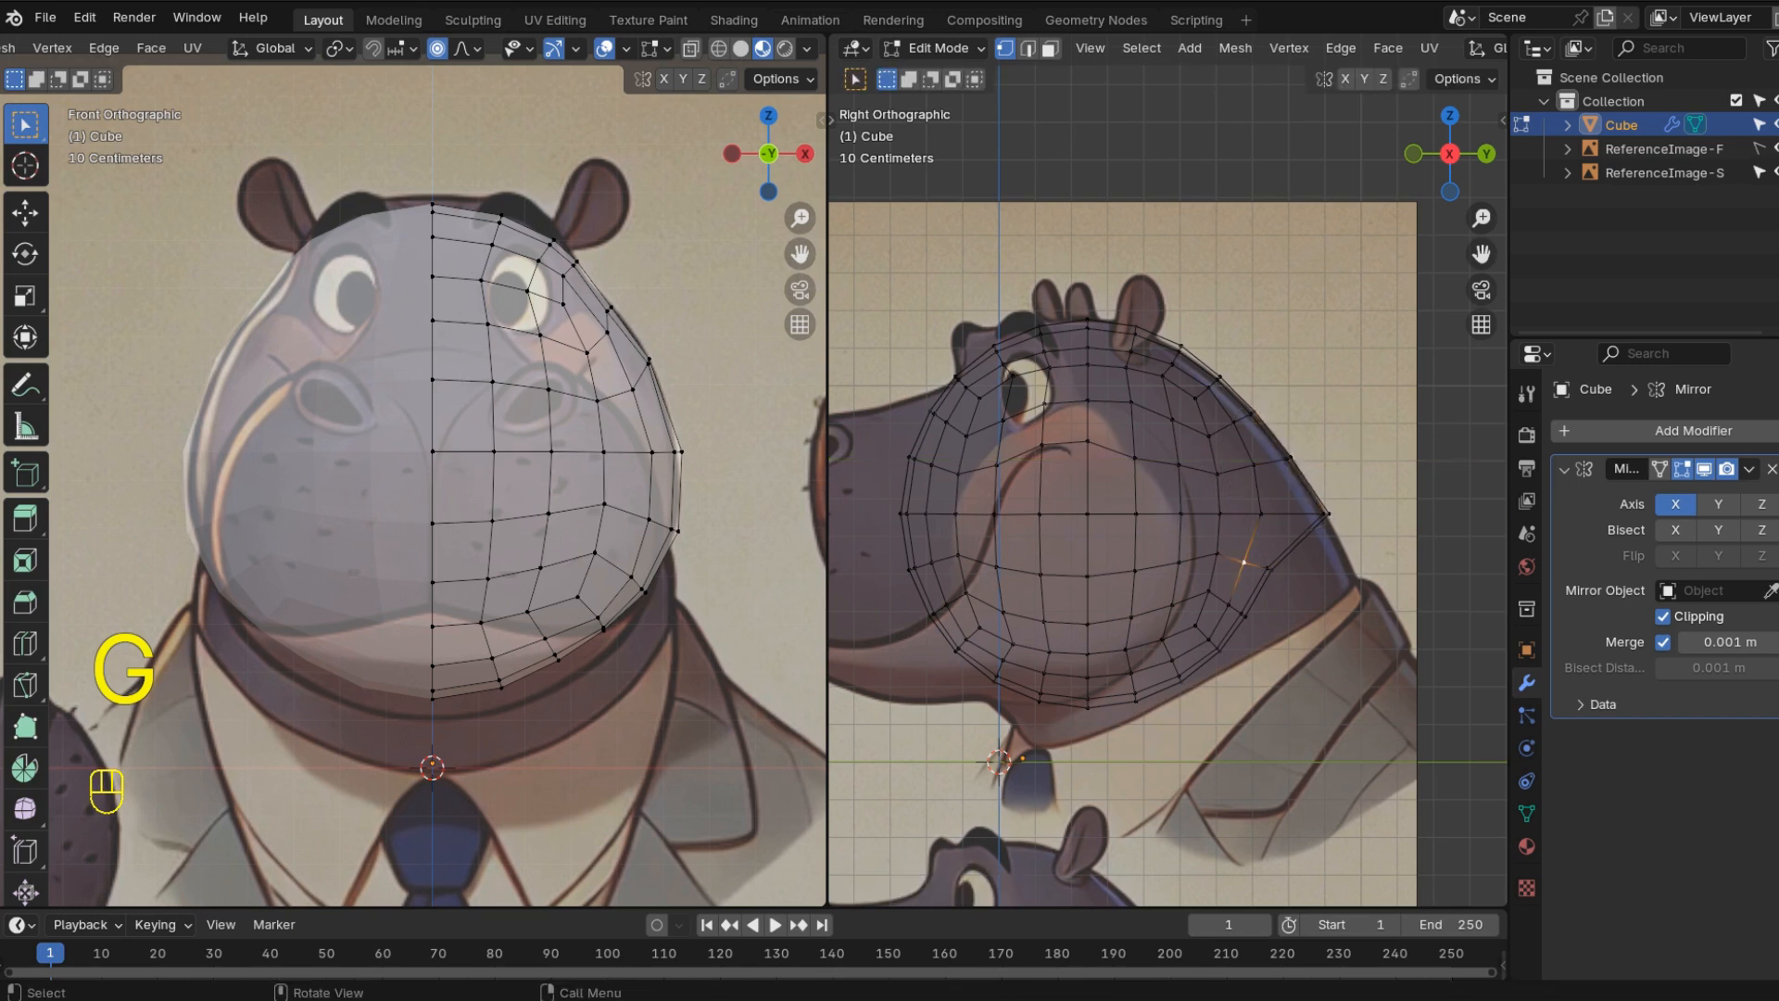
pyautogui.moveTo(1261, 549); pyautogui.dragTo(1291, 578)
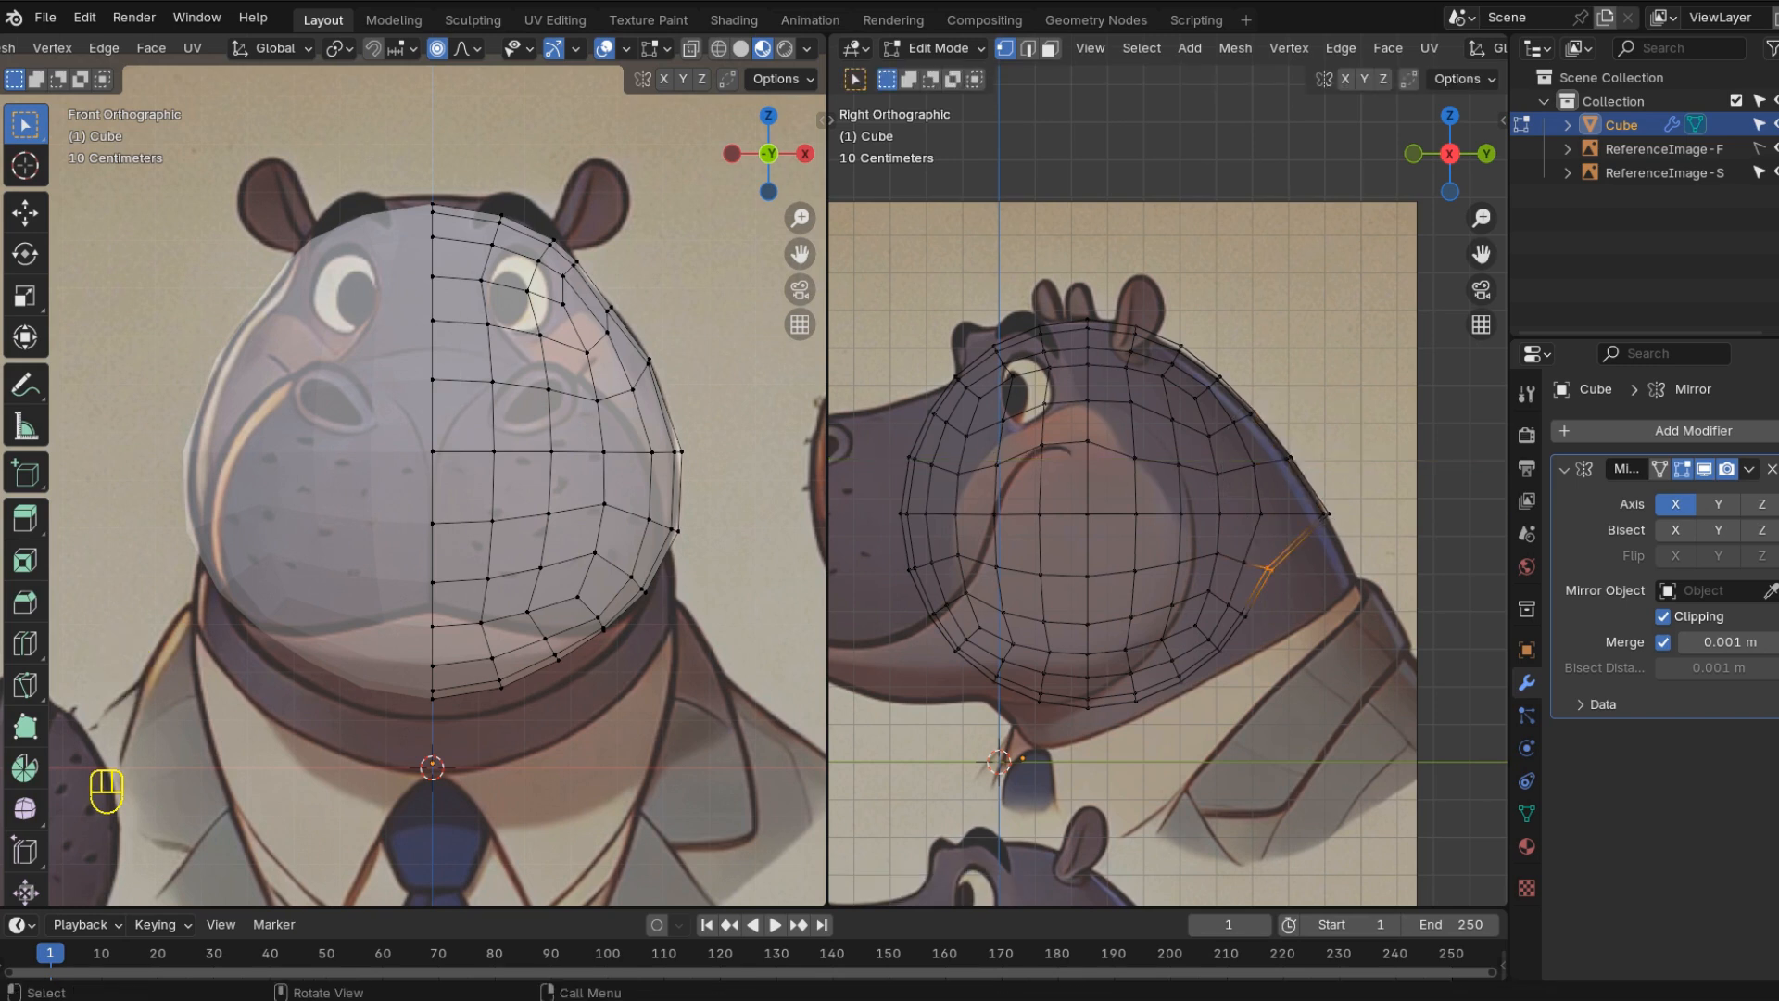
pyautogui.press('g')
pyautogui.press('y')
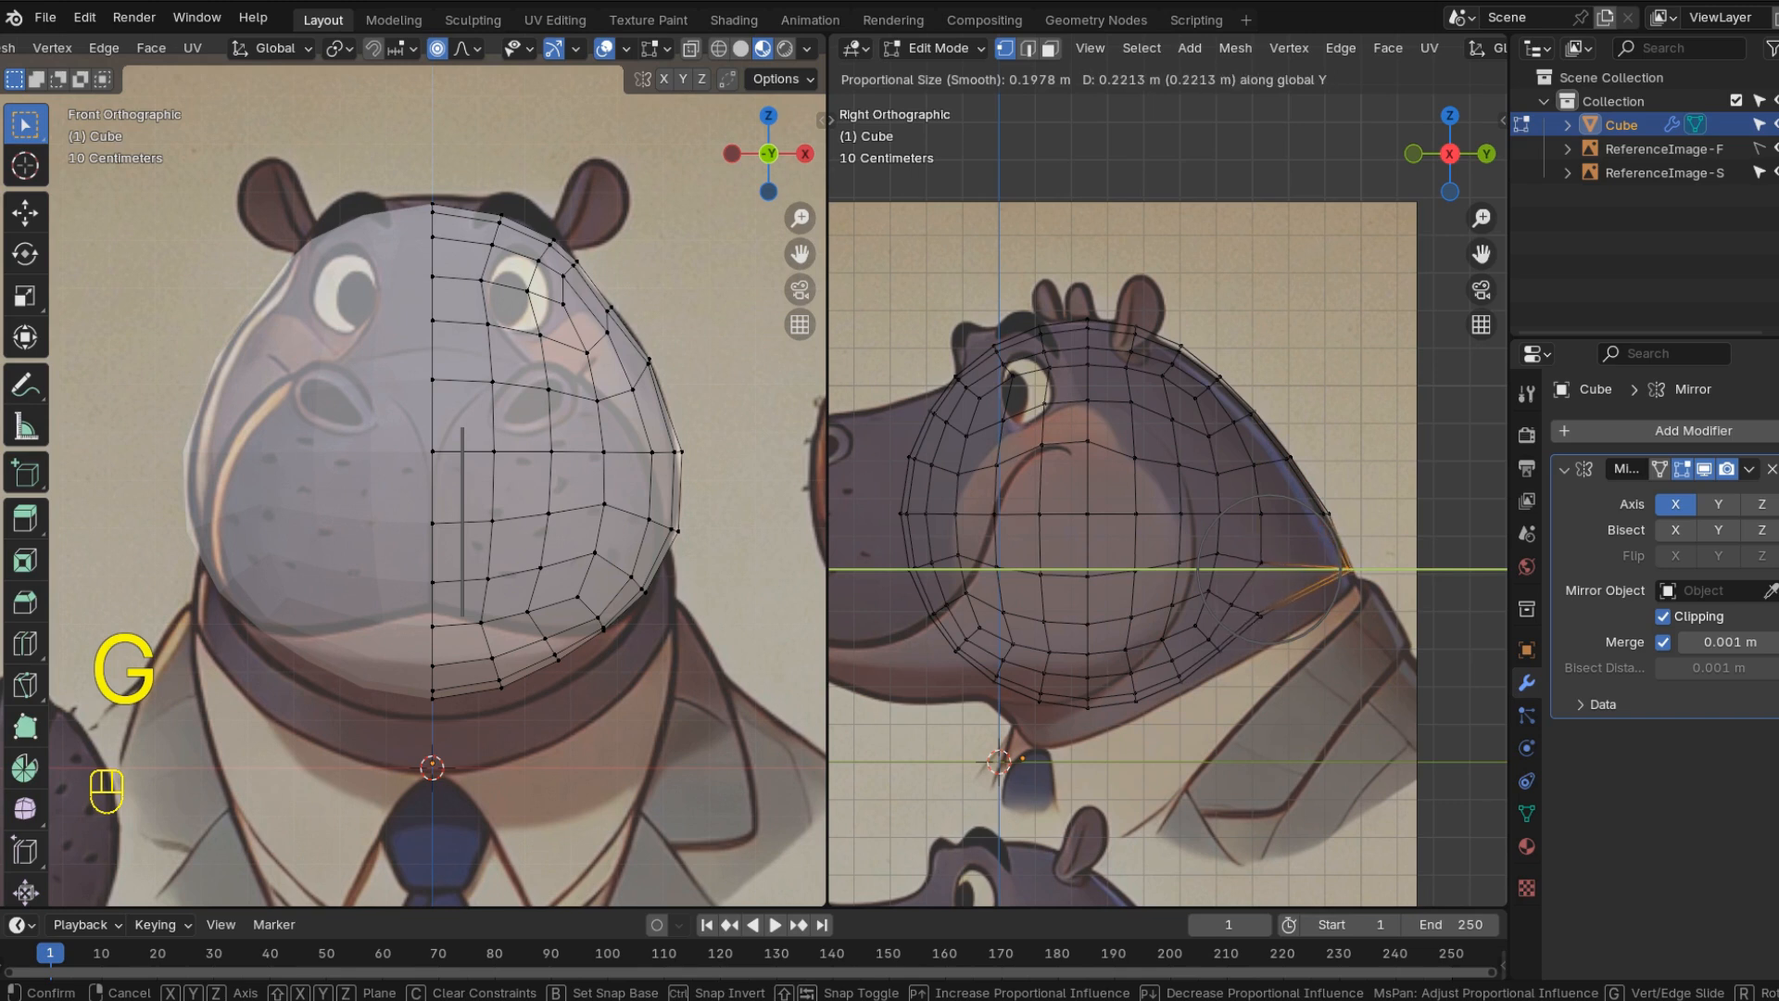
pyautogui.press('Return')
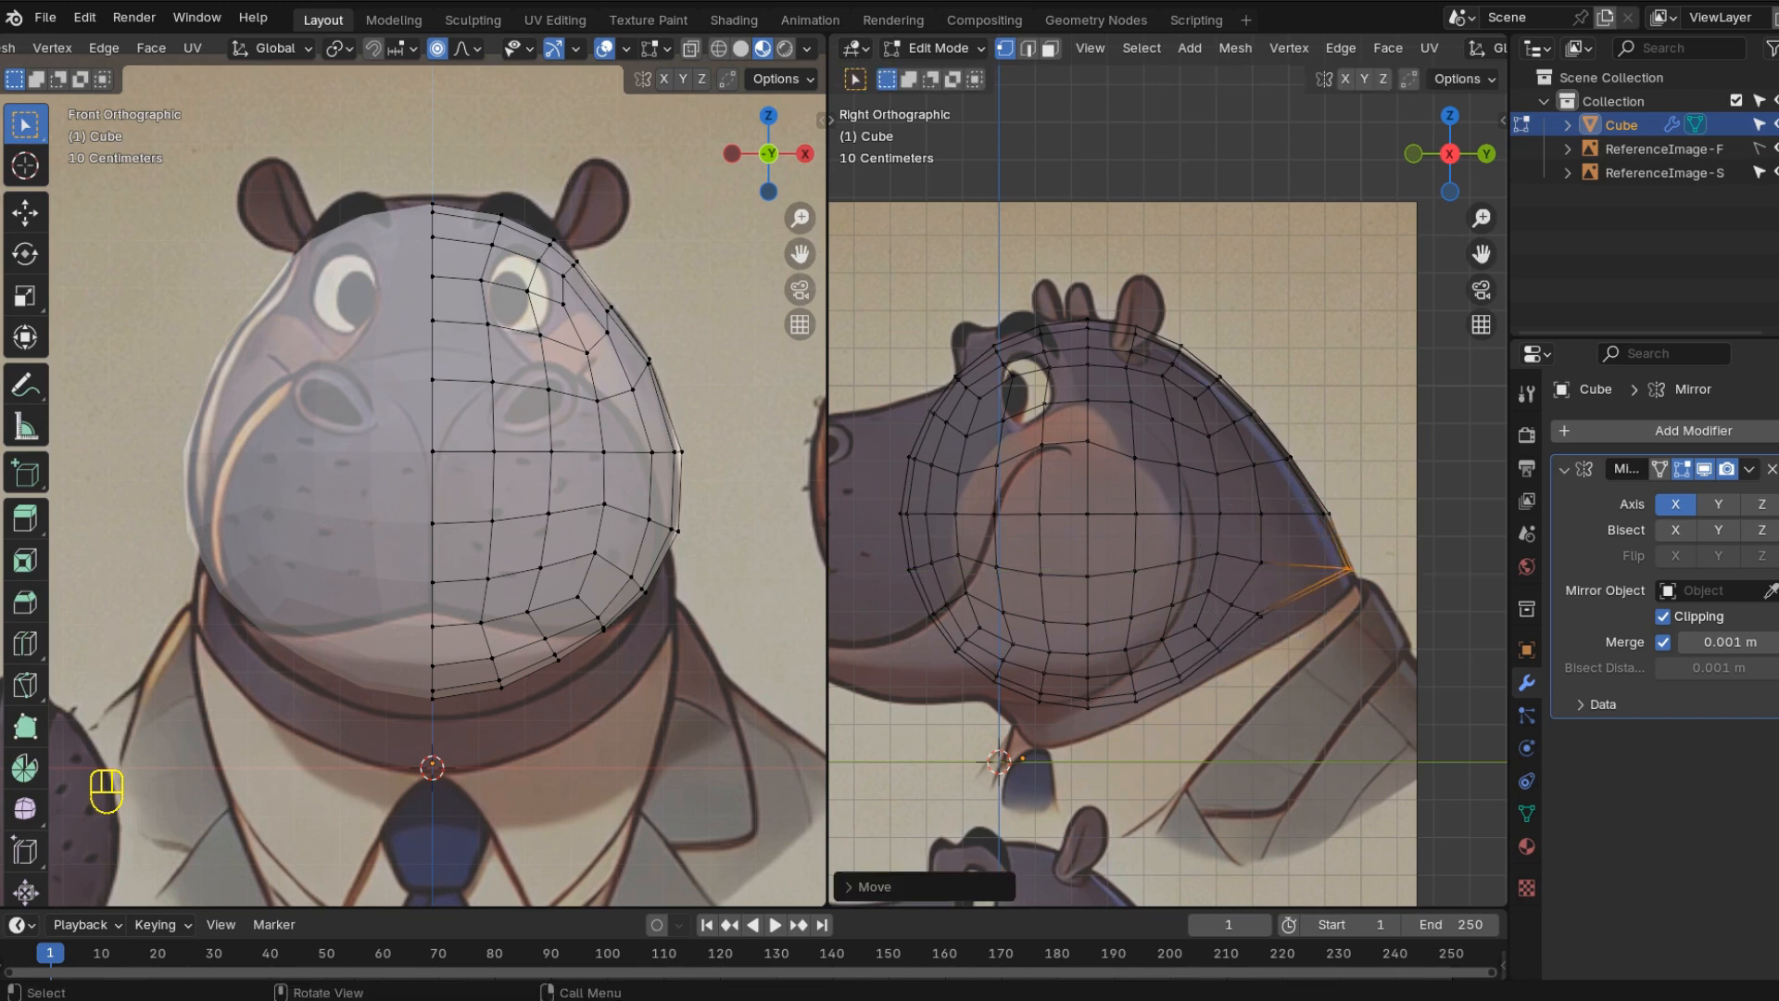
# - Raise the forehead vertices about 0.07 m along Z to form the brow, using a reduced proportional editing radius
pyautogui.click(1259, 614)
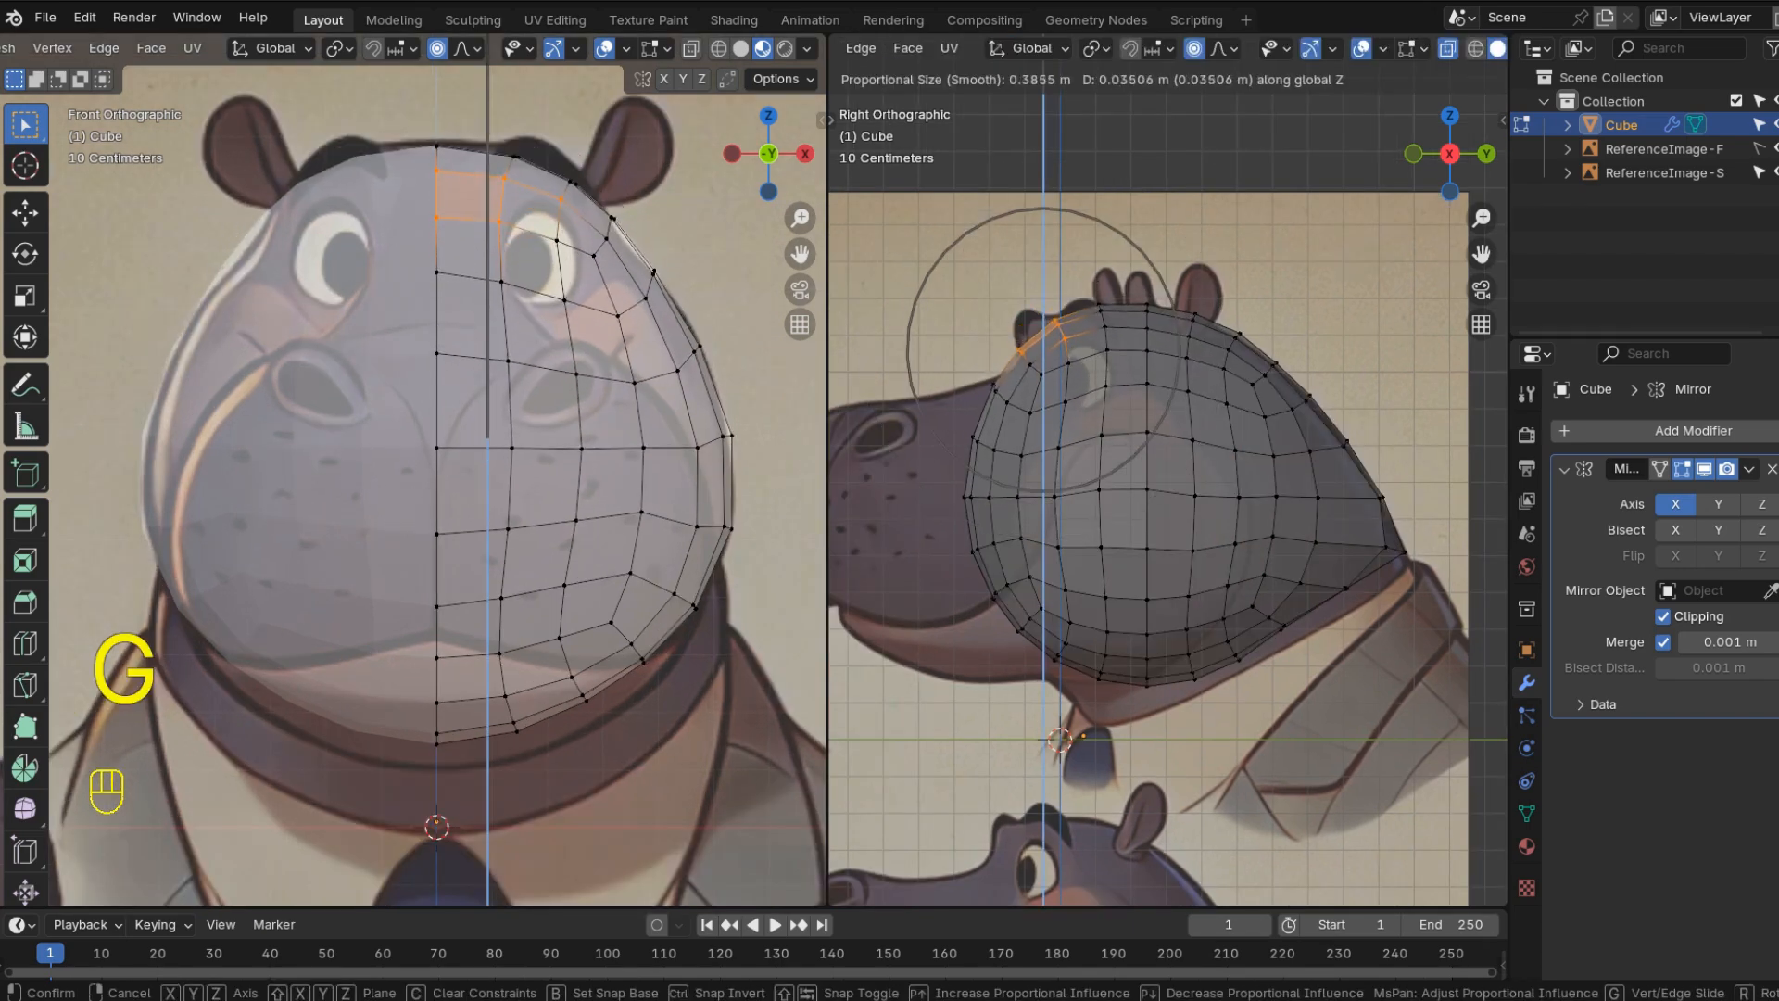
pyautogui.scroll(15, 1042, 350)
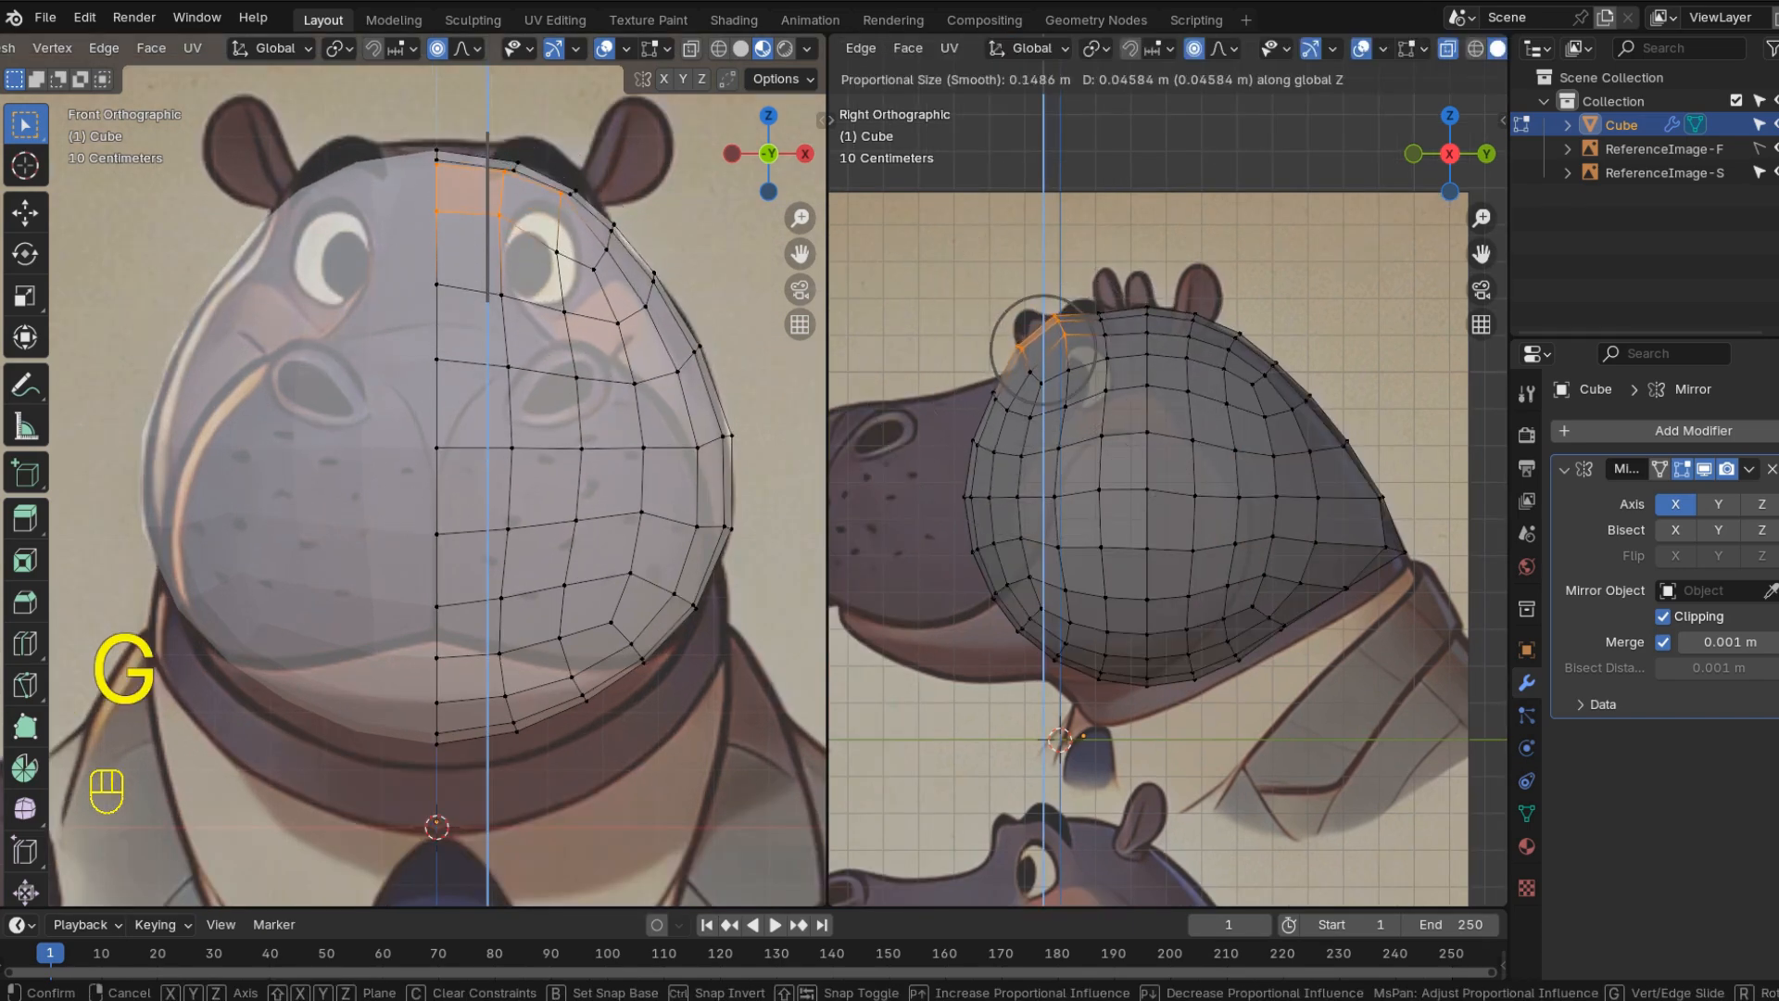
pyautogui.click(1045, 343)
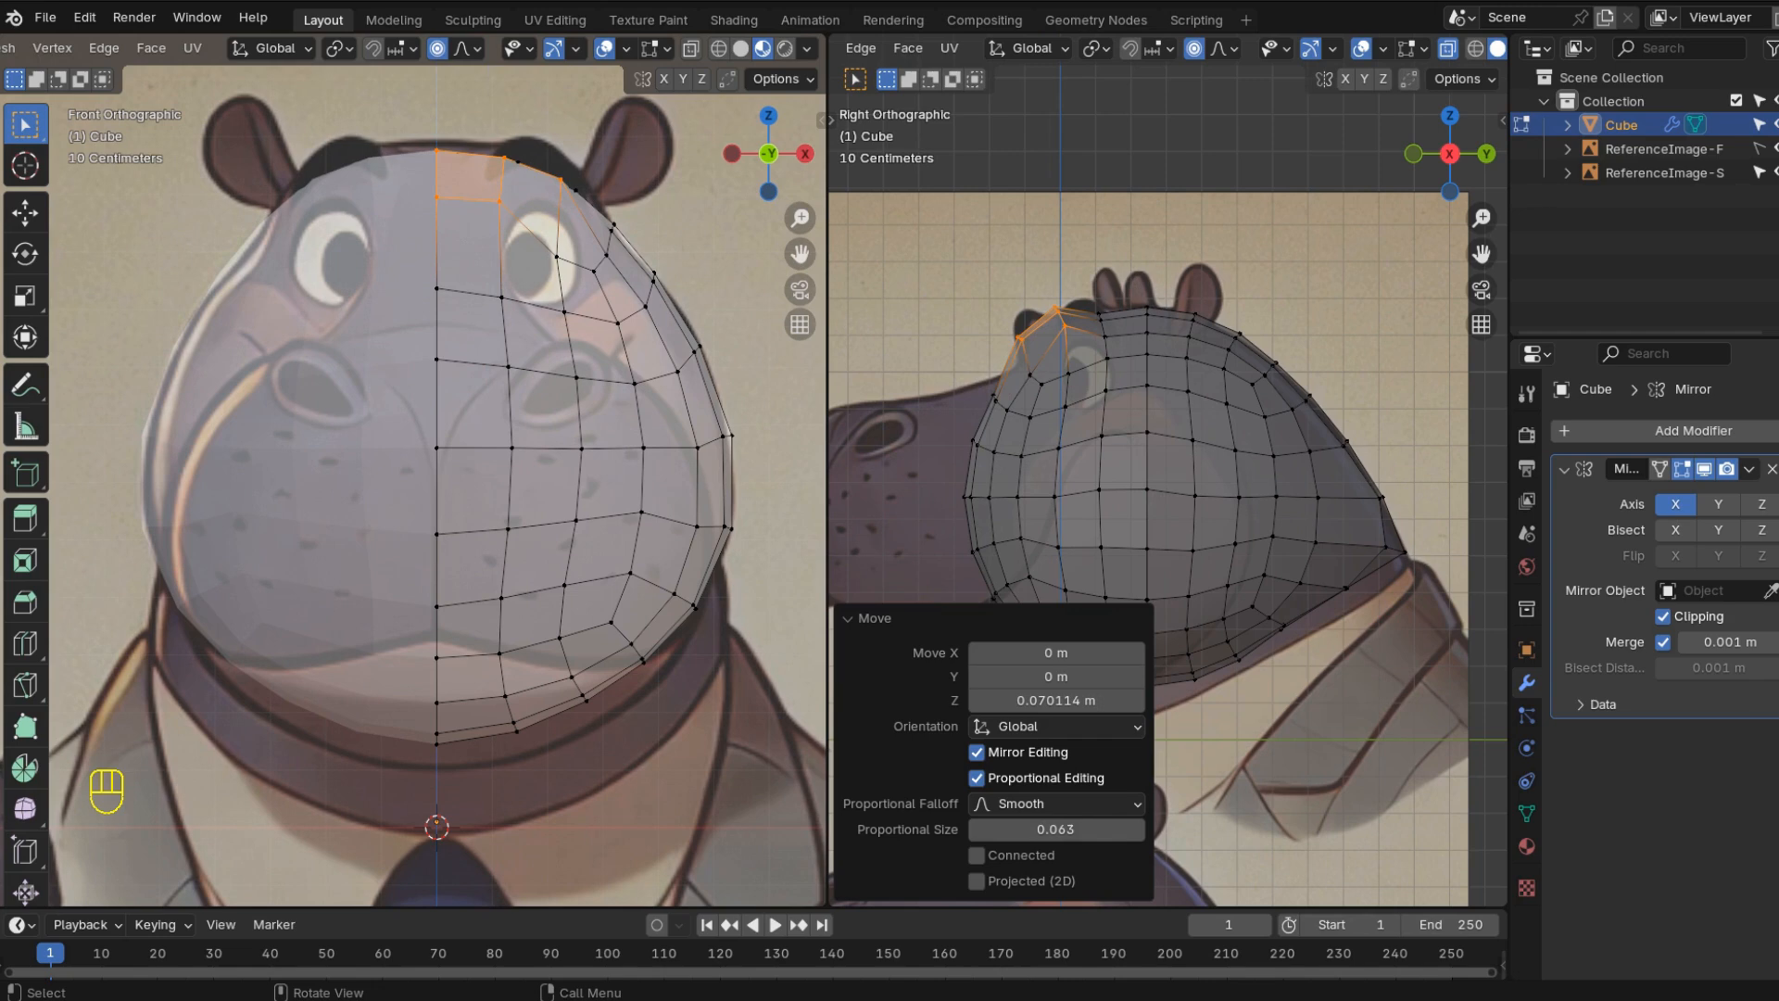
# - Undo the last five edits
pyautogui.press('g')
pyautogui.hotkey('ctrl', 'z')
pyautogui.hotkey('ctrl', 'z')
pyautogui.hotkey('ctrl', 'z')
pyautogui.hotkey('ctrl', 'z')
pyautogui.hotkey('ctrl', 'z')
# - Extrude the selected front faces forward in the side view to the tip of the reference muzzle
pyautogui.press('KP_3')
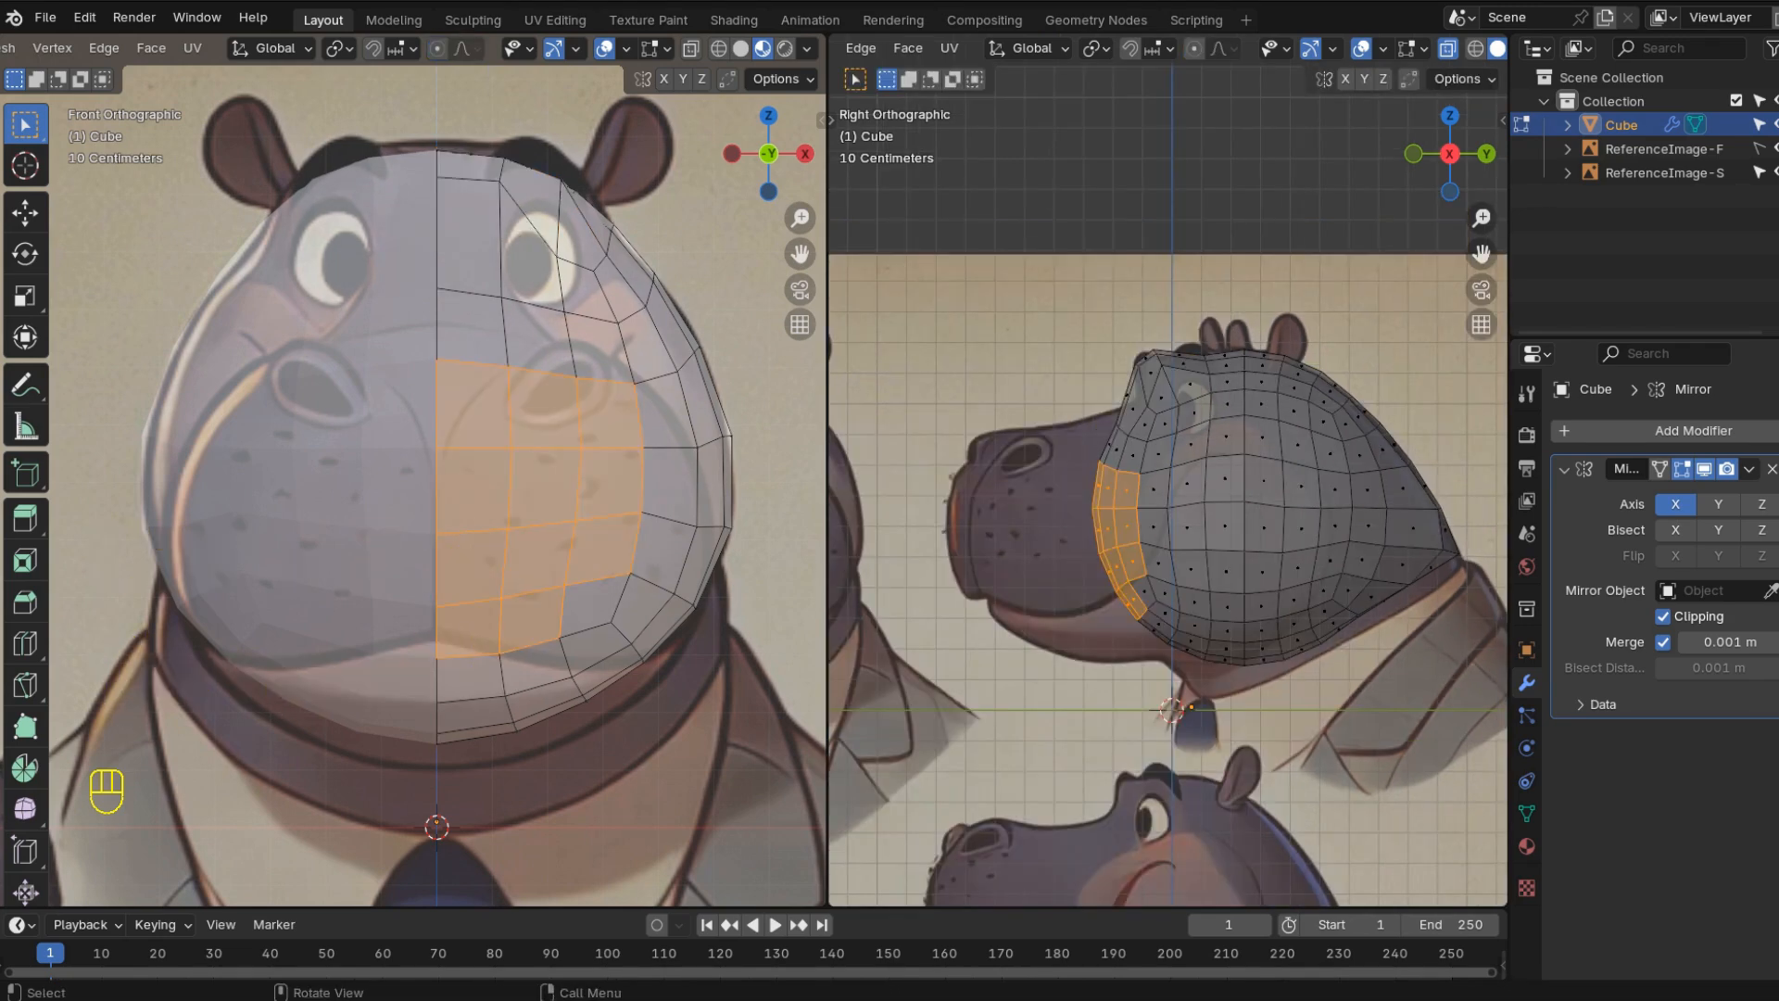
pyautogui.press('e')
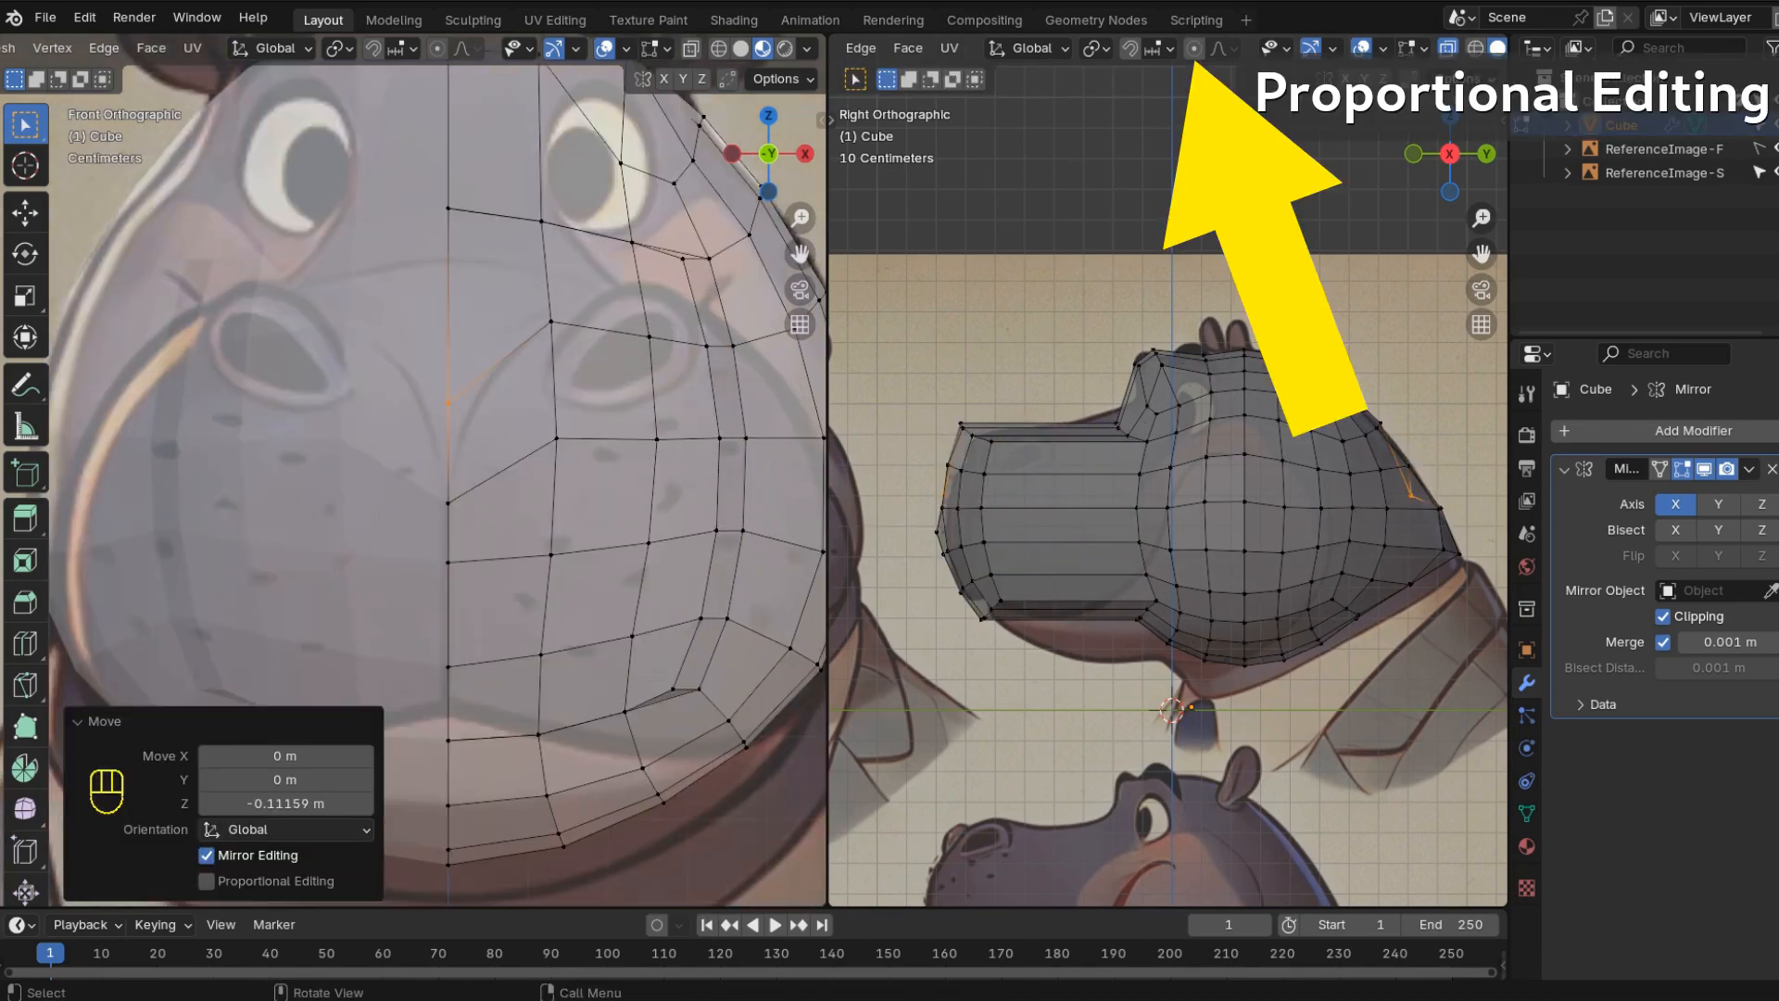
# - Shift the upper outer vertices of the muzzle front inward to shape the area around the nostril
pyautogui.scroll(6, 1169, 486)
pyautogui.keyDown('shift'); pyautogui.moveTo(1019, 537); pyautogui.dragTo(1465, 454, button='middle'); pyautogui.keyUp('shift')
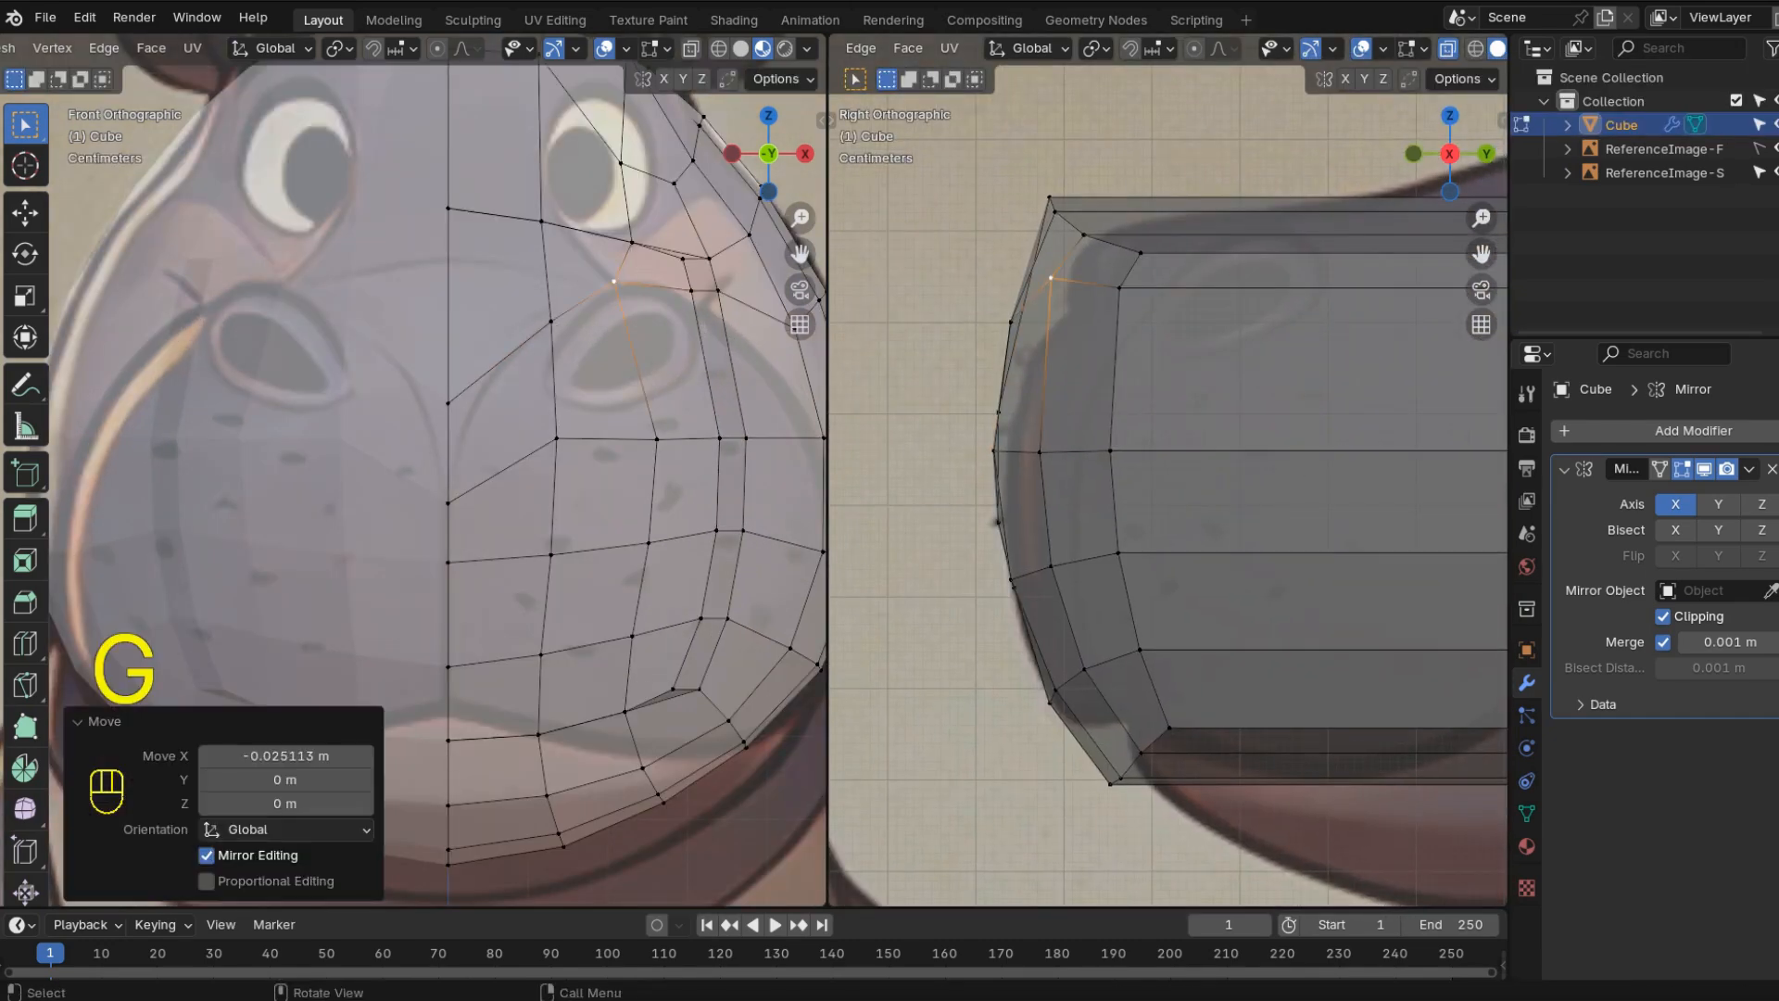
pyautogui.click(690, 290)
pyautogui.press('g')
pyautogui.click(669, 287)
pyautogui.press('g')
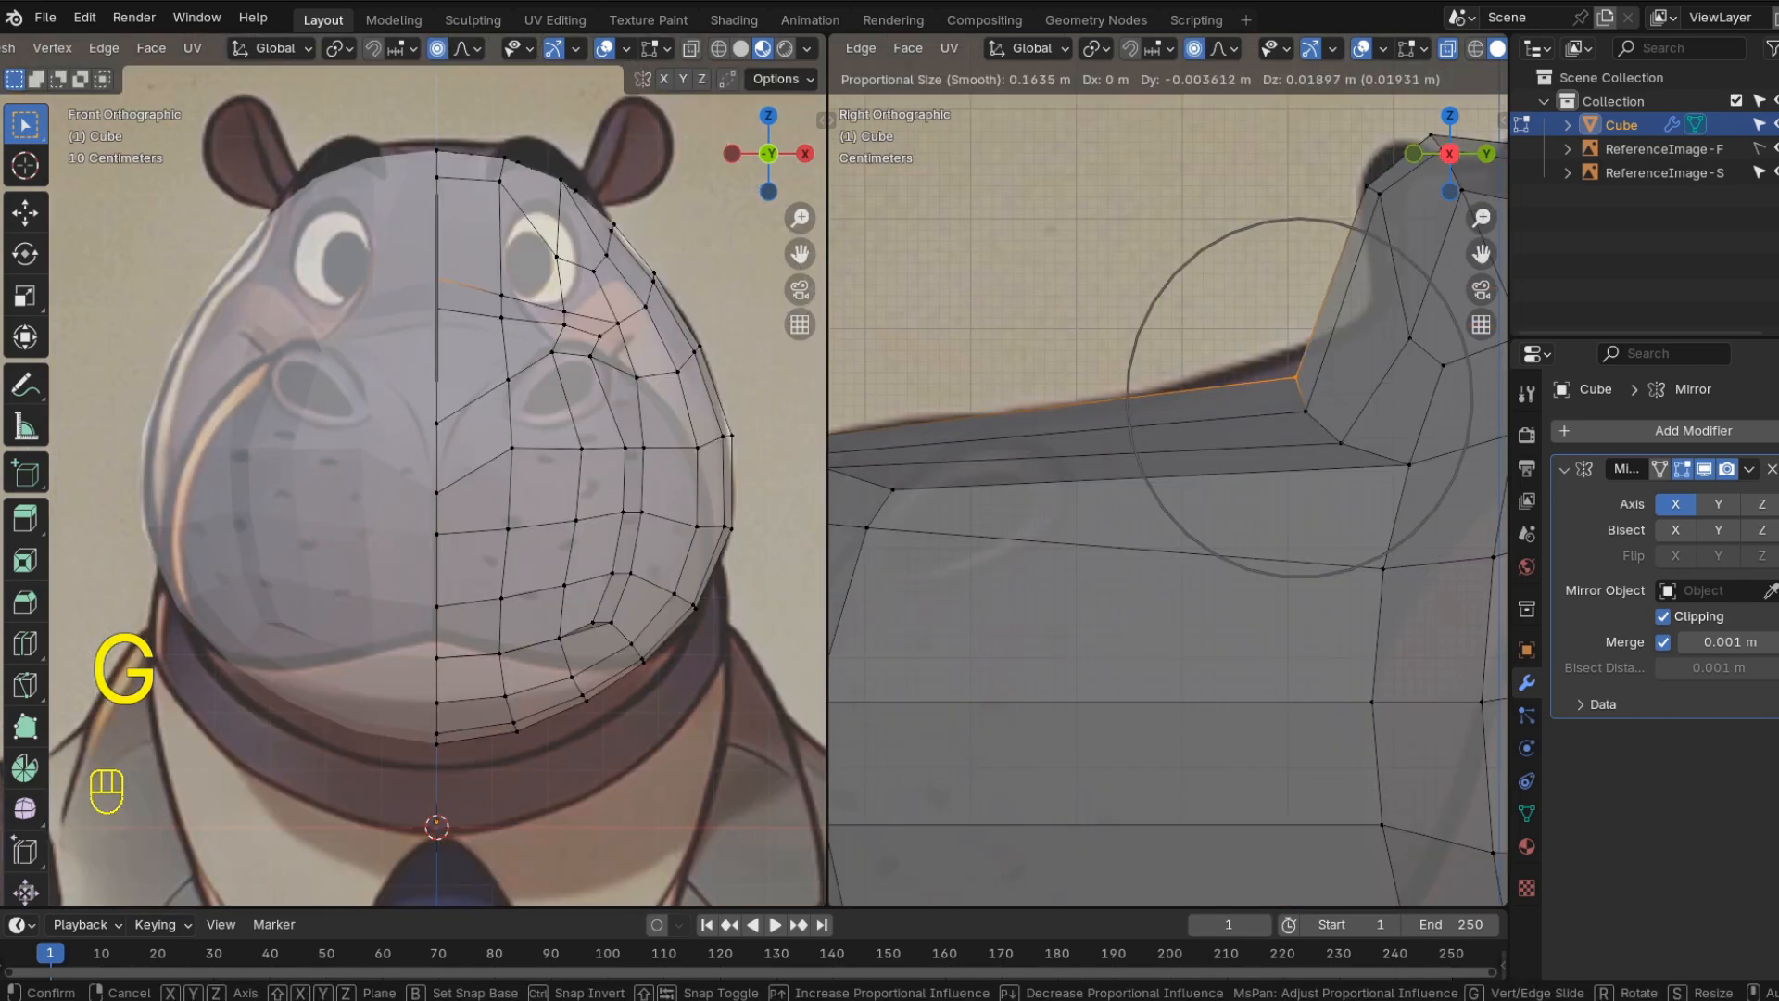
# - Move the vertex where the upper muzzle meets the head back about 0.06 m along Y, below the eye
pyautogui.click(1128, 482)
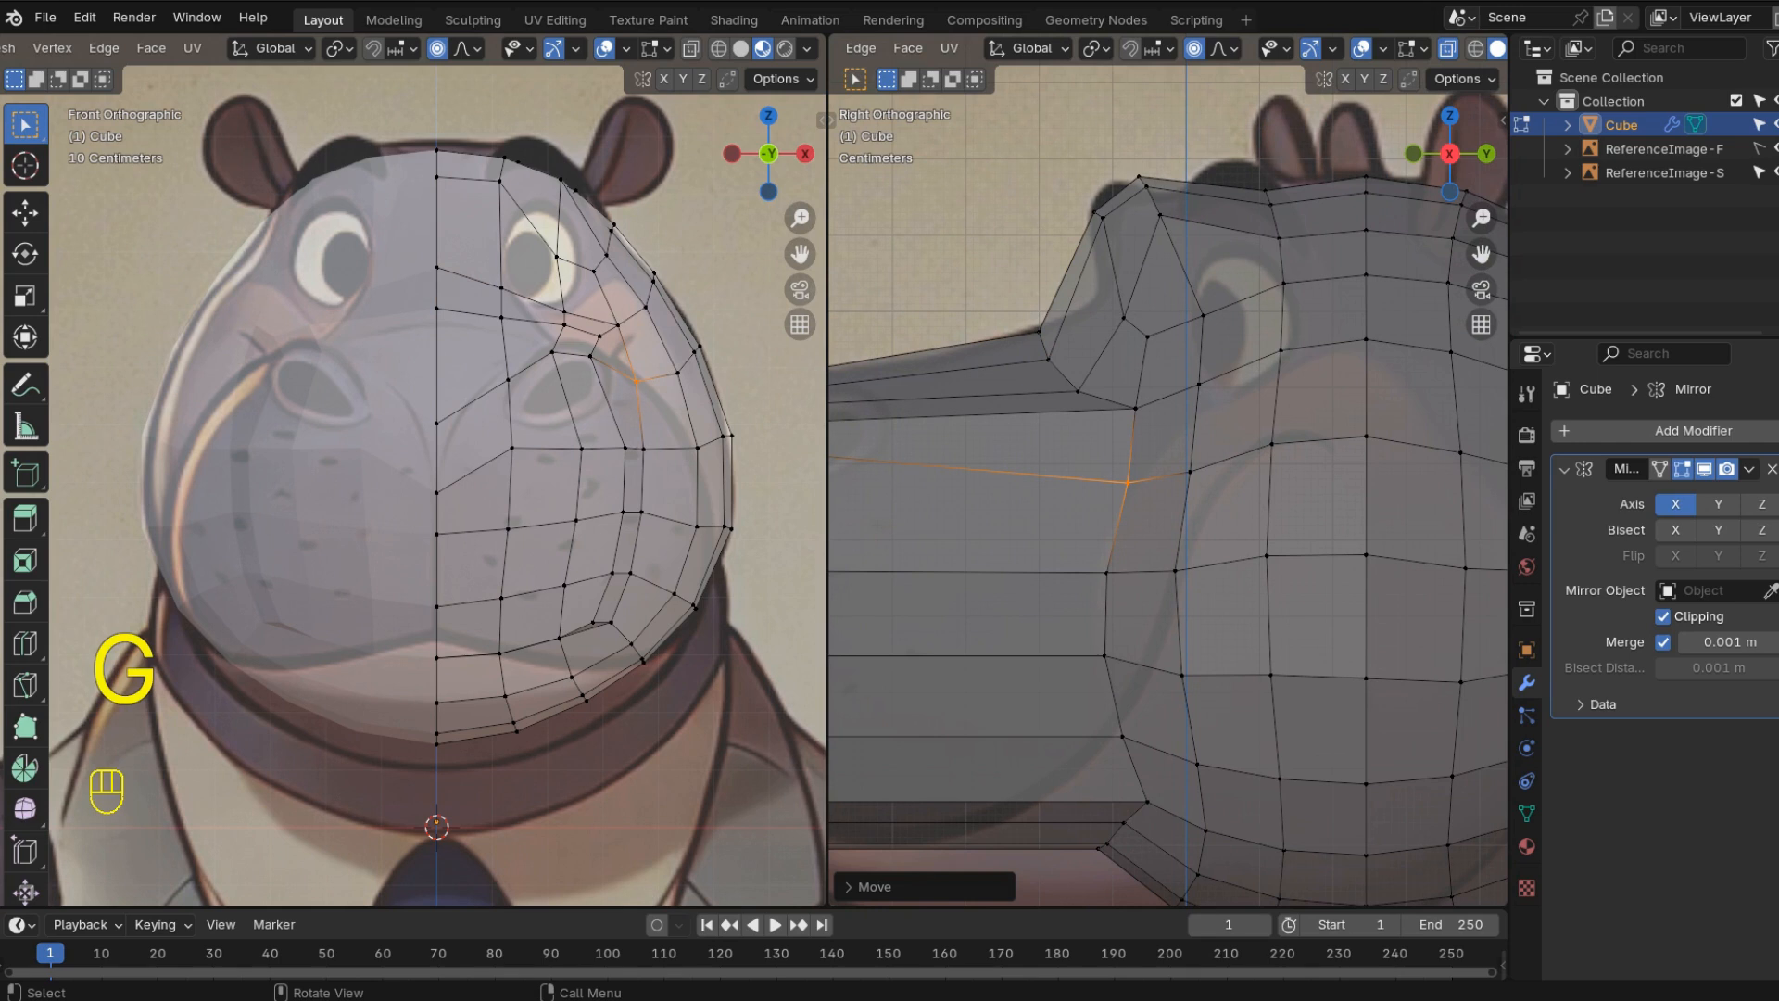
pyautogui.click(1135, 407)
pyautogui.press('g')
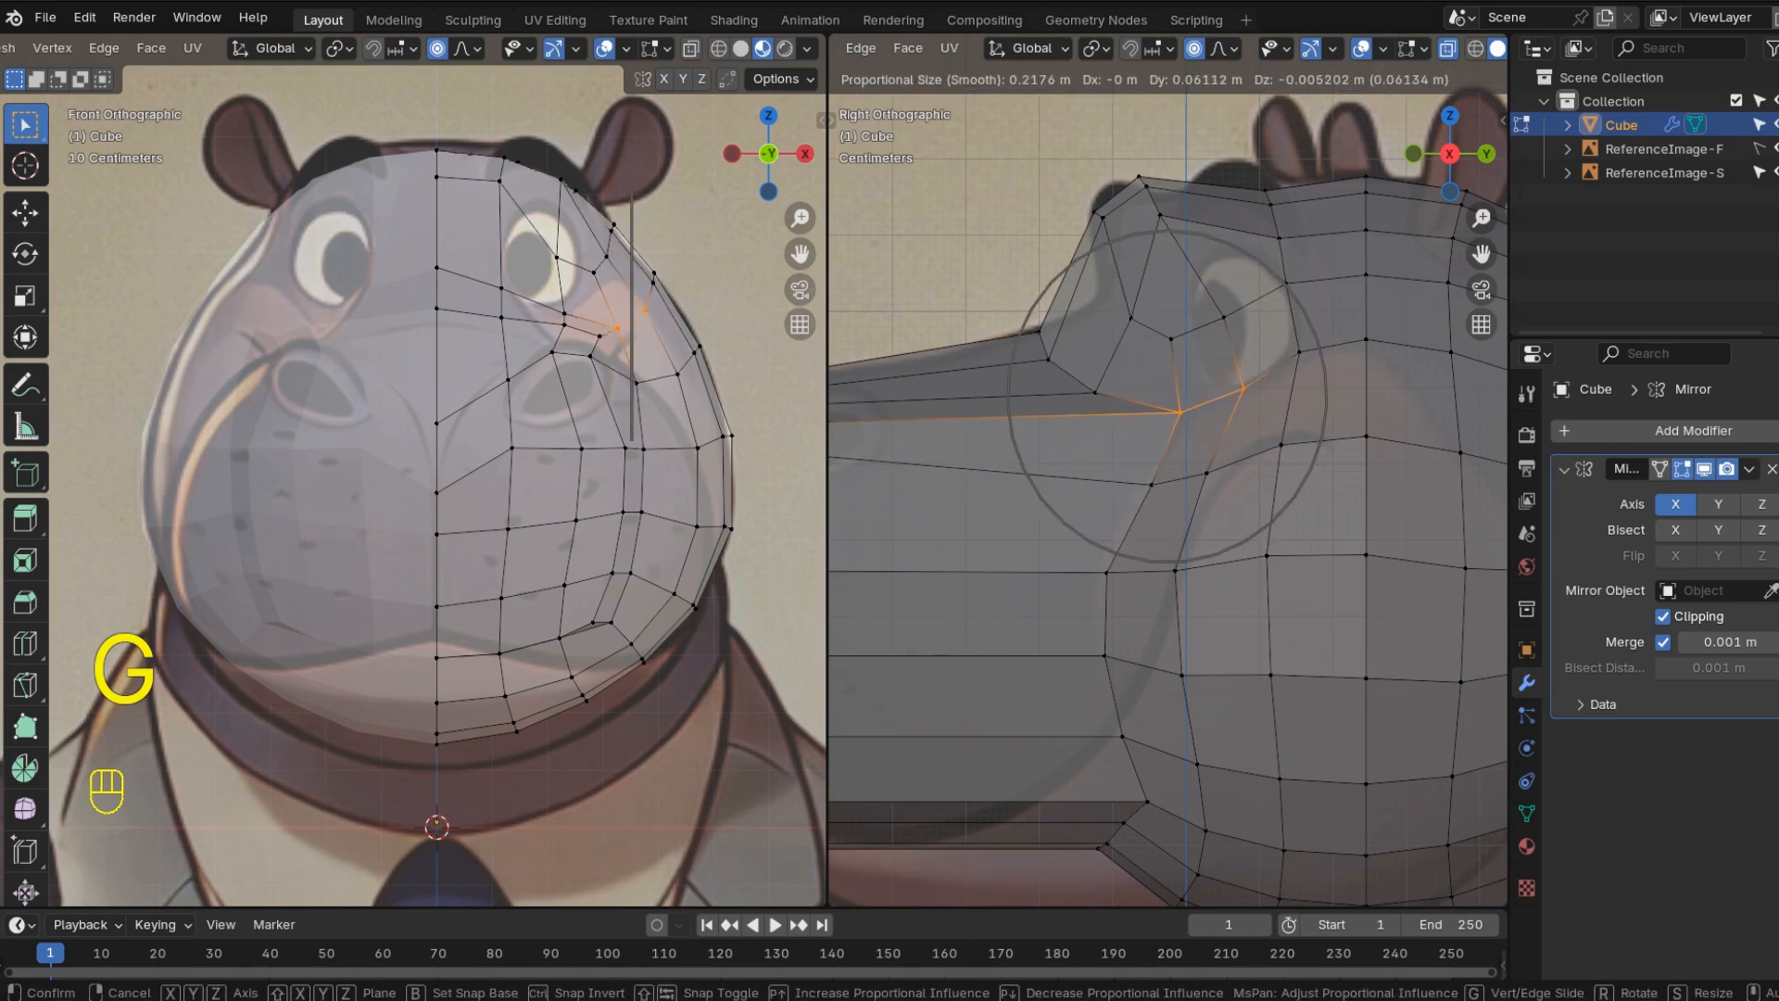
pyautogui.click(1180, 411)
# - Lower the vertex behind the eye slightly and raise the cheek vertex below the eye by about 0.023 m
pyautogui.click(1369, 349)
pyautogui.press('g')
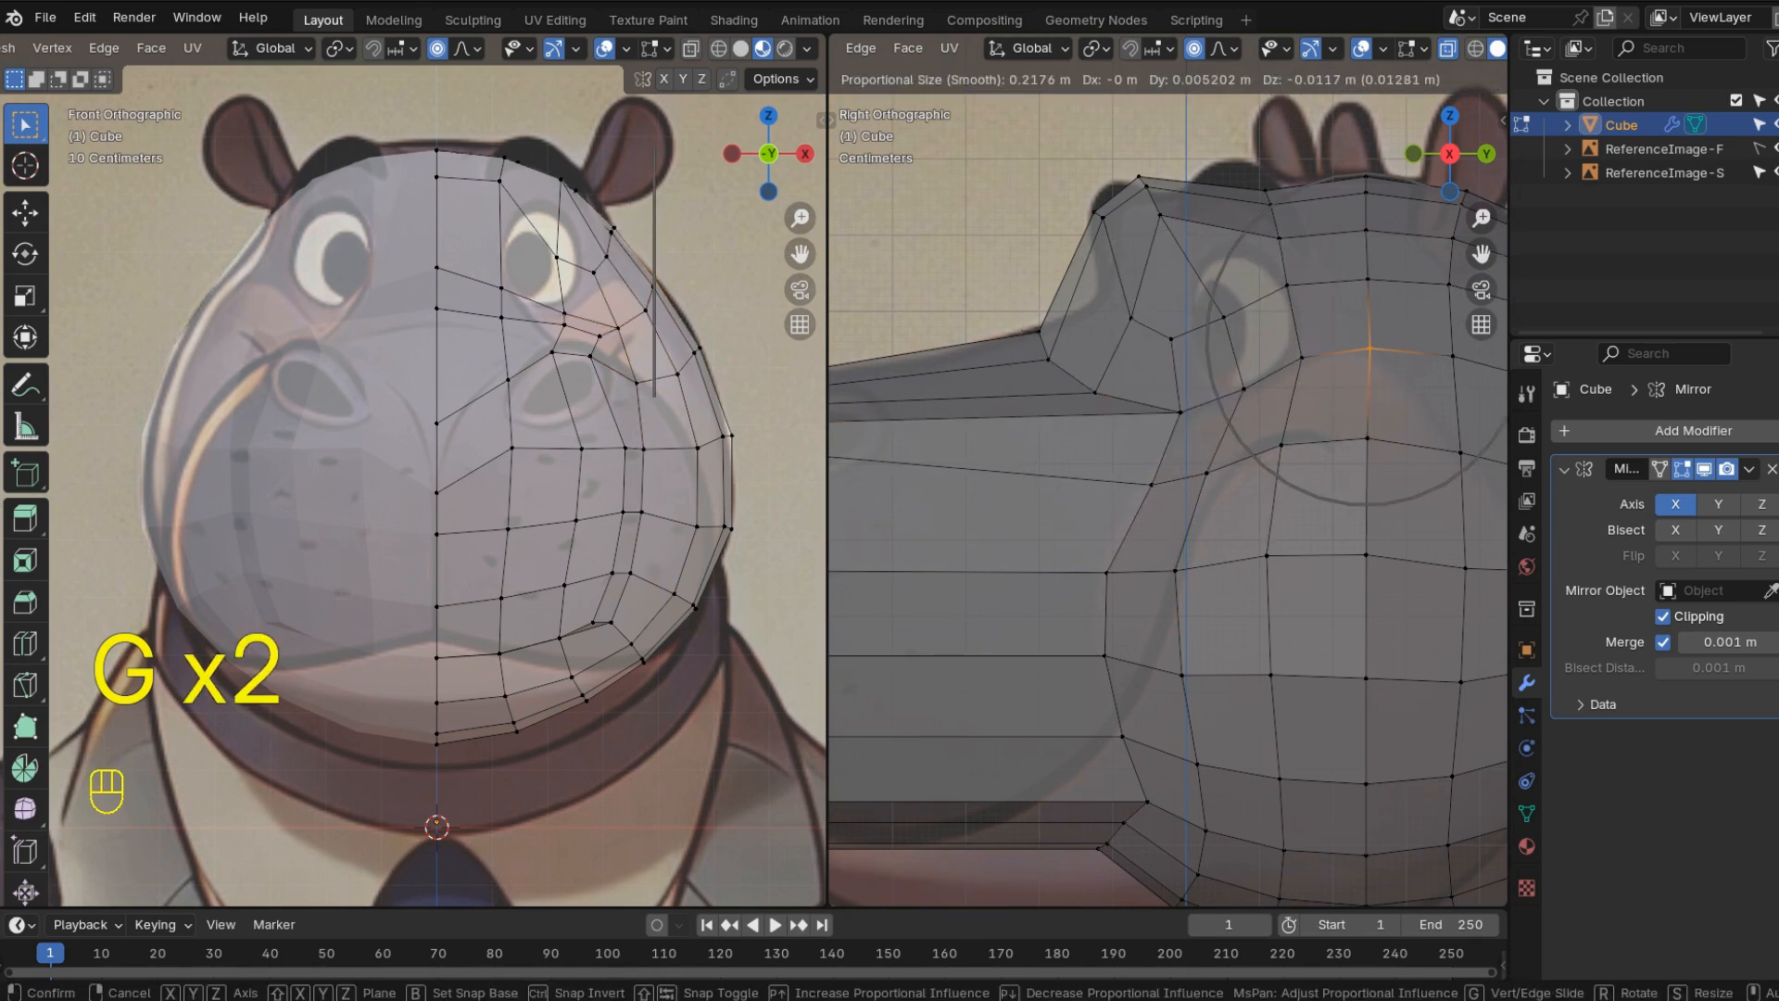
pyautogui.click(1369, 349)
pyautogui.click(1281, 445)
pyautogui.press('g')
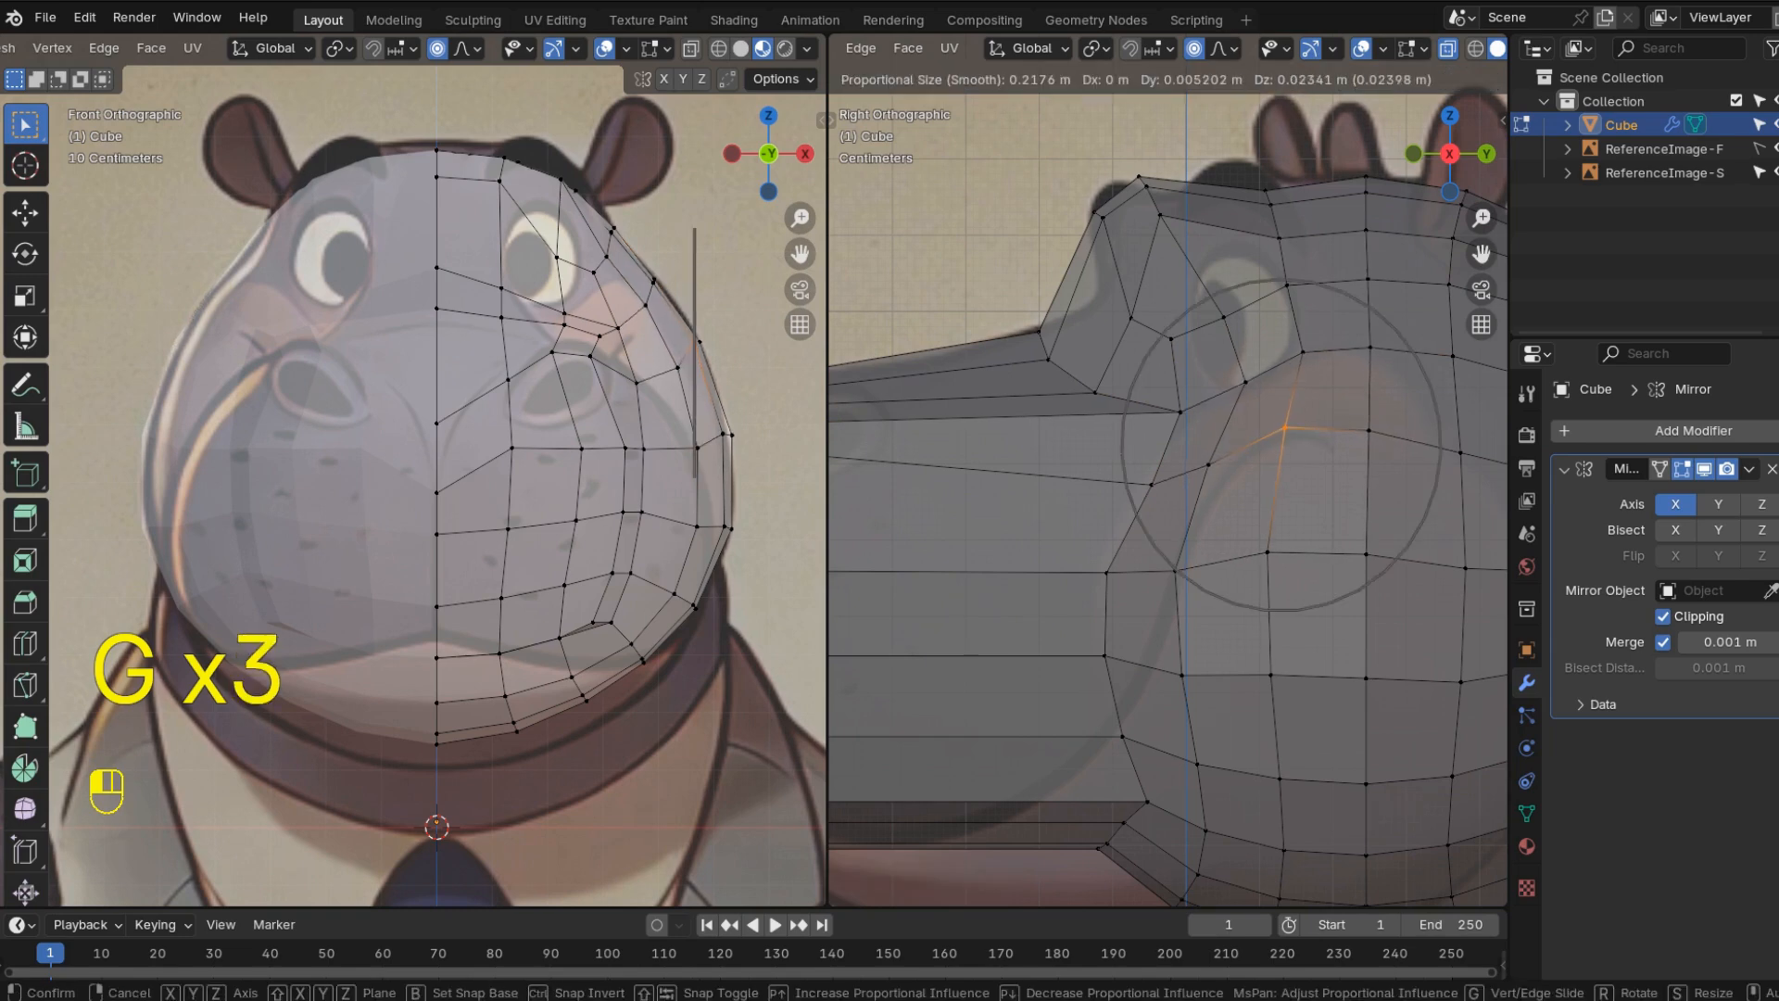
pyautogui.click(1285, 428)
# - Move the vertex at the eye's rear edge backward so the mesh follows around the reference eye
pyautogui.scroll(-2, 1170, 500)
pyautogui.click(1250, 343)
pyautogui.press('g')
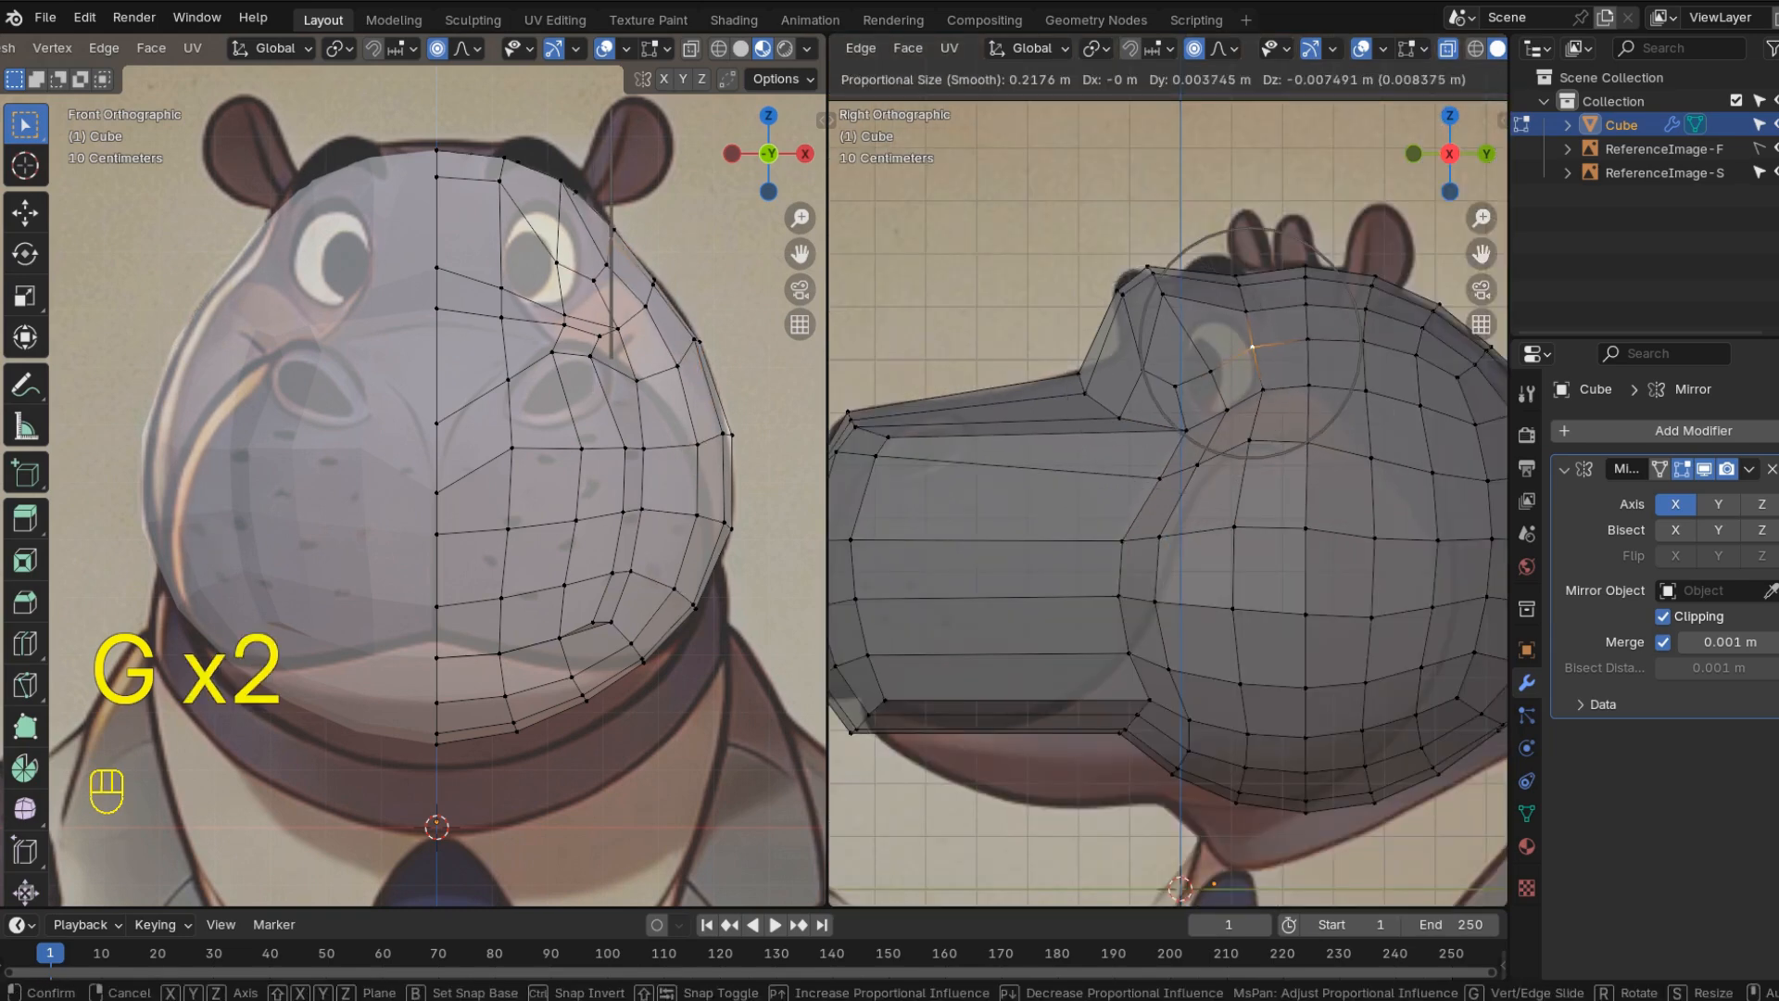
pyautogui.scroll(7, 1252, 346)
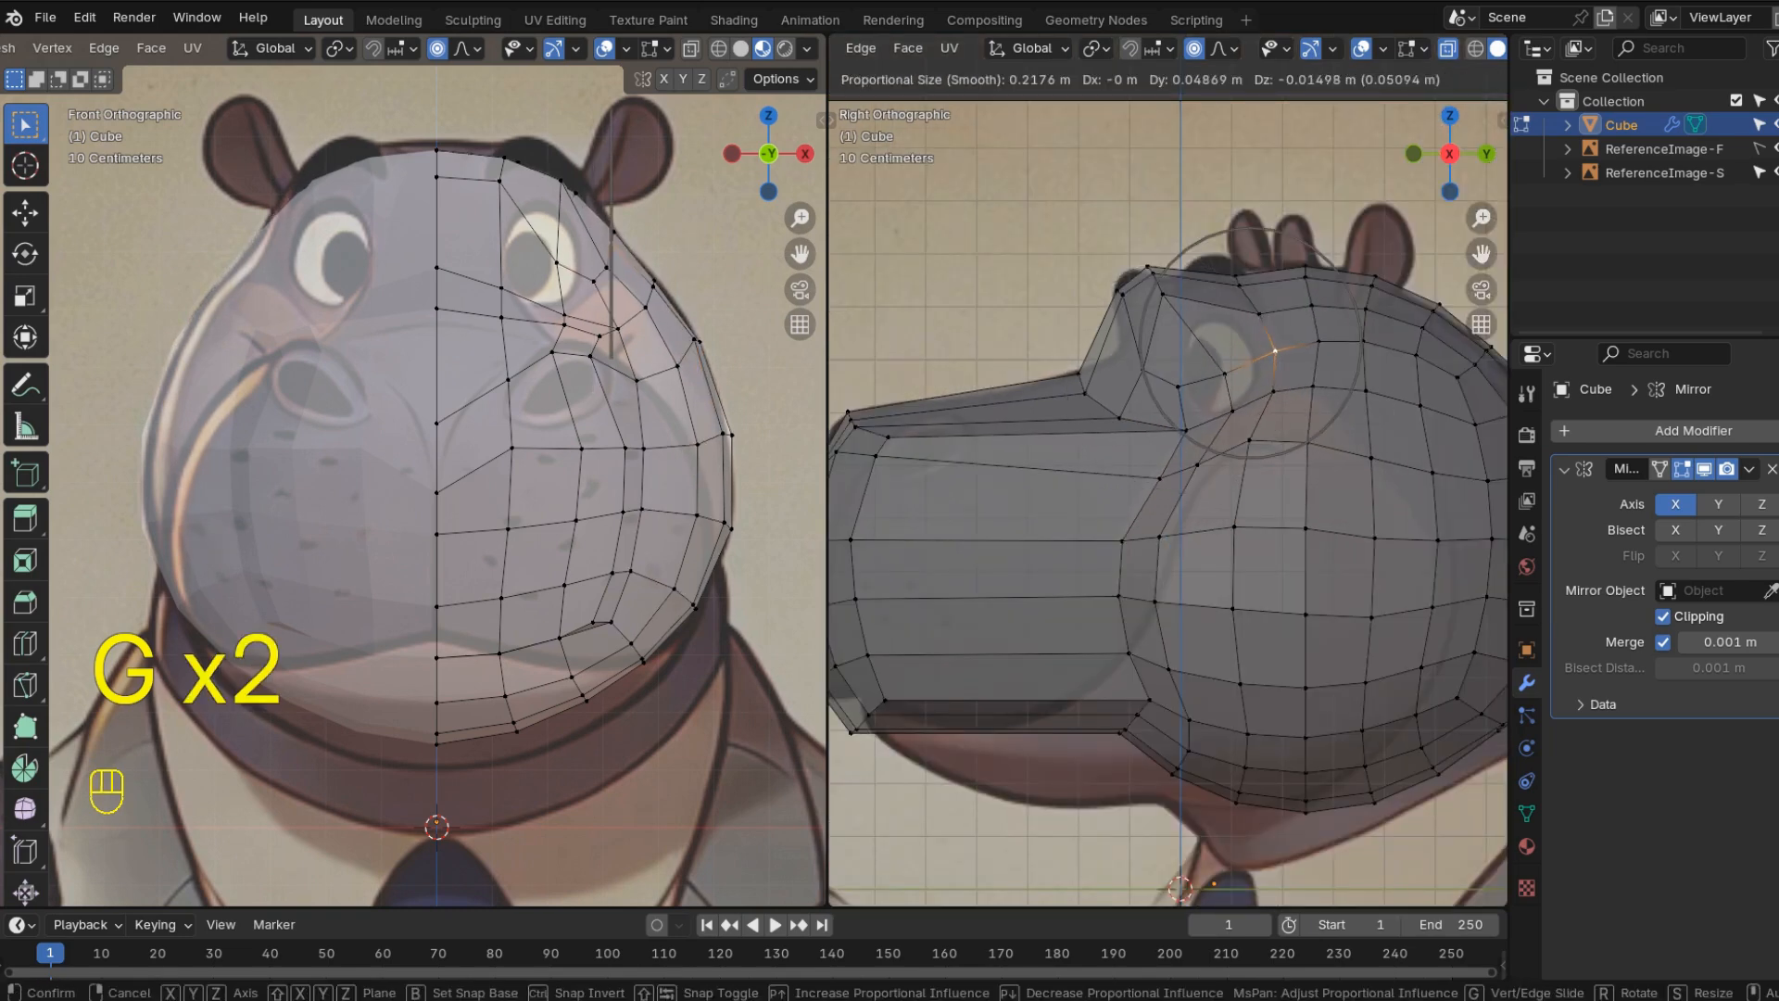
pyautogui.click(1265, 358)
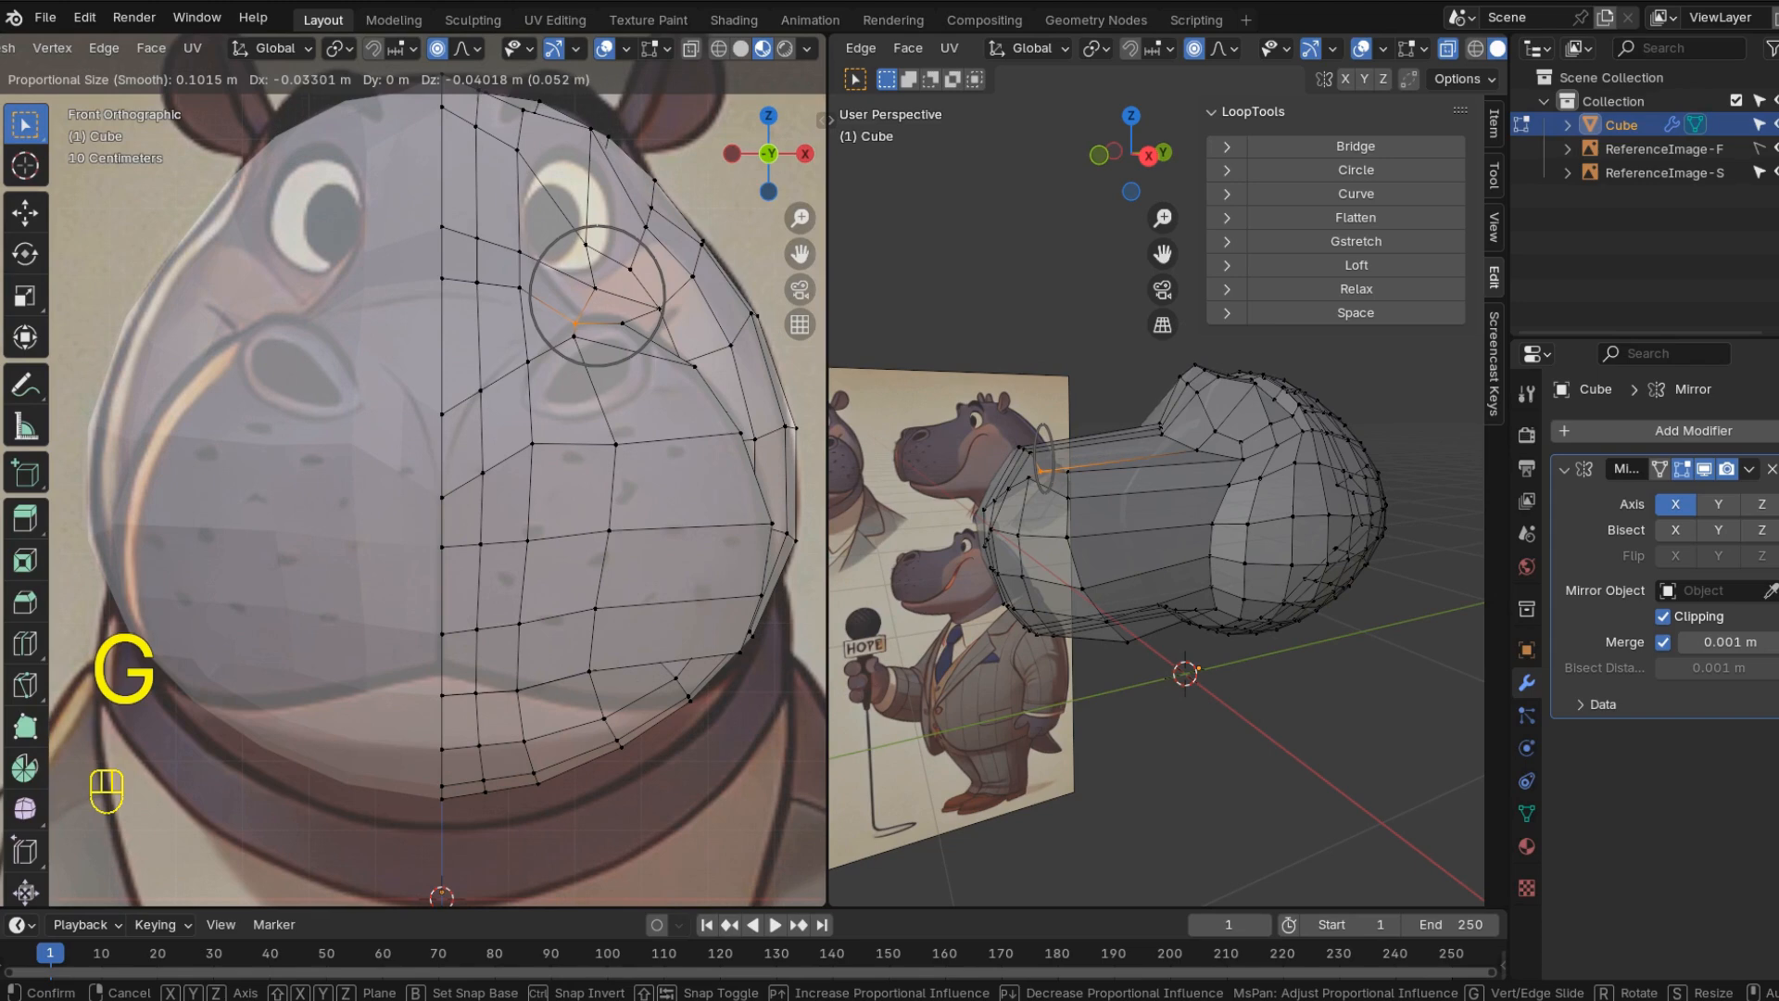
# - Reposition the vertices around the nostril in the front view to follow the reference nostril's outline
pyautogui.click(576, 323)
pyautogui.press('g')
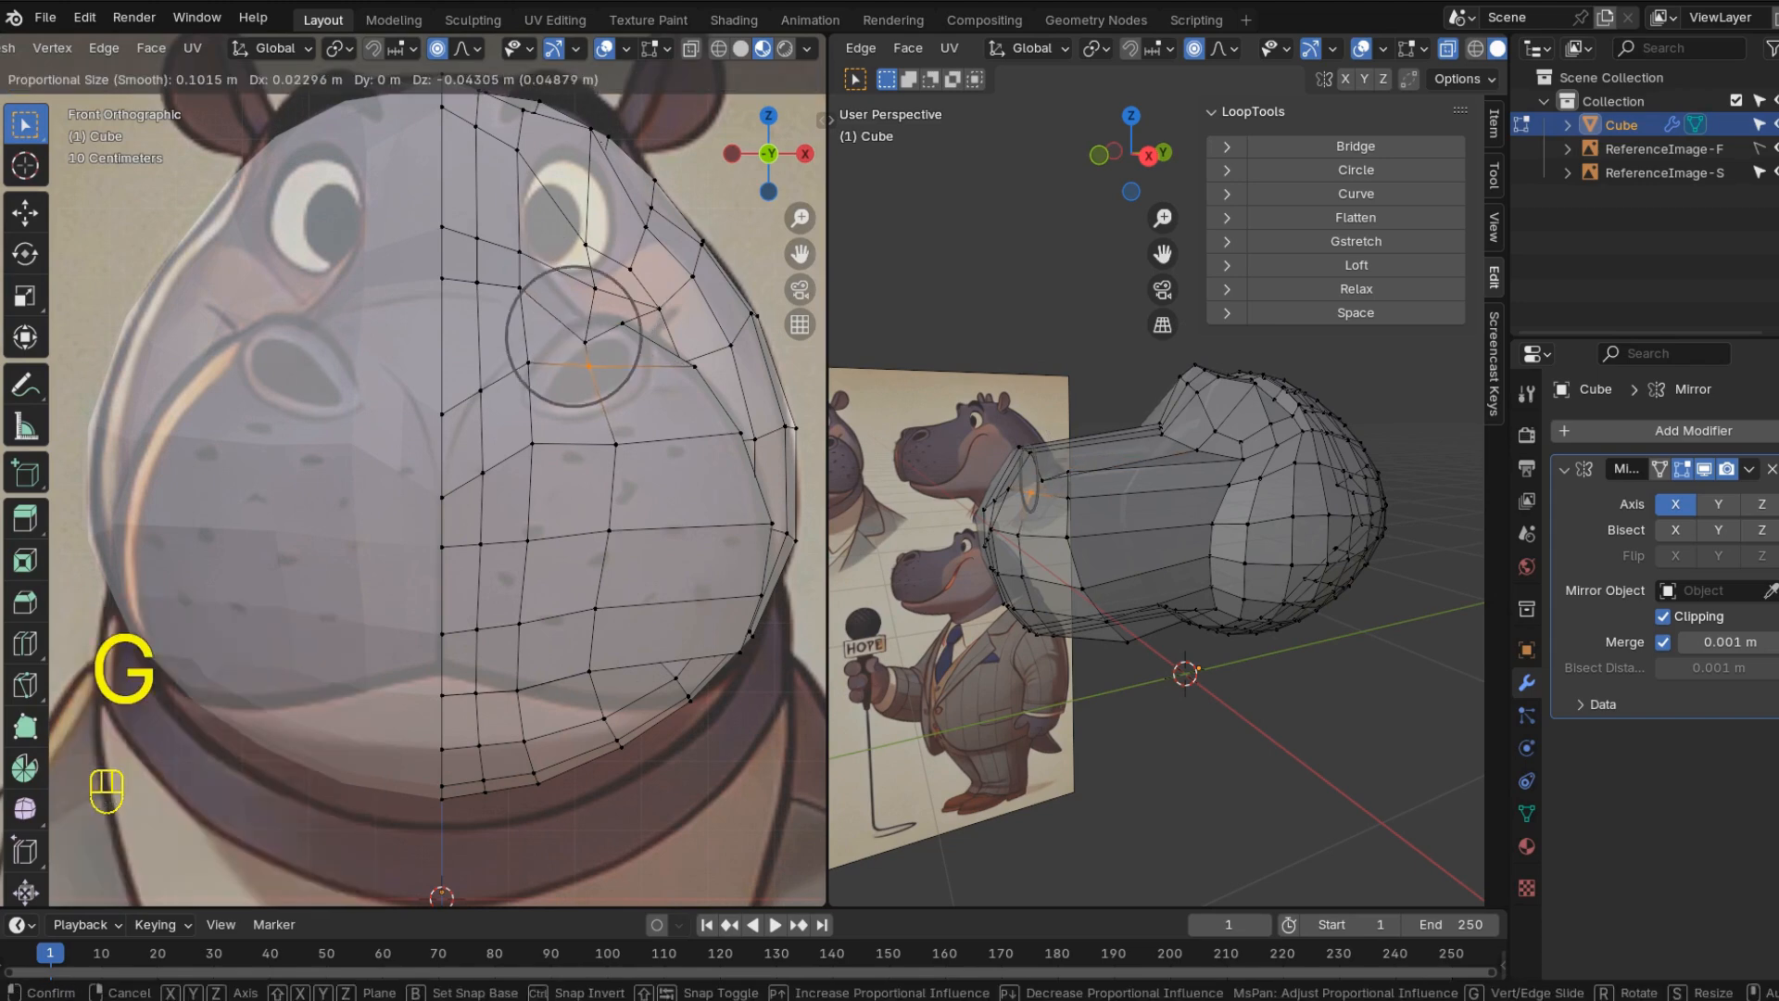
# - Insert two evenly spaced edge loops around the muzzle, between its front end and the head, without sliding them
pyautogui.hotkey('ctrl', 'r')
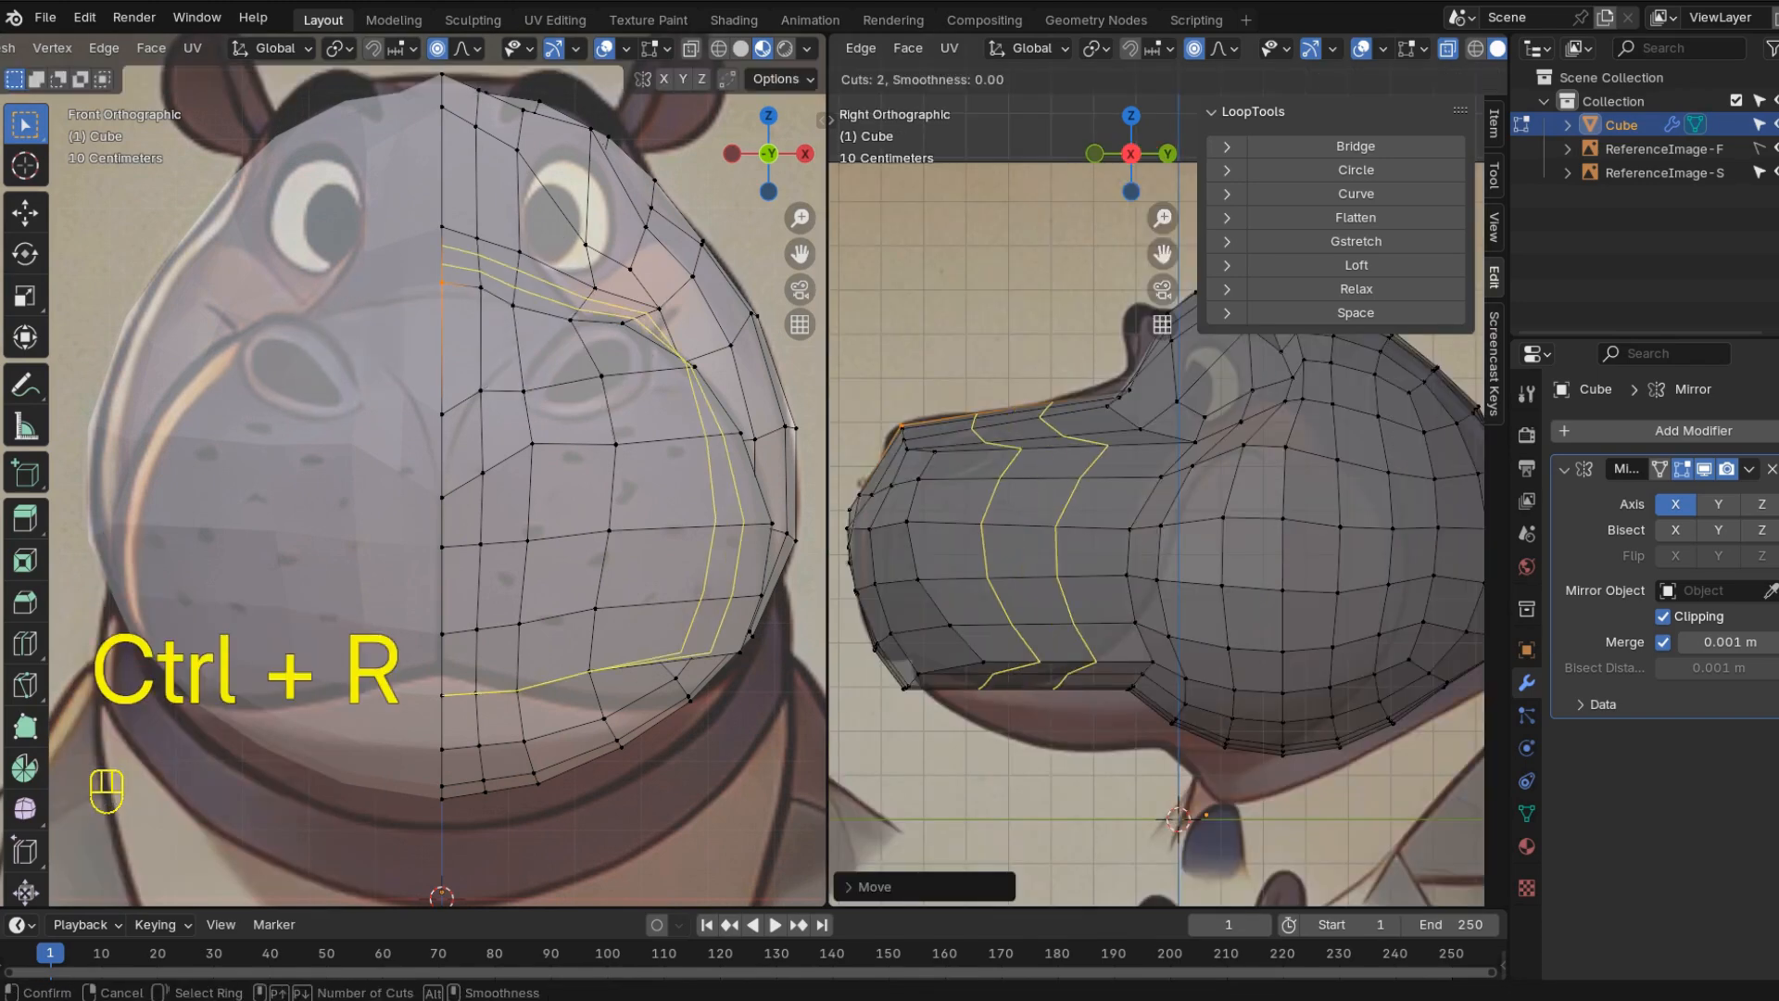
pyautogui.click(998, 567)
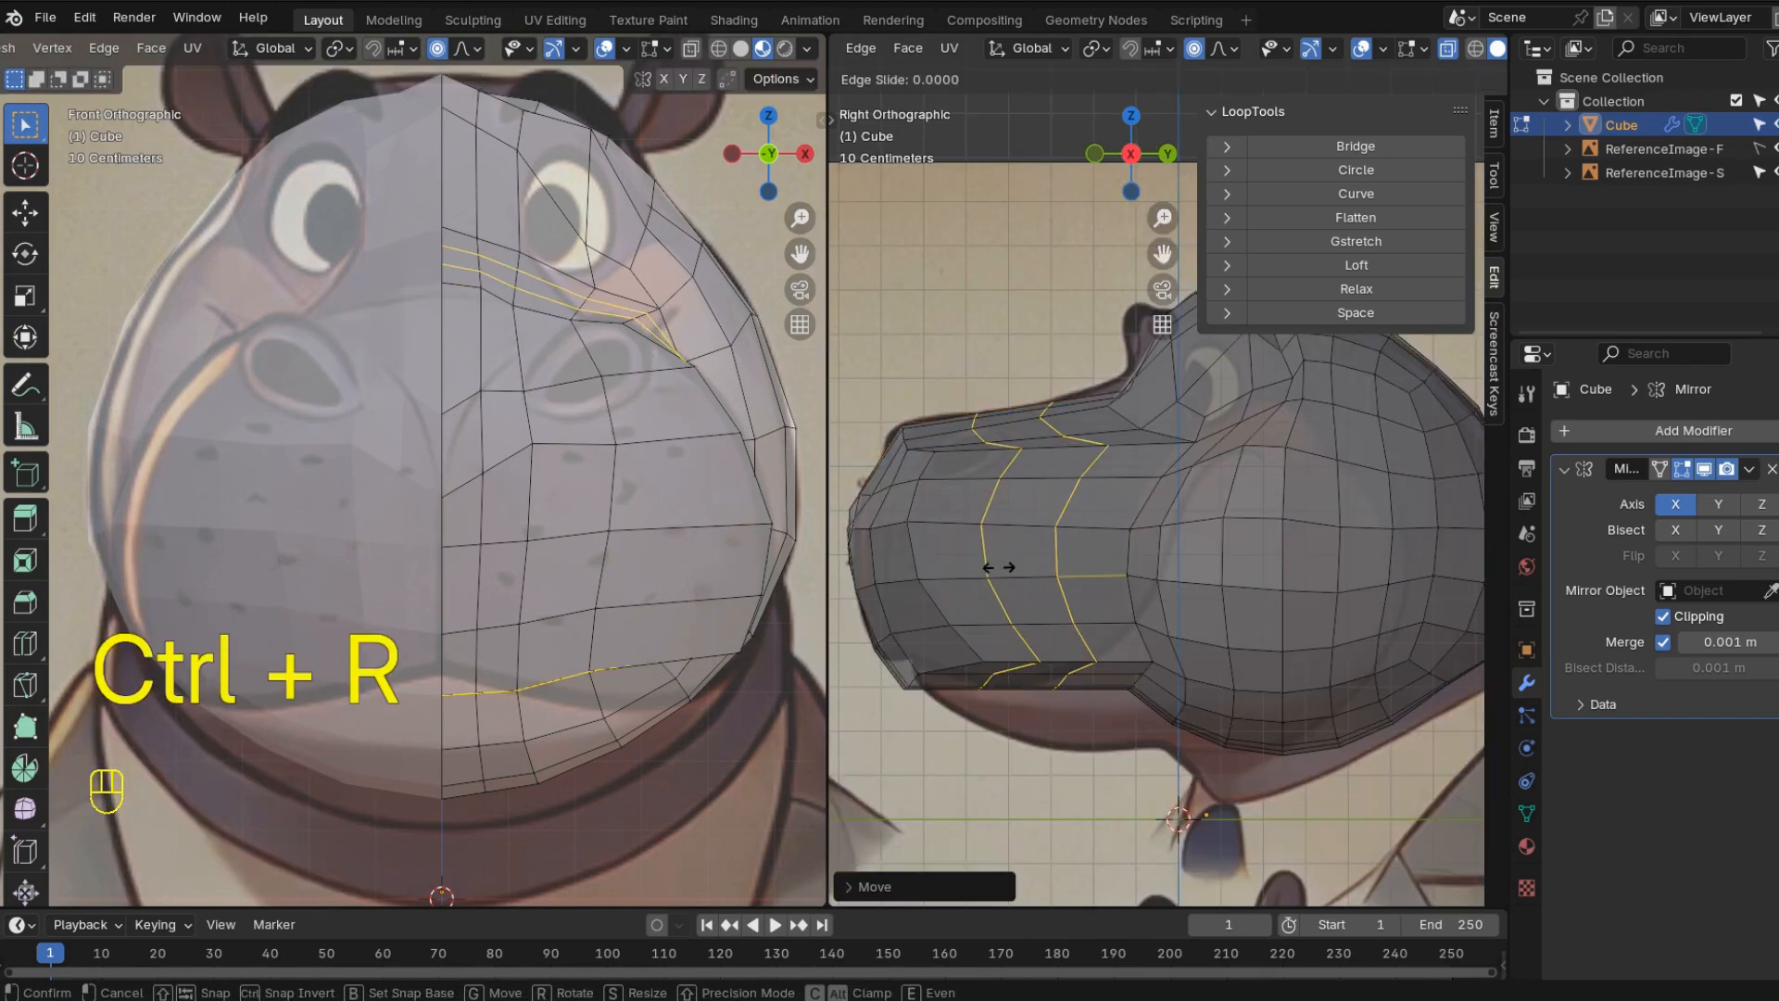
pyautogui.click(998, 567)
# - Even out the two new muzzle edge loops by applying LoopTools Relax repeatedly to each one
pyautogui.click(988, 577)
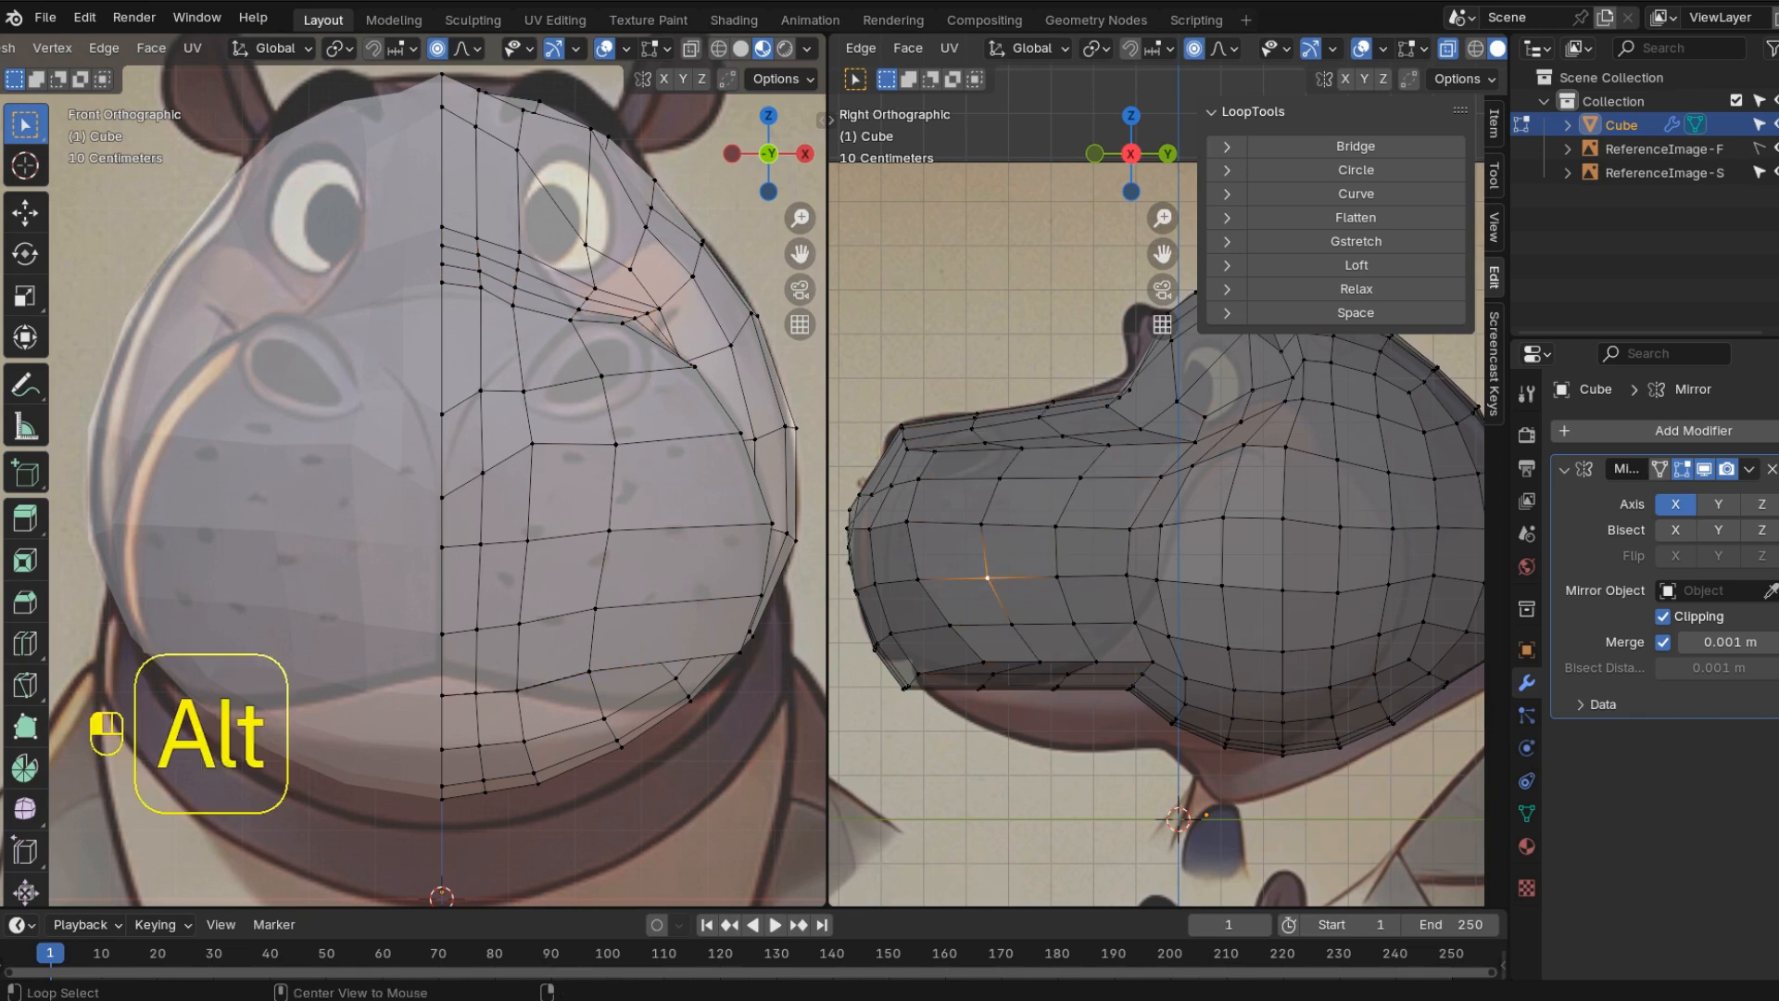
pyautogui.keyDown('alt'); pyautogui.click(988, 571); pyautogui.keyUp('alt')
pyautogui.click(1356, 288)
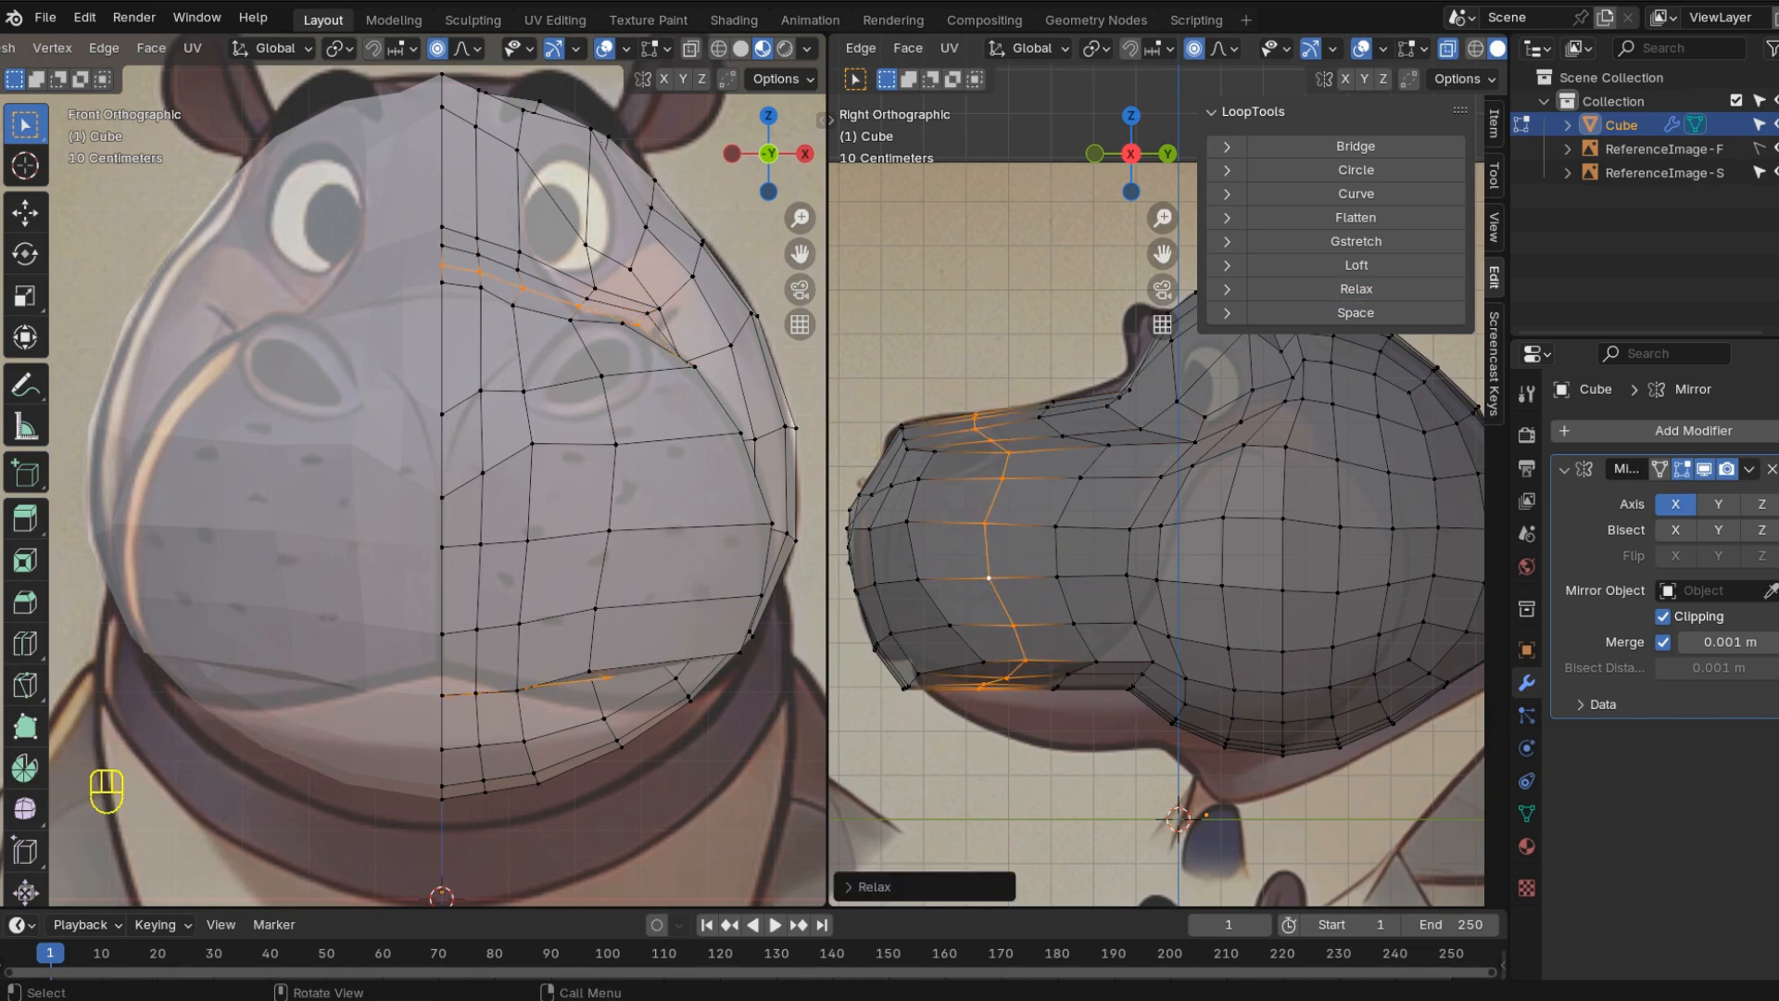
pyautogui.click(1081, 478)
pyautogui.keyDown('alt'); pyautogui.click(1080, 478); pyautogui.keyUp('alt')
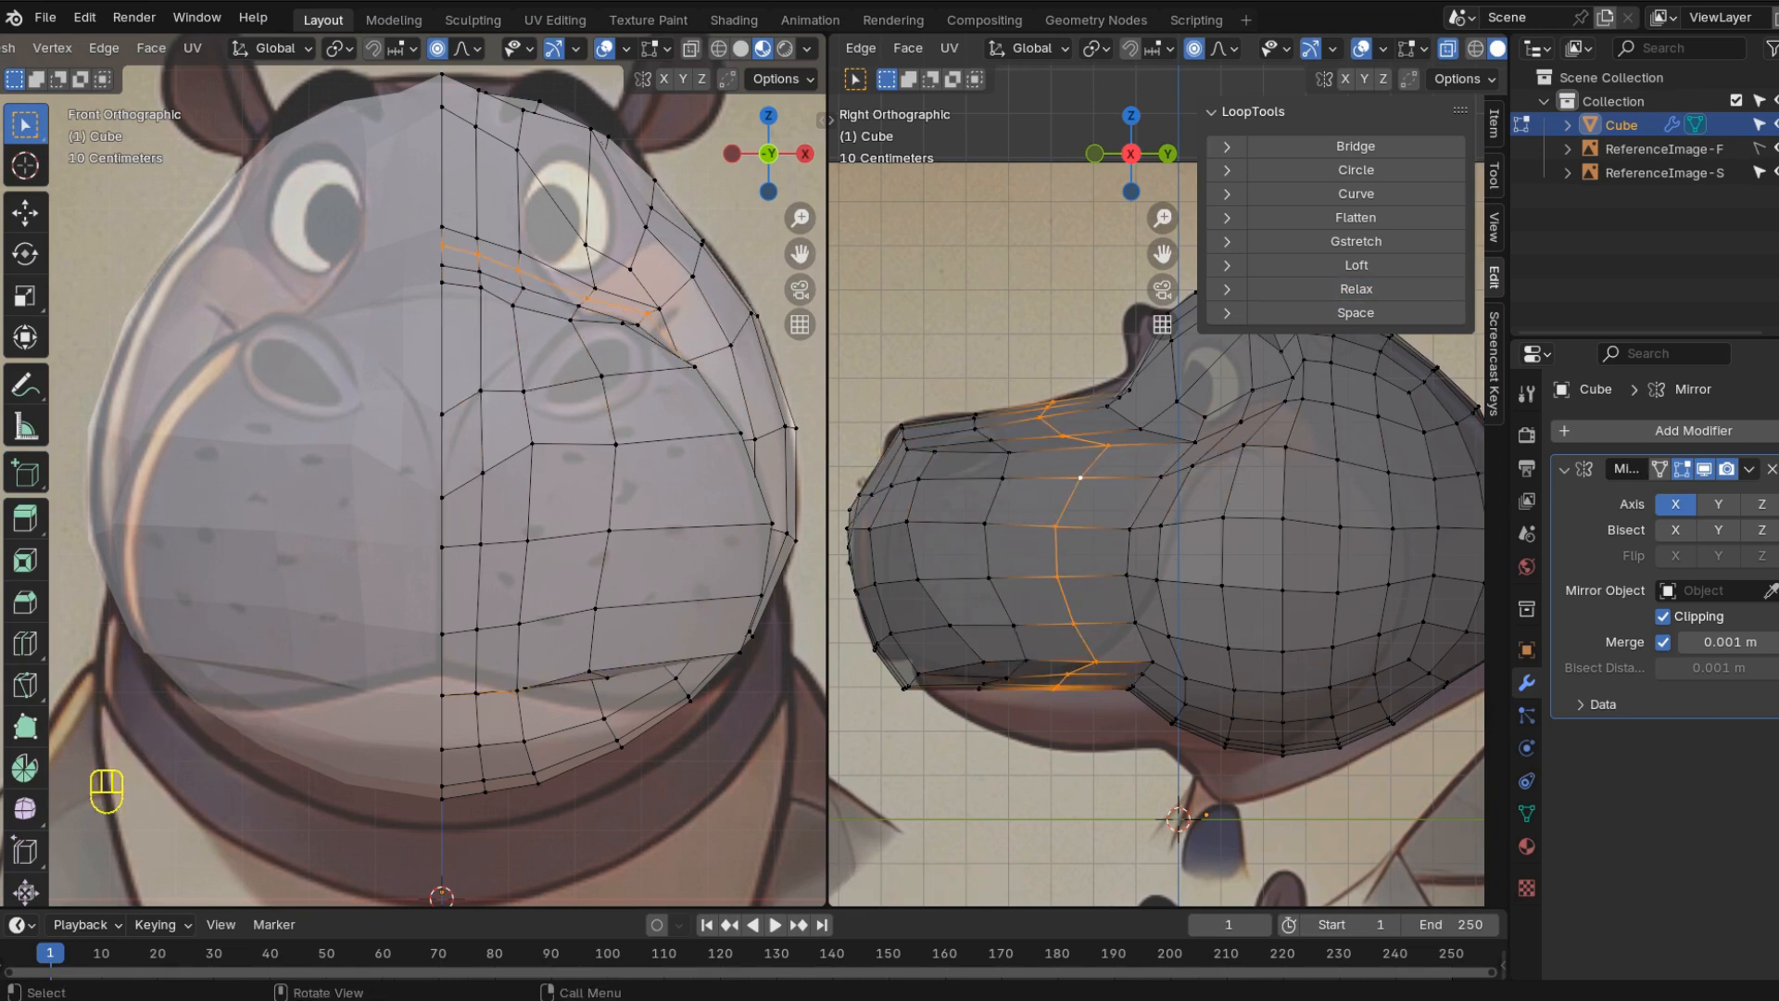
pyautogui.click(1356, 288)
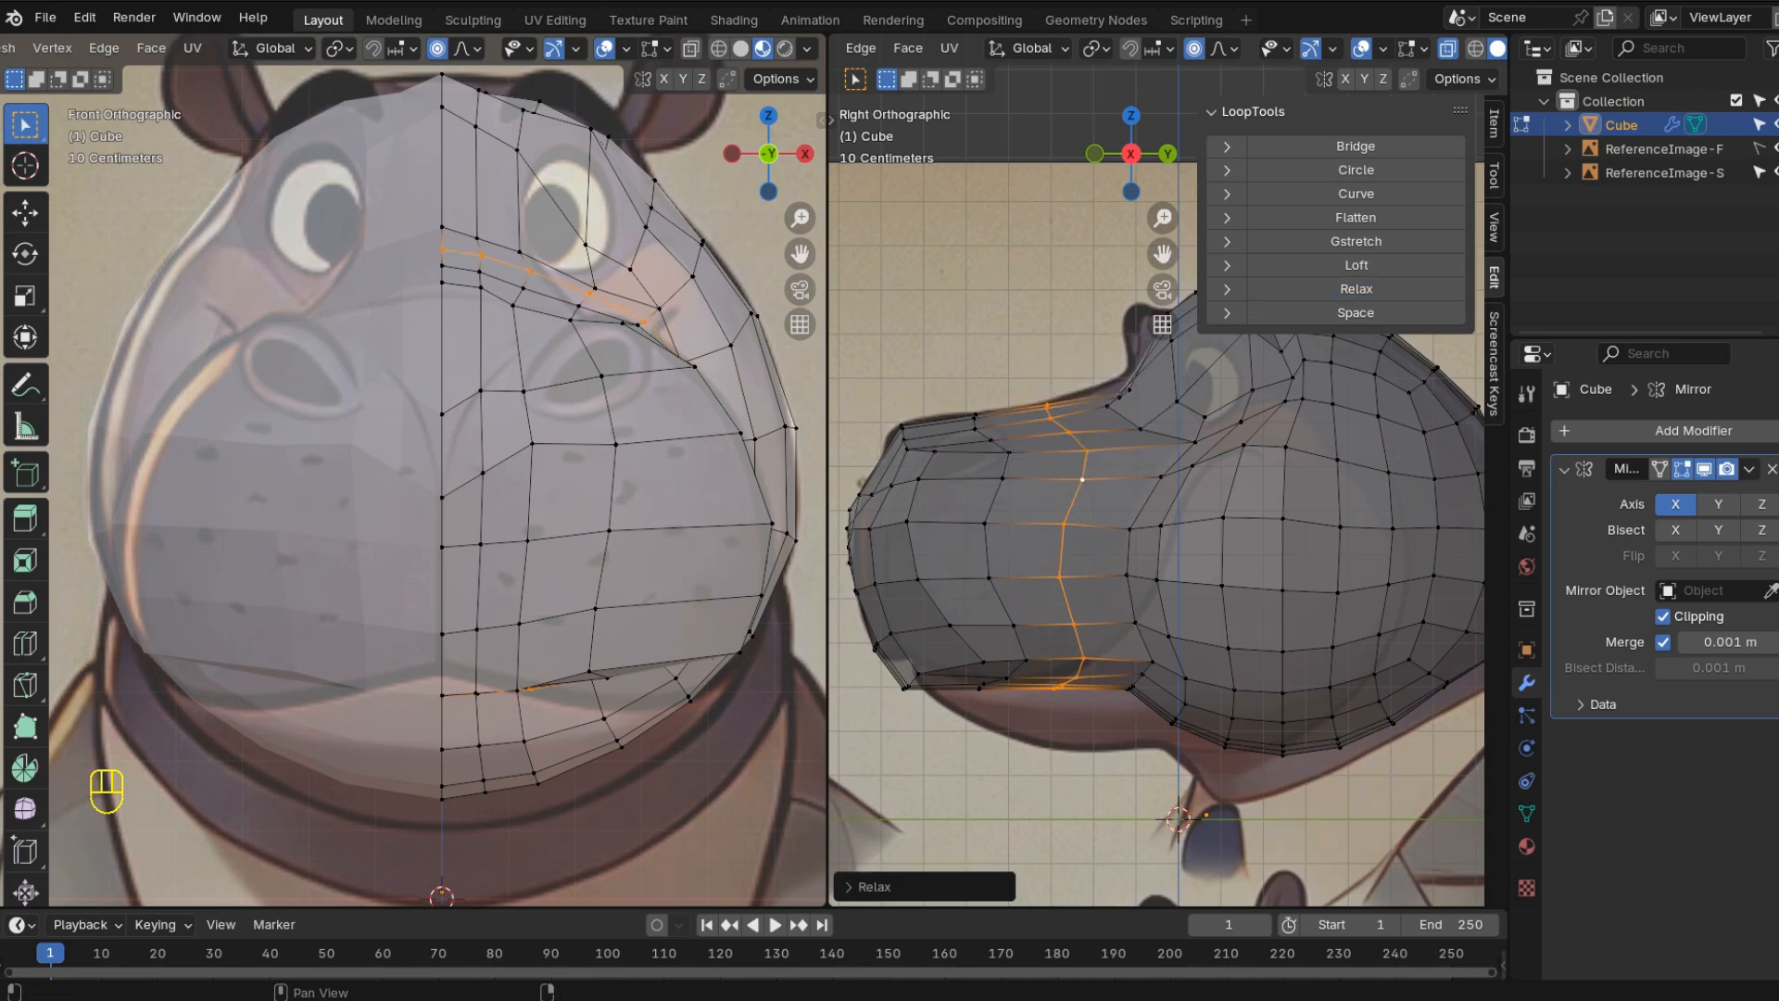
pyautogui.click(1356, 288)
pyautogui.click(1356, 288)
pyautogui.keyDown('alt'); pyautogui.click(986, 527); pyautogui.keyUp('alt')
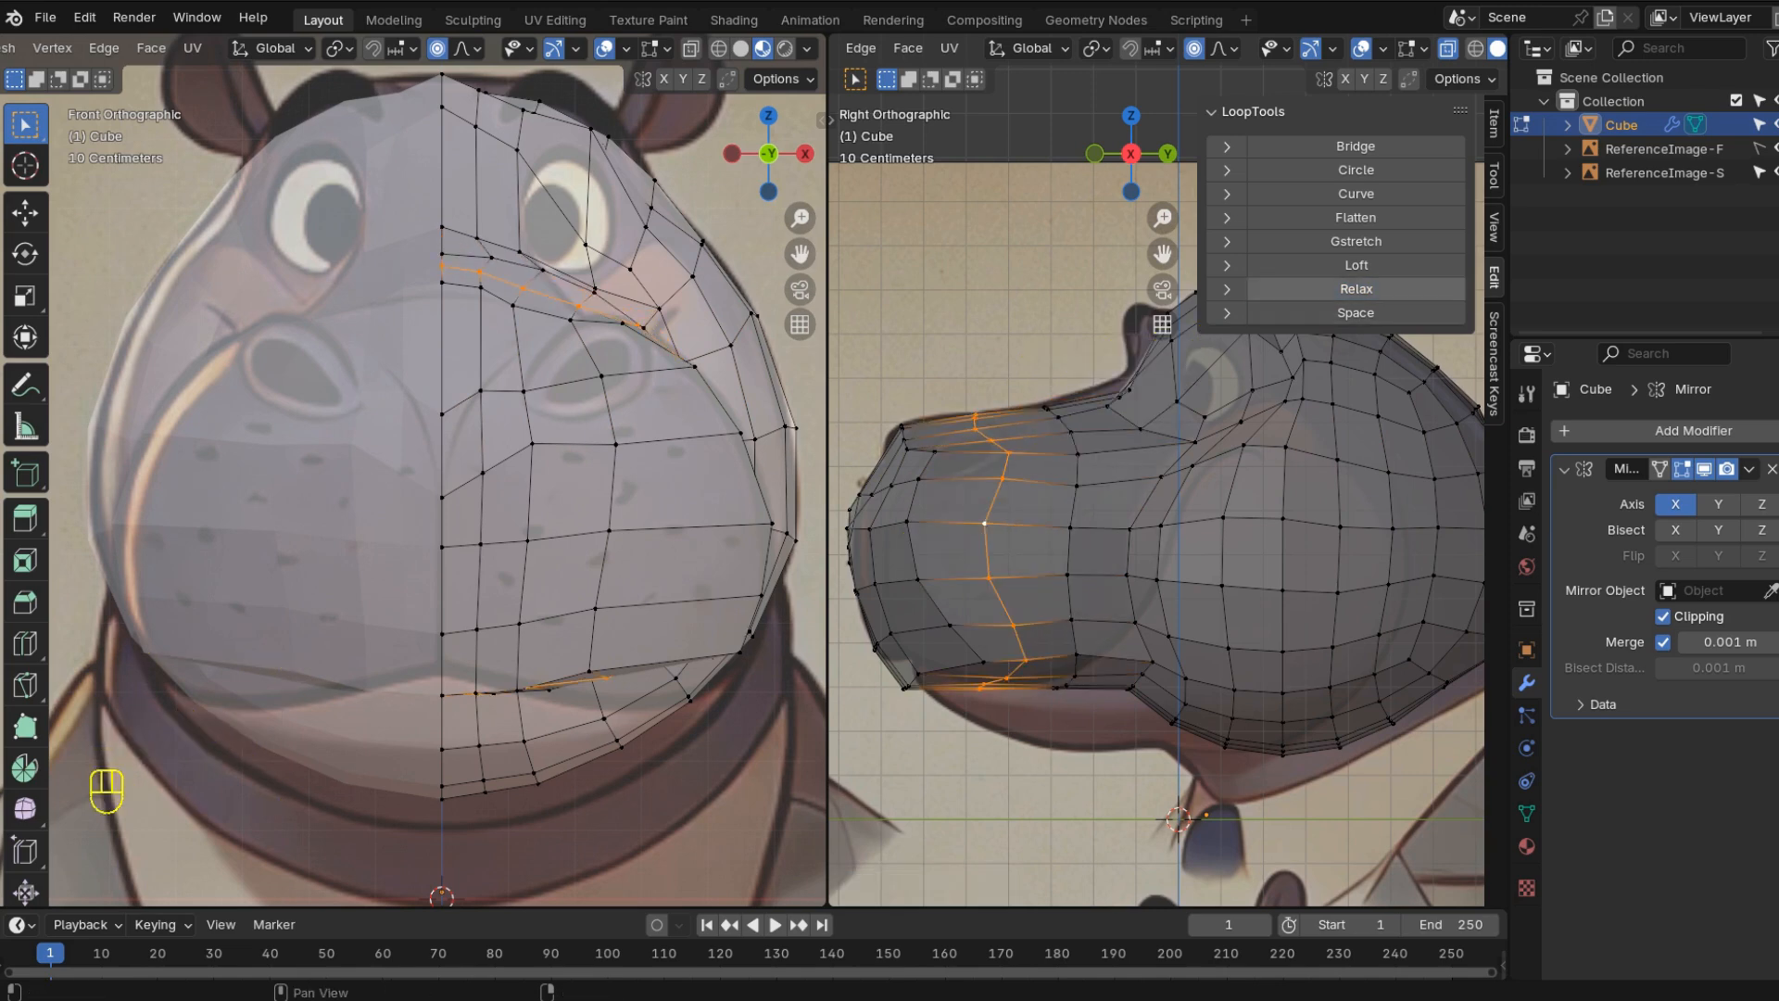
pyautogui.click(1356, 288)
pyautogui.click(1356, 288)
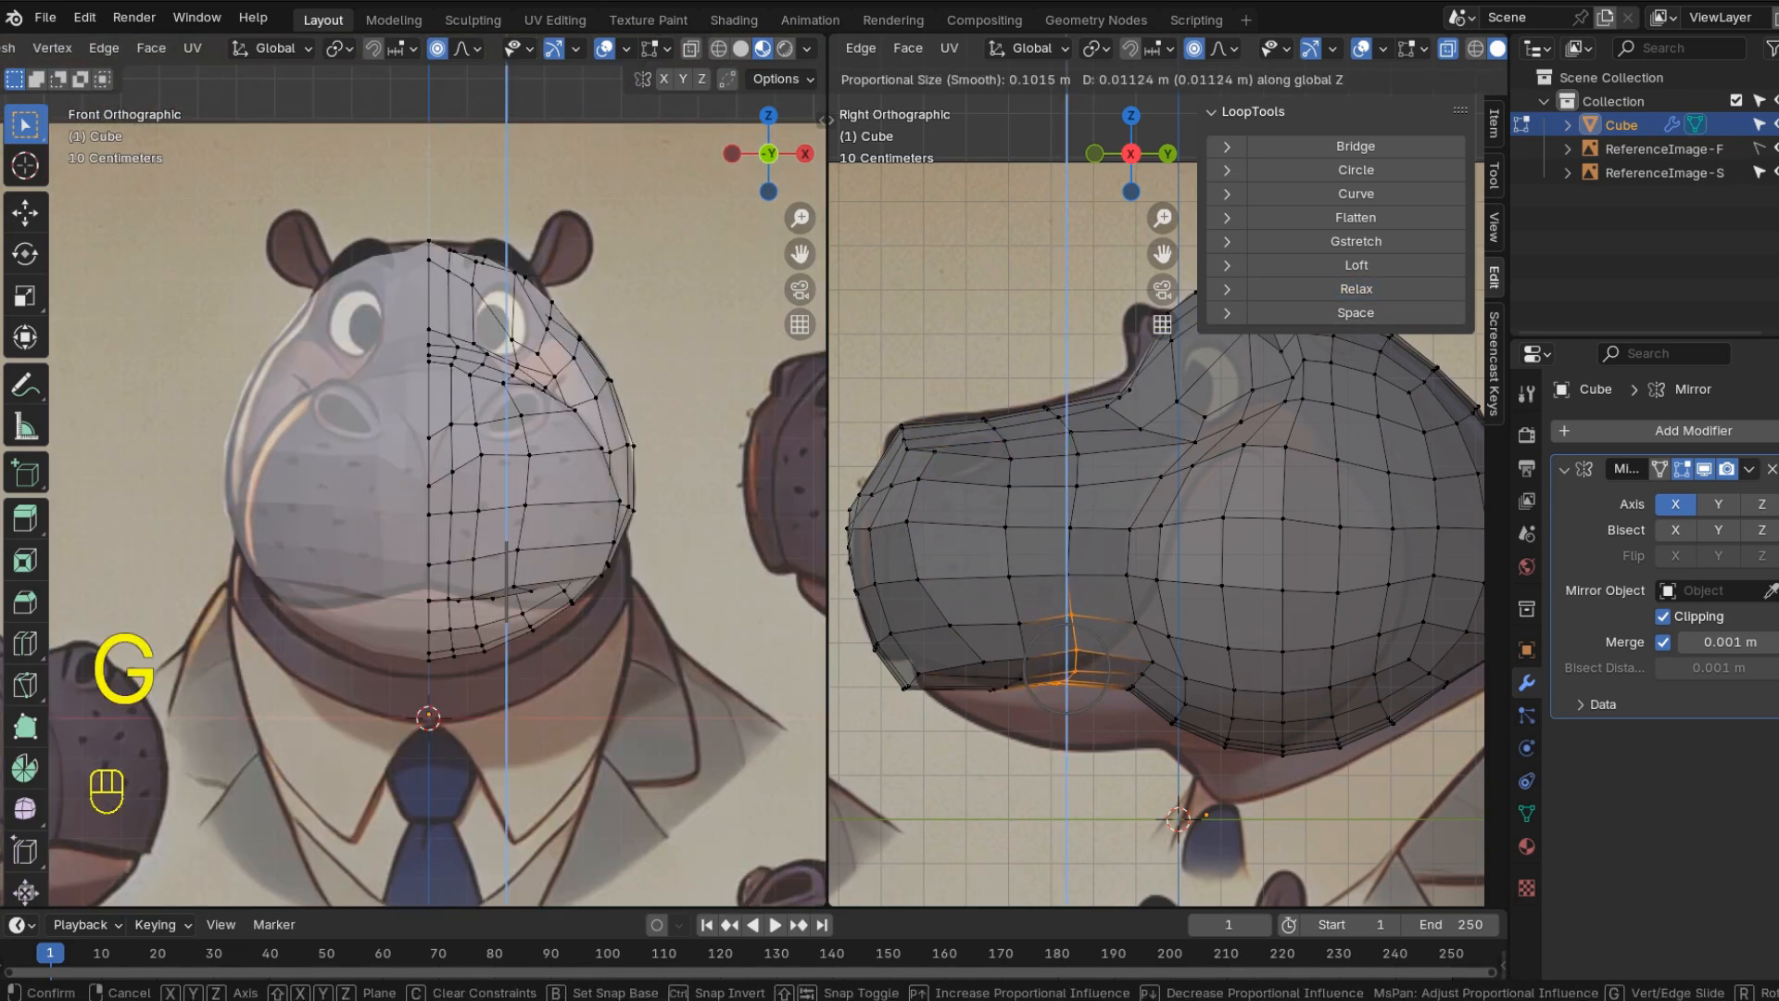
# - Raise the muzzle's lower-edge vertices about 0.011 m along Z, and adjust the upper vertices at the muzzle's front end
pyautogui.press('g')
pyautogui.click(1105, 648)
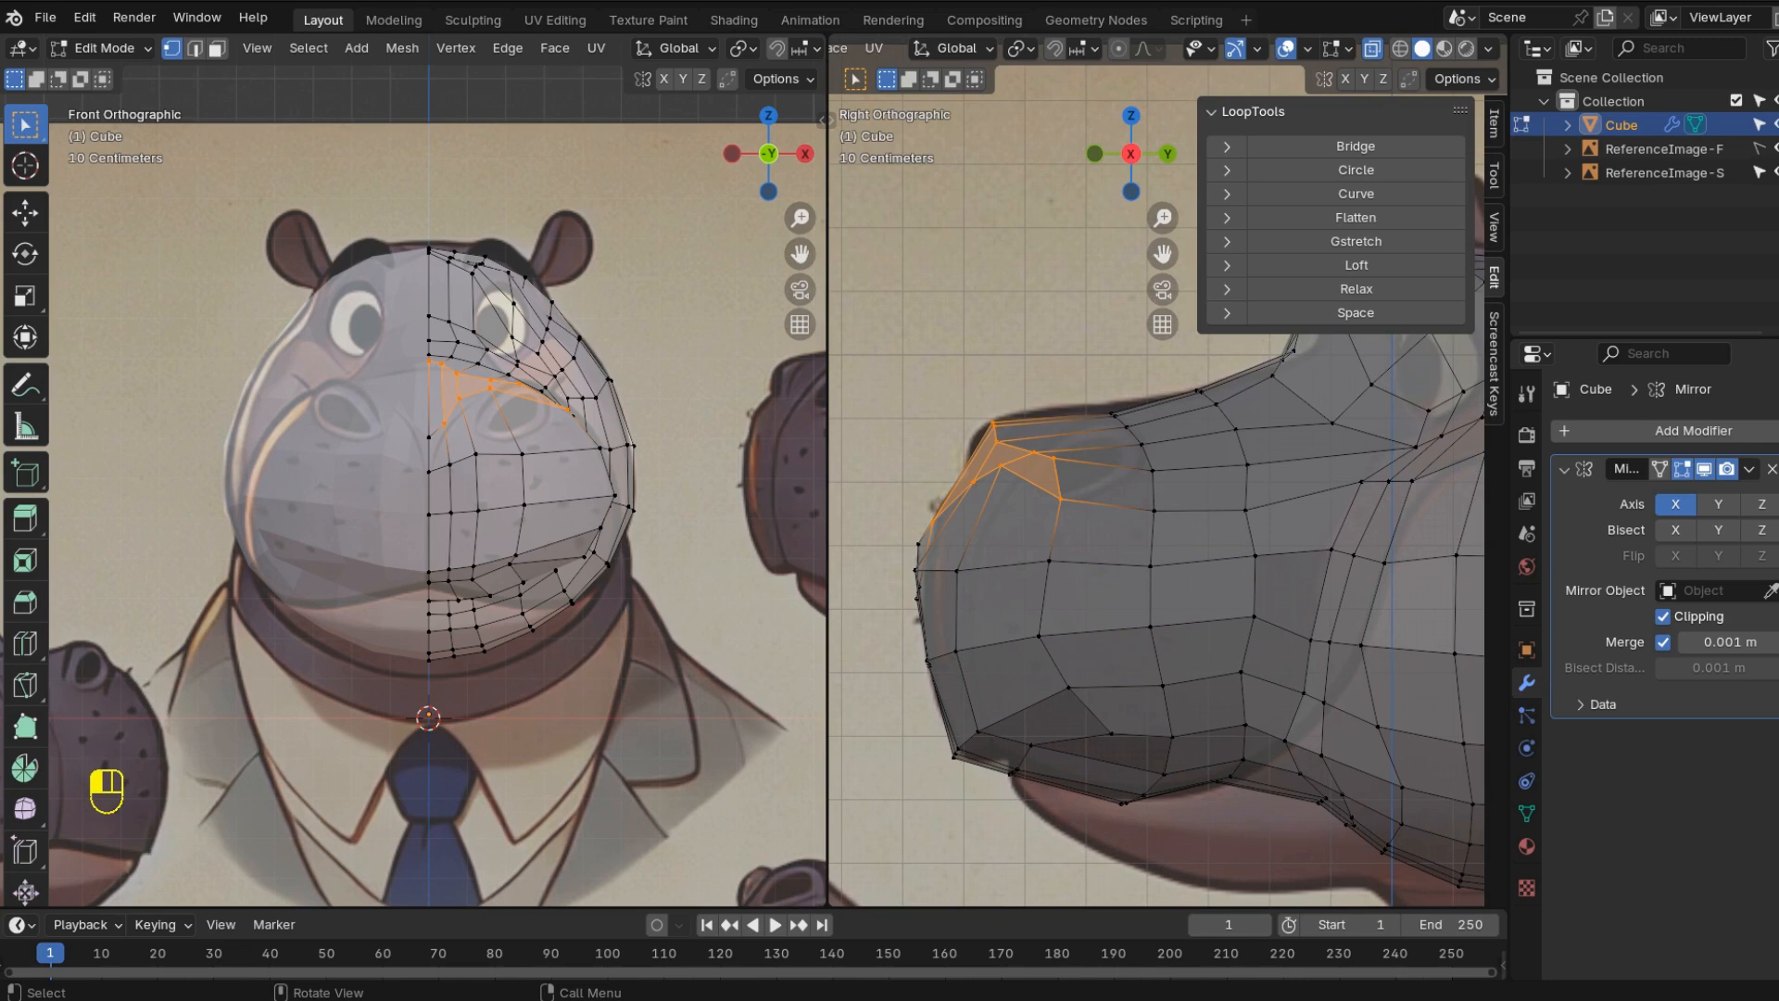
pyautogui.press('g')
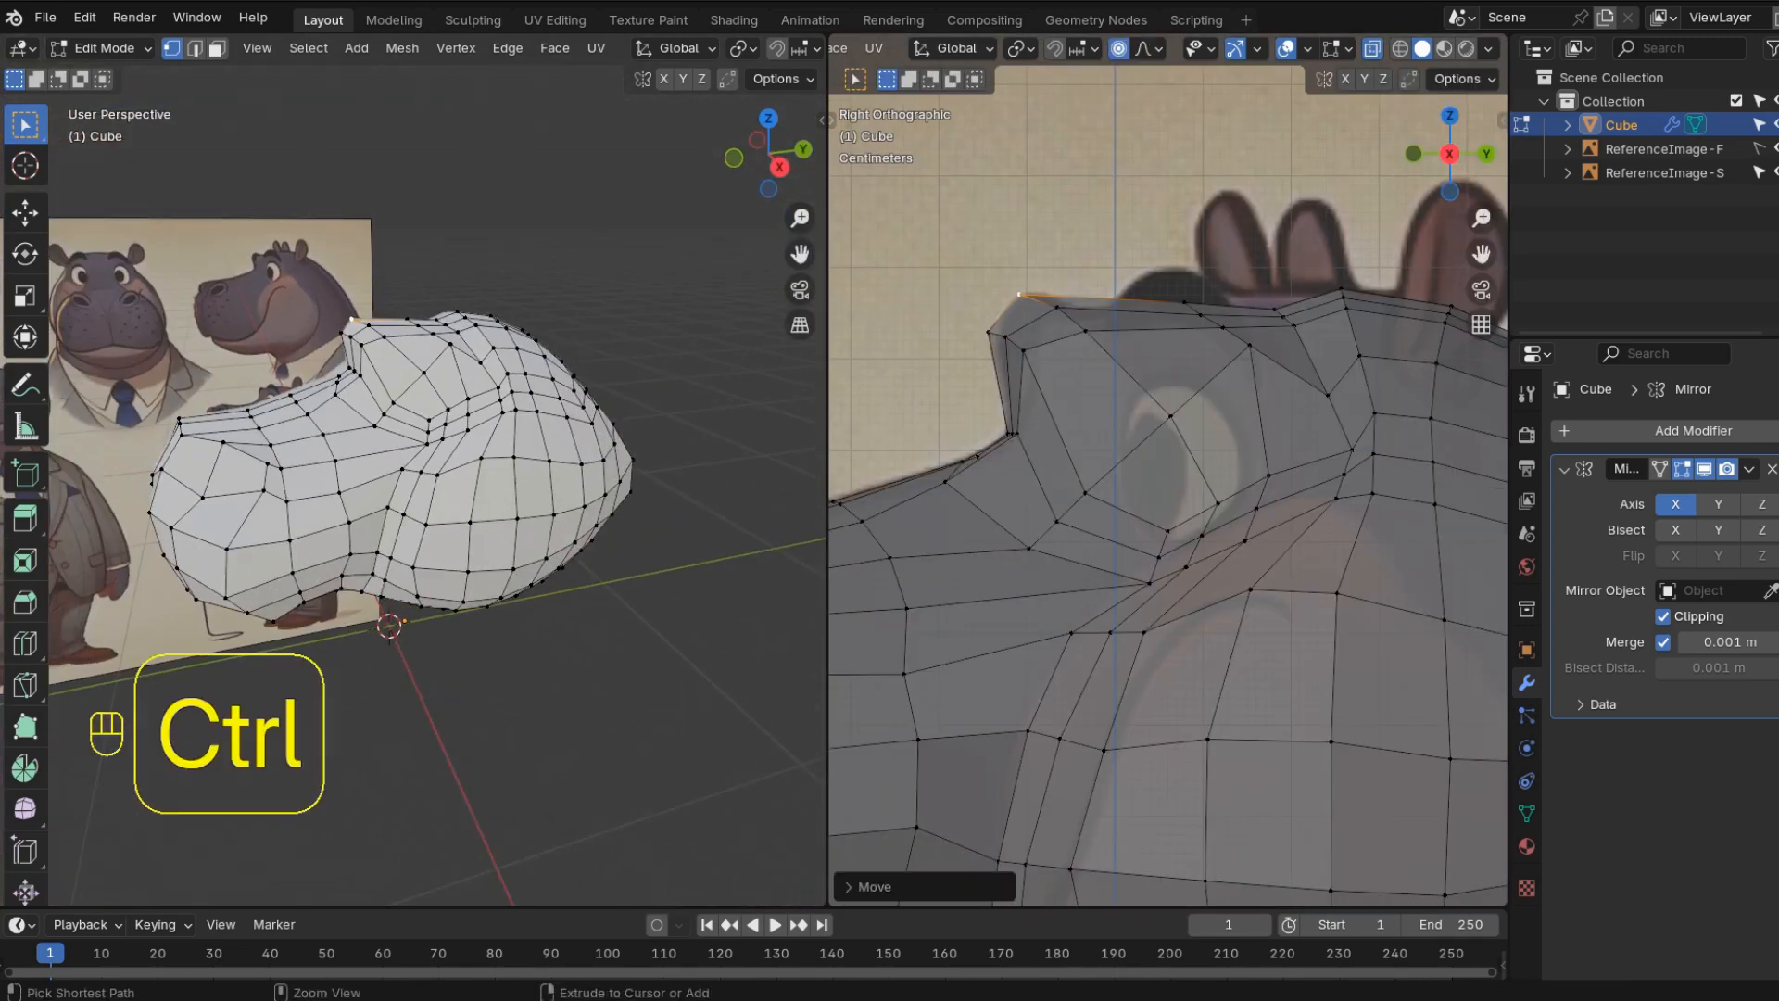
# - Insert an edge loop around the head just behind the eye, sliding it slightly by about 0.03
pyautogui.hotkey('ctrl', 'r')
pyautogui.click(435, 365)
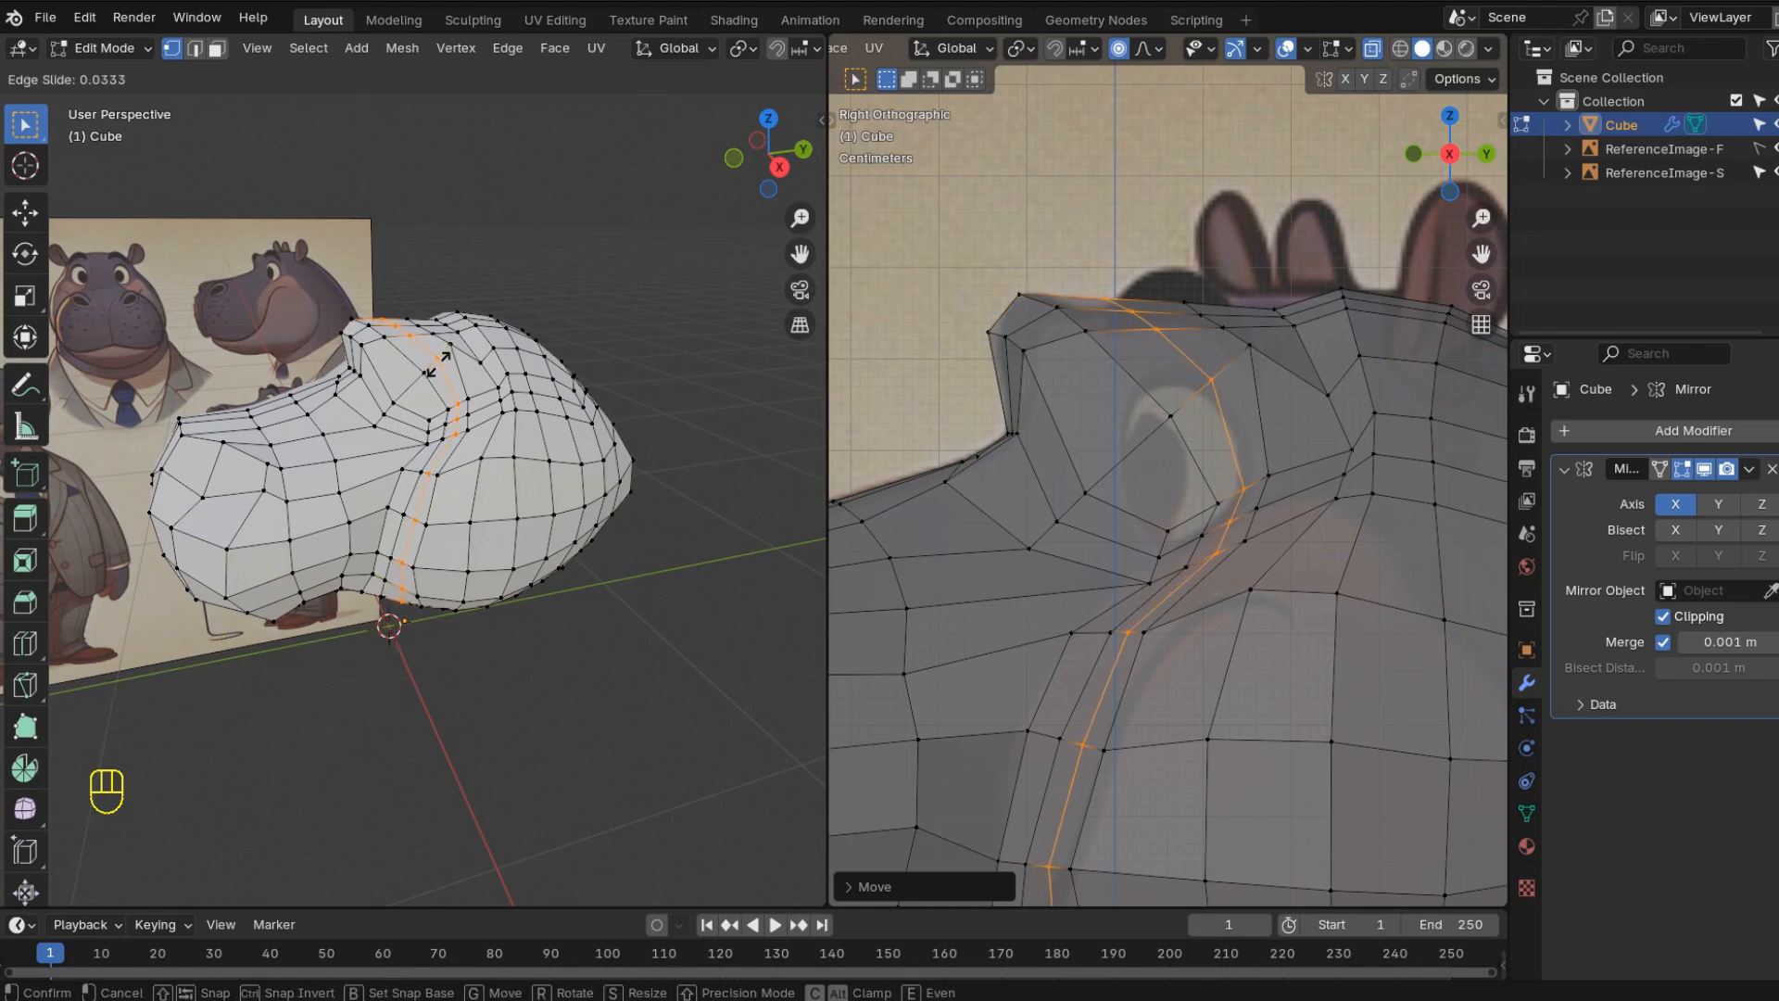
pyautogui.click(435, 368)
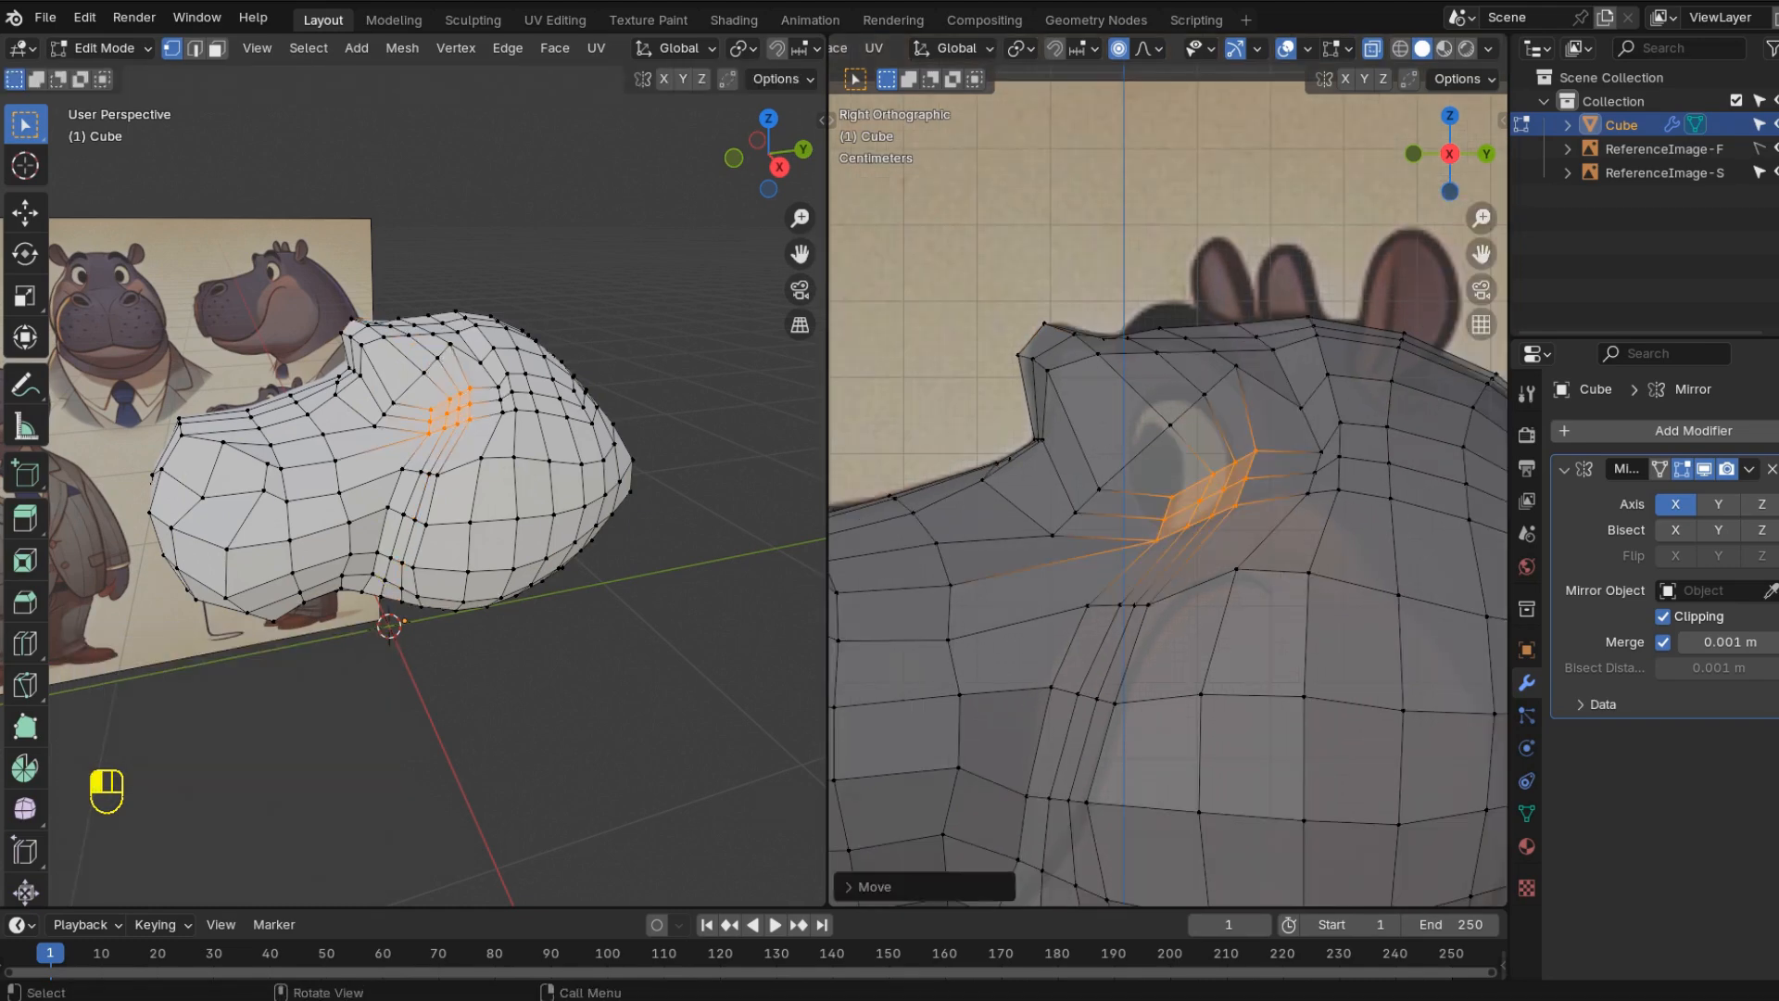
# - Undo the last change near the eye's lower rear edge, and slide the vertices below and in front of the eye individually
pyautogui.hotkey('ctrl', 'z')
pyautogui.press('g')
pyautogui.press('g')
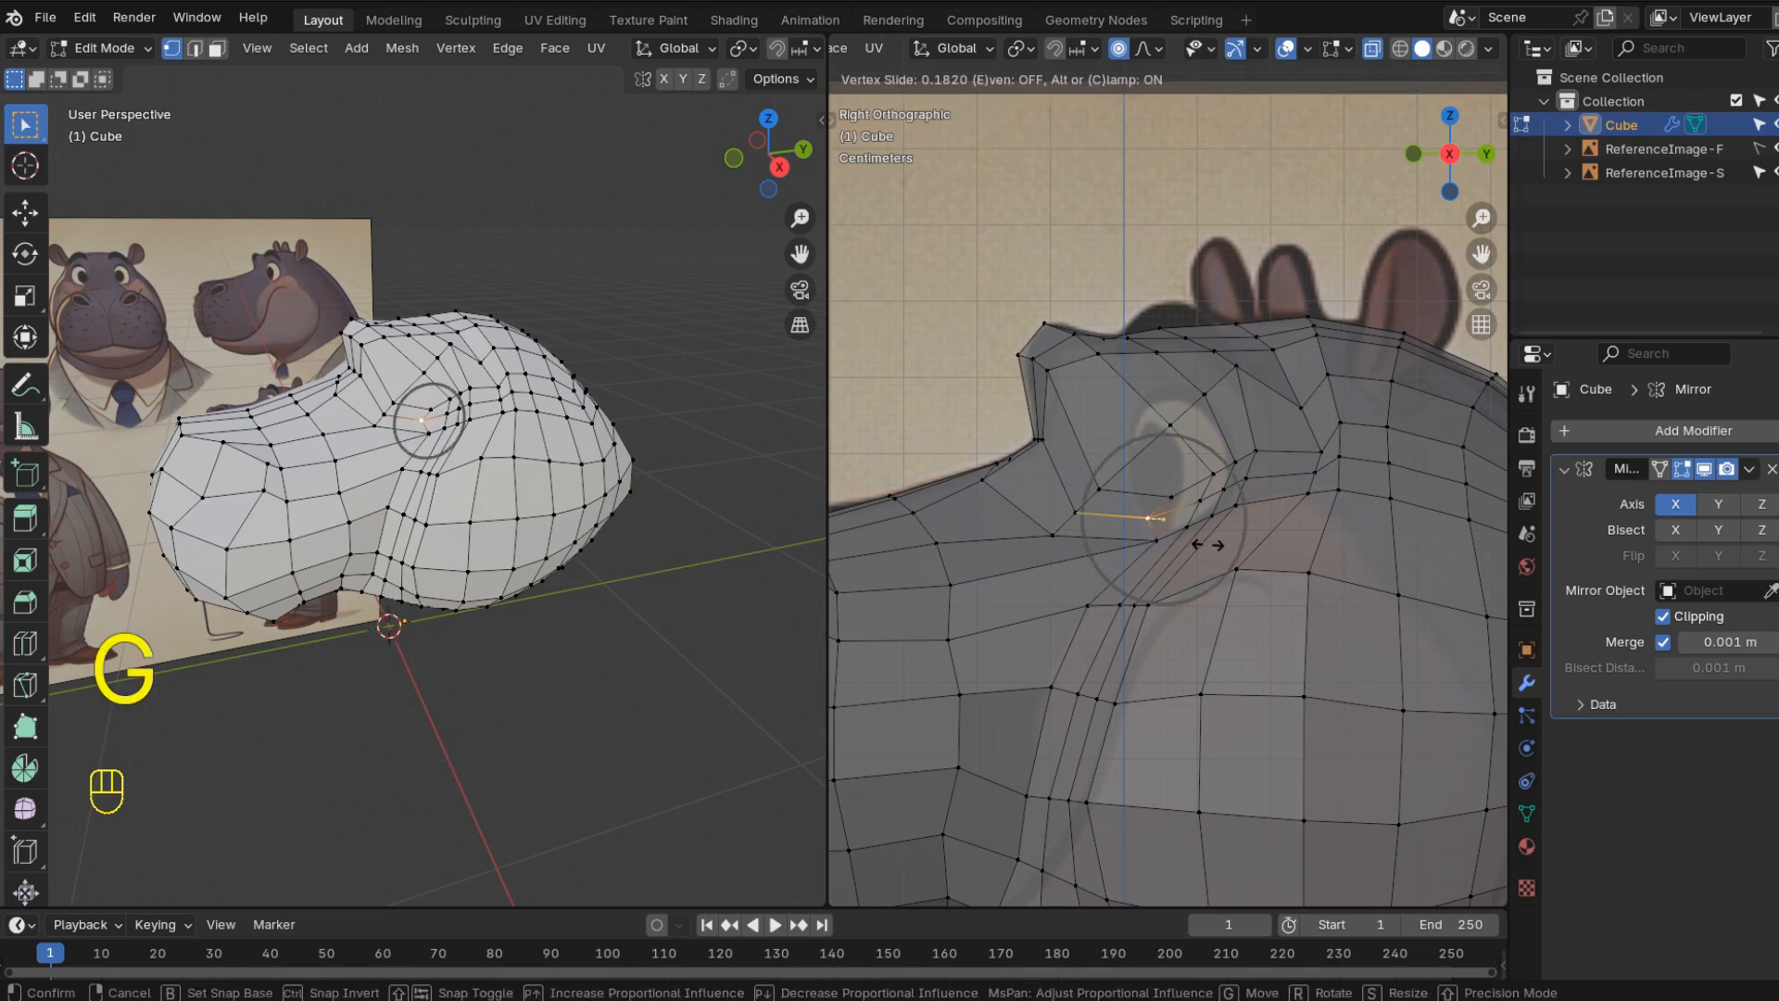
pyautogui.click(1133, 493)
pyautogui.press('g')
pyautogui.press('g')
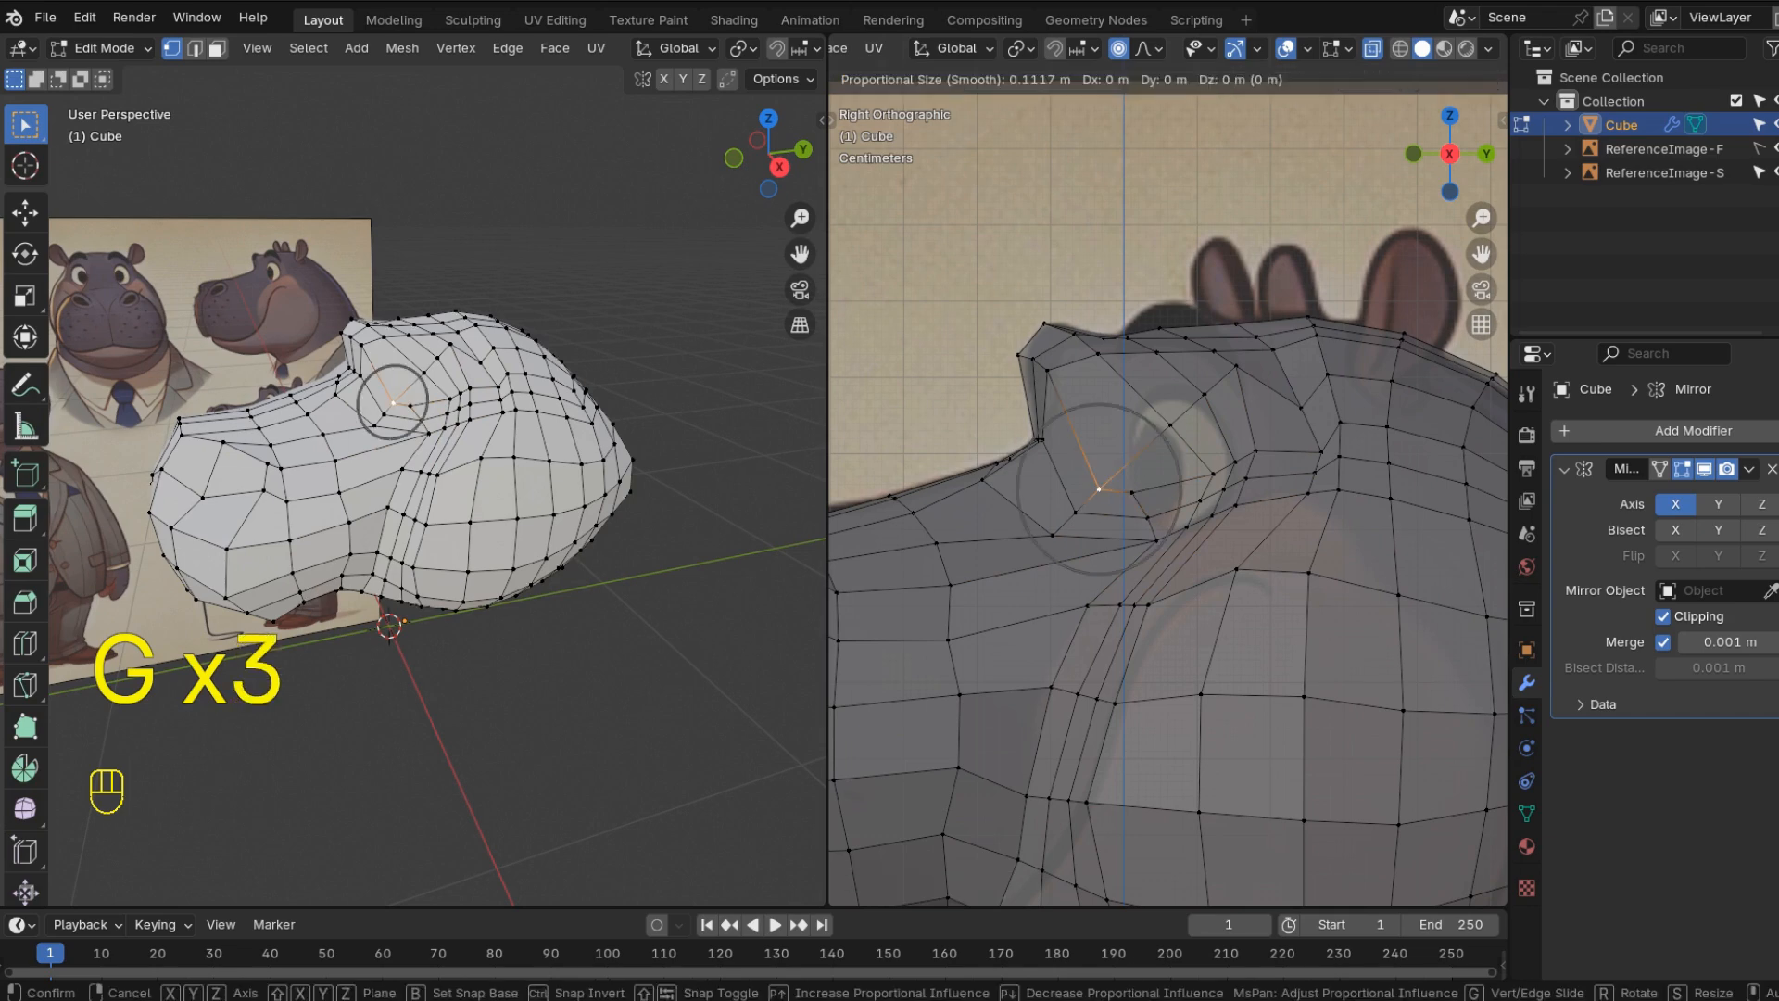
pyautogui.click(1127, 447)
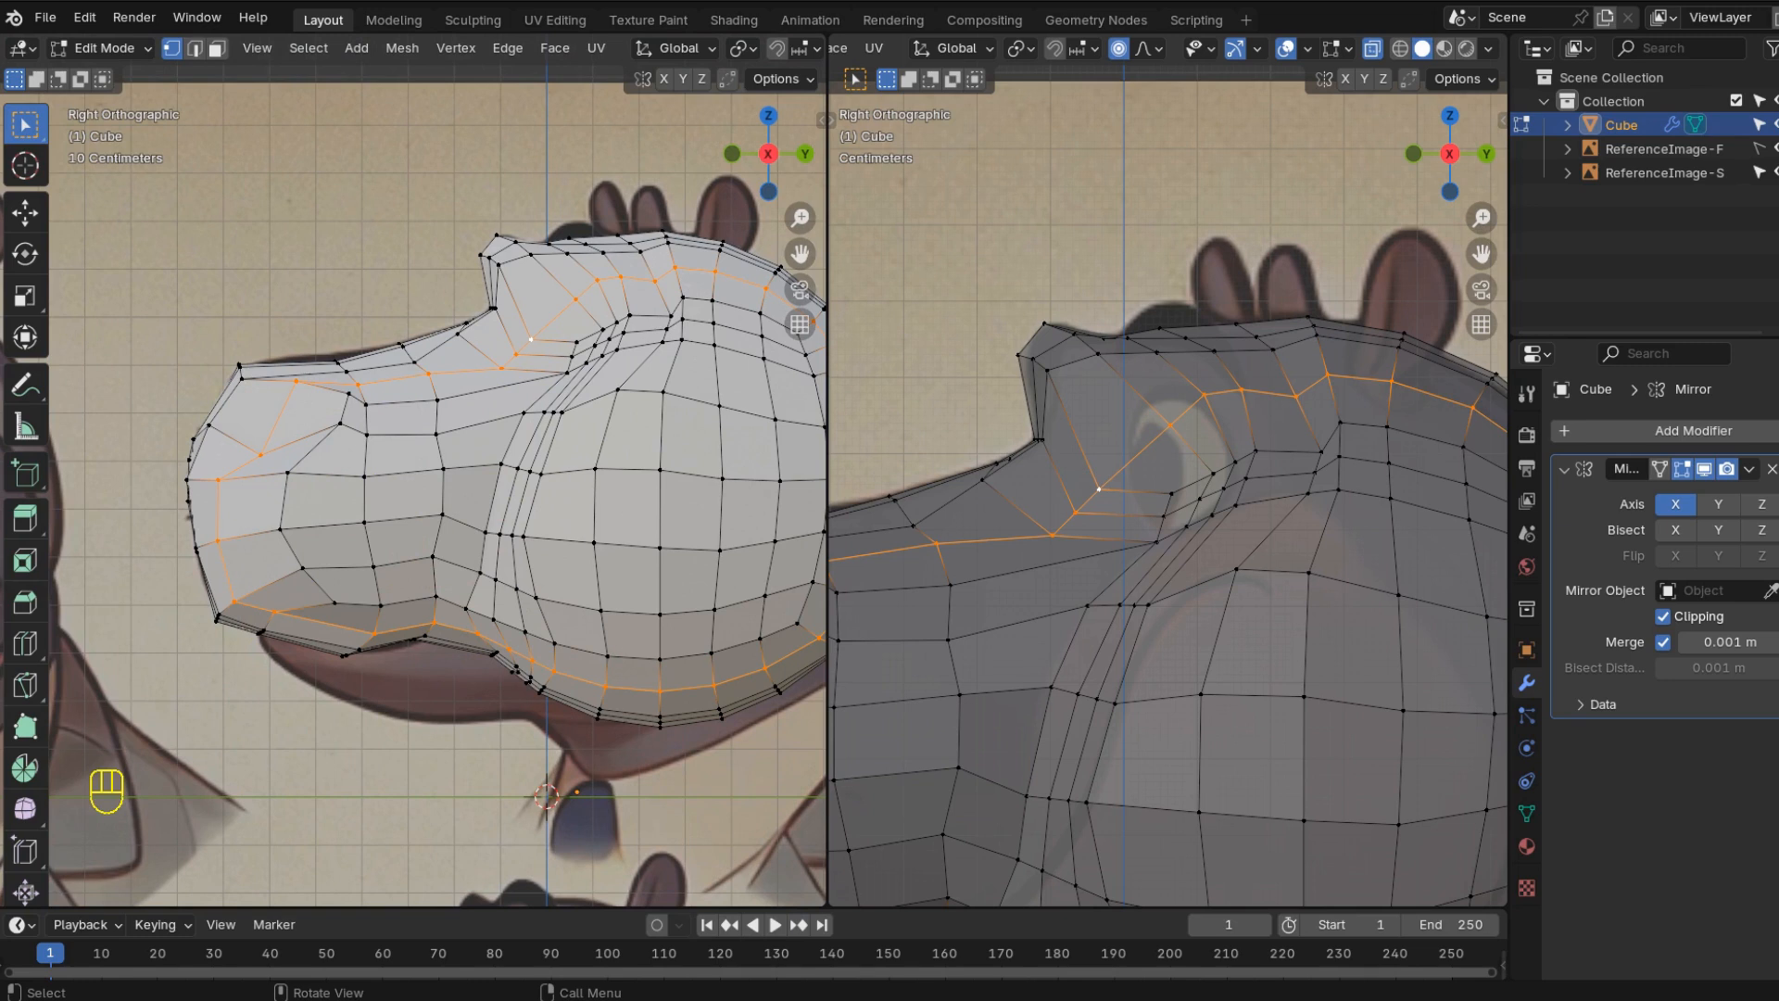
# - Relax the lengthwise edge loop passing through the eye, and move the eye's inner-edge vertex about 0.02 m toward the centre line
pyautogui.press('n')
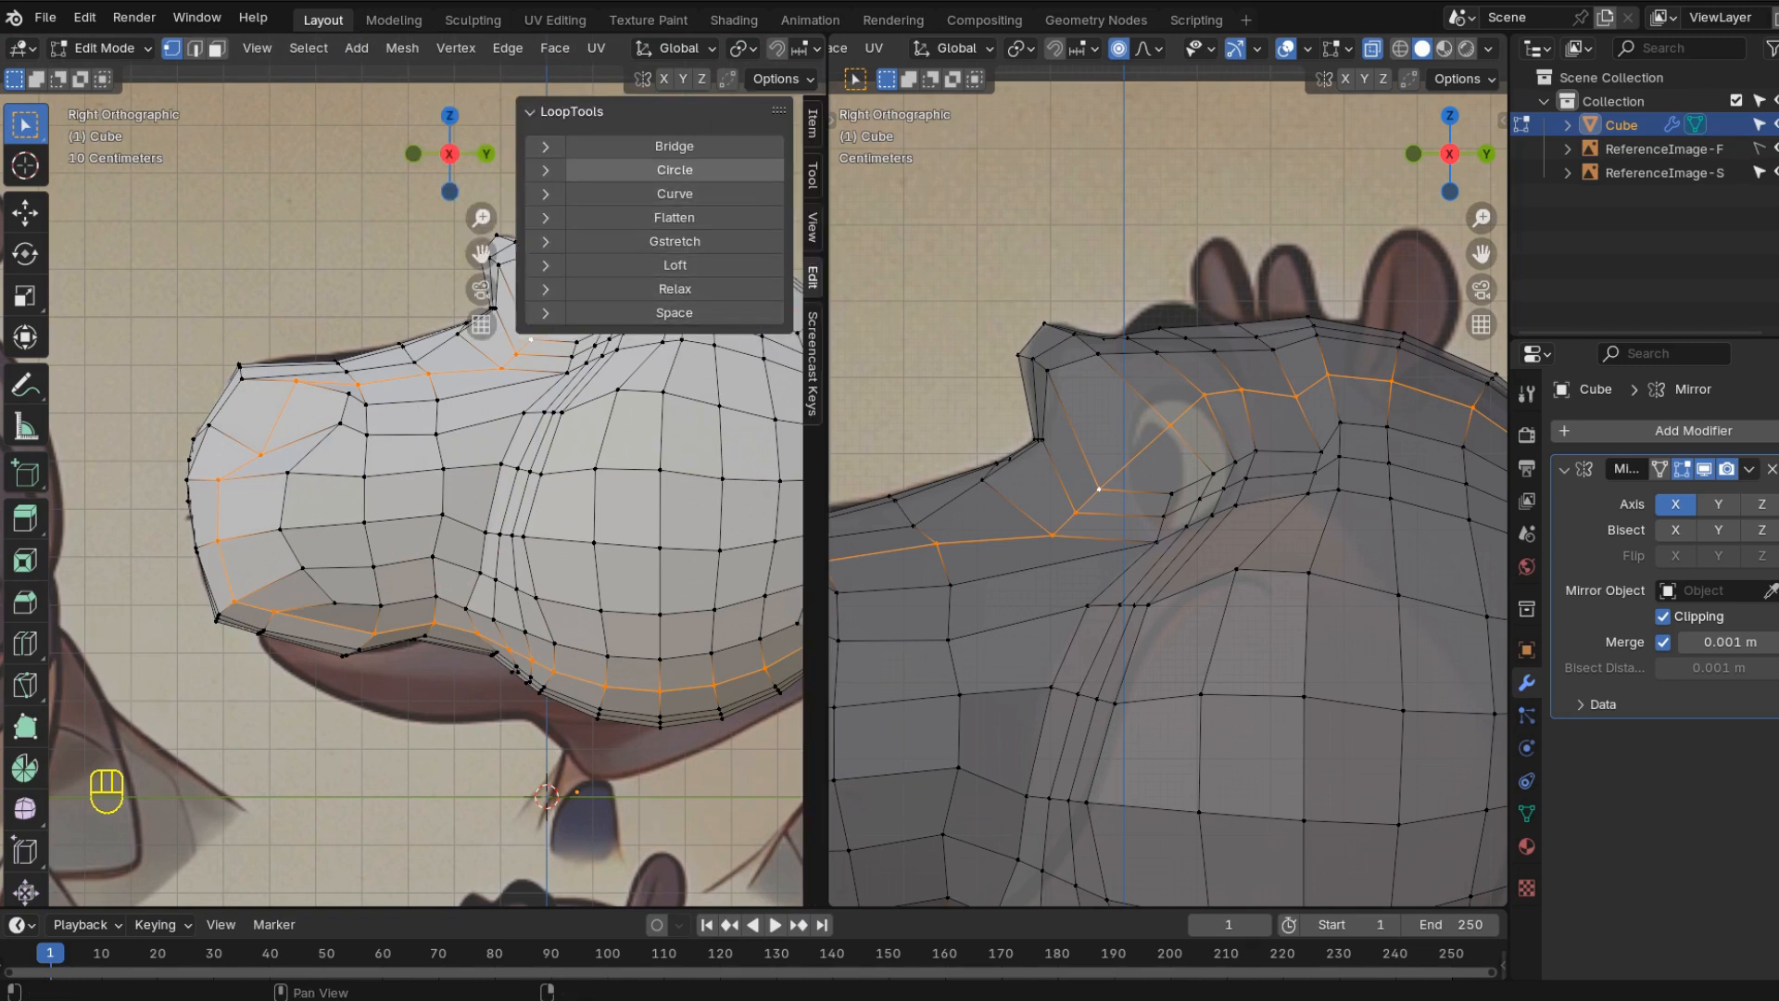
pyautogui.click(675, 288)
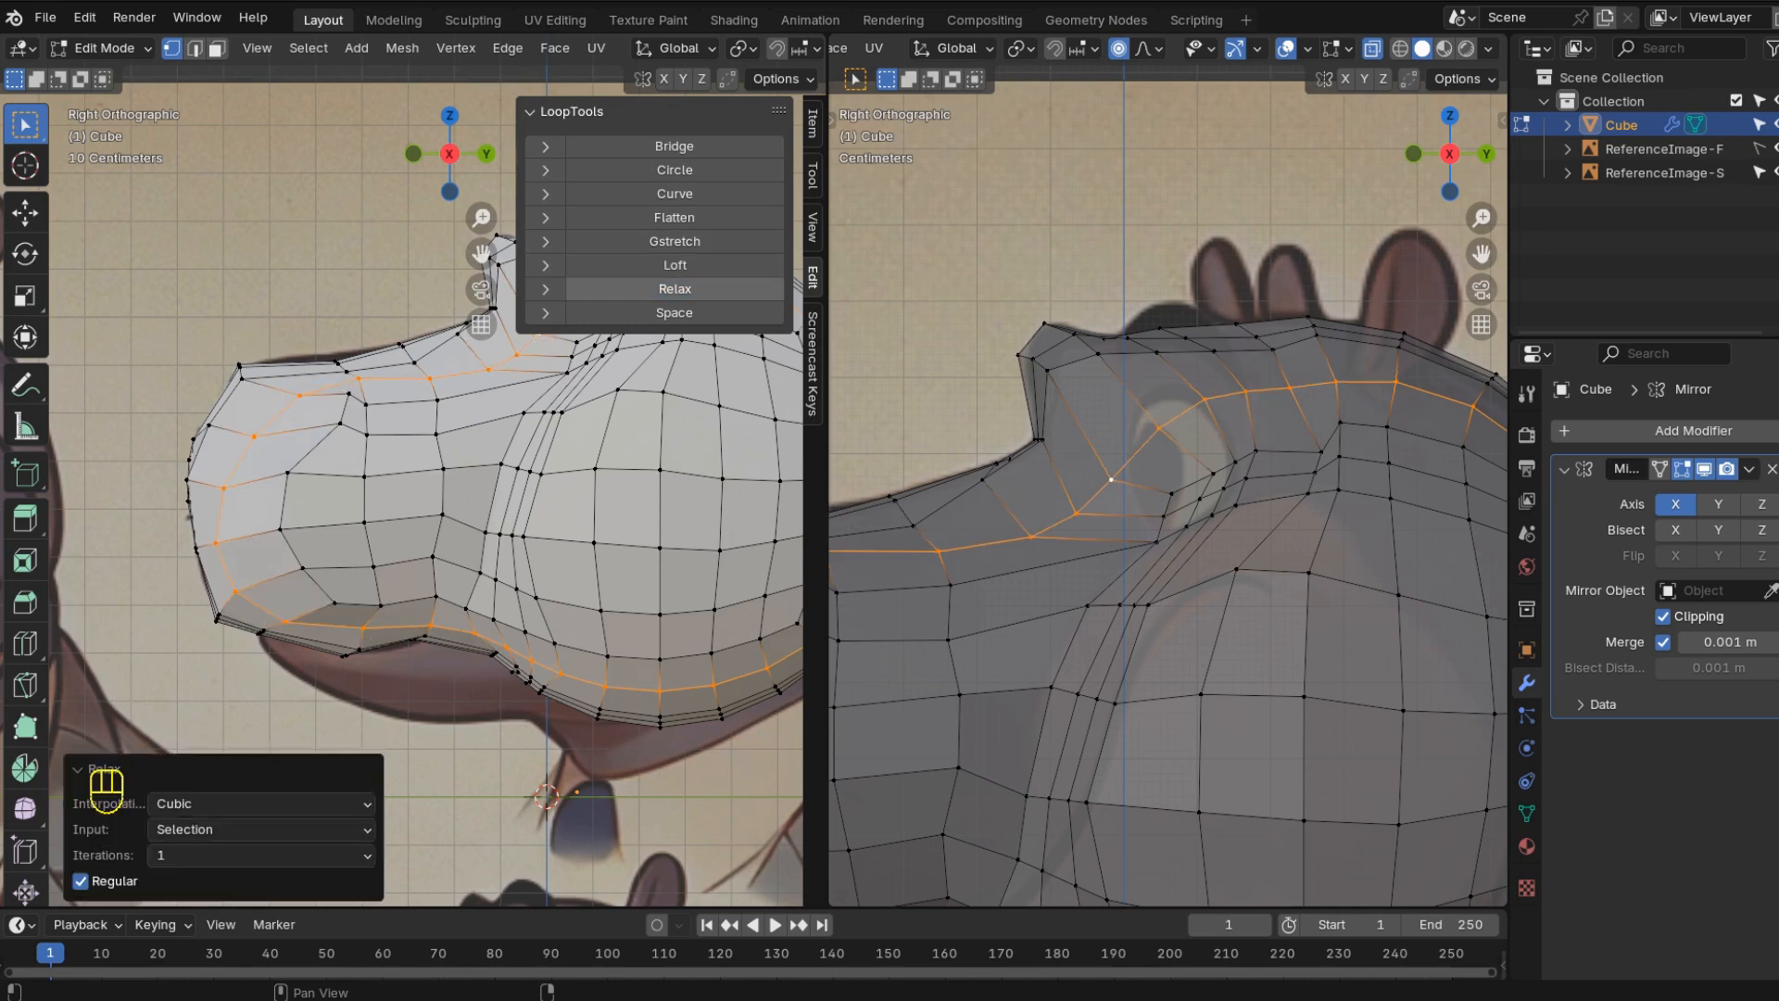
pyautogui.press('g')
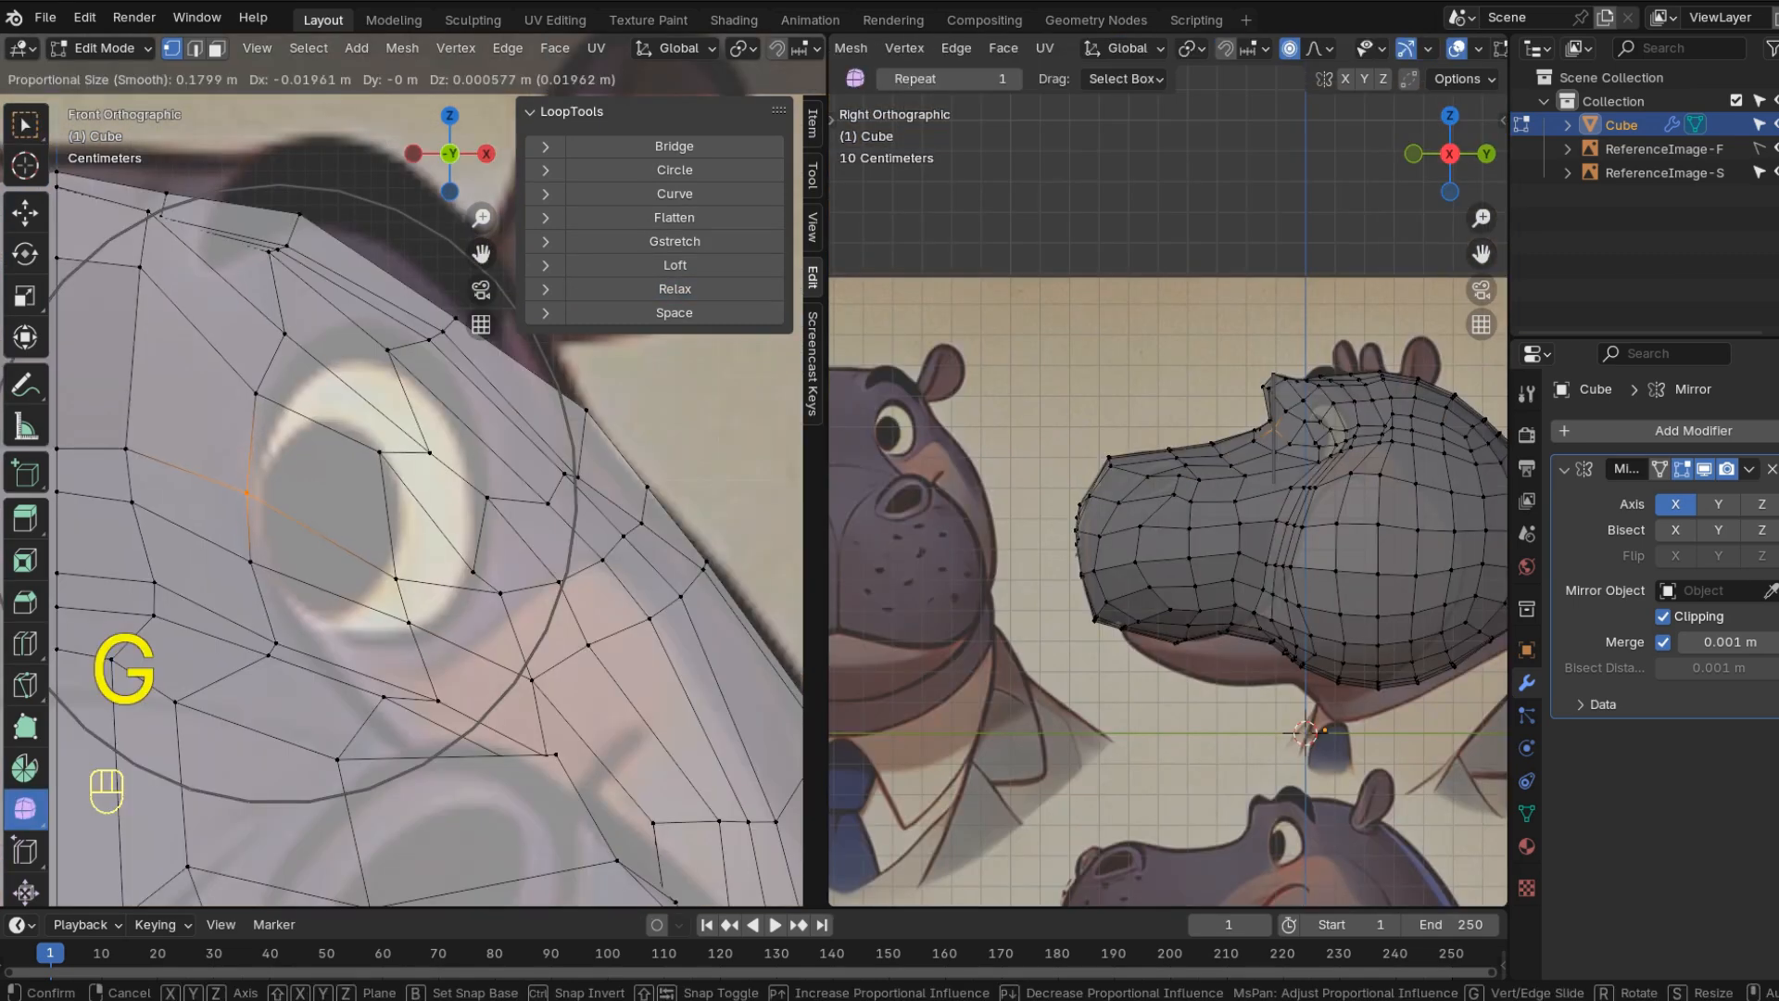
pyautogui.click(310, 424)
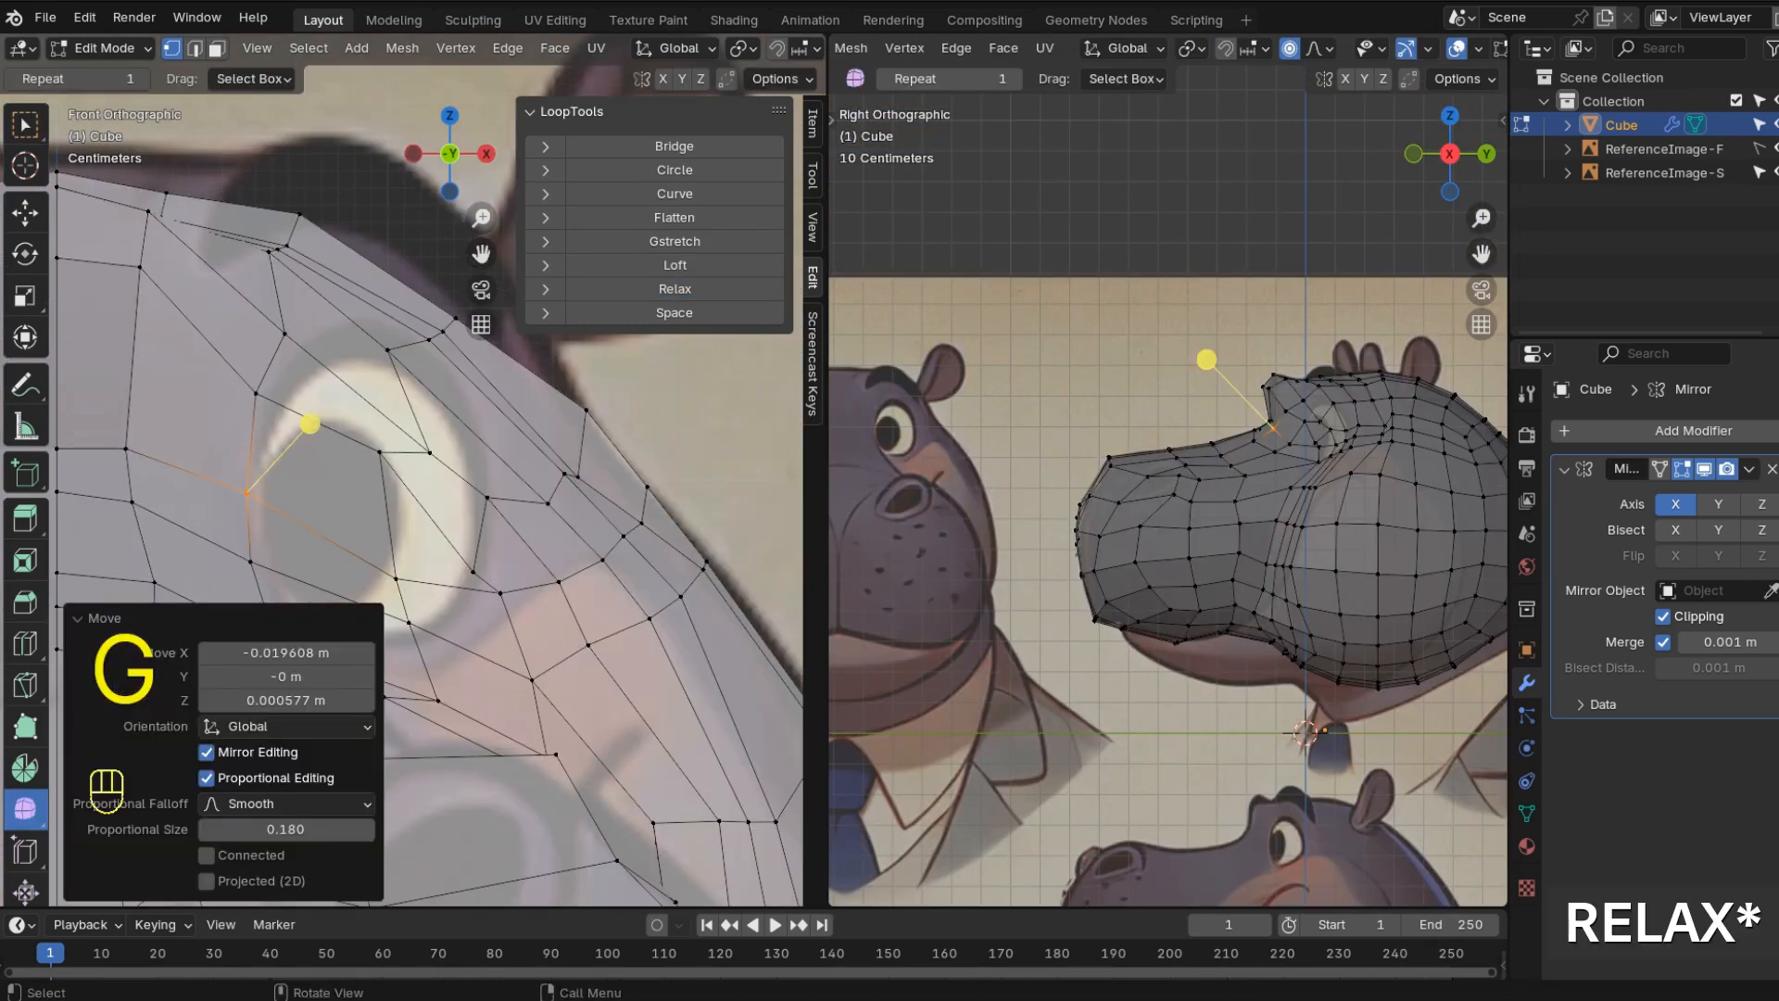
# - Move the eye-area faces back about 0.10 m along Y with a proportional editing size of about 0.149 m
pyautogui.press('g')
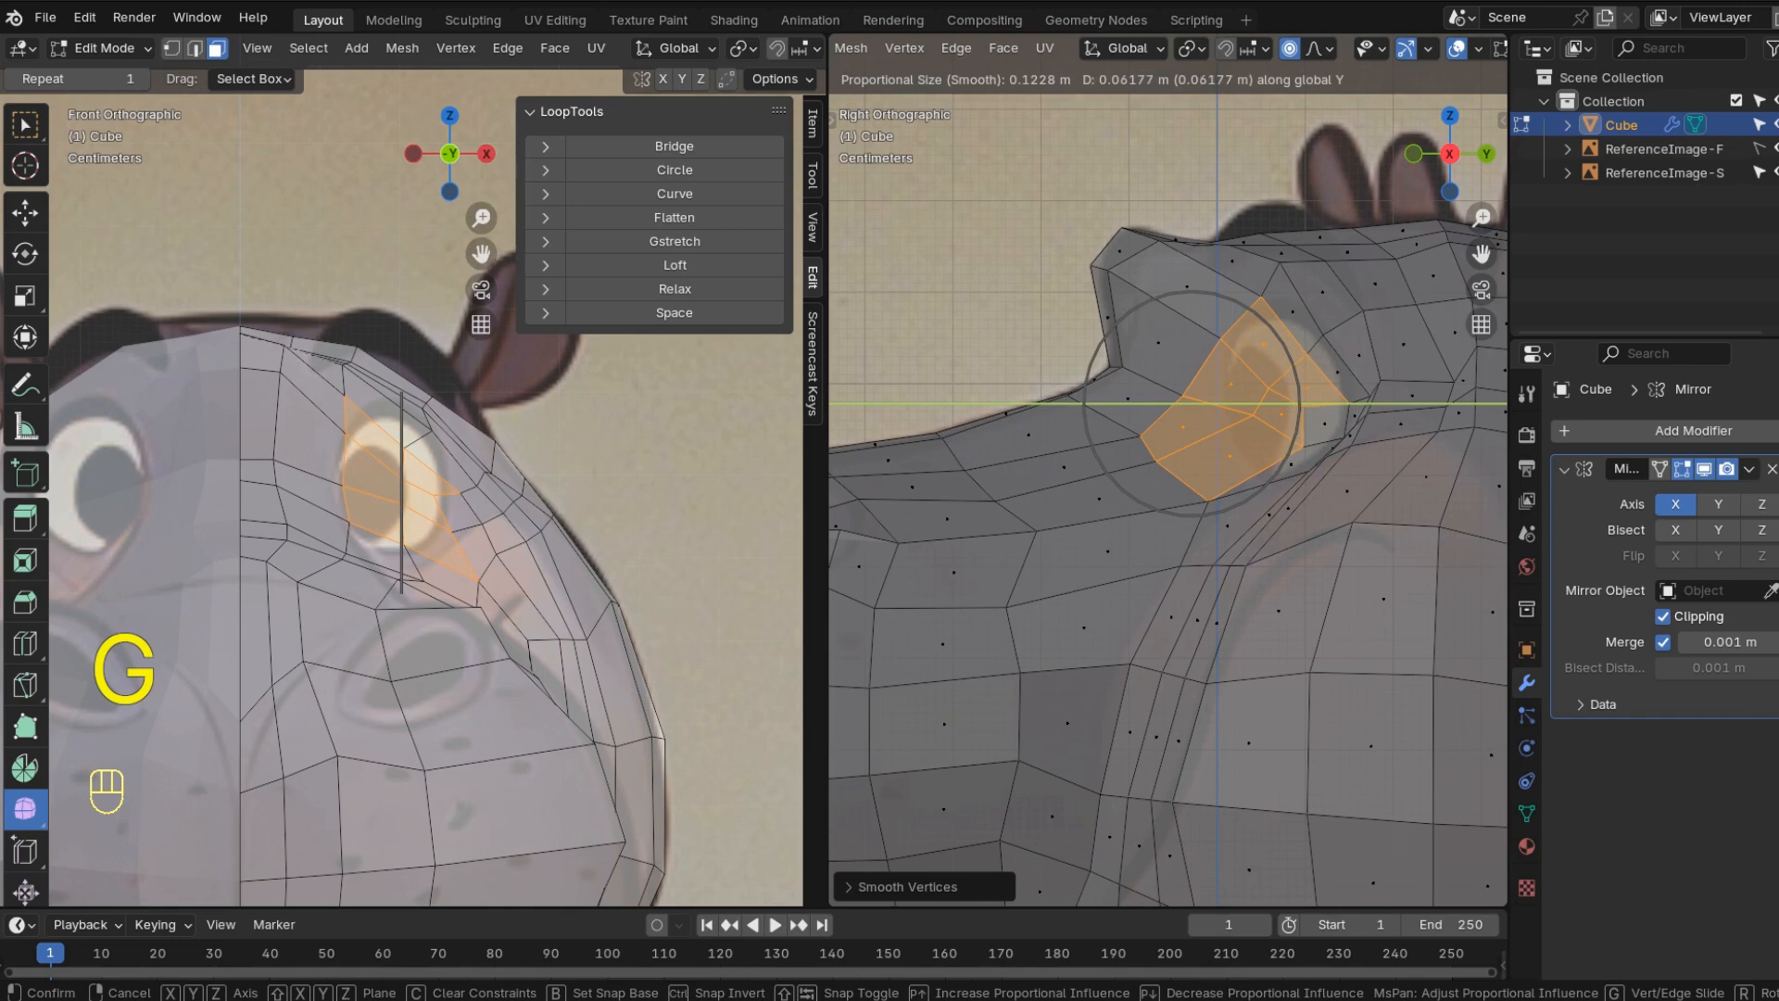
pyautogui.scroll(-2, 1193, 404)
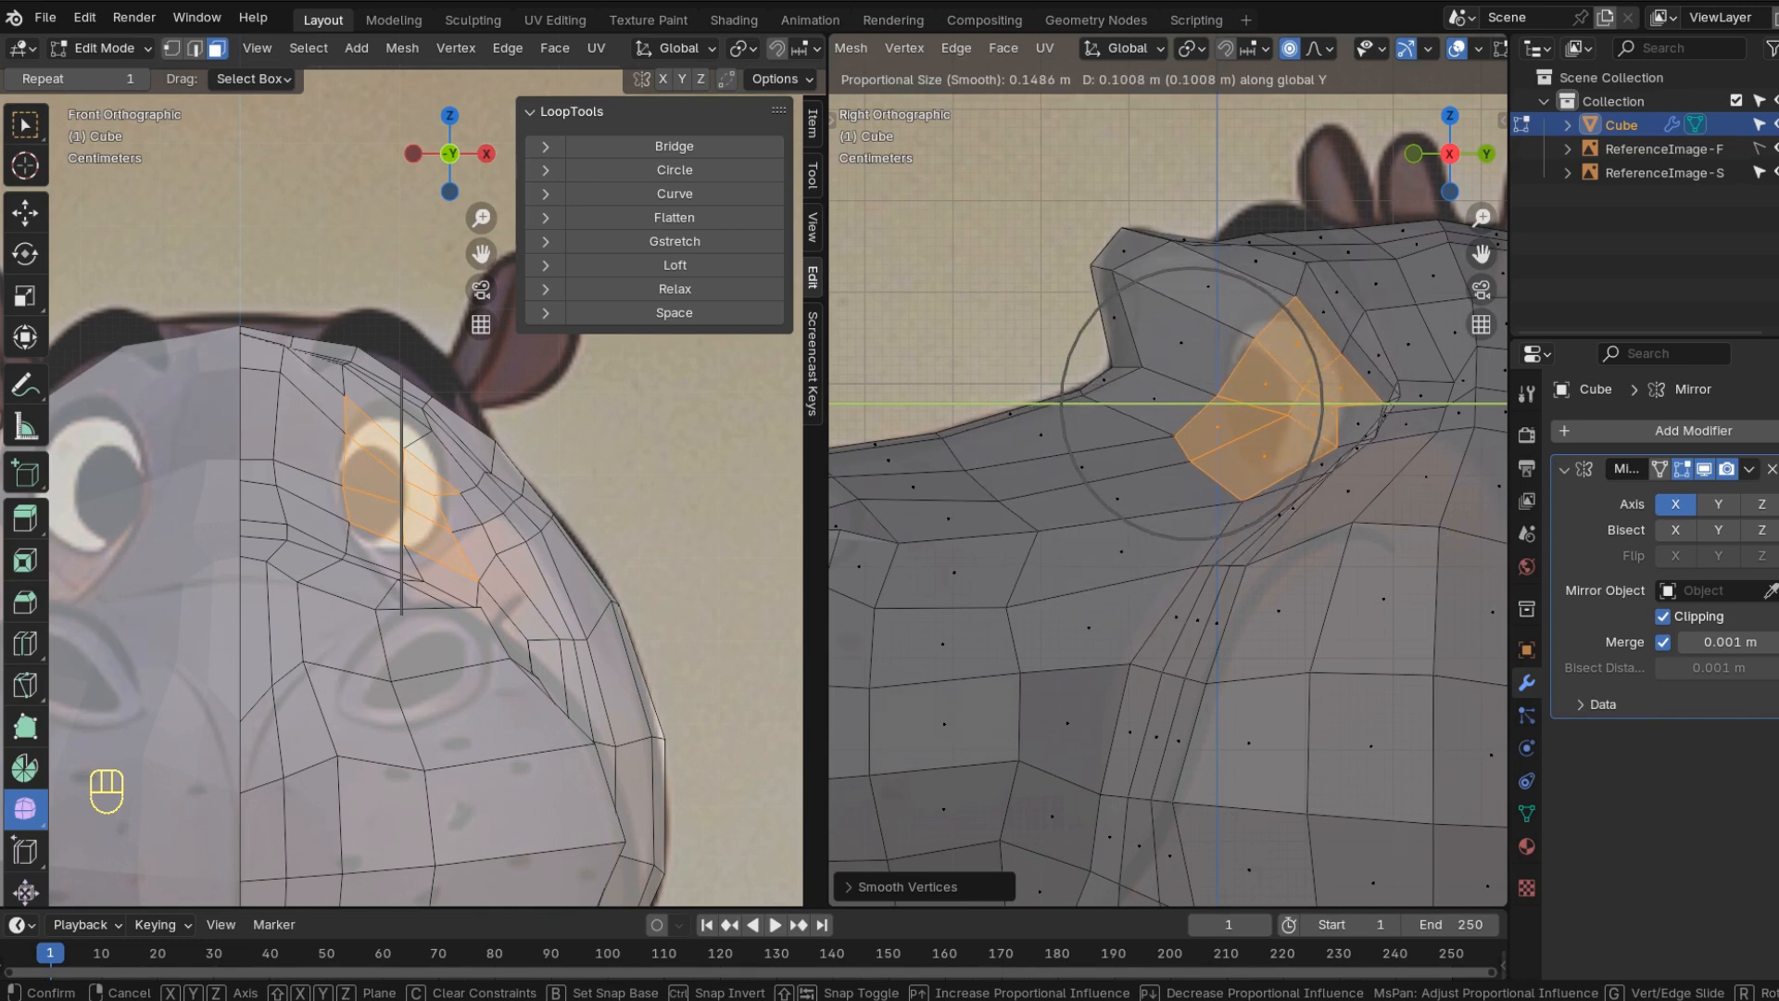
pyautogui.click(1193, 404)
# - Extrude the eye faces in place and scale the extruded faces to about 0.77 to form an inner rim
pyautogui.scroll(-3, 1192, 404)
pyautogui.moveTo(1193, 404); pyautogui.dragTo(1085, 399, button='middle')
pyautogui.press('e')
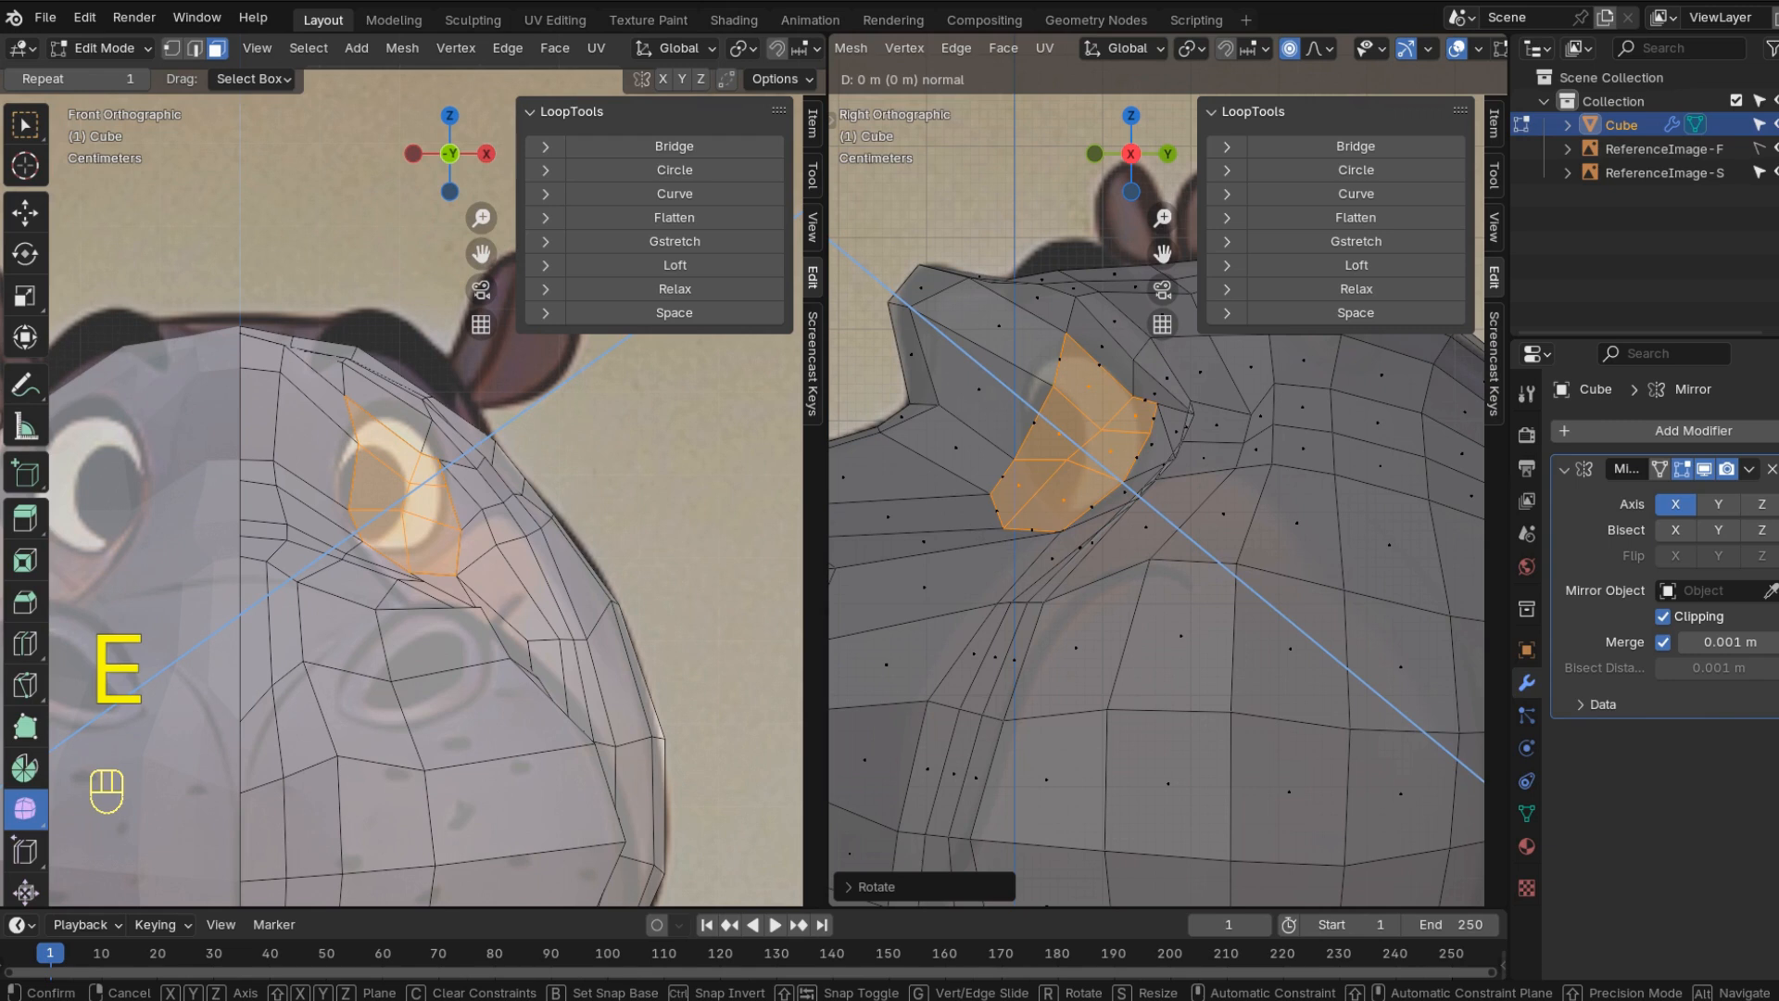
pyautogui.press('s')
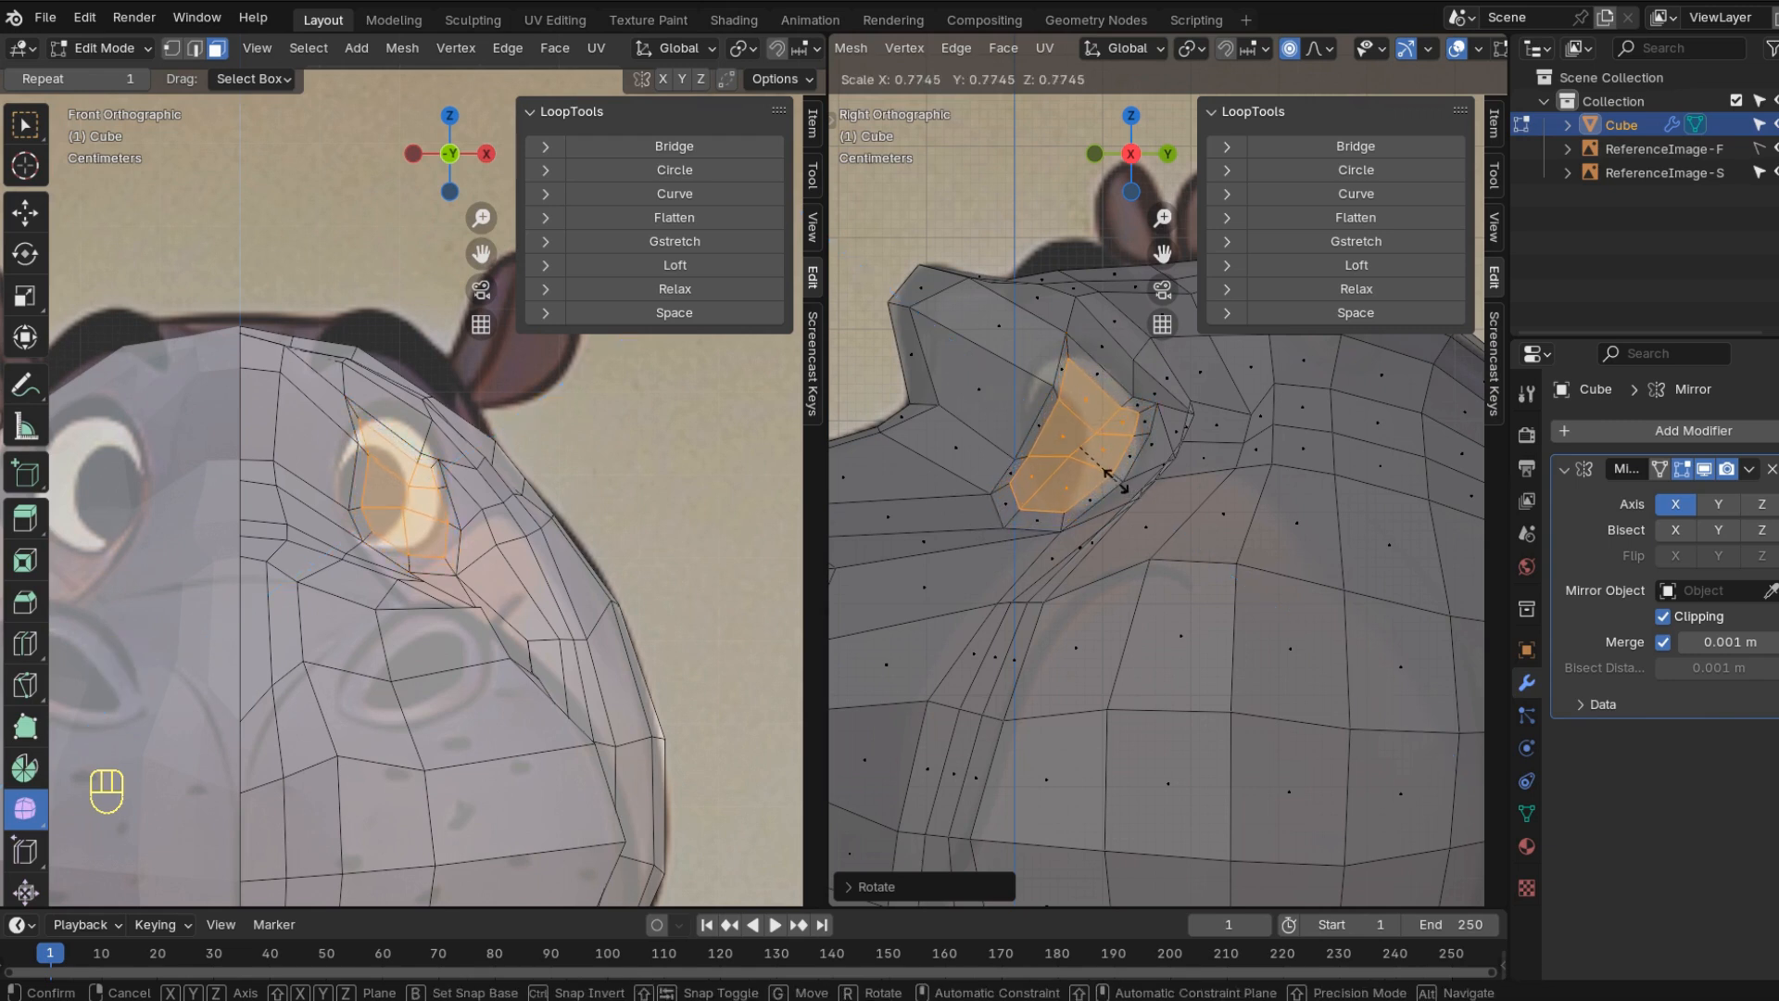
pyautogui.click(1105, 474)
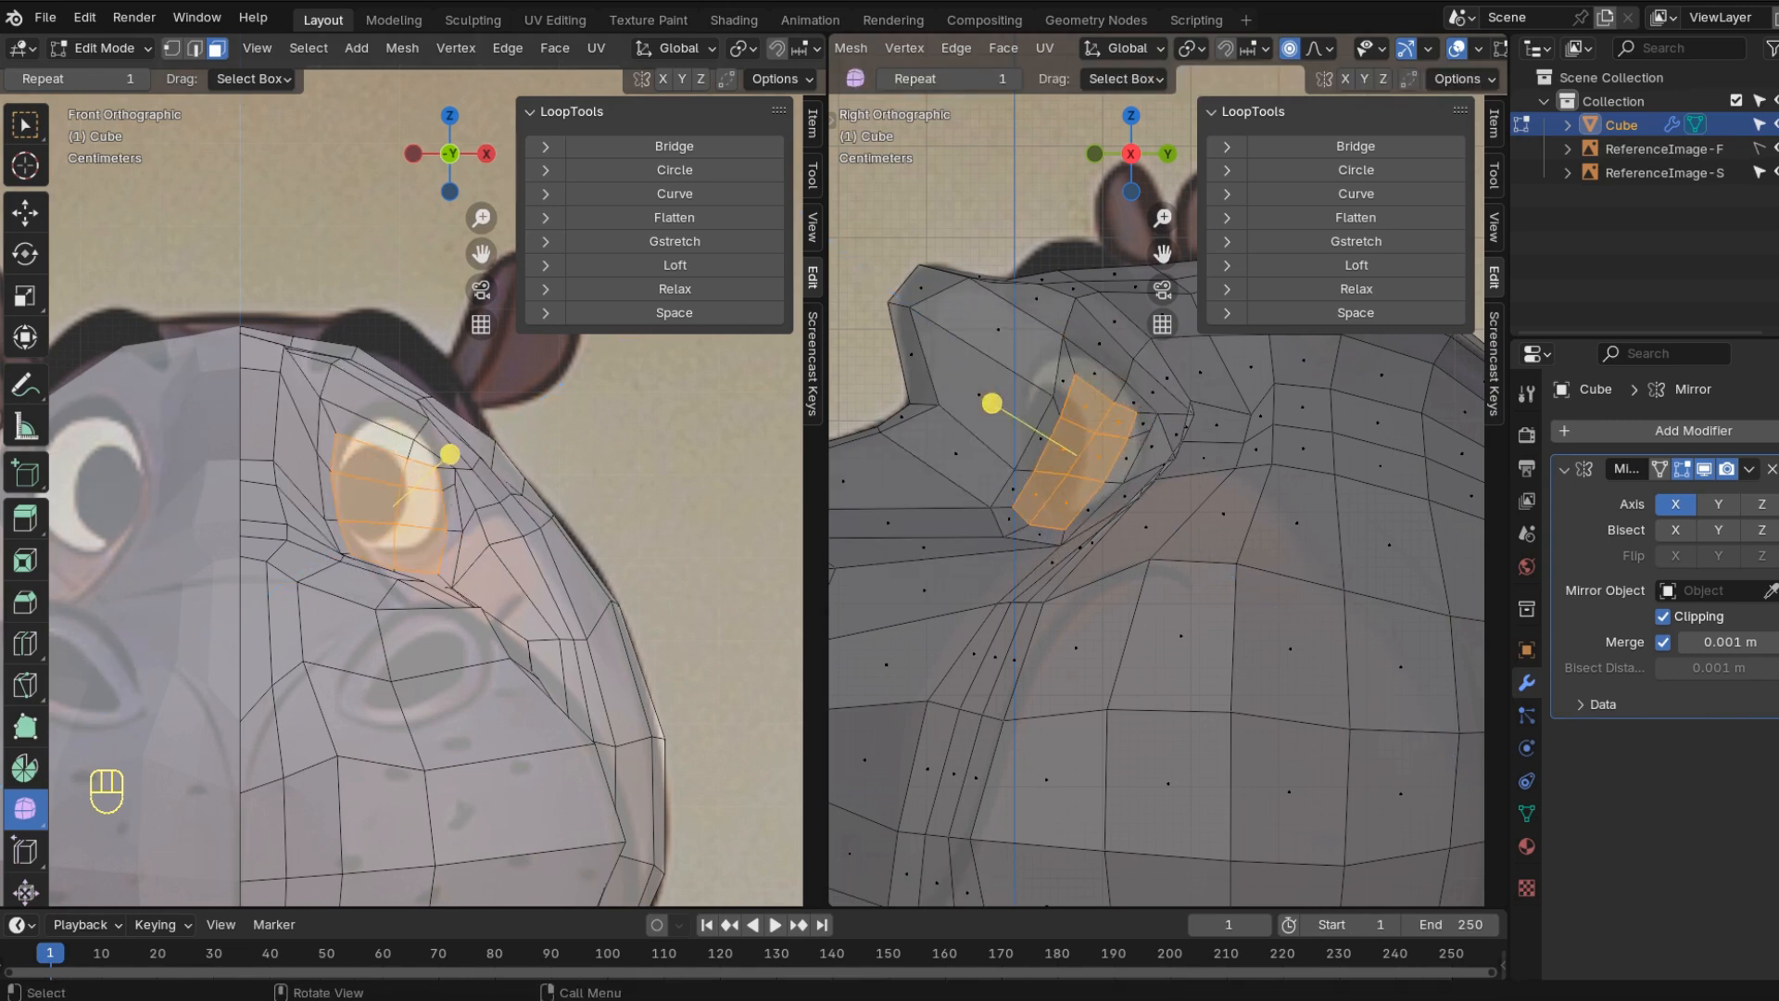
# - Delete the selected inner eye faces to open a hole for the eye socket
pyautogui.press('Delete')
pyautogui.press('Down')
pyautogui.press('Down')
pyautogui.press('Return')
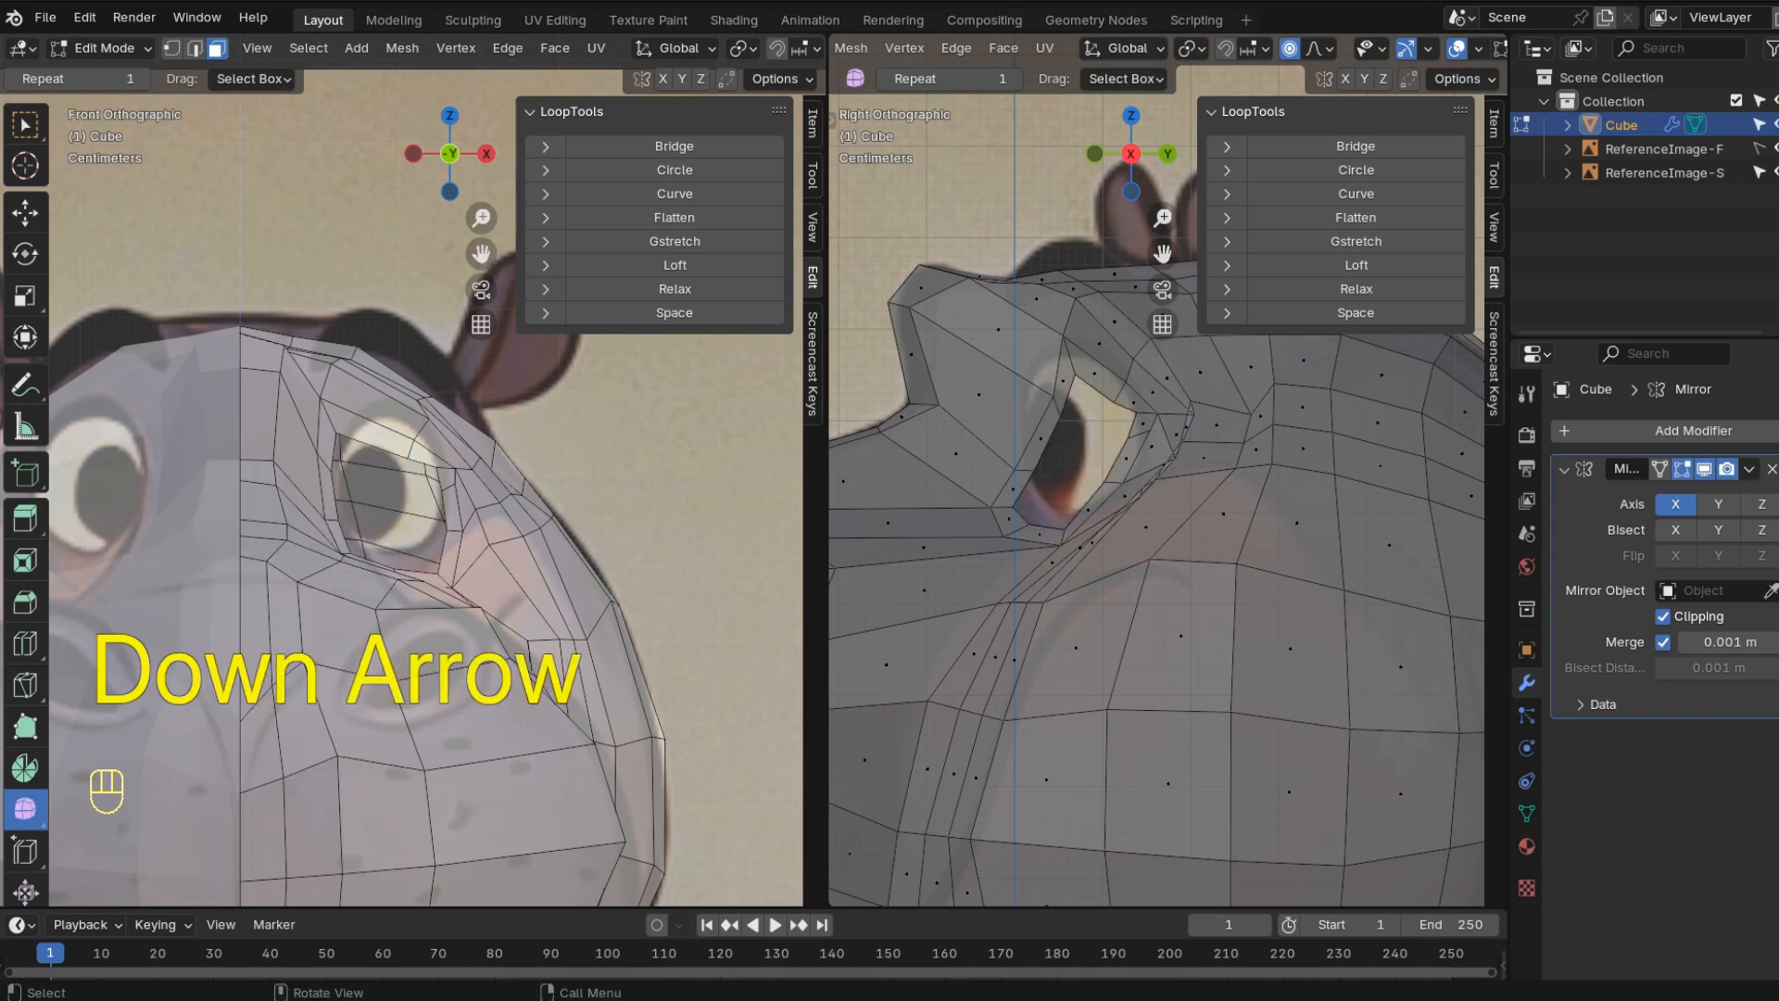
# - Move the vertices along the eye opening's outer side outward in the front view to follow the reference eye
pyautogui.moveTo(417, 519); pyautogui.dragTo(500, 473, button='middle')
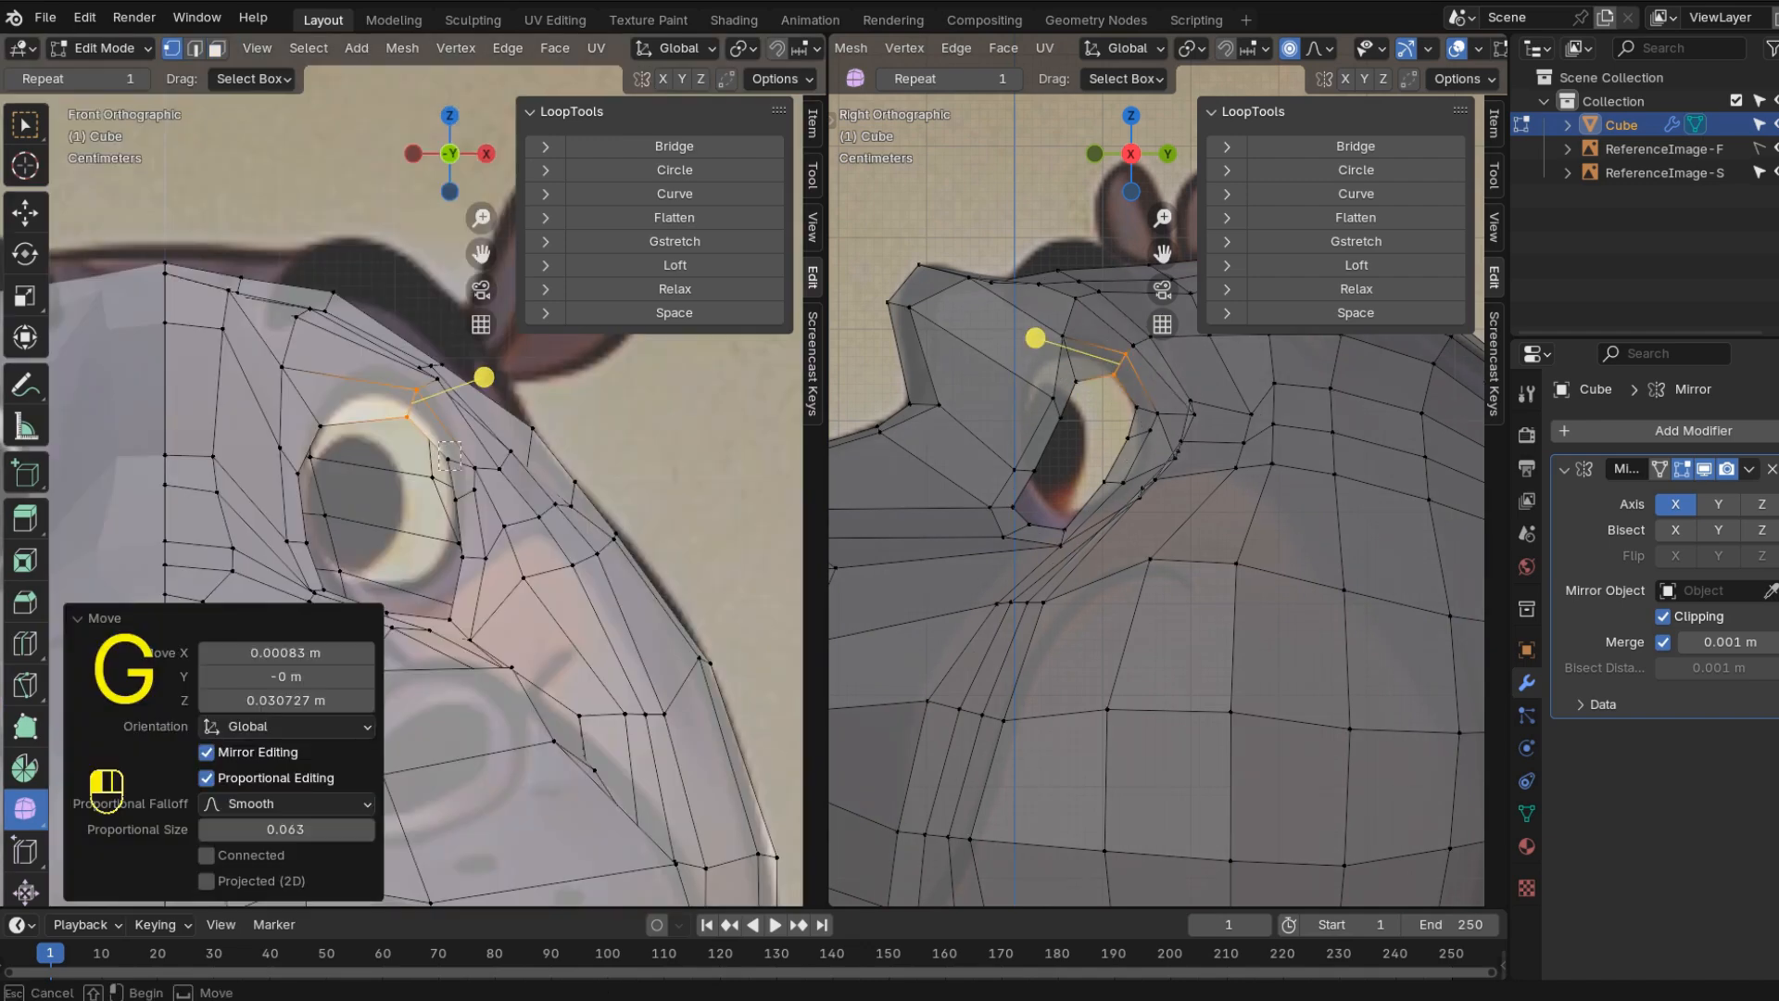
pyautogui.click(463, 461)
pyautogui.press('g')
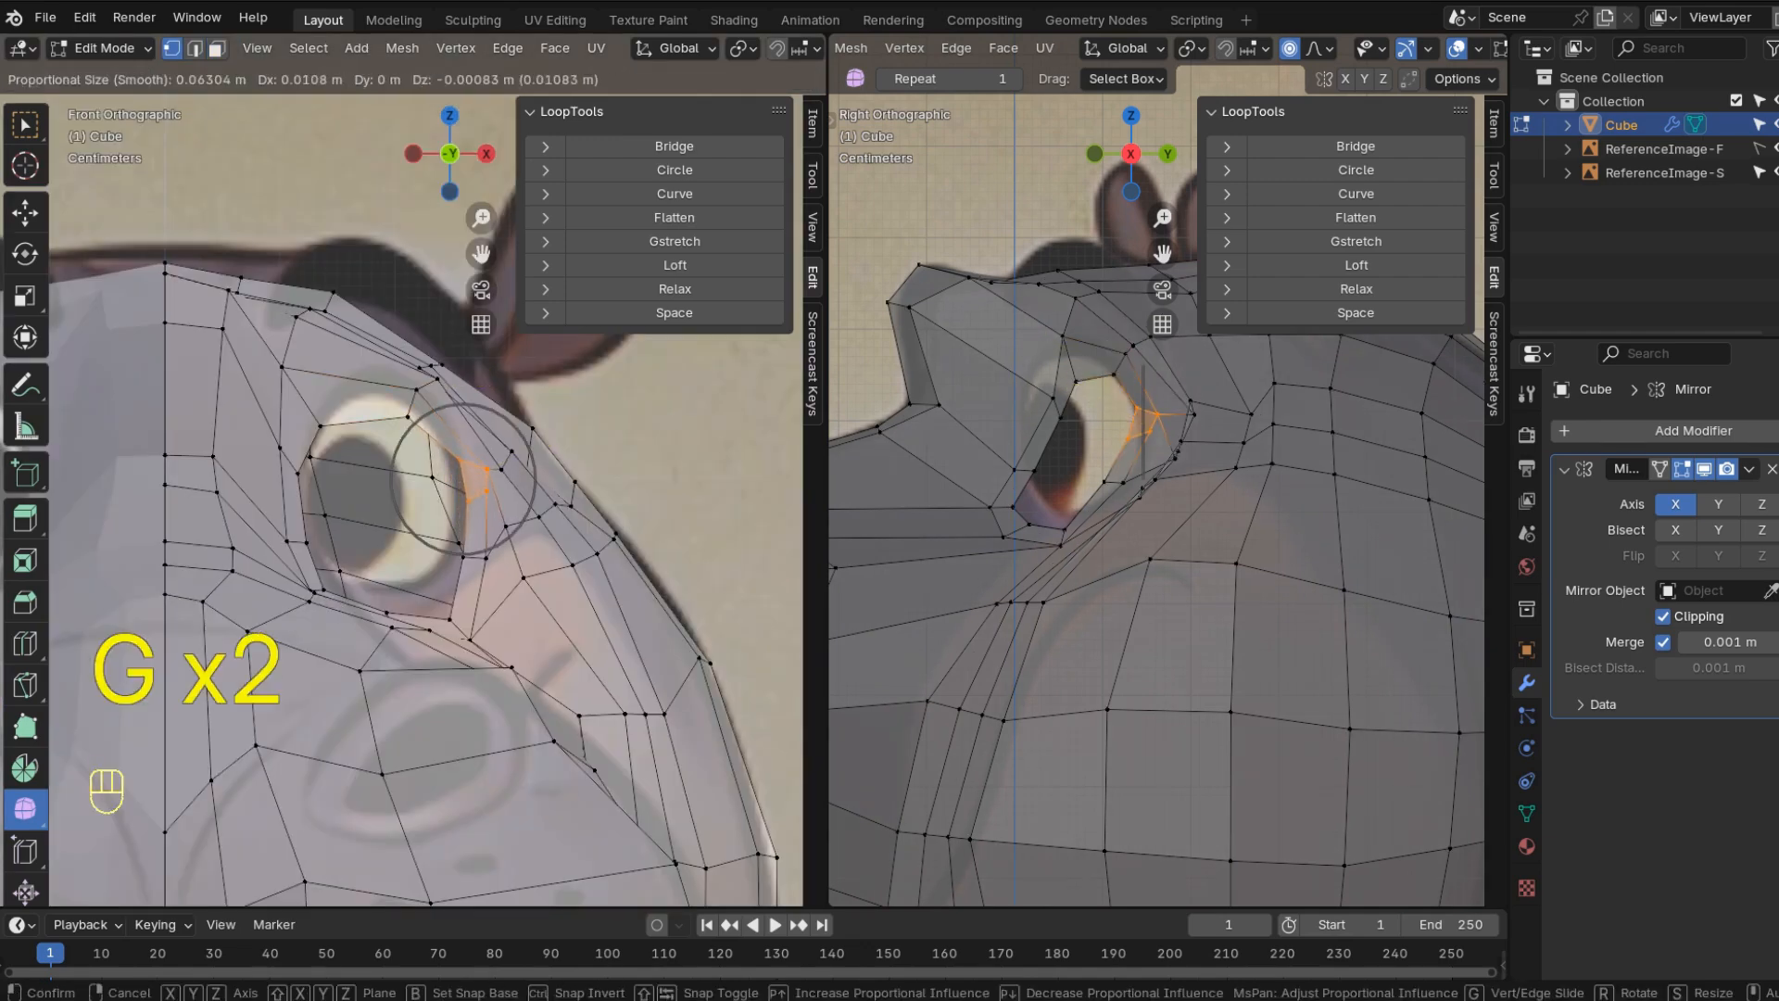
pyautogui.click(472, 477)
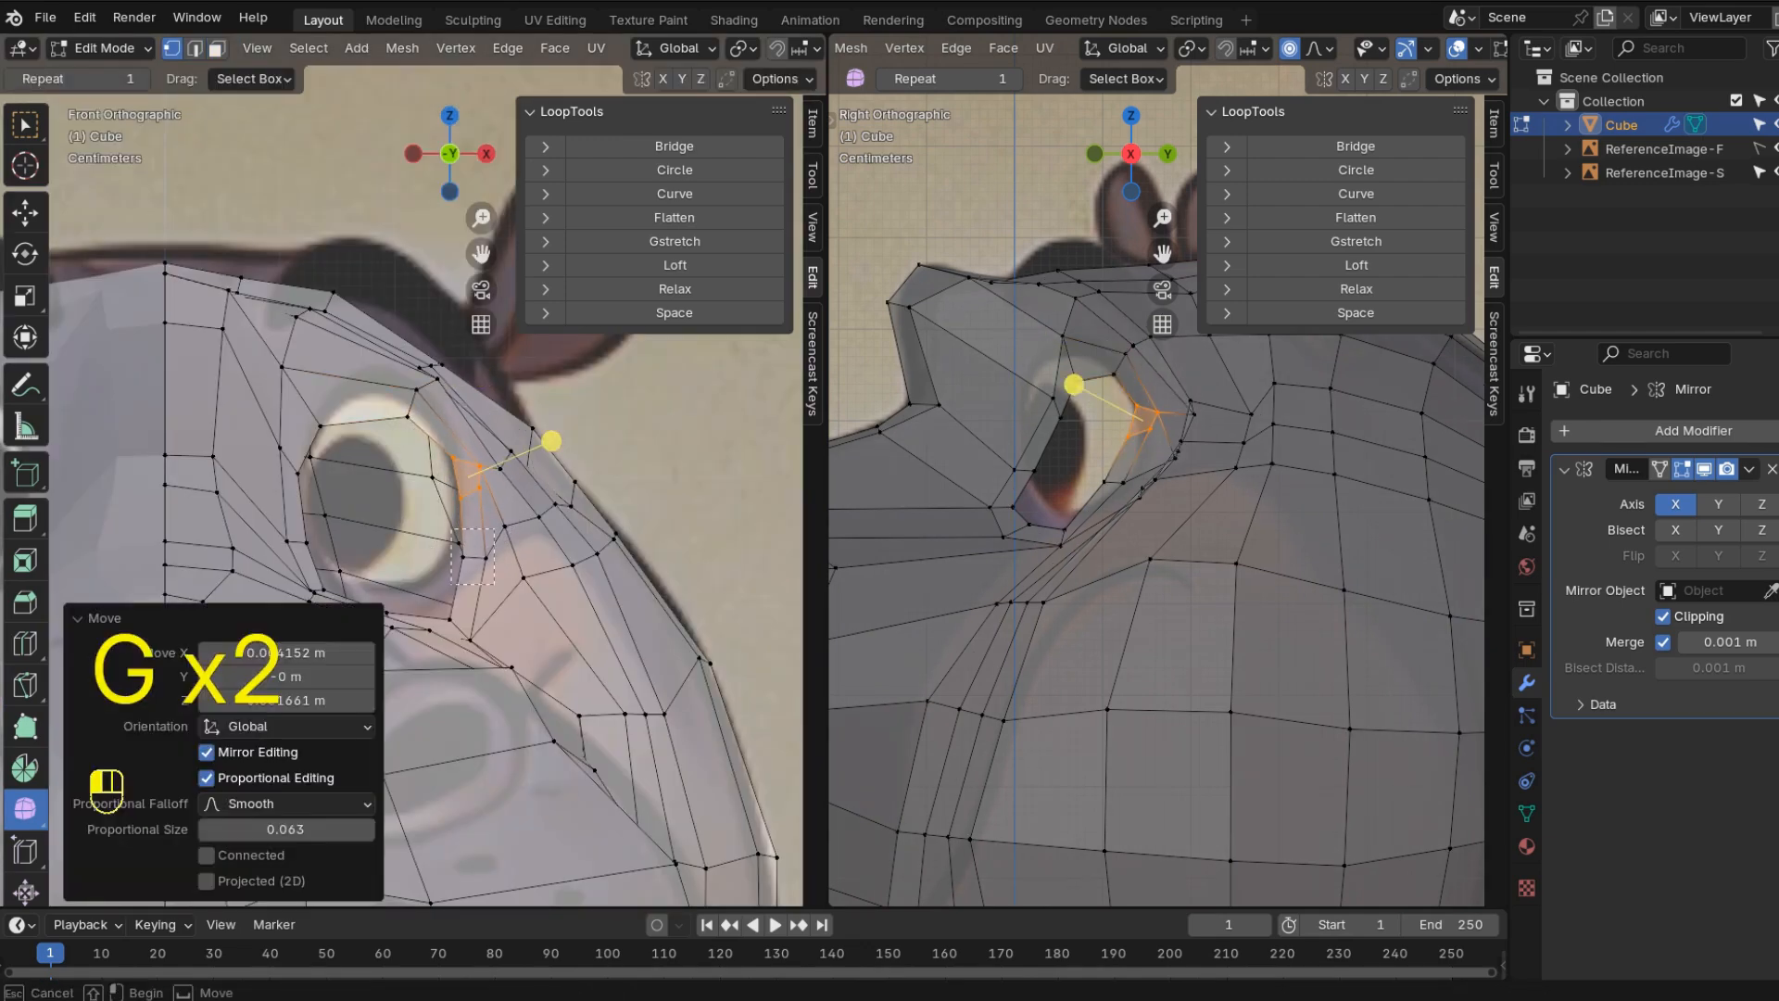
pyautogui.press('g')
pyautogui.click(464, 575)
# - Raise the eye opening's lower outer corner about 0.04 m and its lower inner vertices about 0.013 m to fit the reference
pyautogui.press('g')
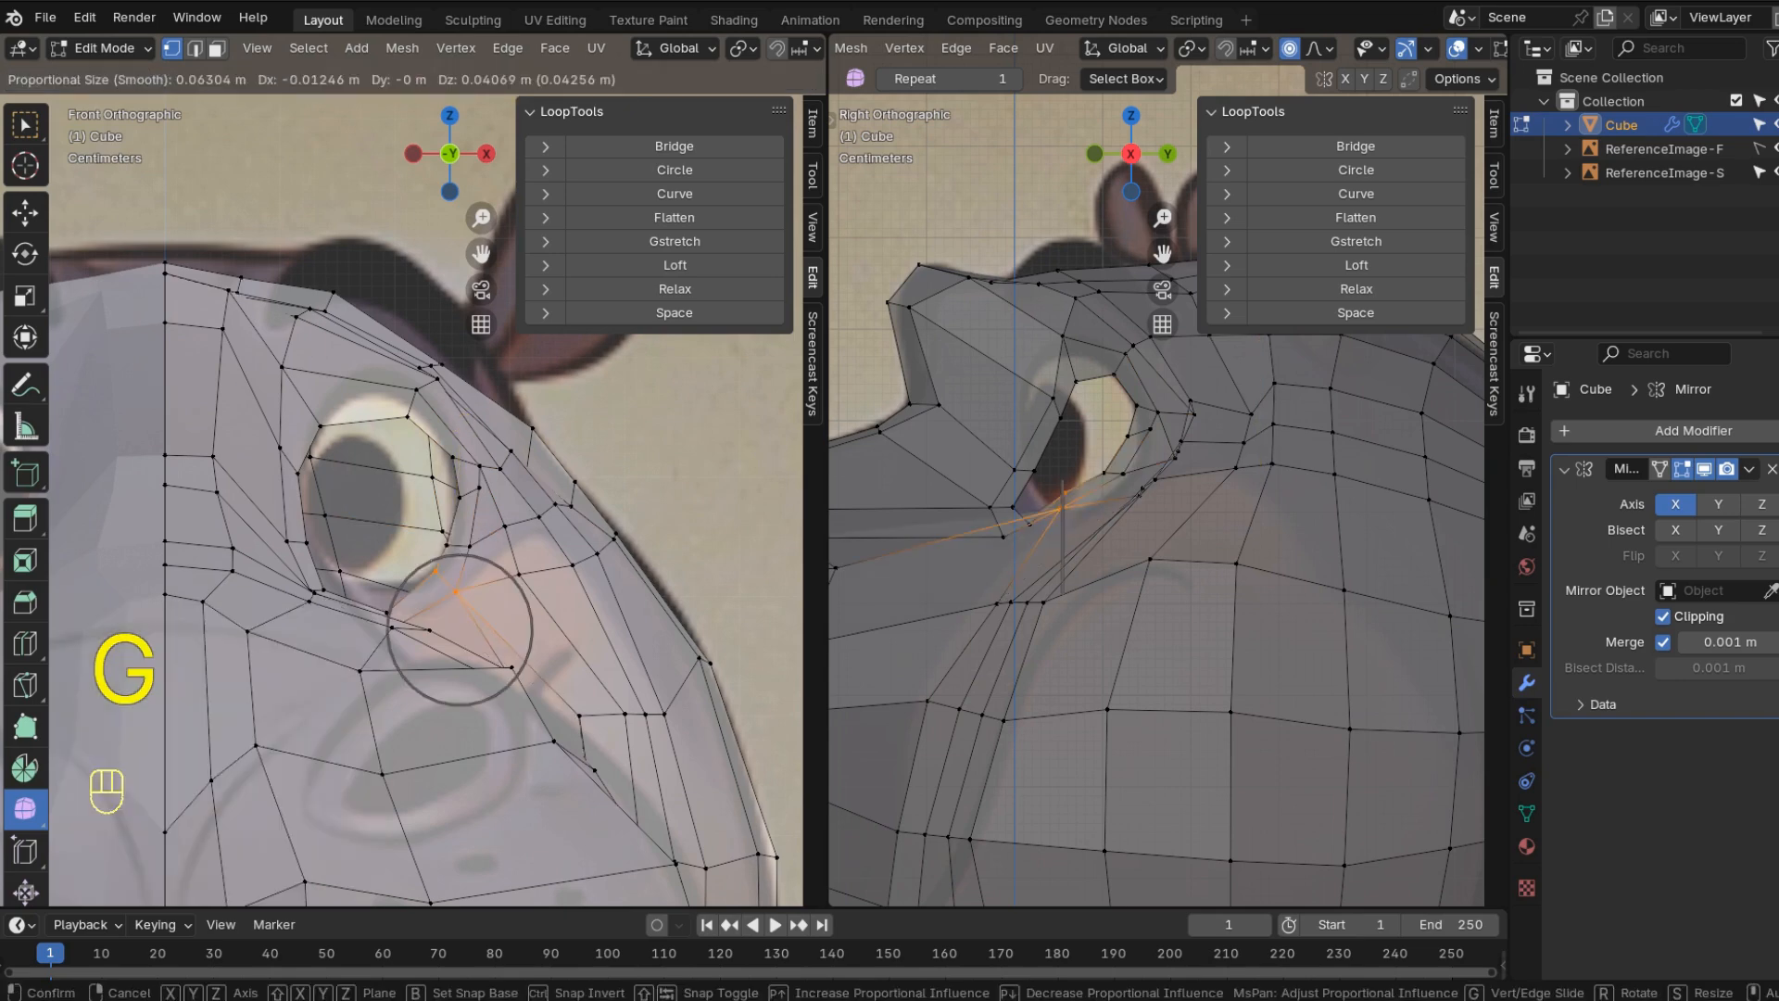
pyautogui.click(498, 504)
pyautogui.moveTo(1005, 413); pyautogui.dragTo(1029, 609, button='middle')
pyautogui.press('KP_3')
pyautogui.press('g')
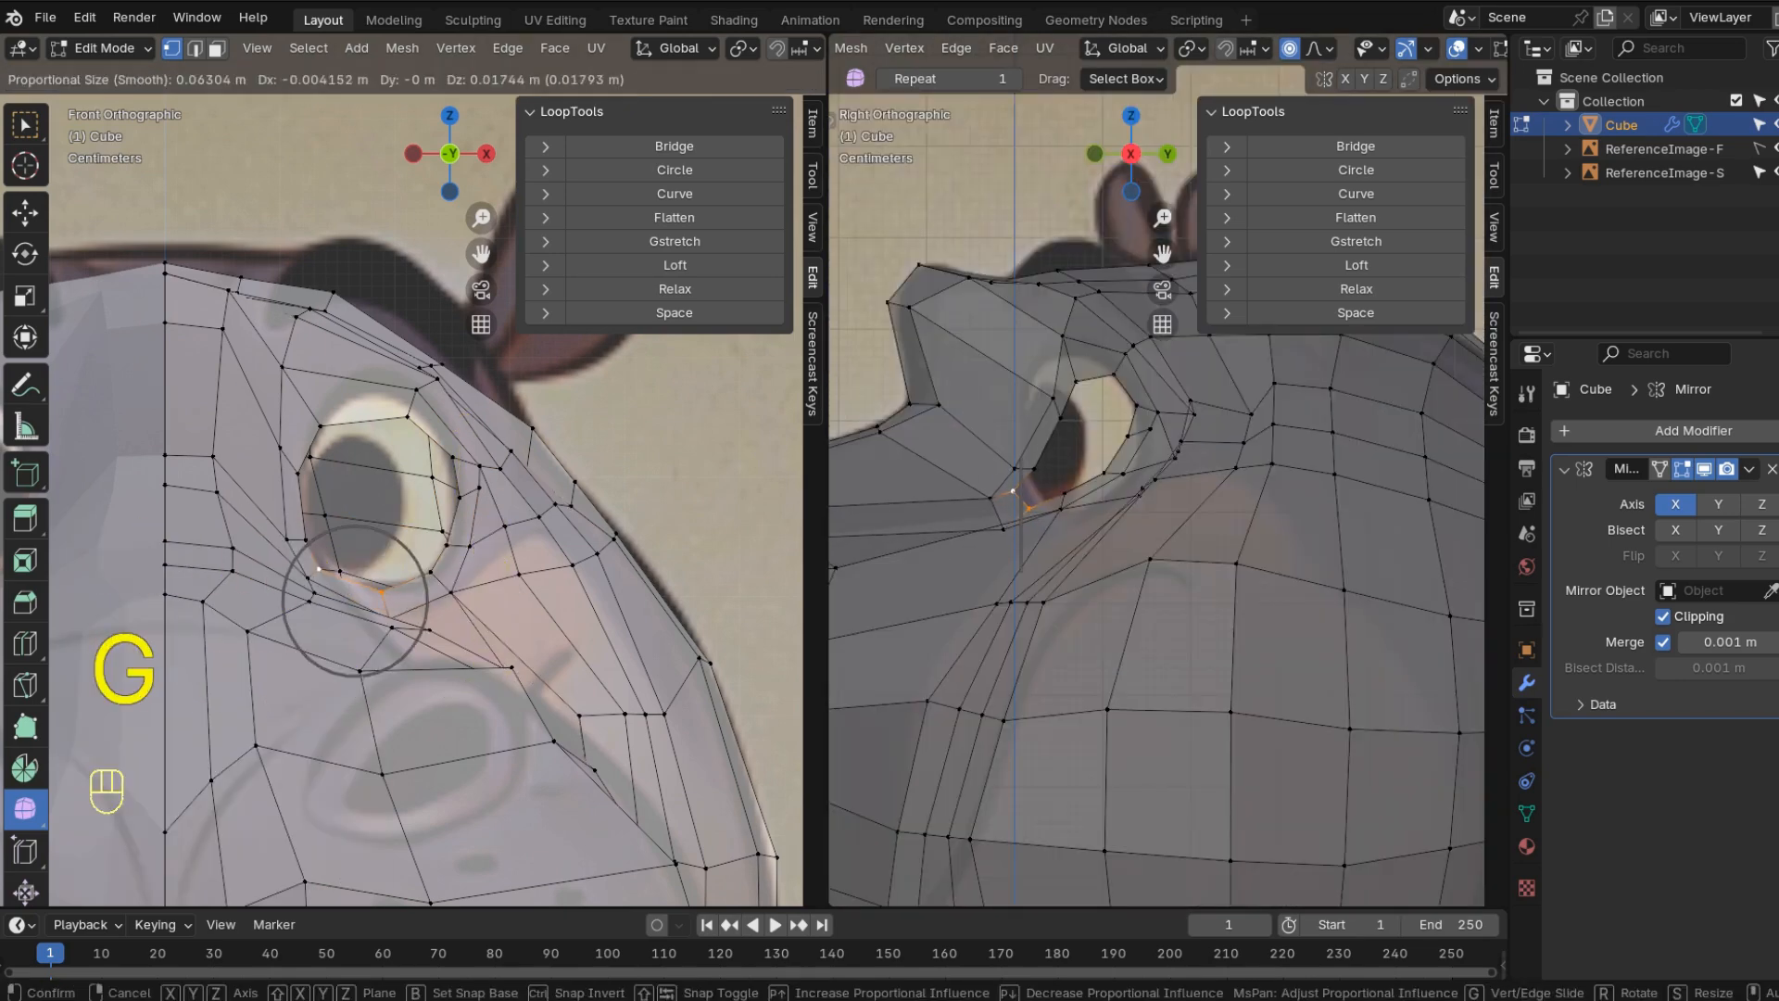
pyautogui.click(324, 565)
# - Insert a centred vertical edge loop across the eye opening's upper and lower rims
pyautogui.hotkey('ctrl', 'r')
pyautogui.click(356, 361)
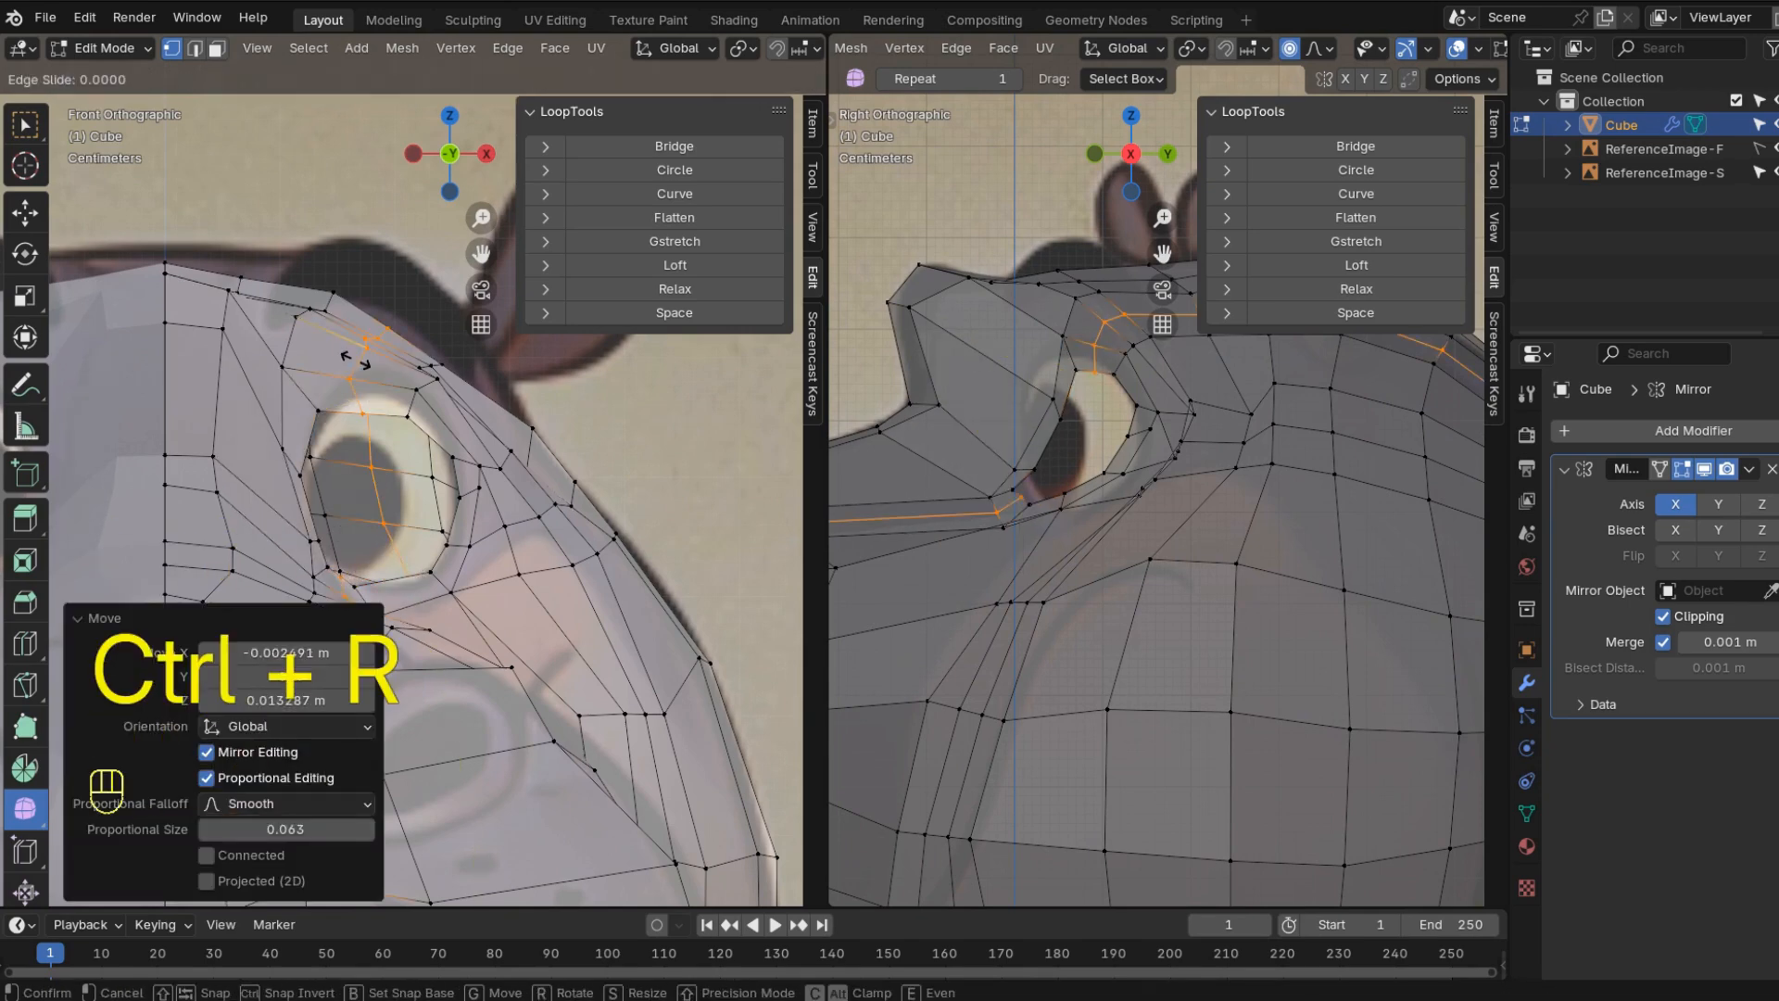
pyautogui.rightClick(356, 361)
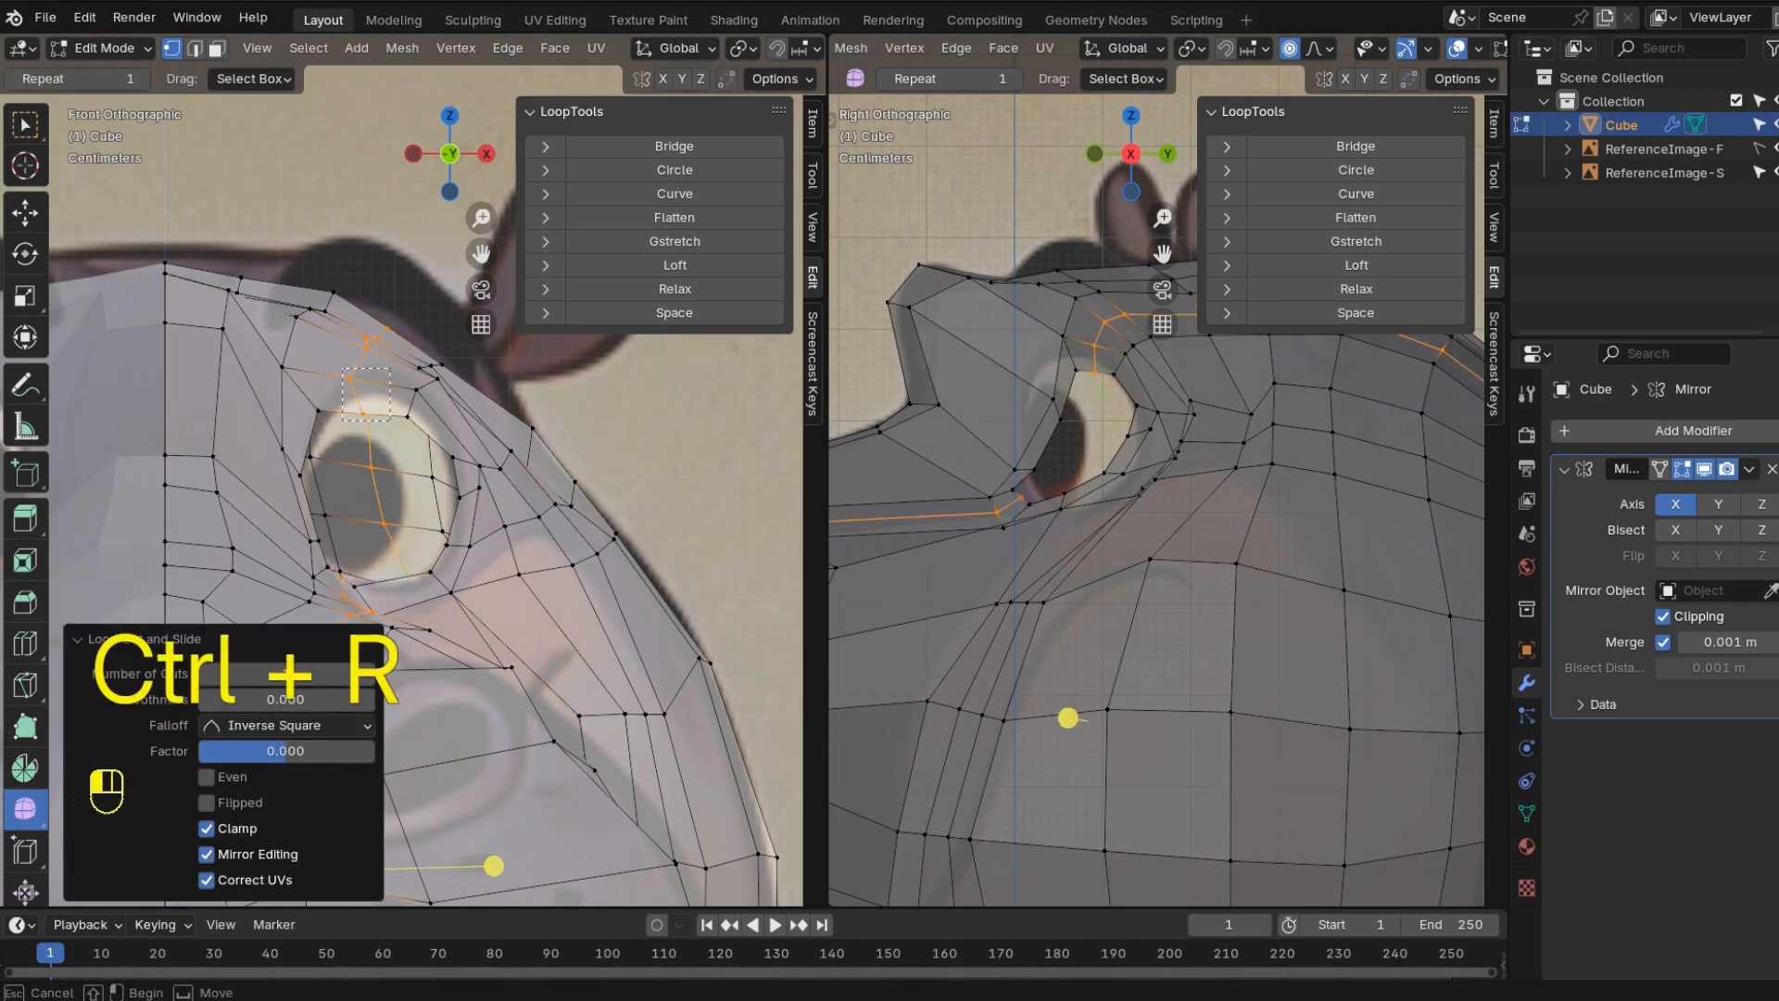
# - Rotate the new loop's upper-rim vertices 25°, scale them to about 0.5, and move them onto the reference eye's top edge
pyautogui.click(414, 375)
pyautogui.press('r')
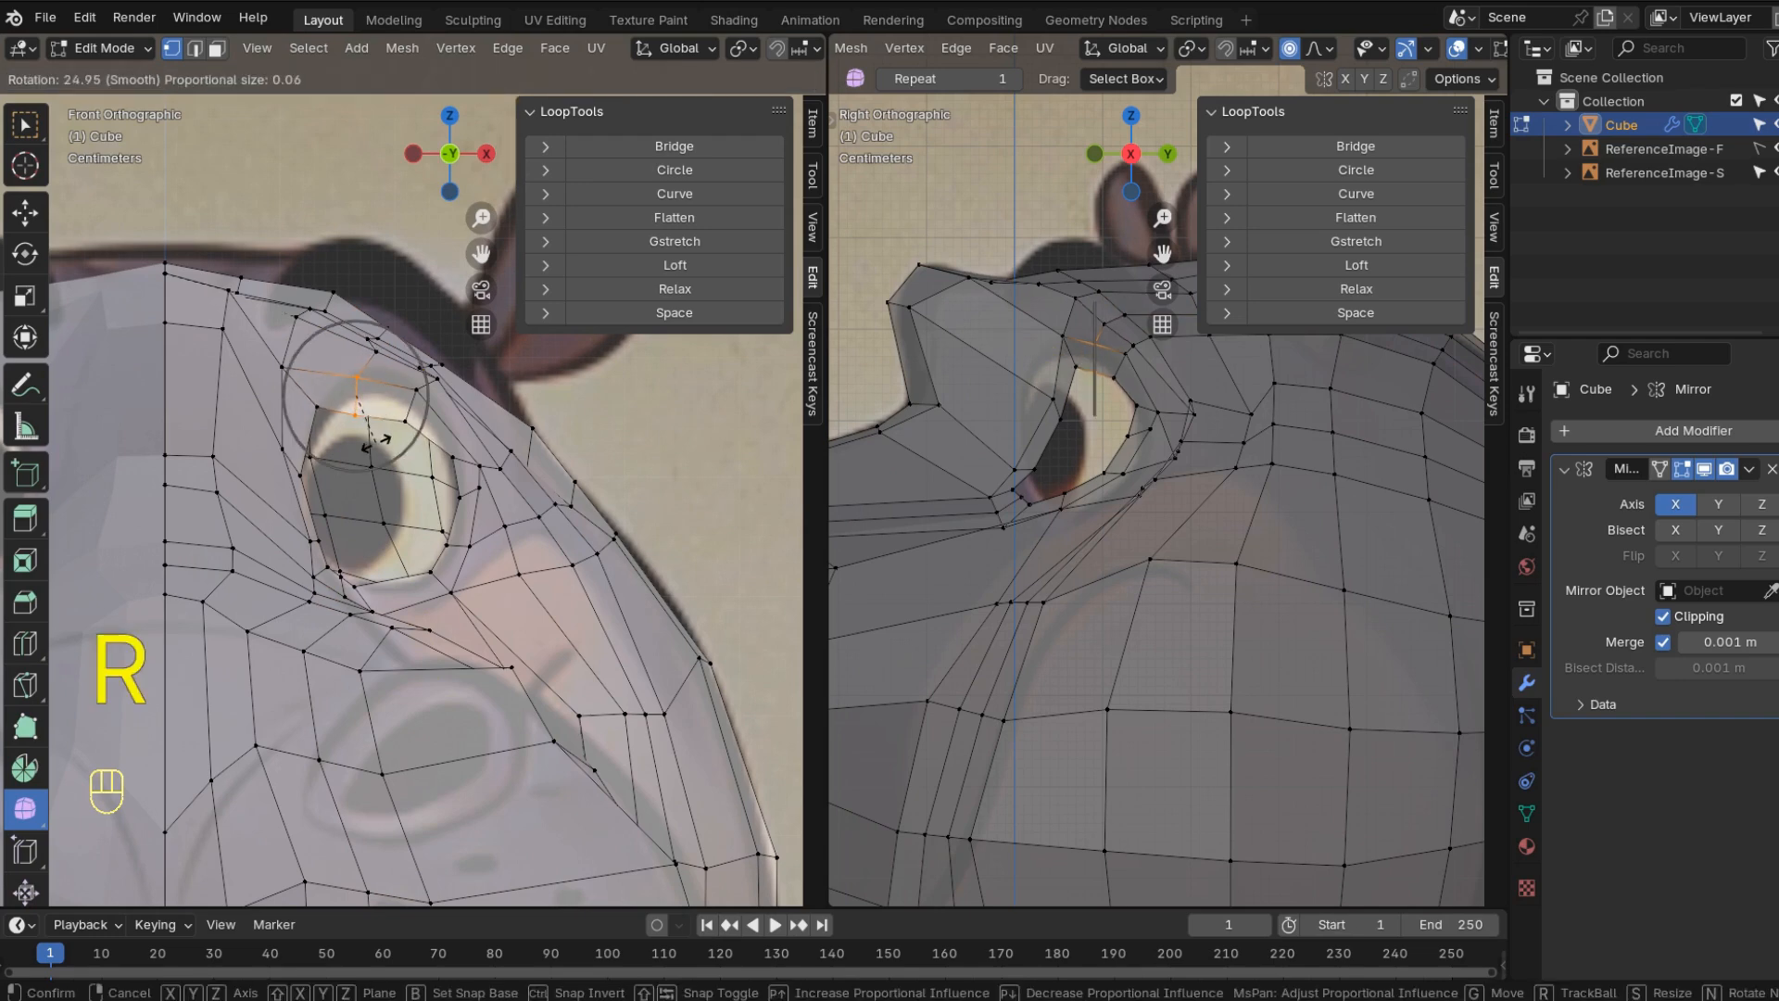
pyautogui.click(413, 401)
pyautogui.press('s')
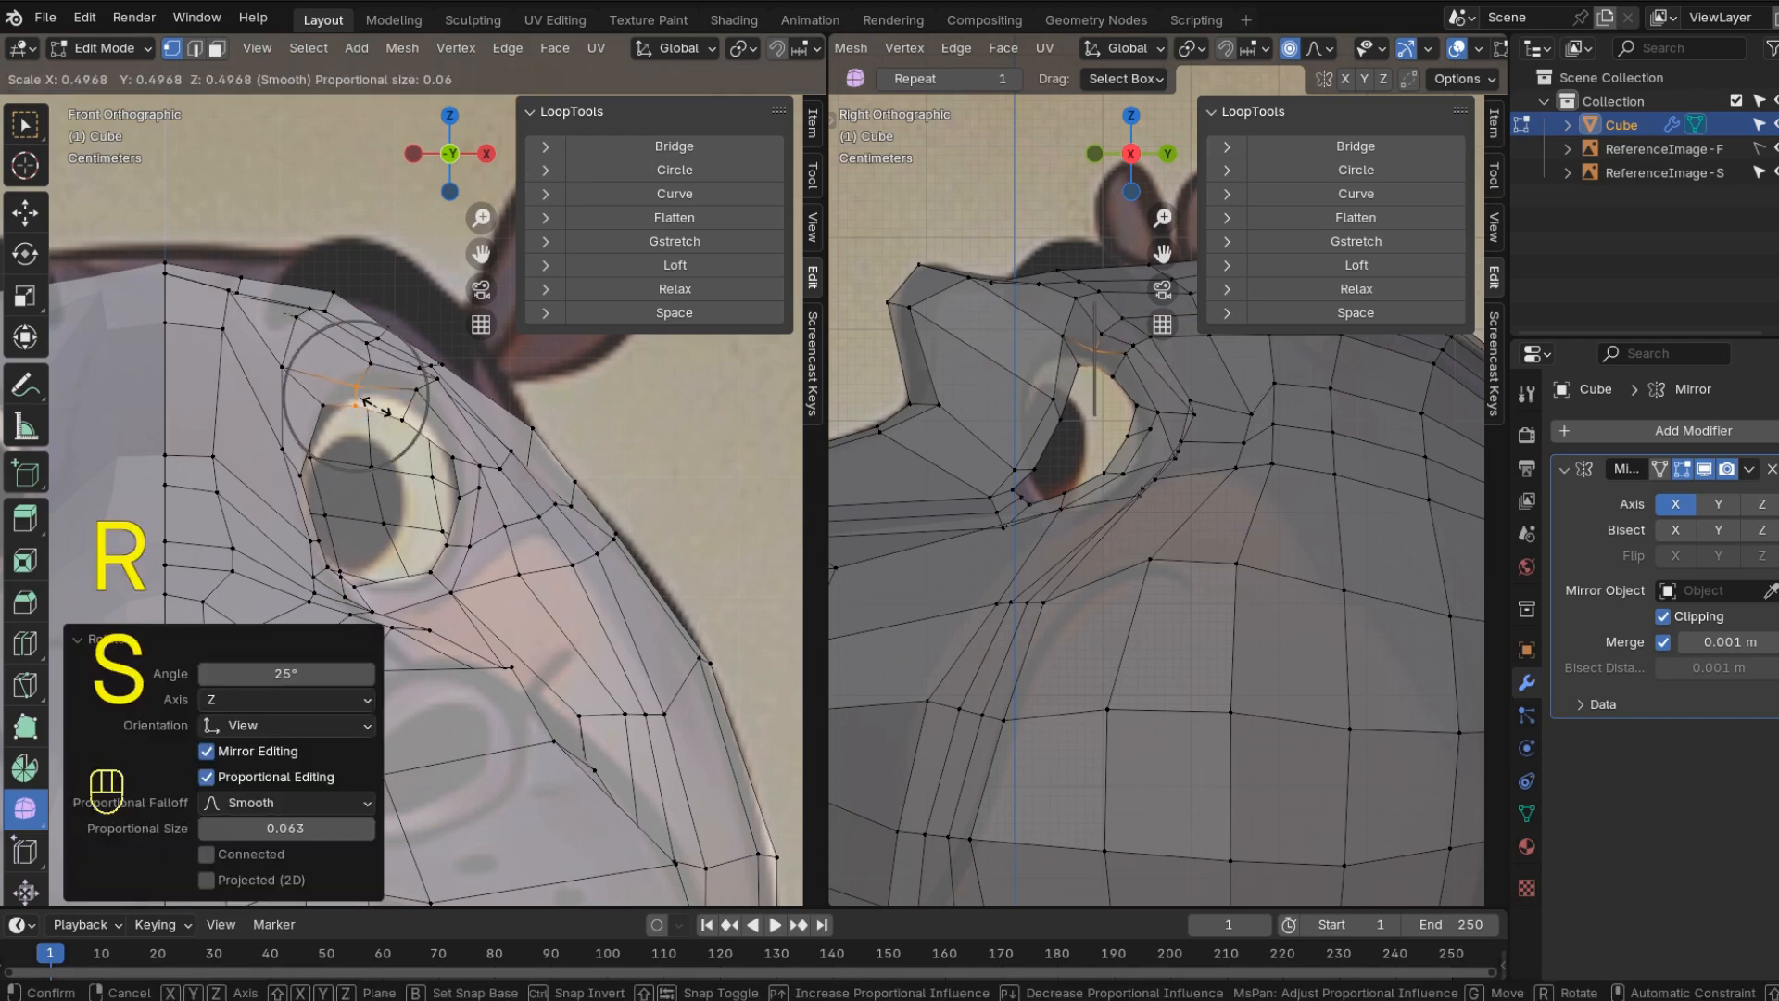
pyautogui.press('g')
pyautogui.click(419, 408)
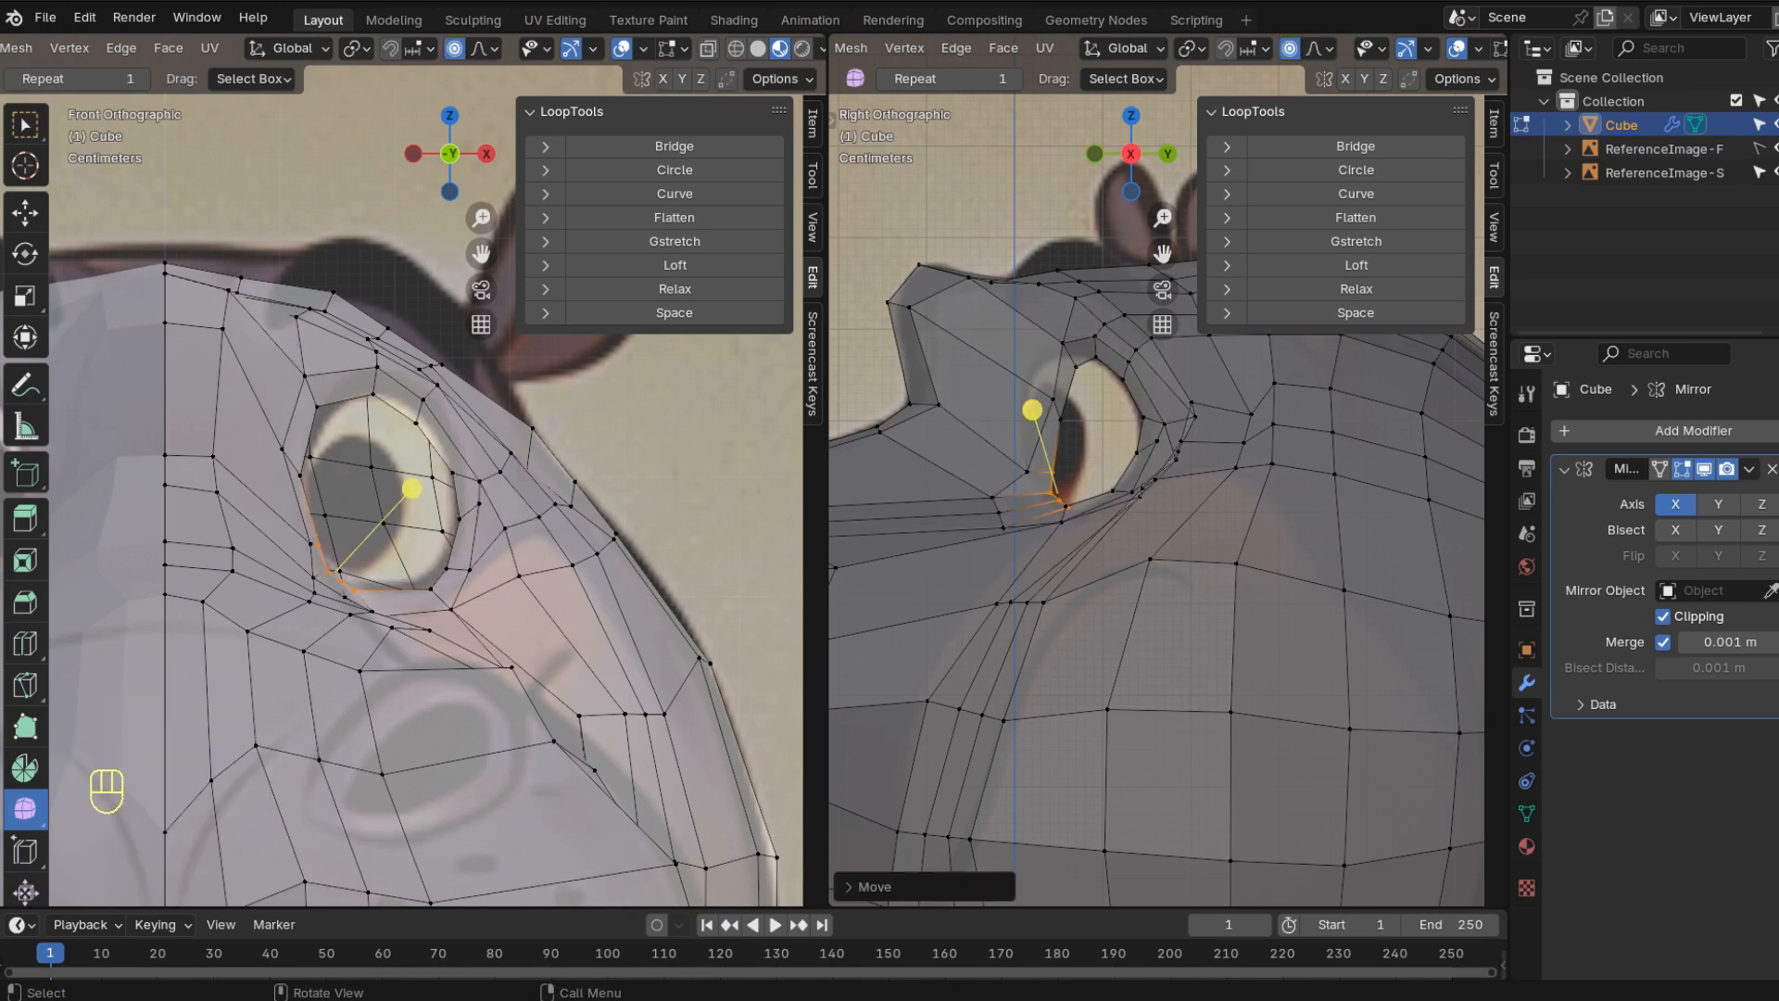
# - Raise the brow faces above the eye opening and lower its upper-rim faces about 0.044 m along Z with proportional editing
pyautogui.press('g')
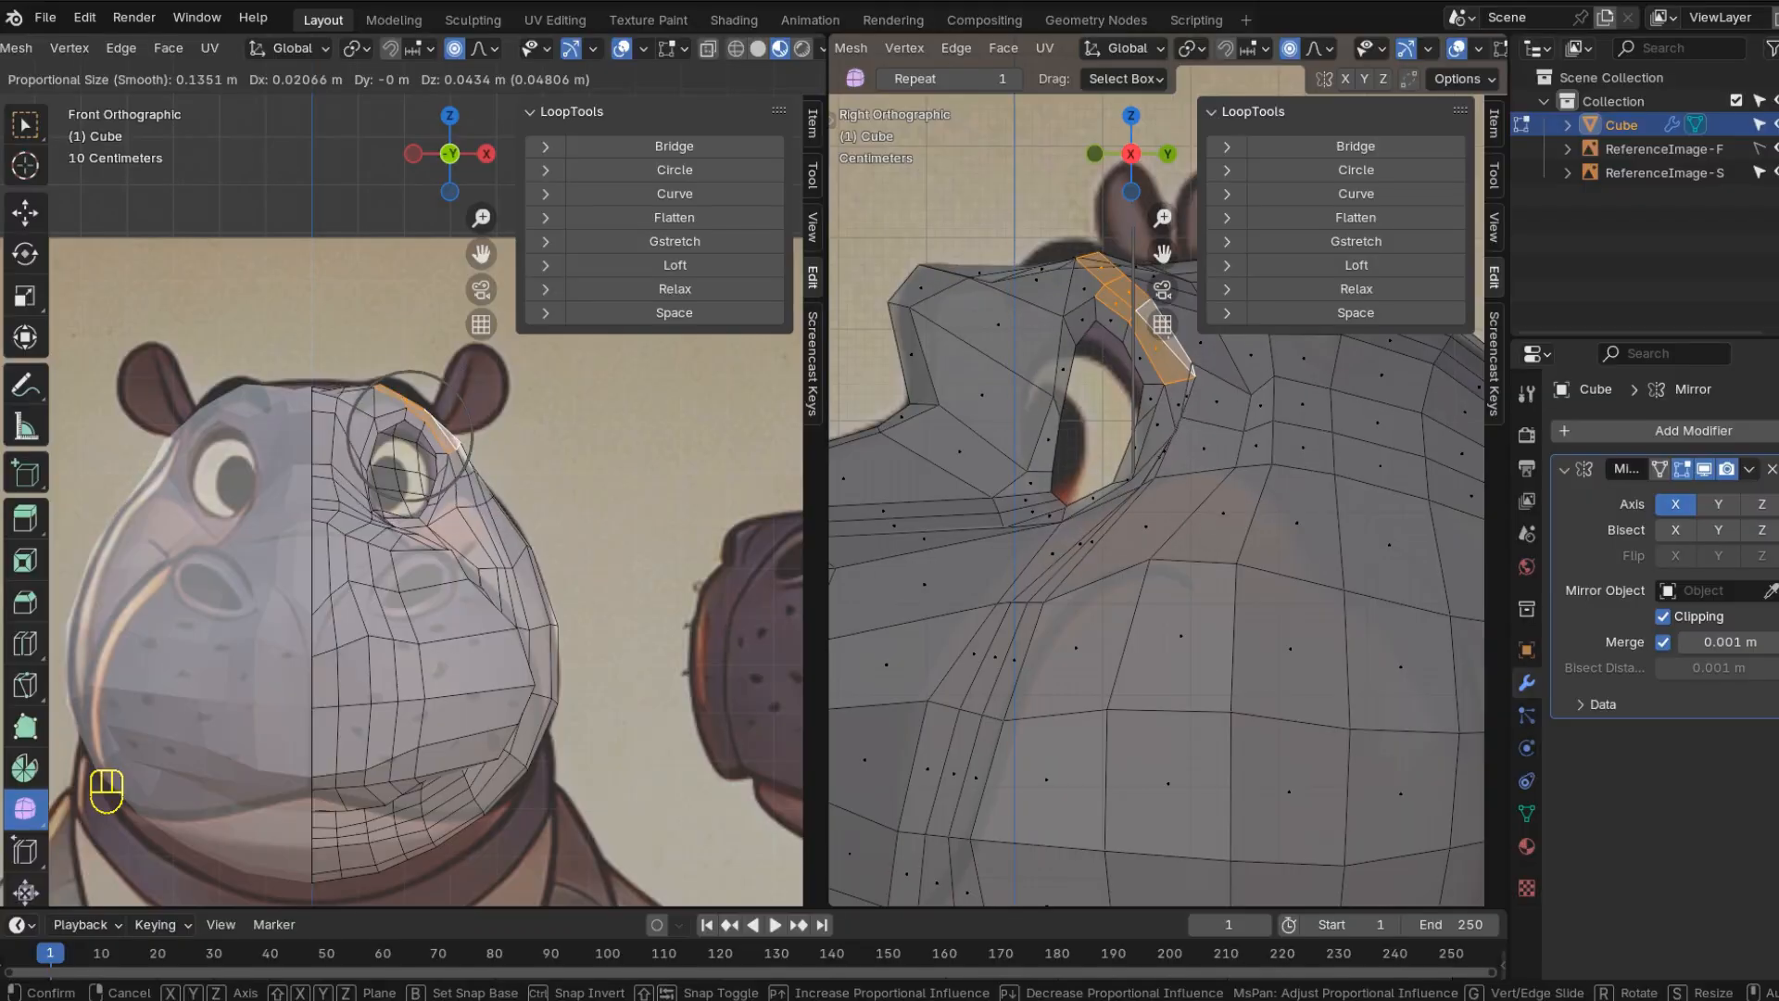
pyautogui.scroll(7, 408, 436)
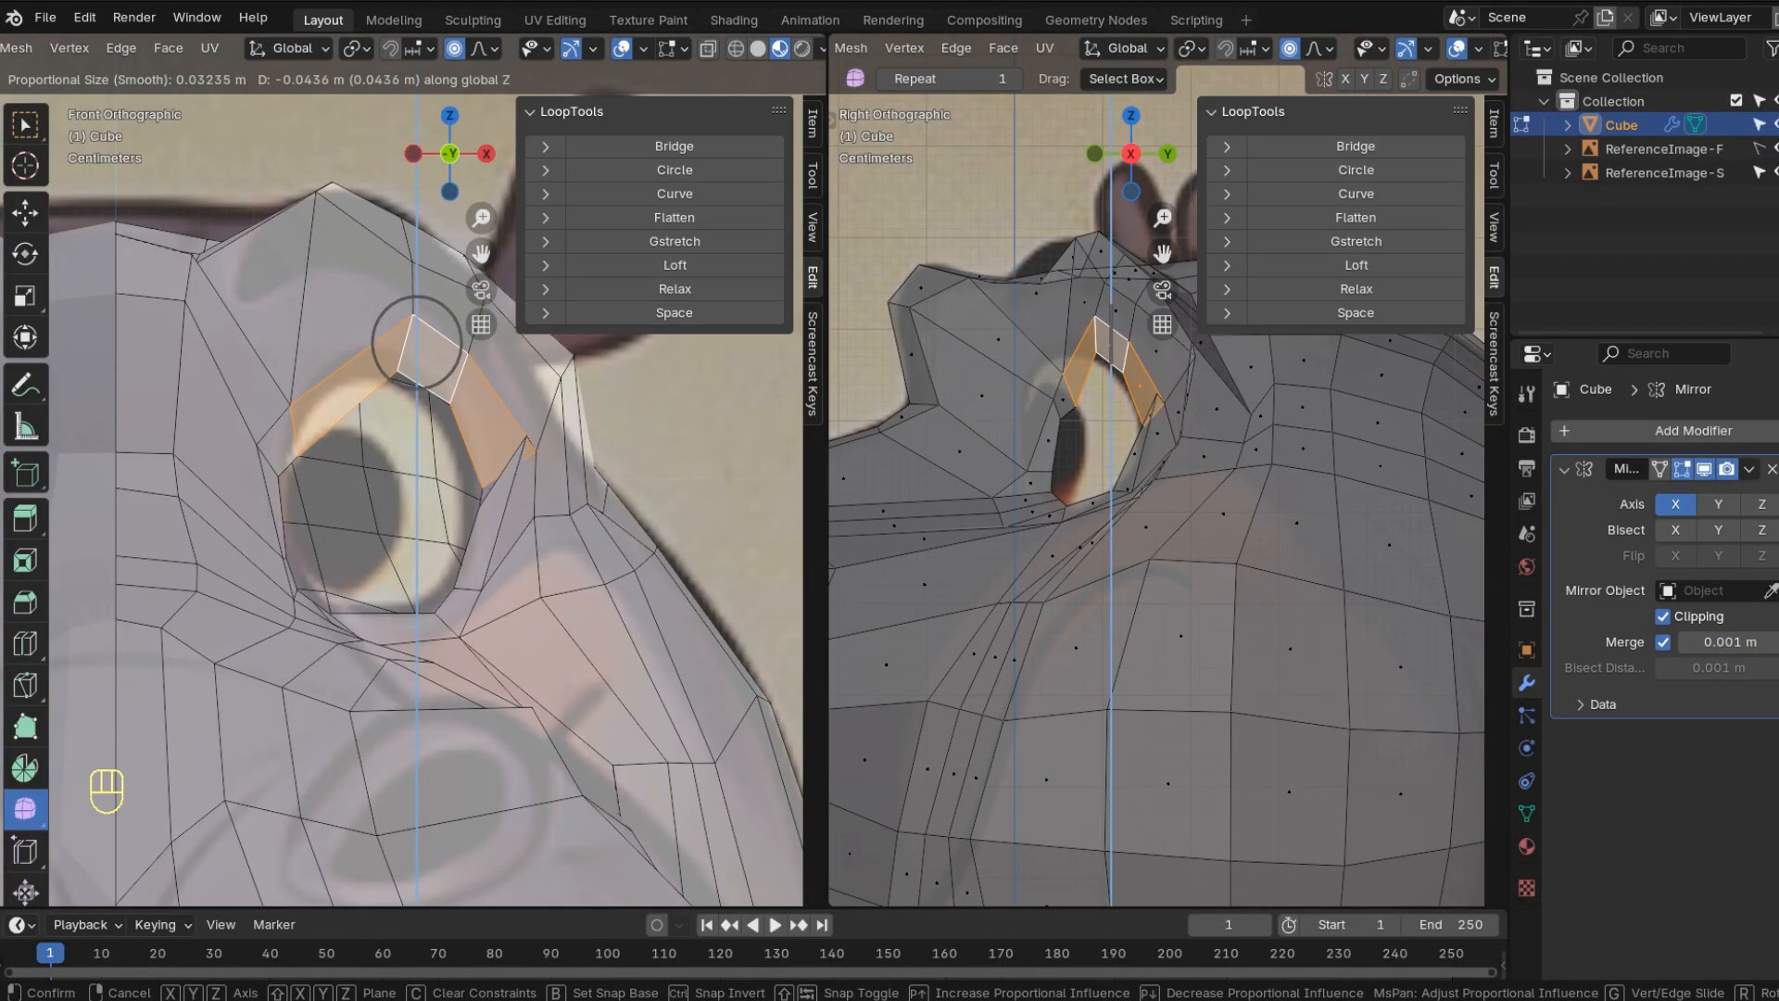
pyautogui.press('Return')
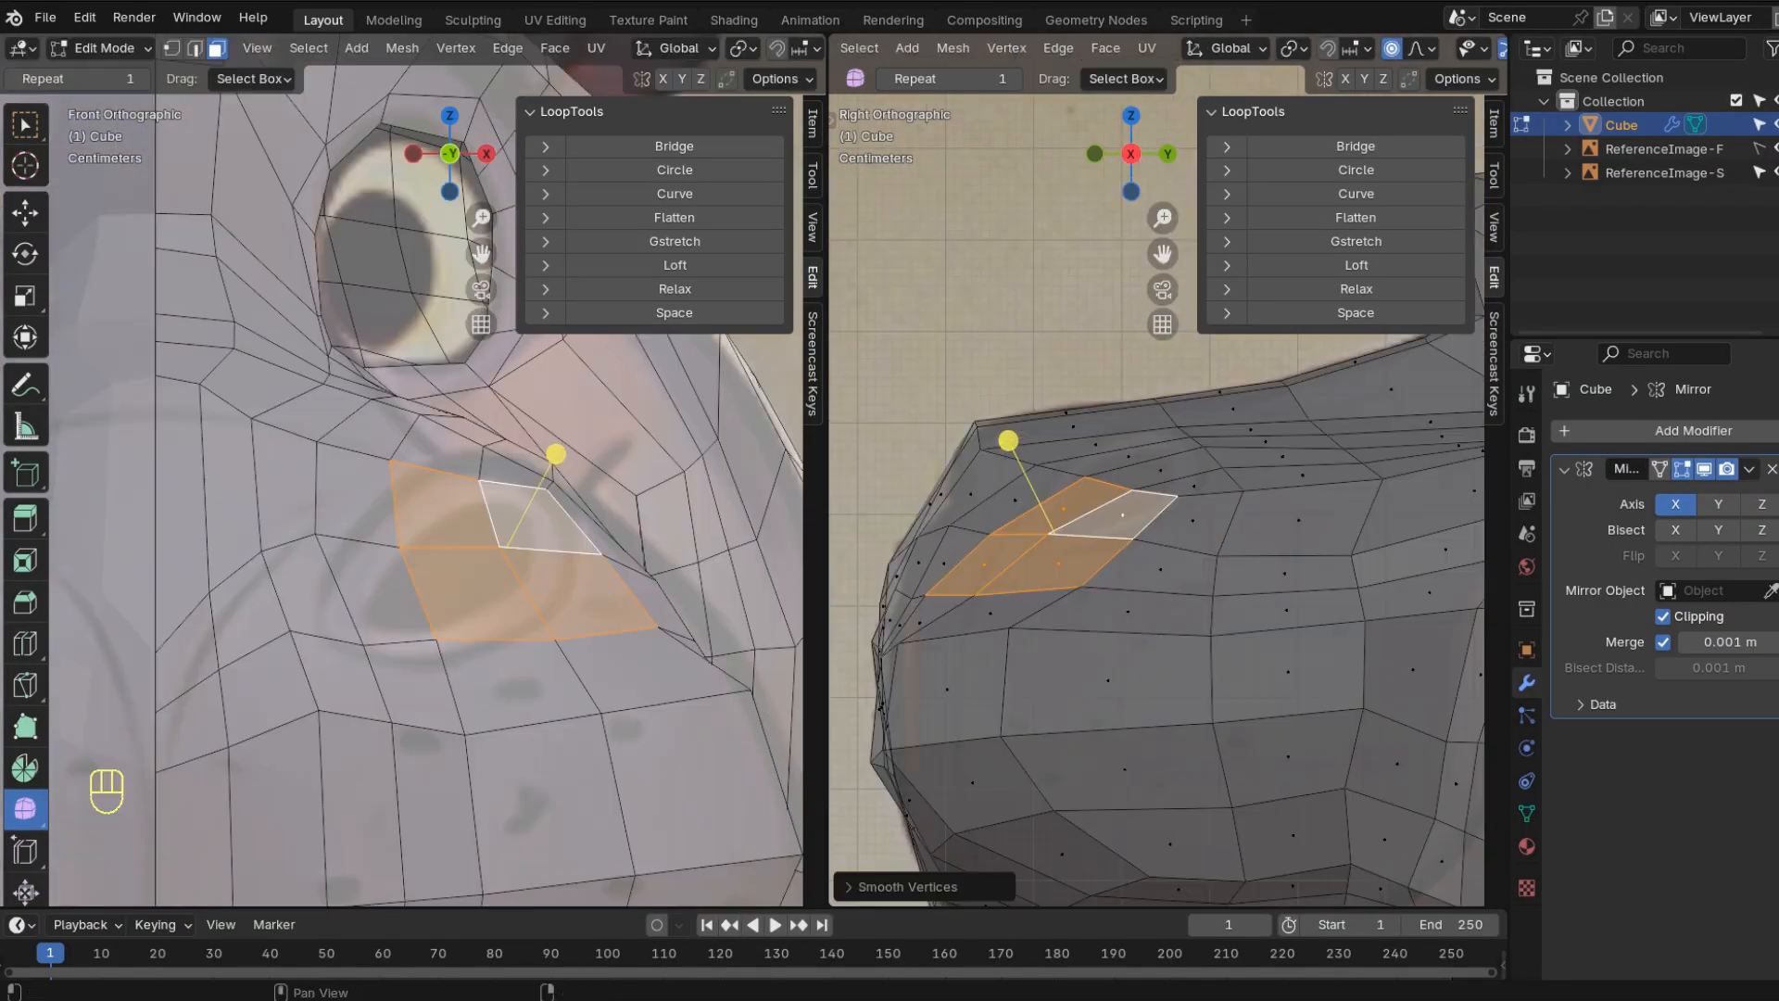
# - Relax and reshape the faces over the reference nostril to its outline, and inset them about 0.02 m
pyautogui.click(1357, 288)
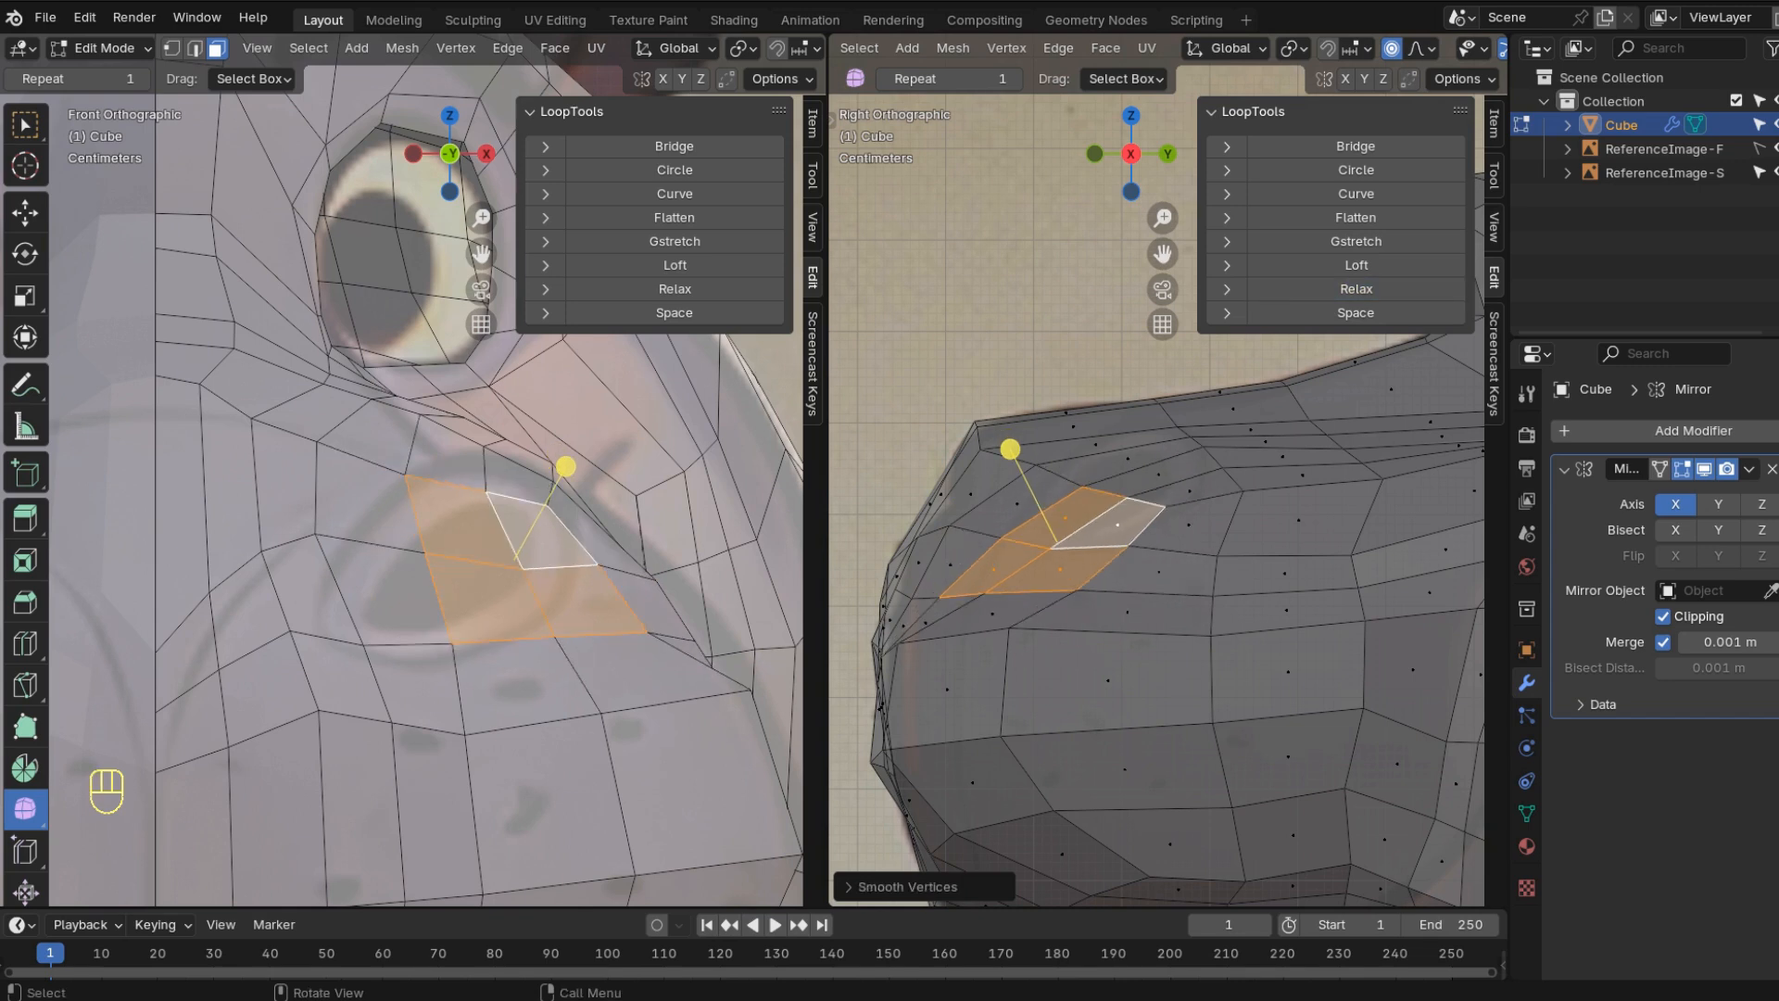
pyautogui.press('g')
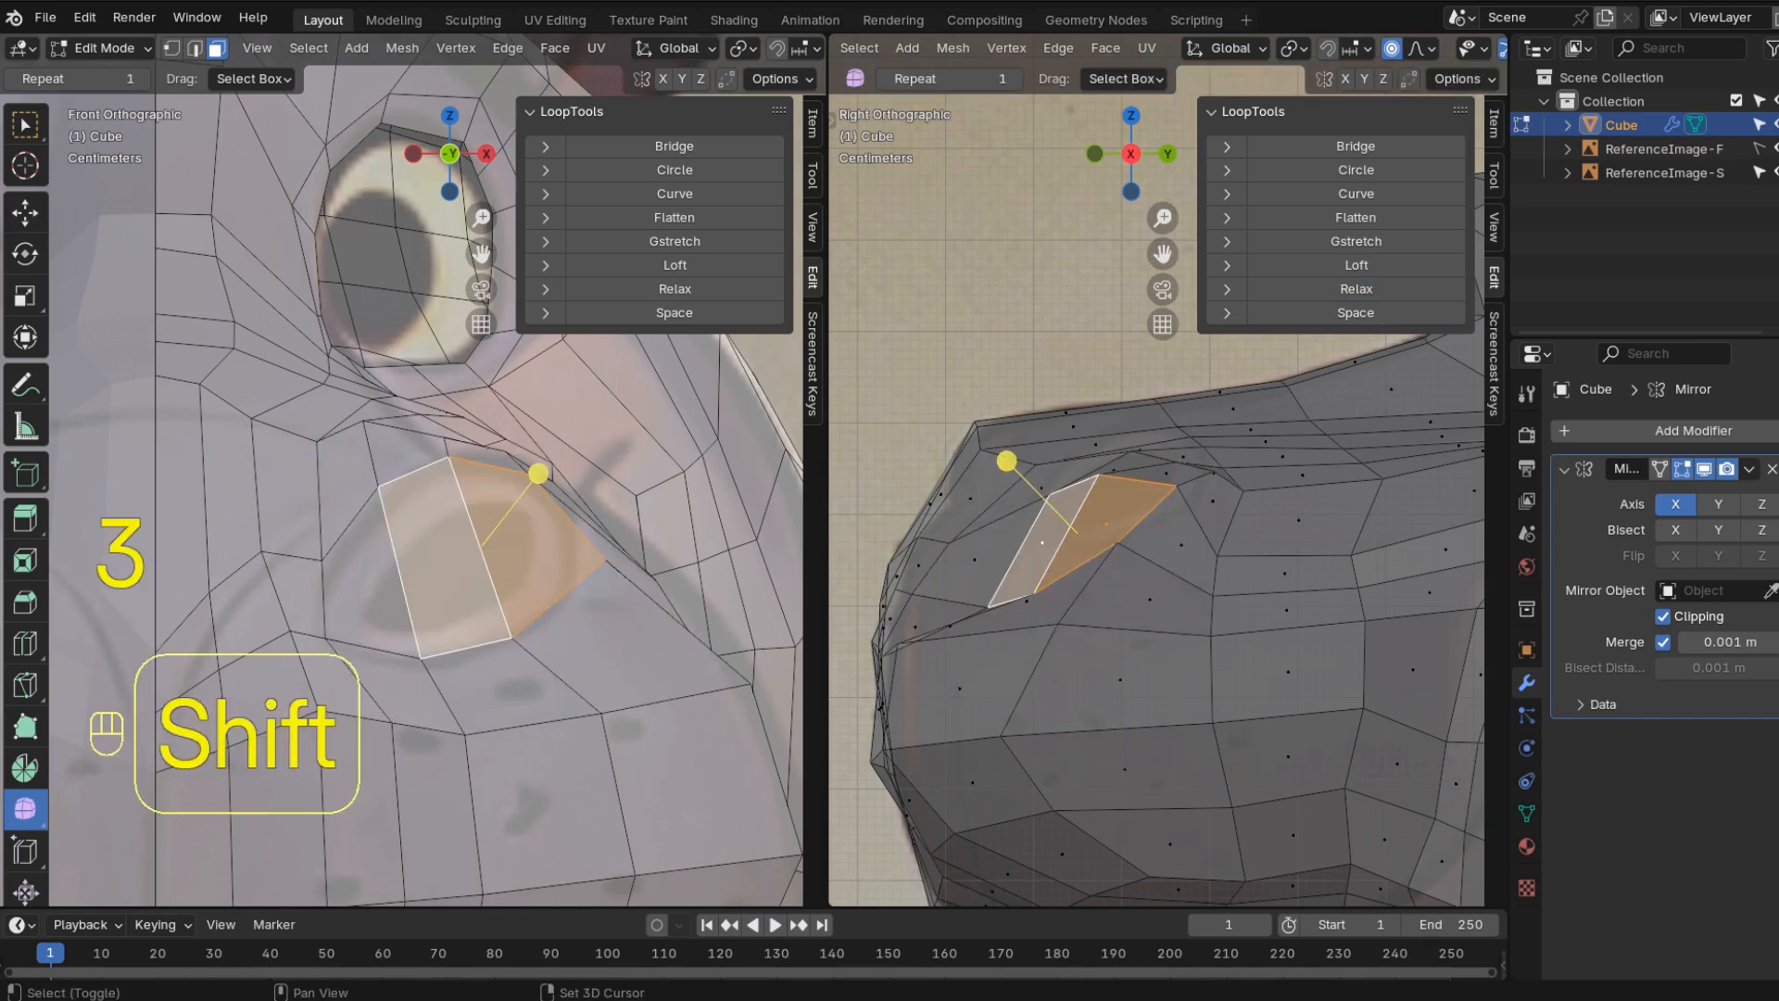
pyautogui.press('i')
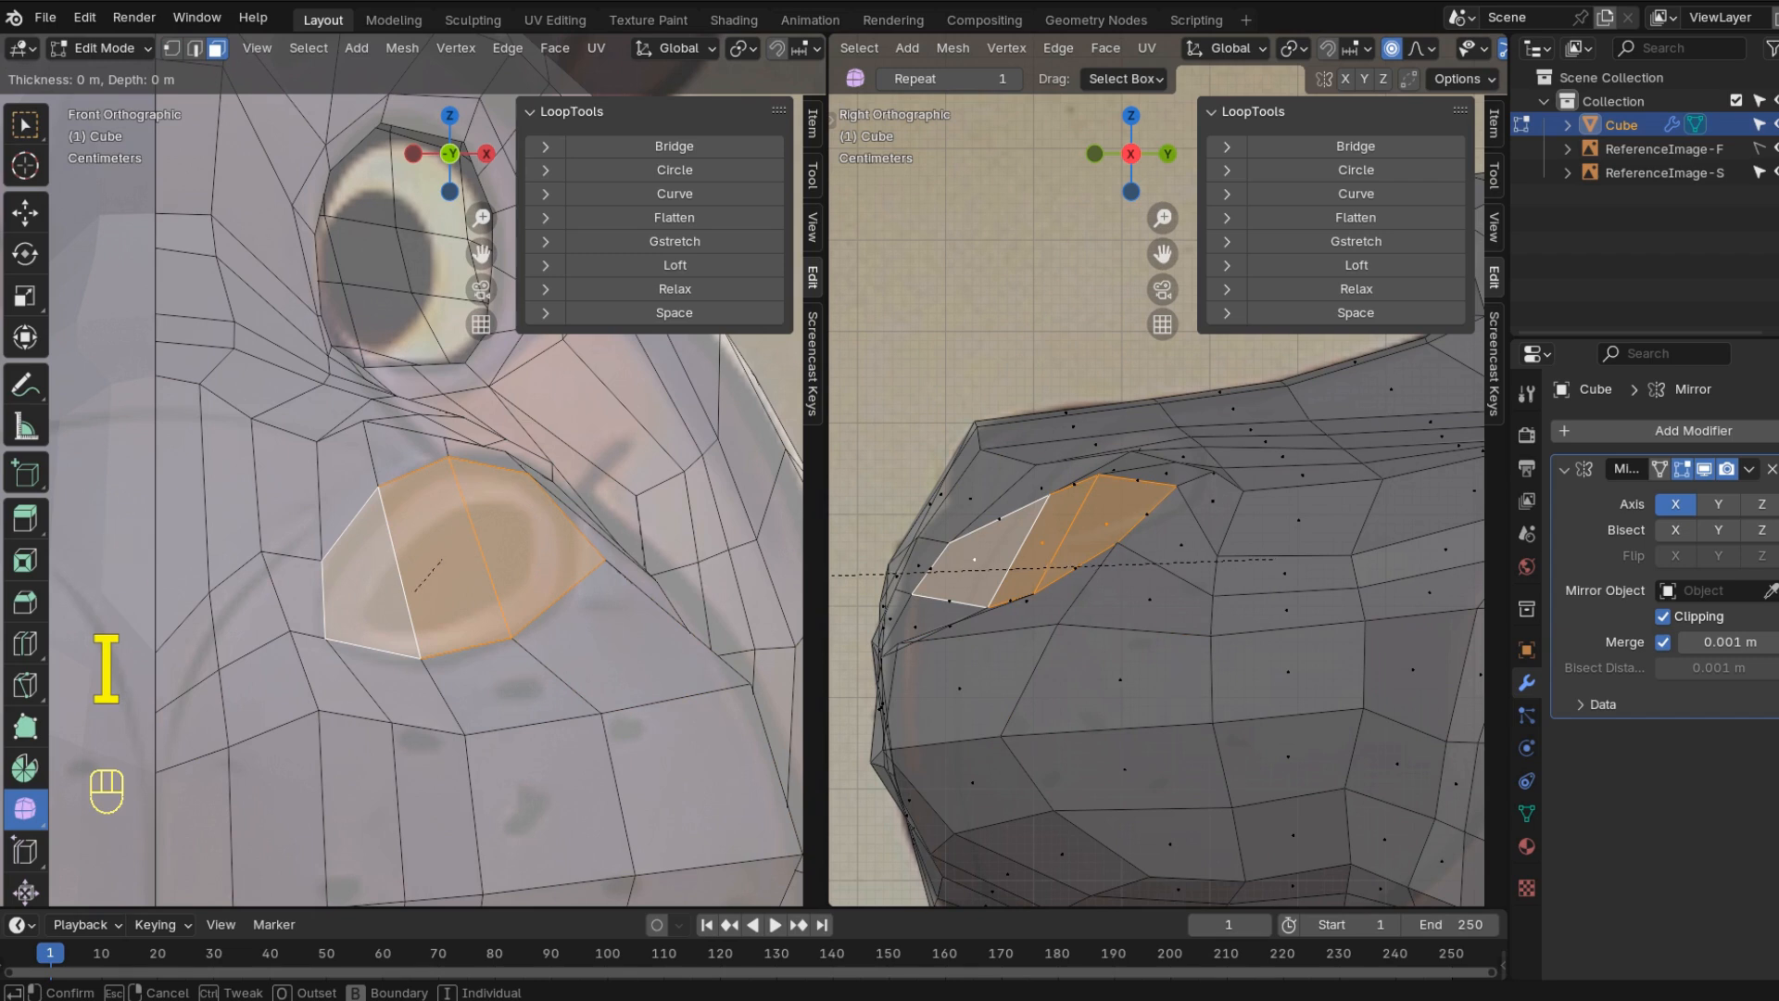
pyautogui.click(439, 562)
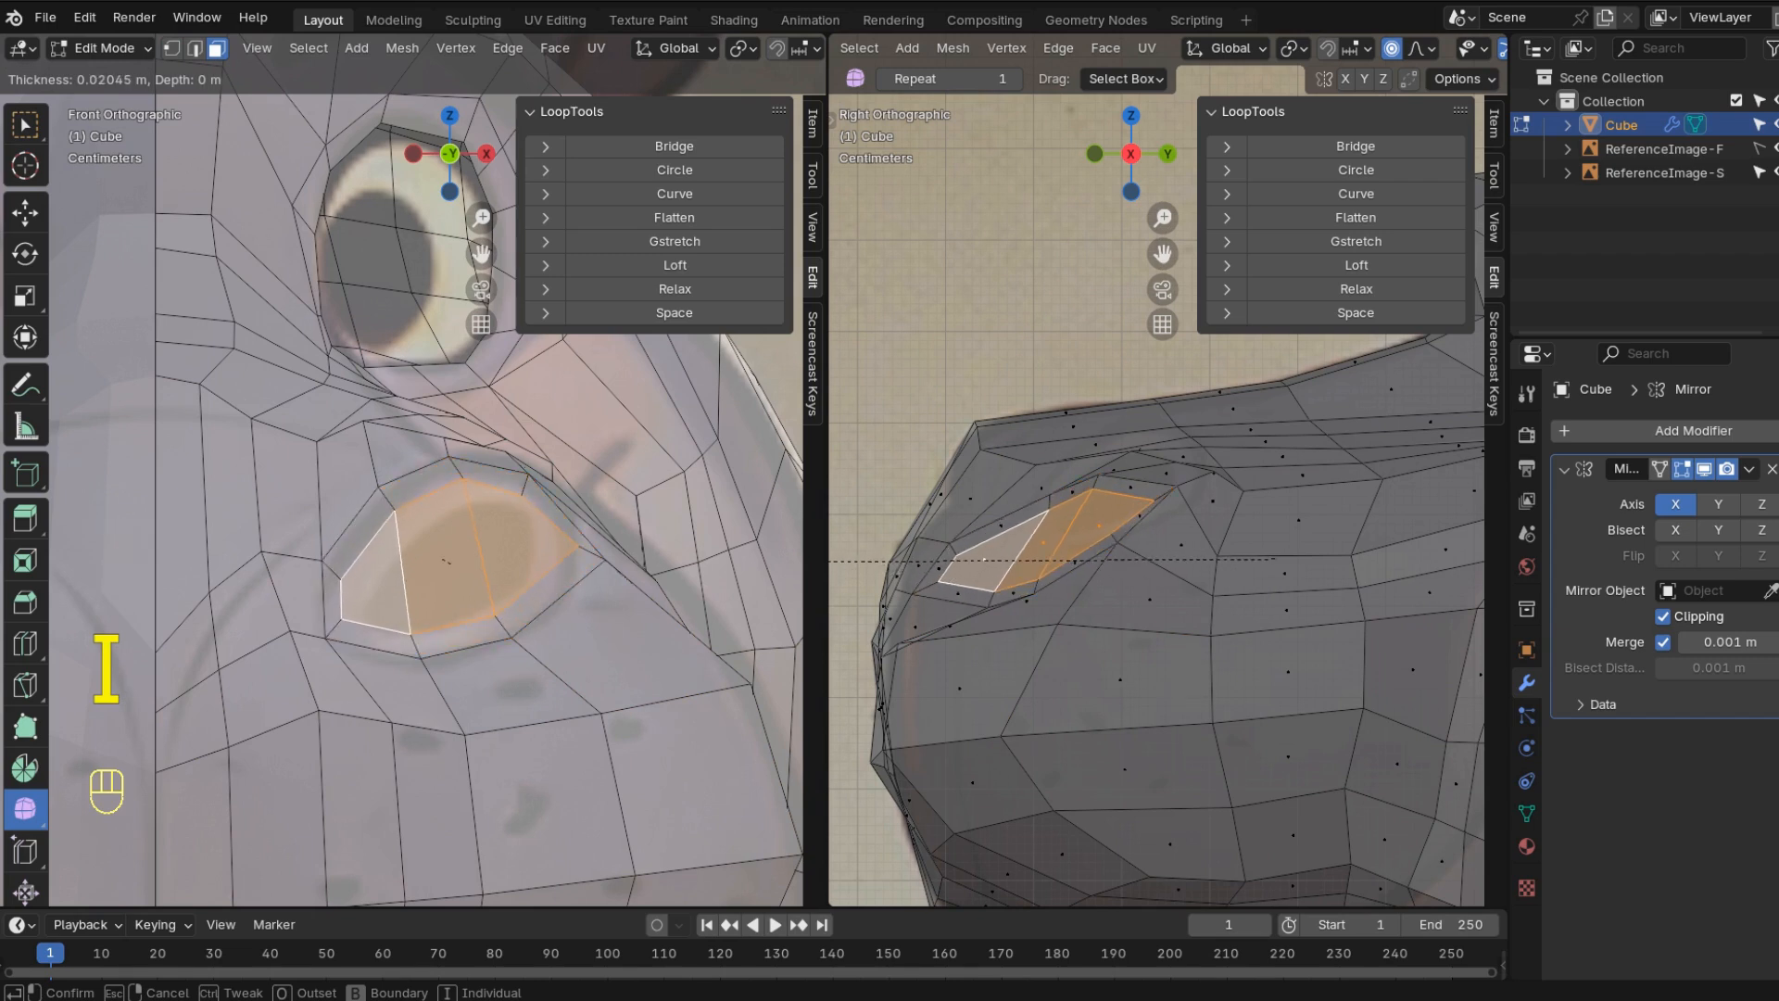
# - Extrude the inset nostril faces about 0.07 m back along Y and move the inner faces about 0.08 m deeper into the snout
pyautogui.press('e')
pyautogui.press('y')
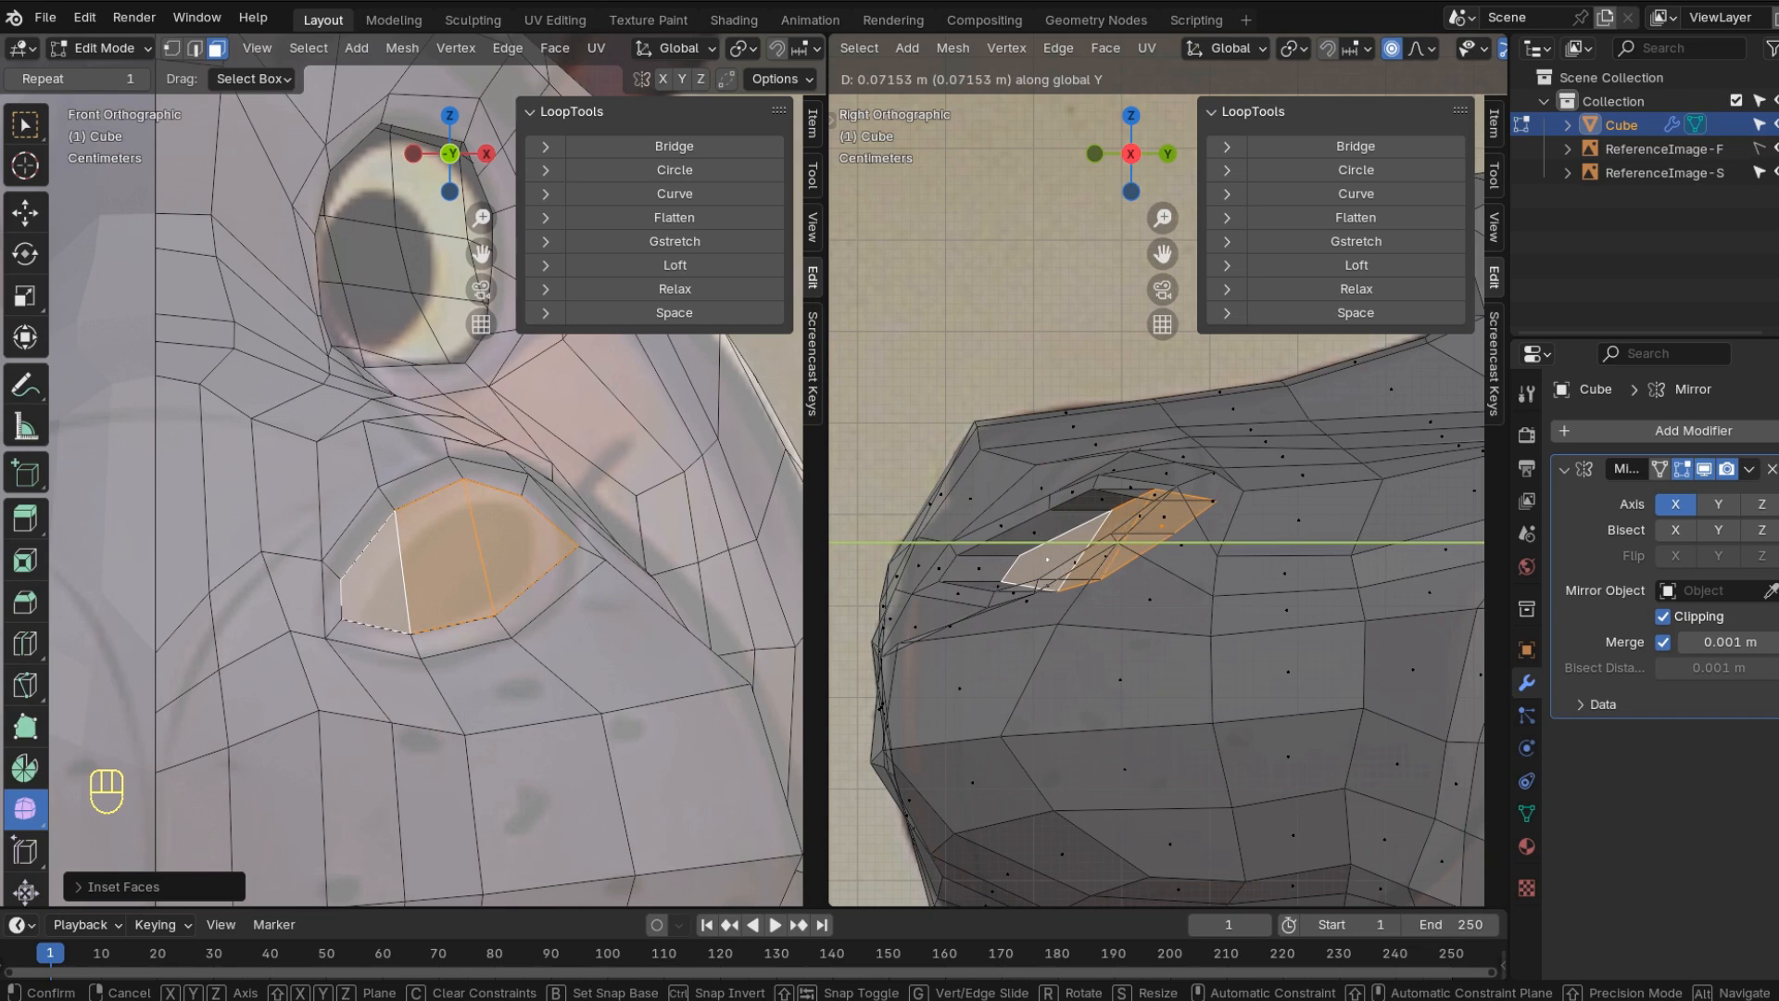
pyautogui.press('g')
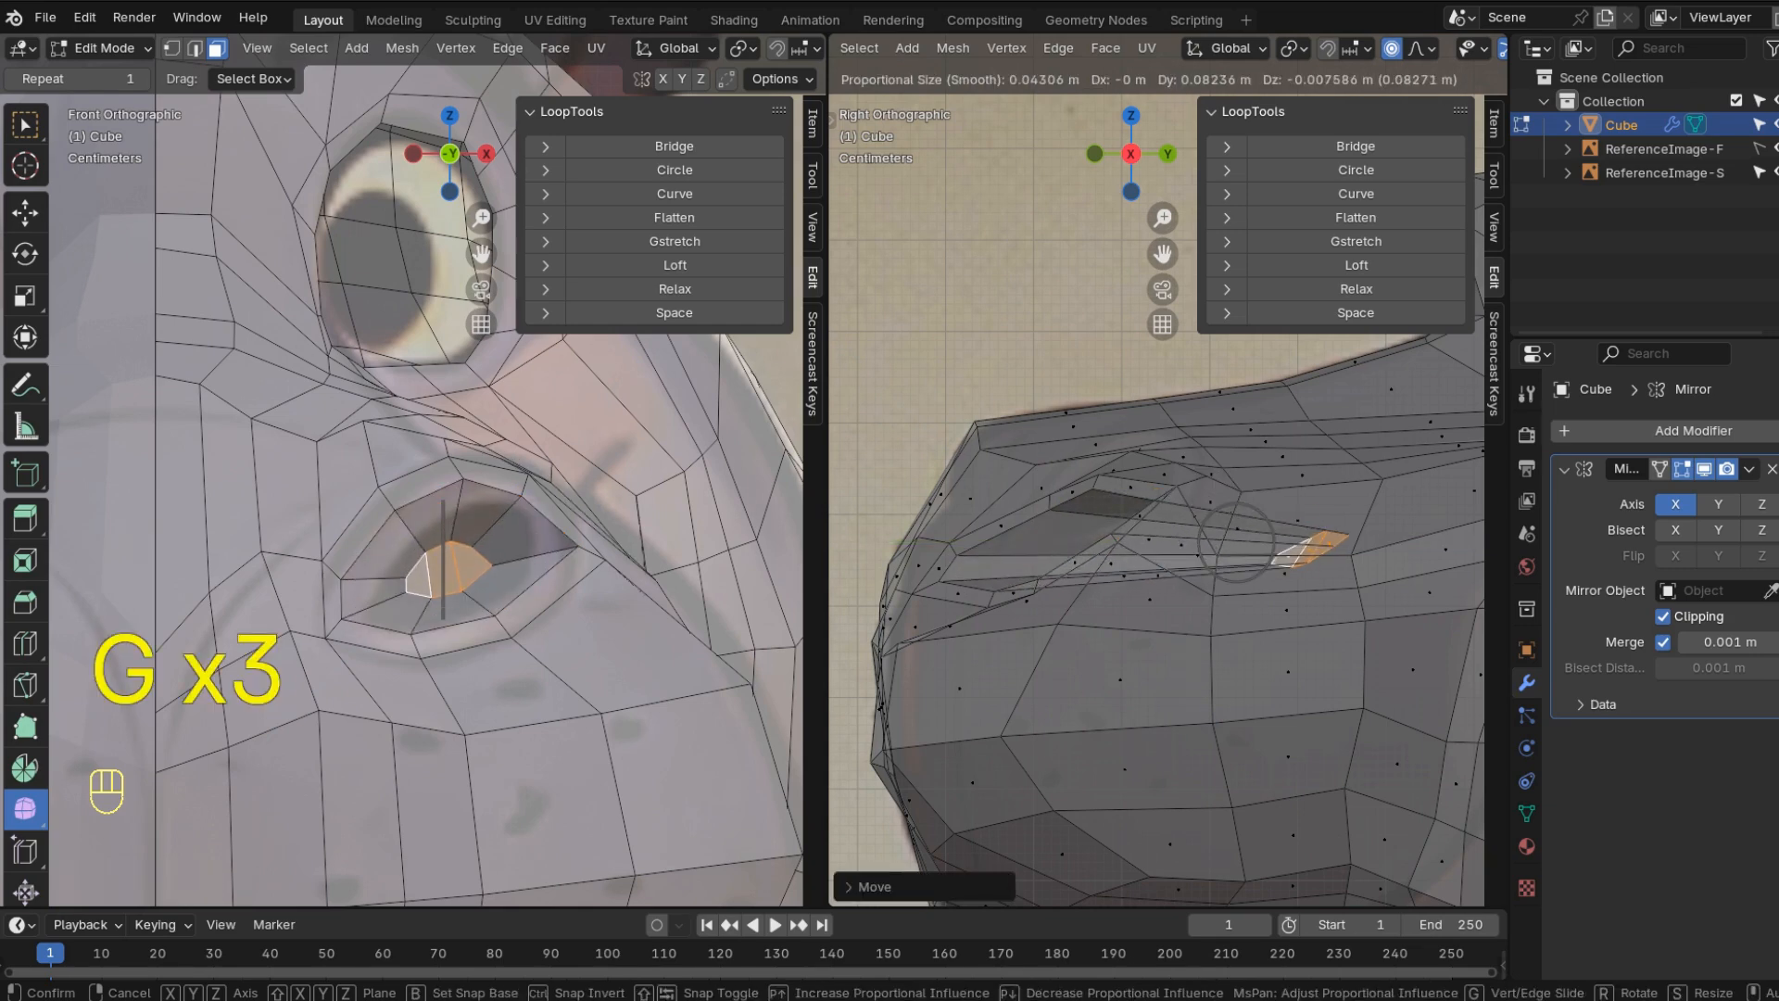
pyautogui.click(1242, 482)
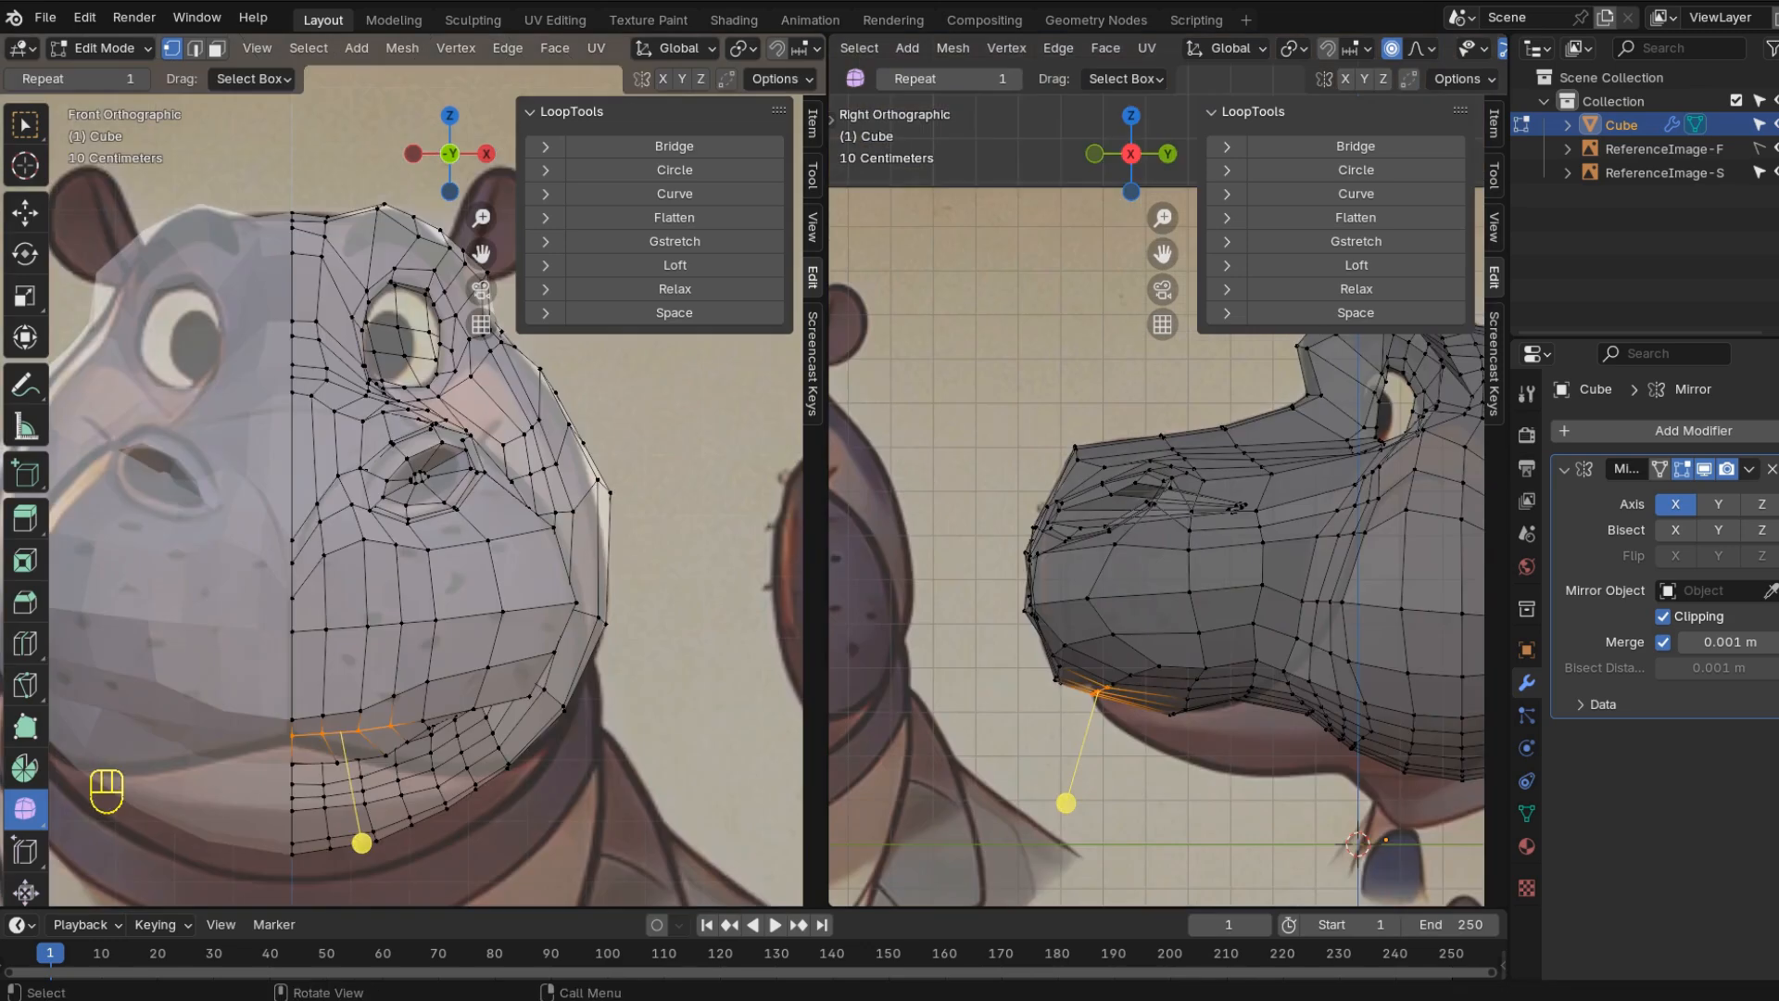
# - Extend the vertex selection along the muzzle's lower edge and rotate it in the front view to follow the reference mouth line
pyautogui.moveTo(398, 482); pyautogui.dragTo(556, 408, button='middle')
pyautogui.keyDown('shift'); pyautogui.click(208, 635); pyautogui.keyUp('shift')
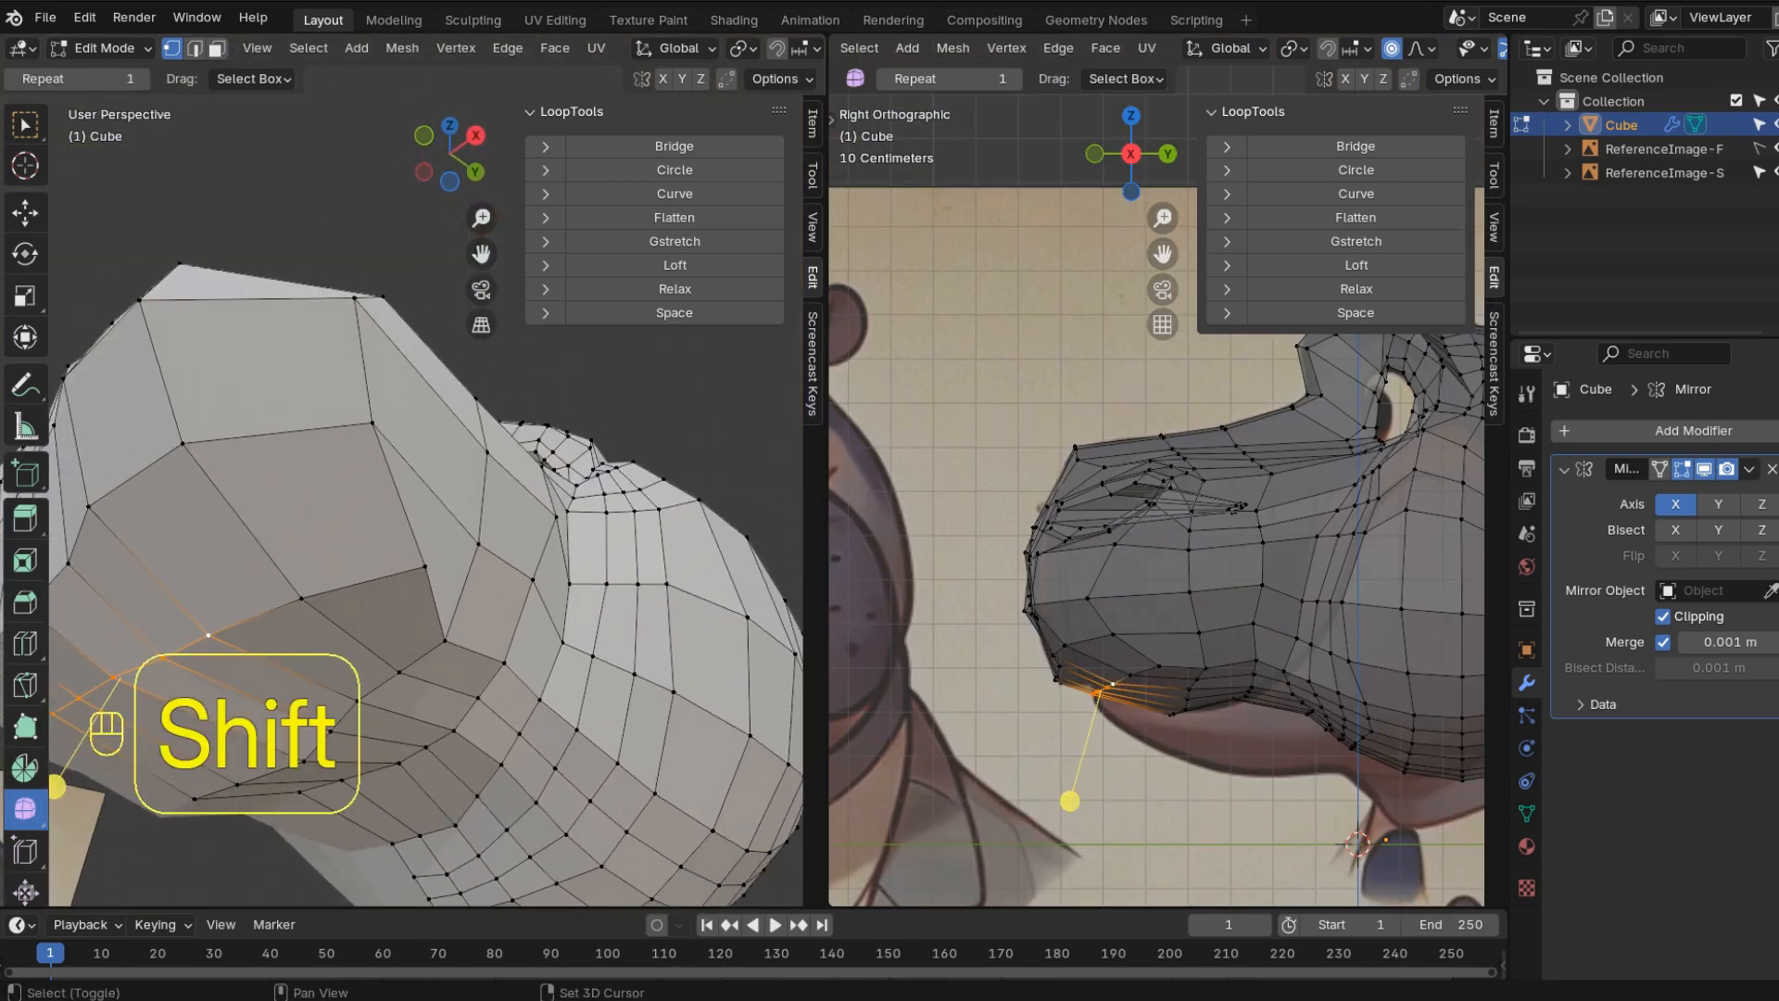
pyautogui.keyDown('shift'); pyautogui.click(301, 598); pyautogui.keyUp('shift')
pyautogui.keyDown('shift'); pyautogui.click(426, 566); pyautogui.keyUp('shift')
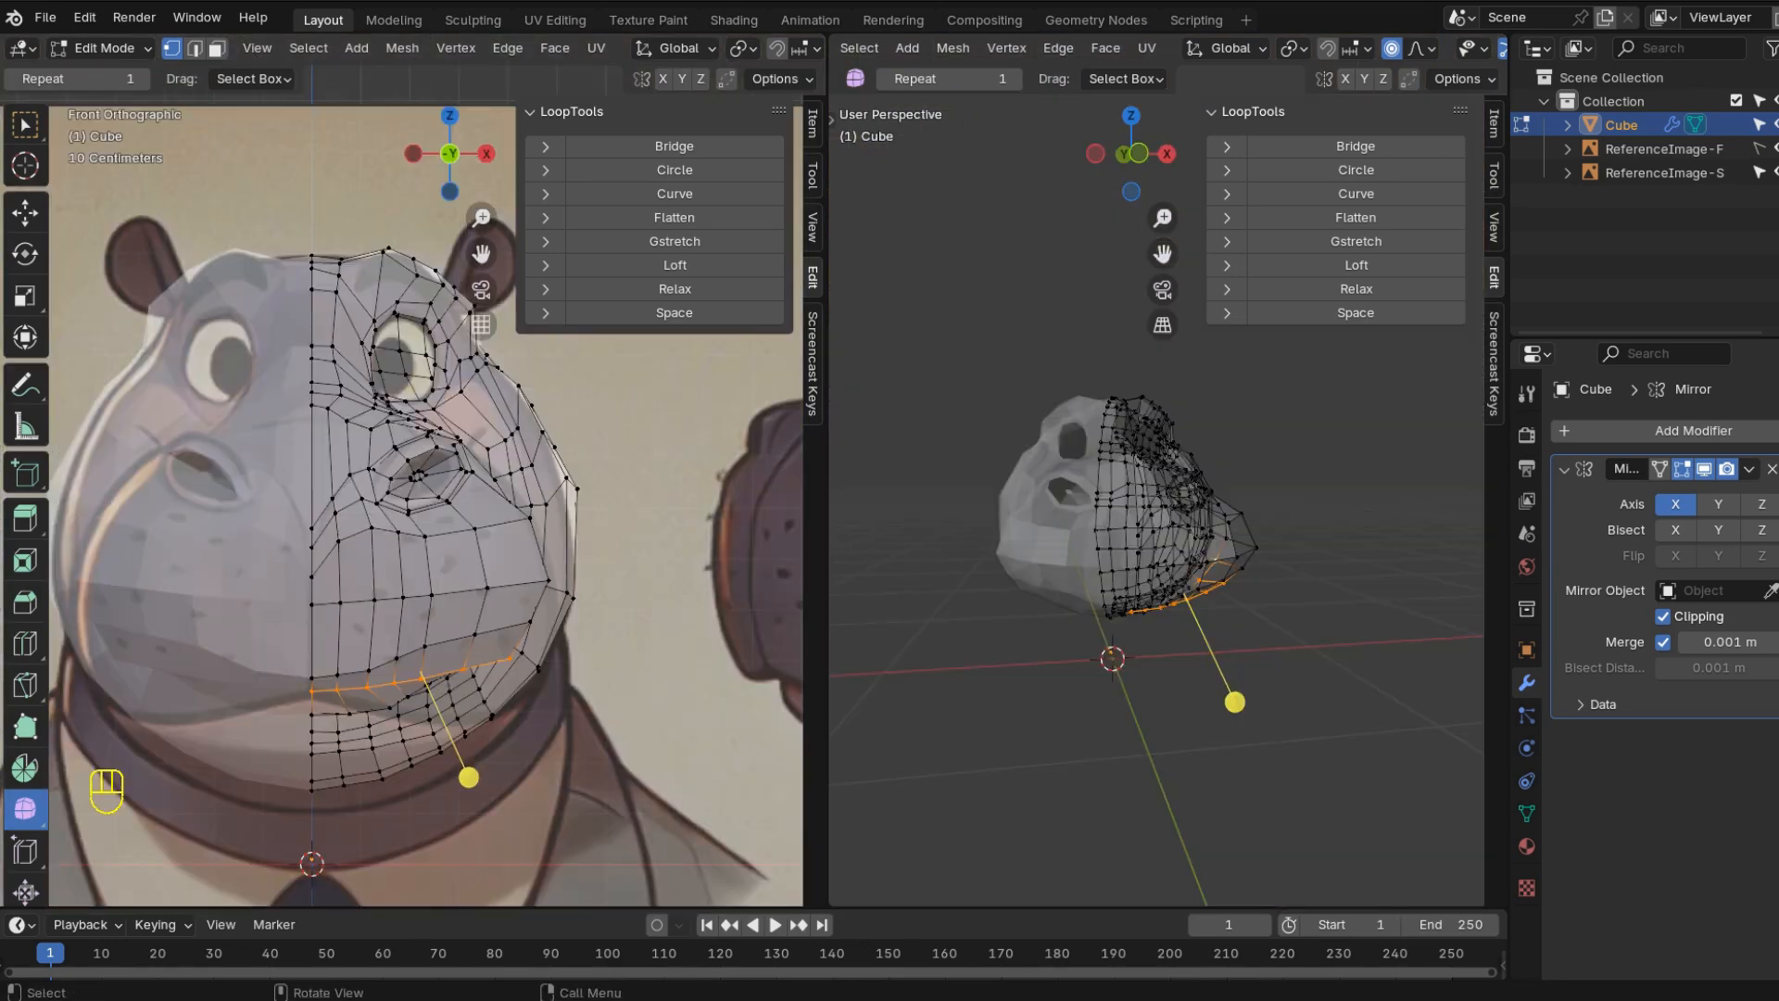
pyautogui.press('r')
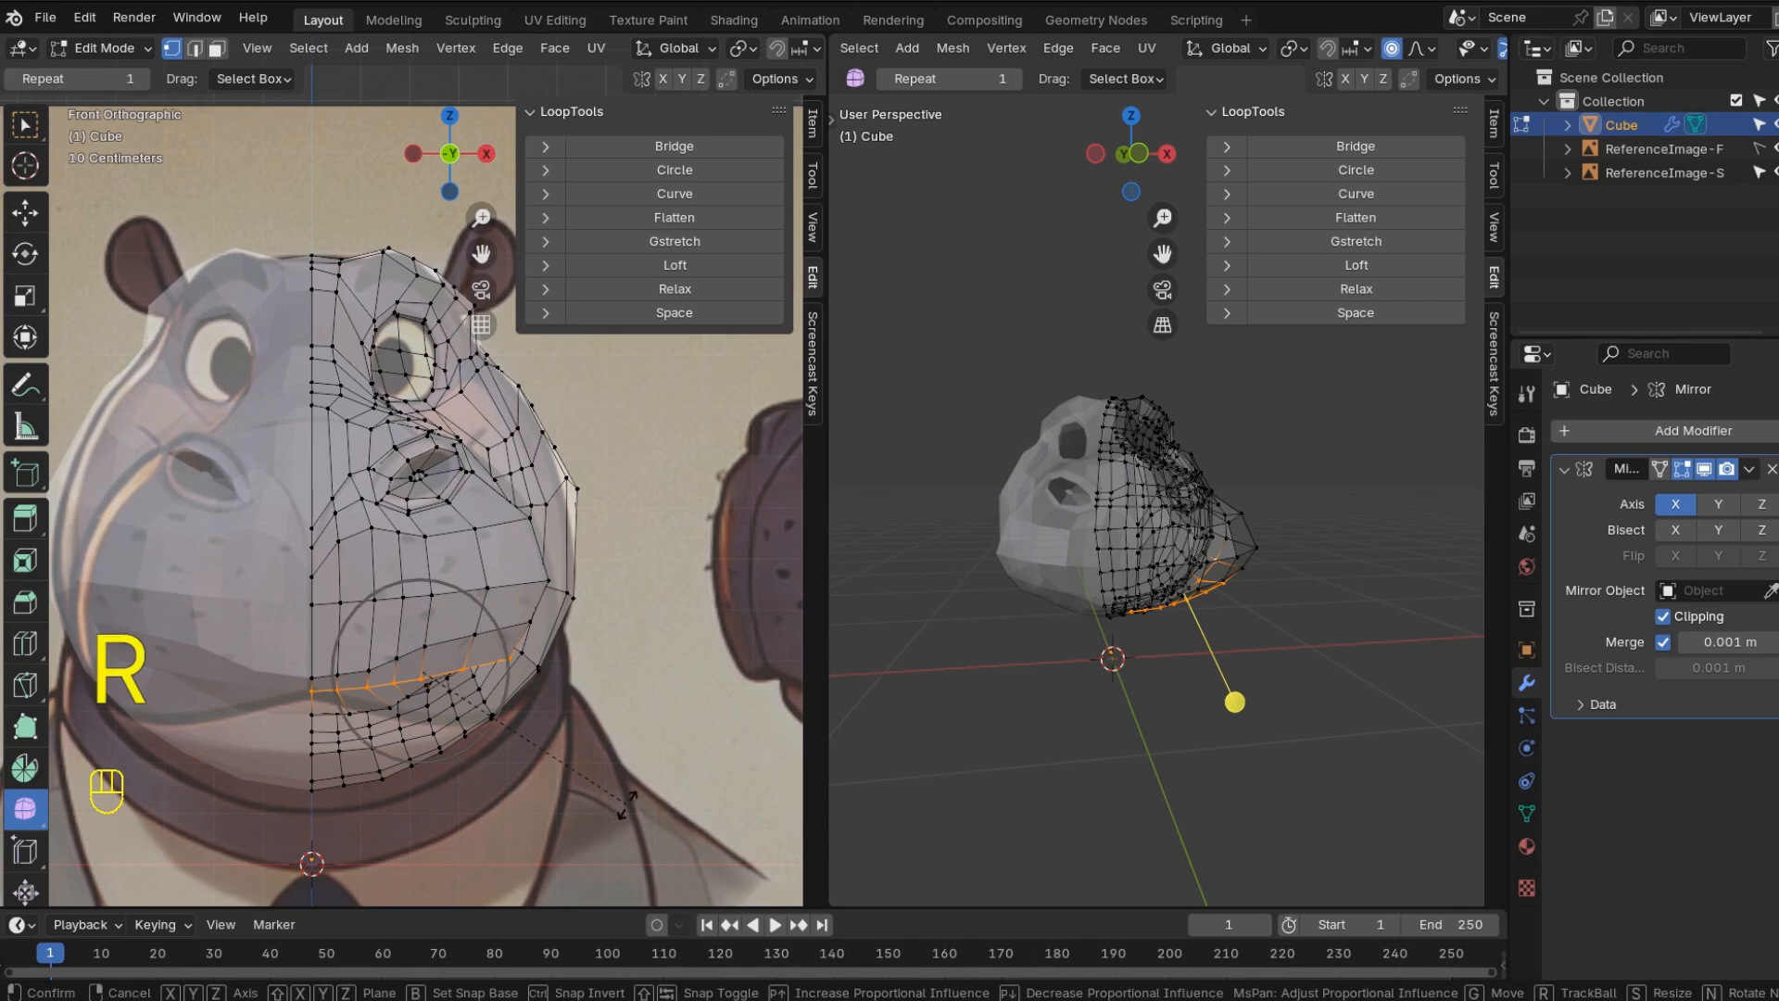
pyautogui.click(554, 857)
# - Slide the vertical edge on the rear cheek backward in the side view and move the vertex above it to even out the topology
pyautogui.press('g')
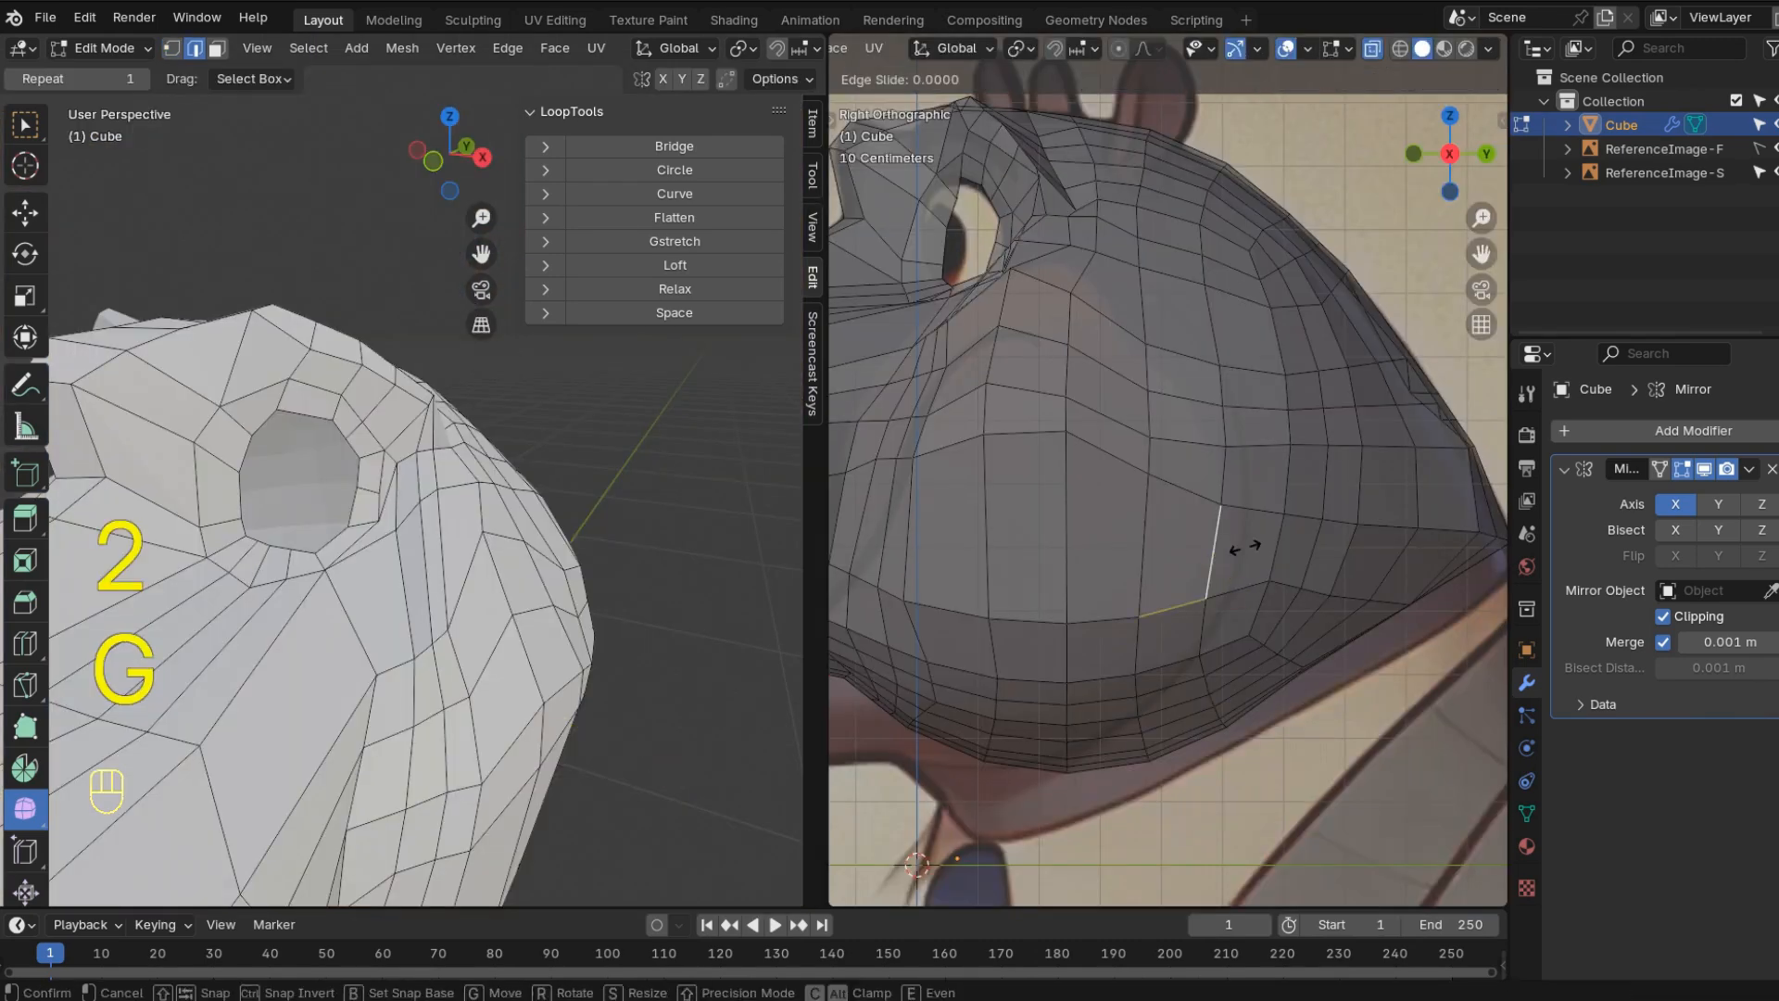
pyautogui.click(1263, 595)
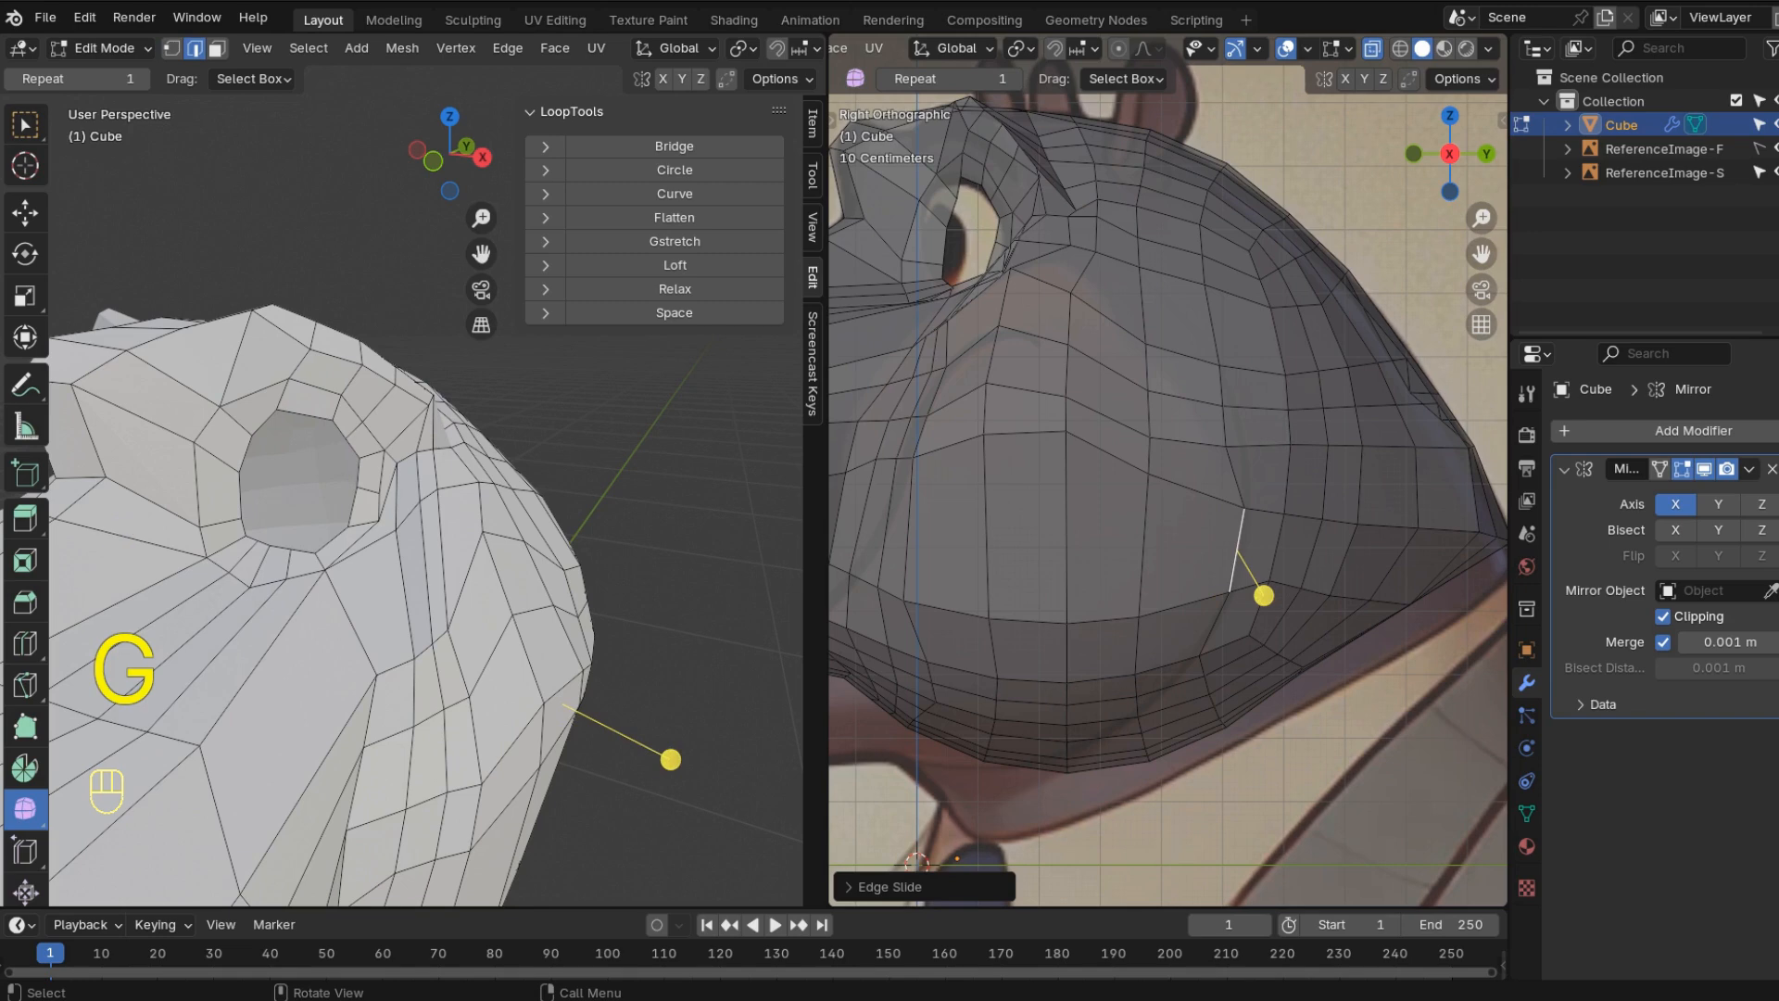
pyautogui.press('1')
pyautogui.click(1251, 443)
pyautogui.press('g')
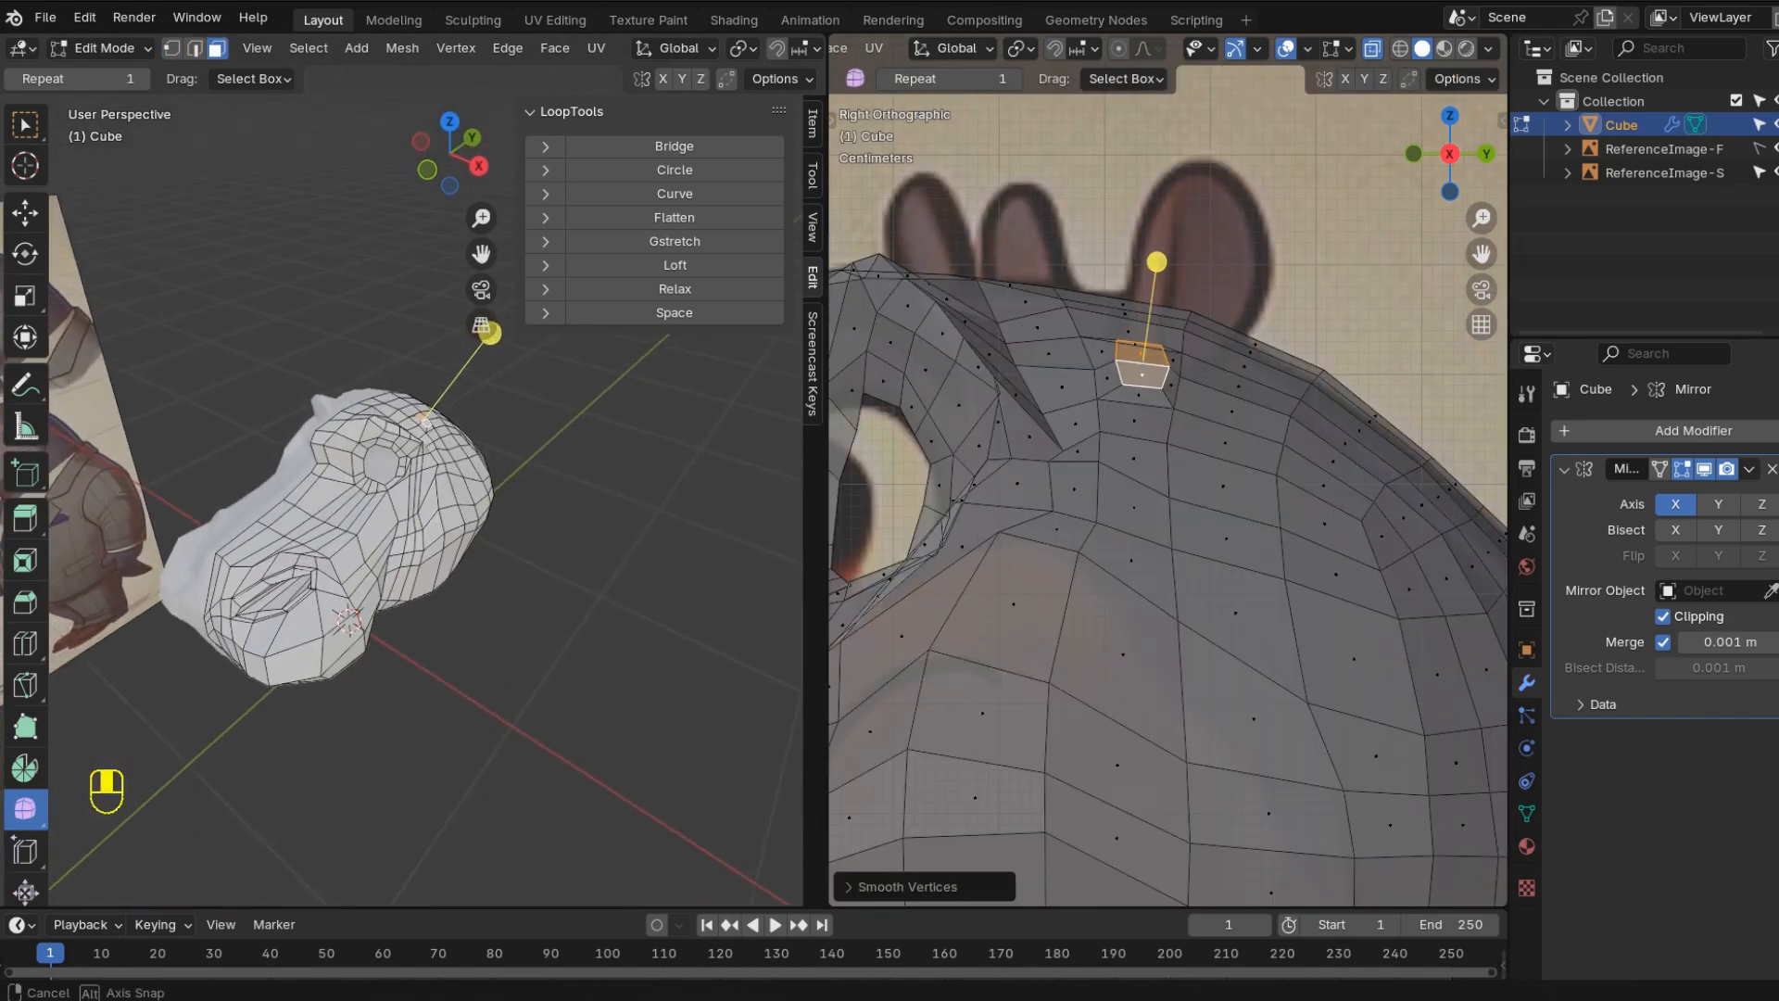
# - Extrude the two faces on the head's upper side into an ear and widen its loops along Y to match the side reference
pyautogui.moveTo(324, 509); pyautogui.dragTo(338, 510, button='middle')
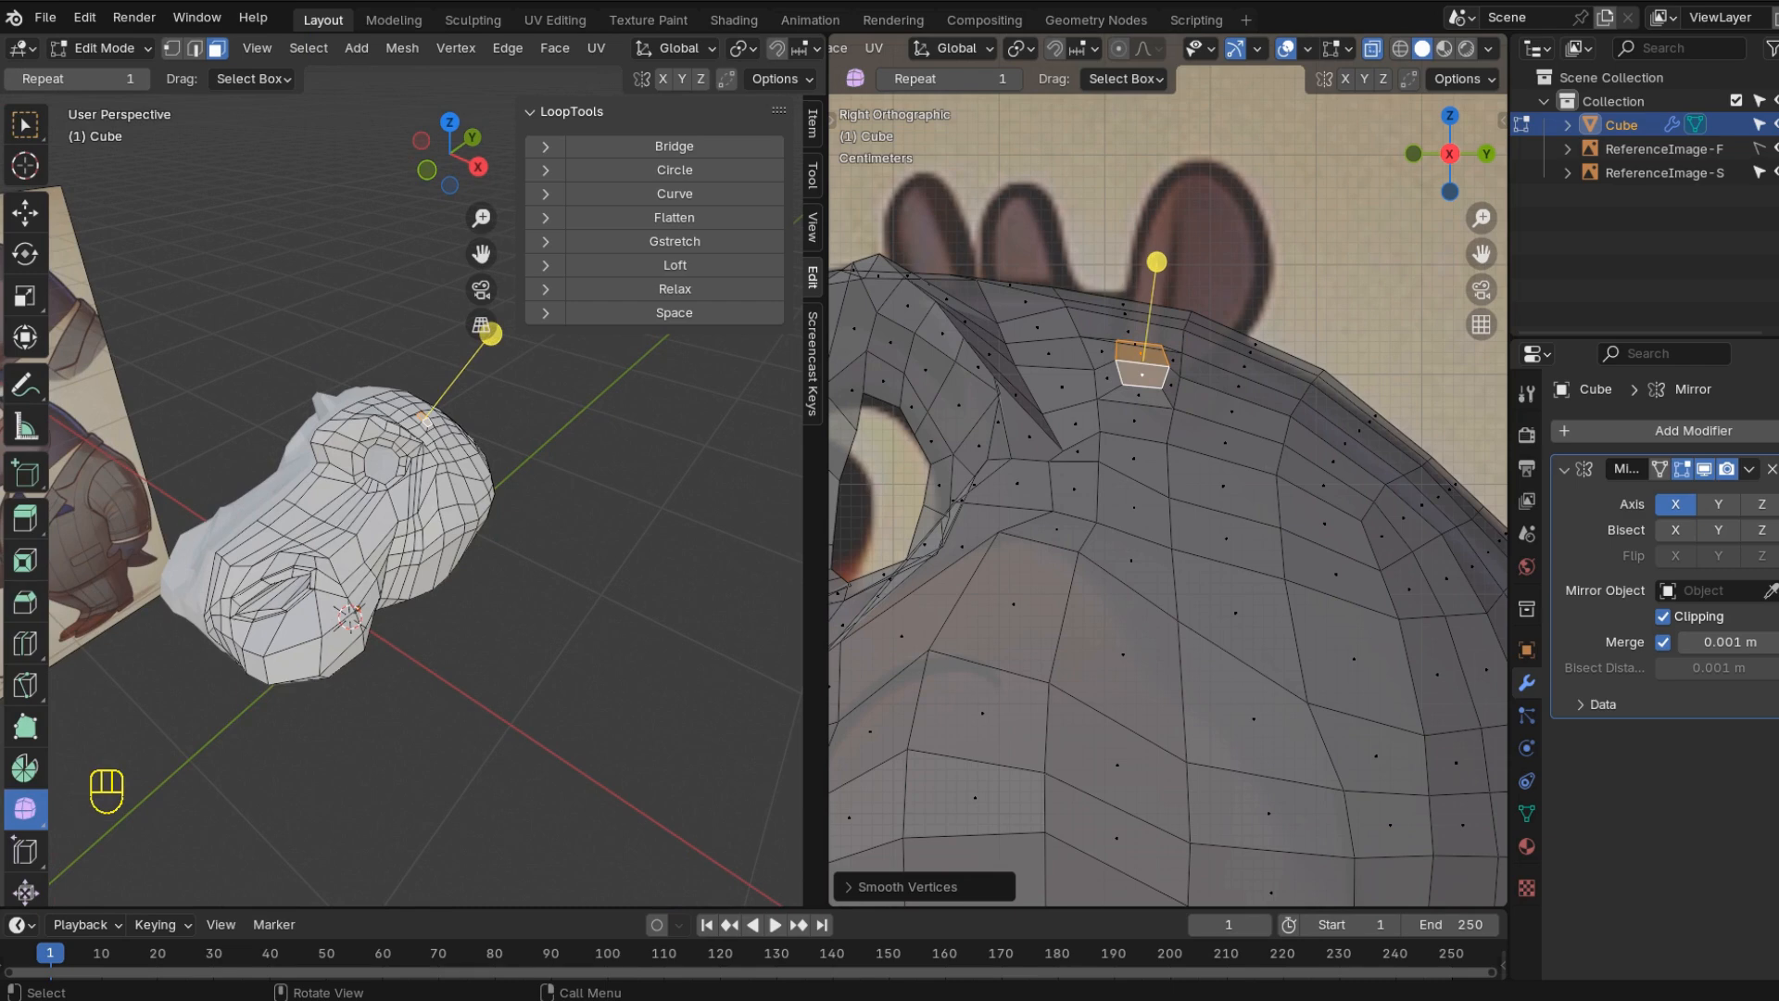
pyautogui.press('e')
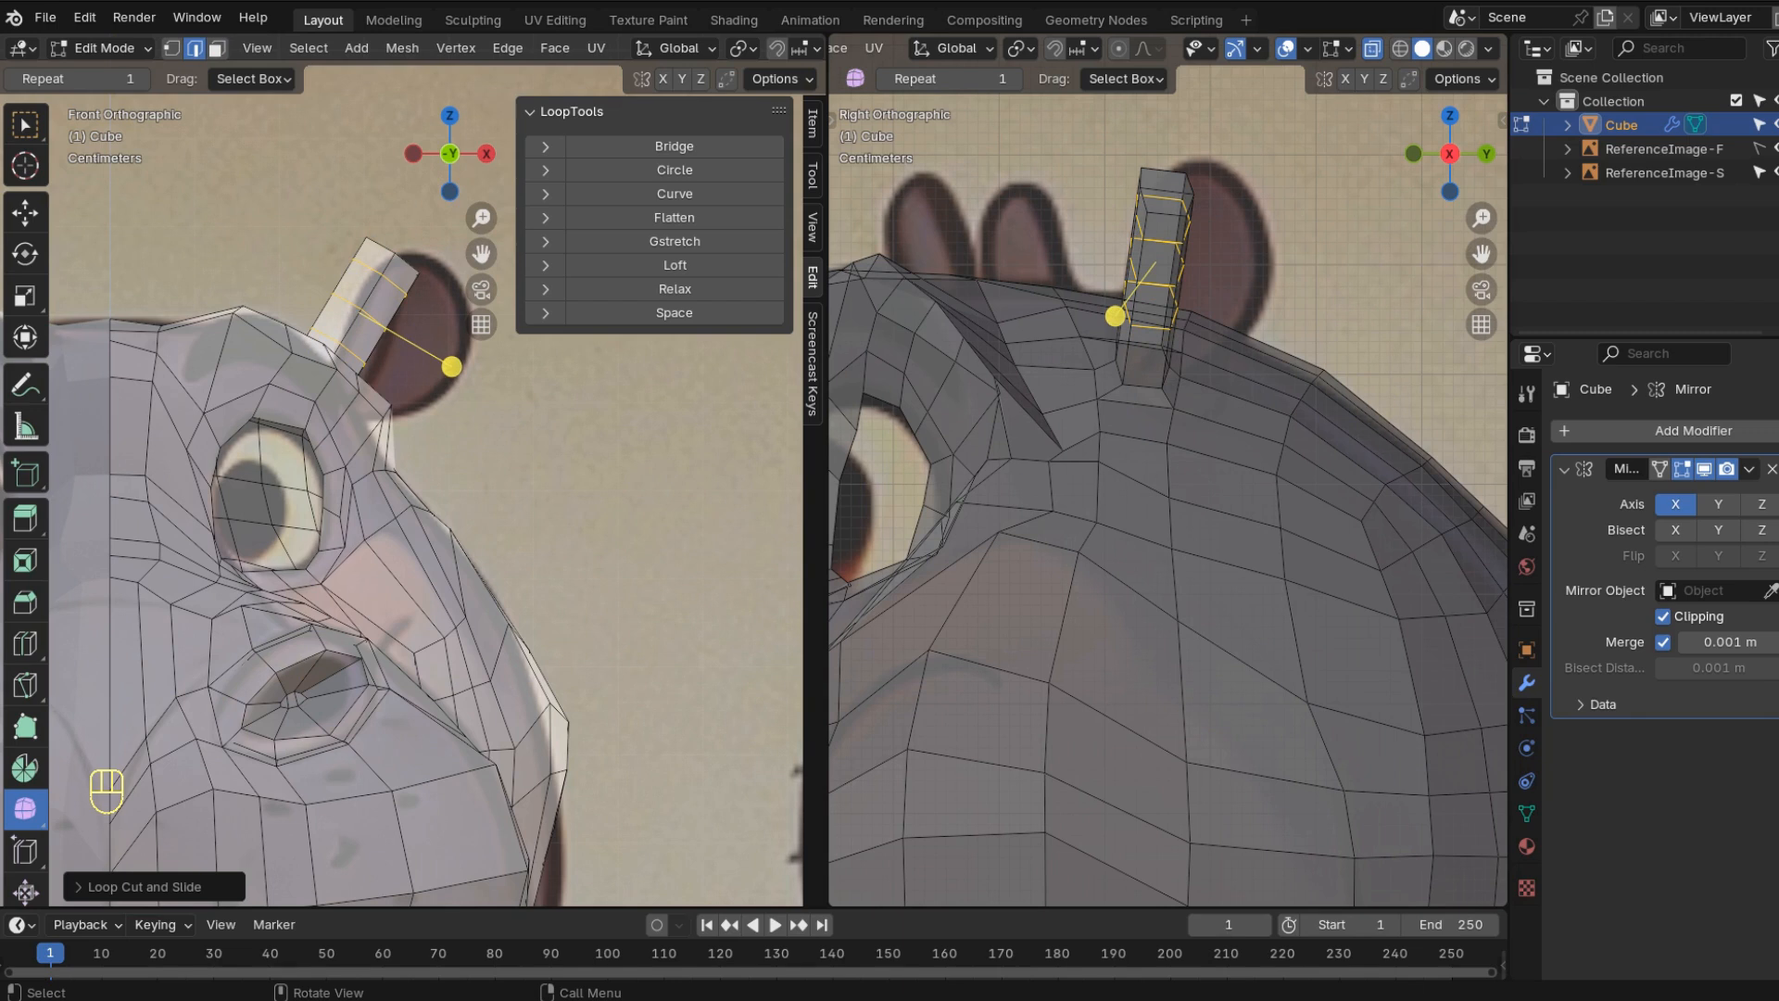
pyautogui.press('s')
pyautogui.press('y')
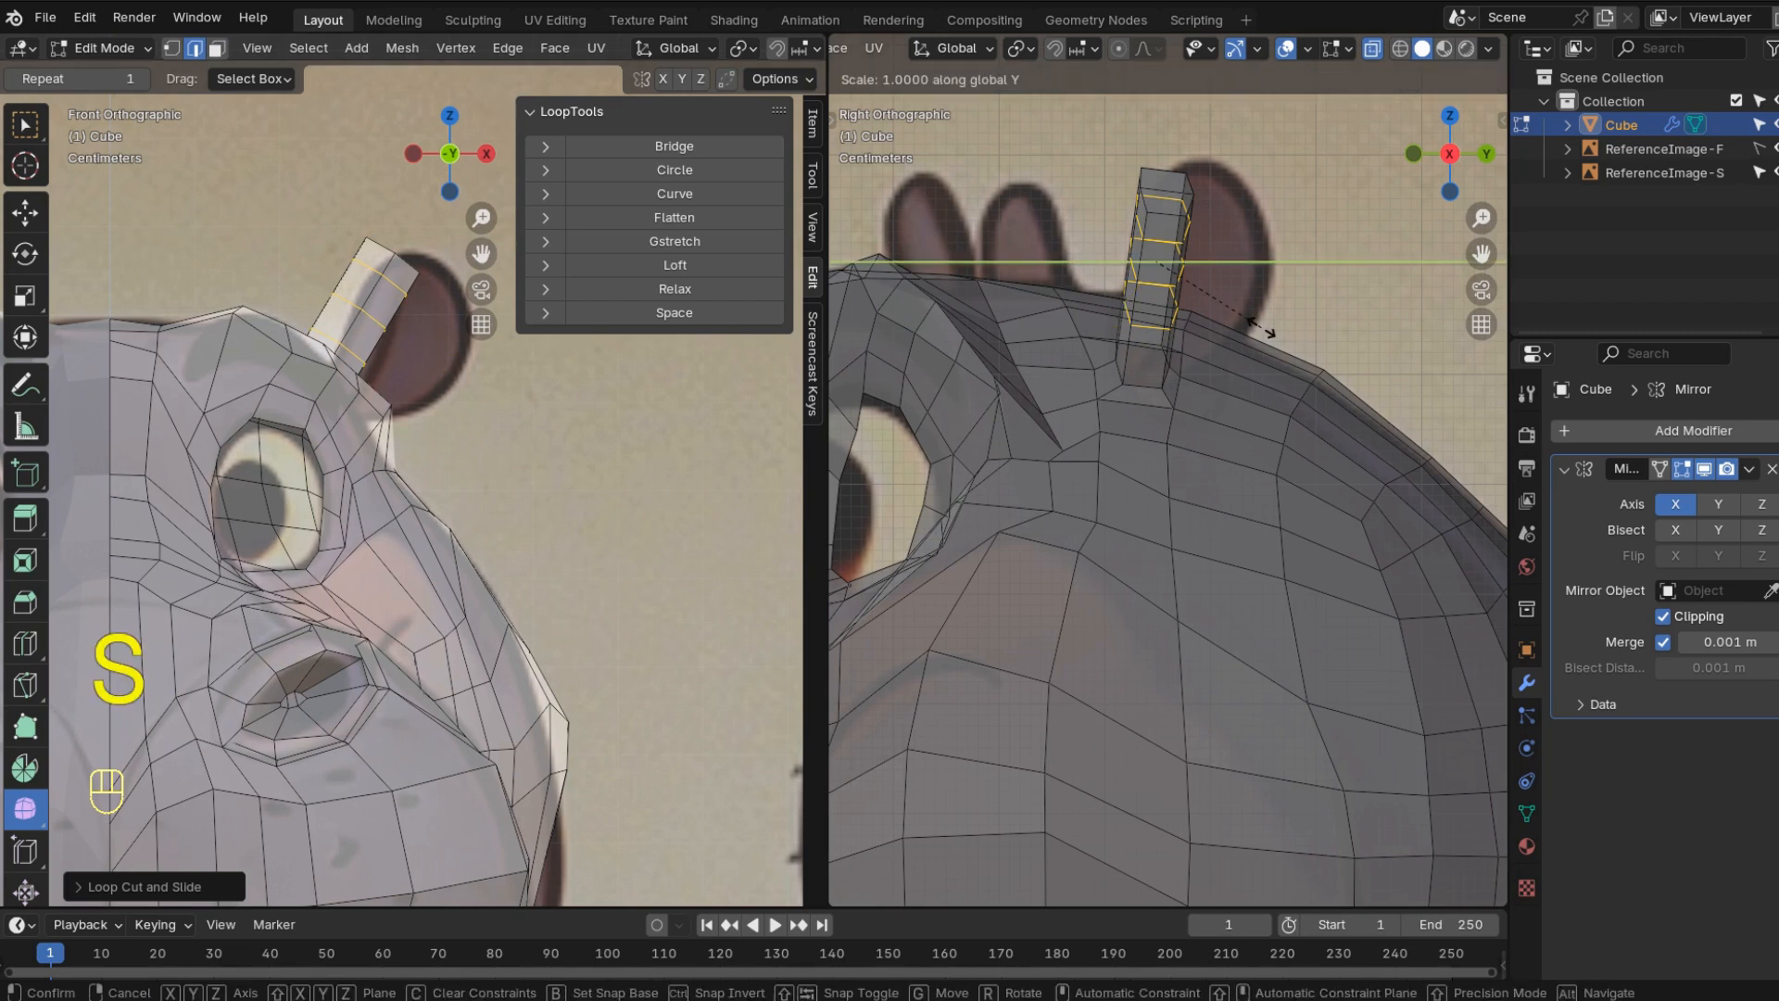
pyautogui.click(850, 325)
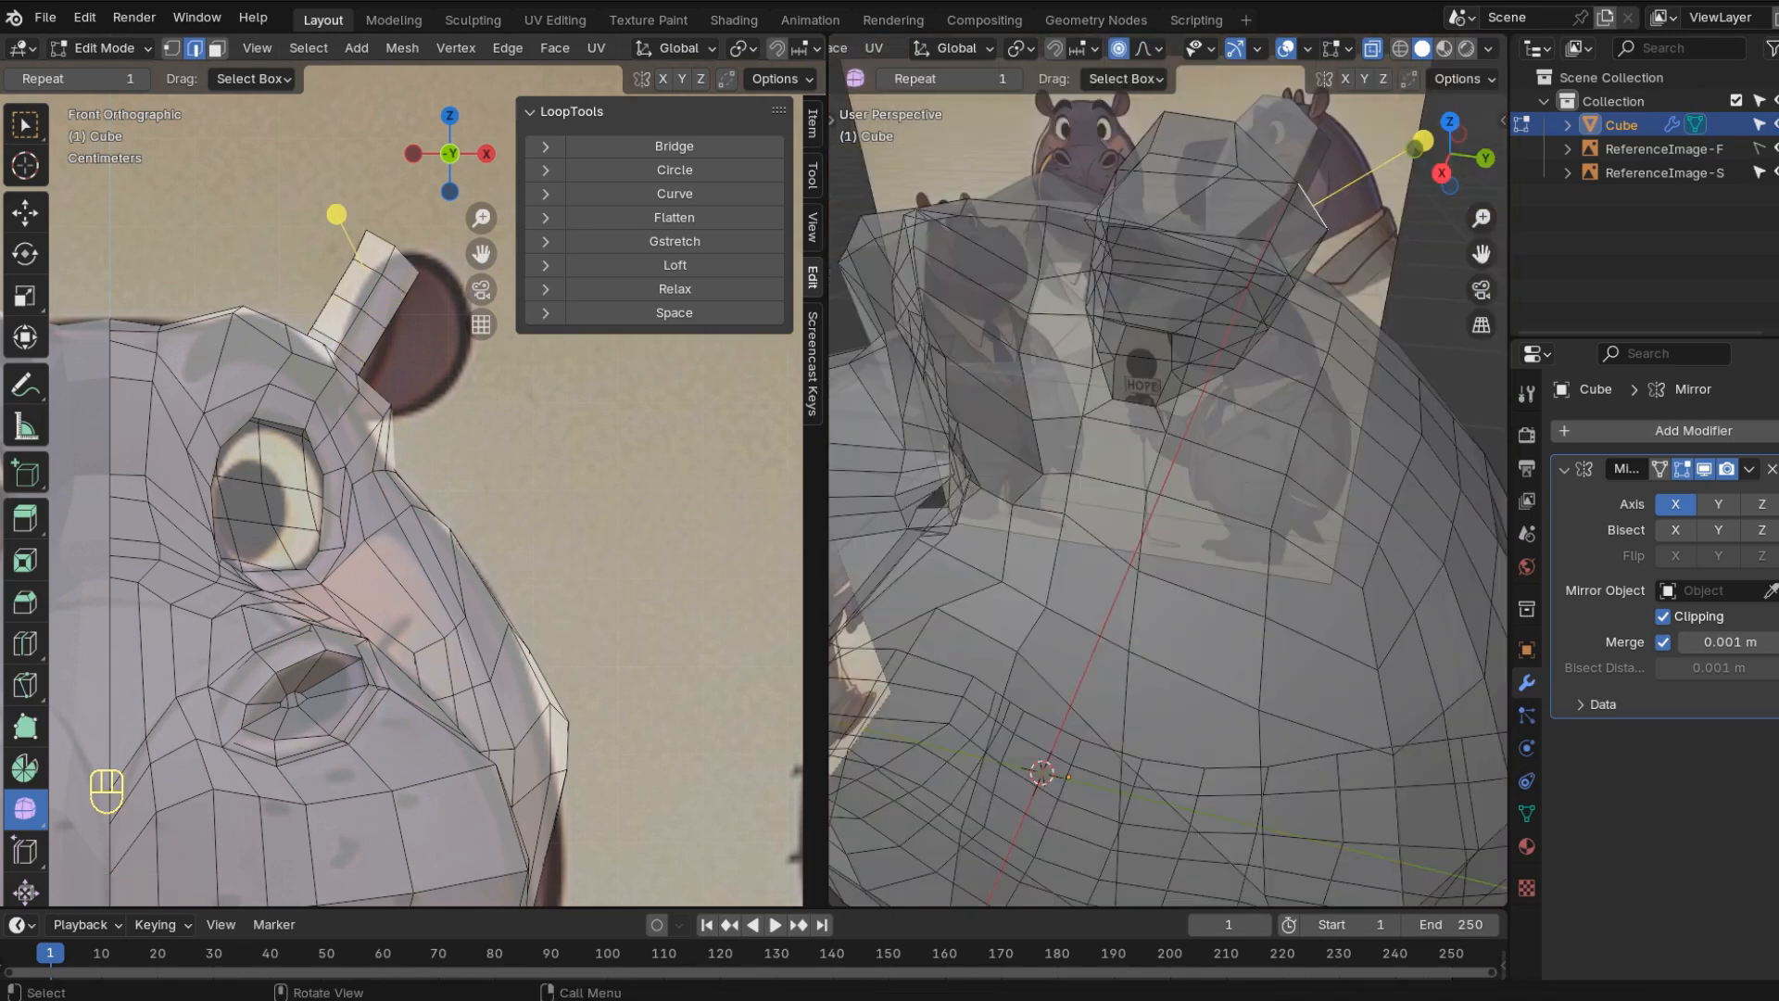
pyautogui.press('KP_3')
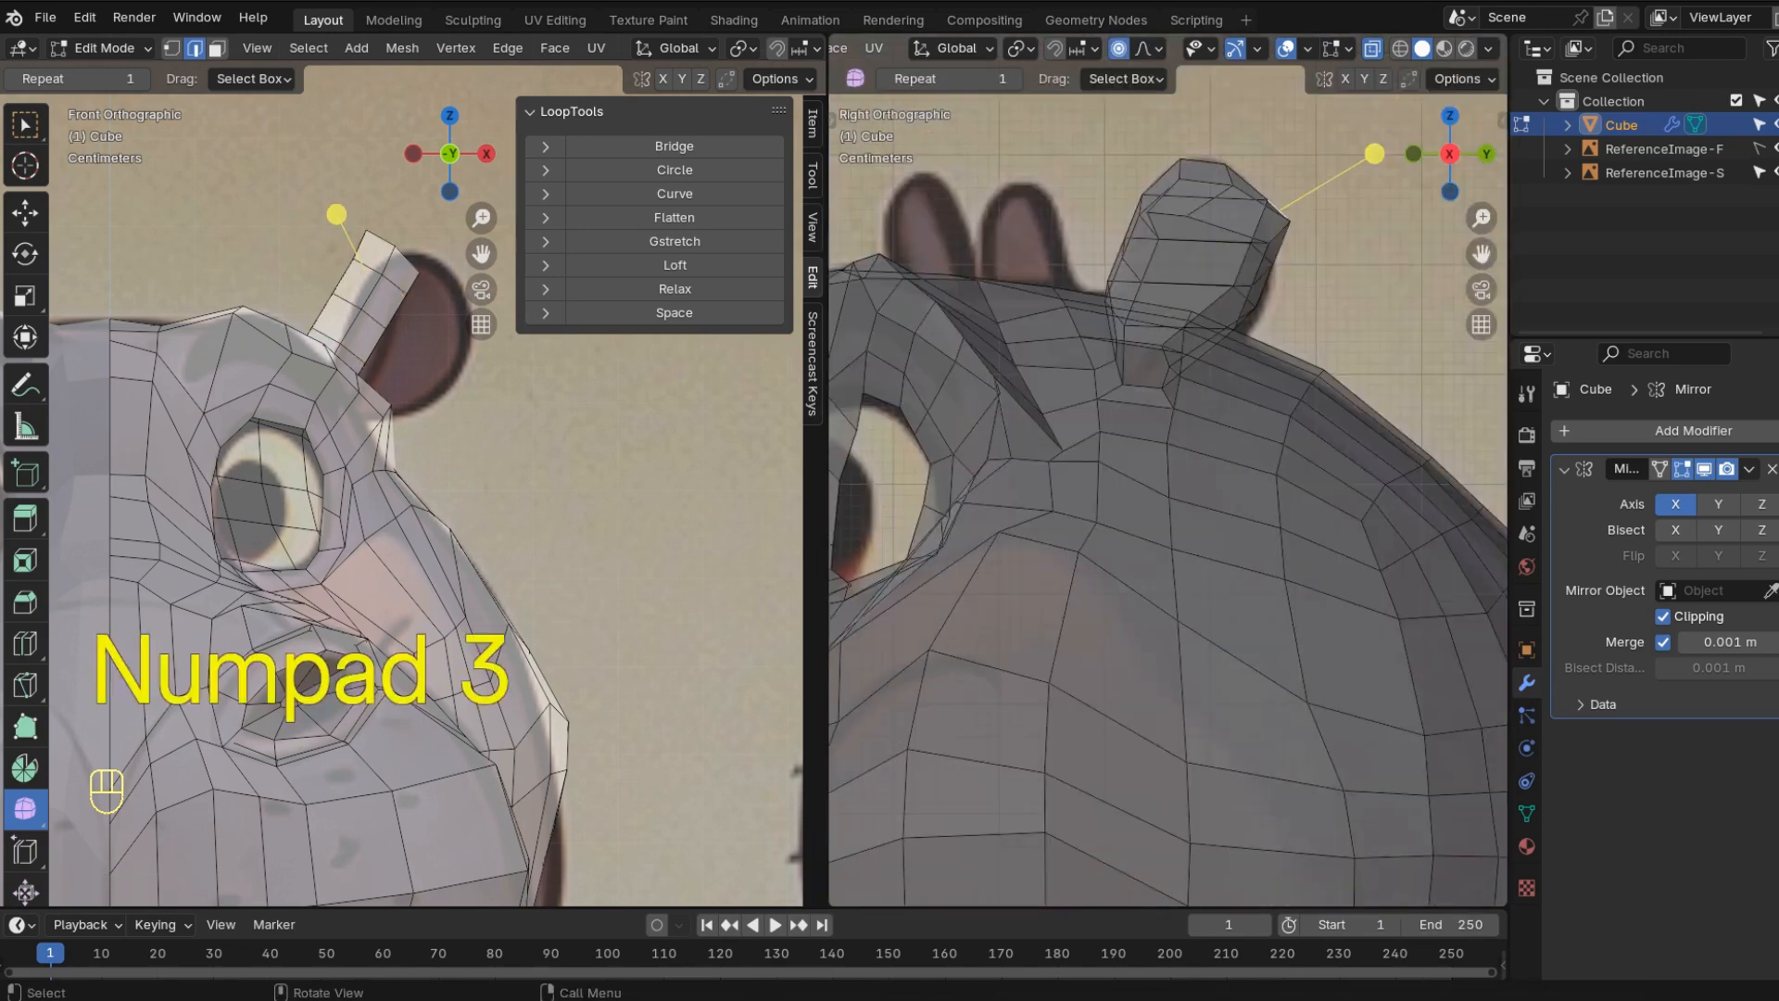
pyautogui.press('g')
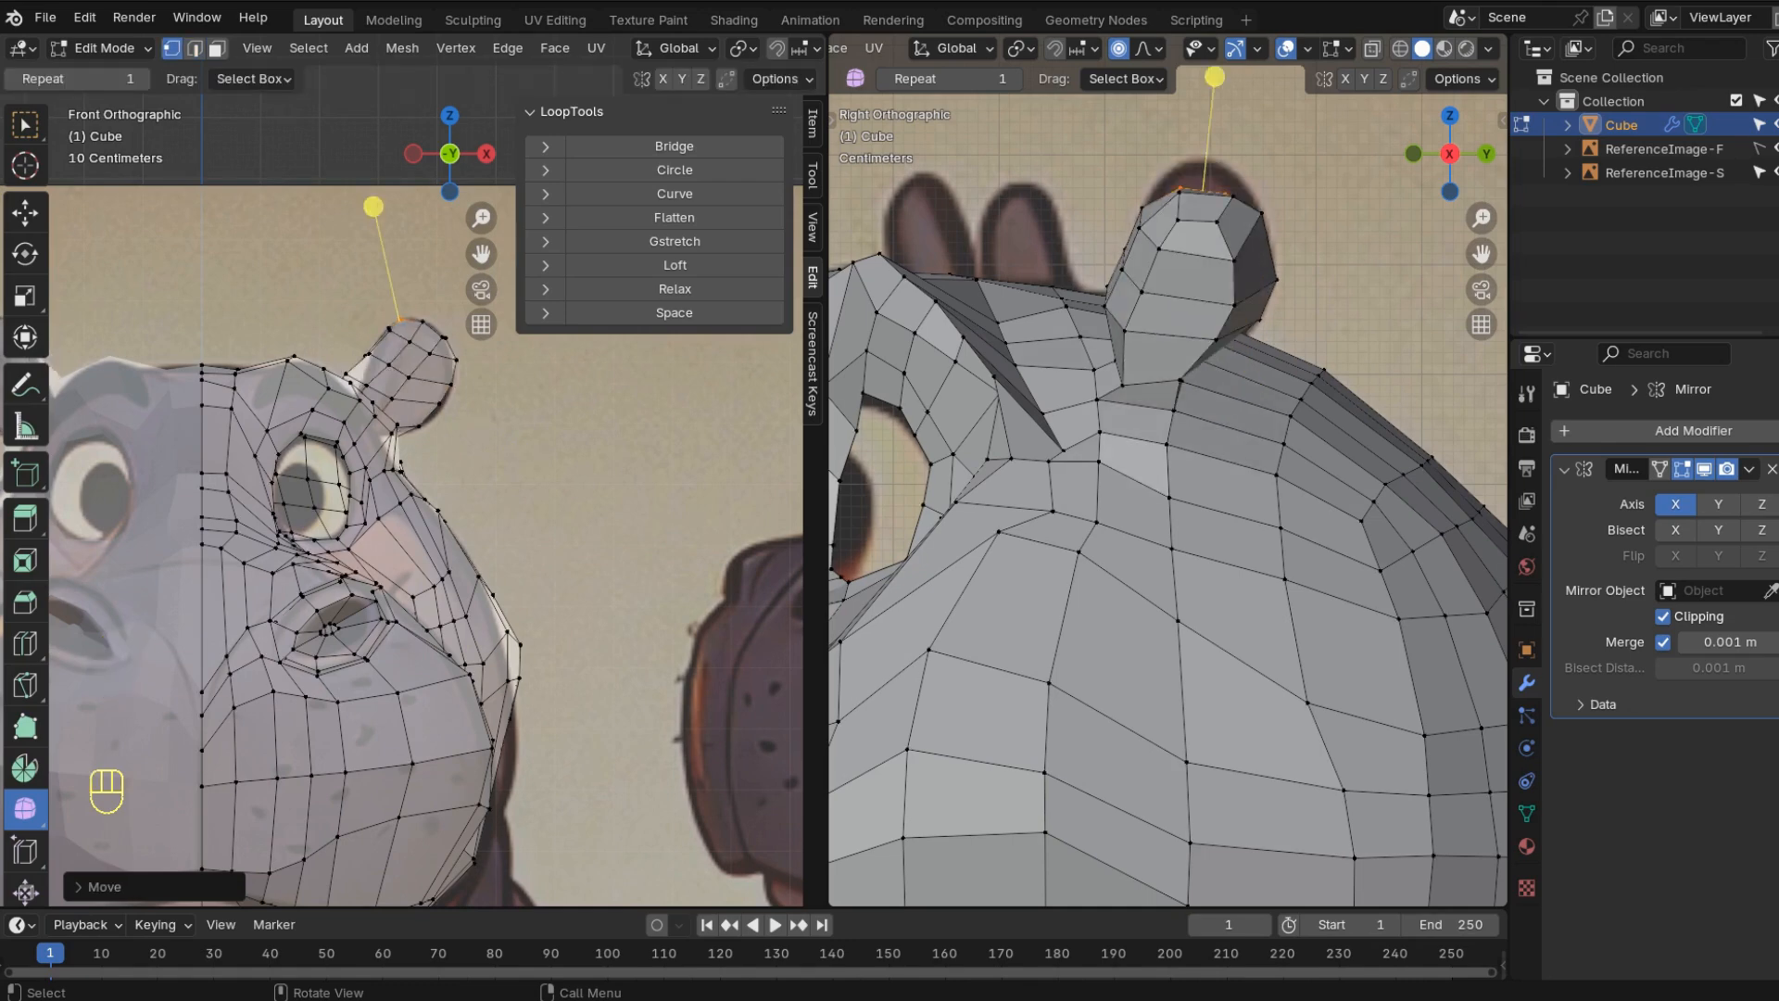
# - Relax the faces on the ear's outer side and inset them slightly
pyautogui.press('3')
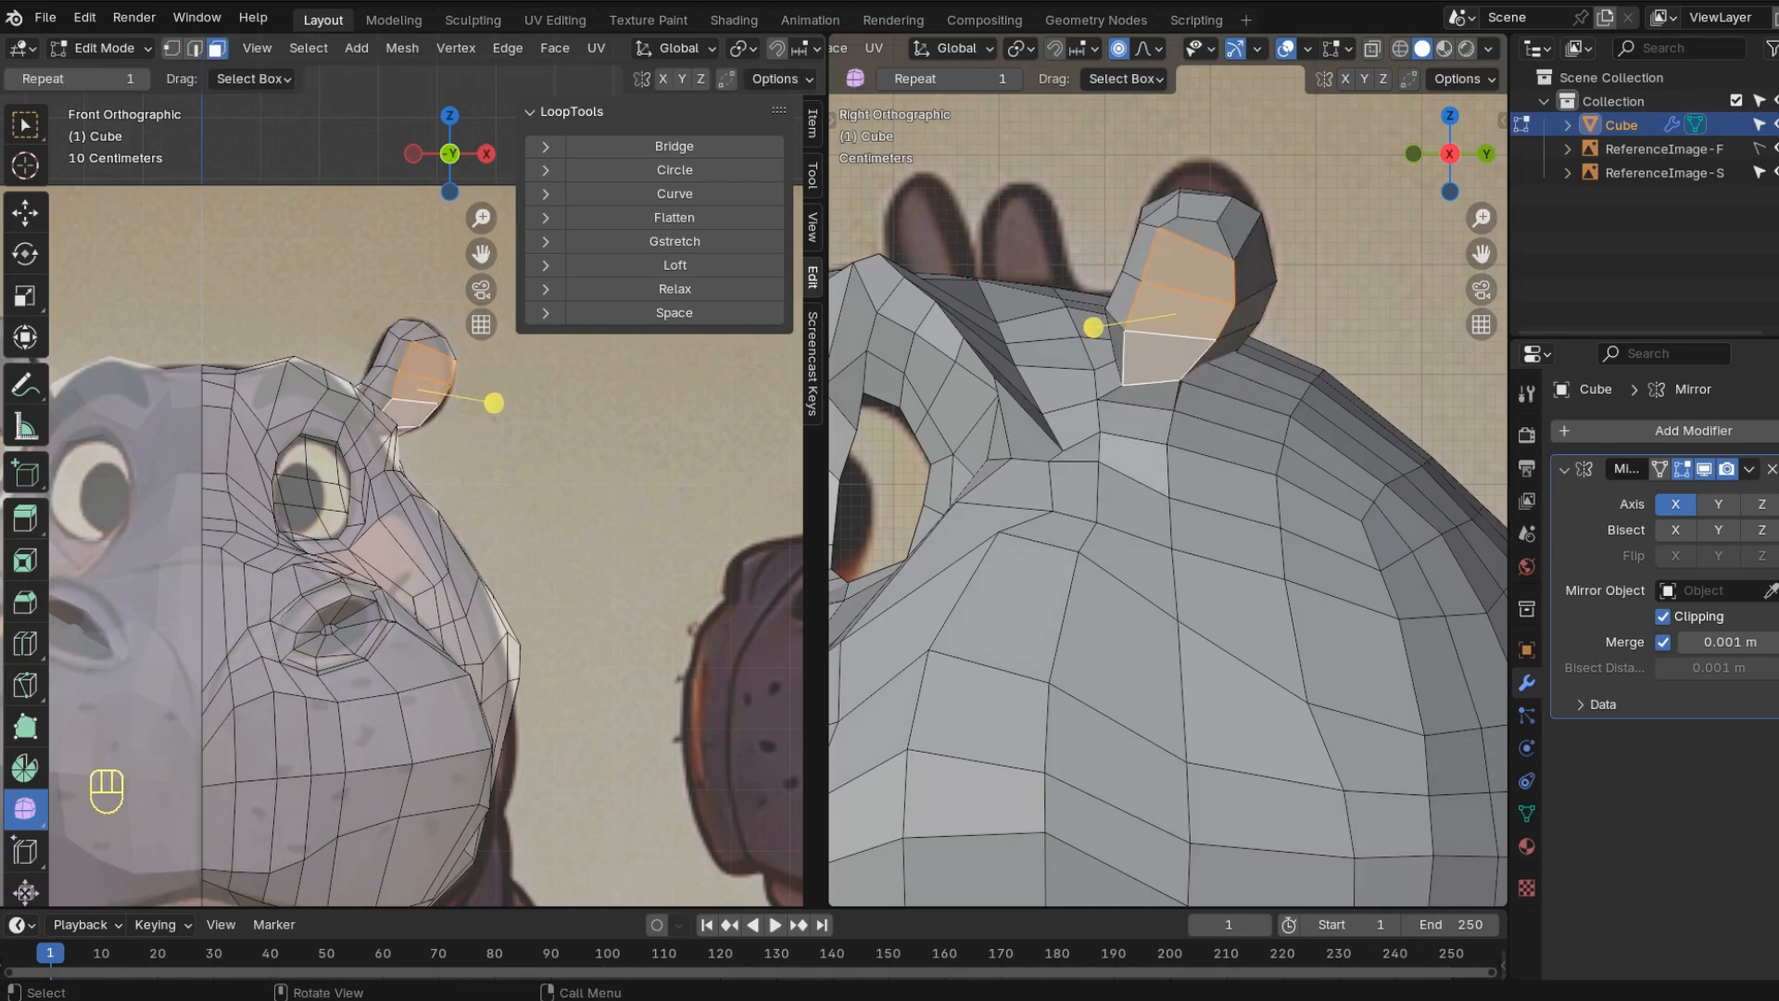
pyautogui.click(674, 288)
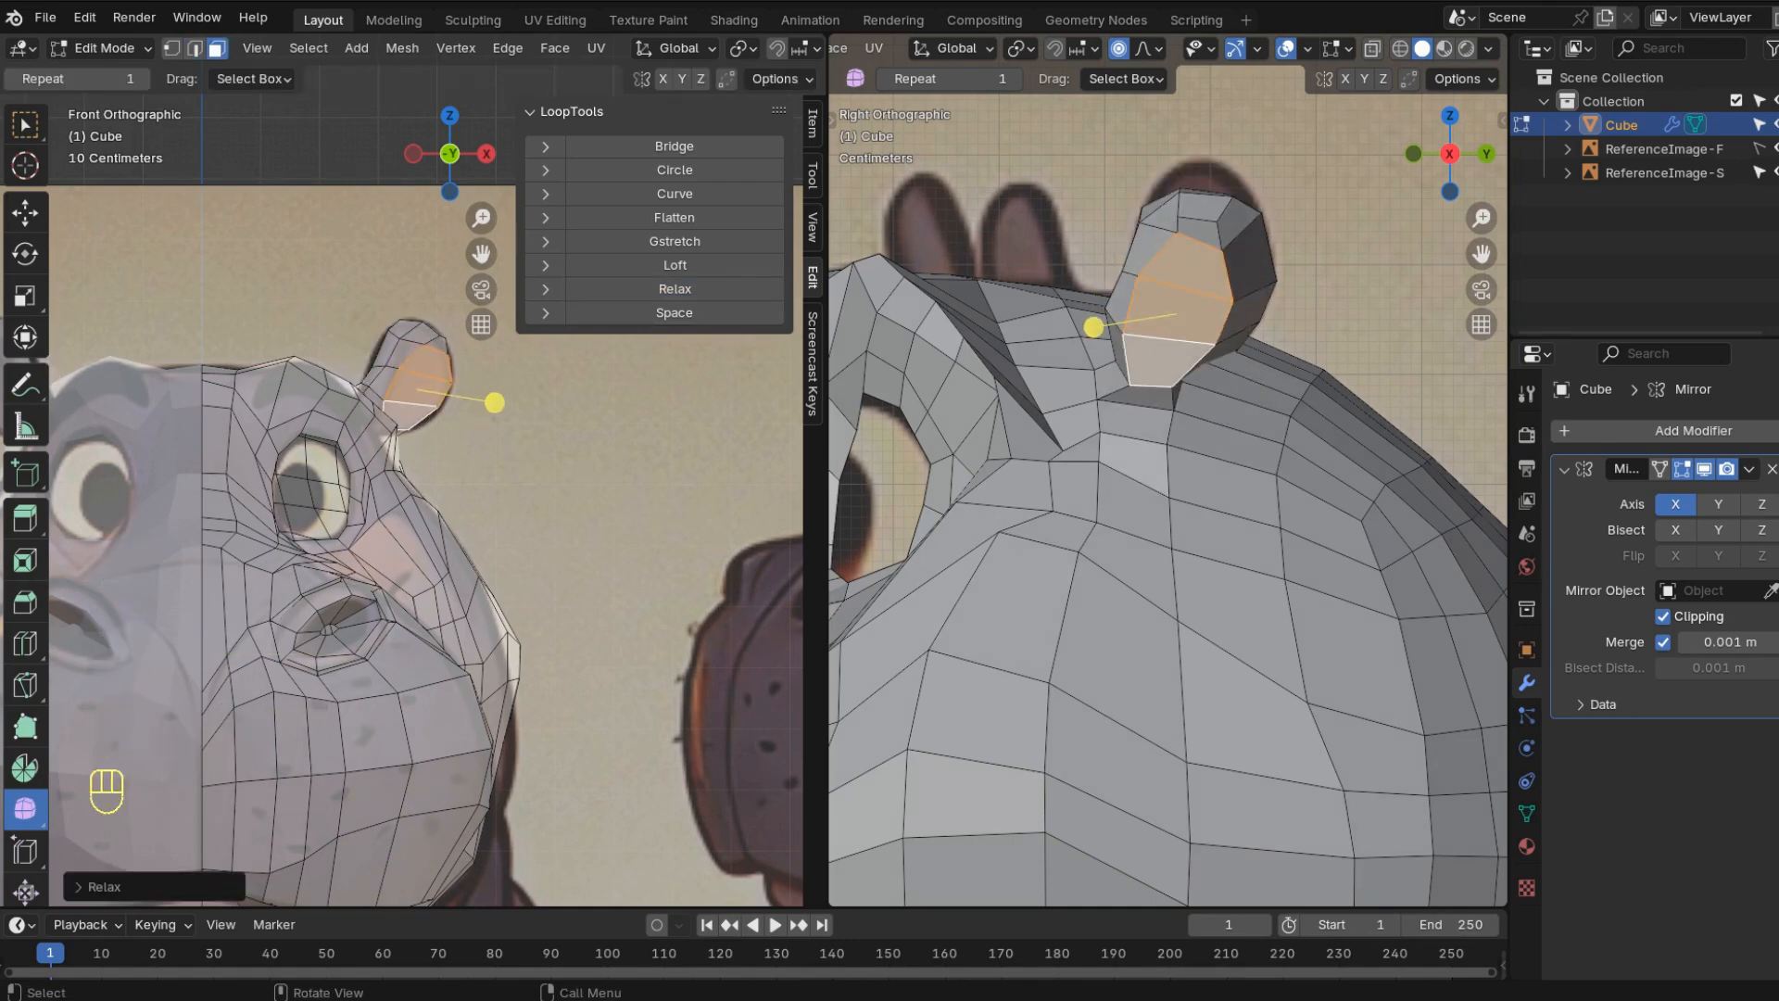
pyautogui.press('i')
pyautogui.click(495, 400)
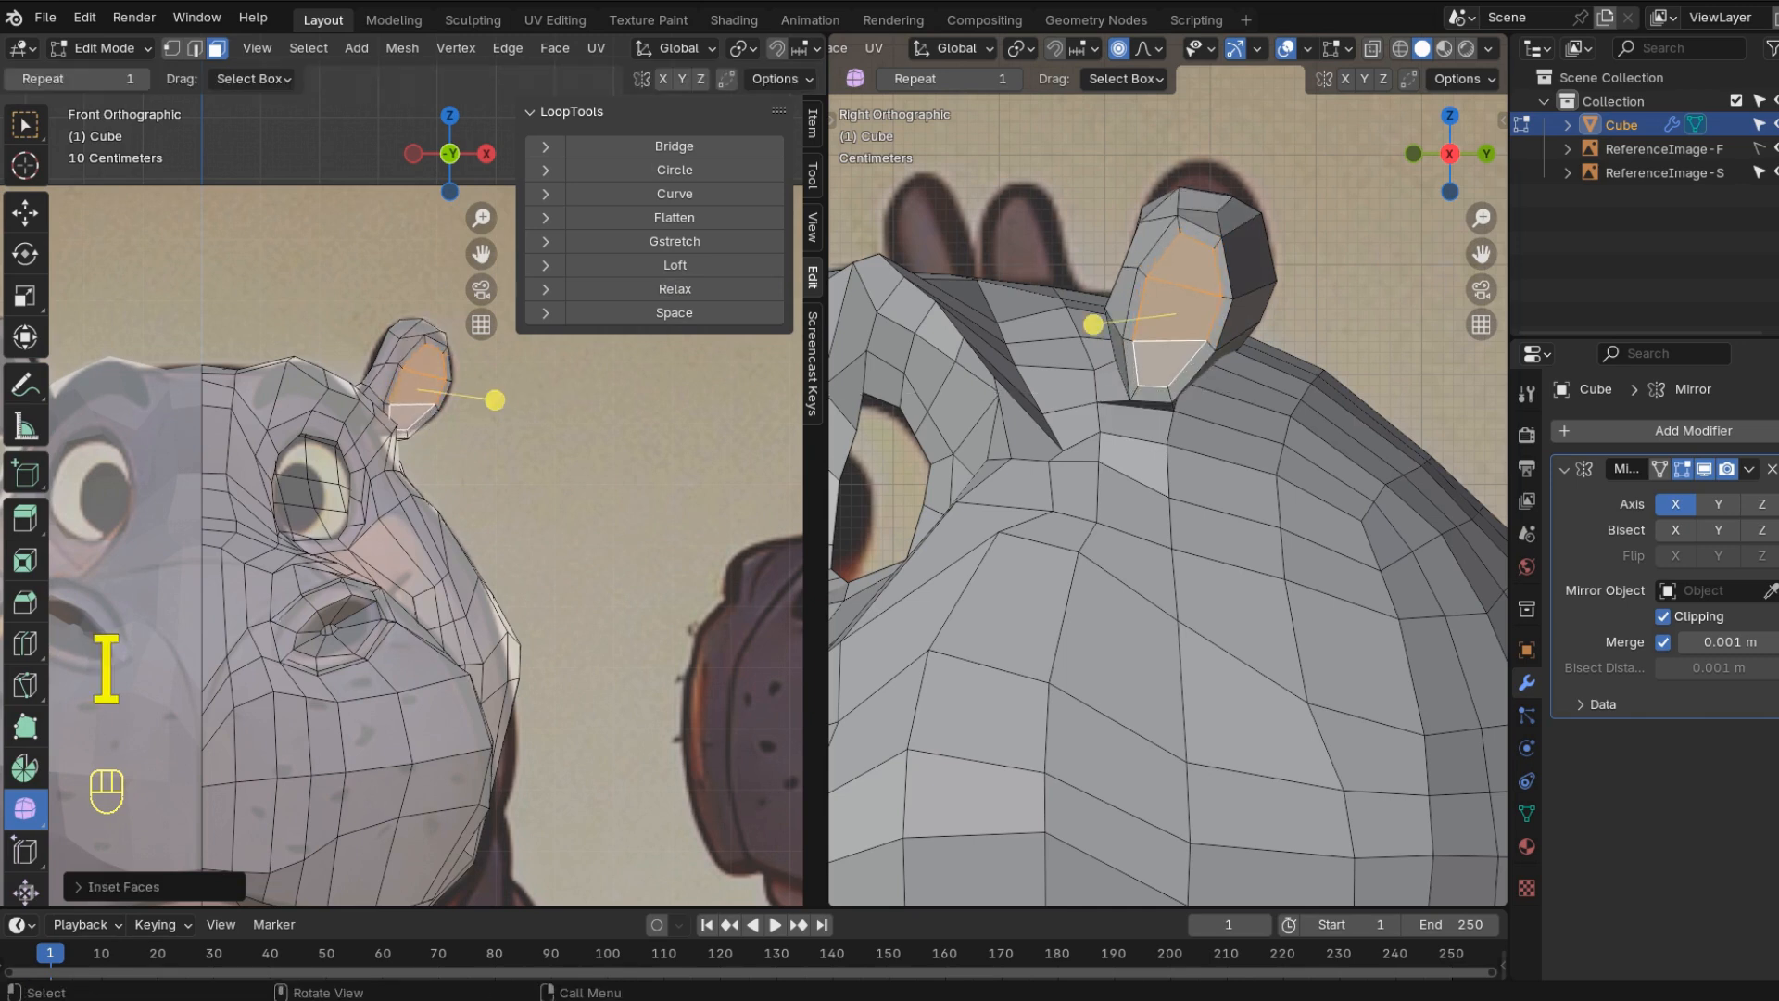
# - Move the inset ear faces inward along X to hollow the ear
pyautogui.press('g')
pyautogui.press('x')
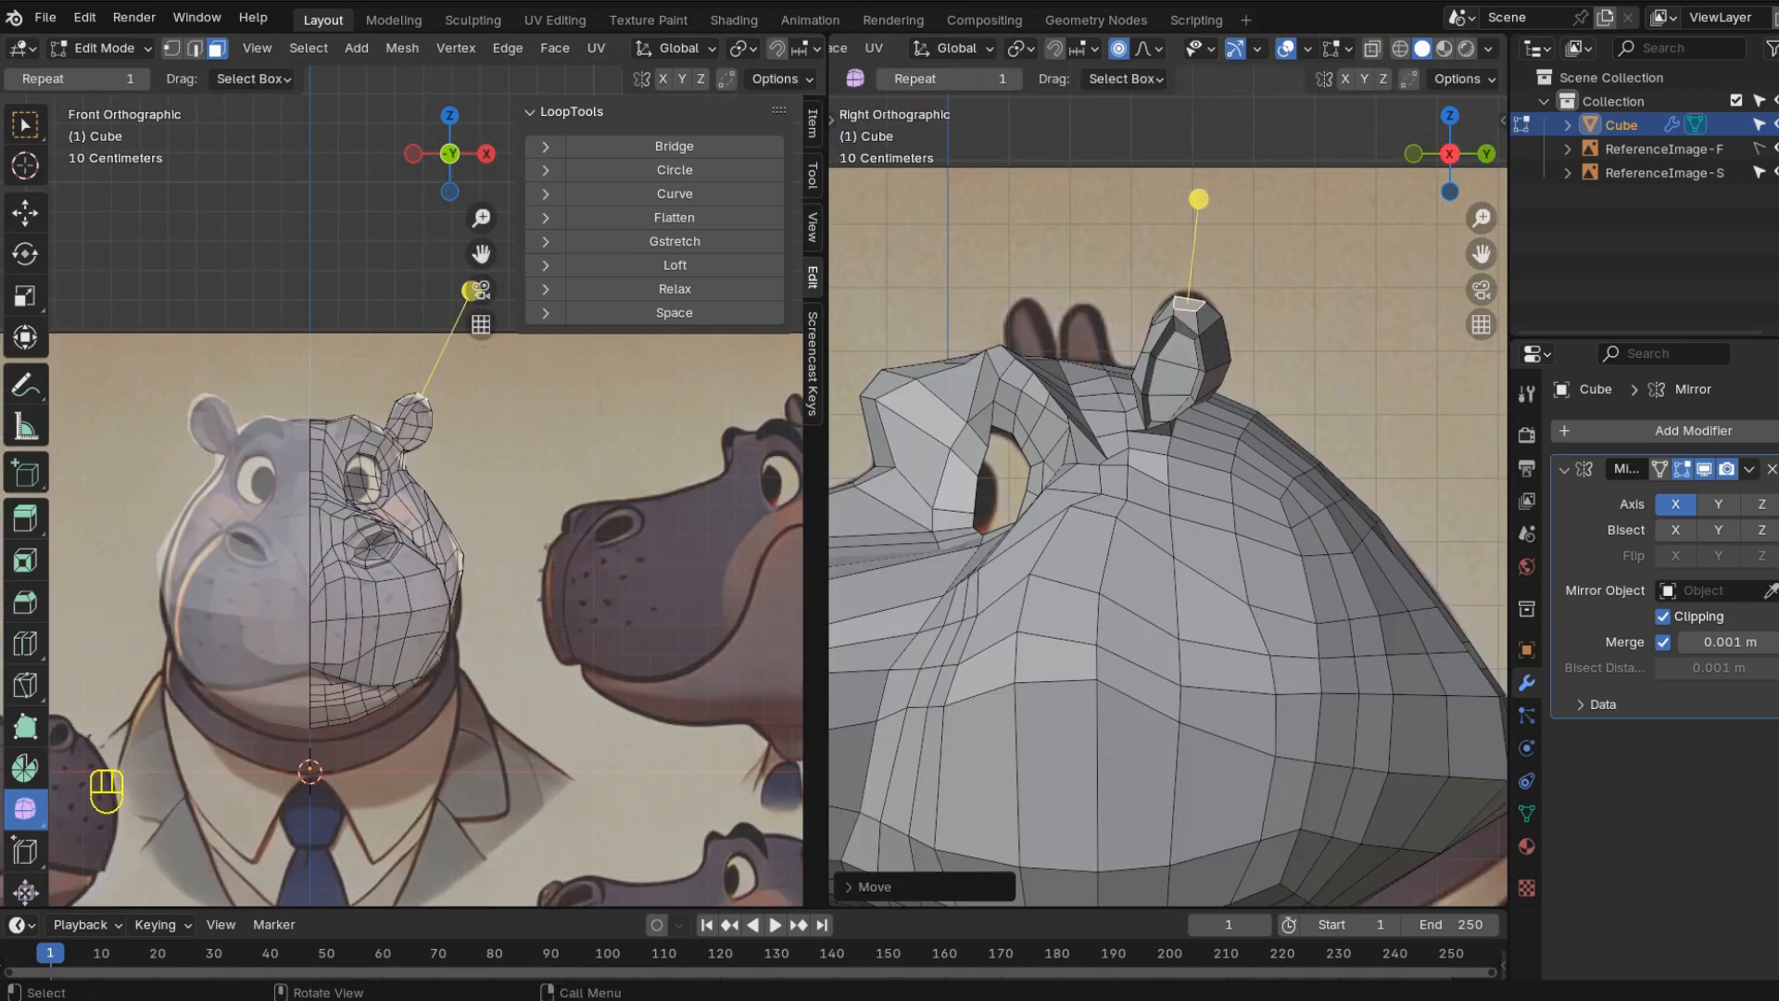
pyautogui.scroll(-1, 1168, 471)
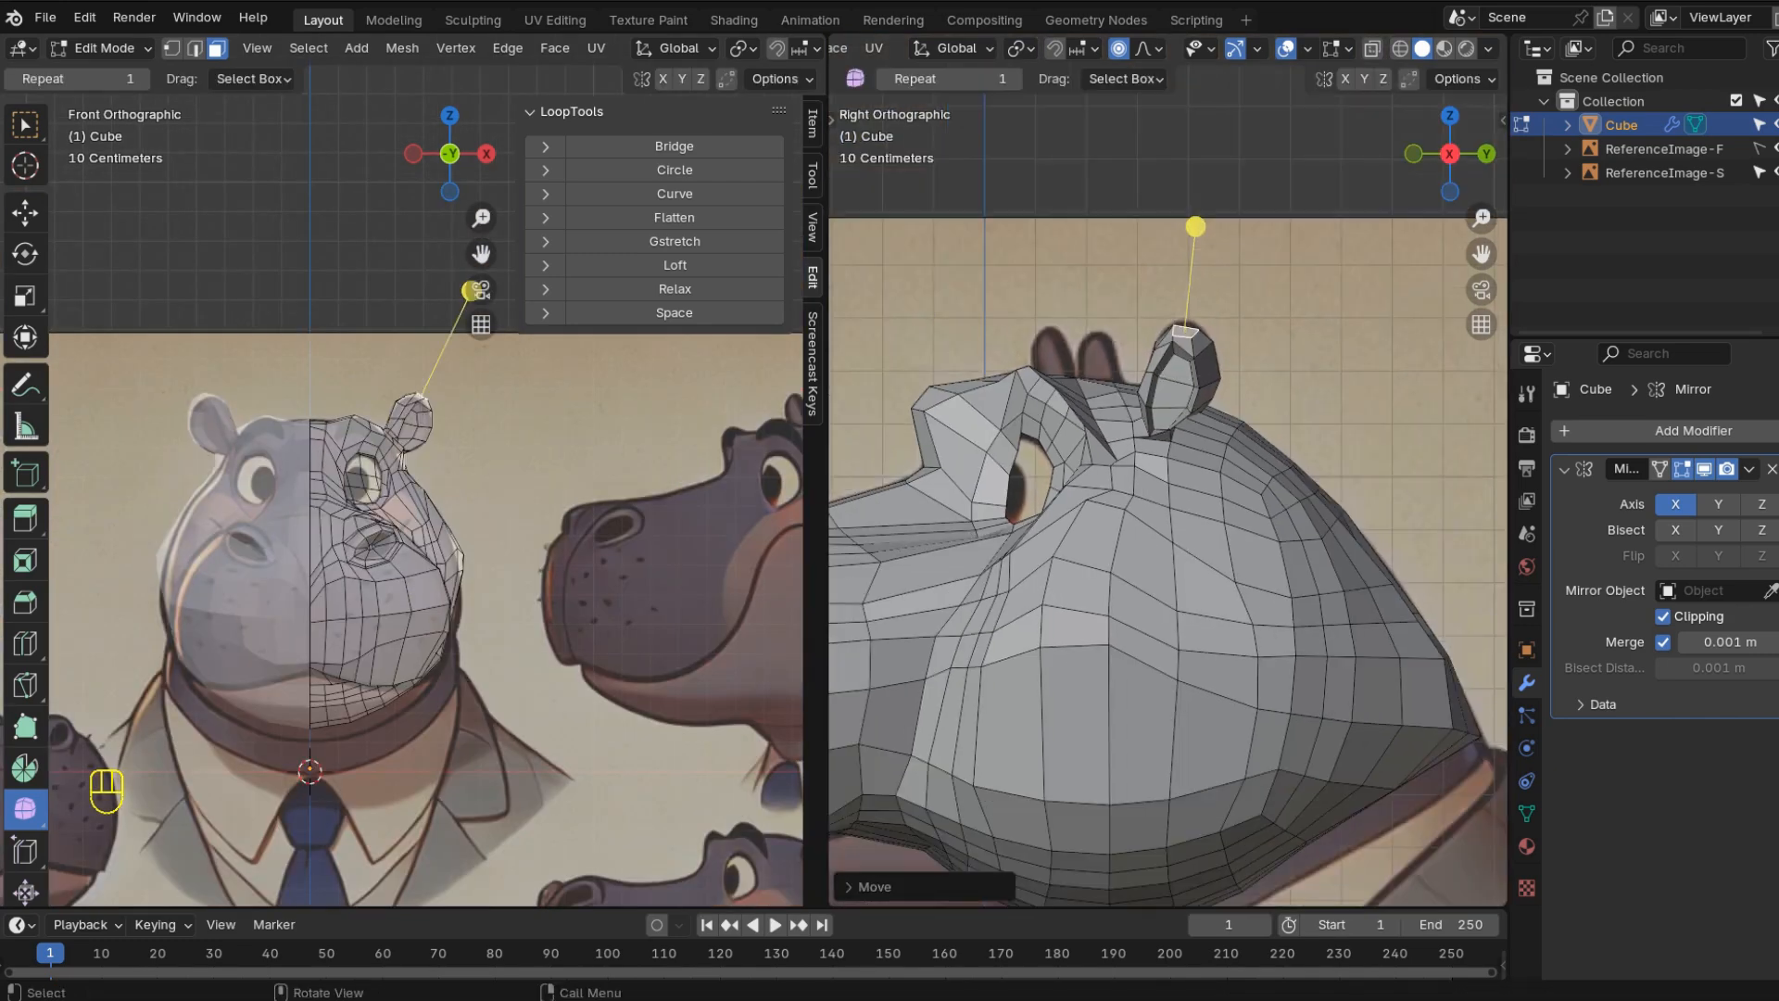
pyautogui.scroll(-2, 1169, 463)
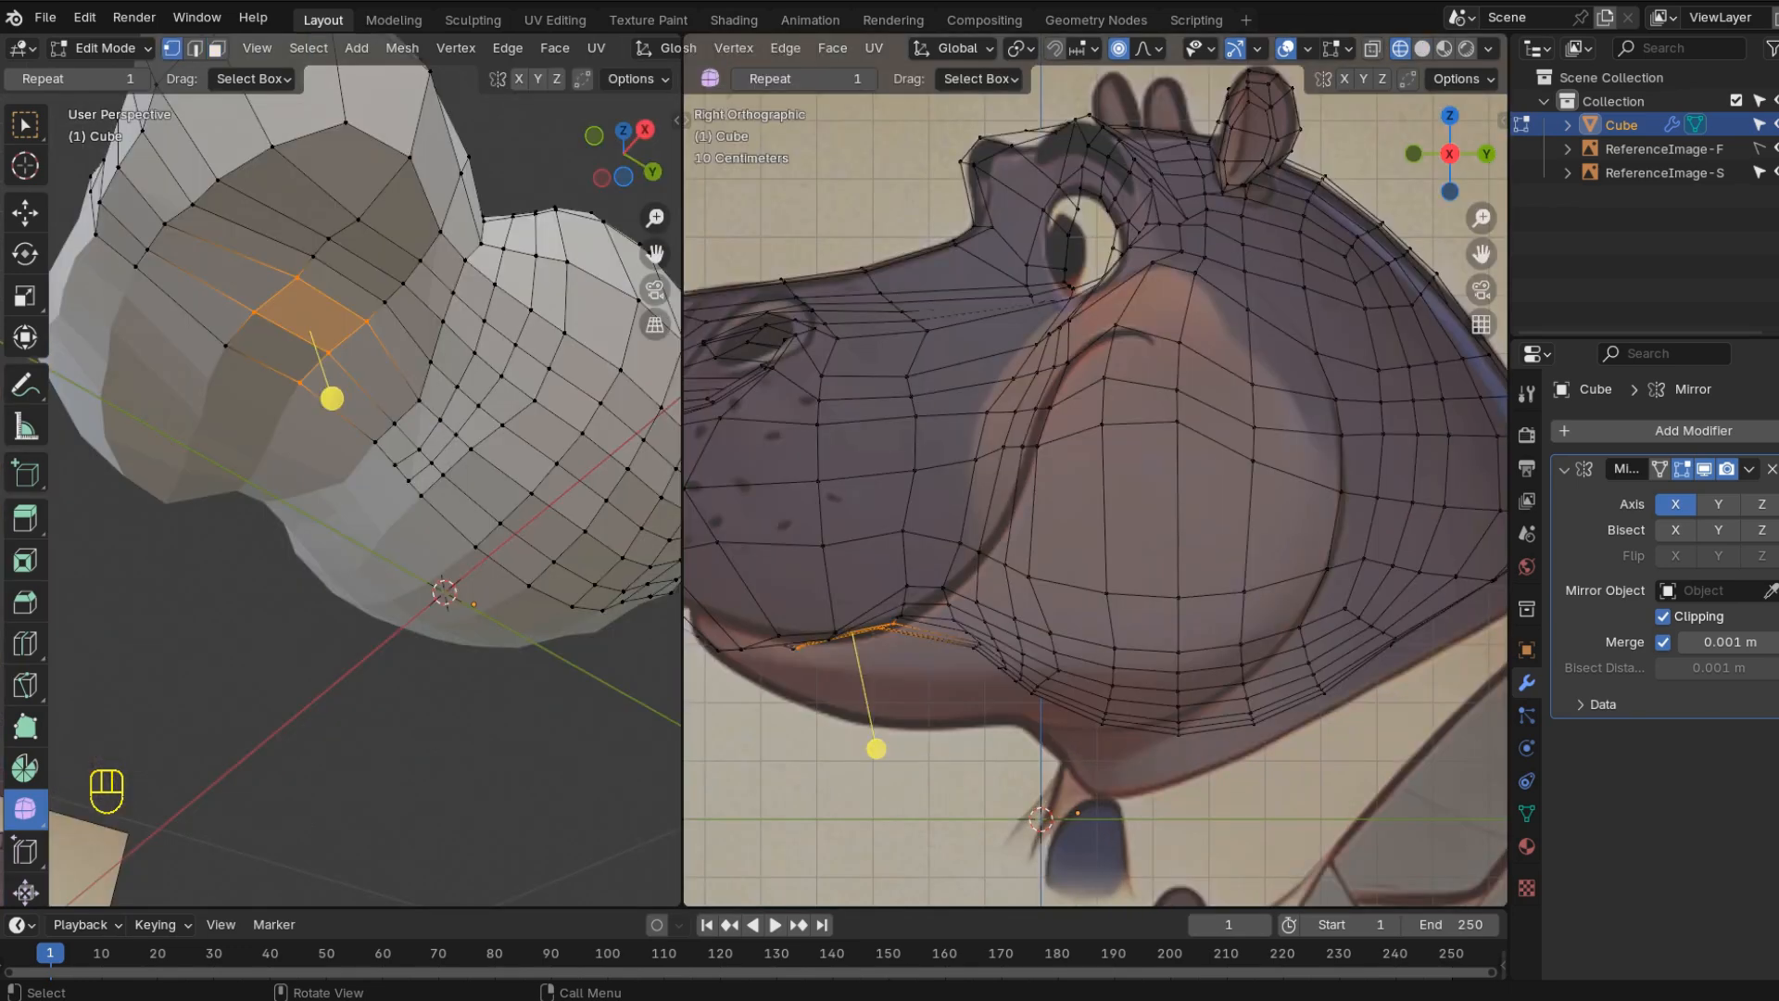
# - Move the vertices under the muzzle to the reference mouth line in the side view, adjusting those near the throat along Z
pyautogui.press('g')
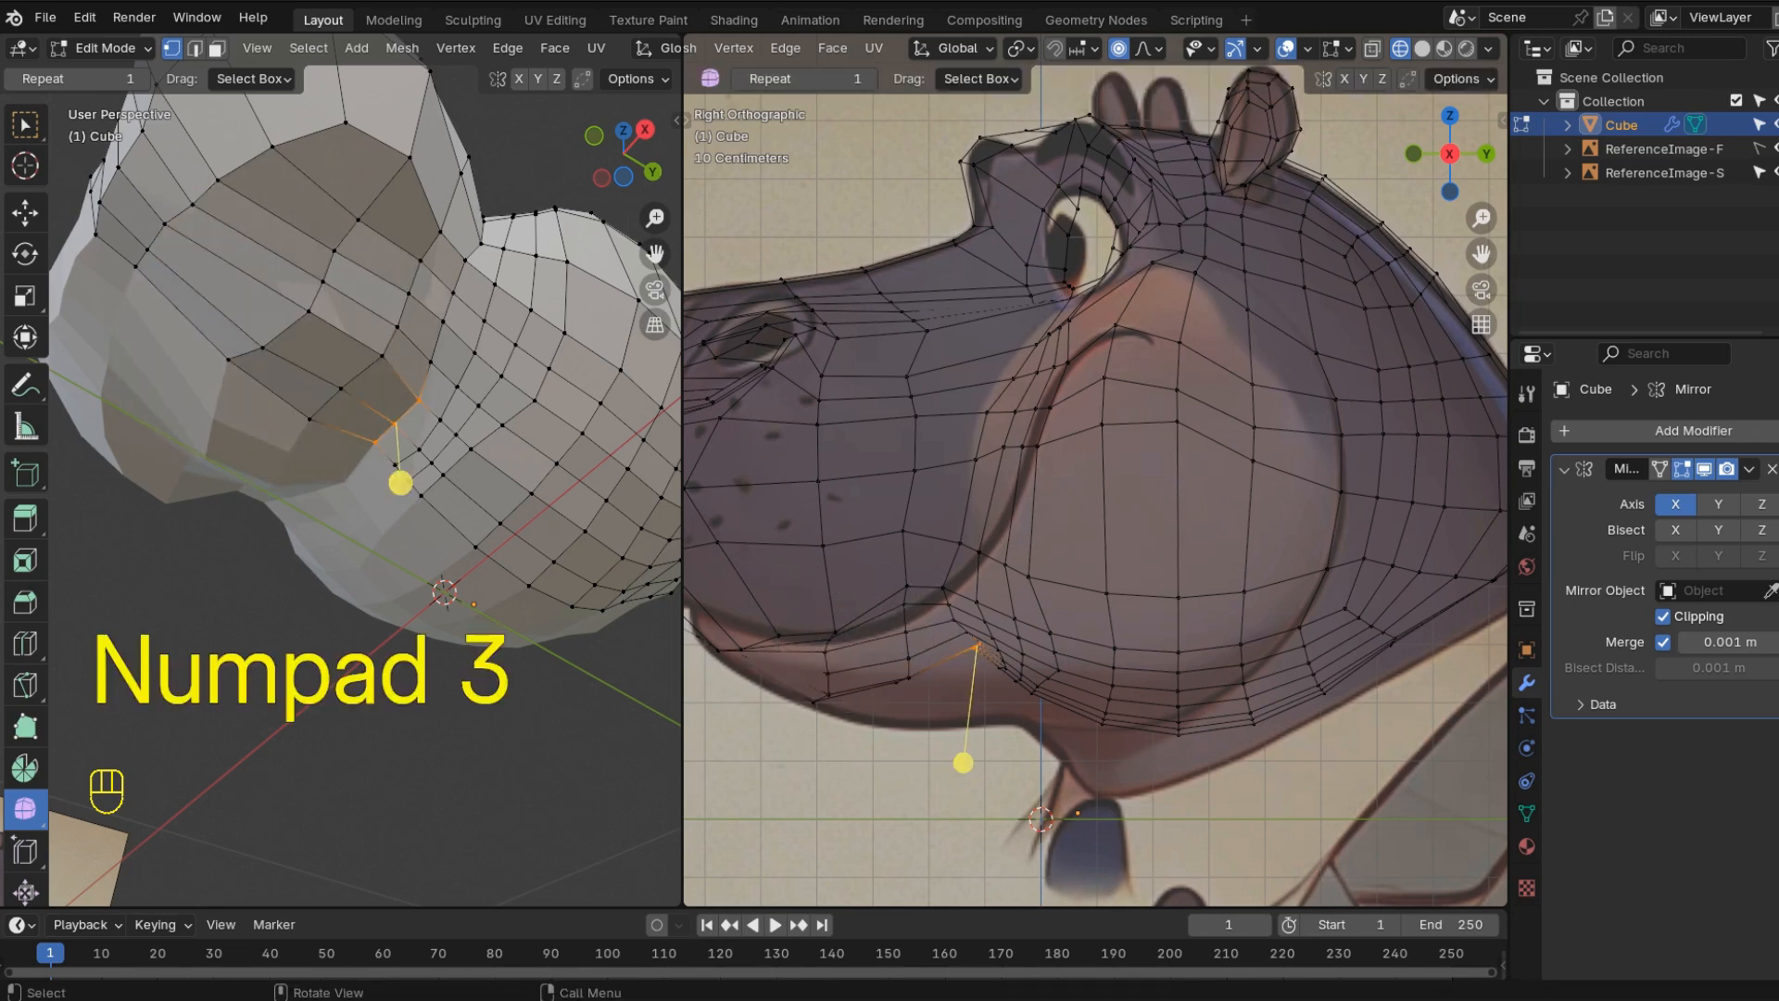
pyautogui.press('g')
pyautogui.press('z')
pyautogui.scroll(-9, 978, 639)
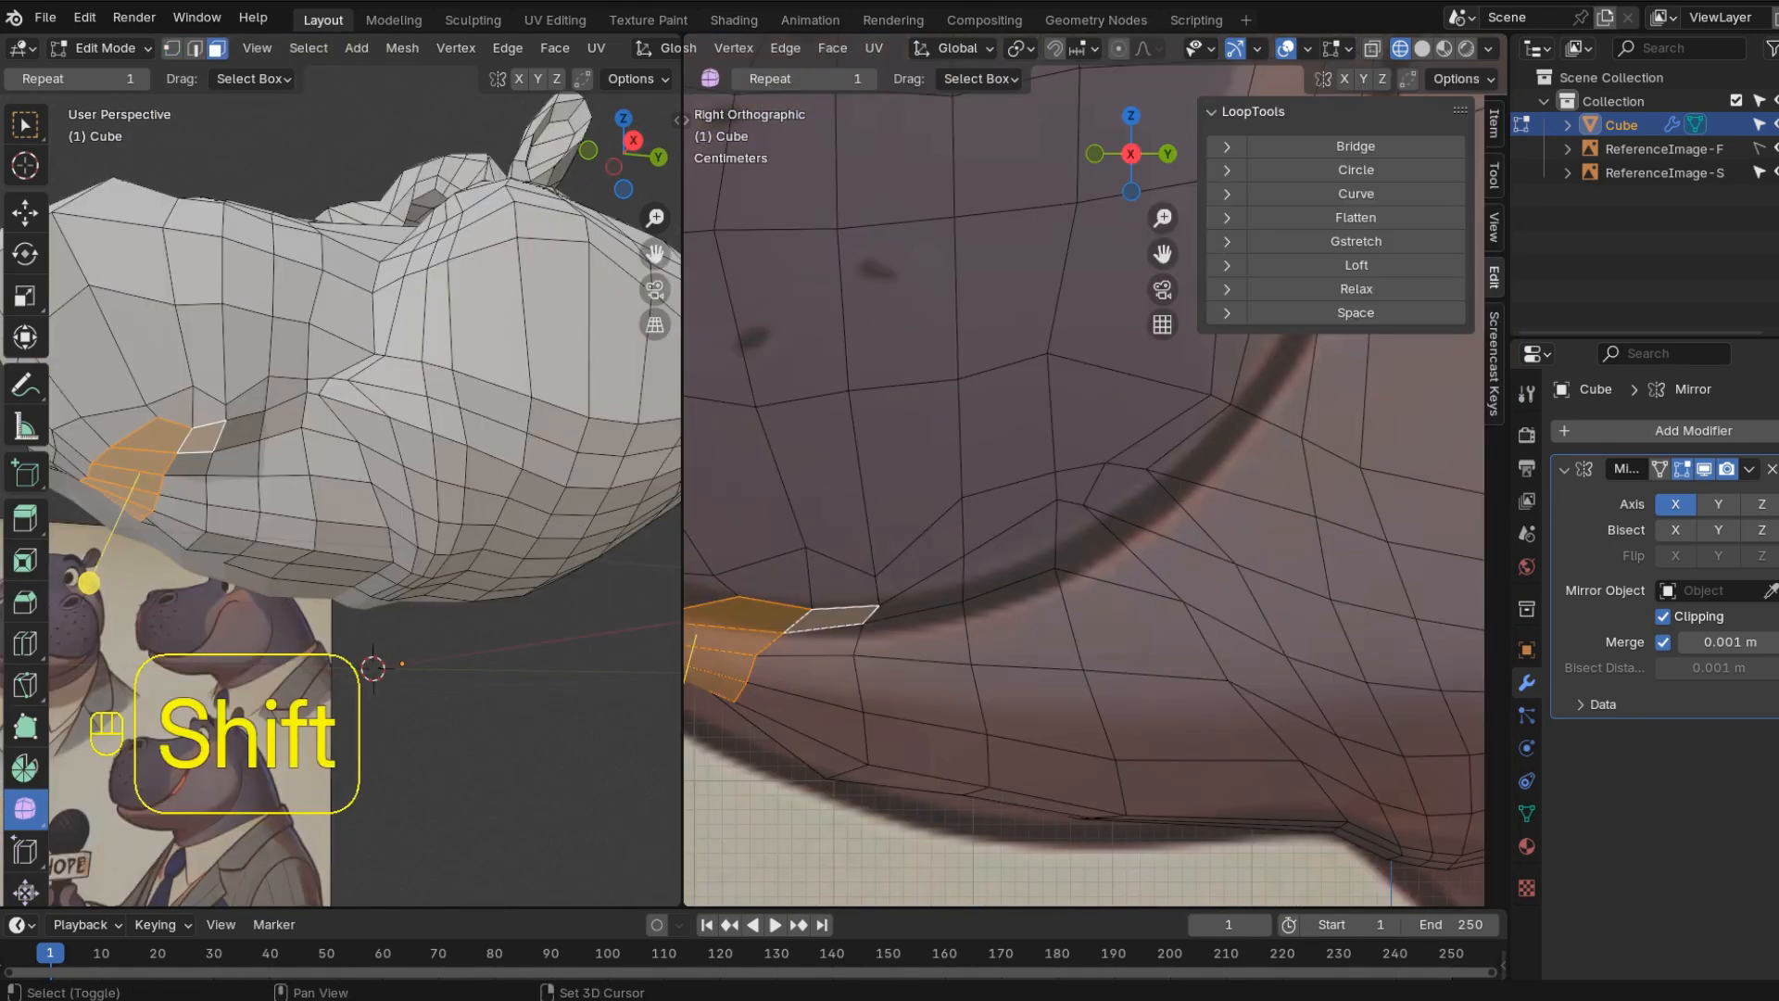
# - Delete the strip of faces that follows the reference mouth line from the muzzle front up the cheek fold
pyautogui.keyDown('shift'); pyautogui.click(922, 590); pyautogui.keyUp('shift')
pyautogui.keyDown('shift'); pyautogui.click(1010, 556); pyautogui.keyUp('shift')
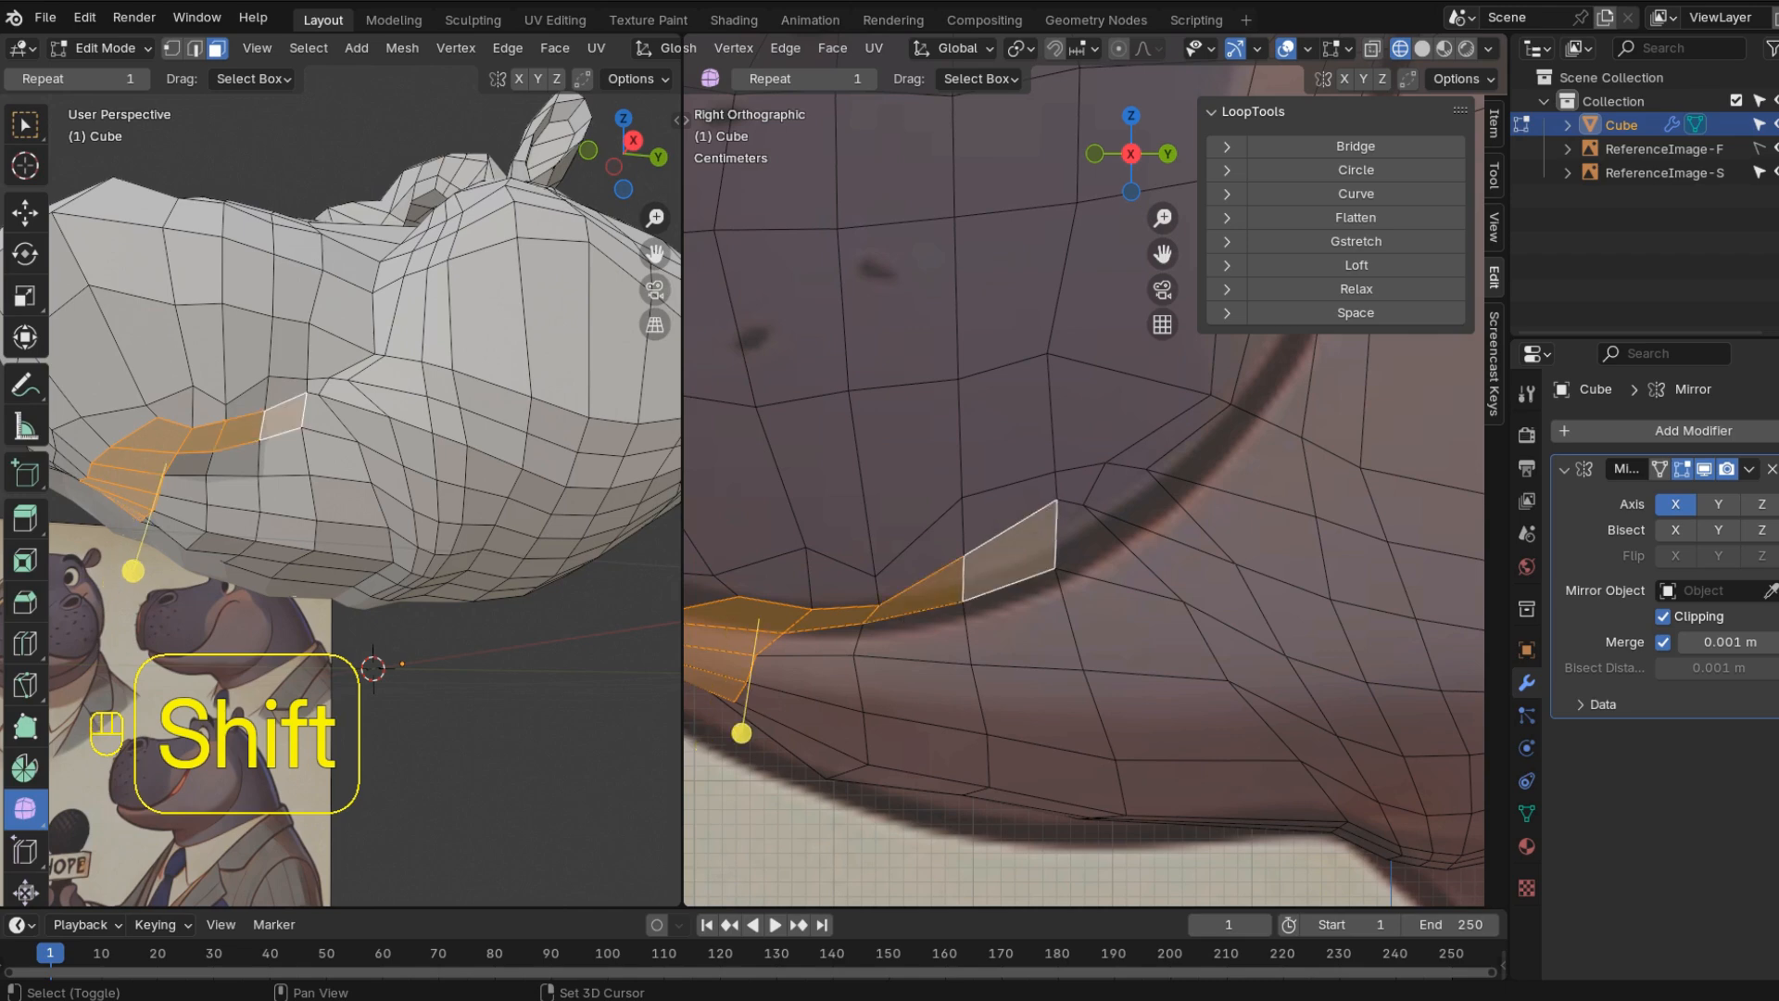
pyautogui.keyDown('shift'); pyautogui.click(1098, 557); pyautogui.keyUp('shift')
pyautogui.keyDown('shift'); pyautogui.click(1159, 512); pyautogui.keyUp('shift')
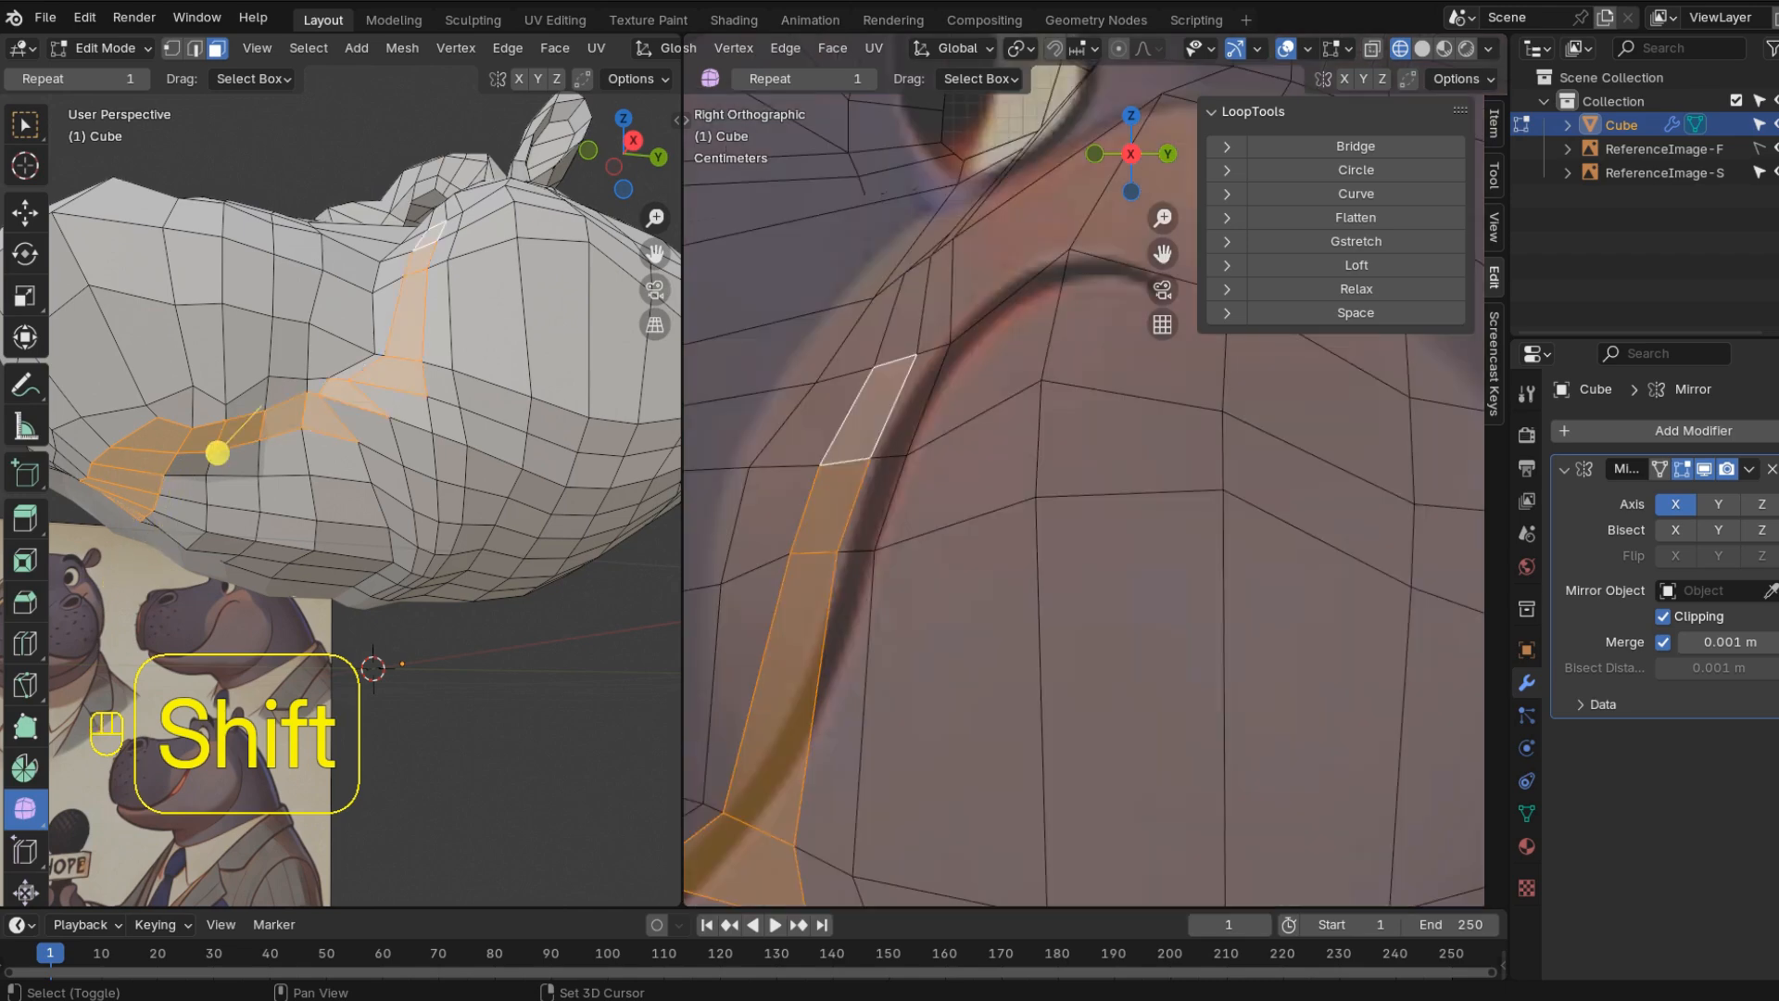
pyautogui.keyDown('shift'); pyautogui.click(936, 297); pyautogui.keyUp('shift')
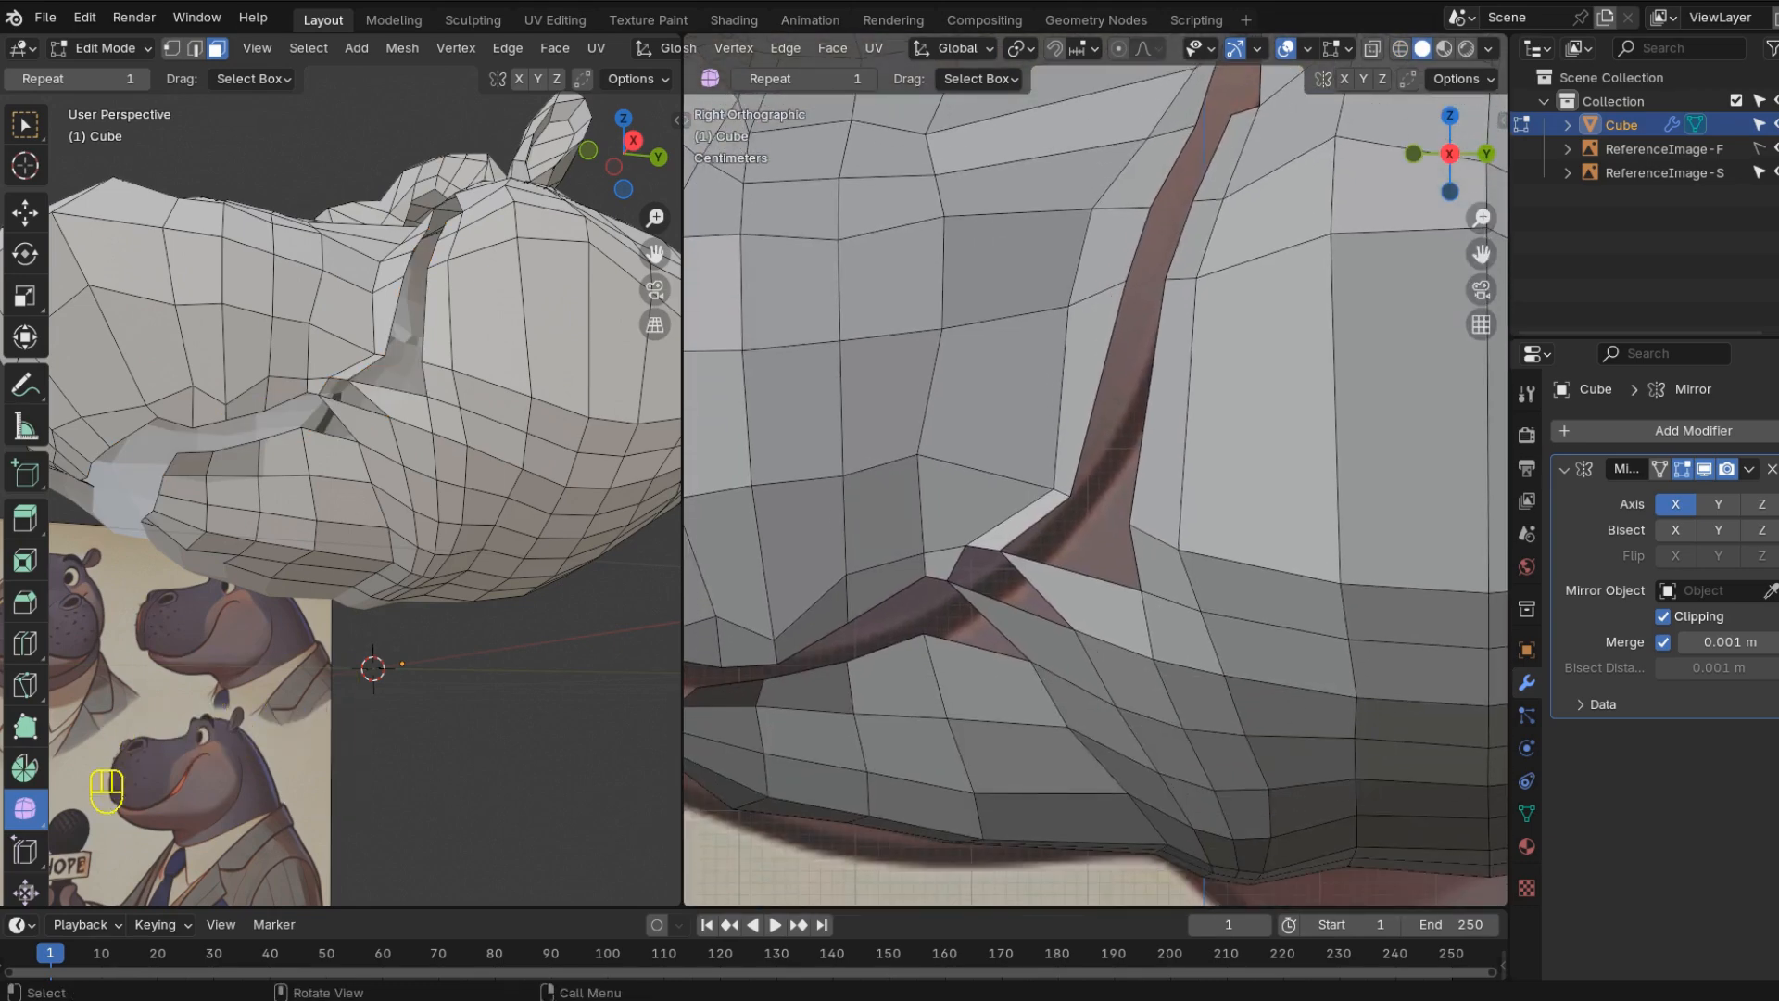
# - Rip the cheek-side vertex where the lower lip meets the cheek fold and pull it back off the mouth line
pyautogui.press('1')
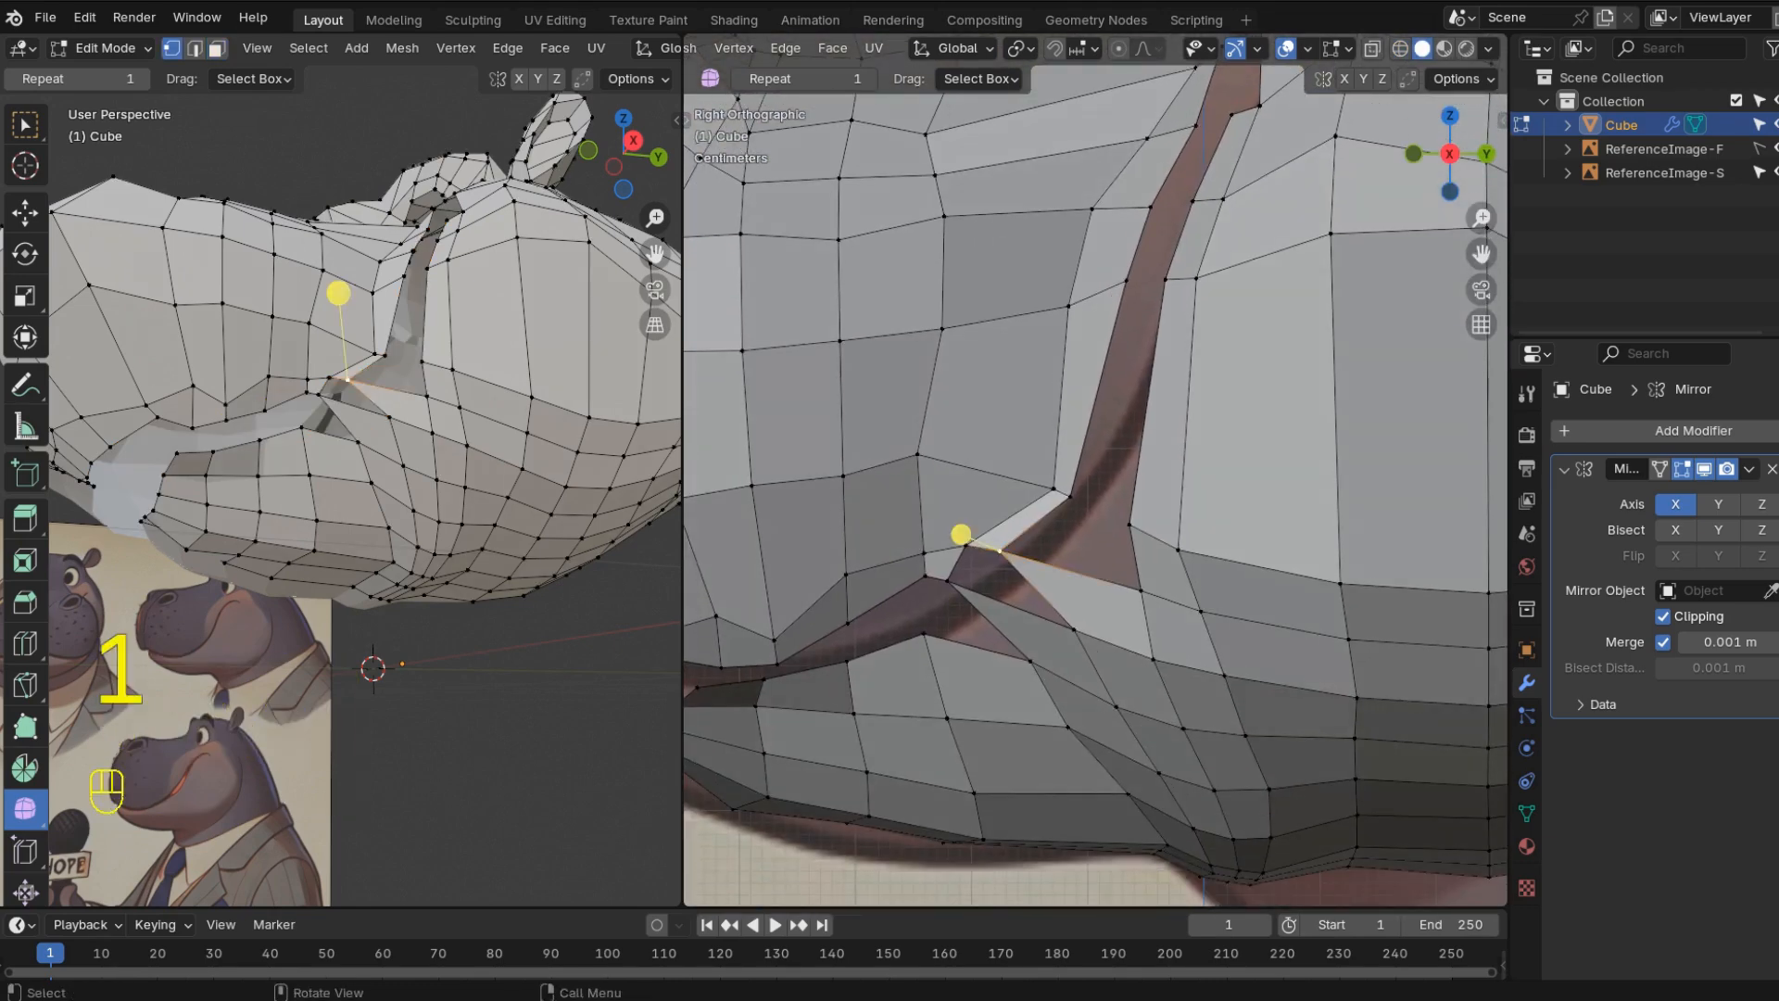
pyautogui.press('v')
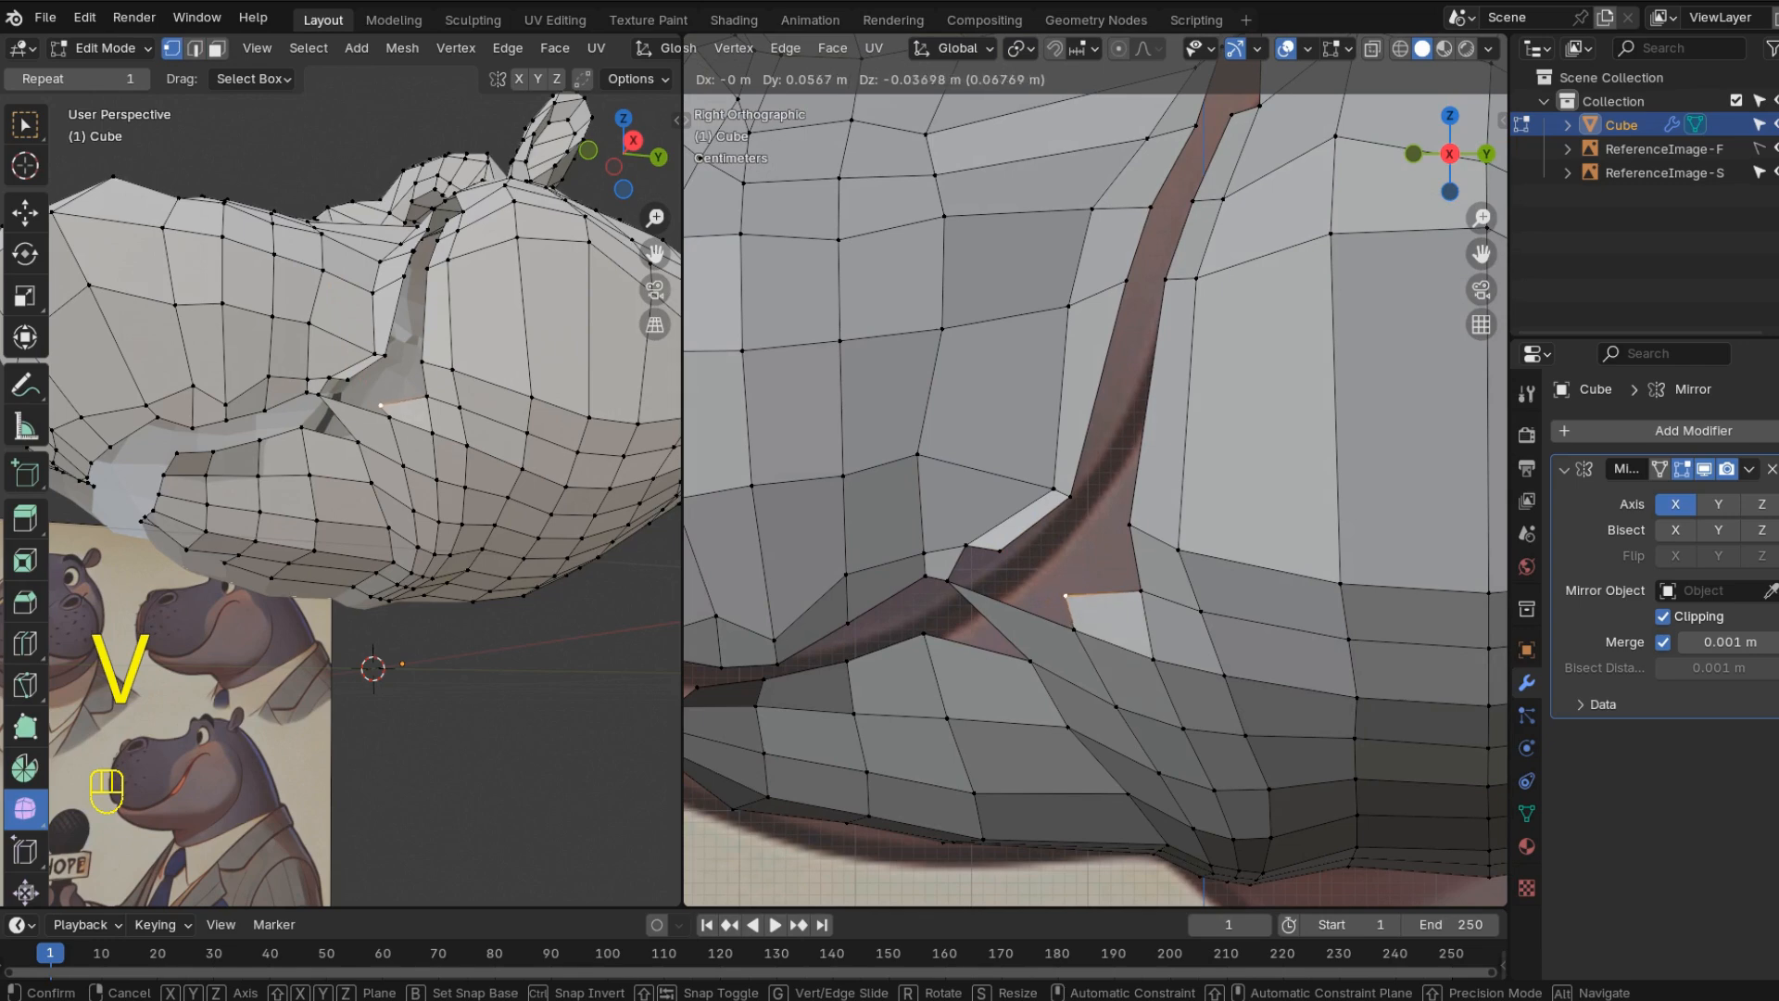
pyautogui.press('g')
# - Move the vertices at the upper end of the cheek fold to the tip of the reference mouth line
pyautogui.press('g')
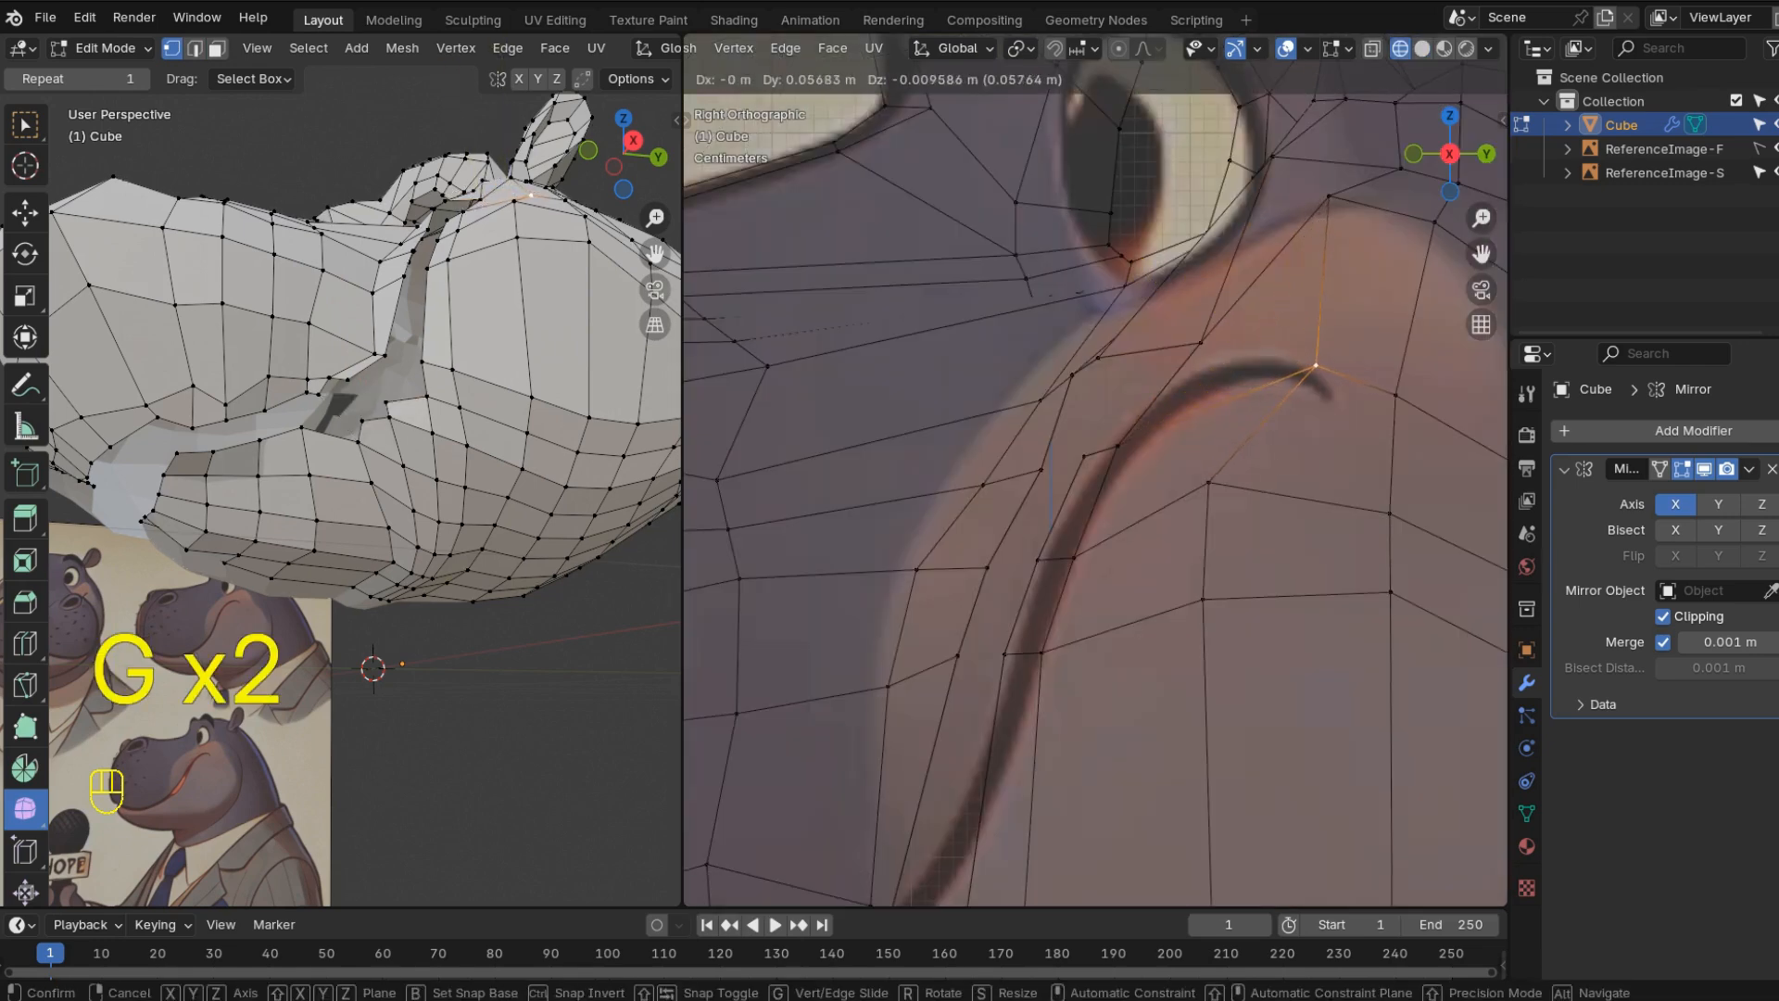
pyautogui.click(1303, 298)
pyautogui.press('g')
pyautogui.click(1252, 404)
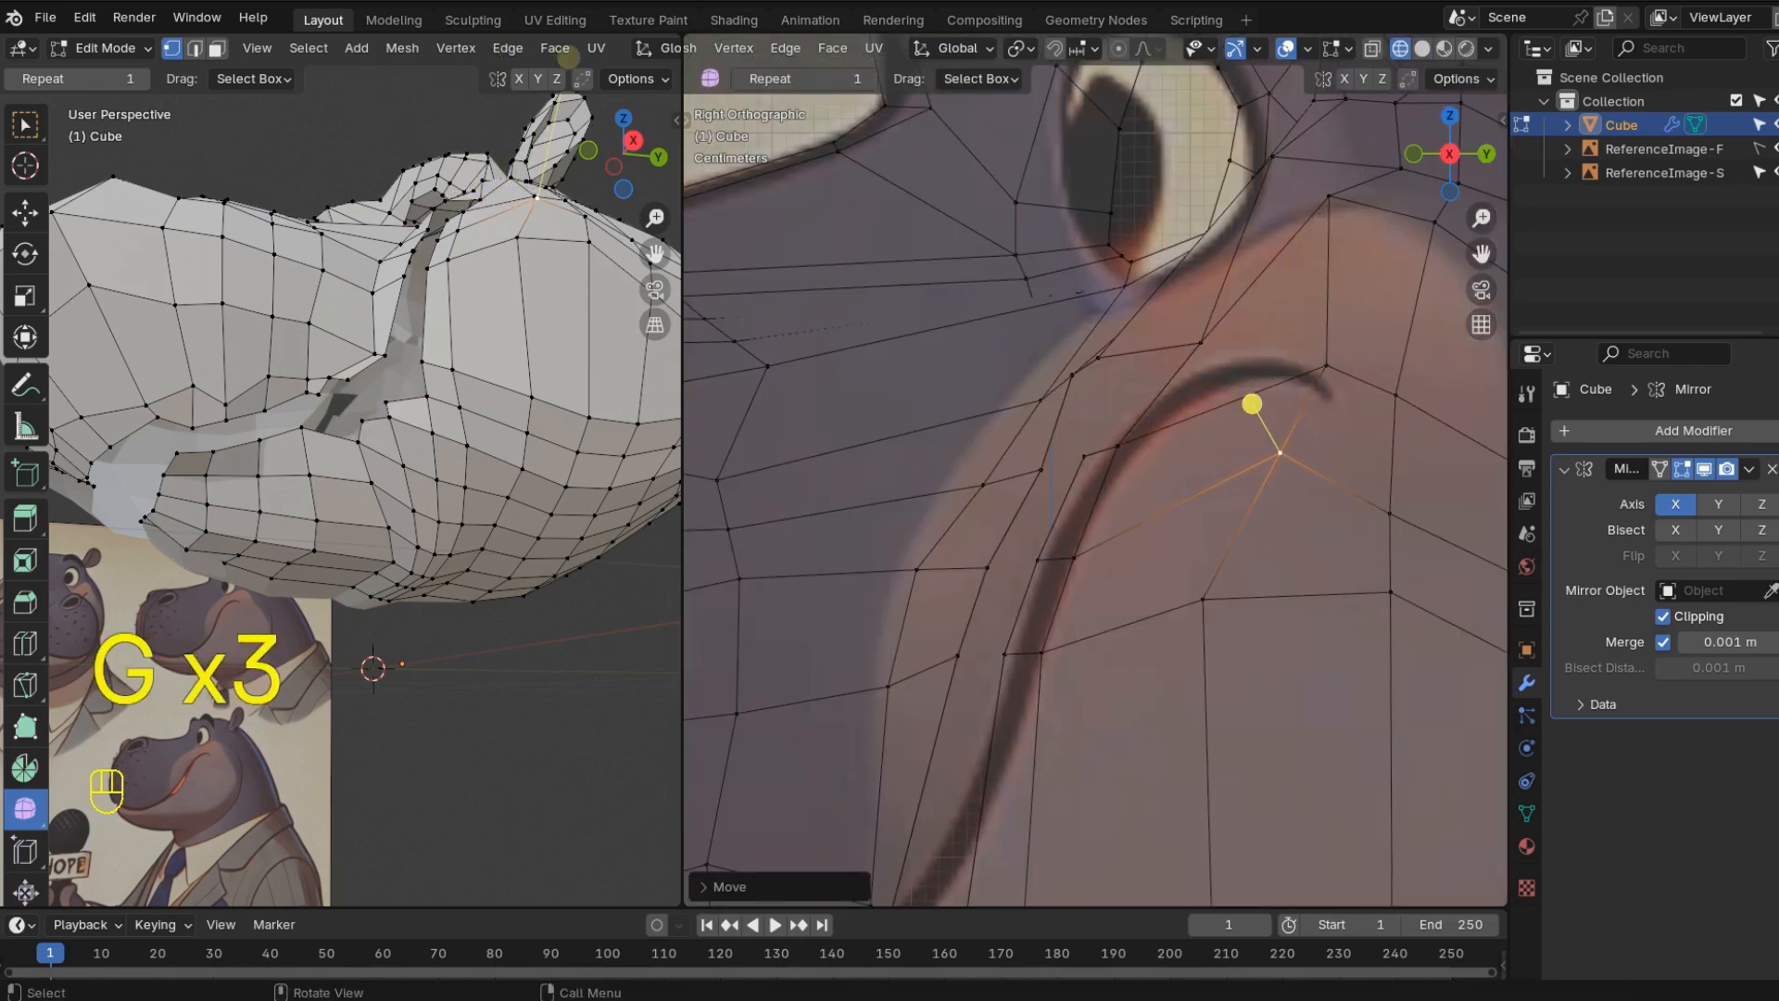
# - Move the cheek-side vertices along the lower part of the fold onto the reference mouth line in the side view
pyautogui.press('g')
pyautogui.keyDown('alt'); pyautogui.scroll(-2, 1113, 556); pyautogui.keyUp('alt')
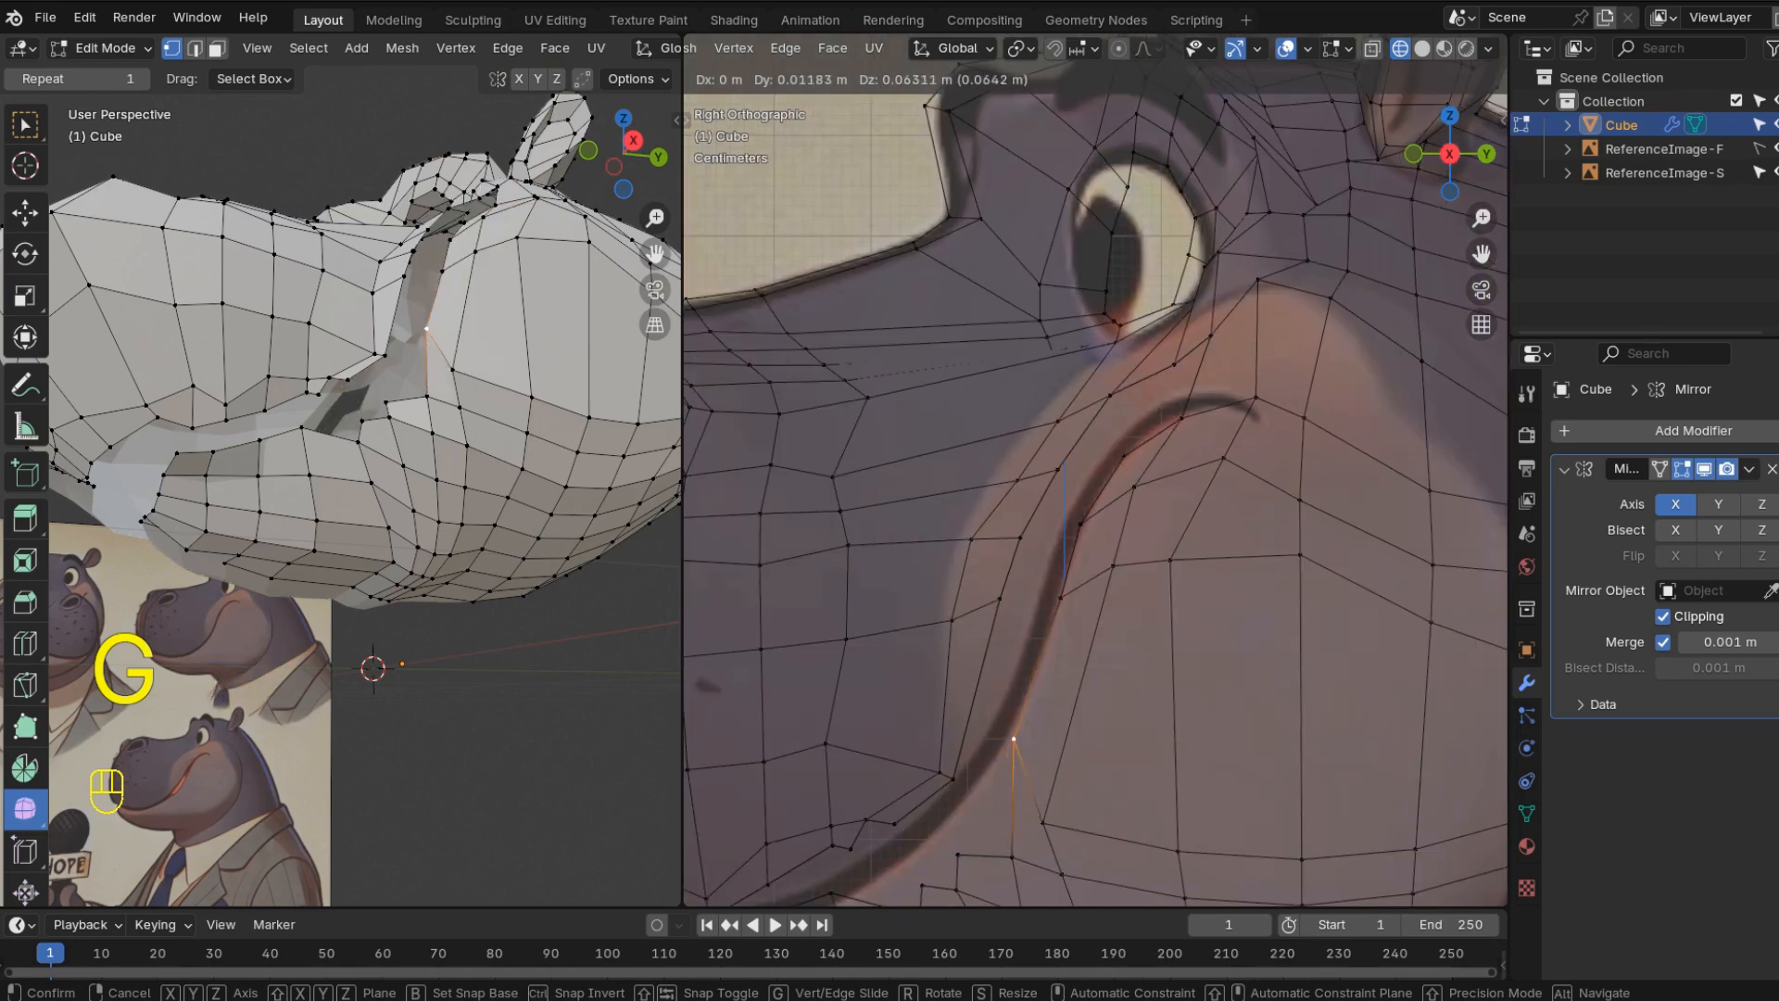
pyautogui.click(966, 715)
pyautogui.press('g')
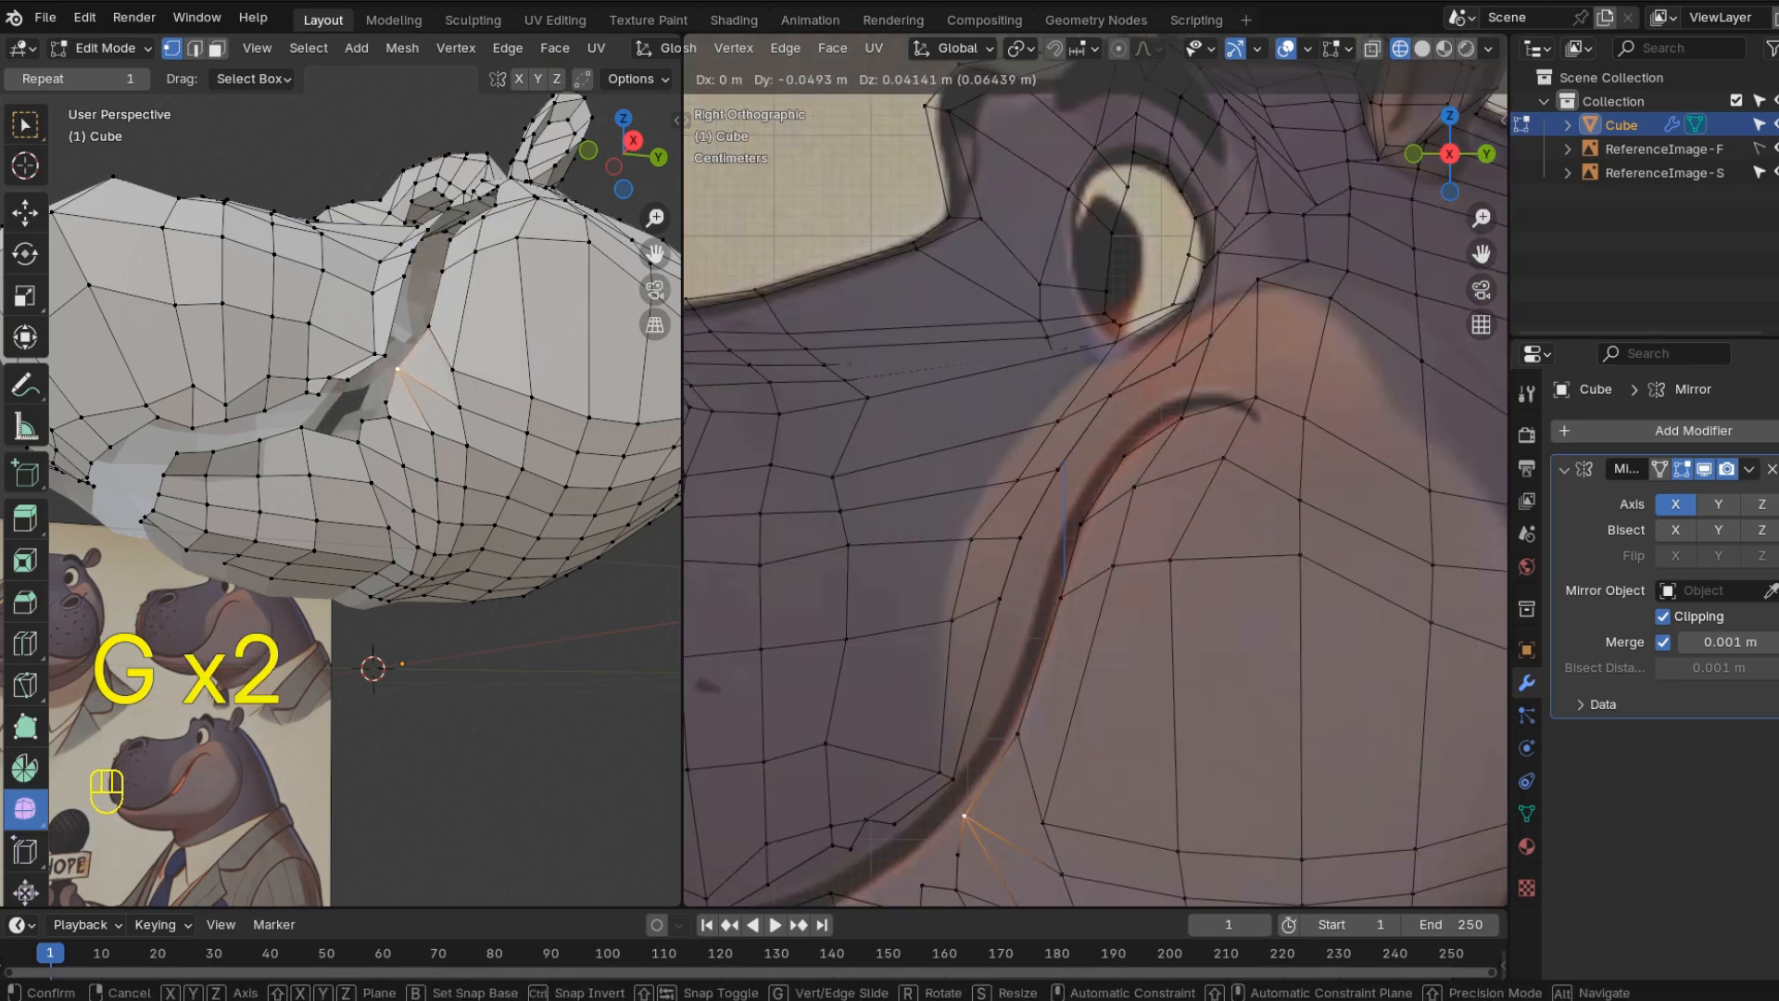
pyautogui.click(926, 830)
pyautogui.press('g')
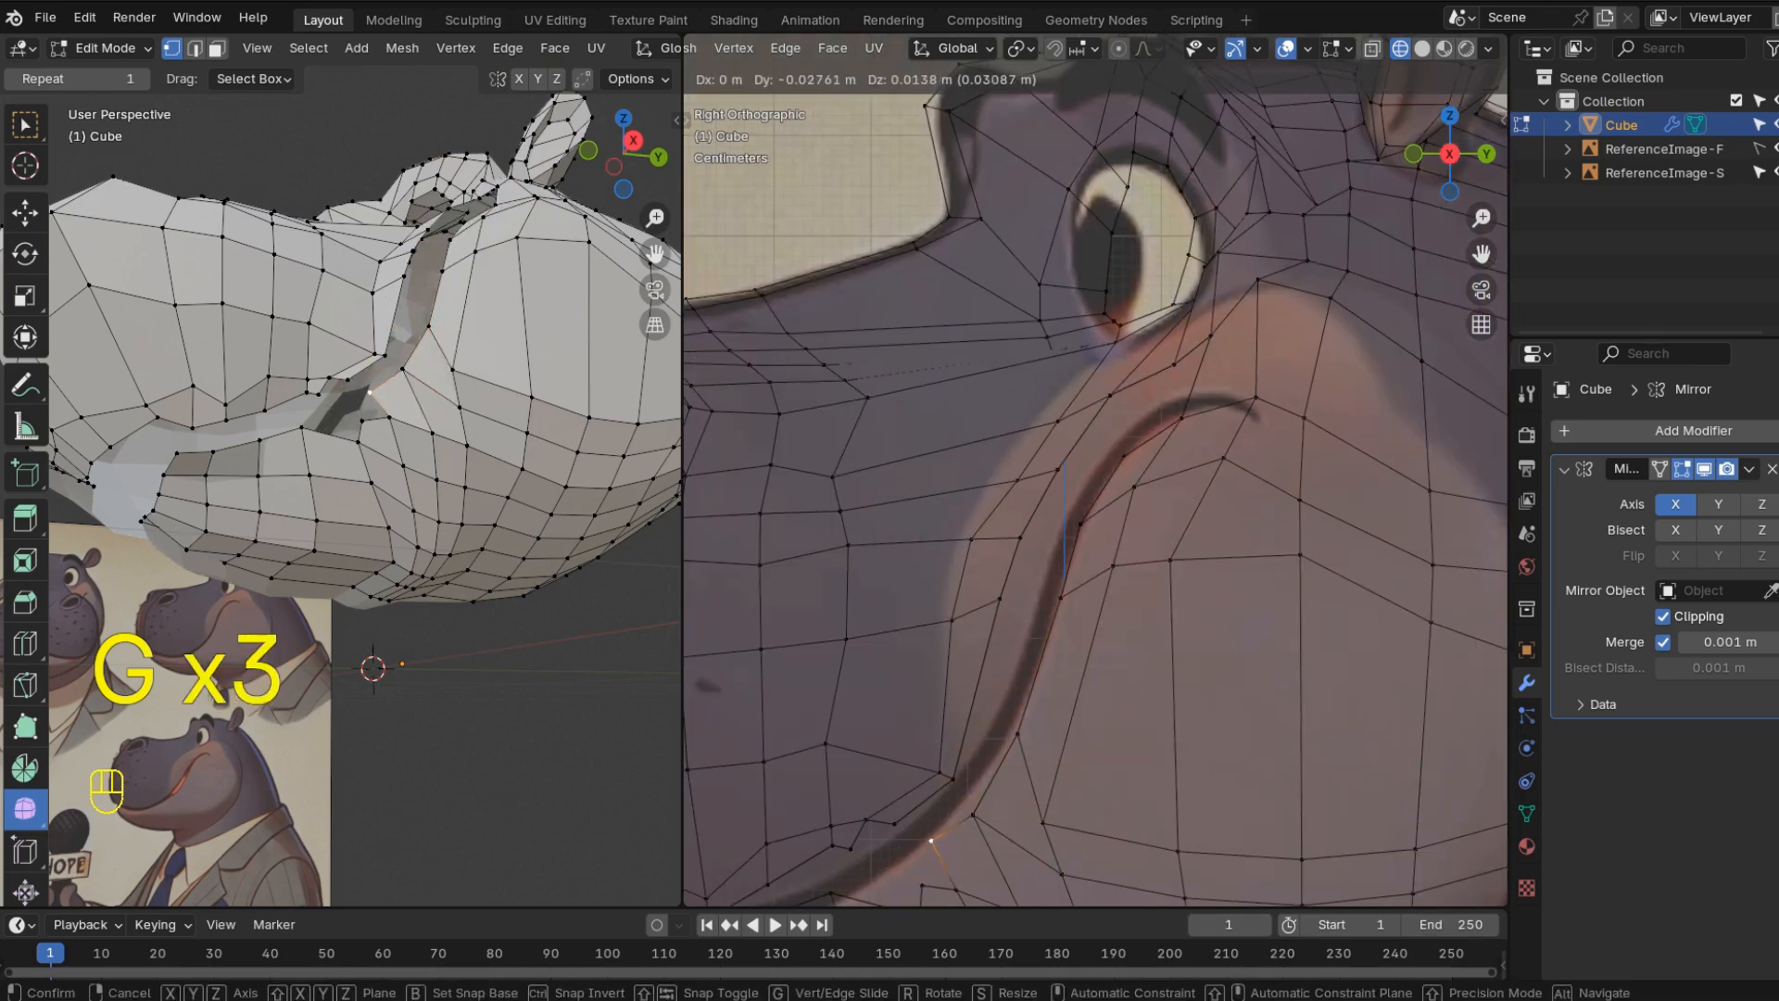
# - Move the upper lip vertices at the front of the muzzle onto the reference mouth line
pyautogui.click(751, 502)
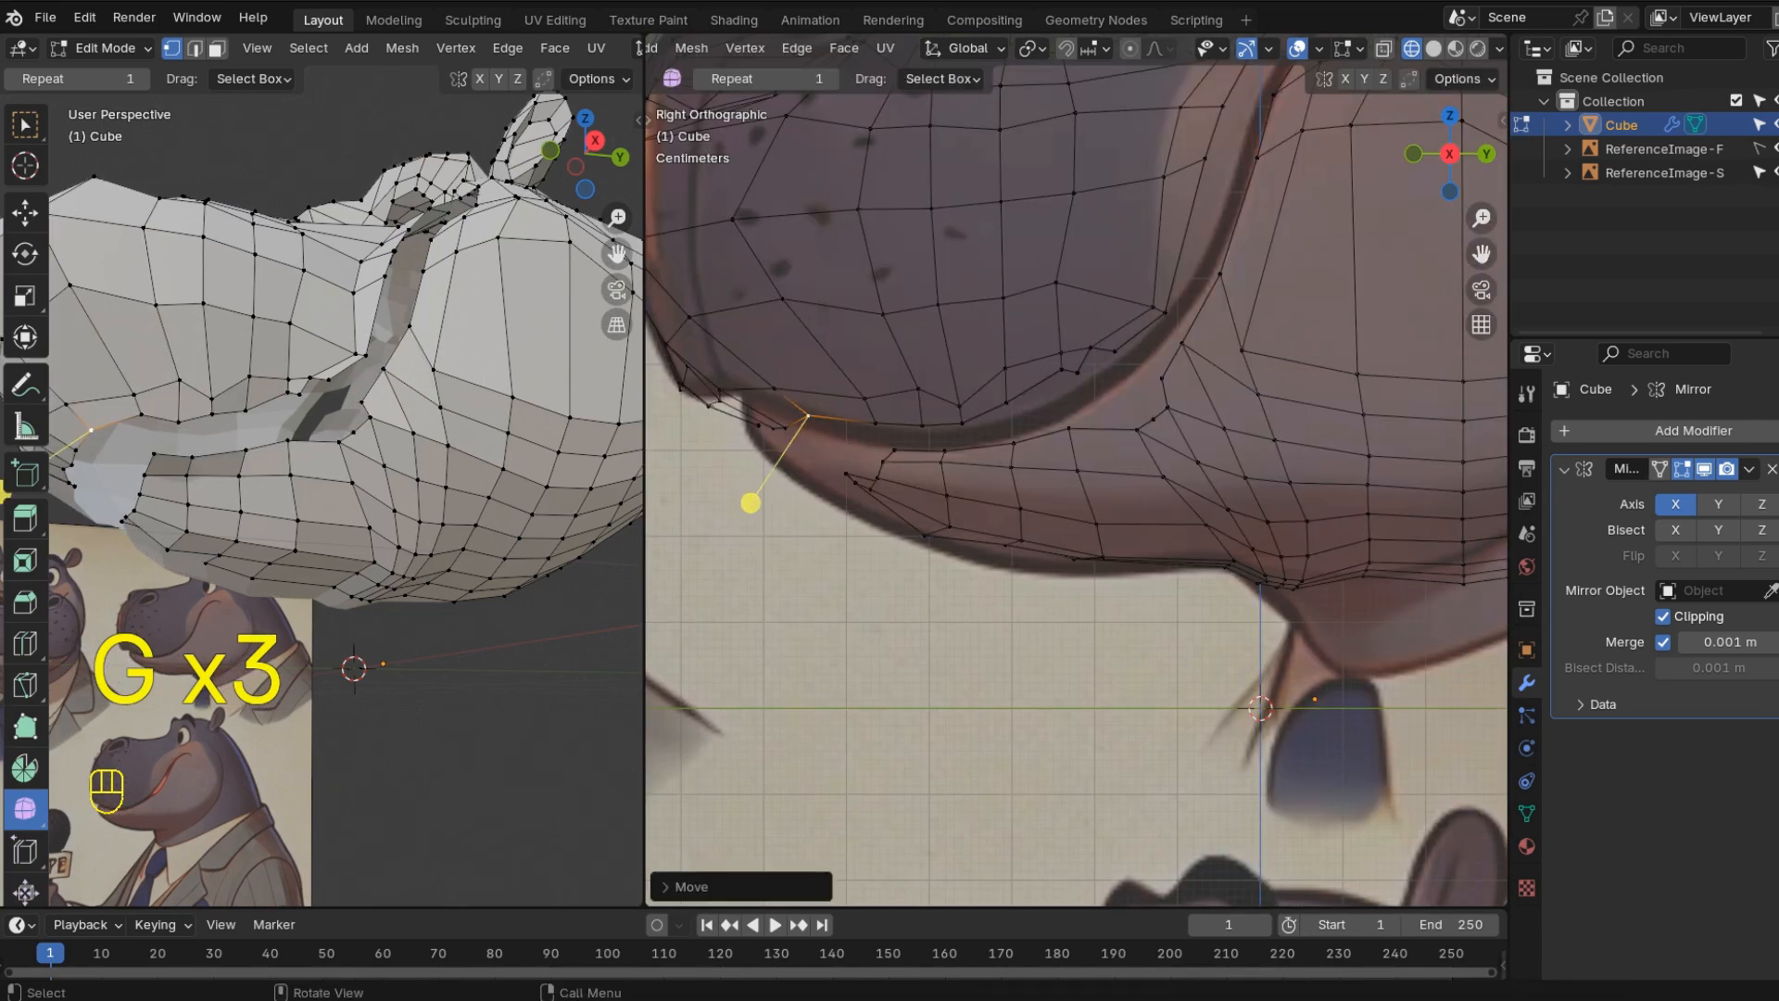
pyautogui.press('g')
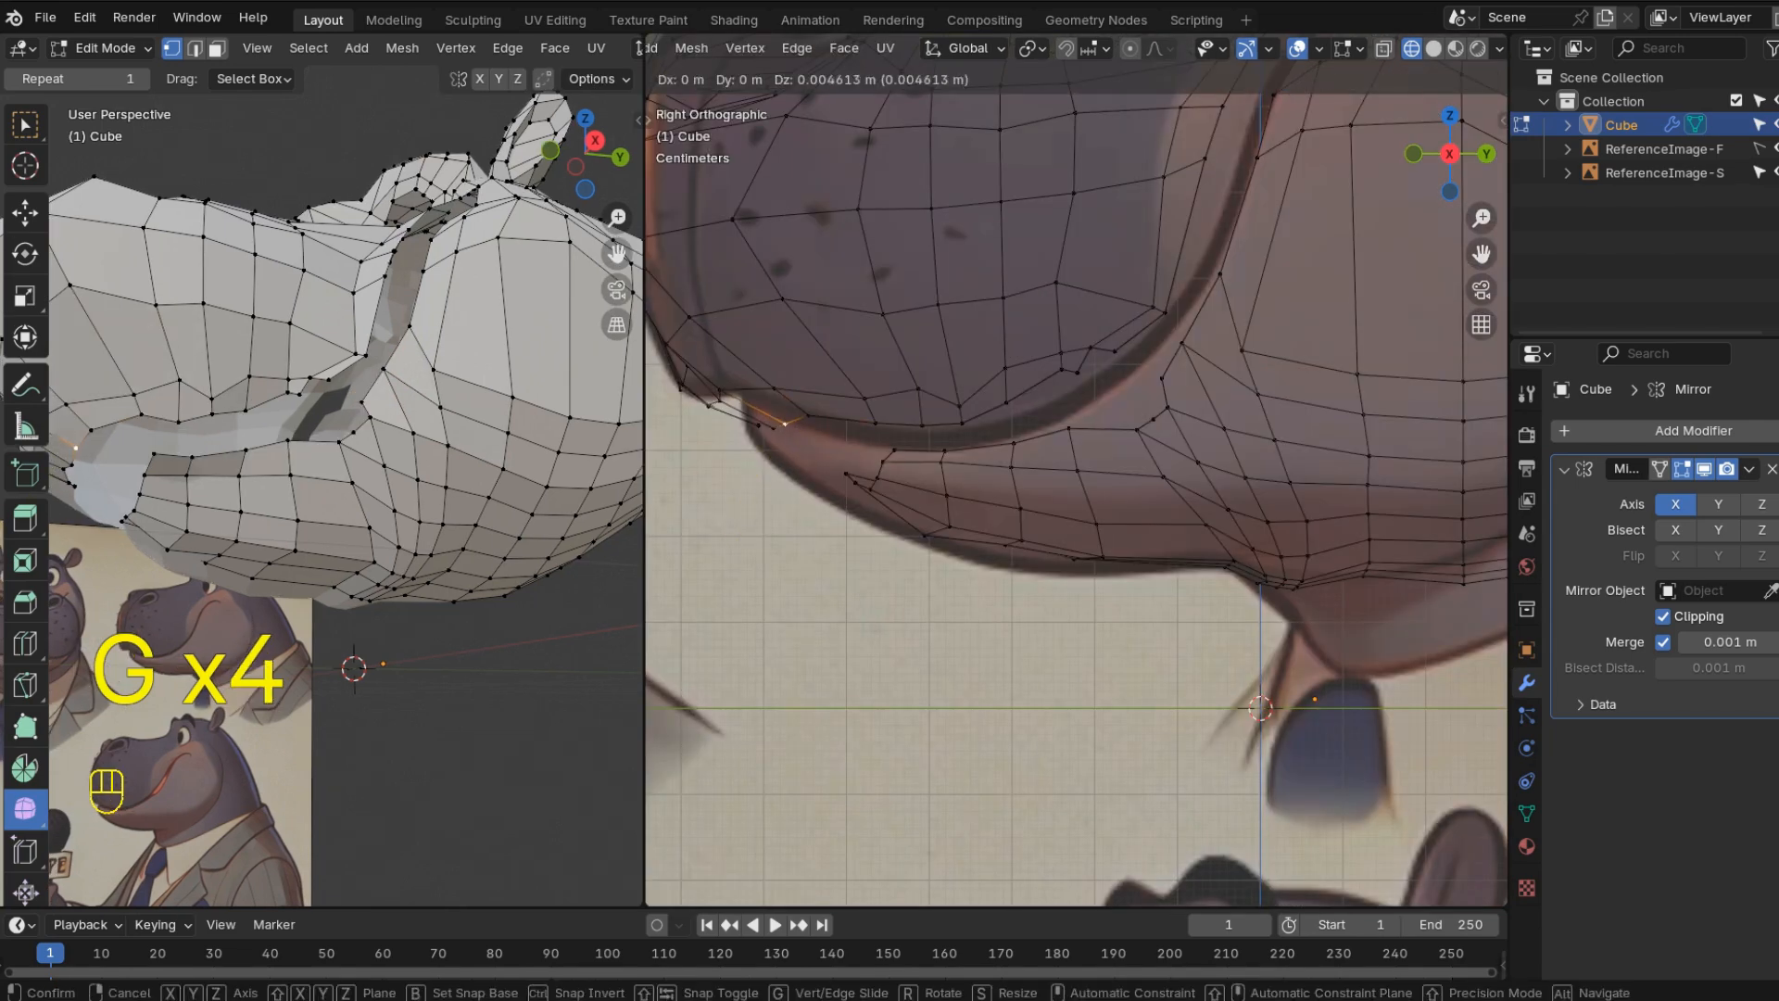
pyautogui.click(735, 516)
pyautogui.press('g')
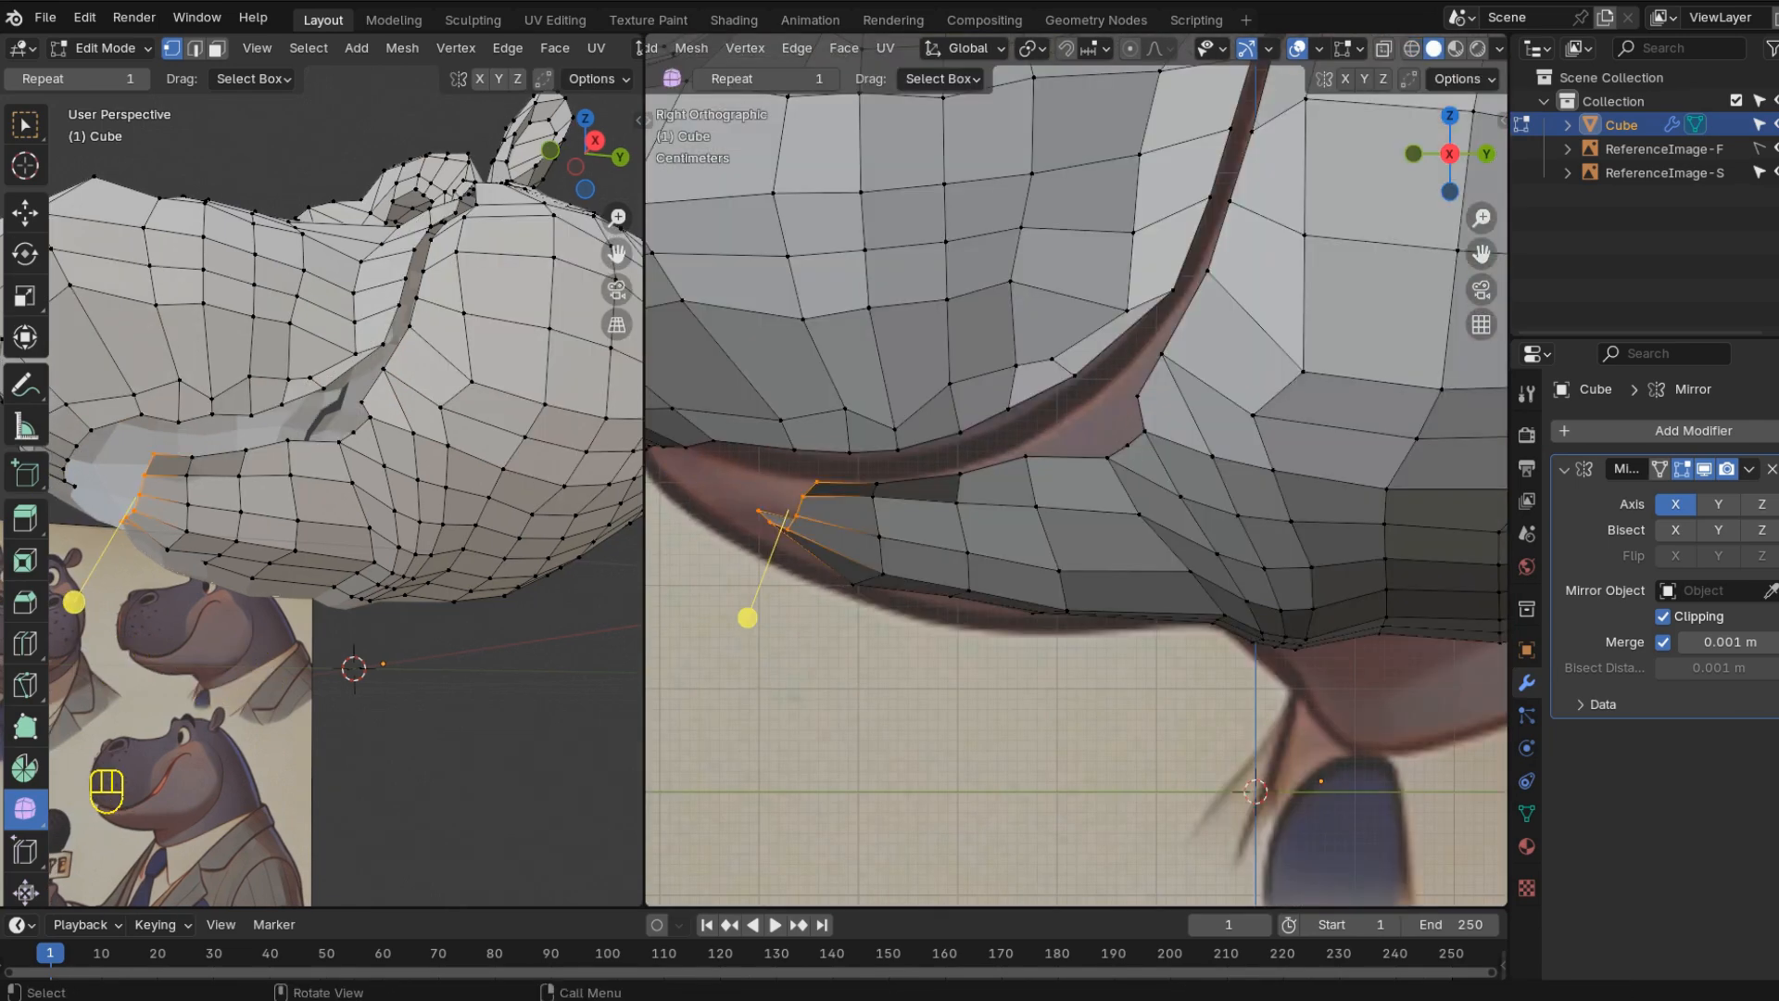
# - Move the lower lip's front vertices forward along Y to the reference outline and add an edge loop across the lip behind them
pyautogui.press('g')
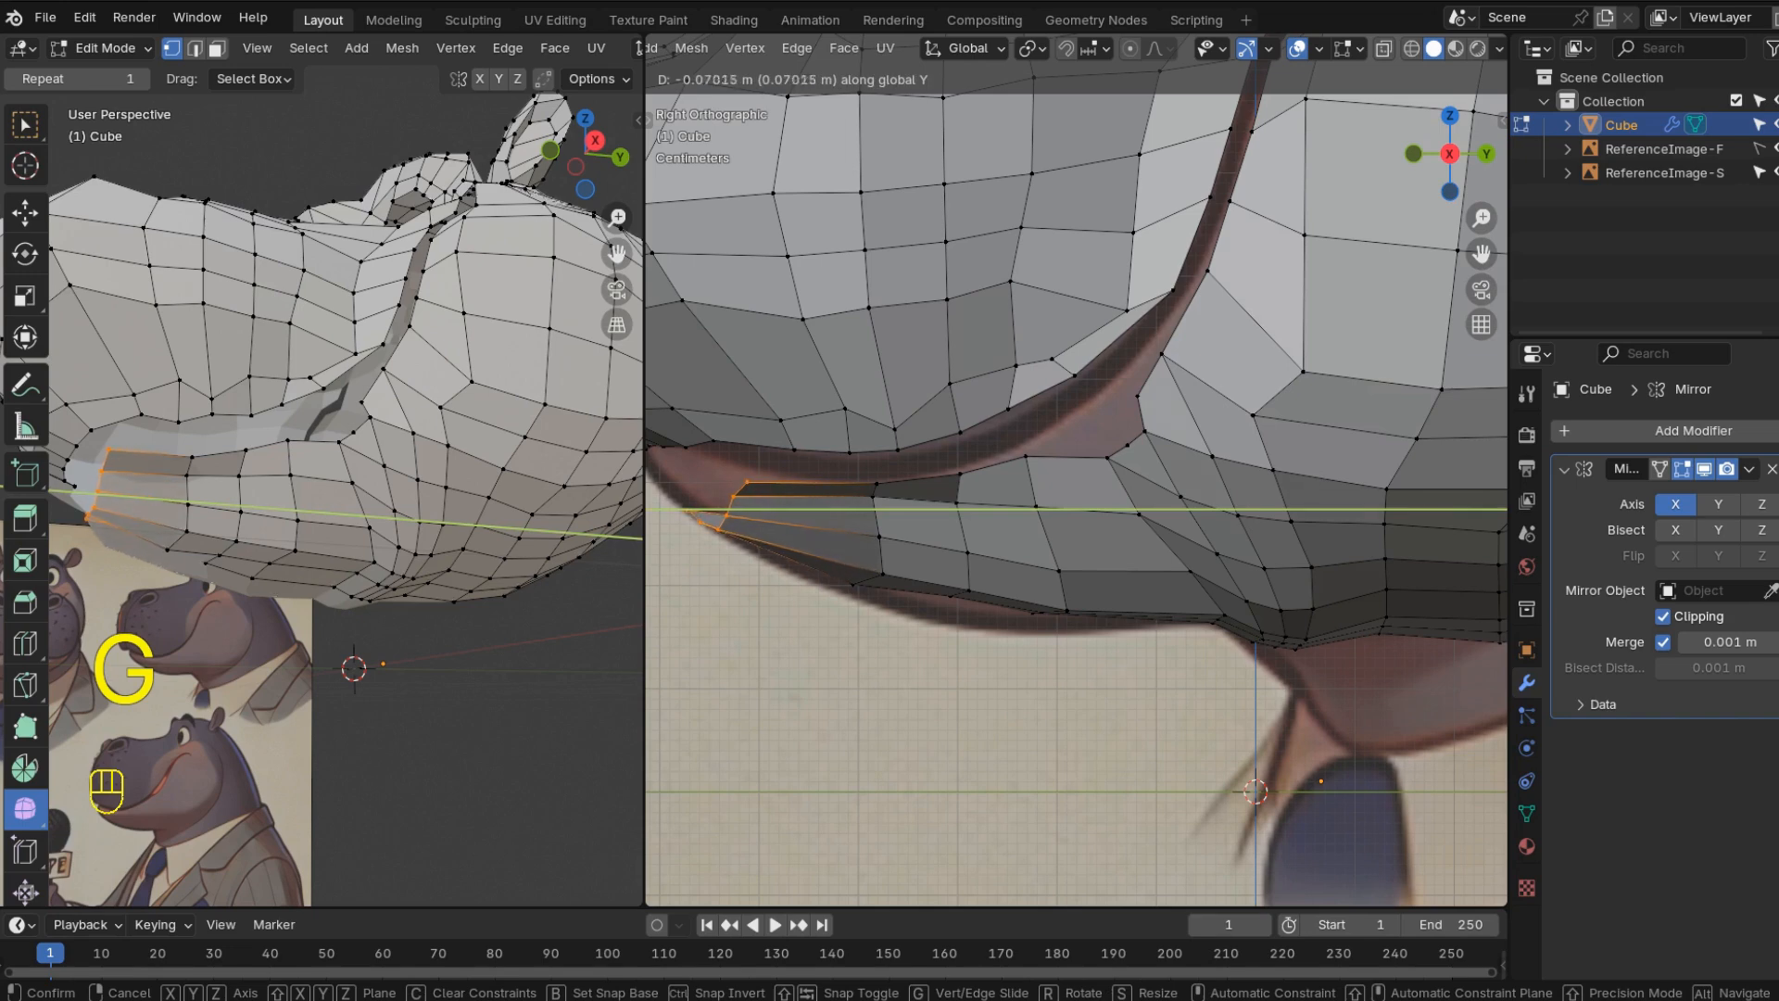
pyautogui.click(668, 620)
pyautogui.press('g')
pyautogui.hotkey('ctrl', 'r')
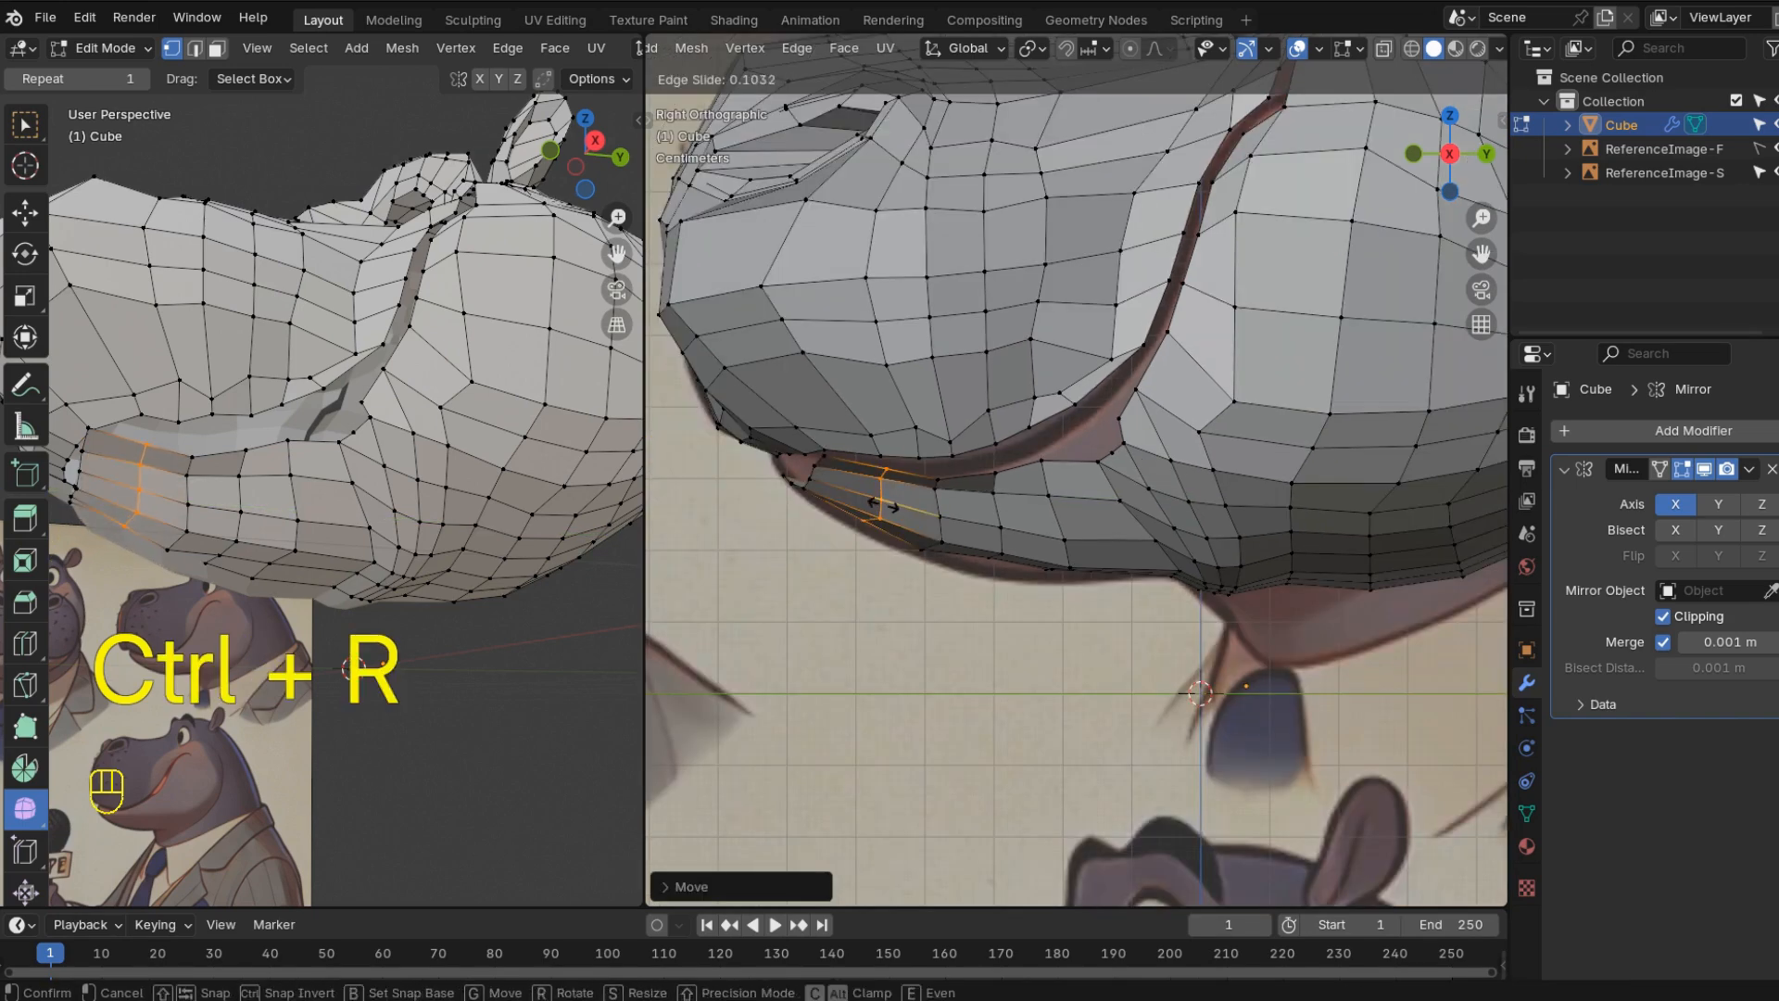
pyautogui.click(871, 486)
pyautogui.click(827, 603)
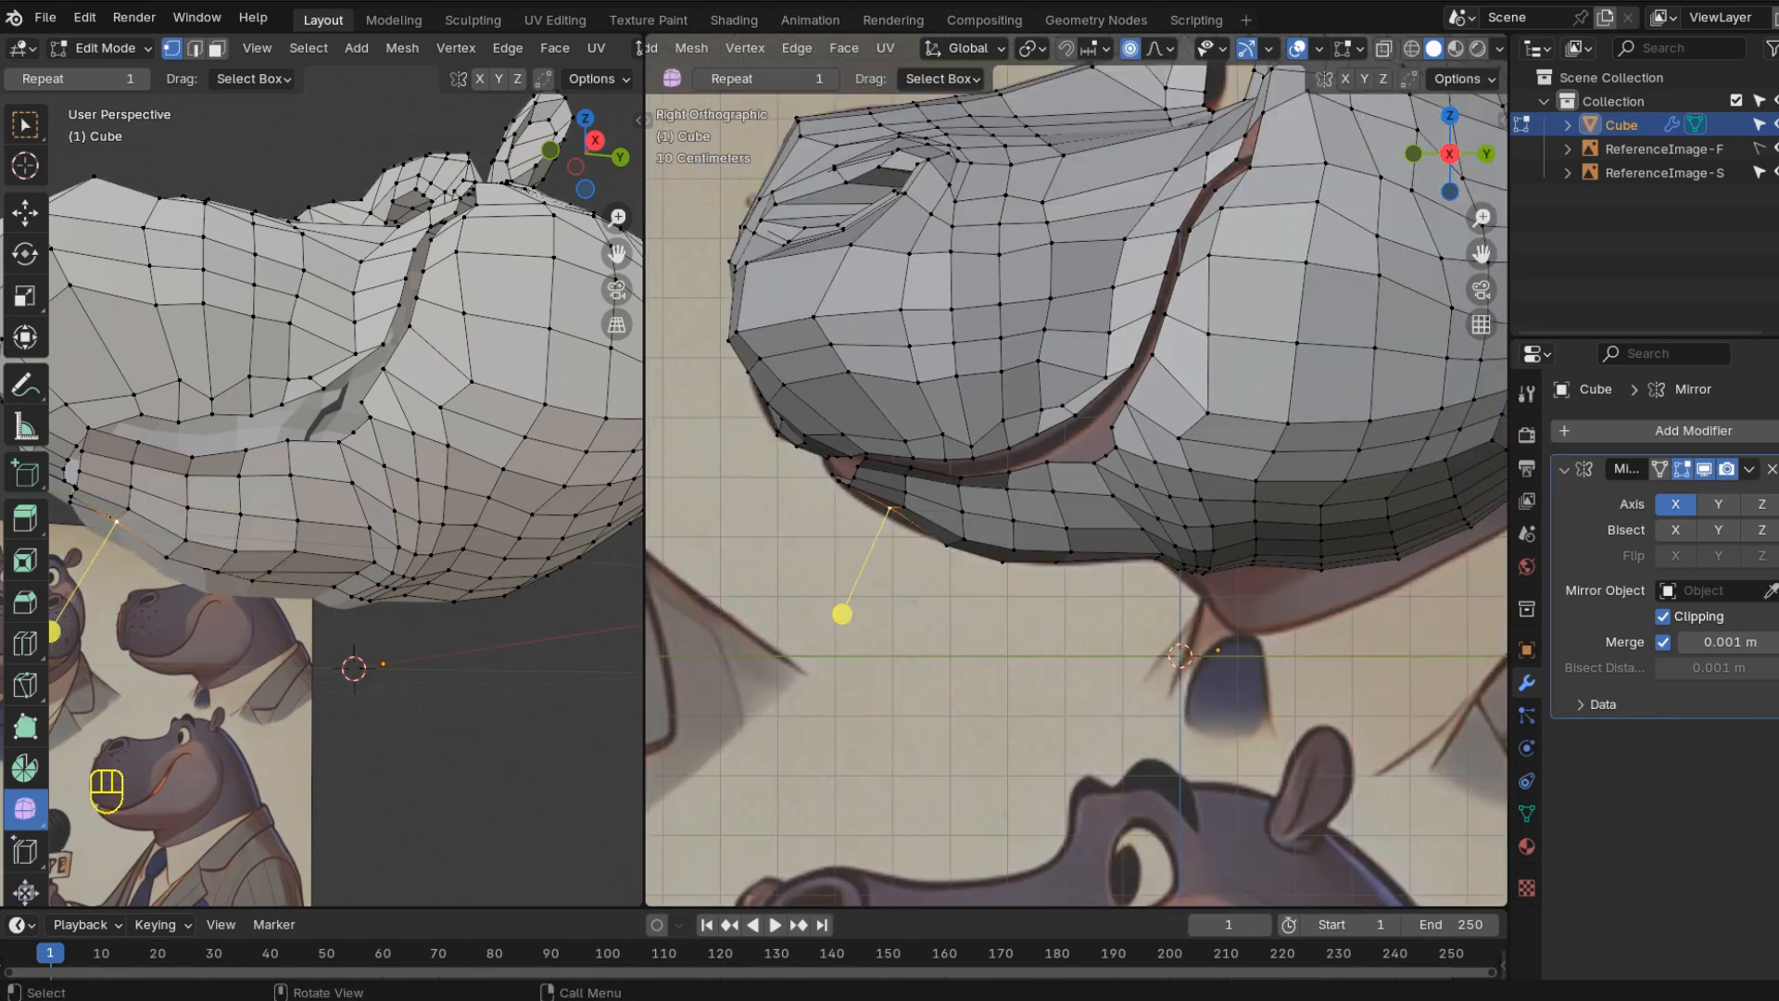
# - Adjust the chin outline and mouth corner vertices with proportional editing to follow the side reference
pyautogui.press('g')
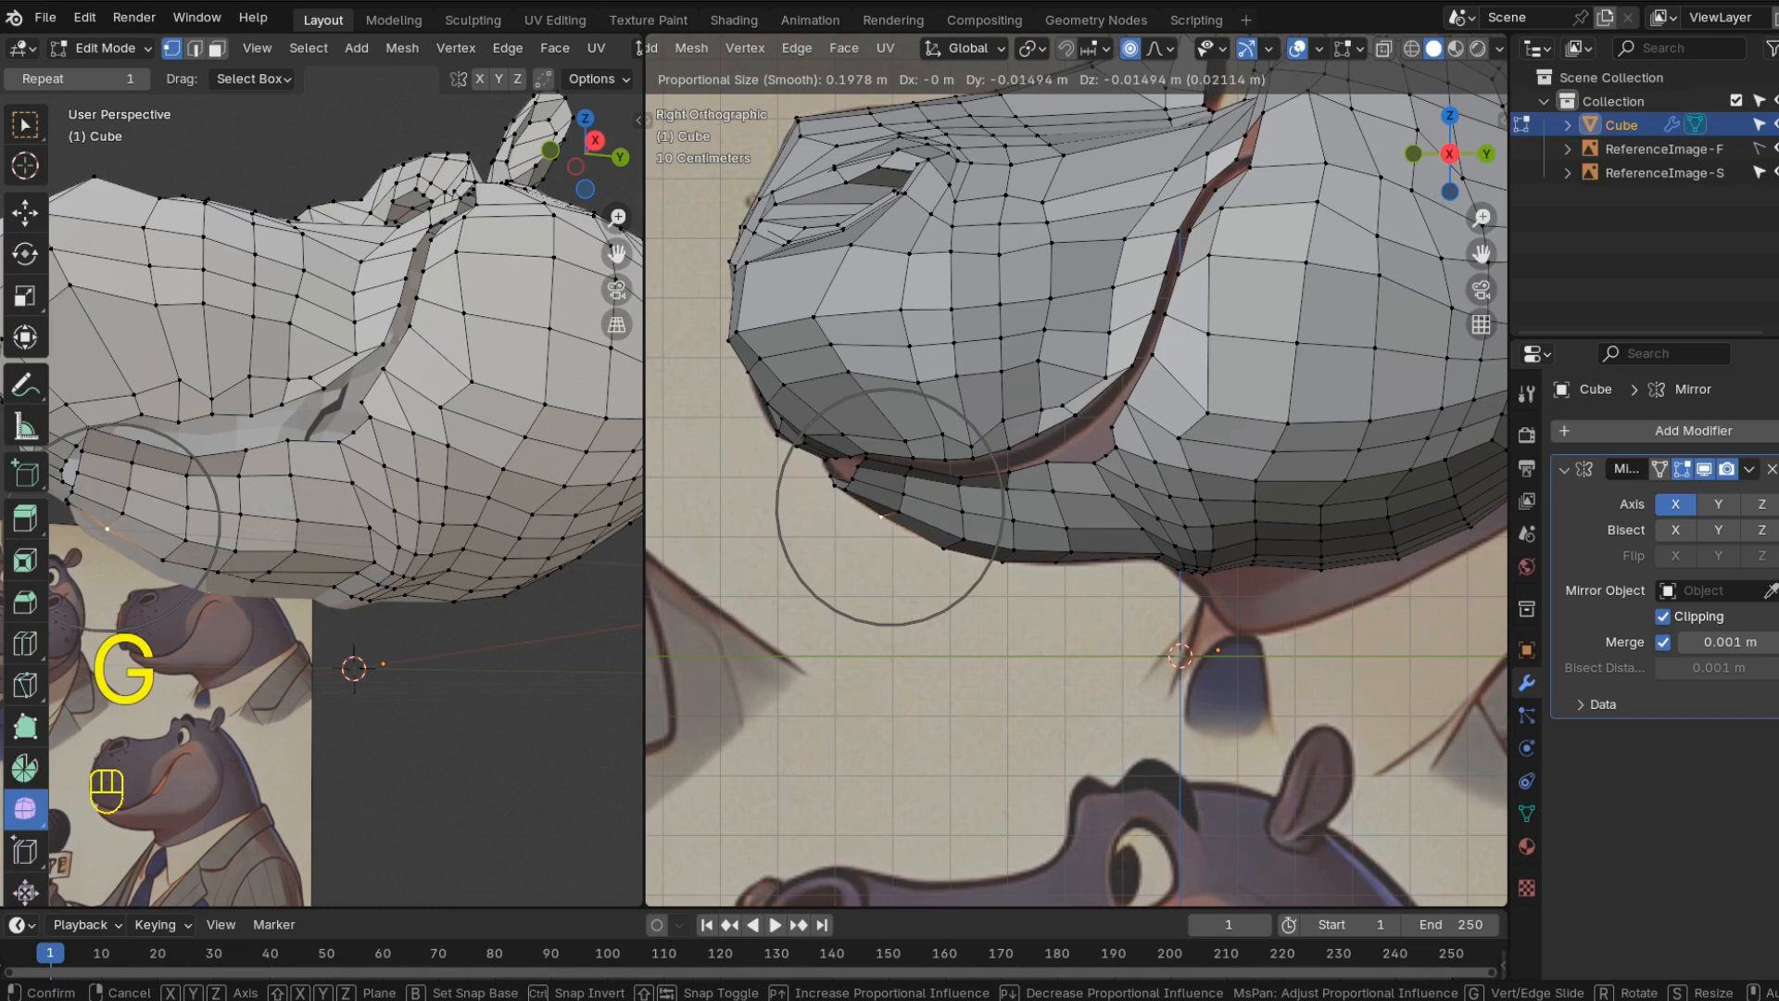
pyautogui.click(834, 616)
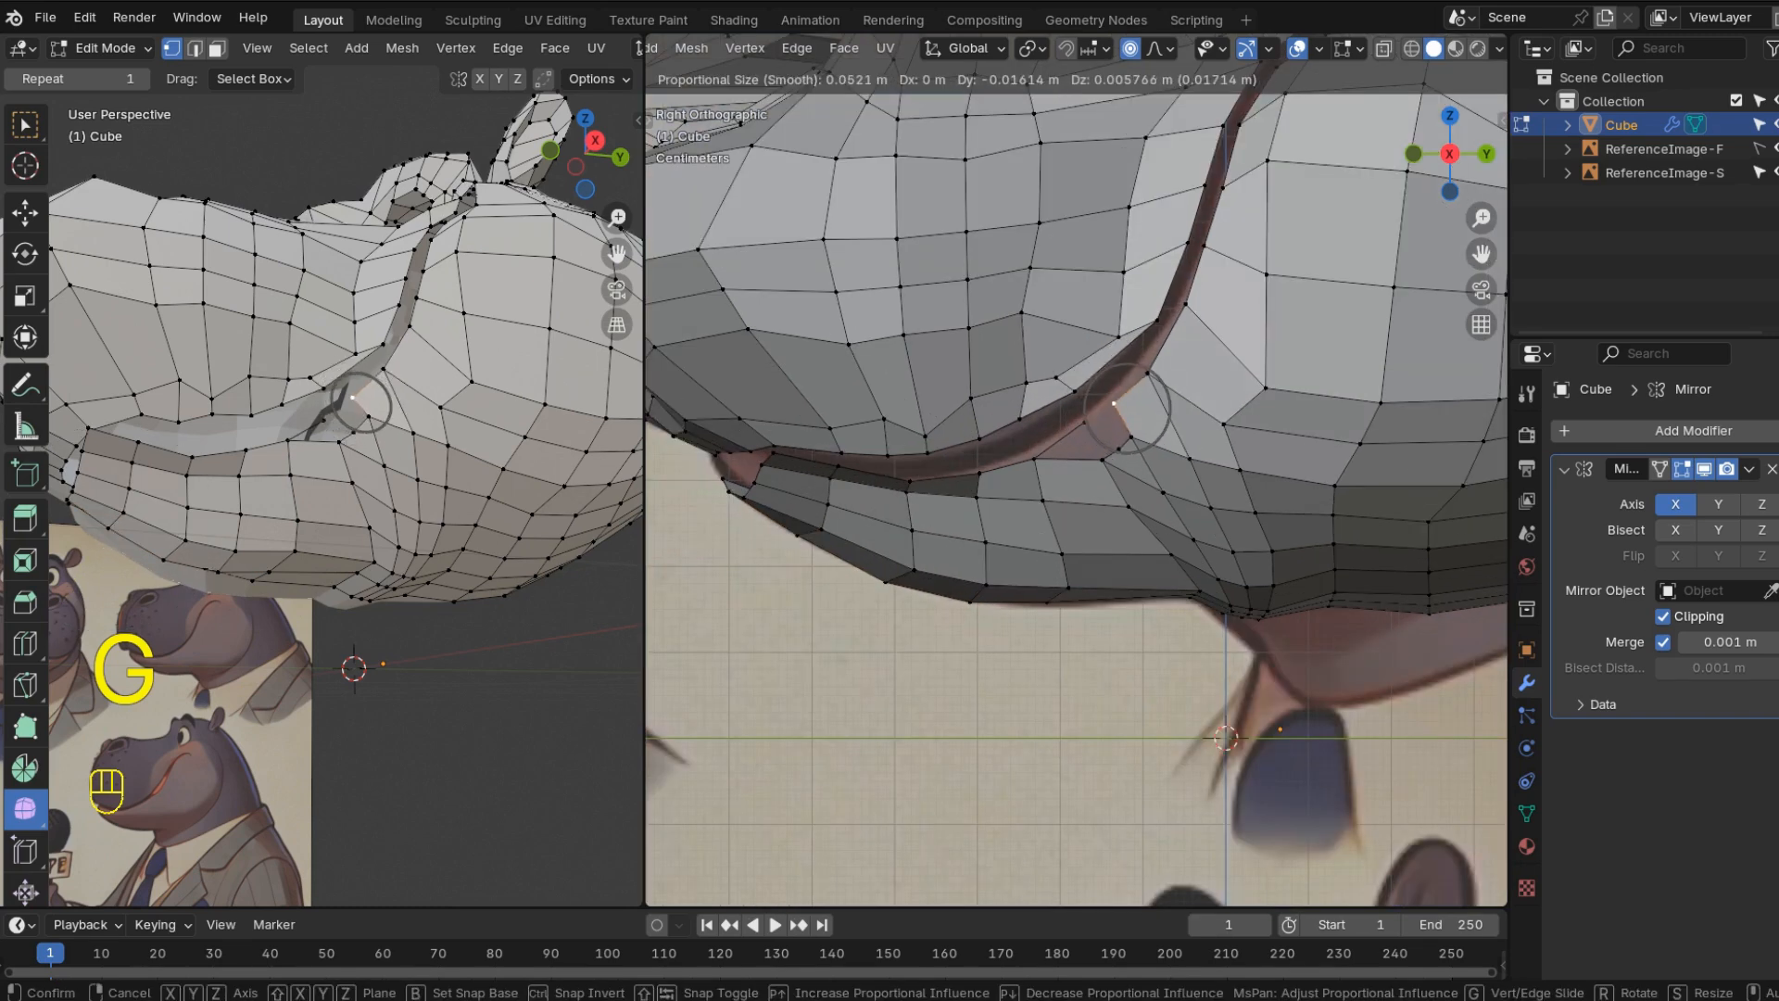
pyautogui.press('g')
pyautogui.click(1116, 386)
pyautogui.press('KP_3')
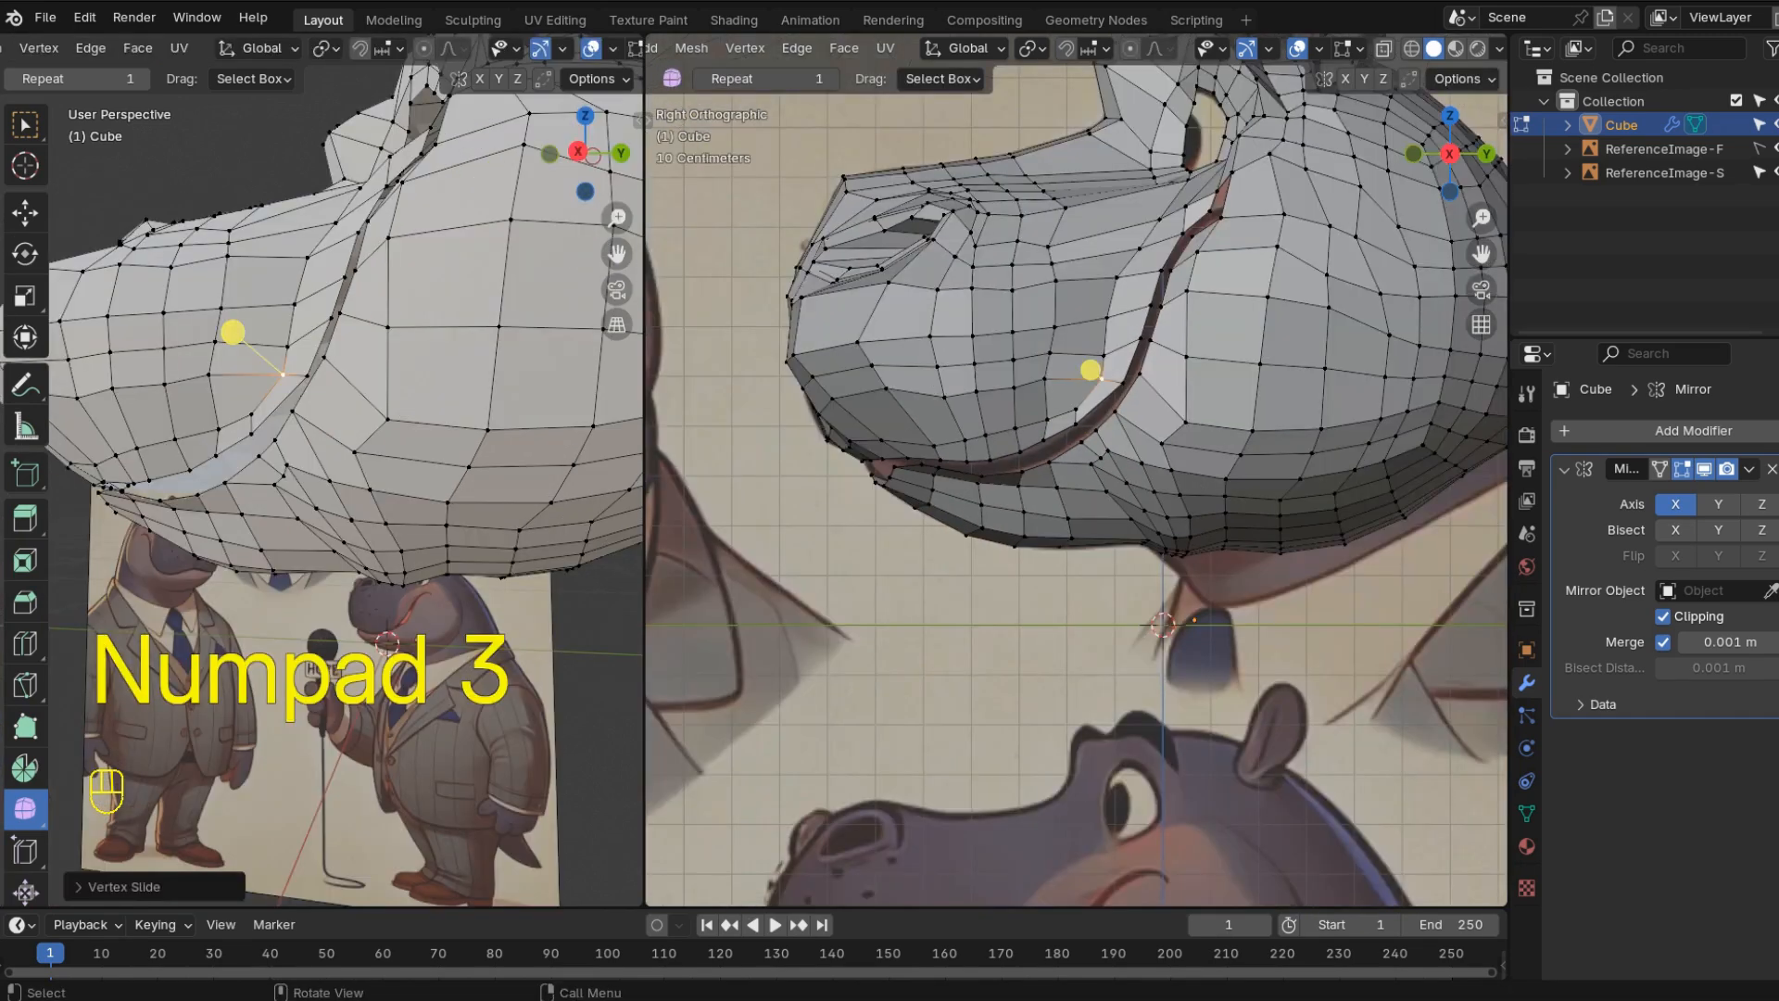
pyautogui.scroll(3, 1077, 470)
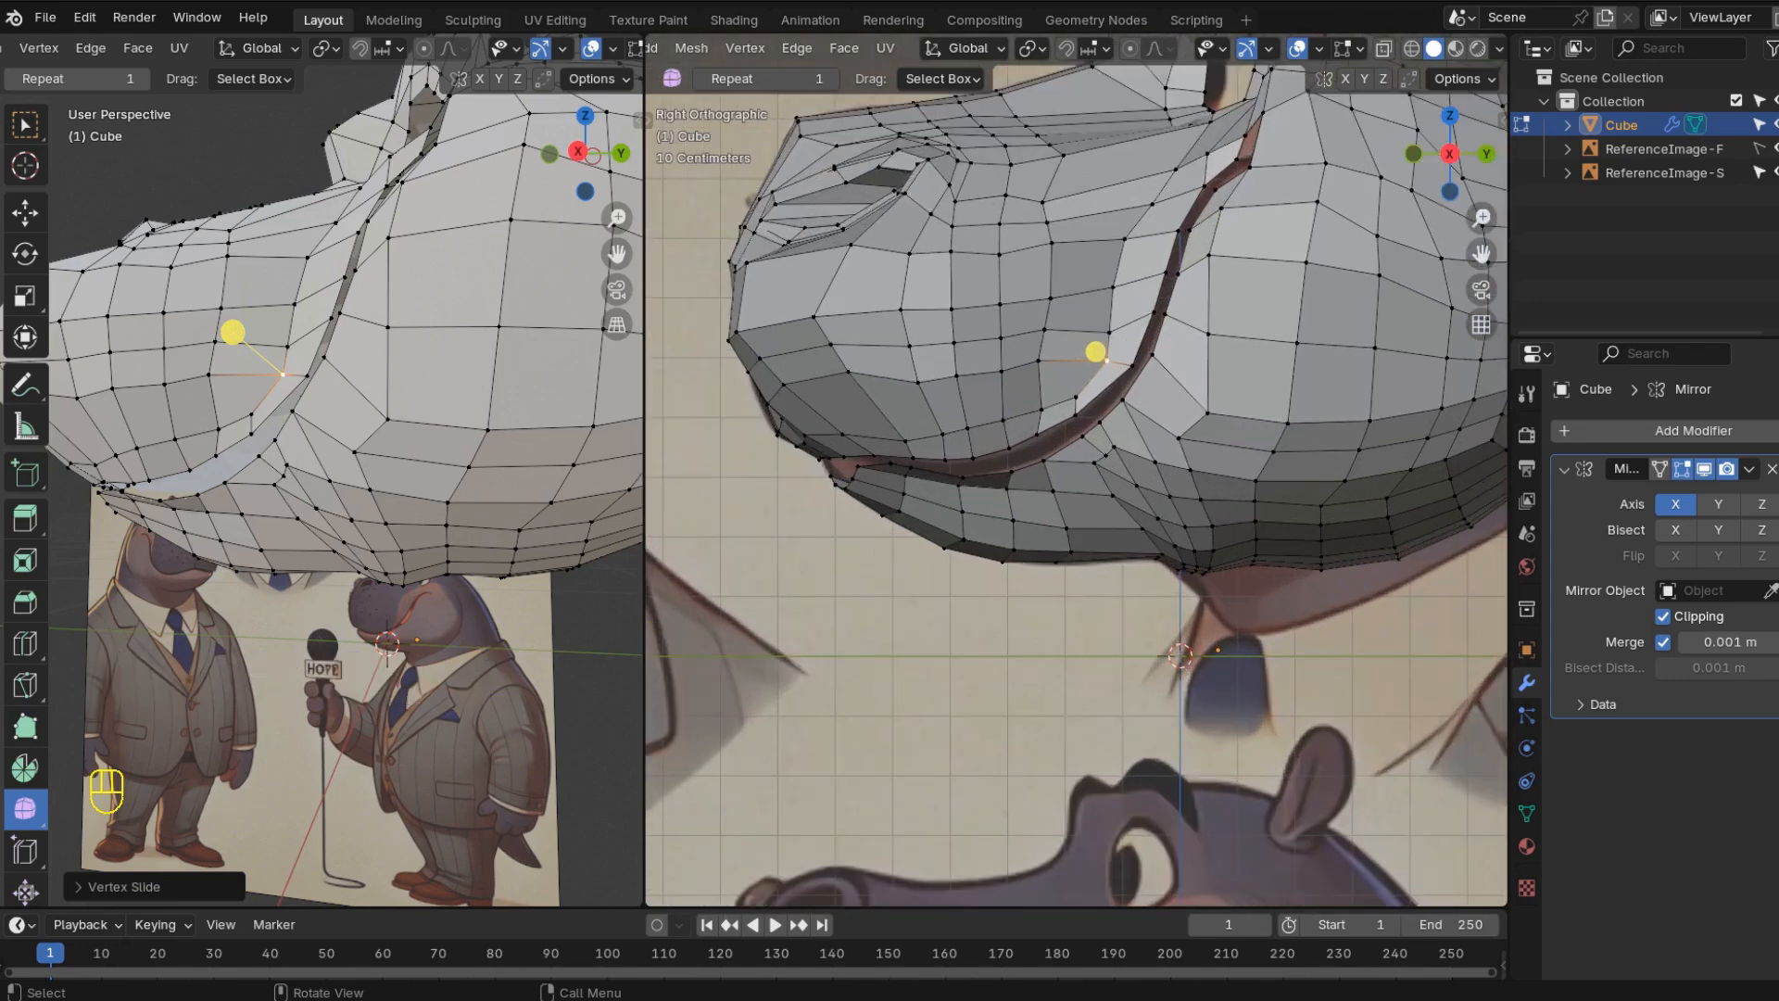
# - Add an edge loop across the cheek above the fold's upper end and delete the selected faces there
pyautogui.hotkey('ctrl', 'r')
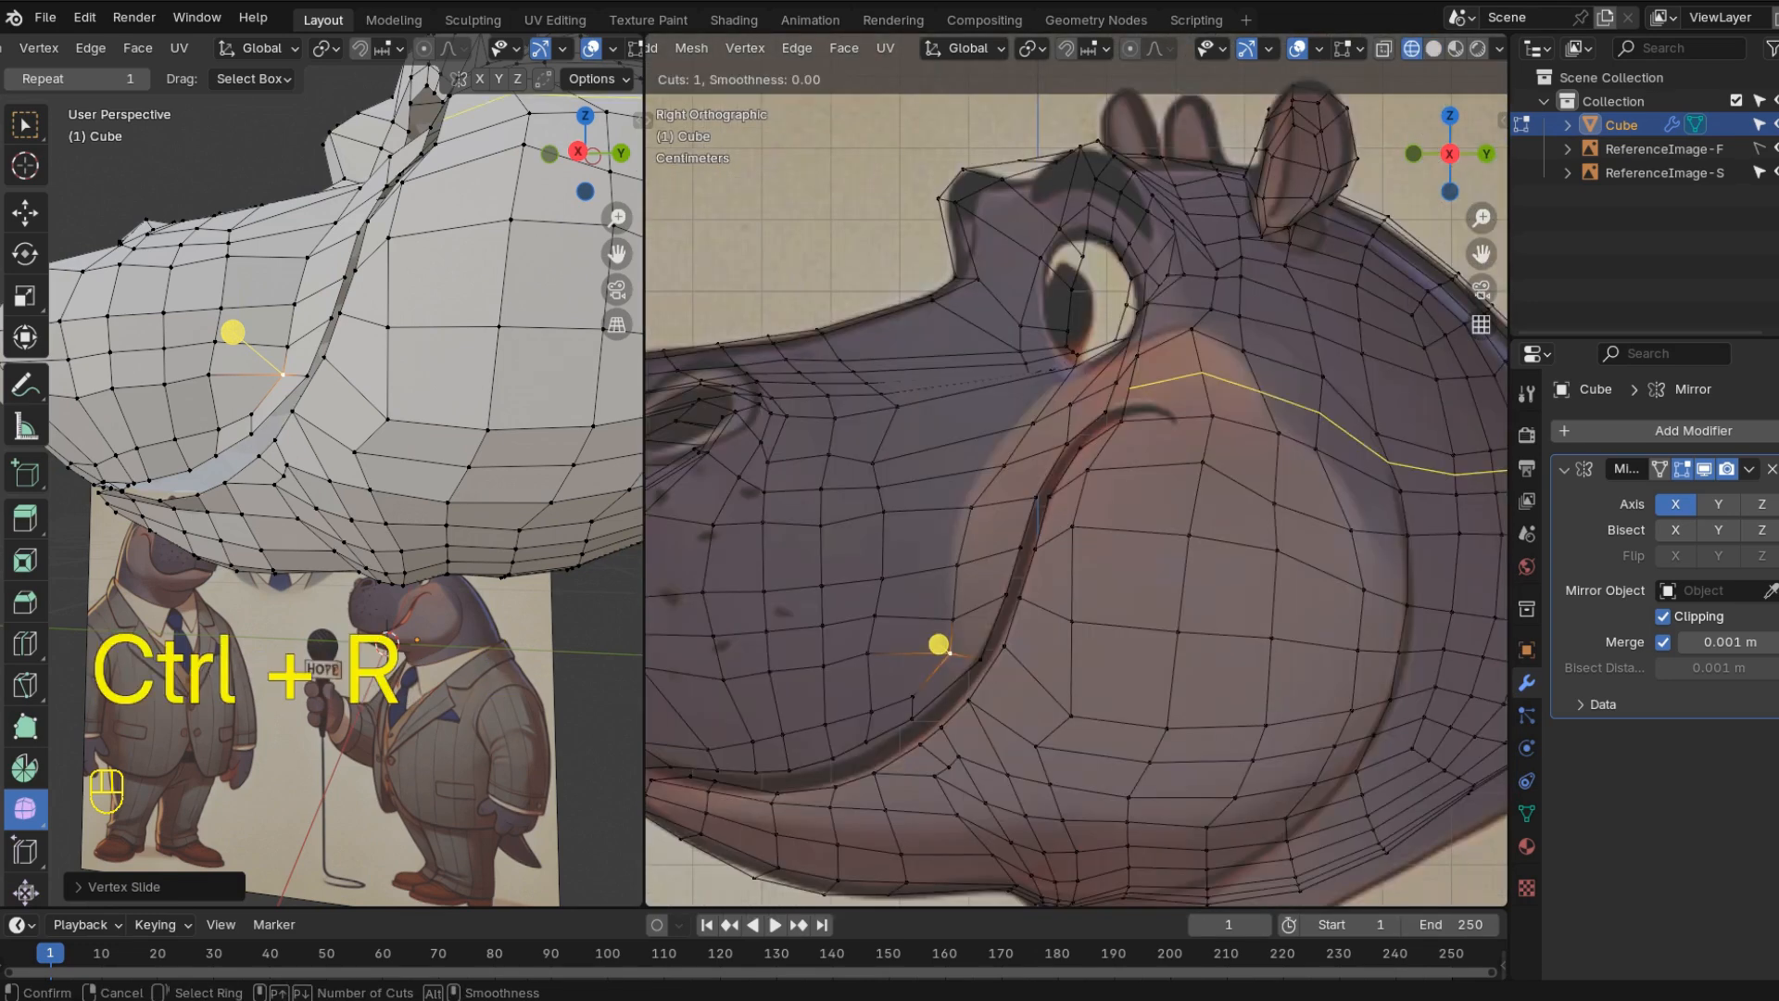
pyautogui.click(1207, 377)
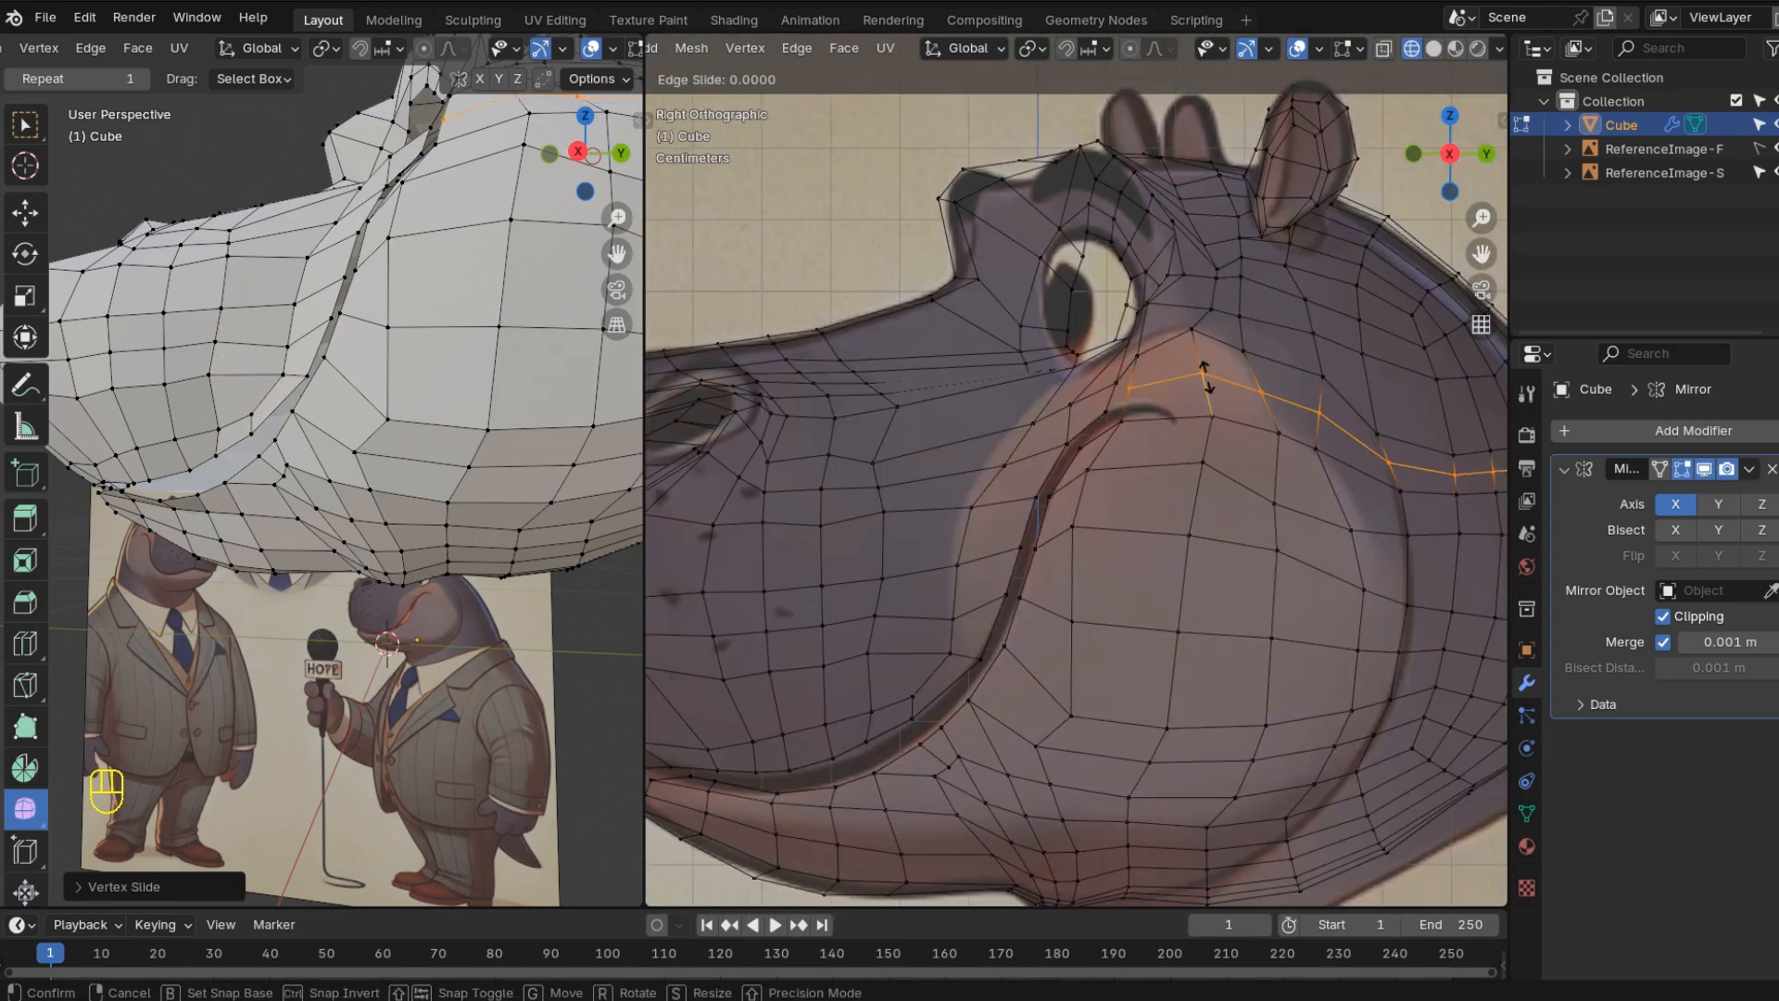
pyautogui.click(1213, 397)
pyautogui.press('x')
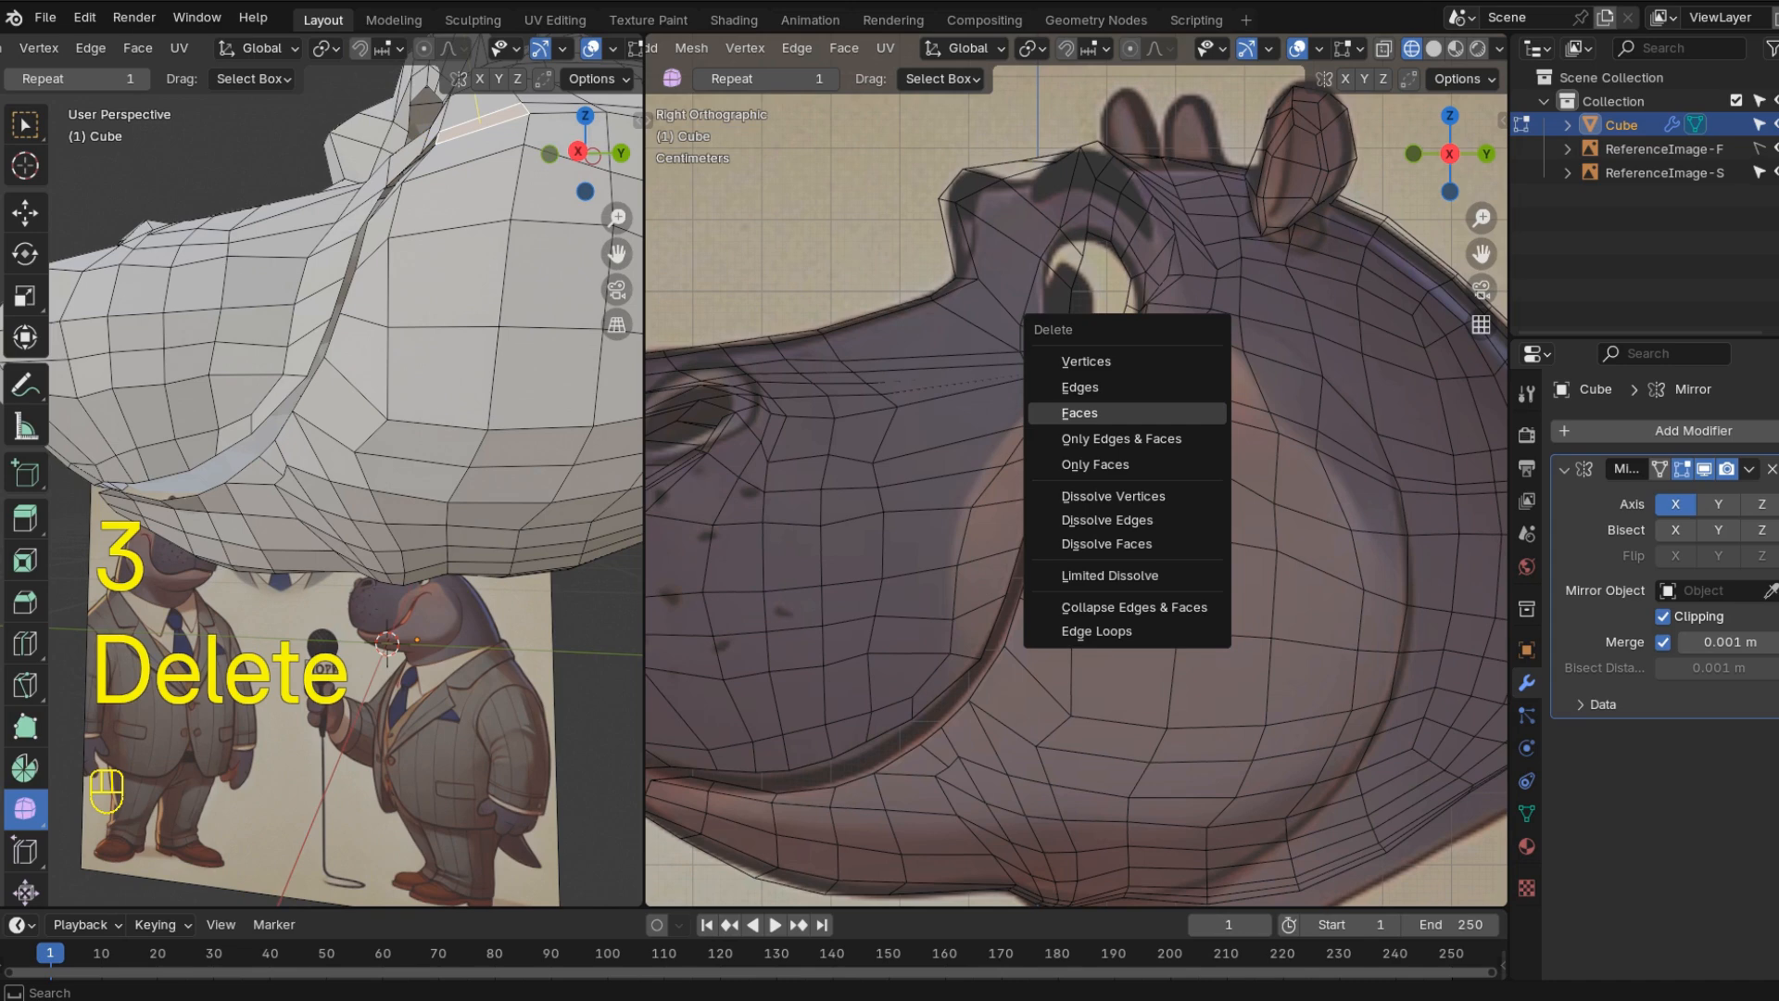
pyautogui.click(1094, 638)
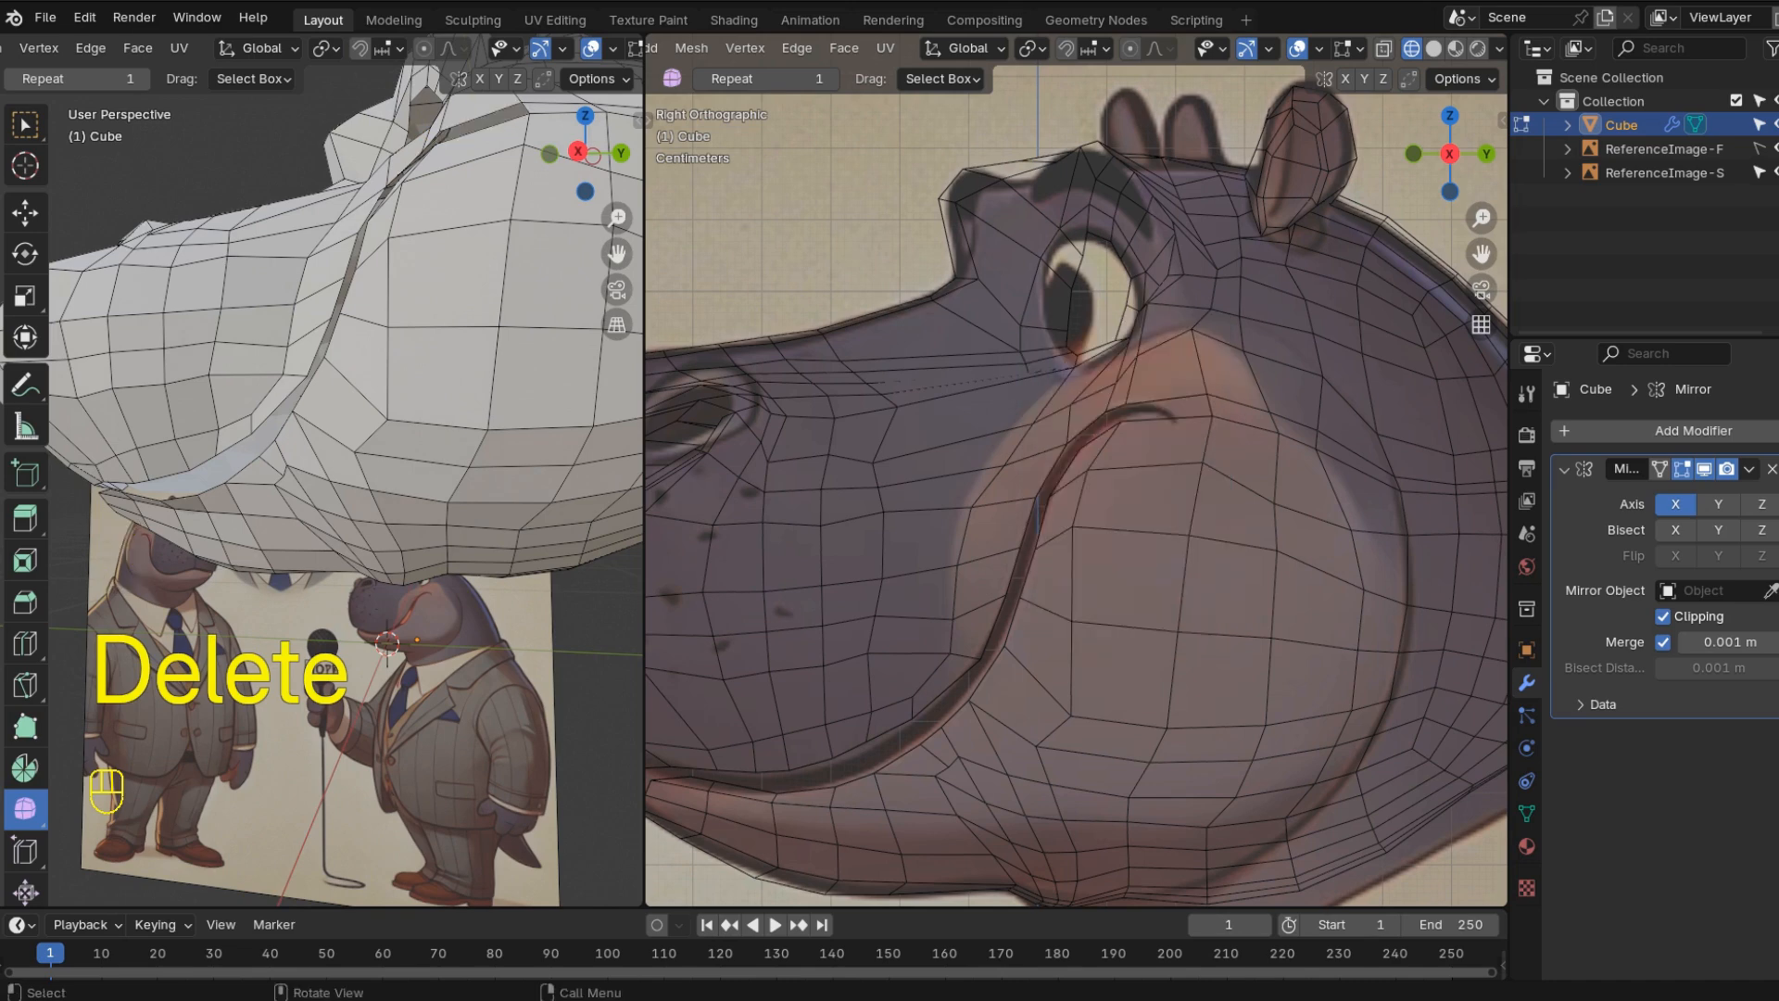
# - Extrude the edge loop around the mouth opening to start the inner rim of the lips
pyautogui.keyDown('alt'); pyautogui.click(1132, 386); pyautogui.keyUp('alt')
pyautogui.moveTo(1132, 386); pyautogui.dragTo(1255, 517, button='middle')
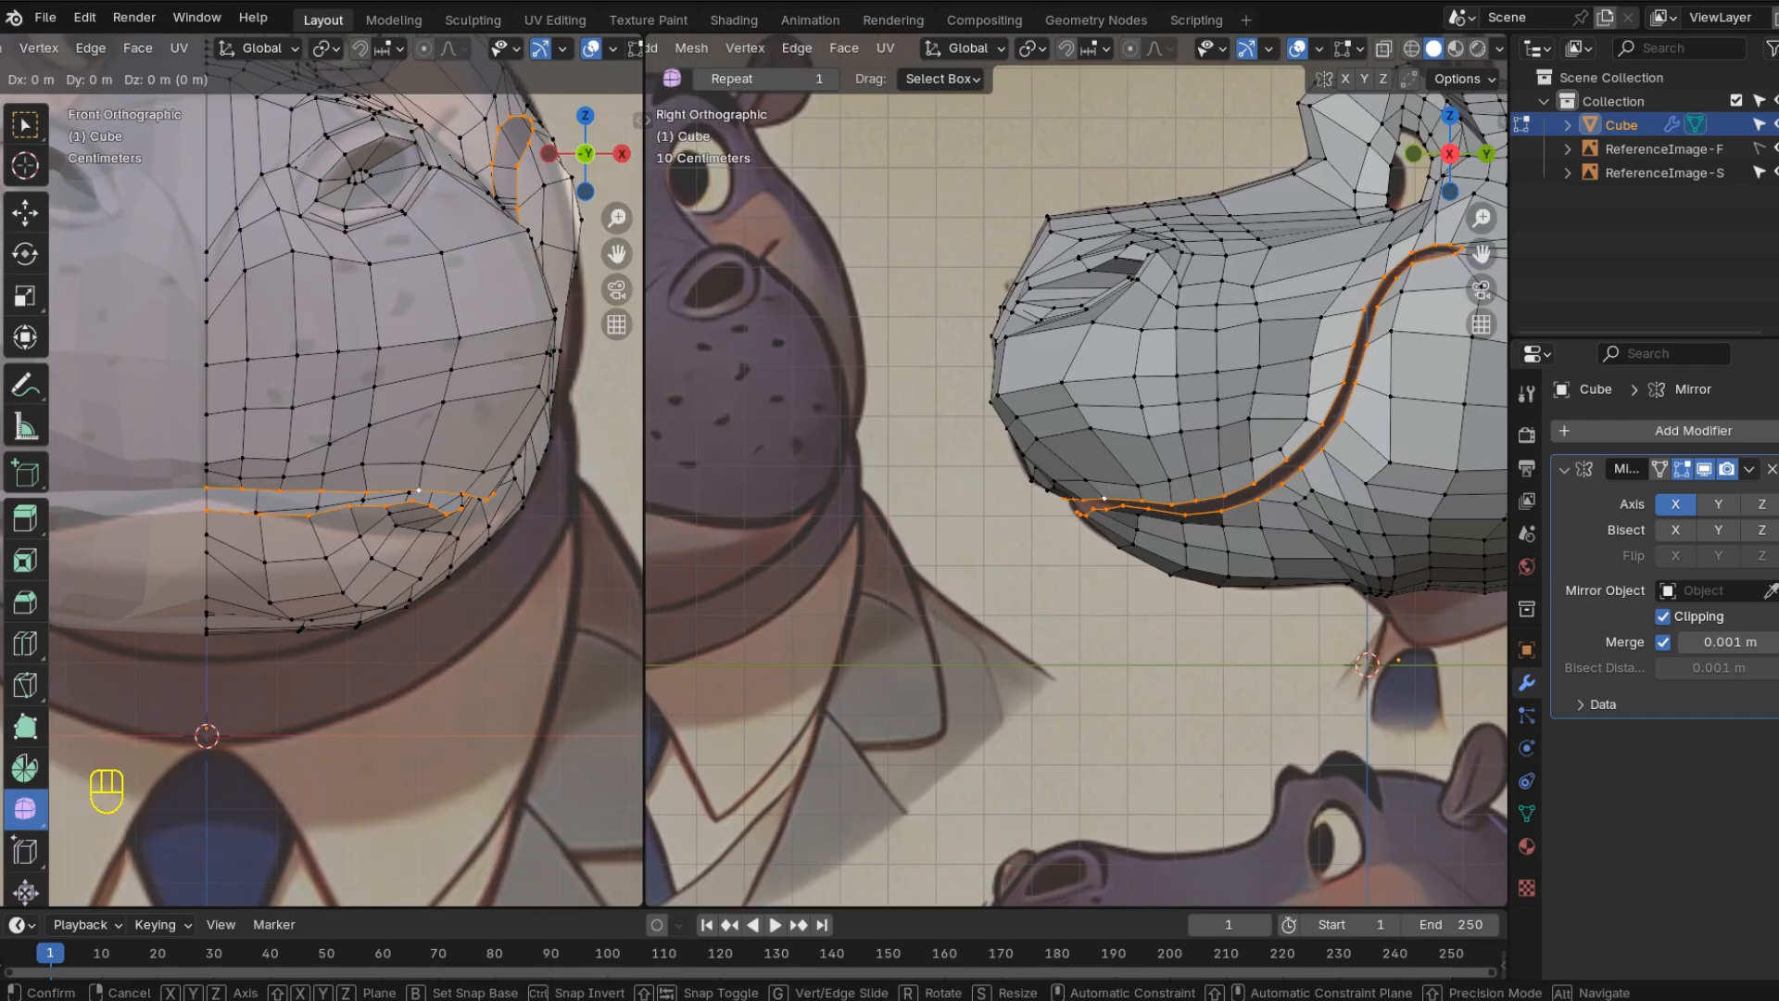
pyautogui.press('z')
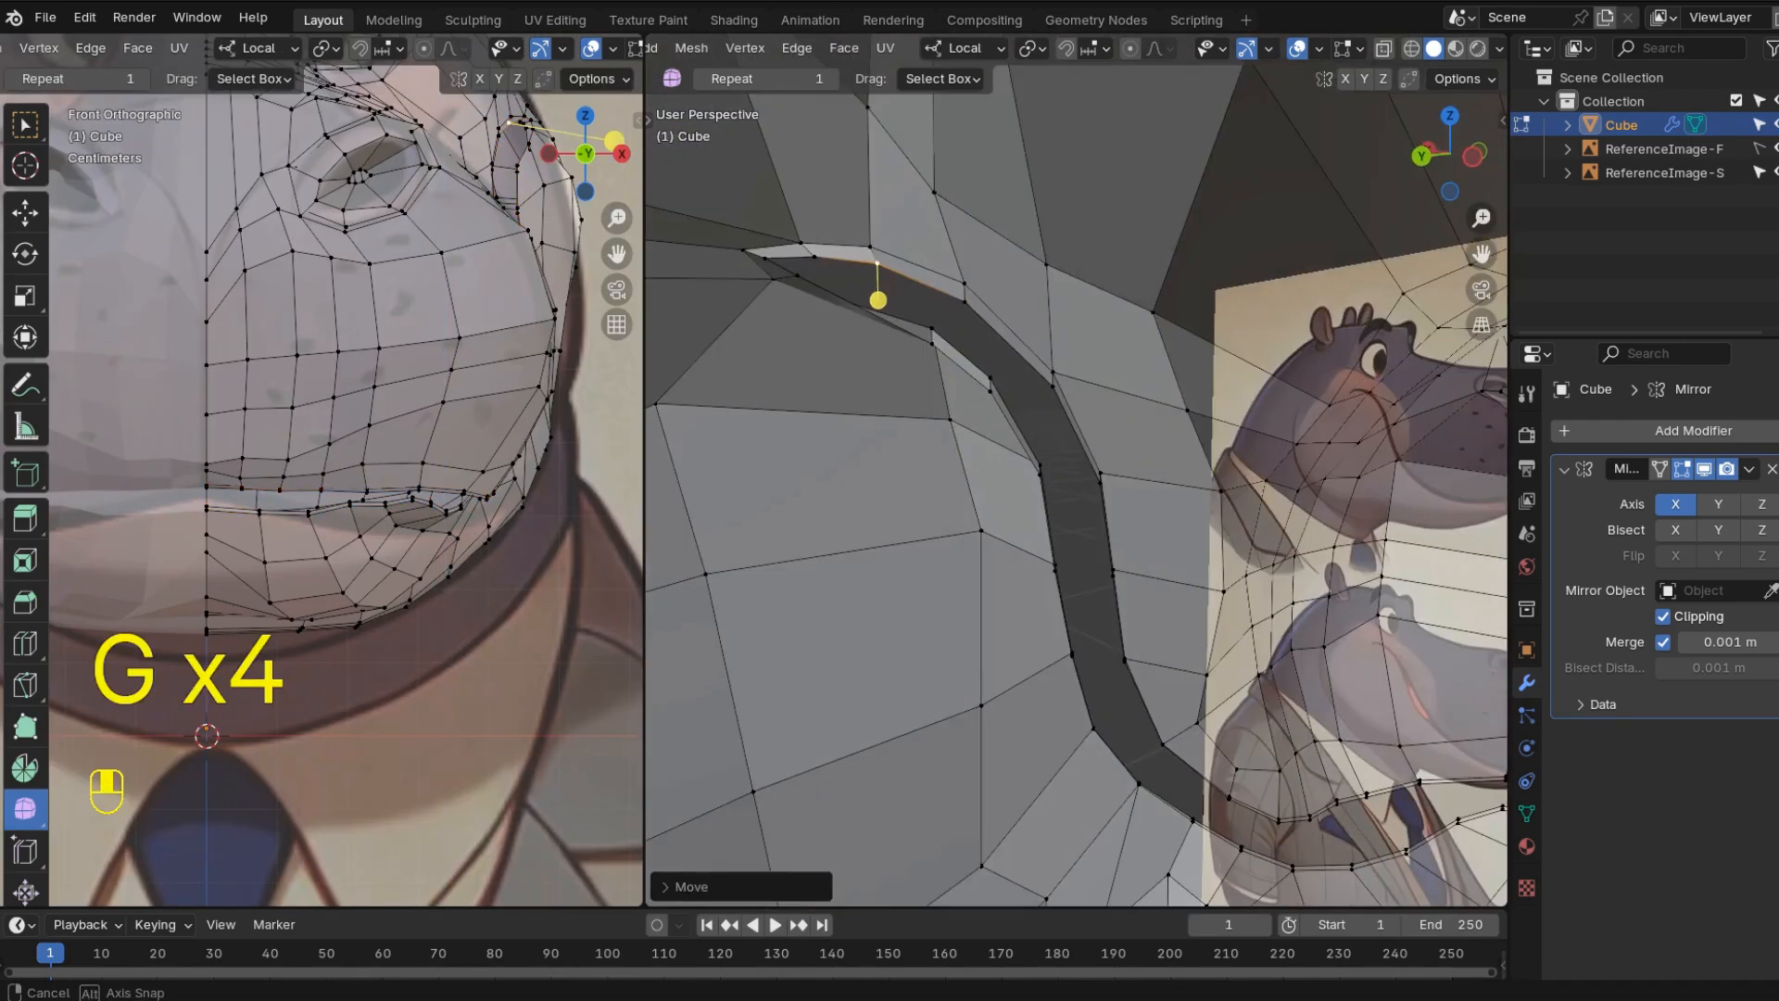
# - Move the inner rim vertices at the upper end of the cheek fold individually to even out the rim from inside the head
pyautogui.press('g')
pyautogui.click(945, 282)
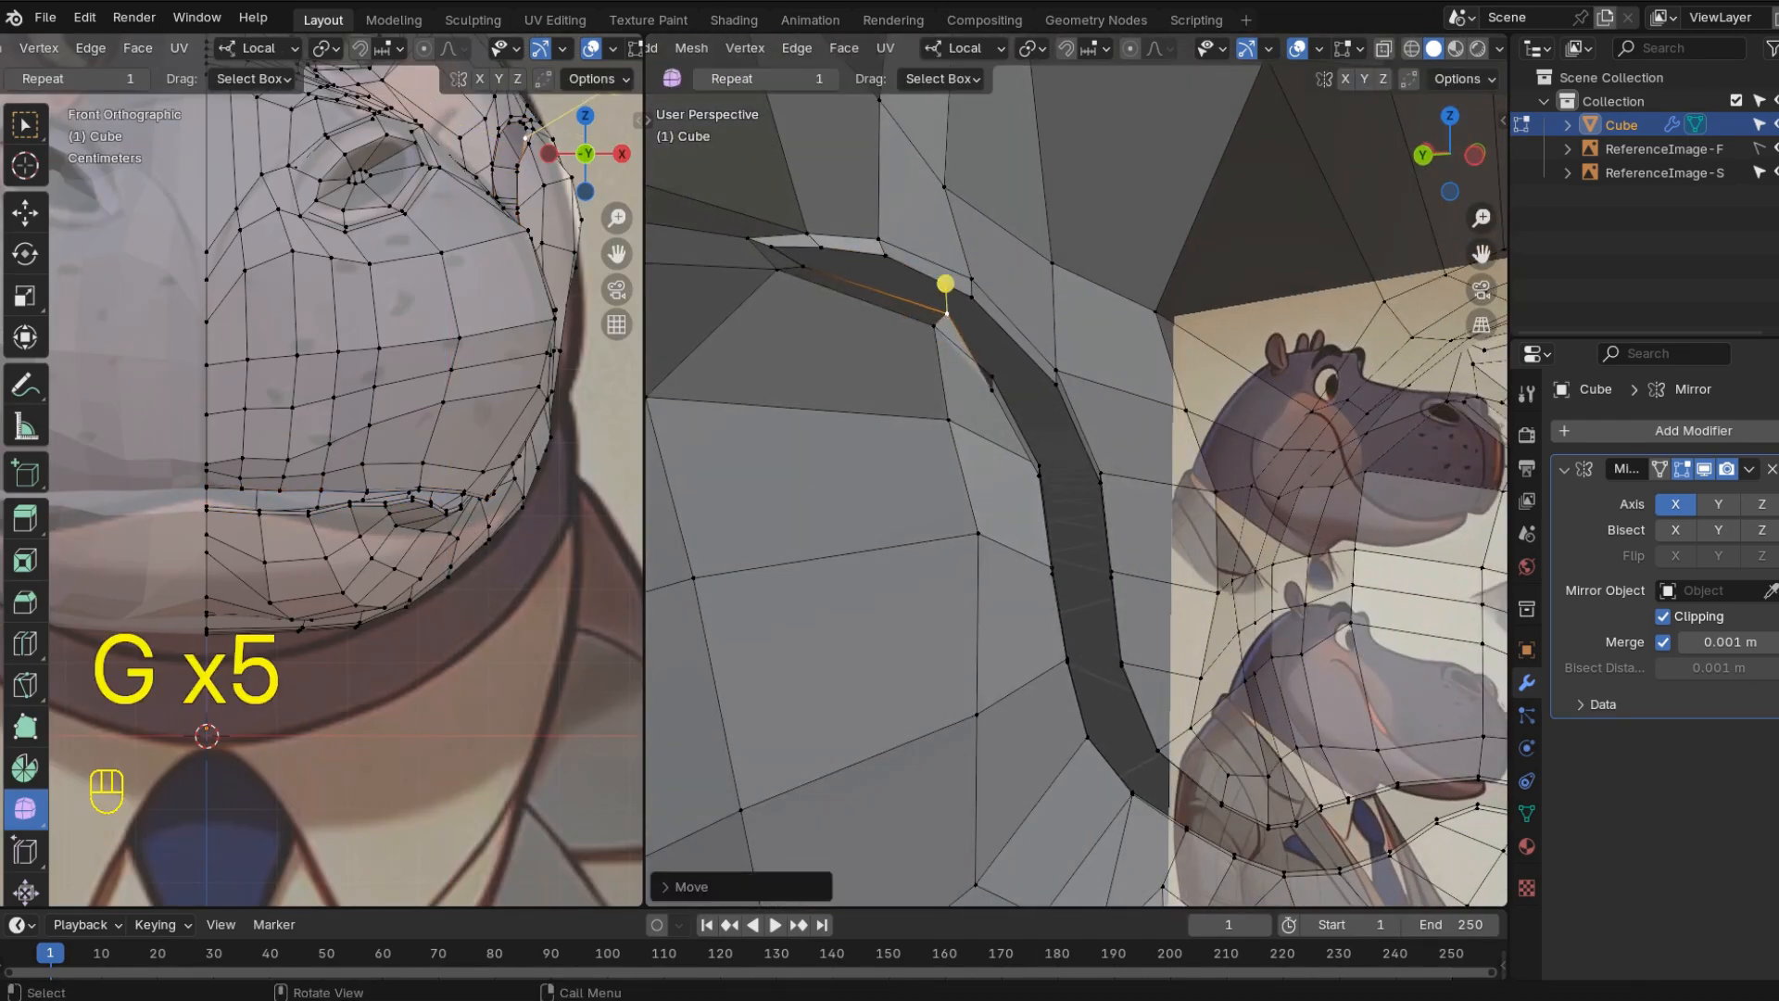
pyautogui.press('g')
pyautogui.click(1031, 347)
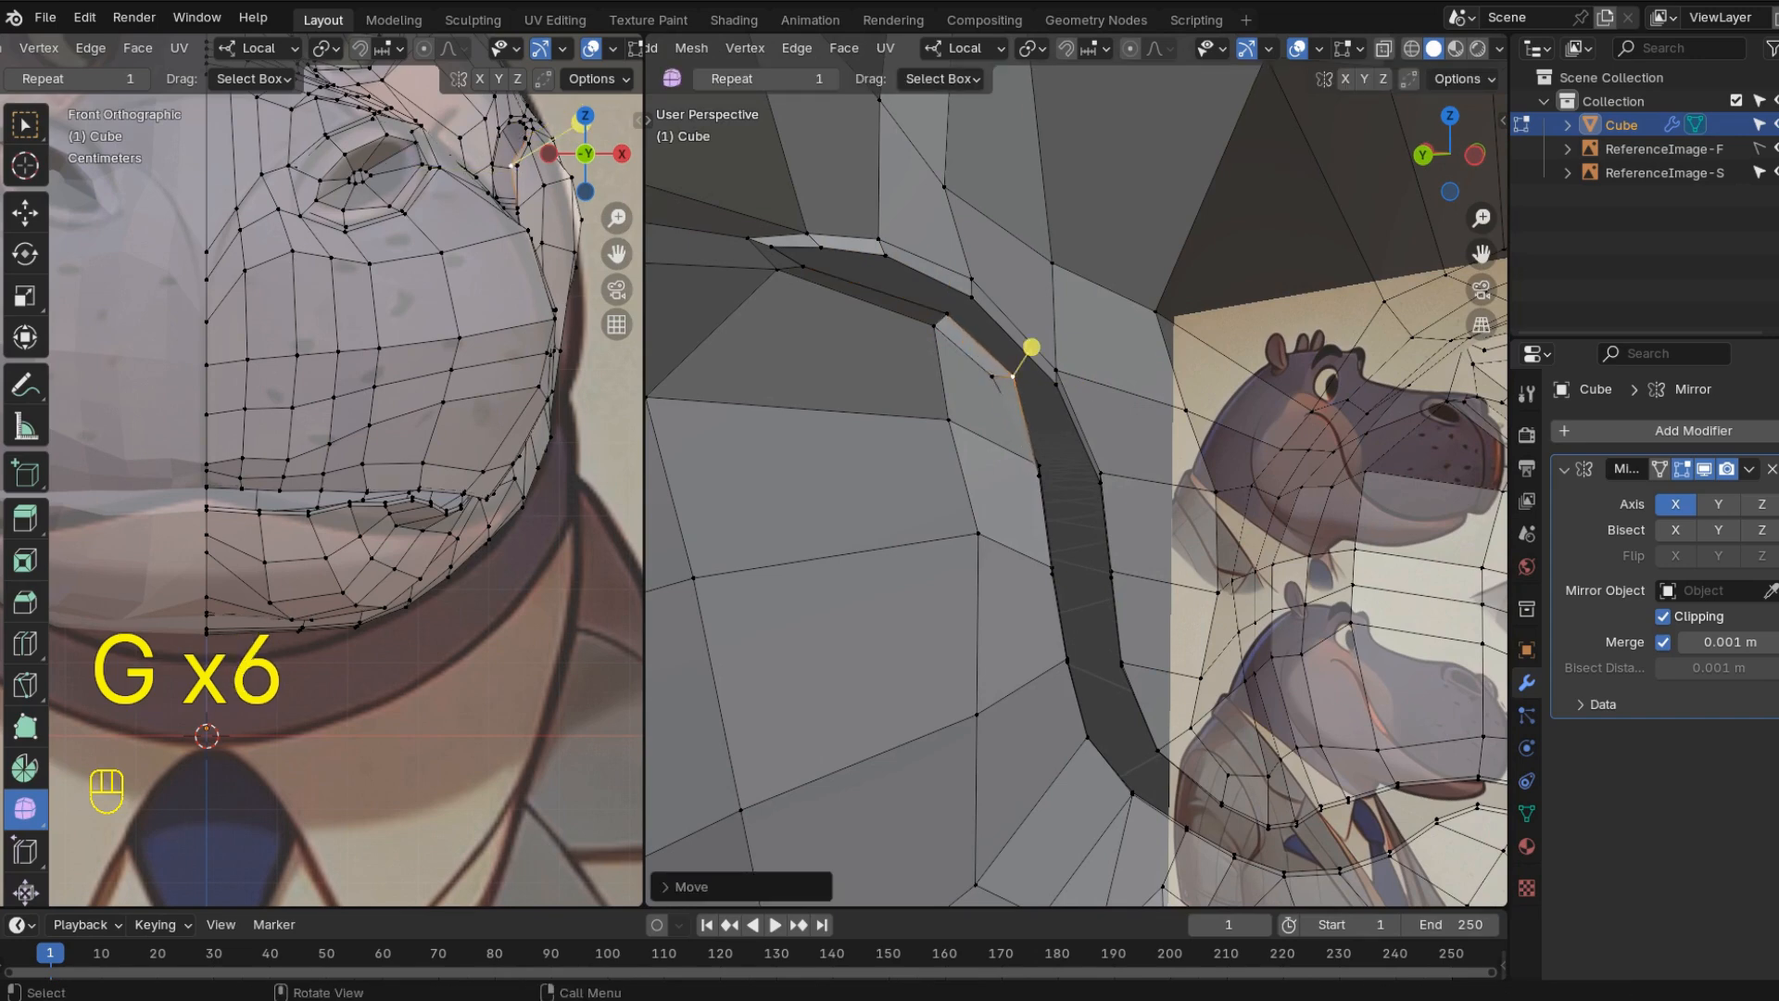
pyautogui.press('g')
pyautogui.click(1060, 420)
pyautogui.moveTo(1061, 421); pyautogui.dragTo(1077, 492, button='middle')
# - Adjust the remaining inner rim vertices and smooth the whole inner edge loop of the mouth
pyautogui.click(854, 281)
pyautogui.press('g')
pyautogui.press('g')
pyautogui.press('g')
pyautogui.press('g')
pyautogui.press('g')
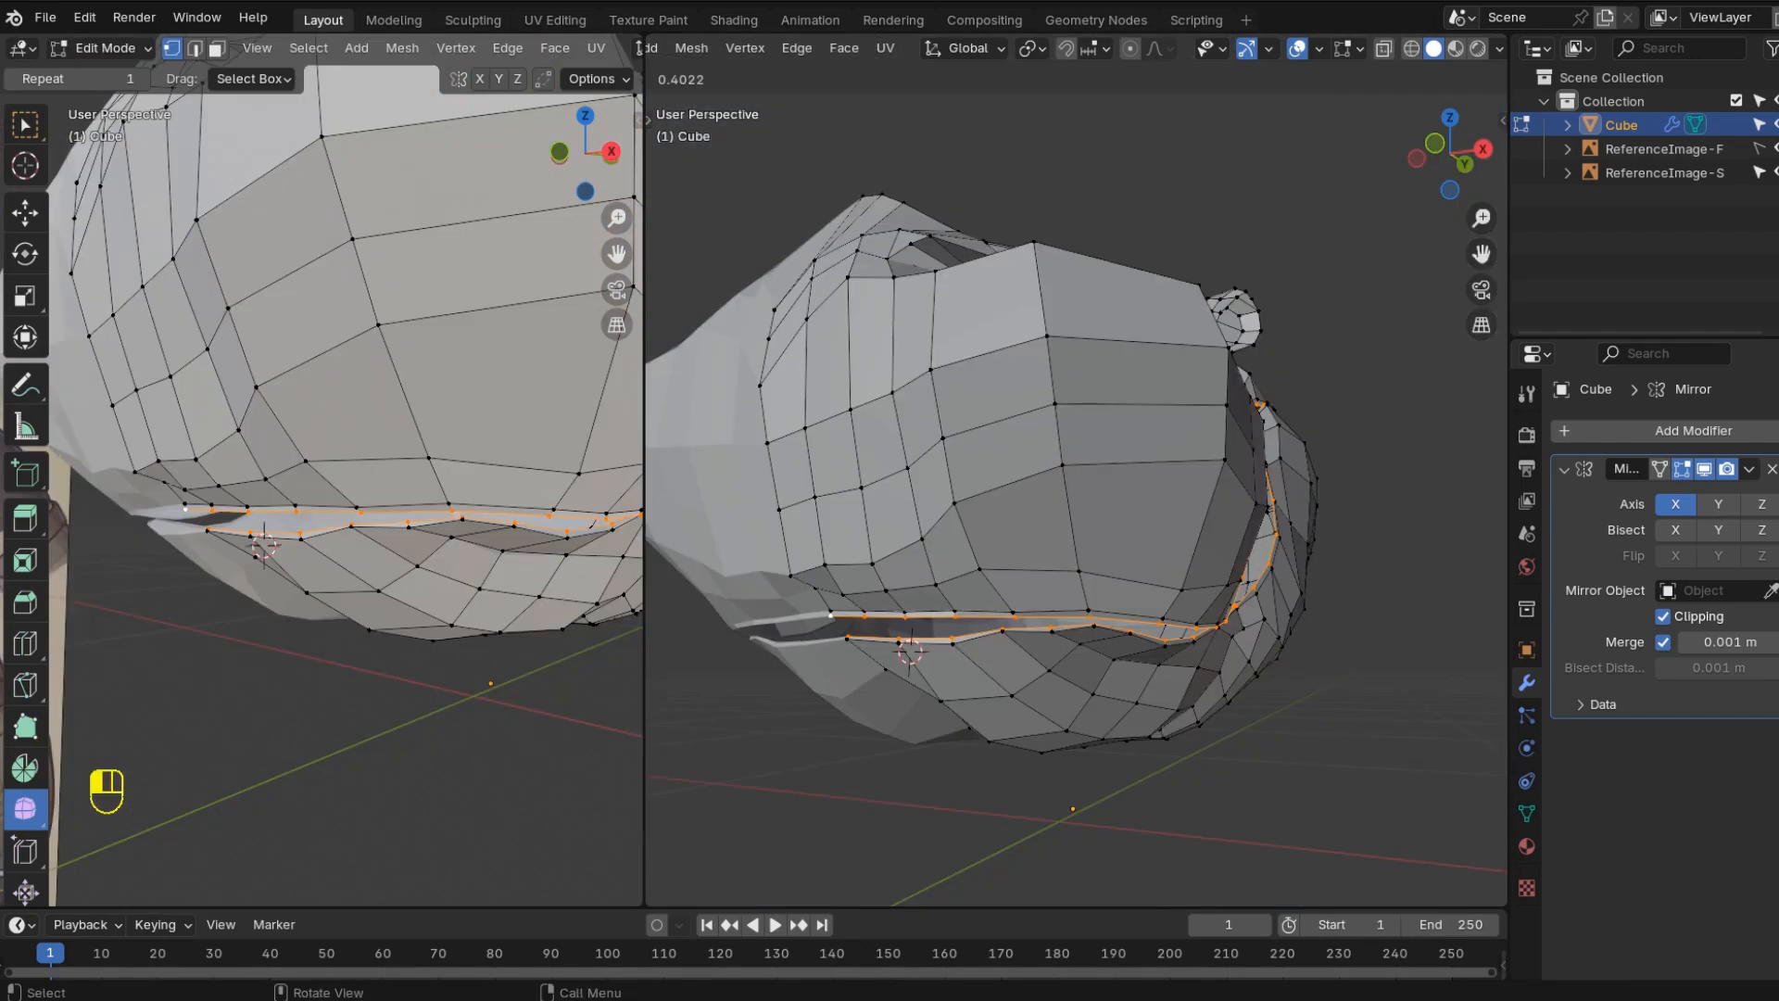
pyautogui.moveTo(1271, 492); pyautogui.dragTo(1232, 464, button='middle')
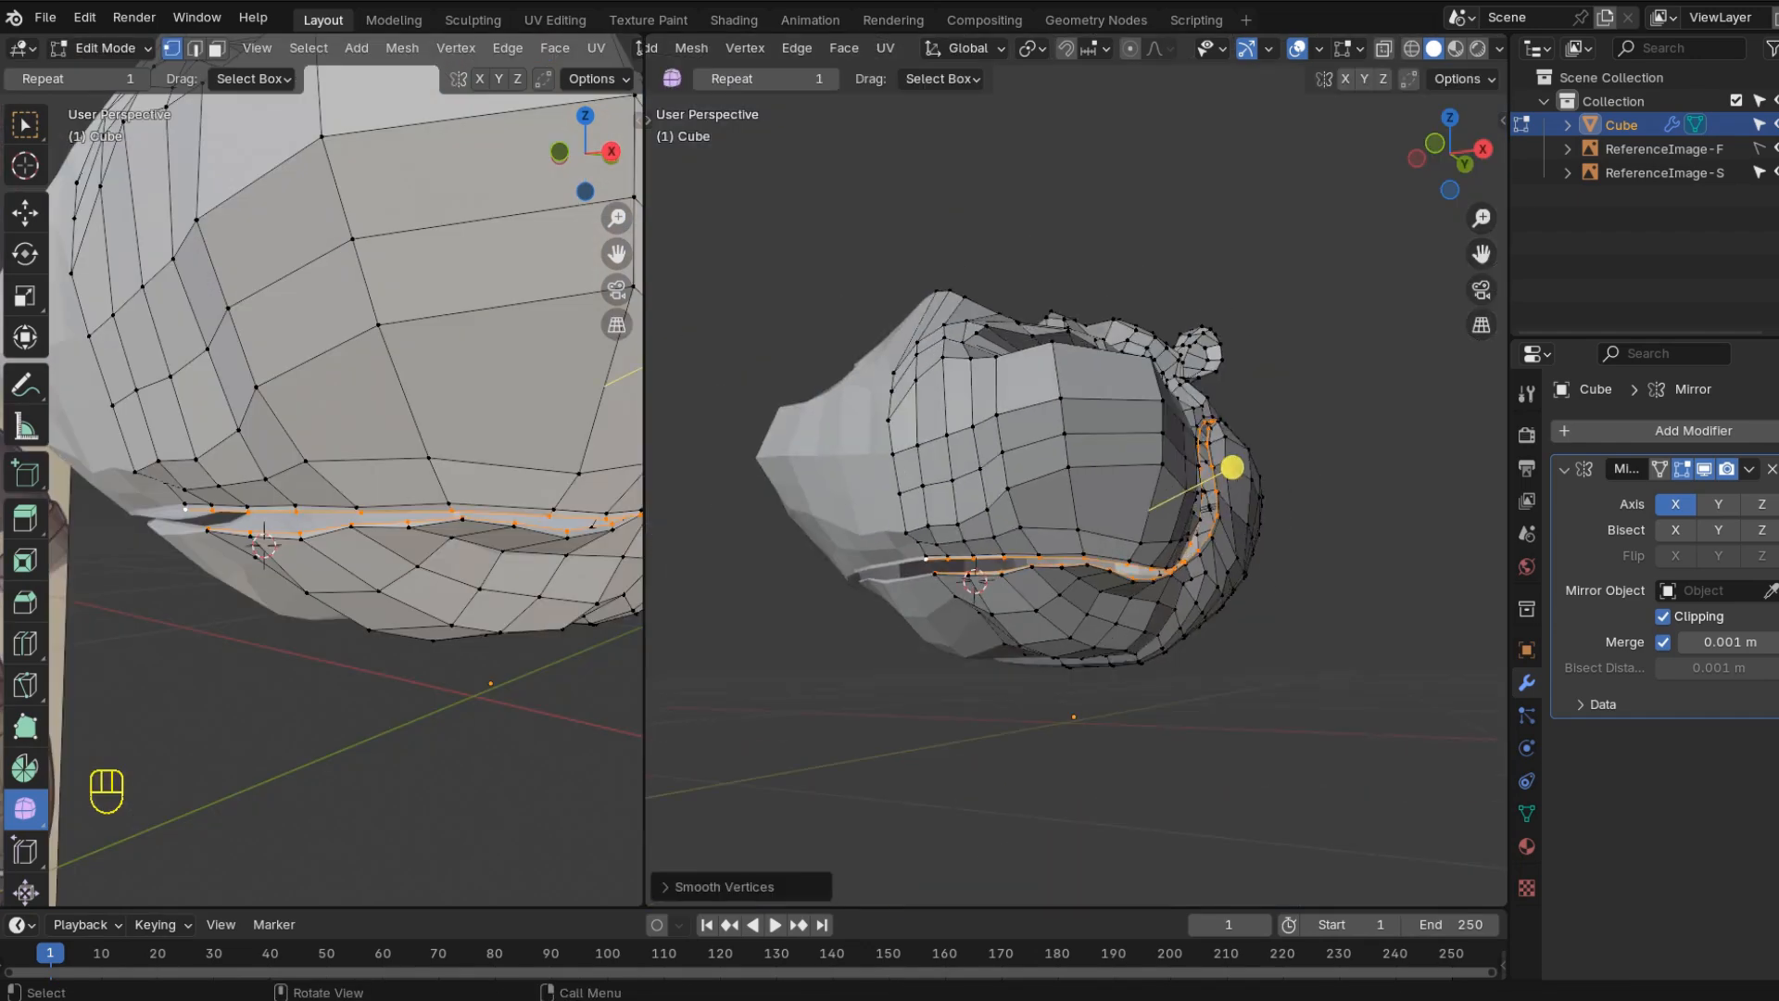
# - Add a Subdivision Surface modifier to the head and rename the object Hippo Head
pyautogui.press('KP_3')
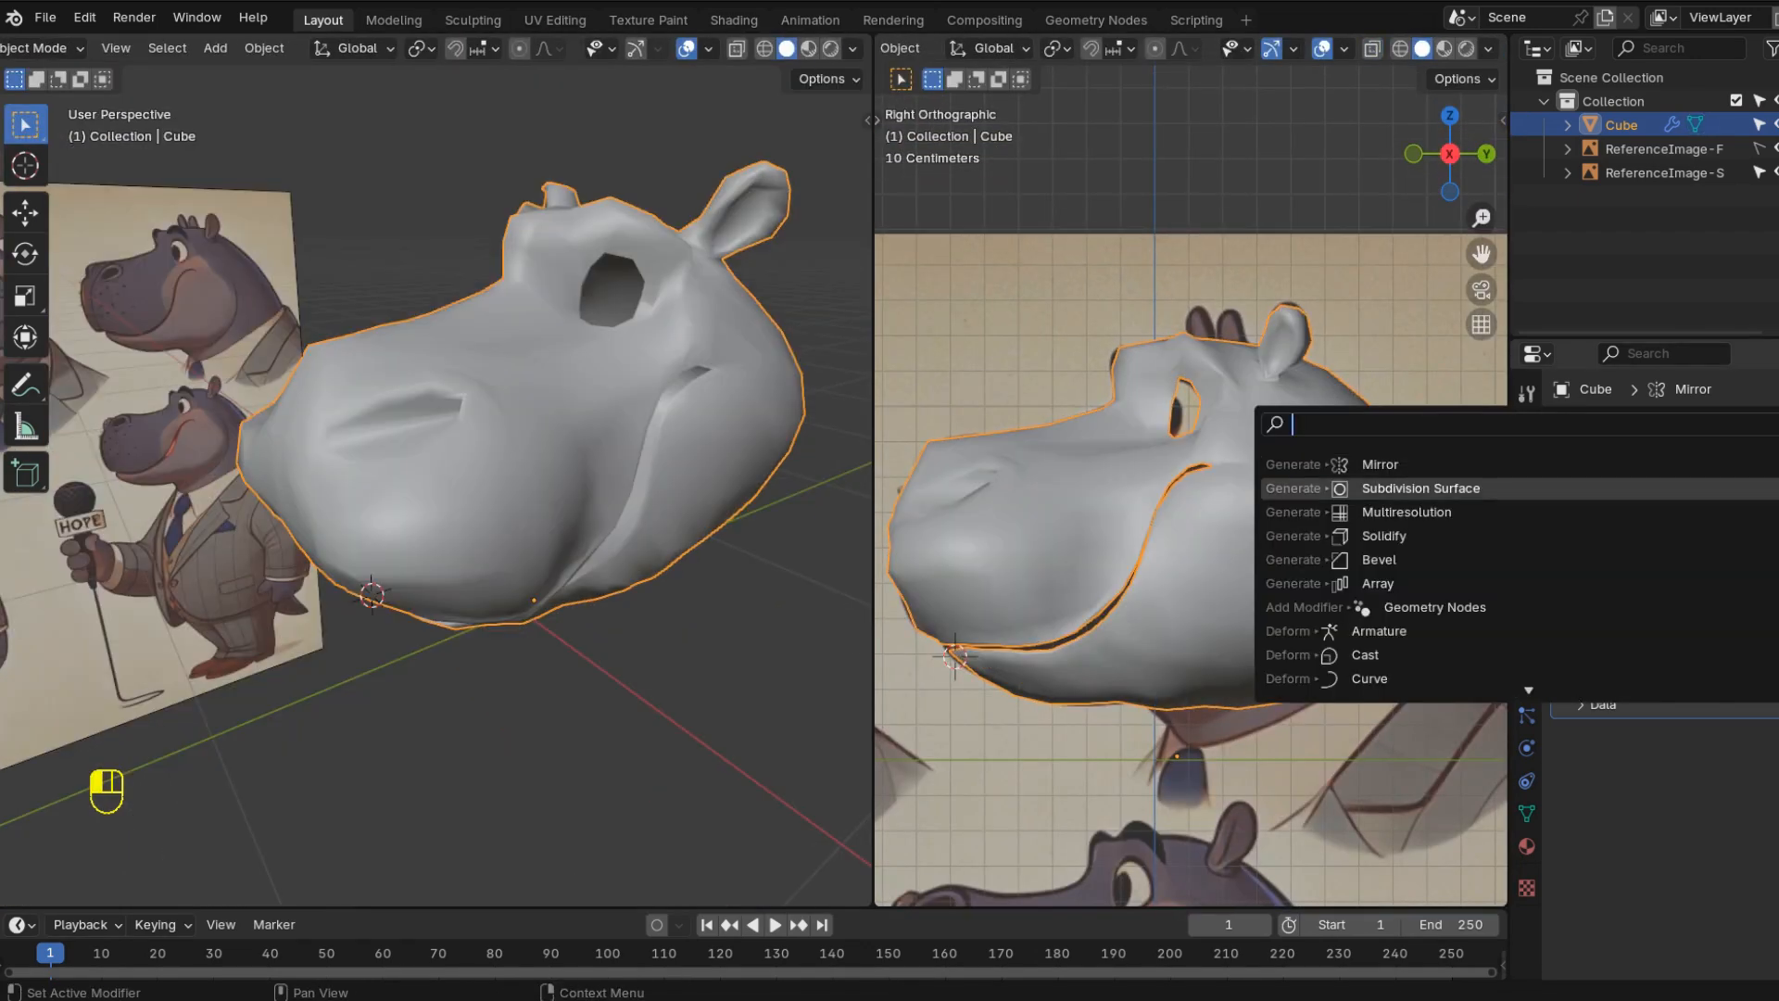
pyautogui.press('Return')
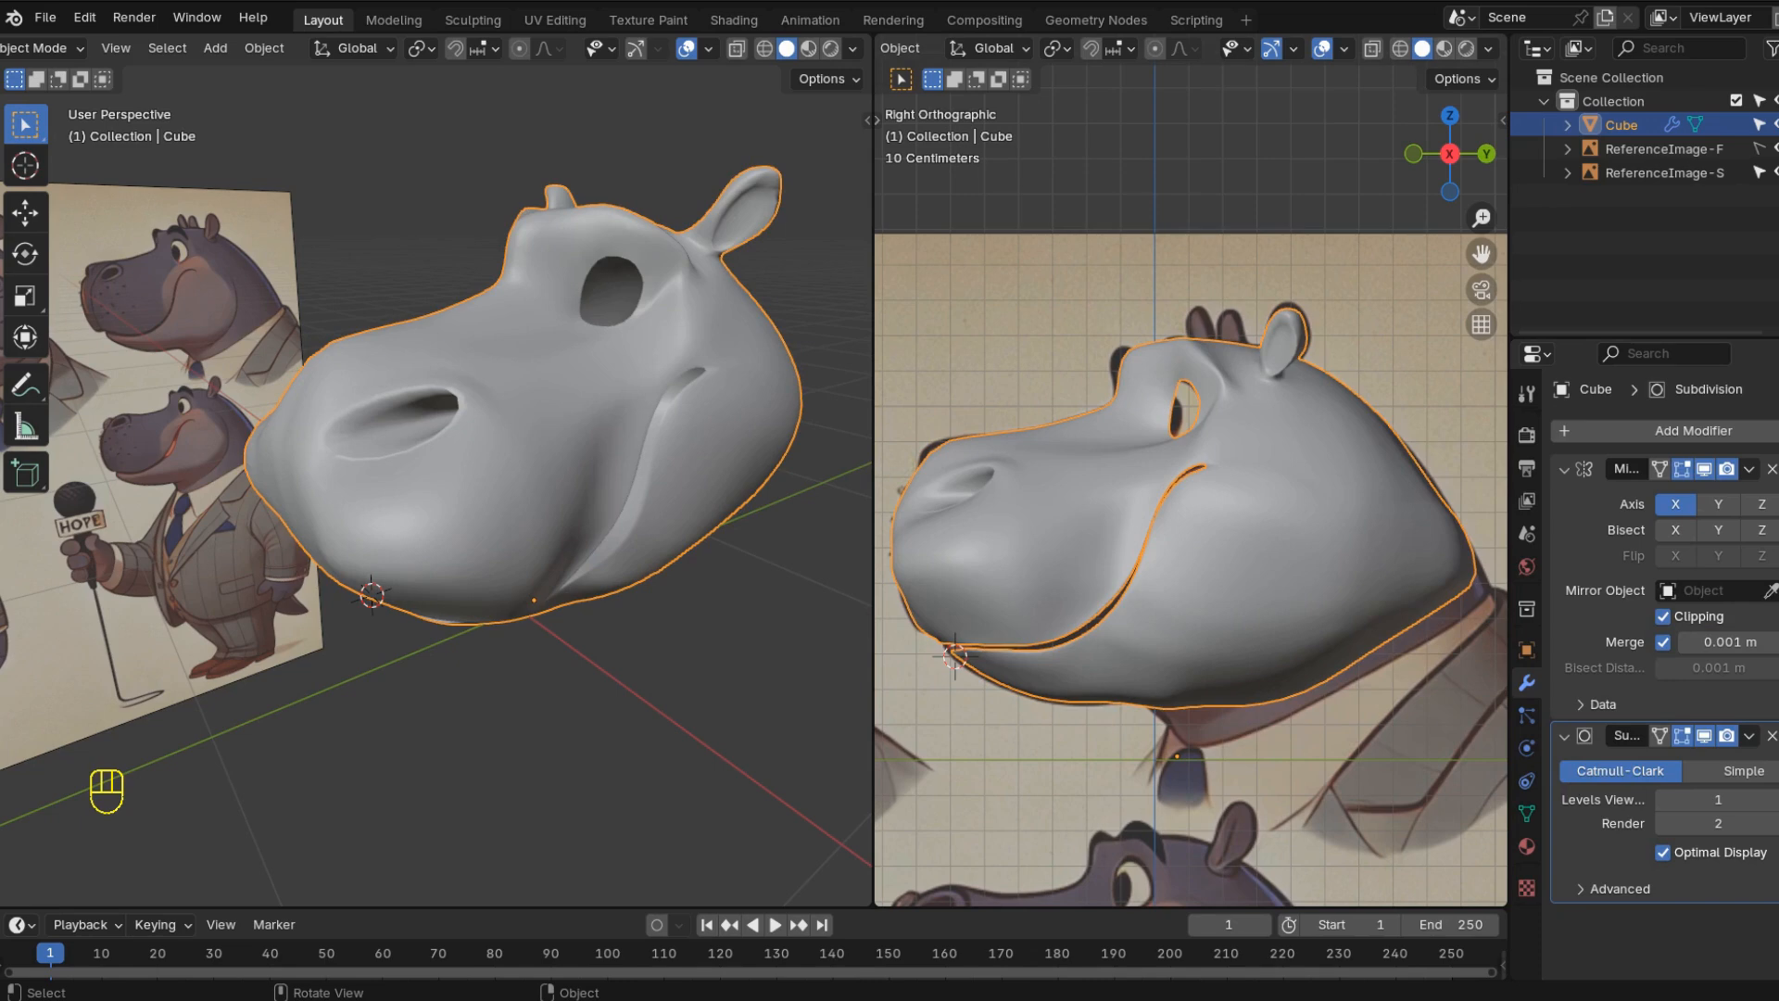
pyautogui.scroll(4, 436, 482)
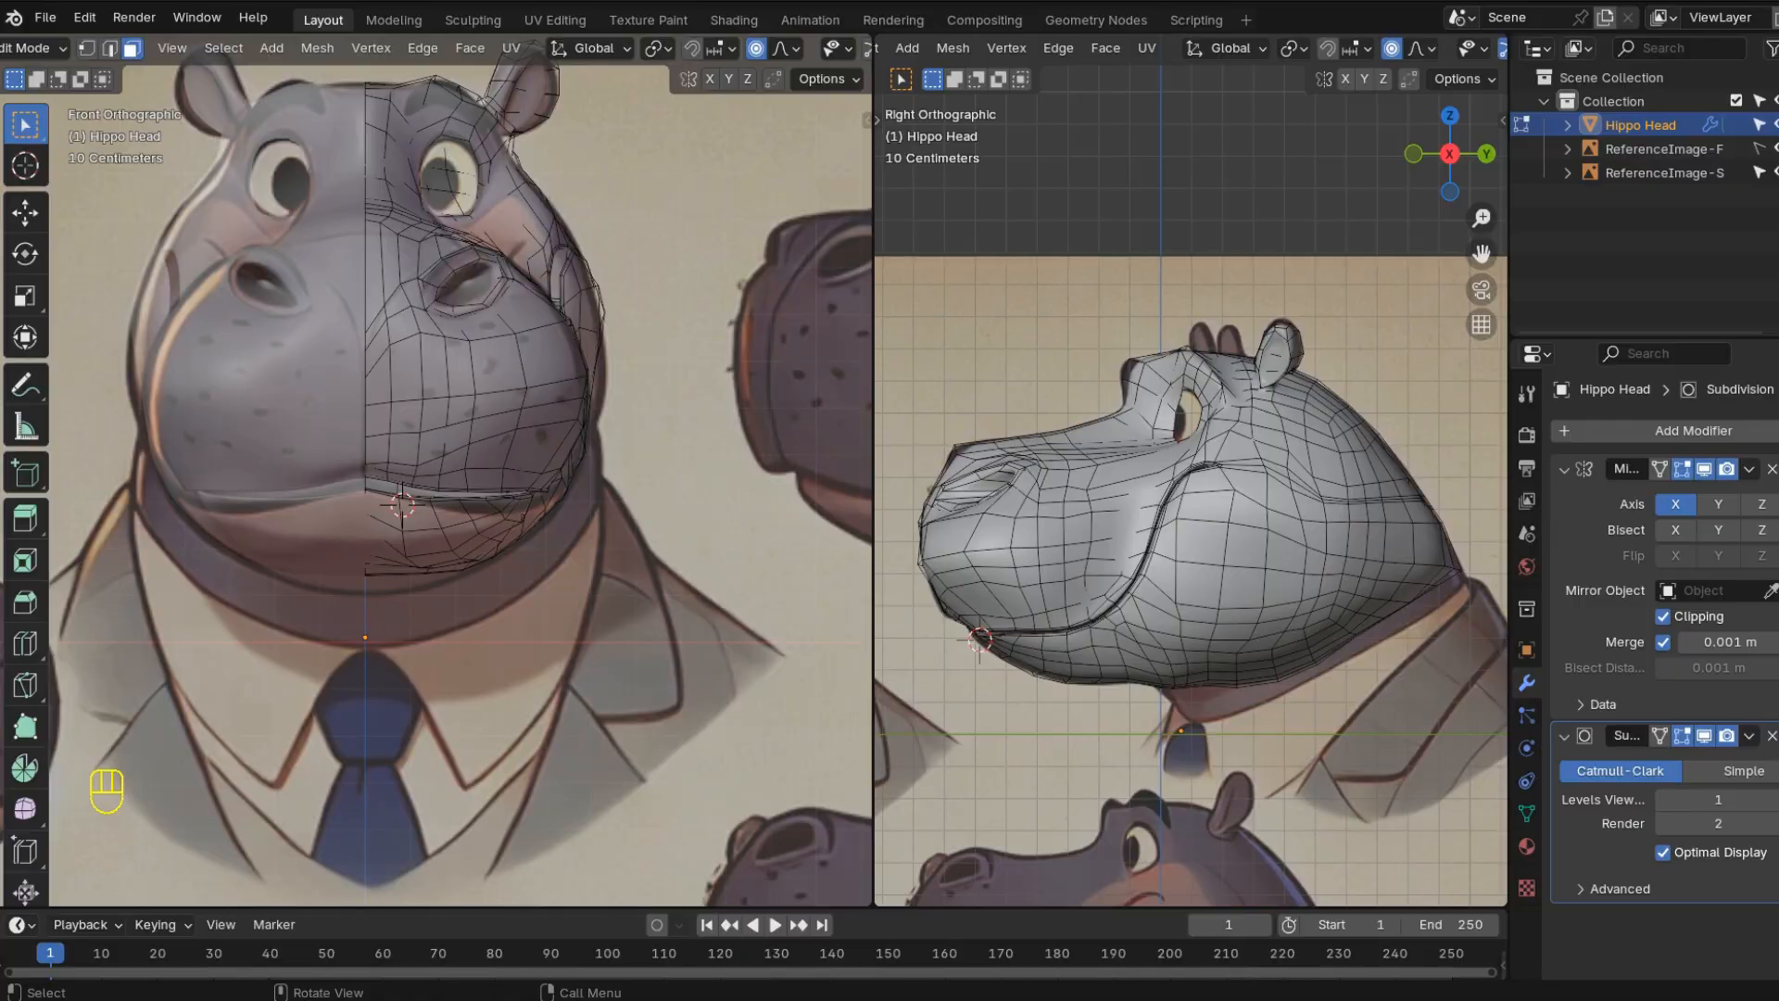
# - Add a UV sphere, rotate its pole to face forward, and scale and move it to fit the eye socket
pyautogui.hotkey('shift', 'a')
pyautogui.moveTo(290, 540)
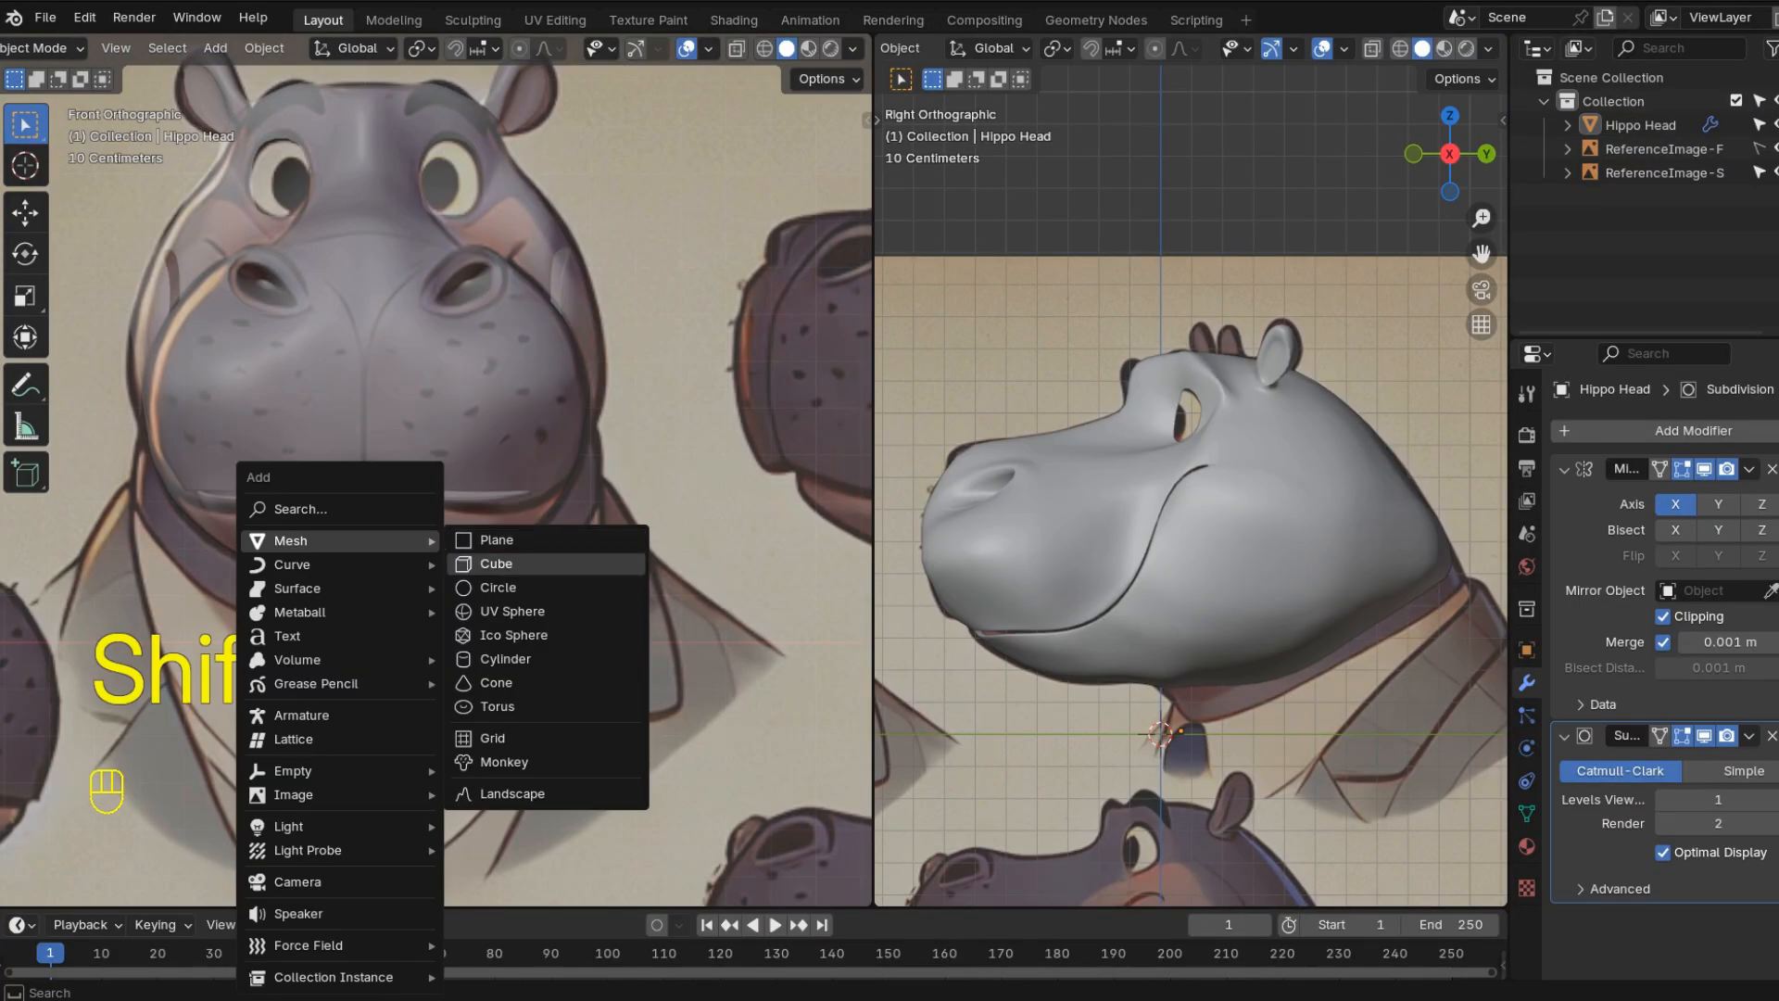
pyautogui.click(513, 611)
pyautogui.scroll(-4, 513, 611)
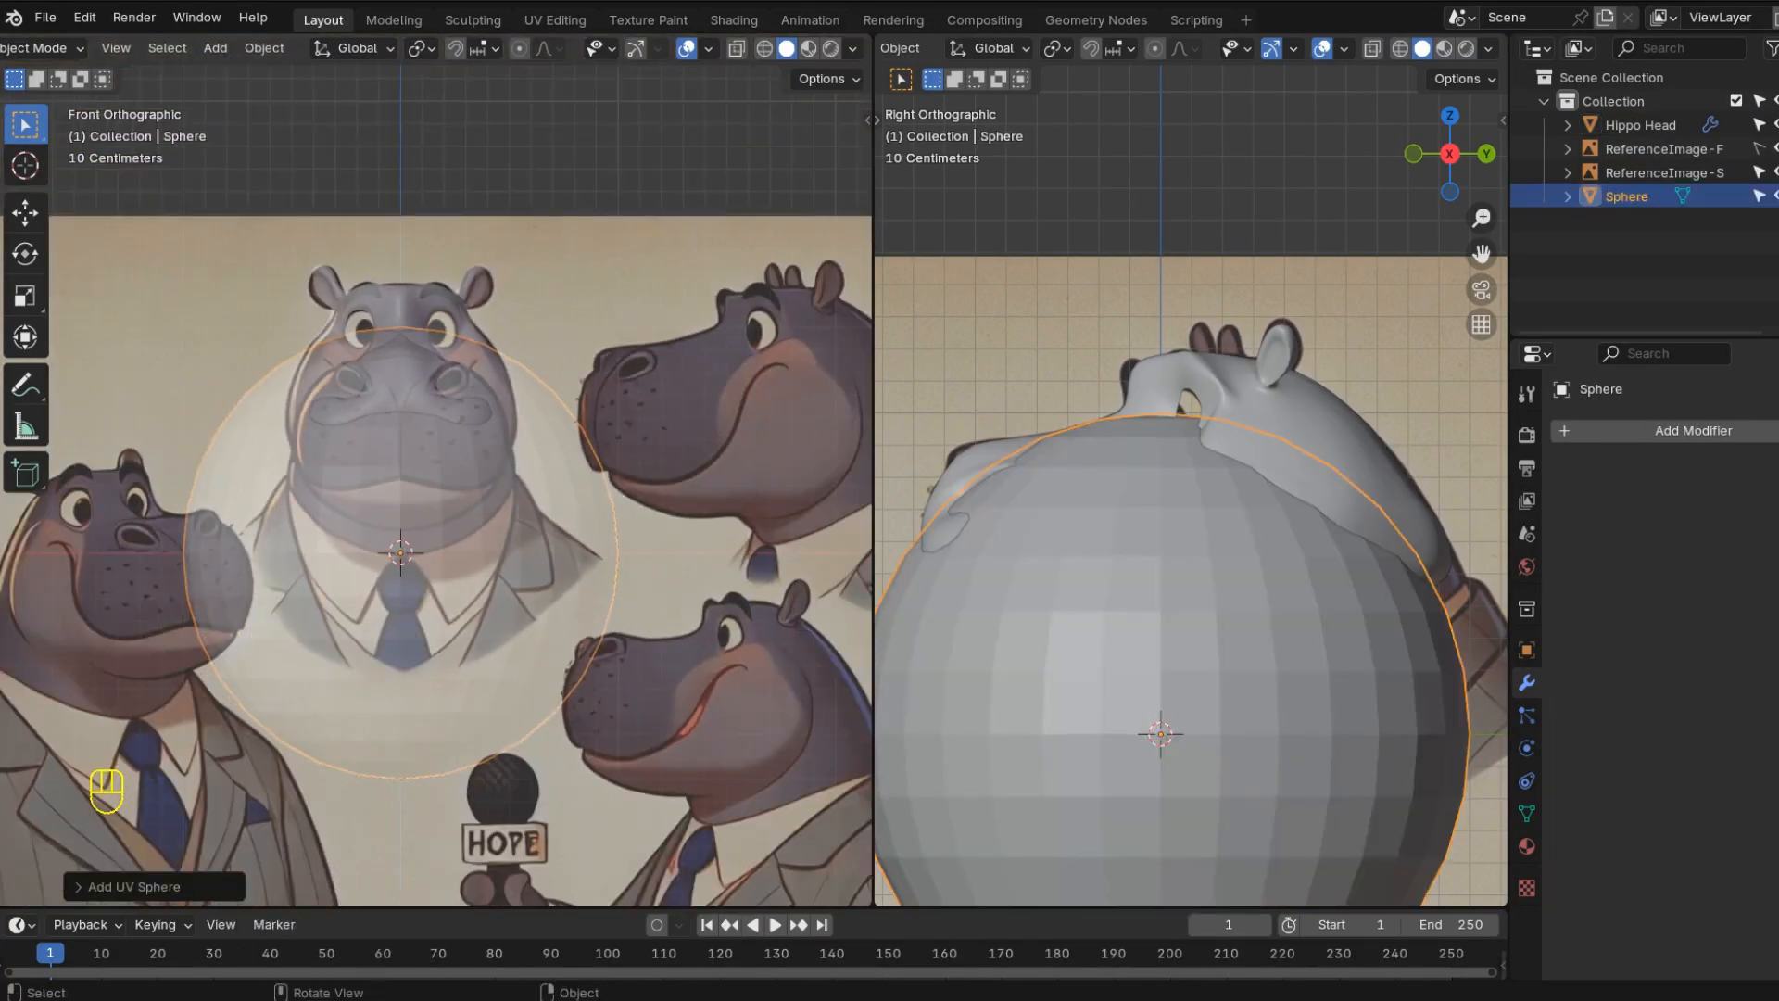
pyautogui.press('r')
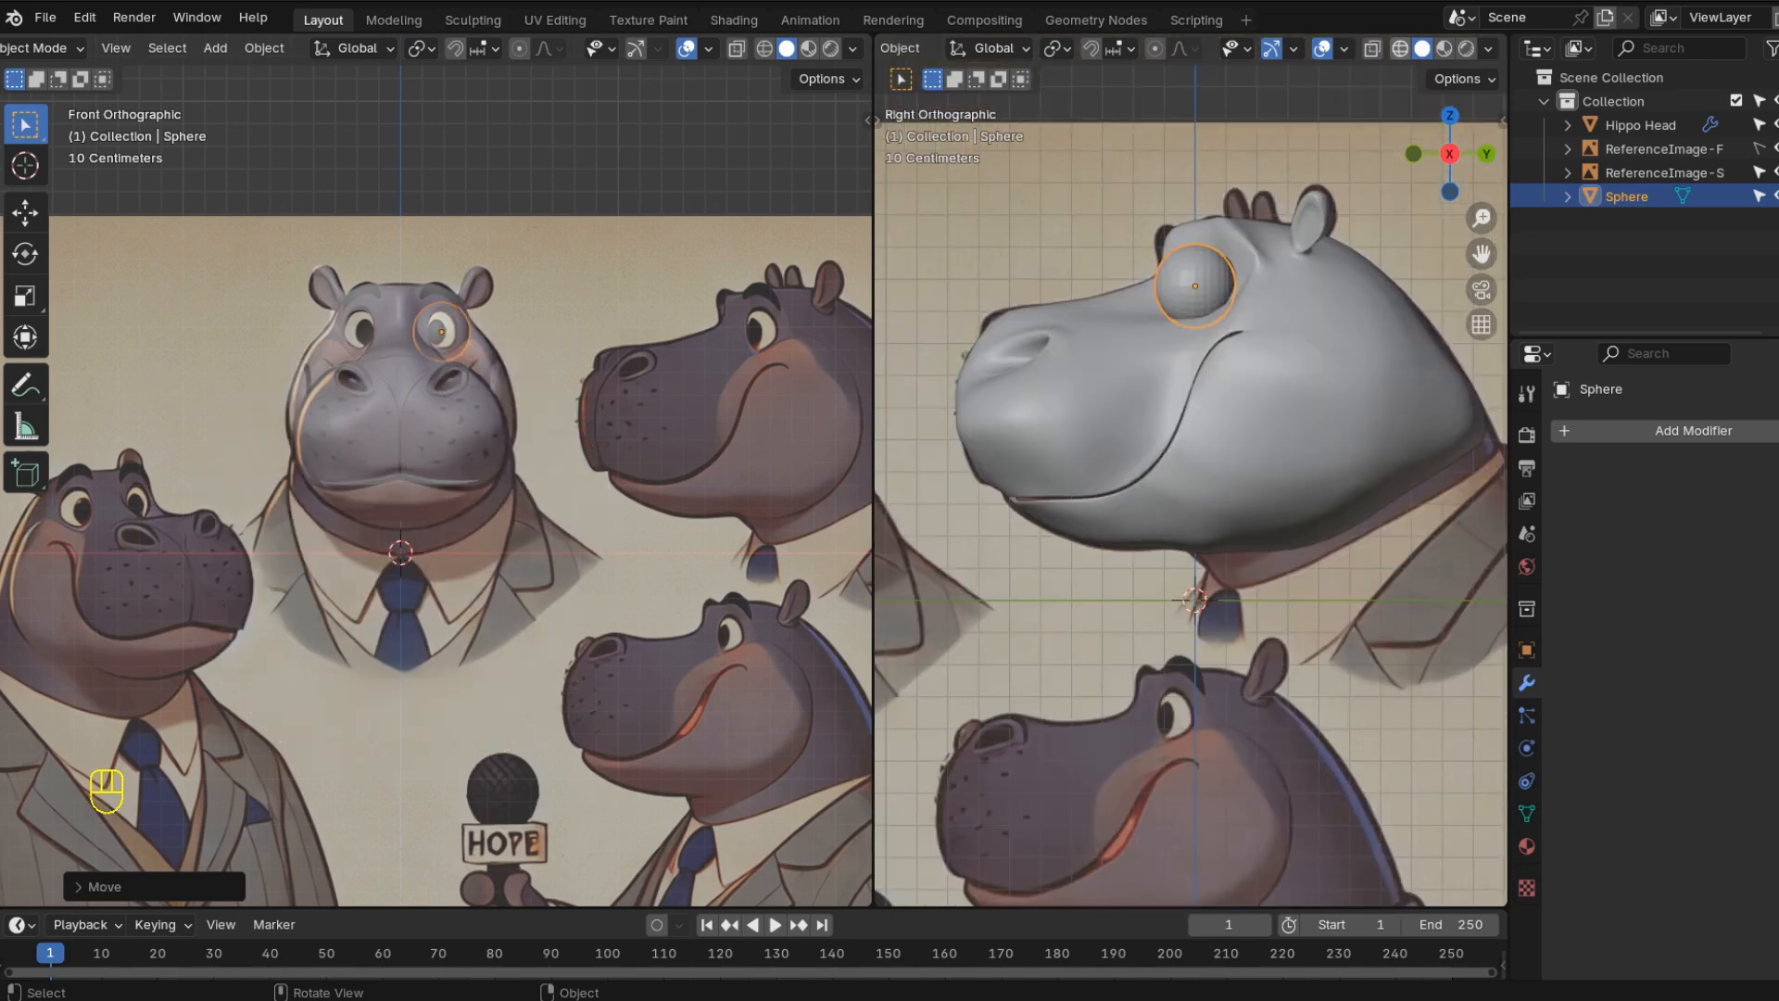
# - Show the side view as wireframe, align the sphere with the reference eye along Y, and name it Eyeball
pyautogui.click(1400, 48)
pyautogui.scroll(3, 1192, 278)
pyautogui.keyDown('shift'); pyautogui.moveTo(1177, 370); pyautogui.dragTo(1103, 398, button='middle'); pyautogui.keyUp('shift')
pyautogui.scroll(3, 1103, 417)
pyautogui.press('g')
pyautogui.press('y')
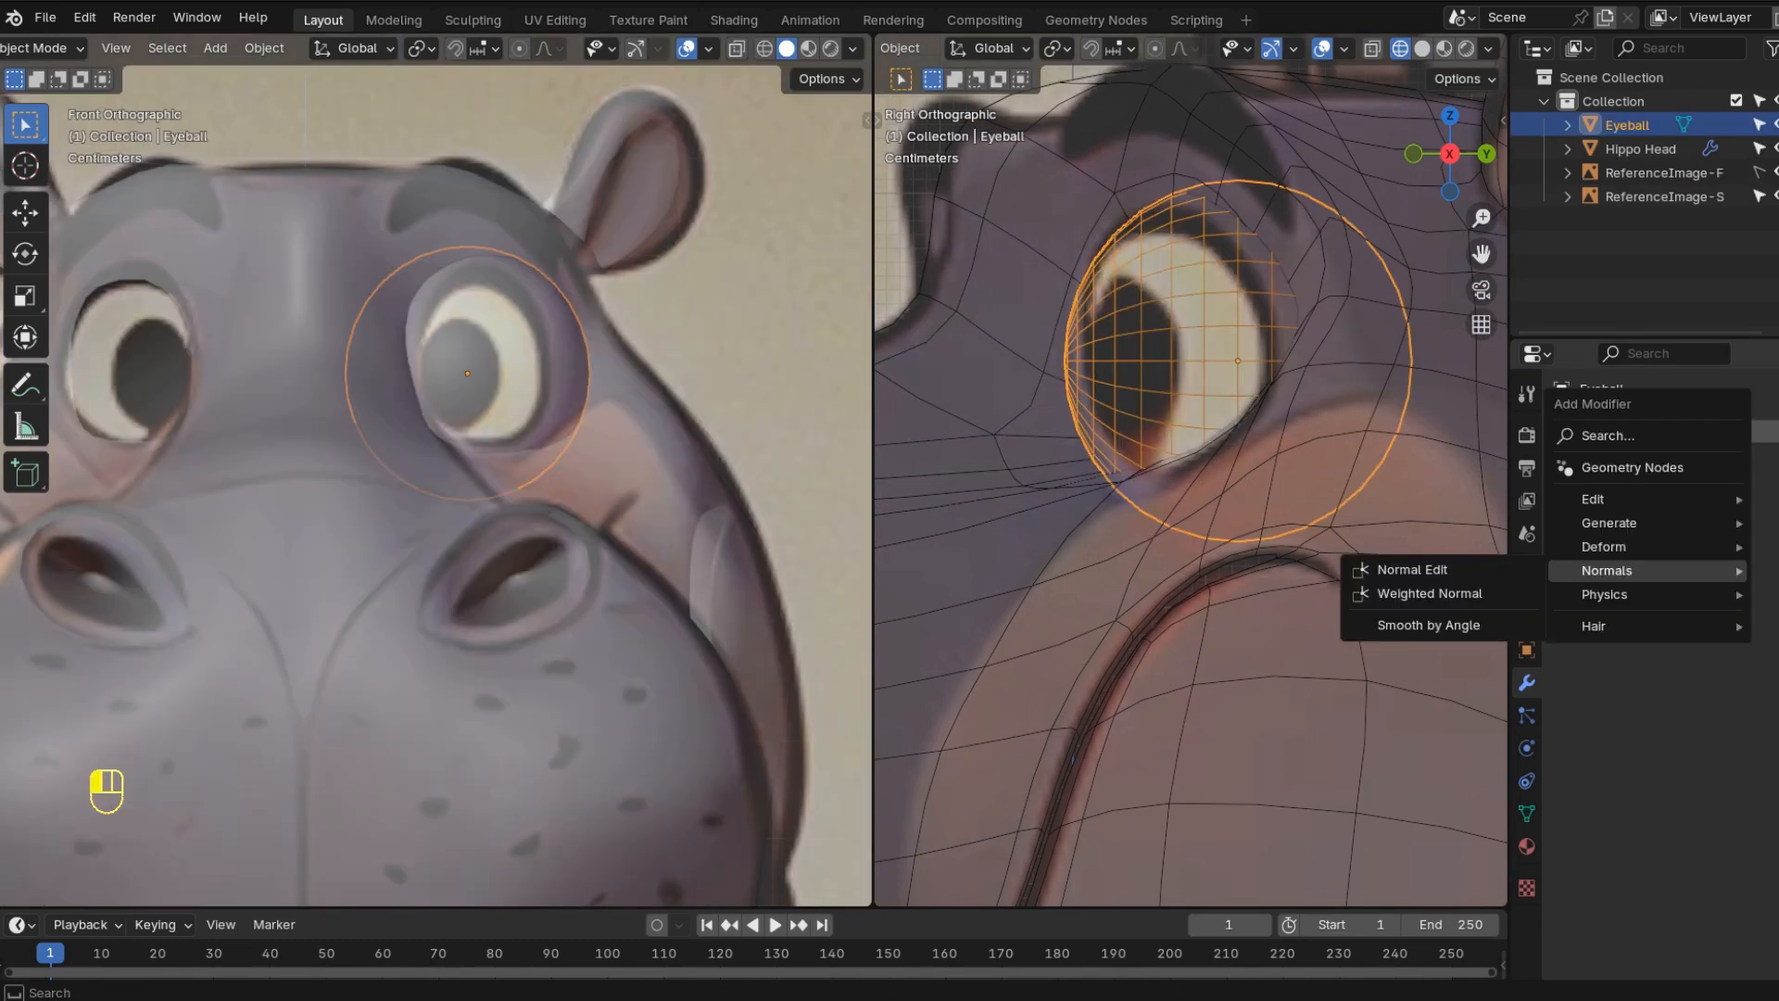
# - Add a Mirror modifier to the eyeball on the X axis with Hippo Head as the mirror object
pyautogui.moveTo(1610, 523)
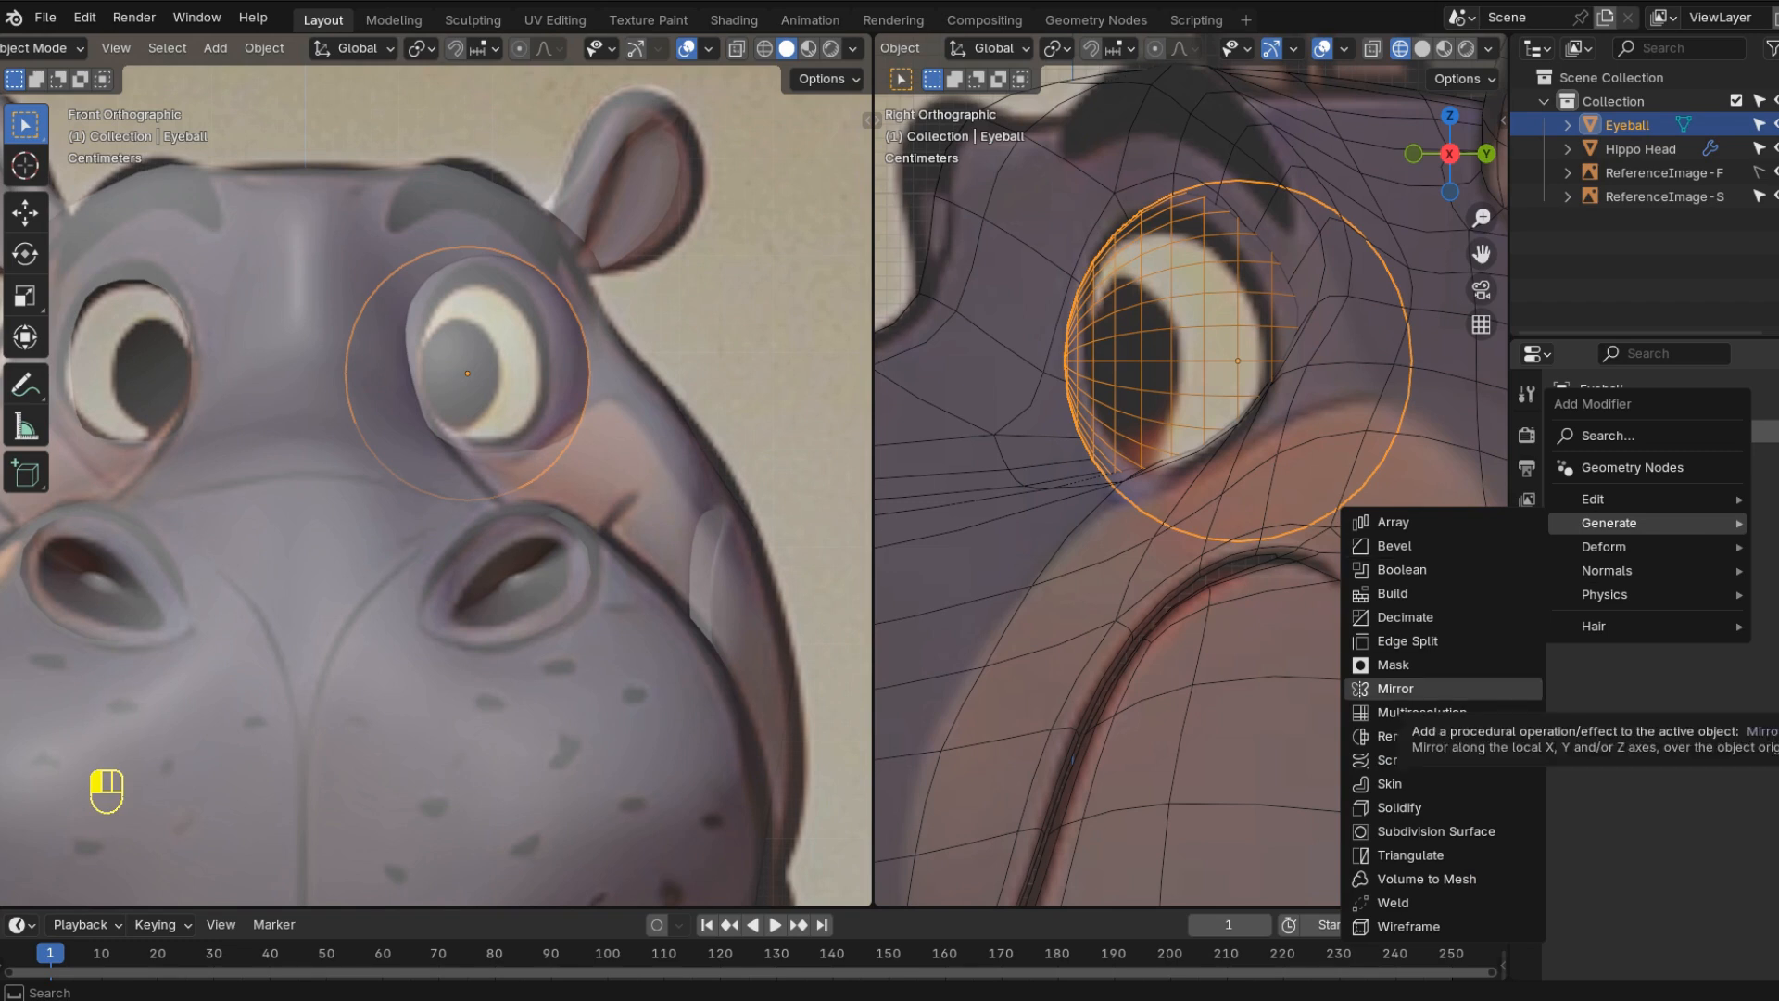
pyautogui.click(1396, 689)
pyautogui.click(1770, 590)
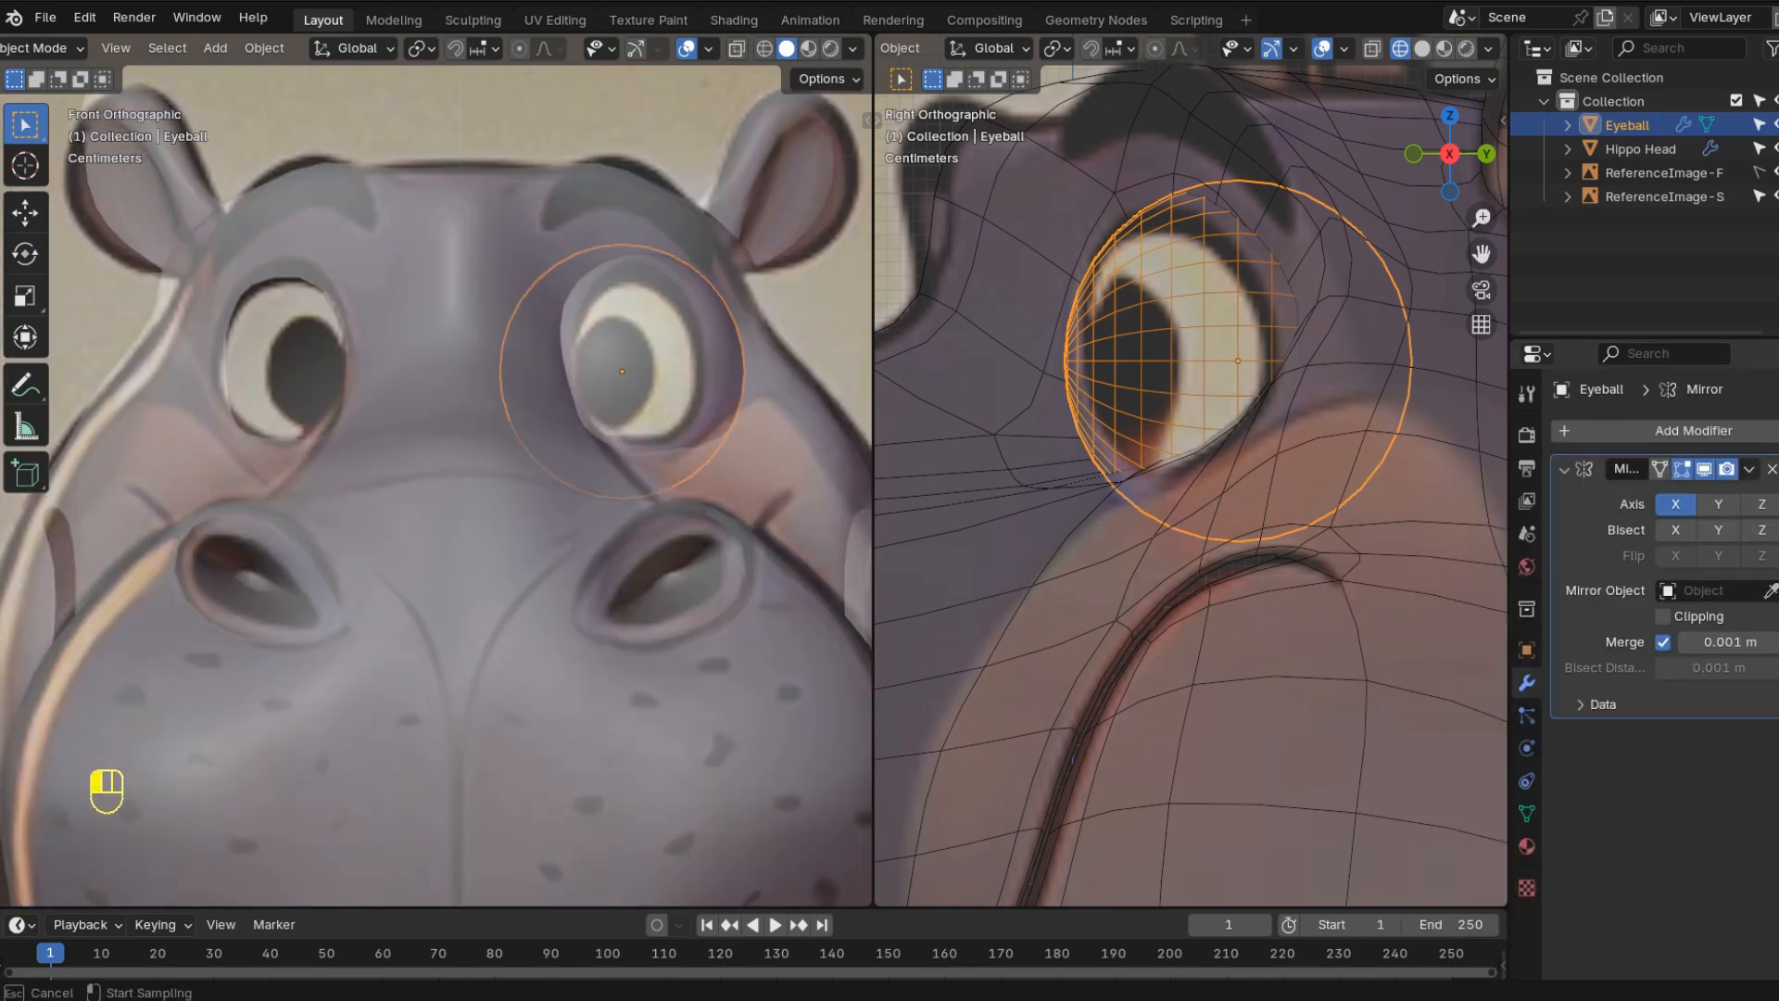
pyautogui.click(435, 385)
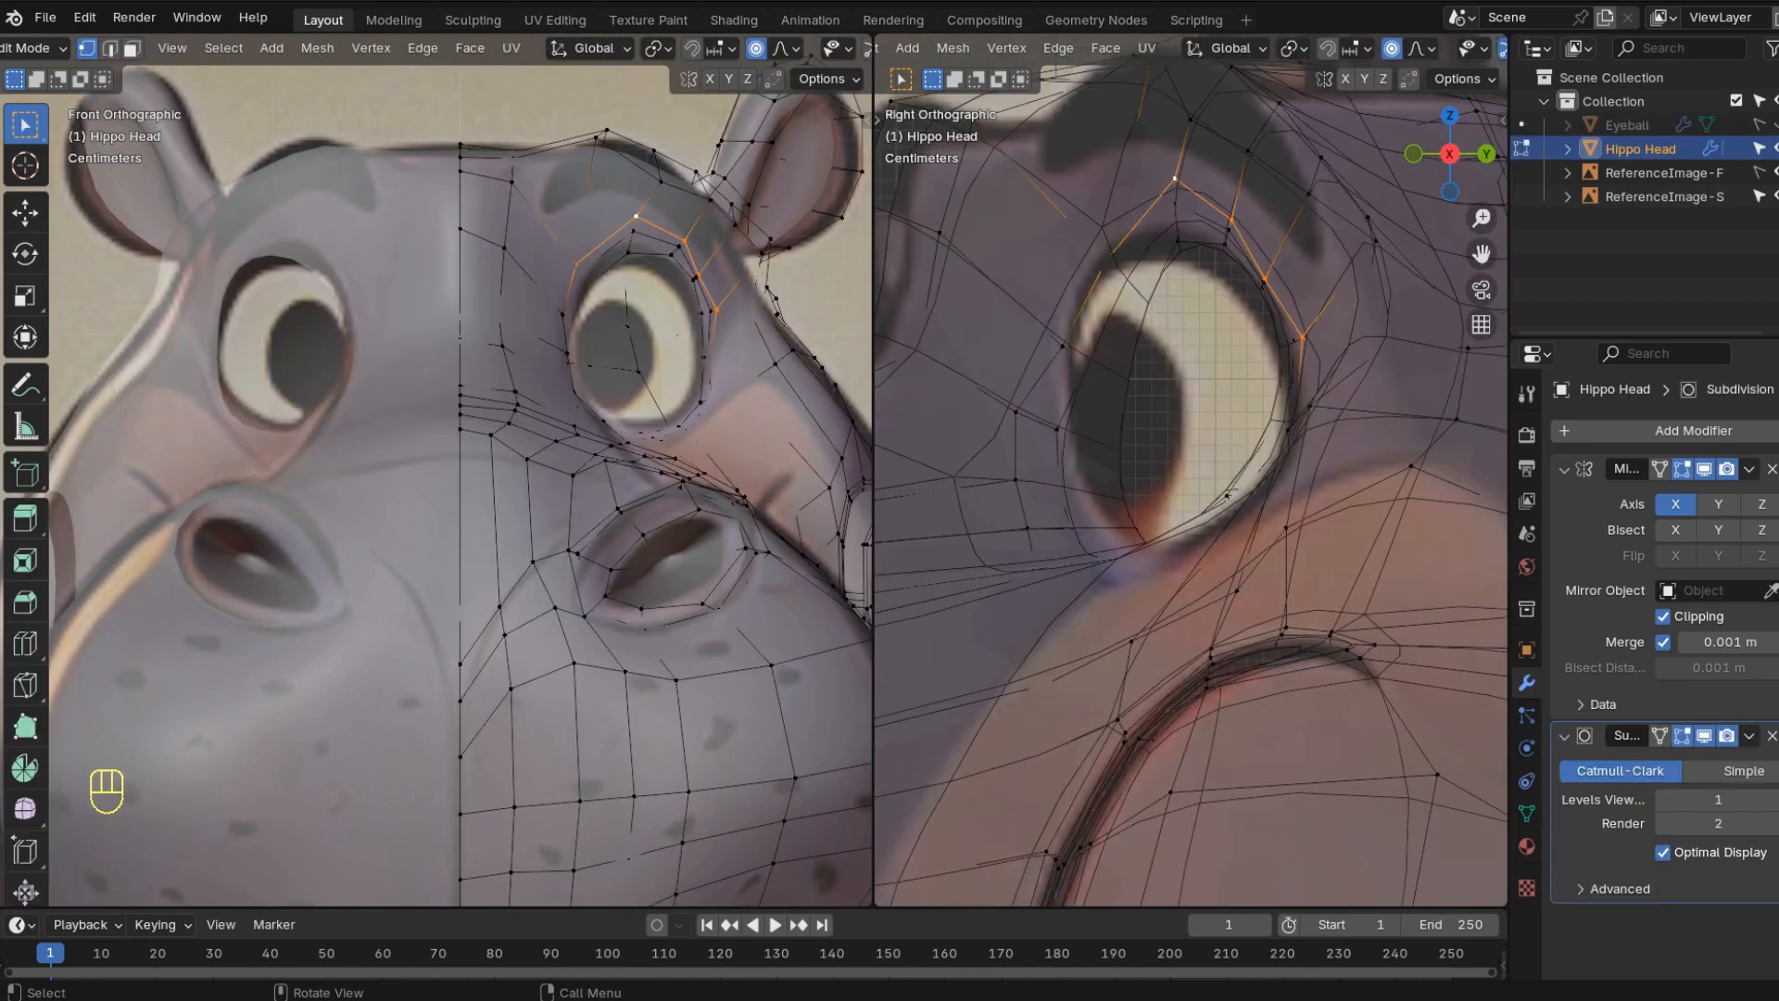
# - Move the vertices at the upper rear rim of the eye socket along Y with proportional editing
pyautogui.moveTo(556, 427); pyautogui.dragTo(445, 436, button='middle')
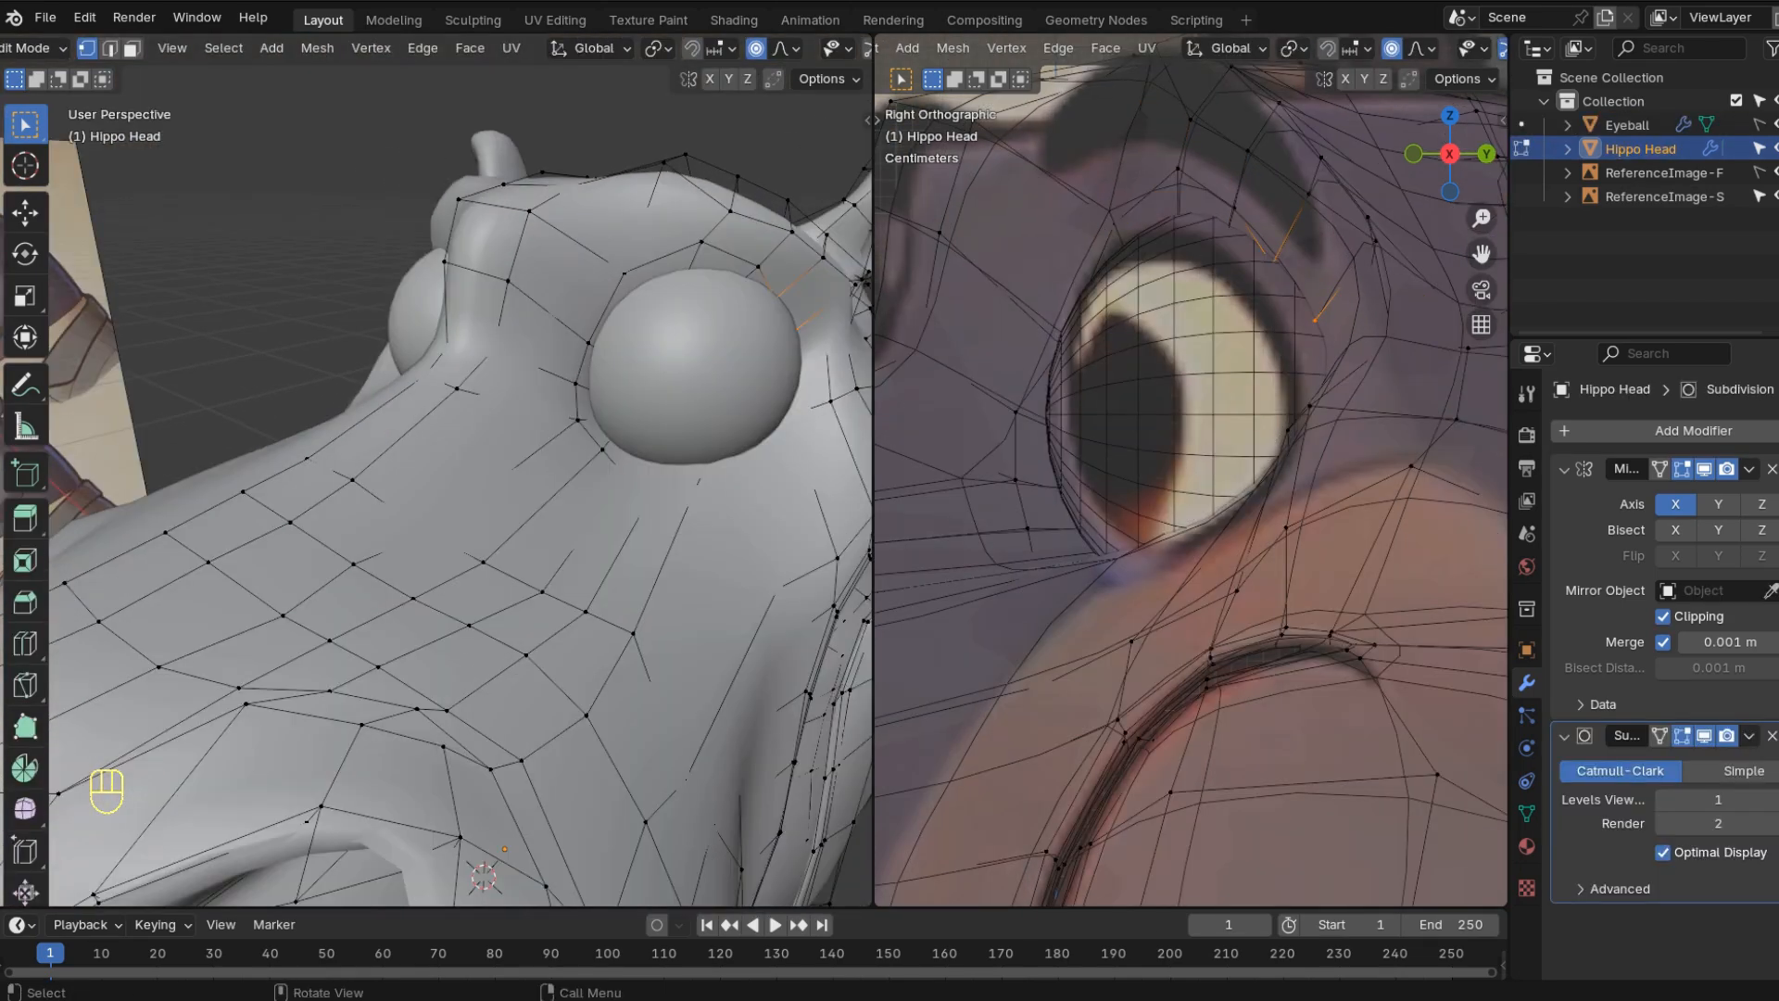
pyautogui.press('g')
pyautogui.press('y')
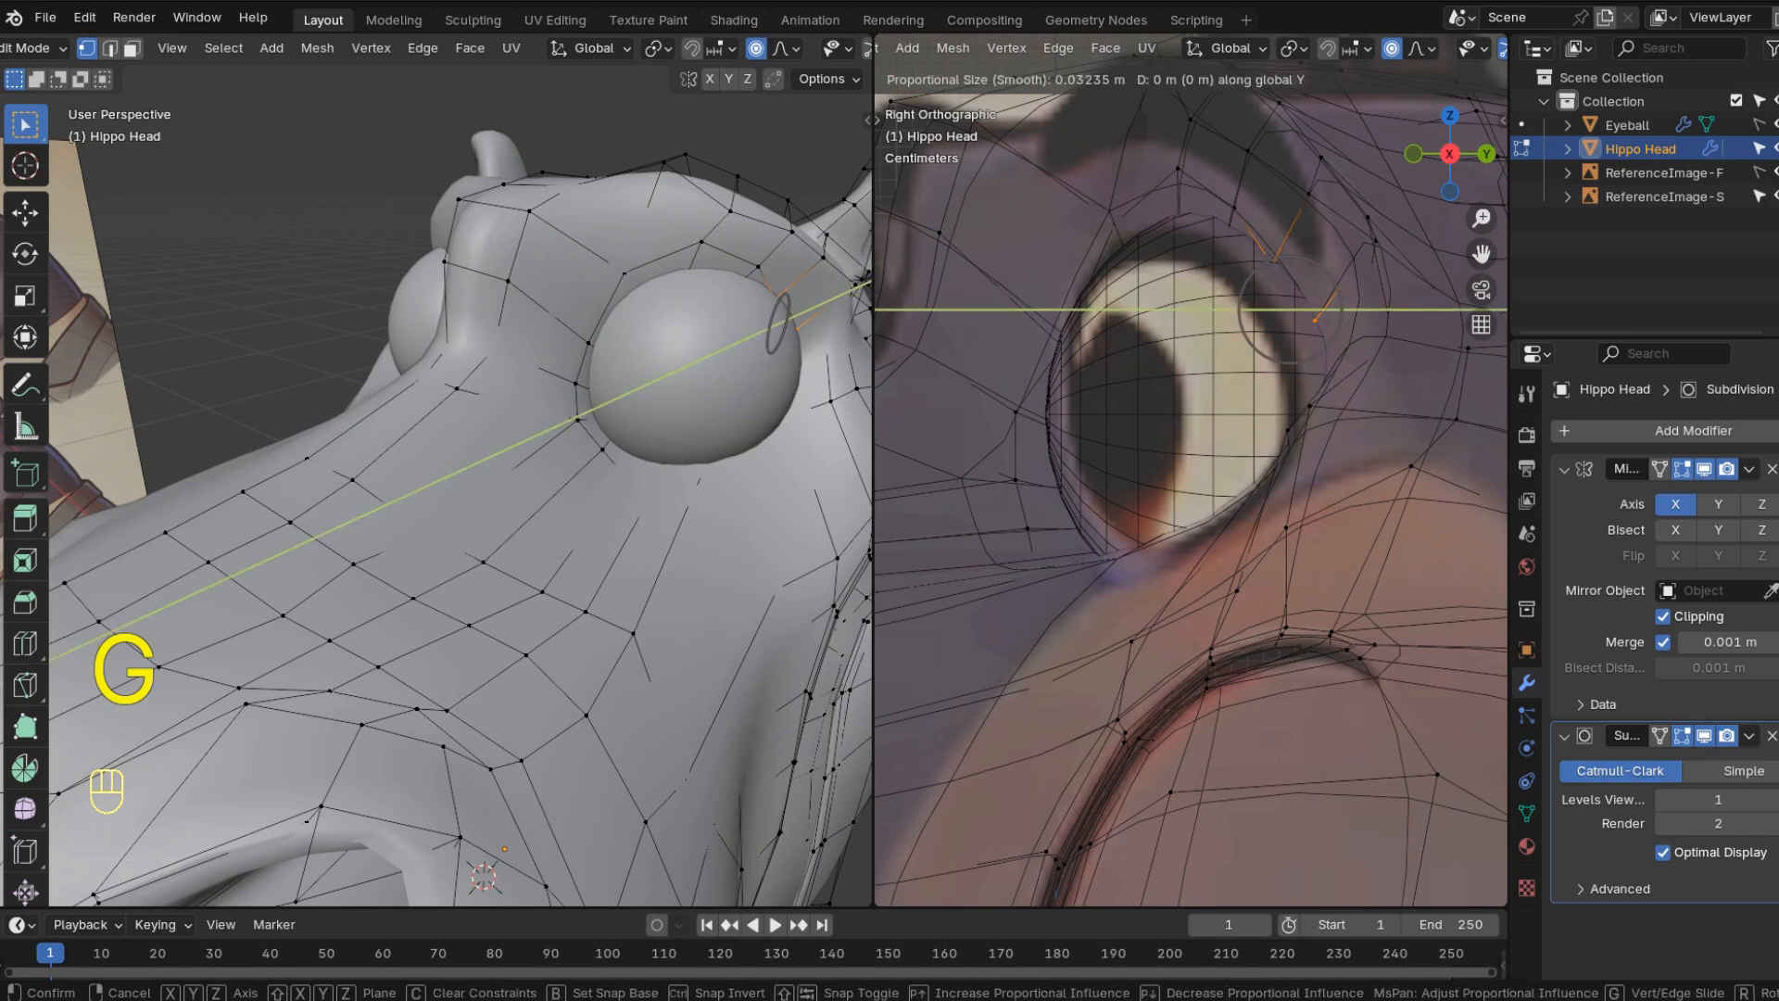
pyautogui.scroll(-6, 1242, 306)
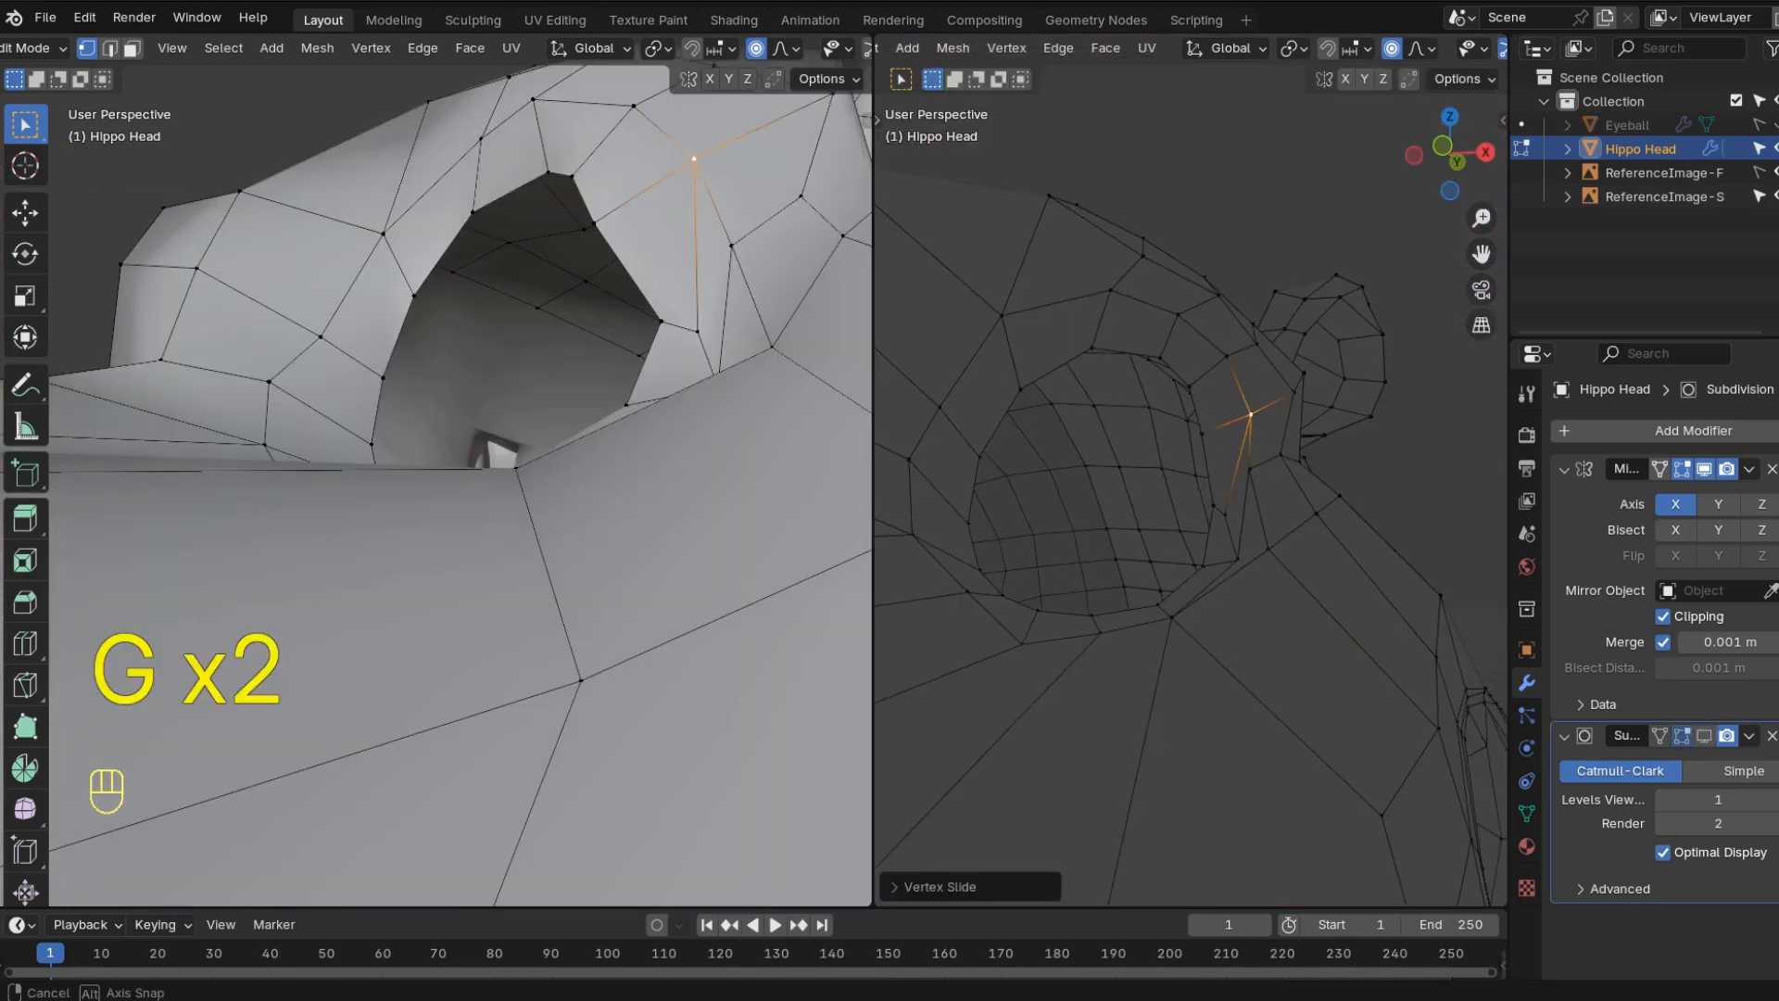
# - Slide the individual vertices around the outer side of the eye socket along their edges to even out the spacing
pyautogui.press('g')
pyautogui.press('g')
pyautogui.click(1355, 452)
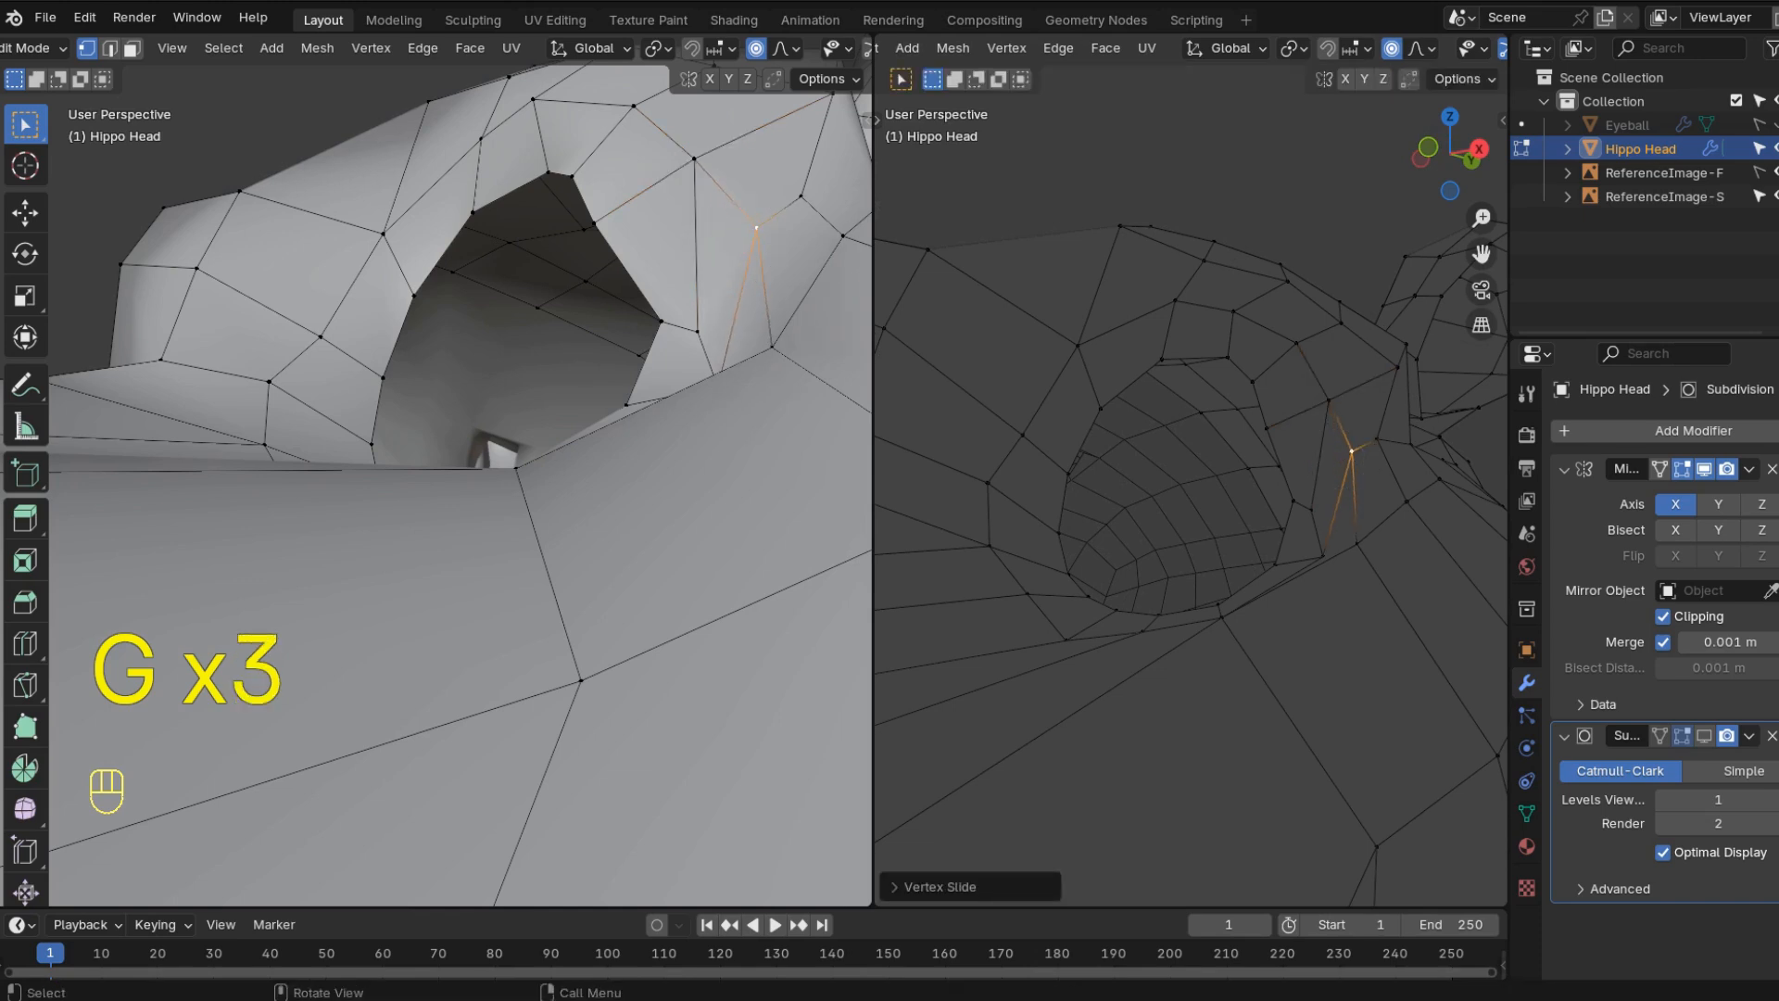
pyautogui.click(1313, 509)
pyautogui.press('g')
pyautogui.press('g')
pyautogui.click(1316, 491)
# - Relax the eye opening's edge loop with LoopTools and add a new edge loop just outside it
pyautogui.keyDown('alt'); pyautogui.click(1297, 496); pyautogui.keyUp('alt')
pyautogui.press('n')
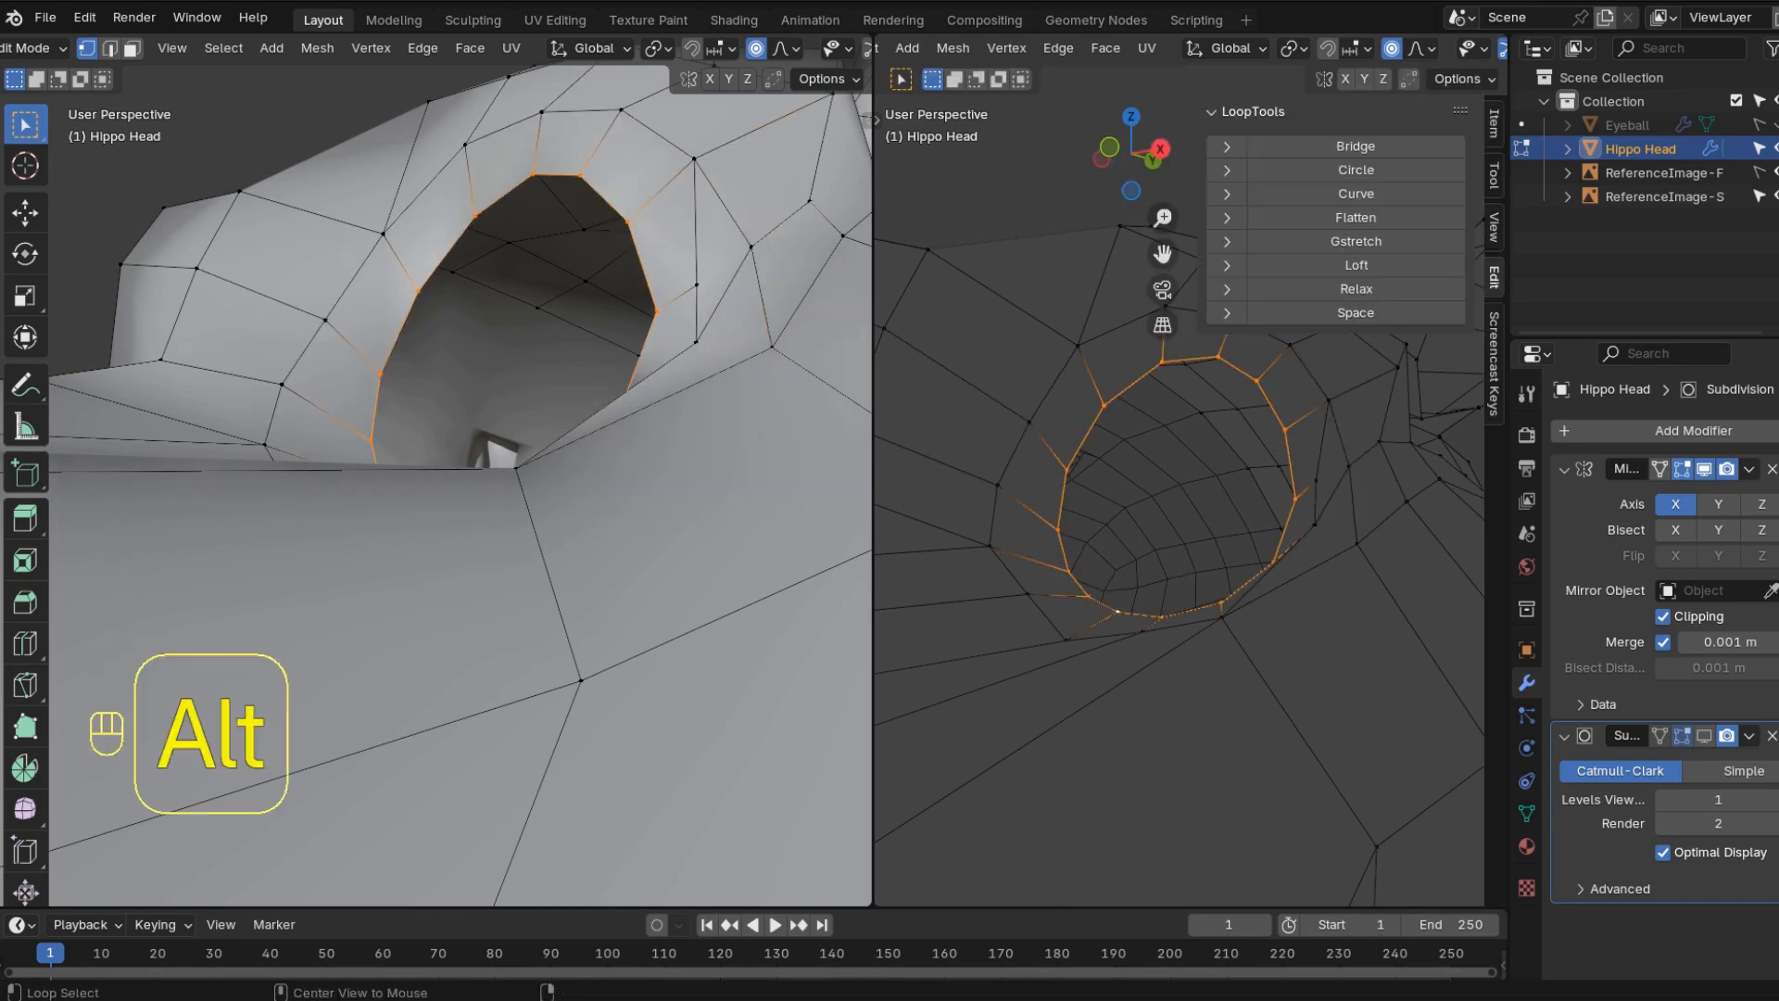
pyautogui.click(1356, 288)
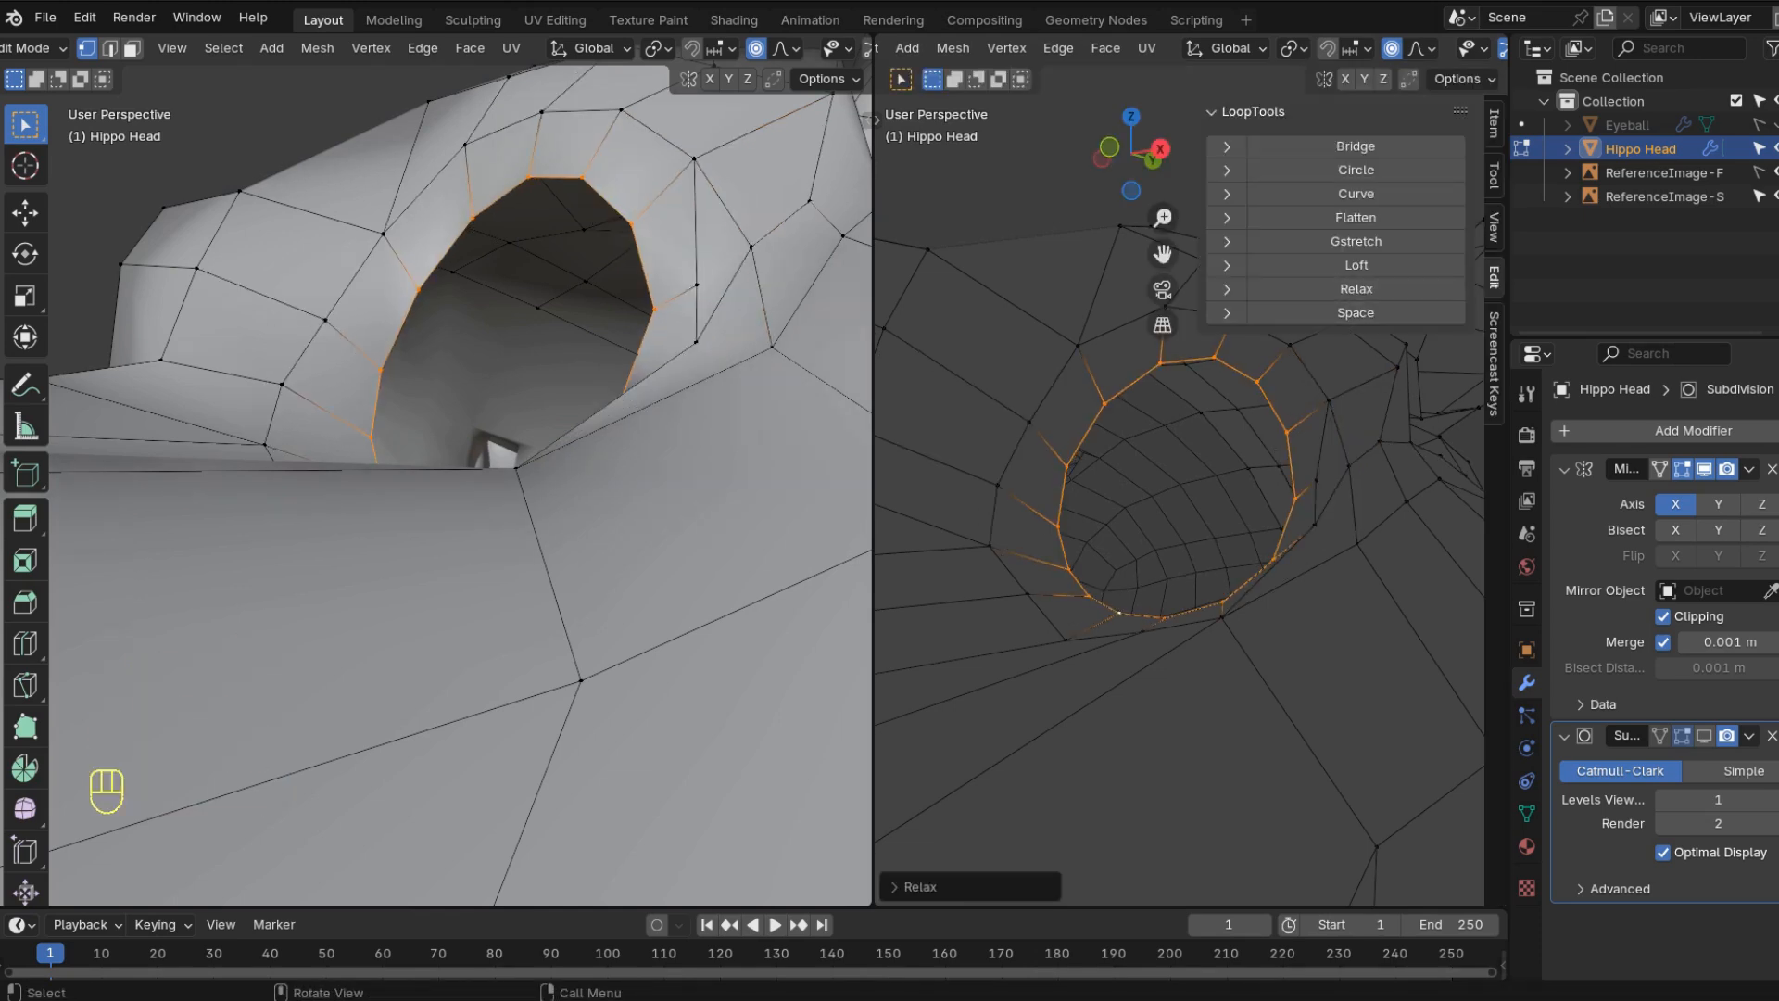
pyautogui.scroll(-5, 612, 366)
pyautogui.hotkey('ctrl', 'r')
pyautogui.click(616, 363)
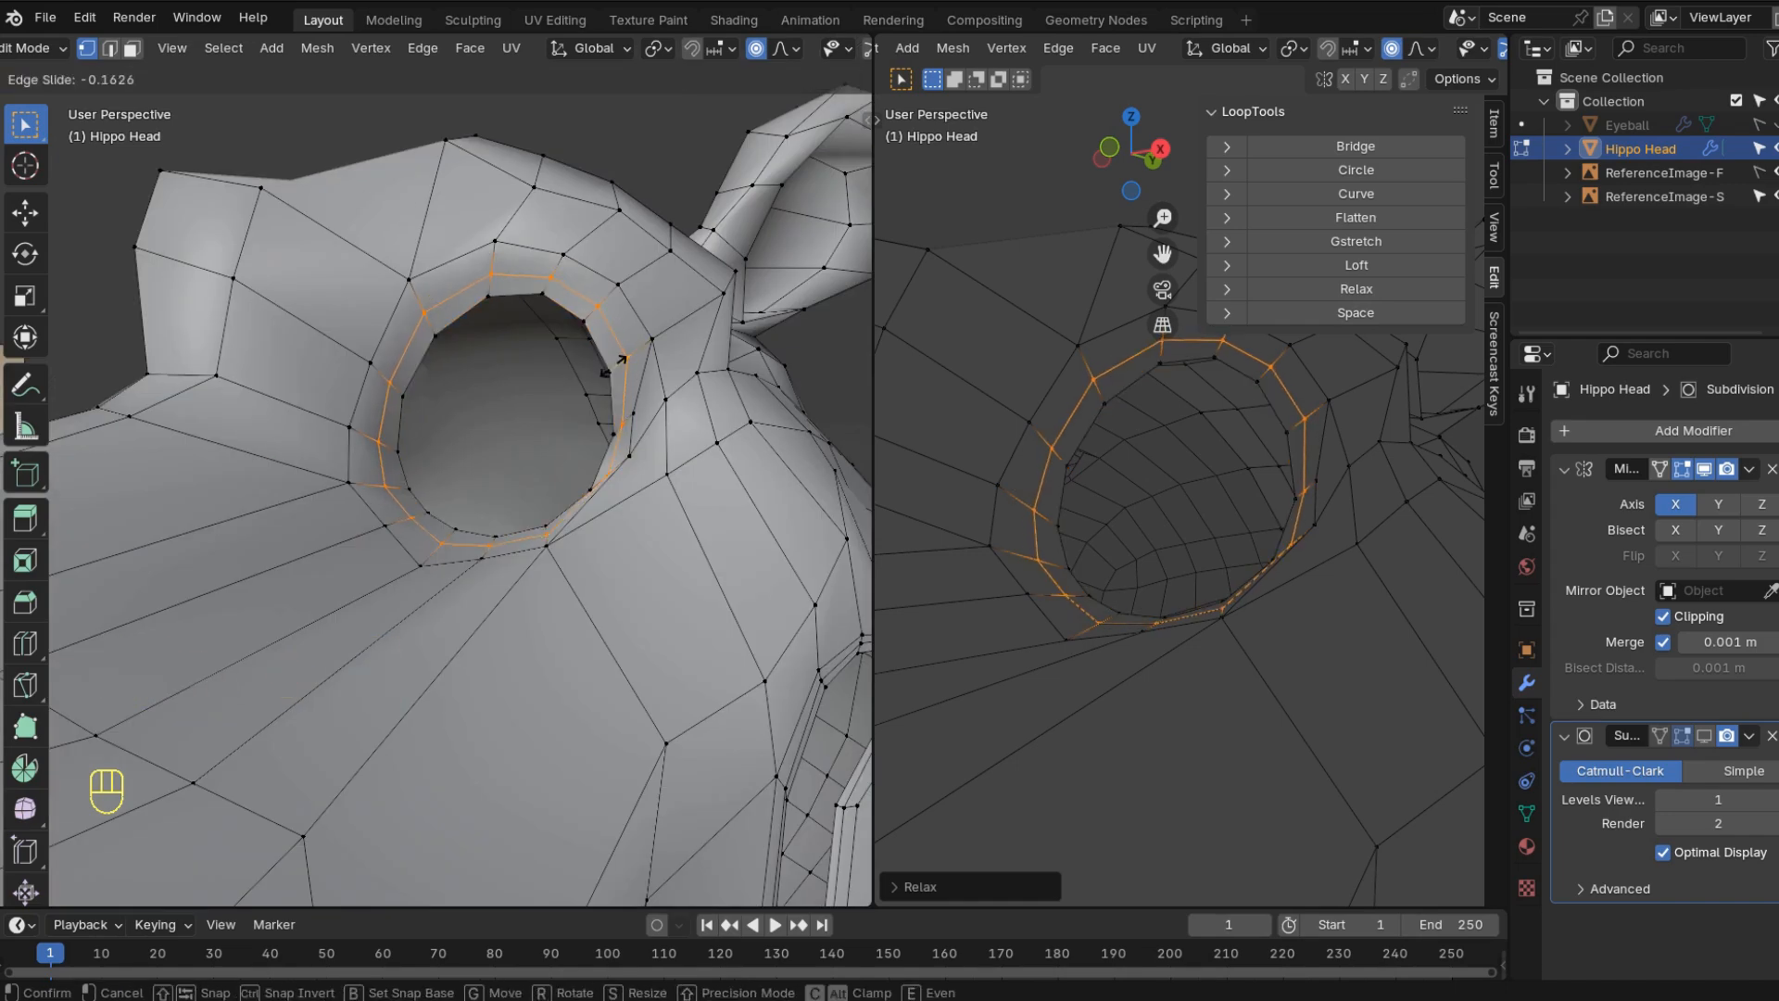
pyautogui.click(621, 358)
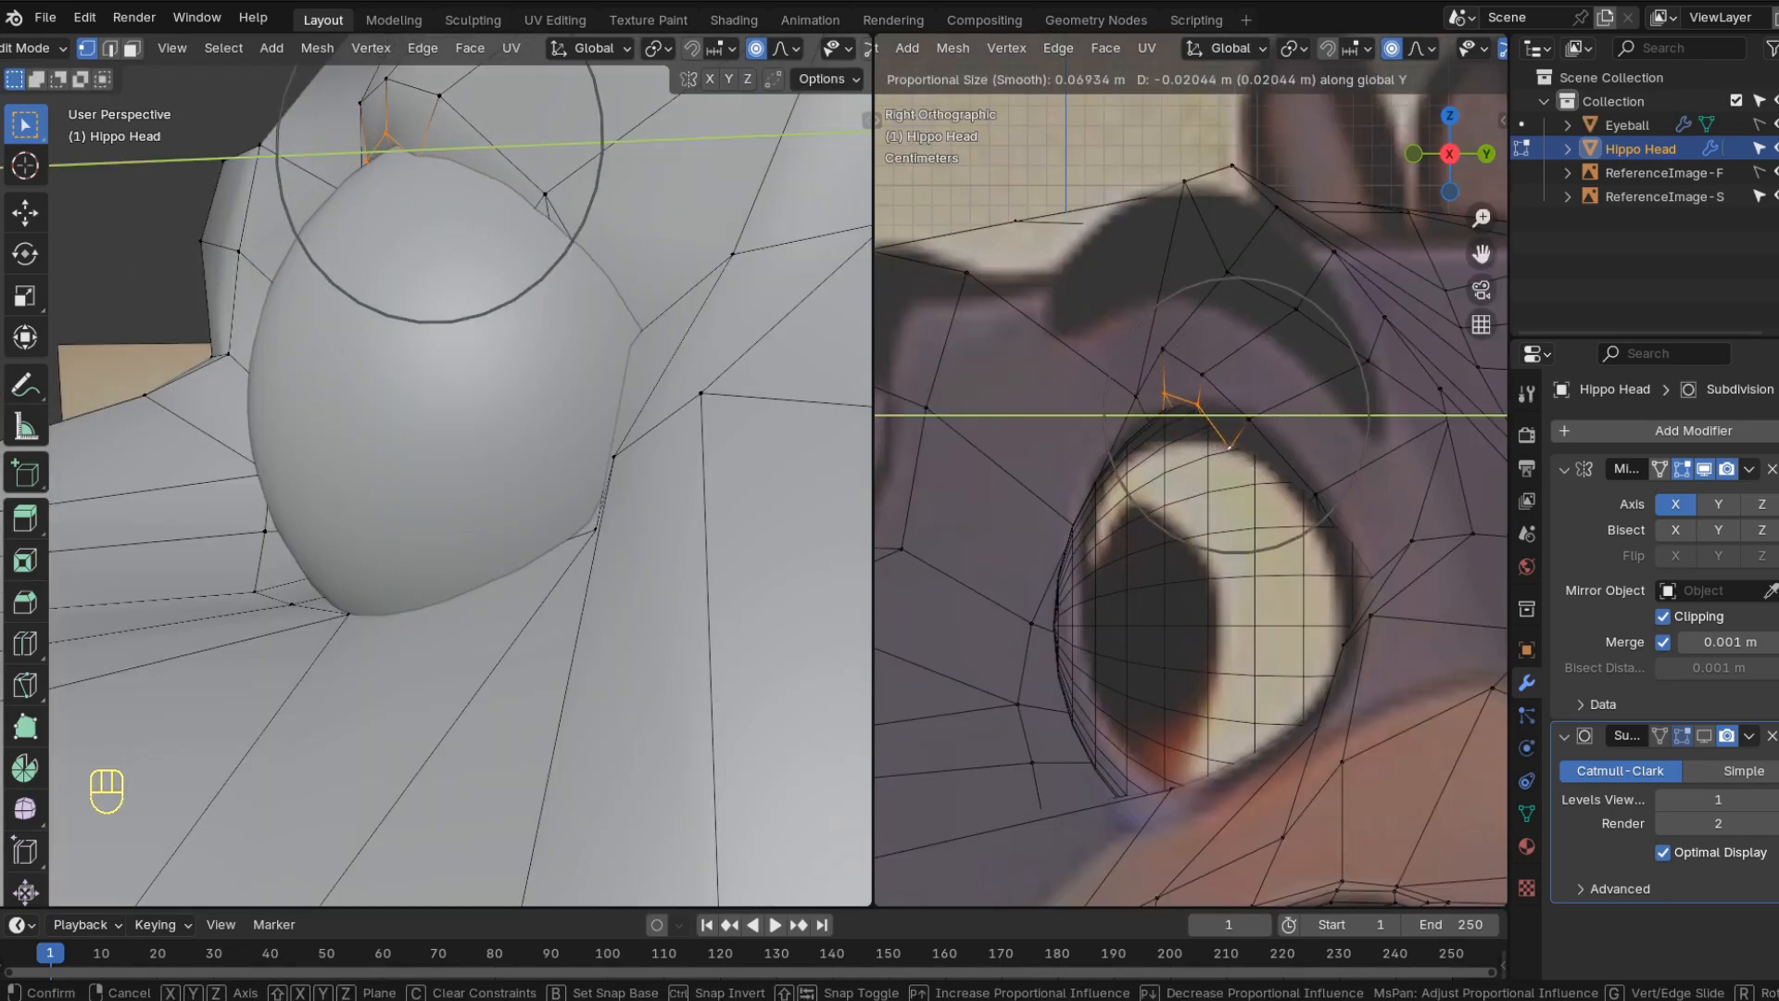
# - Shift the upper eyelid vertices along Y and the area below the eye along Z using proportional editing
pyautogui.scroll(-3, 1237, 415)
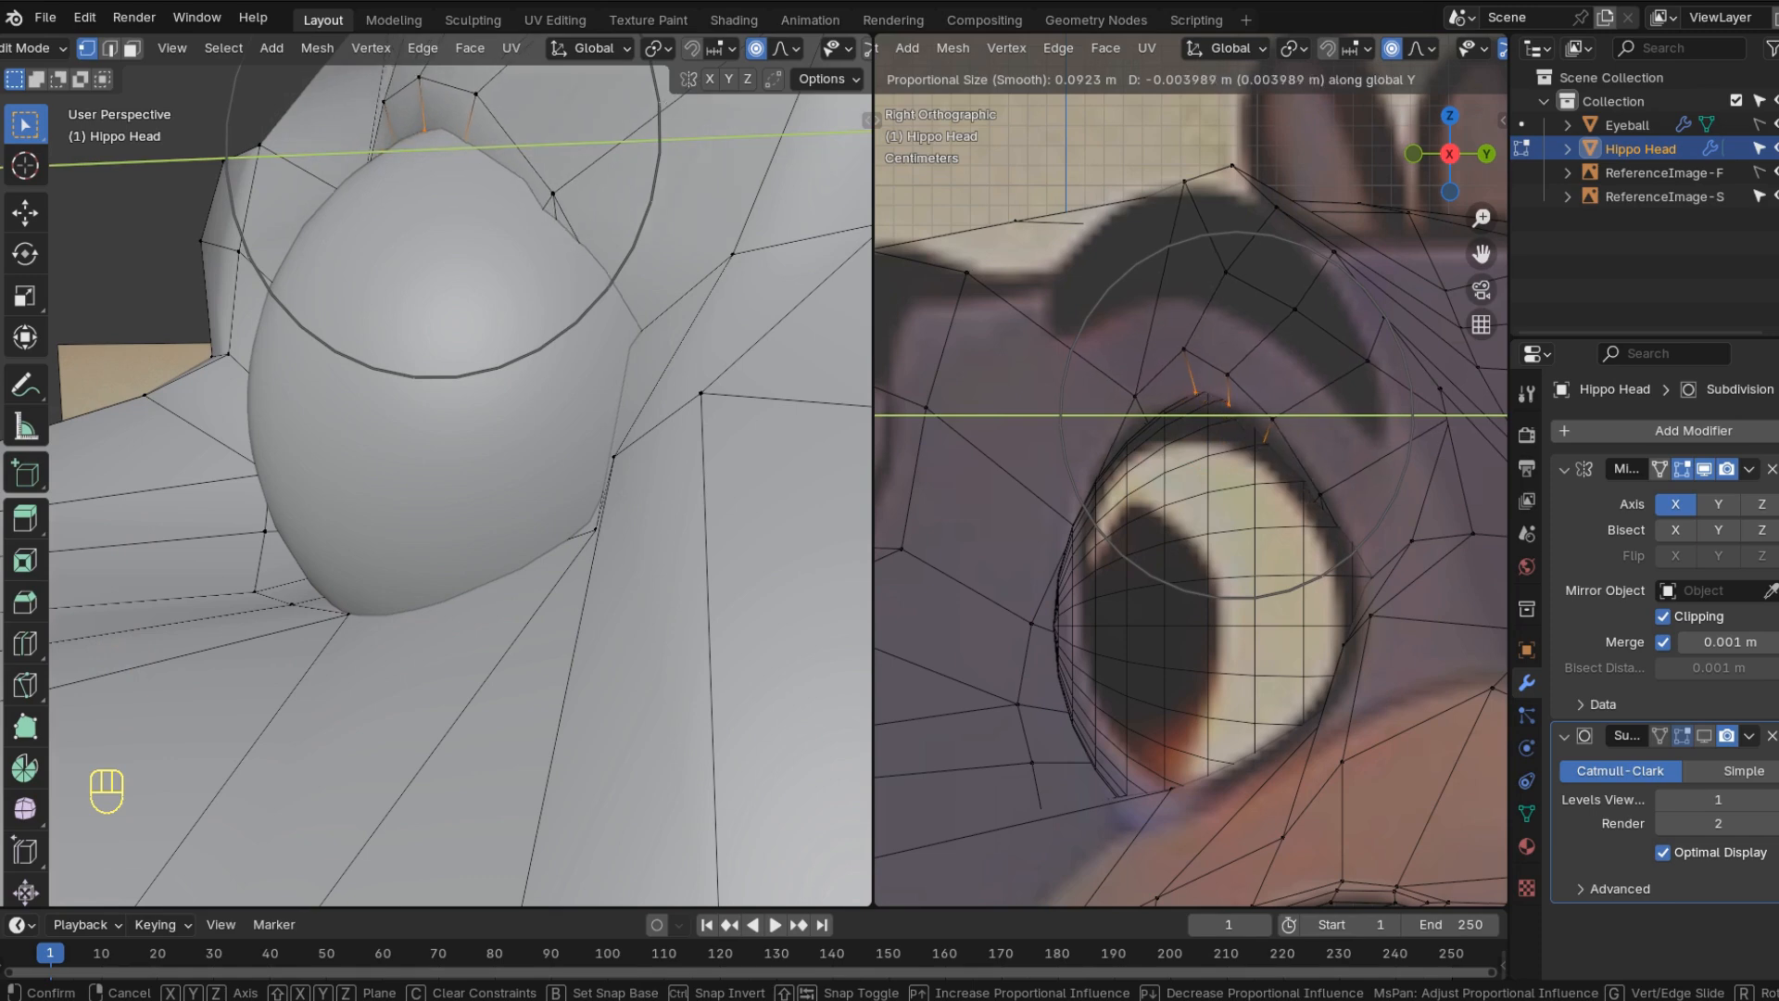
pyautogui.scroll(-5, 1237, 415)
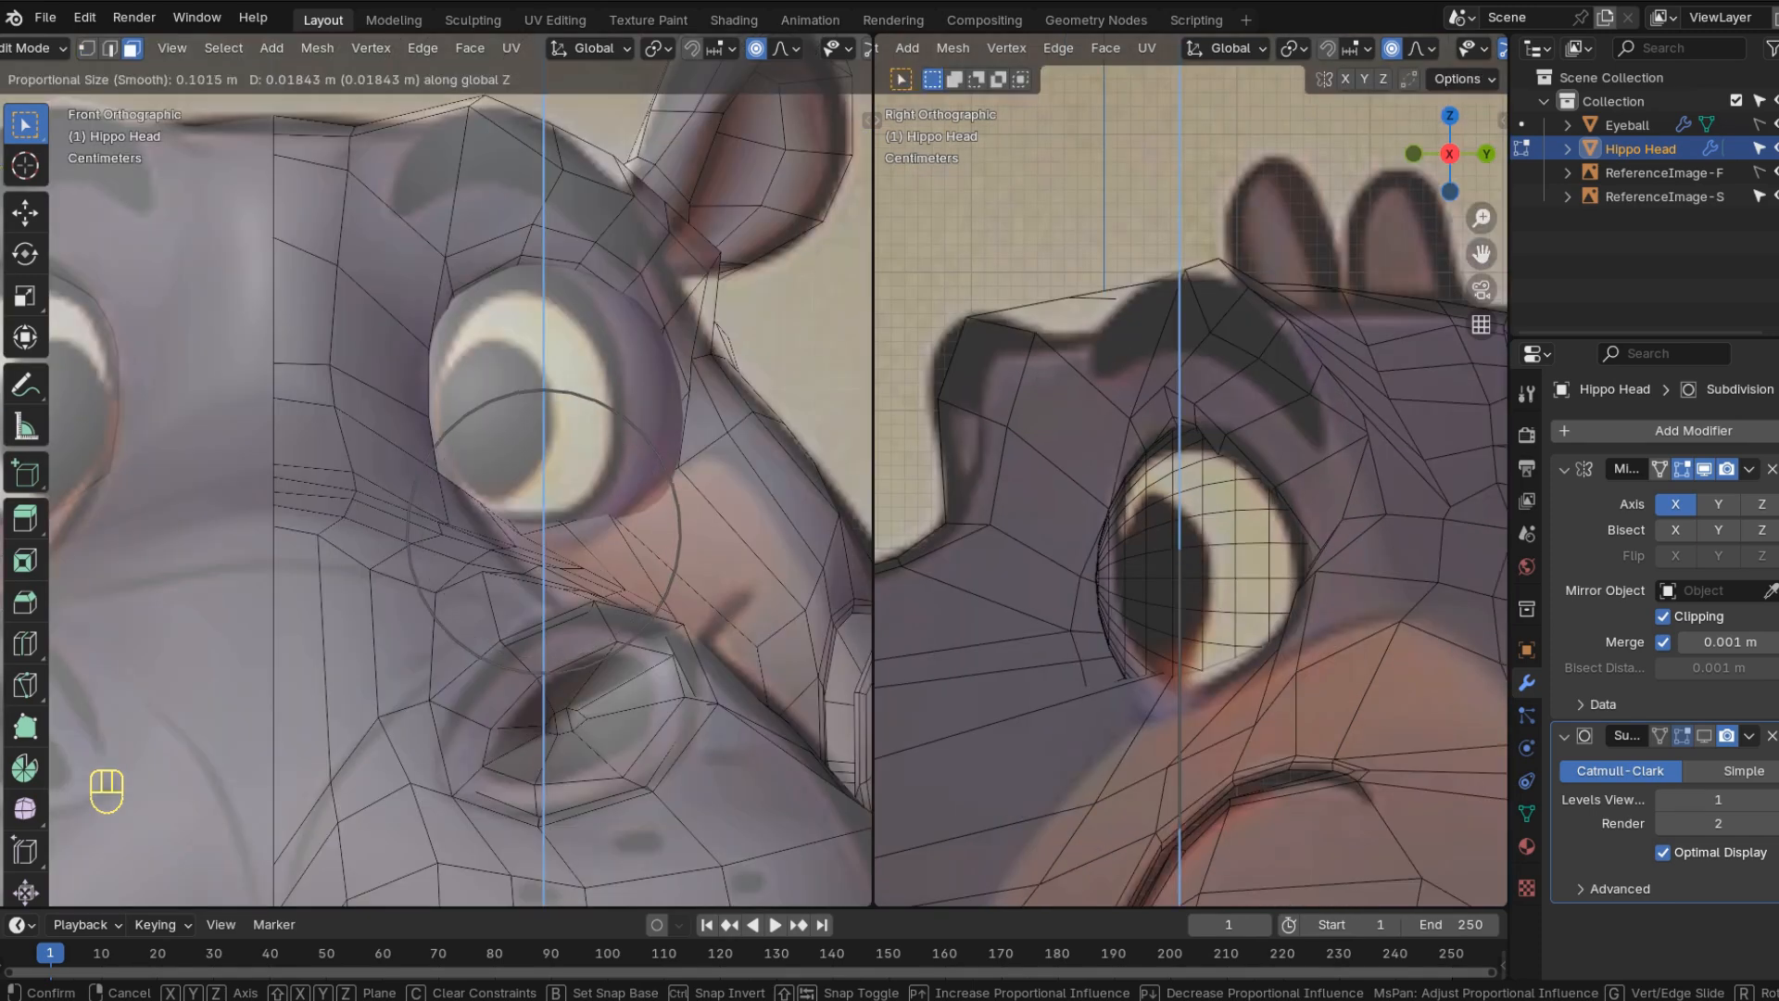
pyautogui.scroll(3, 544, 531)
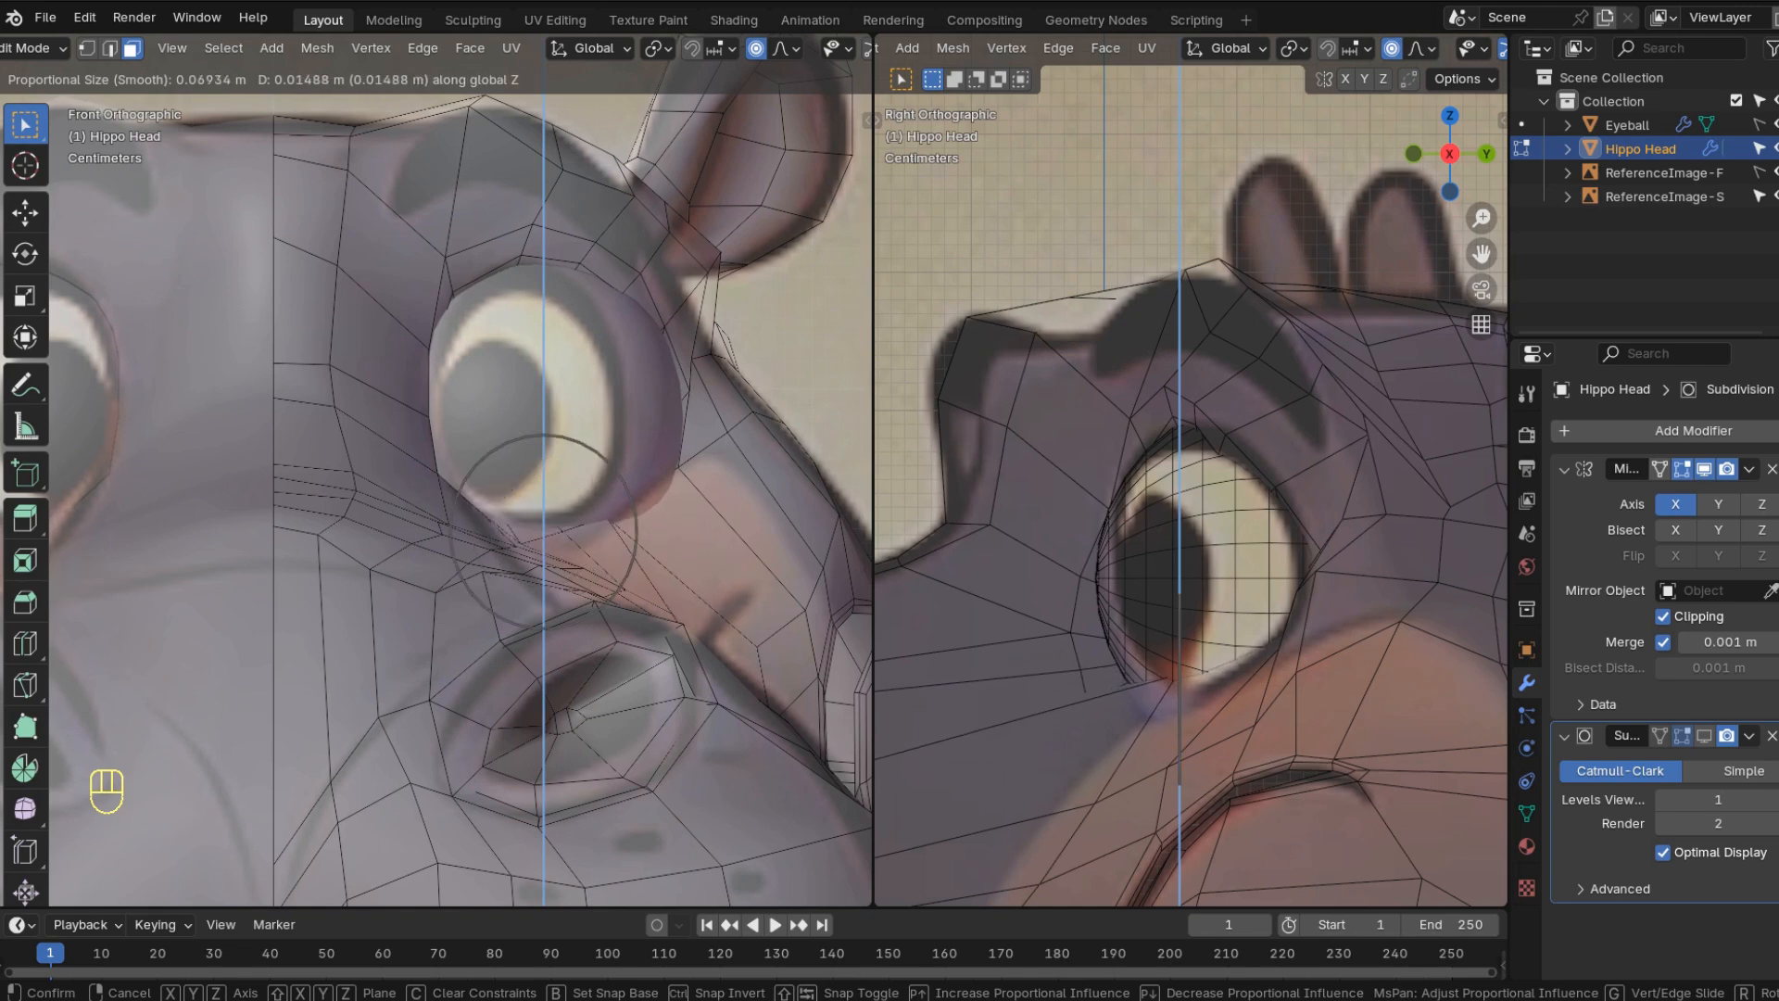
# - Leave mesh editing of the head and narrow the eyeball along X to about 0.88
pyautogui.press('Tab')
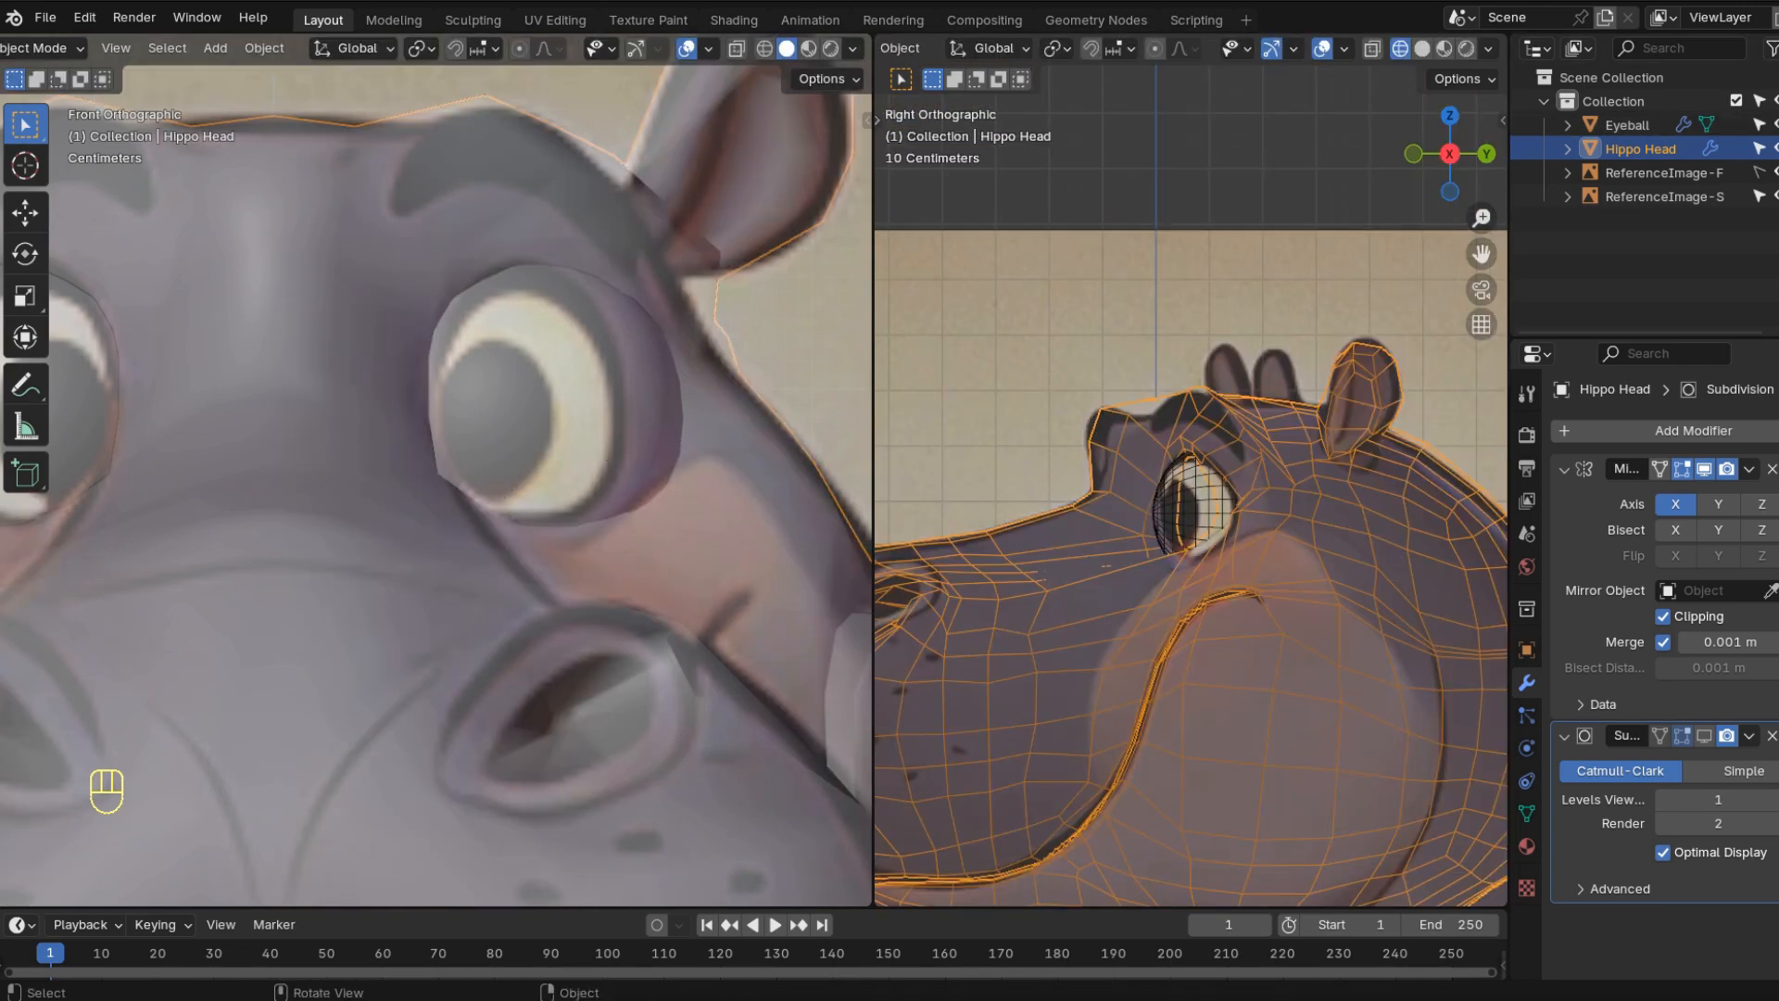
pyautogui.click(1173, 509)
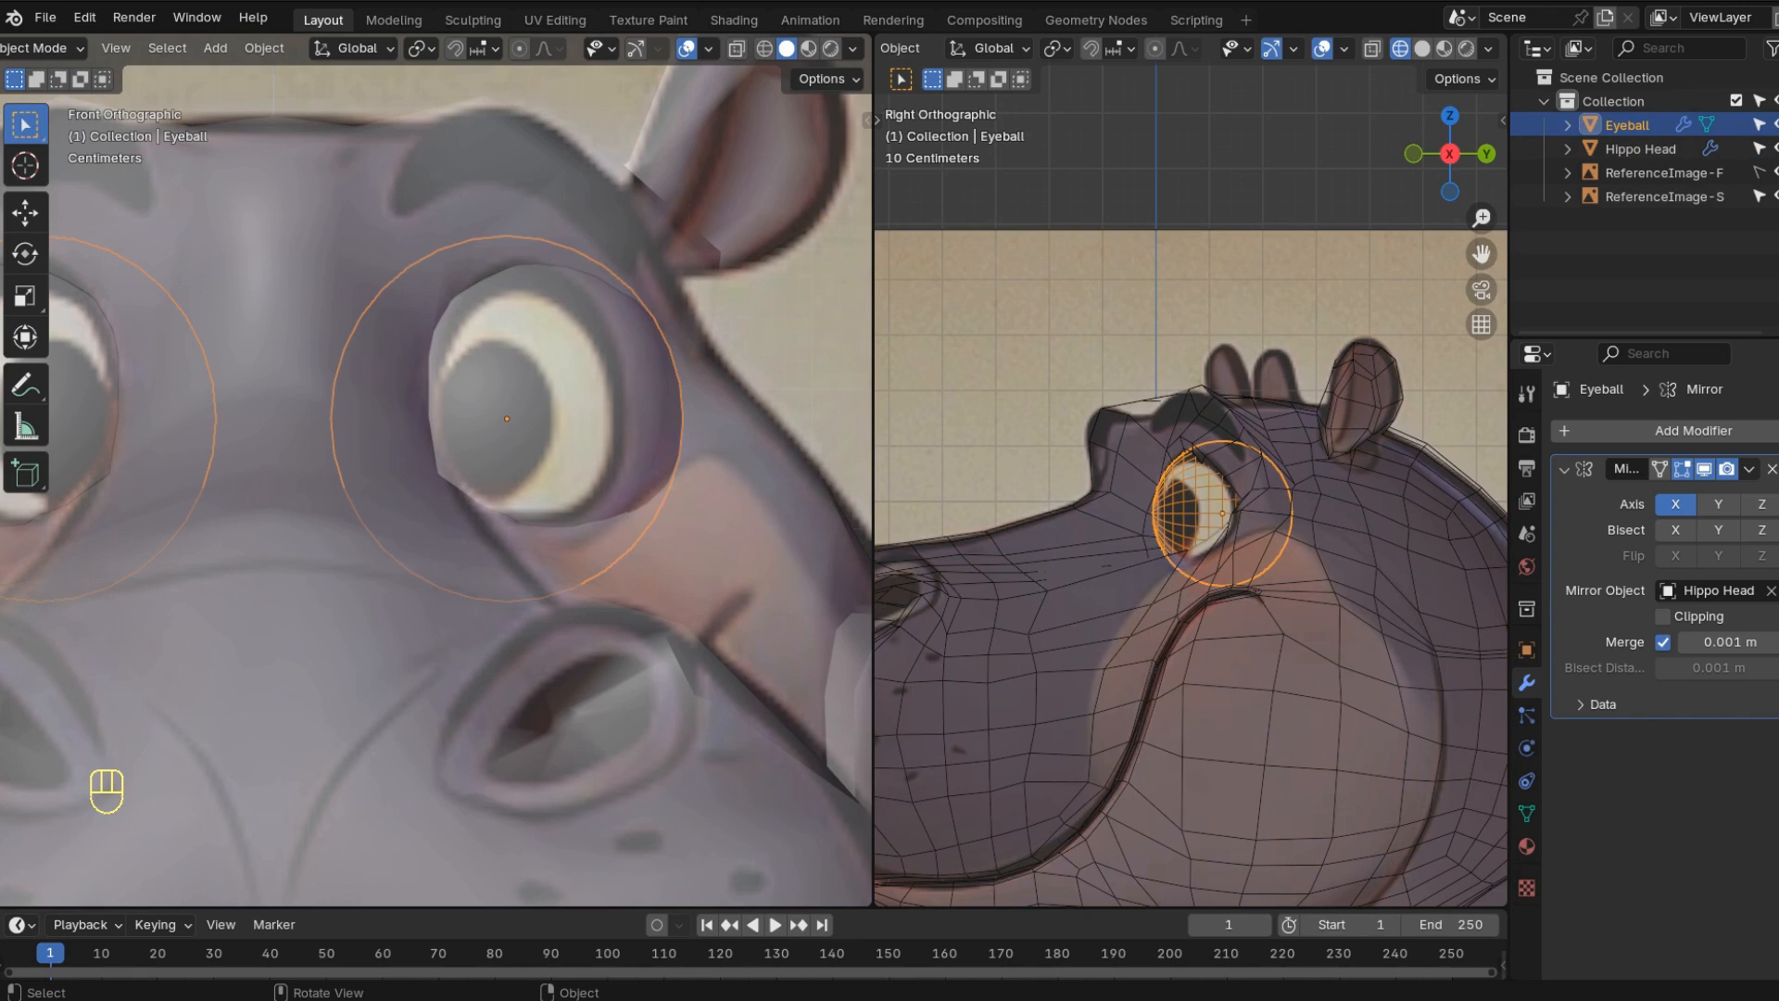
pyautogui.press('s')
pyautogui.press('x')
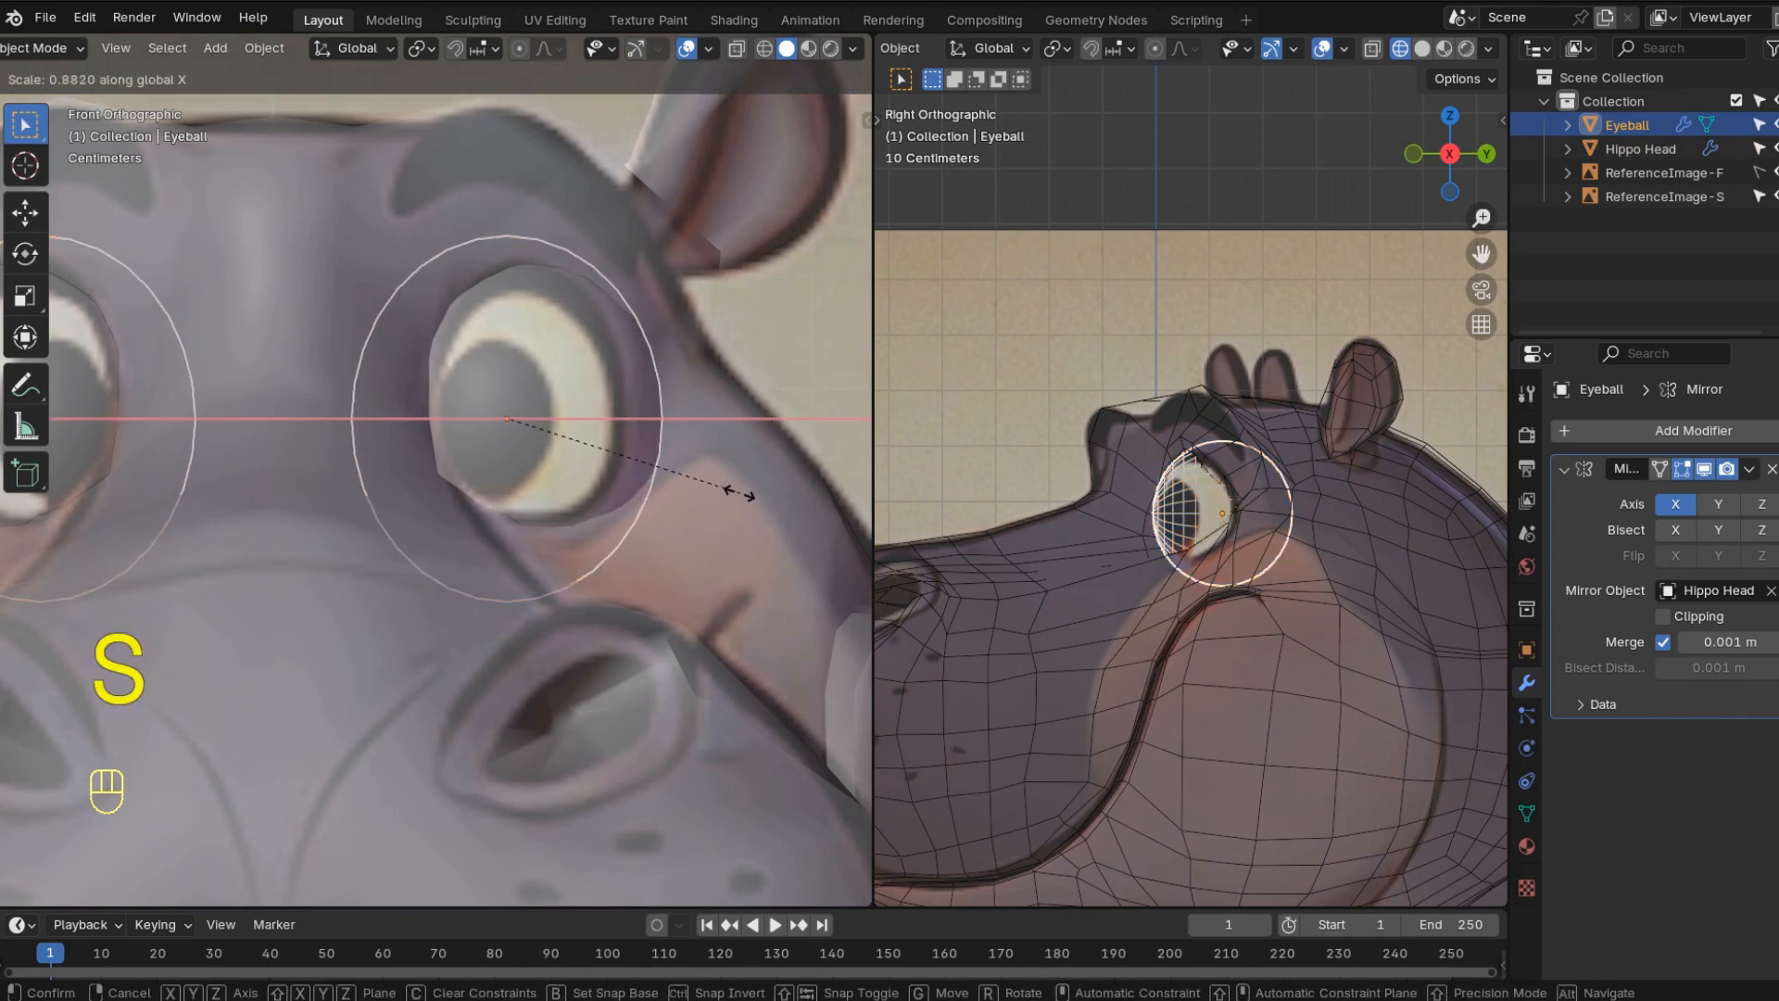
# - Move the vertex at the outer side of the head's eye opening to fit the narrowed eyeball
pyautogui.press('1')
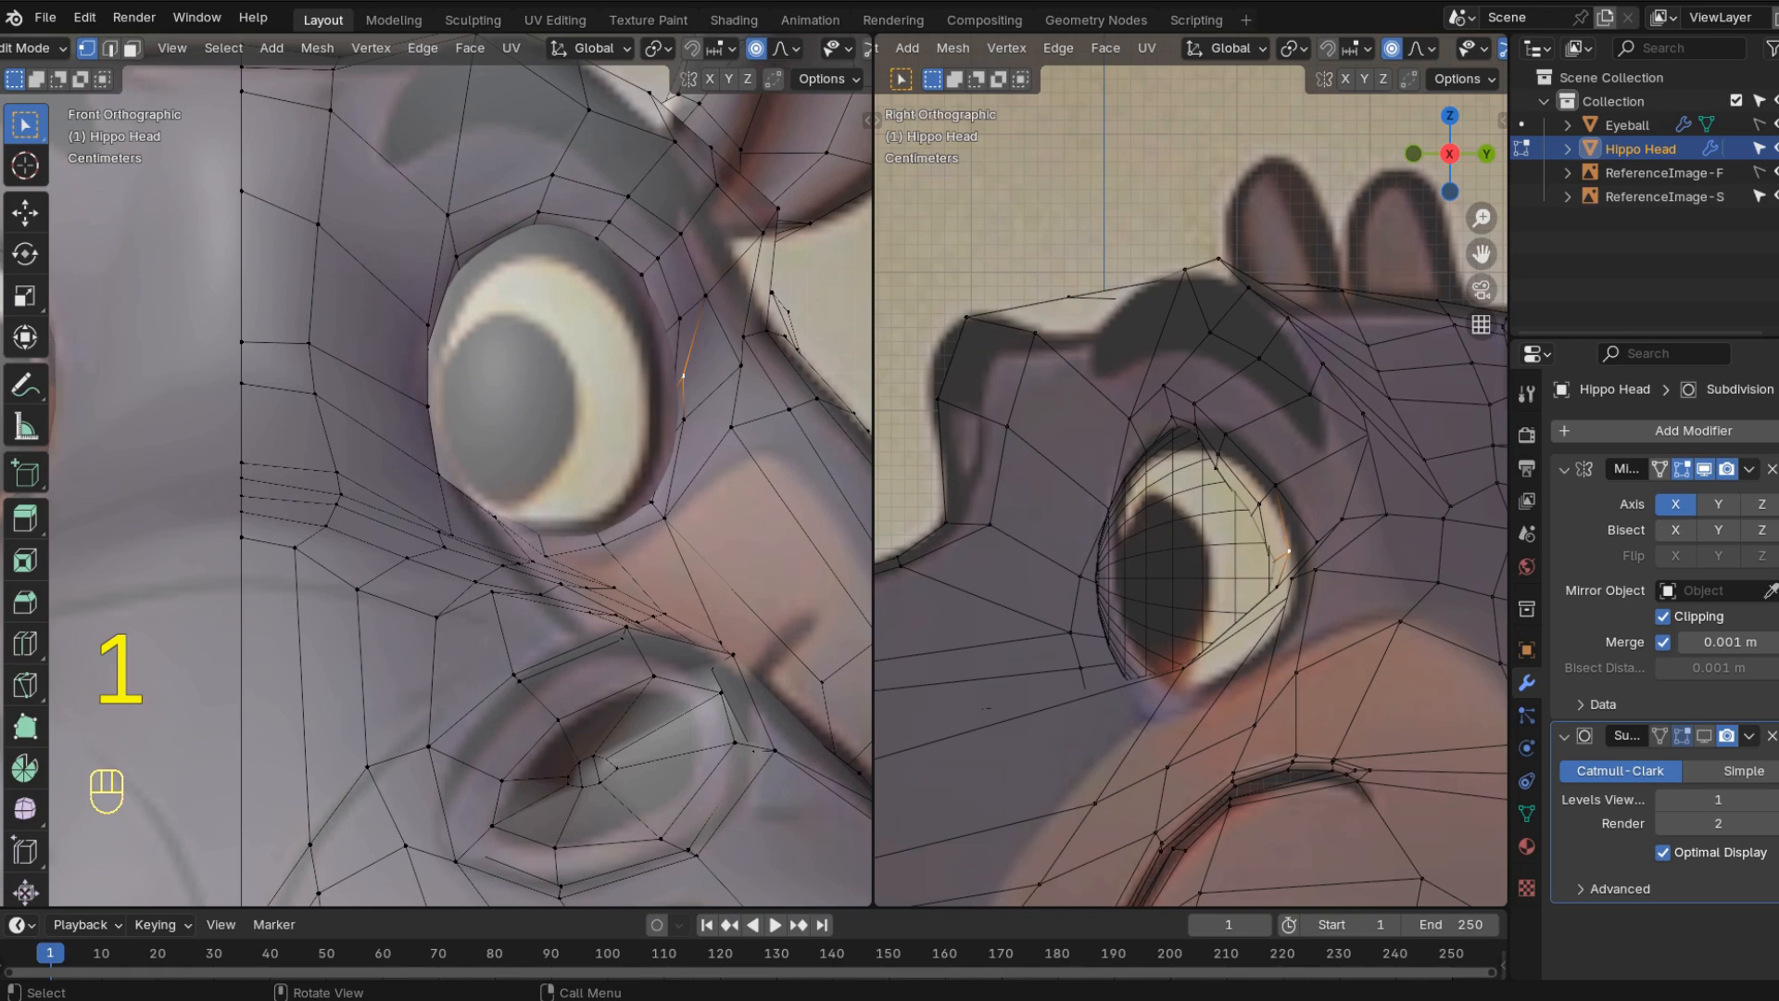
pyautogui.press('g')
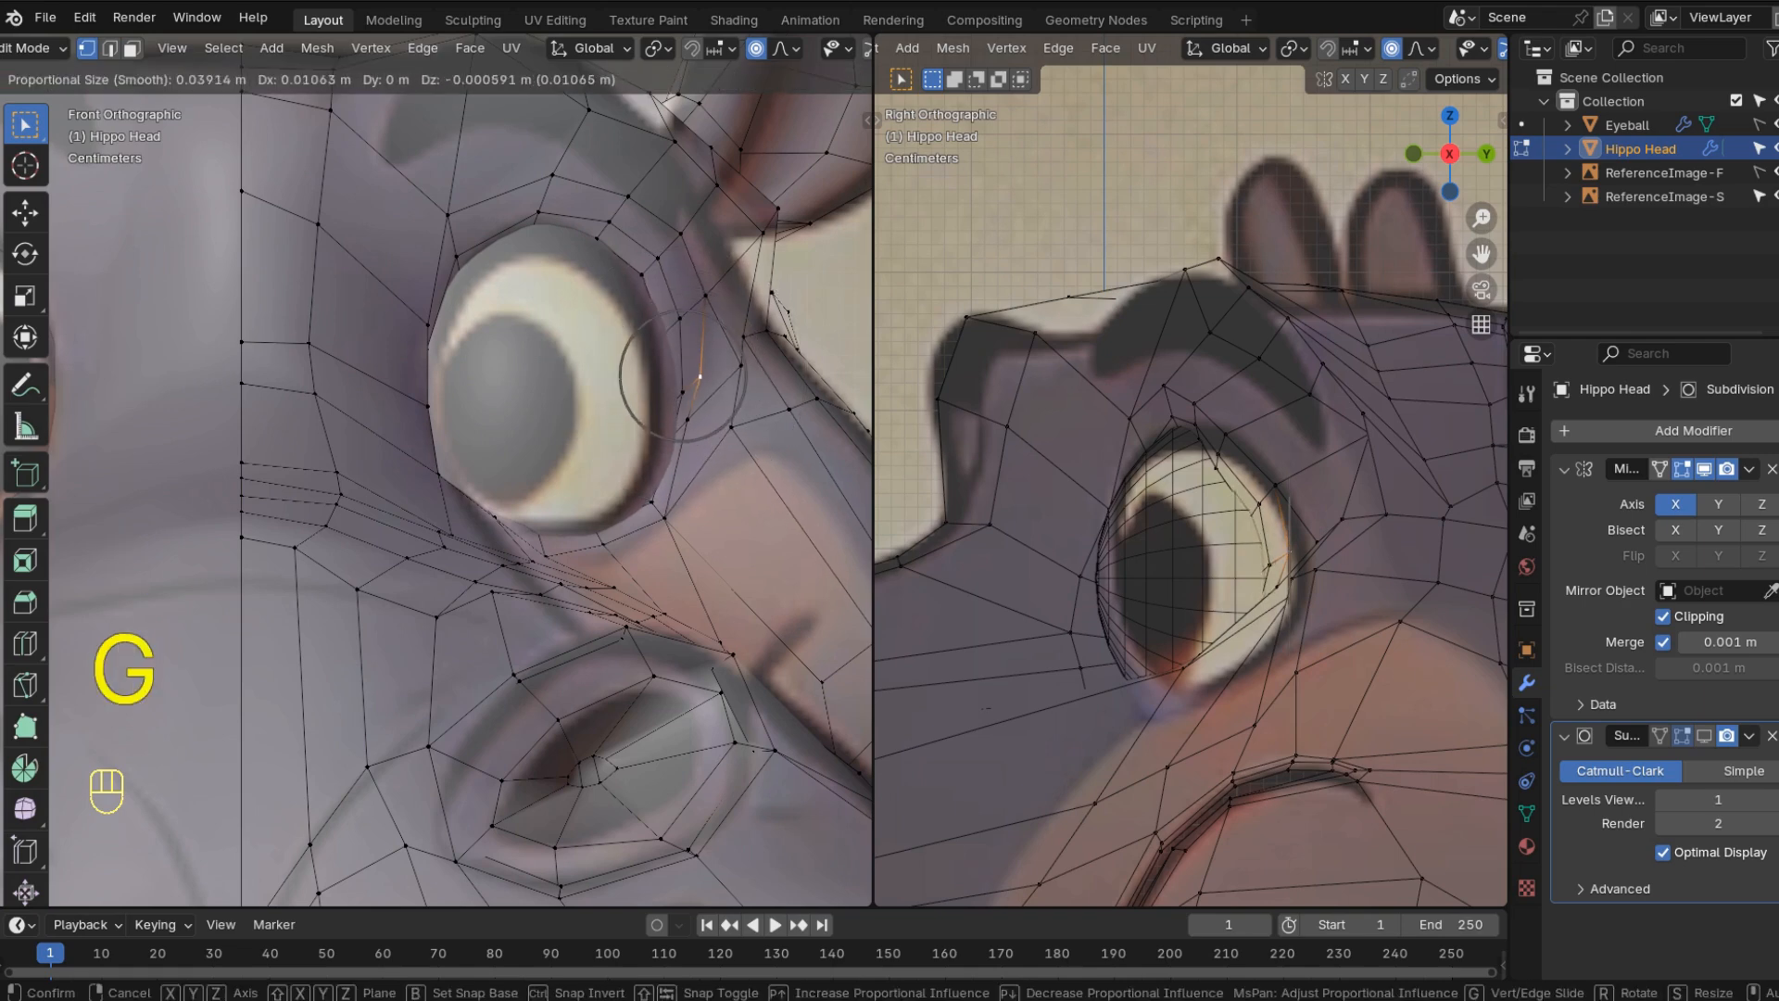
pyautogui.click(681, 376)
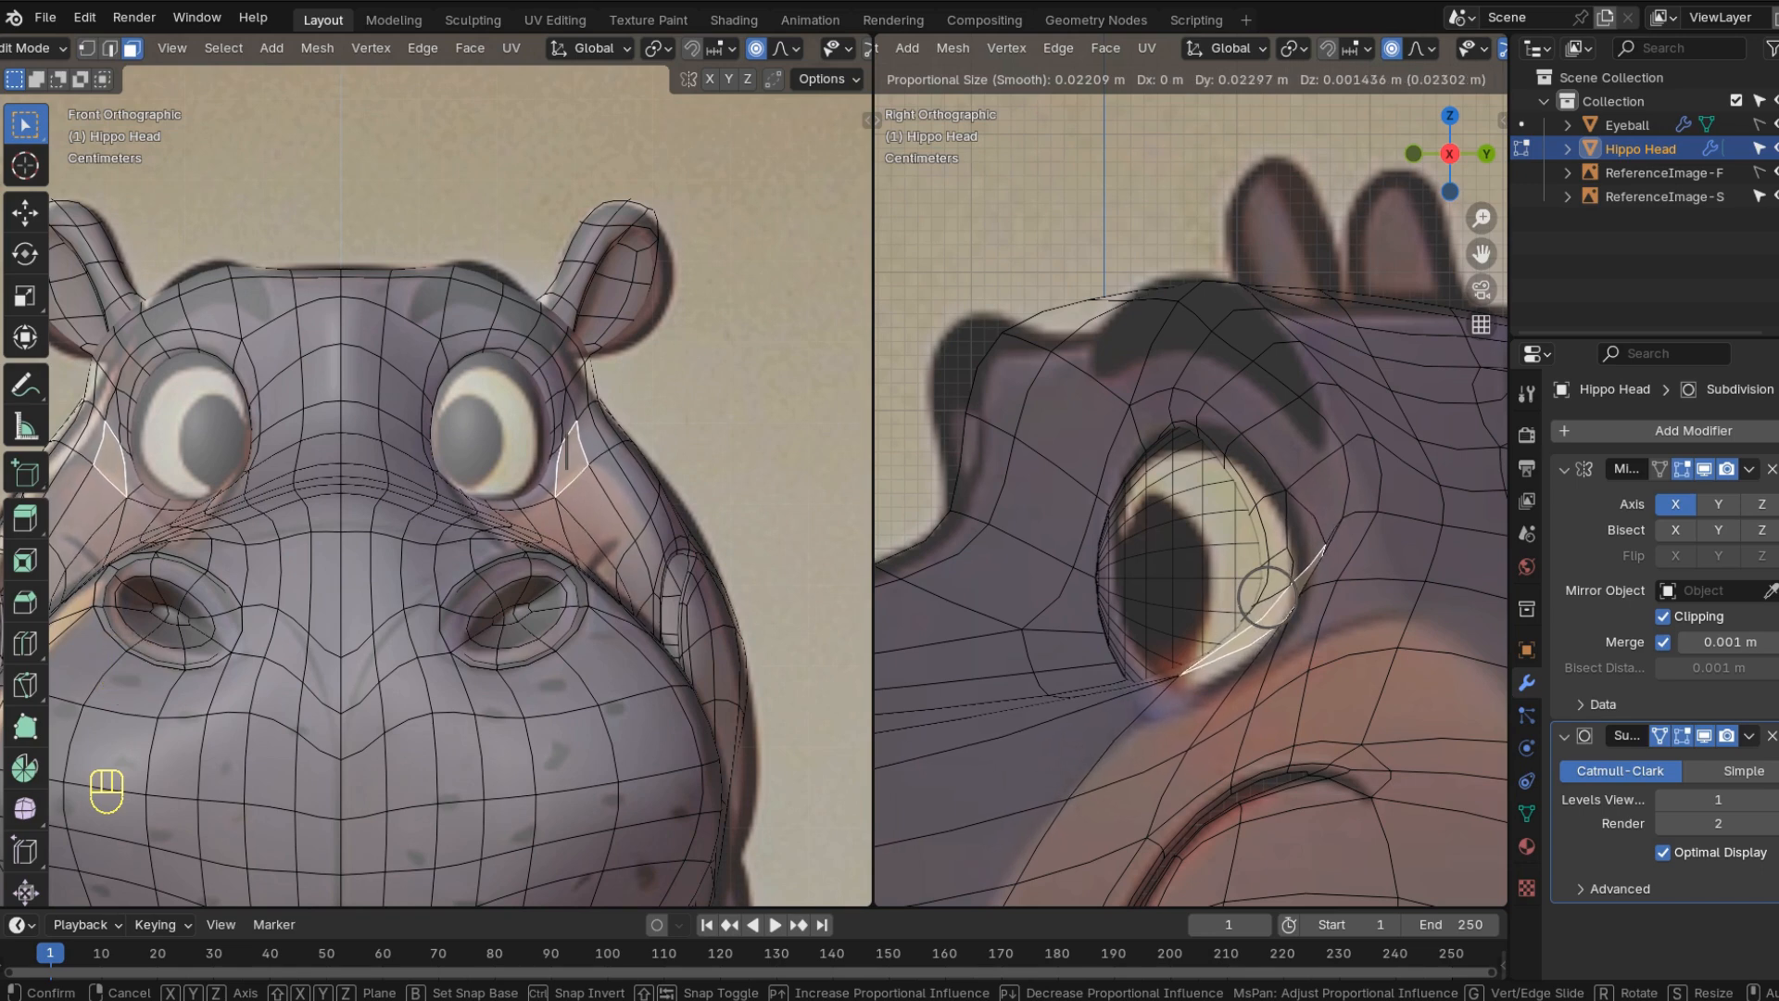
# - Extrude the eye opening's rim back into the head along Y by about 0.098 m and slide the rim edge loop slightly
pyautogui.press('e')
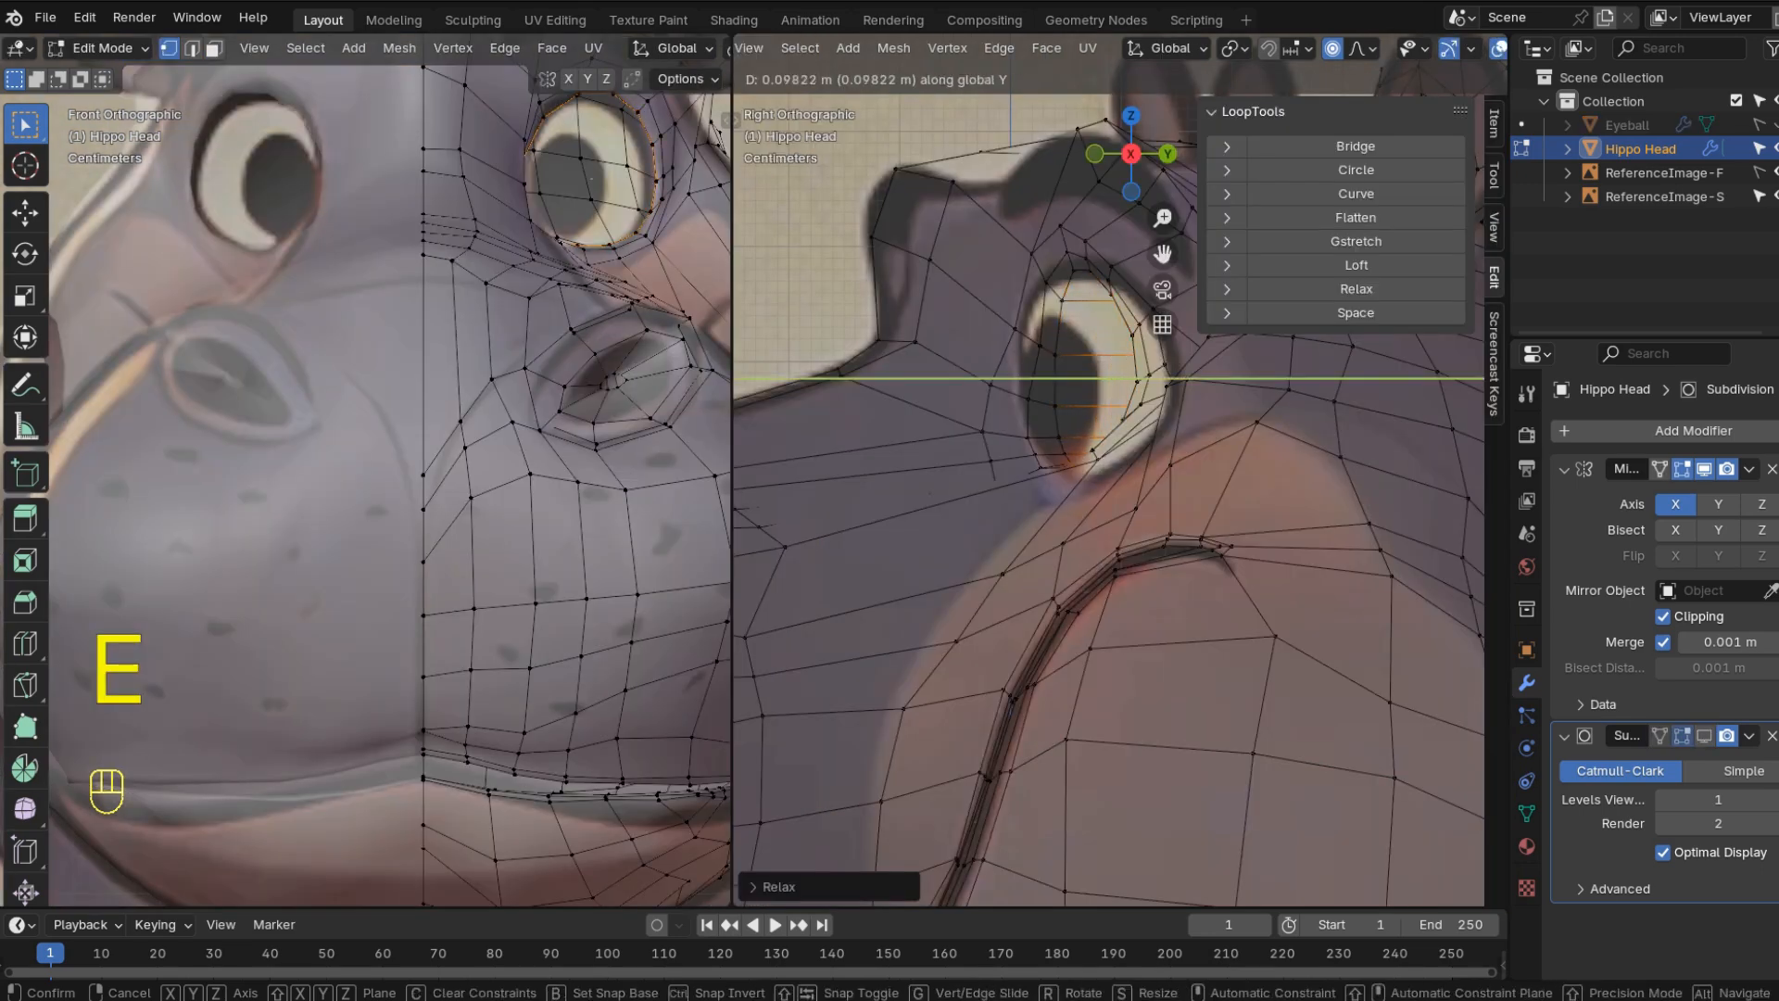
pyautogui.click(1093, 454)
pyautogui.moveTo(1093, 454); pyautogui.dragTo(1269, 482, button='middle')
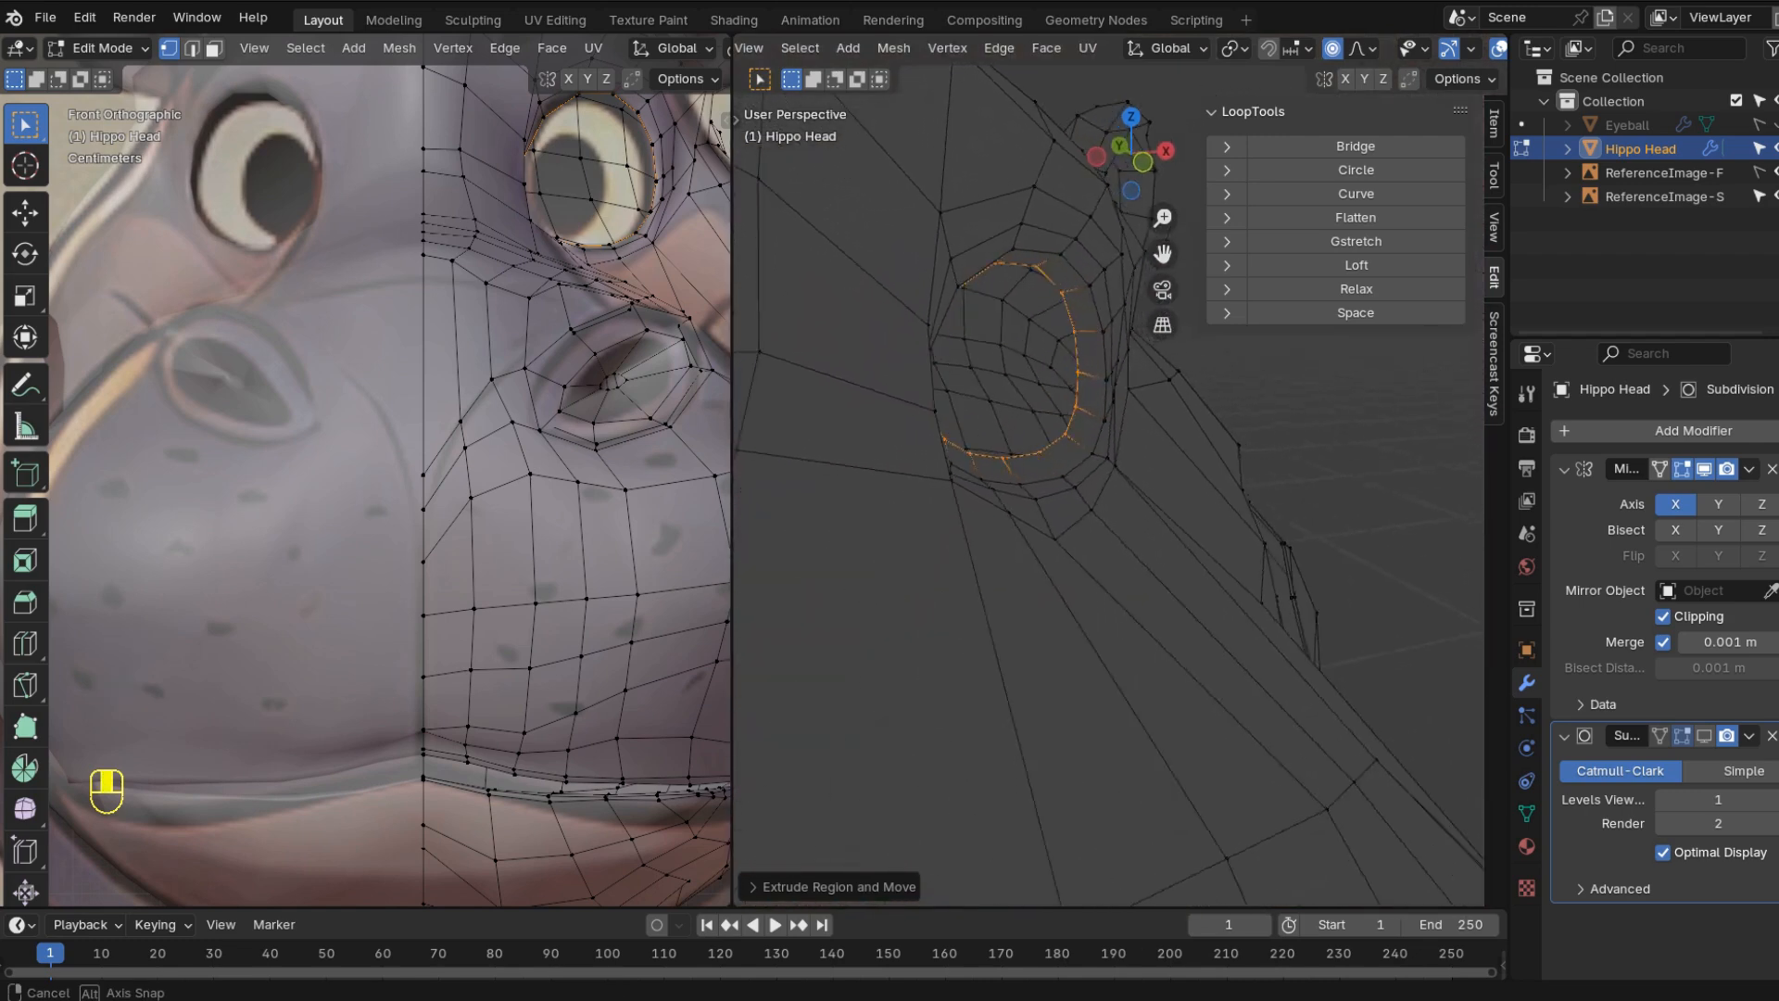
pyautogui.moveTo(1269, 482); pyautogui.dragTo(1237, 477, button='middle')
pyautogui.press('g')
pyautogui.press('g')
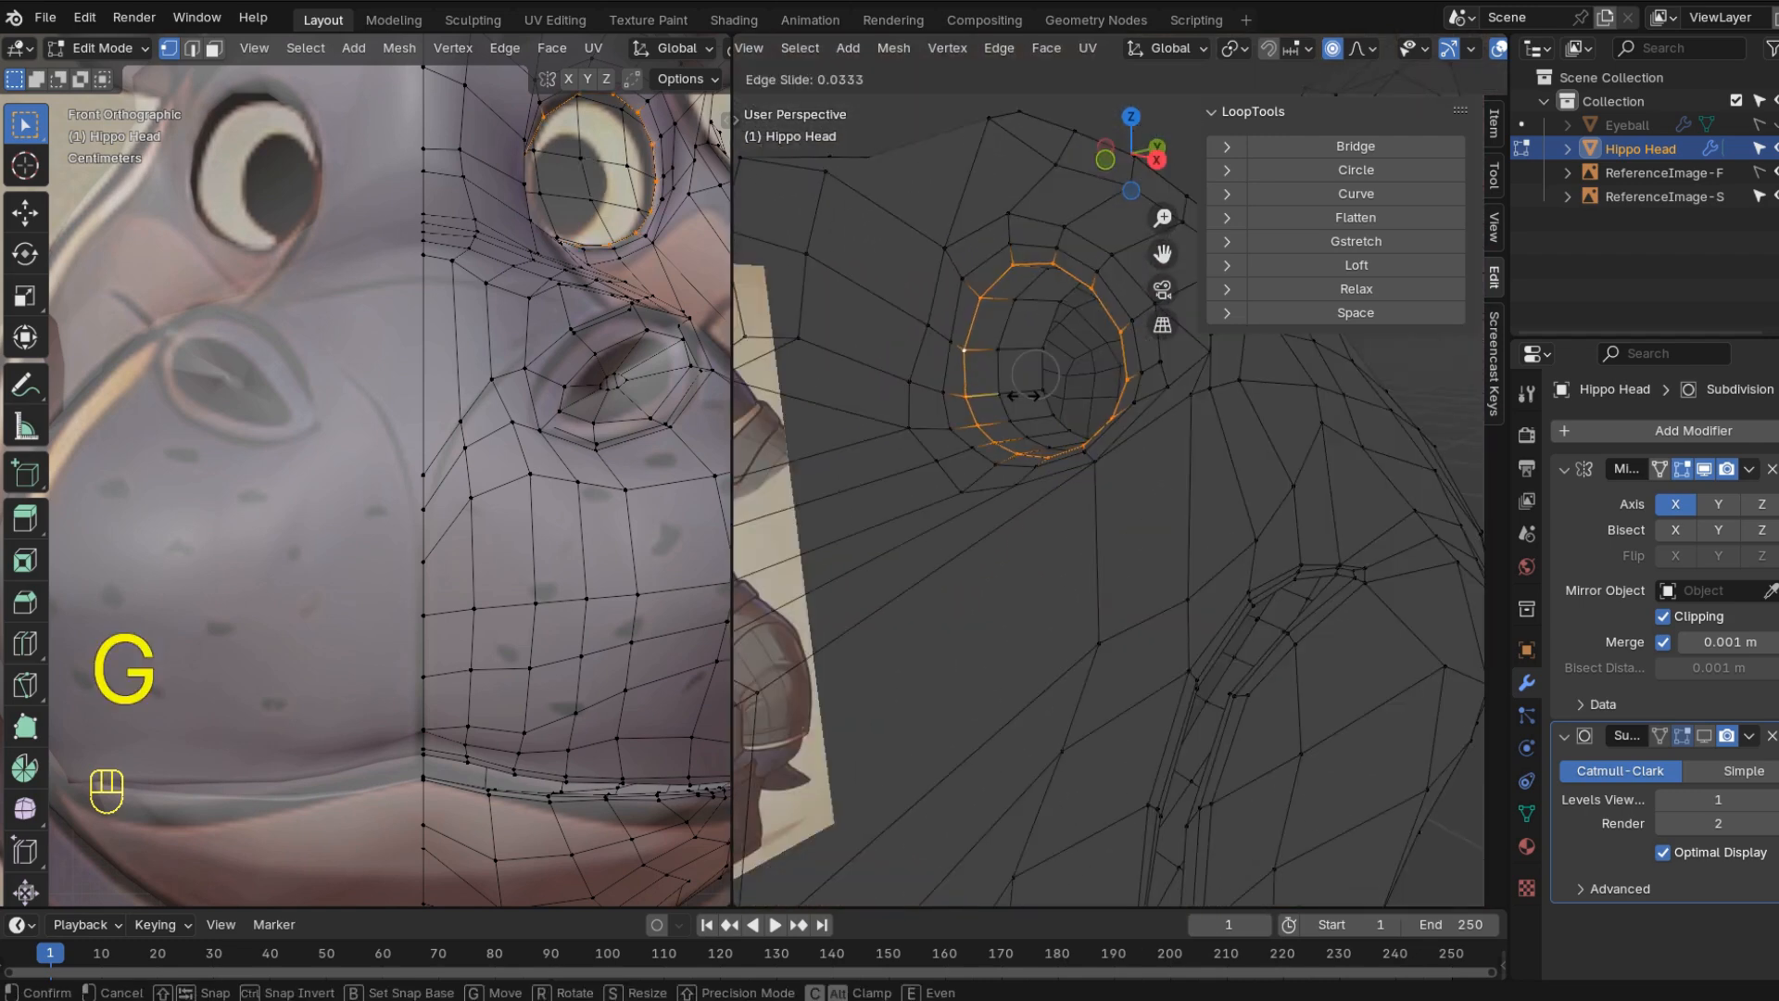
pyautogui.click(964, 364)
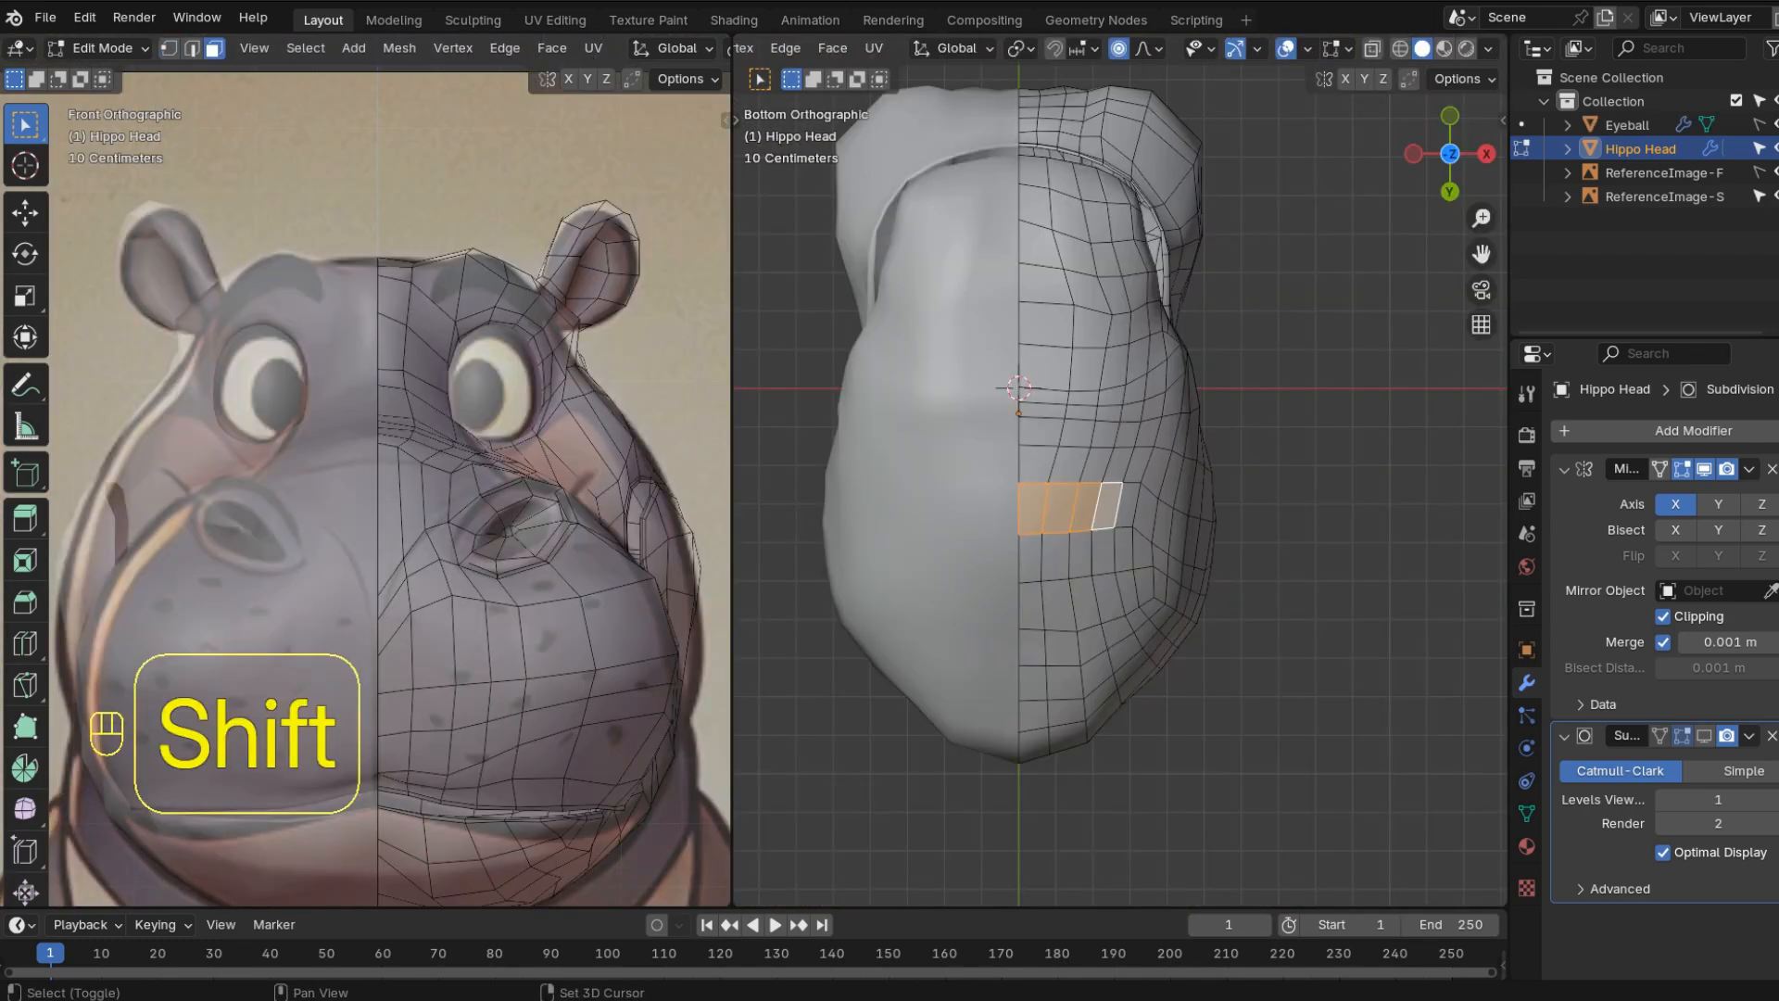
# - Select the faces on the rear underside of the head where the neck attaches and delete them
pyautogui.keyDown('shift'); pyautogui.click(1117, 505); pyautogui.keyUp('shift')
pyautogui.keyDown('shift'); pyautogui.click(1123, 551); pyautogui.keyUp('shift')
pyautogui.keyDown('shift'); pyautogui.click(1103, 551); pyautogui.keyUp('shift')
pyautogui.keyDown('shift'); pyautogui.click(1082, 554); pyautogui.keyUp('shift')
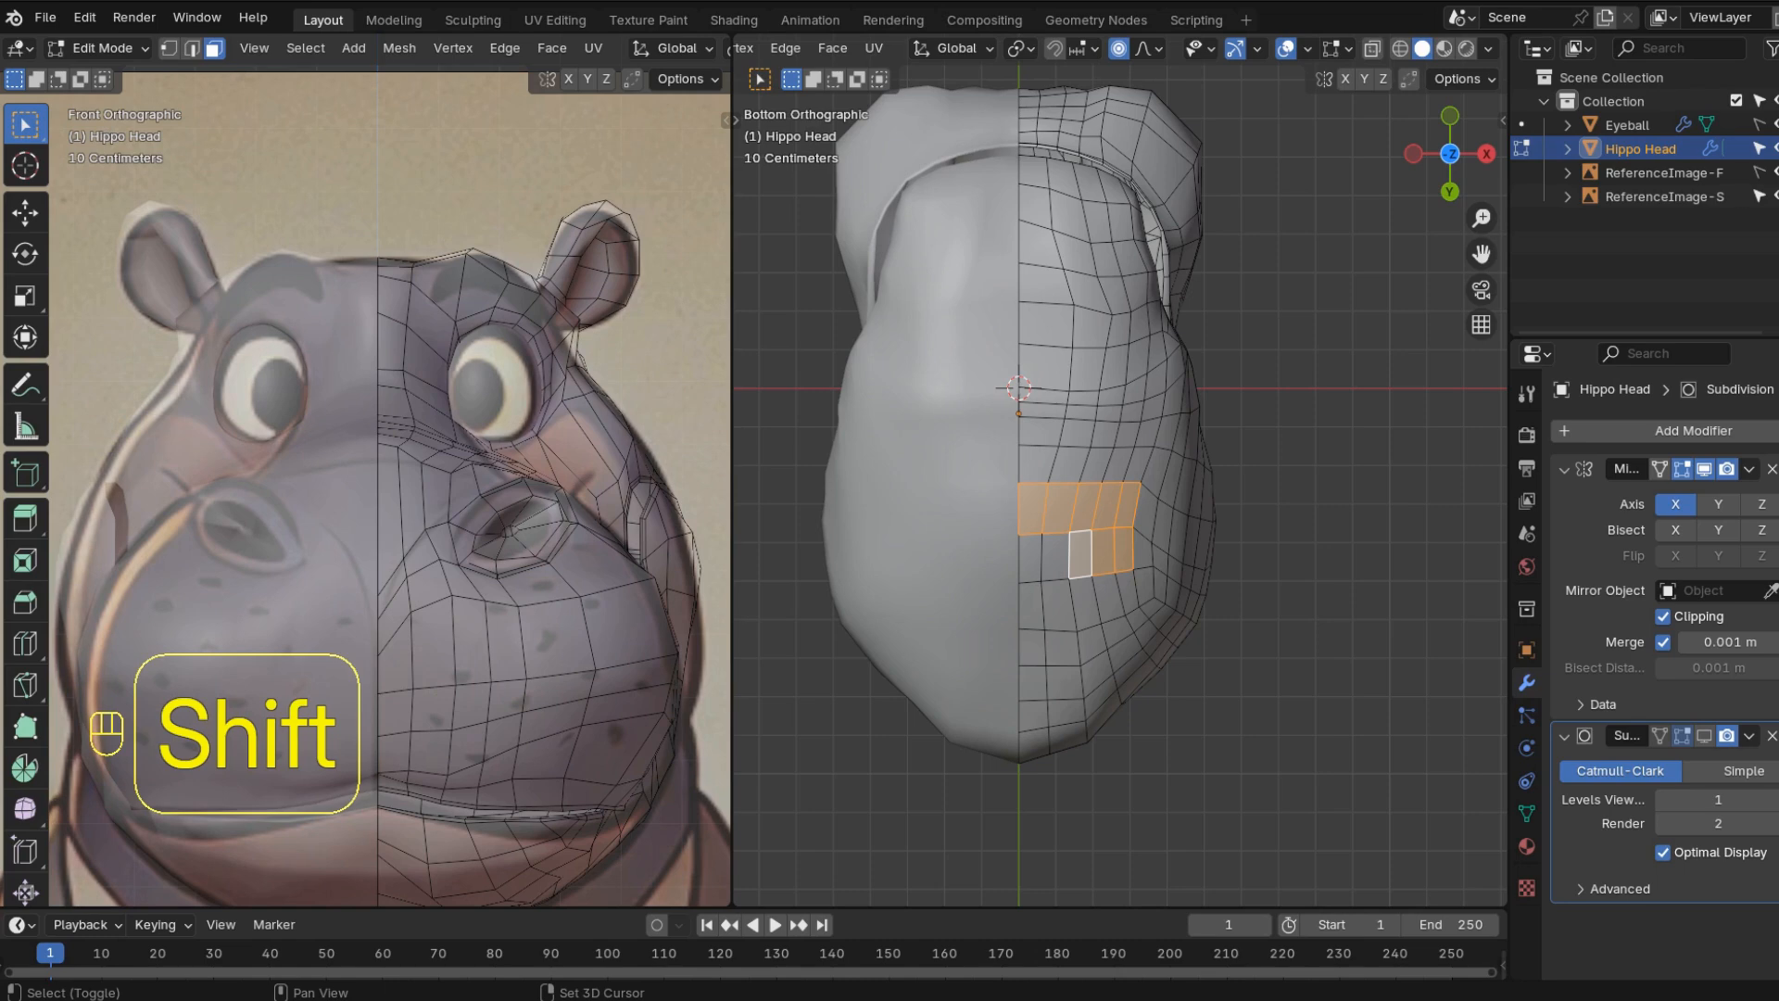
pyautogui.keyDown('shift'); pyautogui.click(1056, 556); pyautogui.keyUp('shift')
pyautogui.keyDown('shift'); pyautogui.click(1029, 556); pyautogui.keyUp('shift')
pyautogui.moveTo(370, 463); pyautogui.dragTo(436, 482, button='middle')
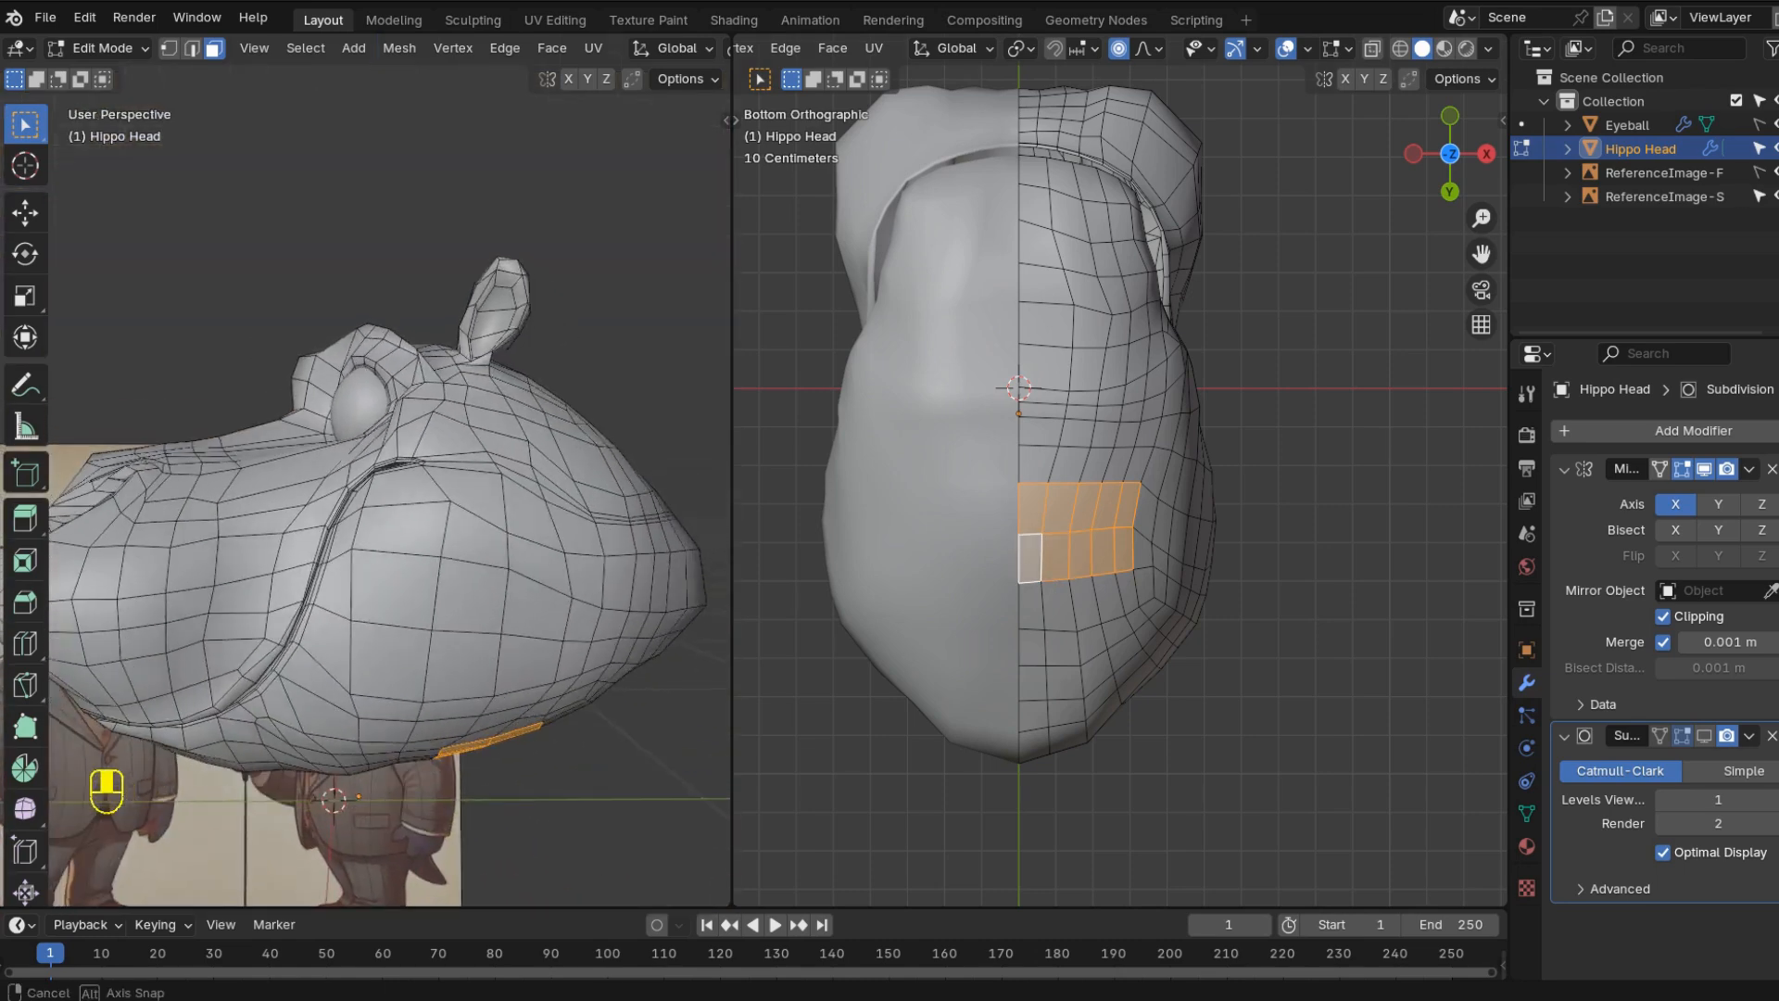
pyautogui.keyDown('alt'); pyautogui.click(1086, 684); pyautogui.keyUp('alt')
pyautogui.press('Delete')
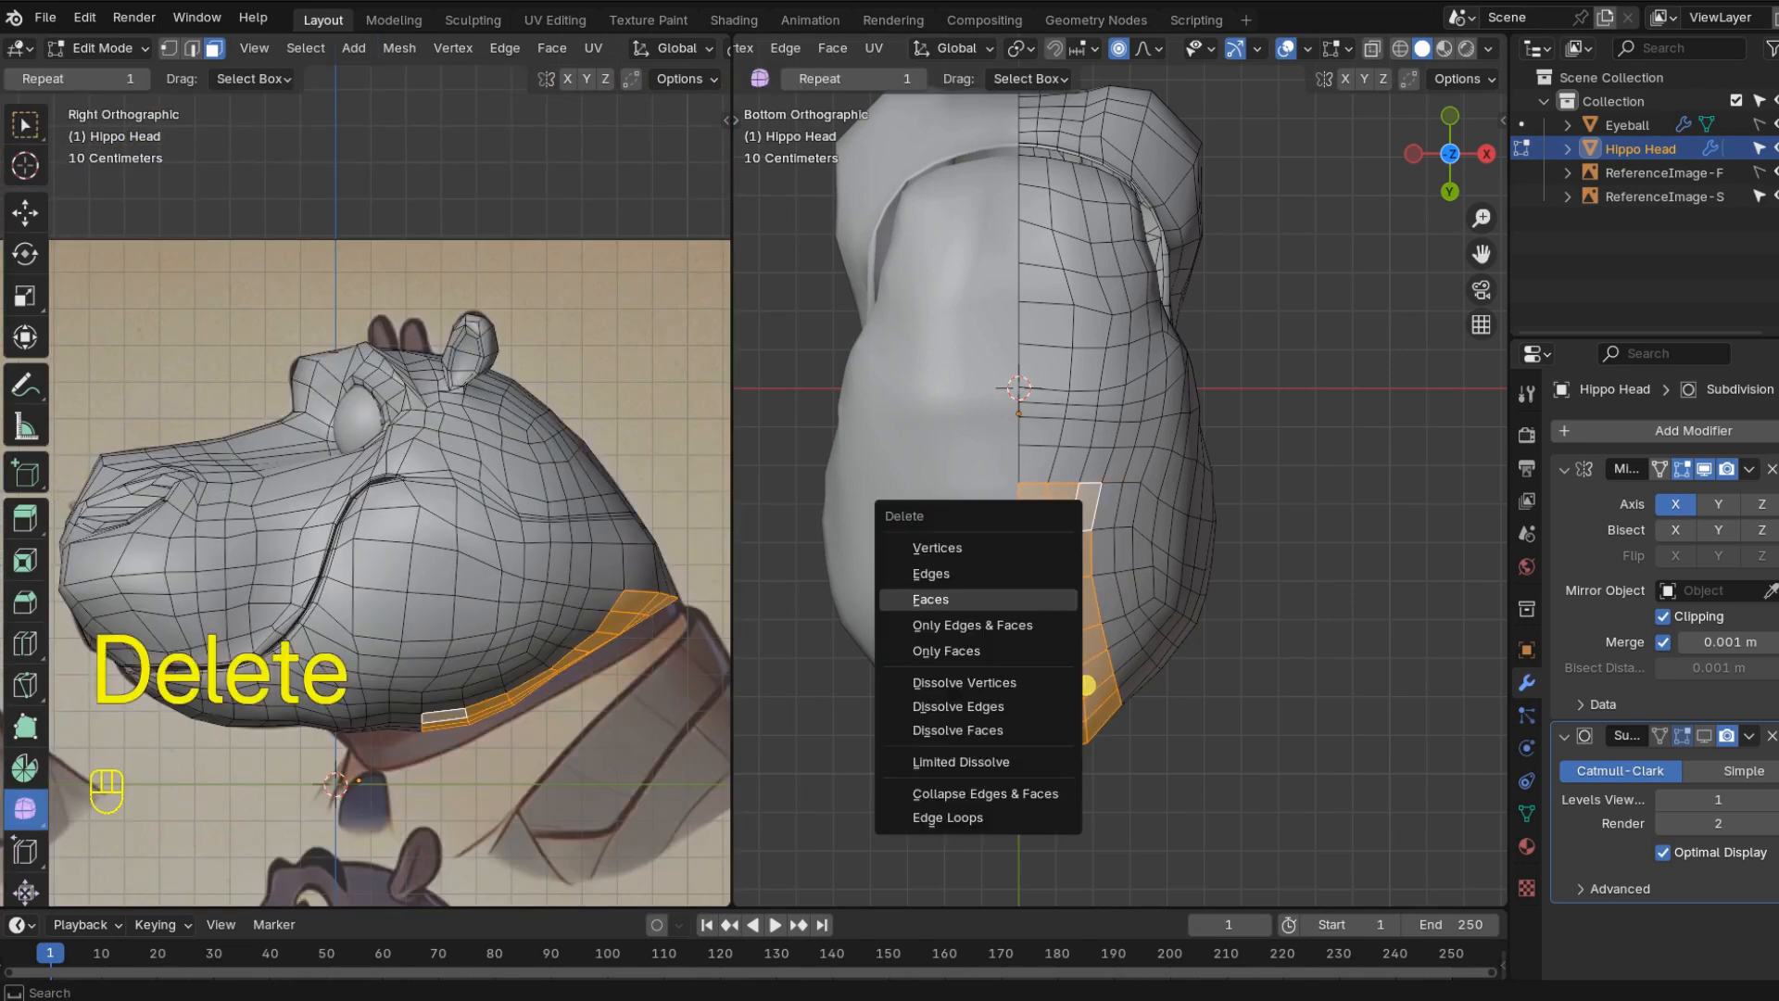
pyautogui.click(932, 600)
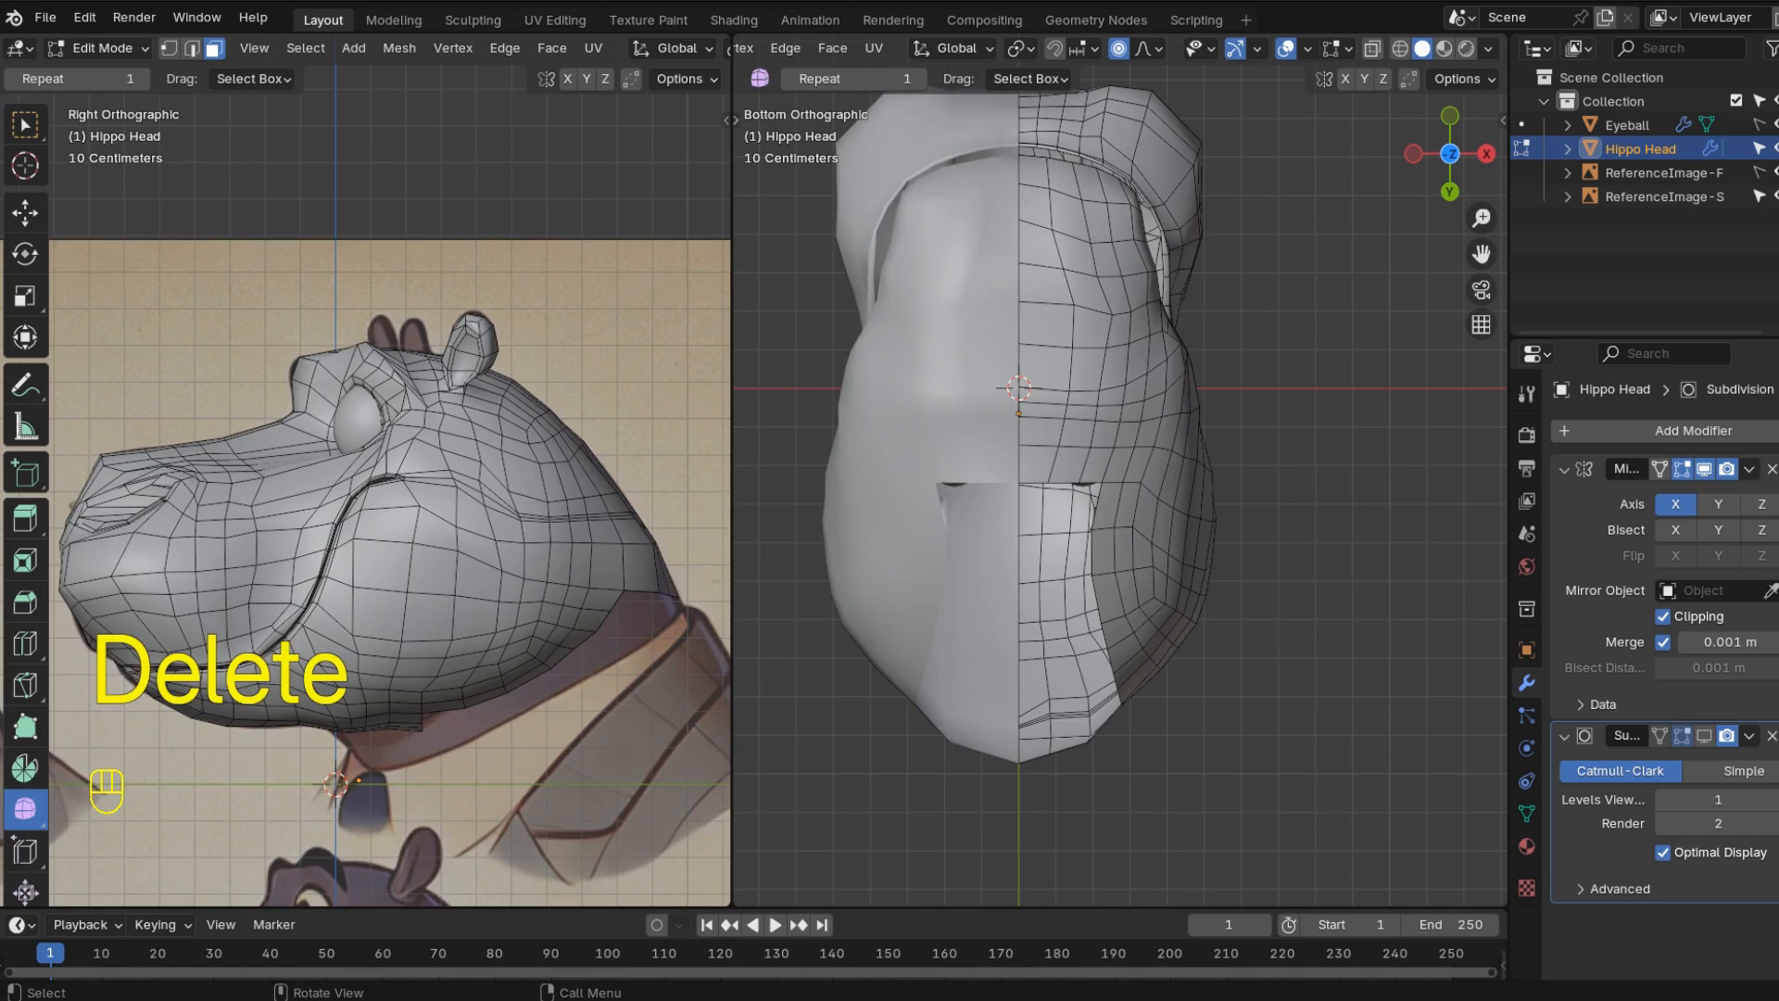
# - Select the edge loop bordering the neck opening and relax it with LoopTools
pyautogui.press('2')
pyautogui.keyDown('alt'); pyautogui.click(1125, 677); pyautogui.keyUp('alt')
pyautogui.press('n')
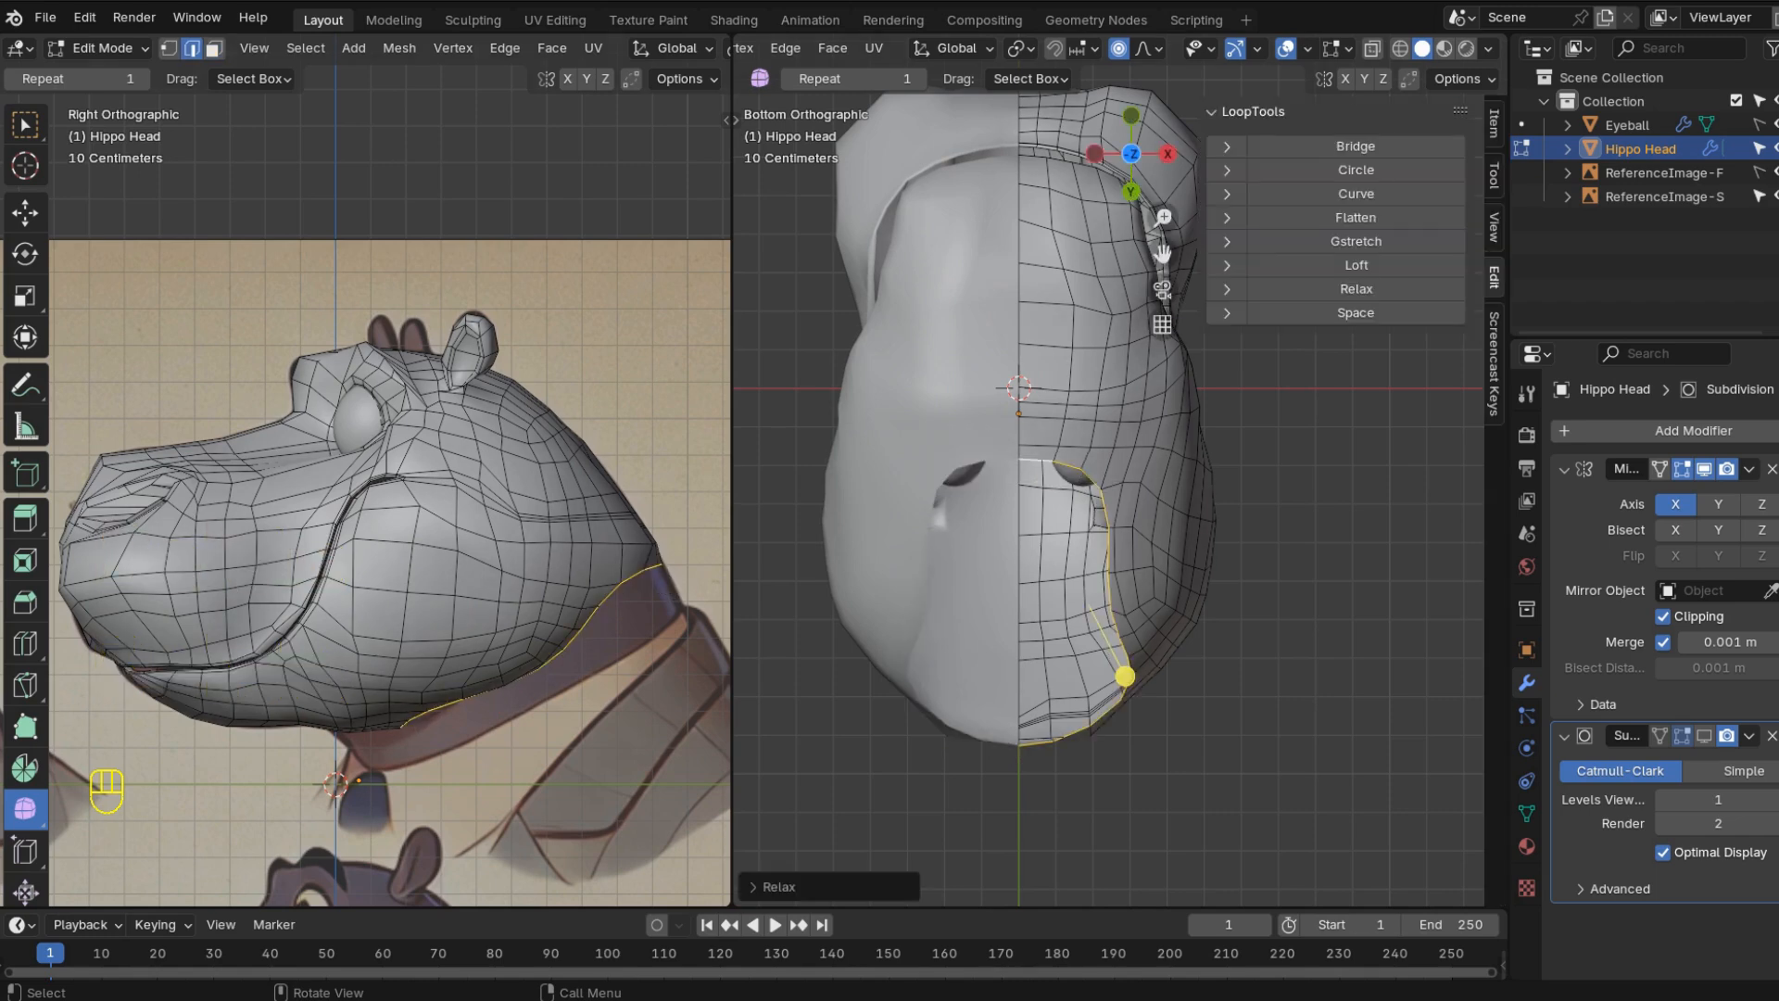
# - Extrude the neck opening's edge loop downward to start the neck, following the front and side references
pyautogui.press('KP_1')
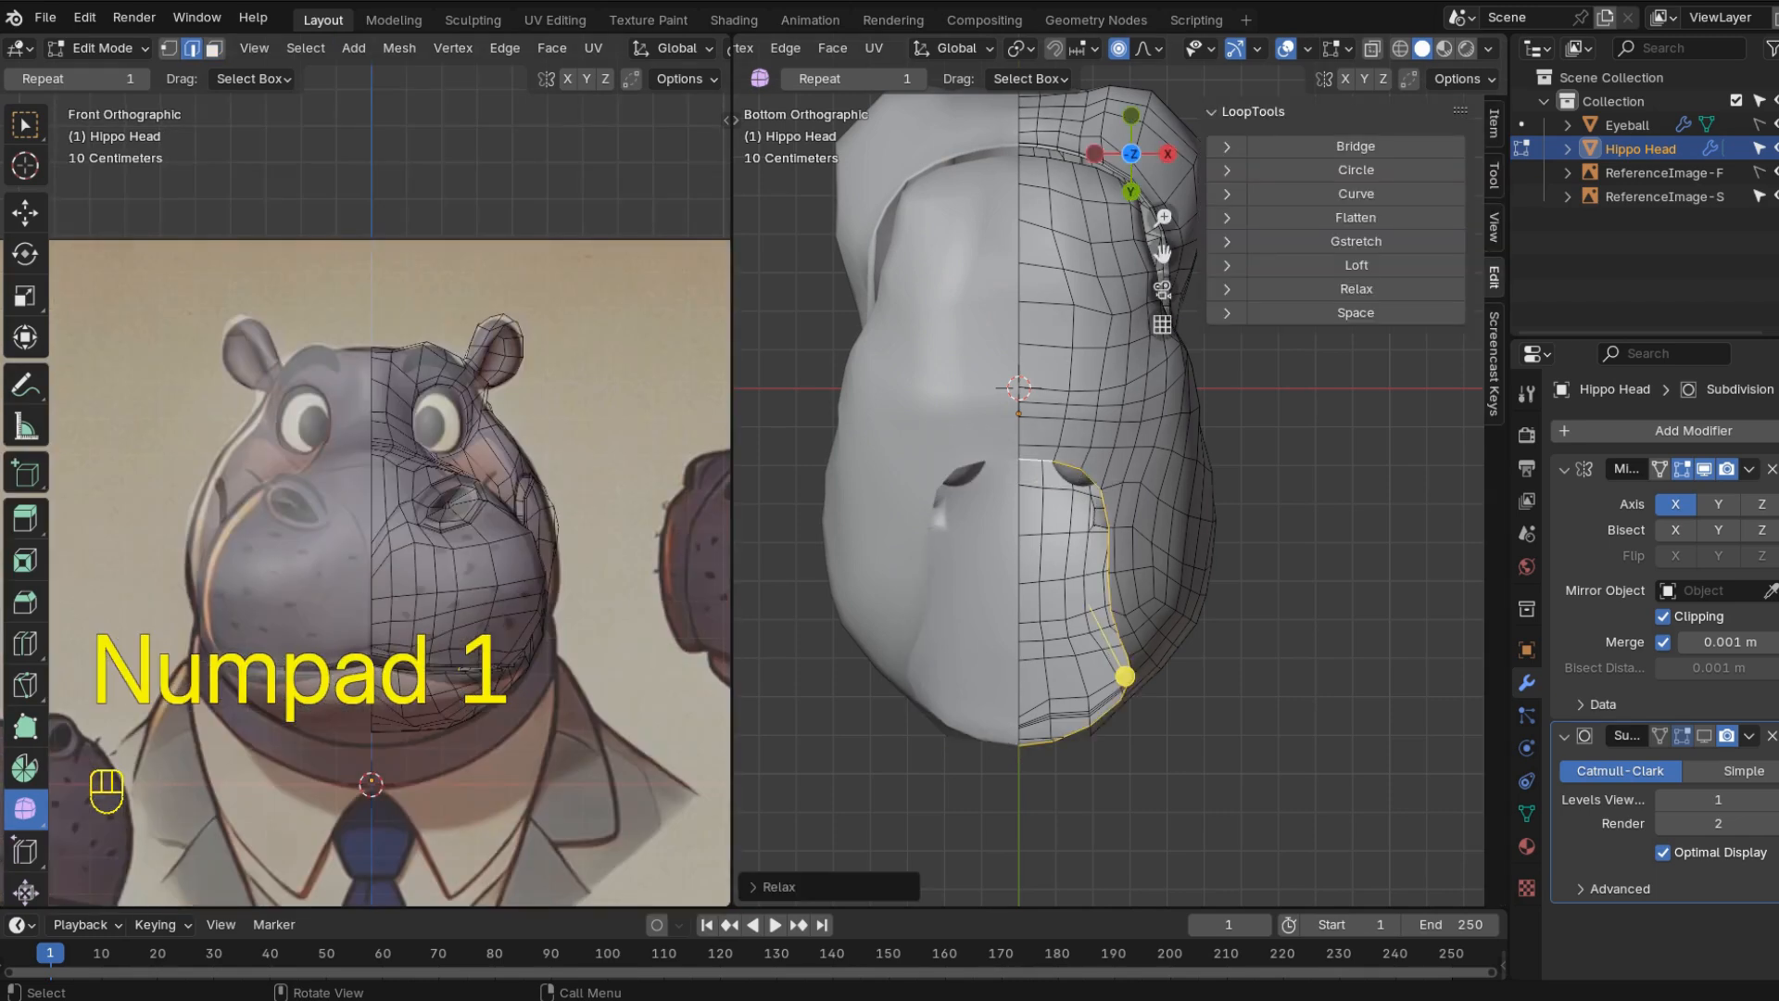
pyautogui.press('e')
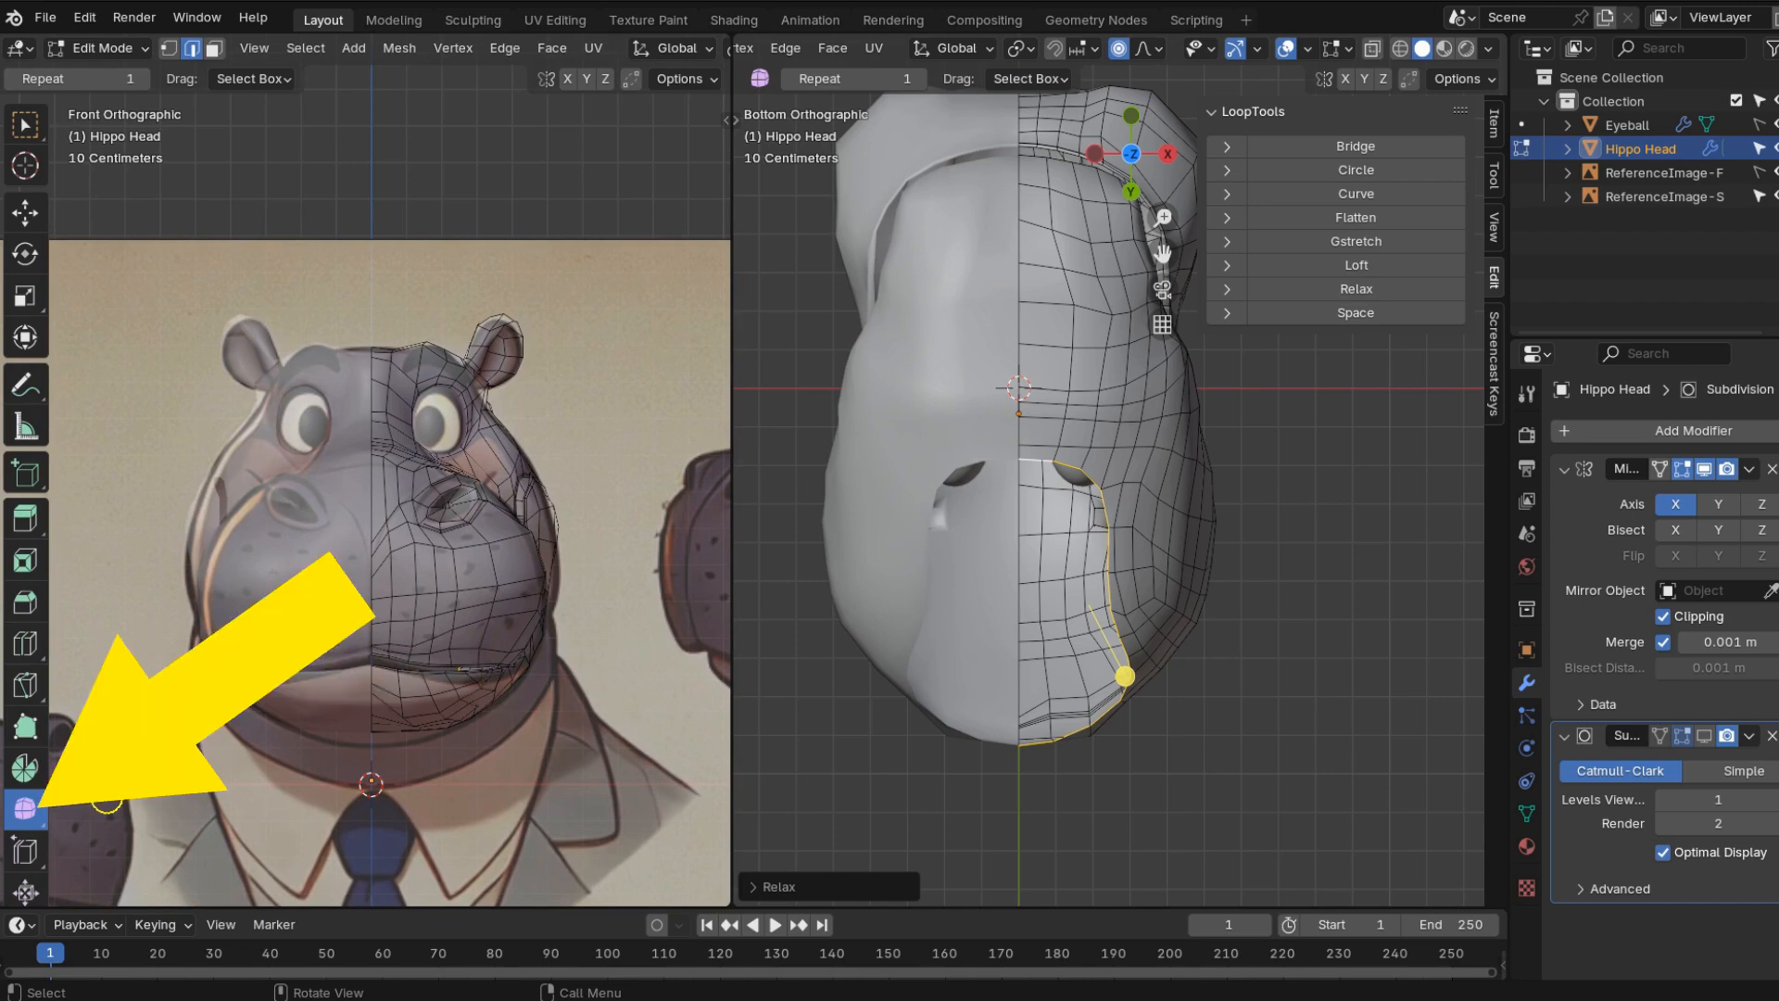
pyautogui.press('KP_3')
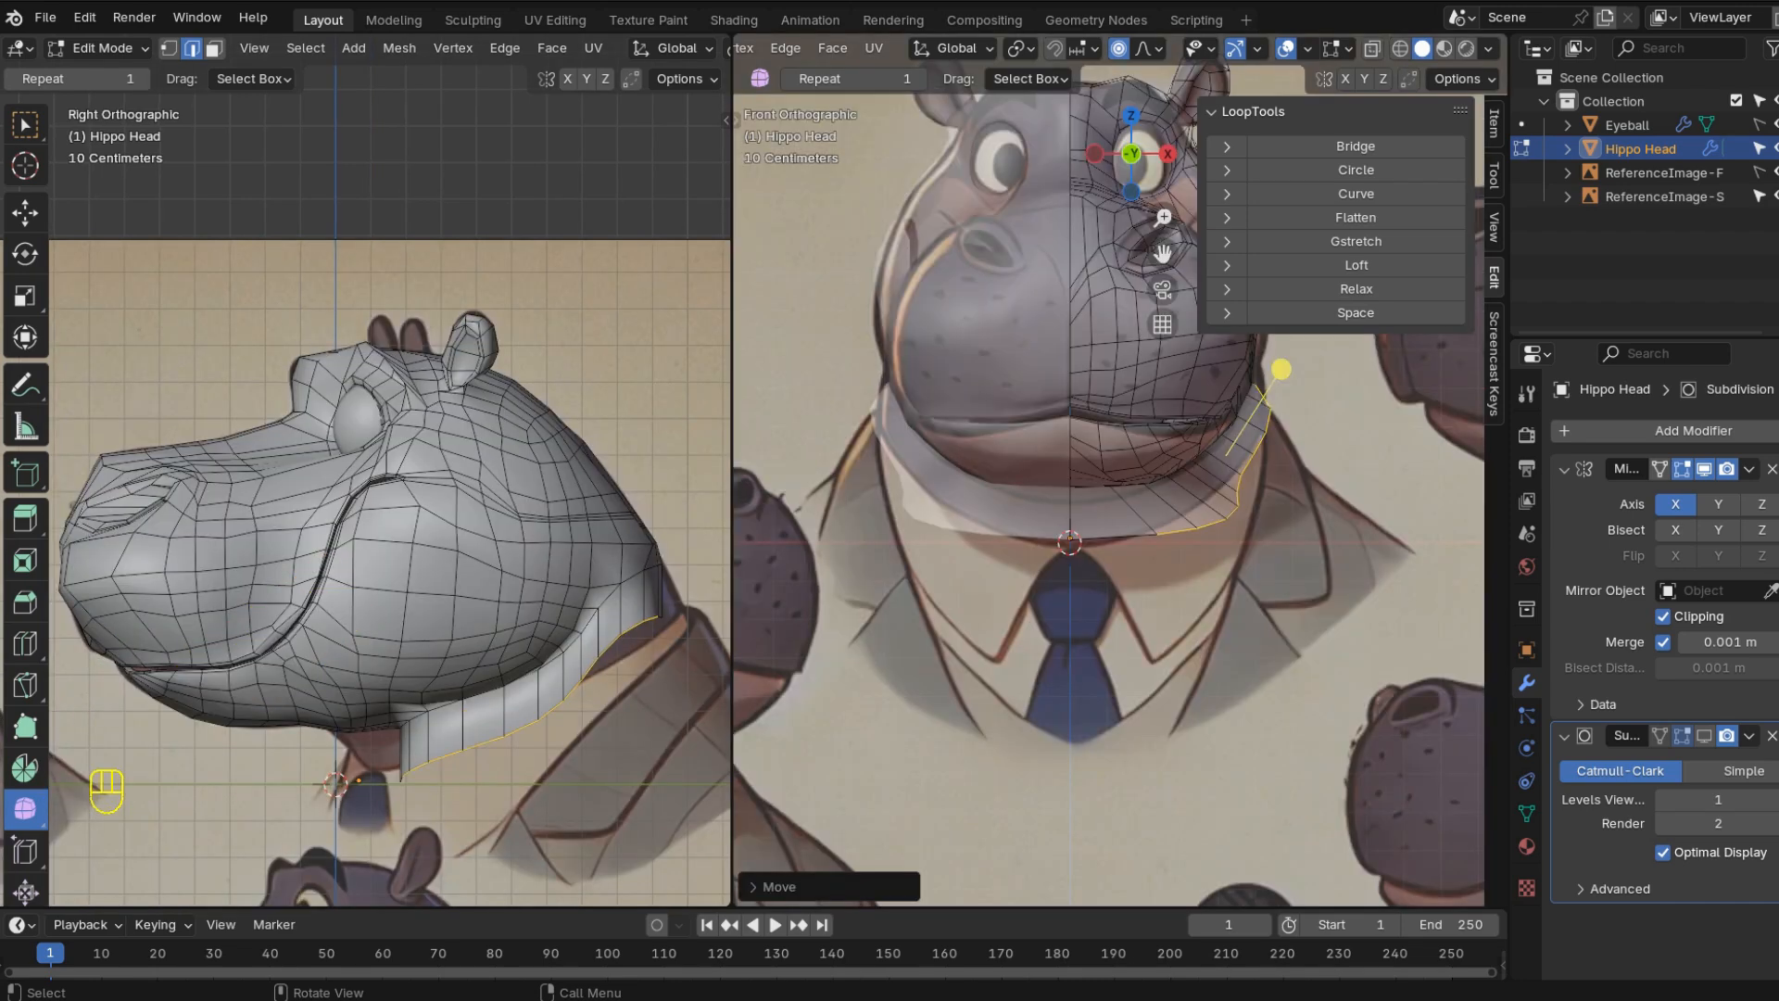
# - Shape the neck's lower rim to match the front reference with proportional vertex moves, LoopTools Relax and scaling
pyautogui.scroll(4, 1114, 584)
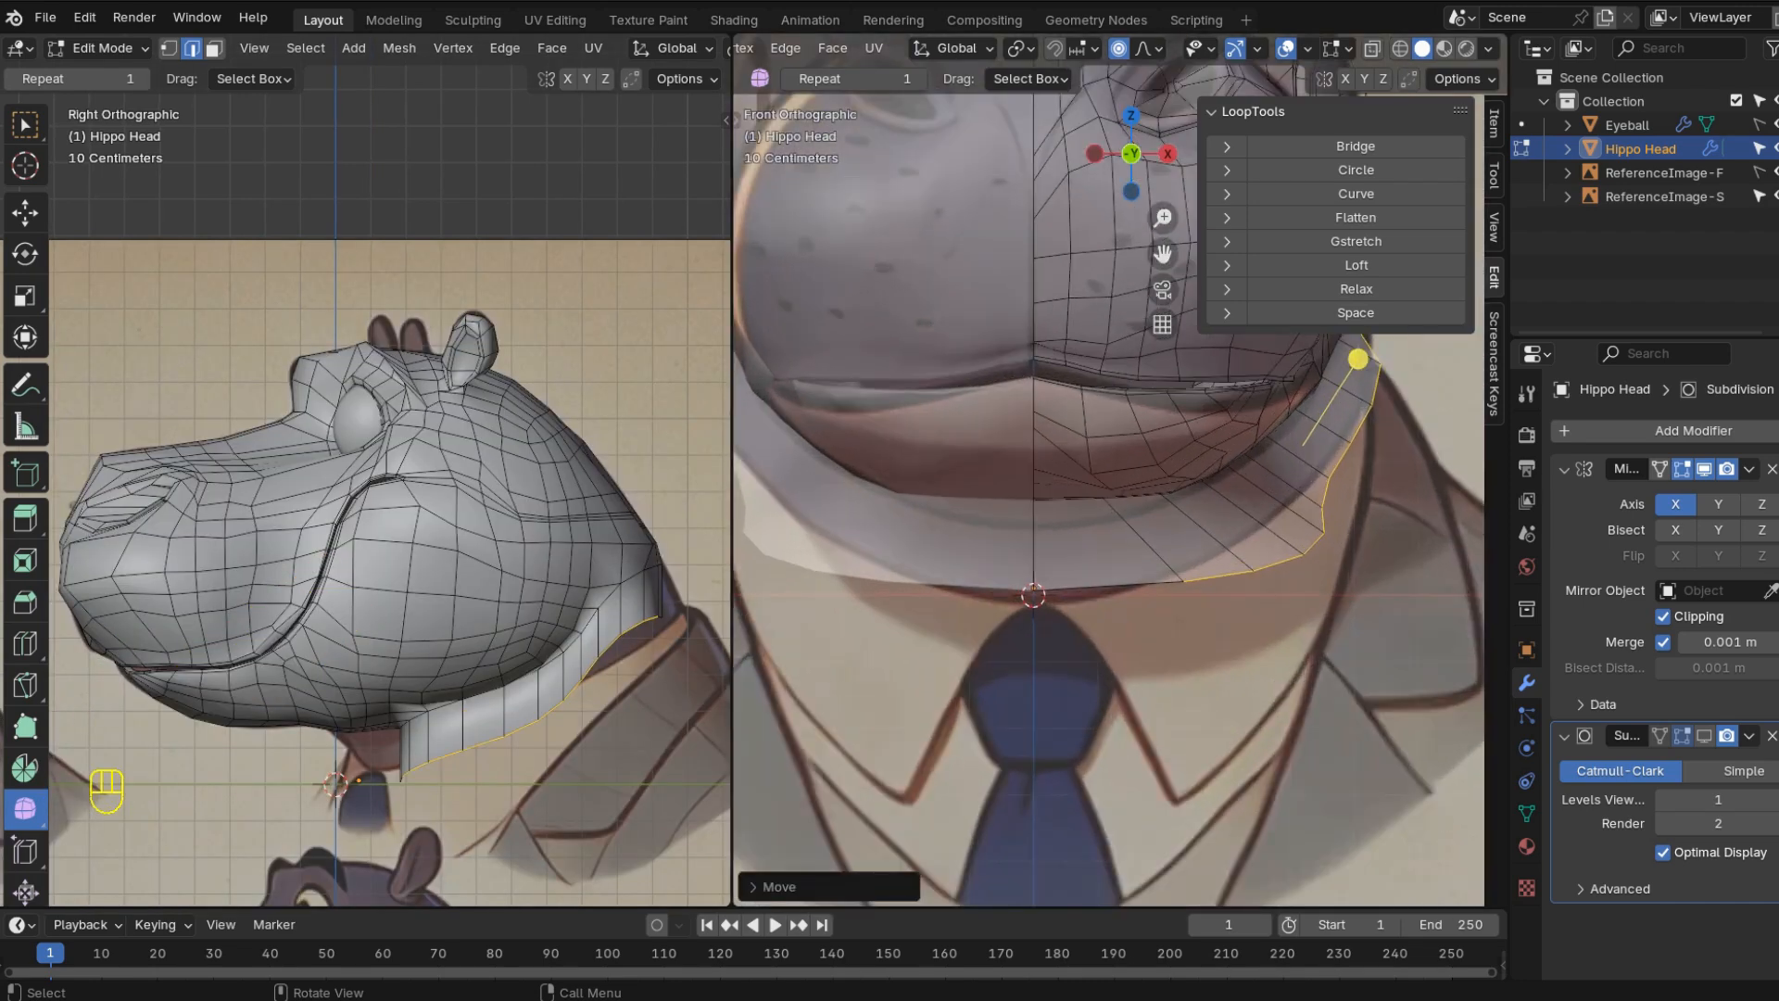
pyautogui.press('1')
pyautogui.click(1196, 567)
pyautogui.press('g')
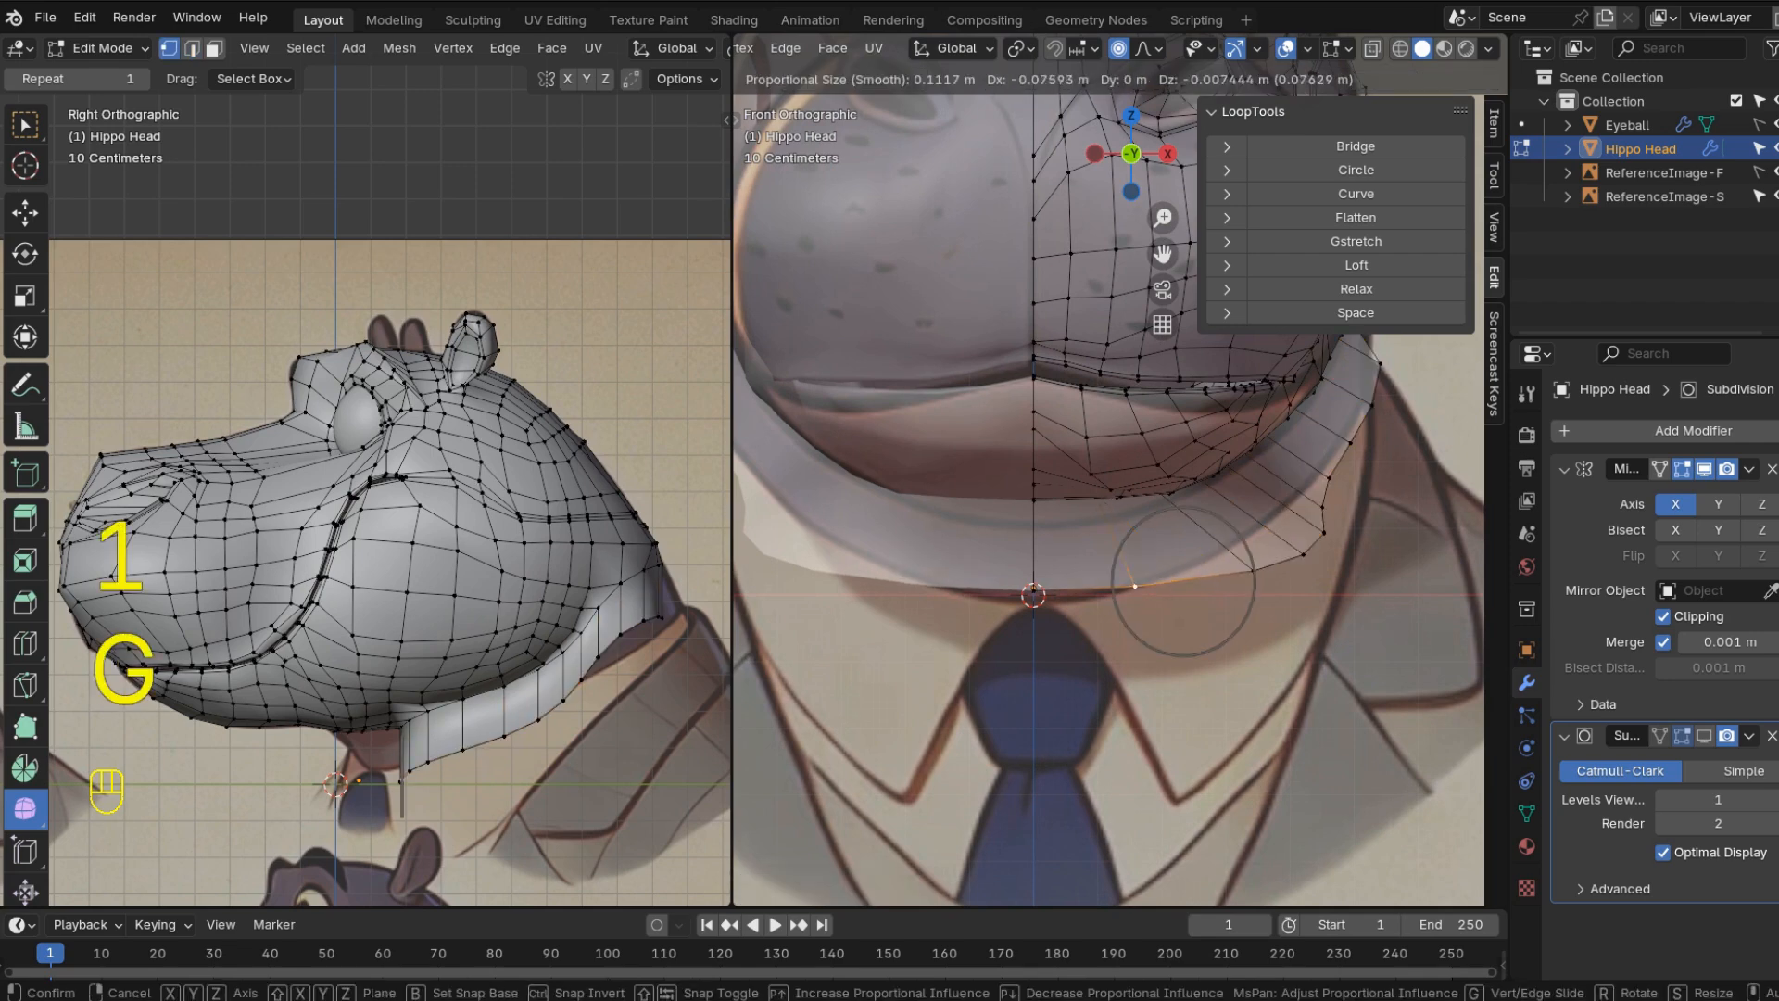
pyautogui.press('g')
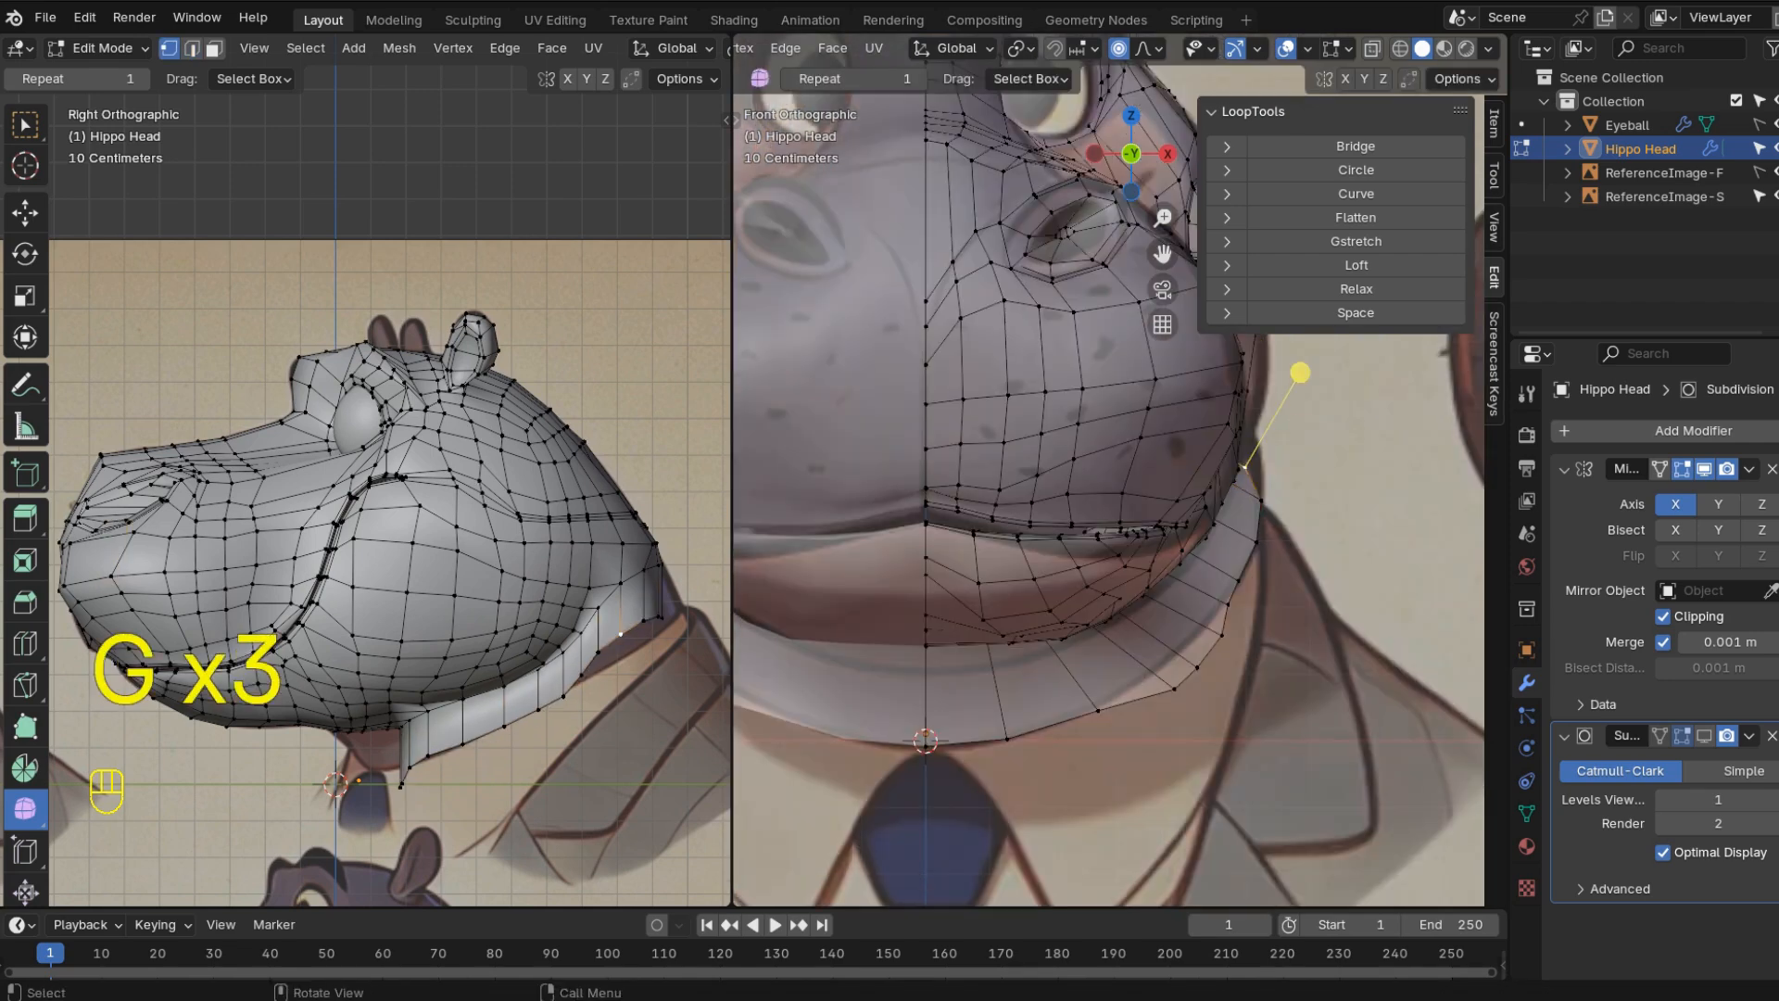
pyautogui.moveTo(442, 706); pyautogui.dragTo(373, 616, button='middle')
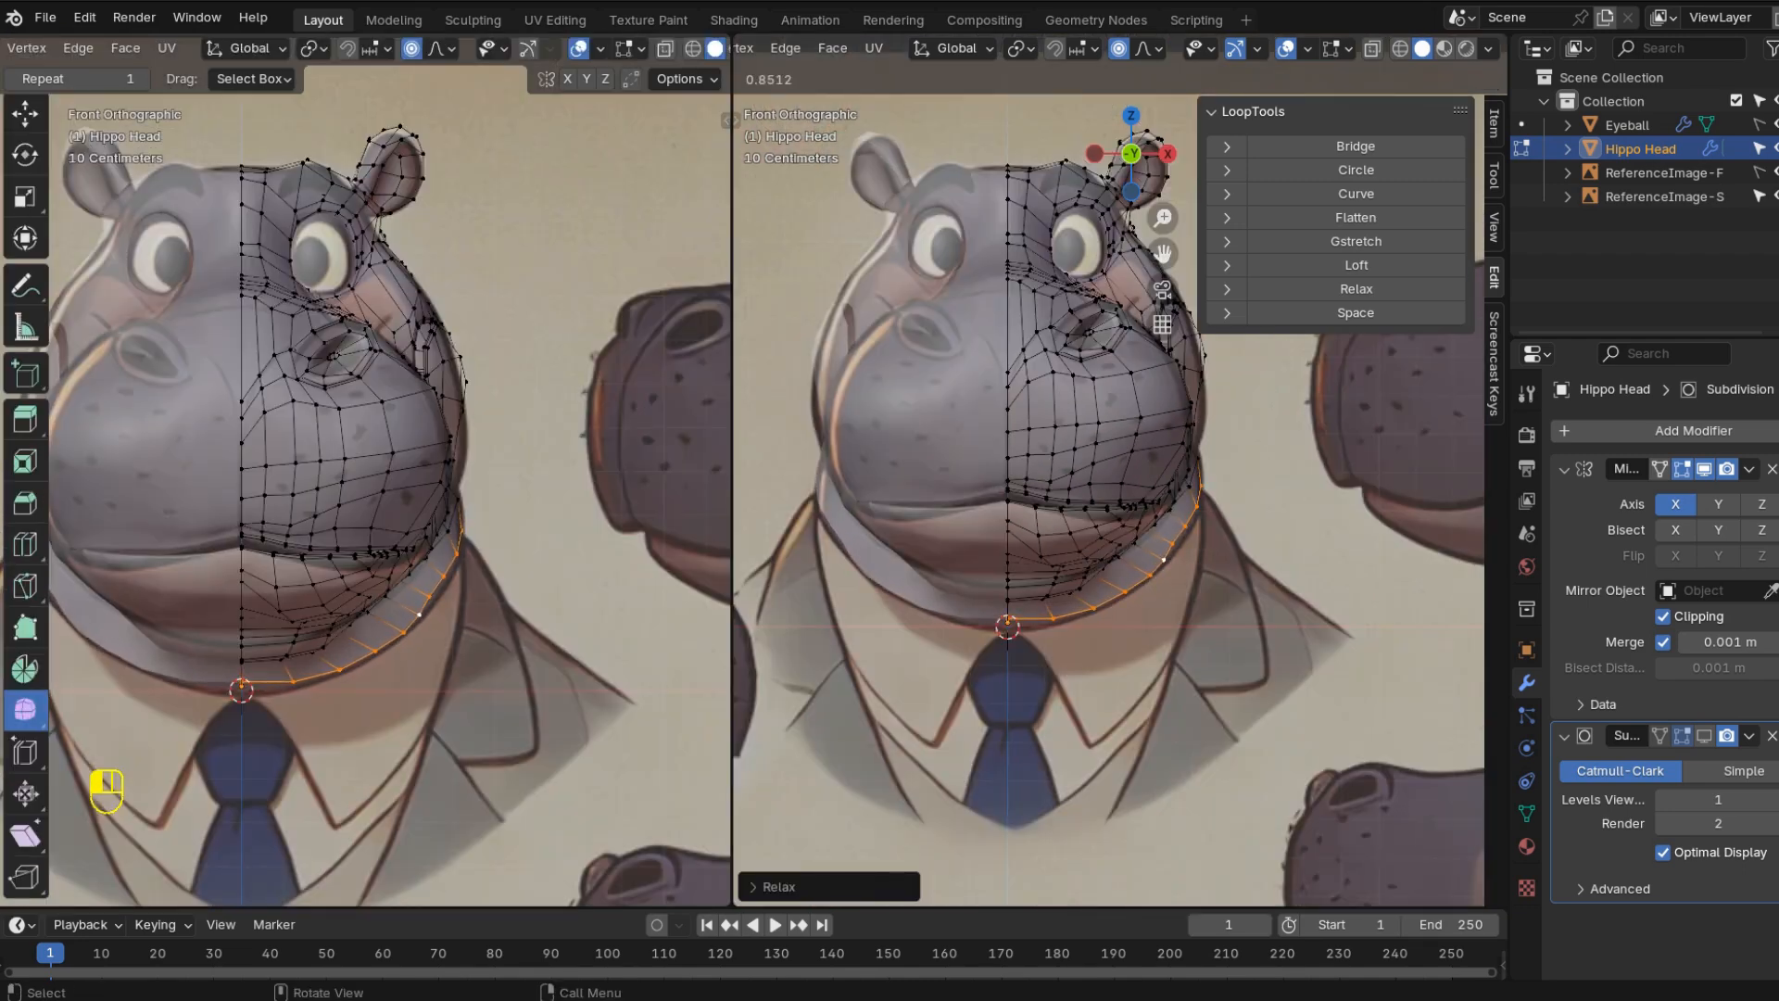
pyautogui.press('s')
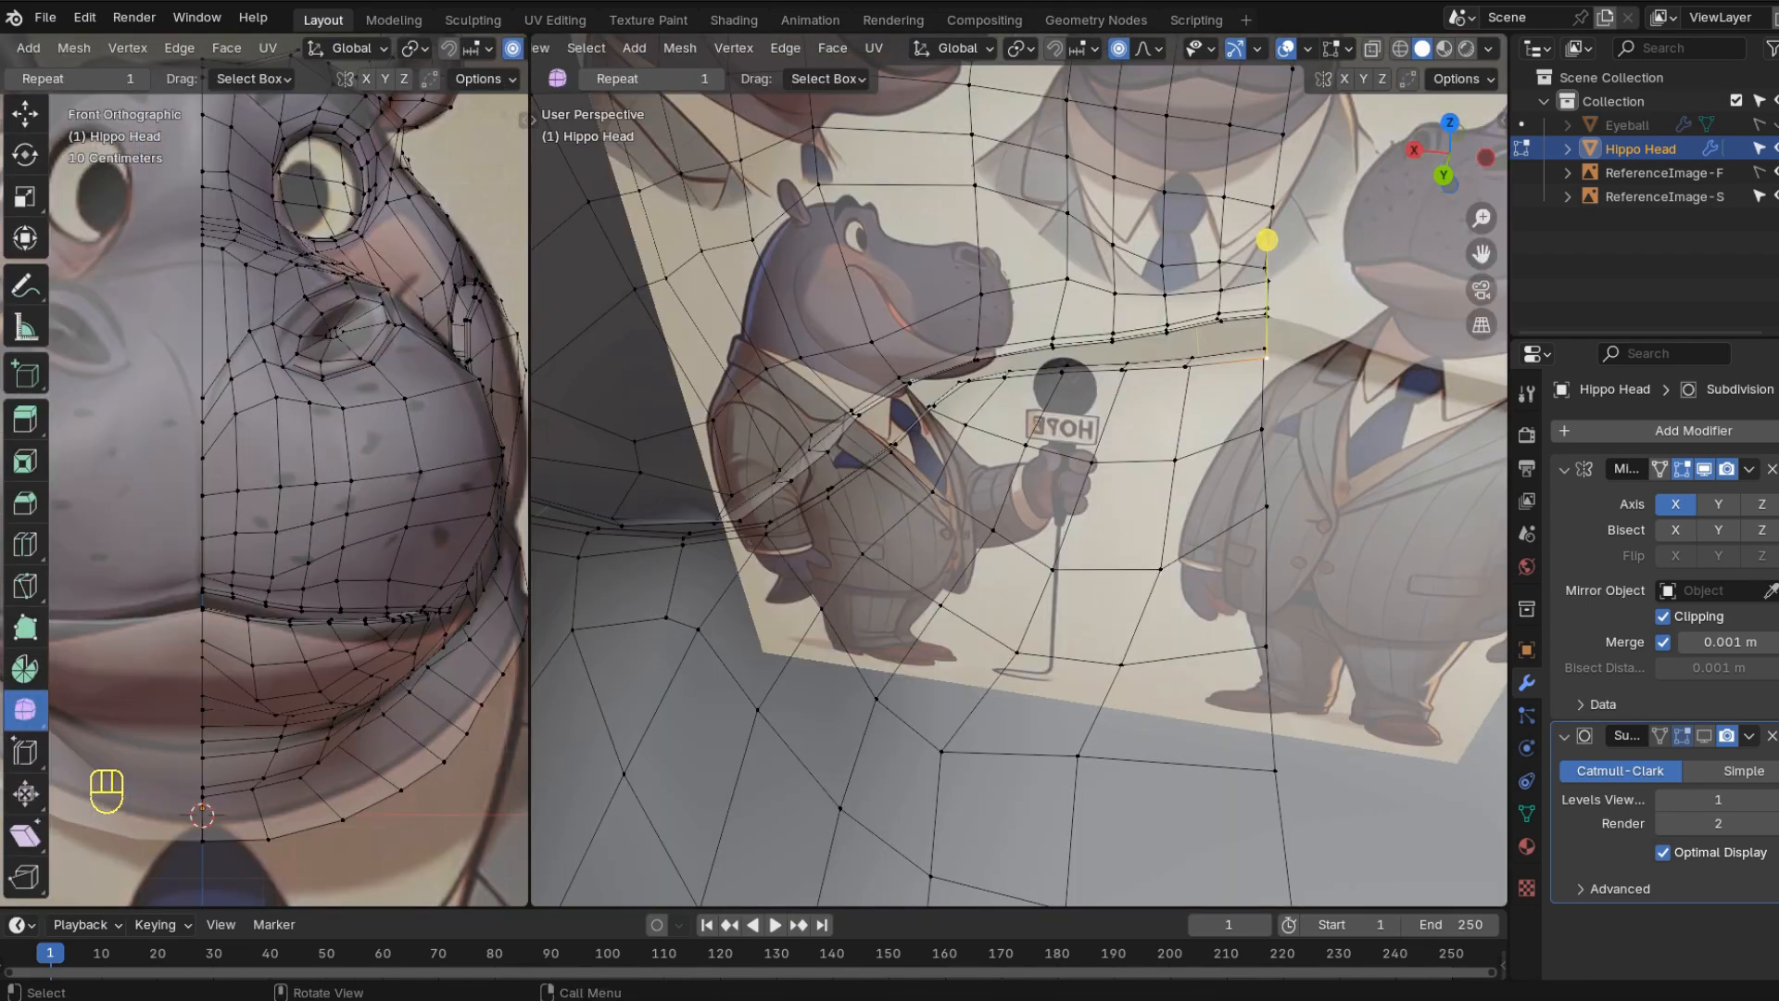
# - Select the inner lip edge loops of the mouth and extrude them along X towards the head's centre line
pyautogui.keyDown('alt'); pyautogui.click(736, 311); pyautogui.keyUp('alt')
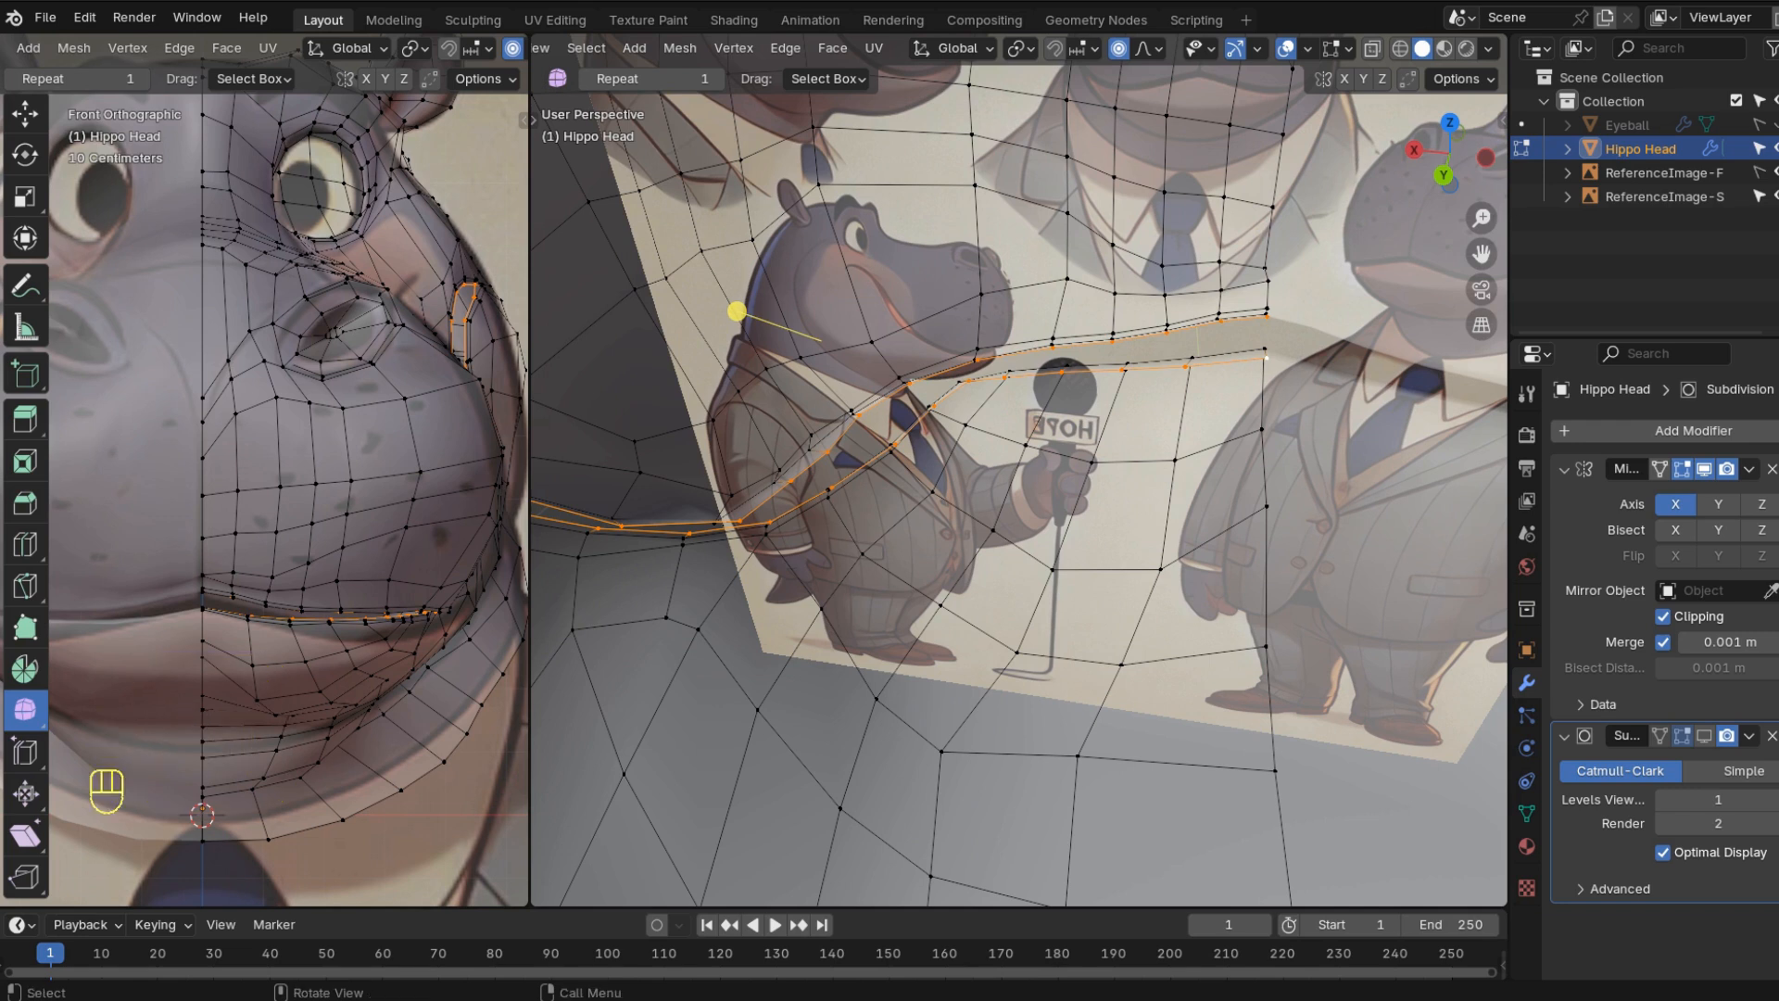
pyautogui.press('shift')
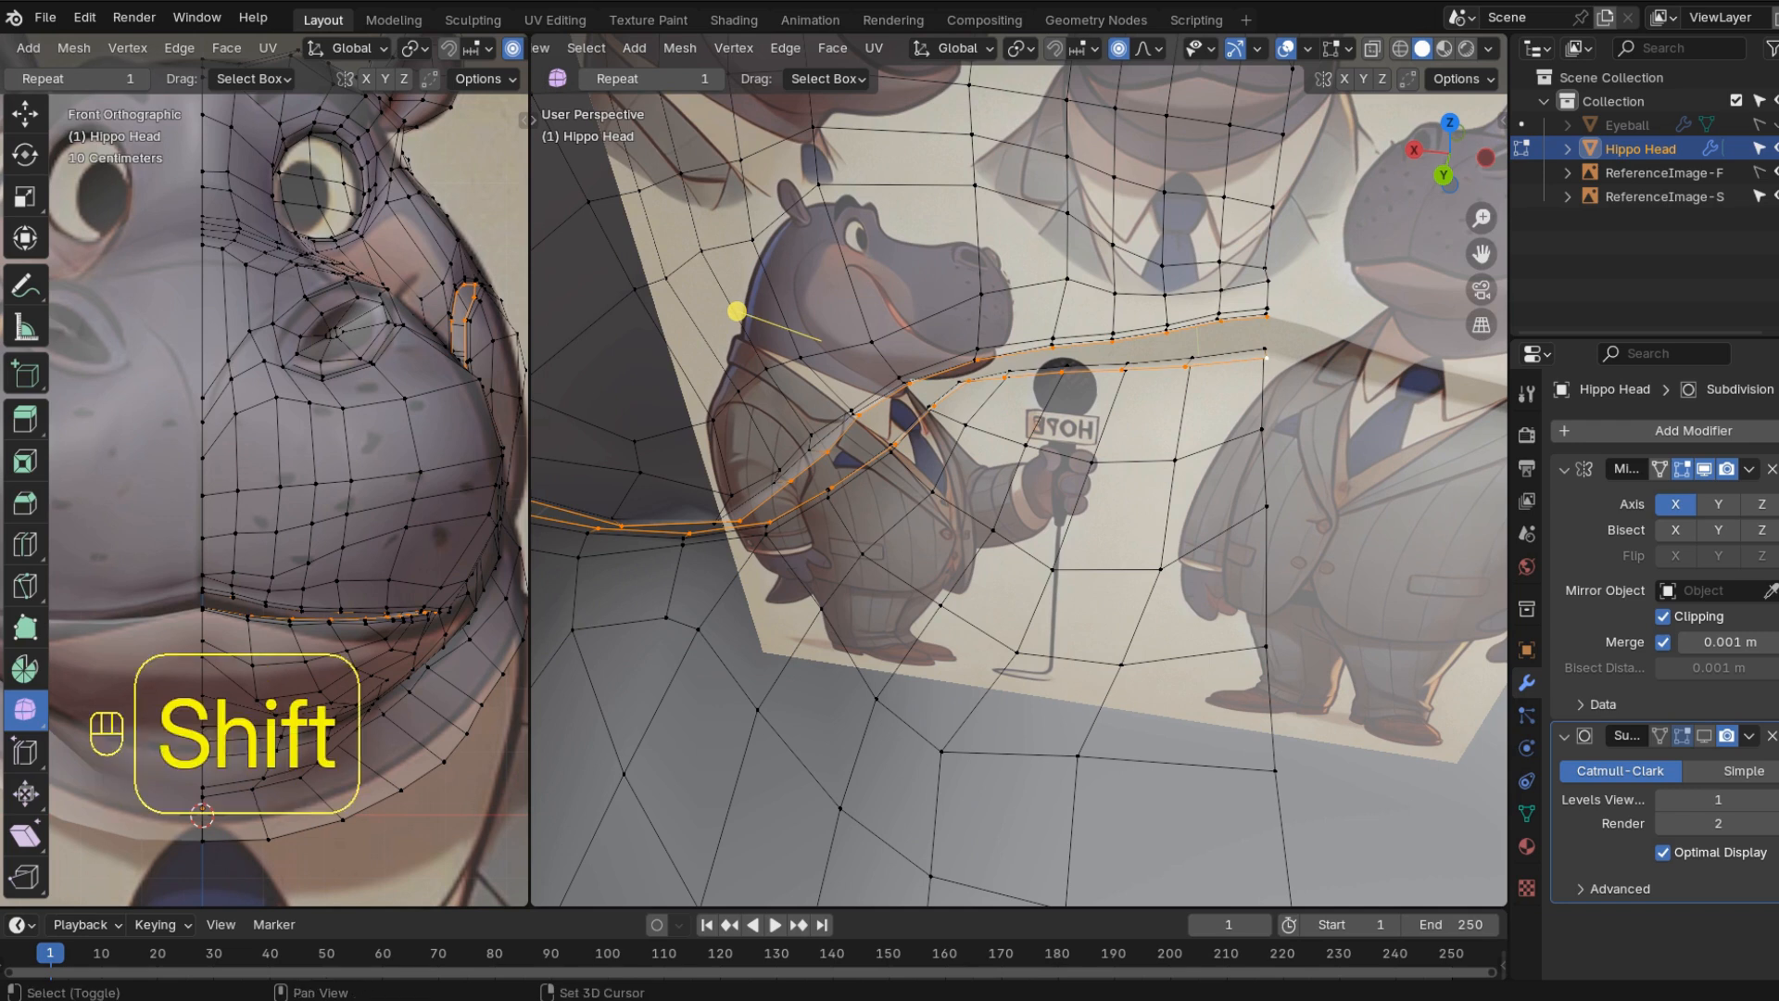
pyautogui.keyDown('shift'); pyautogui.moveTo(737, 311); pyautogui.dragTo(718, 176, button='middle'); pyautogui.keyUp('shift')
pyautogui.press('e')
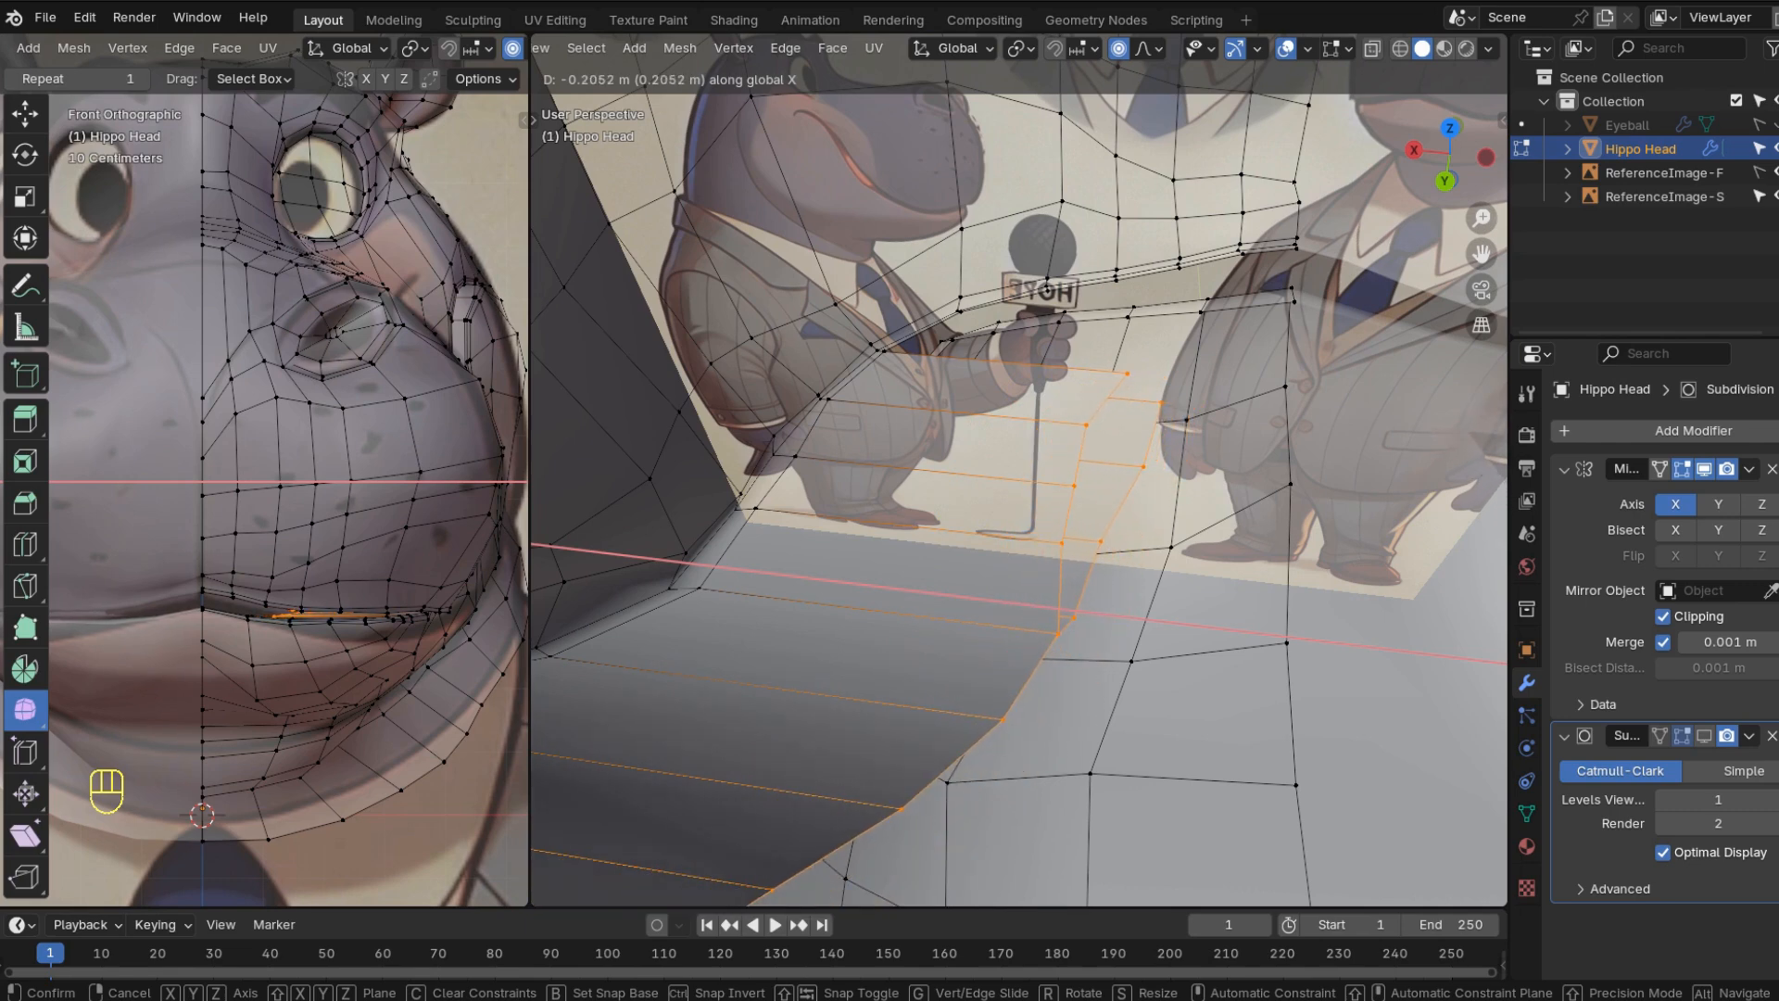
pyautogui.click(1205, 639)
# - Move the end vertices of the extruded lower mouth strip down so its inner edge runs evenly
pyautogui.moveTo(1205, 640); pyautogui.dragTo(1001, 598, button='middle')
pyautogui.click(1029, 813)
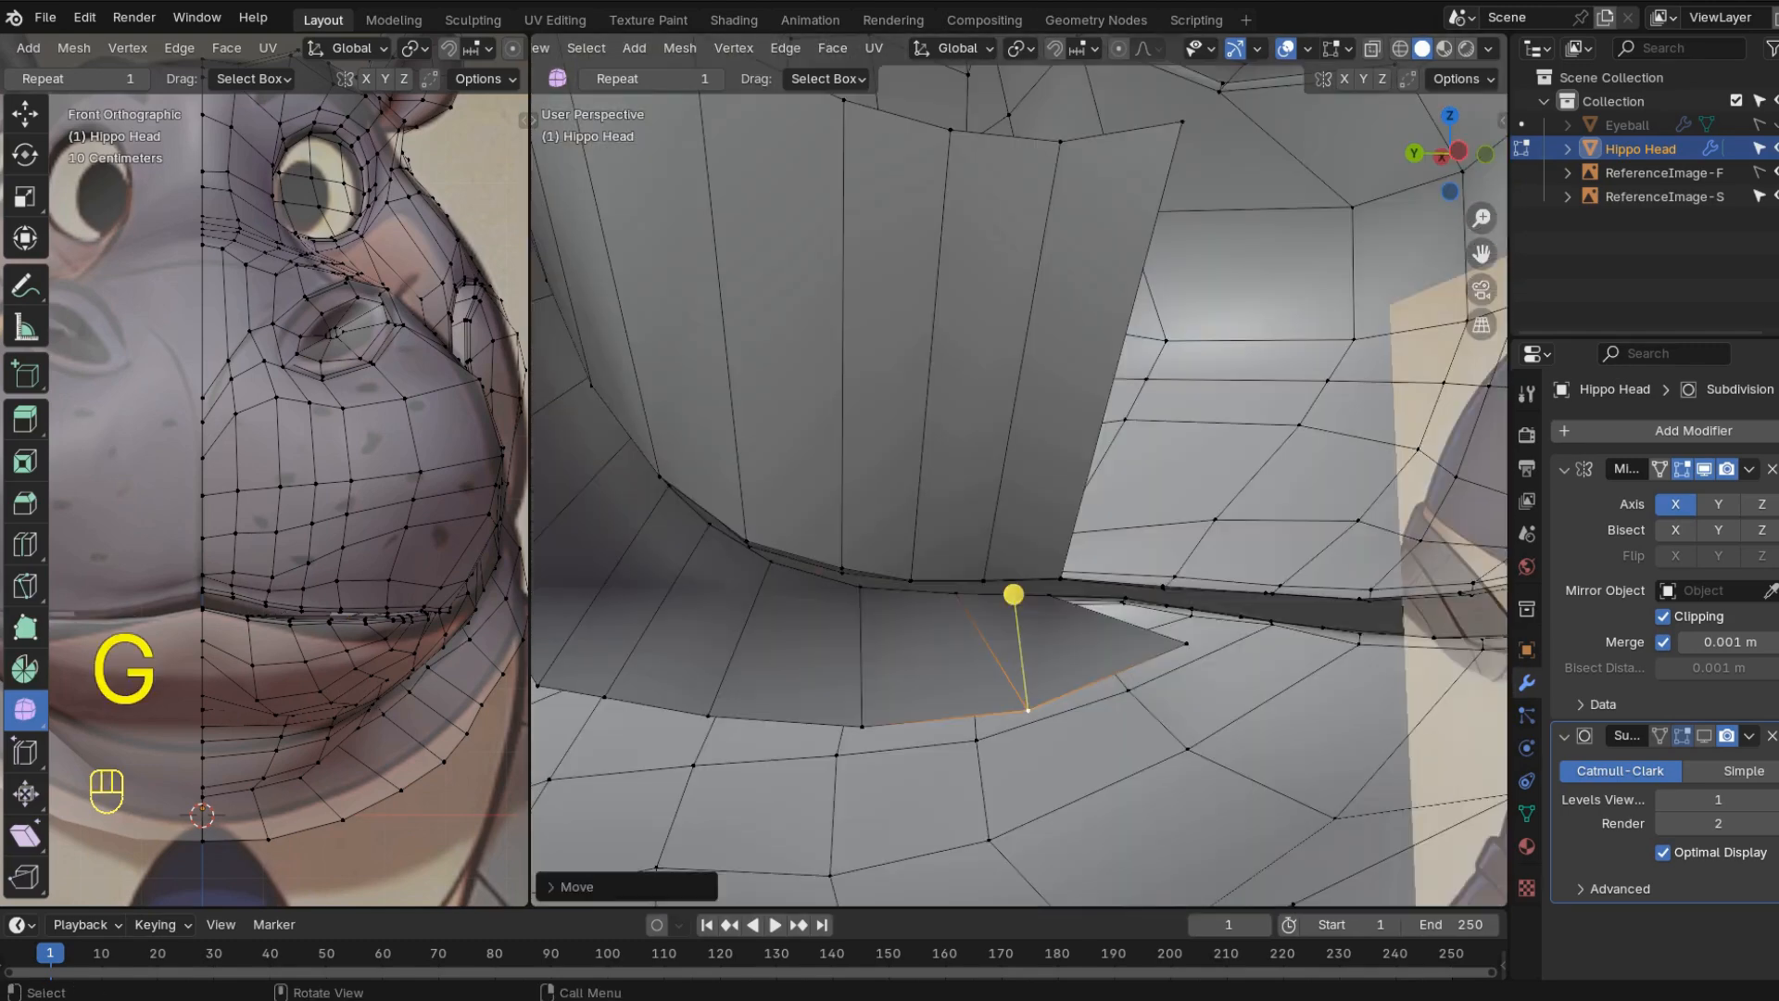
pyautogui.click(1186, 643)
pyautogui.press('g')
pyautogui.middleClick(1187, 645)
pyautogui.click(1187, 697)
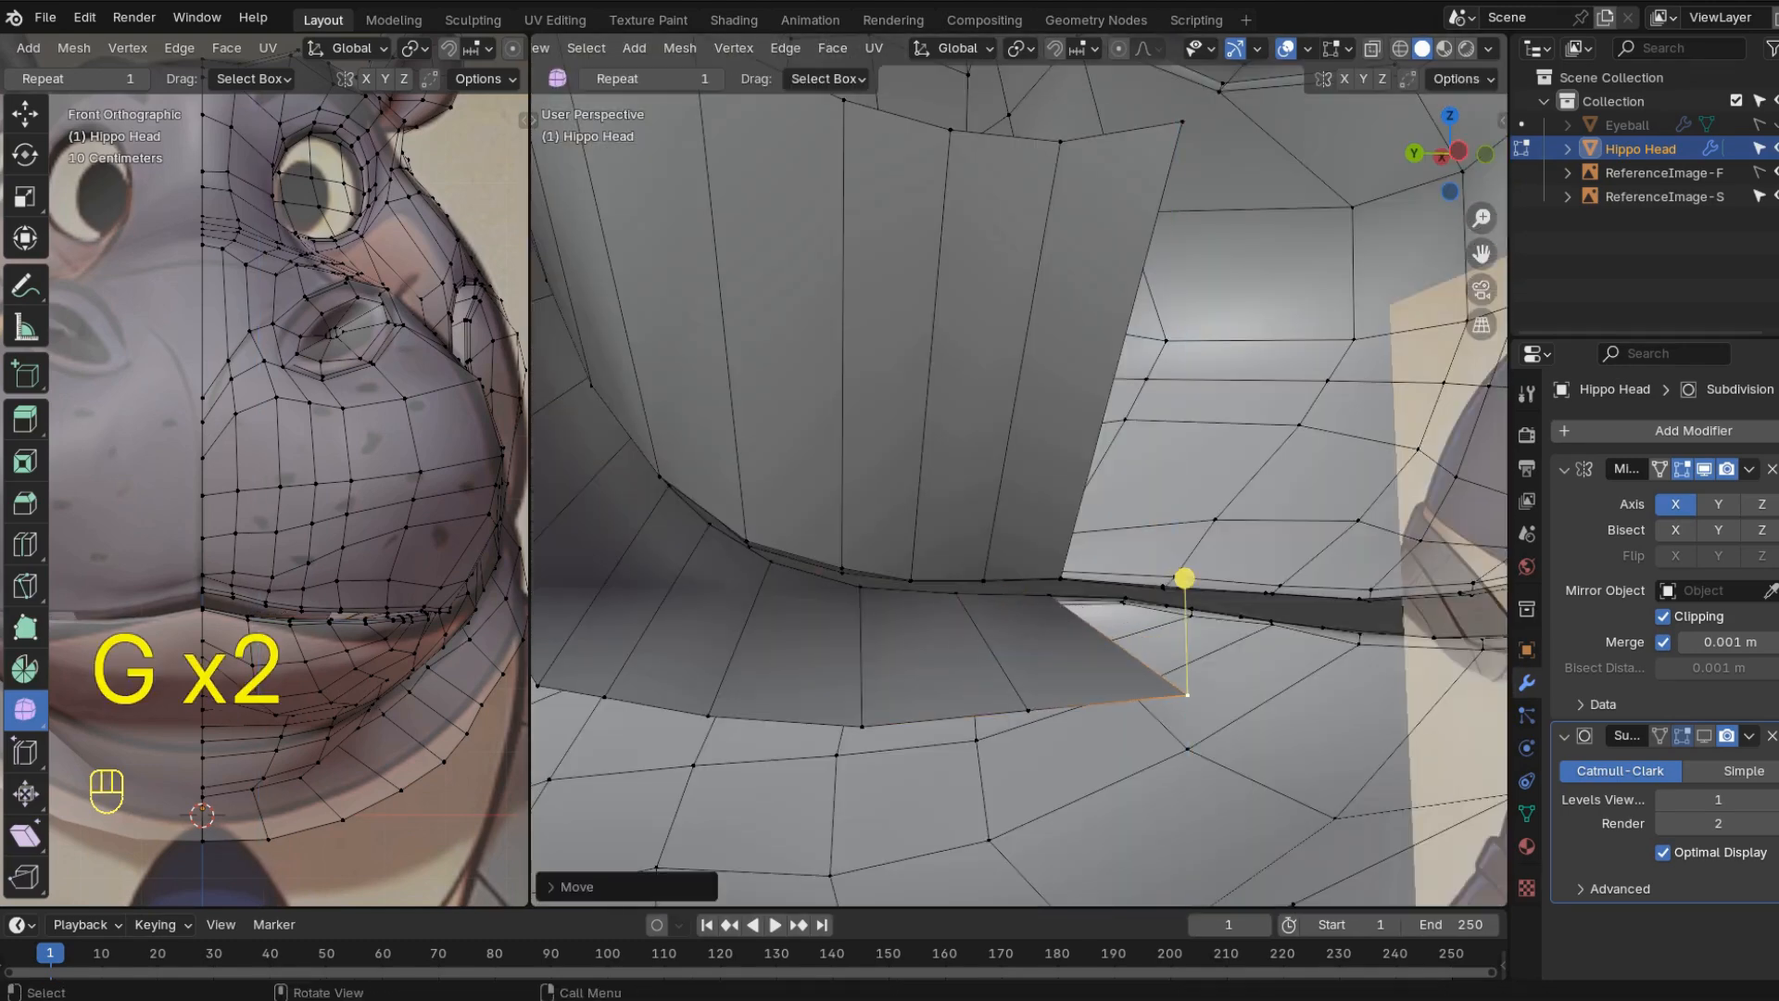
# - Move the extruded inner mouth edge along X to the centre line and divide the new faces with three loop cuts
pyautogui.moveTo(1188, 697); pyautogui.dragTo(1112, 764, button='middle')
pyautogui.moveTo(1132, 629); pyautogui.dragTo(1116, 787, button='middle')
pyautogui.press('g')
pyautogui.press('x')
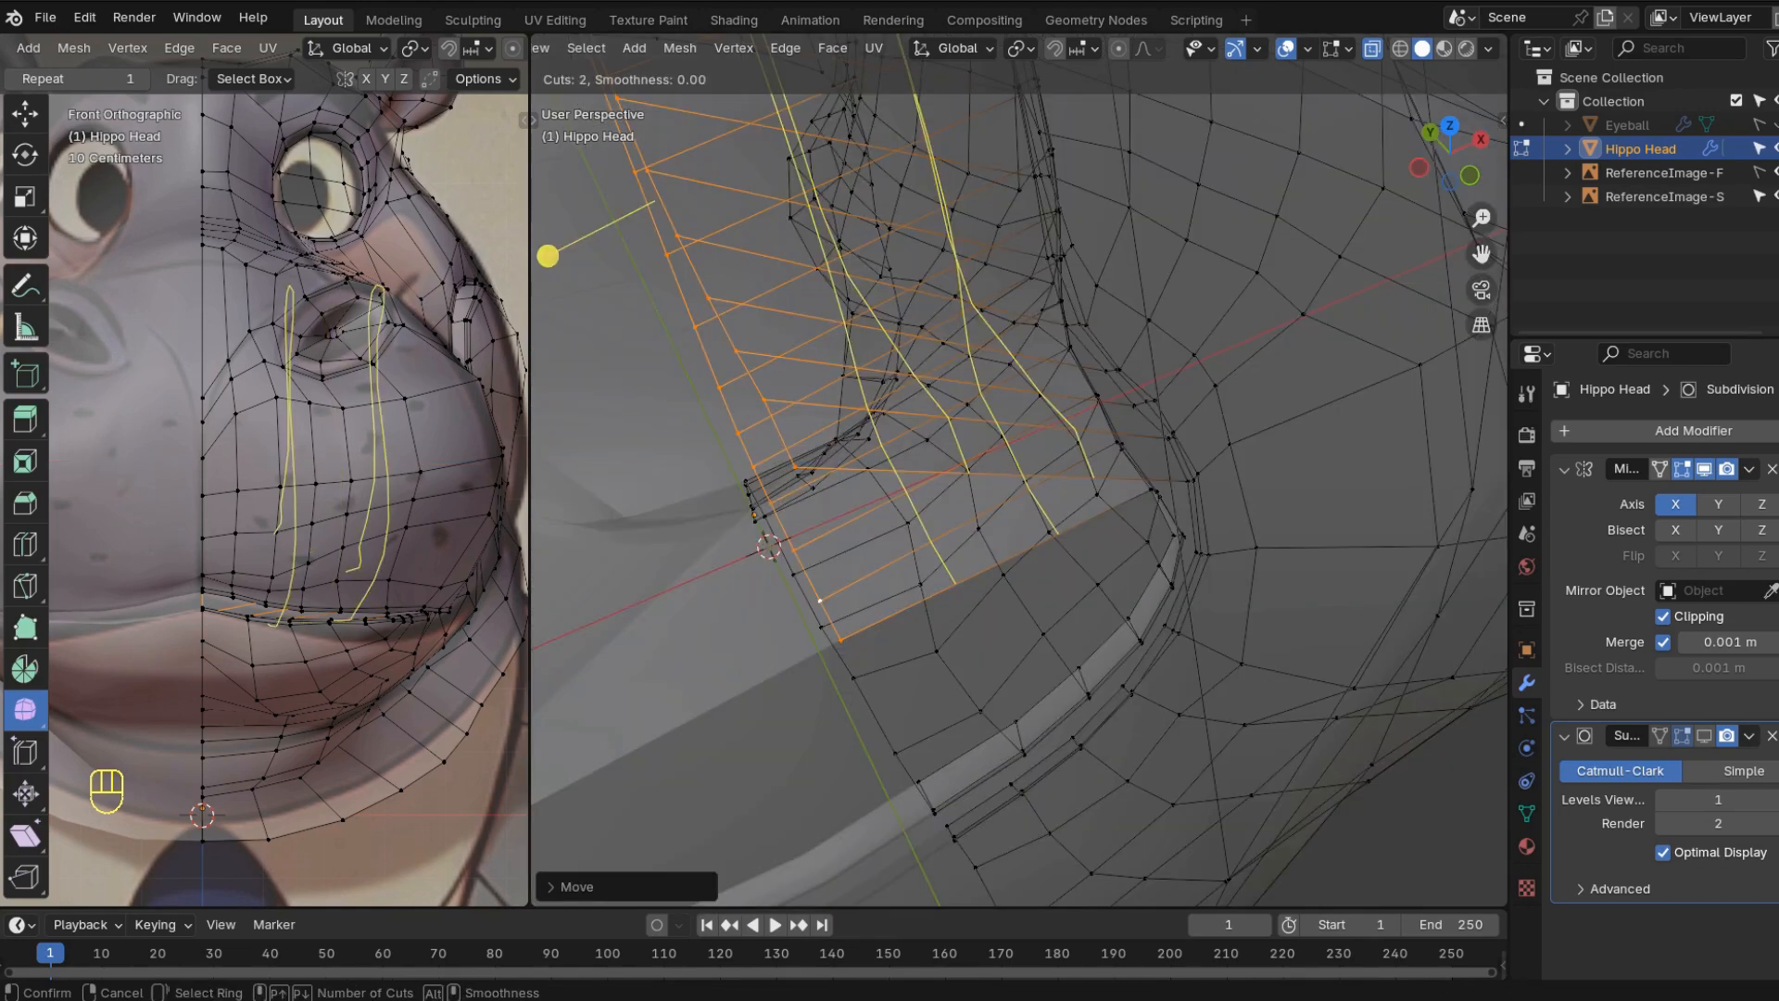
pyautogui.scroll(1, 927, 352)
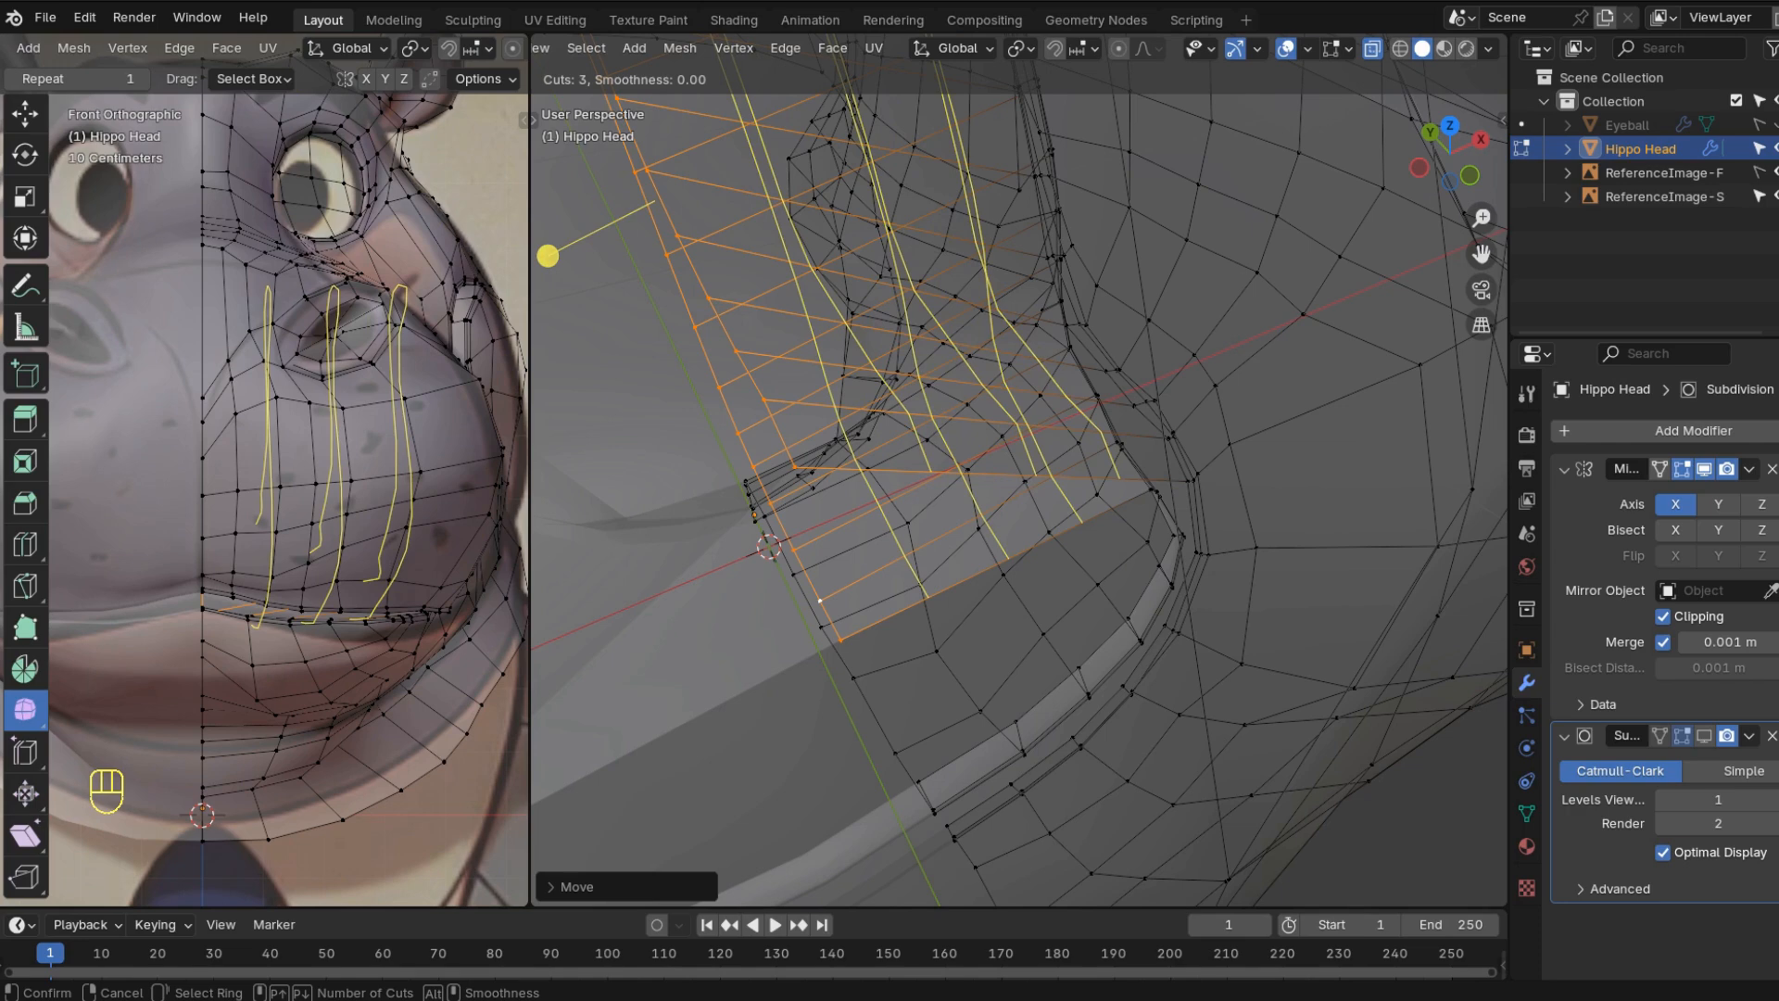
# - Fill the gap between the inner mouth surface and the lip edge with faces, one quad after another
pyautogui.press('f')
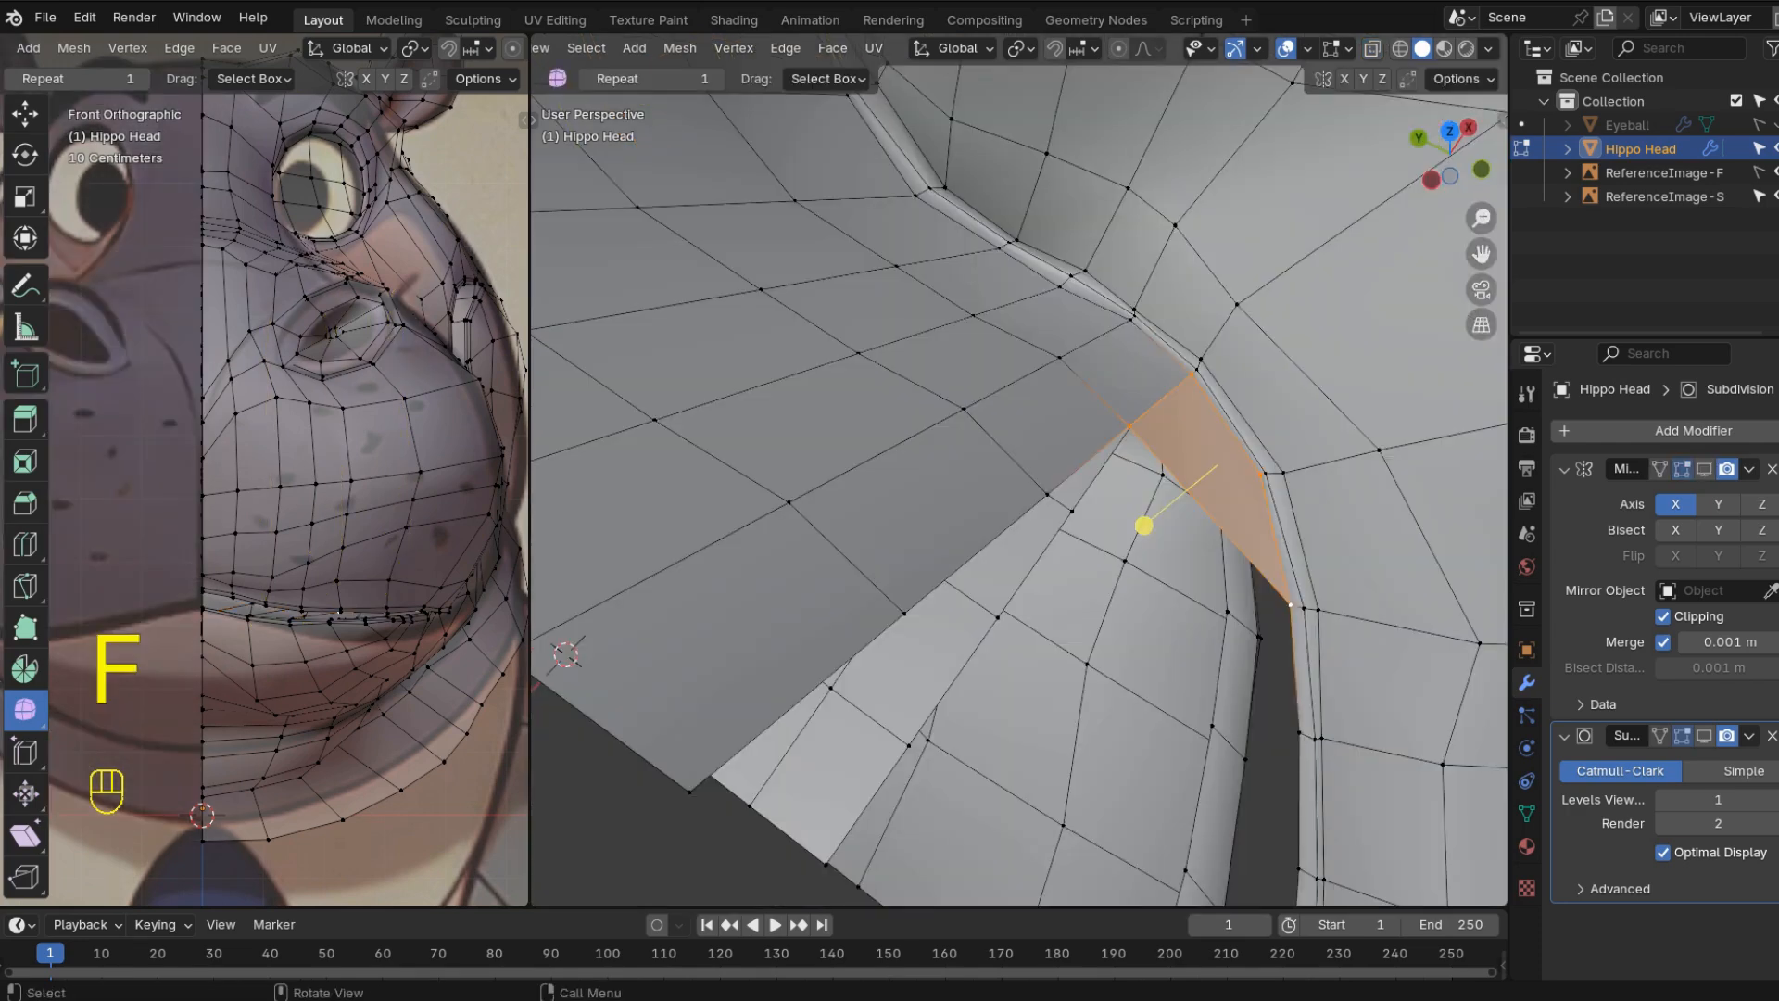
pyautogui.click(1128, 426)
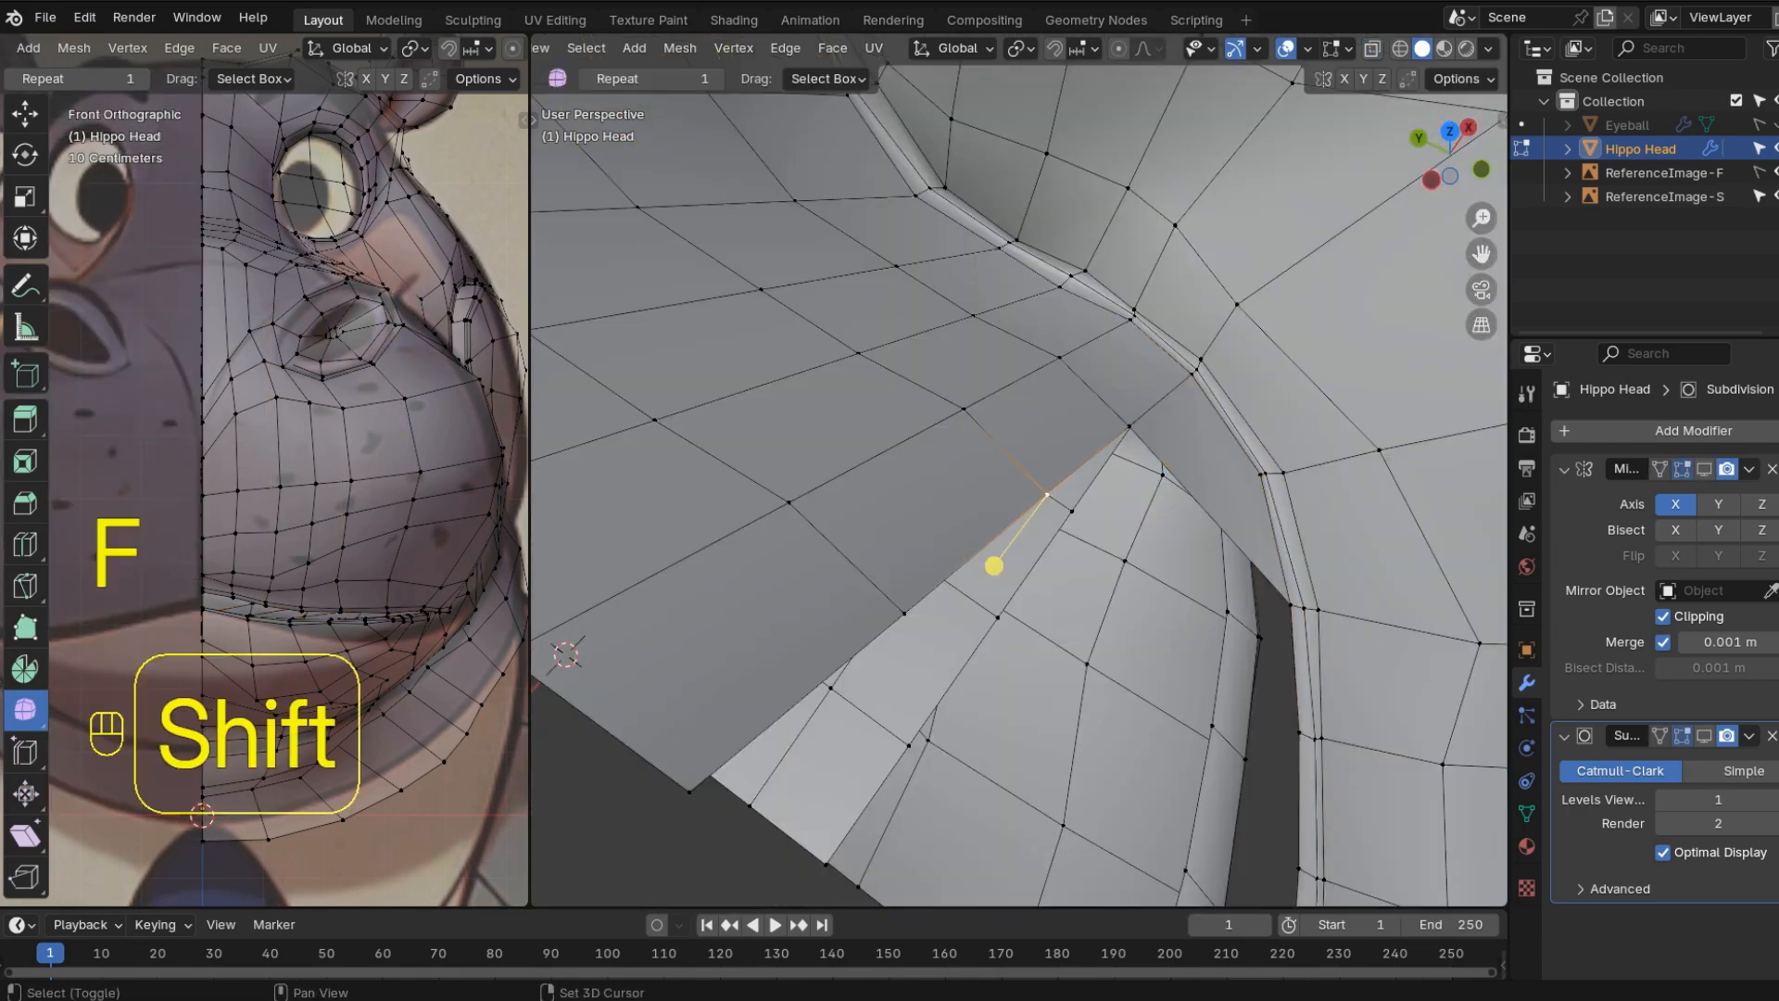
pyautogui.keyDown('shift'); pyautogui.click(1291, 606); pyautogui.keyUp('shift')
pyautogui.keyDown('shift'); pyautogui.click(1300, 732); pyautogui.keyUp('shift')
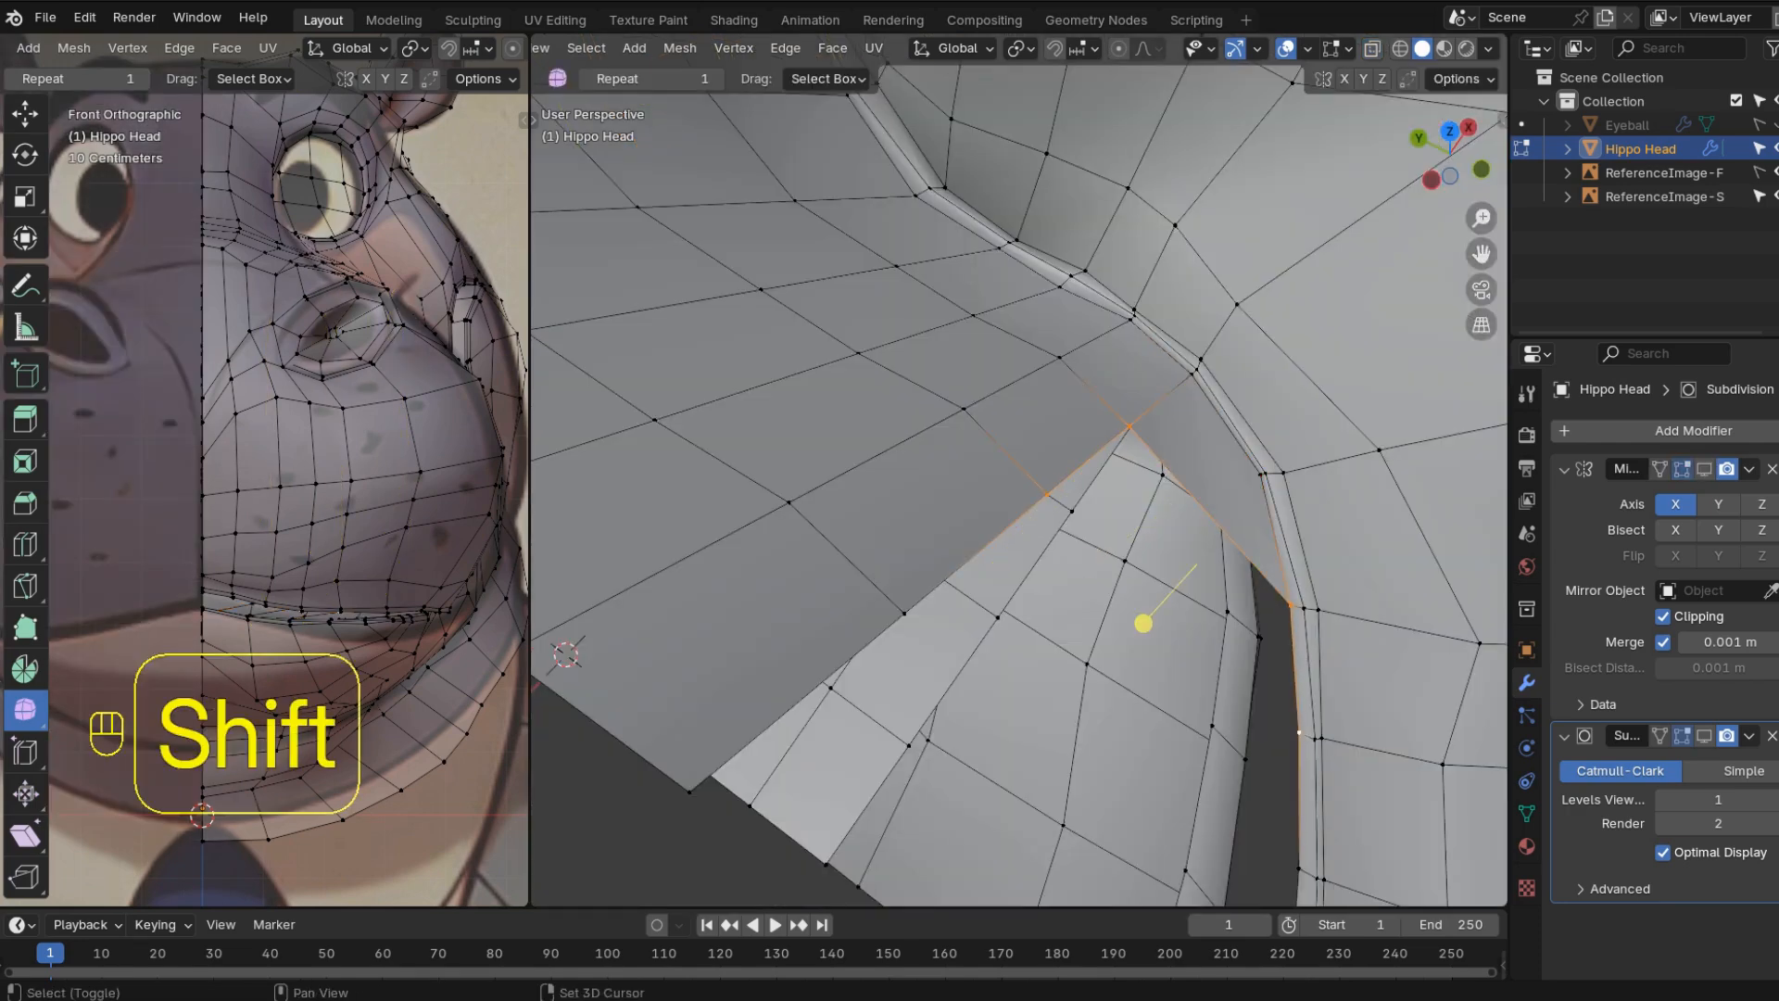
pyautogui.press('f')
pyautogui.keyDown('shift'); pyautogui.moveTo(1116, 604); pyautogui.dragTo(1076, 695, button='middle'); pyautogui.keyUp('shift')
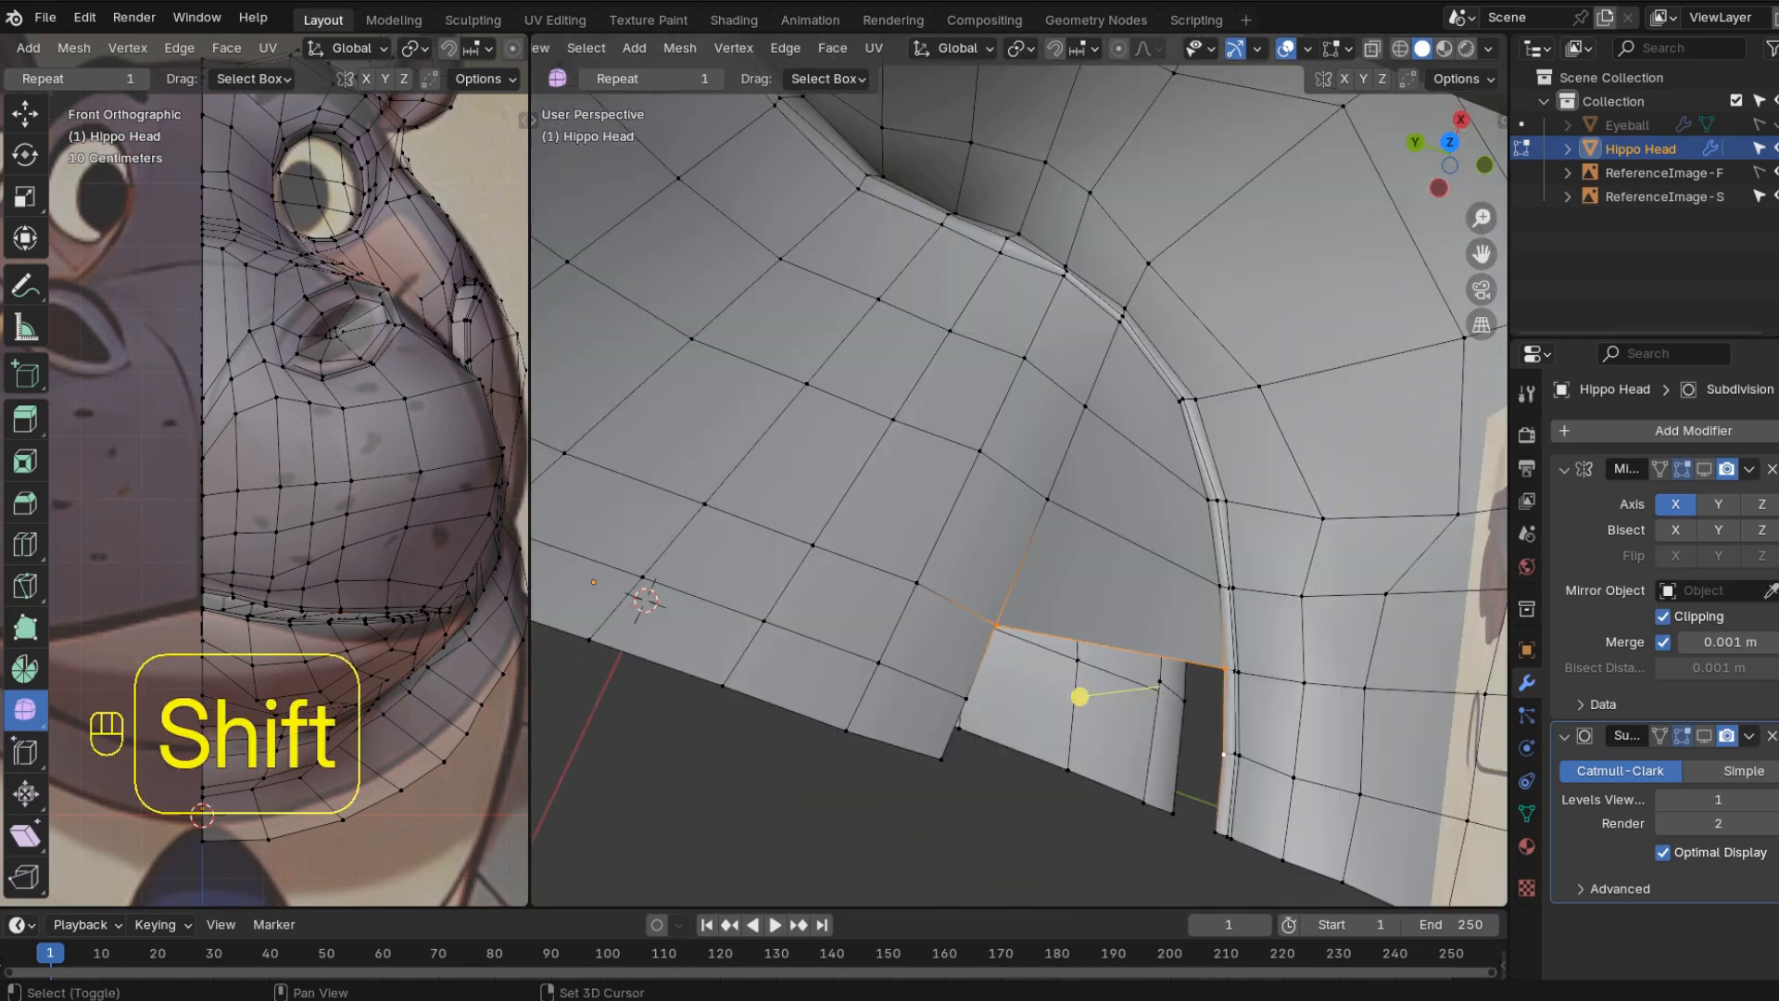
pyautogui.press('f')
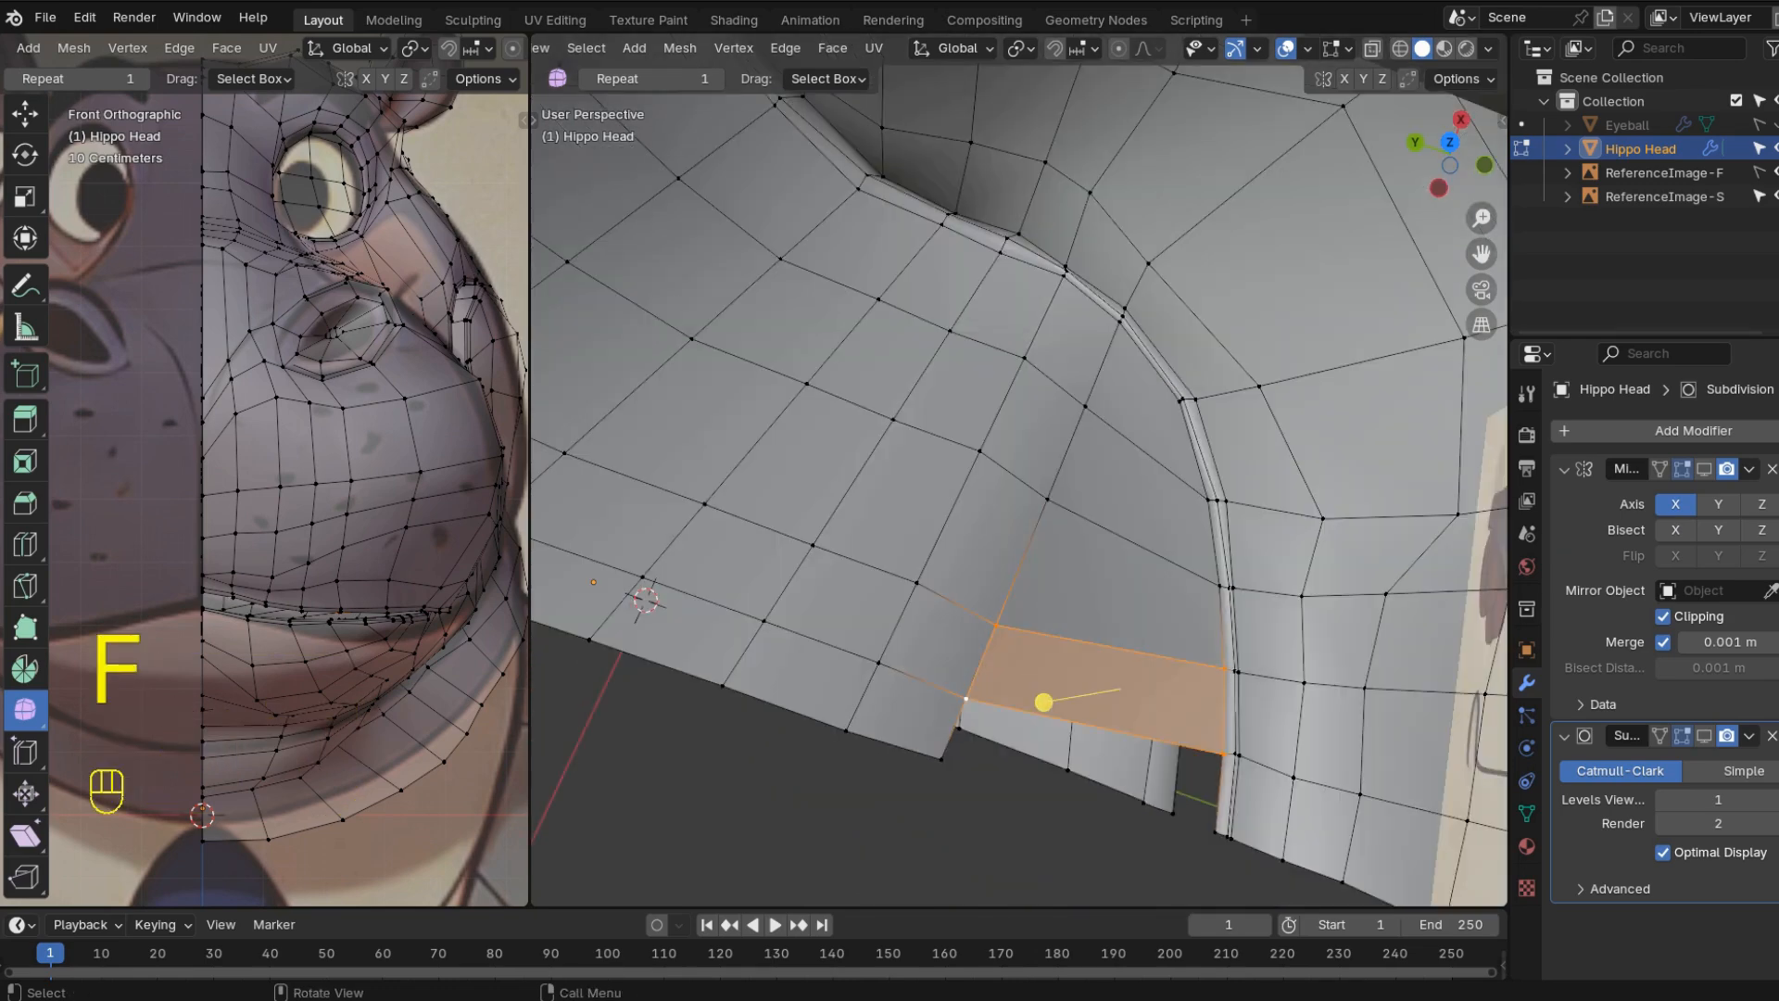
pyautogui.press('2')
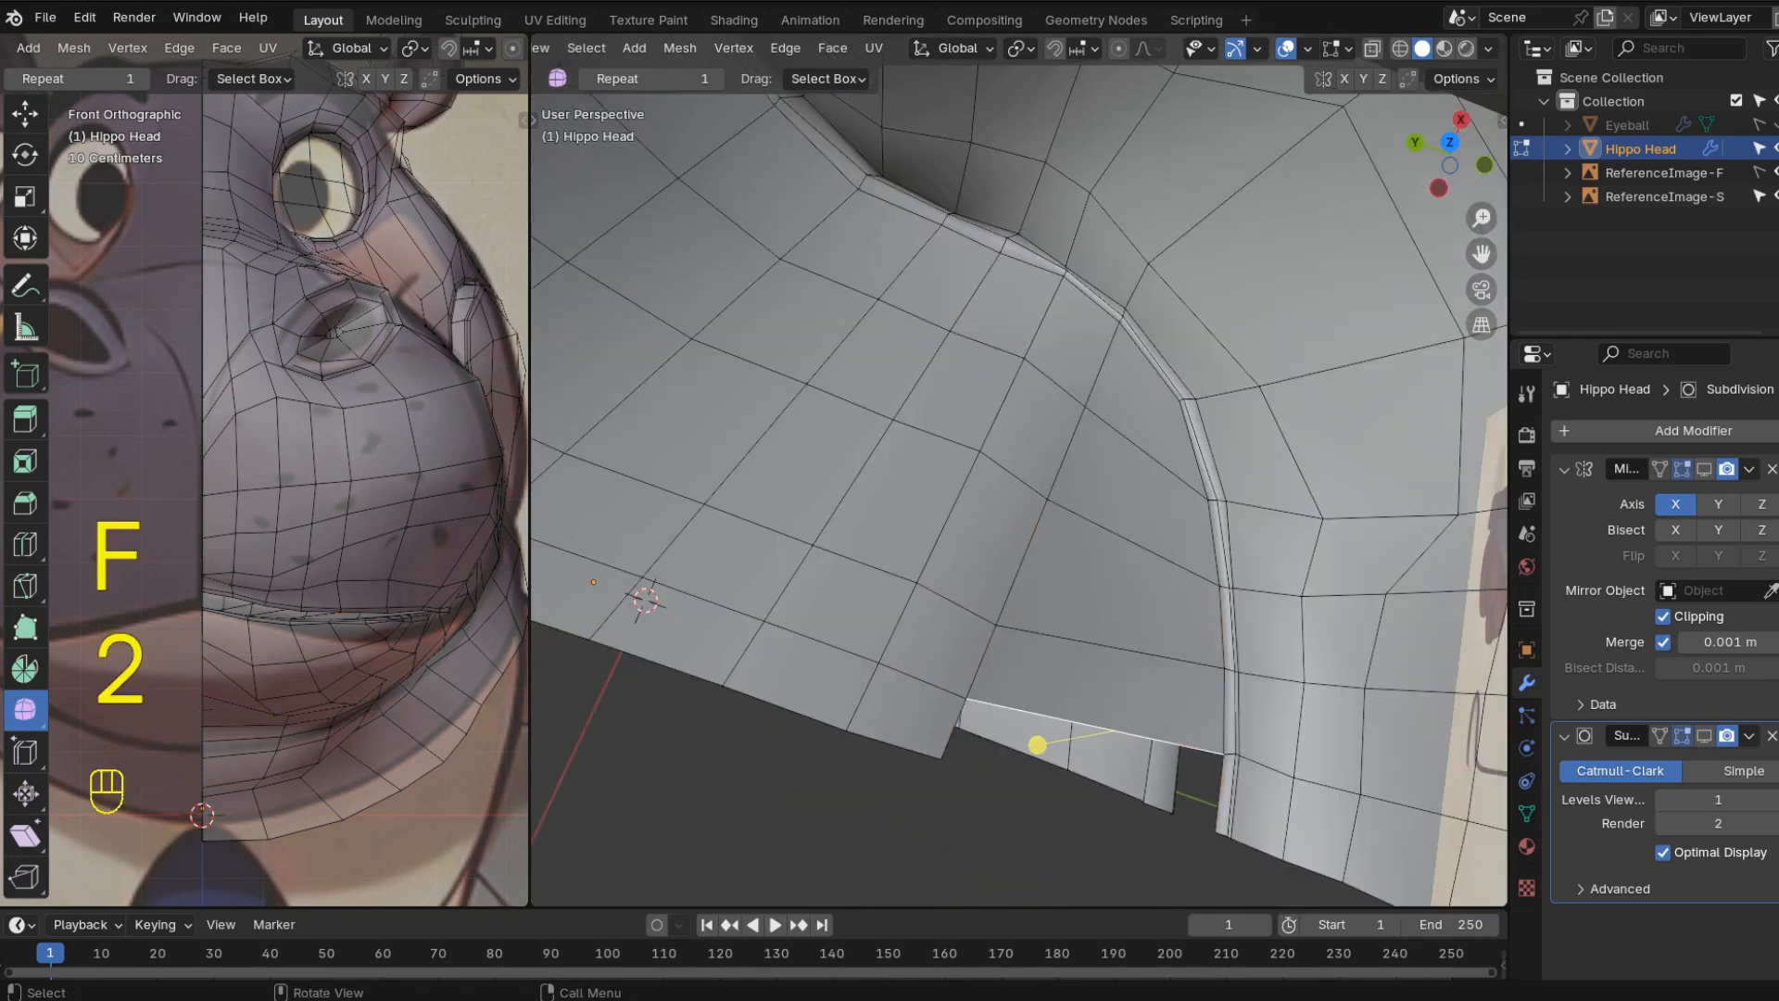
pyautogui.press('f')
# - Move the selected inner mouth faces up along Z with proportional editing to curve the mouth's interior
pyautogui.moveTo(1025, 797); pyautogui.dragTo(933, 517, button='middle')
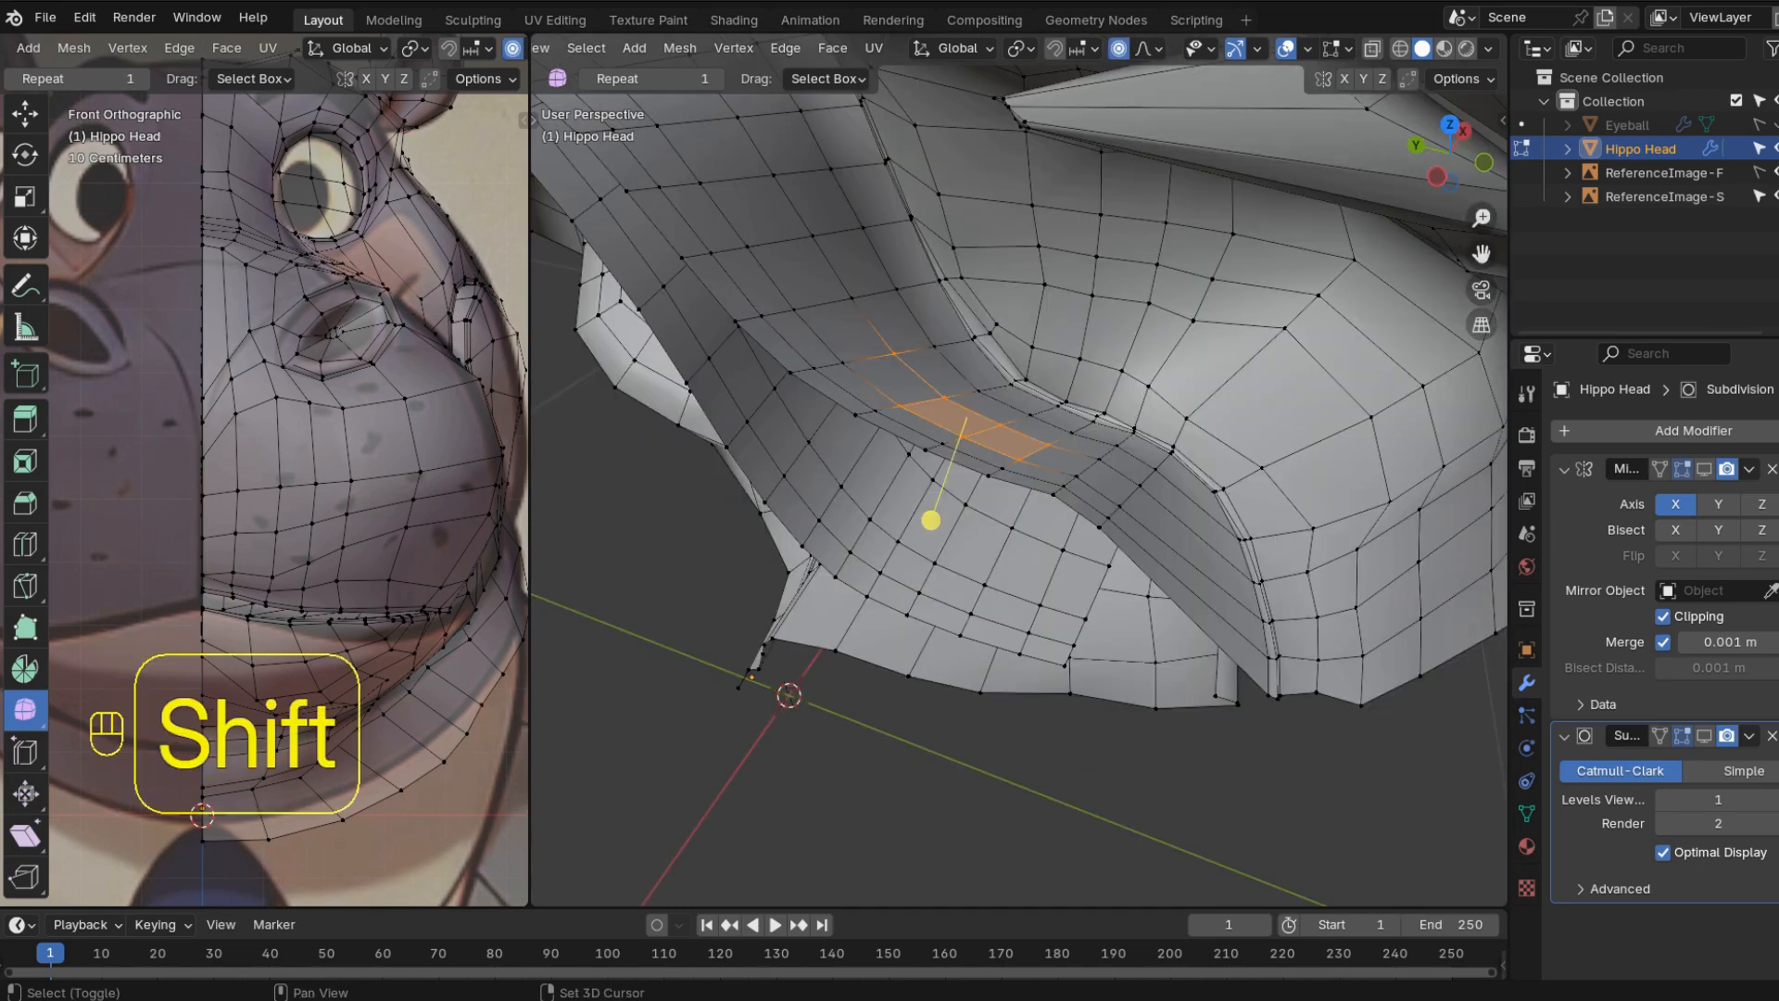
pyautogui.press('o')
pyautogui.press('g')
pyautogui.press('z')
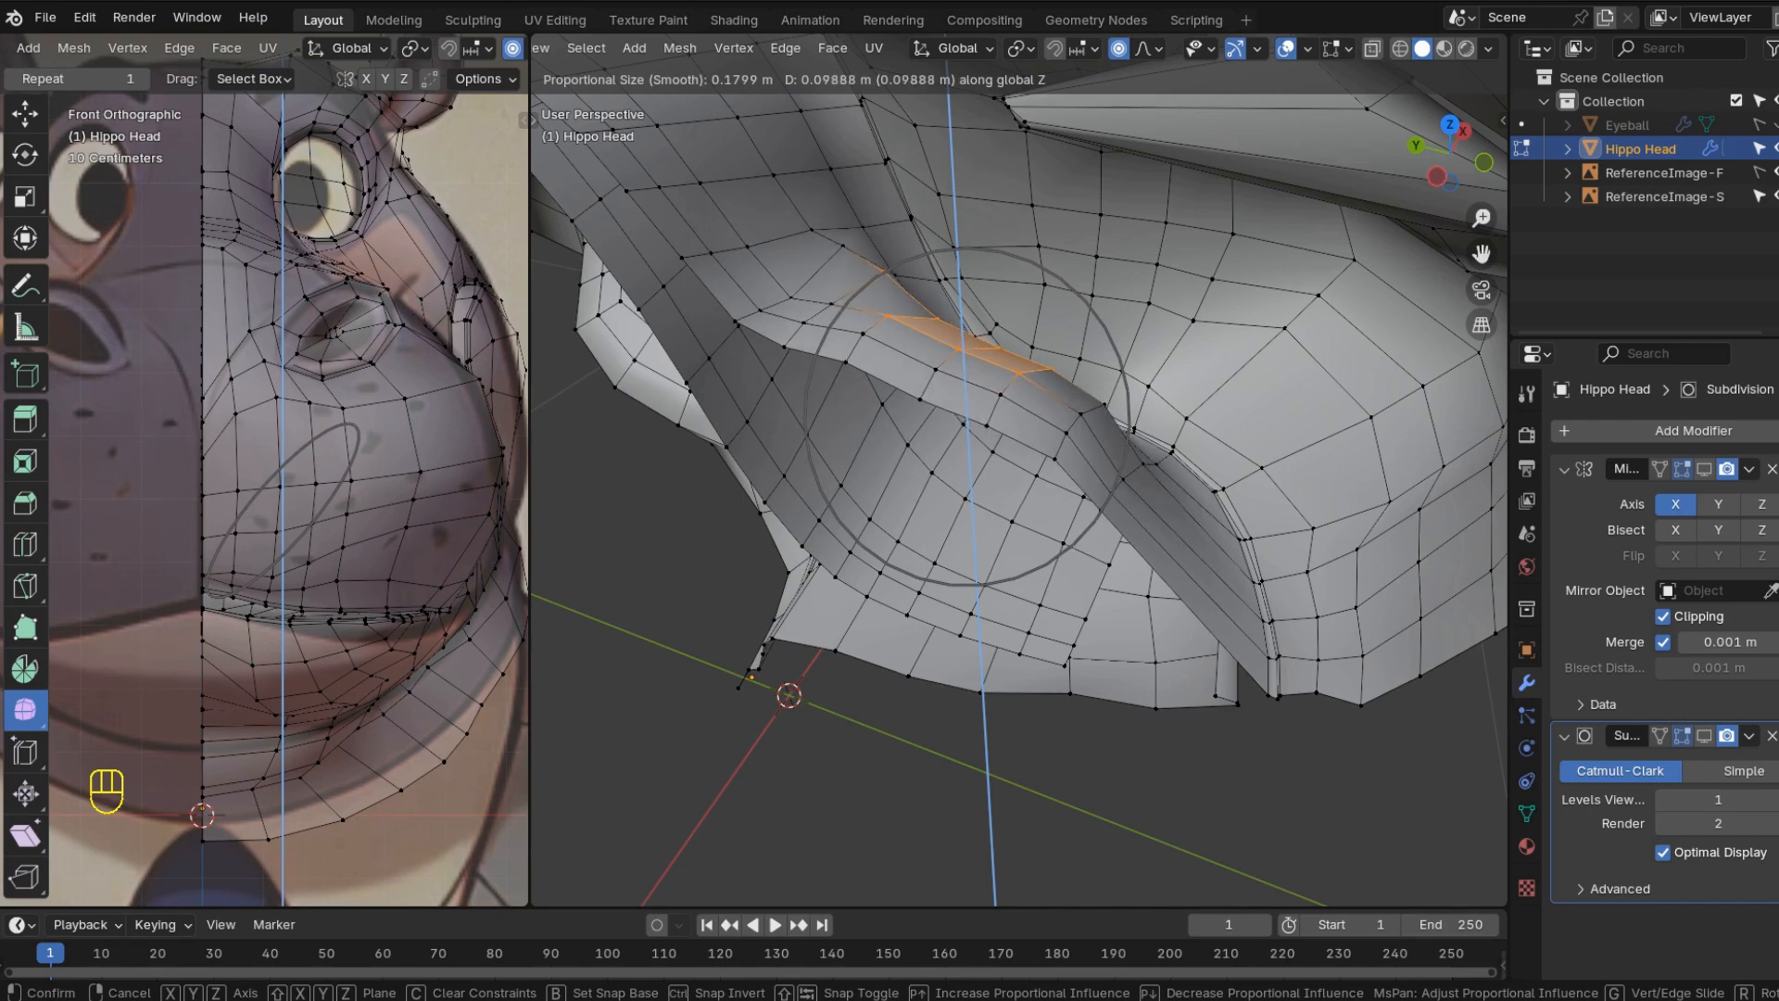
pyautogui.scroll(-2, 969, 417)
pyautogui.click(968, 418)
pyautogui.moveTo(968, 417); pyautogui.dragTo(1052, 360, button='middle')
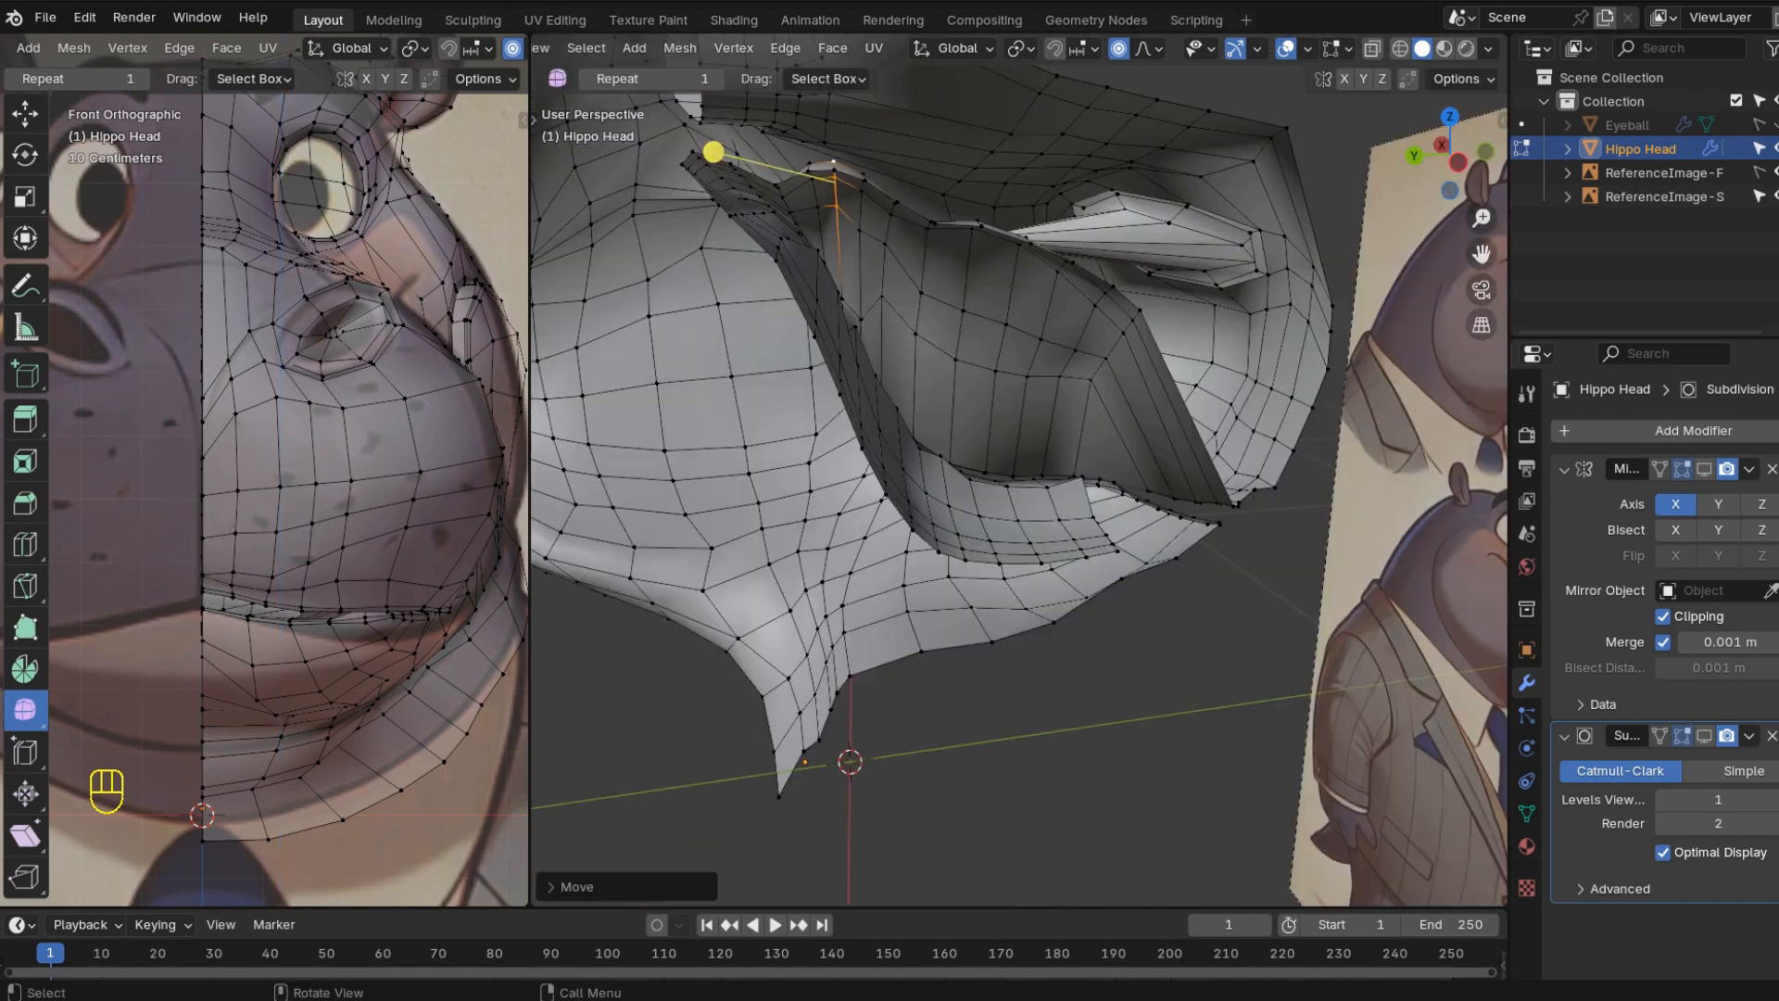
# - Fill the open gap at the back of the mouth cavity between the upper and lower inner surfaces
pyautogui.scroll(3, 1020, 482)
pyautogui.moveTo(1020, 482); pyautogui.dragTo(1028, 575, button='middle')
pyautogui.press('f')
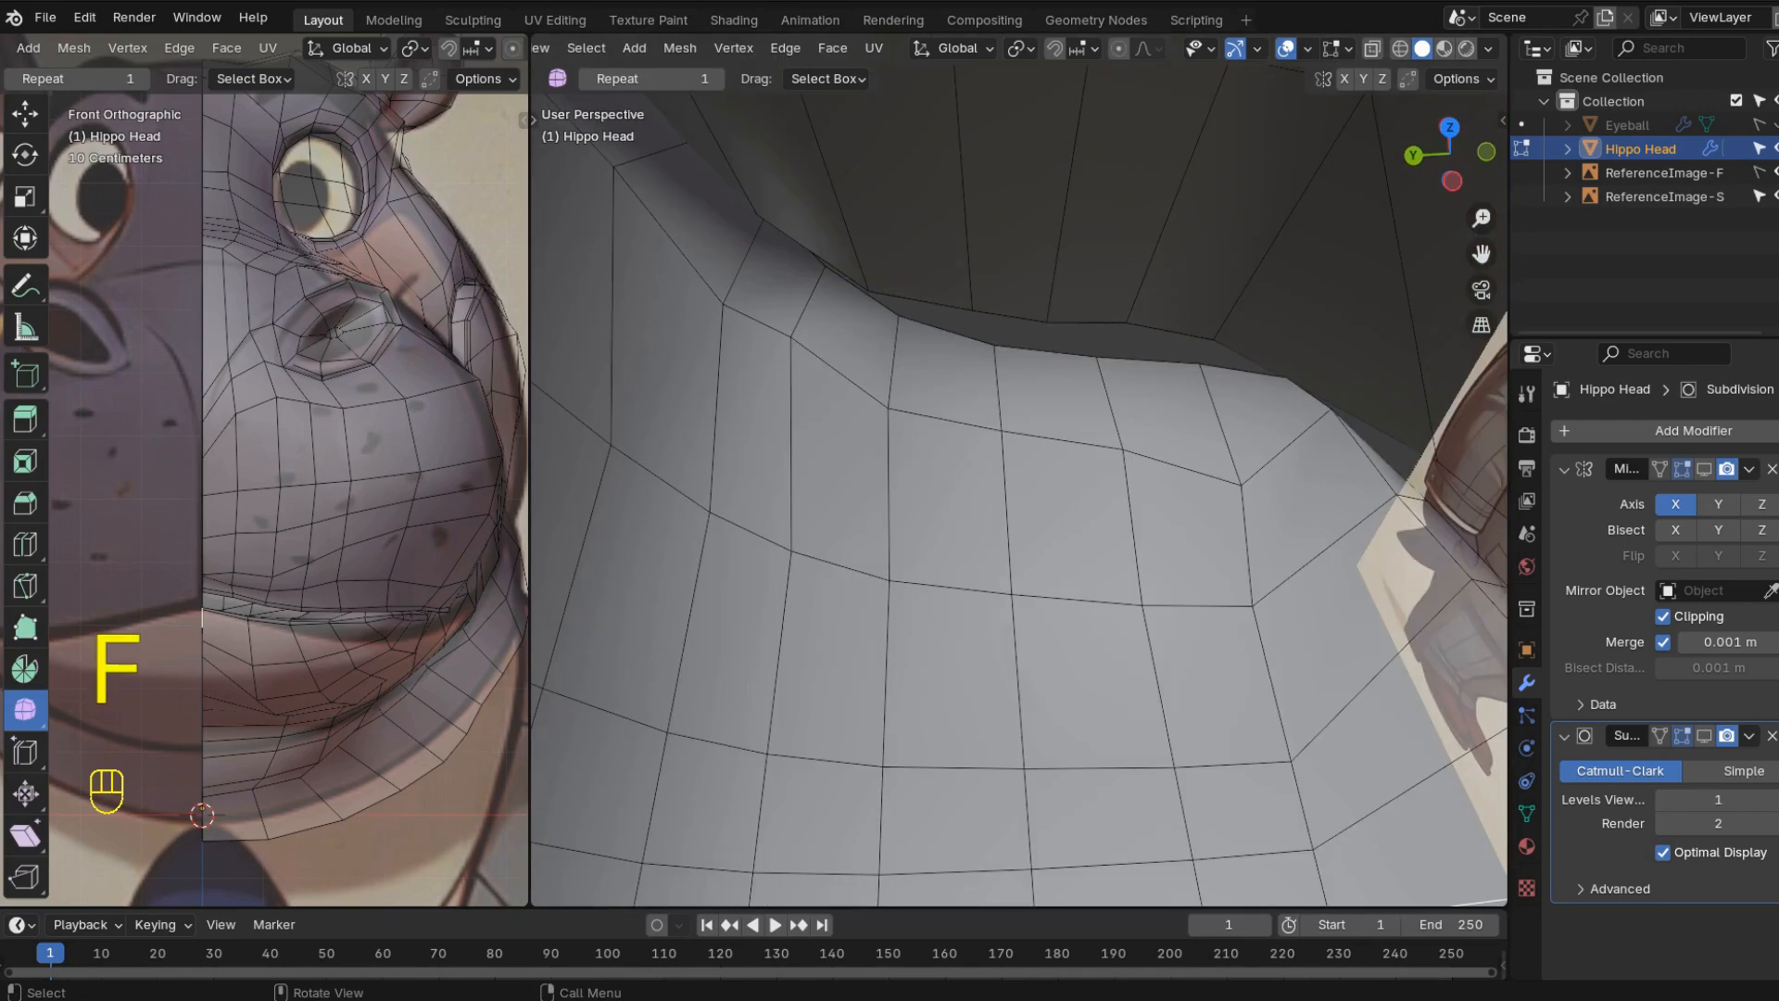
# - Push the back of the mouth cavity about 0.2 m rearward and reshape the inner surface with proportional editing
pyautogui.moveTo(1204, 649); pyautogui.dragTo(1191, 672, button='middle')
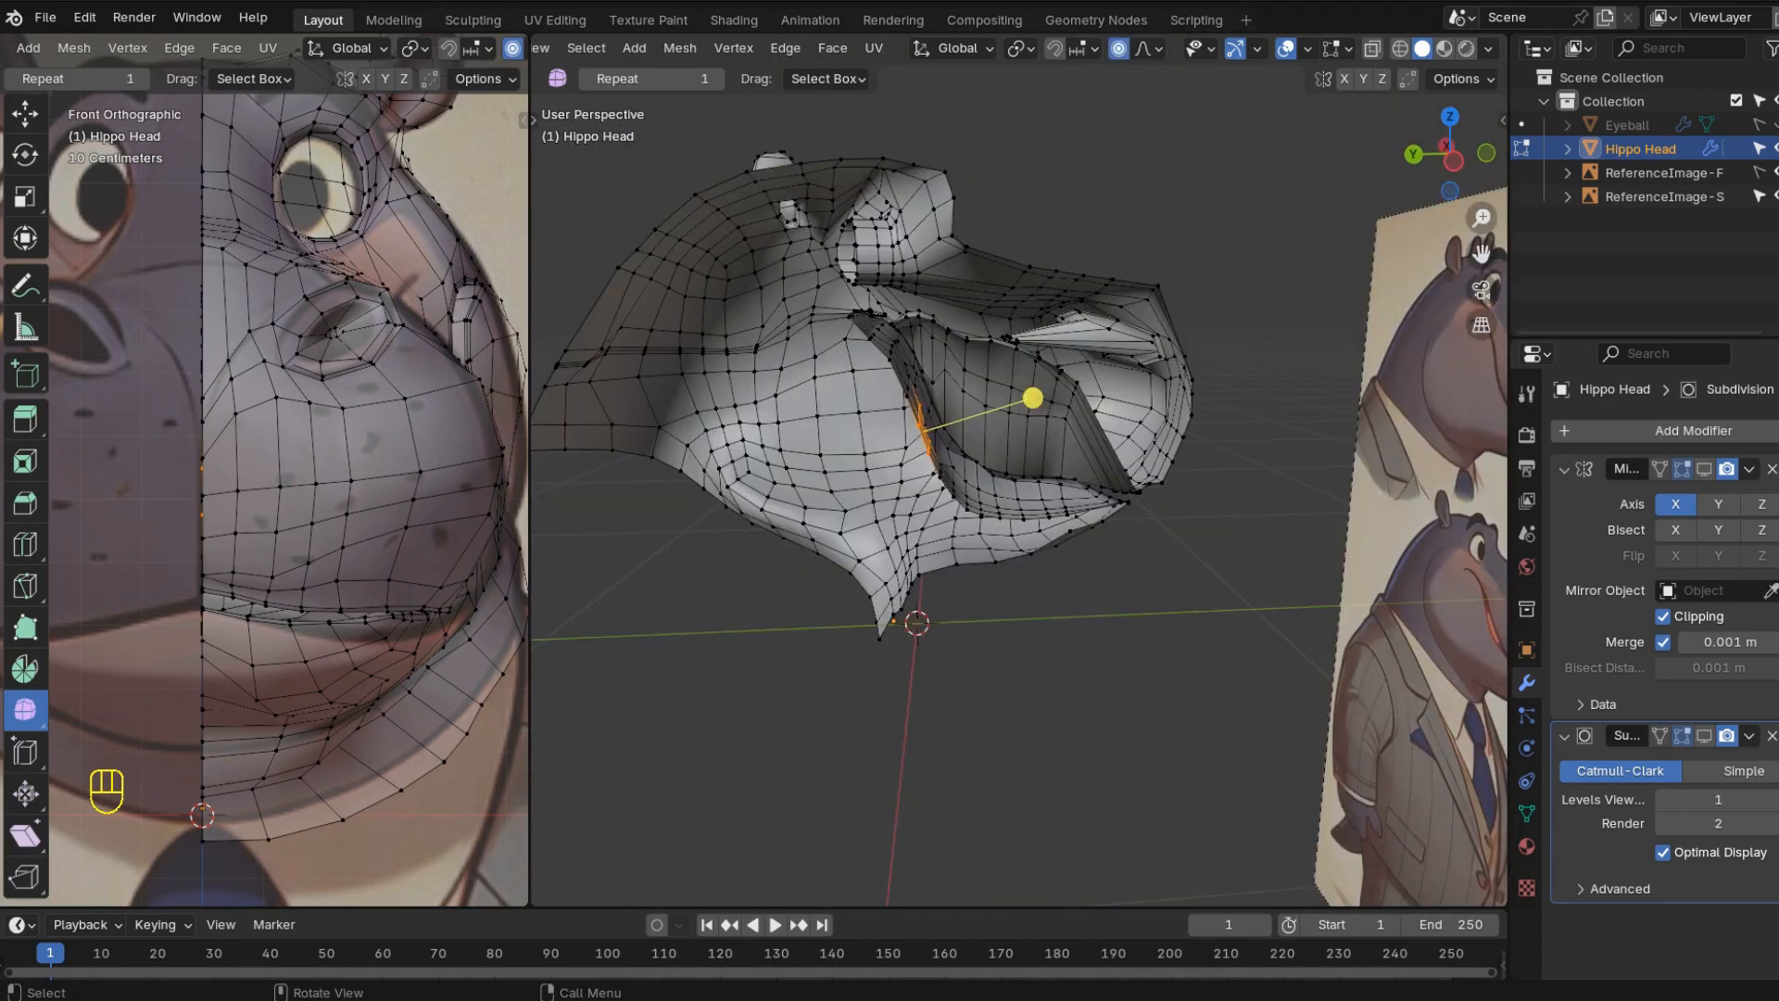
pyautogui.press('g')
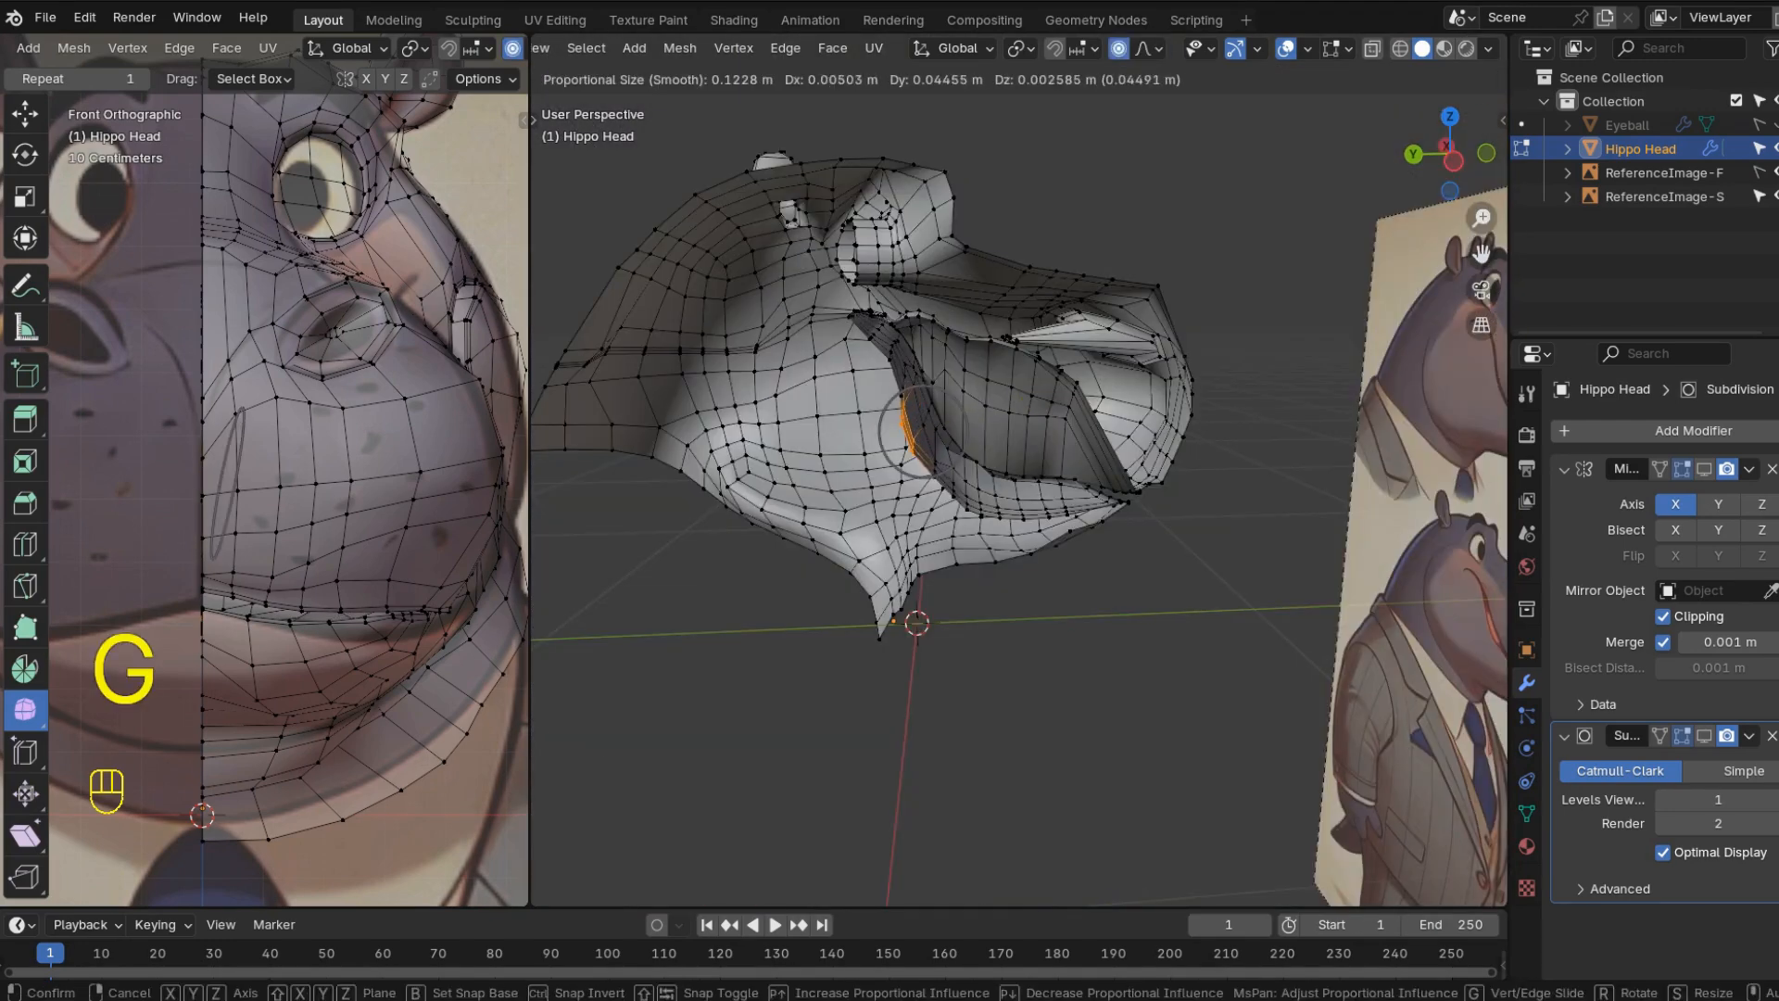
pyautogui.scroll(-5, 917, 436)
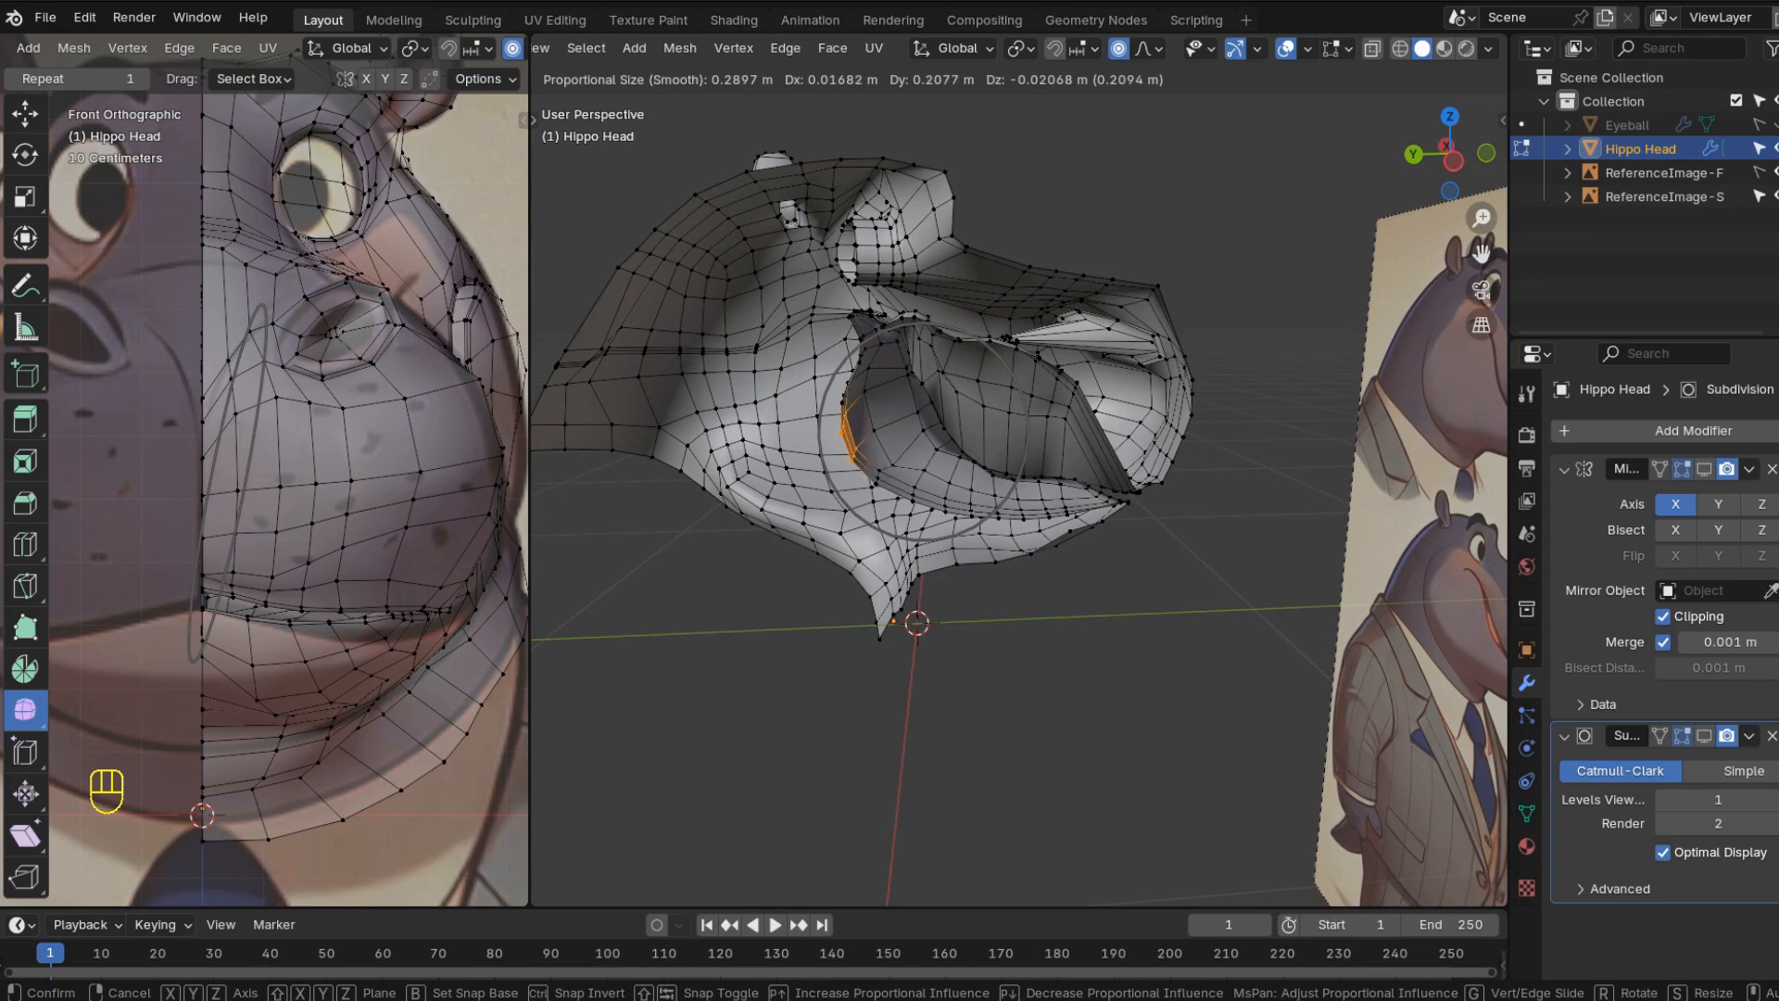
pyautogui.press('g')
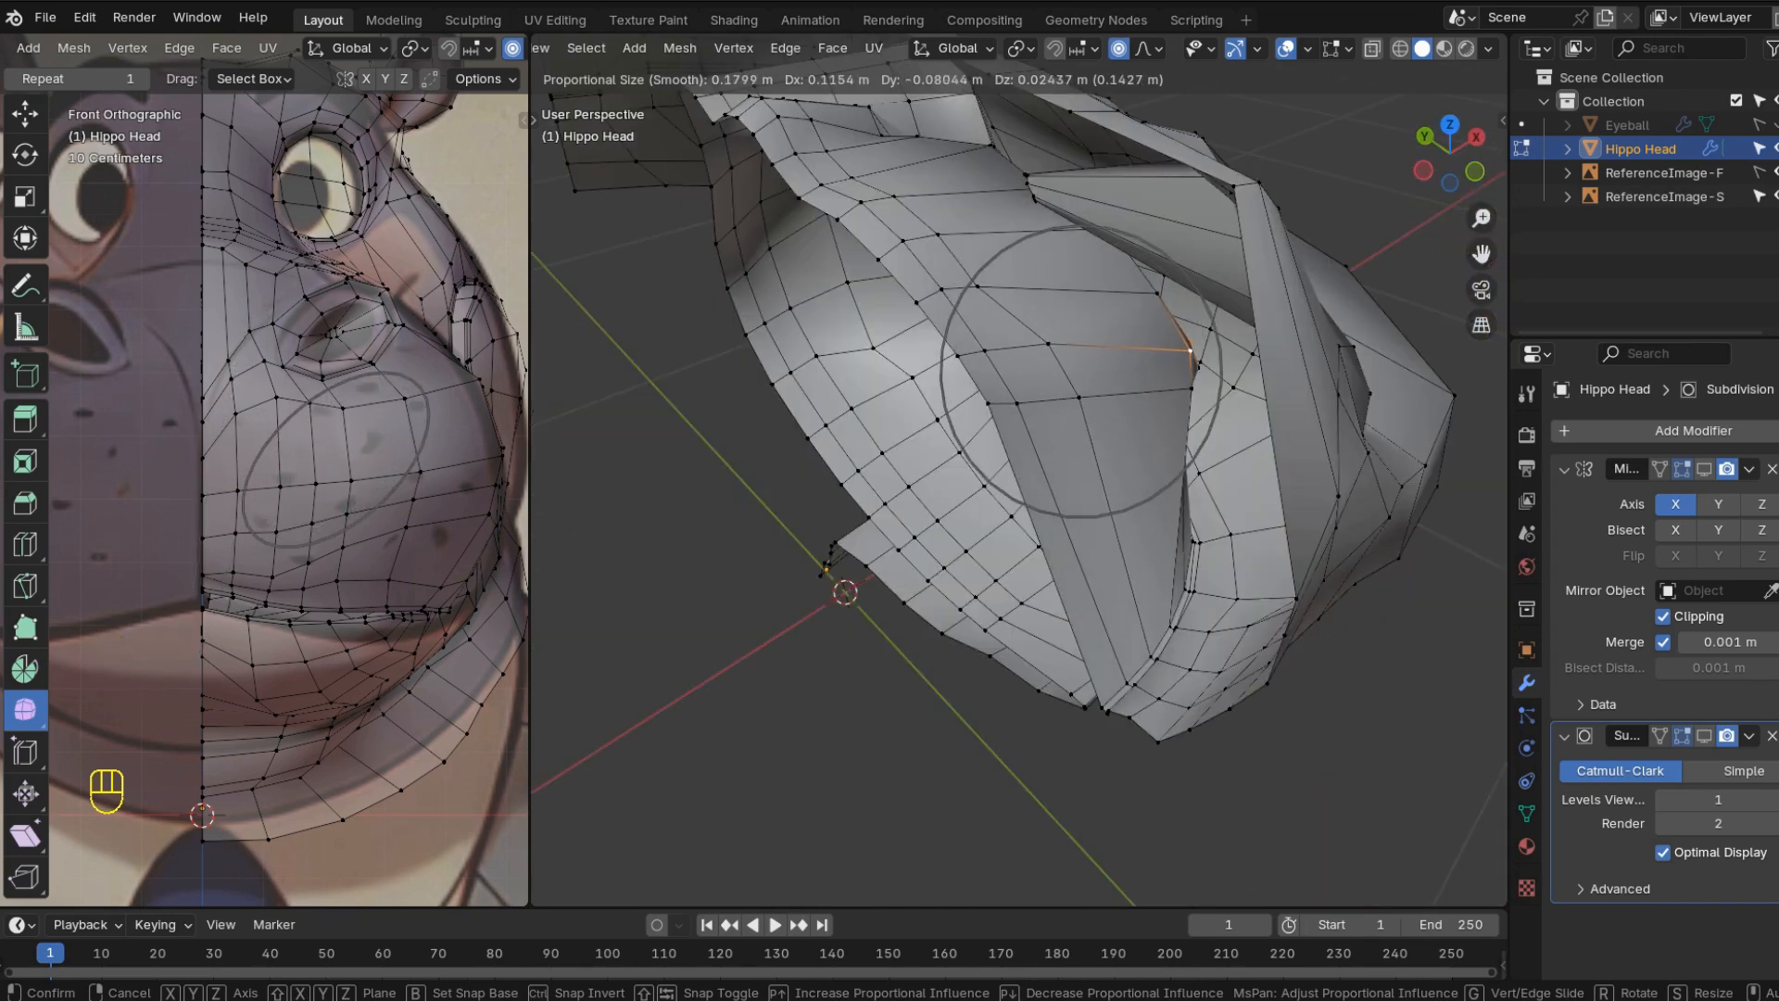
pyautogui.scroll(-2, 1082, 405)
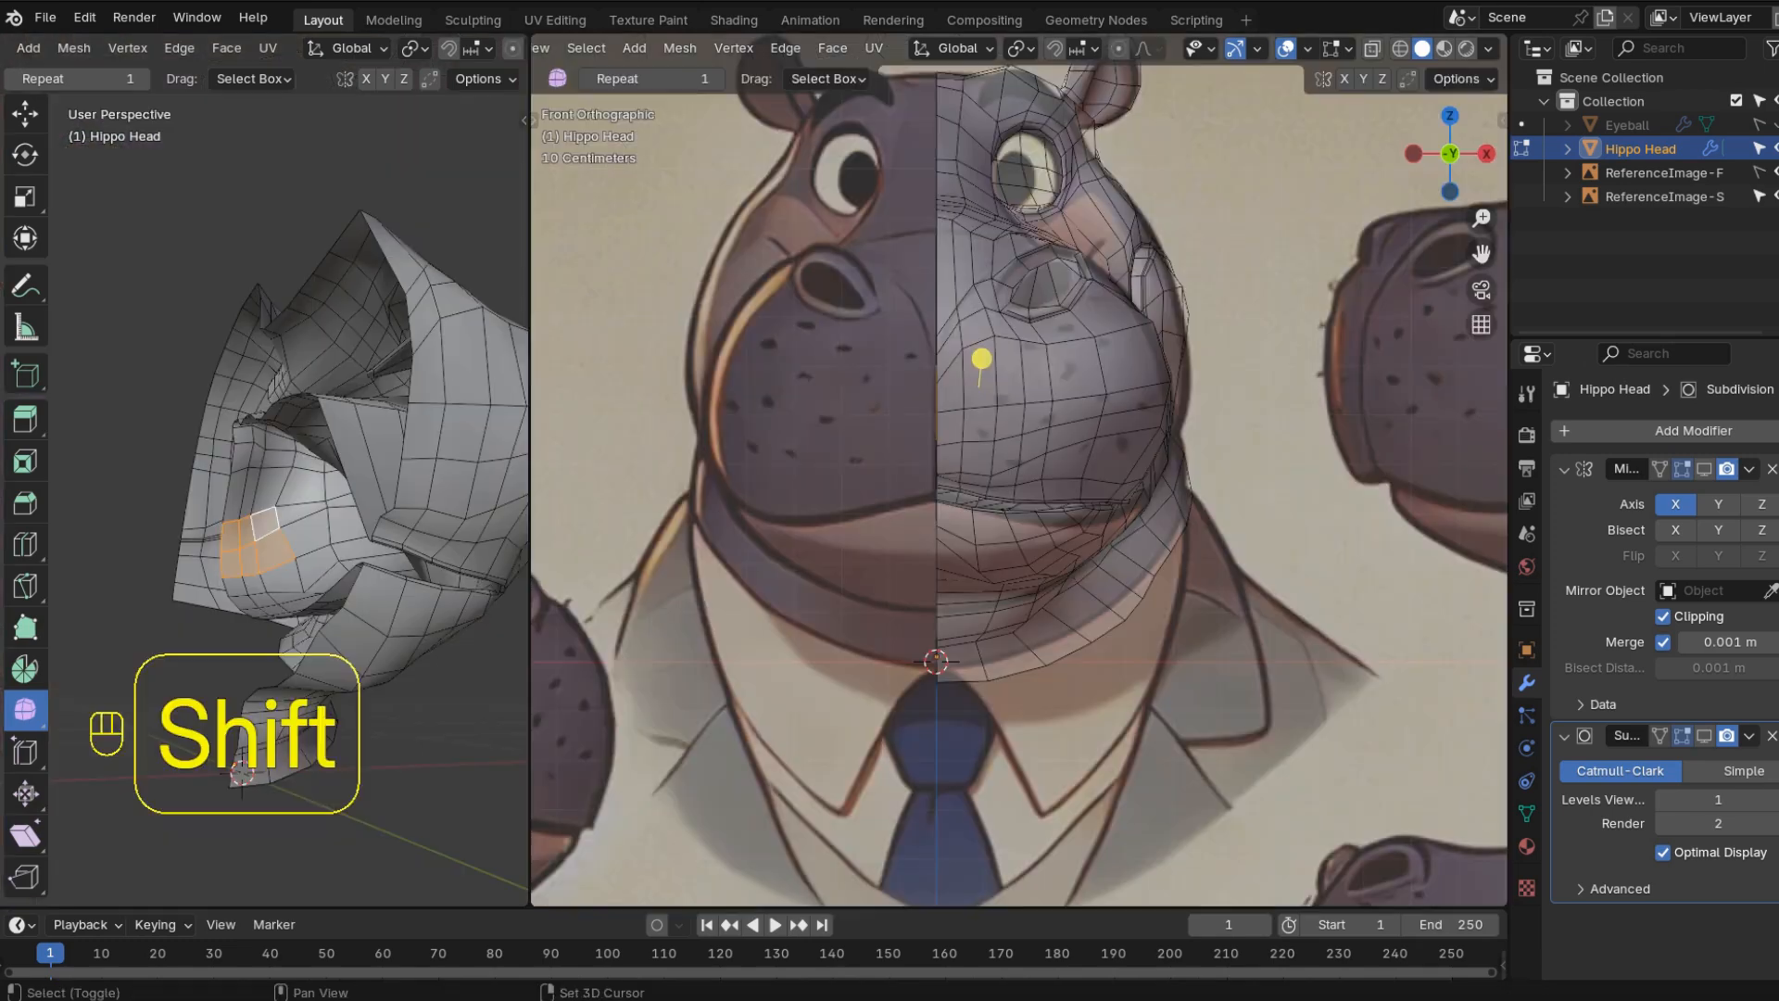
# - Select the faces at the back of the mouth cavity and delete them to open the throat
pyautogui.moveTo(287, 482); pyautogui.dragTo(289, 438, button='middle')
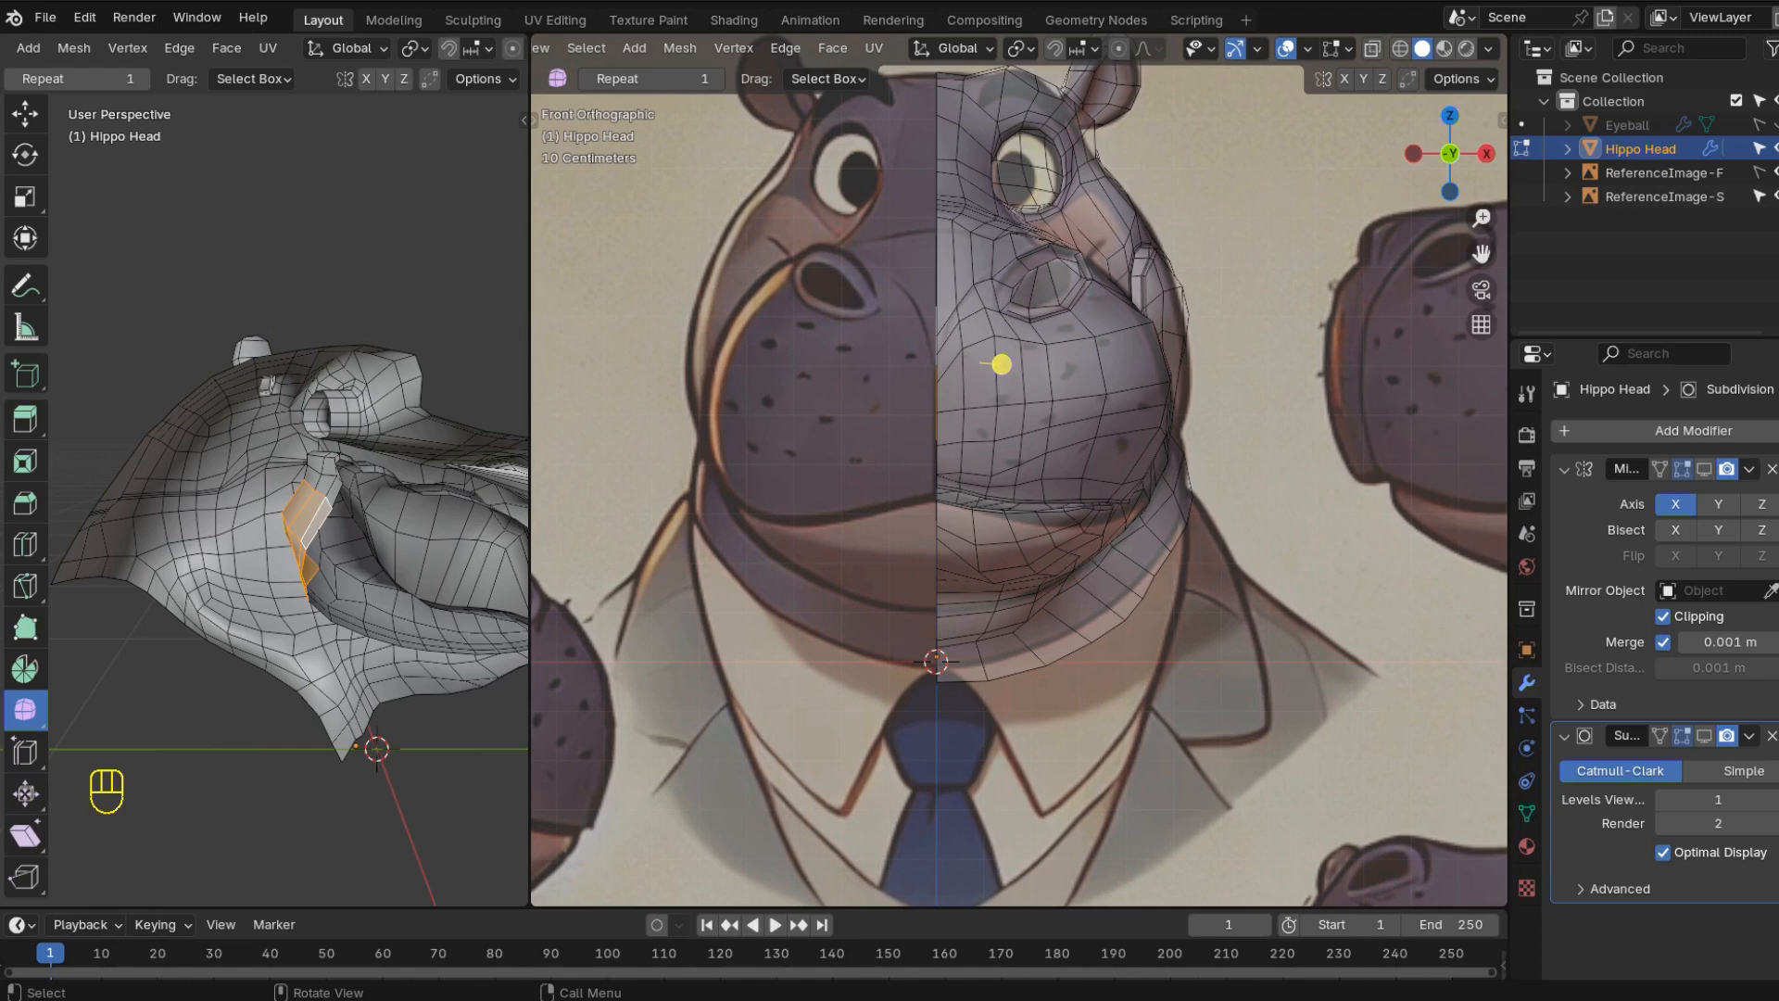
pyautogui.press('Delete')
pyautogui.press('Down')
pyautogui.press('Down')
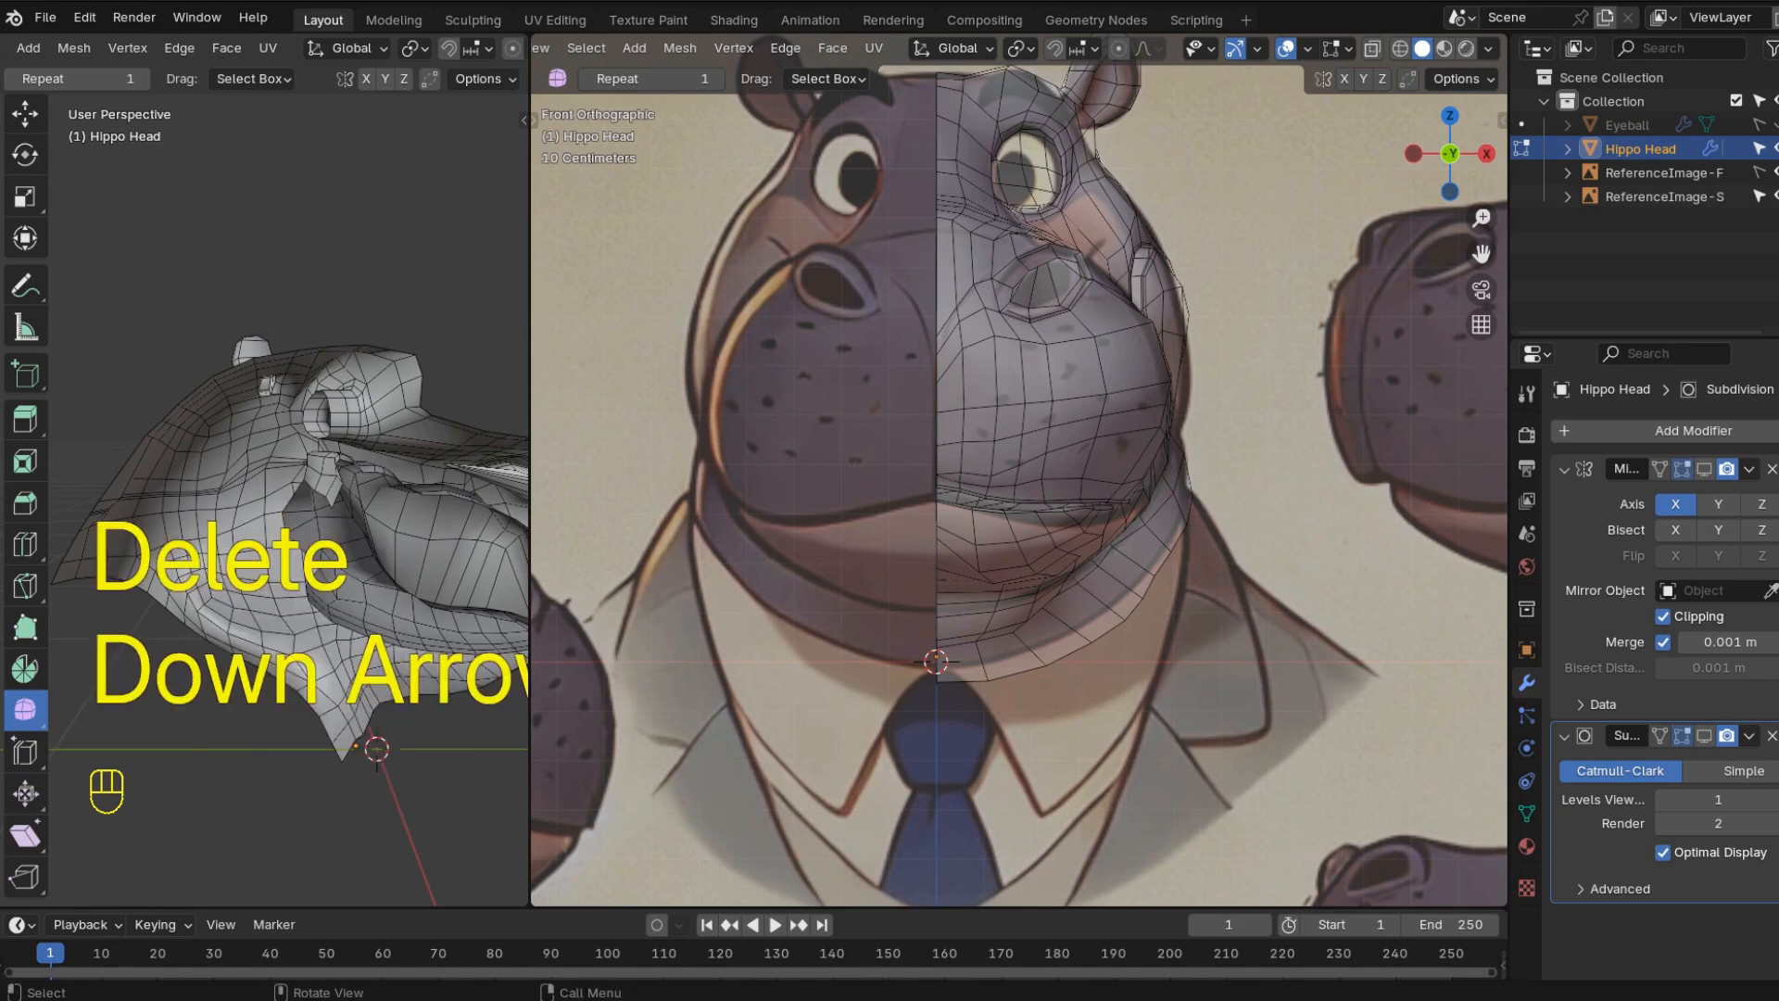
# - Smooth the edge loop around the throat opening and scale it along Z
pyautogui.moveTo(290, 438); pyautogui.dragTo(410, 697, button='middle')
pyautogui.press('s')
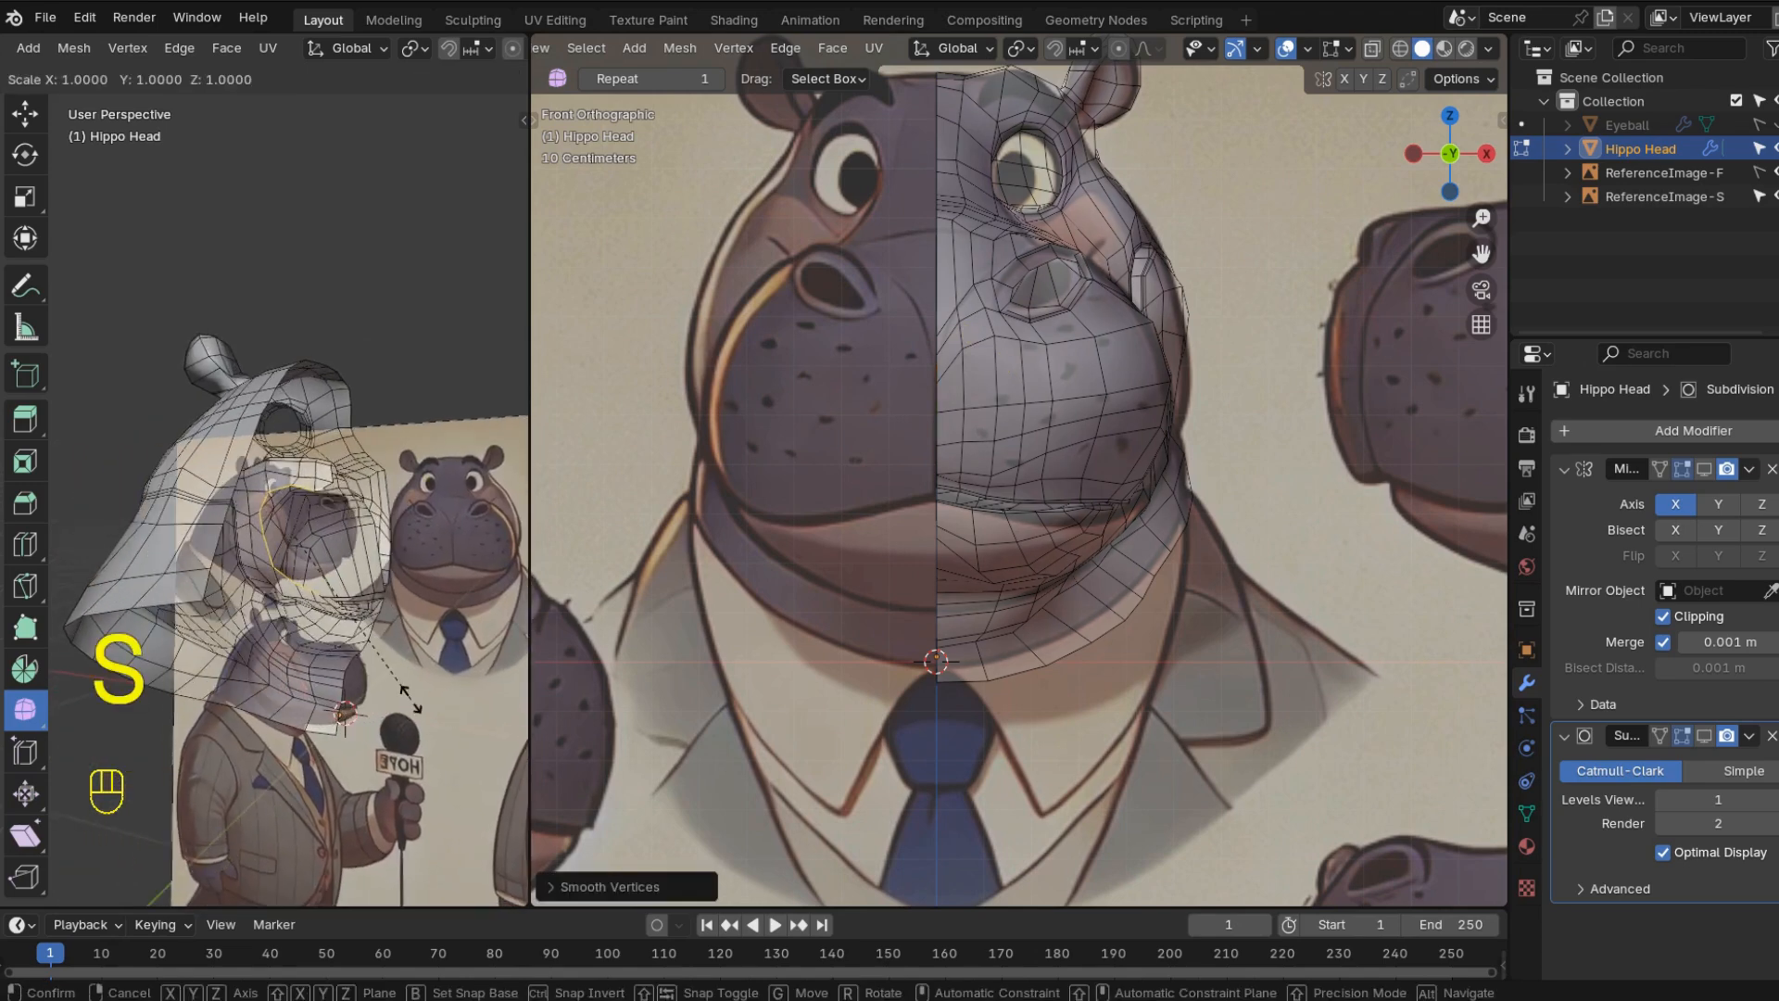
pyautogui.press('z')
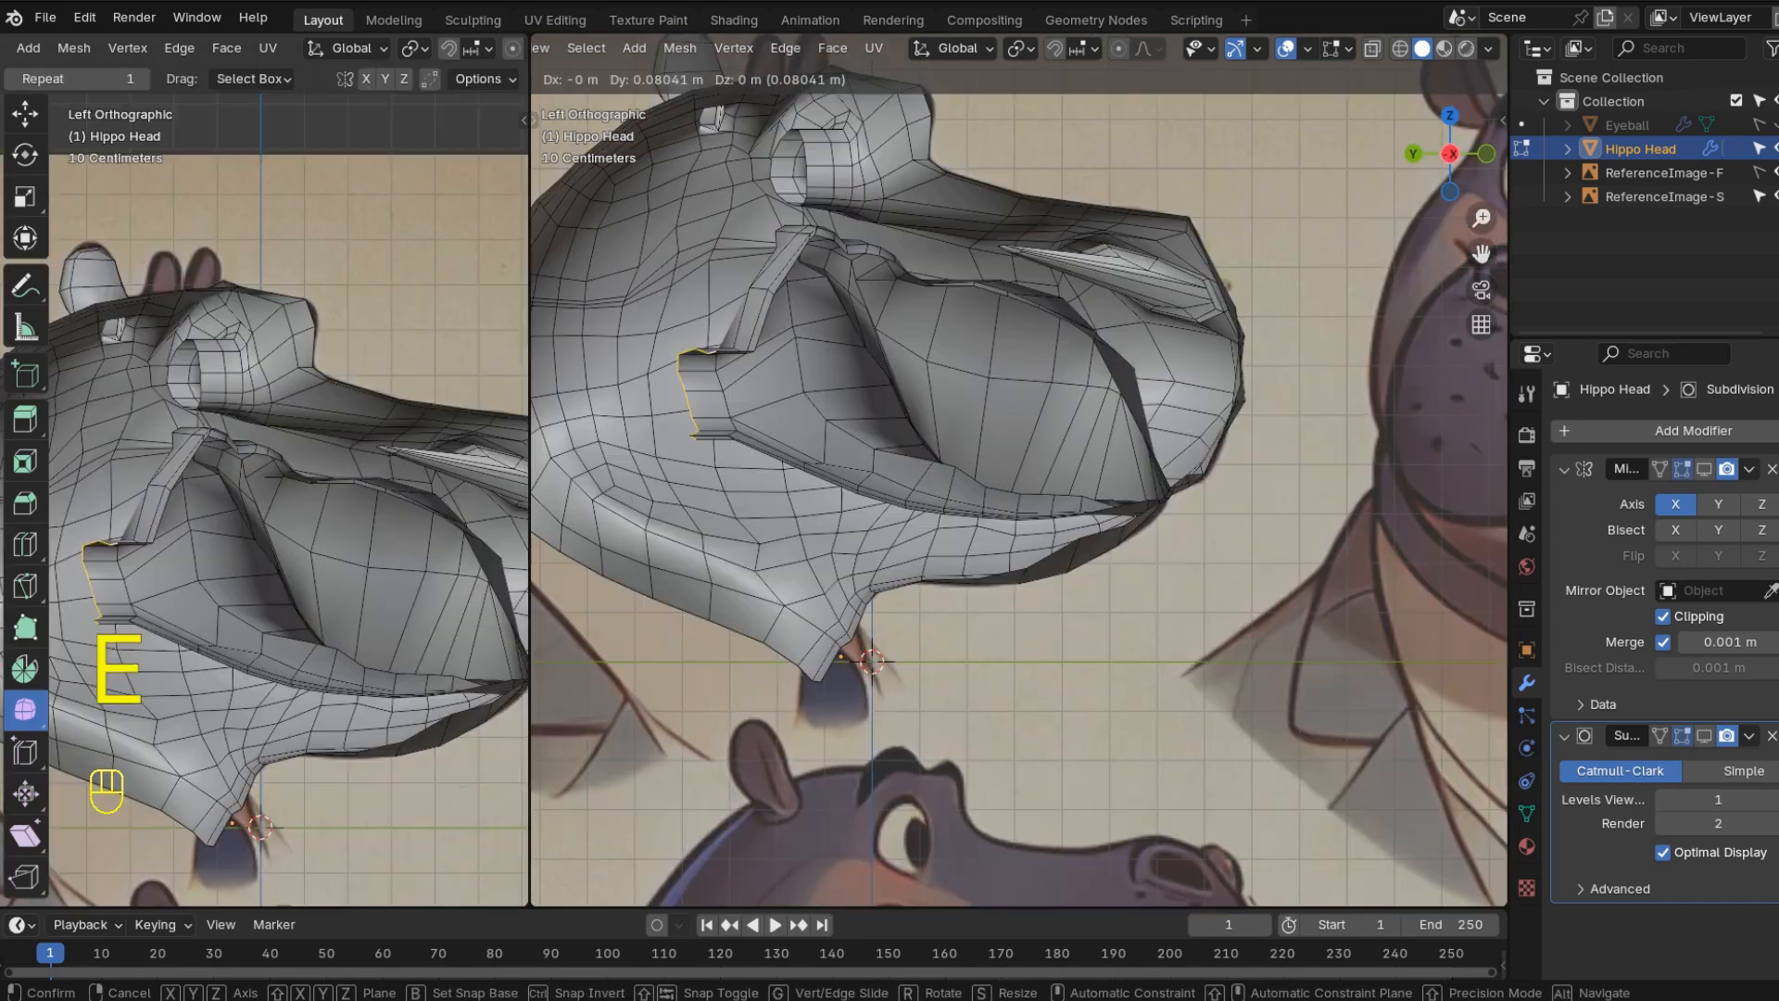
# - Extrude the throat opening's edge loop back along Y by about 0.11 m, rotating and shifting it further rearward
pyautogui.press('y')
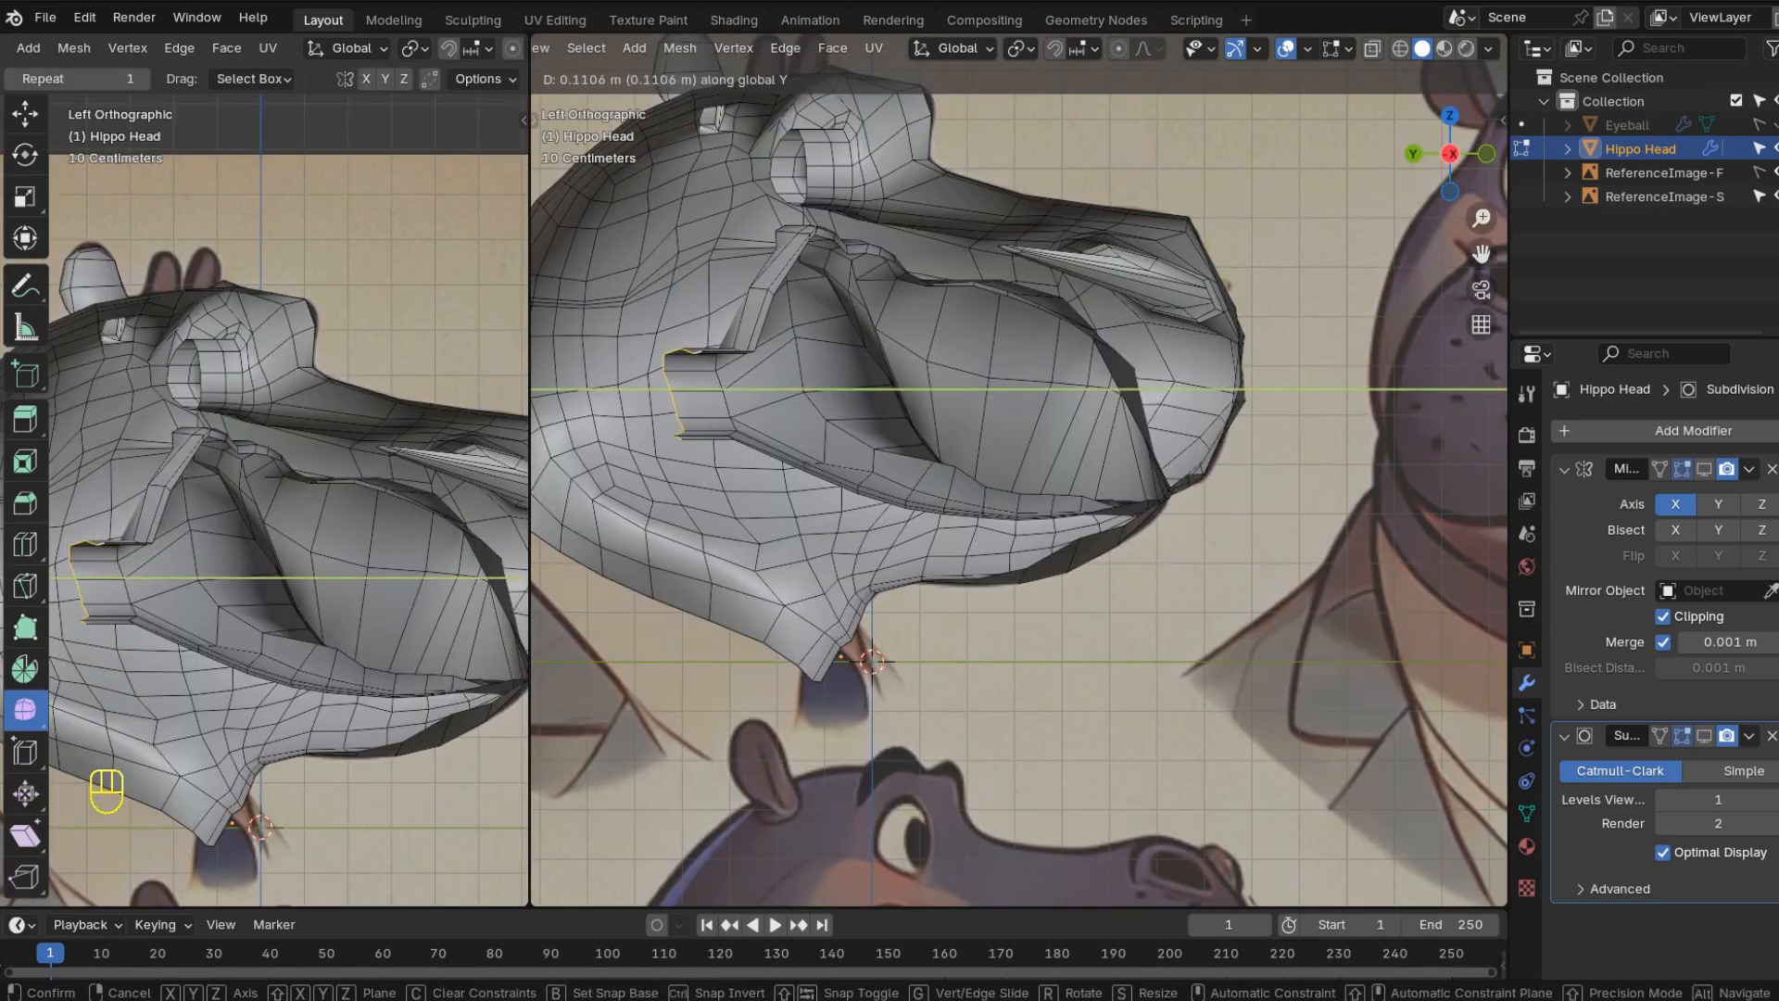
pyautogui.press('g')
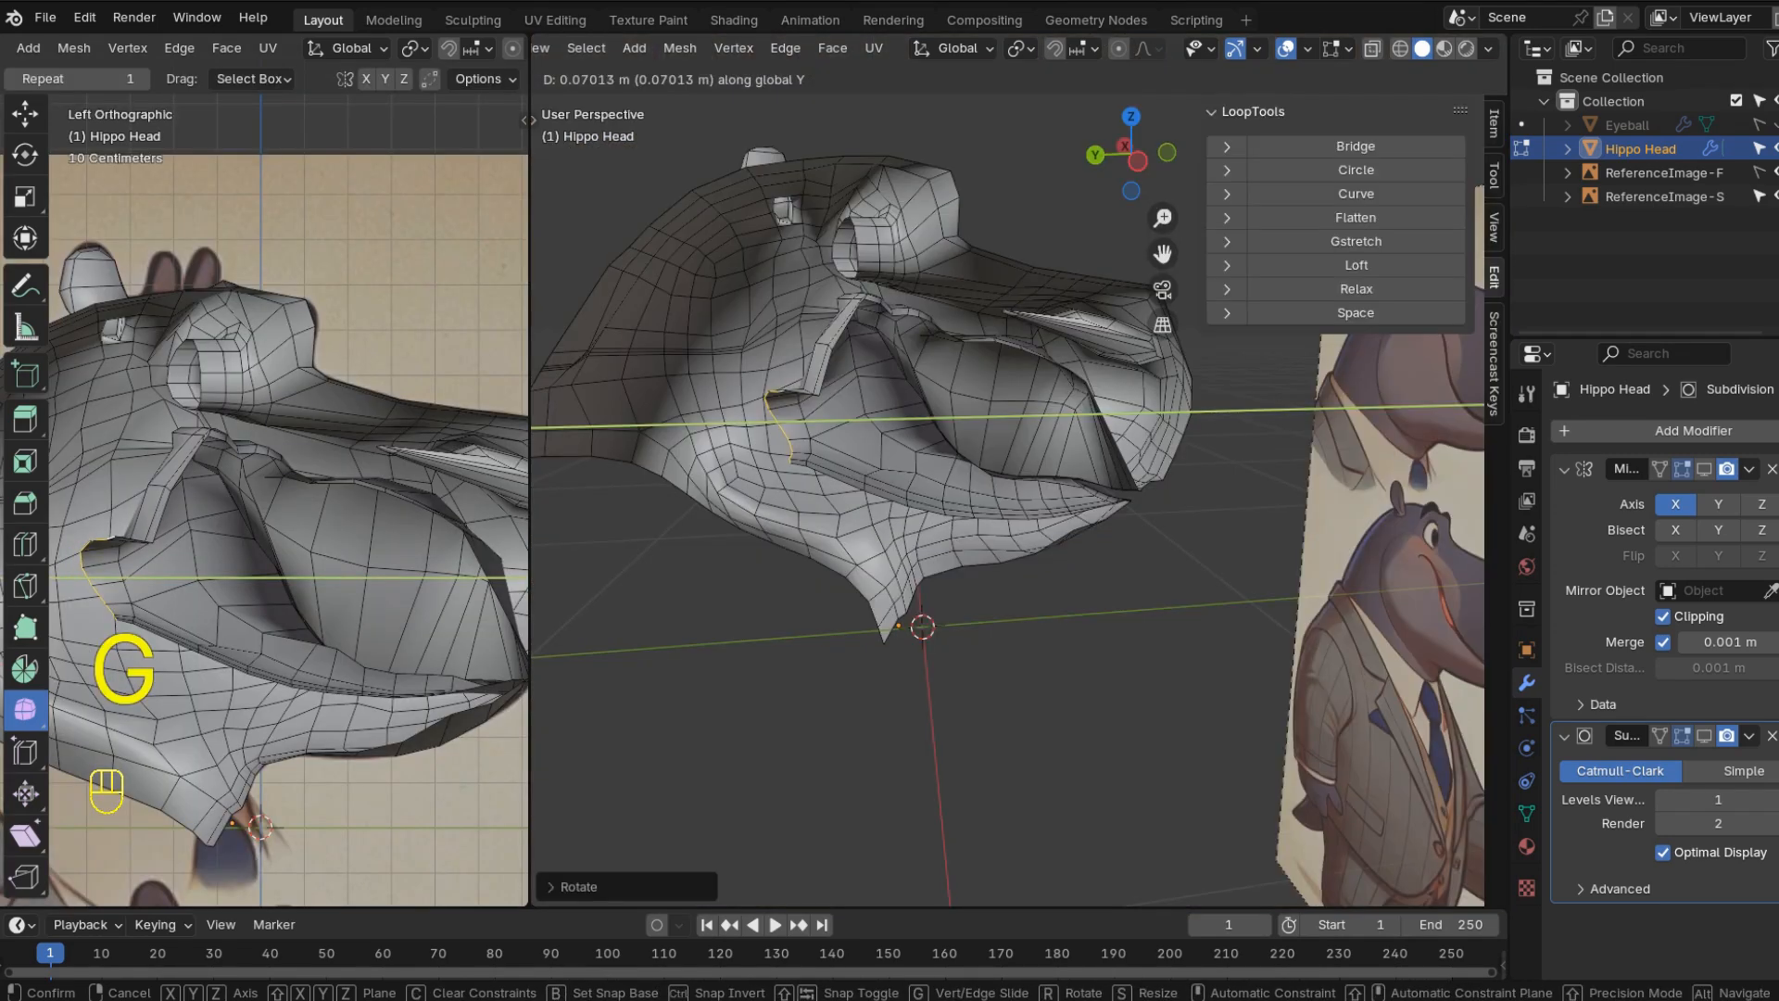
pyautogui.click(776, 448)
# - Extrude the throat opening's edge loop further rearward and down, and rotate the new end loop
pyautogui.press('e')
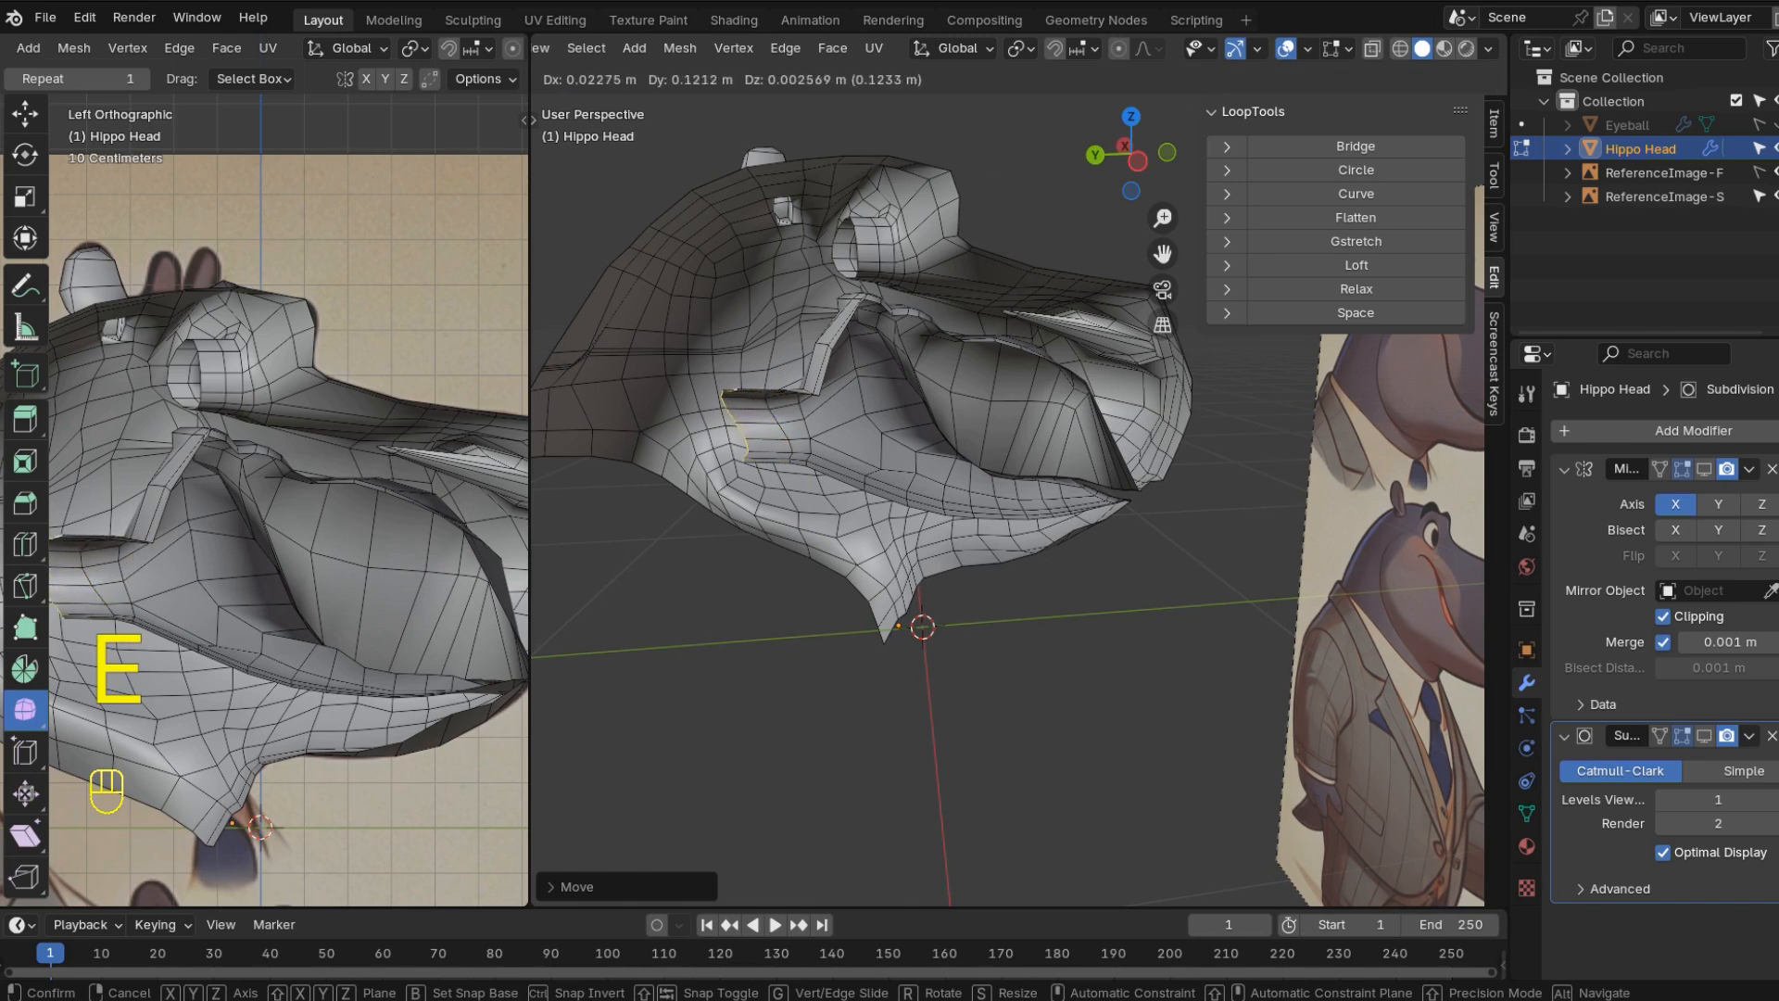
pyautogui.click(675, 508)
pyautogui.press('r')
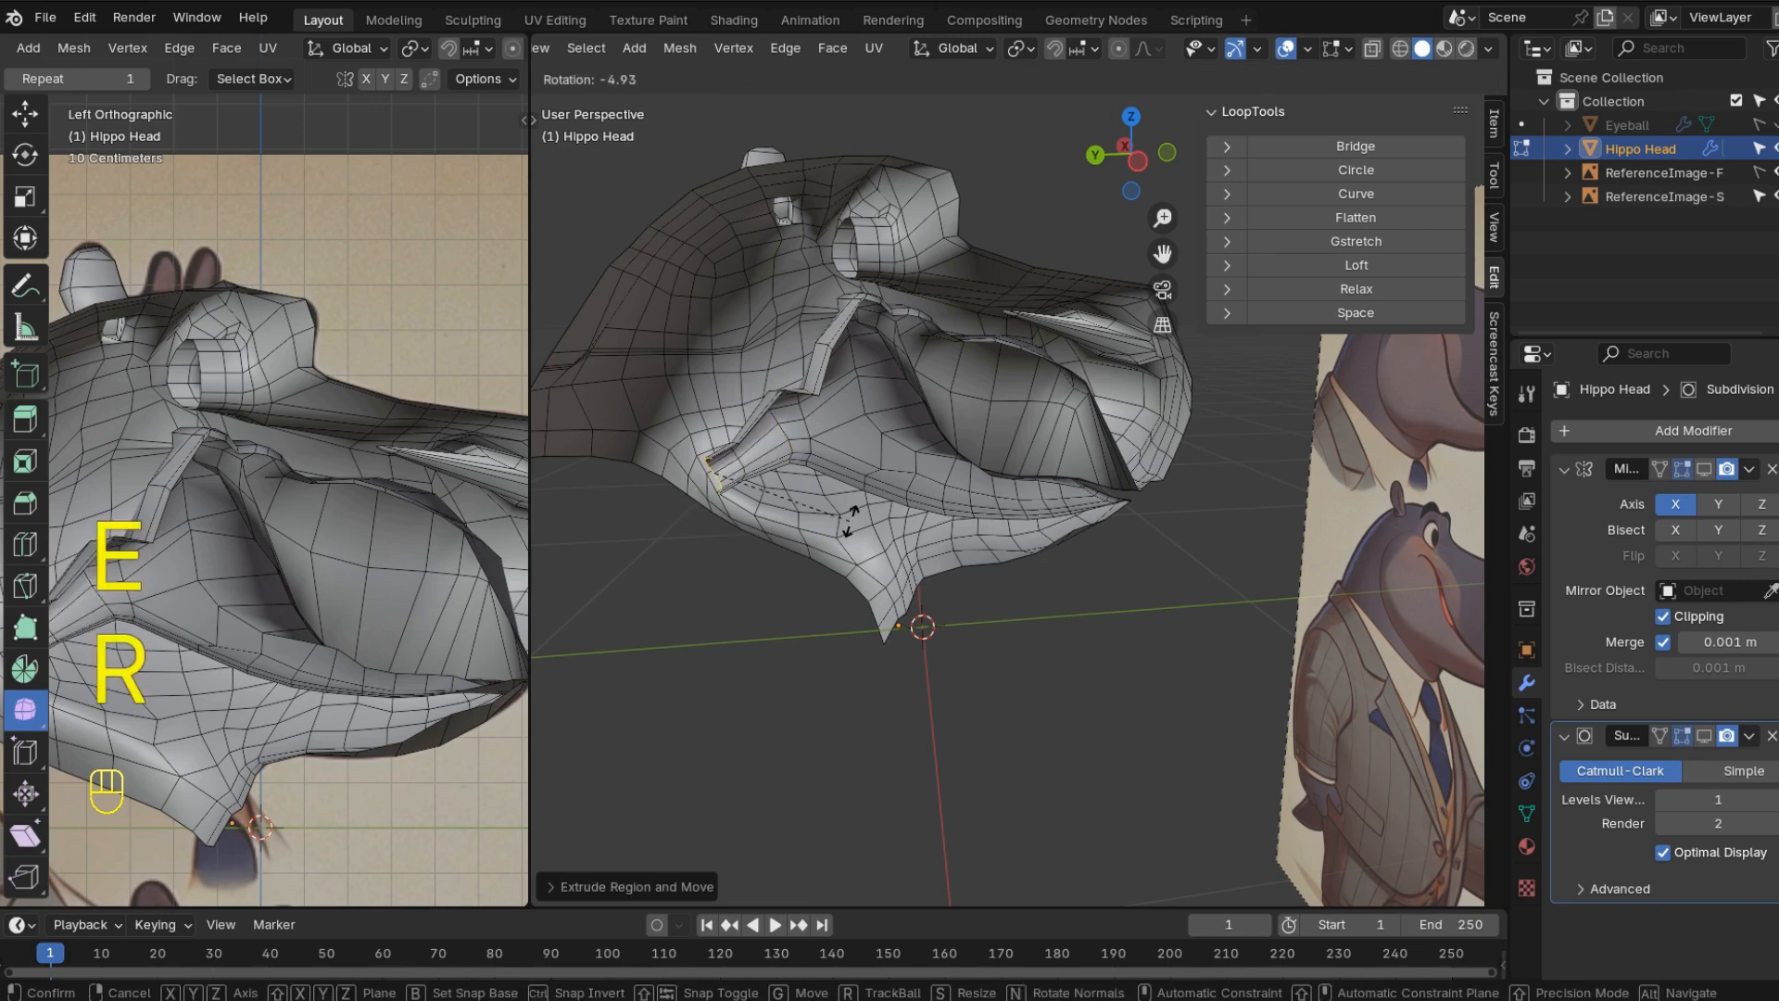
pyautogui.click(675, 511)
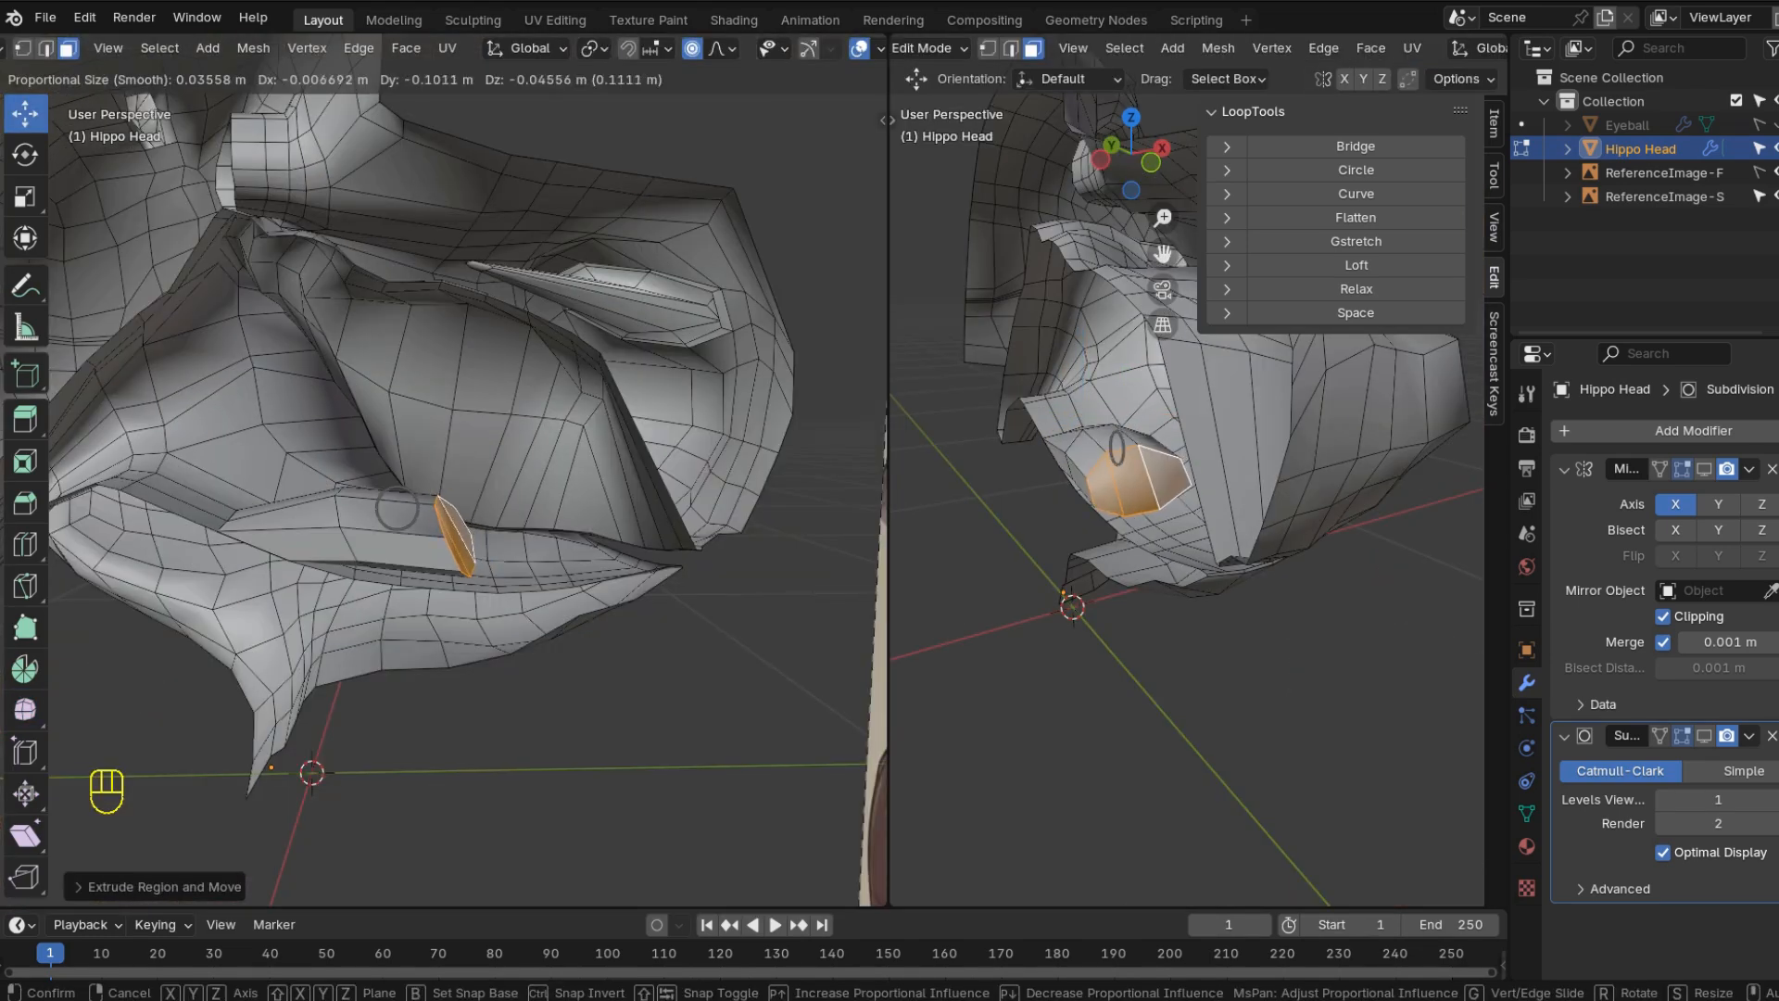
# - Pull the tongue's extruded end faces forward along the lower jaw, rotating and scaling the tip with proportional editing
pyautogui.click(380, 509)
pyautogui.press('r')
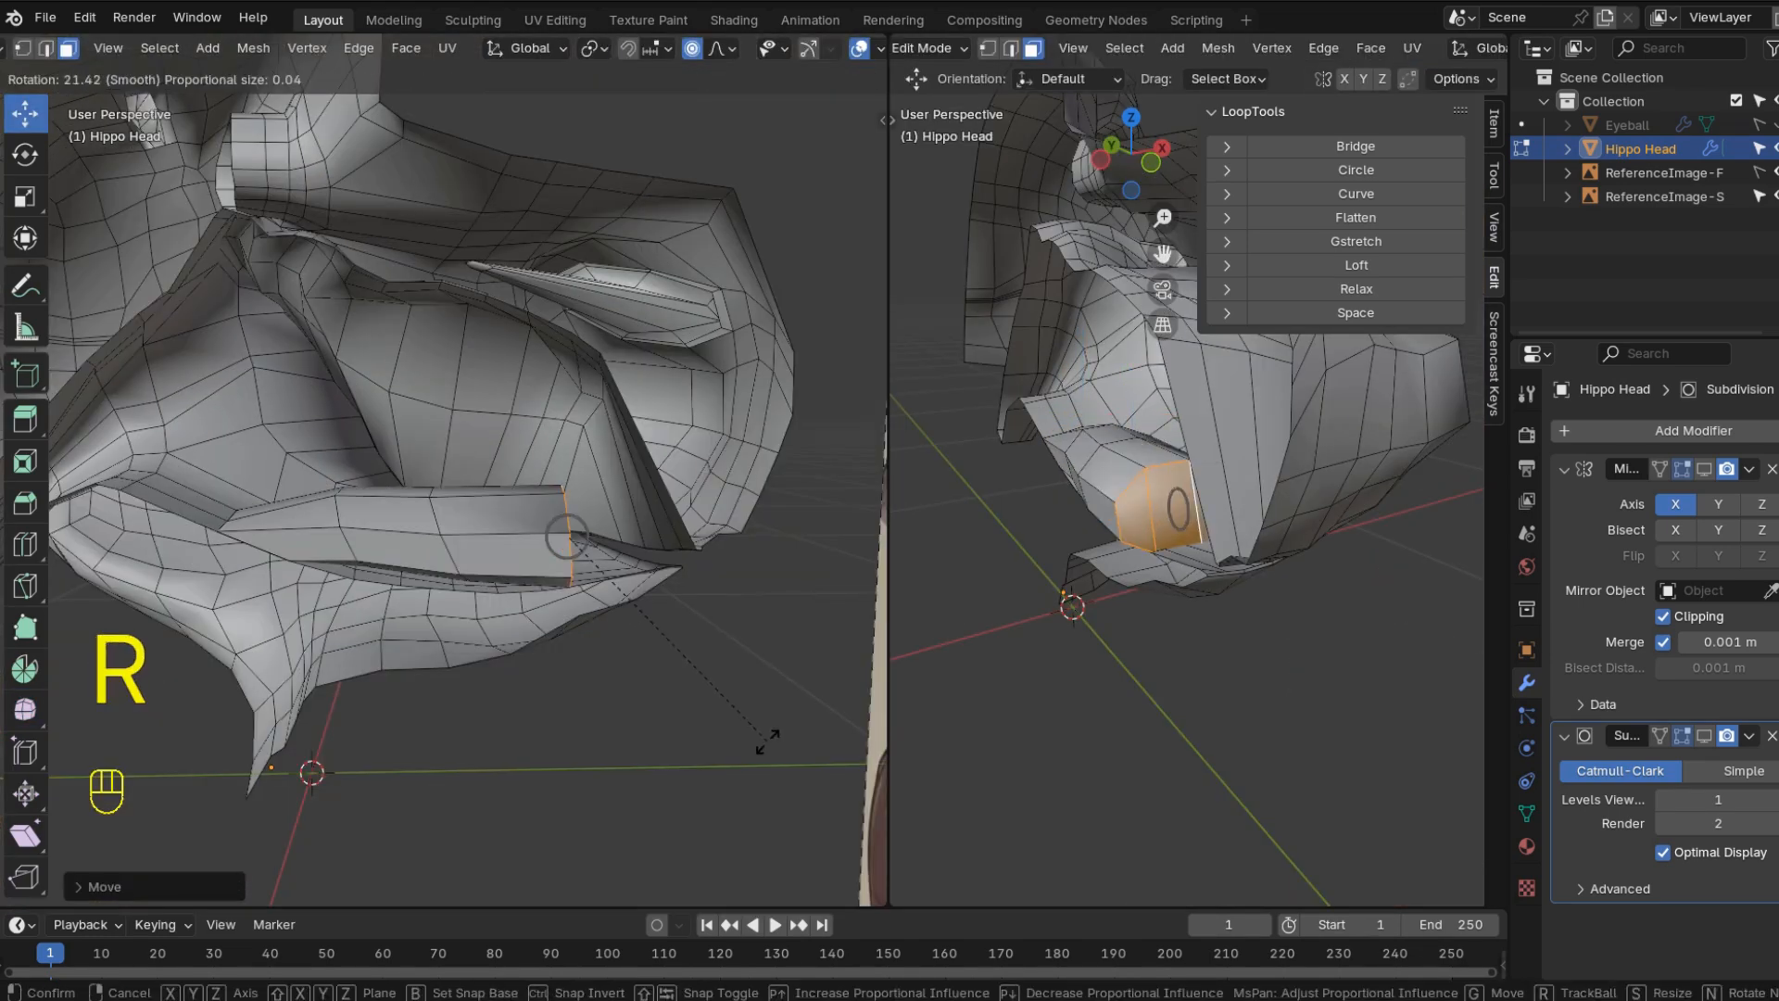
pyautogui.click(767, 843)
pyautogui.press('s')
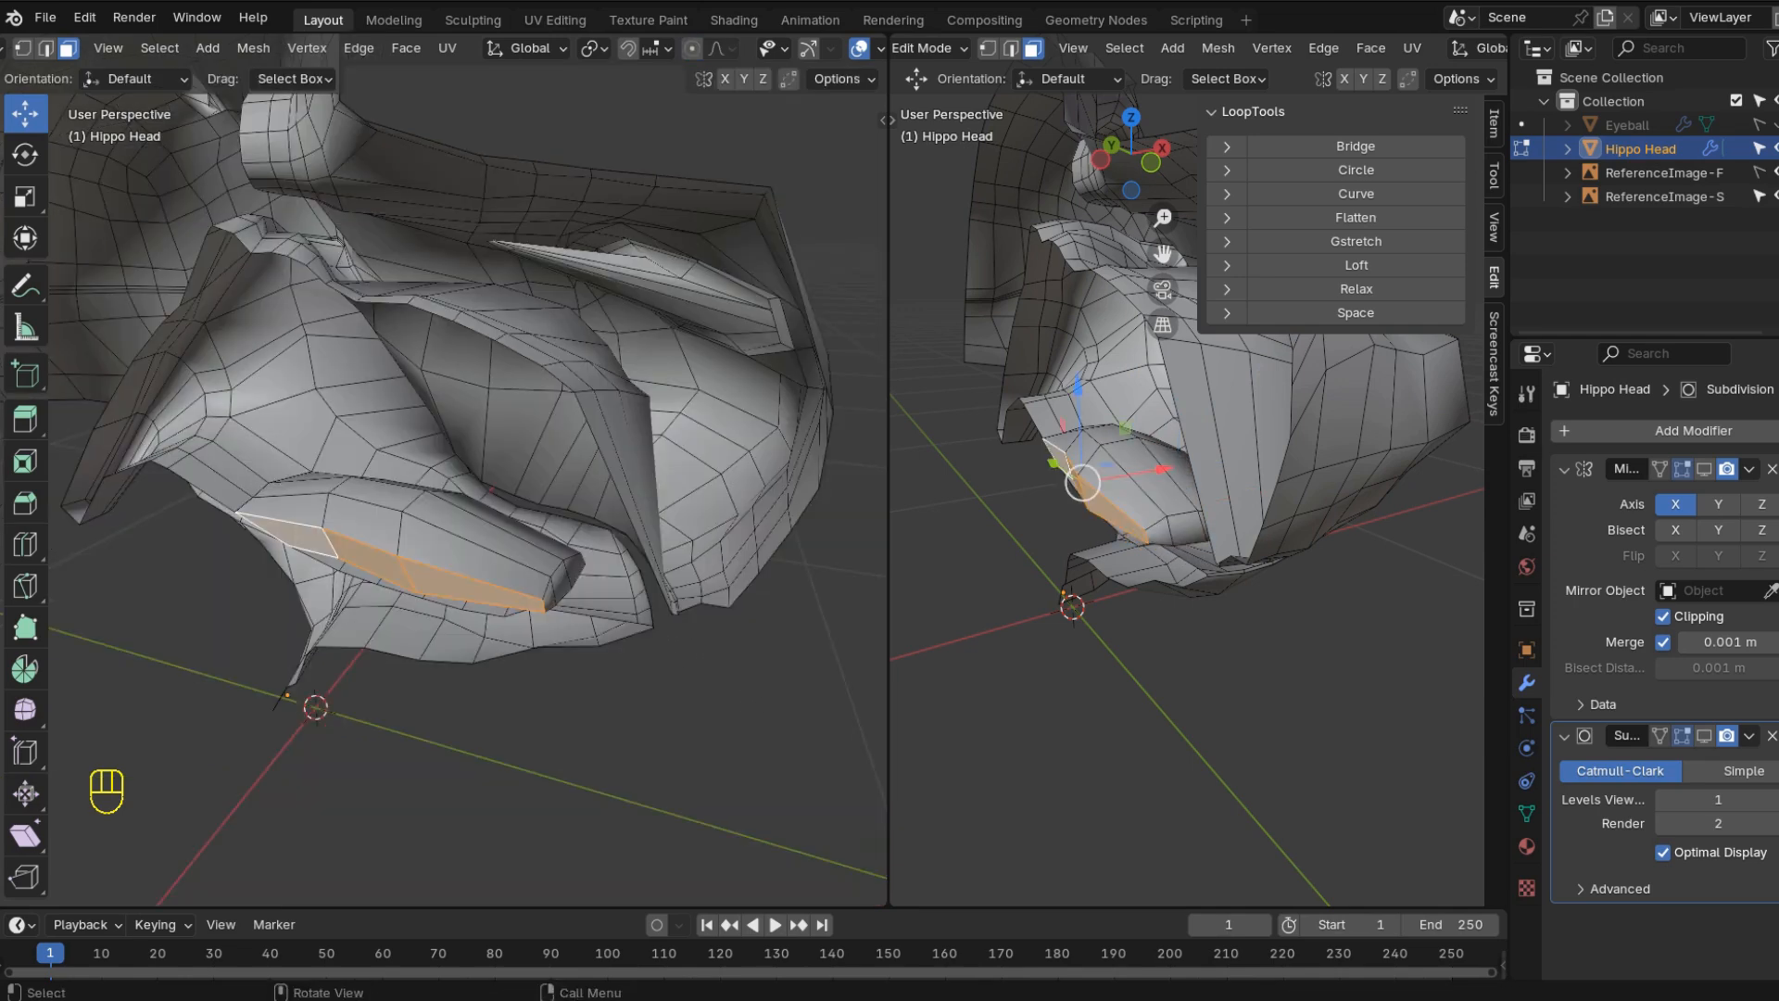
# - Delete the selected strip of faces along the underside of the tongue
pyautogui.press('Delete')
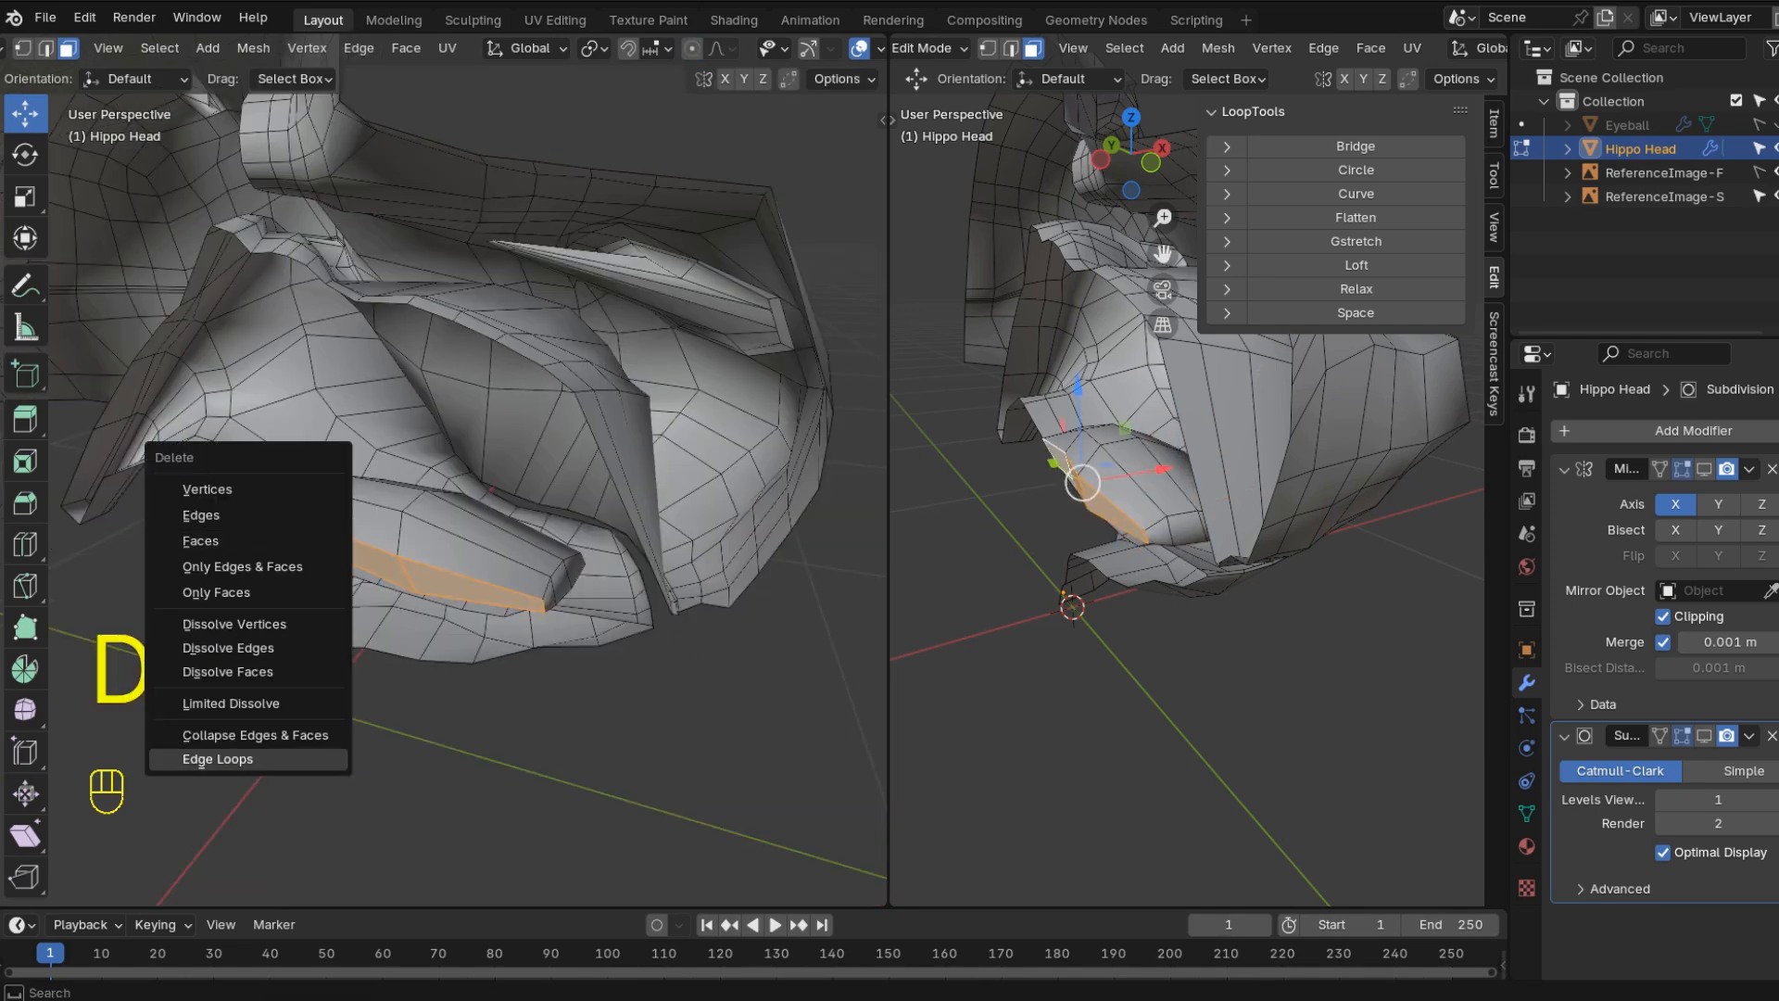
pyautogui.press('Up')
pyautogui.press('Up')
pyautogui.press('Up')
pyautogui.press('Up')
pyautogui.press('Up')
pyautogui.press('Return')
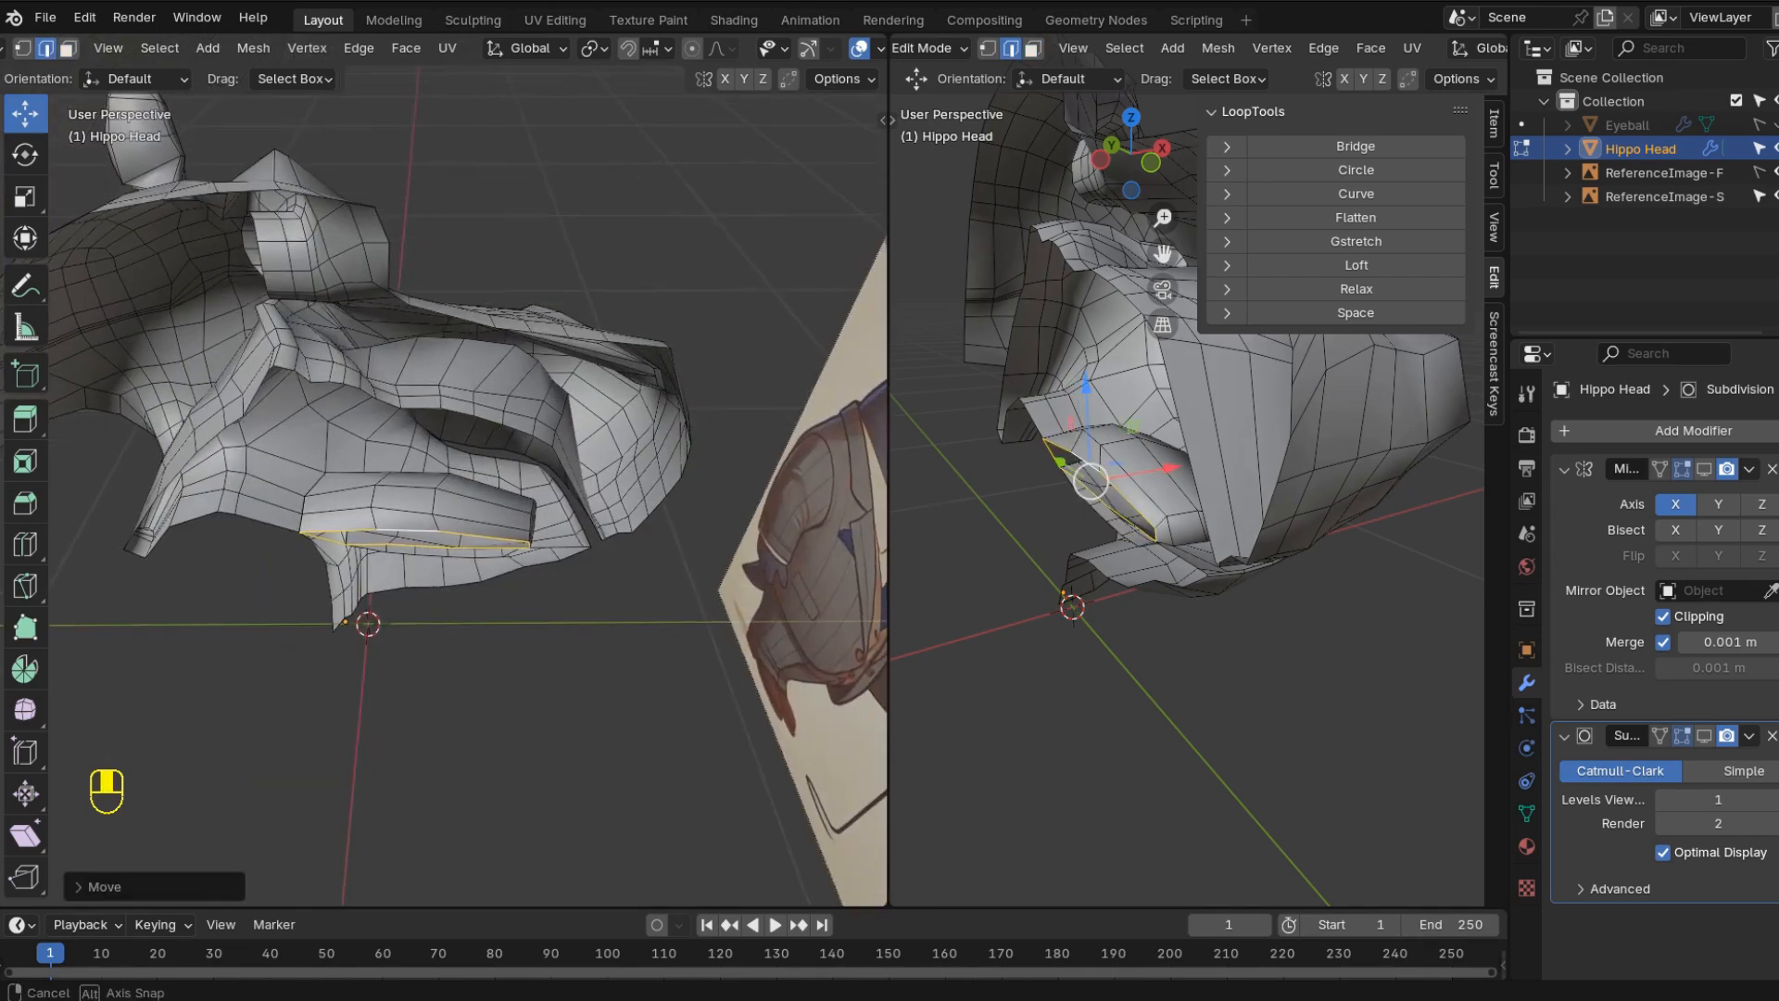
# - Expand the face selection on the tongue and save the file
pyautogui.moveTo(445, 371); pyautogui.dragTo(500, 575, button='middle')
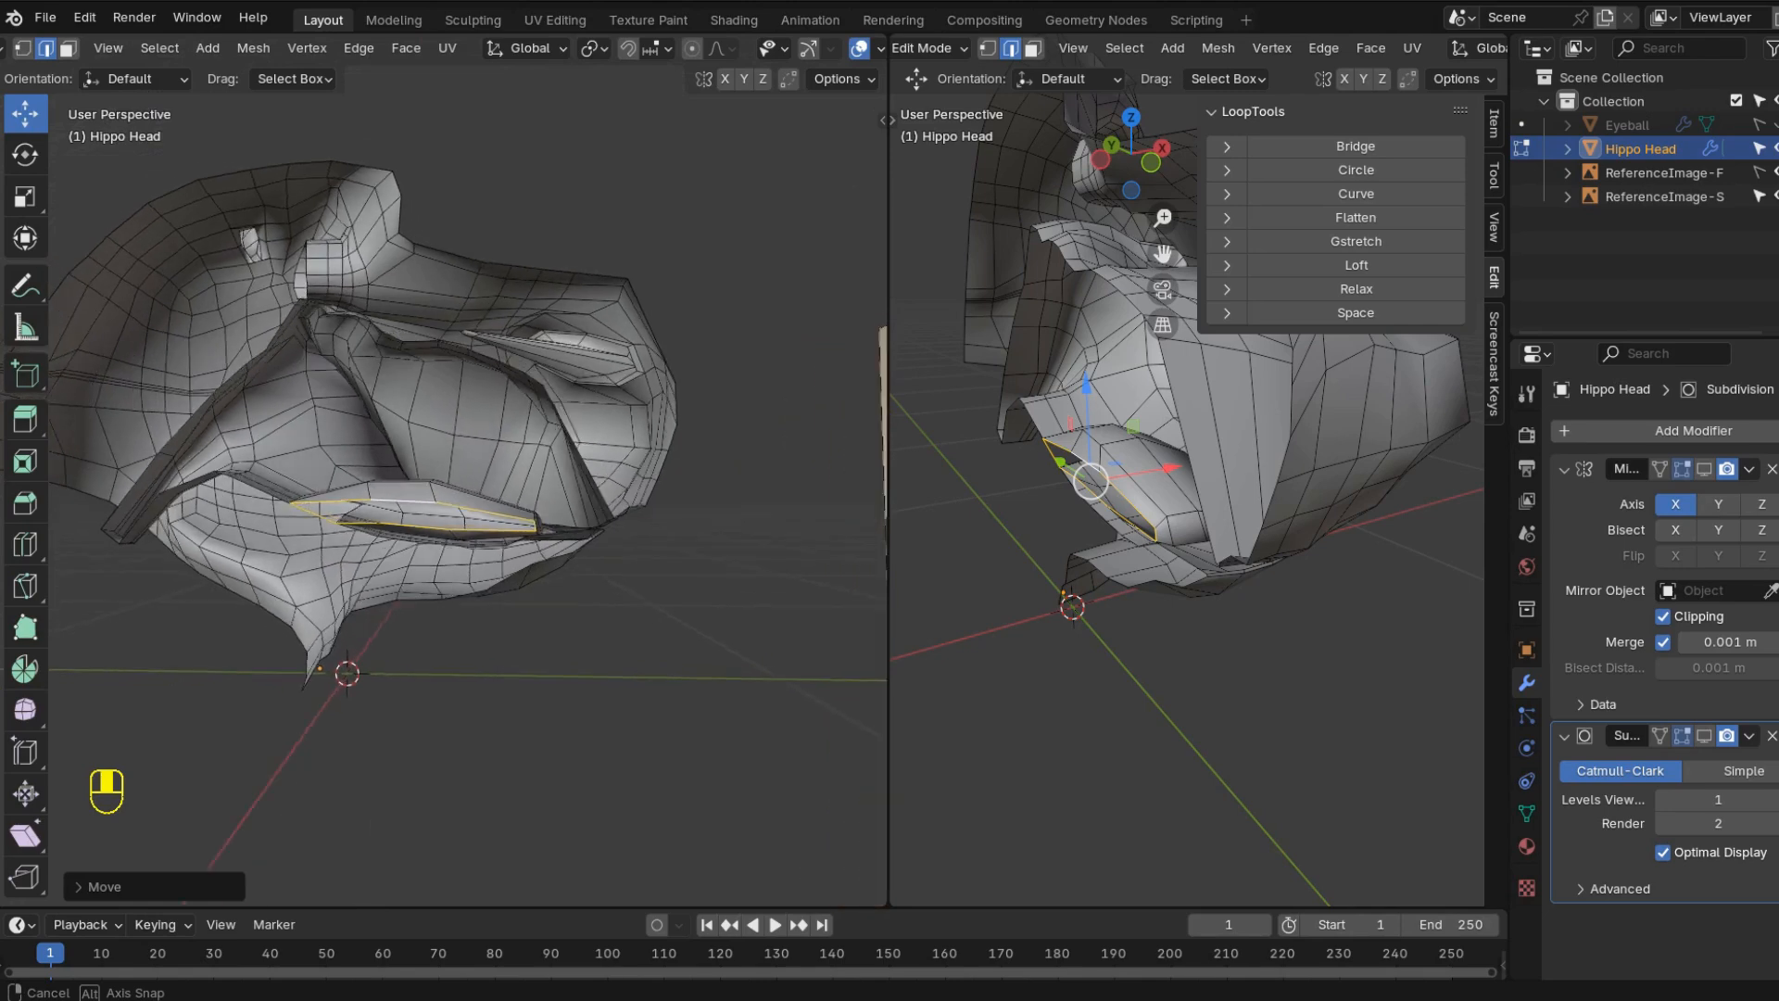
pyautogui.press('3')
pyautogui.press('ctrl+KP_Add')
pyautogui.hotkey('ctrl', 's')
# - Add a scaled-down cylinder as a tooth on the lower jaw and bevel its top face by about 0.55 m
pyautogui.press('KP_1')
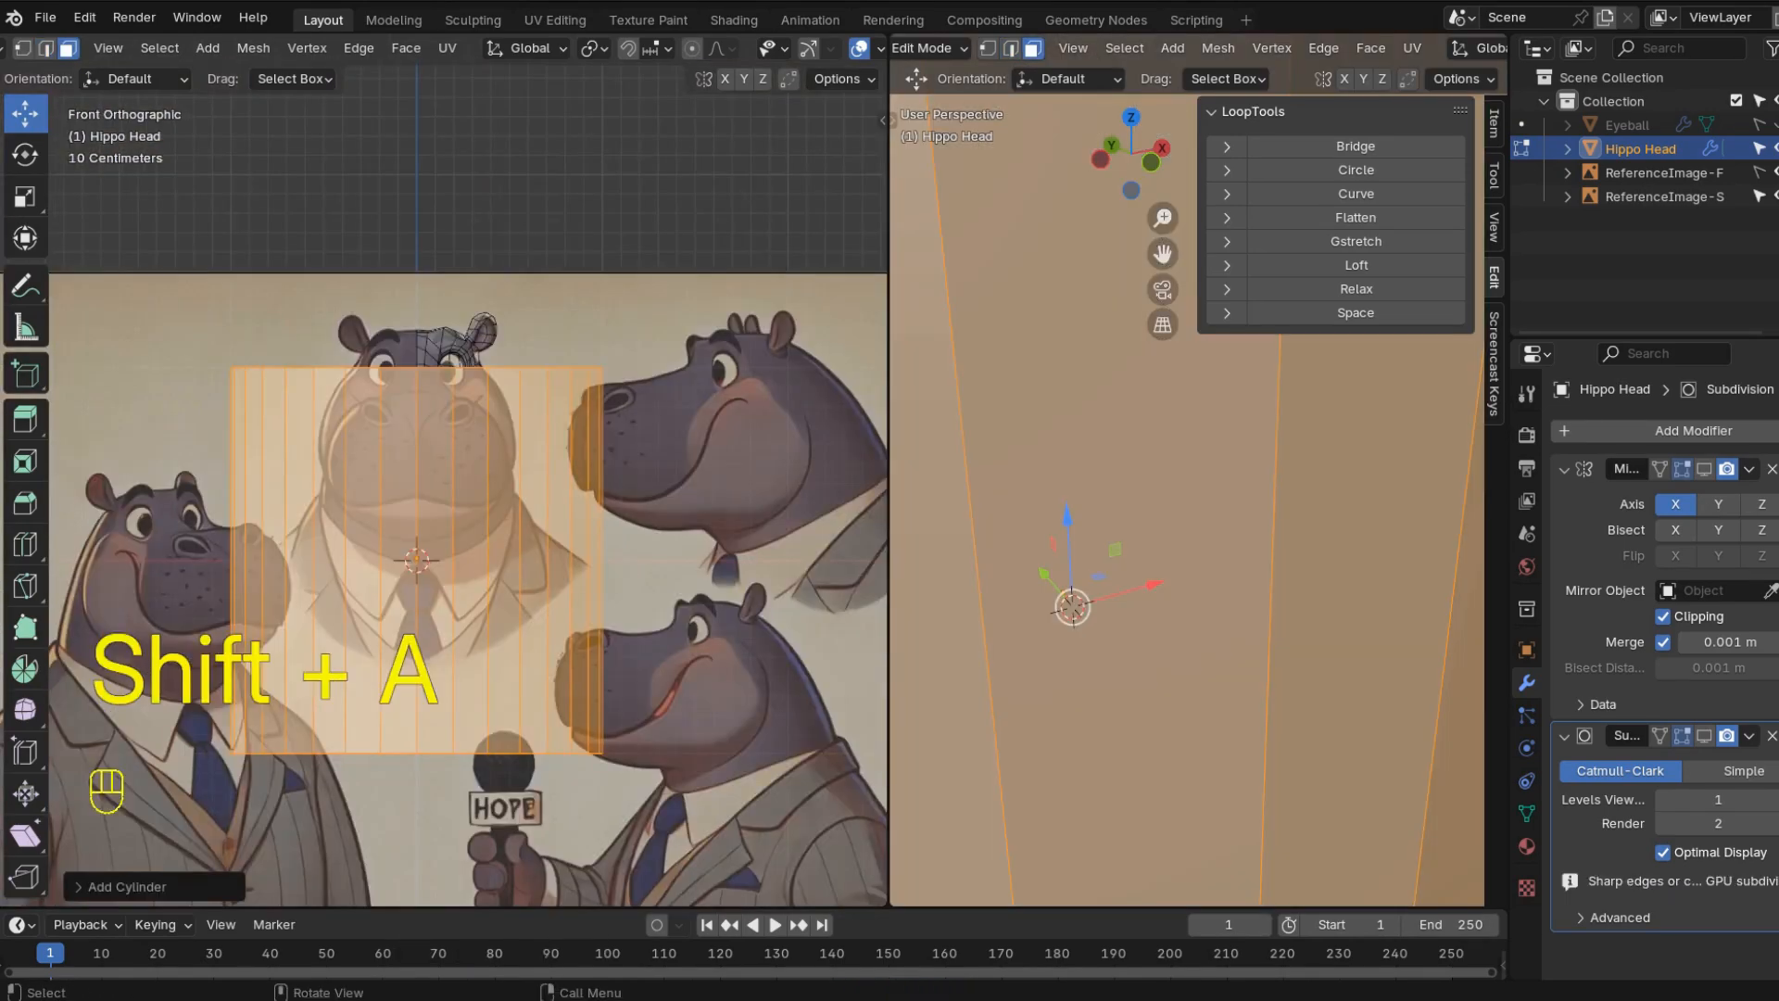
pyautogui.press('s')
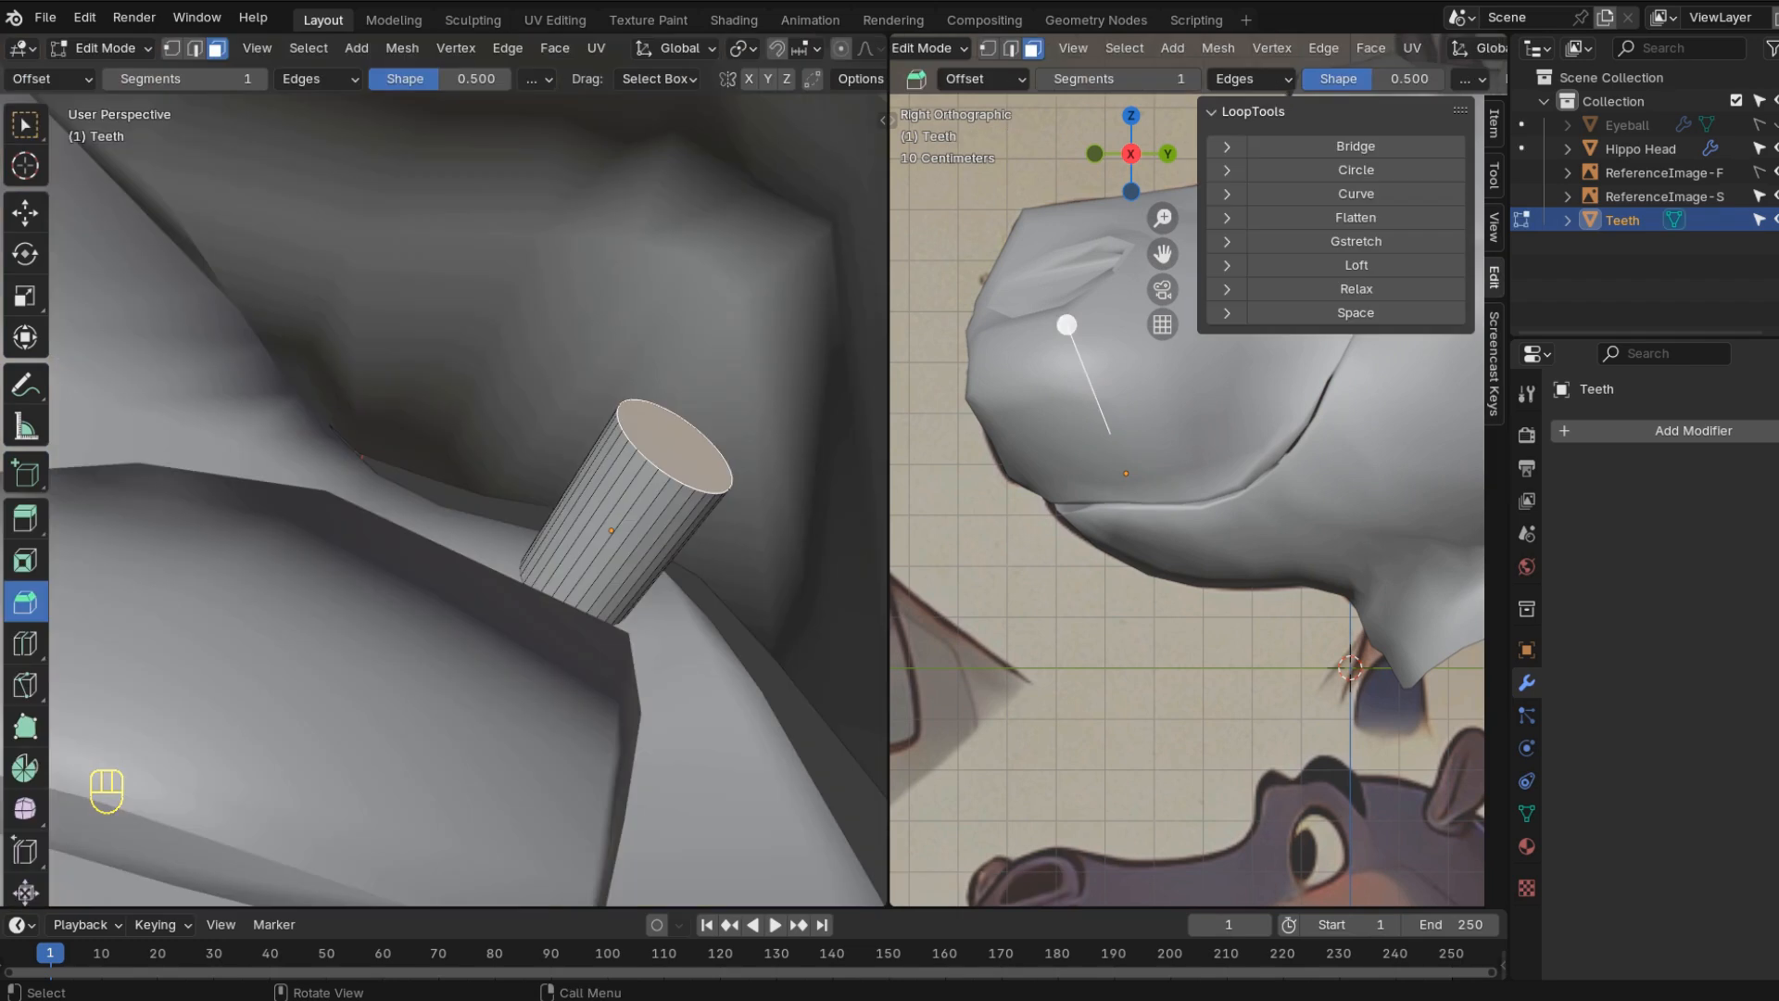
pyautogui.hotkey('ctrl', 'b')
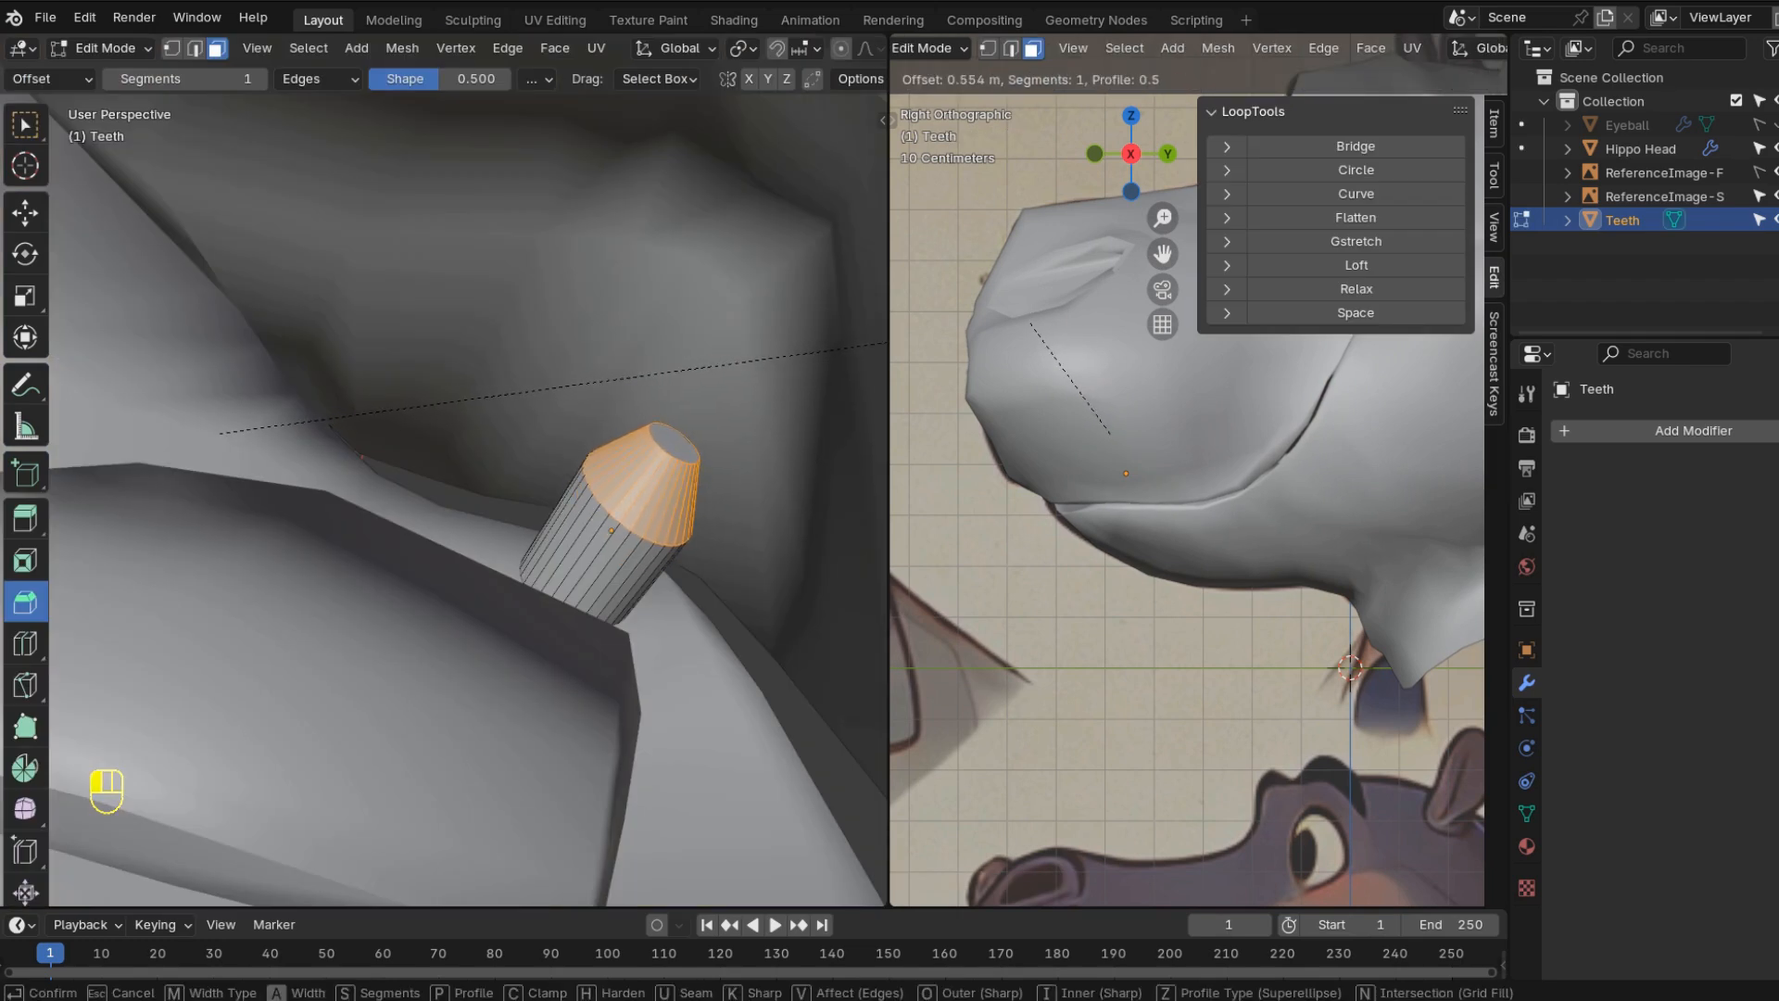
pyautogui.click(220, 433)
# - Shade the tooth smooth and tilt the edge loop at its tip
pyautogui.press('Tab')
pyautogui.rightClick(500, 528)
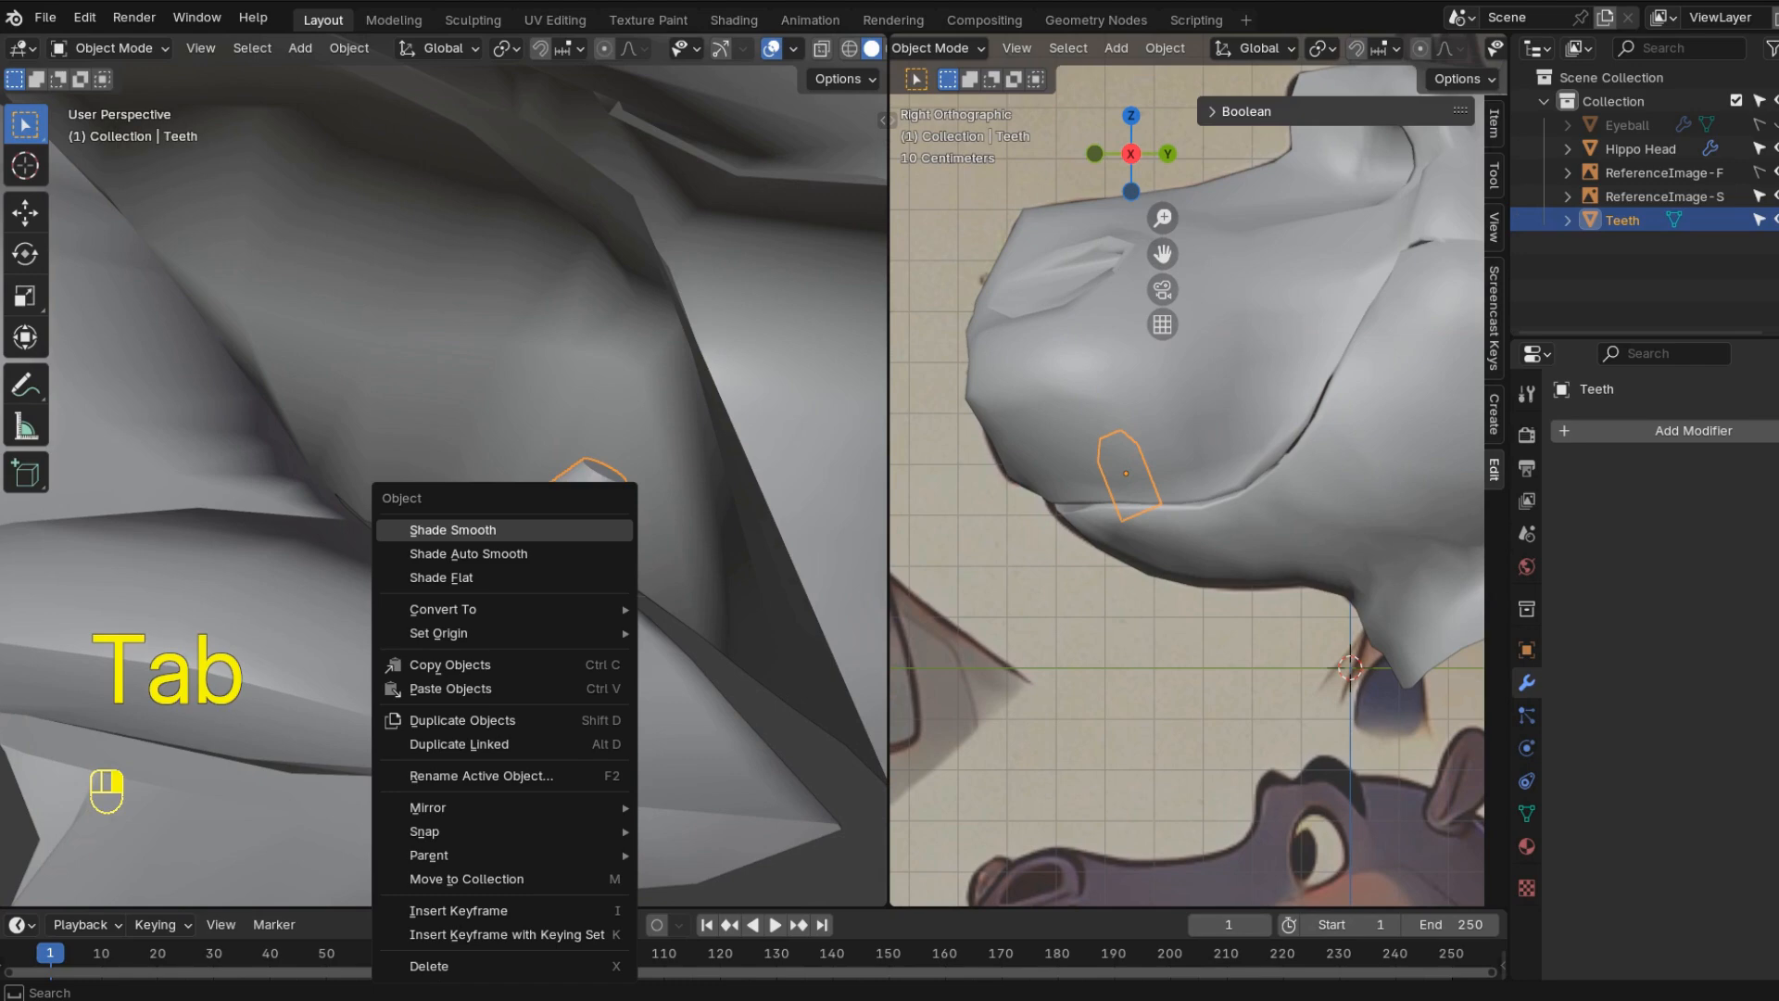
pyautogui.click(501, 528)
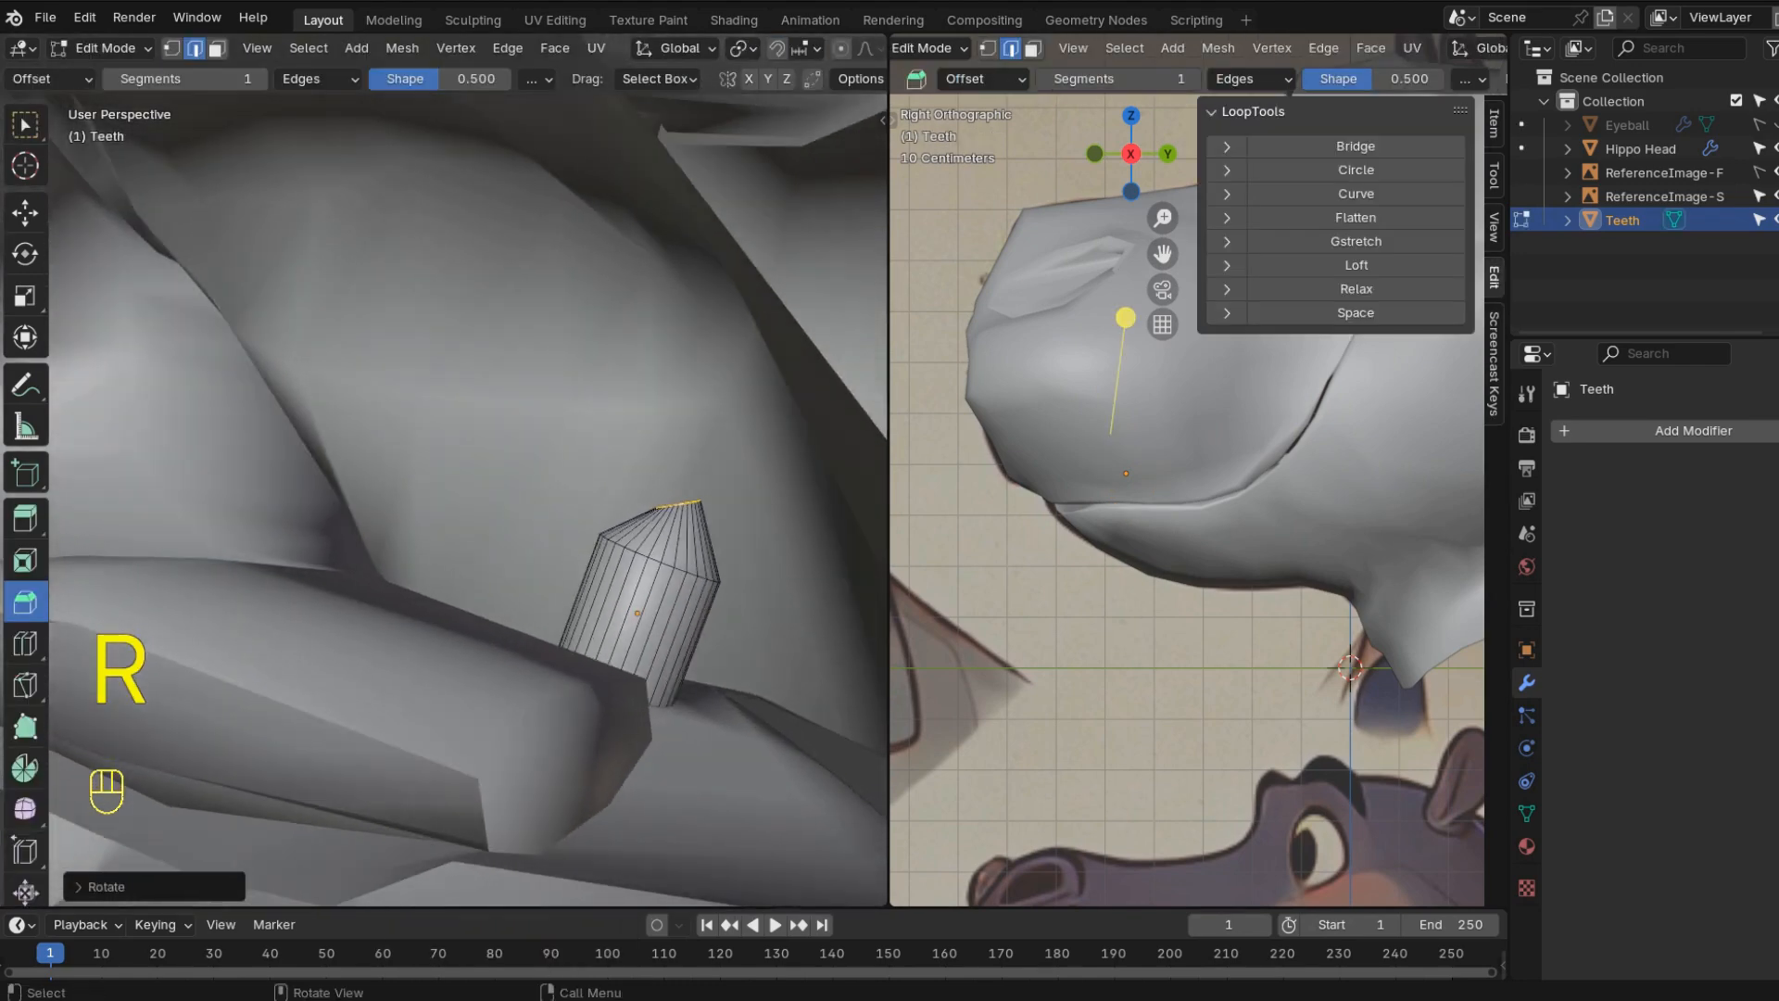
pyautogui.press('Tab')
# - Add an X-axis Mirror modifier to Teeth with Hippo Head as the mirror object, and save the file
pyautogui.press('KP_1')
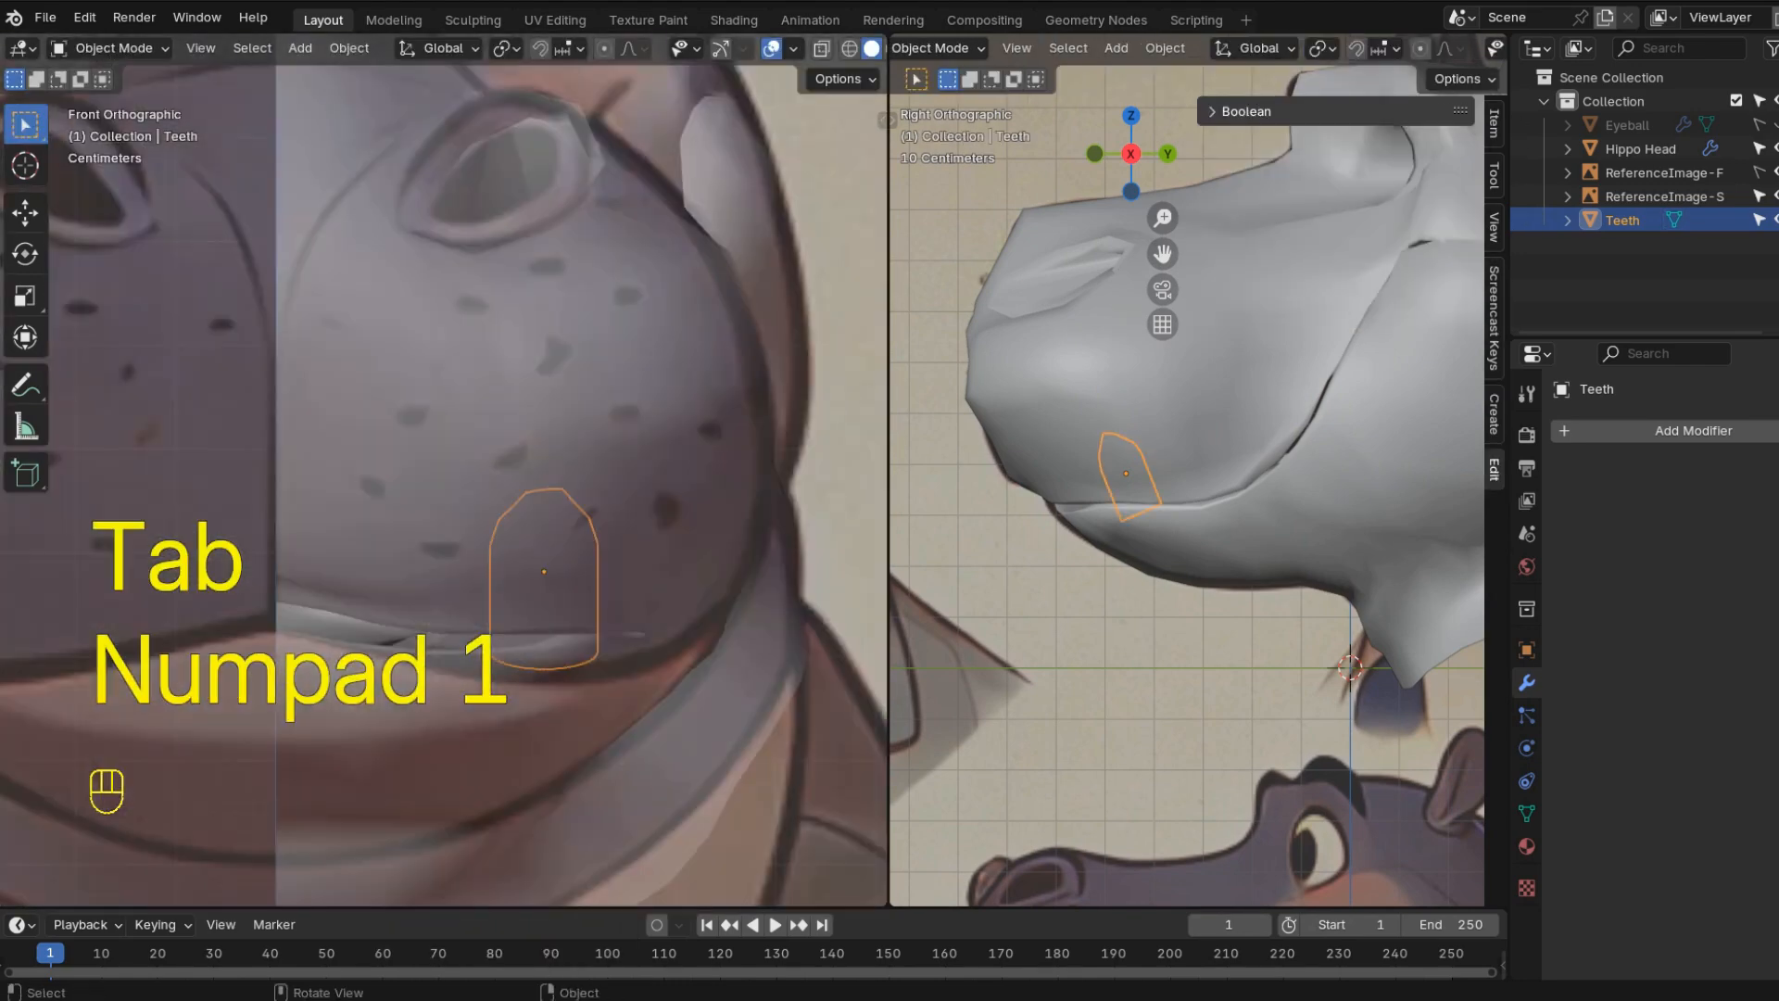
pyautogui.scroll(-4, 445, 482)
pyautogui.click(1618, 429)
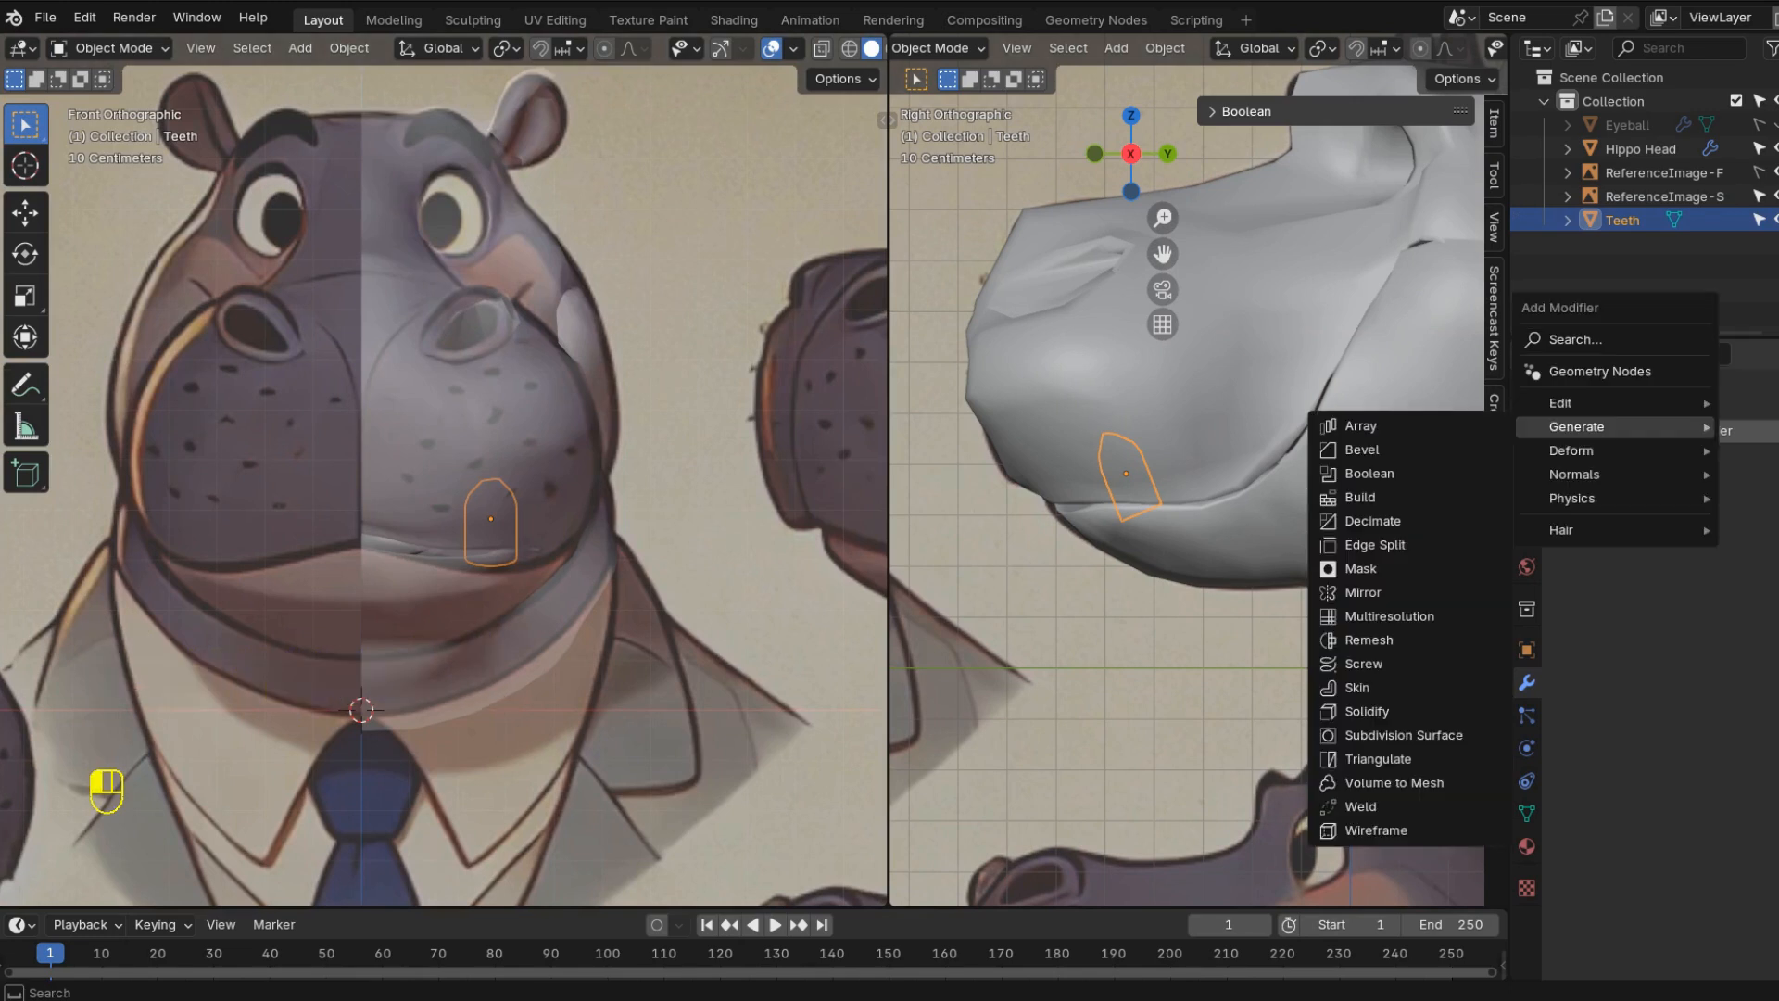
pyautogui.click(1575, 339)
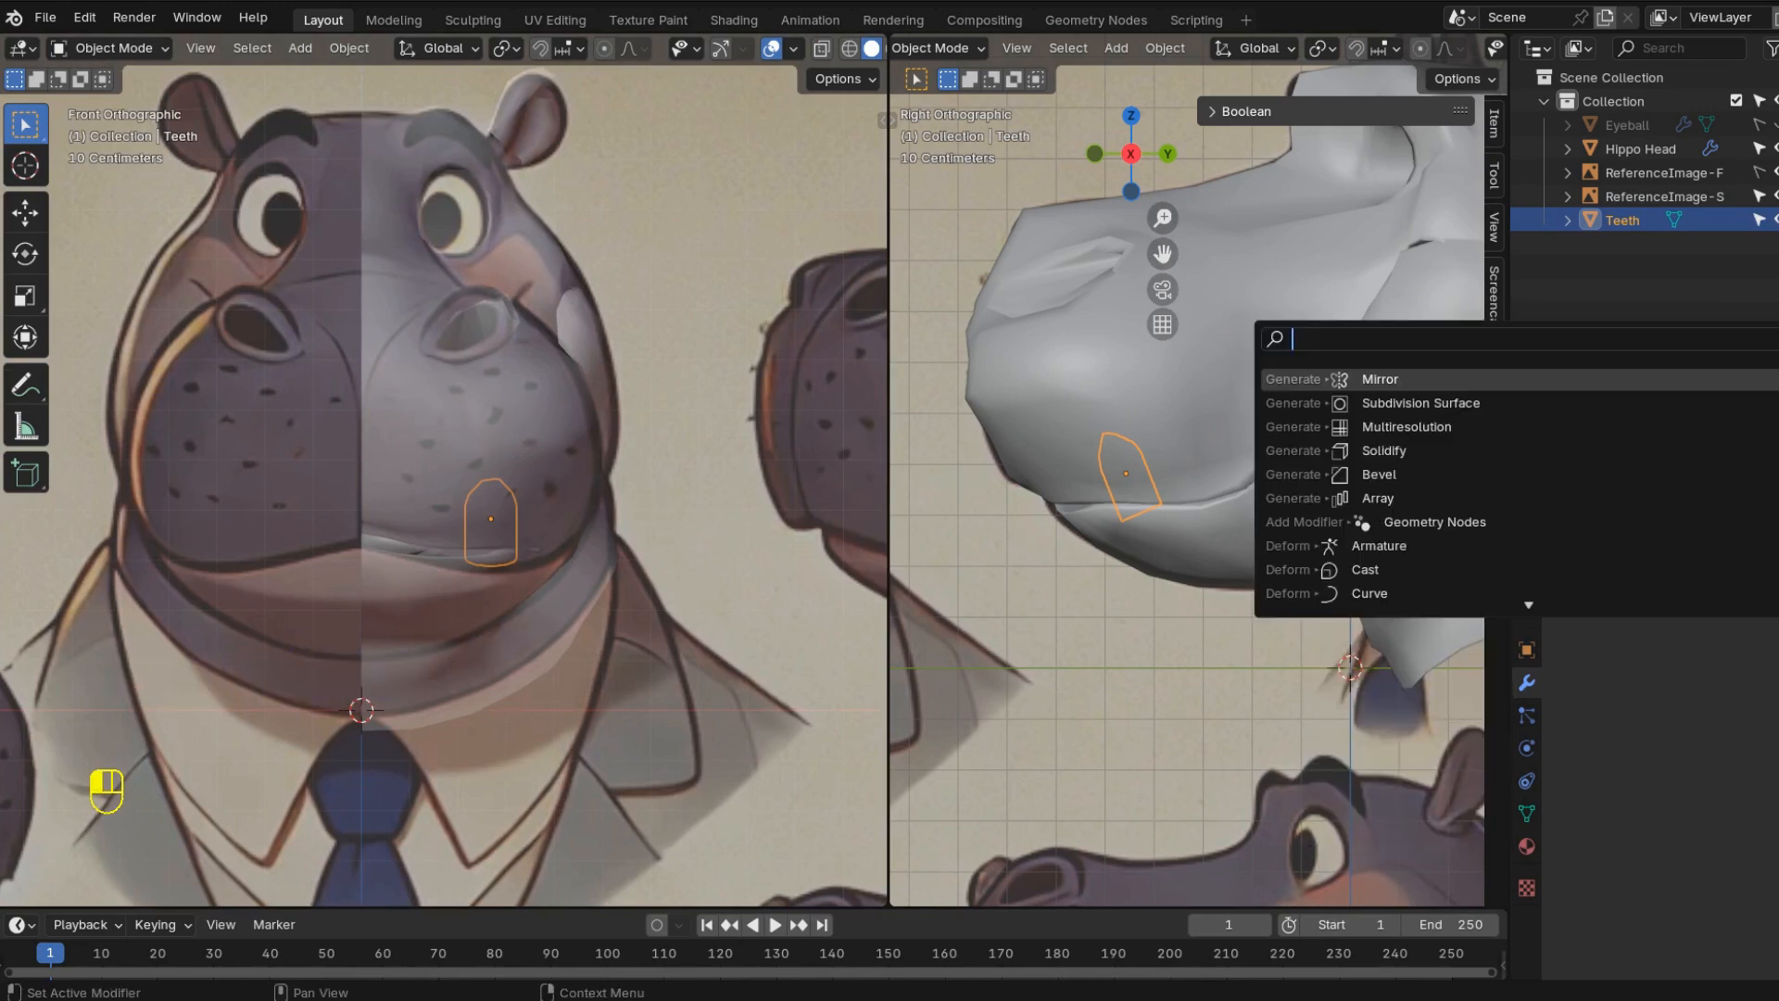
pyautogui.click(1520, 379)
pyautogui.click(1771, 590)
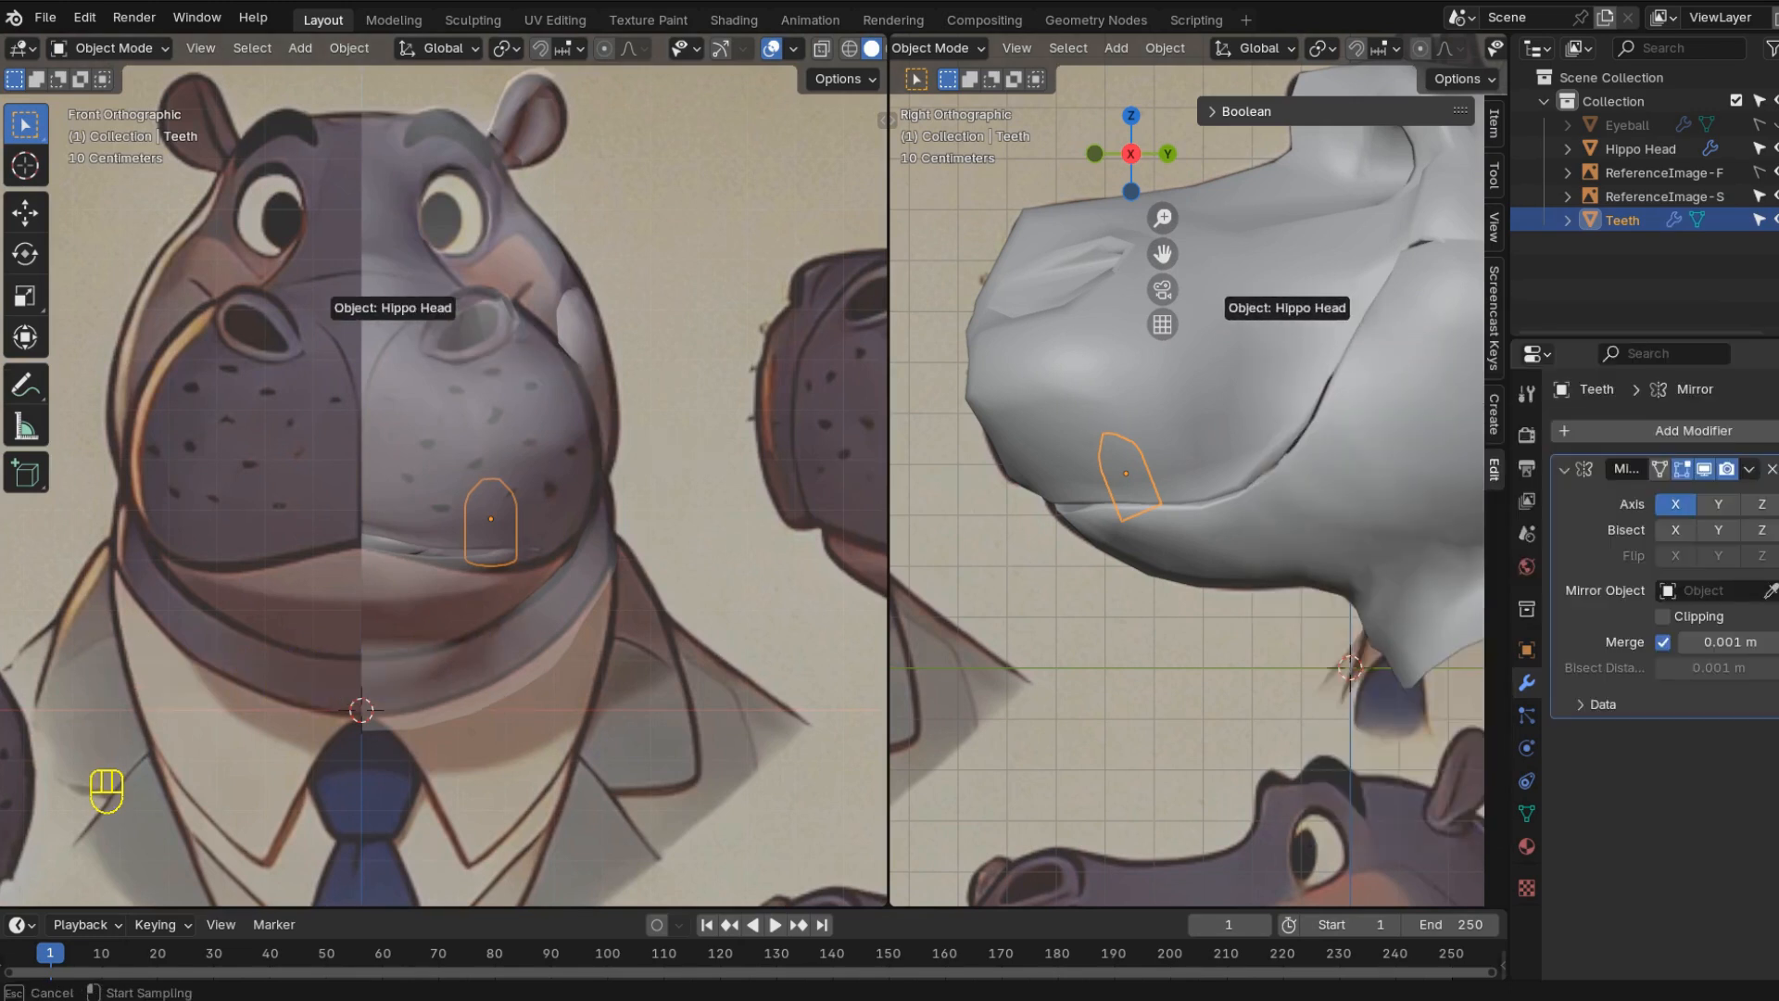
pyautogui.click(393, 299)
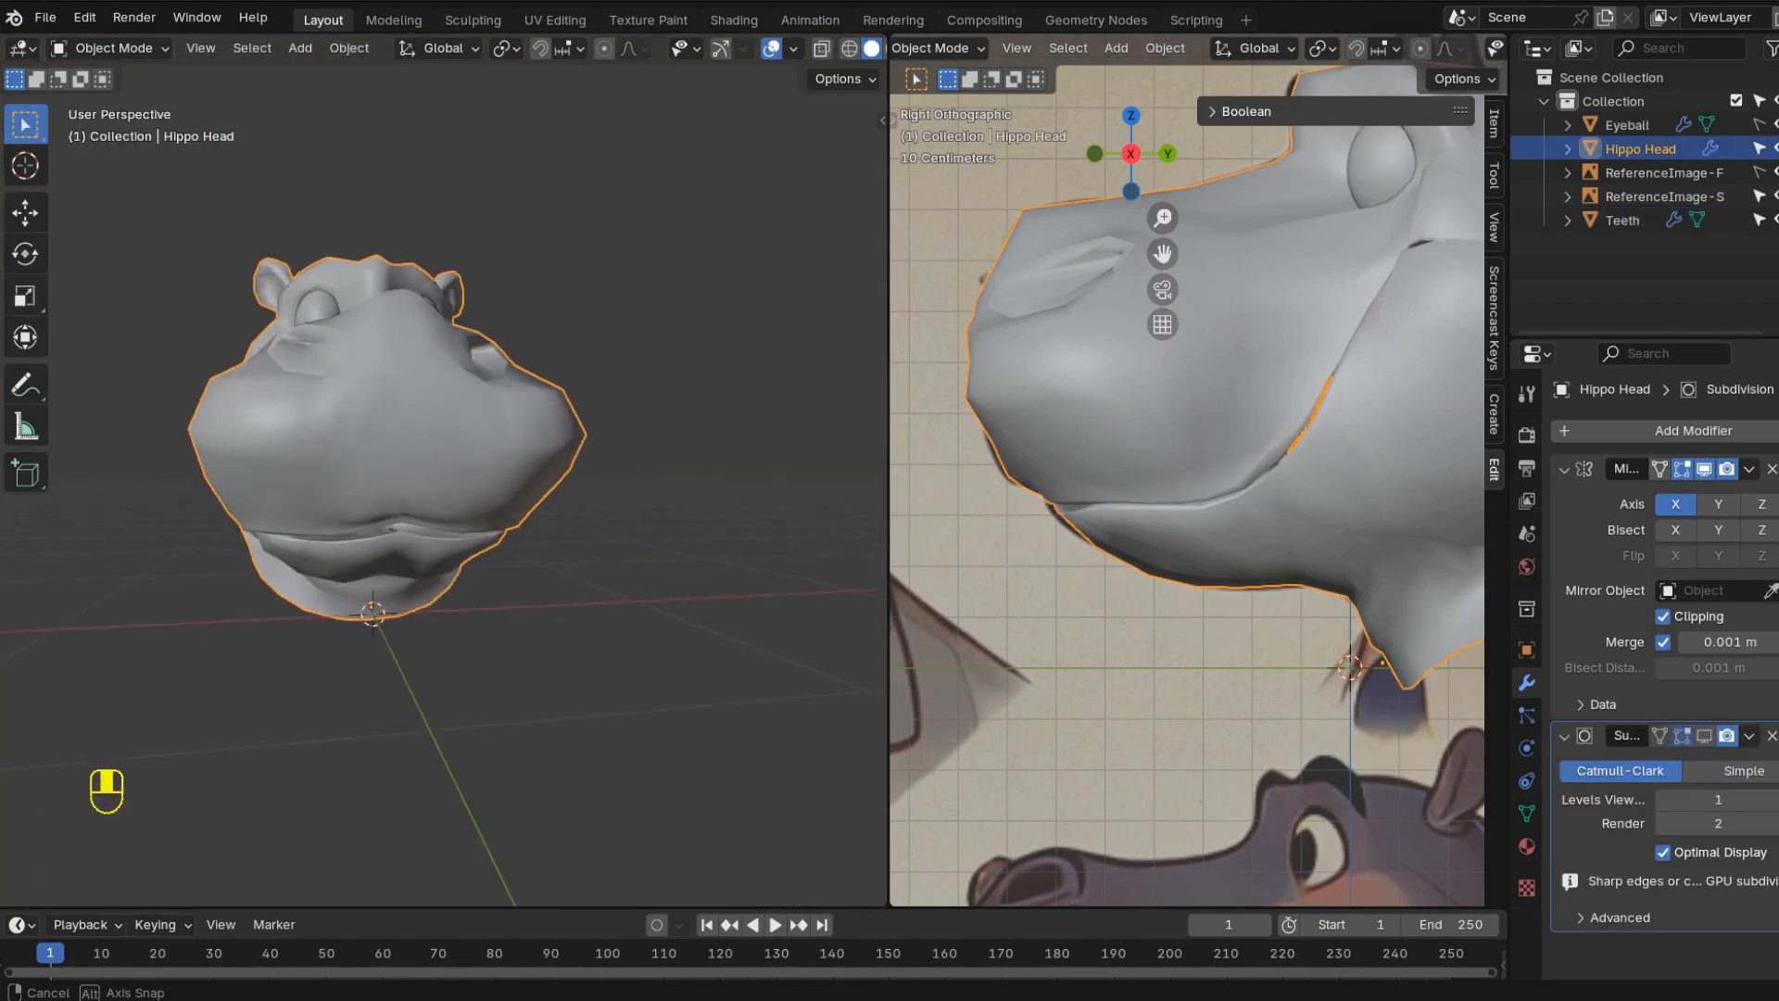
pyautogui.moveTo(556, 463); pyautogui.dragTo(408, 463, button='middle')
pyautogui.hotkey('ctrl', 's')
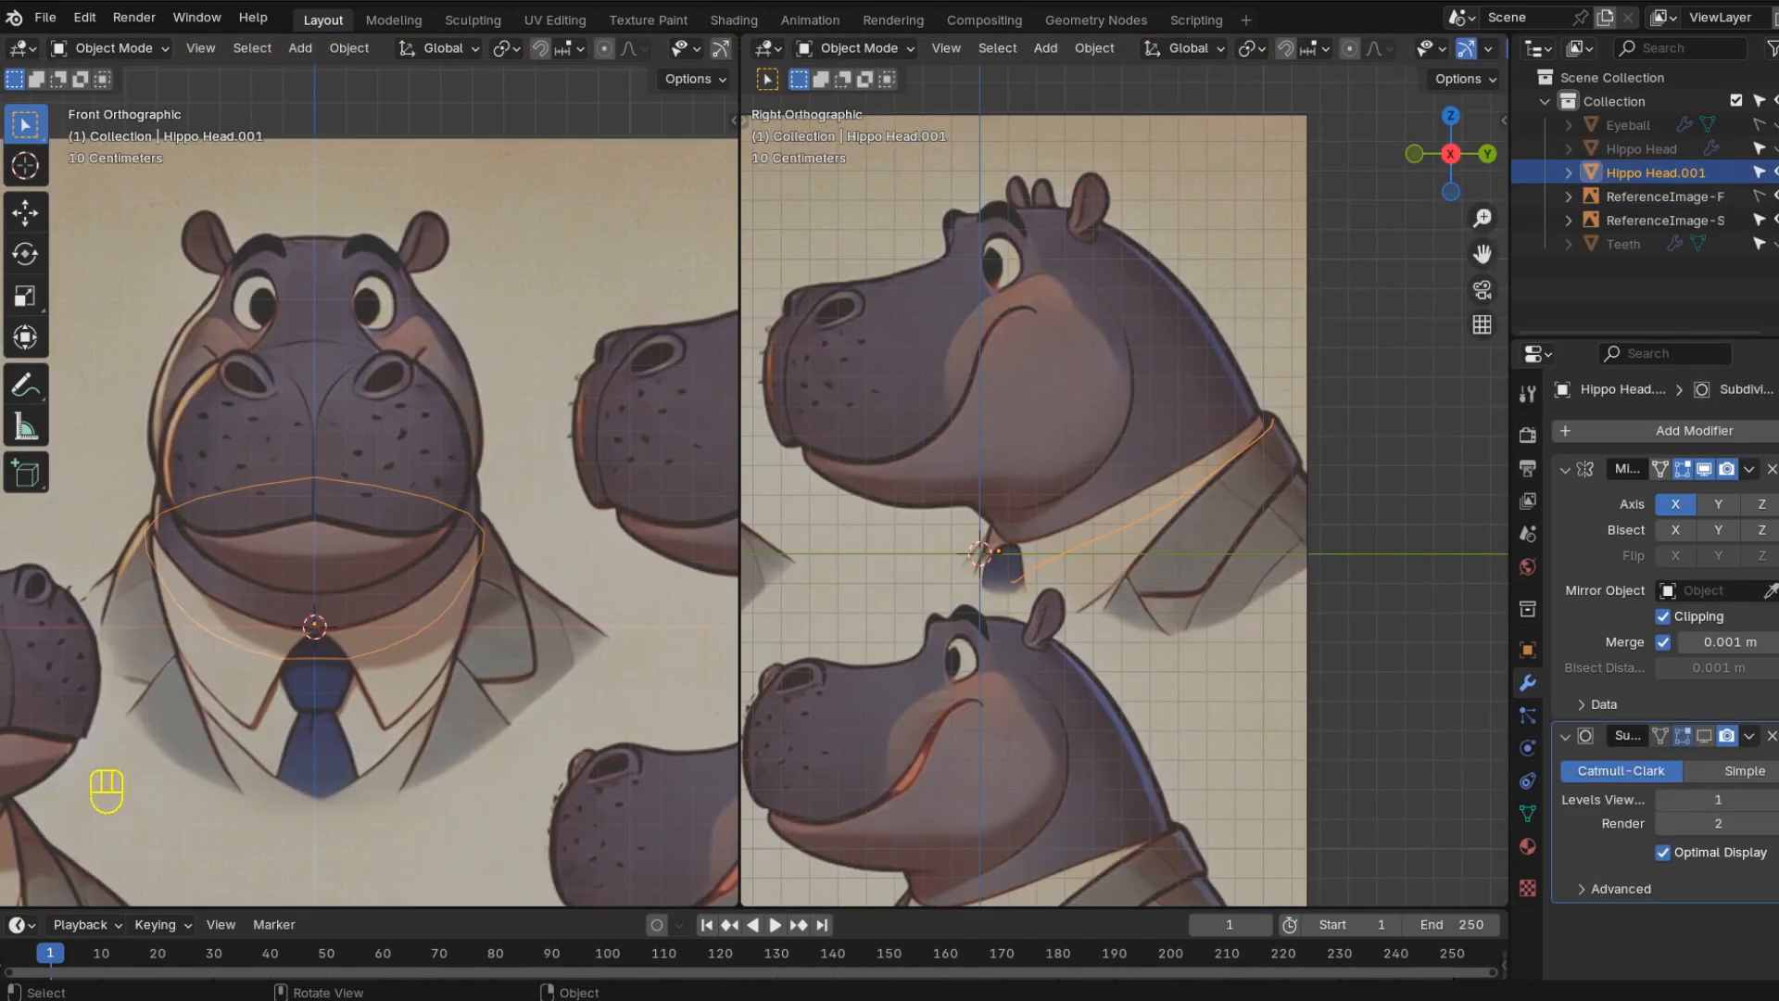
# - Extrude the entire neck edge loop of Hippo Body downward and shift the new loop to follow the suit collar
pyautogui.press('a')
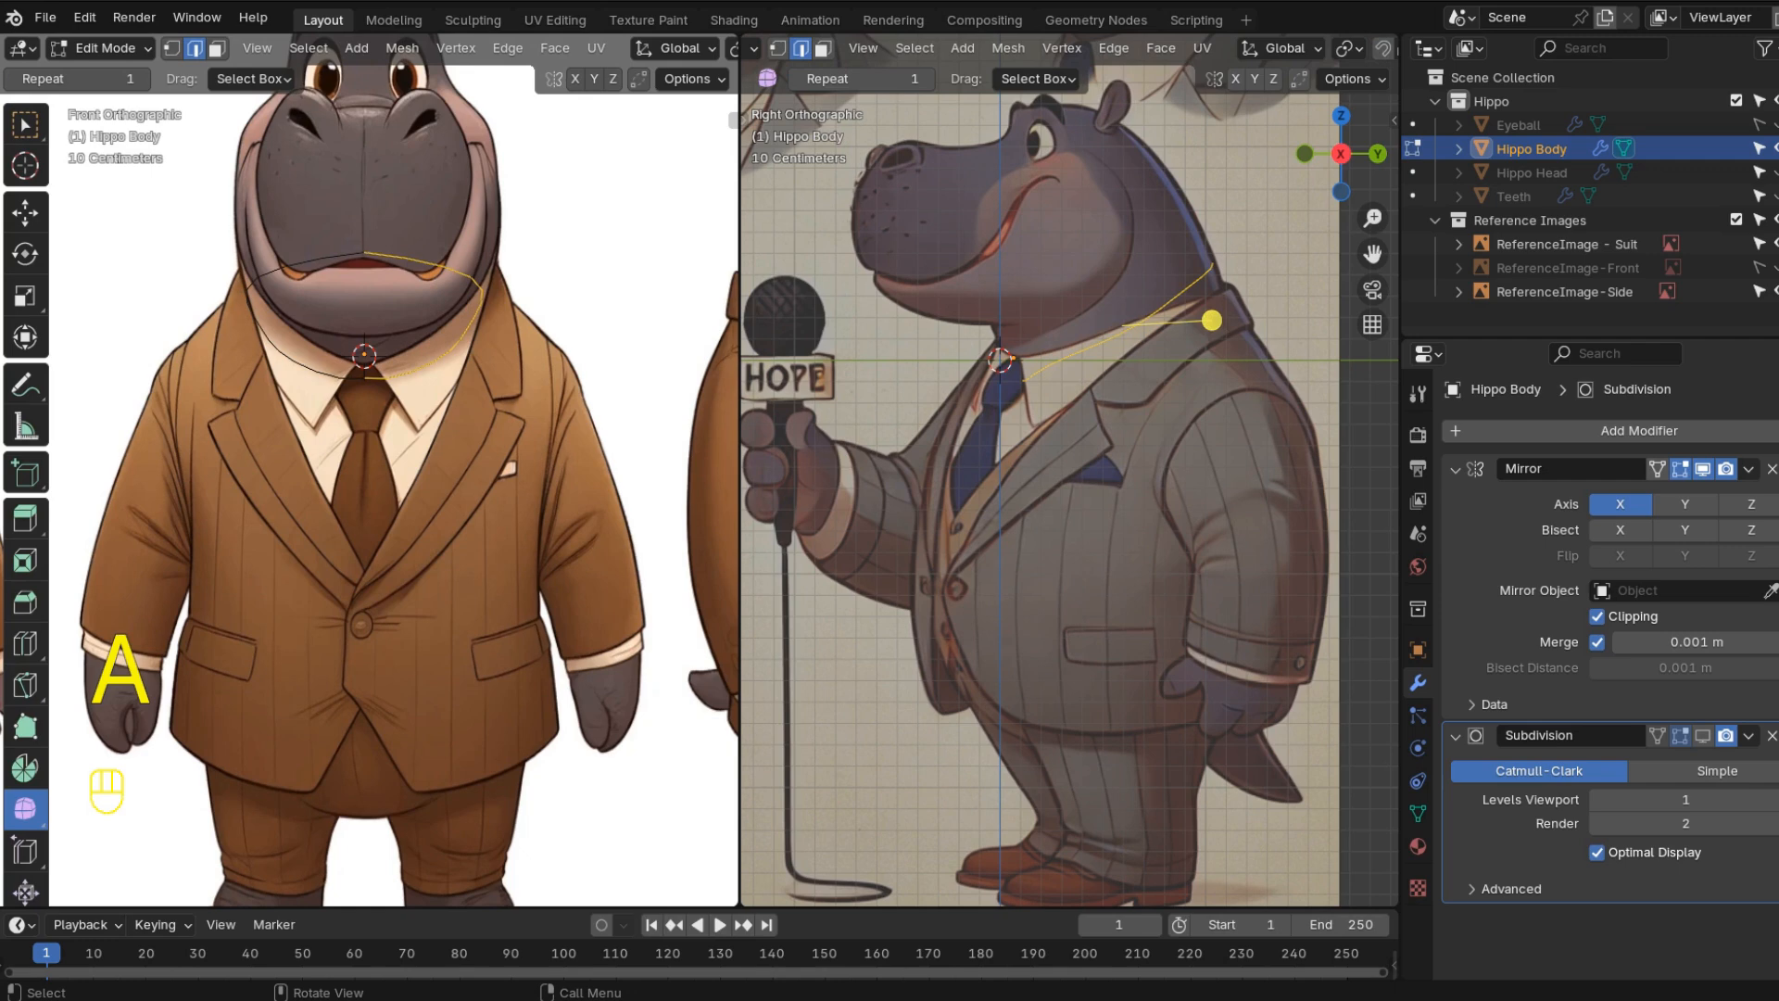
pyautogui.press('e')
pyautogui.click(1195, 409)
pyautogui.scroll(2, 1196, 408)
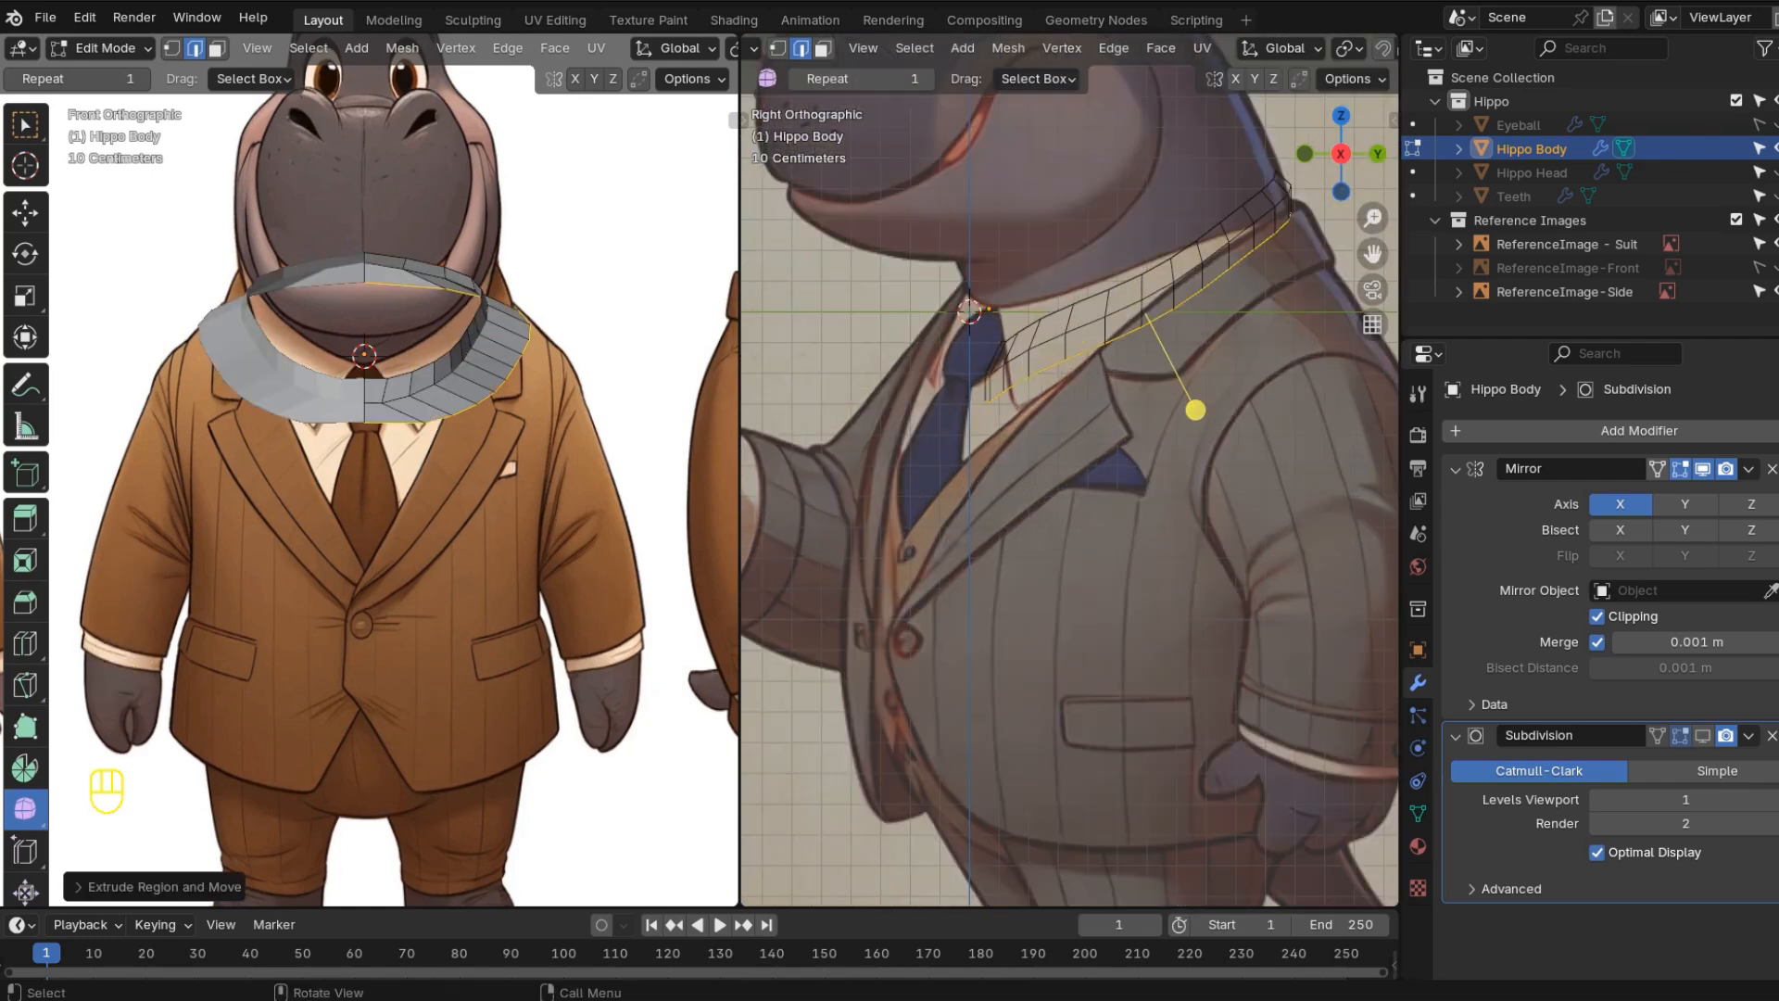
pyautogui.press('g')
pyautogui.click(1149, 417)
# - Extrude the collar's lower edge loop downward again and scale it to widen toward the shoulders
pyautogui.press('e')
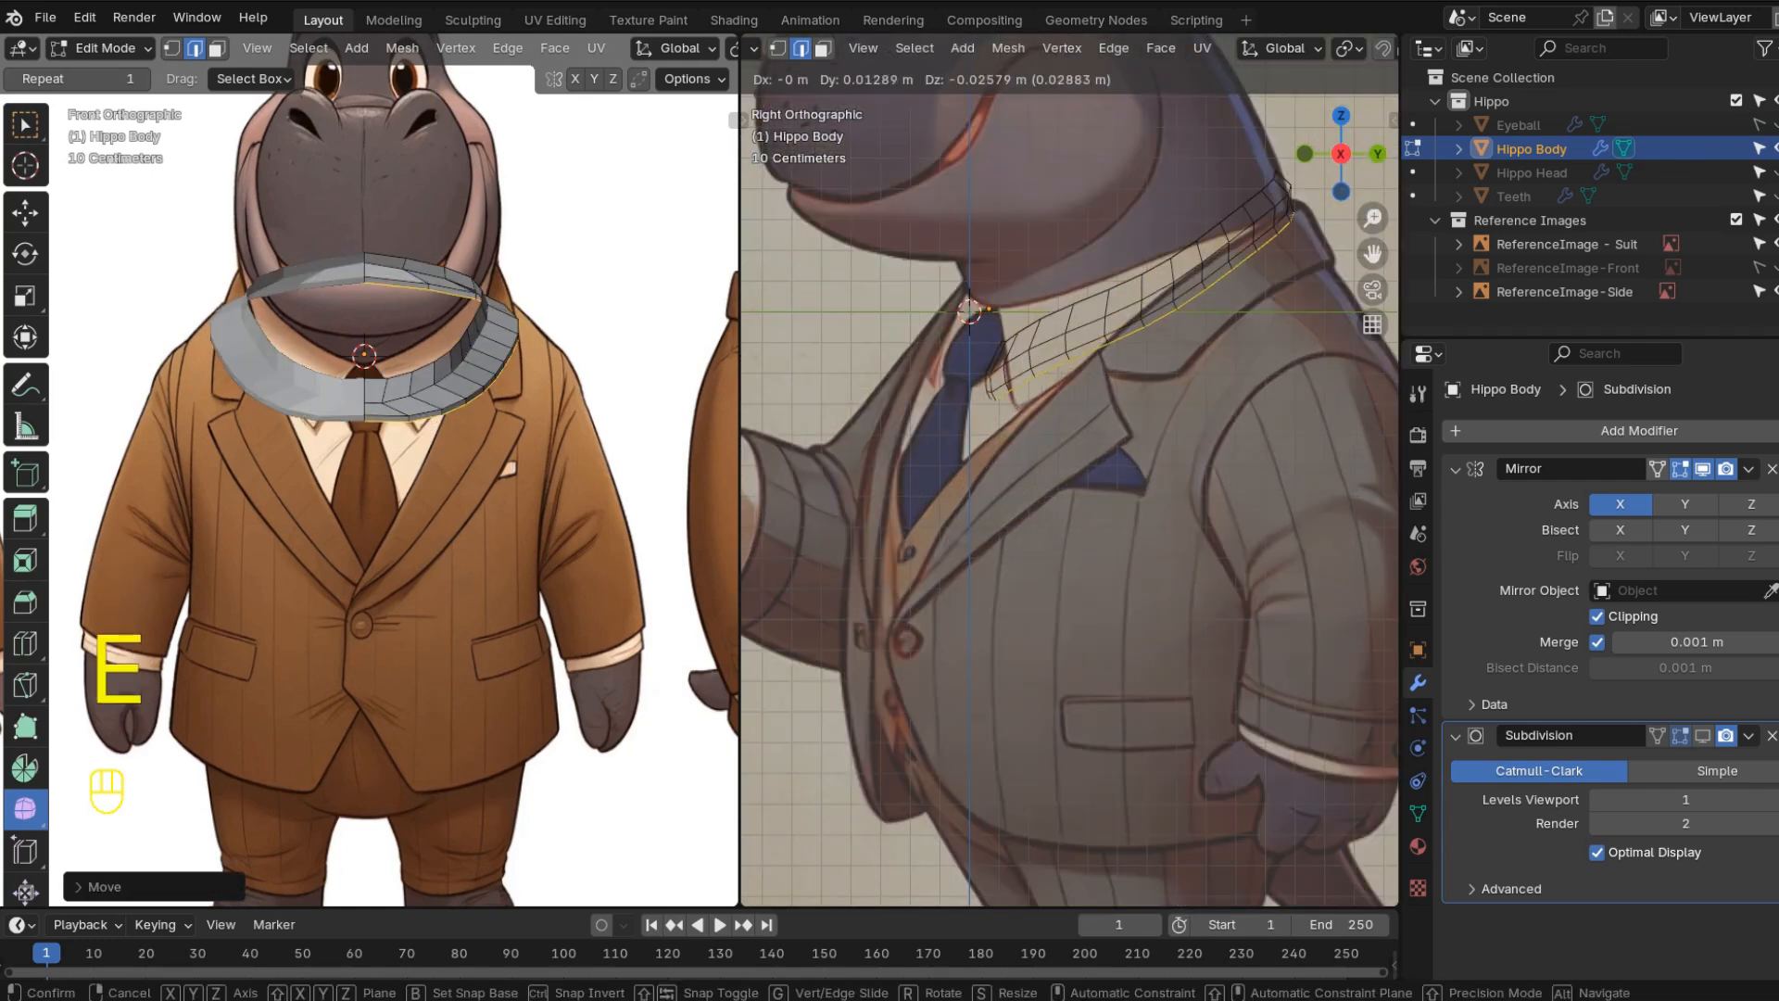
pyautogui.click(1149, 454)
pyautogui.press('s')
pyautogui.click(1149, 454)
pyautogui.scroll(-2, 1071, 470)
# - Extrude the shoulder edge loop down about 0.36 m, rotate it to flatten the slope and scale it by about 1.14
pyautogui.press('e')
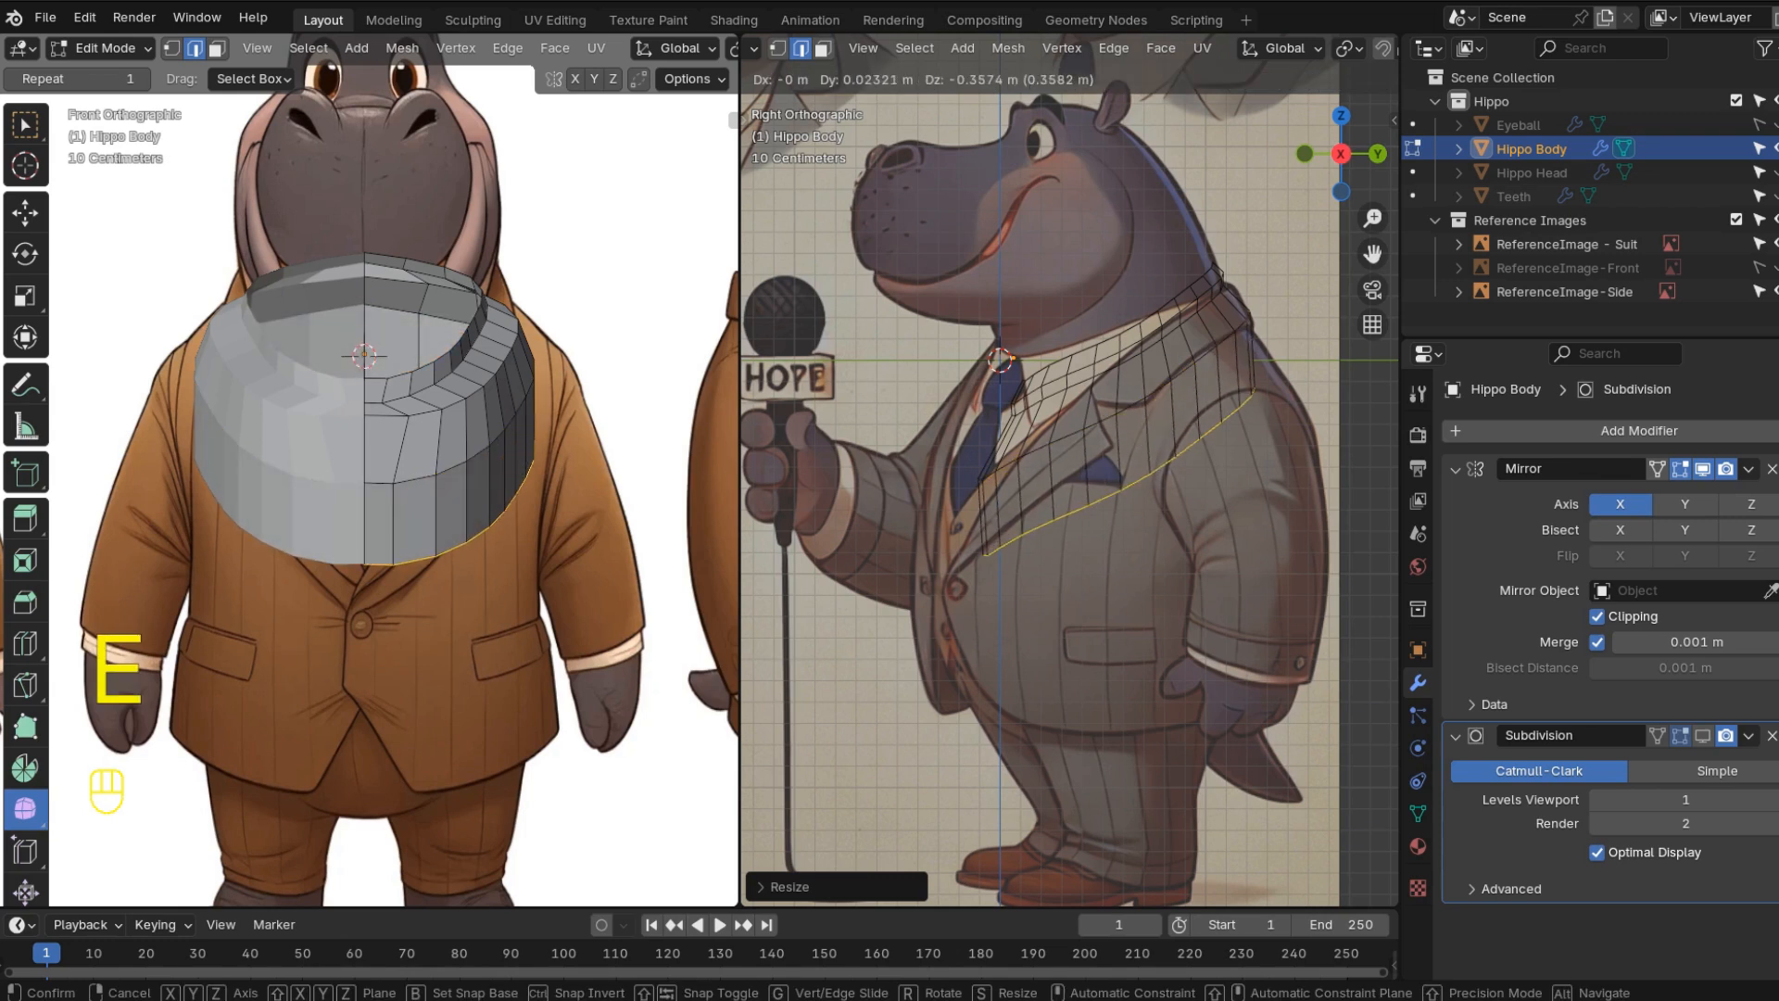
pyautogui.click(1140, 492)
pyautogui.press('r')
pyautogui.click(1139, 492)
pyautogui.press('s')
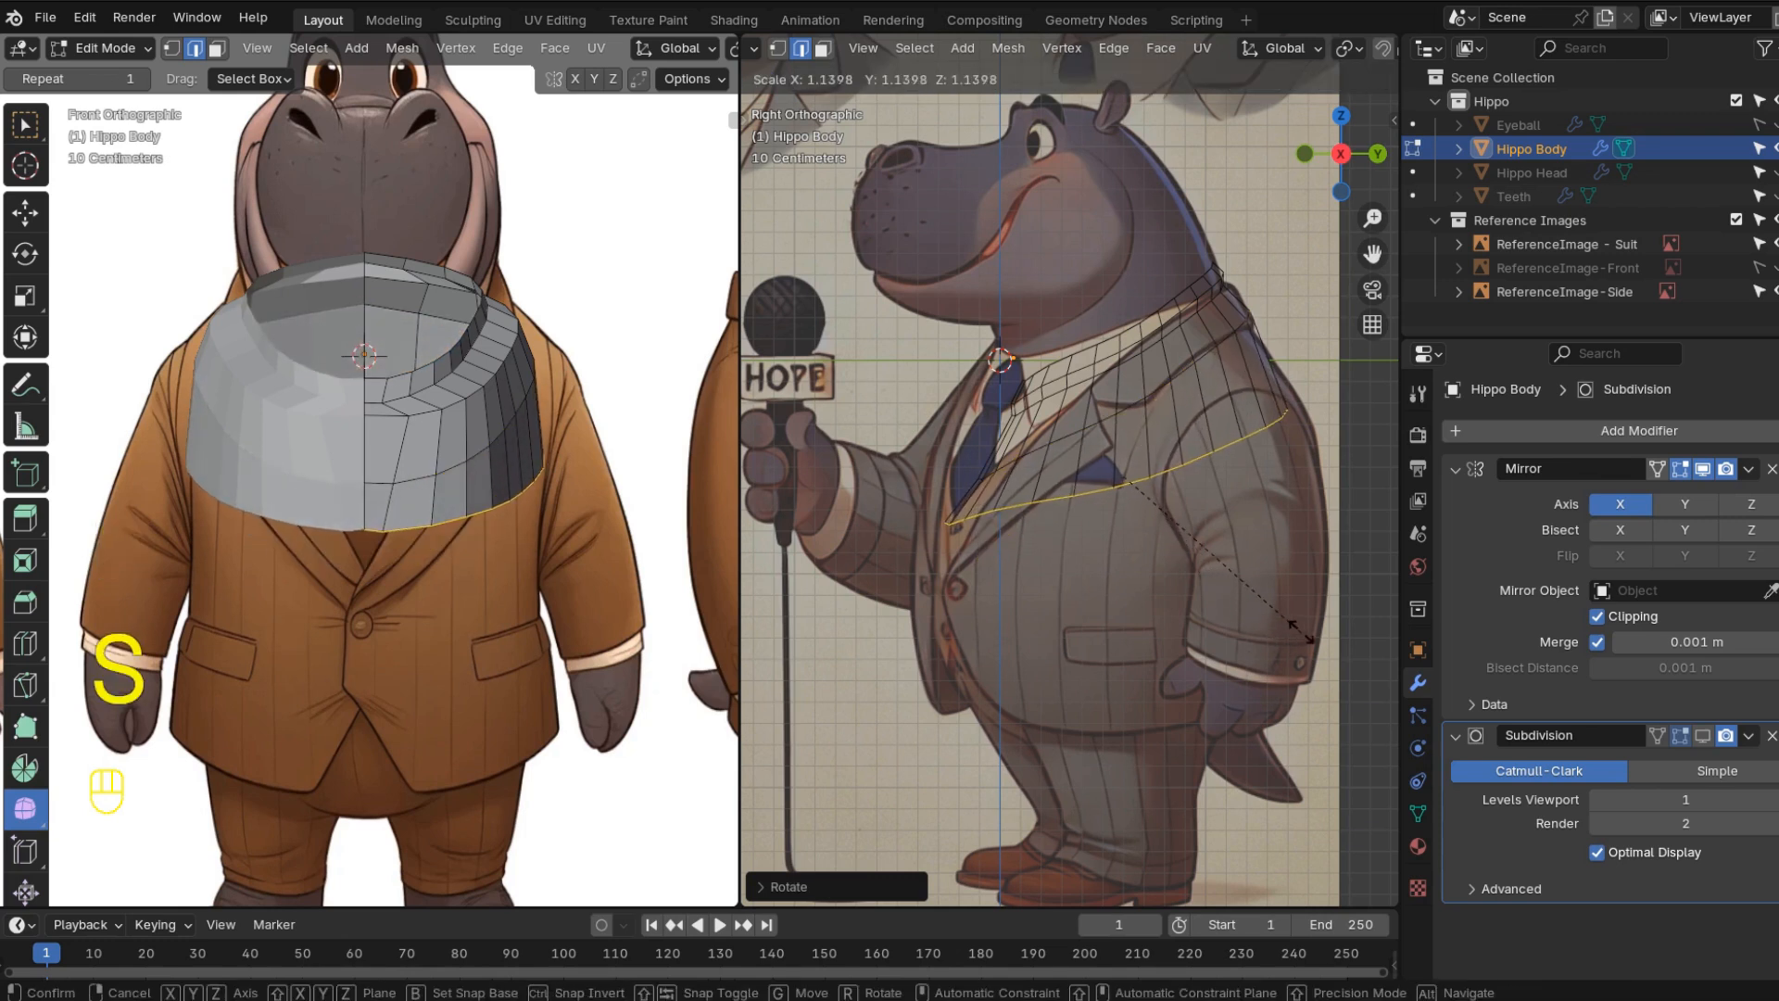
pyautogui.click(1140, 488)
# - Extrude the torso's lower edge loop downward in three further sections toward the waist, the first two about 0.25 m each
pyautogui.press('e')
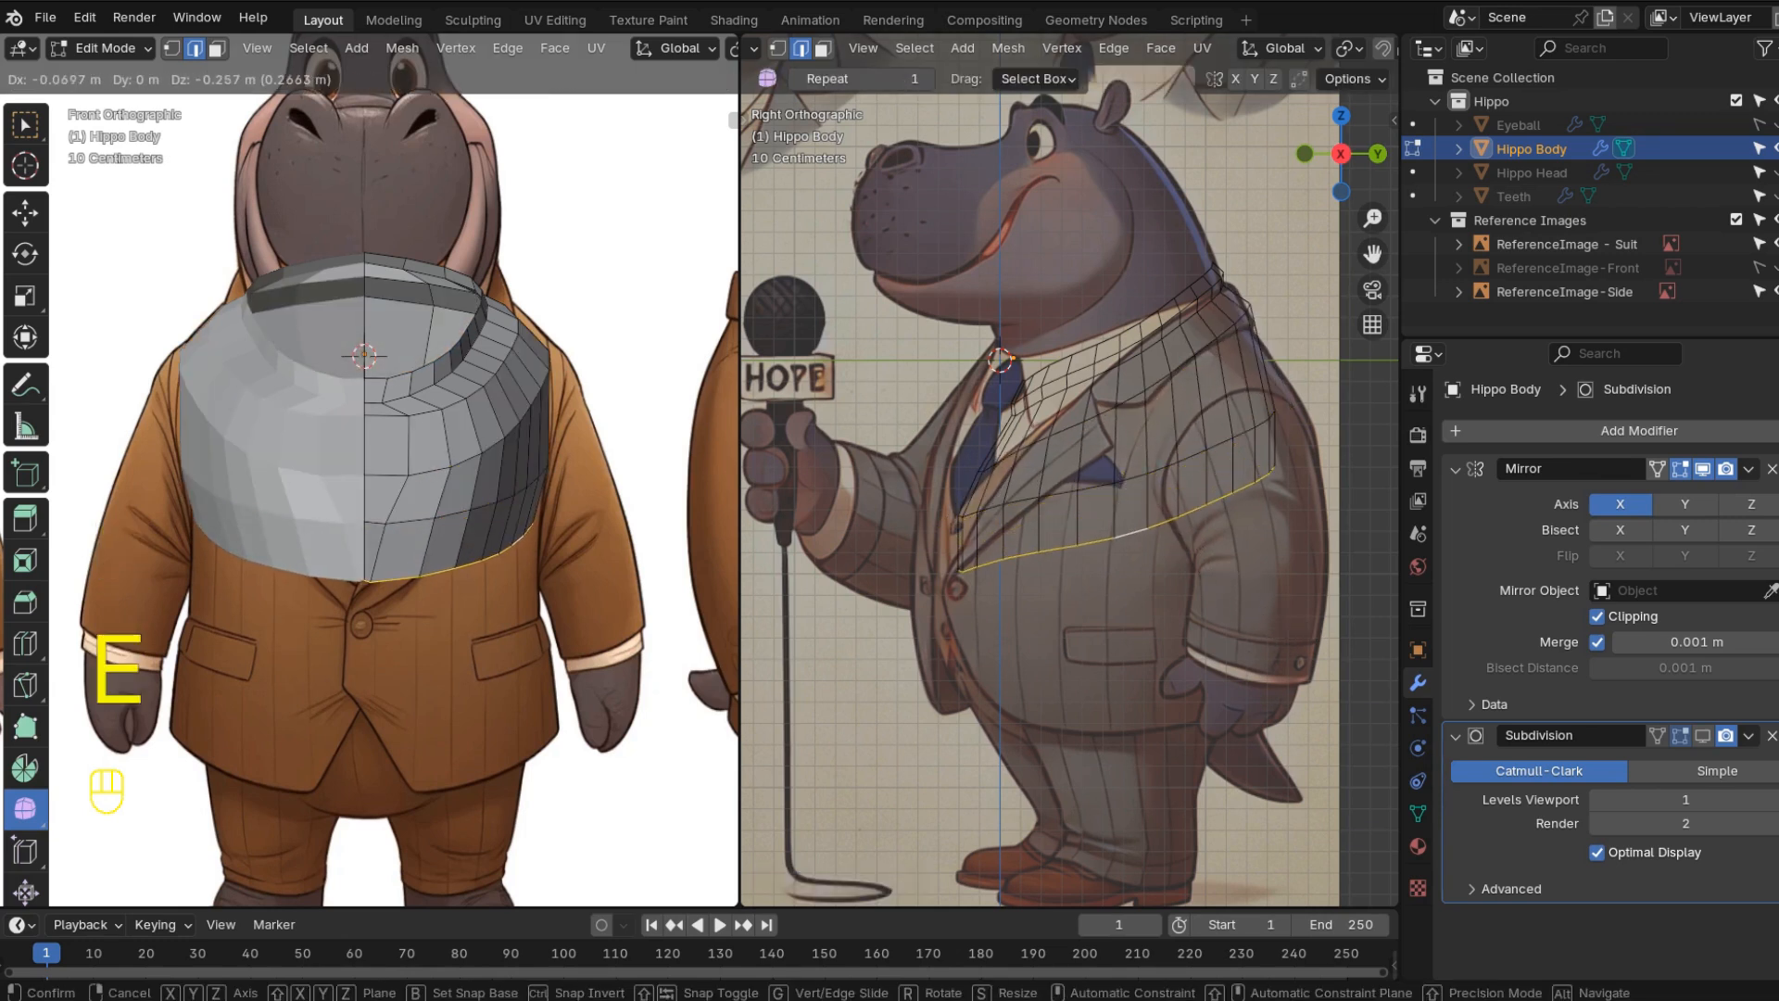
pyautogui.click(1134, 518)
pyautogui.press('e')
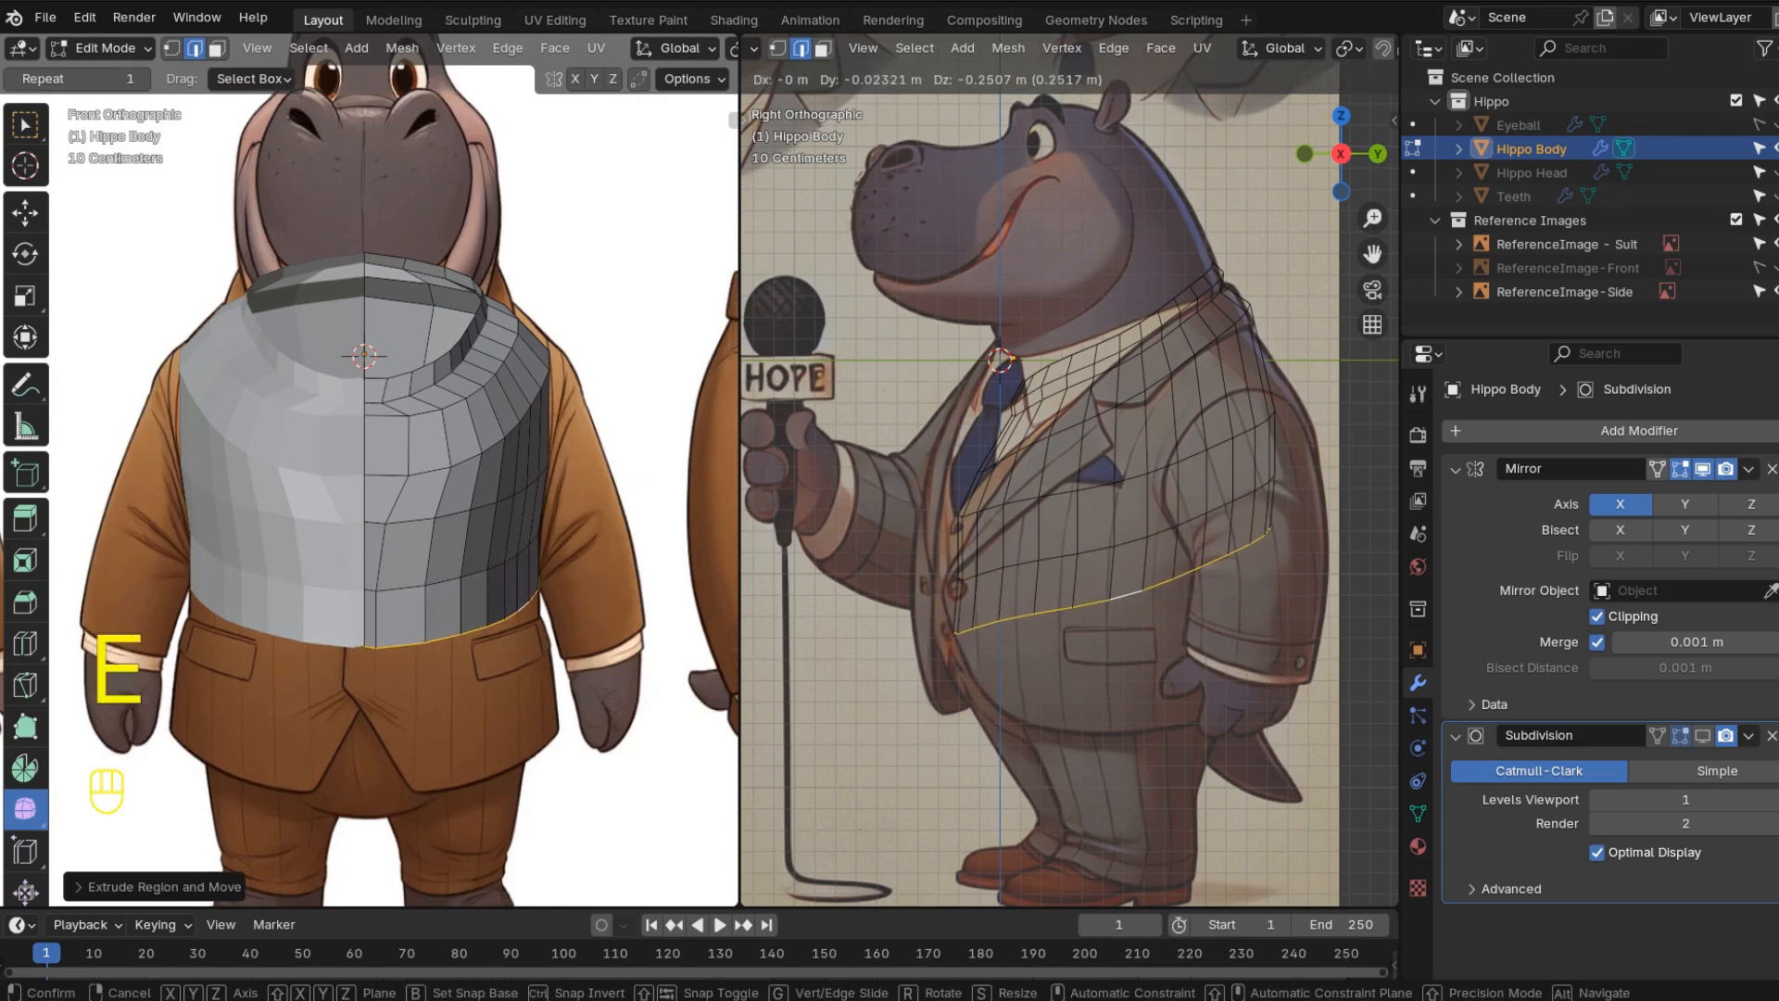
pyautogui.click(1132, 546)
pyautogui.press('e')
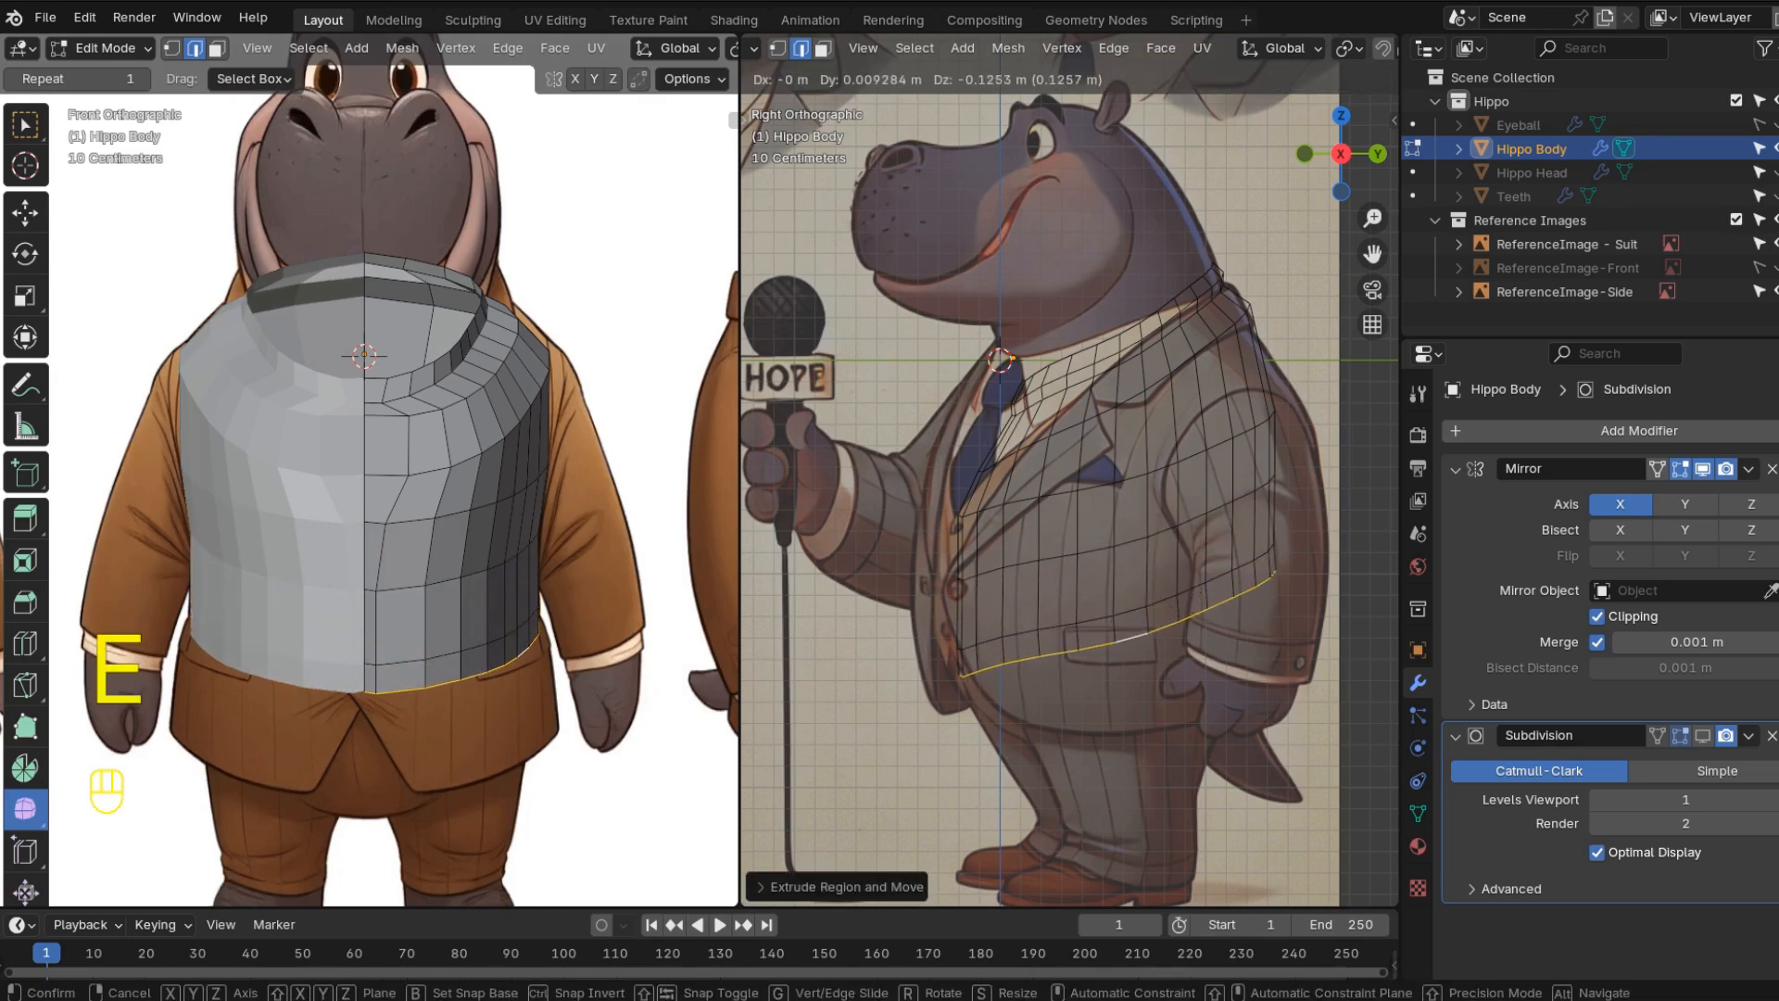
# - Extrude the body's front centre bottom edge downward, resize it and position it as the start of the crotch strip
pyautogui.click(1140, 627)
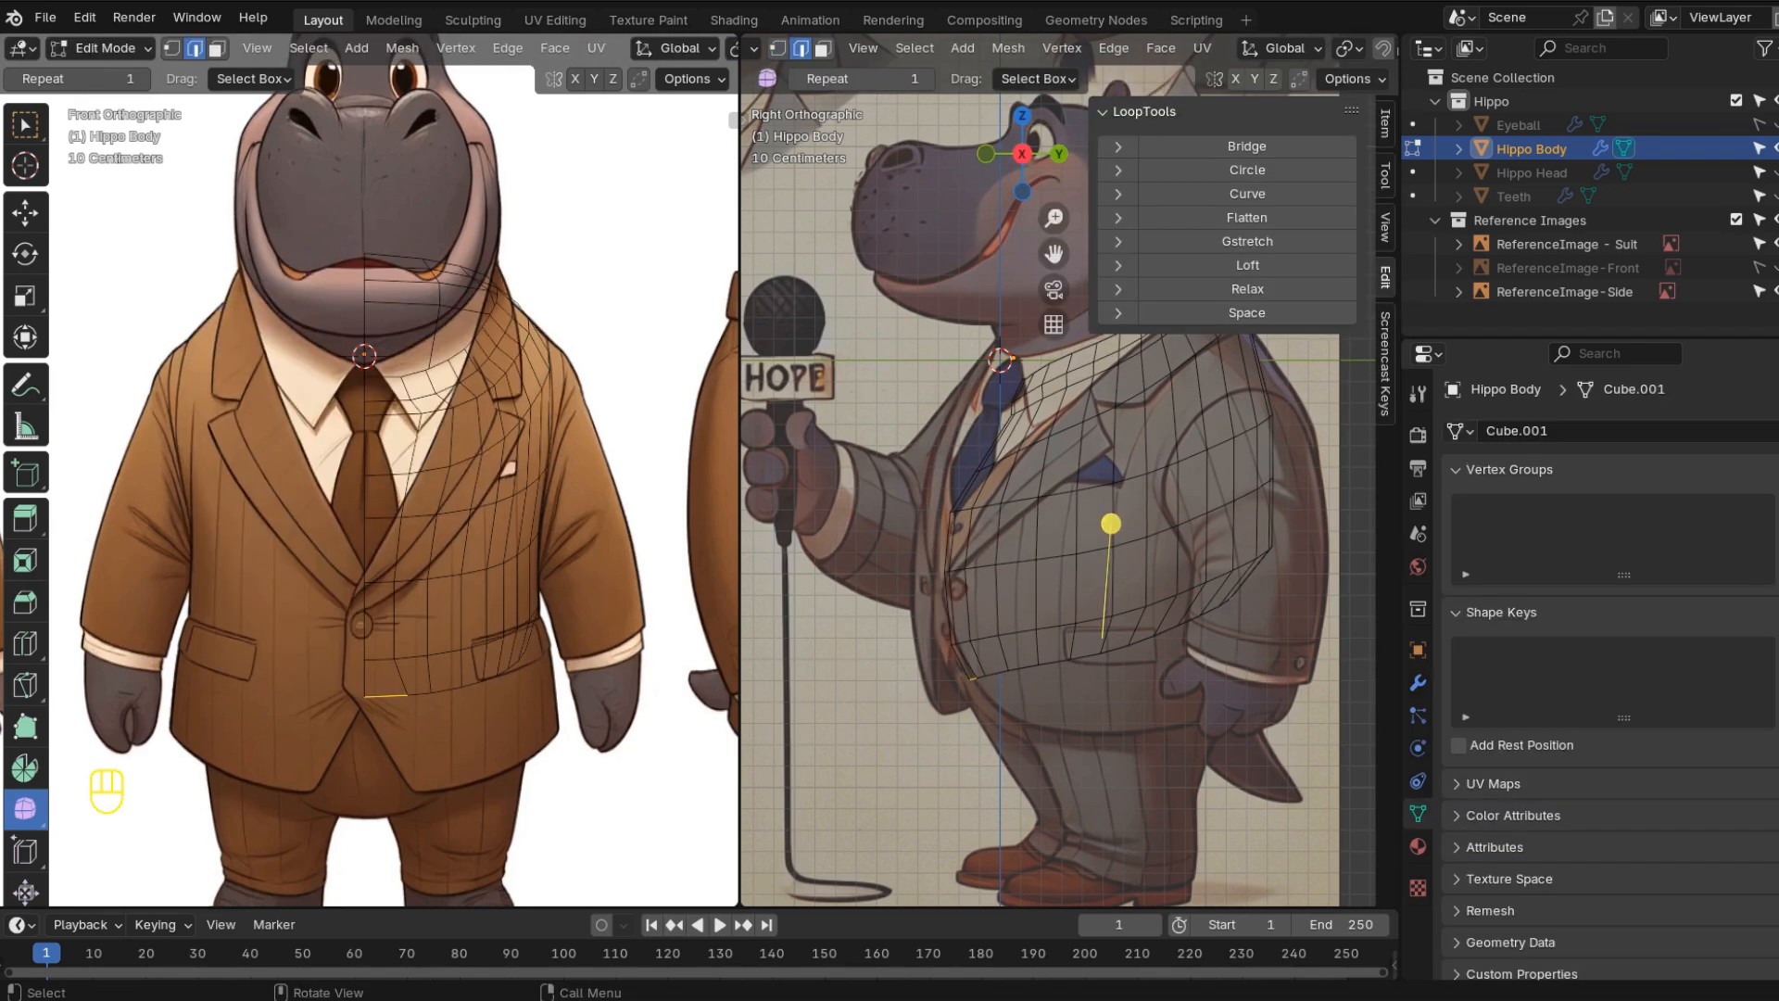
pyautogui.press('e')
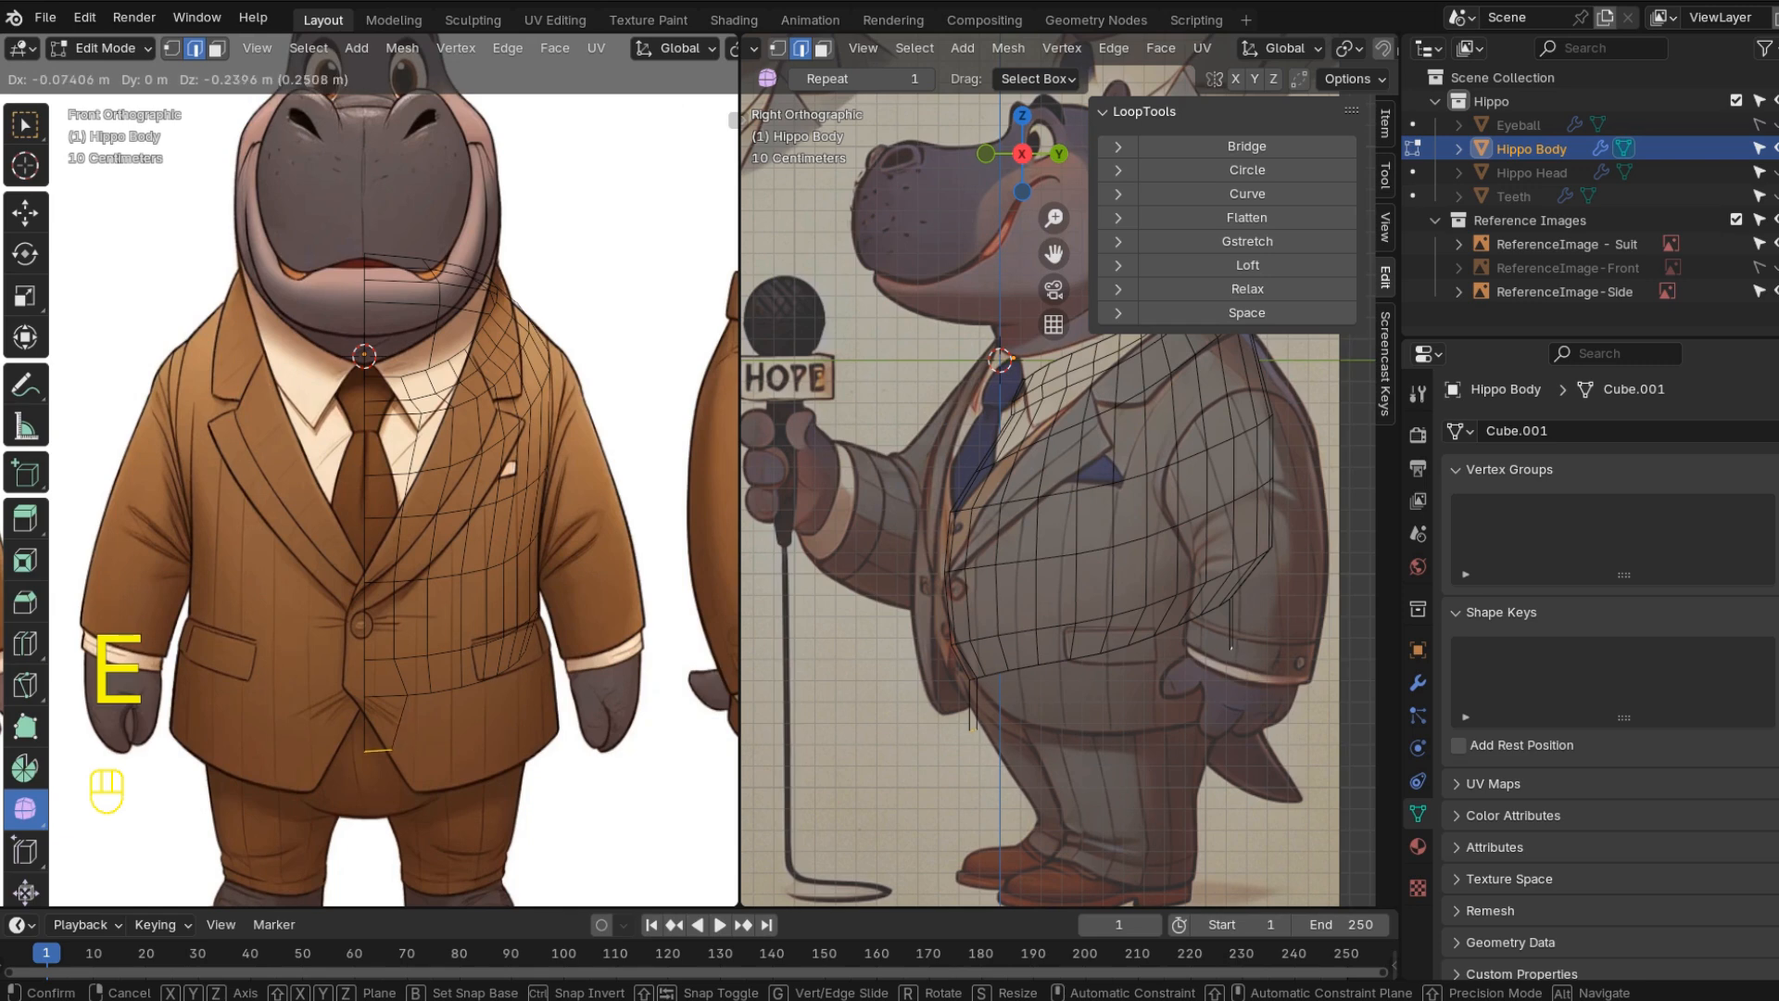
pyautogui.press('s')
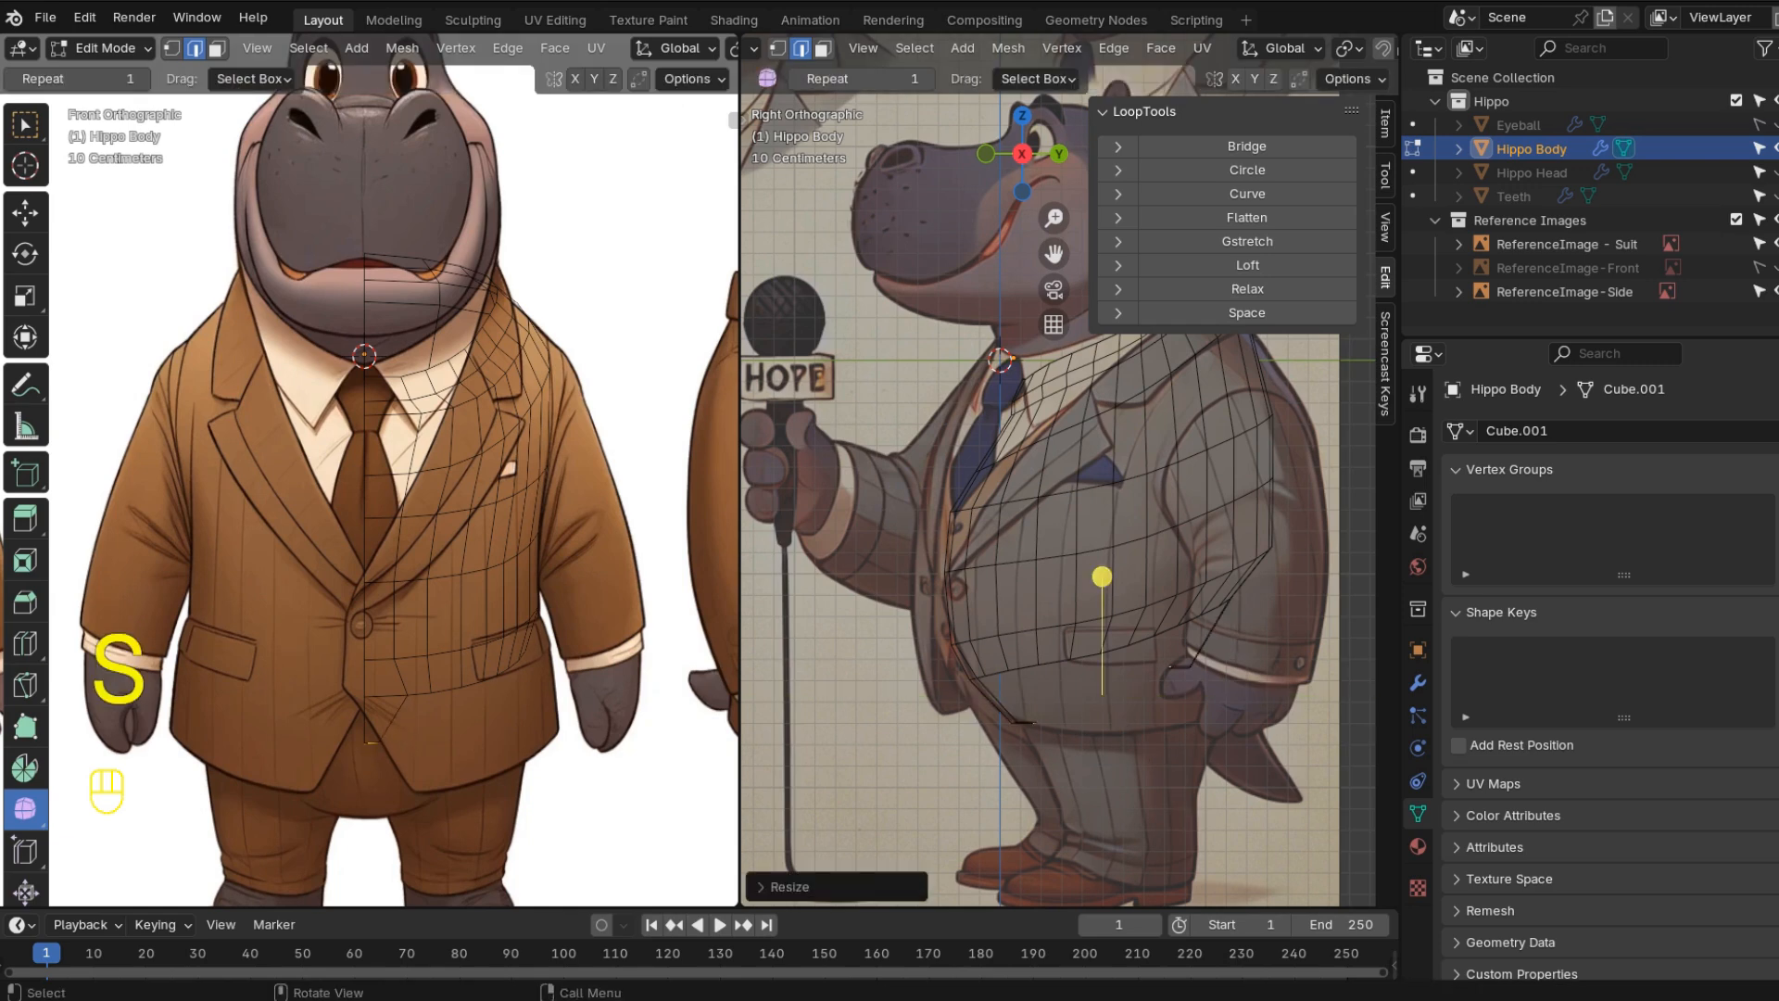
pyautogui.press('g')
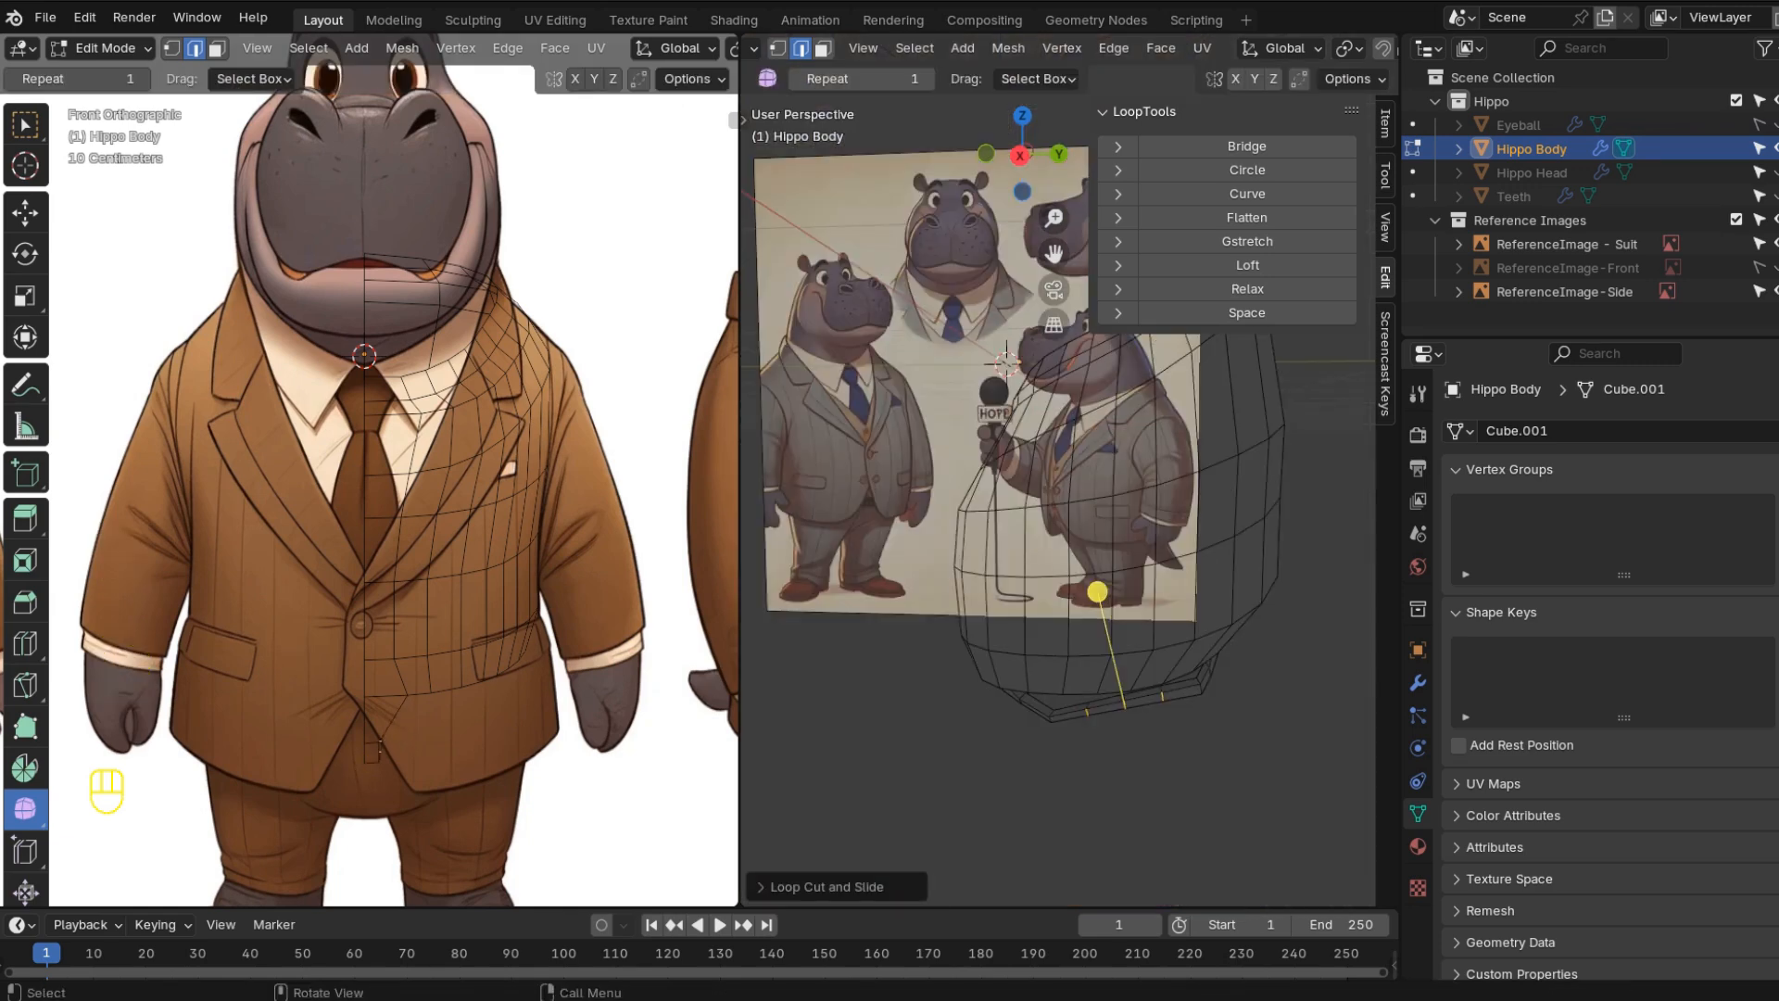
# - Select the underside of the crotch strip in side view and smooth the curve beneath the belly with LoopTools Relax
pyautogui.press('2')
pyautogui.click(1126, 707)
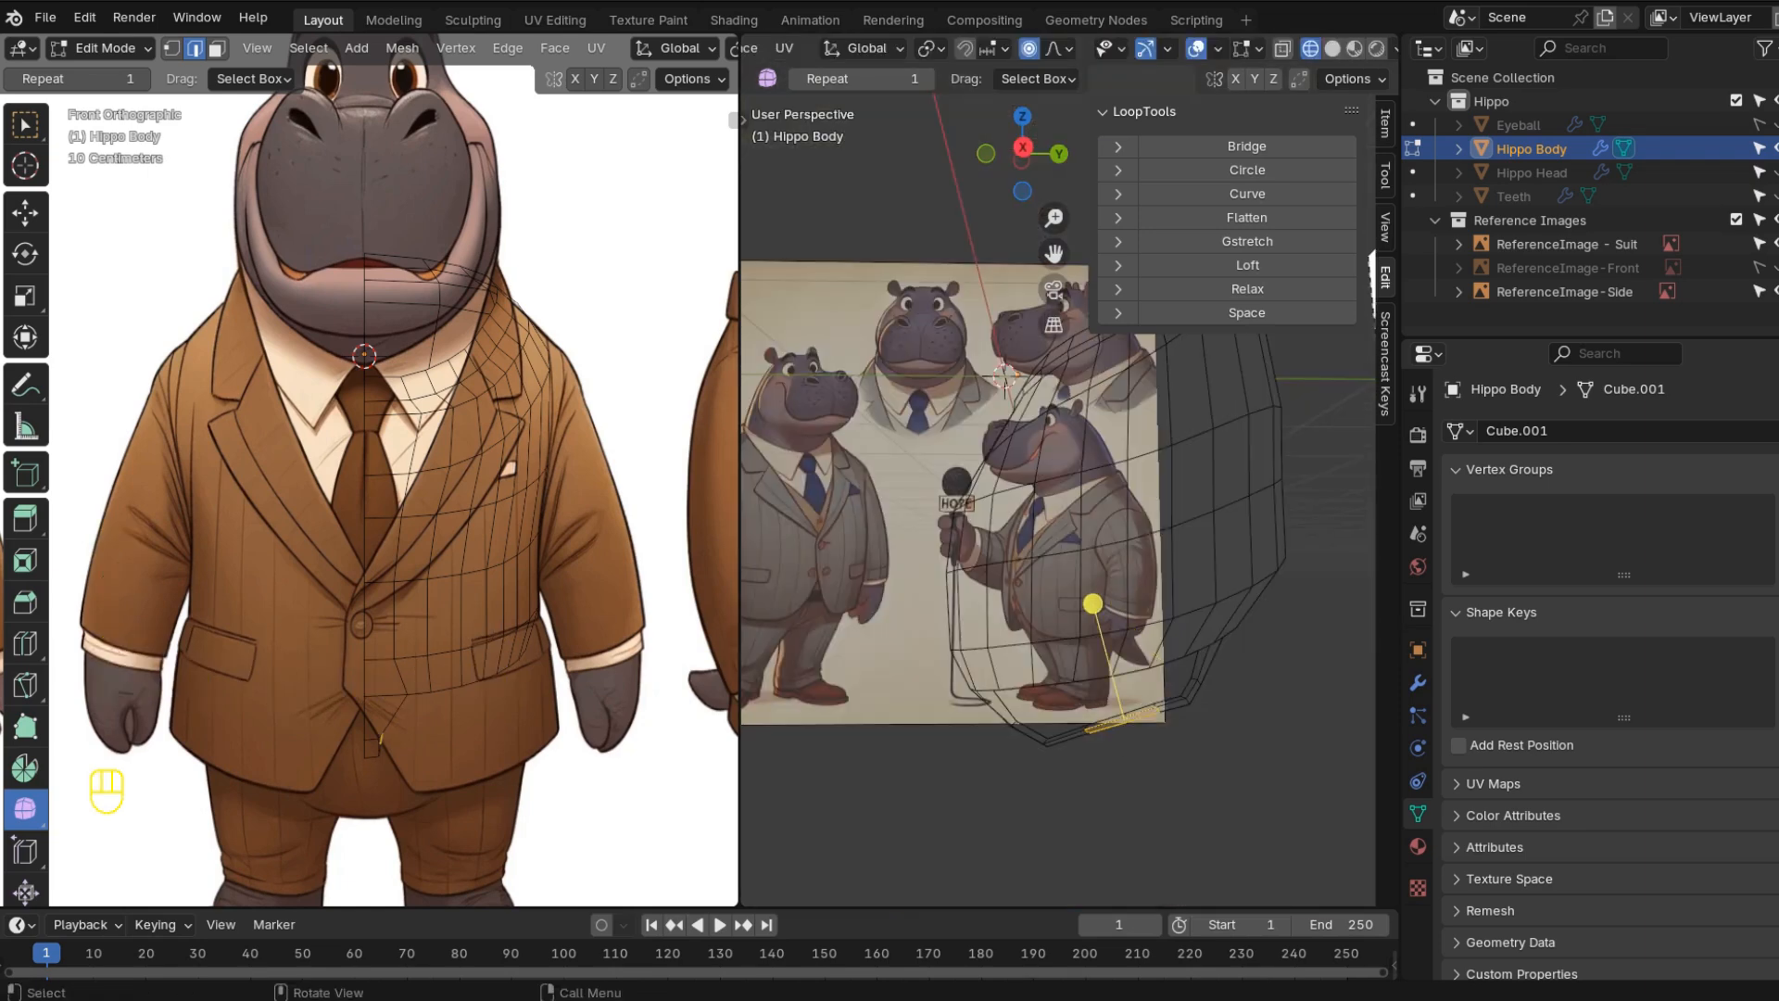
pyautogui.press('KP_3')
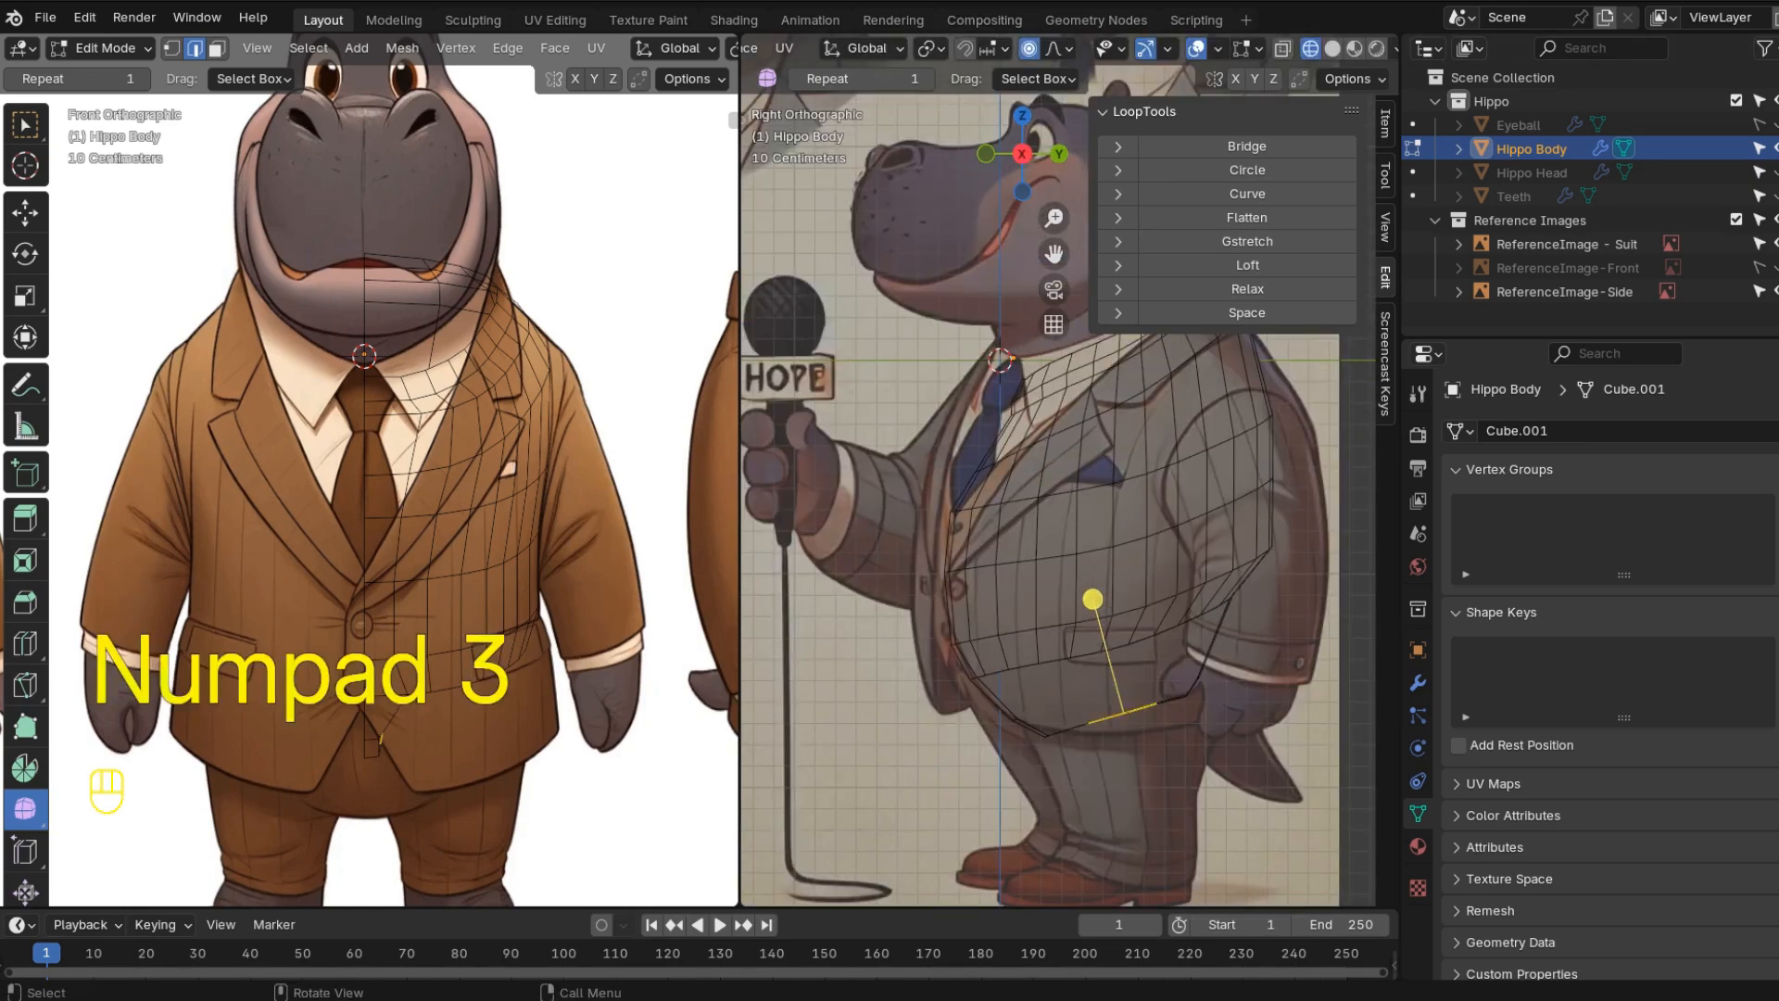
pyautogui.click(1029, 48)
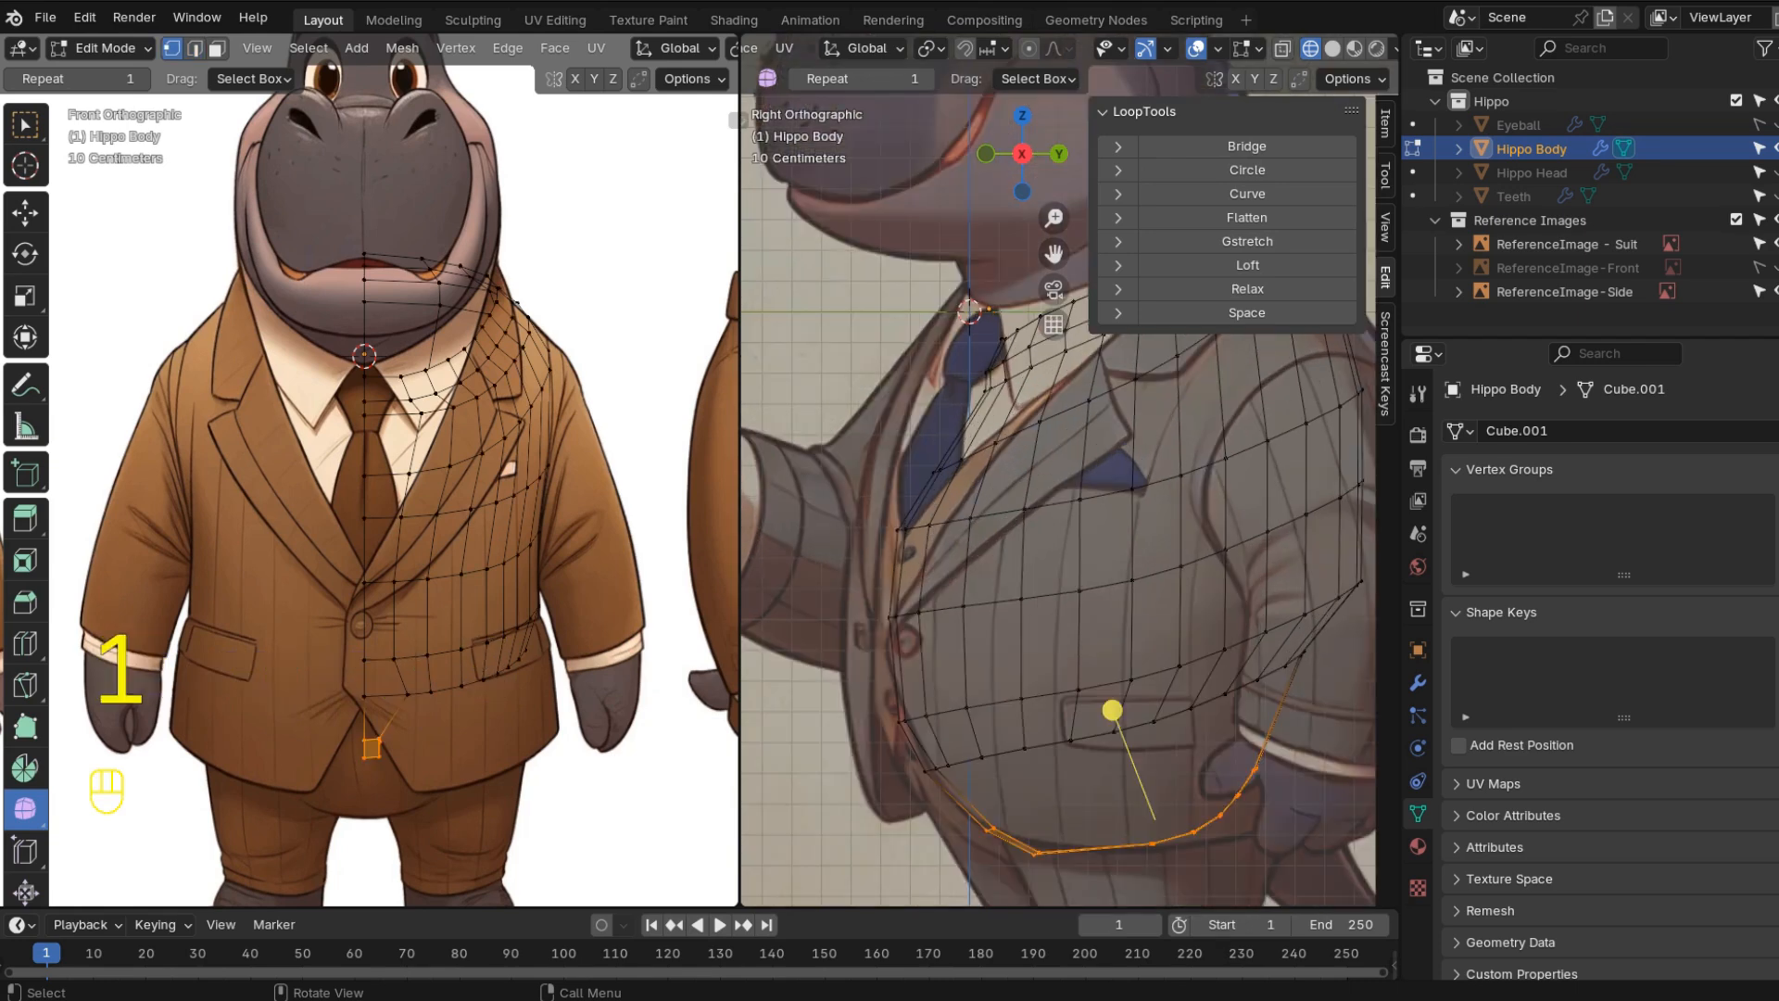
pyautogui.click(1247, 288)
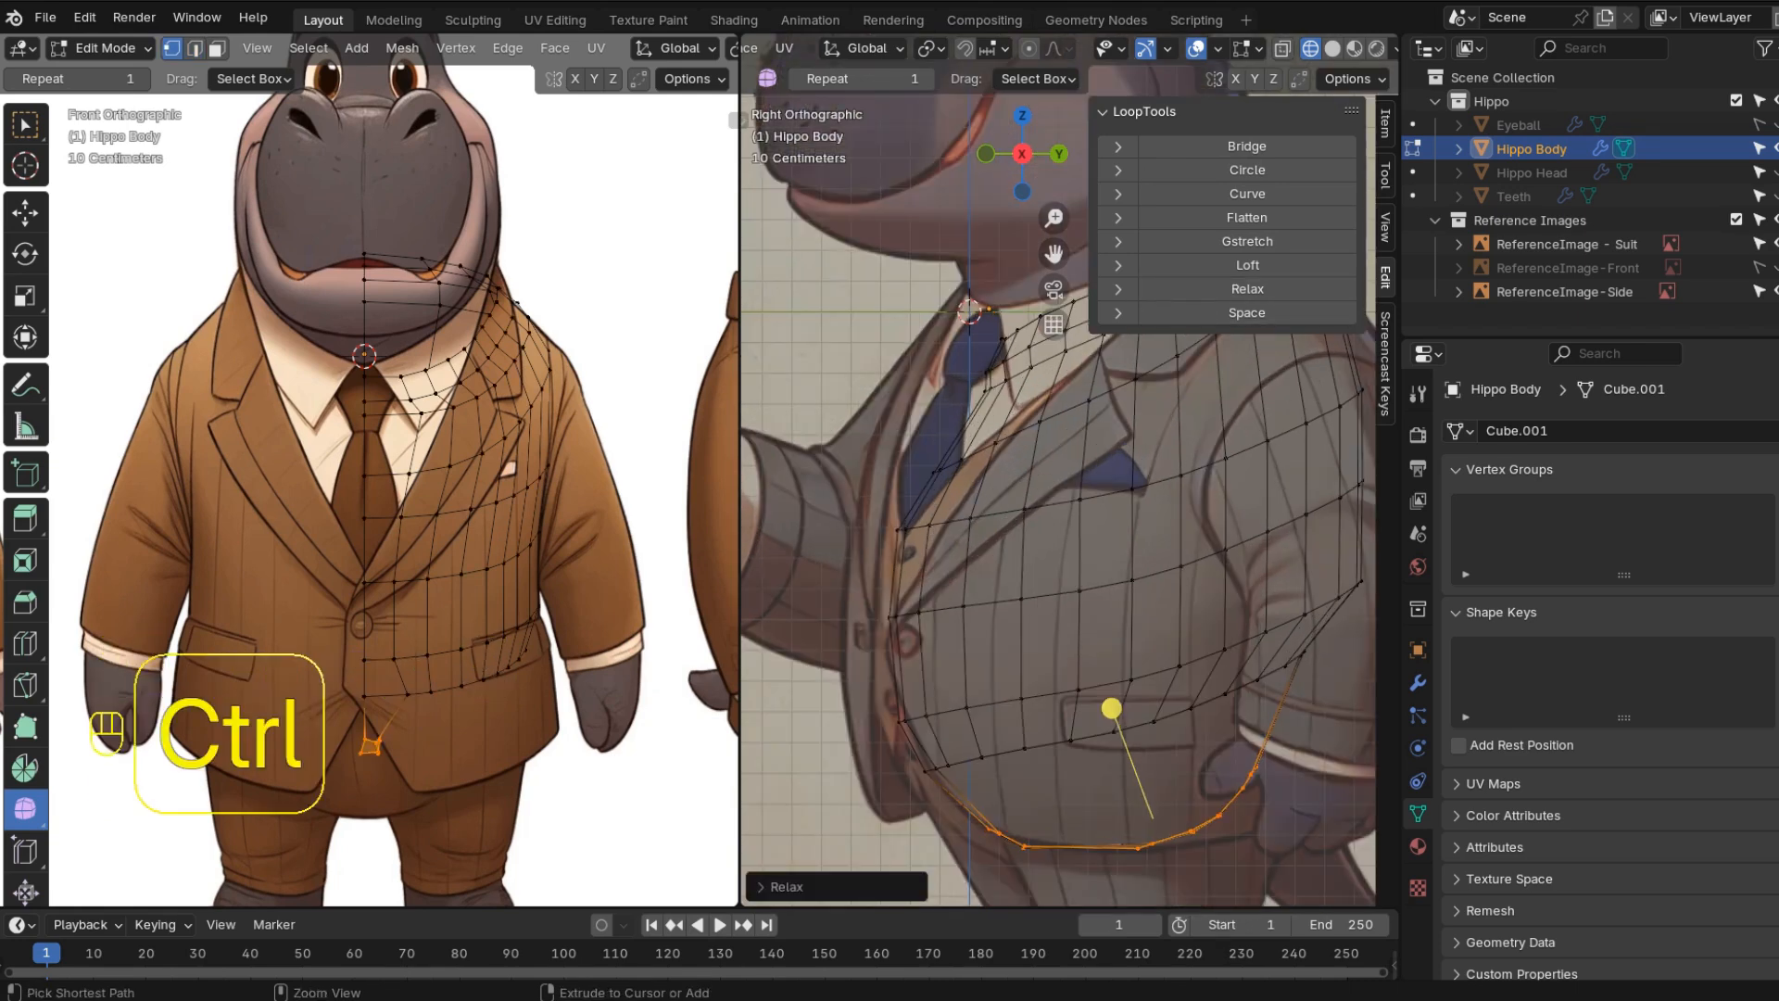
# - Add a loop cut near the front of the crotch strip and reposition the leg-opening vertices
pyautogui.hotkey('ctrl', 'r')
pyautogui.click(965, 799)
pyautogui.click(966, 799)
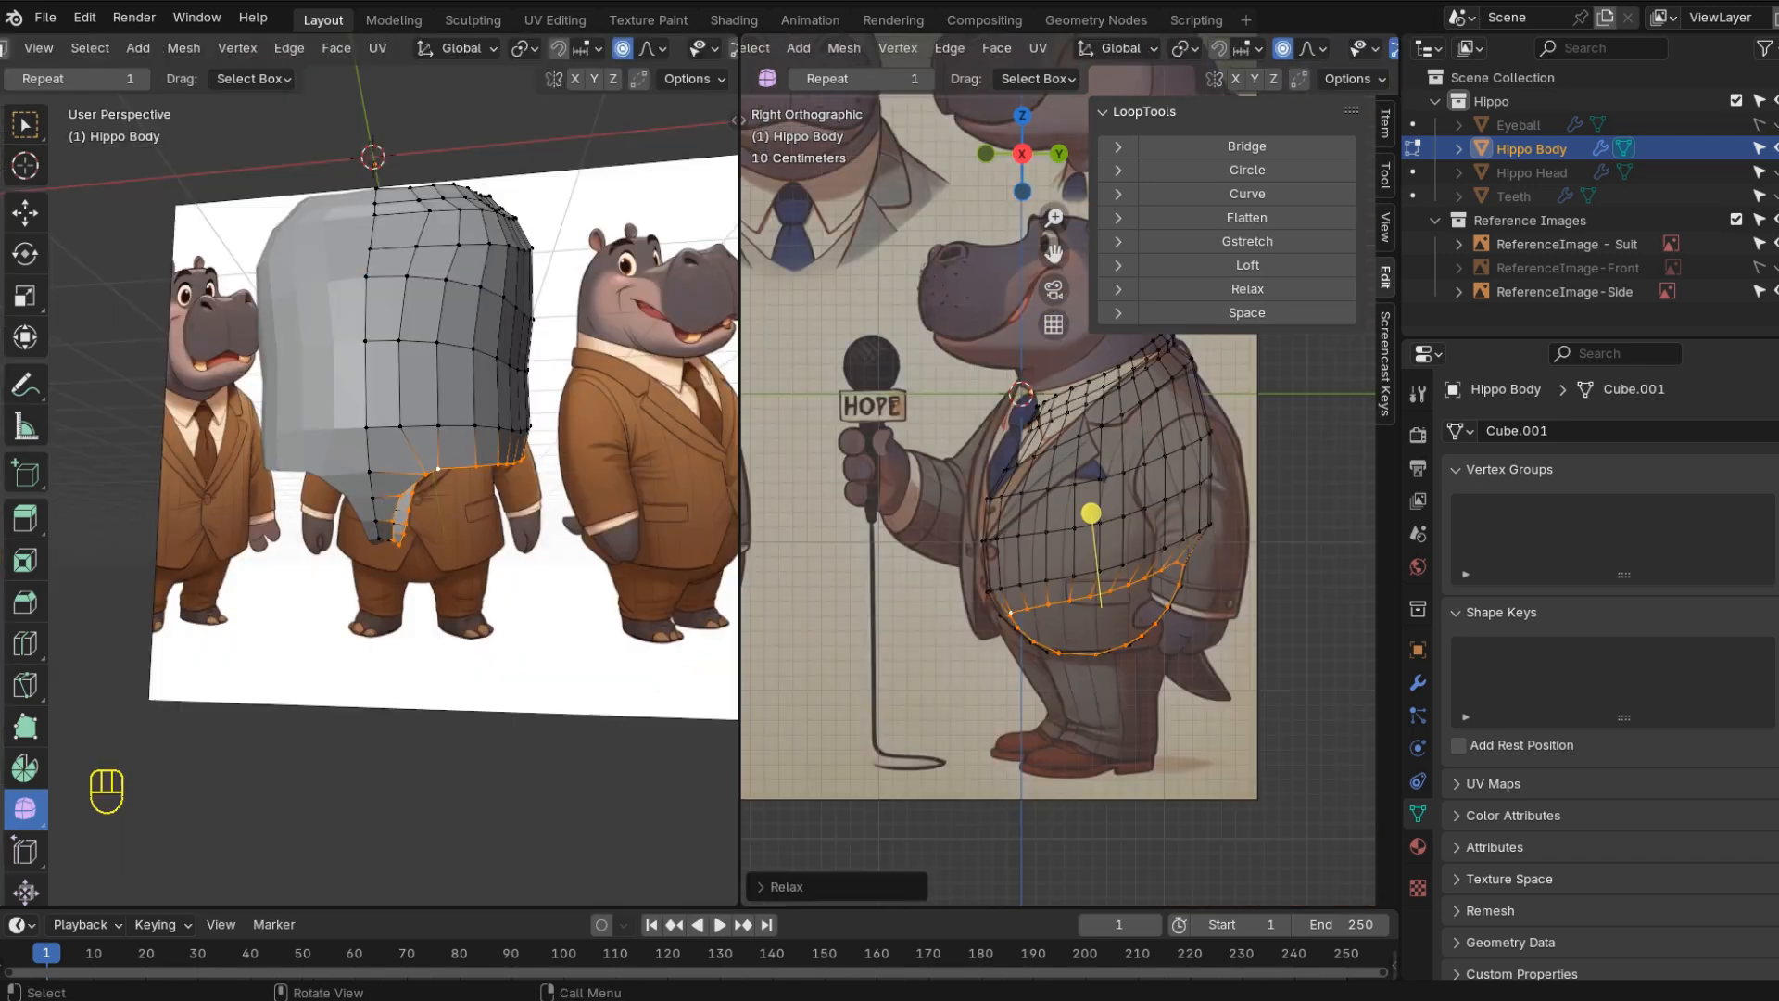
pyautogui.moveTo(417, 417); pyautogui.dragTo(366, 420, button='middle')
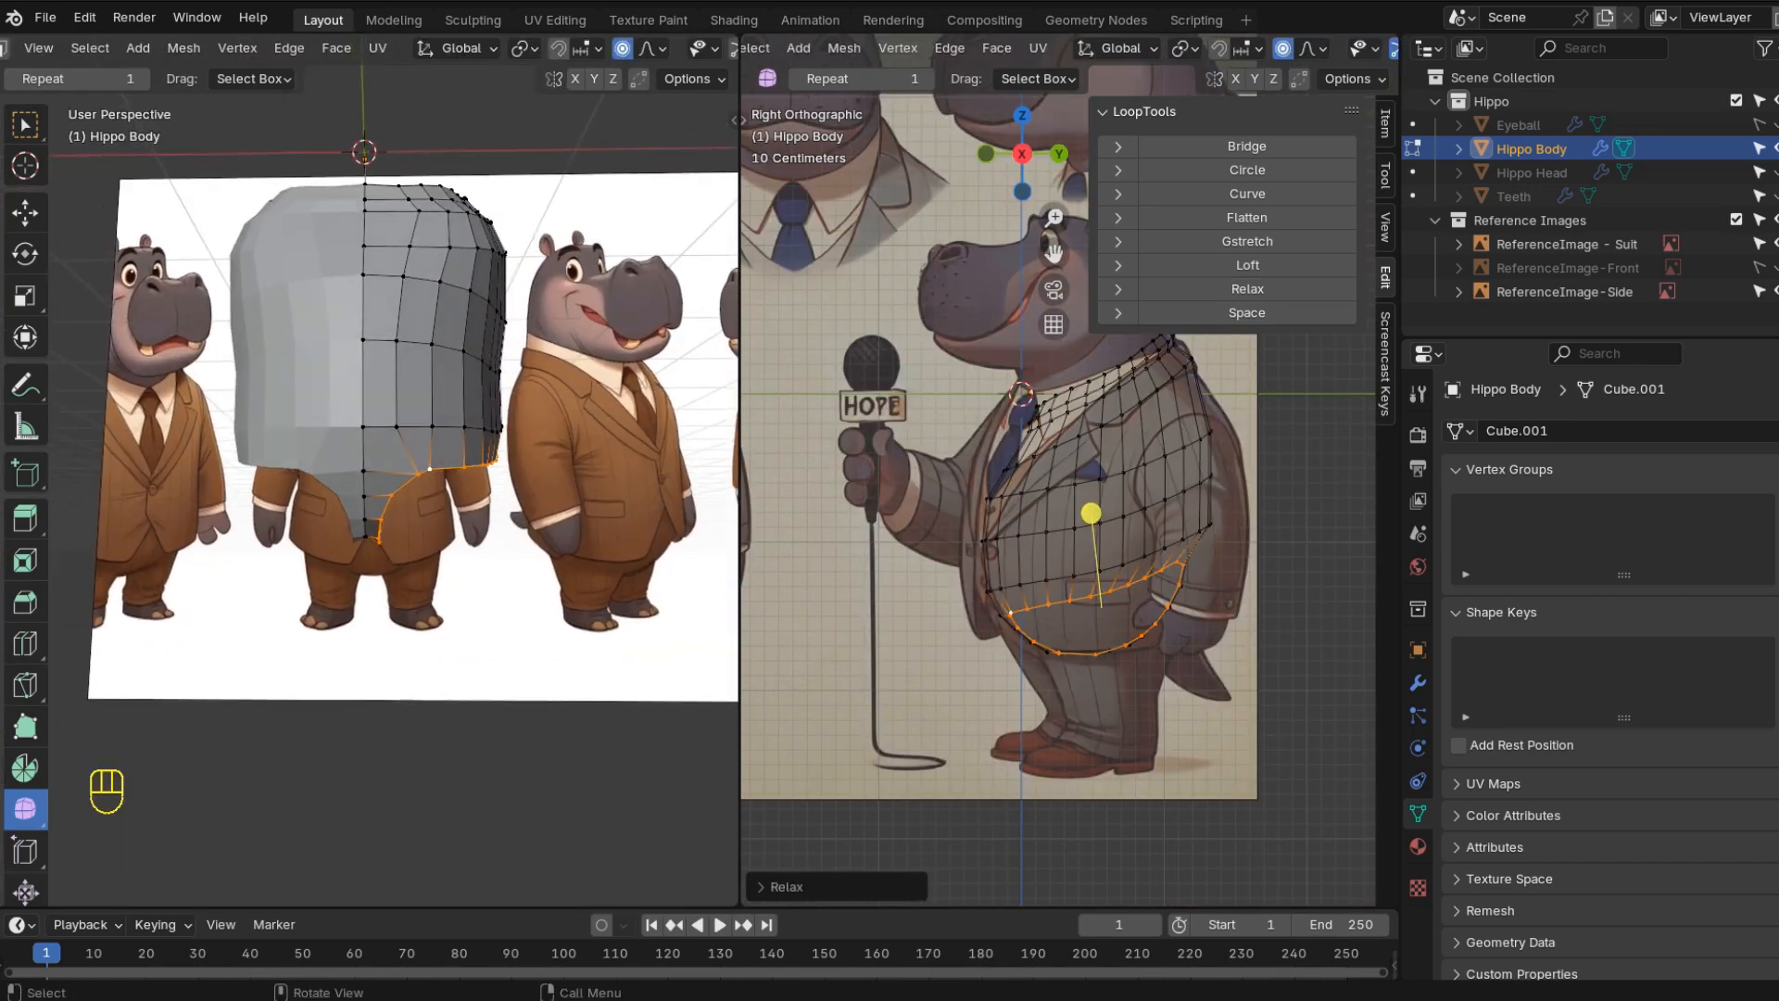
pyautogui.press('g')
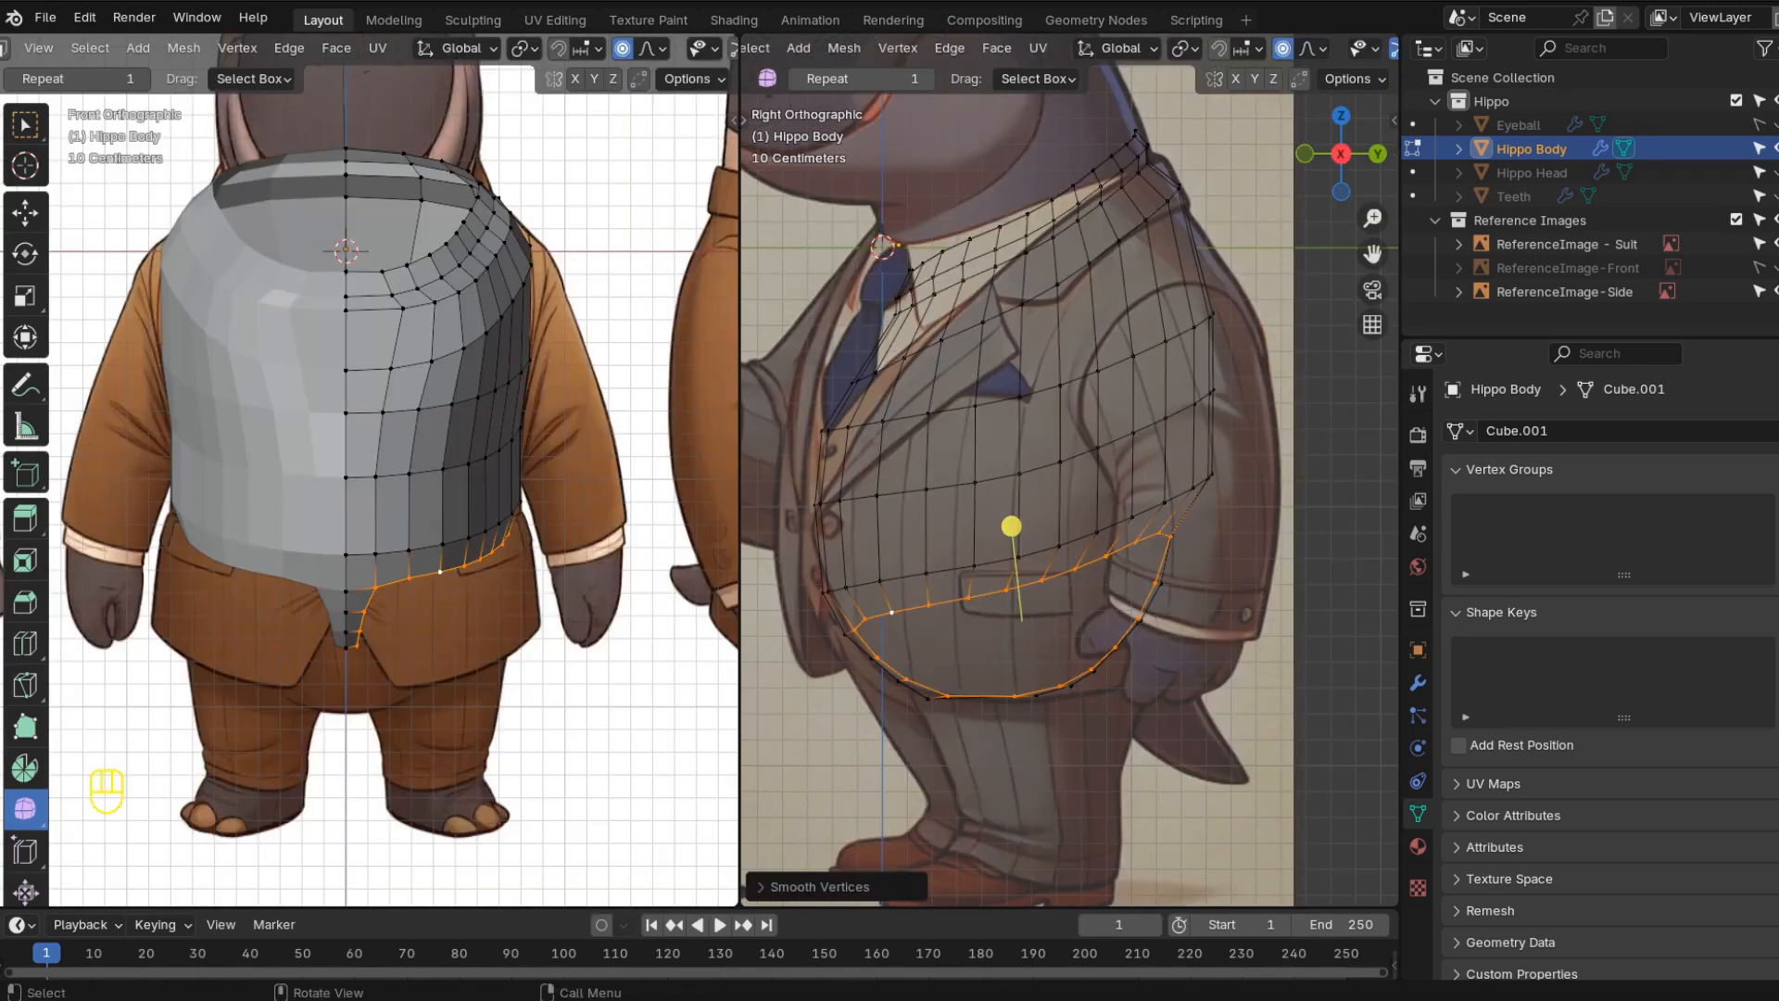
# - Extrude the leg-opening loop downward twice to form the hip and upper trouser leg
pyautogui.press('e')
pyautogui.click(1024, 616)
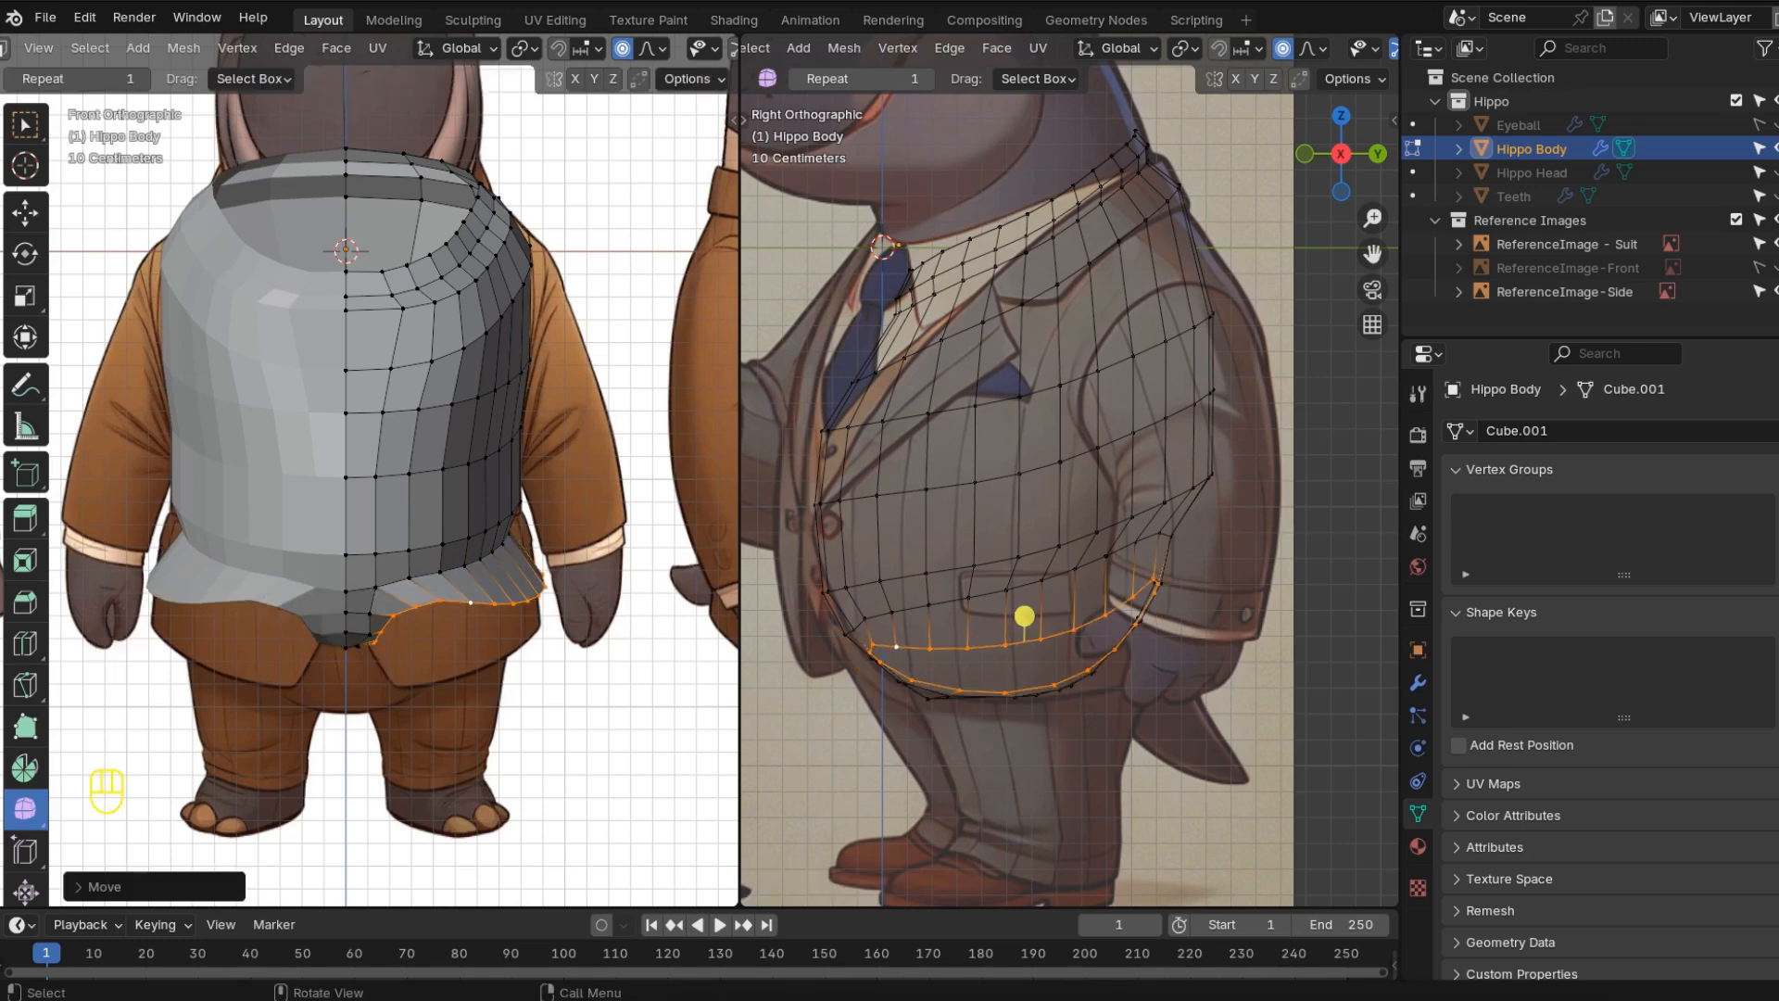
pyautogui.press('e')
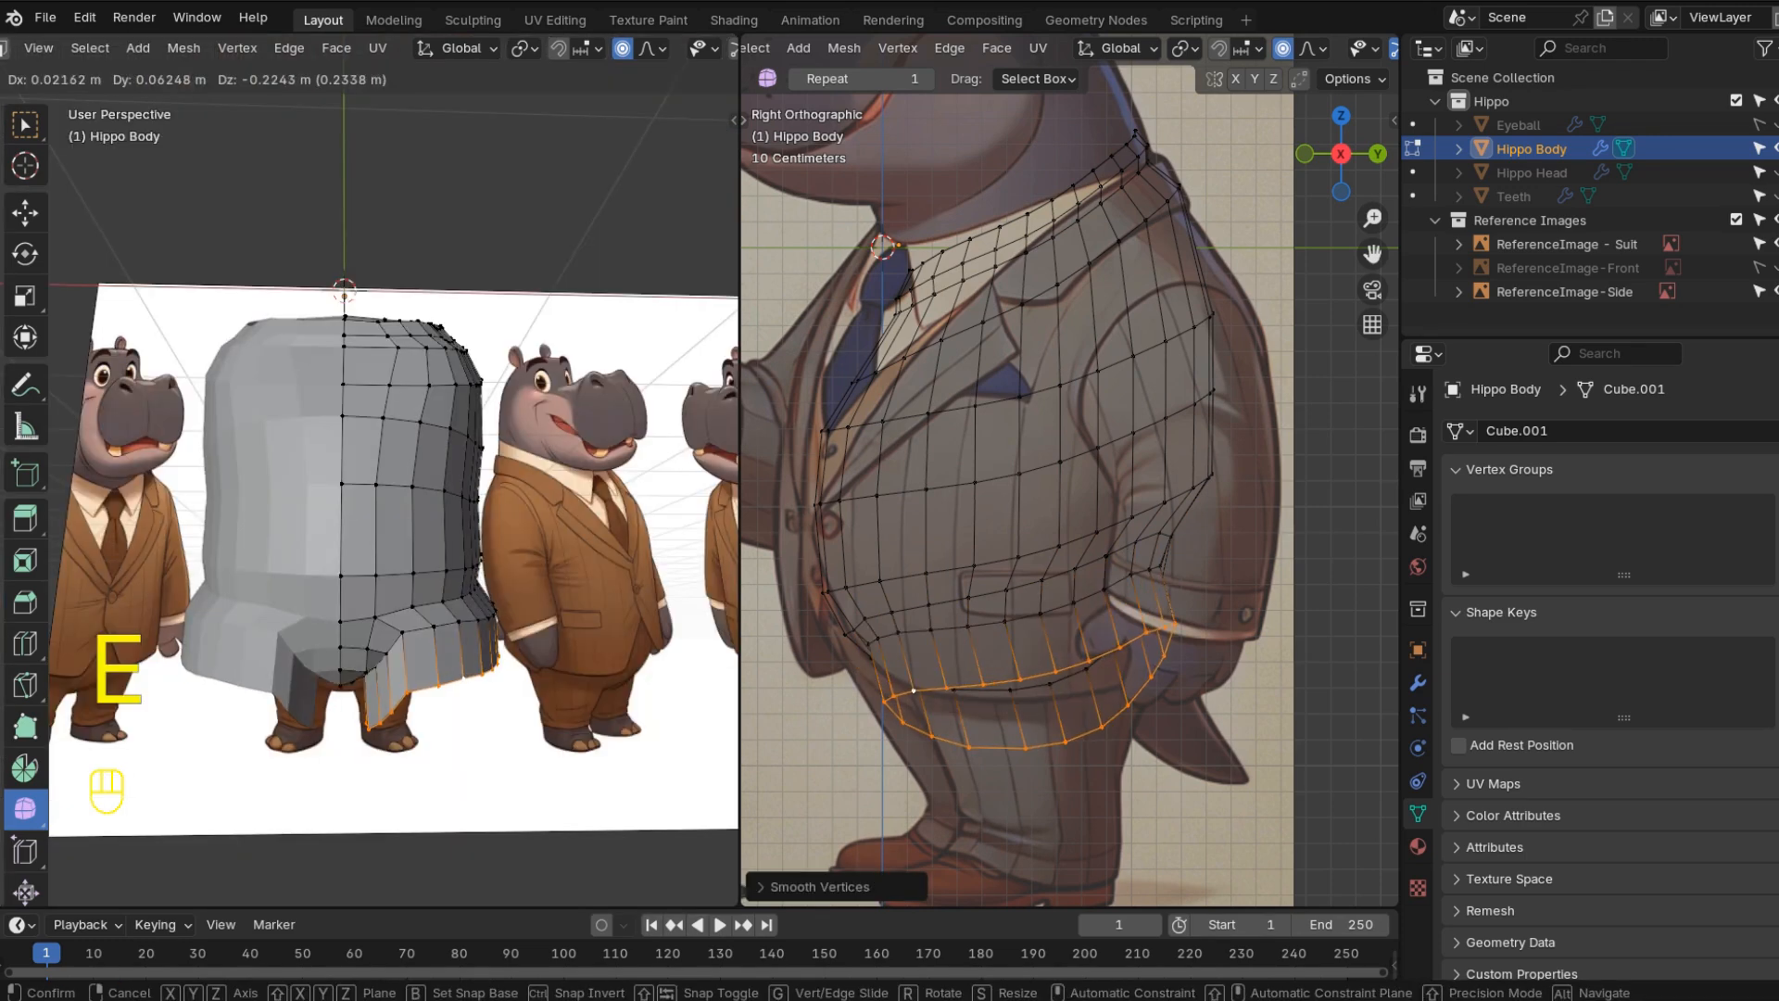
pyautogui.click(1002, 675)
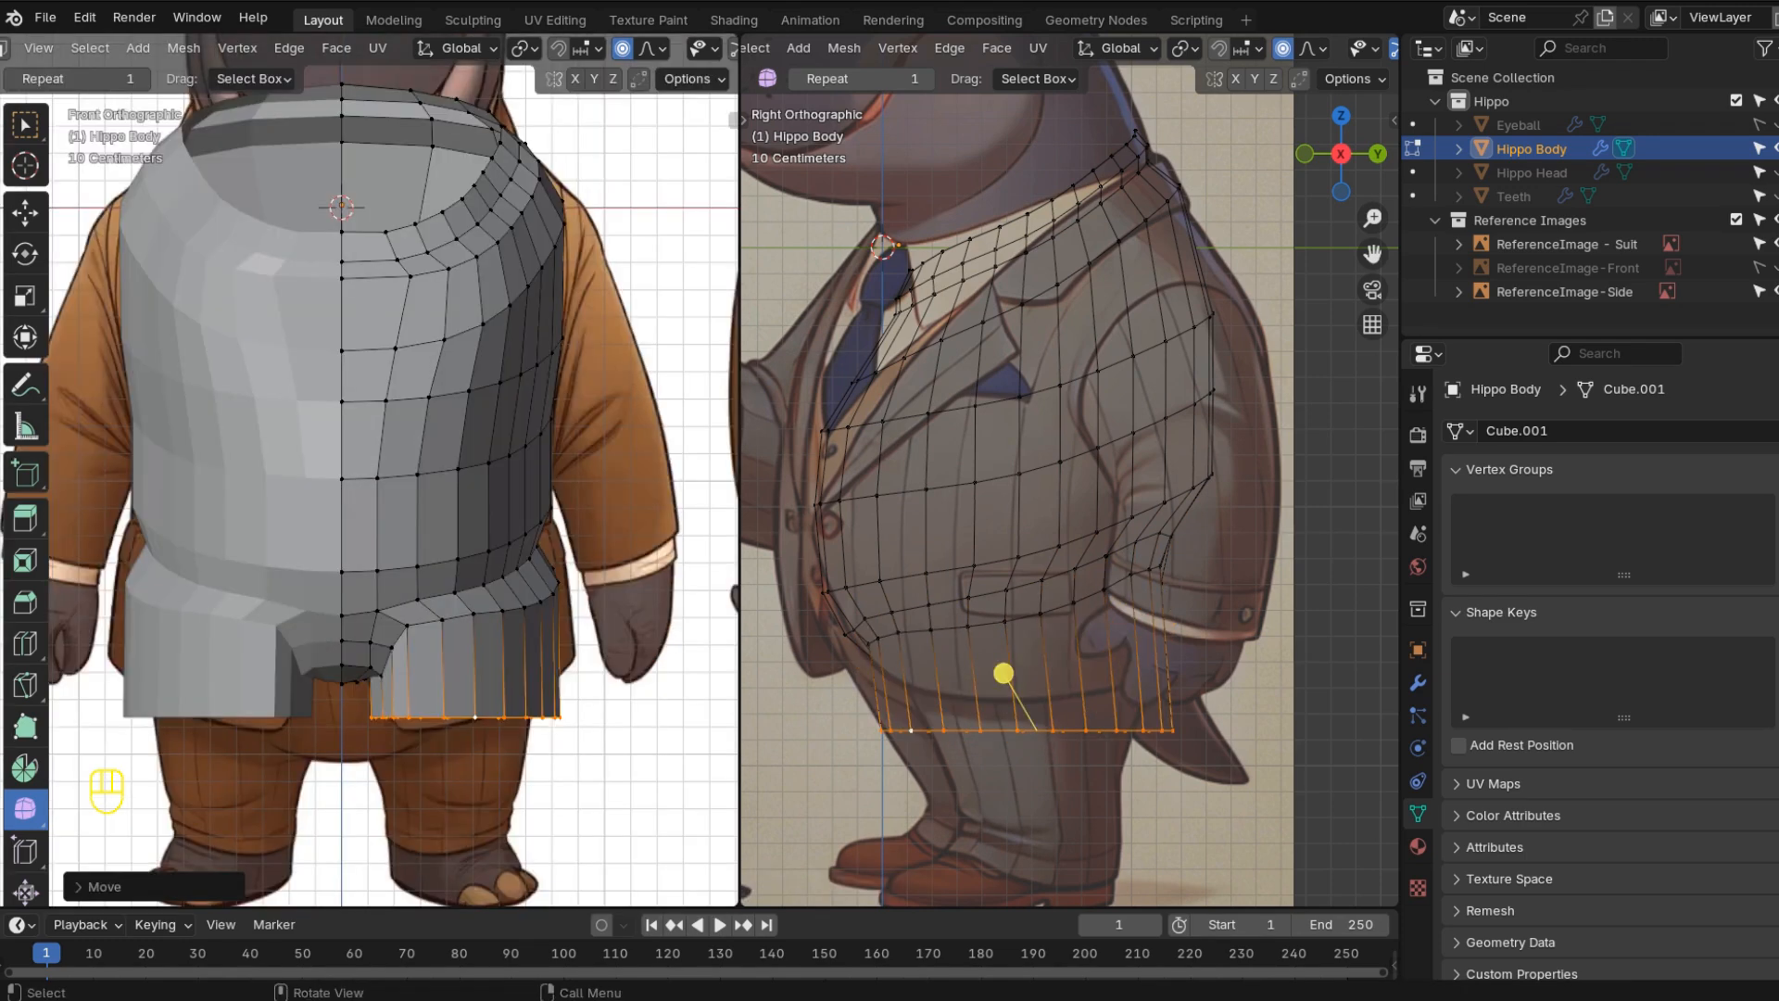
# - Scale the leg's bottom loop inward and extrude it about 0.29 m down along Z
pyautogui.press('s')
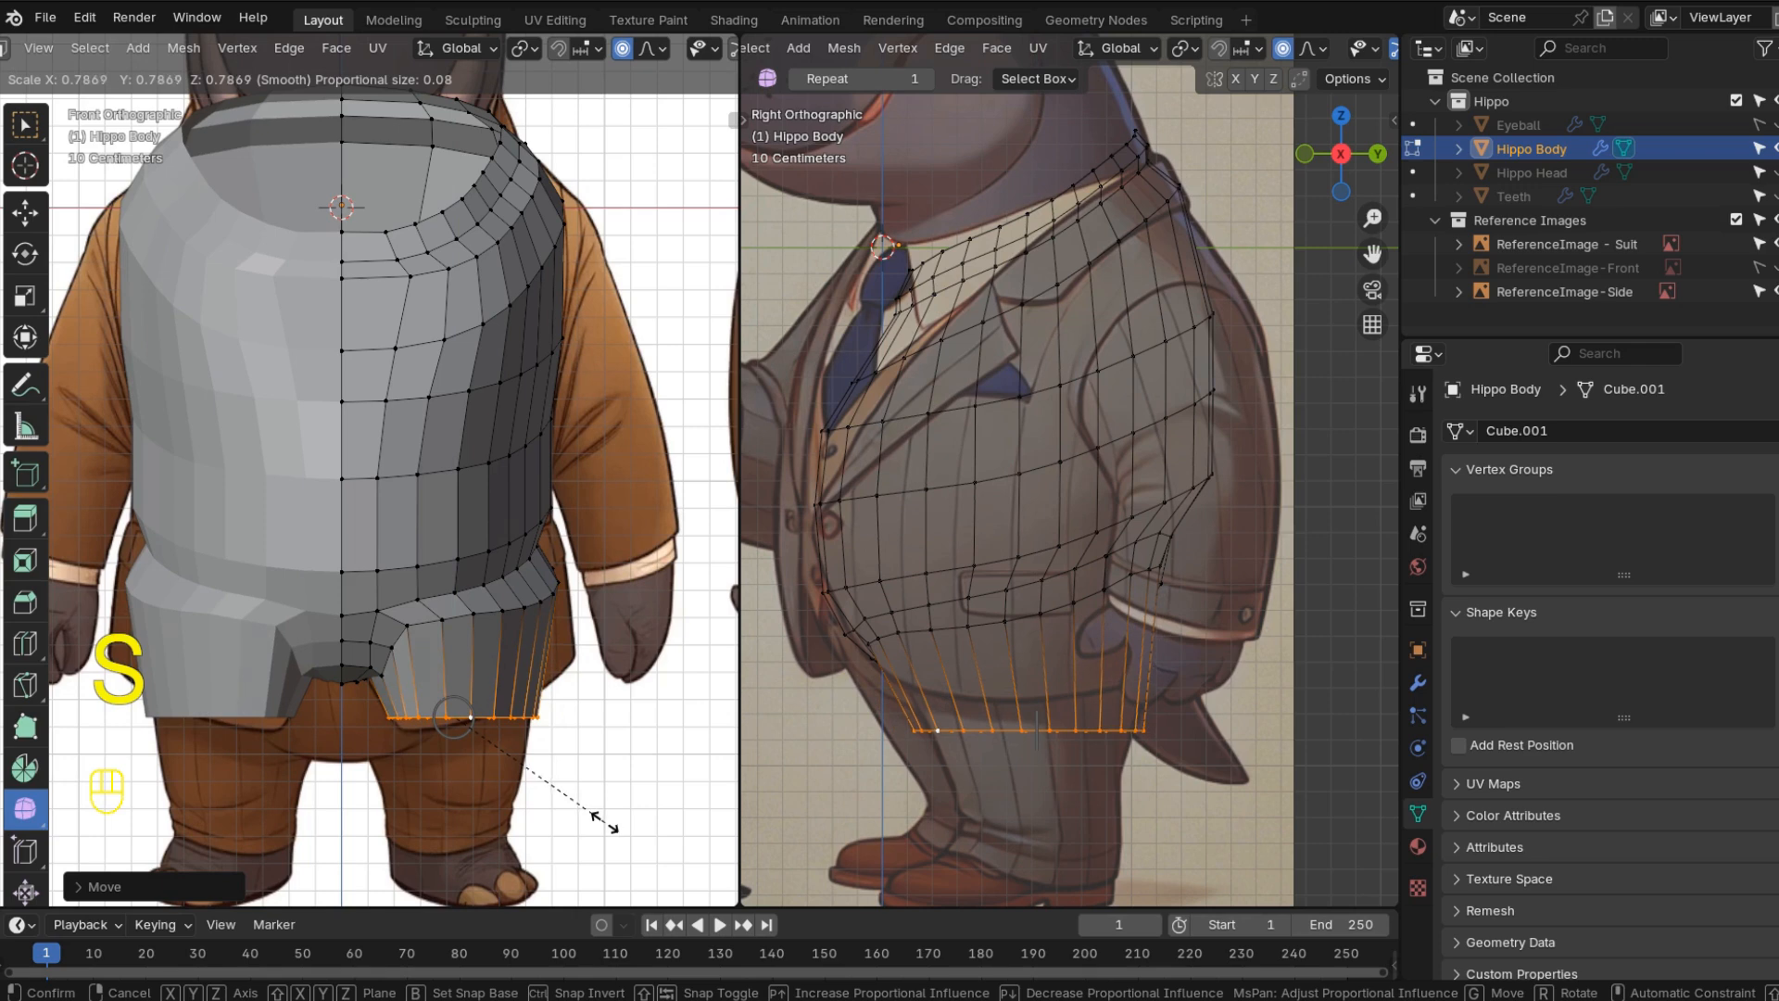
pyautogui.press('e')
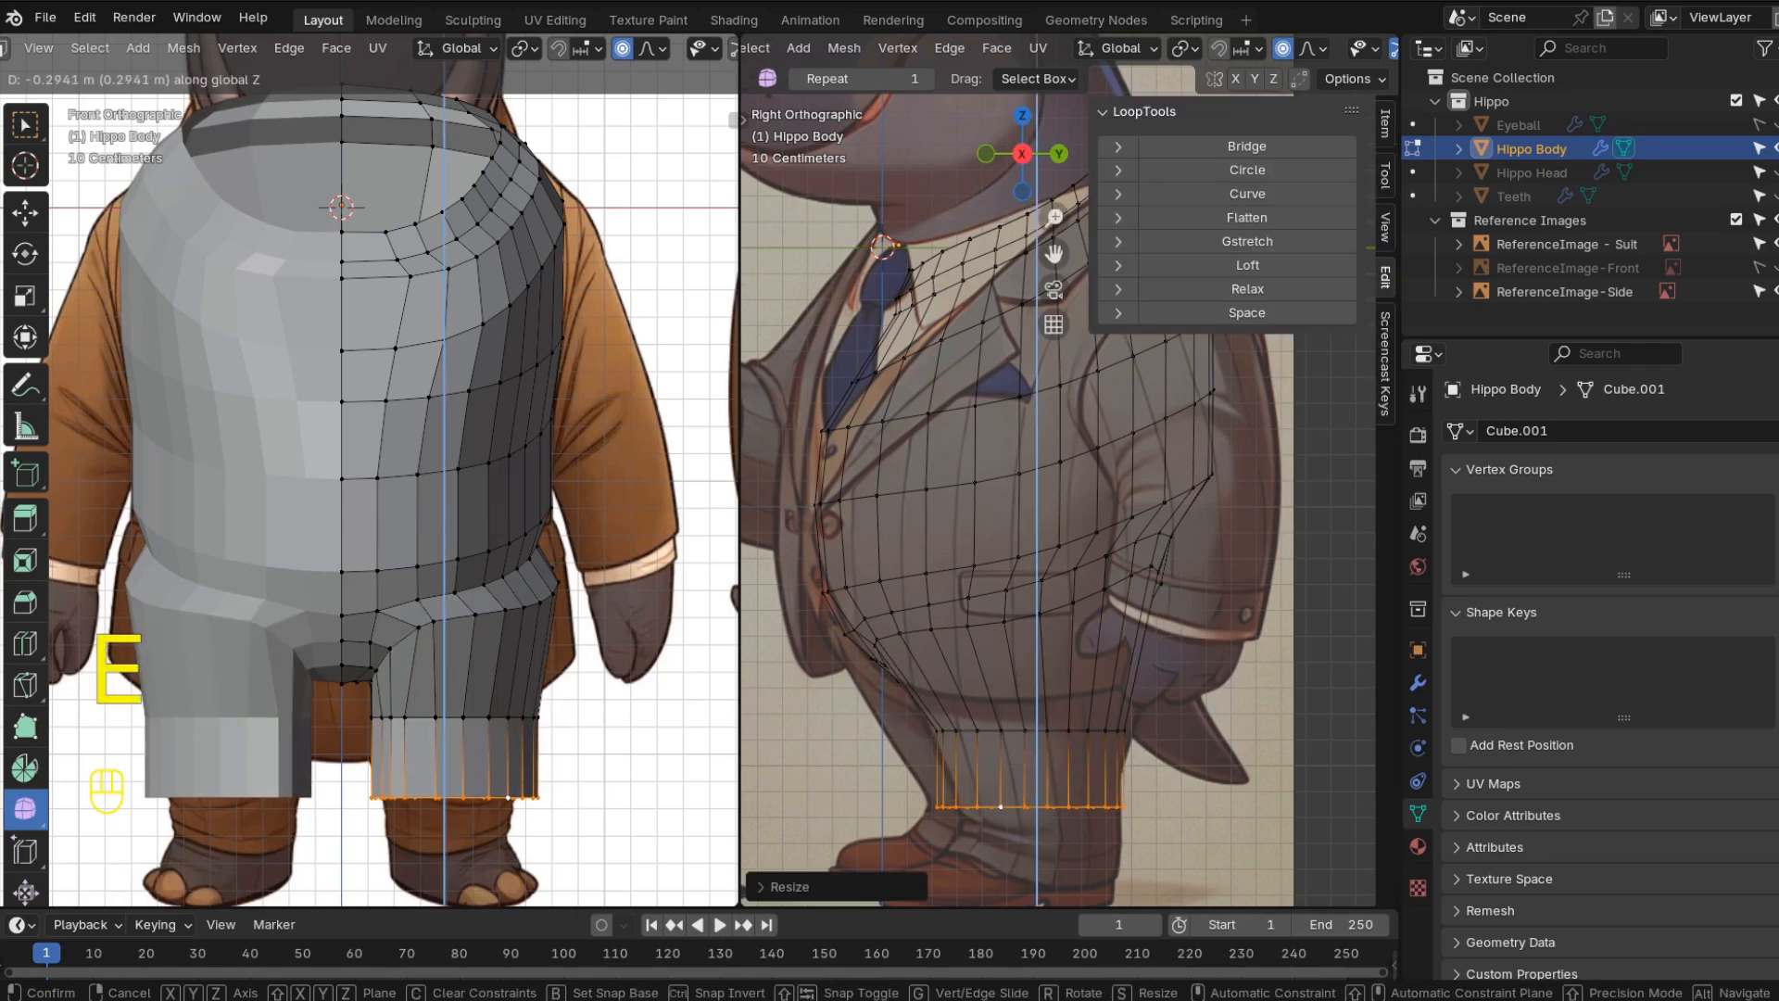
pyautogui.click(1040, 806)
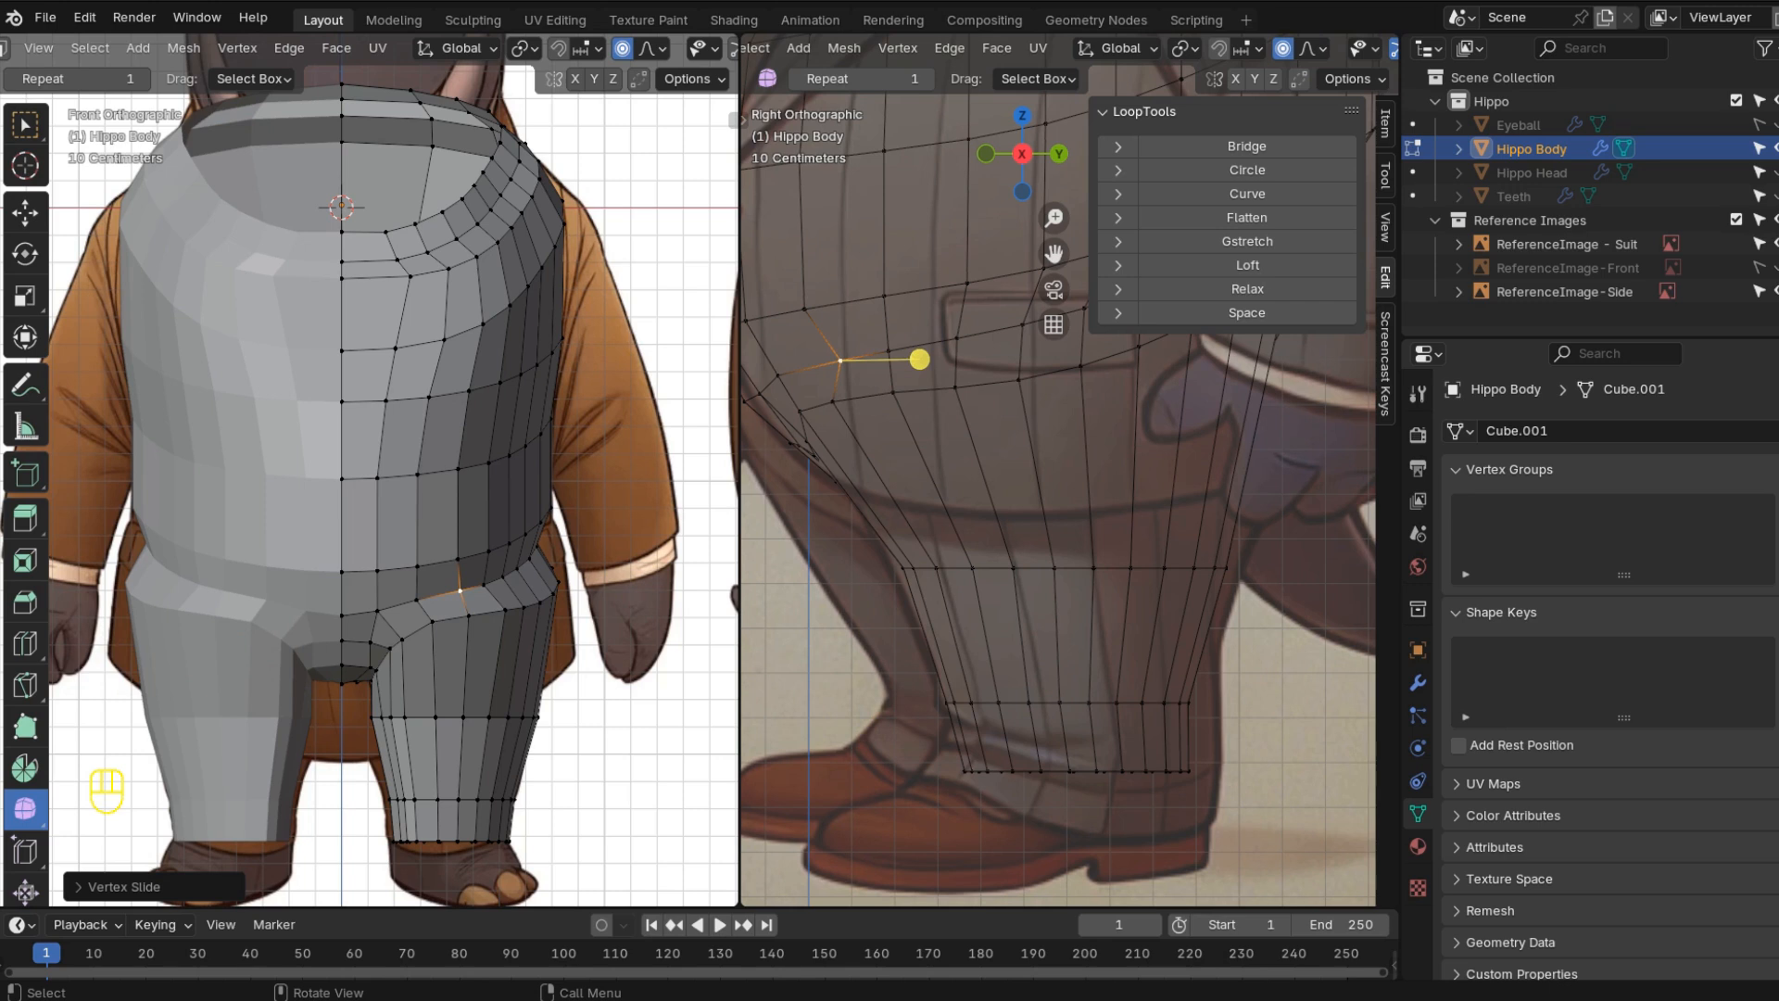
# - Select the row of five faces across the front of the knee and extrude them in place
pyautogui.press('3')
pyautogui.keyDown('shift'); pyautogui.click(1041, 603); pyautogui.keyUp('shift')
pyautogui.keyDown('shift'); pyautogui.click(1051, 604); pyautogui.keyUp('shift')
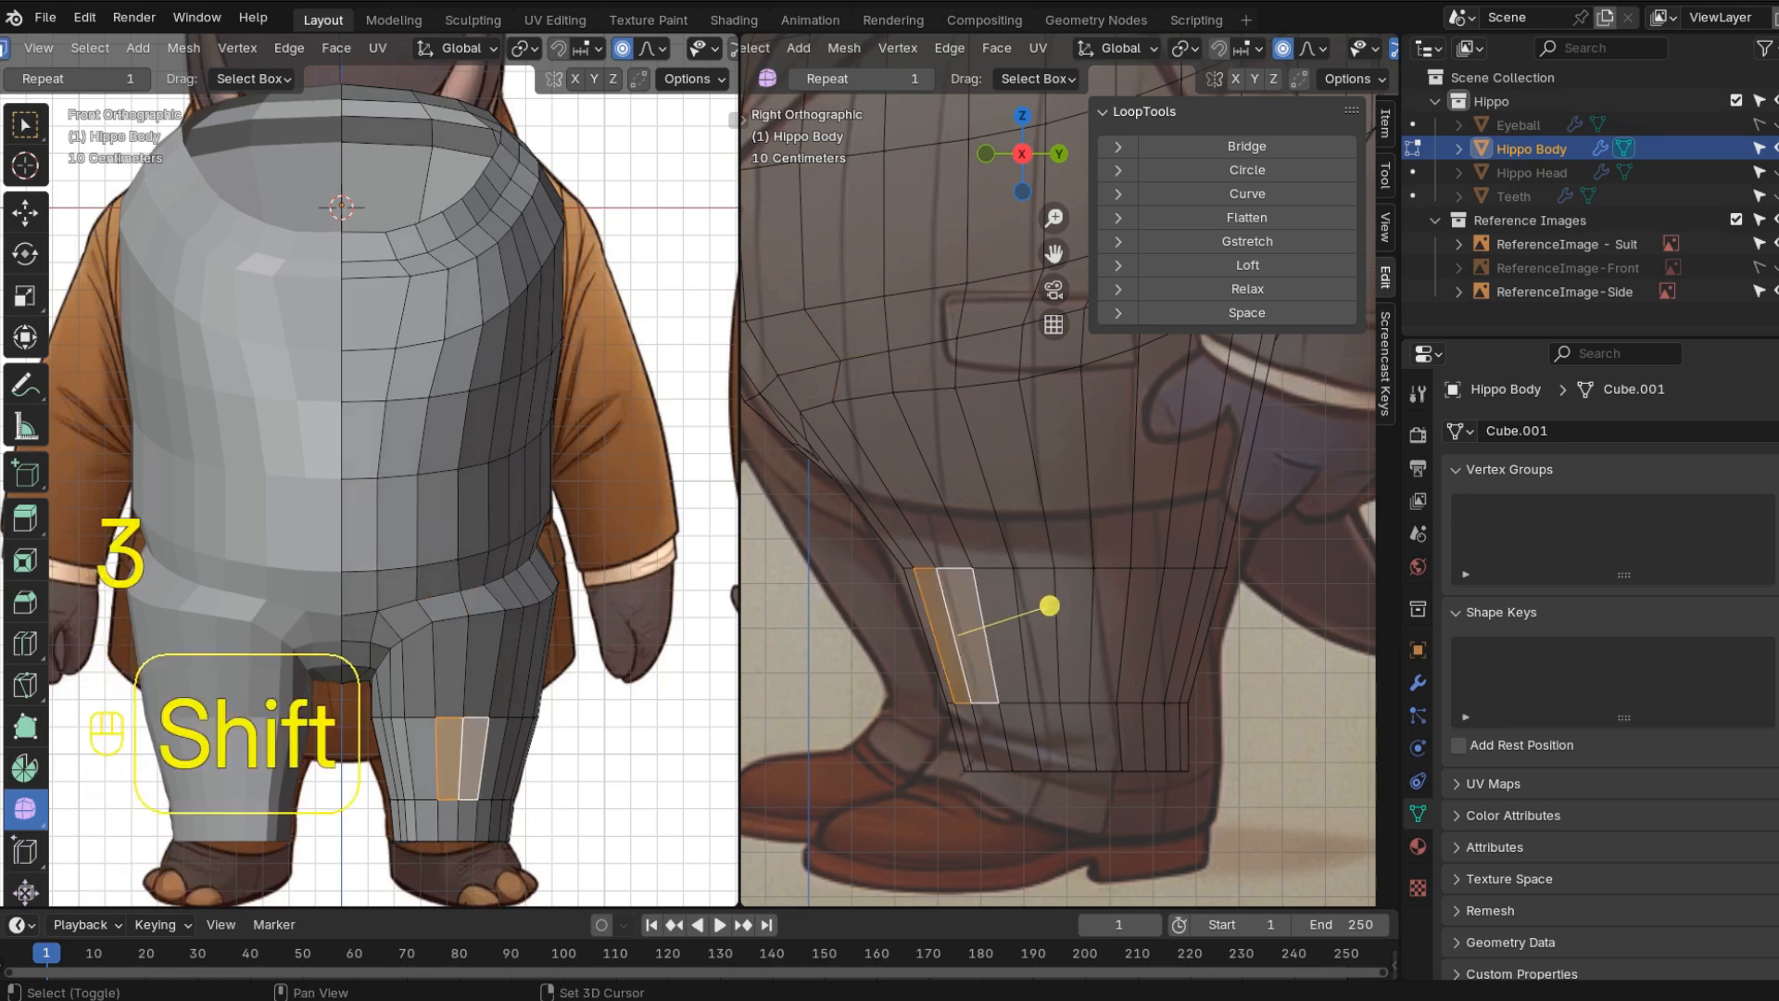
pyautogui.keyDown('shift'); pyautogui.click(1048, 604); pyautogui.keyUp('shift')
pyautogui.keyDown('shift'); pyautogui.click(1055, 604); pyautogui.keyUp('shift')
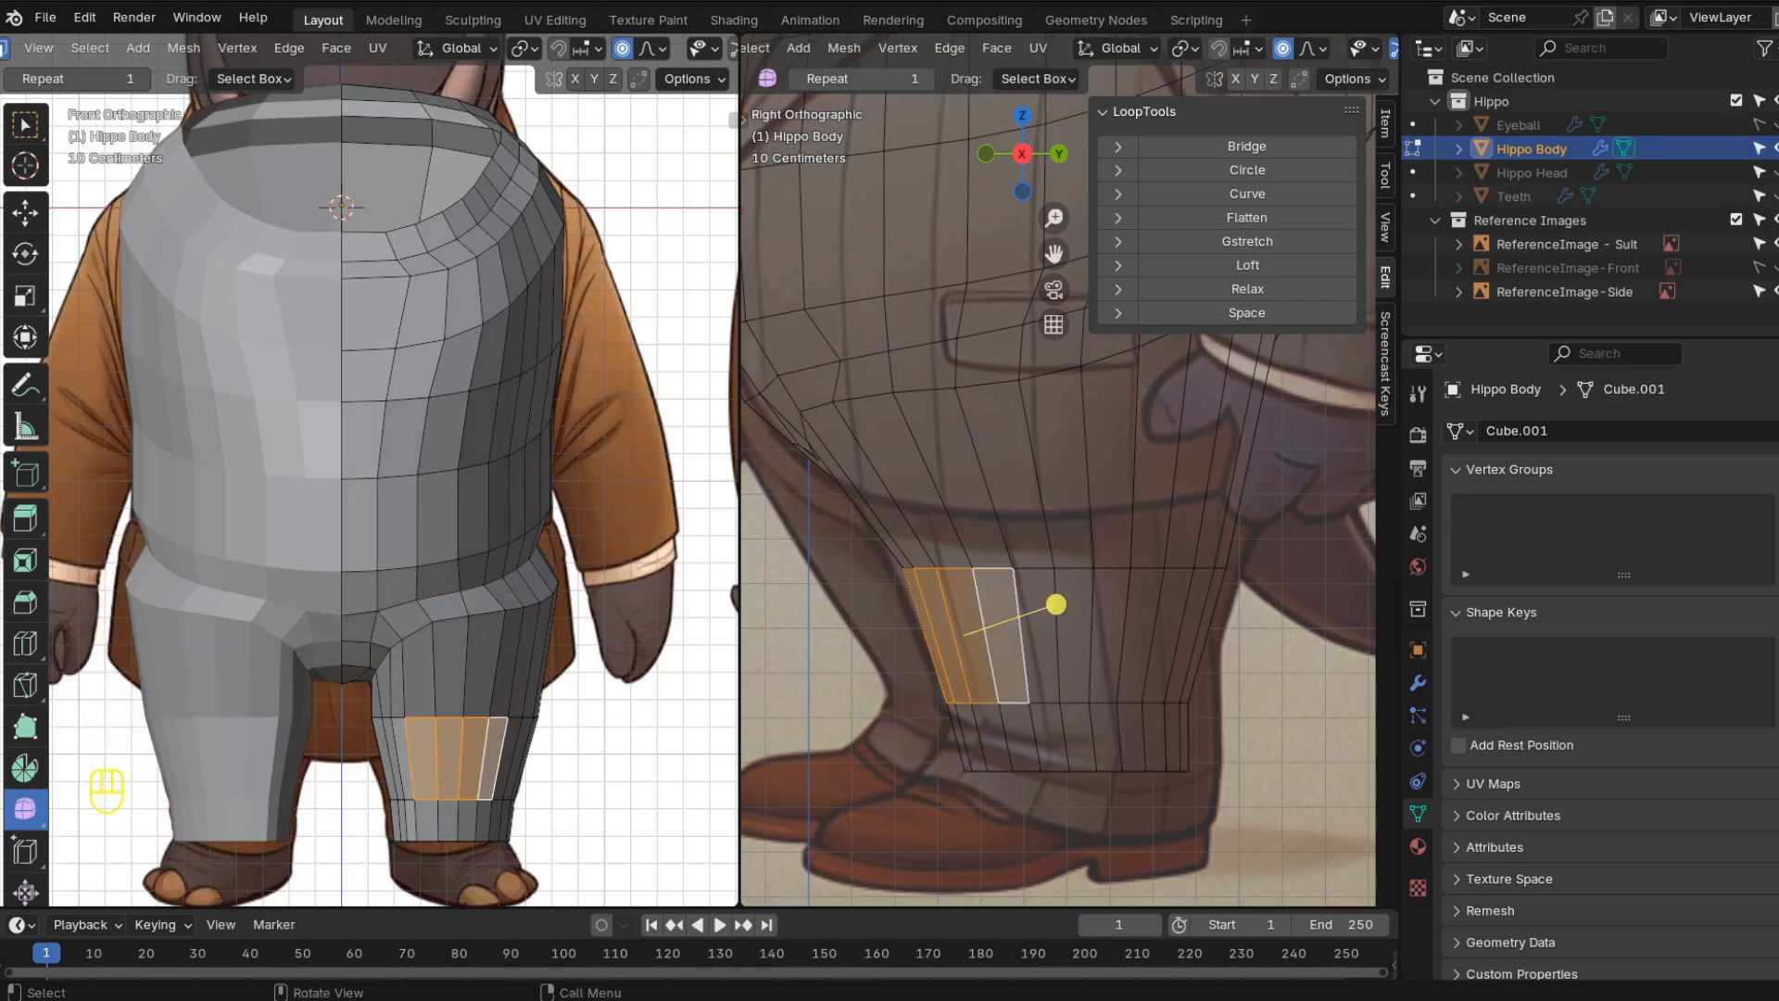
pyautogui.press('e')
pyautogui.press('s')
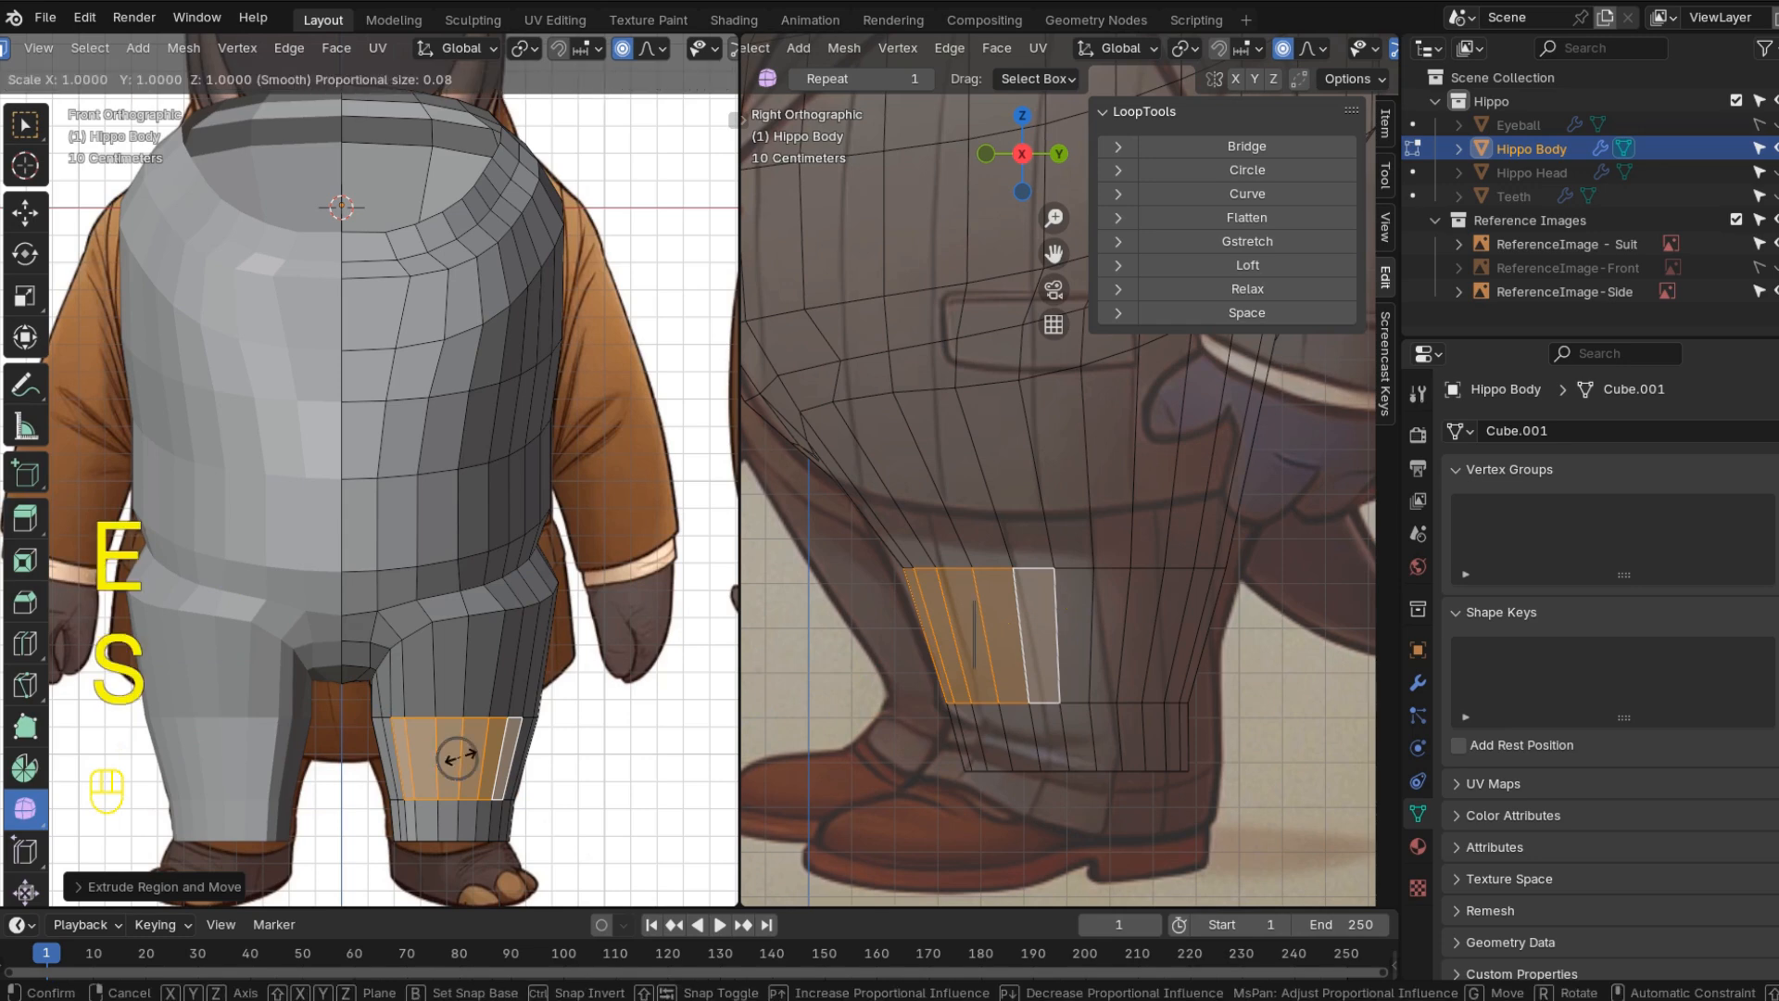
pyautogui.rightClick(450, 756)
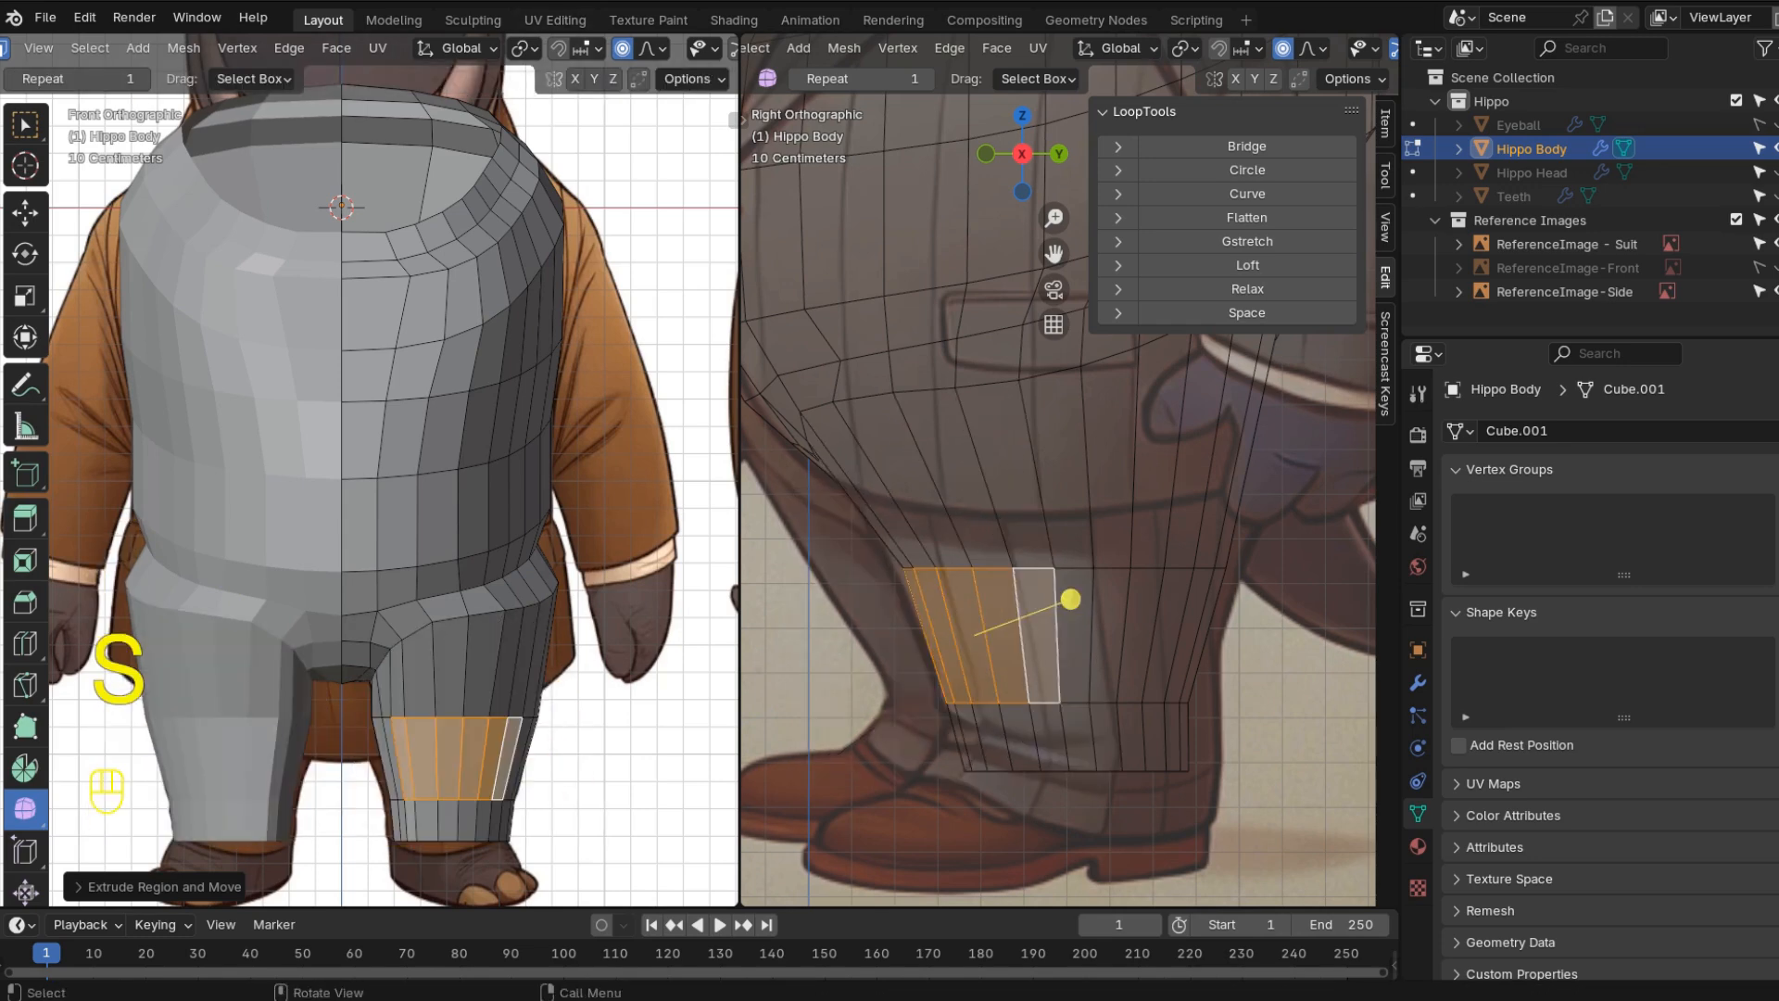
# - Turn off proportional editing, shrink the extruded knee faces and move them about 0.04 m forward along negative Y
pyautogui.click(622, 48)
pyautogui.press('s')
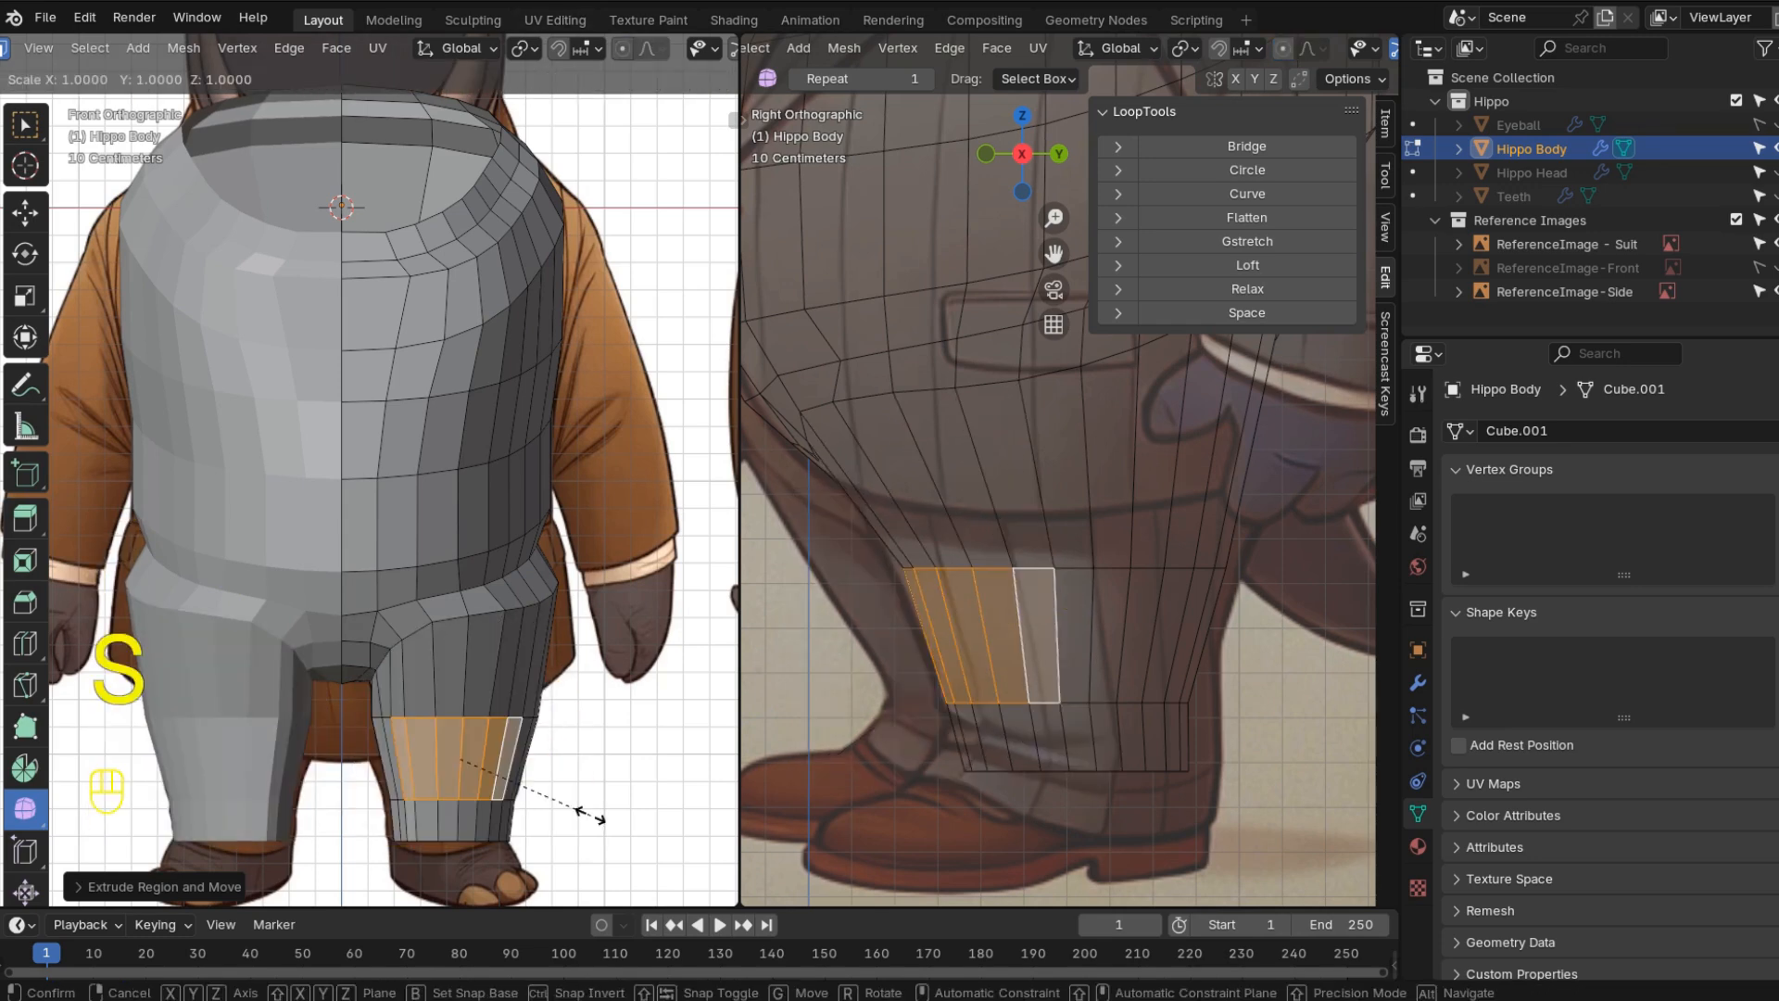
pyautogui.click(564, 809)
pyautogui.press('g')
pyautogui.press('y')
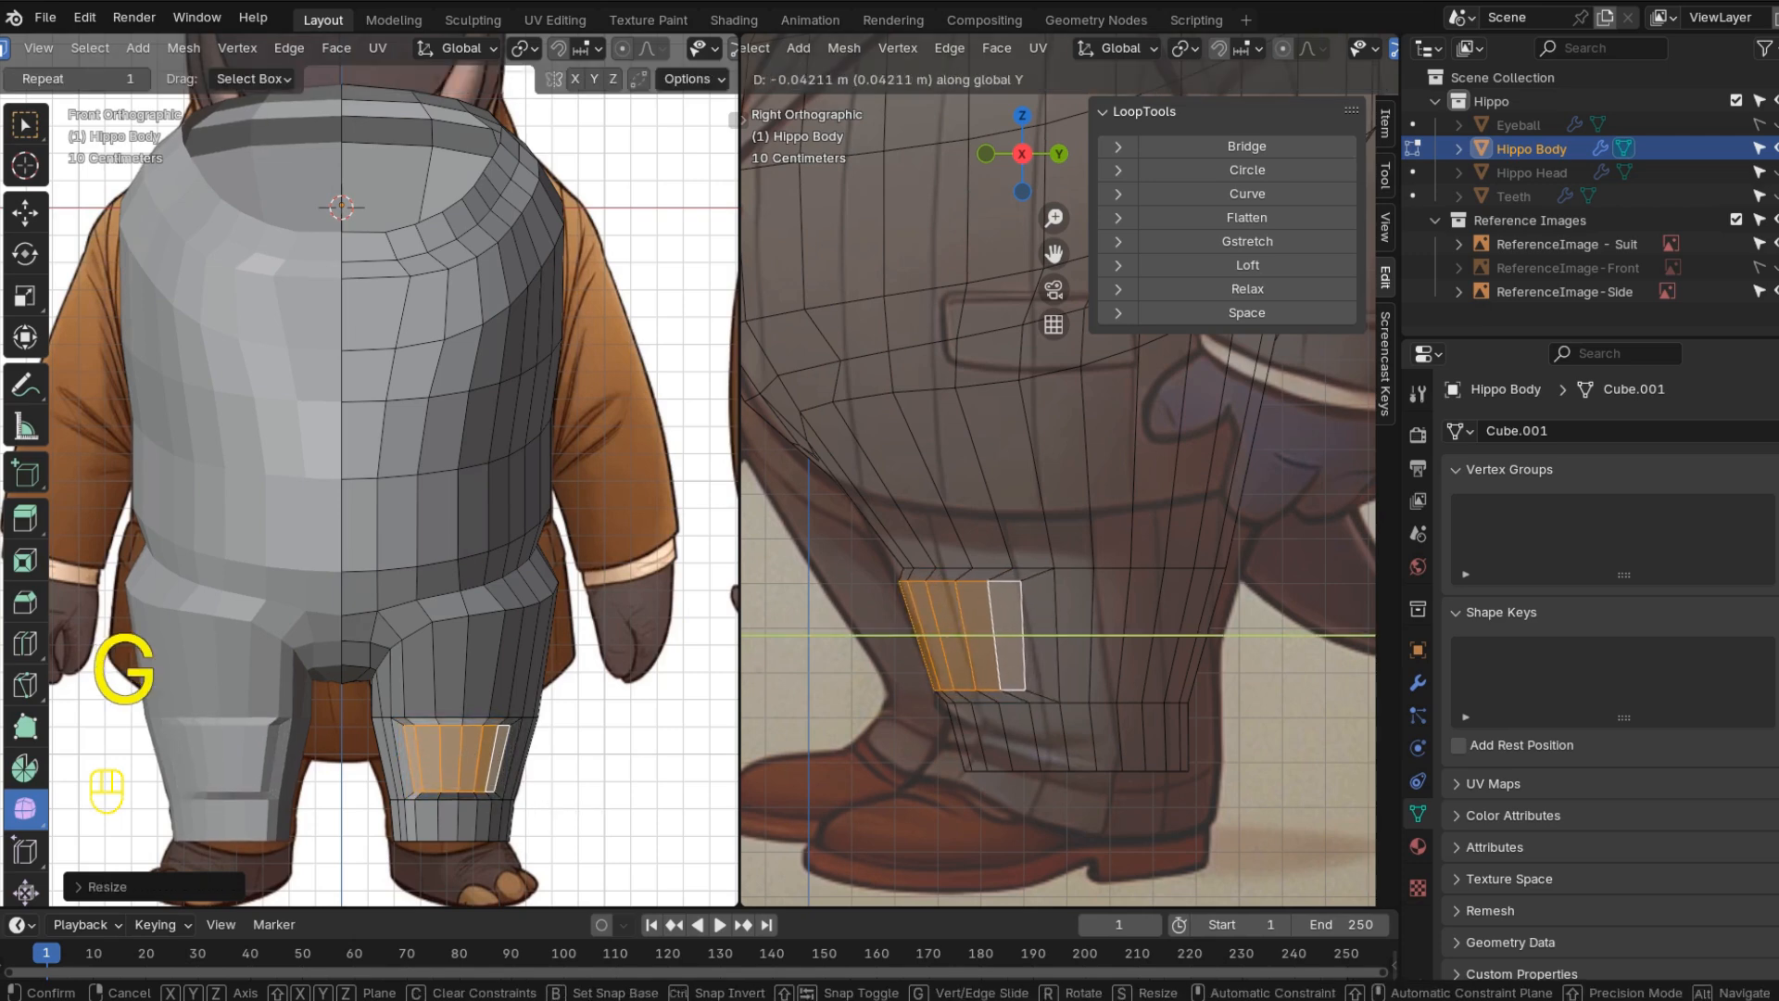
pyautogui.click(1052, 599)
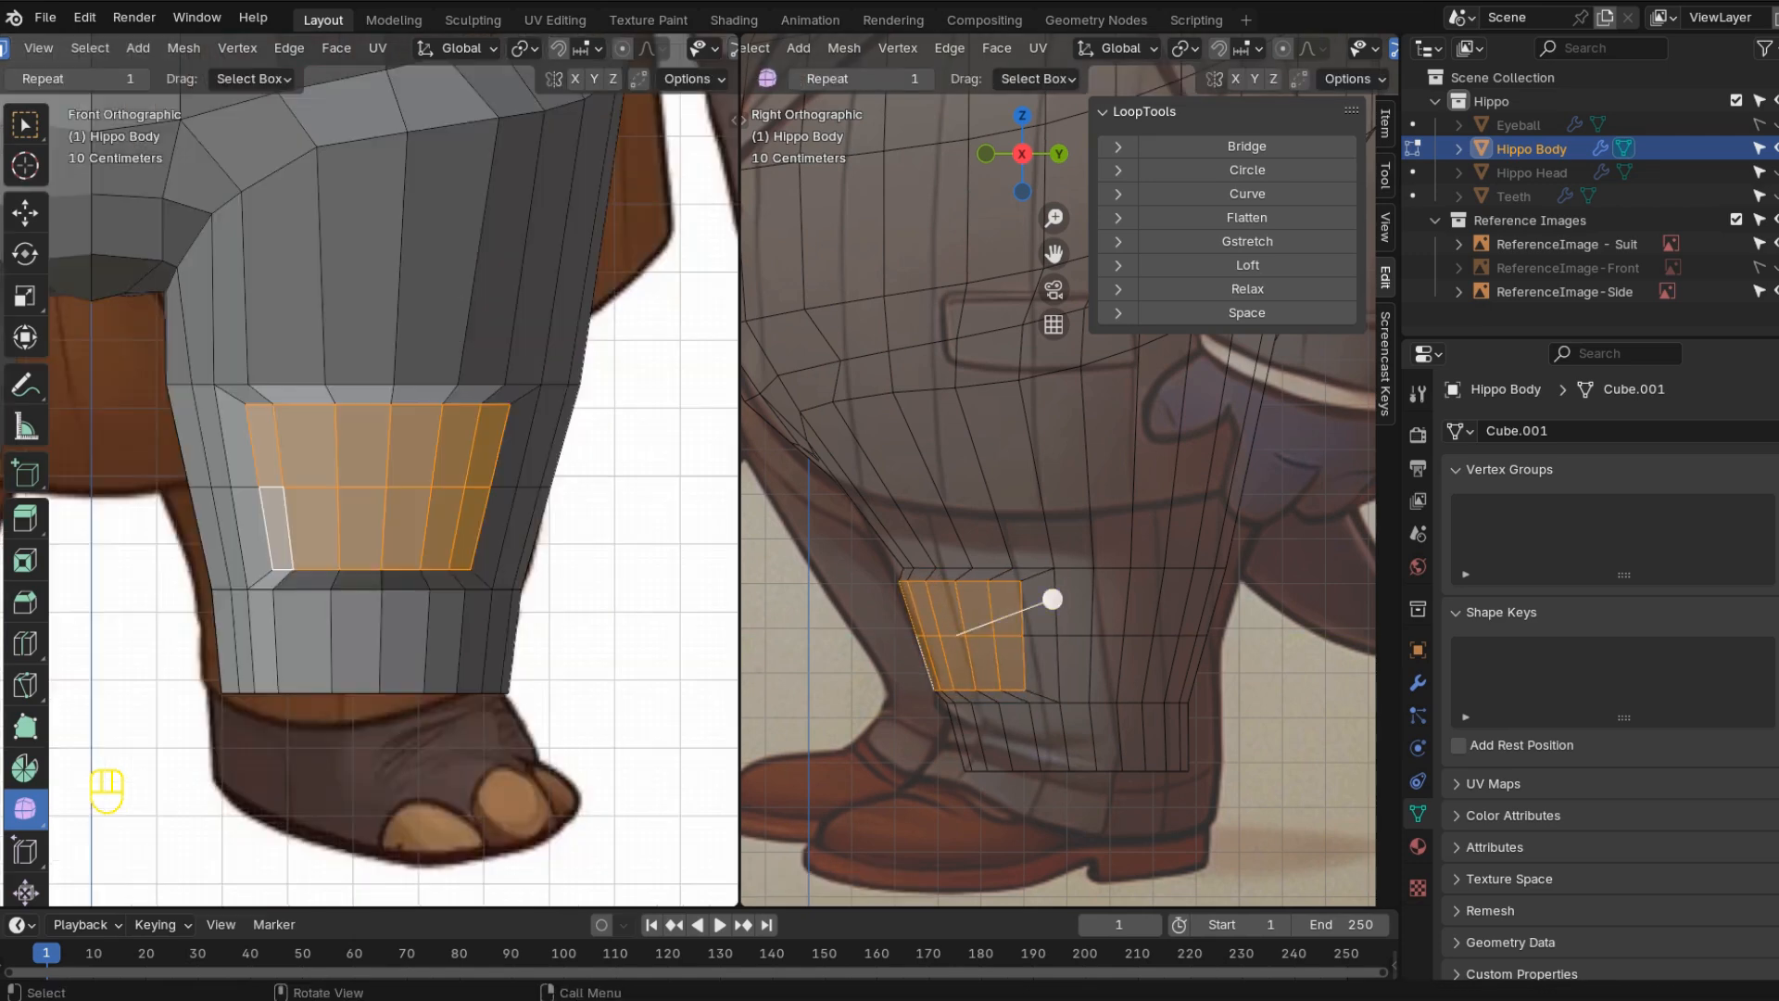
# - Adjust the knee patch and merge the vertices at its outer side using At Last
pyautogui.moveTo(1052, 599); pyautogui.dragTo(1140, 595)
pyautogui.press('g')
pyautogui.click(1037, 601)
pyautogui.press('m')
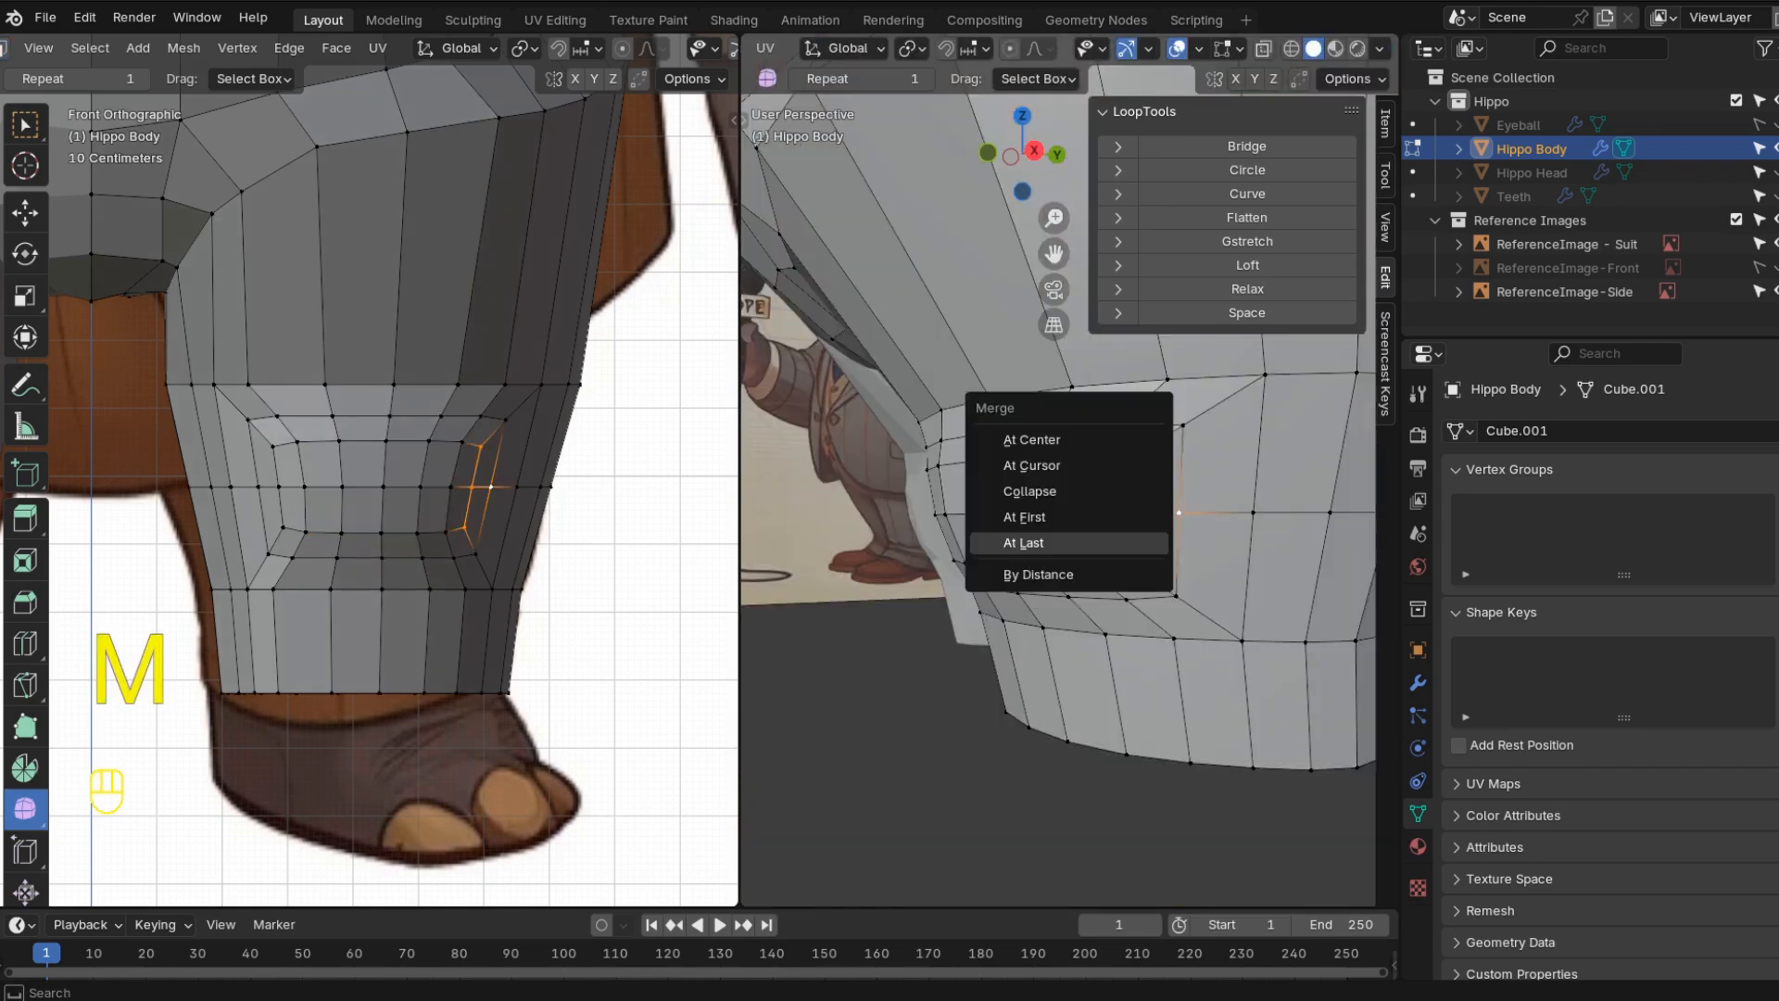
pyautogui.click(1131, 540)
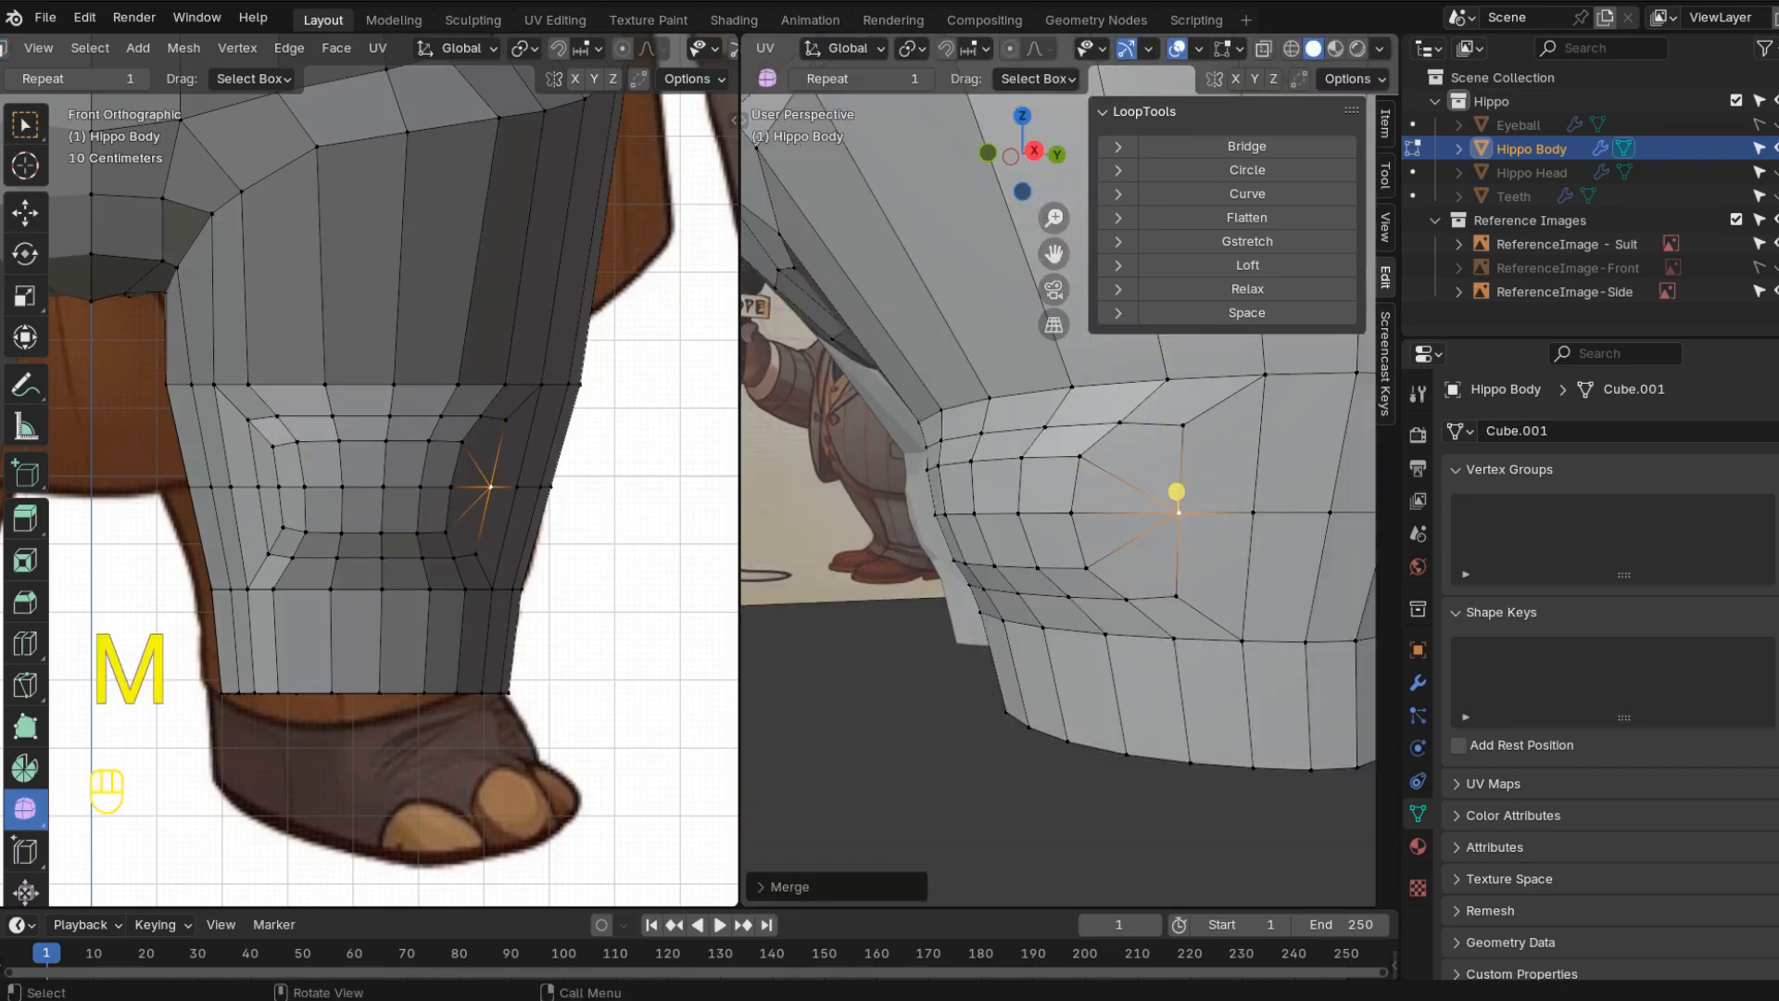
# - Merge the matching vertices at the inner side of the knee patch using At Last
pyautogui.moveTo(1176, 491); pyautogui.dragTo(1085, 492, button='middle')
pyautogui.click(1080, 448)
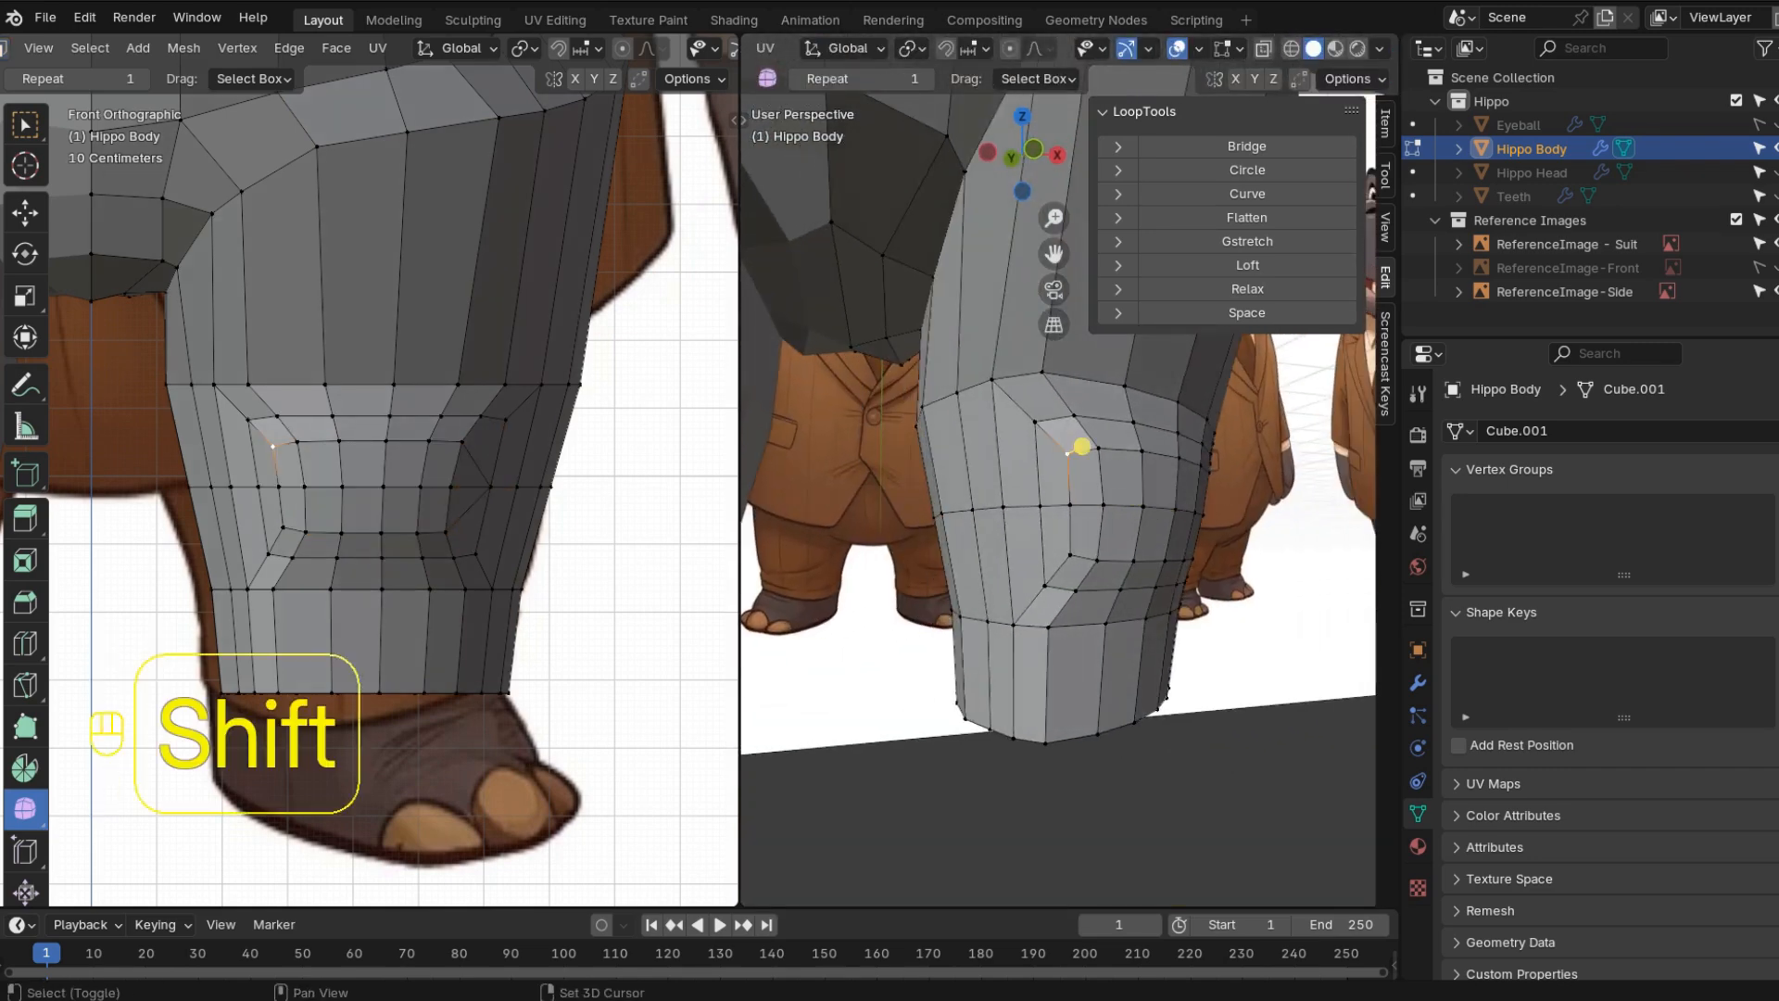
pyautogui.keyDown('shift'); pyautogui.click(1082, 474); pyautogui.keyUp('shift')
pyautogui.press('m')
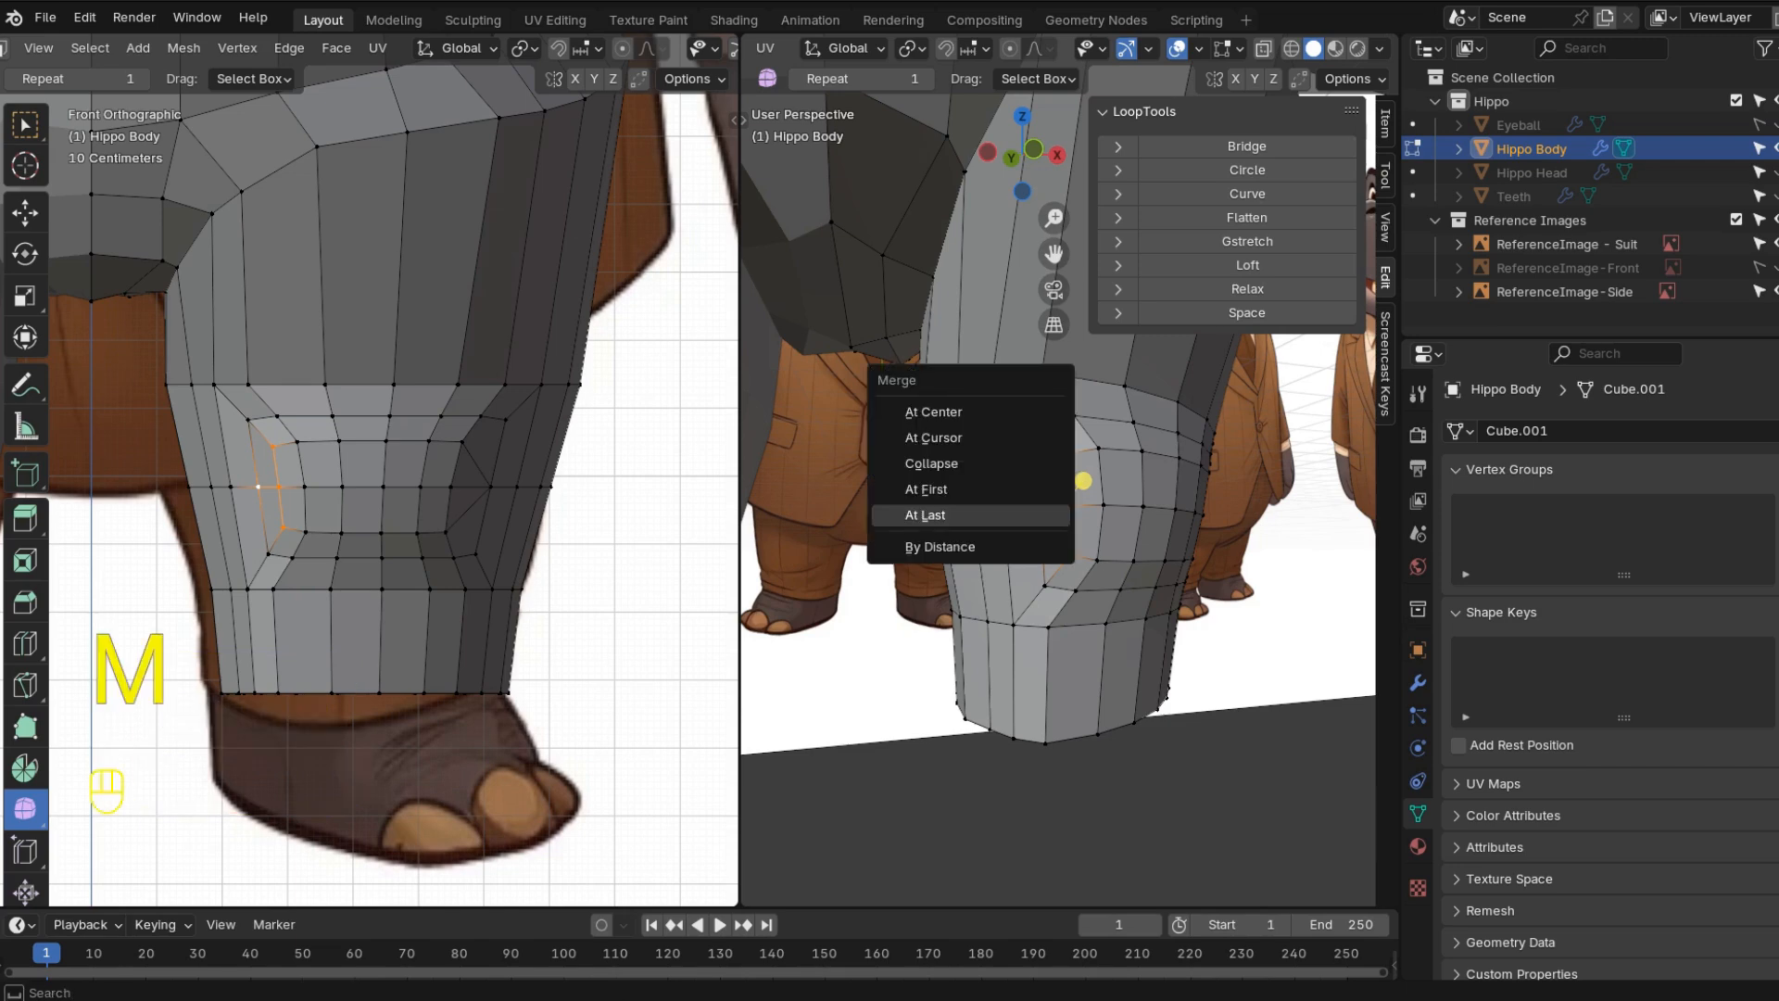
pyautogui.press('Return')
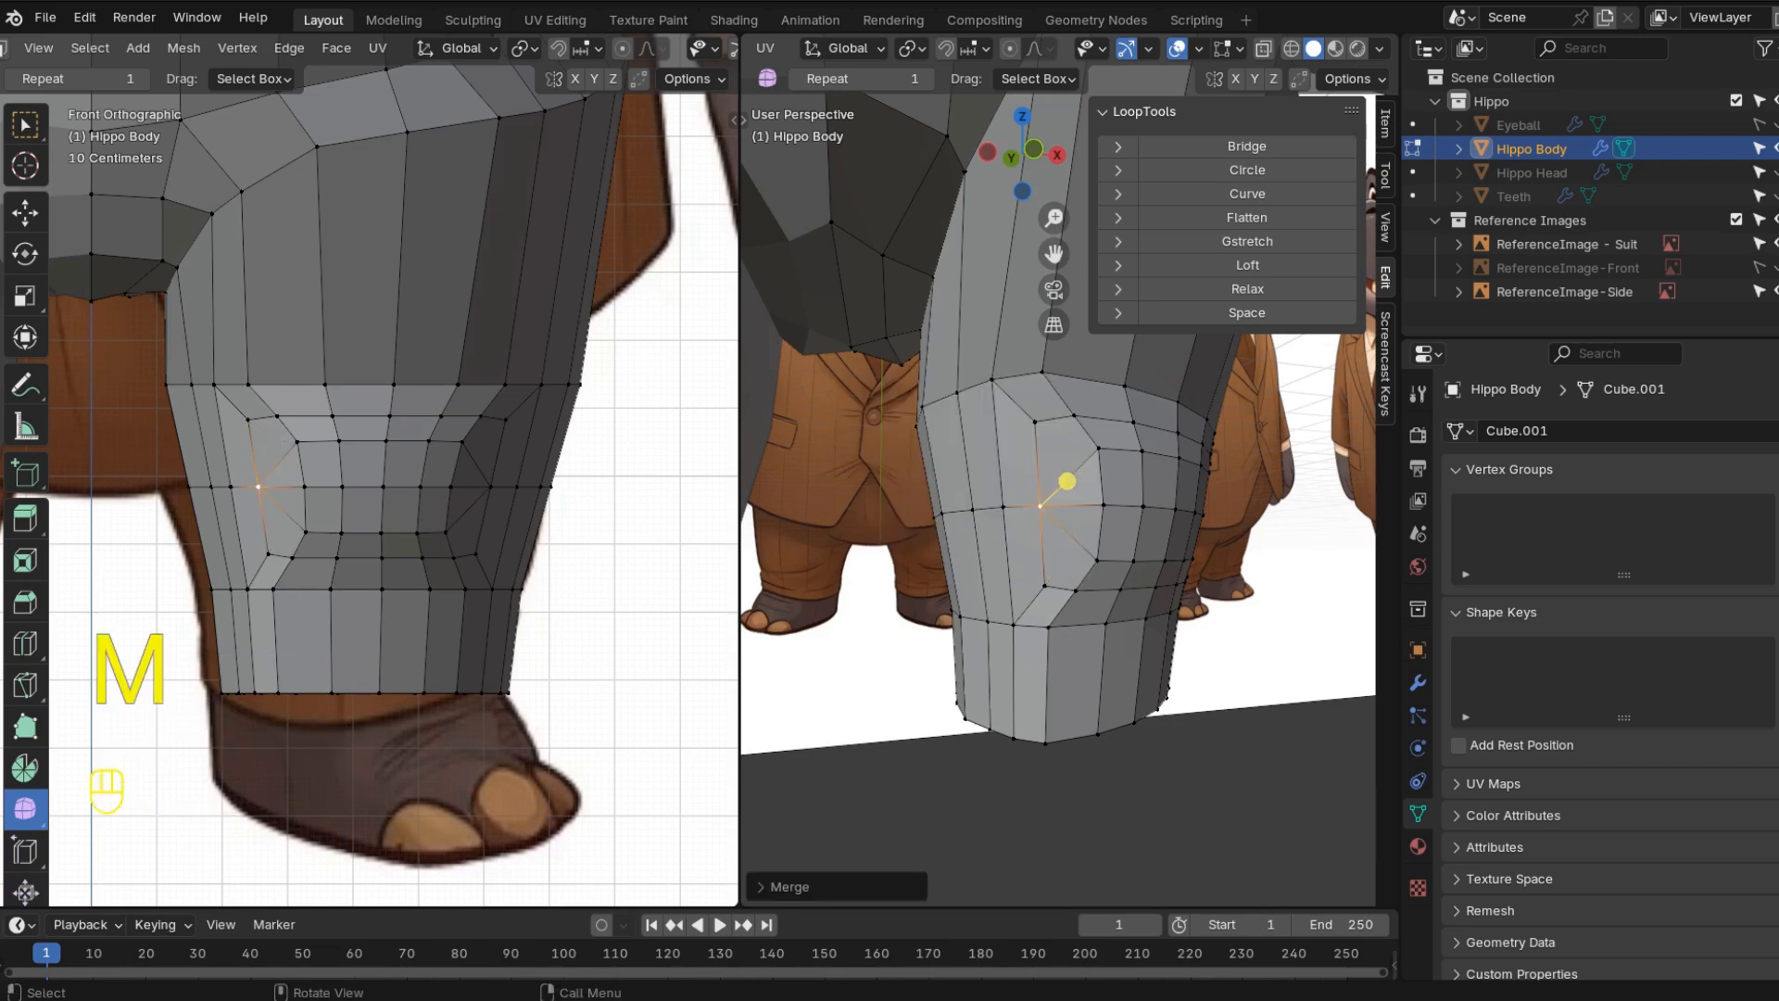
# - Dissolve the two horizontal edges at the inner and outer sides of the knee patch
pyautogui.press('2')
pyautogui.click(1073, 506)
pyautogui.moveTo(1072, 506); pyautogui.dragTo(926, 507, button='middle')
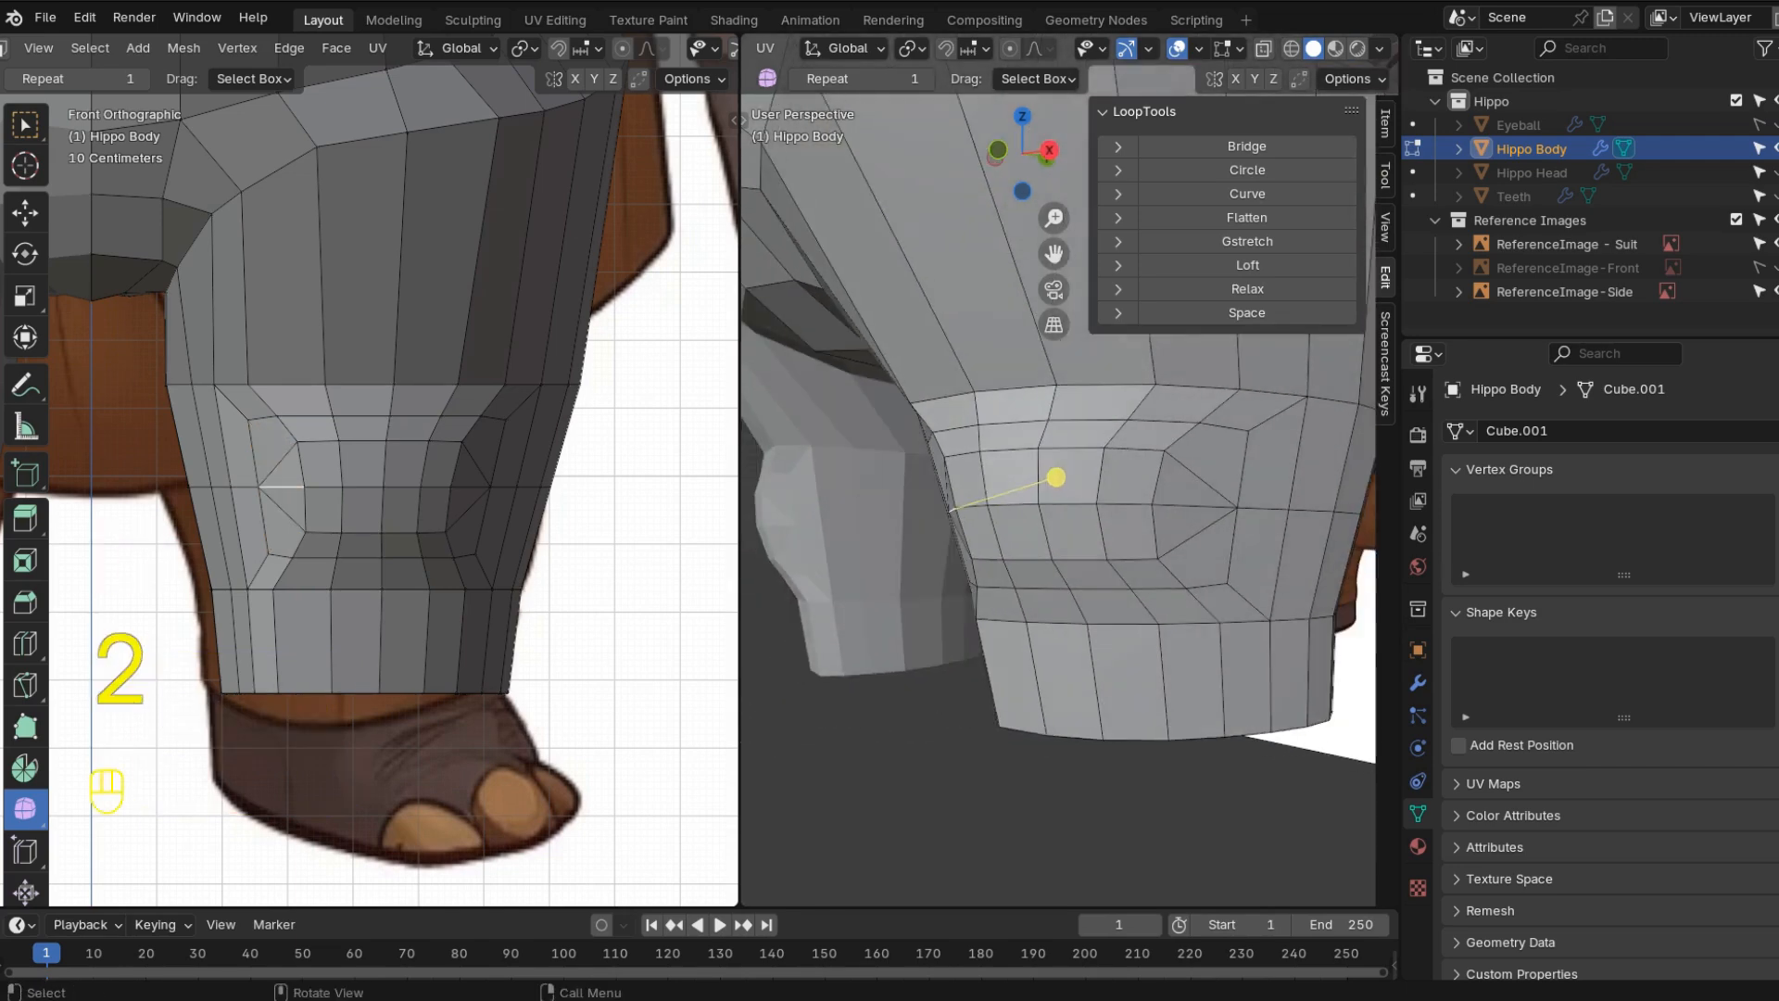
pyautogui.keyDown('shift'); pyautogui.click(1106, 481); pyautogui.keyUp('shift')
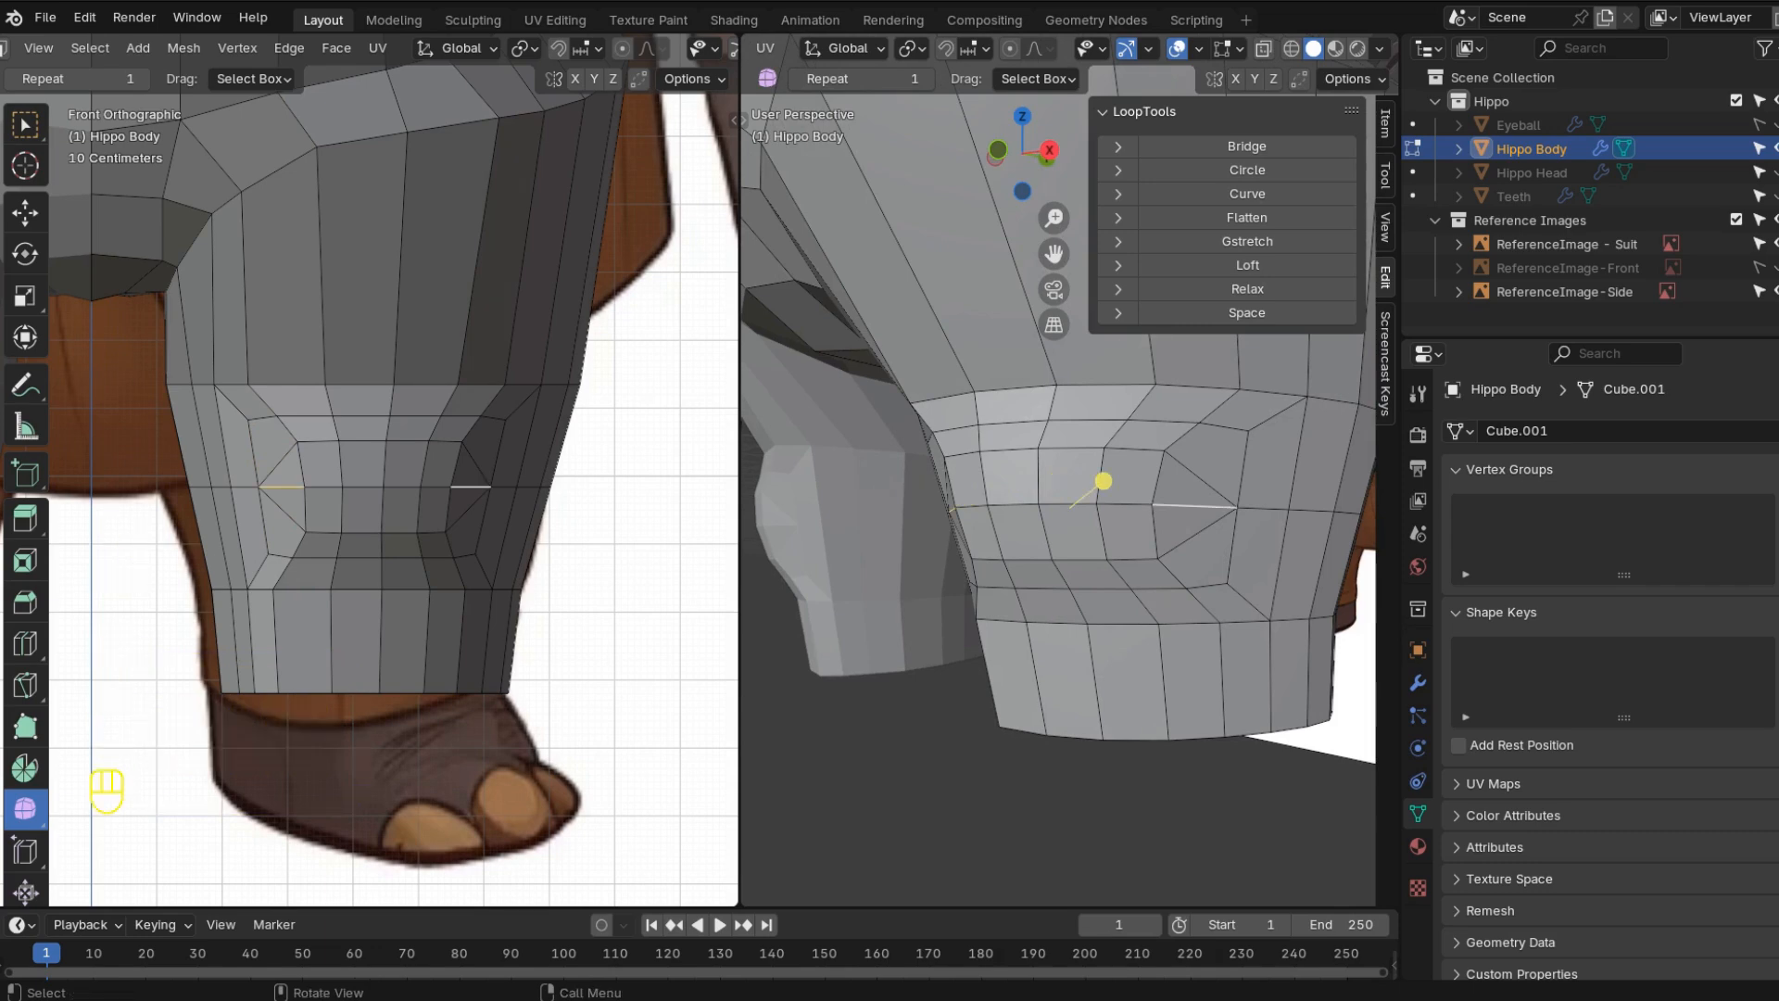
pyautogui.rightClick(1103, 481)
pyautogui.click(1103, 950)
# - Move the central knee faces forward along the Y axis
pyautogui.press('g')
pyautogui.press('y')
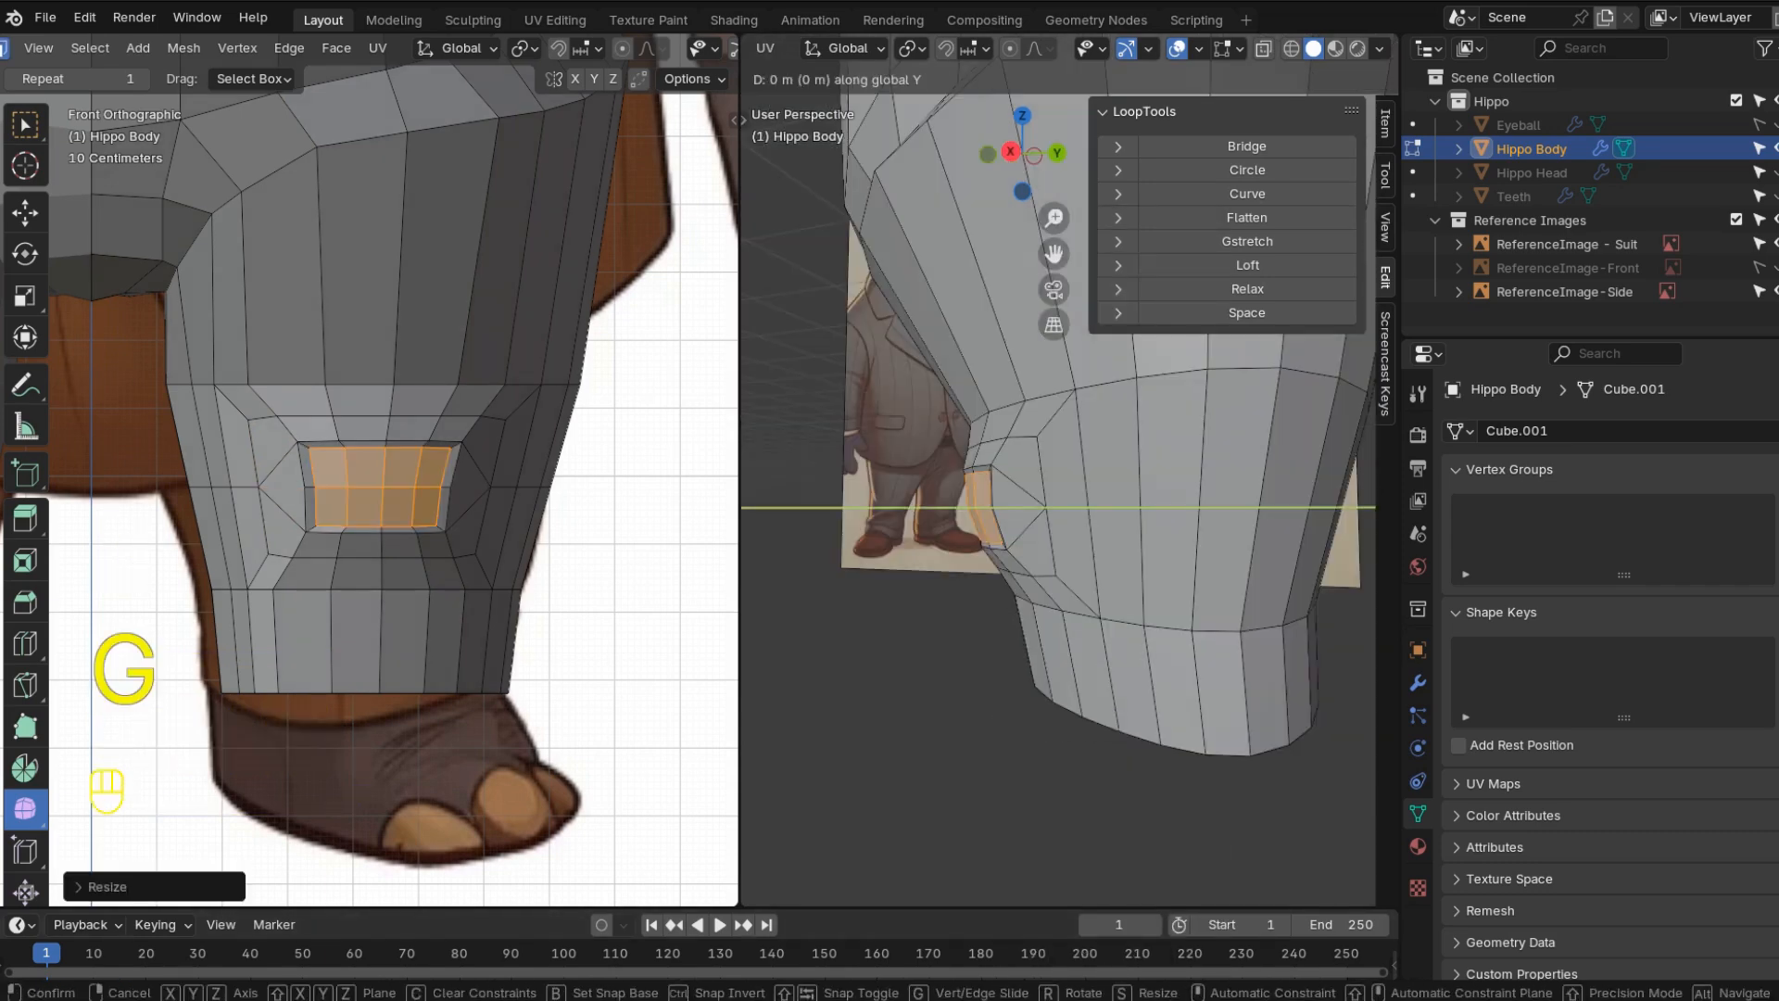
pyautogui.click(1064, 480)
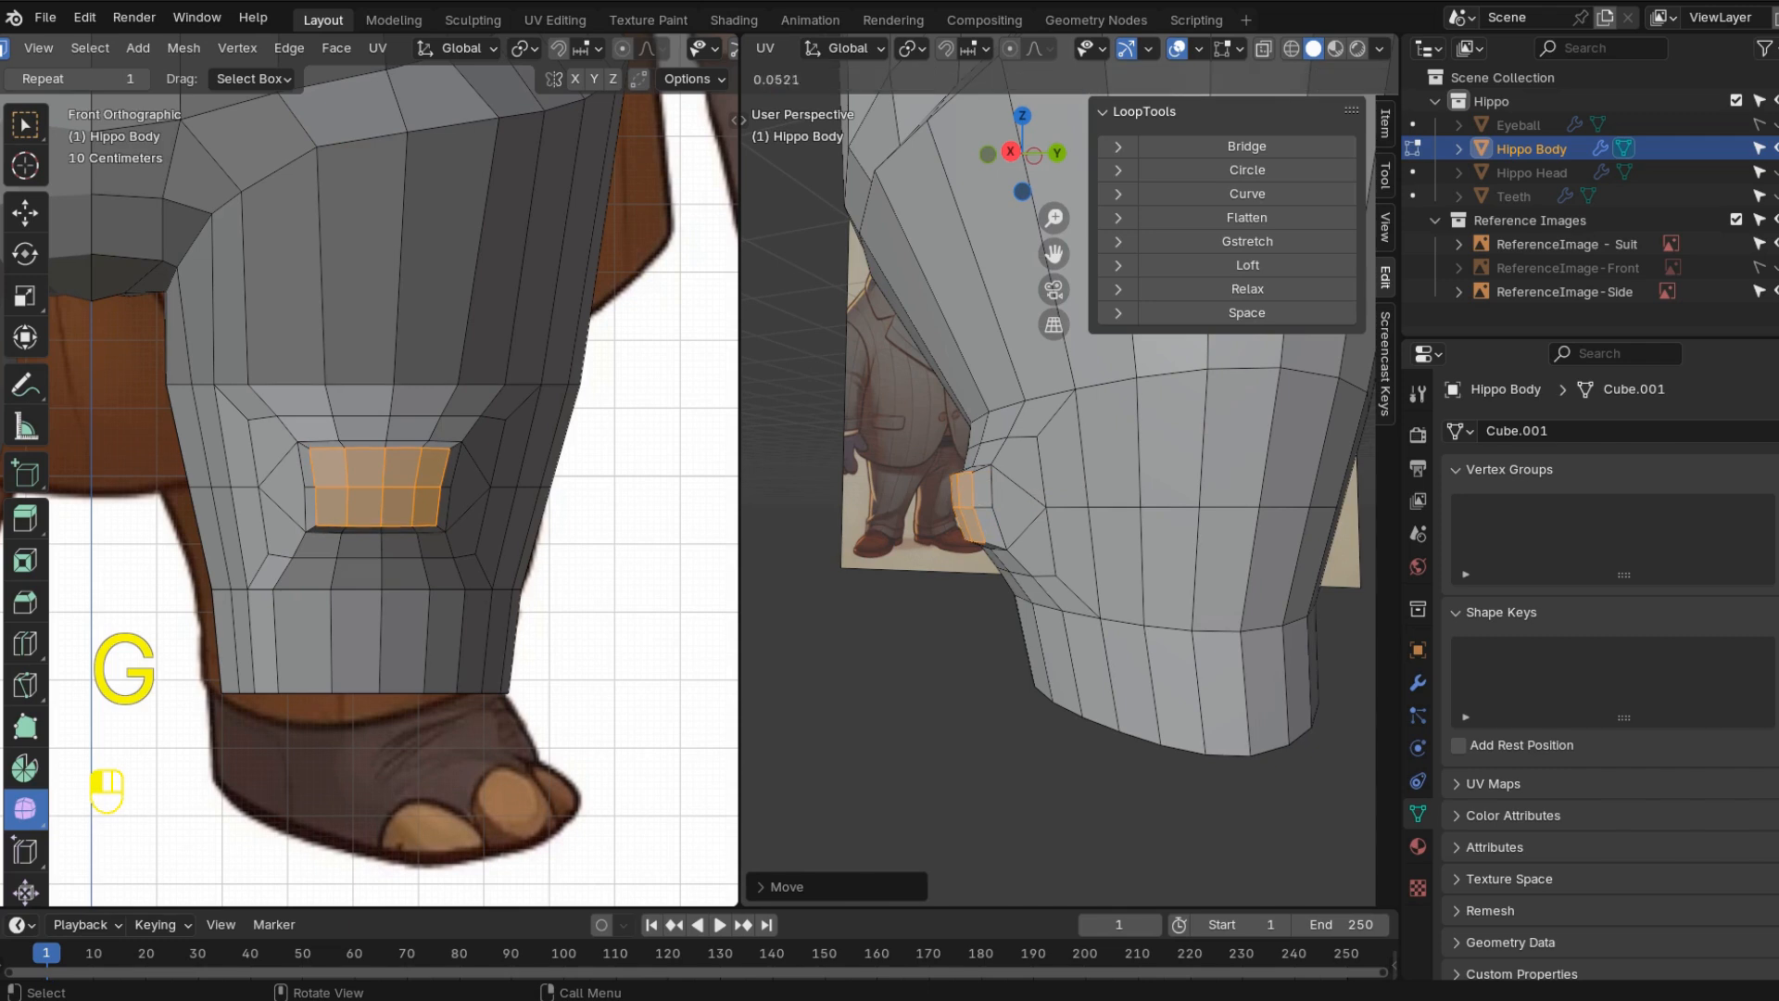
# - Merge the side vertices at the outer end of the central knee patch into the last selected vertex using At Last
pyautogui.moveTo(982, 507); pyautogui.dragTo(1390, 507)
pyautogui.keyDown('shift'); pyautogui.click(971, 512); pyautogui.keyUp('shift')
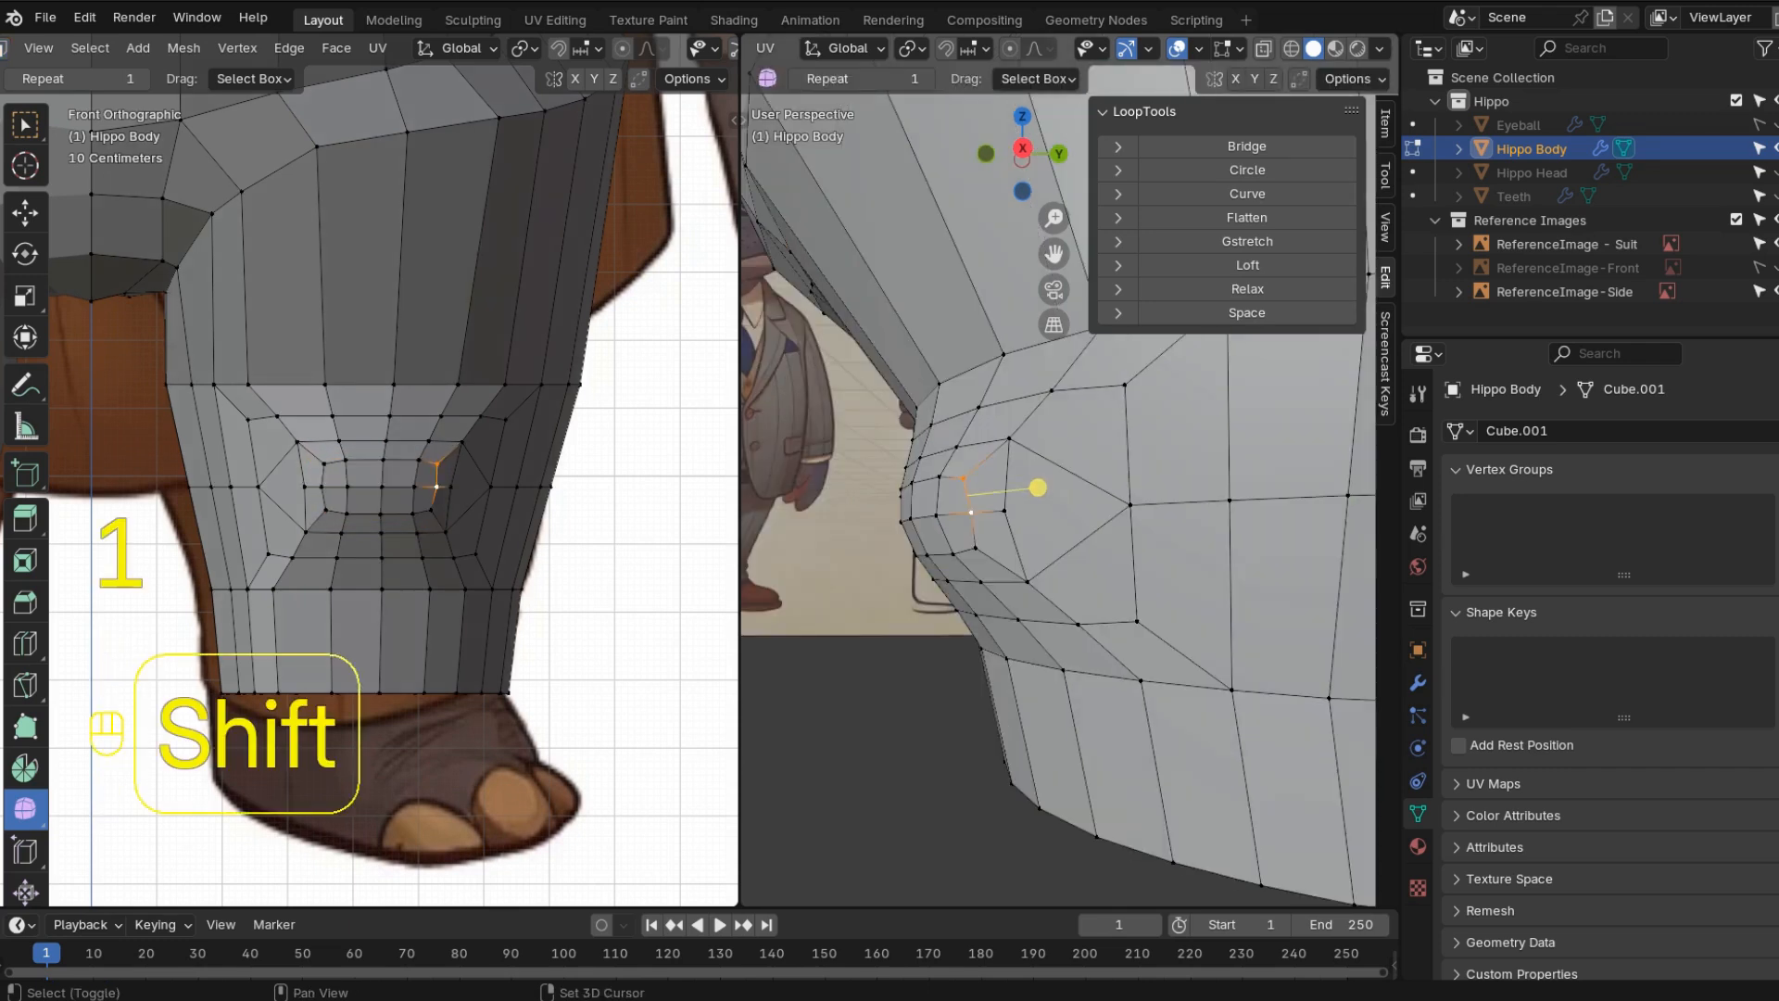
pyautogui.keyDown('shift'); pyautogui.click(975, 548); pyautogui.keyUp('shift')
pyautogui.keyDown('shift'); pyautogui.click(1005, 511); pyautogui.keyUp('shift')
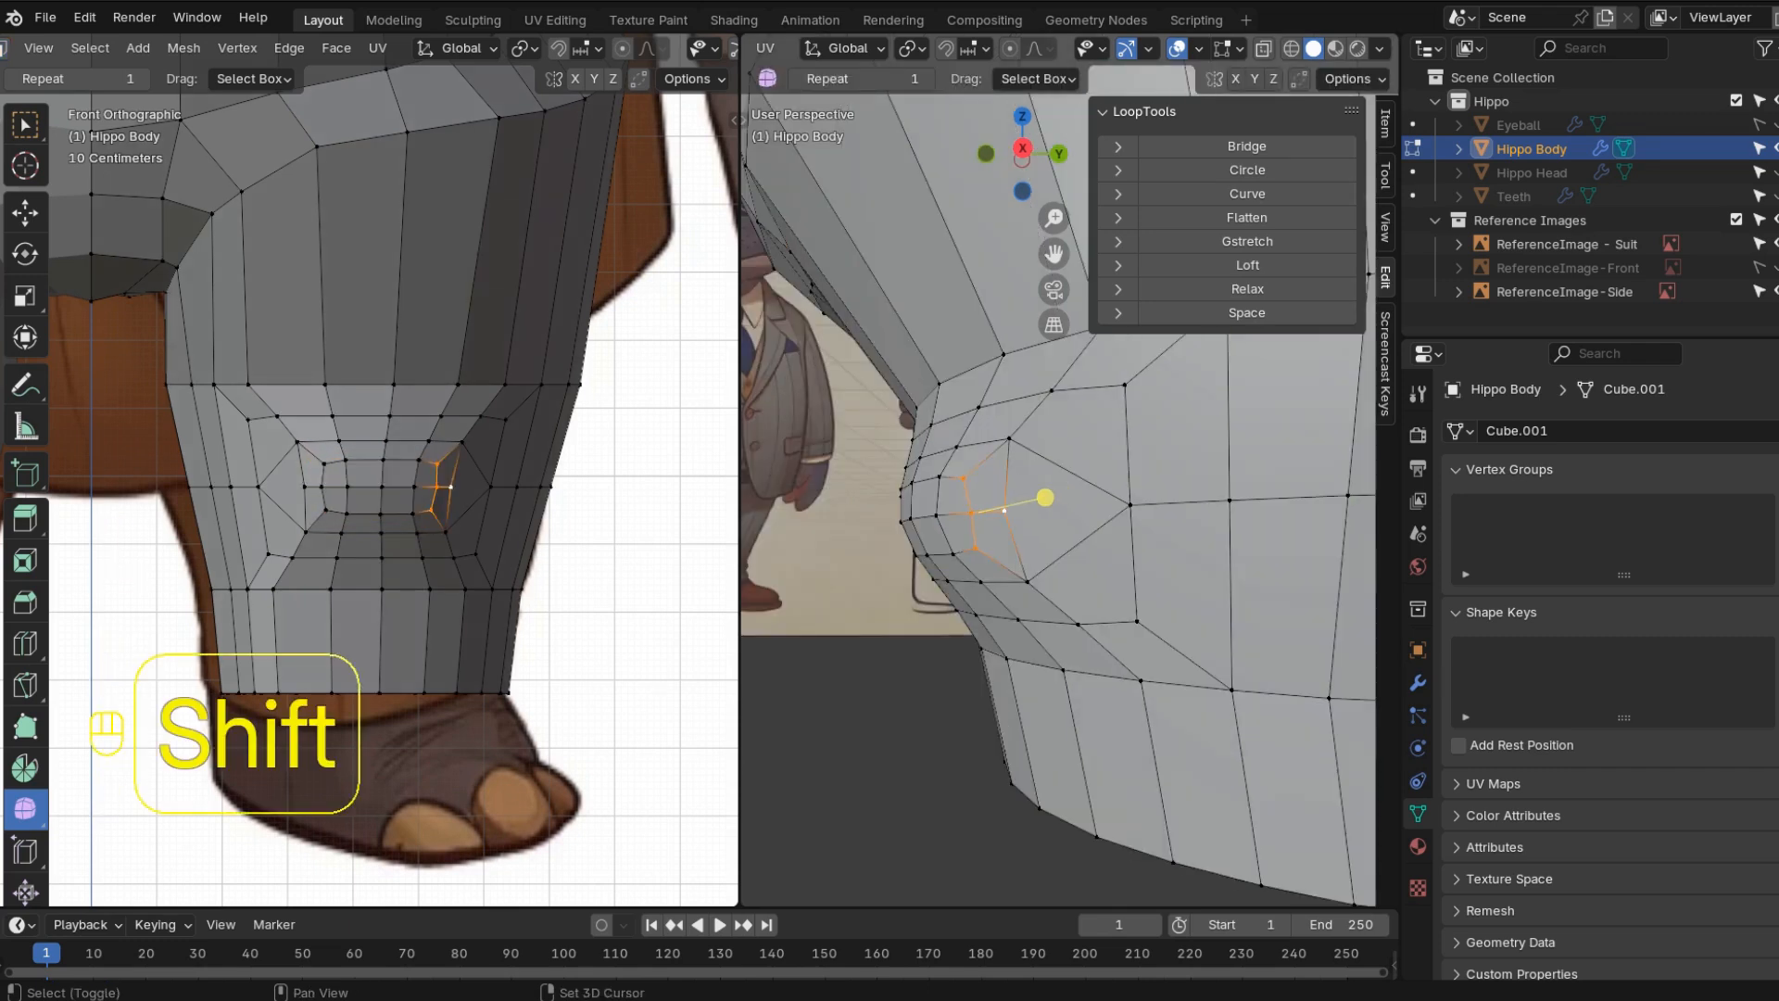
pyautogui.press('m')
pyautogui.click(913, 519)
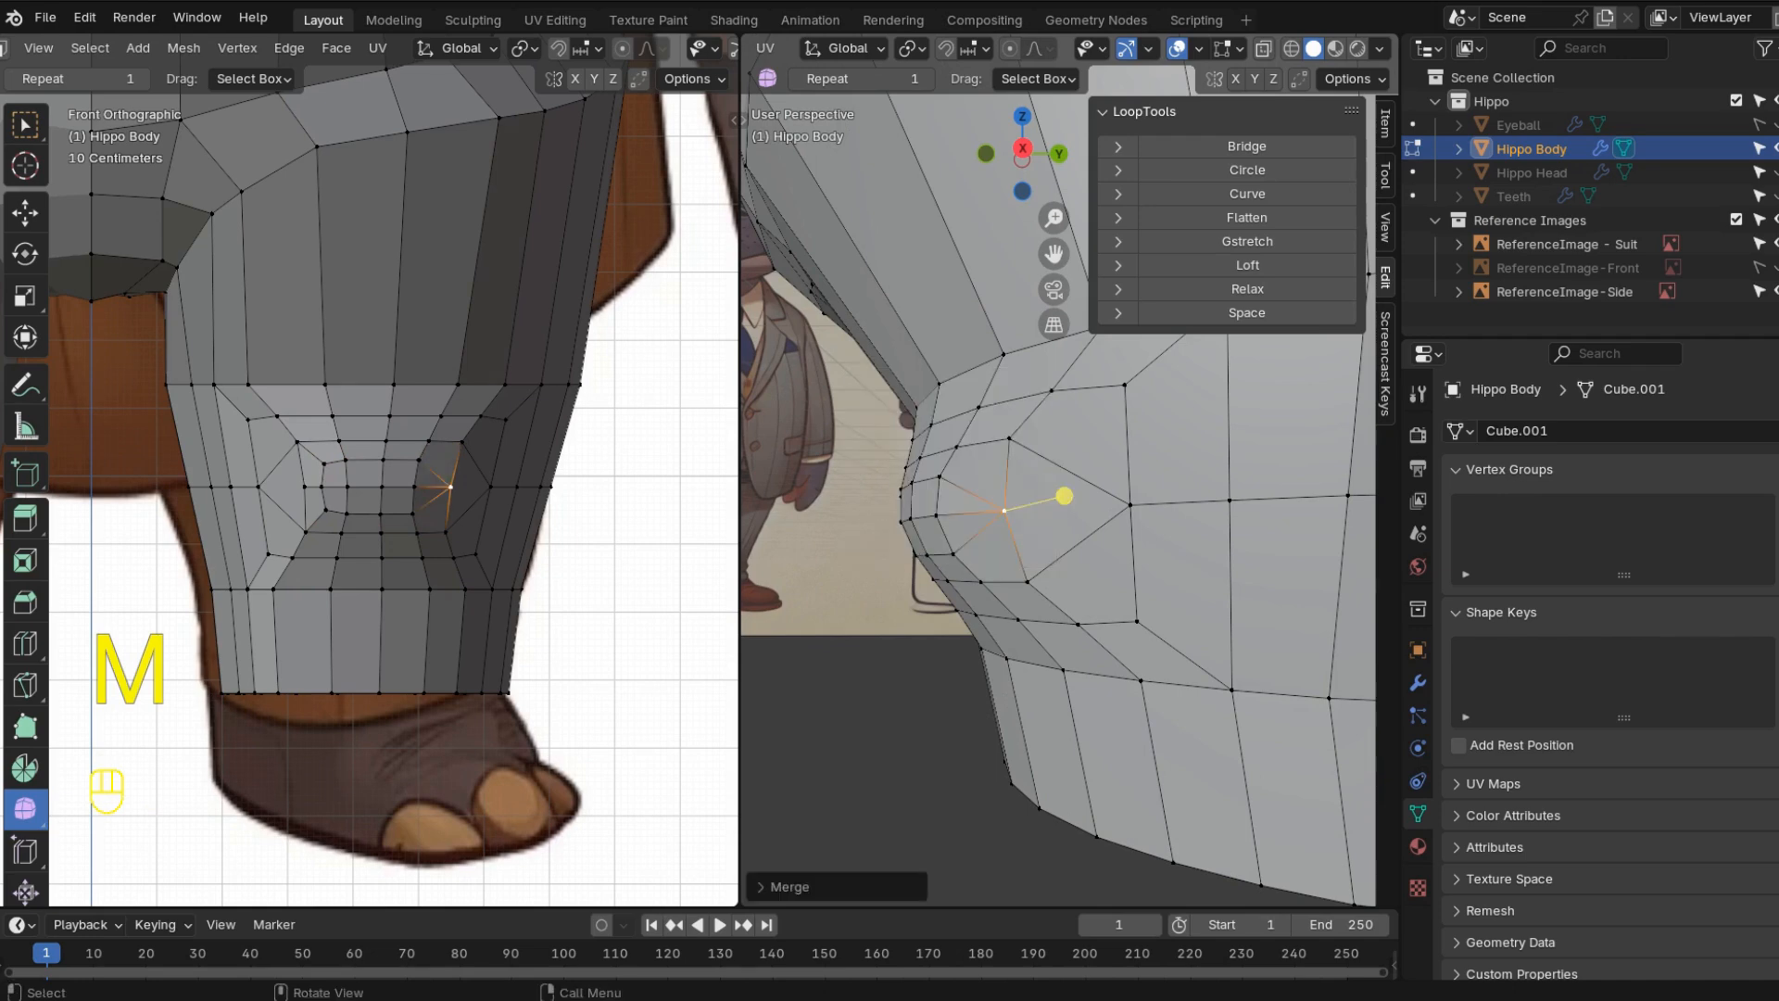
# - Merge the matching vertices at the inner end of the central knee patch using At Last
pyautogui.moveTo(1064, 495); pyautogui.dragTo(1124, 504, button='middle')
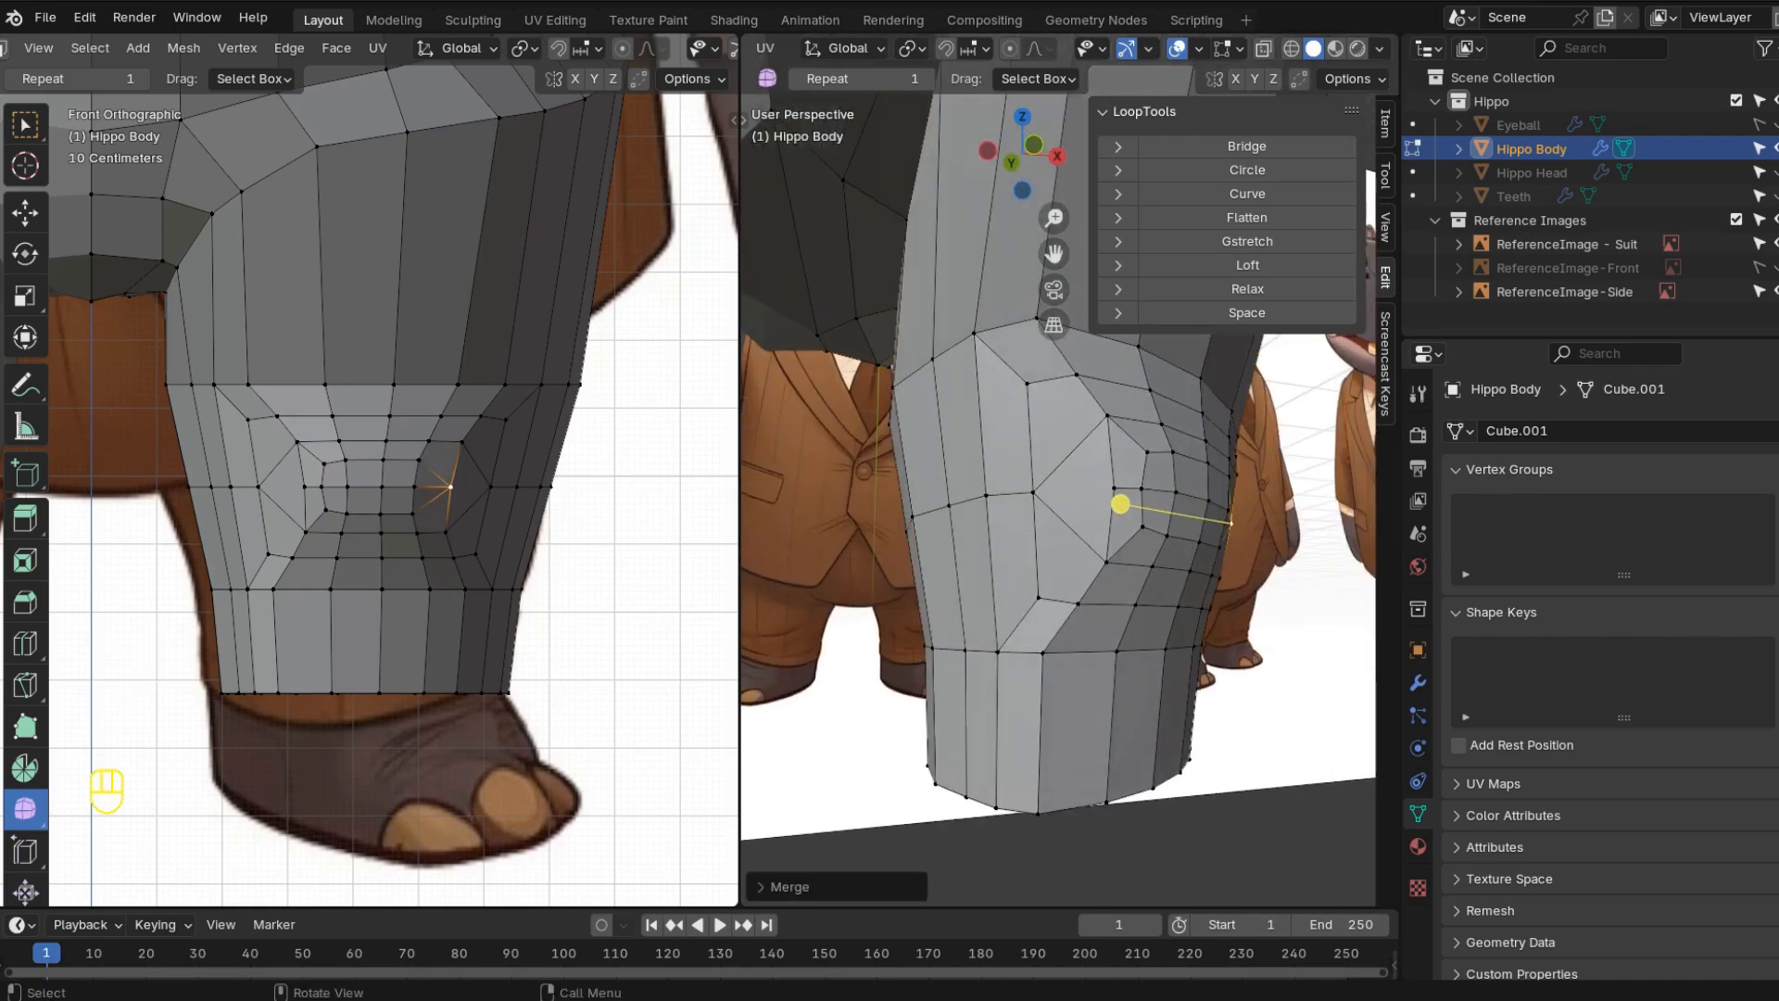
pyautogui.keyDown('shift'); pyautogui.click(1103, 476); pyautogui.keyUp('shift')
pyautogui.keyDown('shift'); pyautogui.click(1065, 486); pyautogui.keyUp('shift')
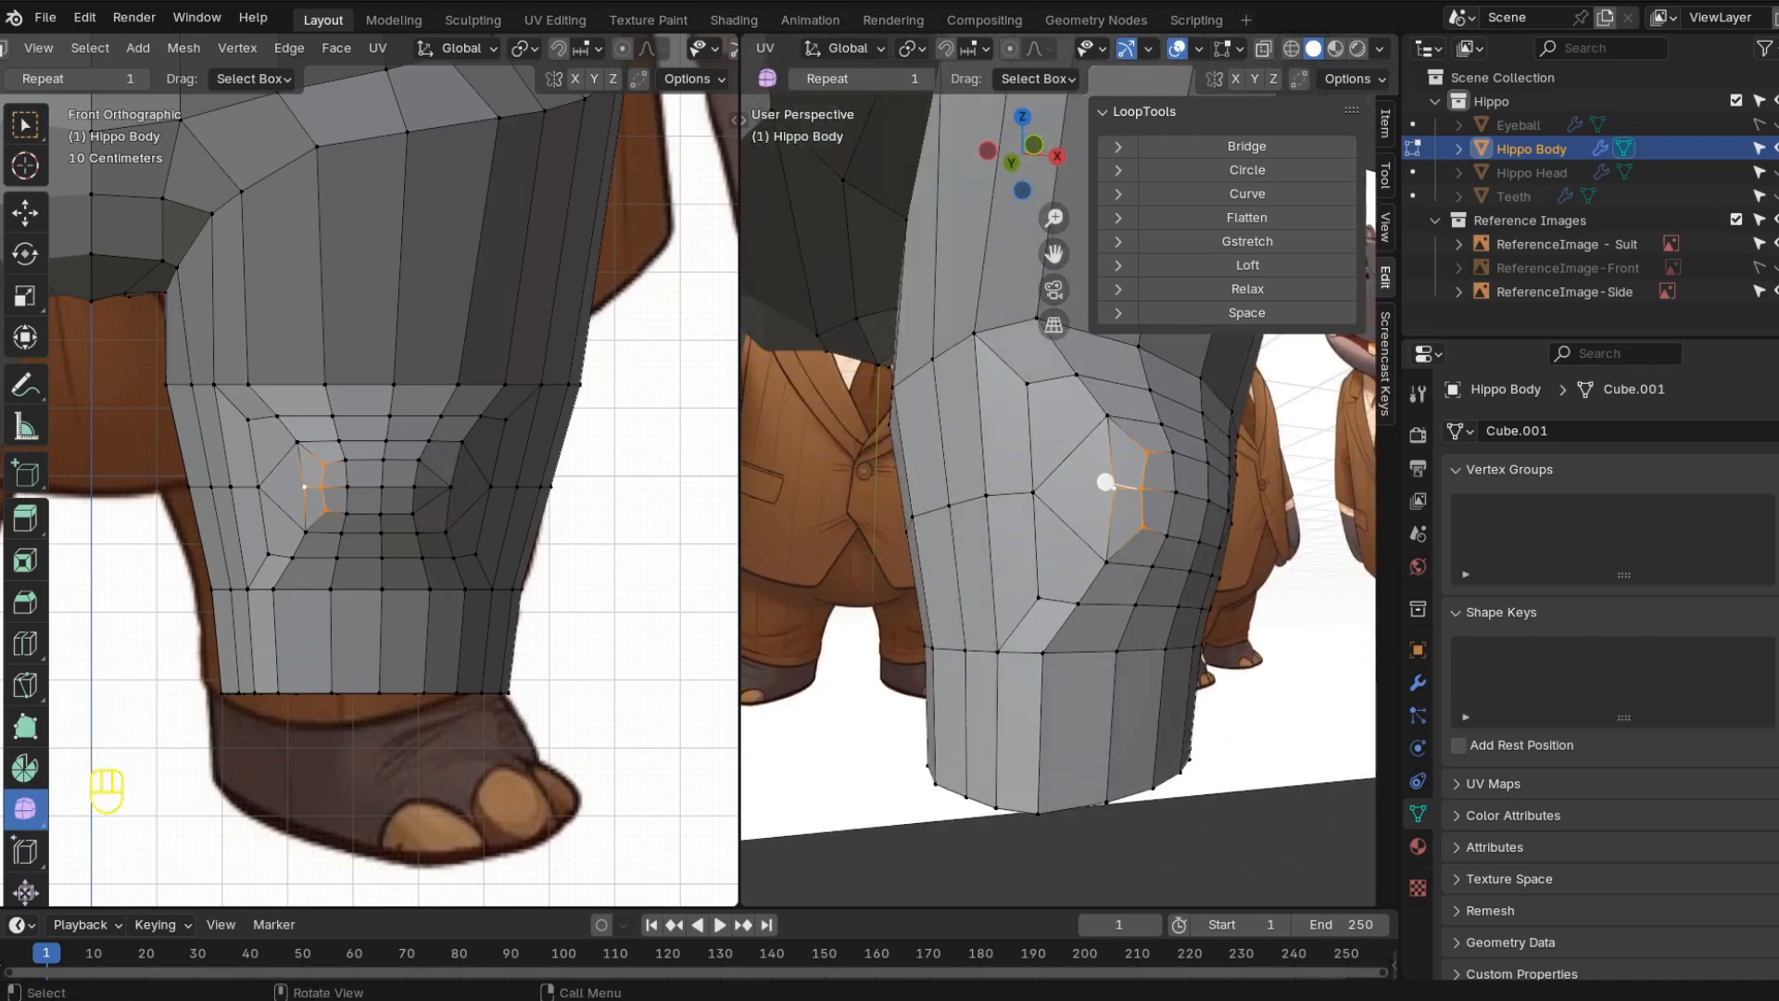
pyautogui.press('m')
pyautogui.click(1100, 491)
# - Dissolve the two short horizontal edges at either end of the central knee patch
pyautogui.press('2')
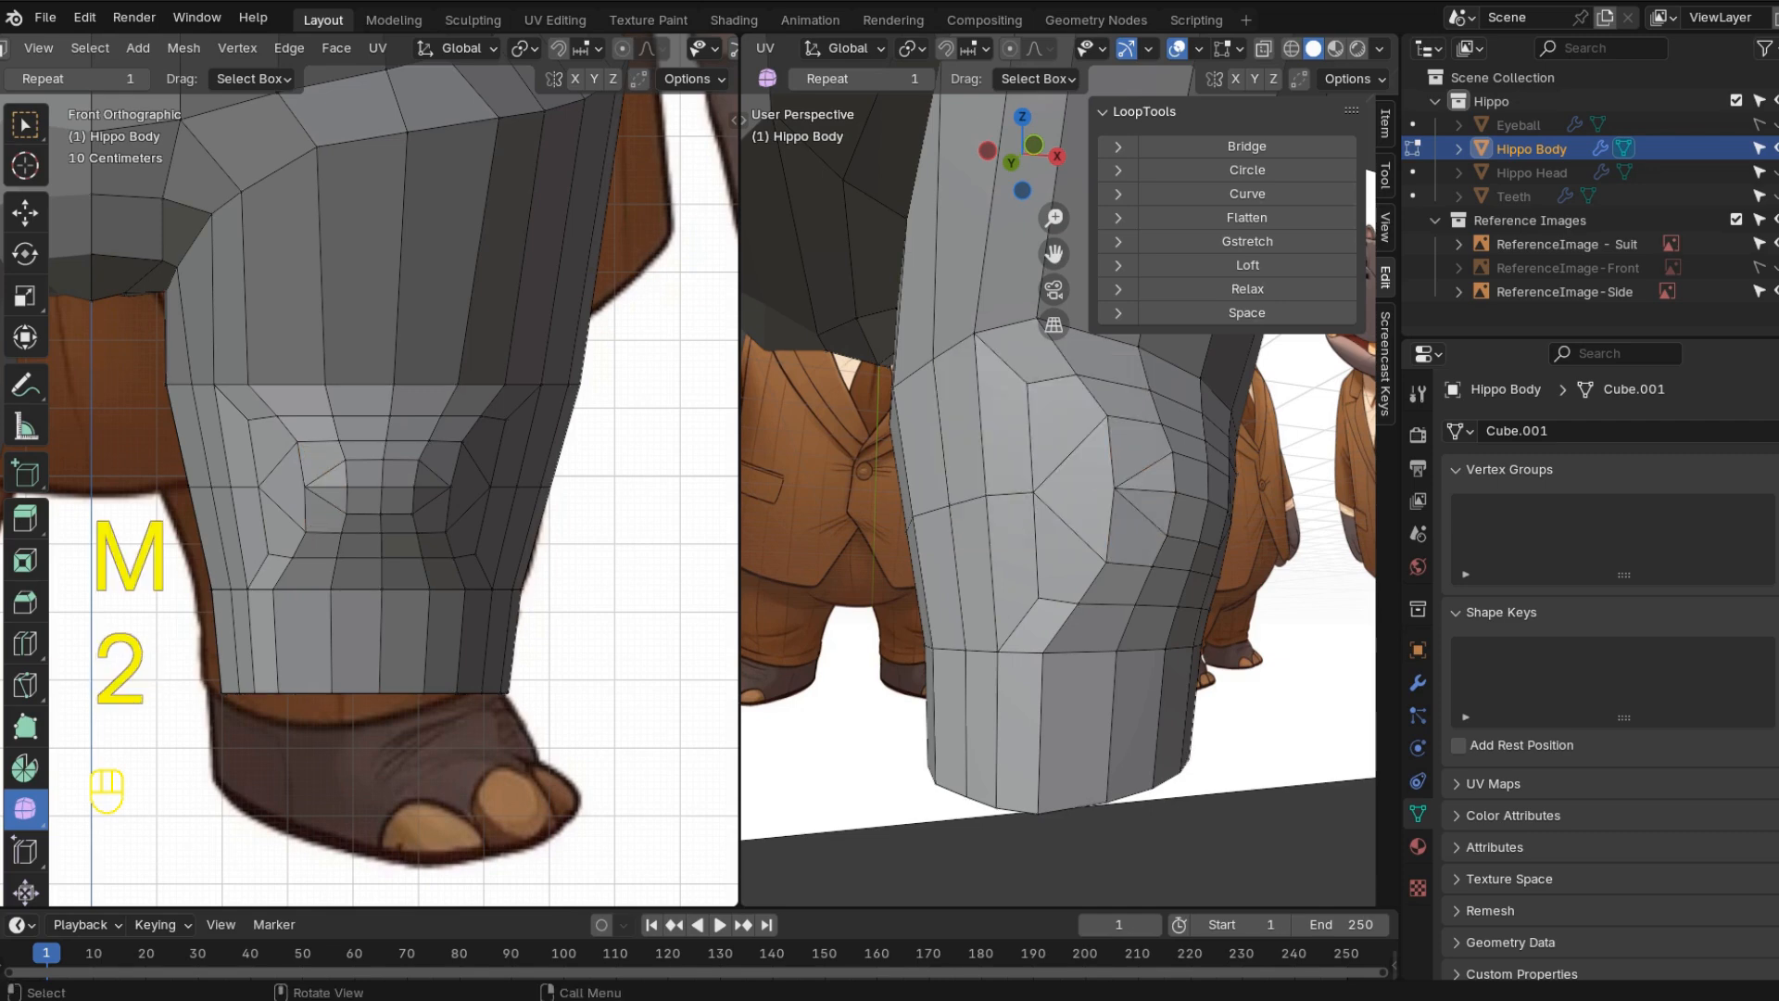
pyautogui.scroll(5, 1116, 485)
pyautogui.moveTo(1116, 485); pyautogui.dragTo(1020, 489, button='middle')
pyautogui.keyDown('shift'); pyautogui.click(1050, 491); pyautogui.keyUp('shift')
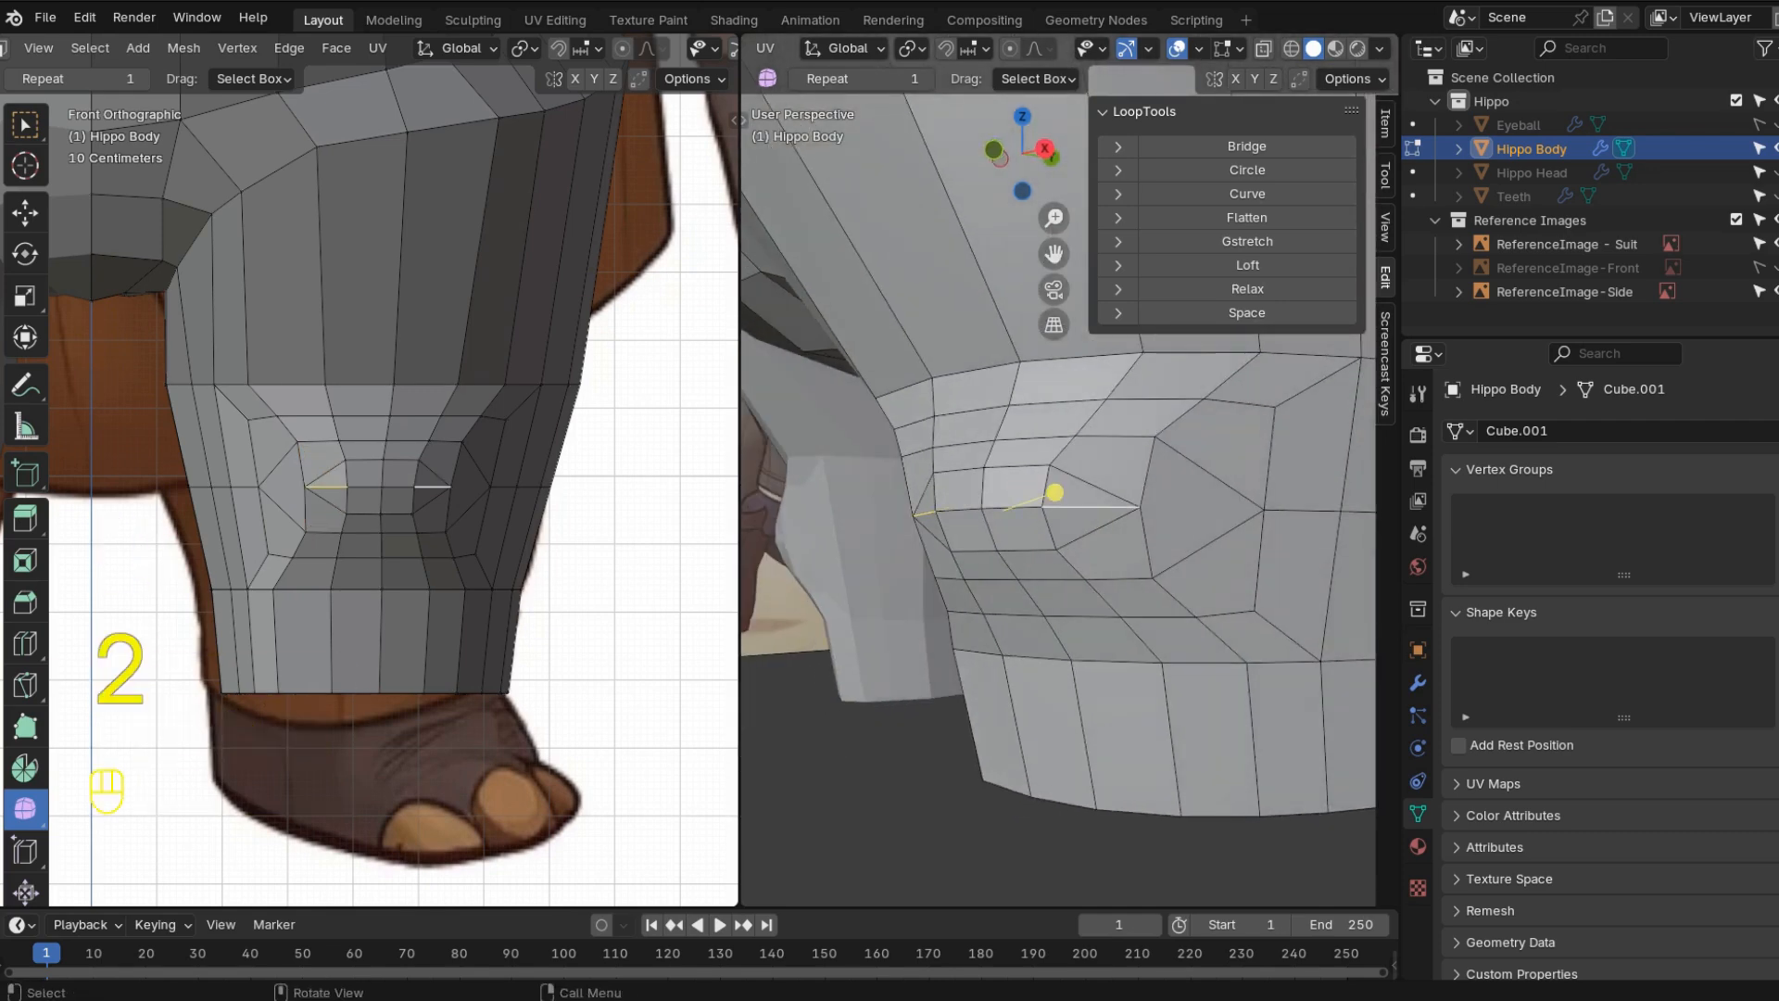
pyautogui.hotkey('ctrl', 'e')
pyautogui.moveTo(1019, 735)
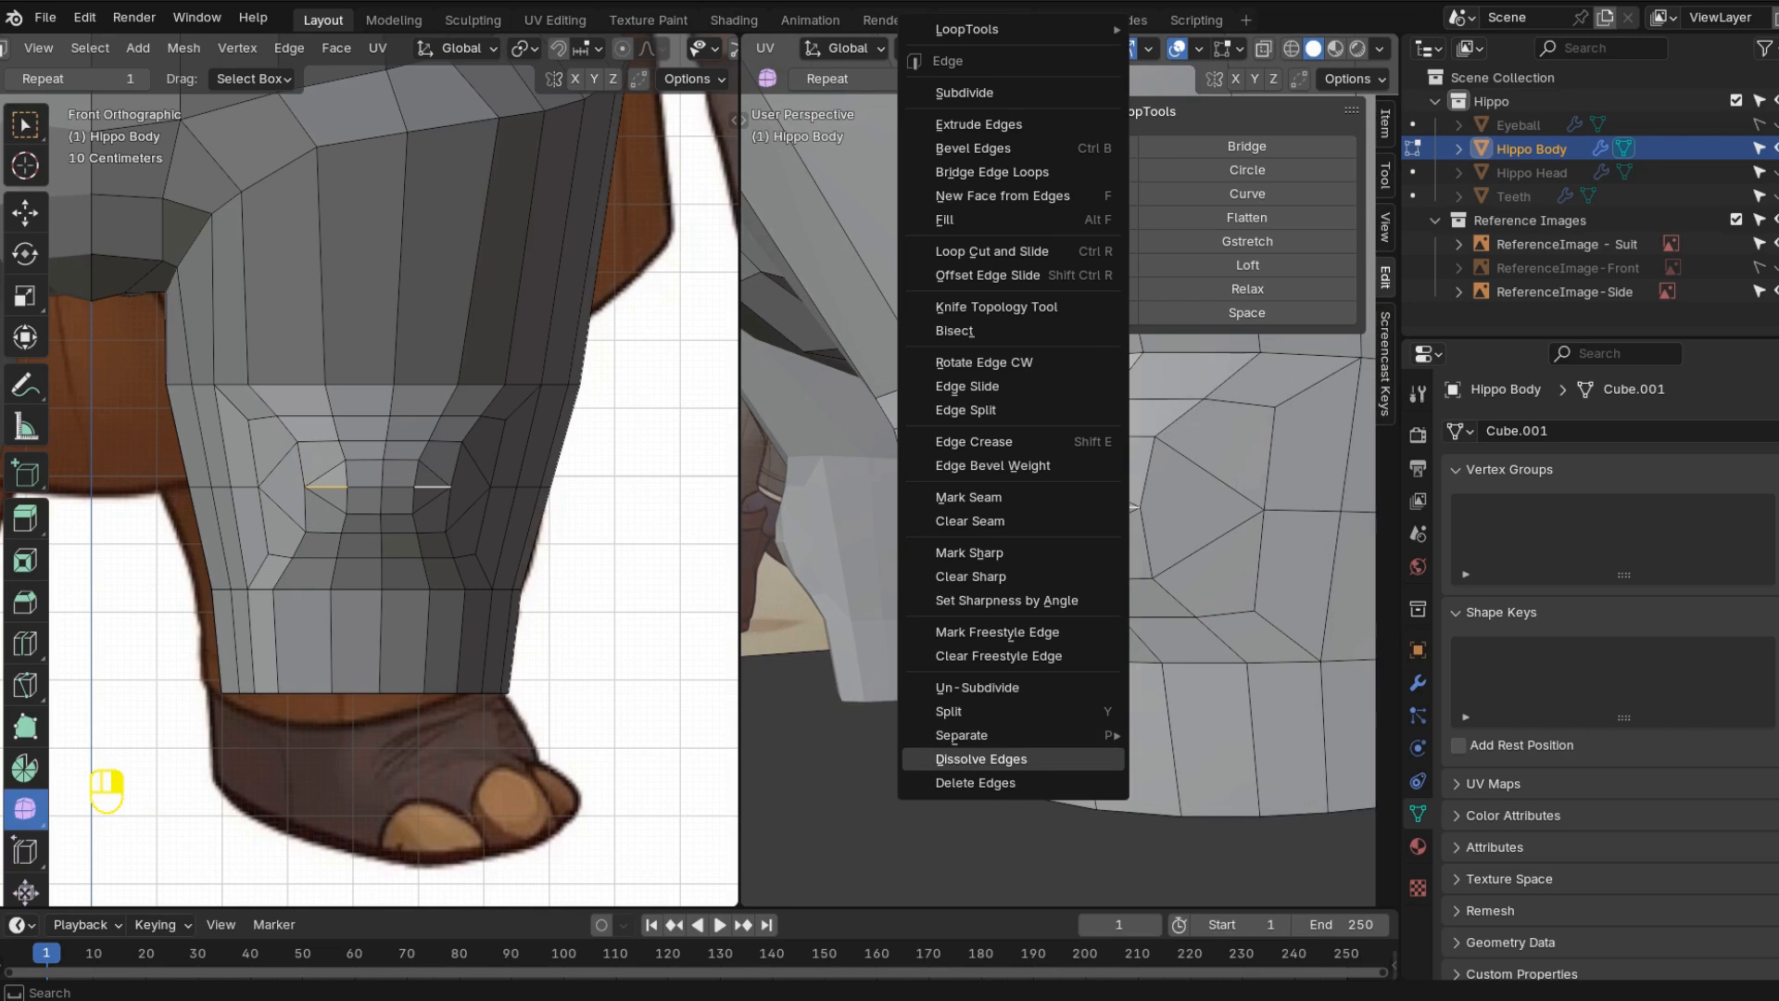
pyautogui.click(982, 759)
pyautogui.scroll(-2, 394, 500)
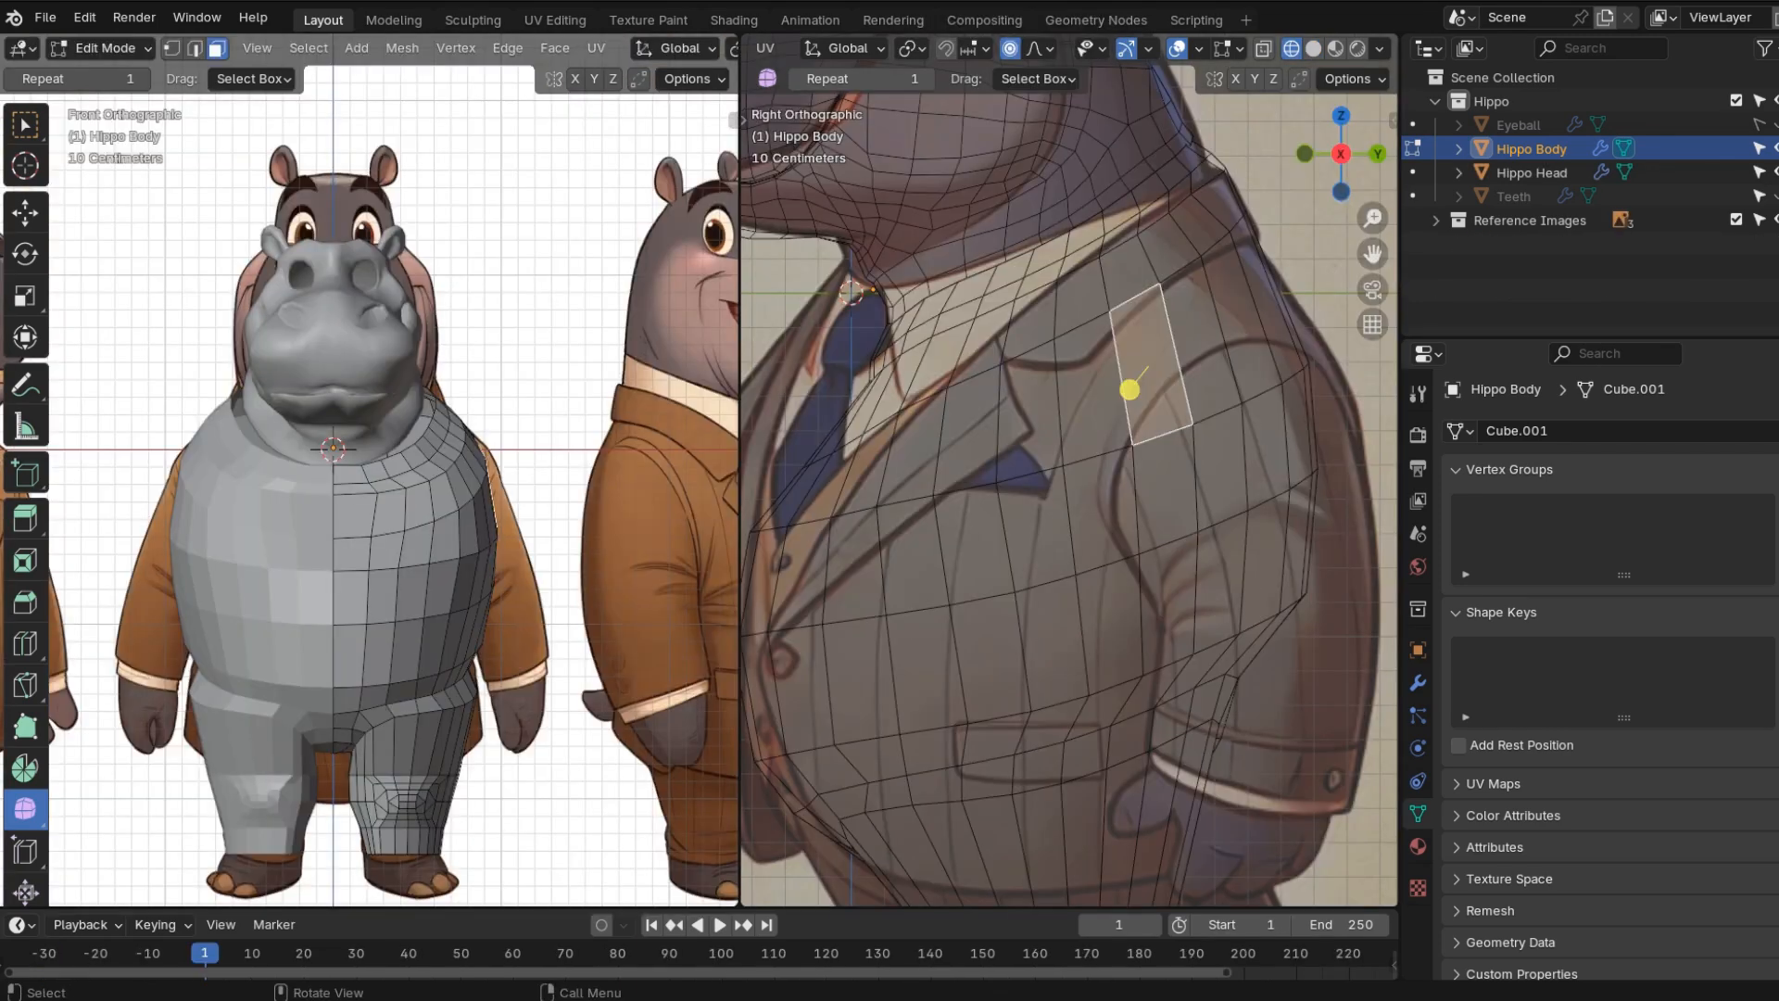
# - Select the block of faces on the torso's side at the shoulder where the arm attaches
pyautogui.keyDown('shift'); pyautogui.click(1200, 342); pyautogui.keyUp('shift')
pyautogui.keyDown('shift'); pyautogui.click(1239, 319); pyautogui.keyUp('shift')
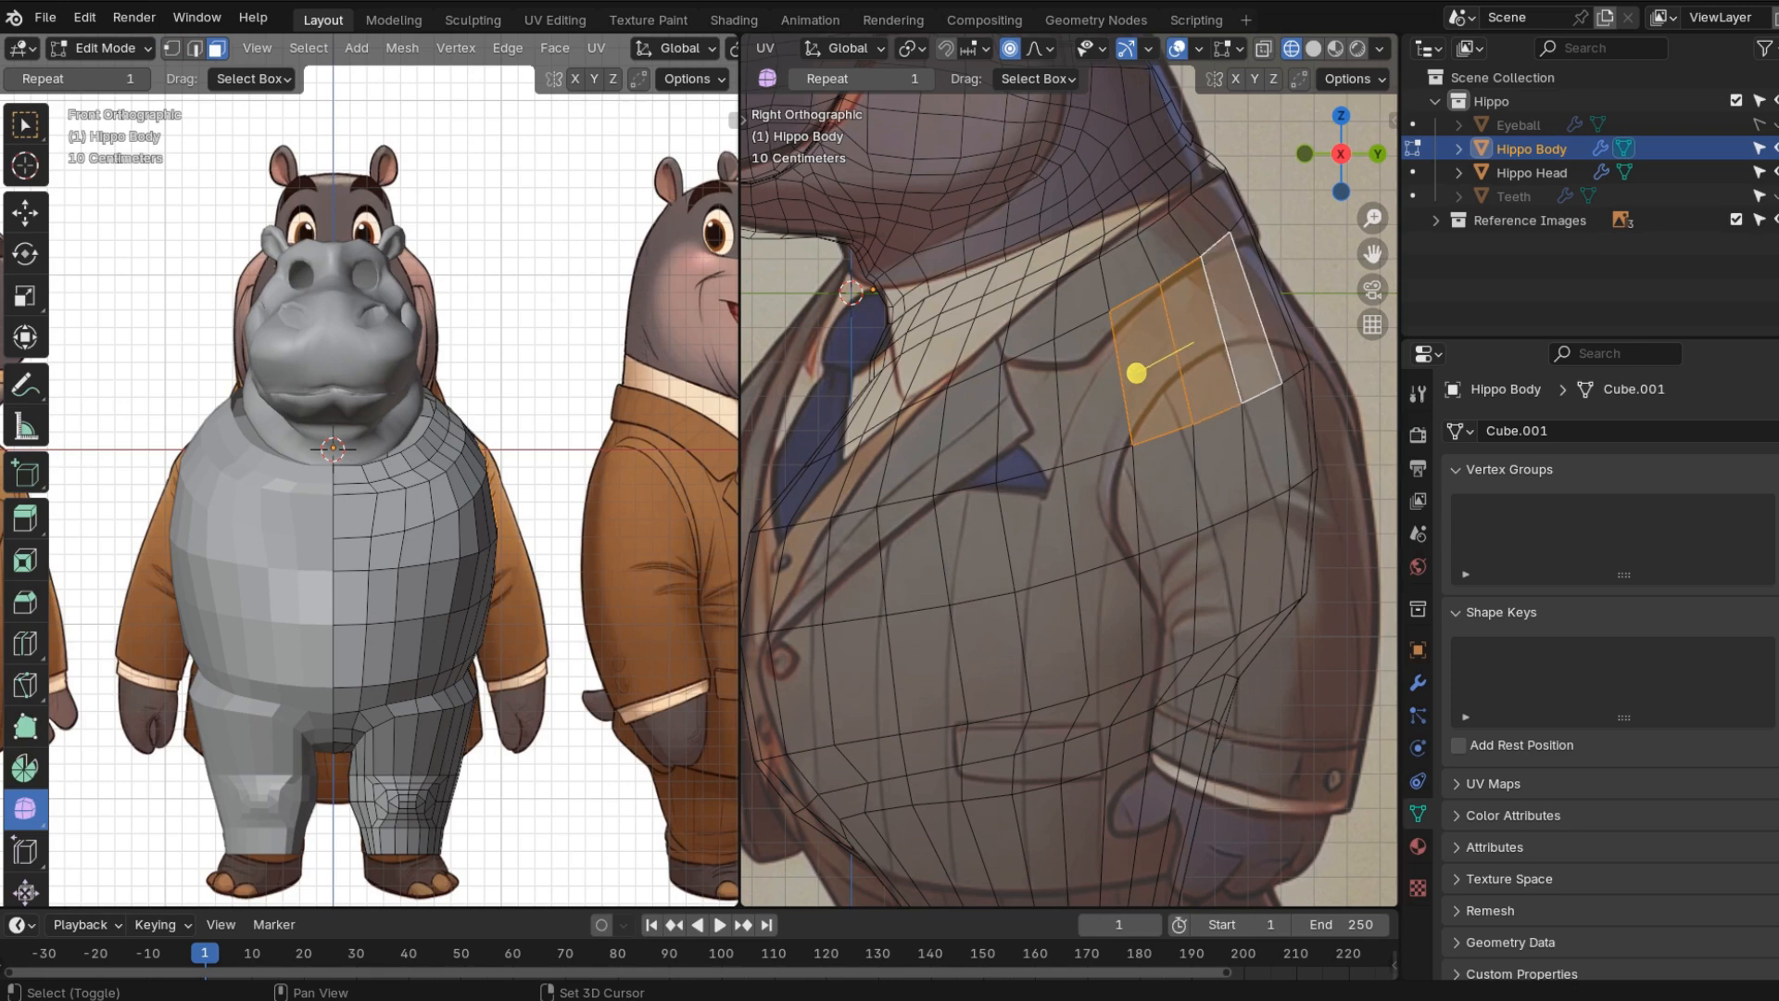
pyautogui.keyDown('shift'); pyautogui.click(1263, 445); pyautogui.keyUp('shift')
pyautogui.keyDown('shift'); pyautogui.click(1221, 464); pyautogui.keyUp('shift')
pyautogui.keyDown('shift'); pyautogui.click(1165, 488); pyautogui.keyUp('shift')
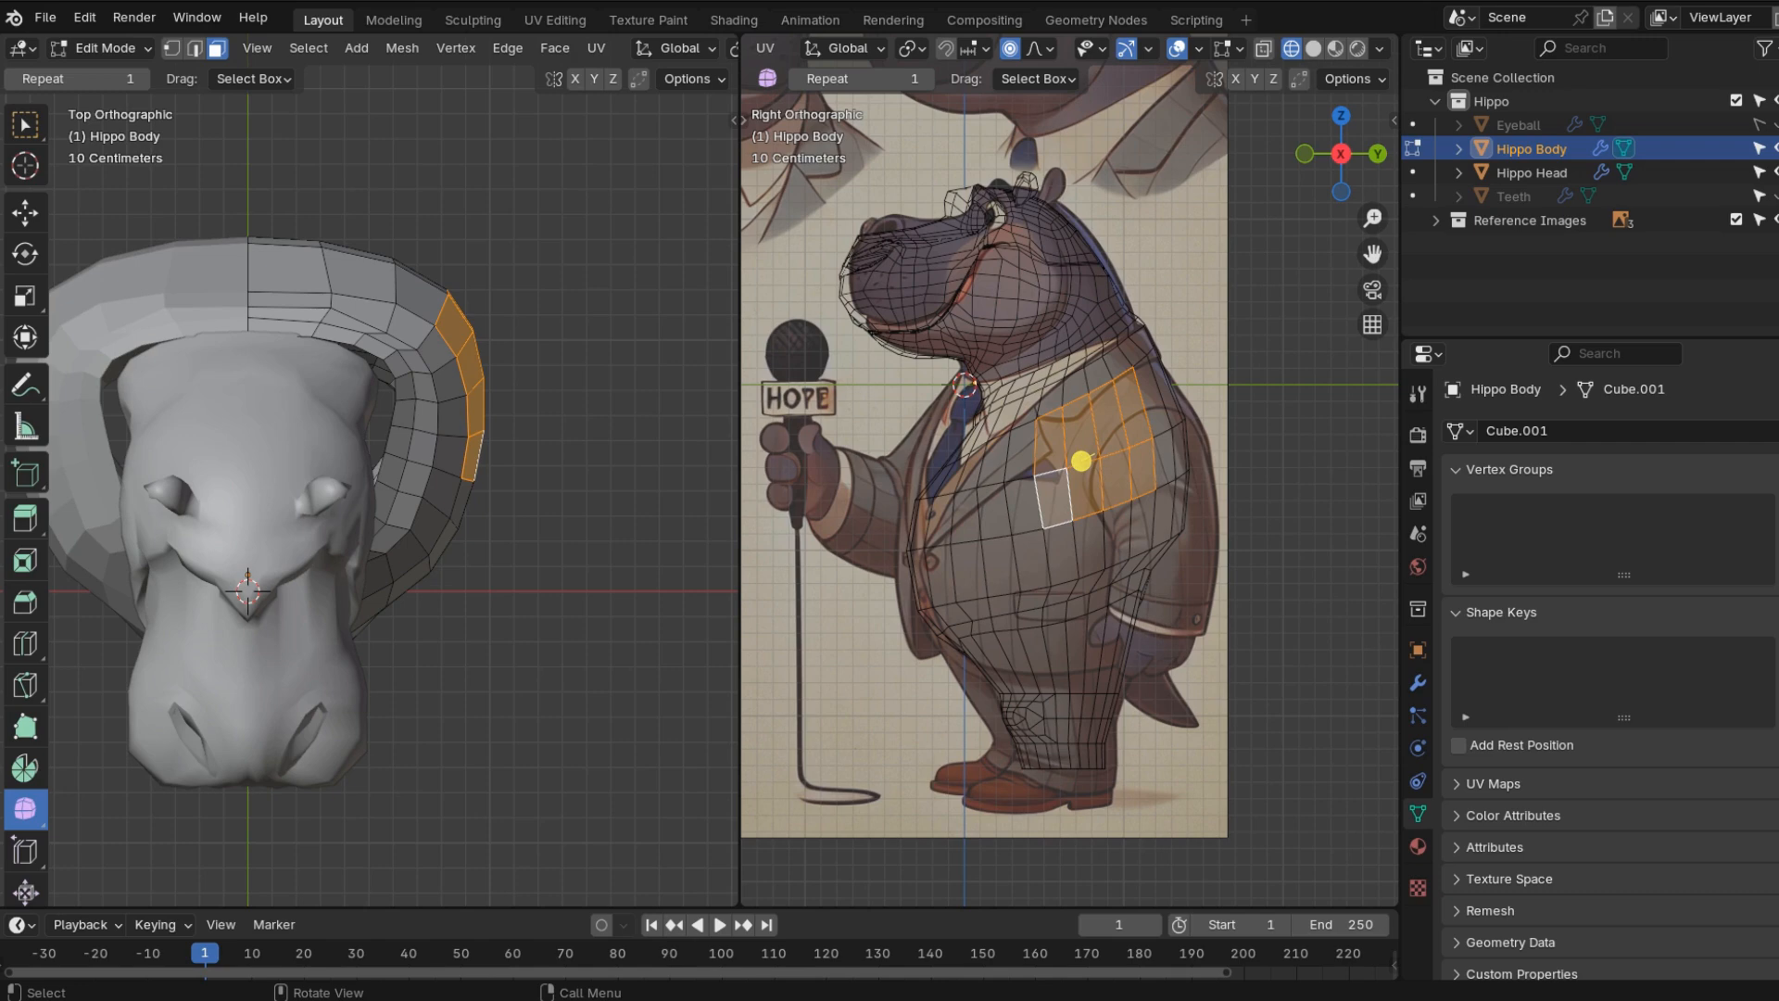
pyautogui.scroll(-3, 394, 501)
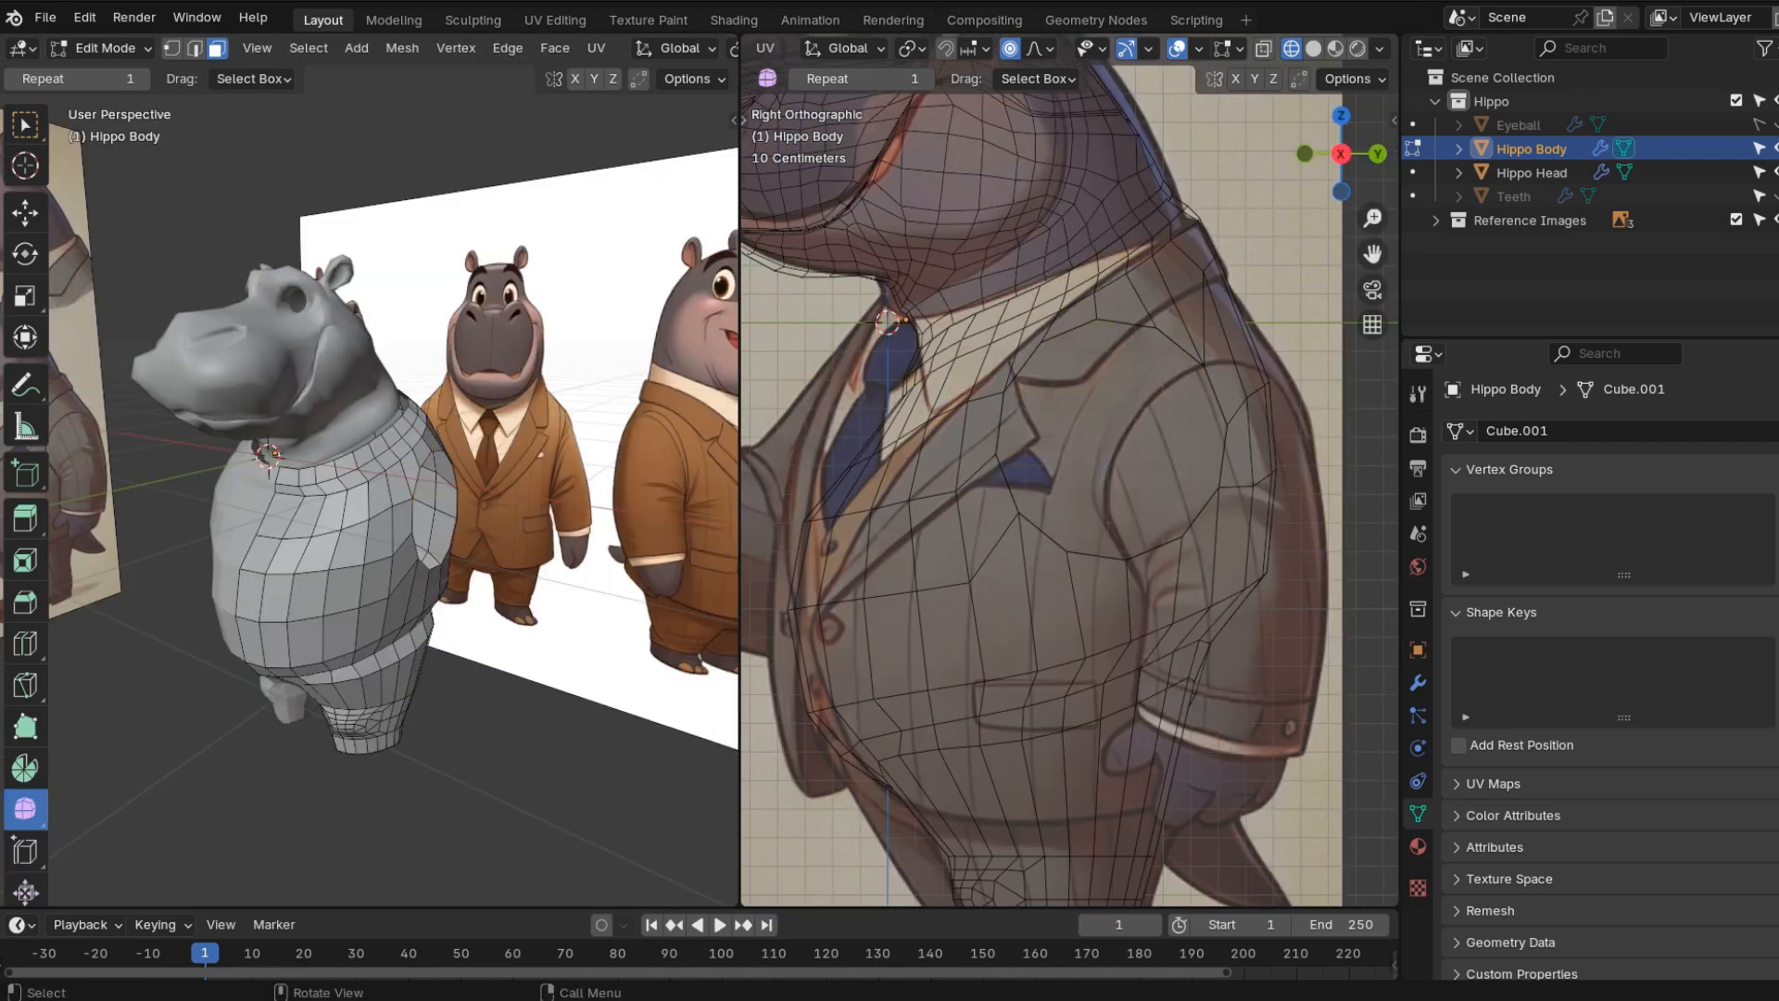
# - Extrude the round arm opening's edge loop outward from the shoulder and smooth its vertices
pyautogui.press('2')
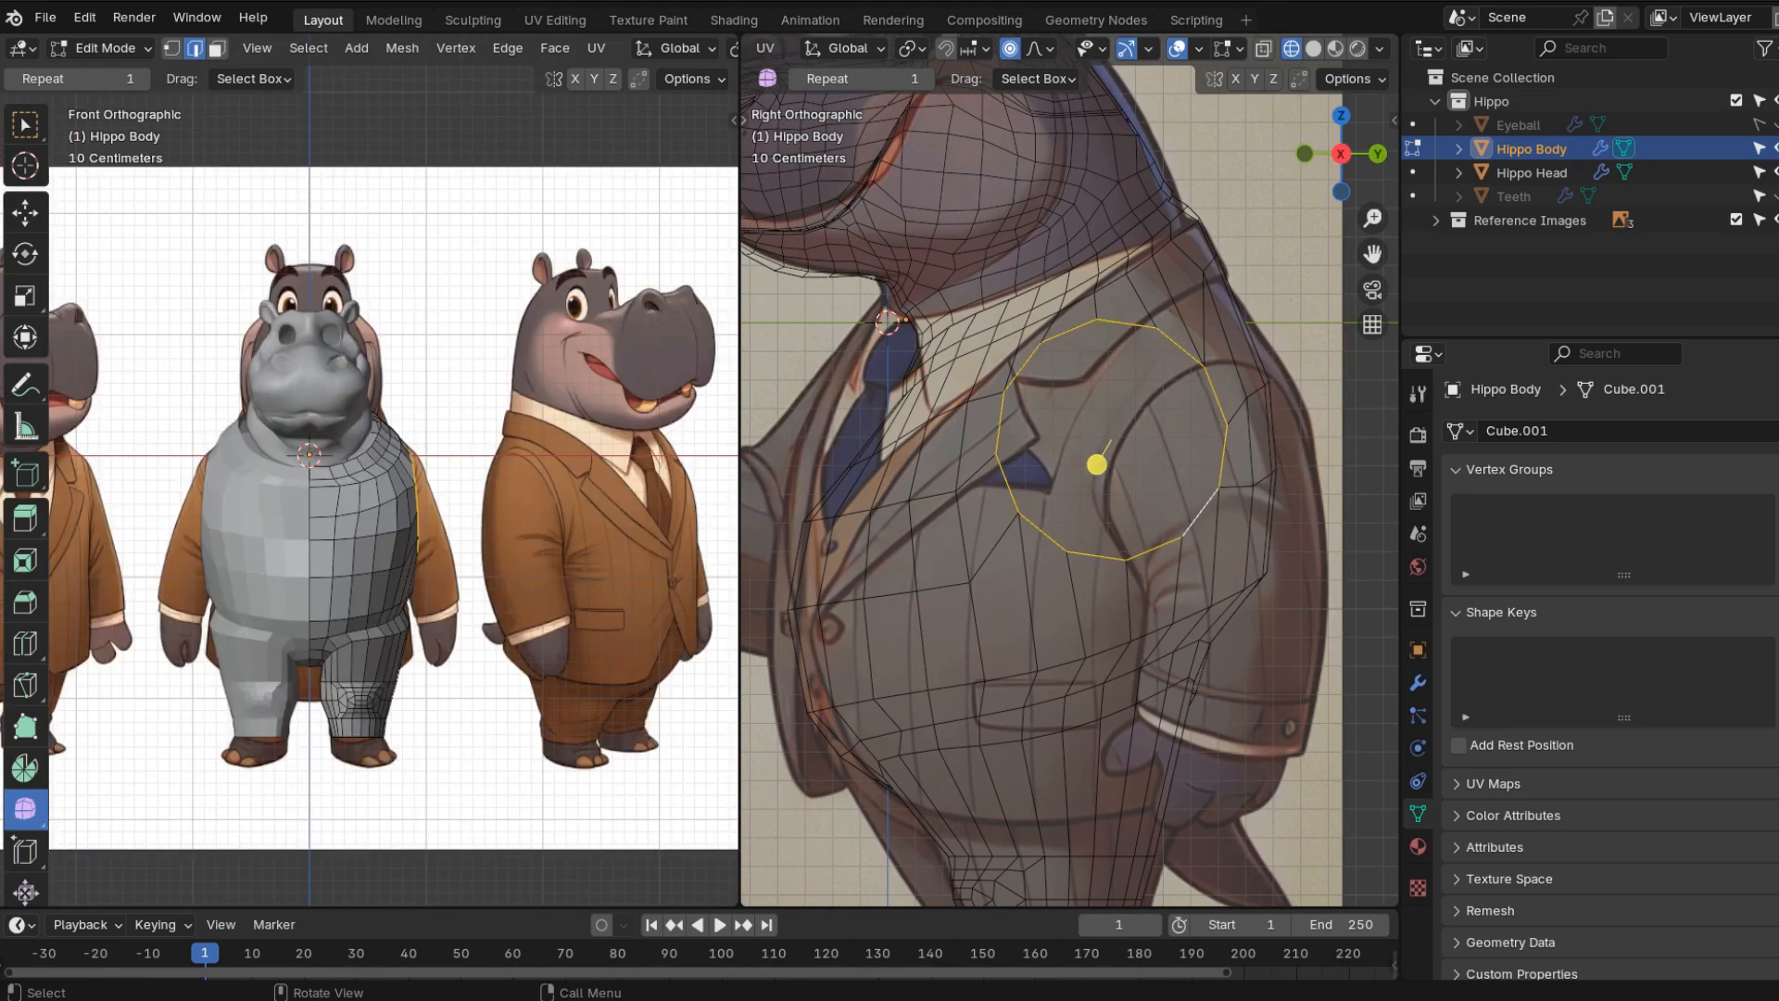
pyautogui.press('g')
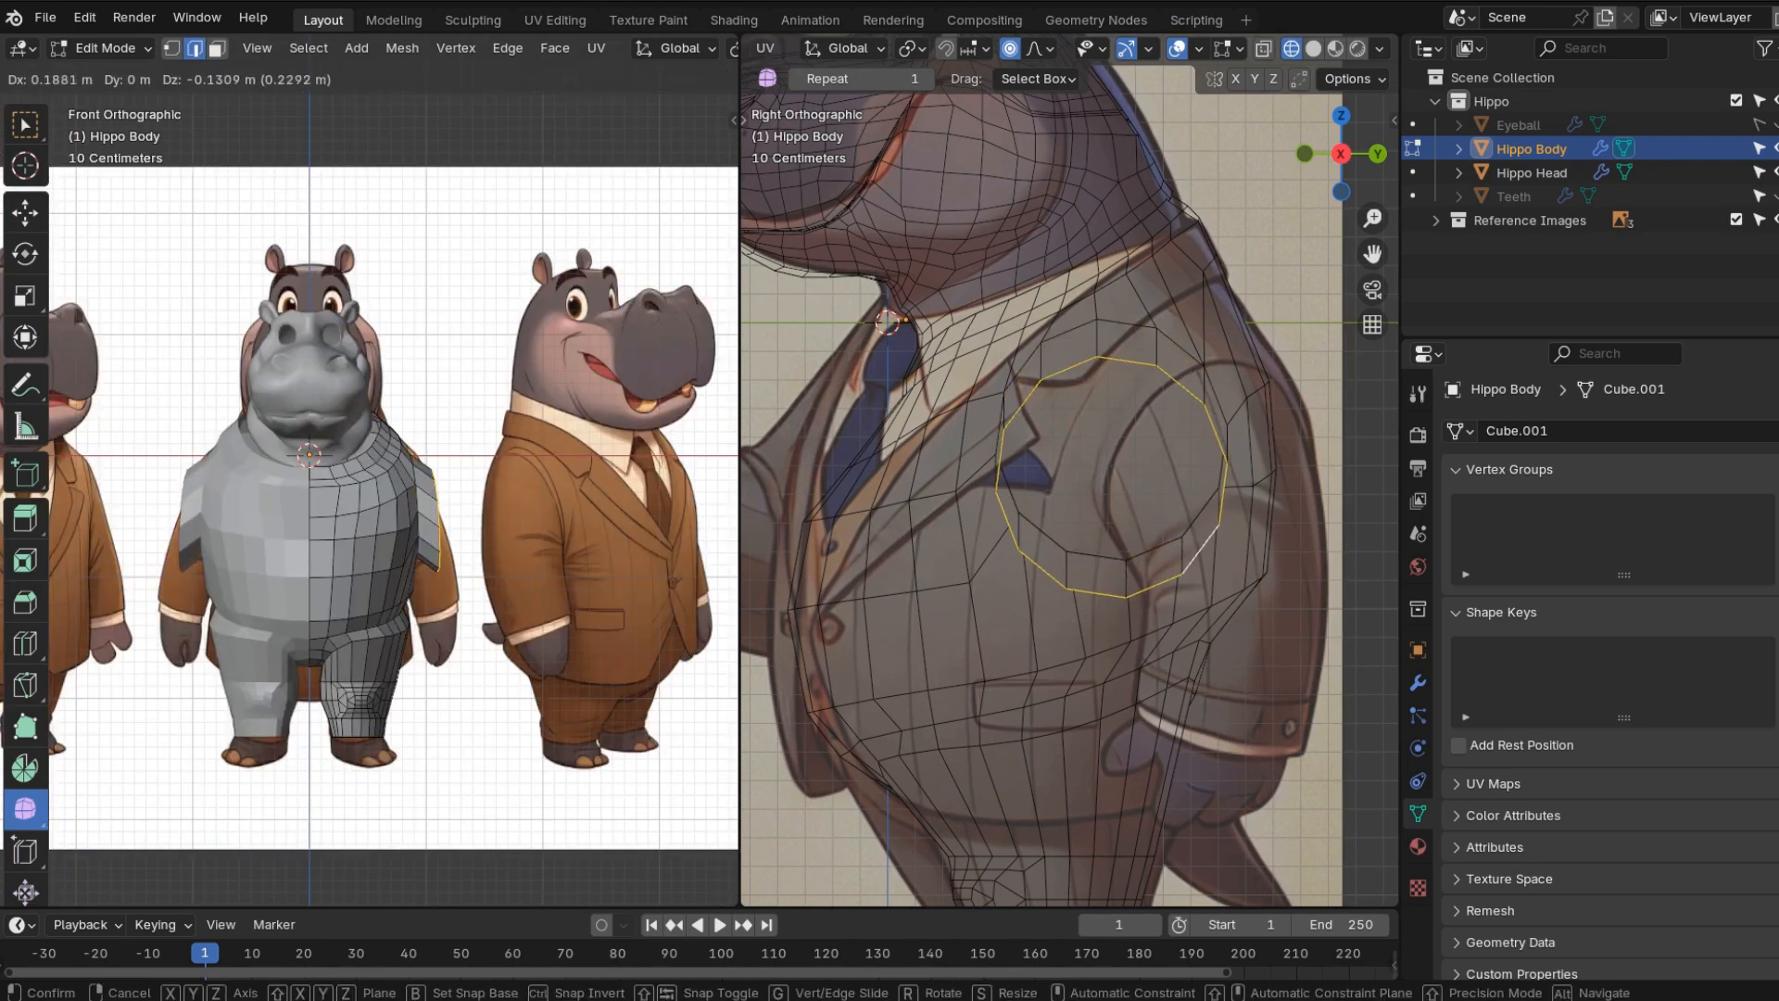
pyautogui.click(1139, 342)
pyautogui.moveTo(1113, 451); pyautogui.dragTo(1139, 342)
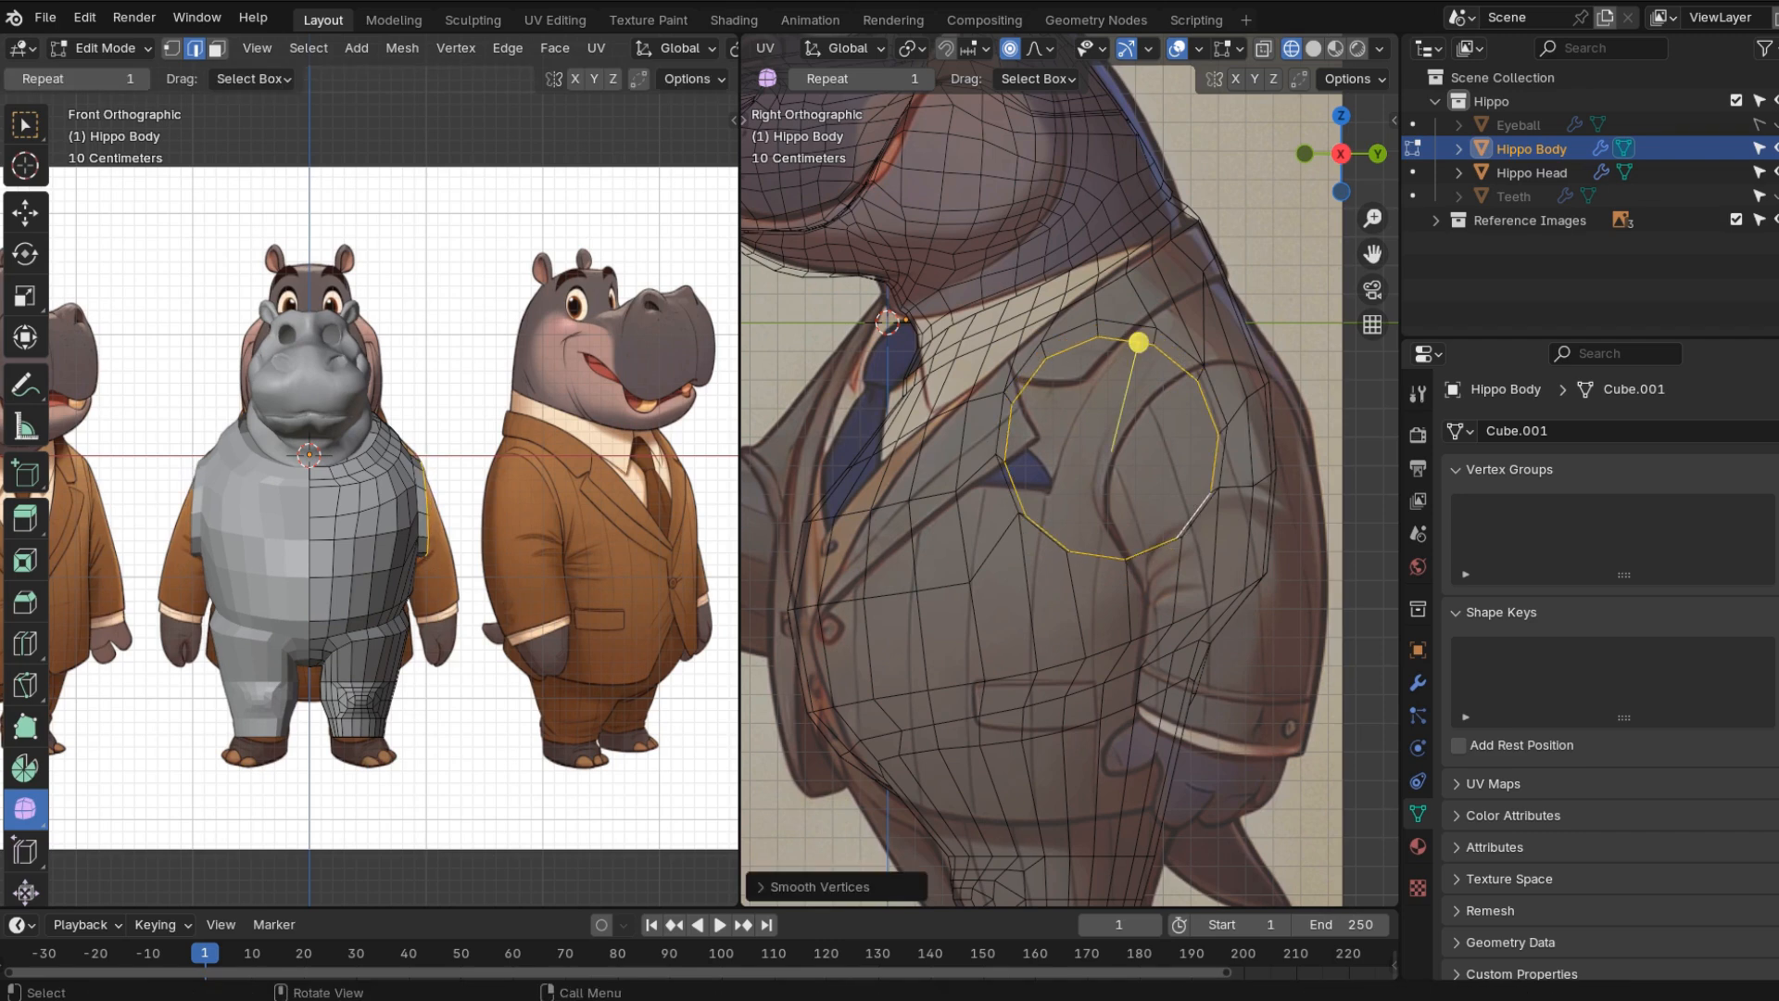
# - Rotate the shoulder edge loop slightly and extrude it down and outward to form the upper sleeve
pyautogui.press('r')
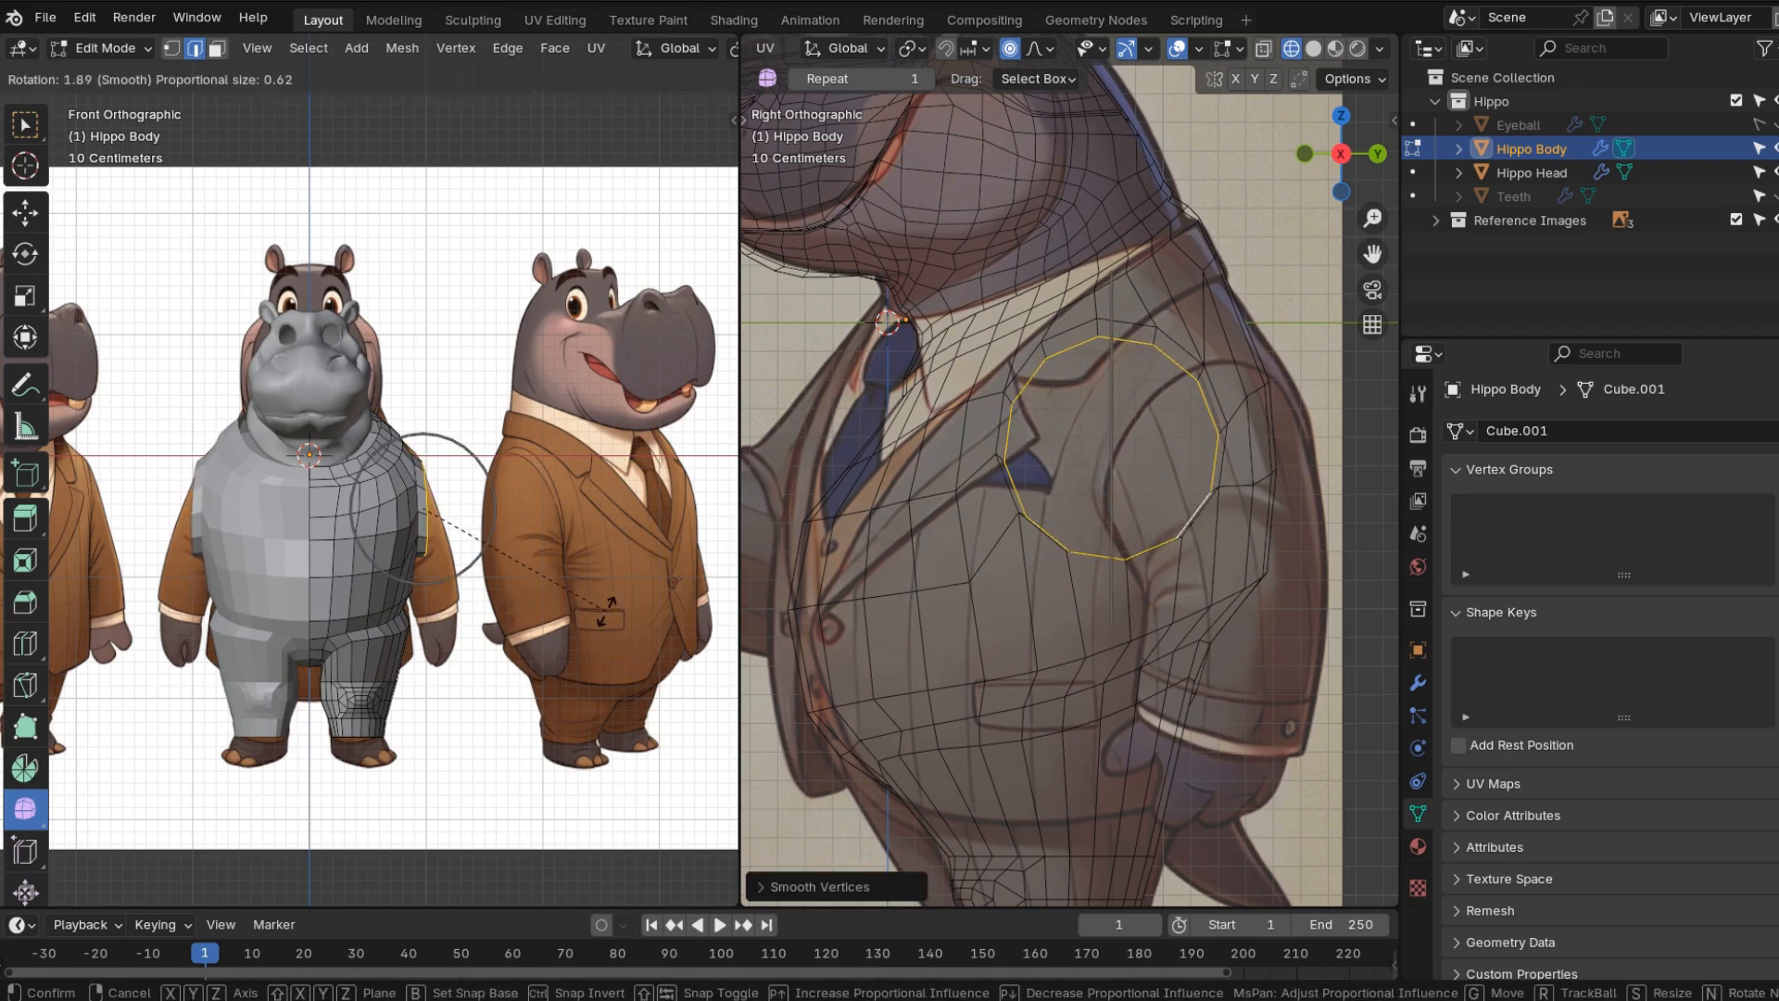
pyautogui.press('Return')
pyautogui.press('g')
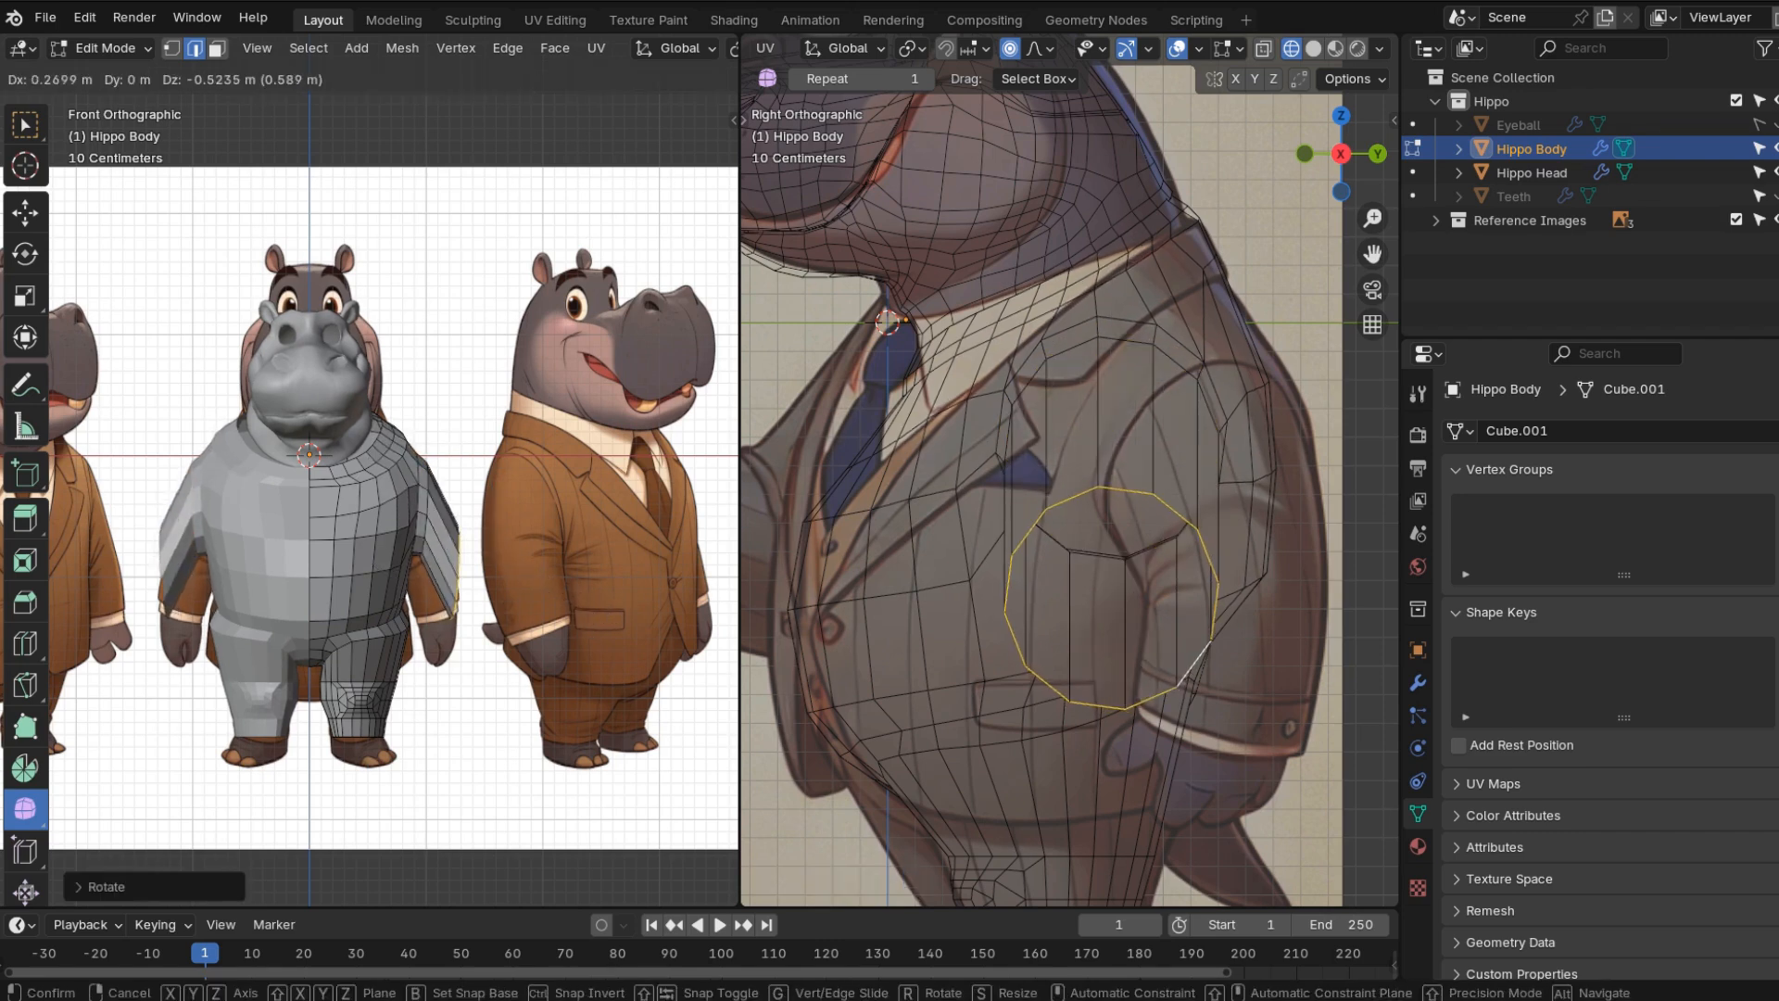
pyautogui.press('Return')
# - Scale down the sleeve's open end and extend it farther down along the arm
pyautogui.press('s')
pyautogui.press('Return')
pyautogui.press('g')
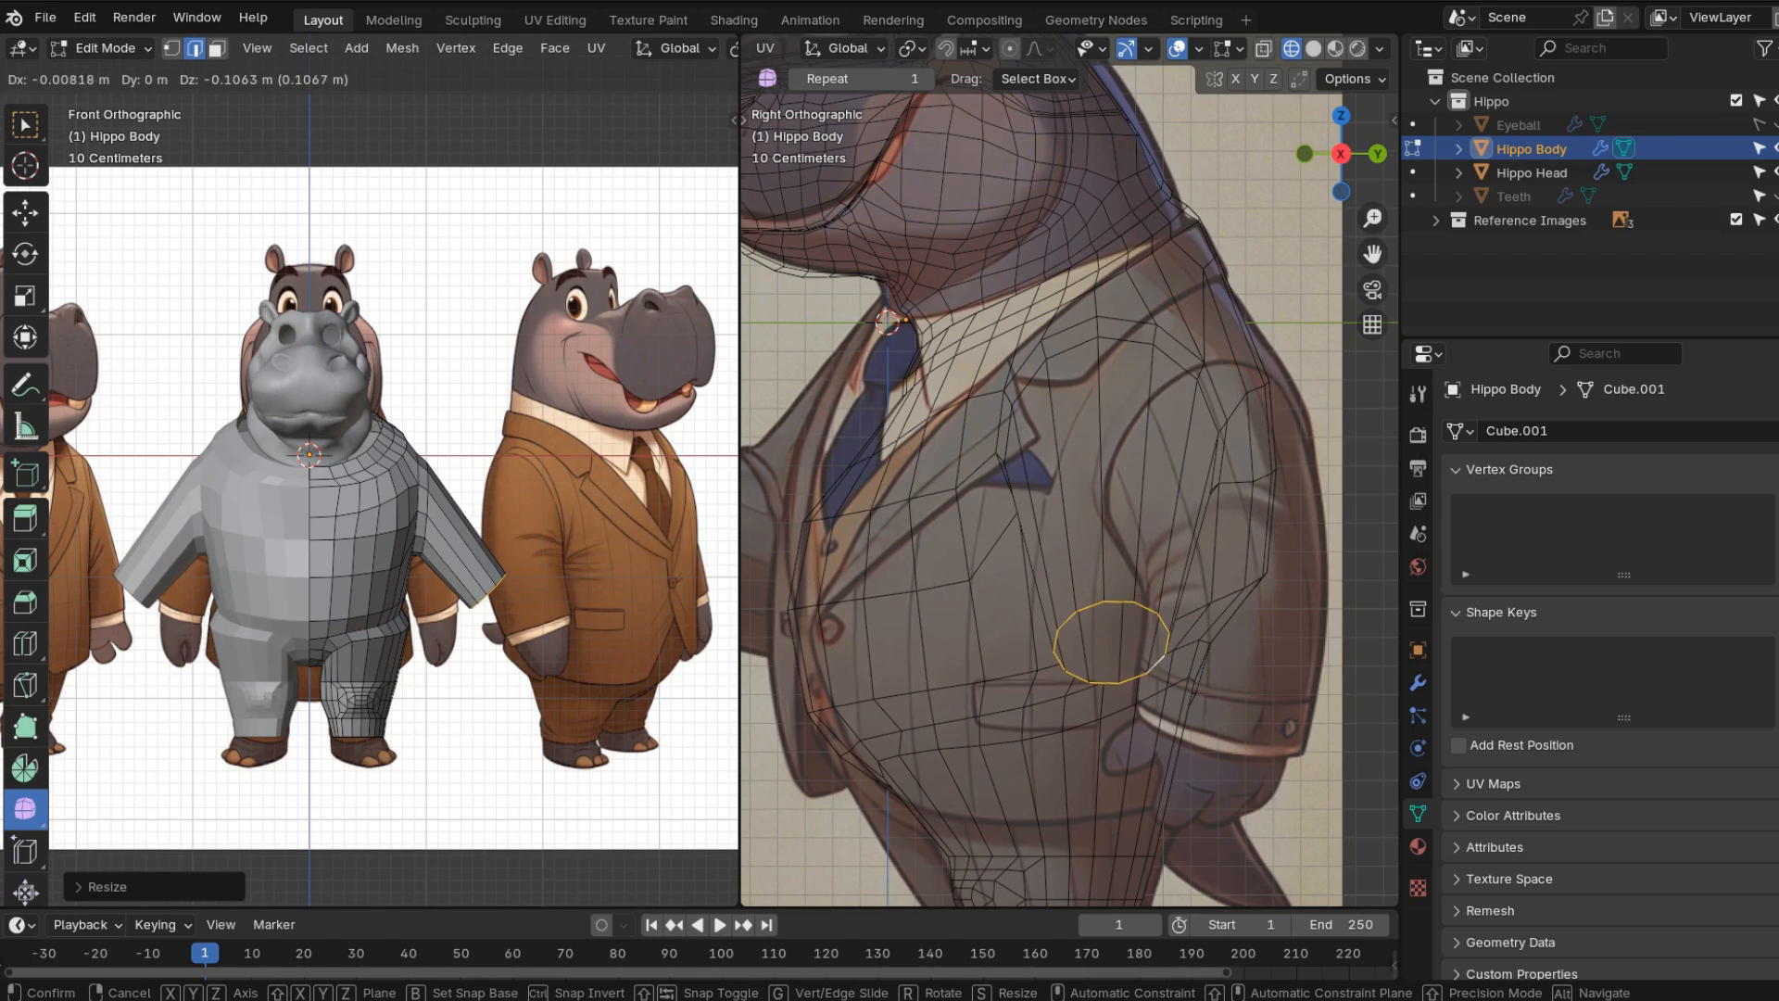
# - Add an open-ended, eight-sided cylinder lying along X and cut two edge loops around it
pyautogui.hotkey('shift', 'a')
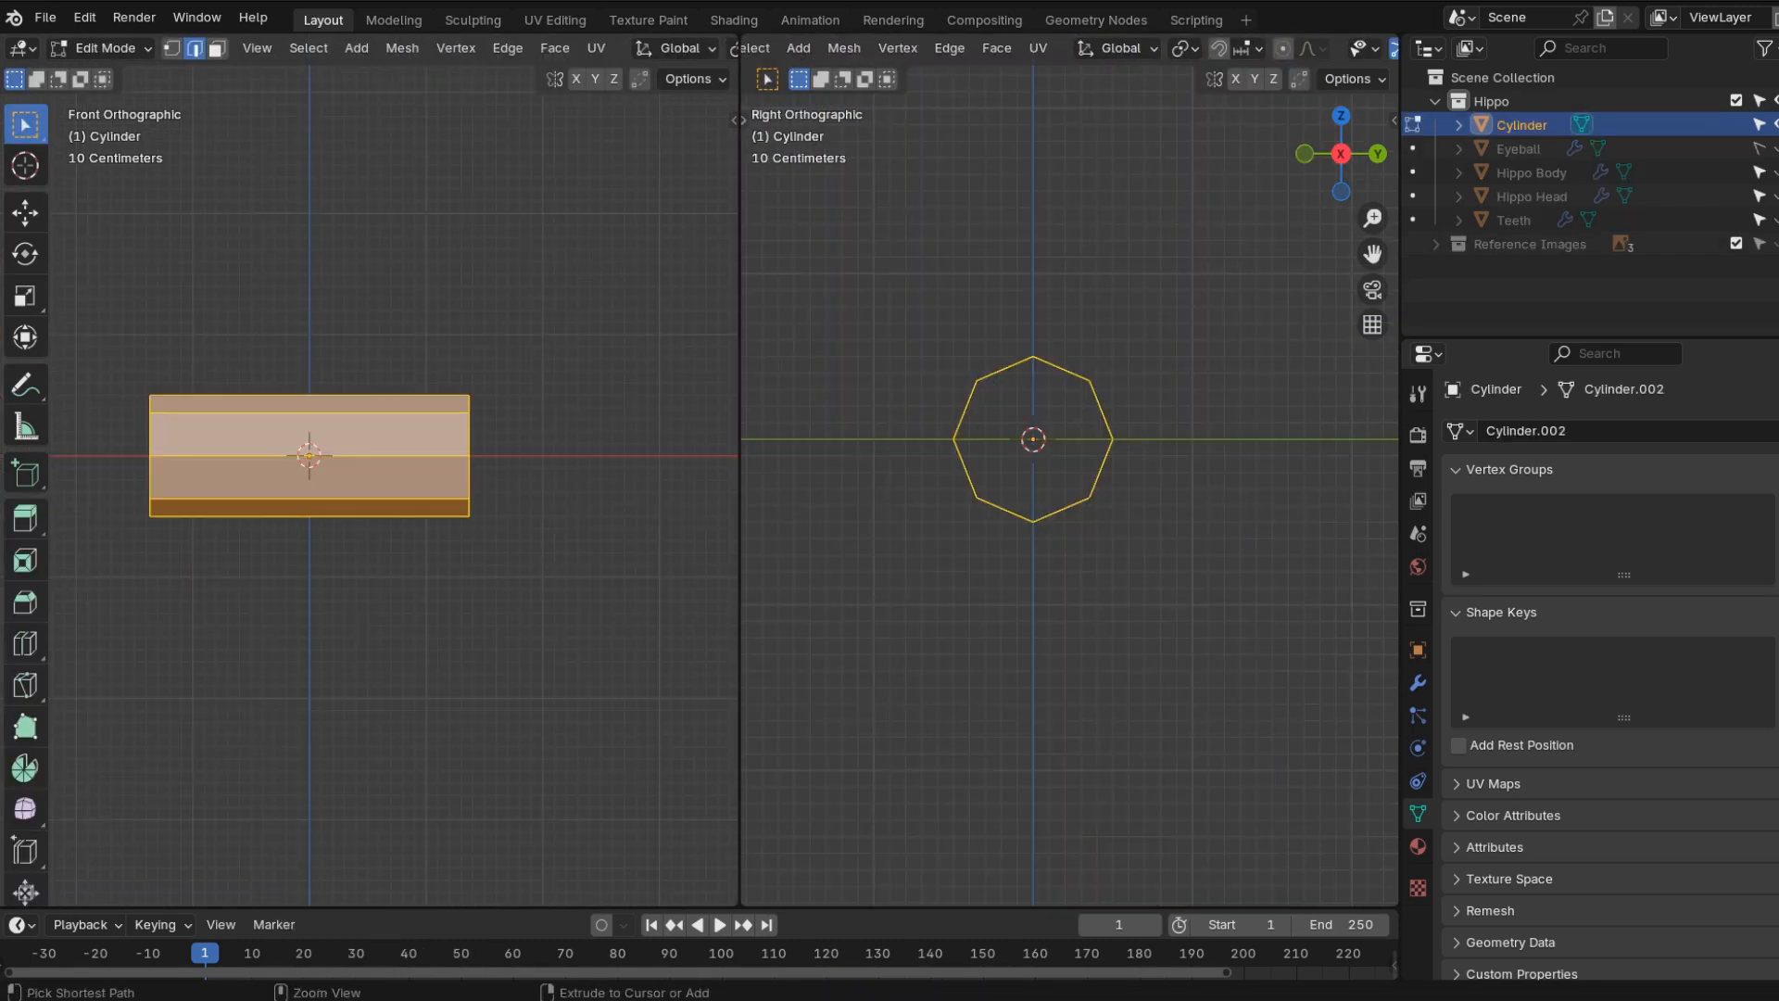
pyautogui.hotkey('ctrl', 'r')
pyautogui.scroll(1, 309, 455)
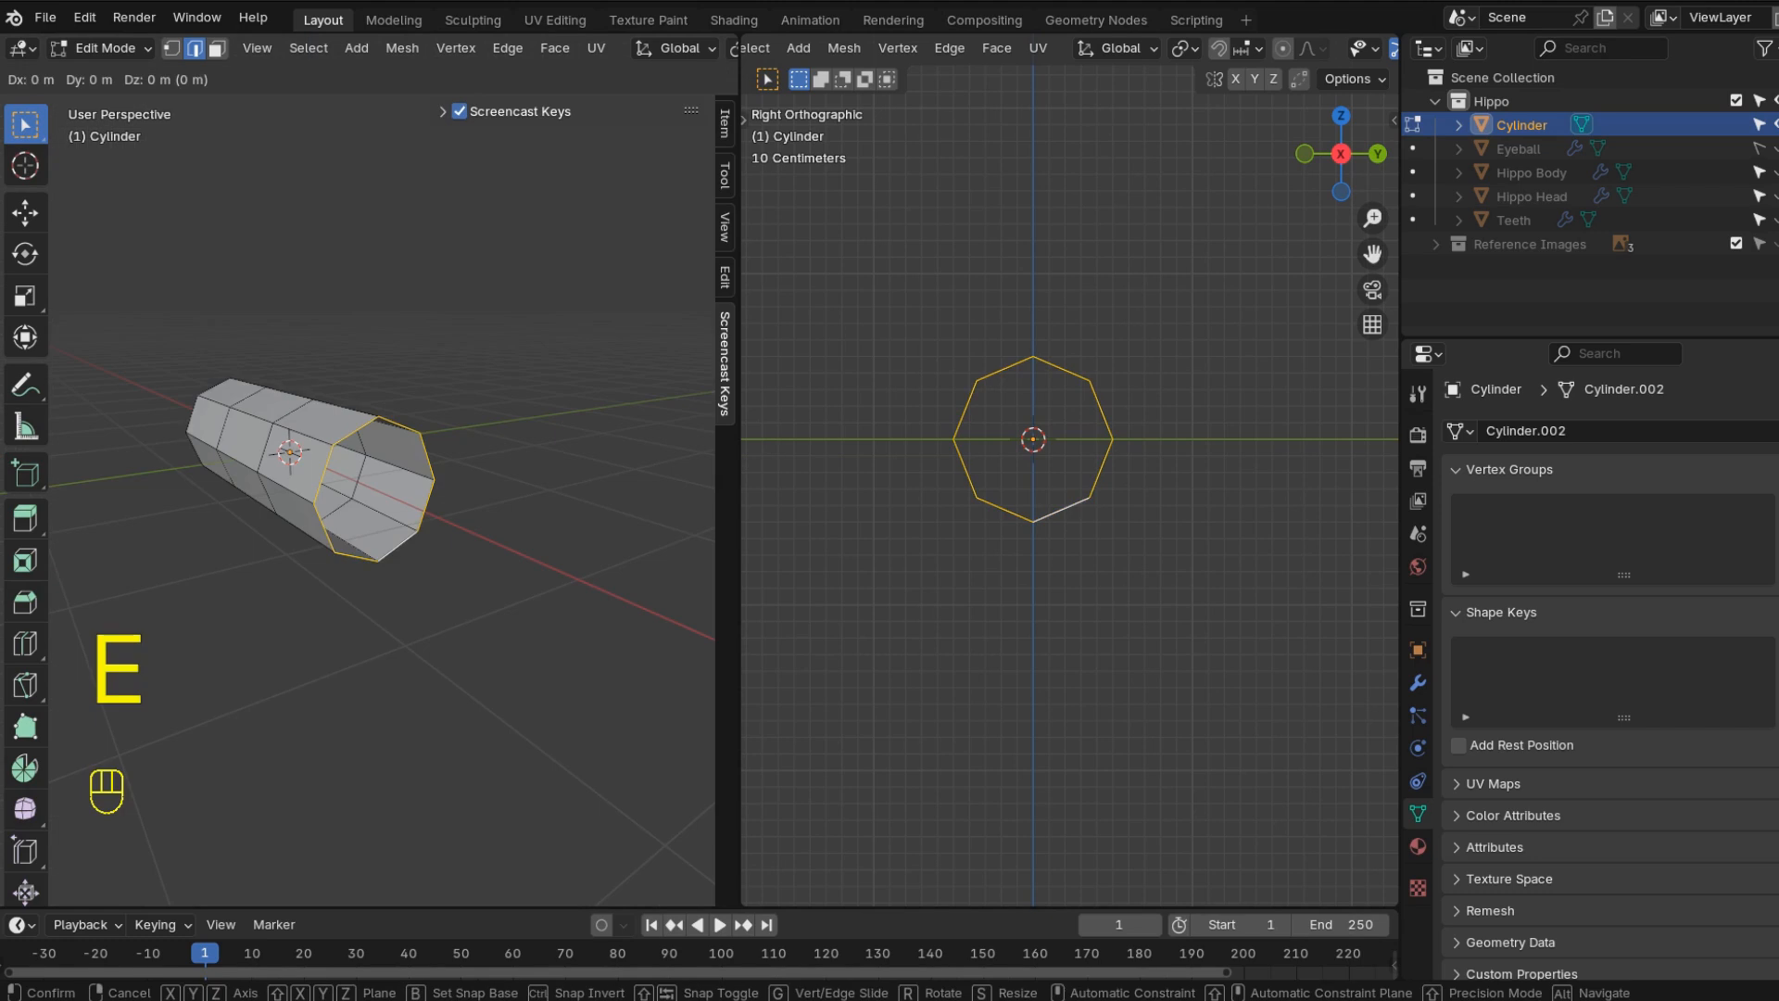
# - Extrude the cylinder's open end loop in place and scale it along Z to a narrow slit
pyautogui.press('s')
pyautogui.press('z')
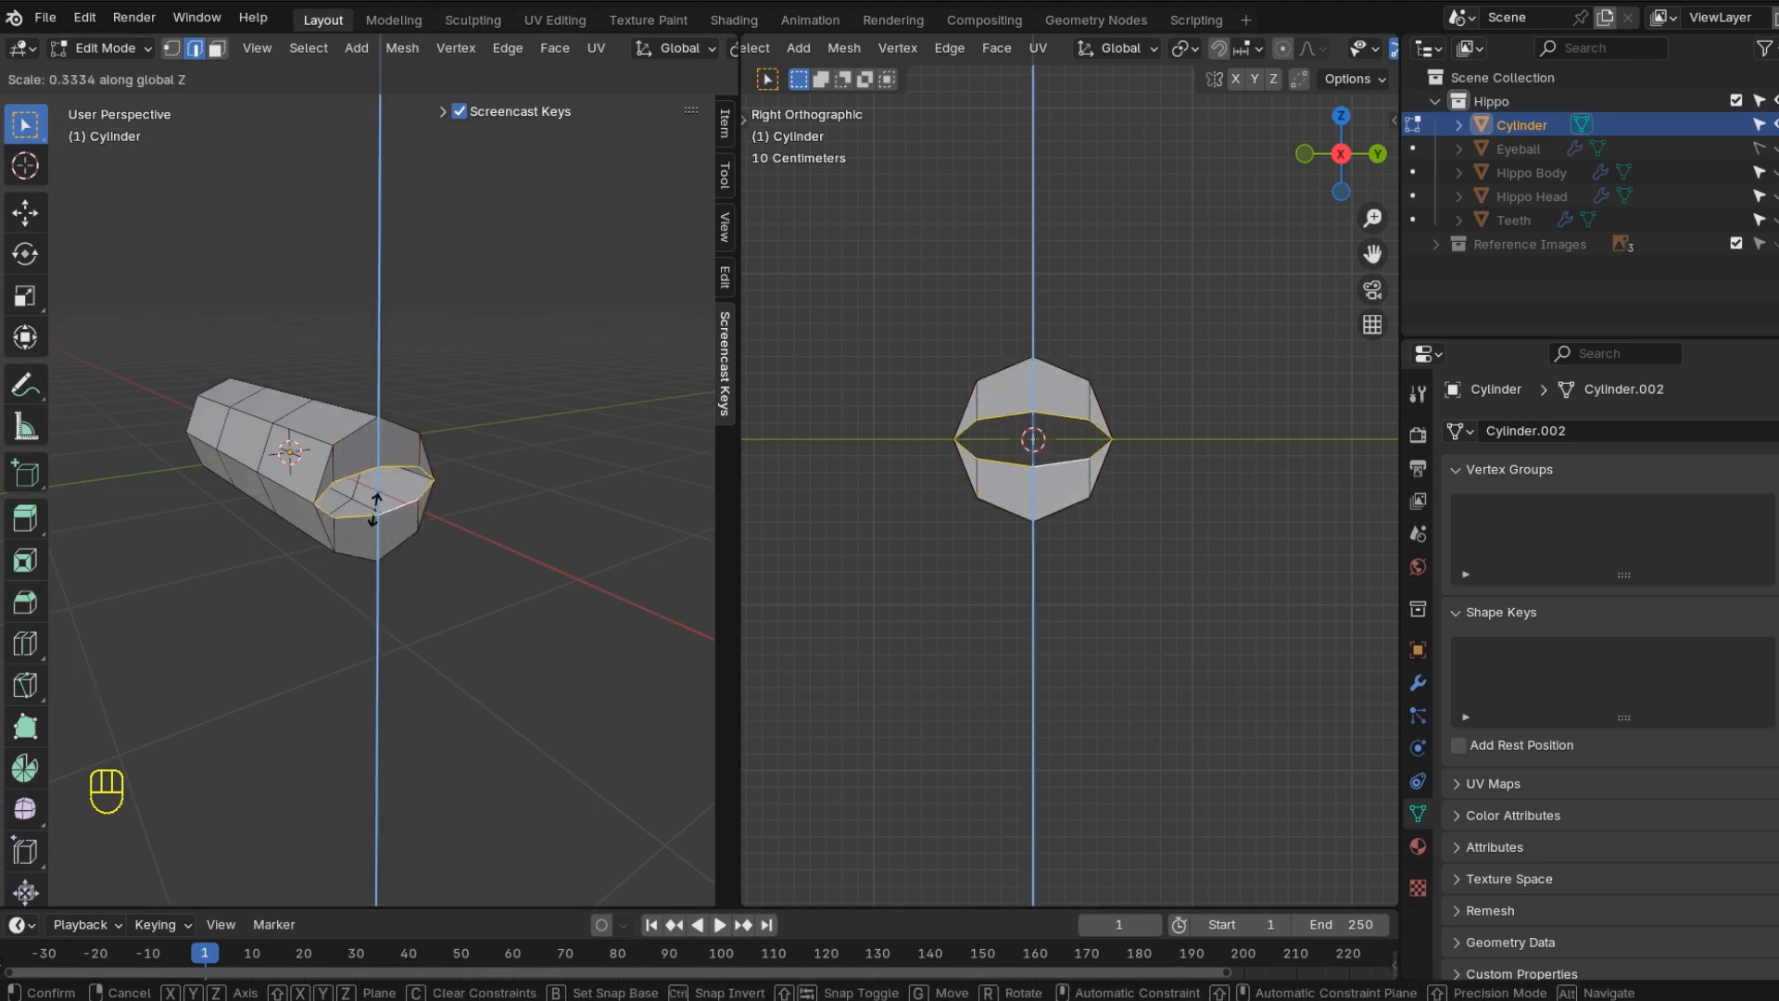
pyautogui.click(377, 498)
# - Close the slit by merging each of the three facing vertex pairs At Center
pyautogui.scroll(4, 378, 498)
pyautogui.press('1')
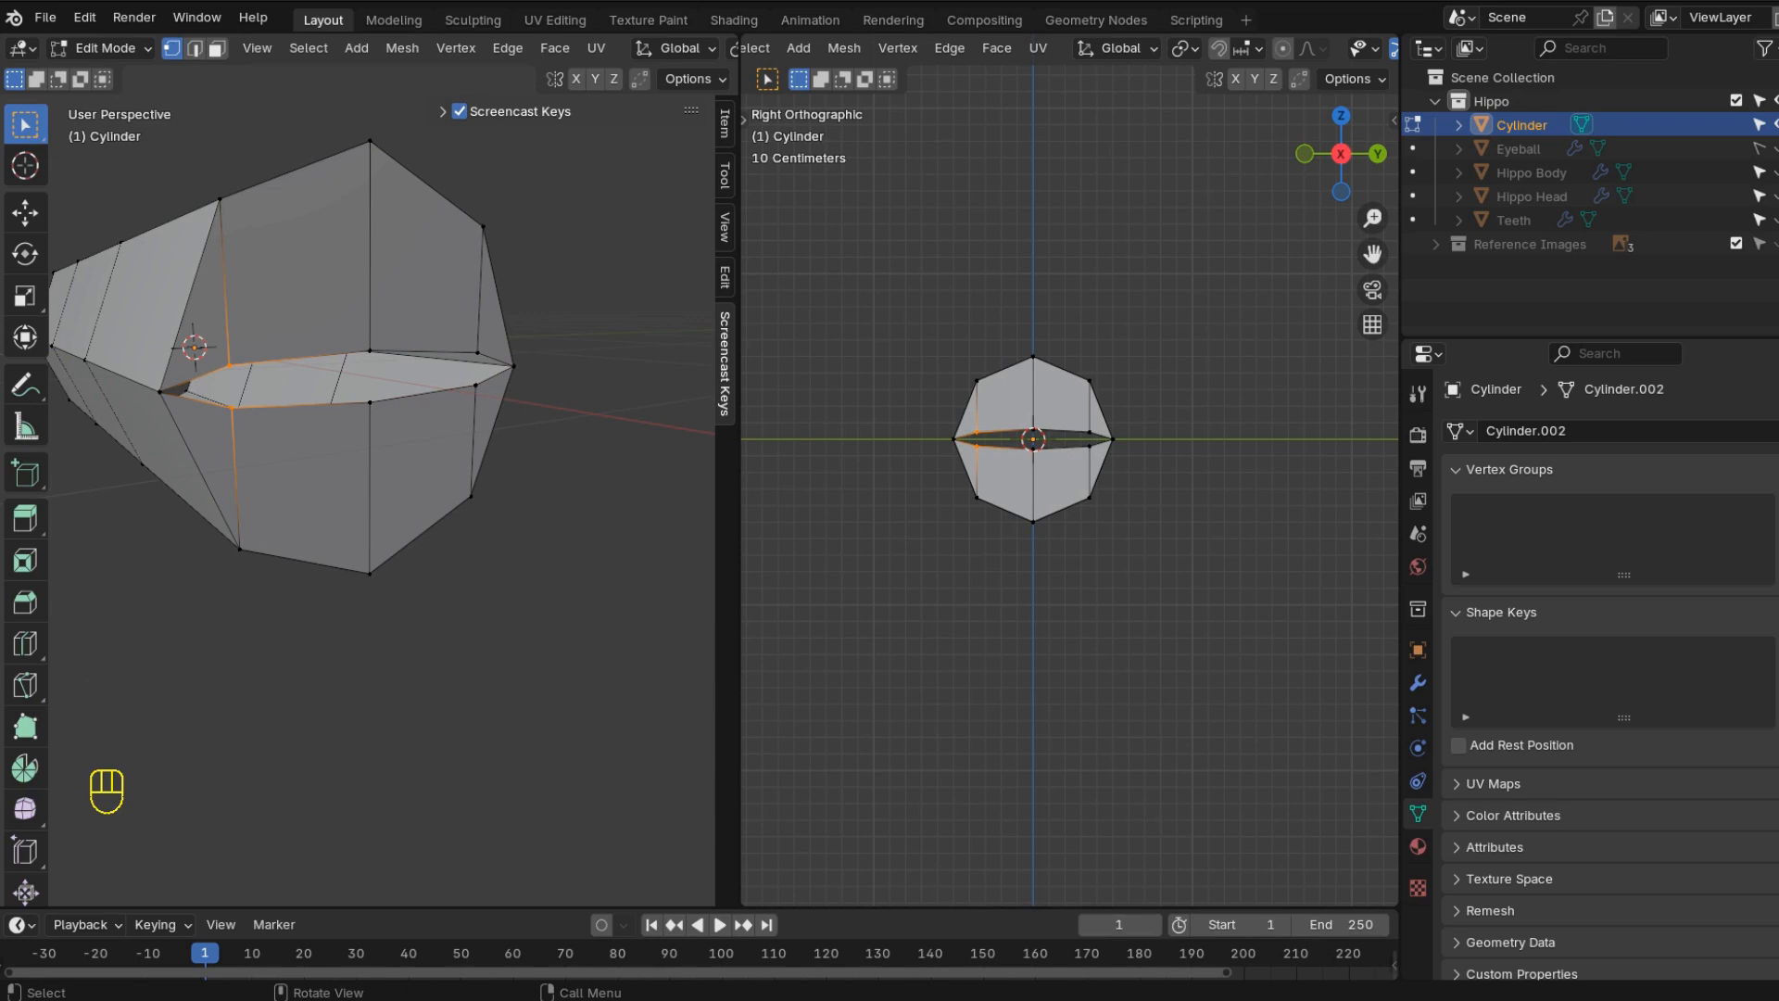
pyautogui.press('m')
pyautogui.click(171, 470)
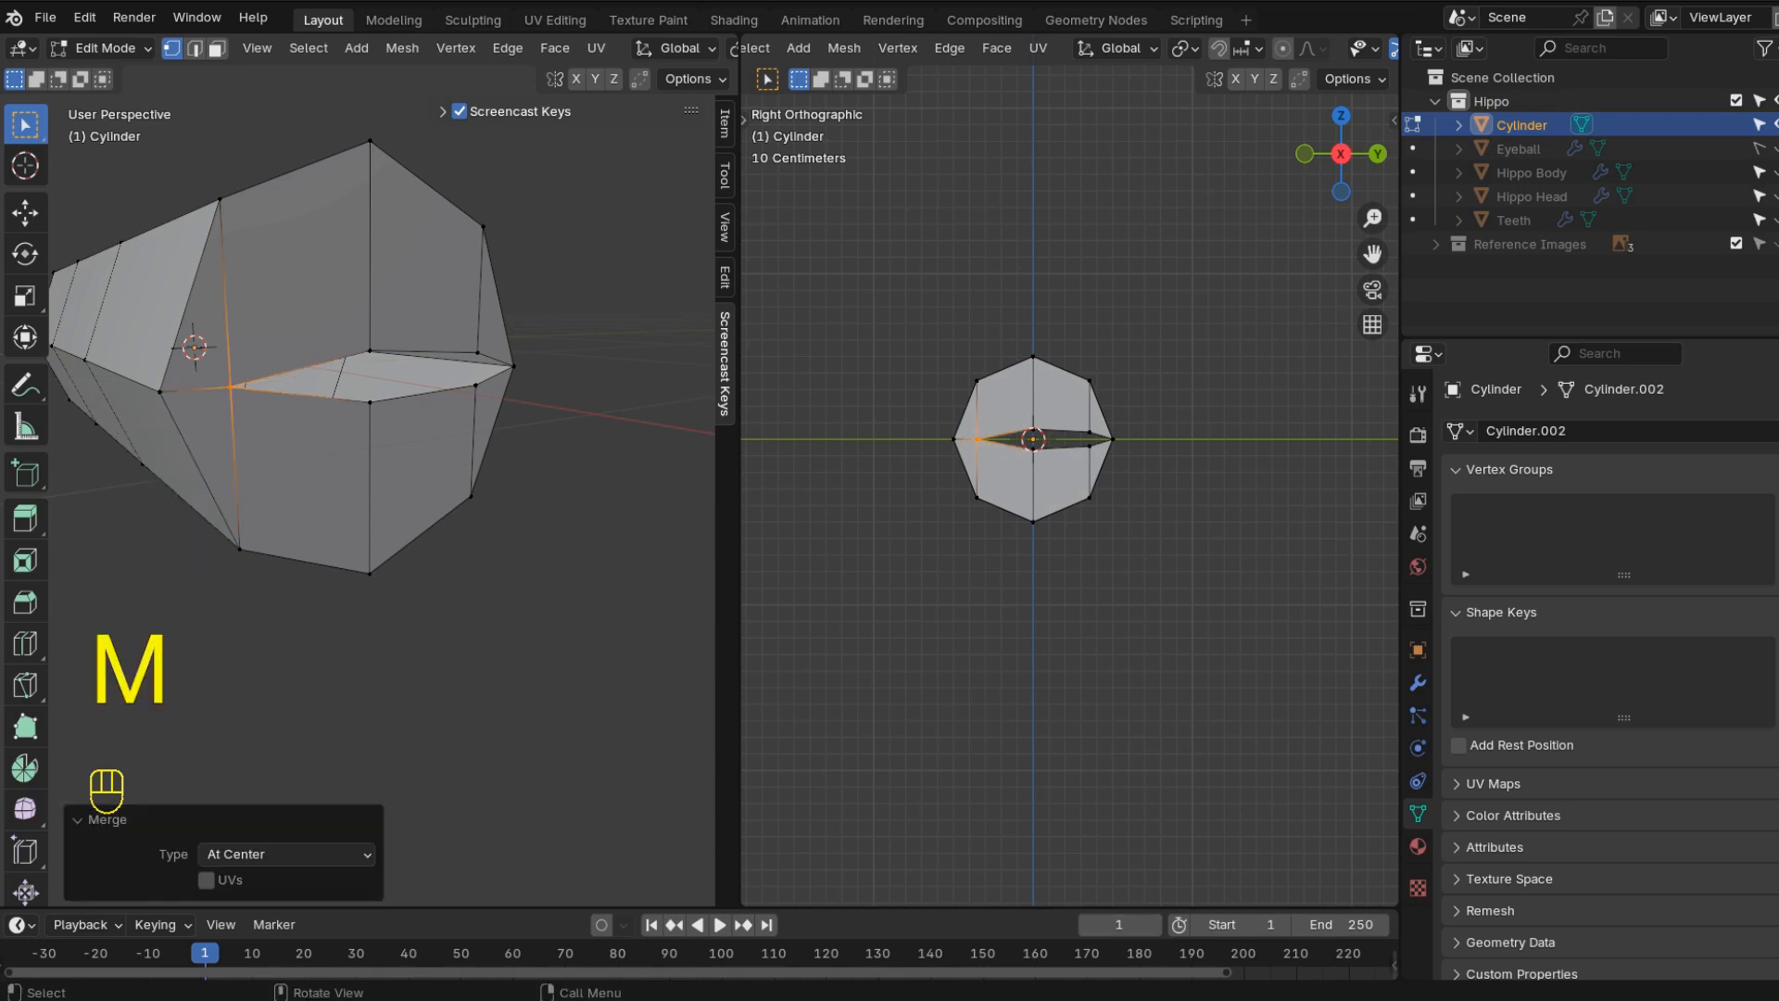
pyautogui.moveTo(339, 325); pyautogui.dragTo(402, 432)
pyautogui.press('m')
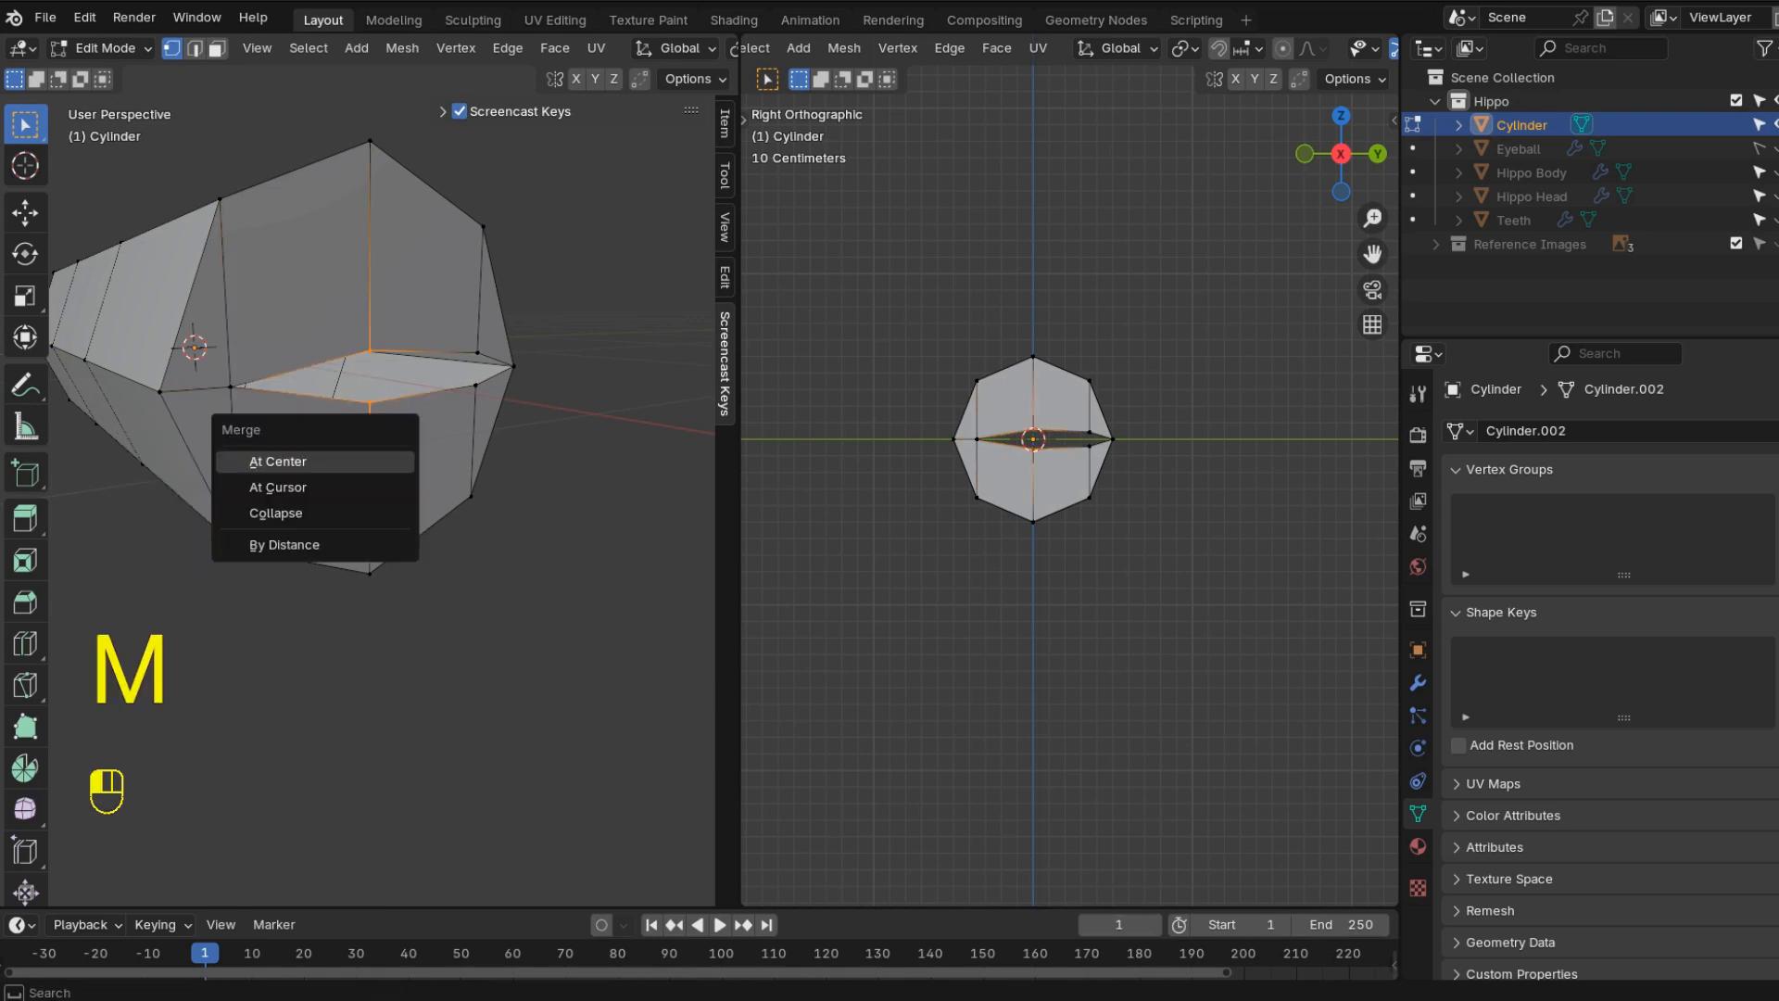
pyautogui.click(278, 457)
pyautogui.press('m')
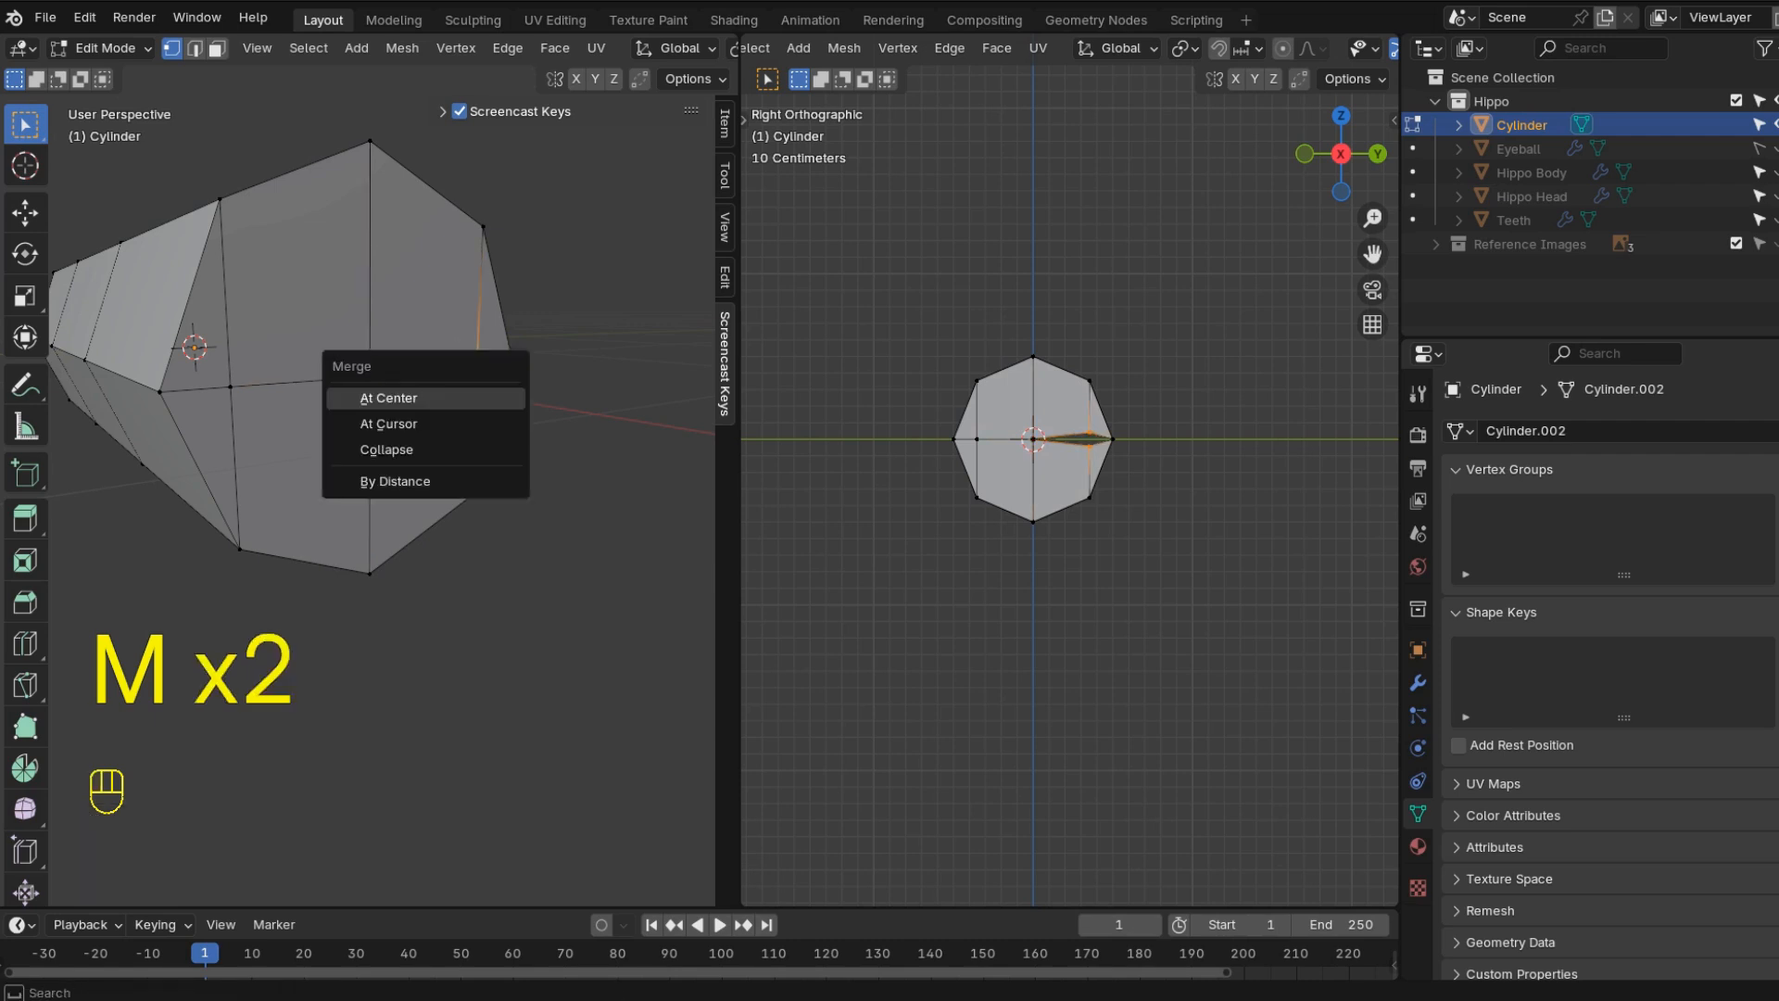
pyautogui.click(399, 393)
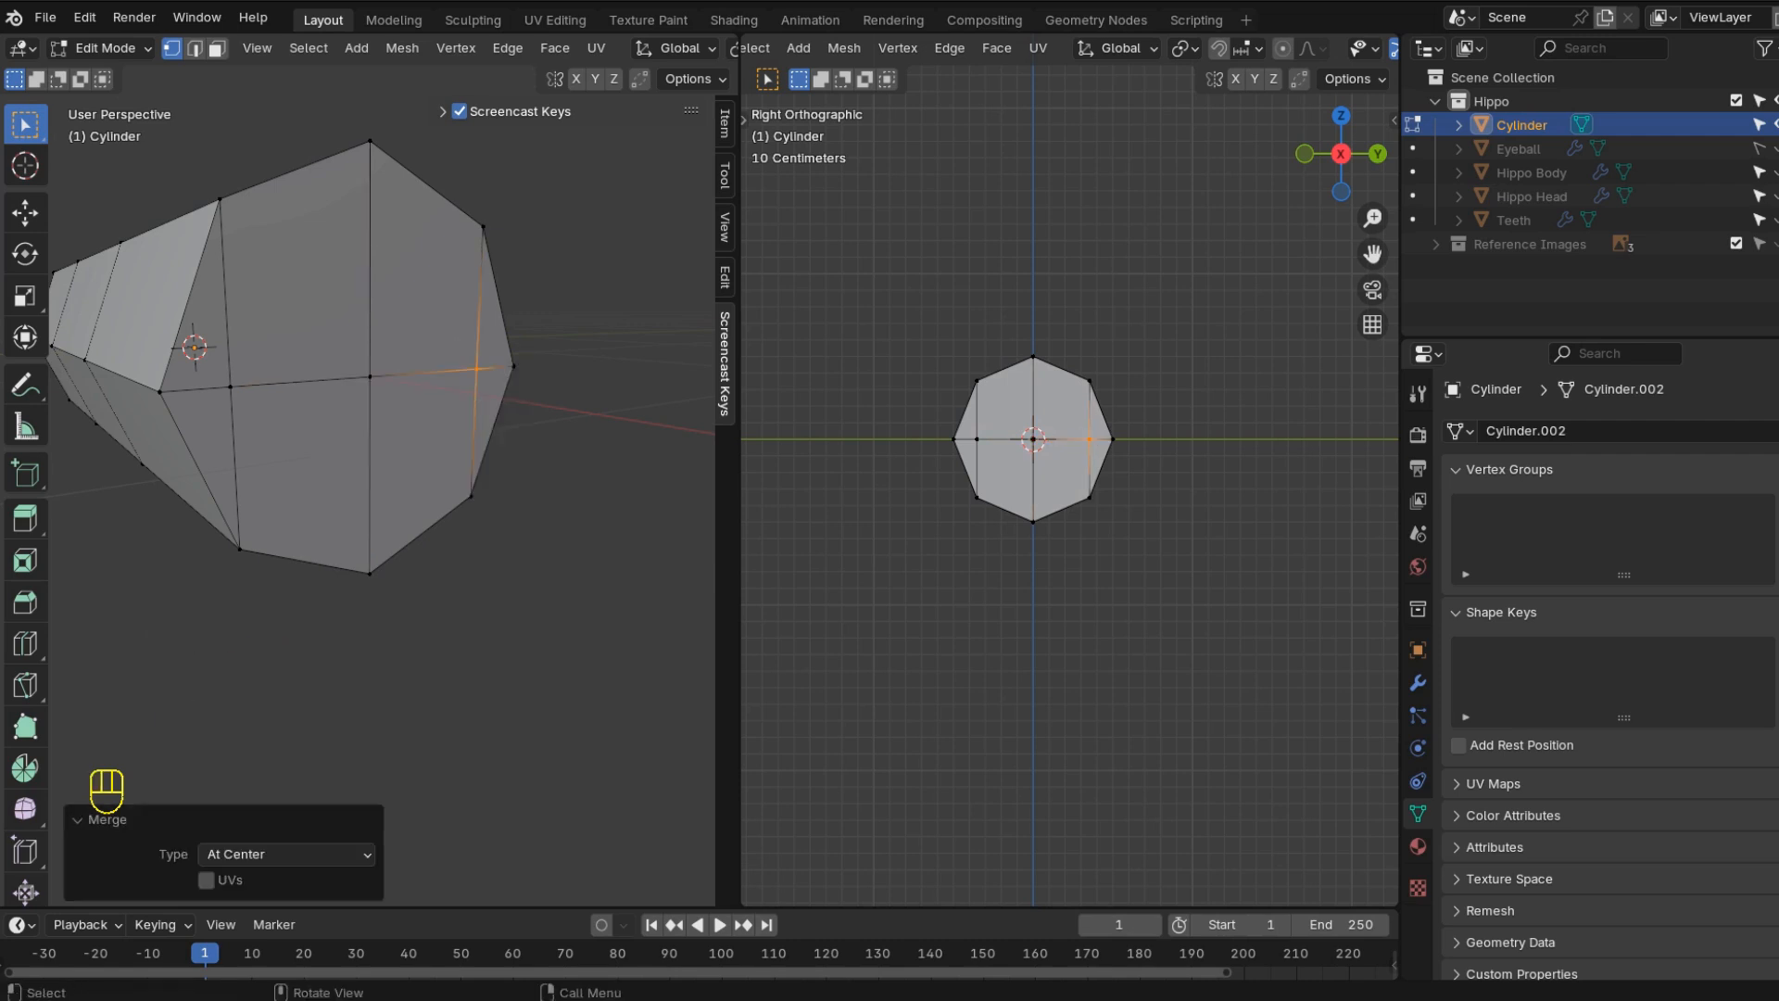
# - Dissolve the two outer horizontal edges on the cylinder's end cap to leave only quads
pyautogui.press('2')
pyautogui.click(195, 389)
pyautogui.keyDown('shift'); pyautogui.click(494, 368); pyautogui.keyUp('shift')
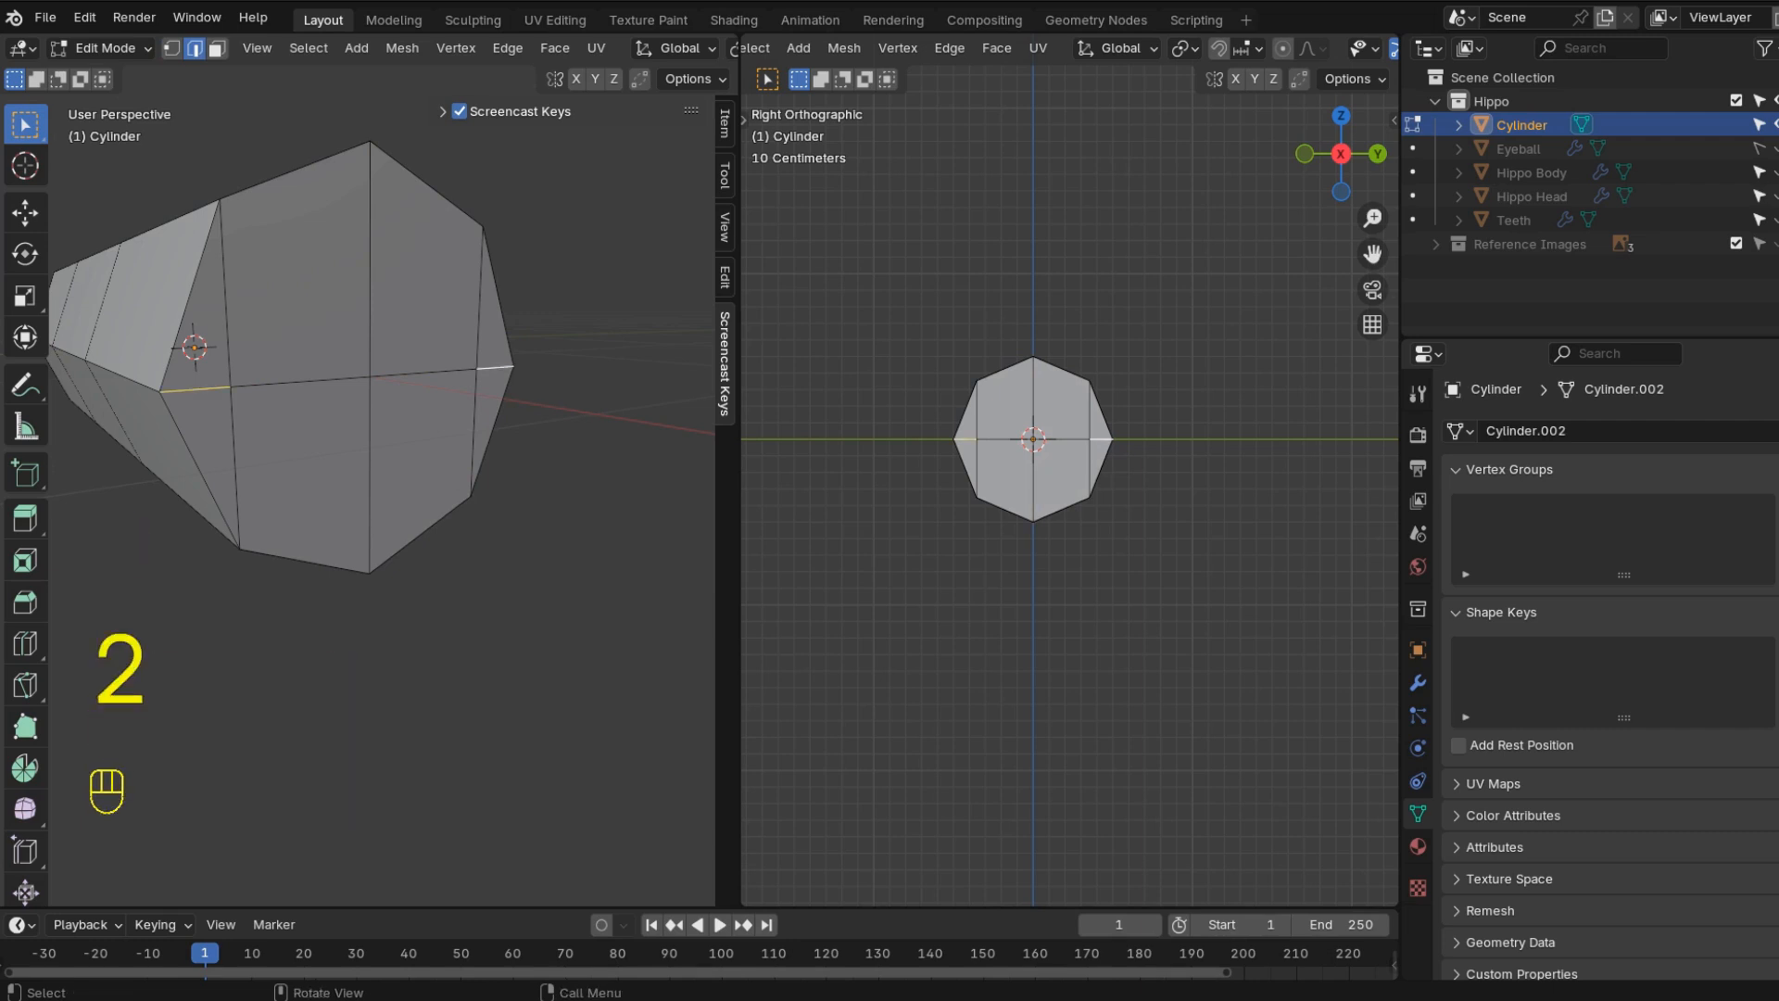
pyautogui.hotkey('ctrl', 'e')
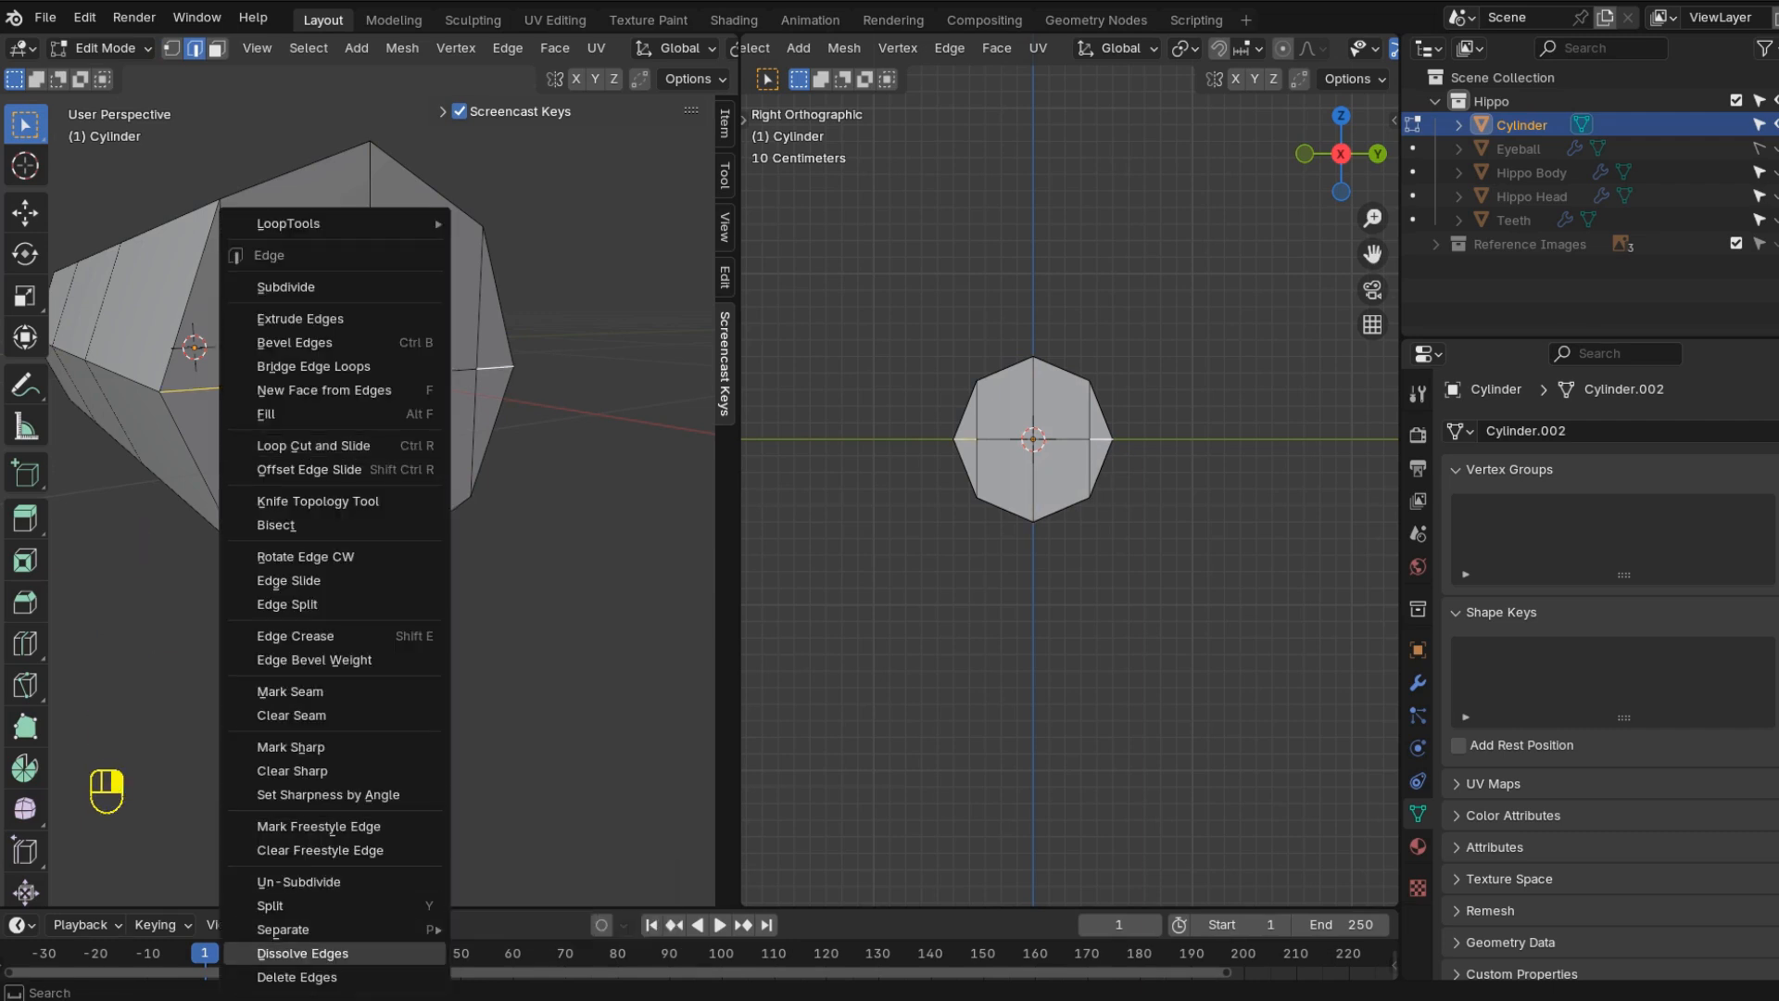
pyautogui.click(303, 953)
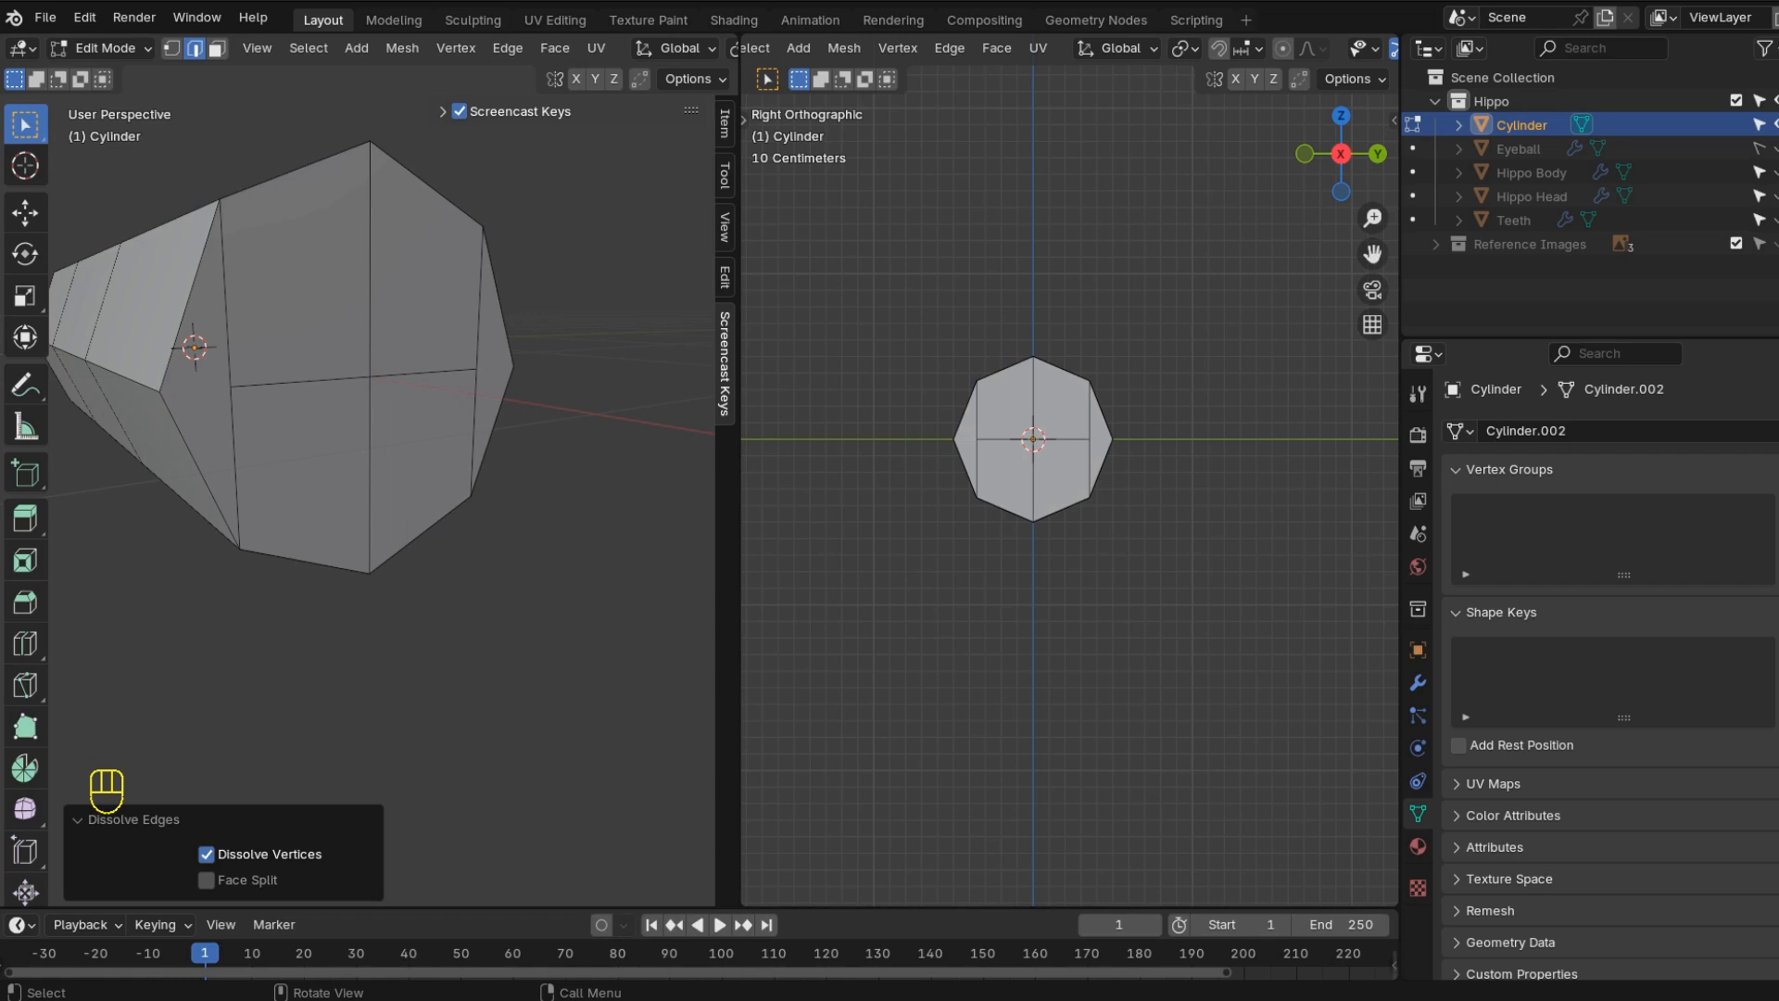
# - Cut one edge loop in the cylinder's capped end section and slide it close to the neighbouring ring with factor 0.833
pyautogui.press('1')
pyautogui.press('KP_1')
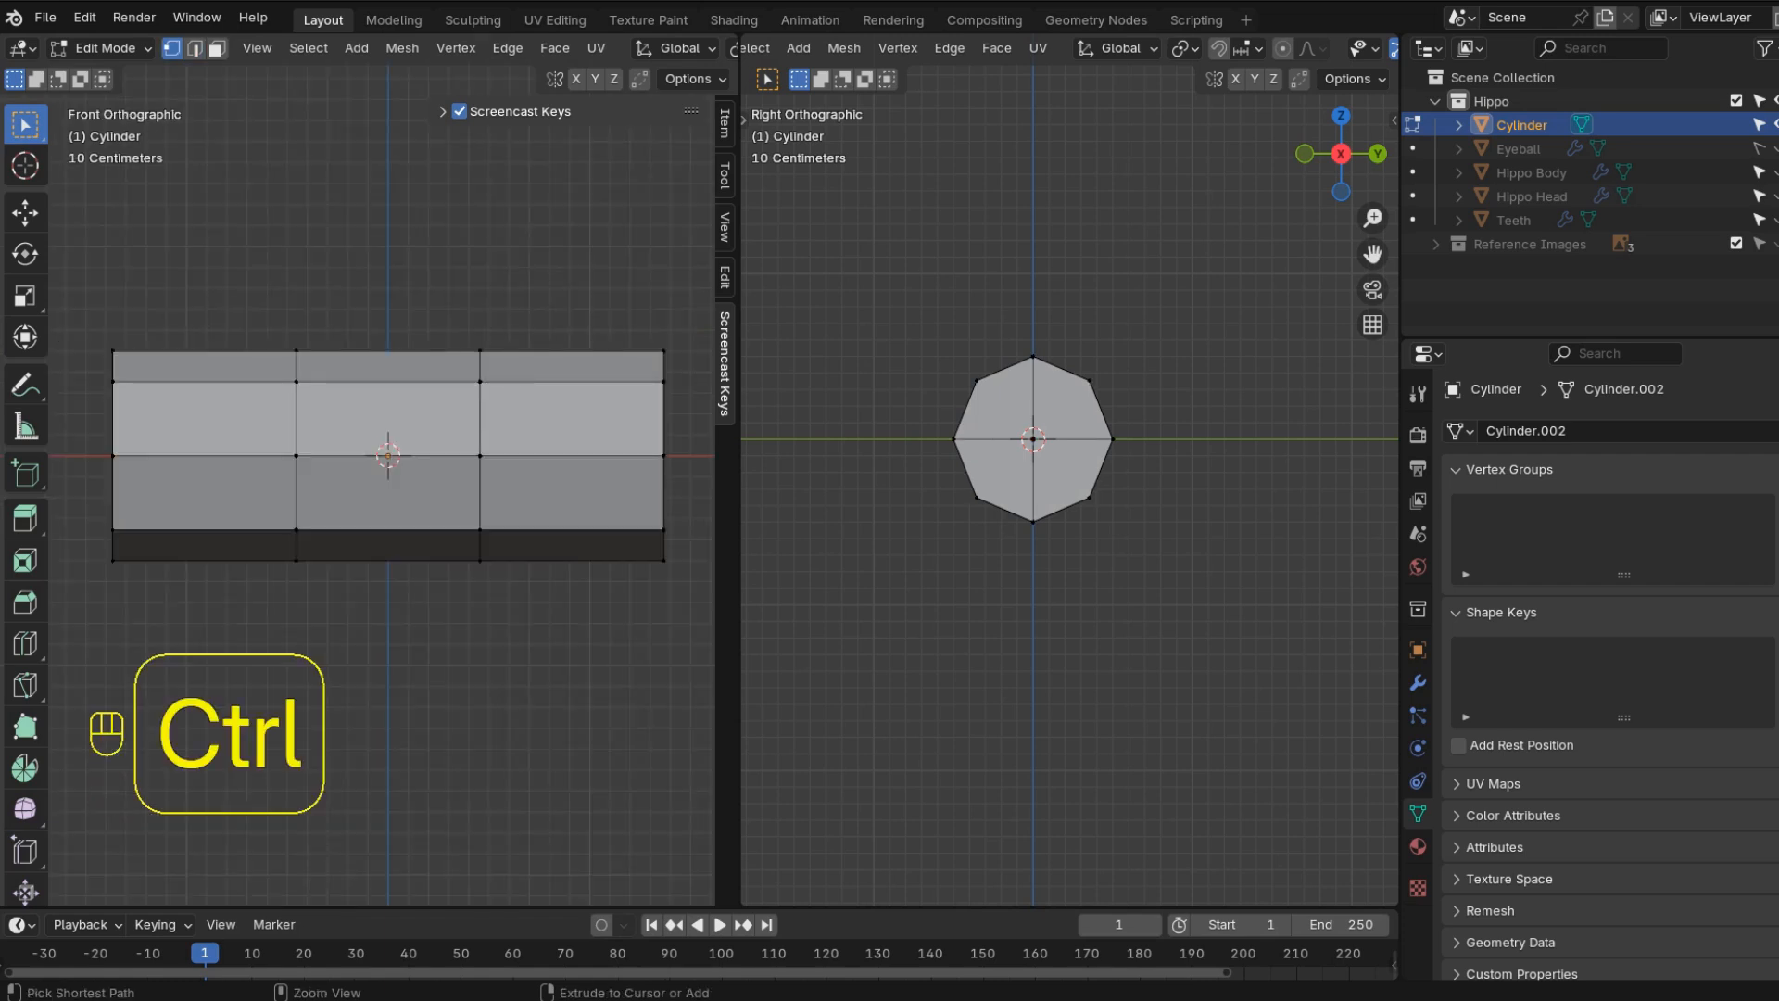
pyautogui.hotkey('ctrl', 'r')
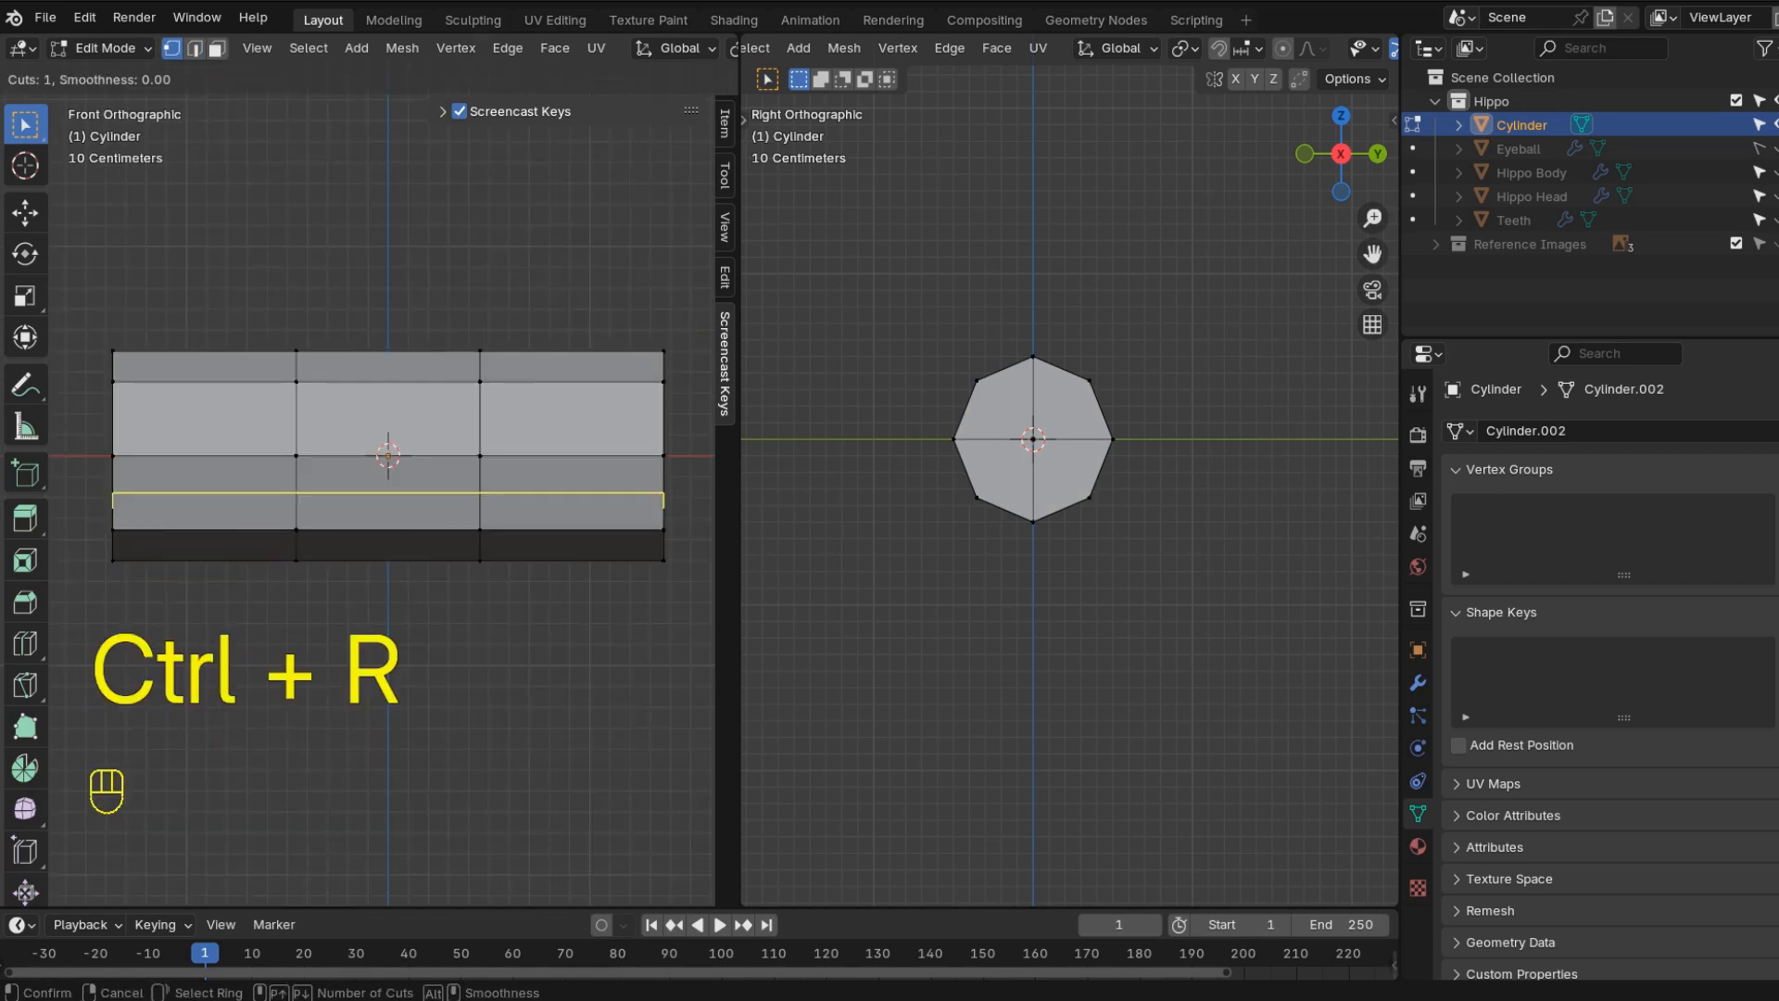
pyautogui.click(505, 445)
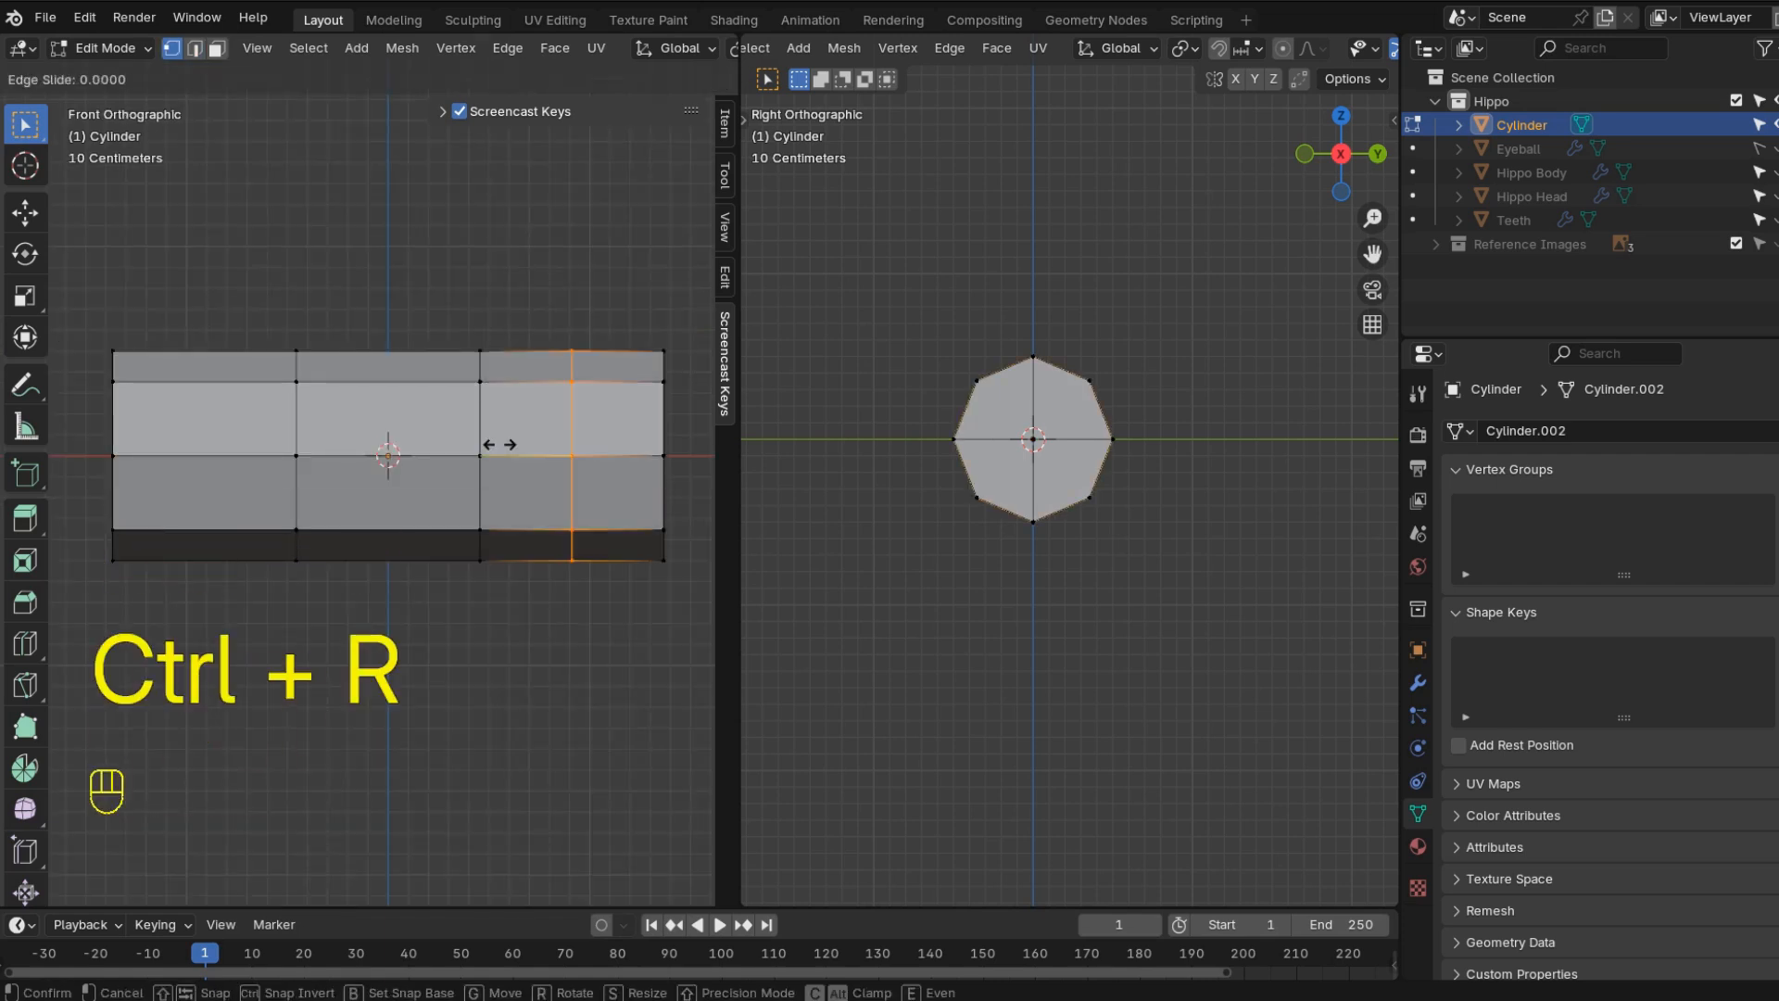
pyautogui.click(419, 423)
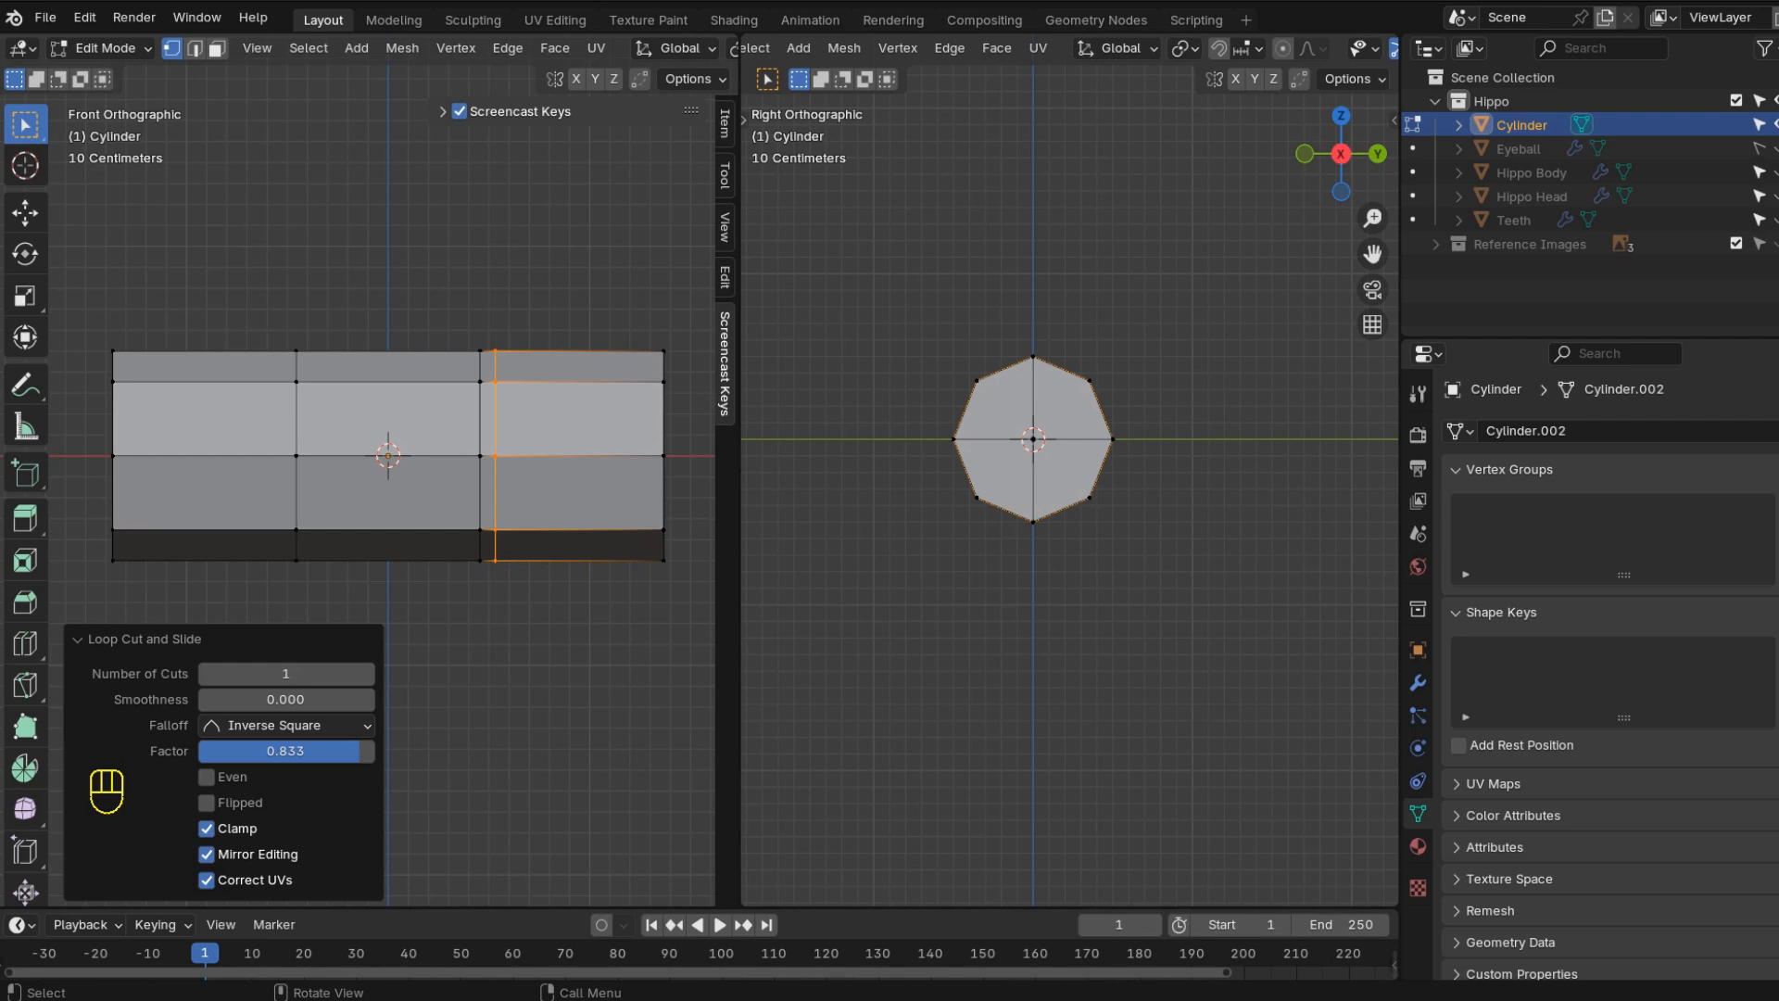
# - Inset the upper faces of the cylinder's capped end section by 0.04221 m and move them slightly down along Z
pyautogui.press('3')
pyautogui.press('KP_7')
pyautogui.press('i')
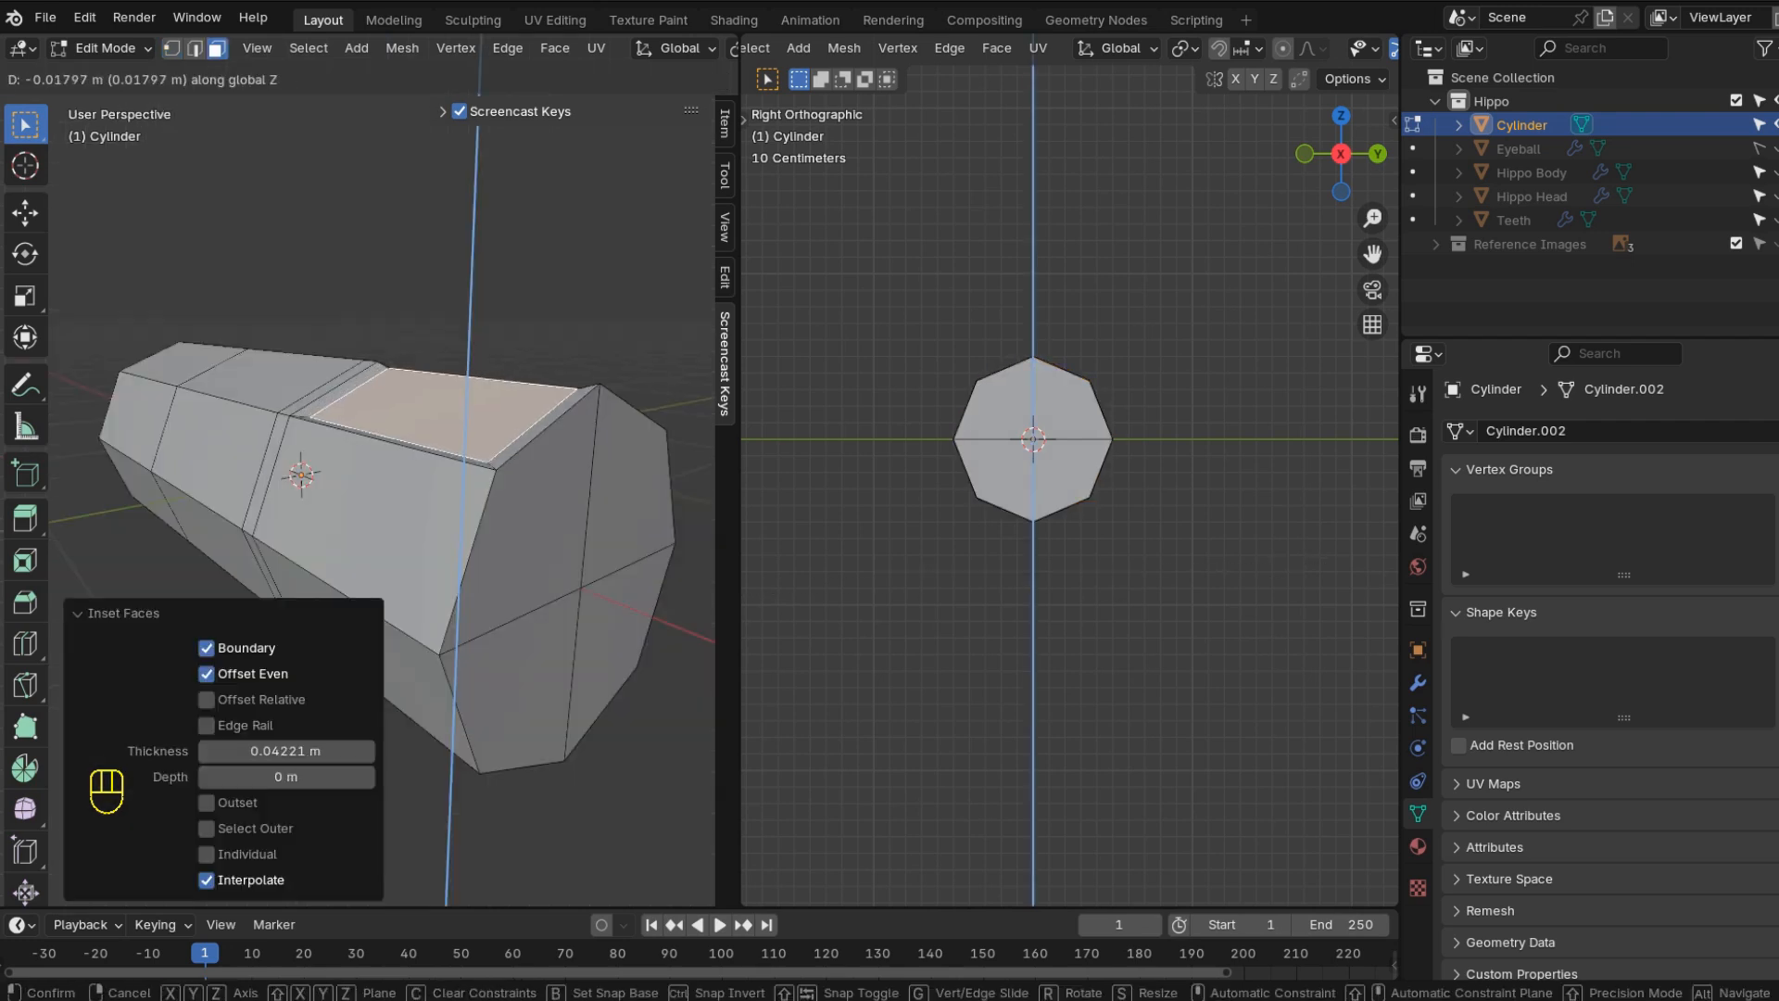
pyautogui.click(454, 417)
pyautogui.moveTo(454, 417); pyautogui.dragTo(565, 477, button='middle')
pyautogui.moveTo(445, 482); pyautogui.dragTo(584, 492, button='middle')
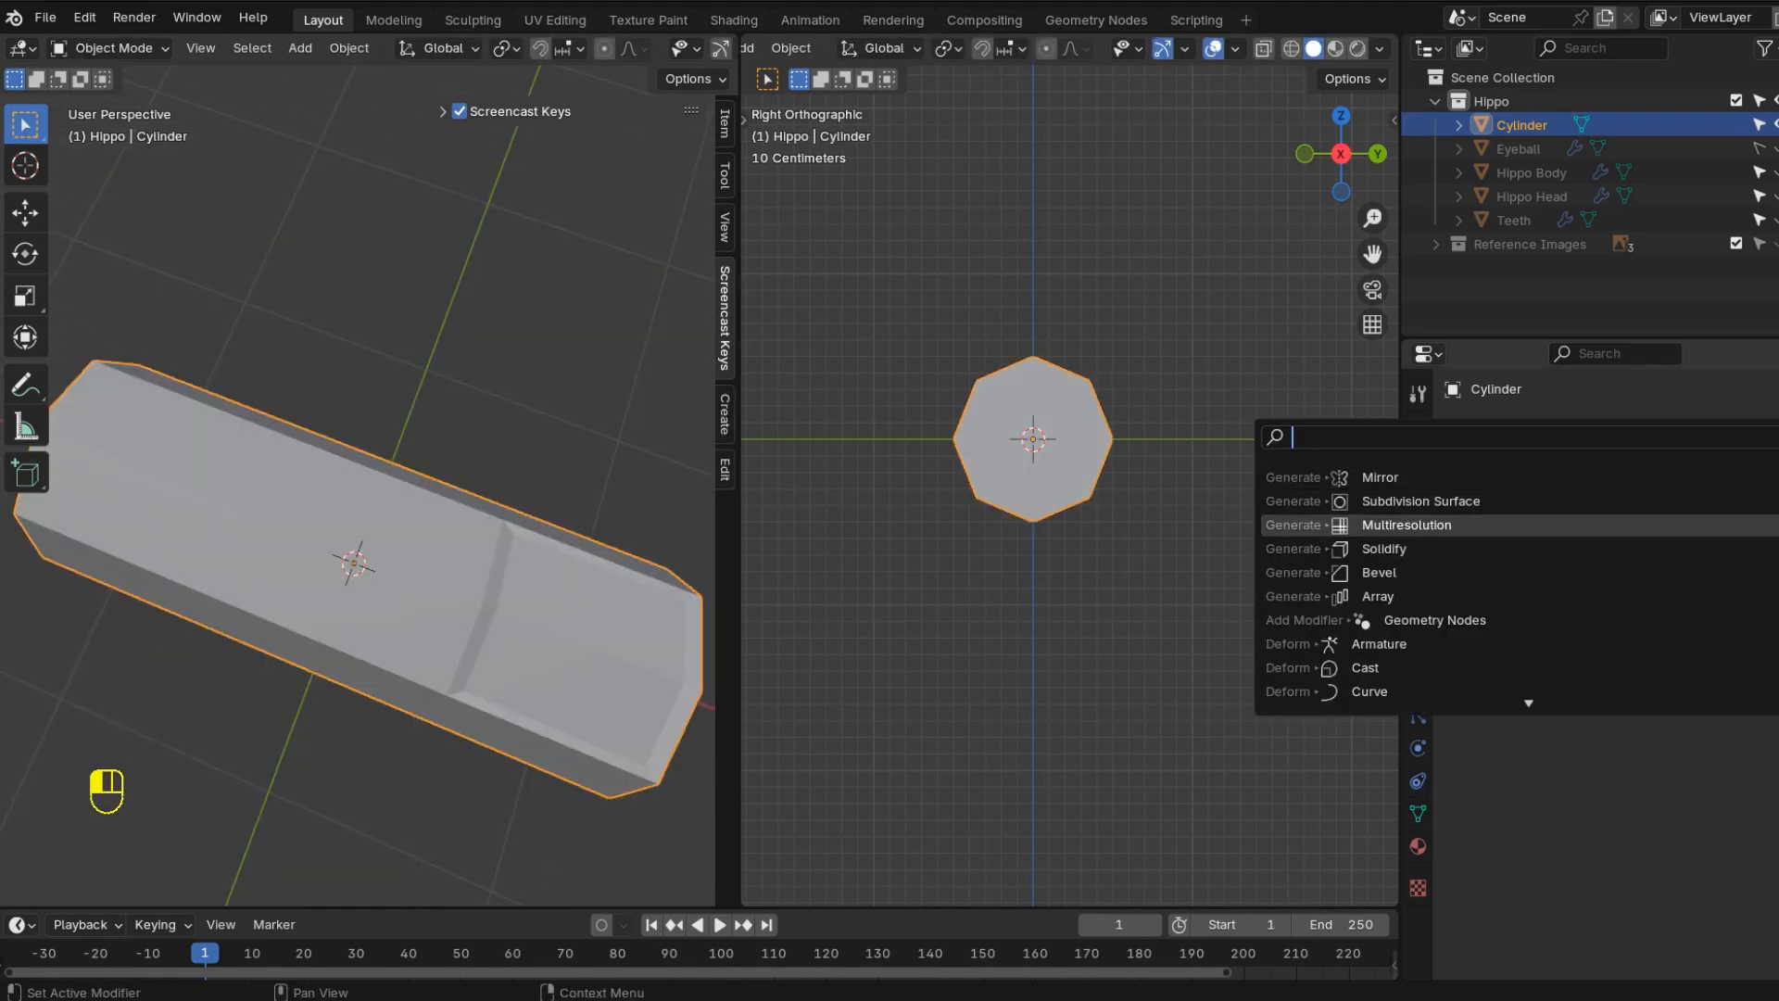
# - Add a Subdivision Surface modifier to the finger cylinder and shade the object smooth
pyautogui.press('Up')
pyautogui.press('Return')
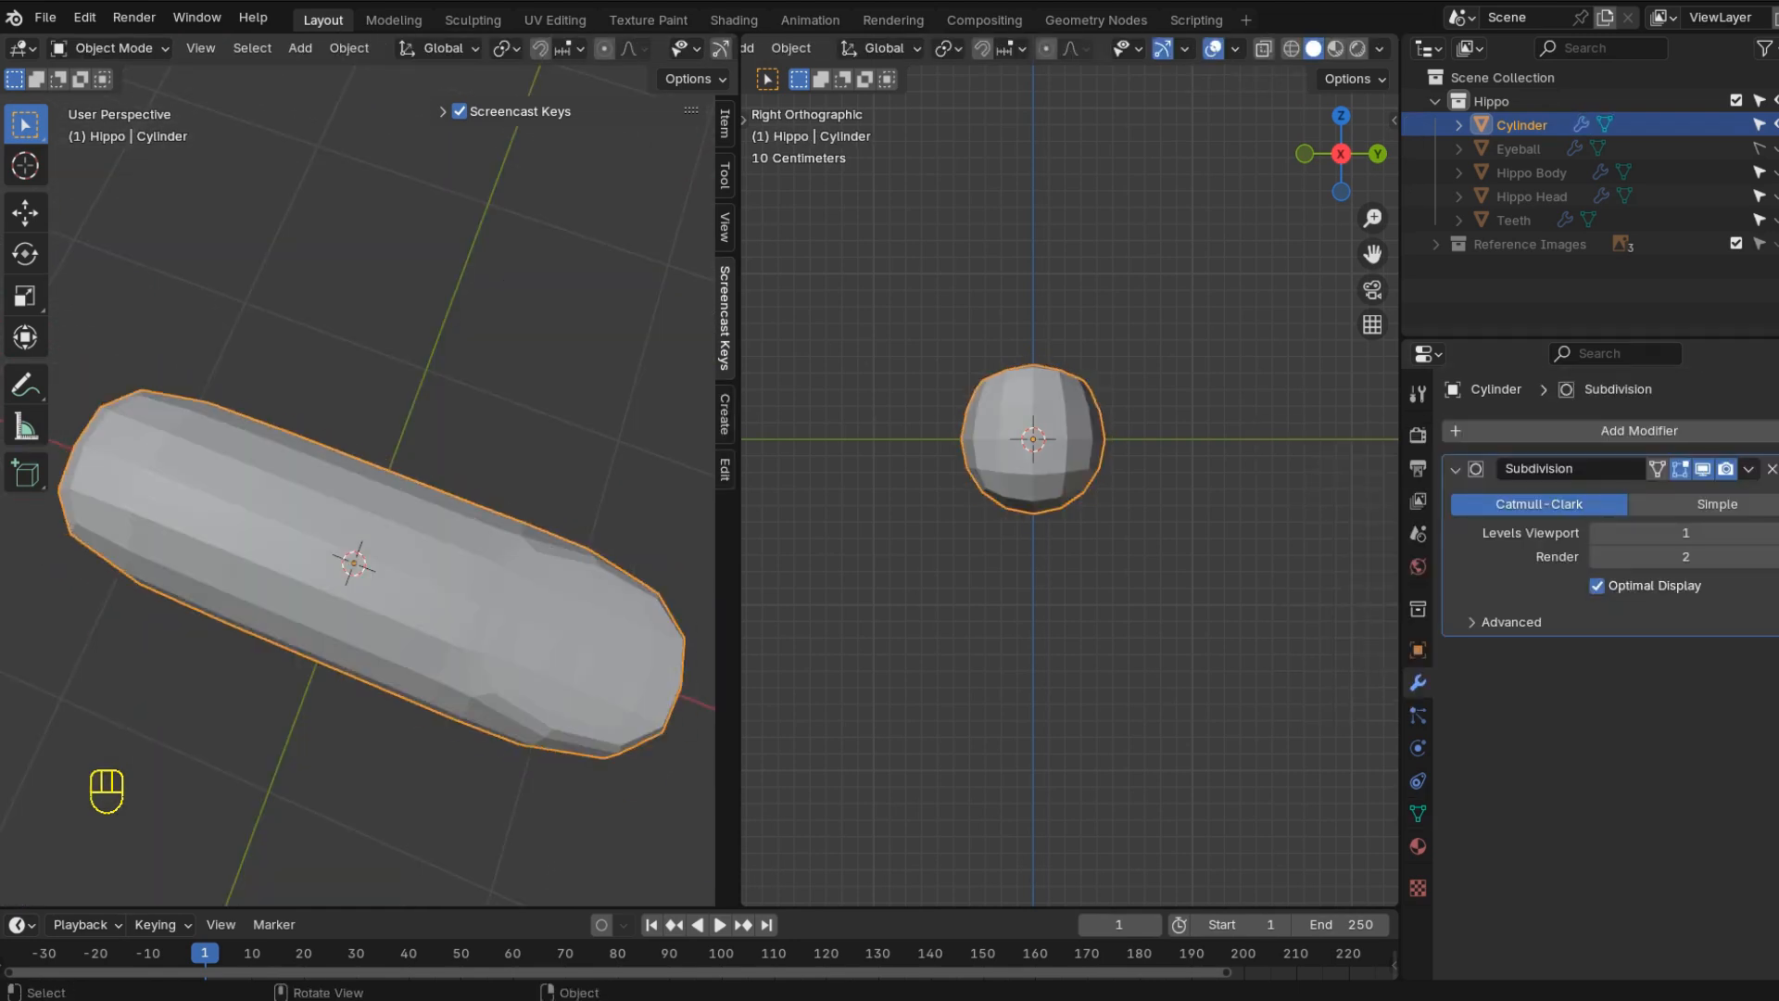
pyautogui.rightClick(389, 589)
pyautogui.click(390, 540)
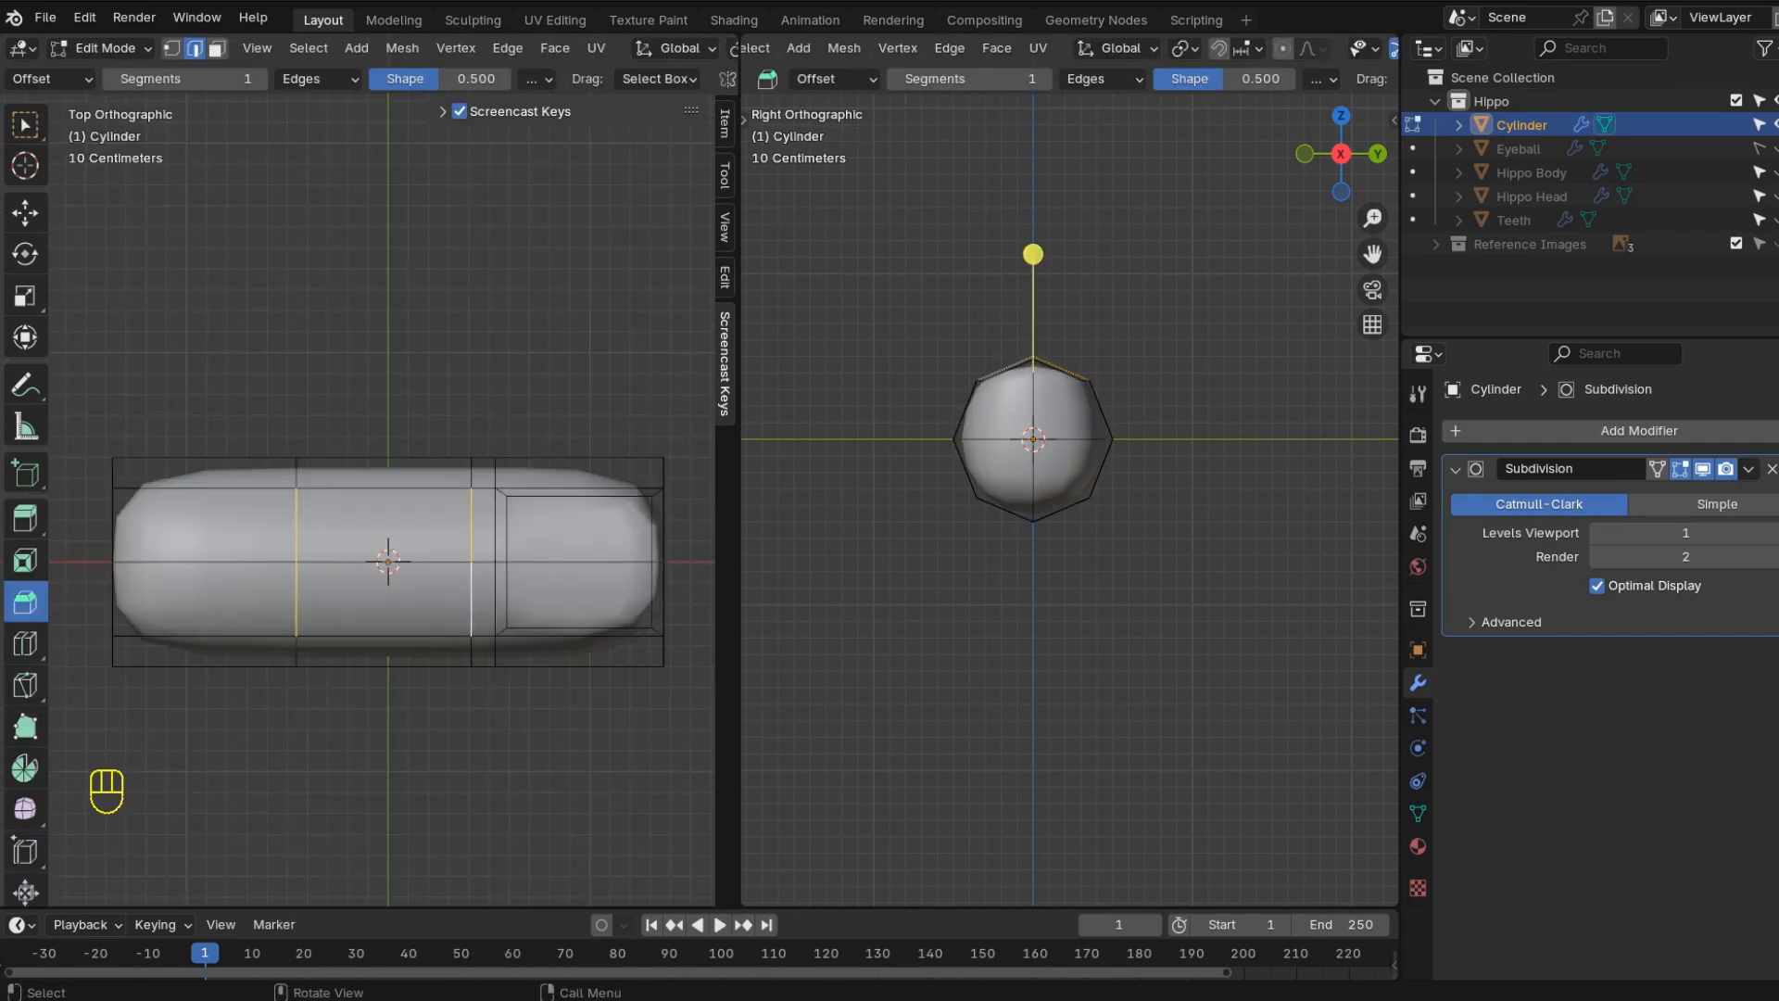
# - Bevel the selected upper edges of the finger's two knuckle rings into narrow bands with one segment
pyautogui.moveTo(1033, 254); pyautogui.dragTo(1034, 252)
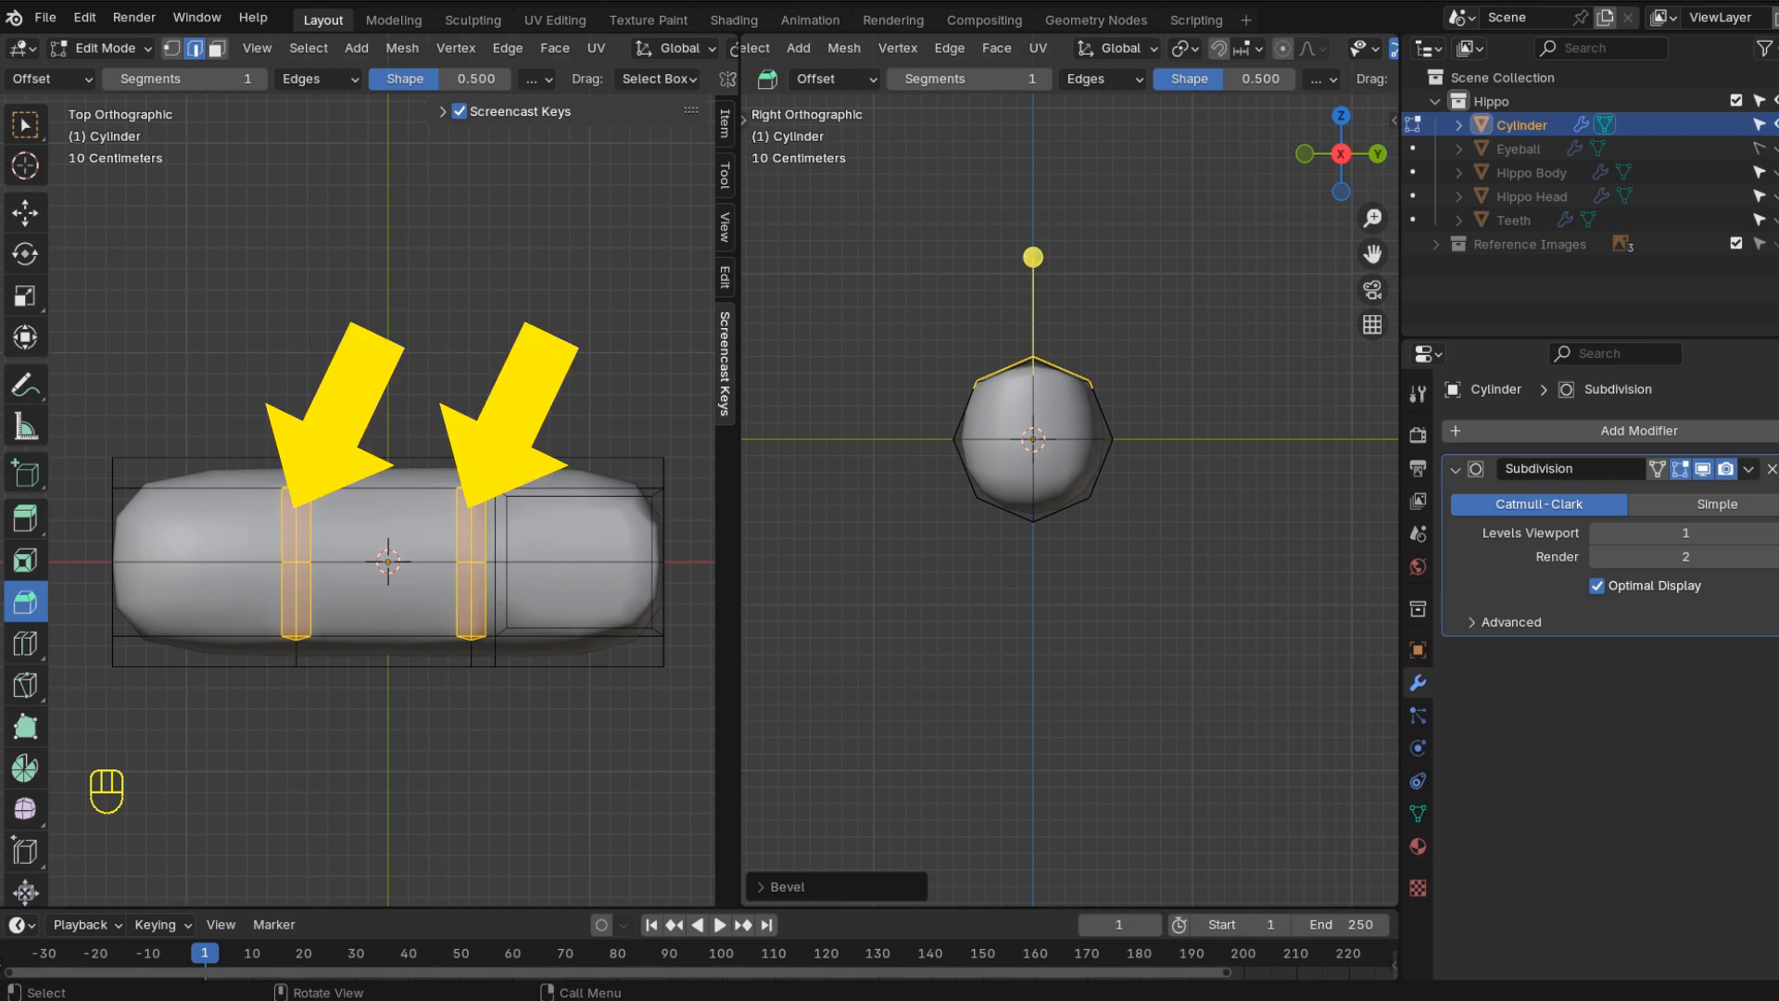
pyautogui.moveTo(371, 556); pyautogui.dragTo(398, 510, button='middle')
pyautogui.scroll(5, 399, 510)
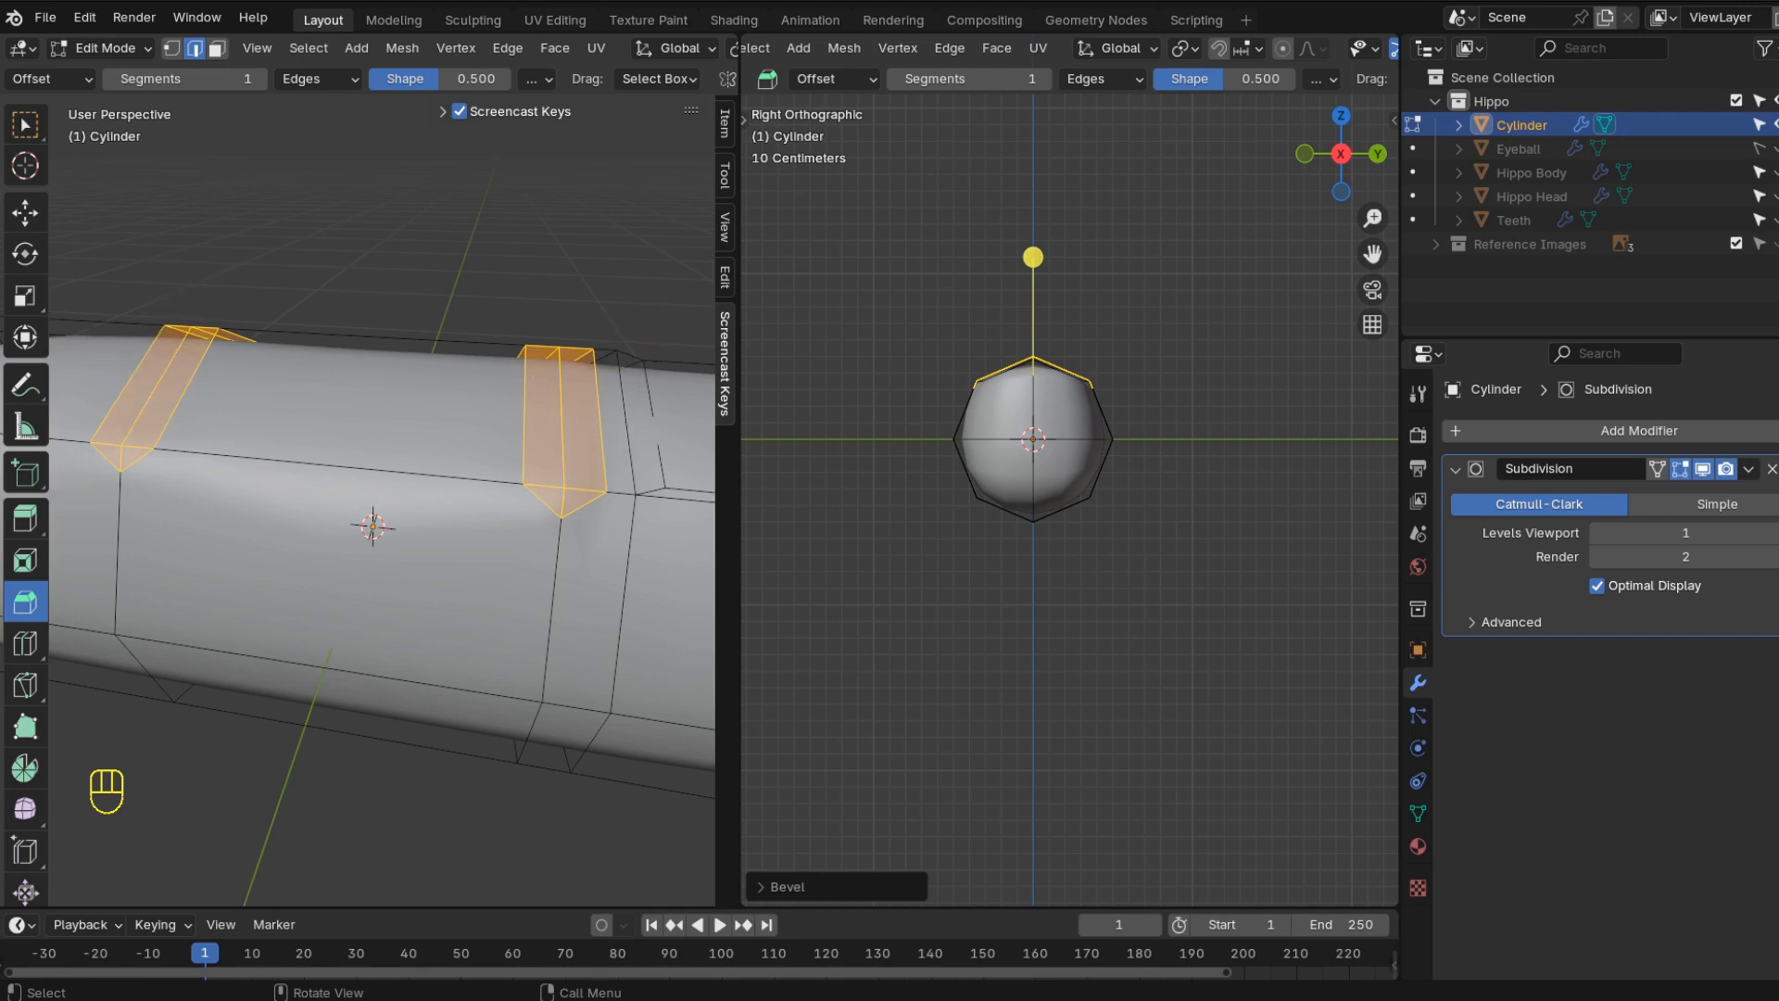
# - Merge the pointed bevel vertex of each knuckle into the side vertex below it on the finger's near side, using At Last
pyautogui.press('m')
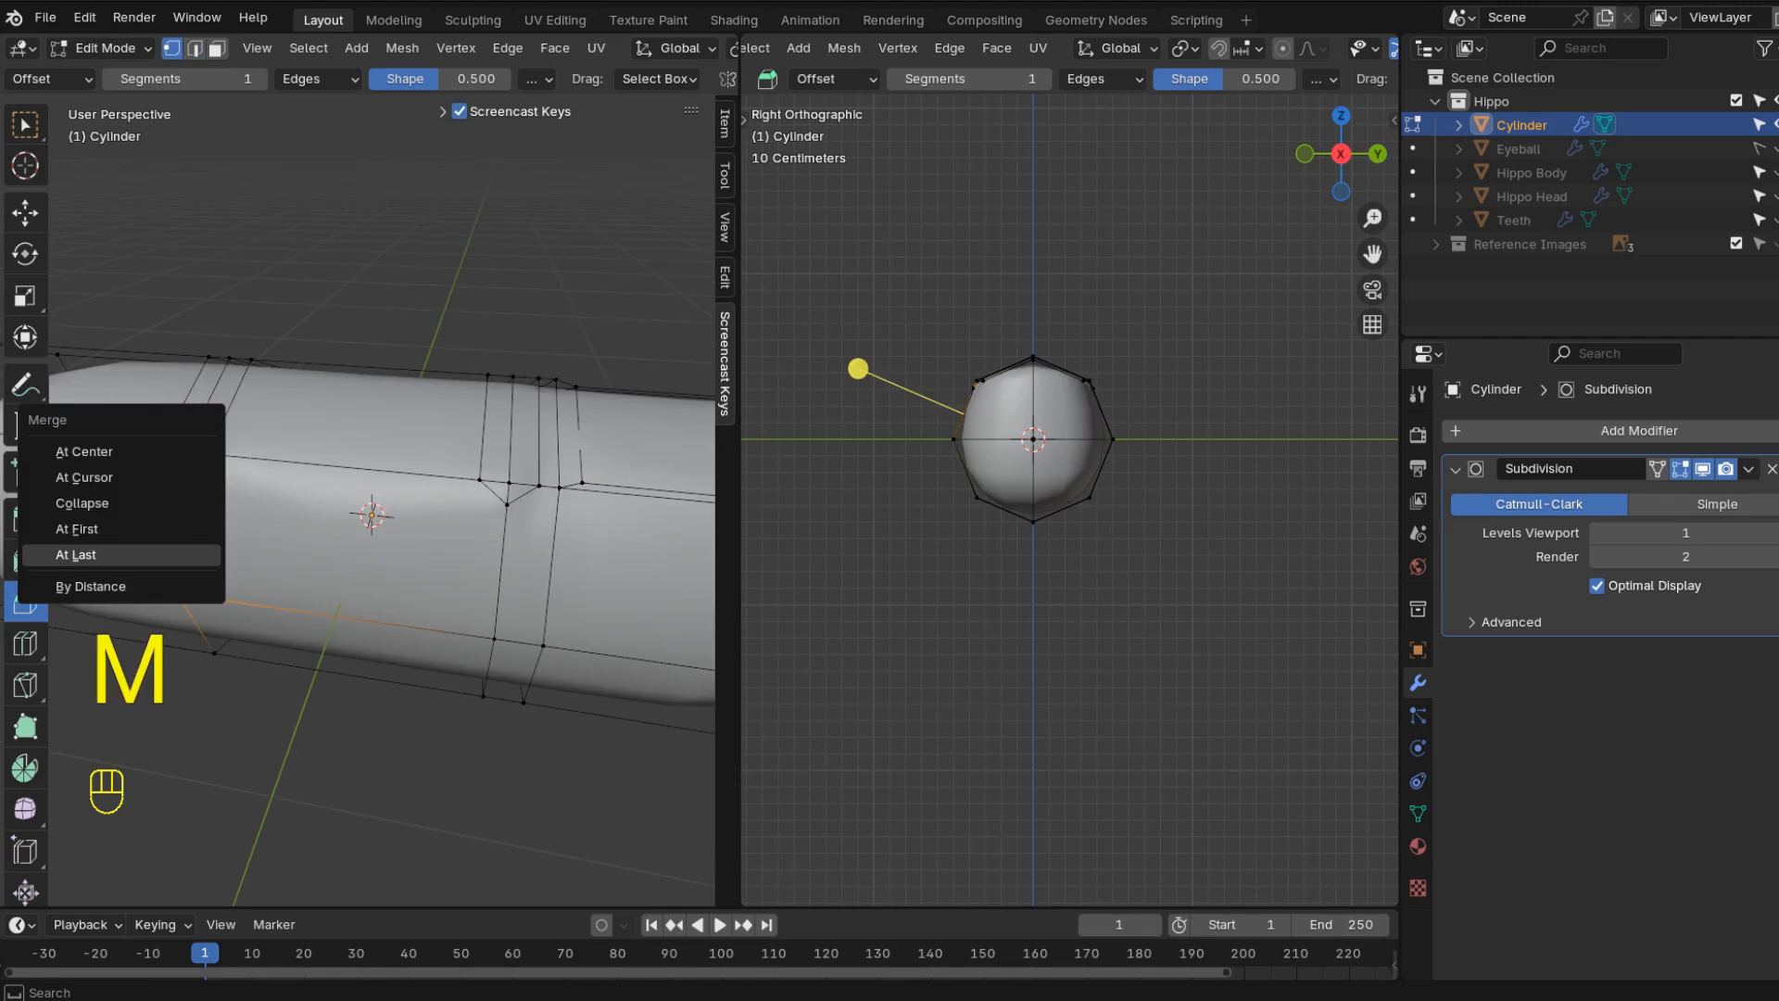
pyautogui.click(169, 554)
pyautogui.click(507, 505)
pyautogui.keyDown('shift'); pyautogui.click(494, 639); pyautogui.keyUp('shift')
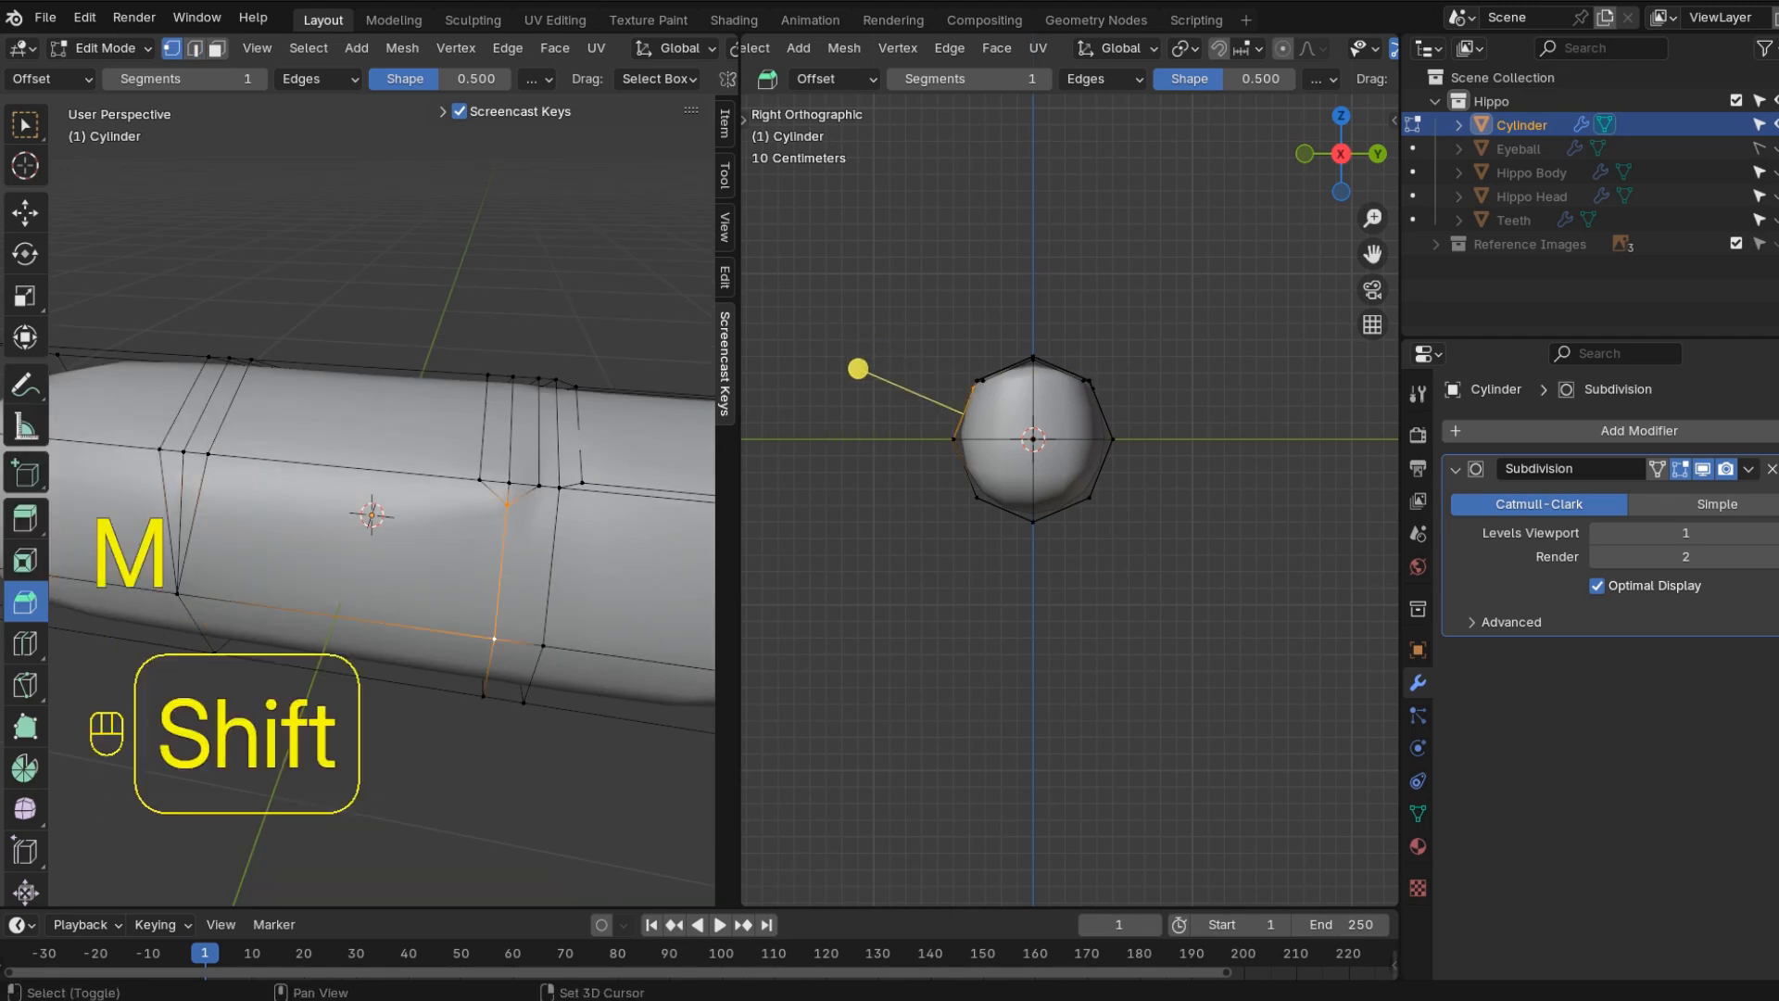
pyautogui.press('m')
pyautogui.click(498, 642)
# - Merge the pointed bevel vertex of both knuckles into the side vertex below on the finger's opposite side, using At Last
pyautogui.moveTo(491, 620); pyautogui.dragTo(176, 565, button='middle')
pyautogui.click(248, 399)
pyautogui.keyDown('shift'); pyautogui.click(276, 497); pyautogui.keyUp('shift')
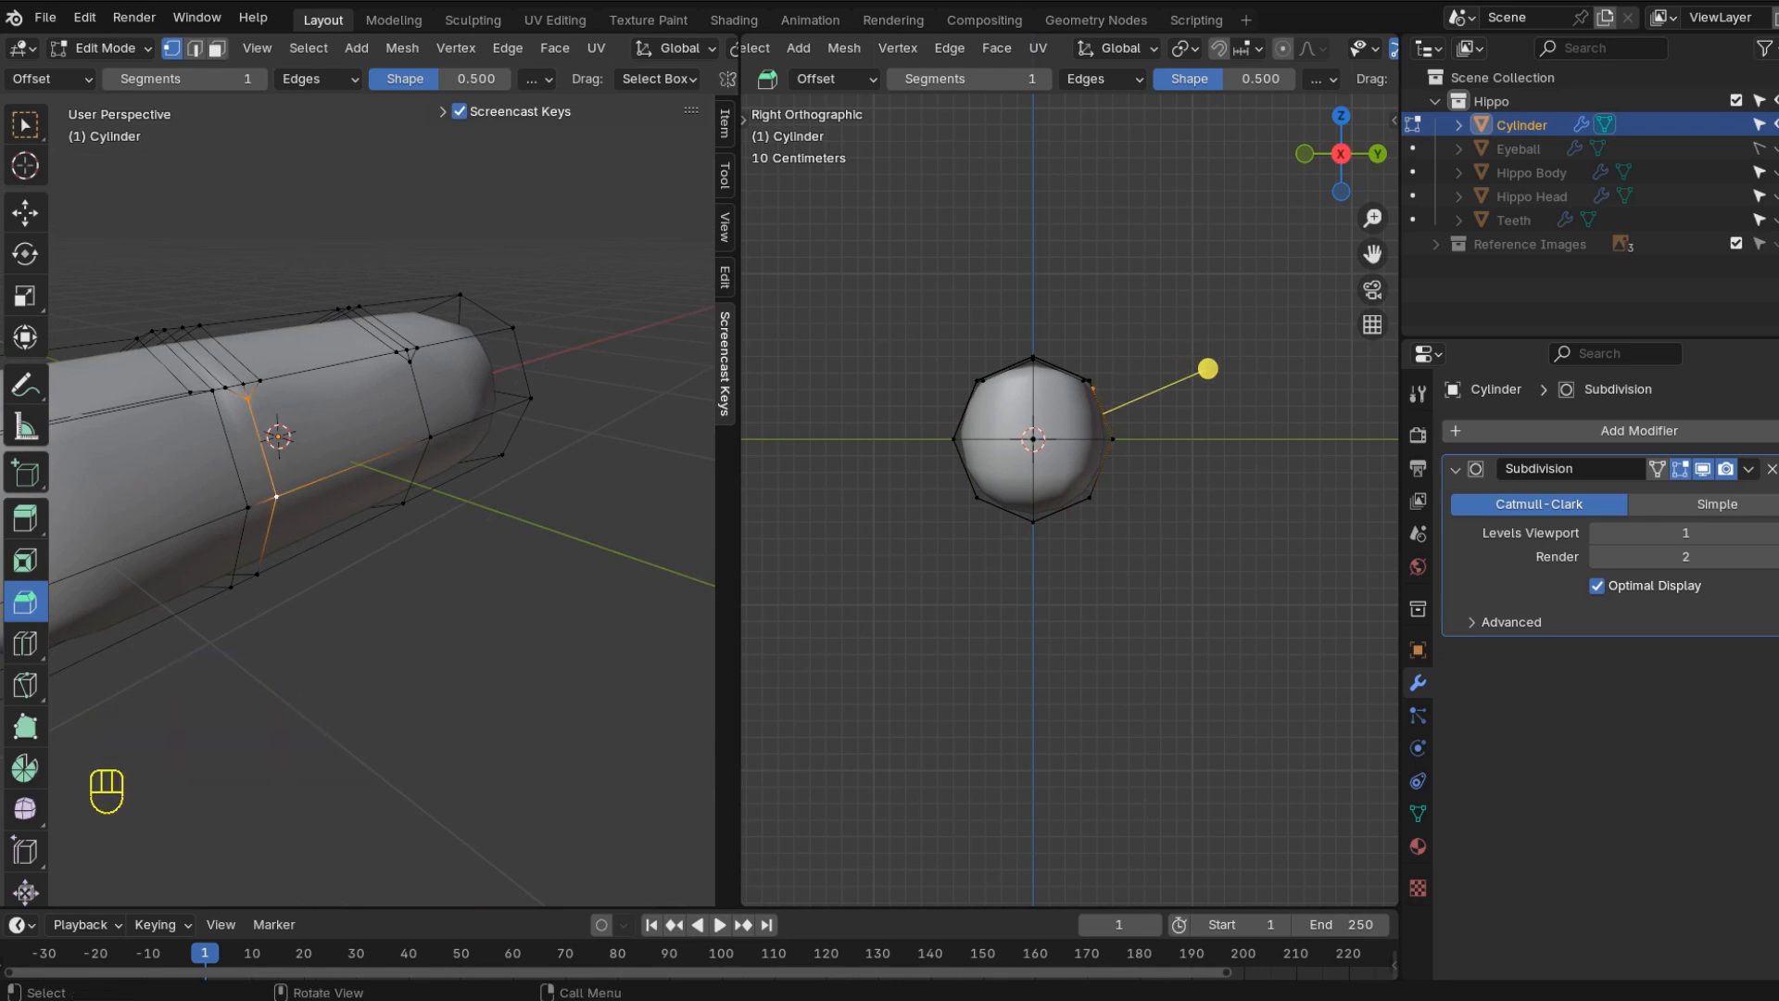
pyautogui.press('m')
pyautogui.click(277, 492)
pyautogui.click(431, 437)
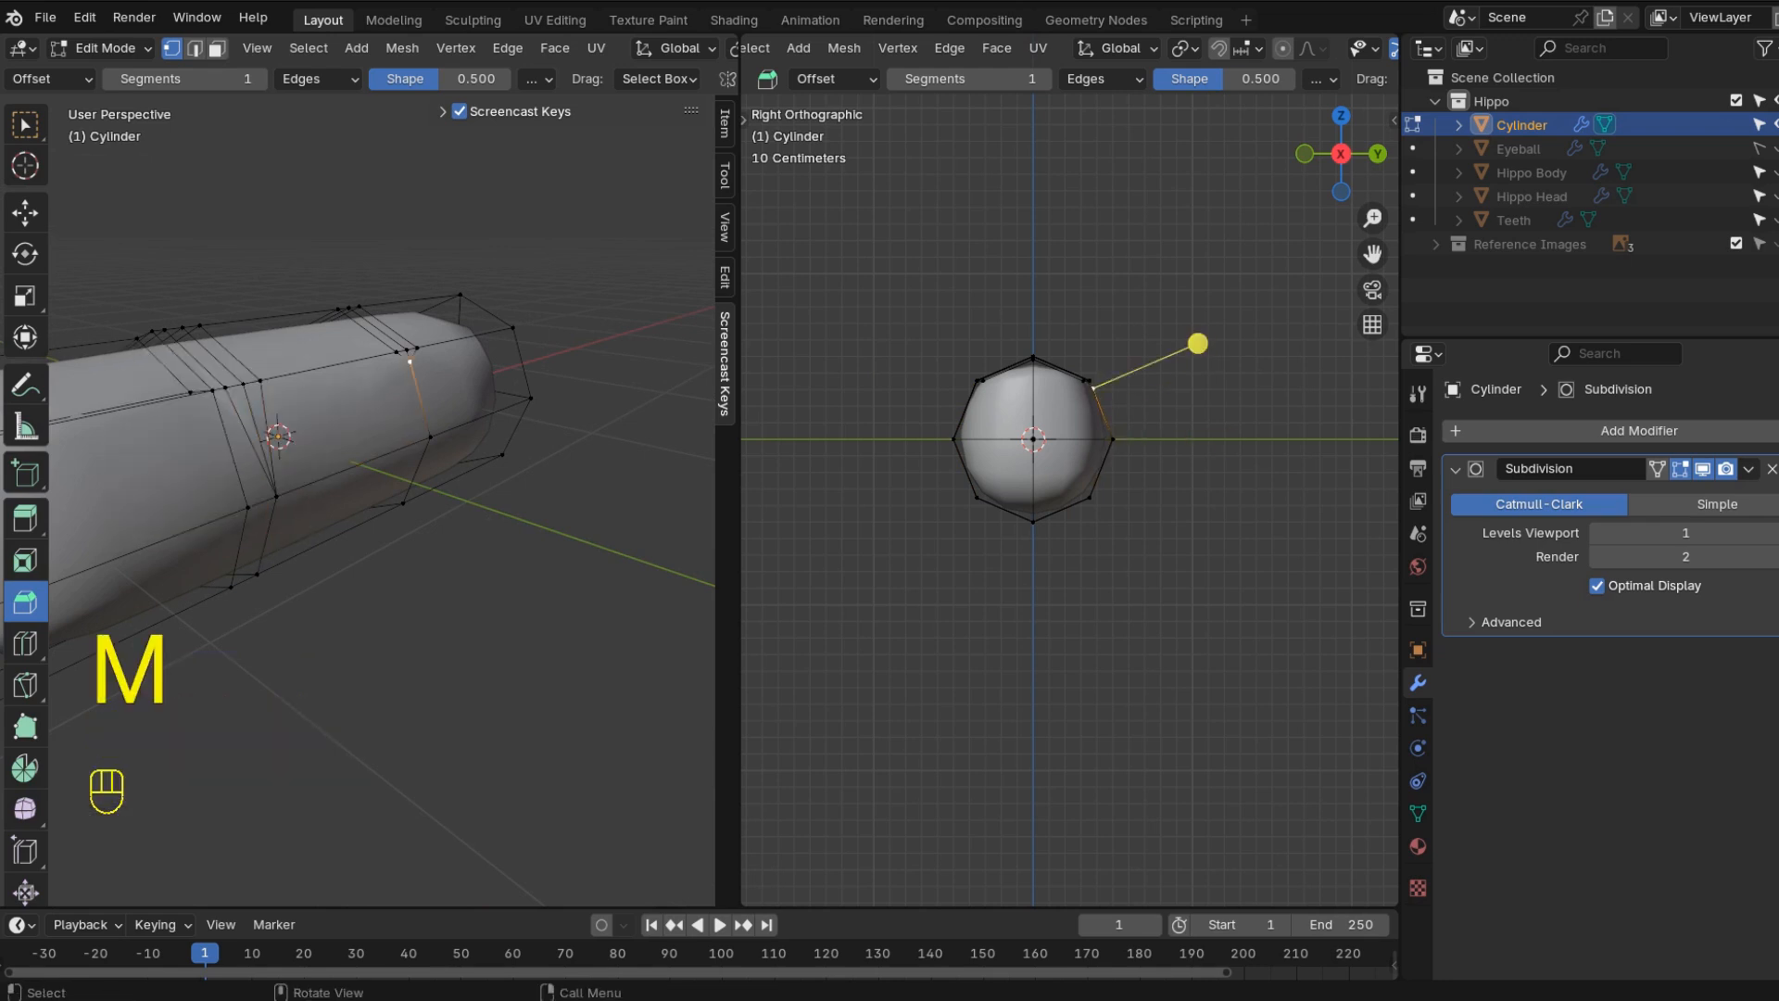
pyautogui.press('m')
pyautogui.click(422, 419)
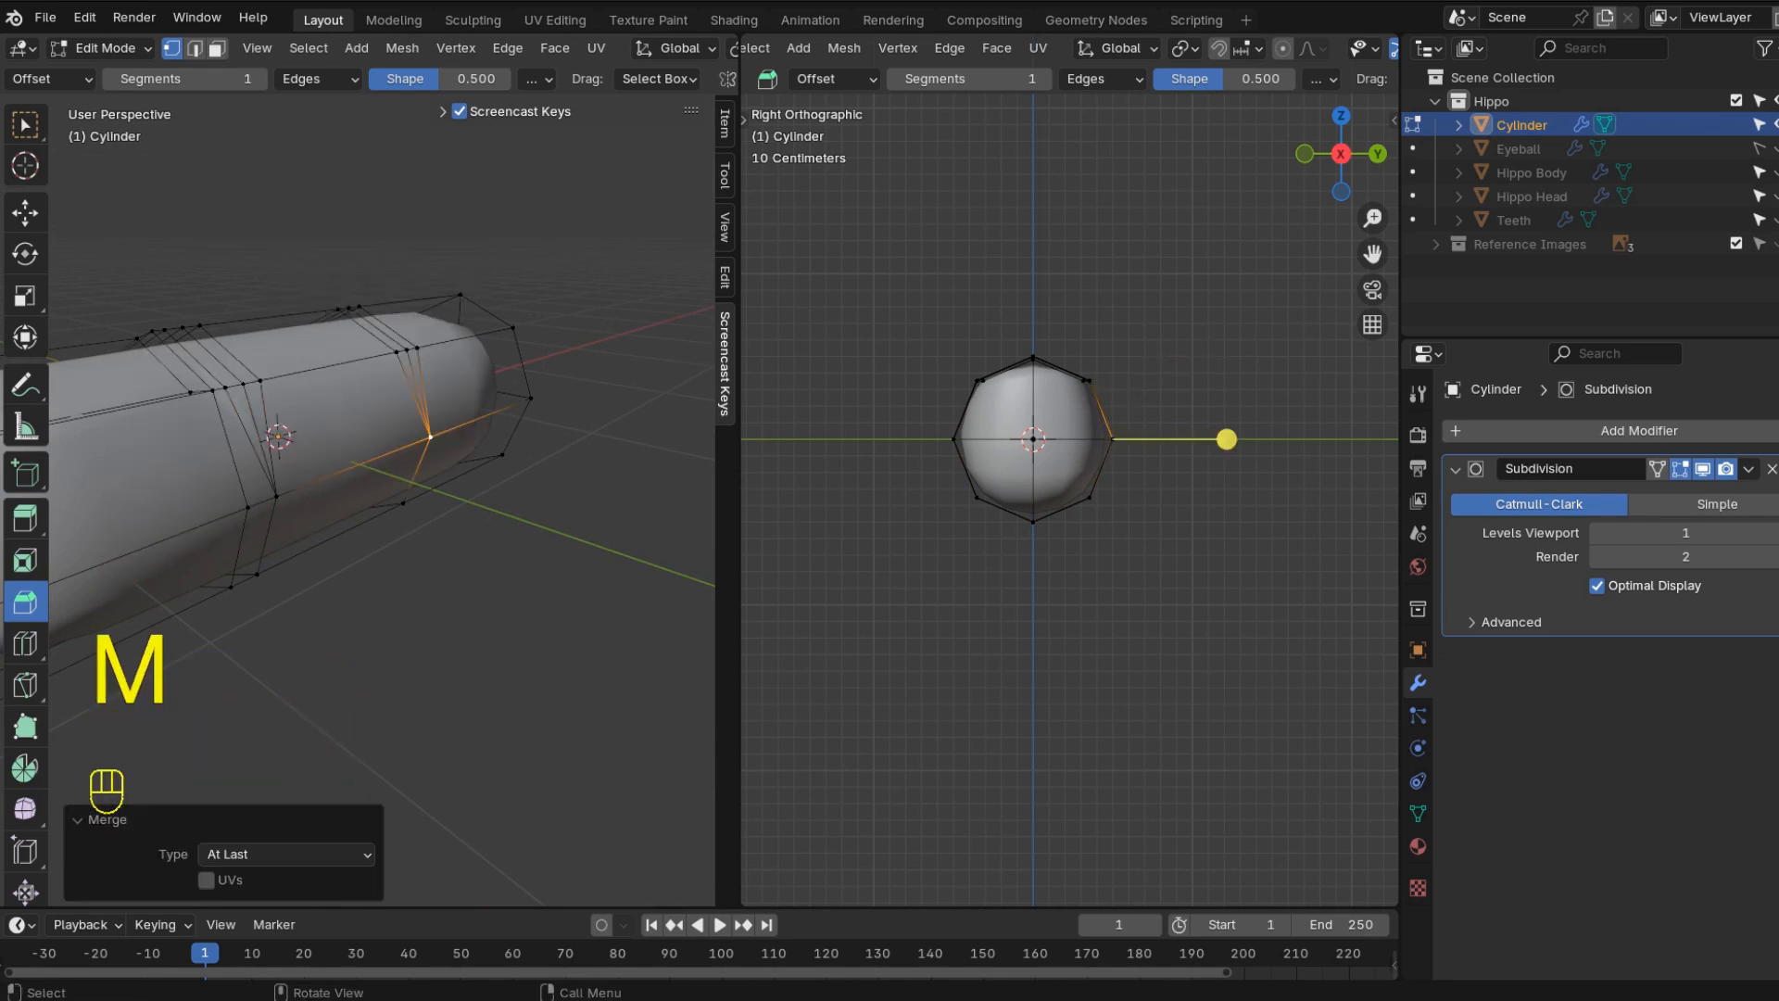
# - Dissolve the middle edge of the triangular fan at each knuckle on both sides of the finger
pyautogui.moveTo(371, 463); pyautogui.dragTo(408, 426, button='middle')
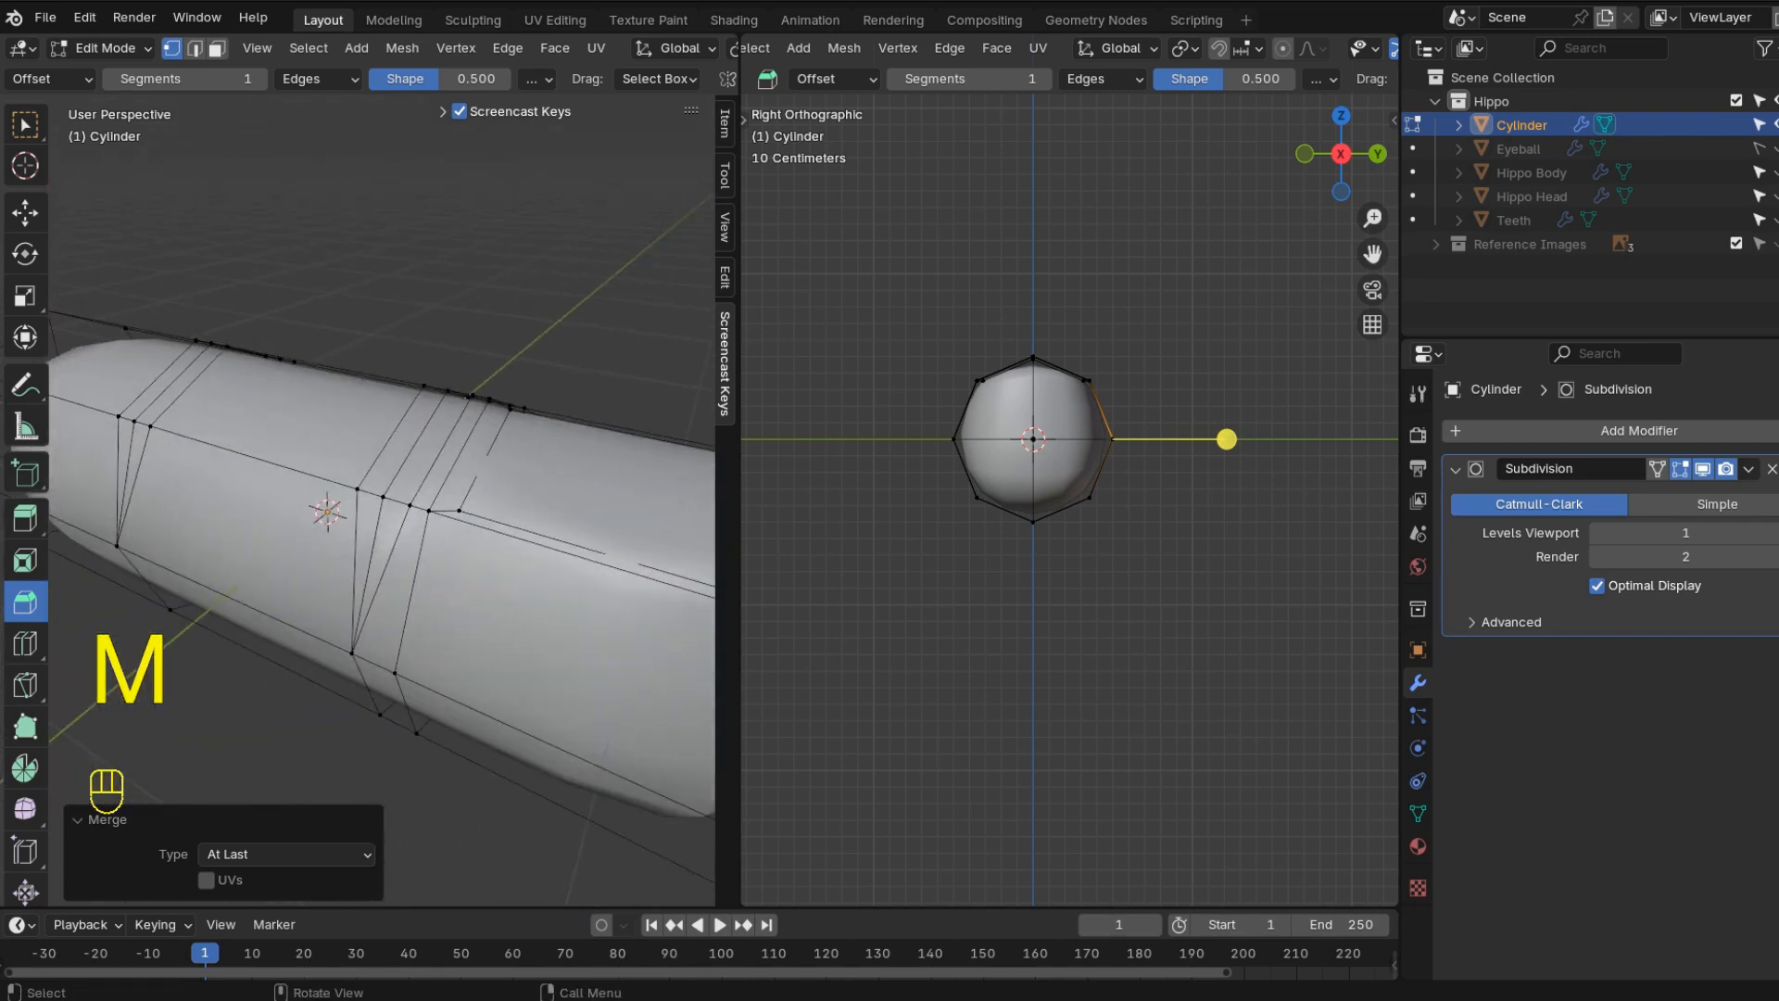
pyautogui.press('2')
pyautogui.click(370, 563)
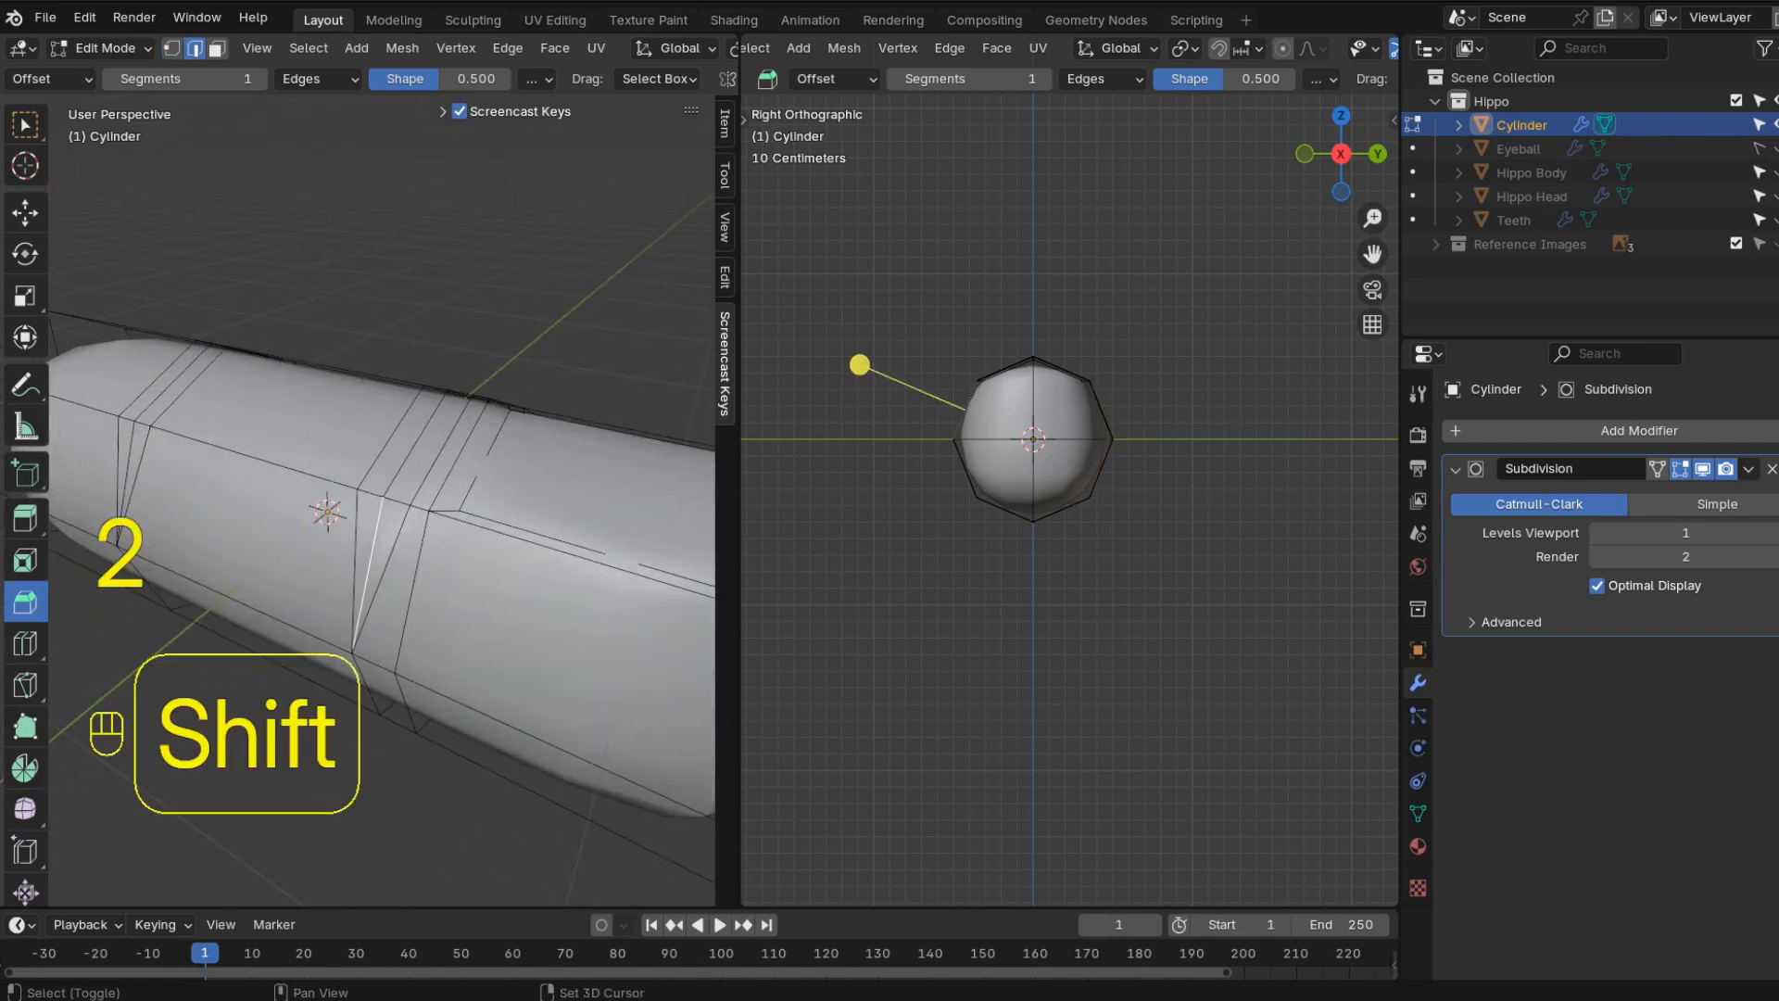
pyautogui.keyDown('shift'); pyautogui.click(128, 471); pyautogui.keyUp('shift')
pyautogui.moveTo(370, 501); pyautogui.dragTo(320, 499, button='middle')
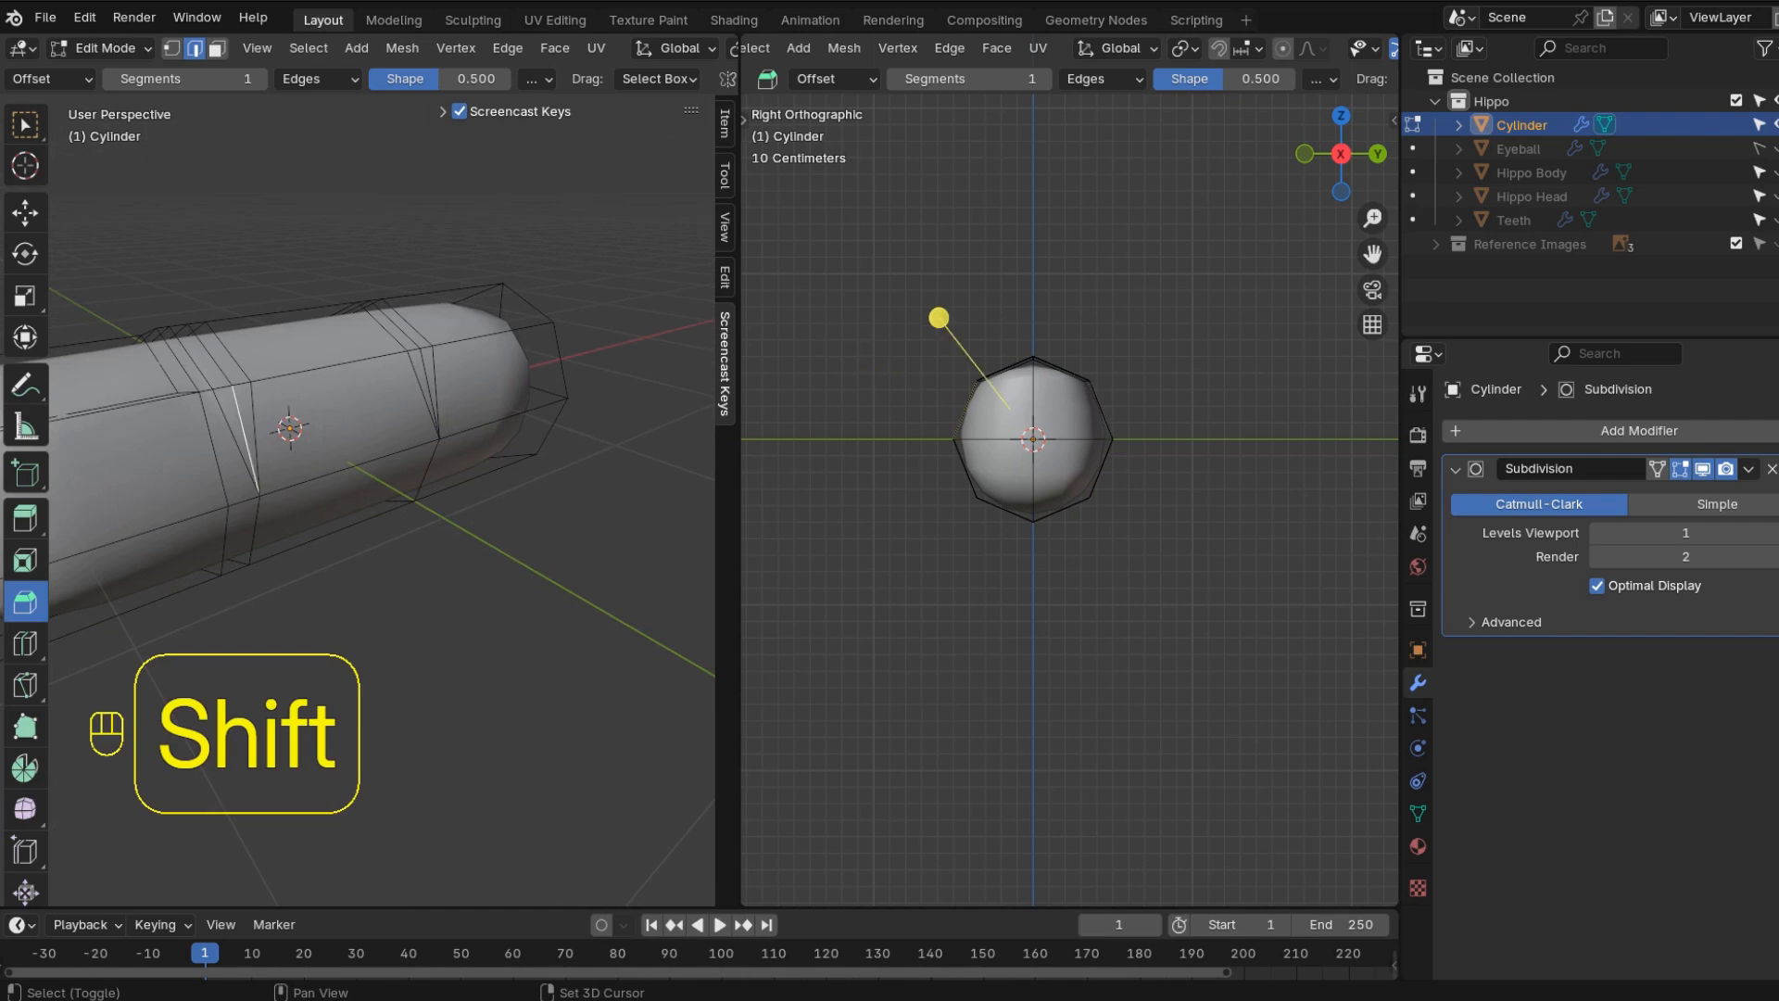
pyautogui.hotkey('ctrl', 'e')
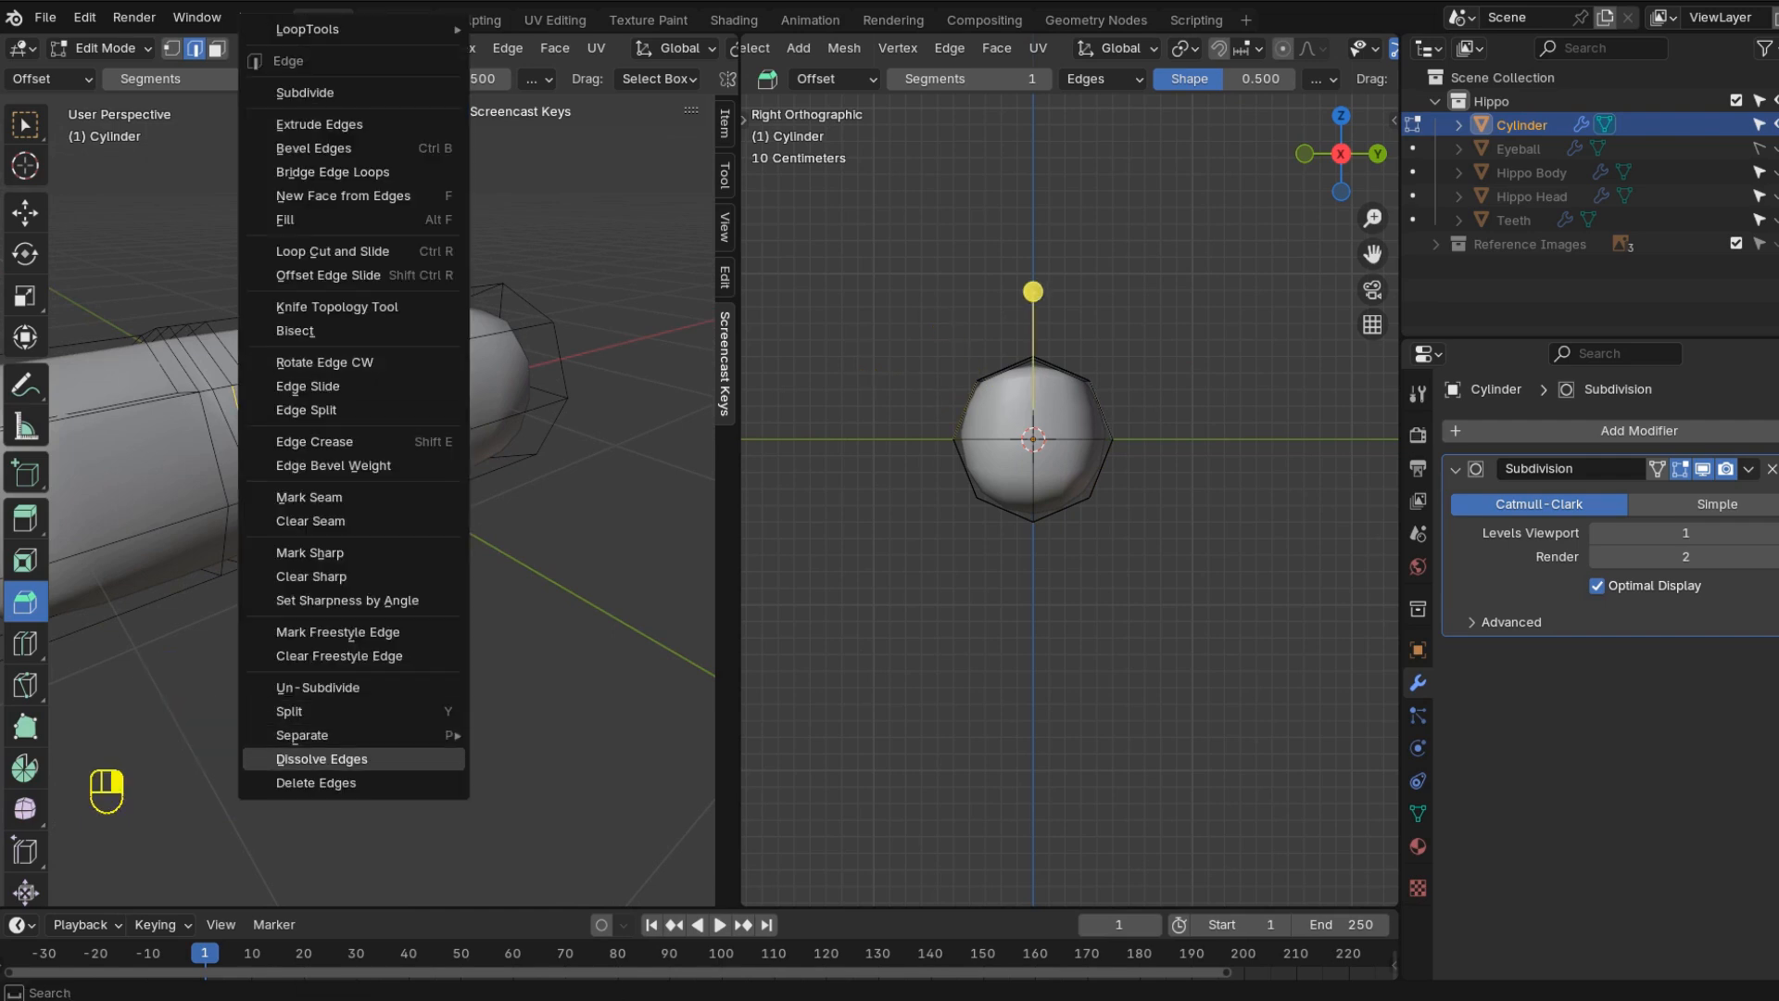
pyautogui.click(321, 759)
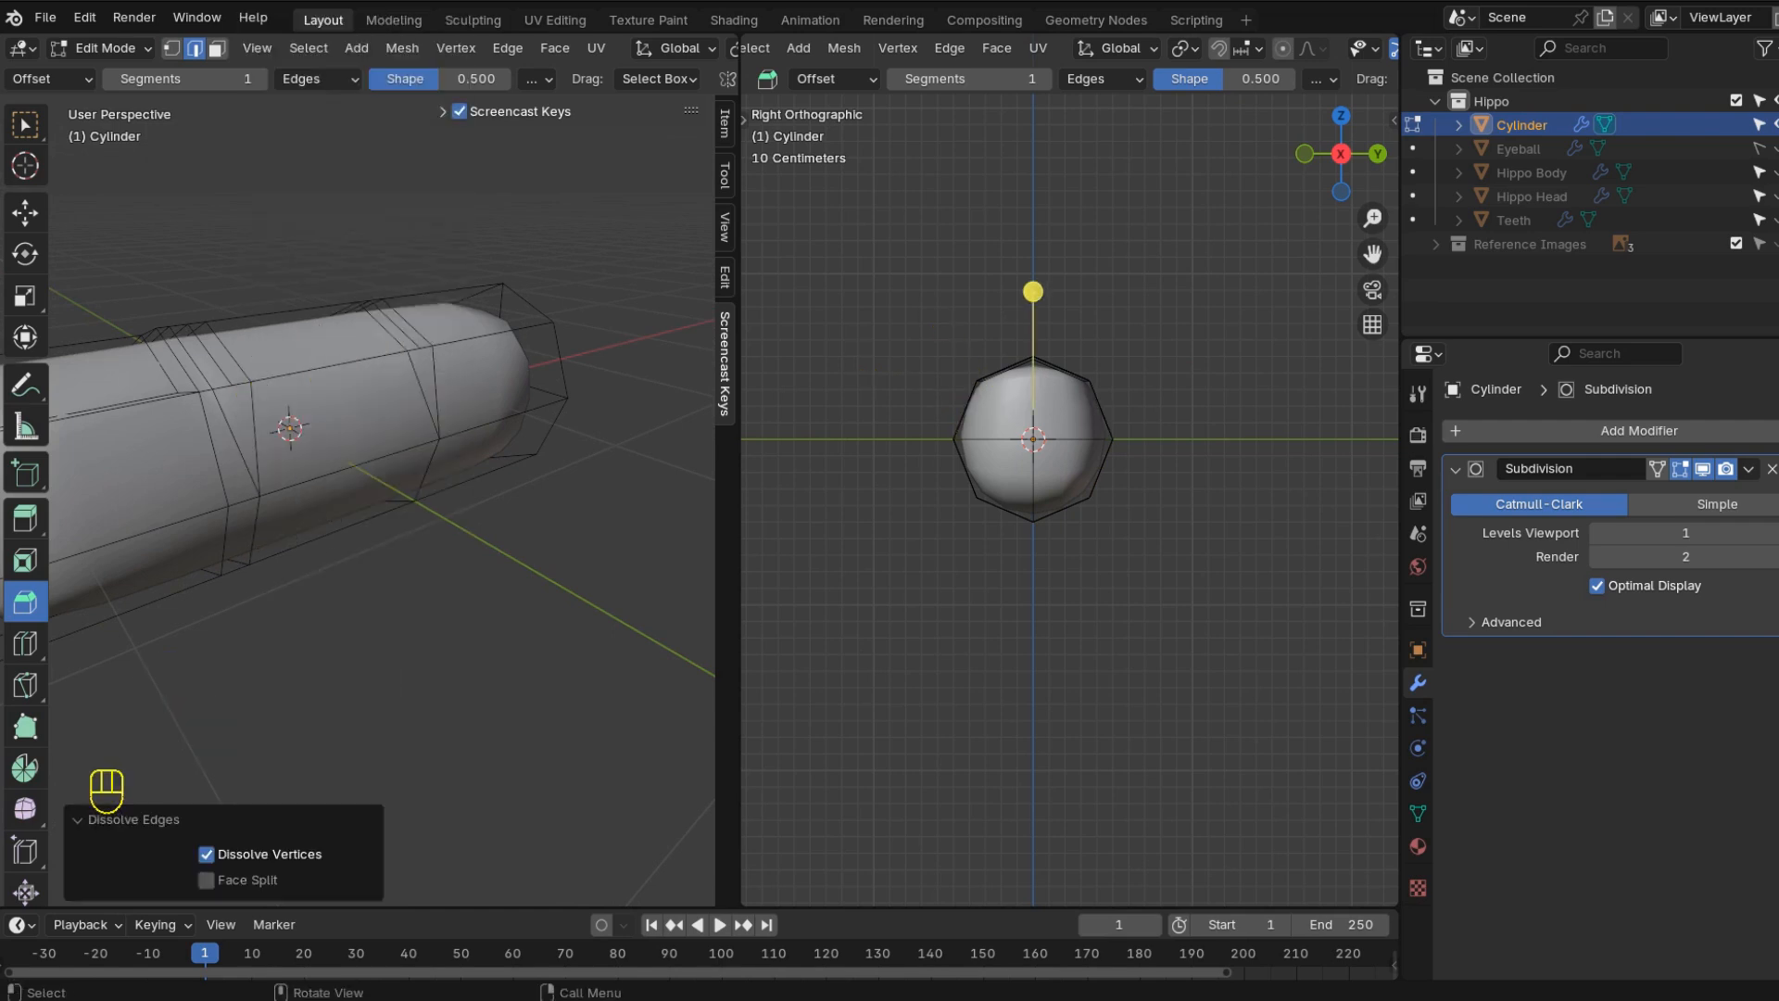
# - Extrude the two inset nail faces upward along Z by about 0.11 m
pyautogui.scroll(-3, 358, 519)
pyautogui.moveTo(278, 519); pyautogui.dragTo(625, 542, button='middle')
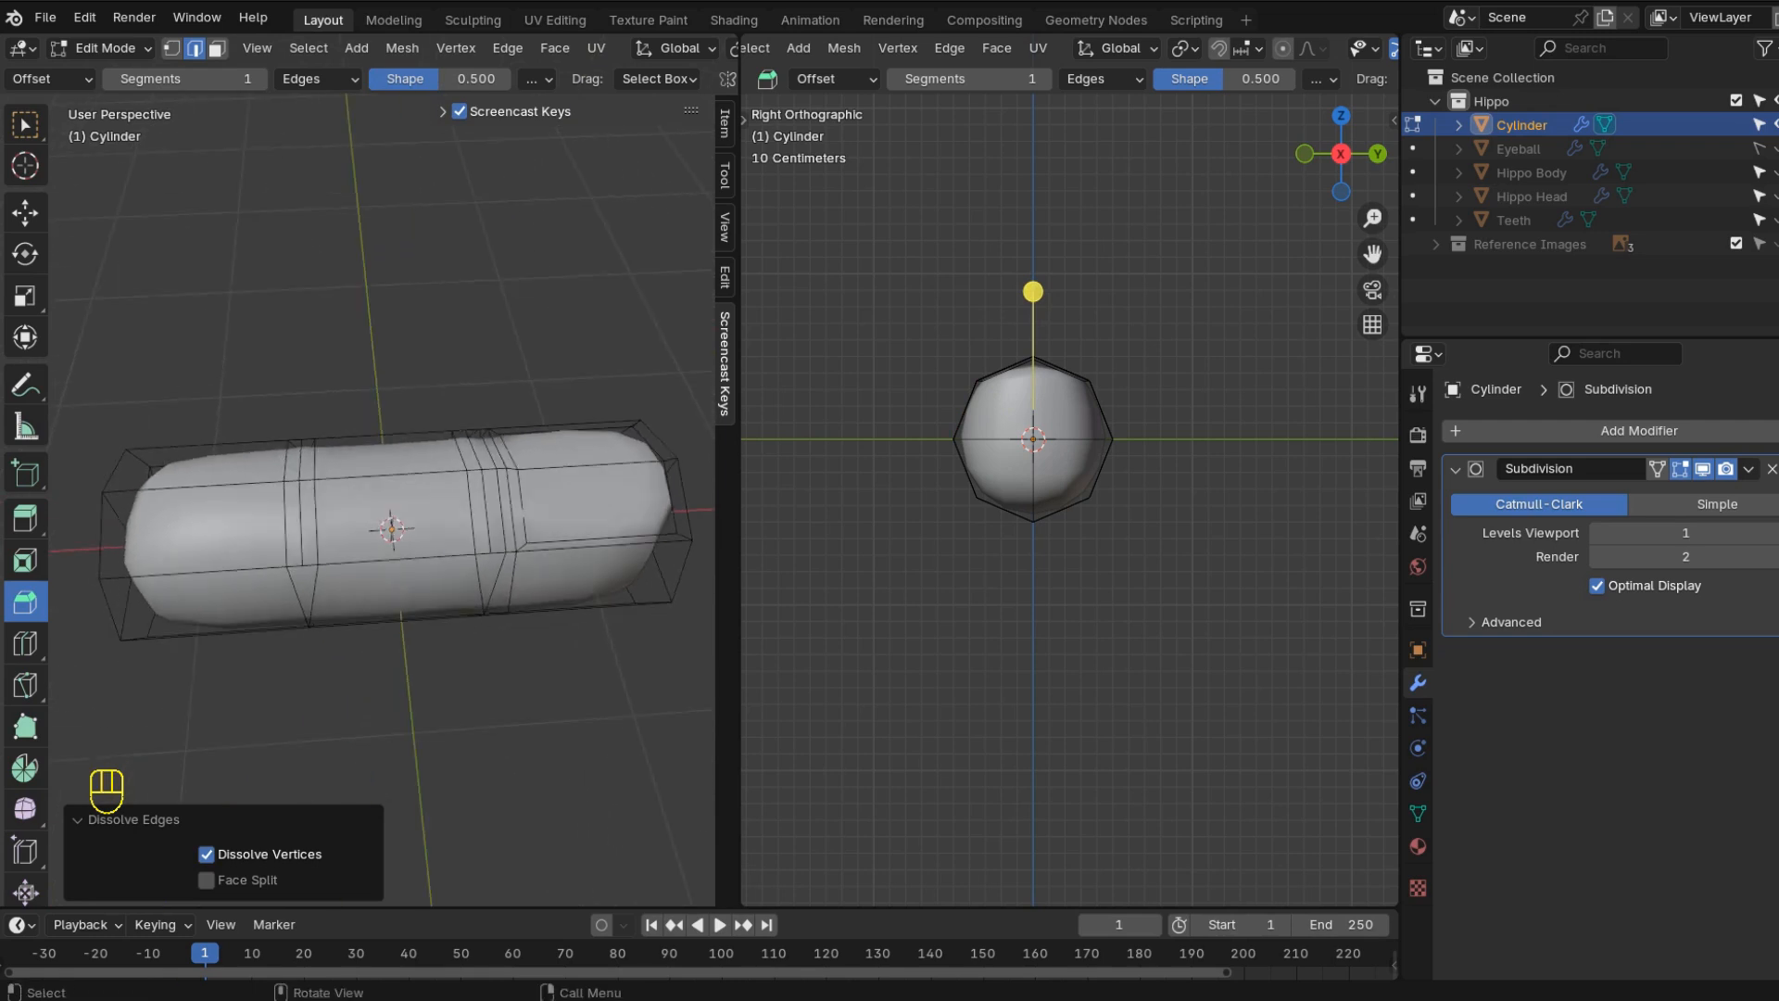
pyautogui.press('KP_1')
pyautogui.press('e')
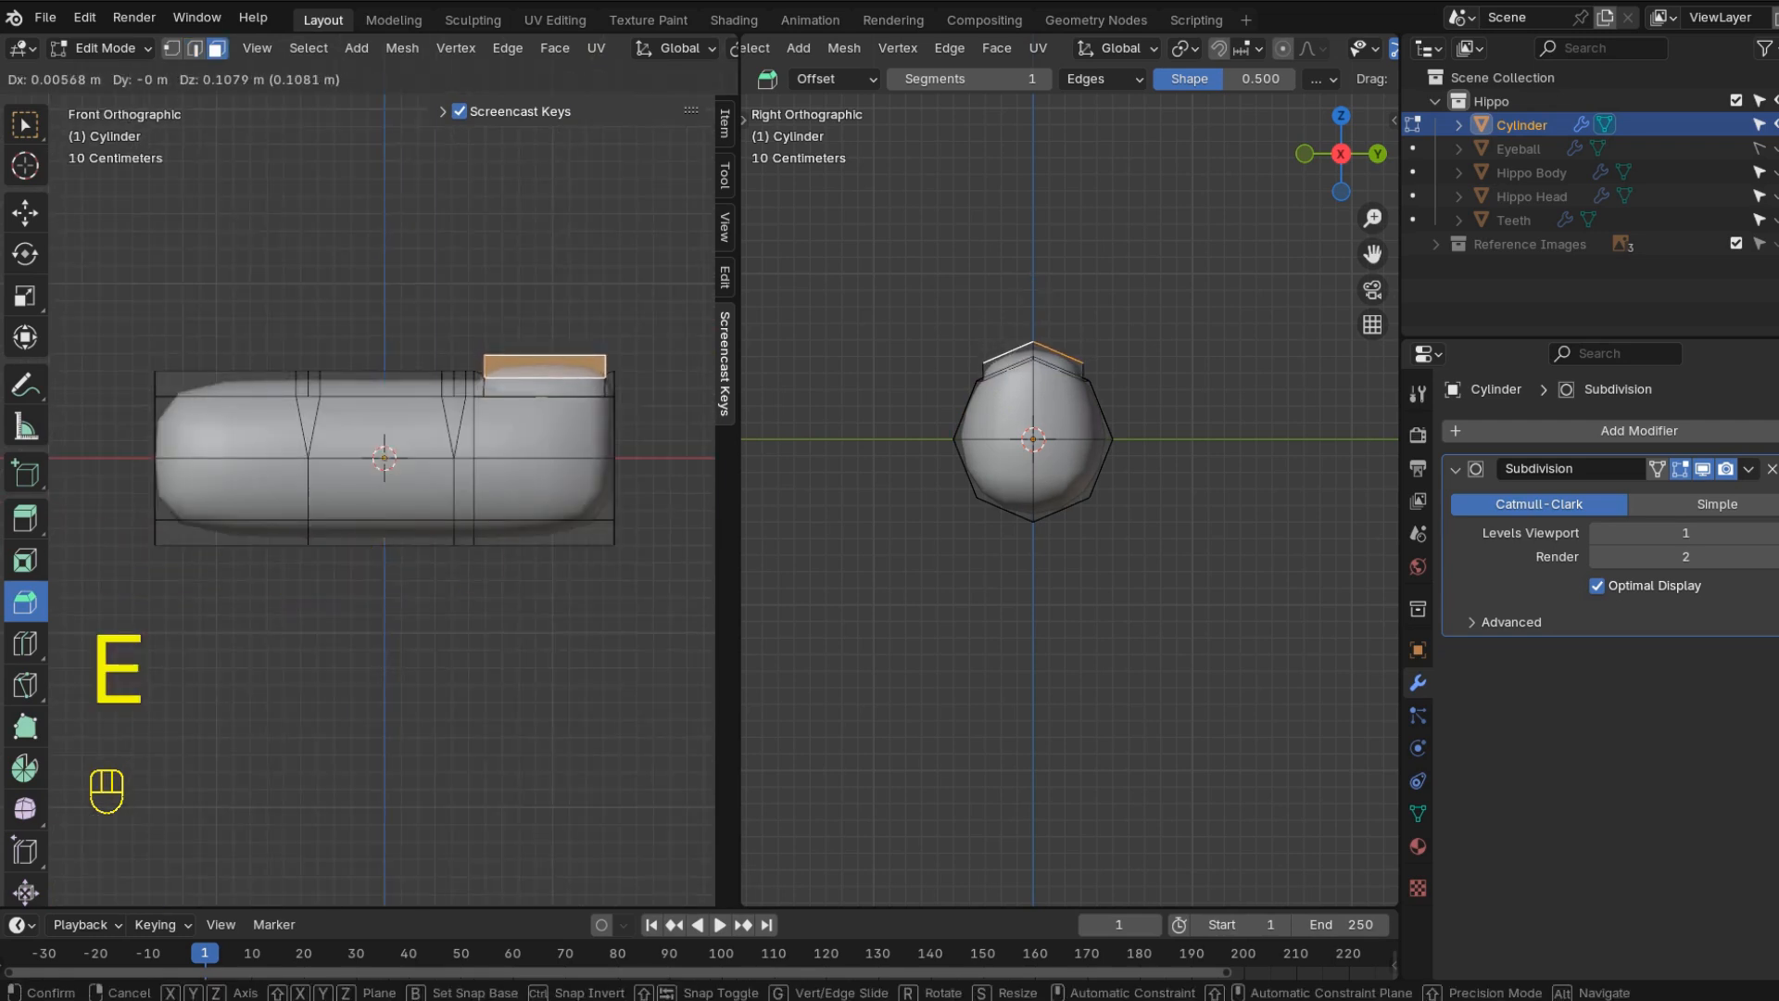
pyautogui.press('z')
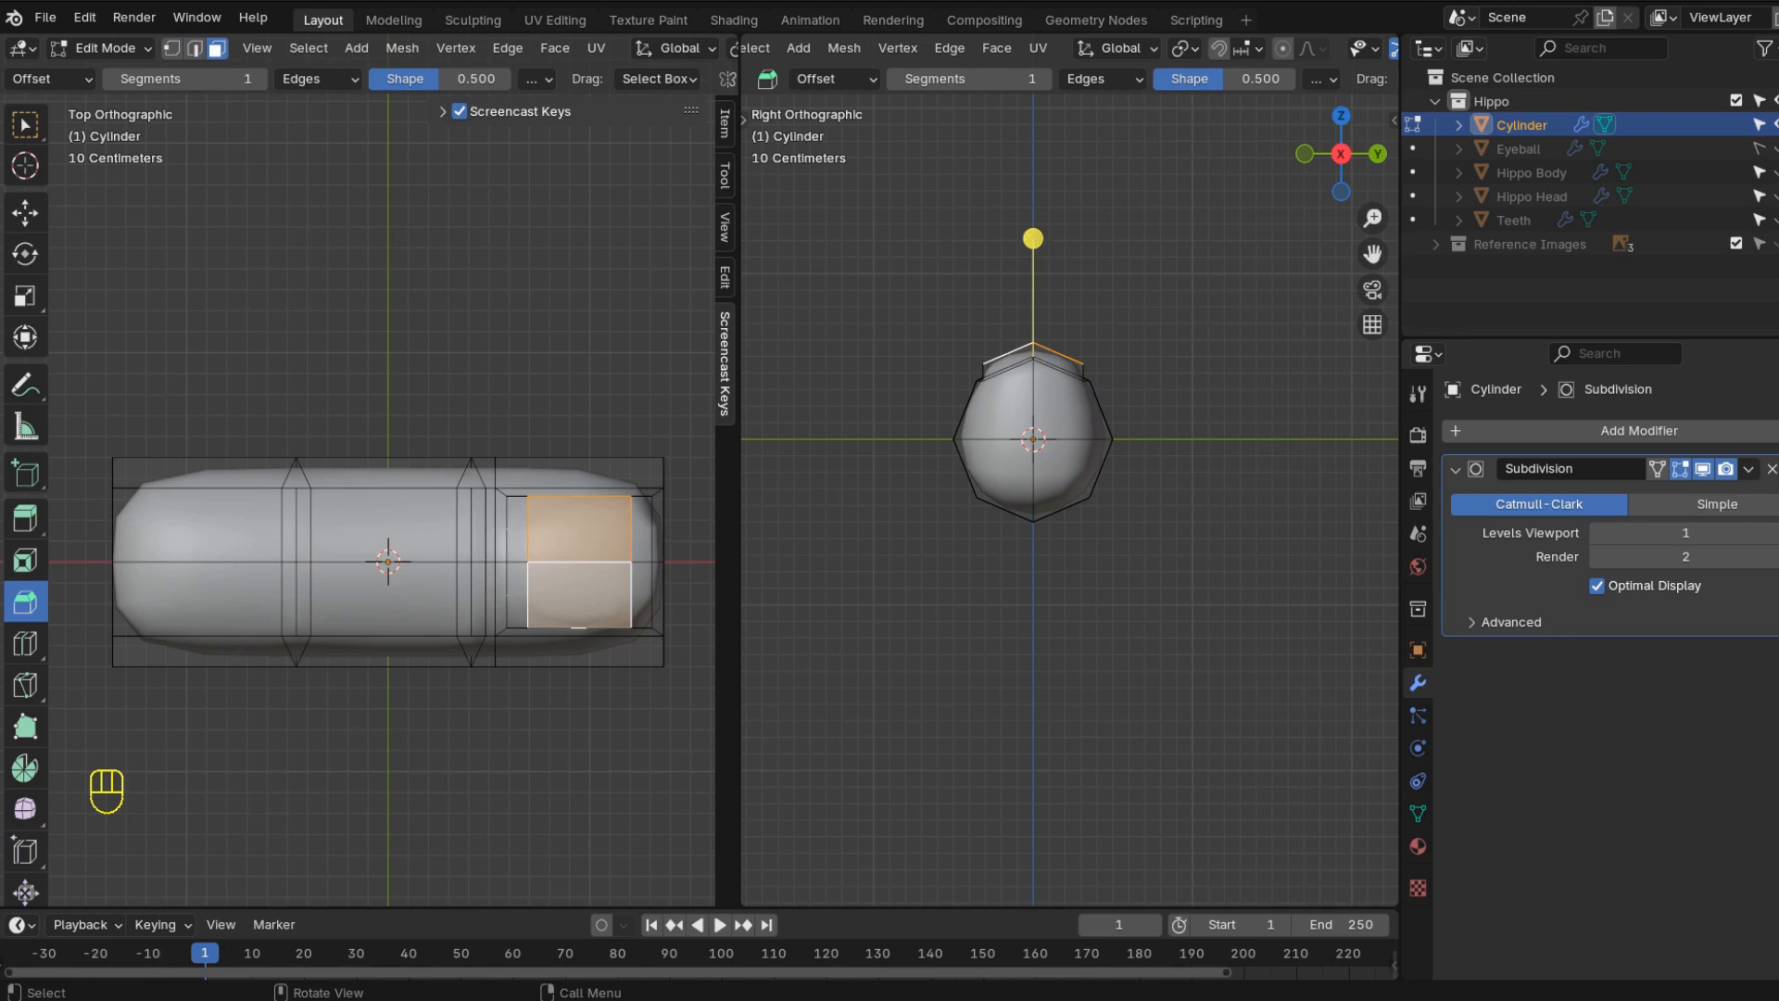
# - Cut a supporting edge loop on each side of both knuckles, keeping the loops close to the bevelled bands
pyautogui.hotkey('ctrl', 'r')
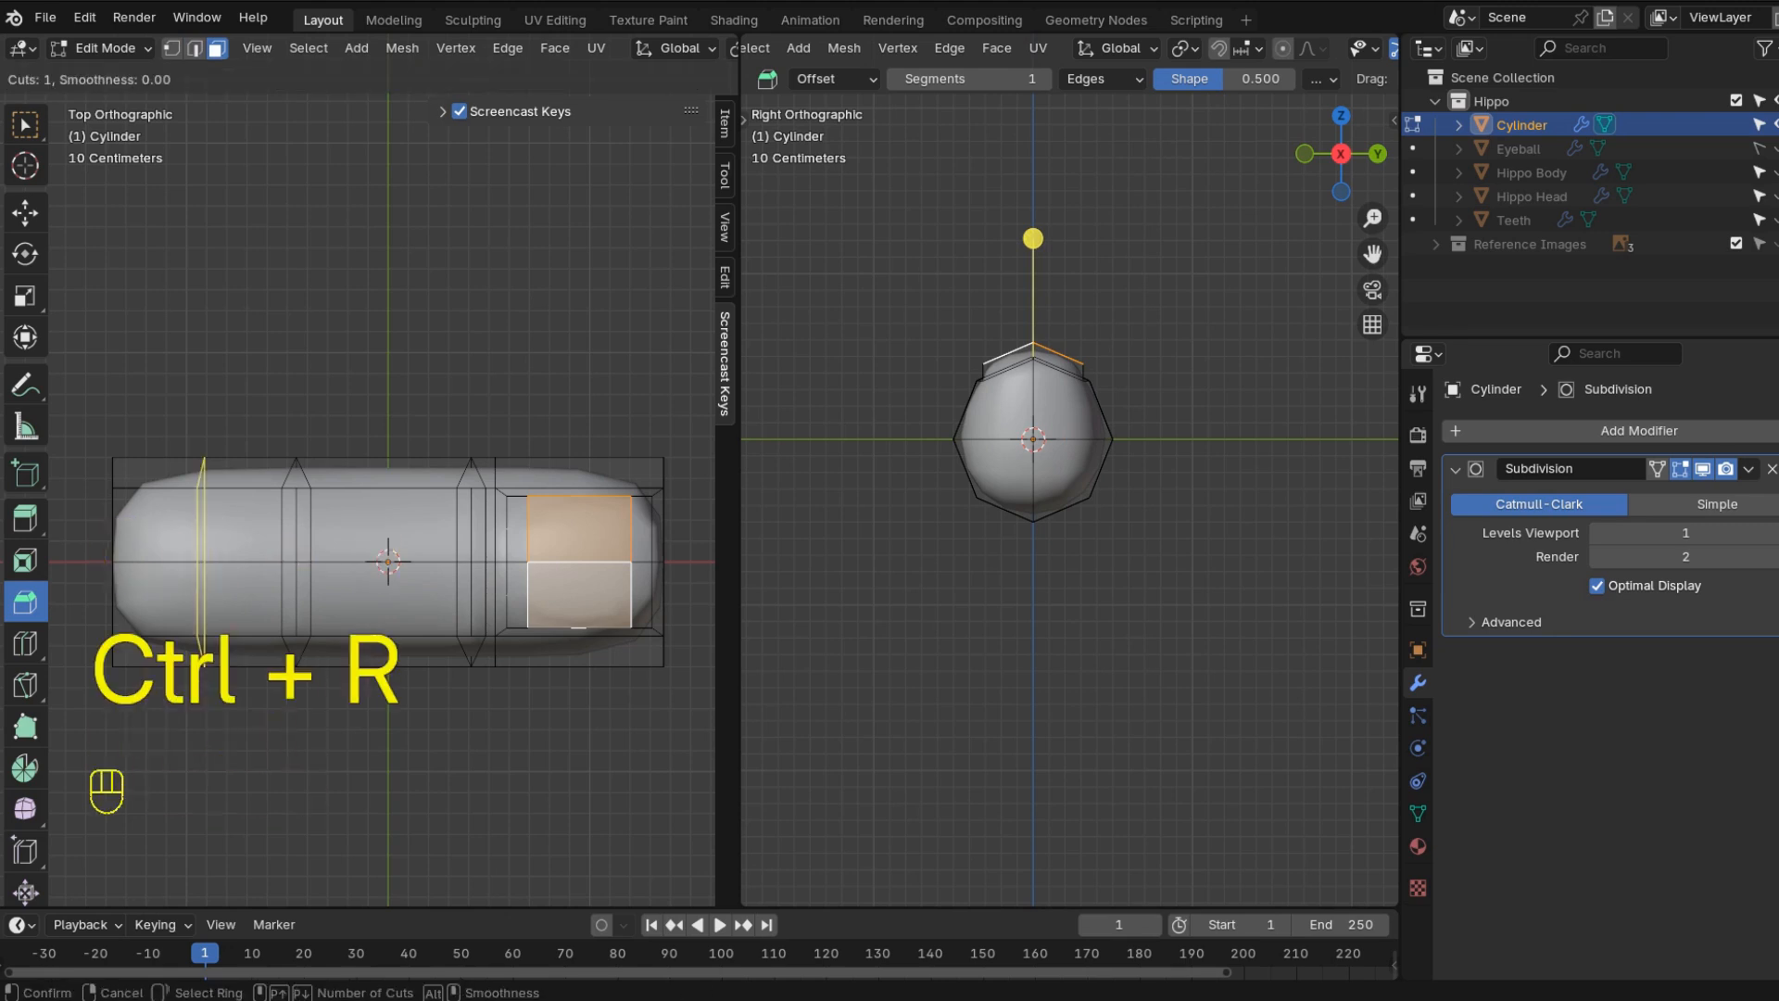
pyautogui.click(243, 532)
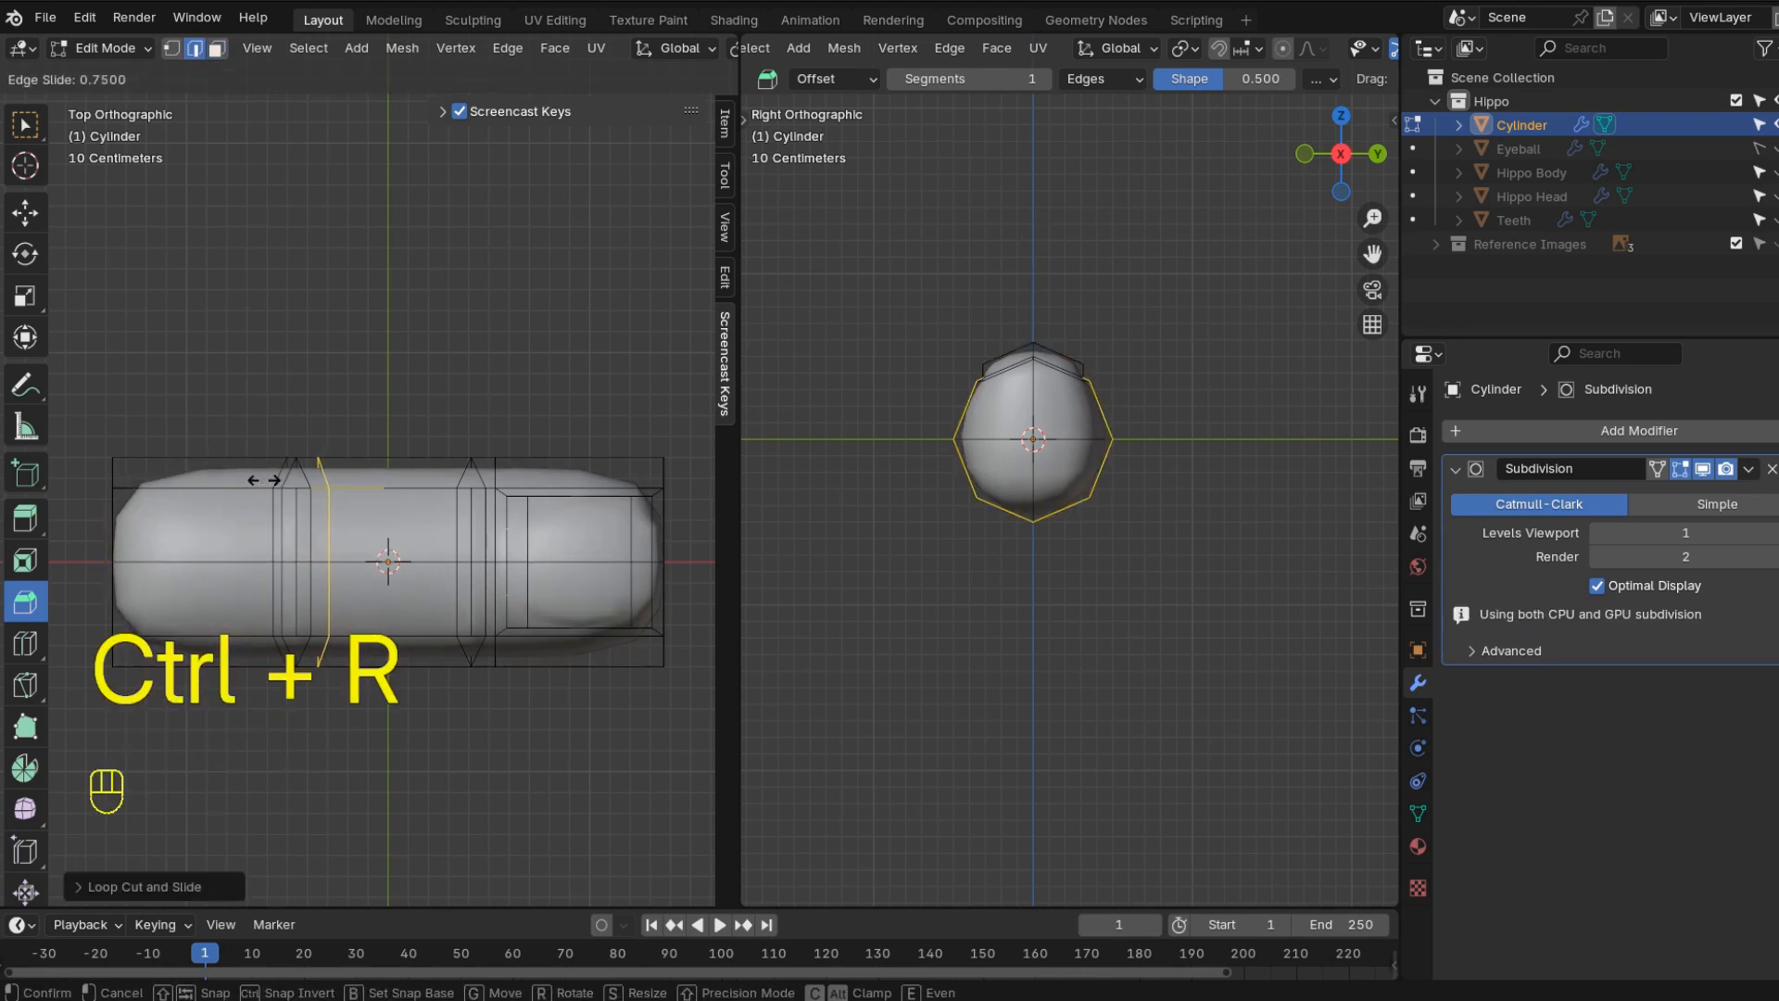
pyautogui.click(269, 480)
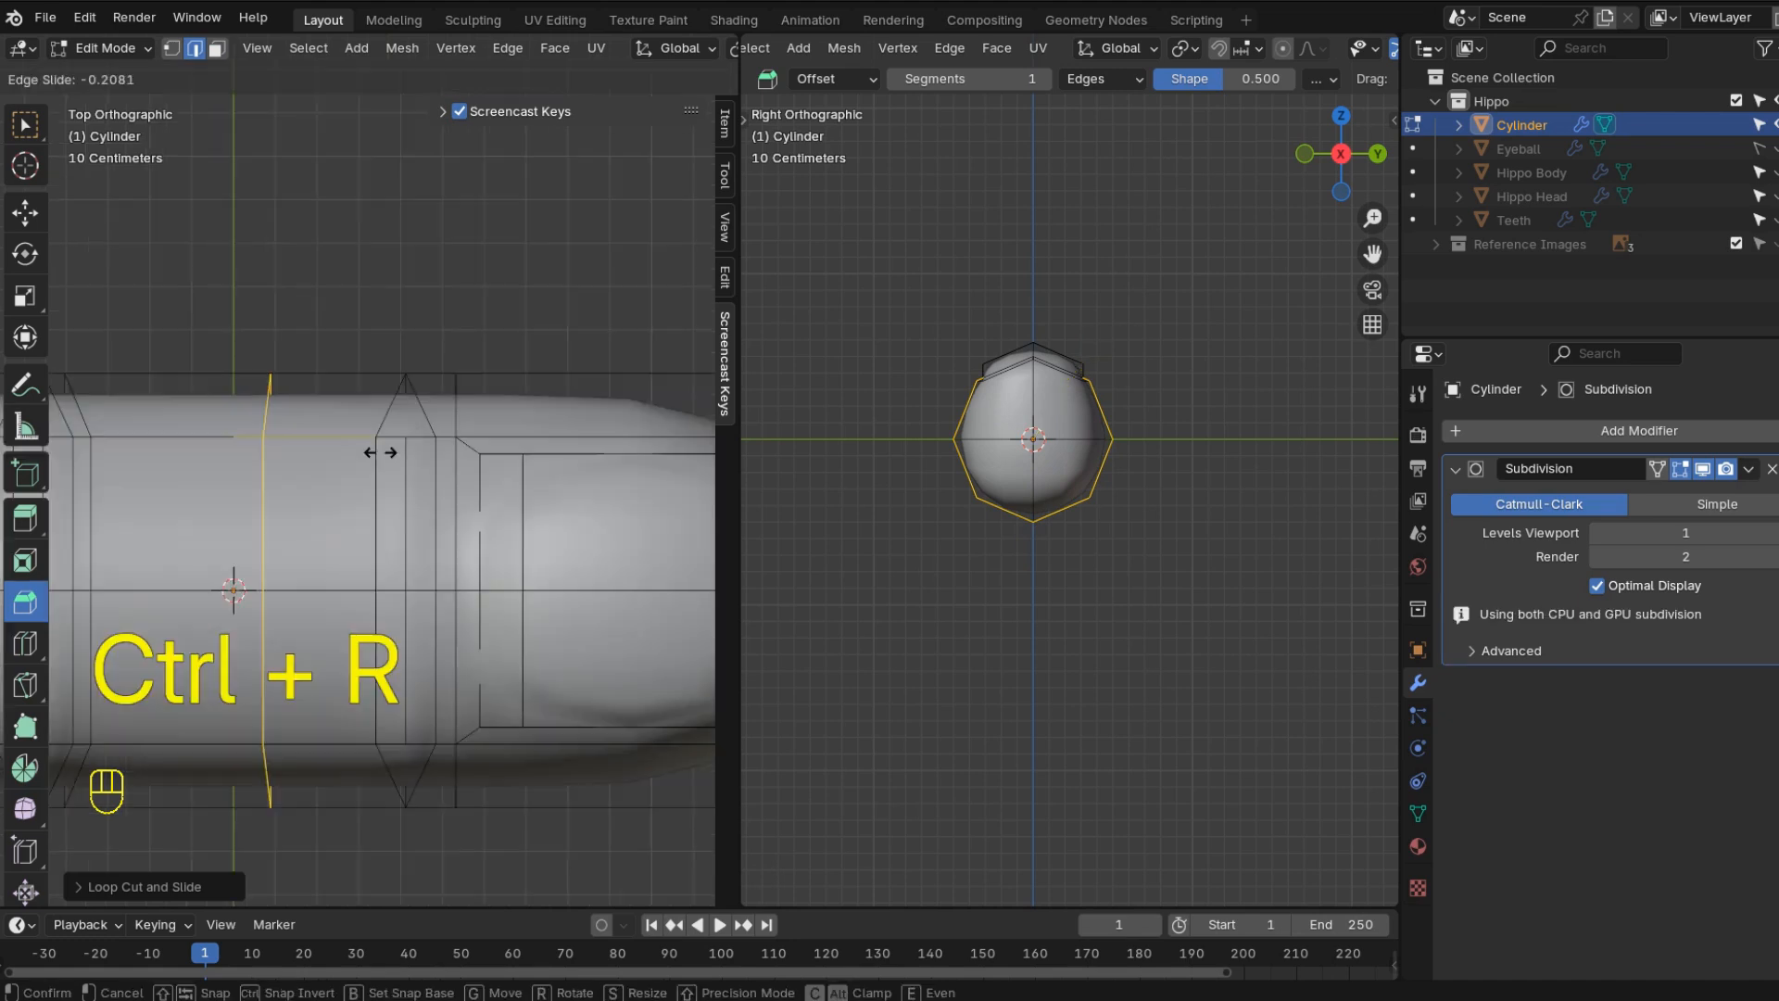
pyautogui.click(408, 454)
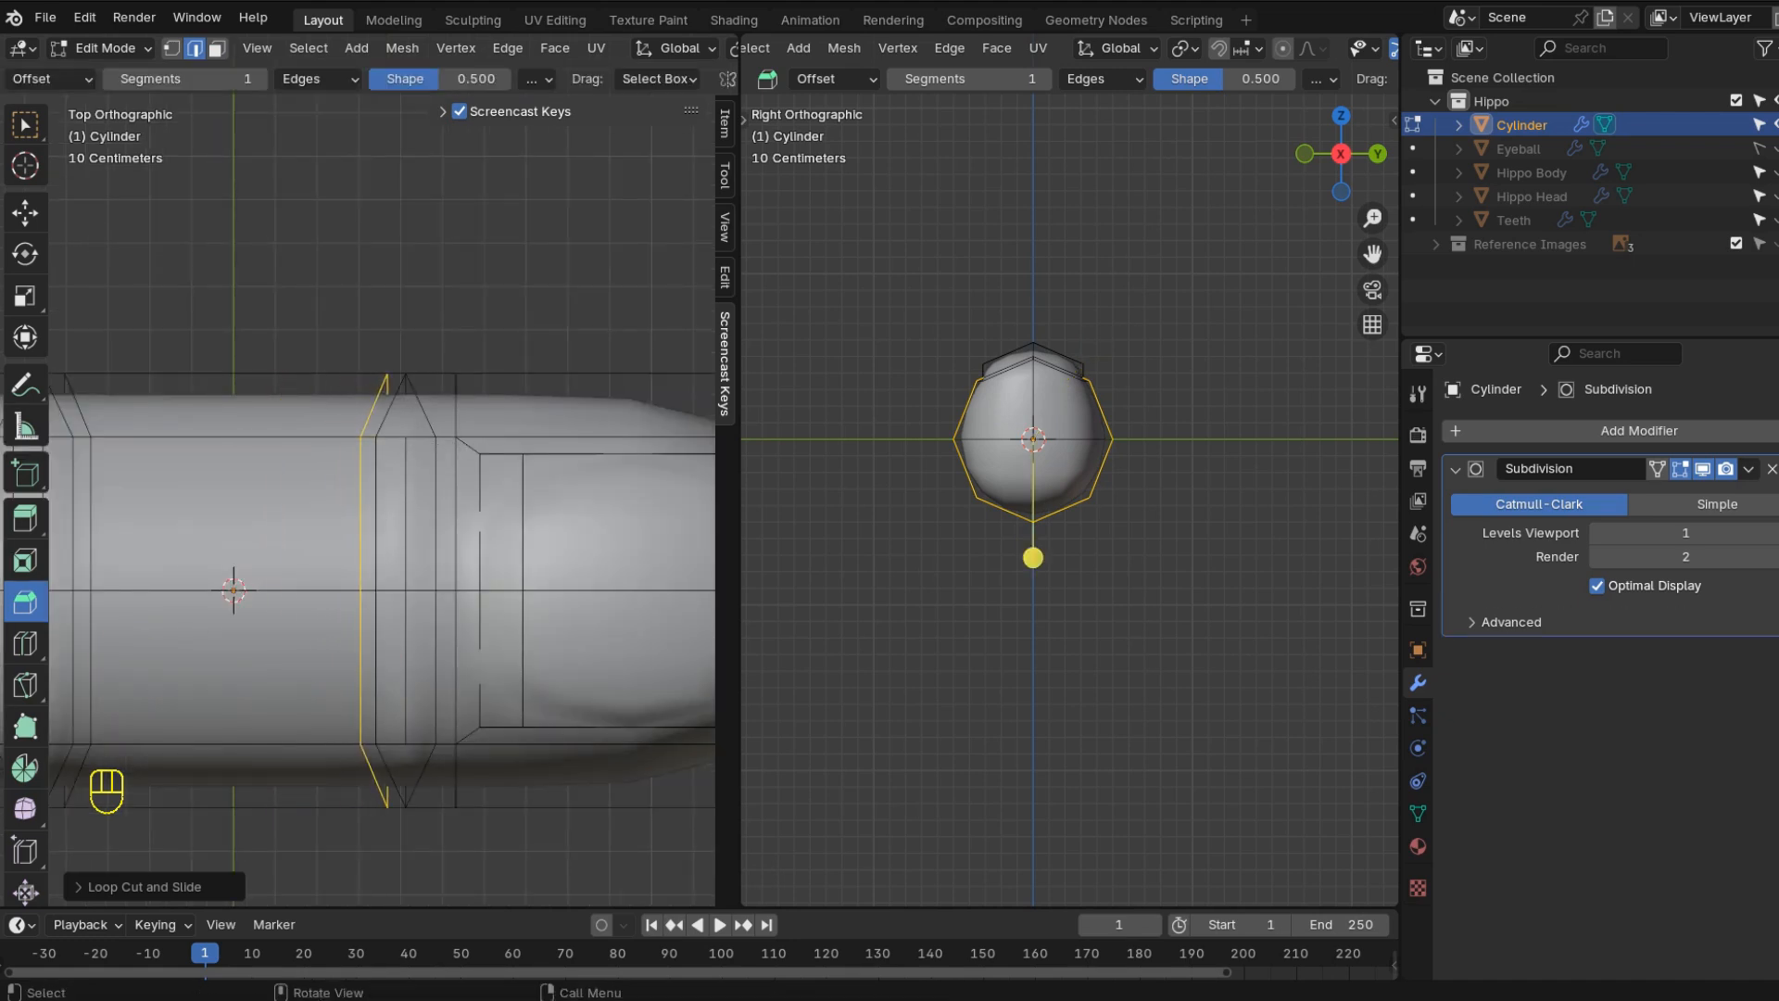
pyautogui.hotkey('ctrl', 'r')
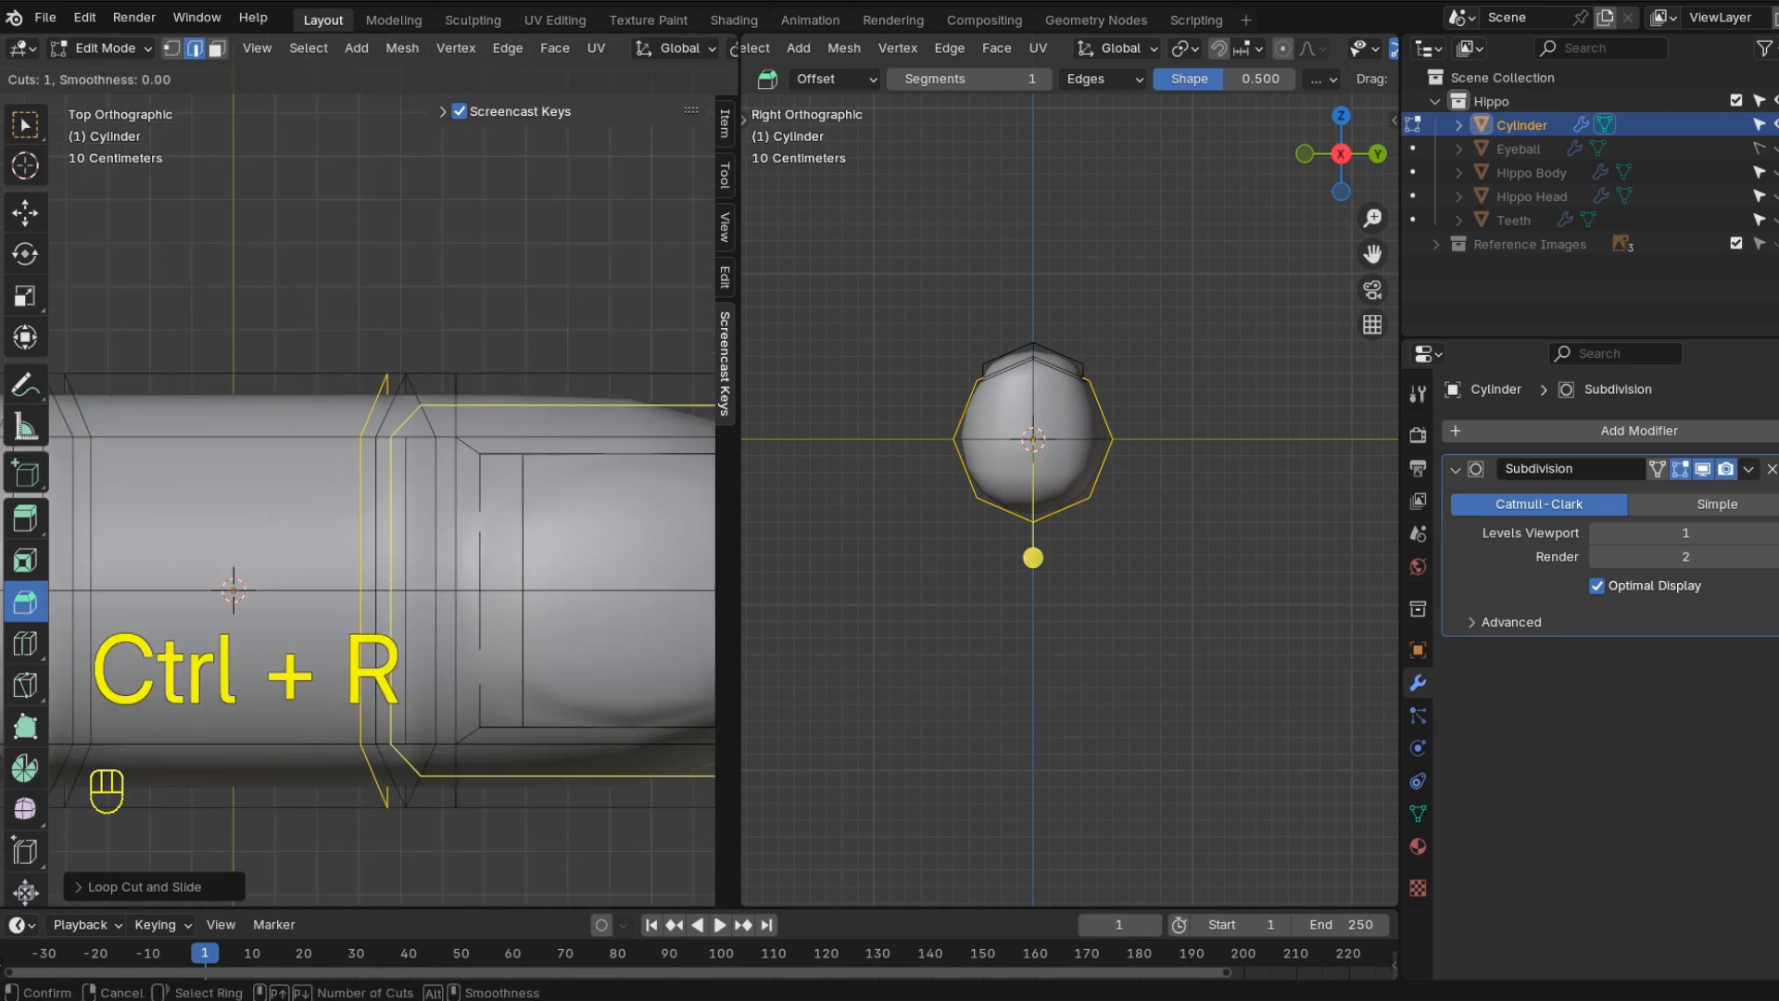
pyautogui.click(434, 386)
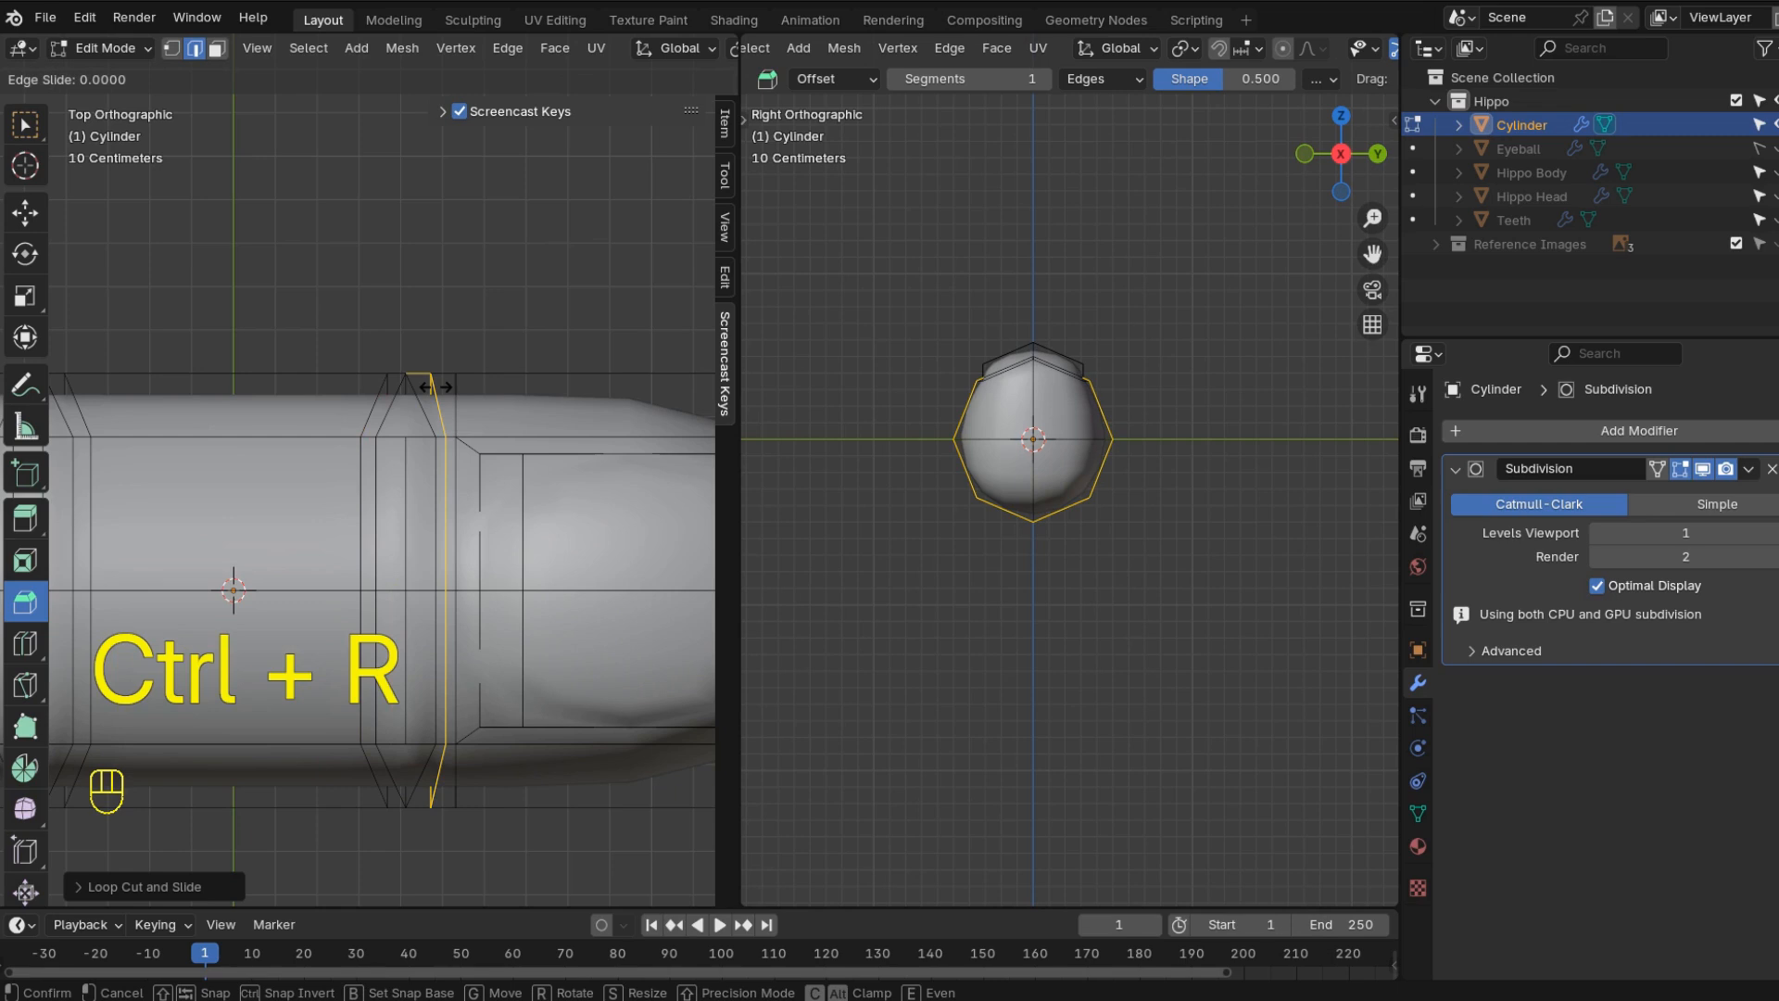
pyautogui.click(435, 387)
# - Select the middle underside edges at both knuckles and move them up along Z by about 0.148 m to form creases
pyautogui.press('ctrl+KP_7')
pyautogui.scroll(-2, 436, 387)
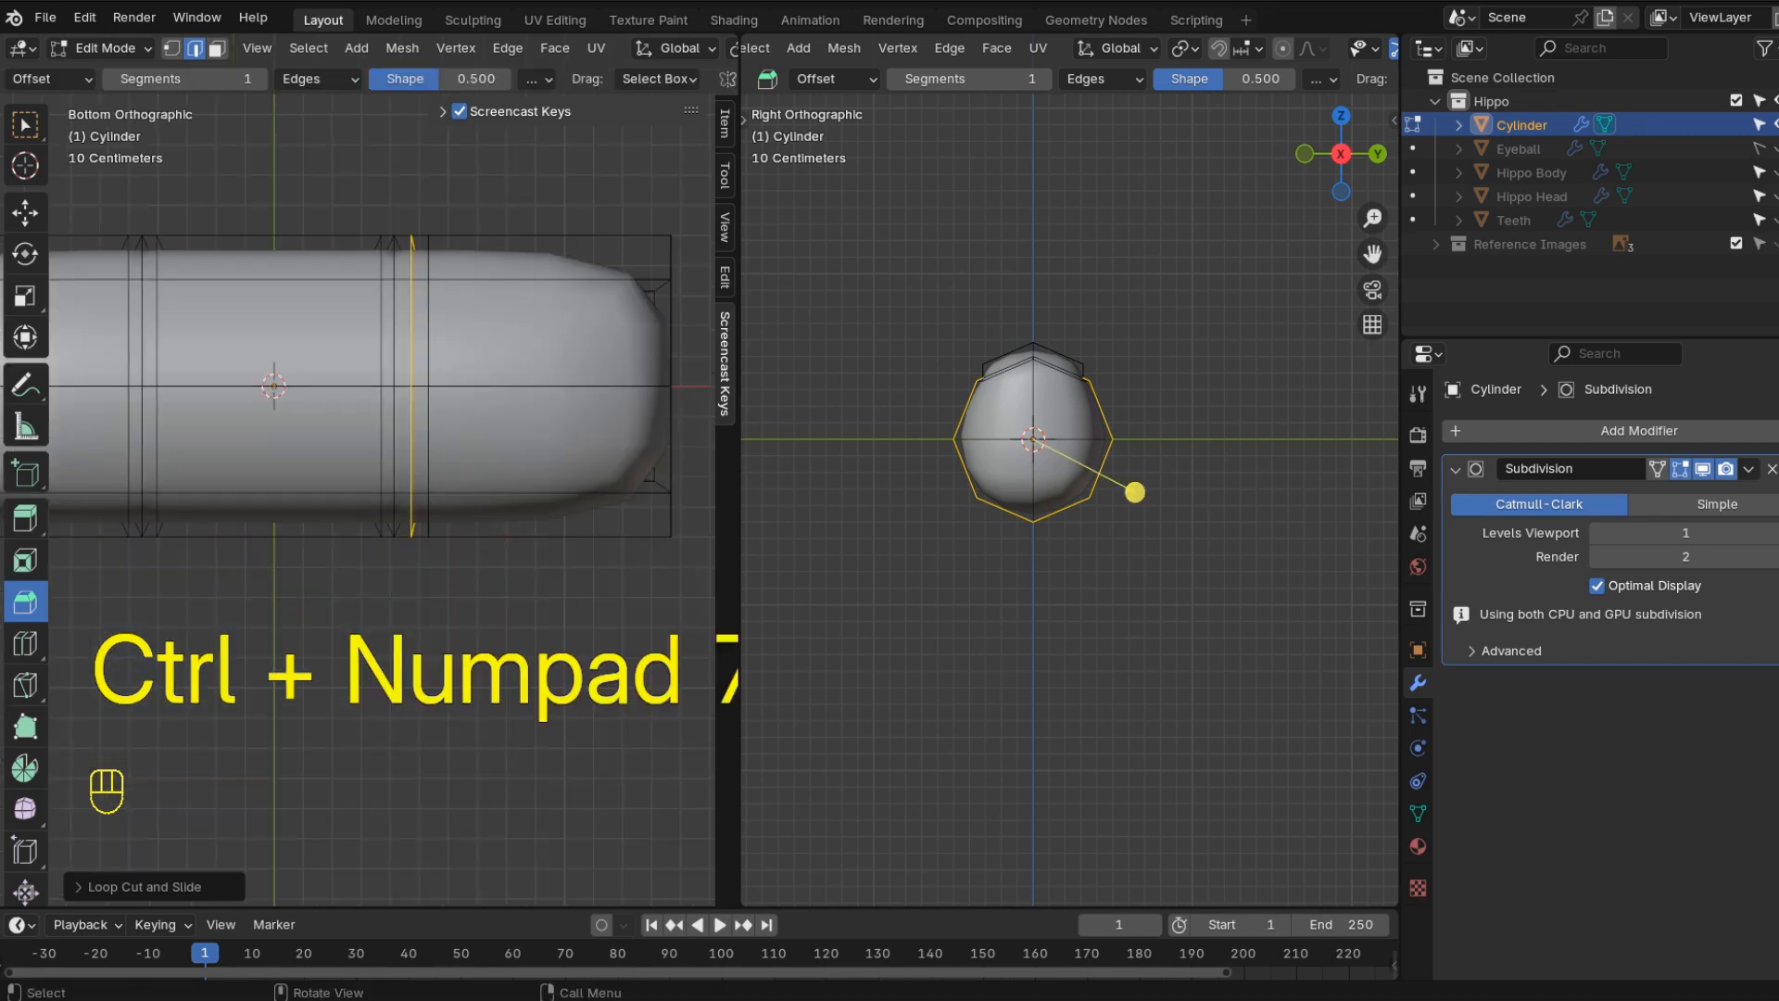
pyautogui.click(128, 334)
pyautogui.click(142, 333)
pyautogui.keyDown('shift'); pyautogui.click(142, 439); pyautogui.keyUp('shift')
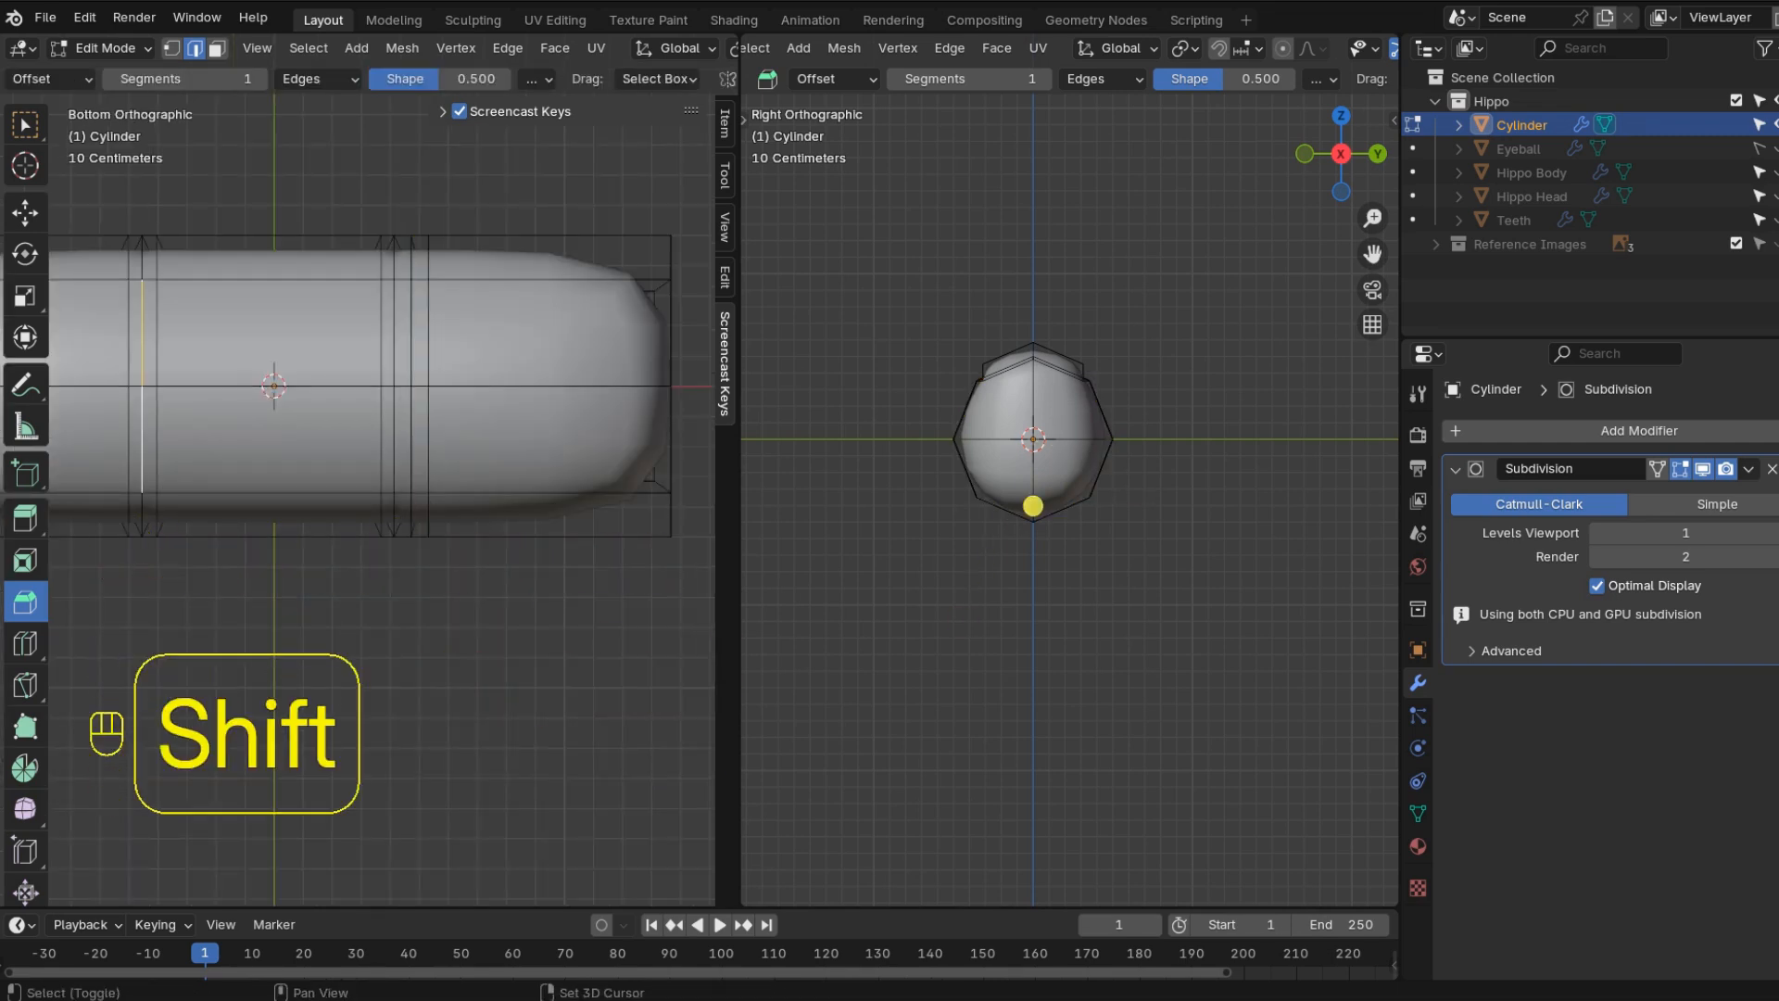
pyautogui.keyDown('shift'); pyautogui.click(394, 335); pyautogui.keyUp('shift')
pyautogui.keyDown('shift'); pyautogui.click(394, 437); pyautogui.keyUp('shift')
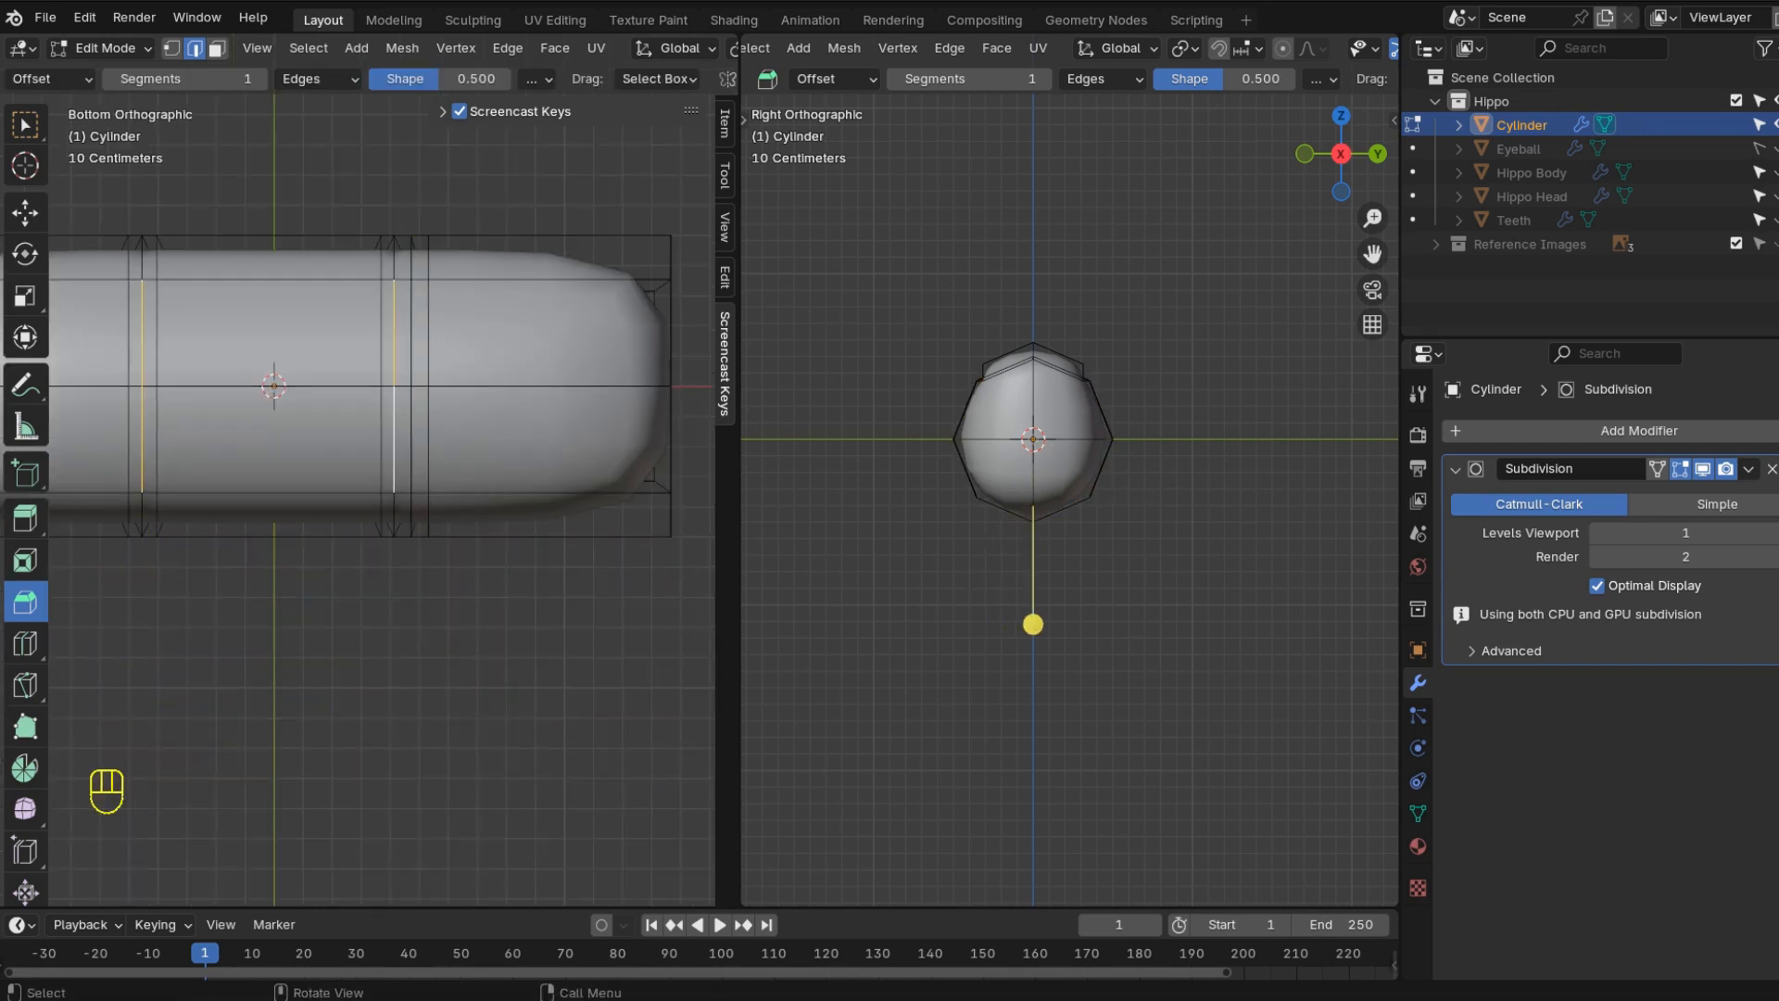
pyautogui.press('KP_1')
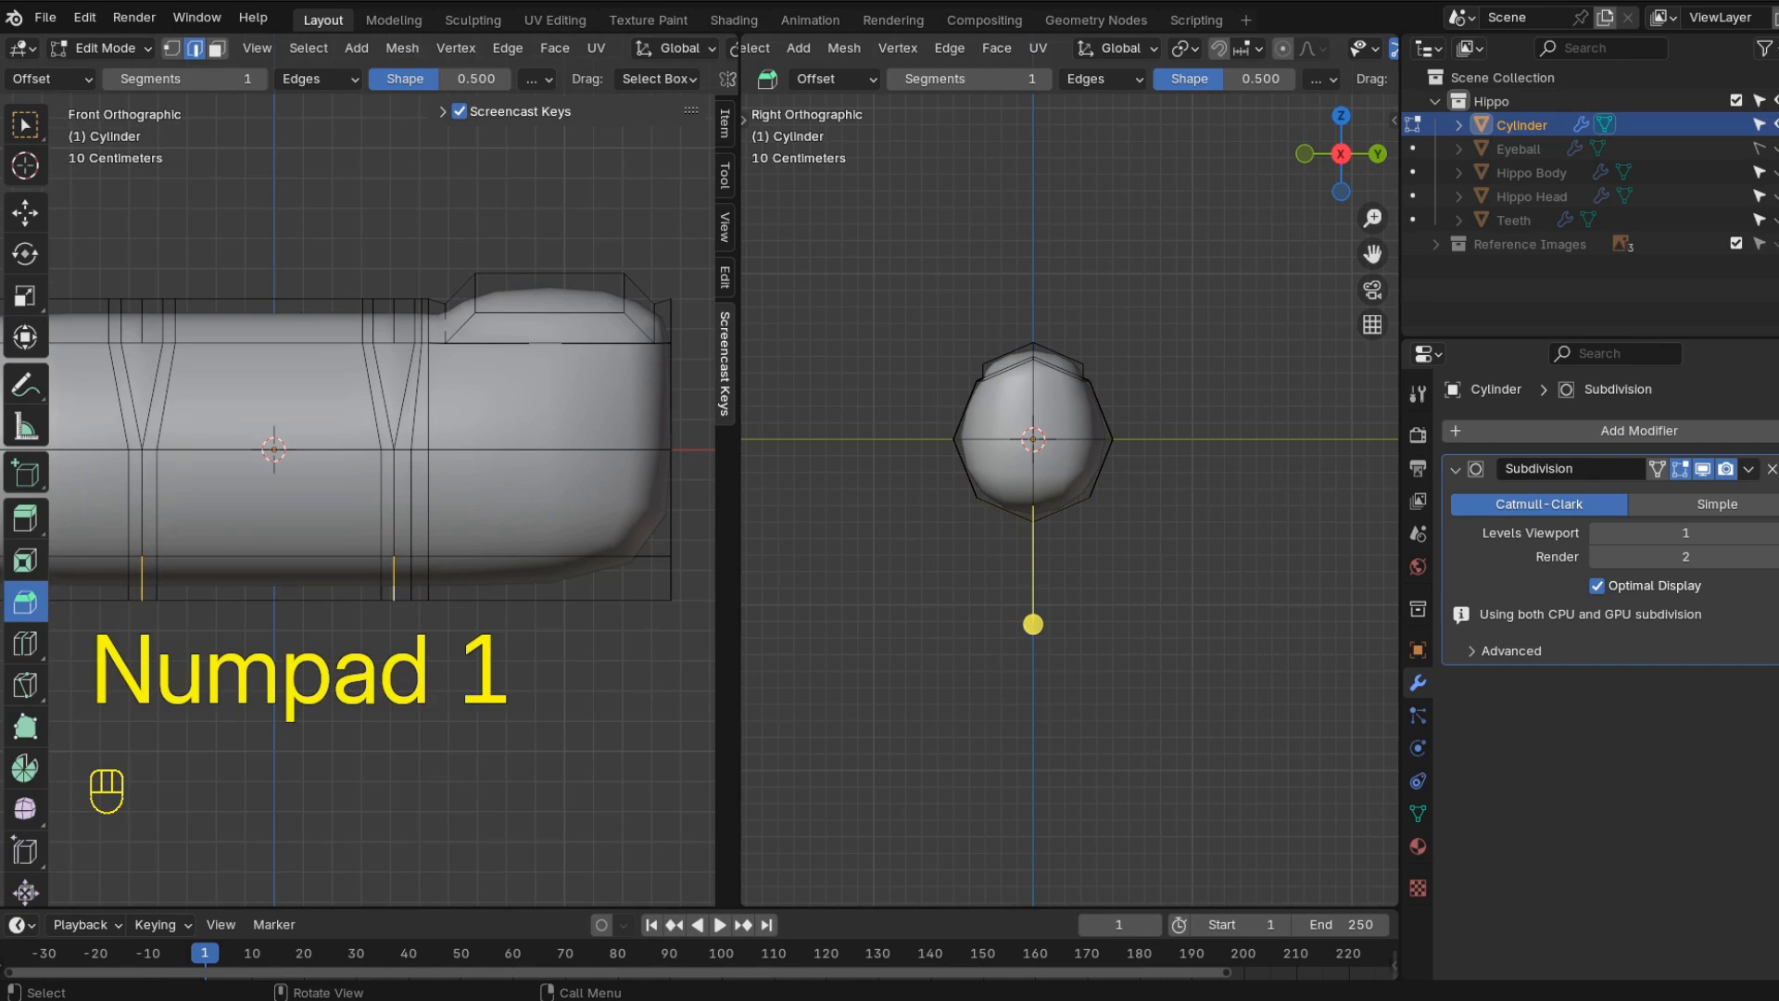
pyautogui.press('g')
pyautogui.press('z')
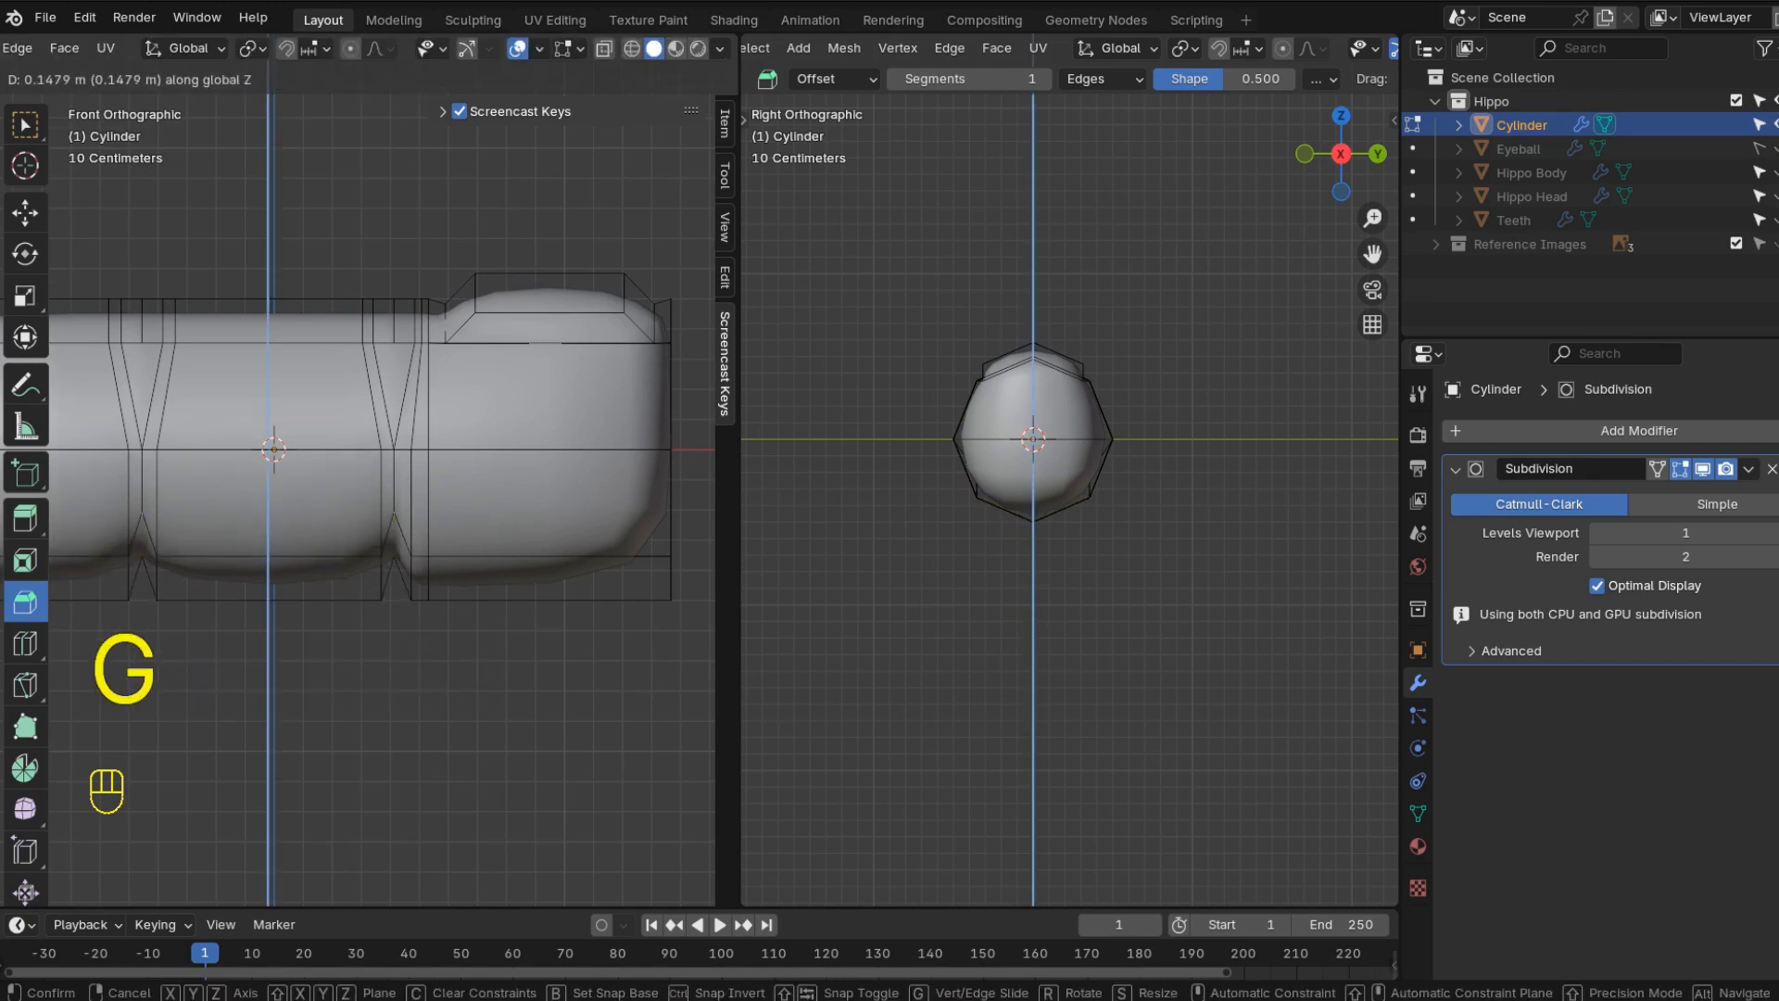
pyautogui.click(385, 454)
# - Set the finger's origin to the 3D cursor at its base and scale the finger down slightly
pyautogui.scroll(-3, 385, 454)
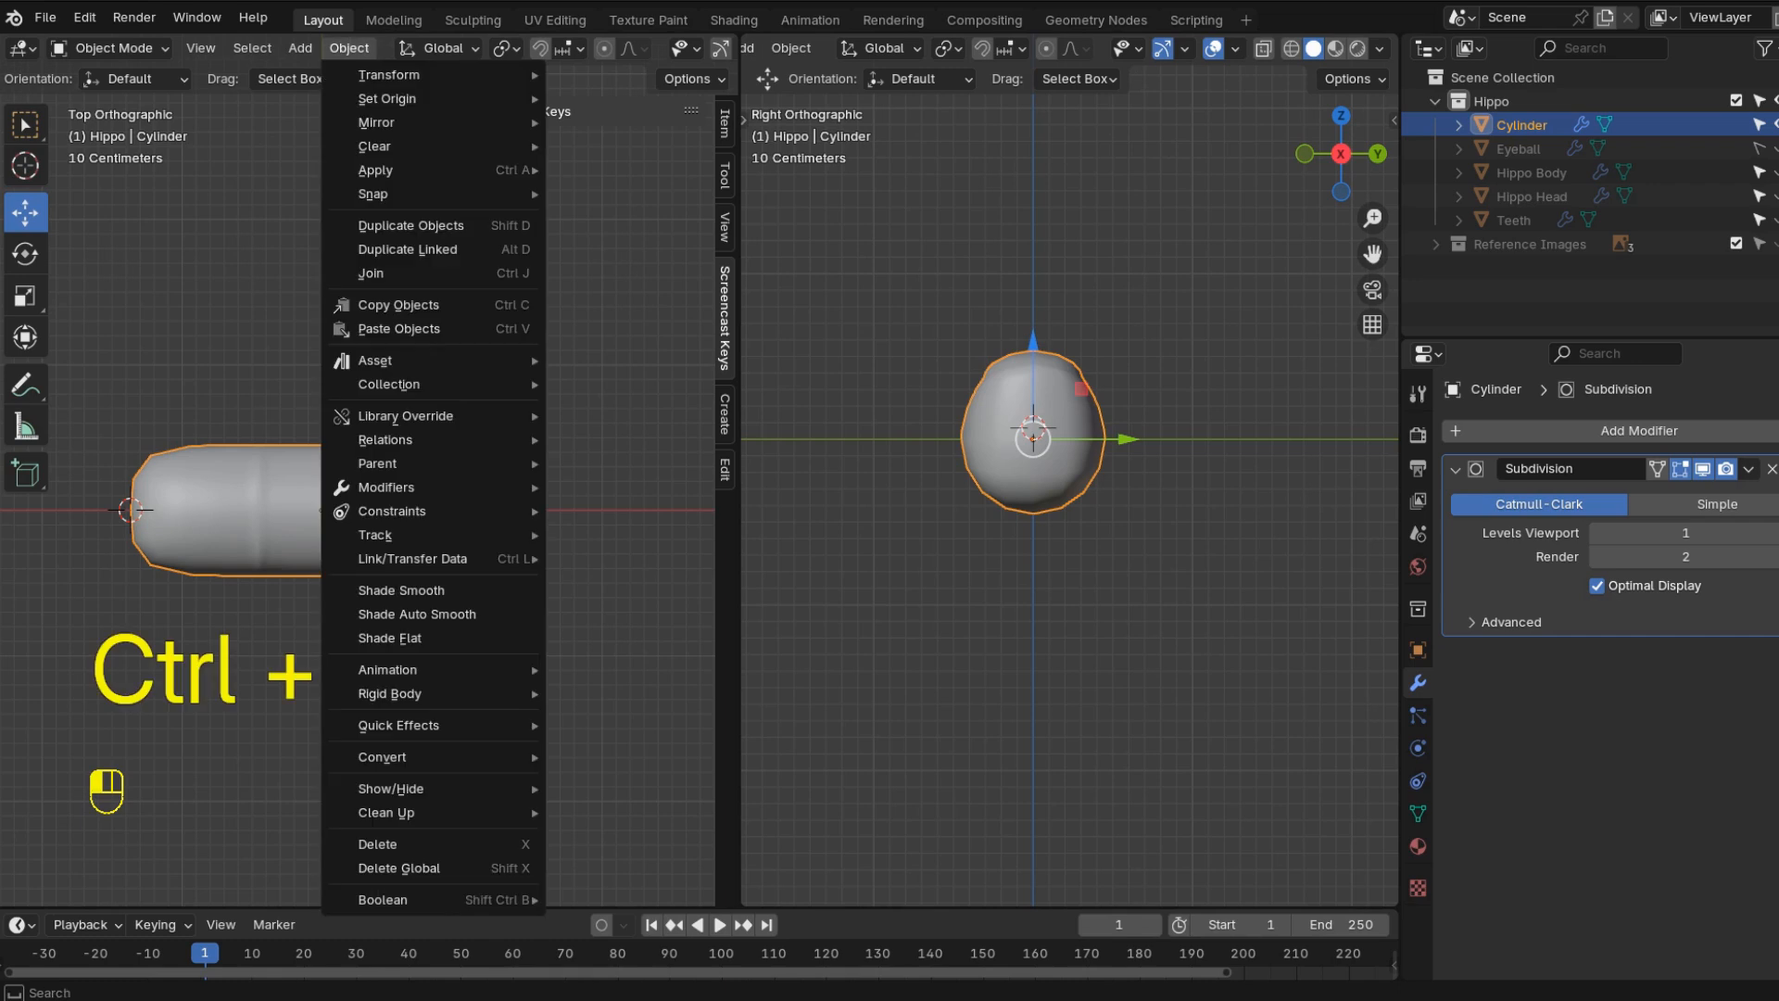
pyautogui.moveTo(387, 99)
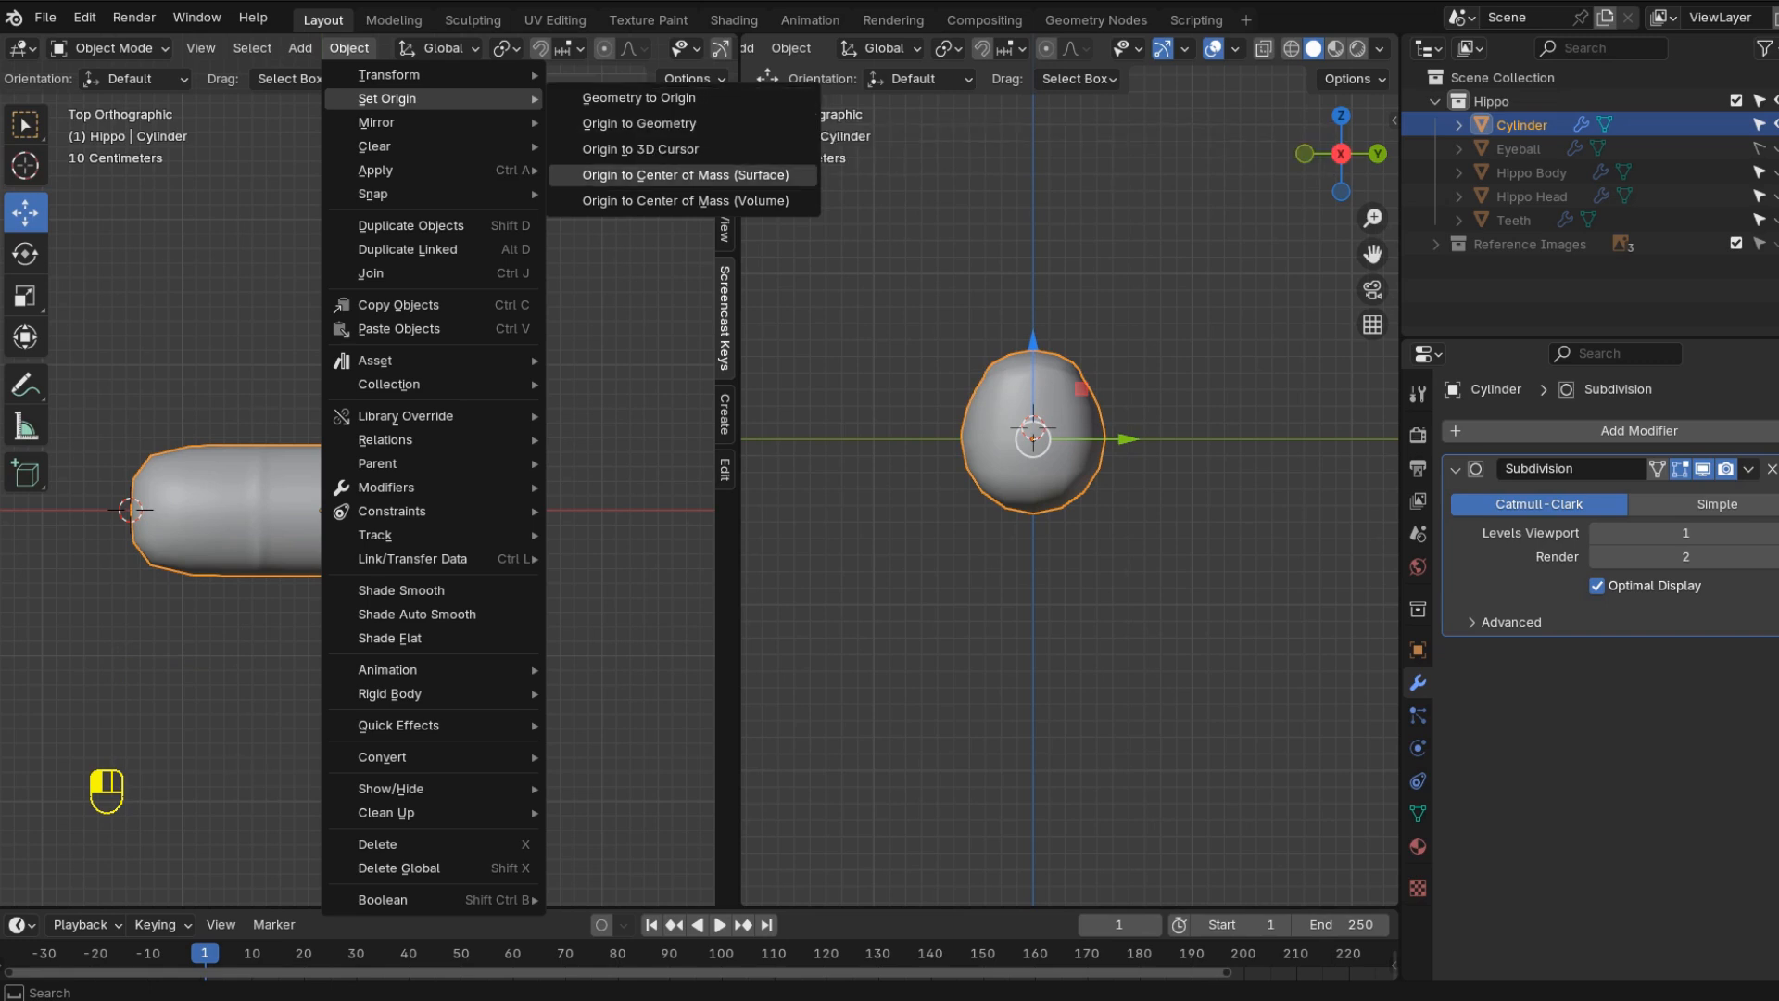
pyautogui.click(612, 149)
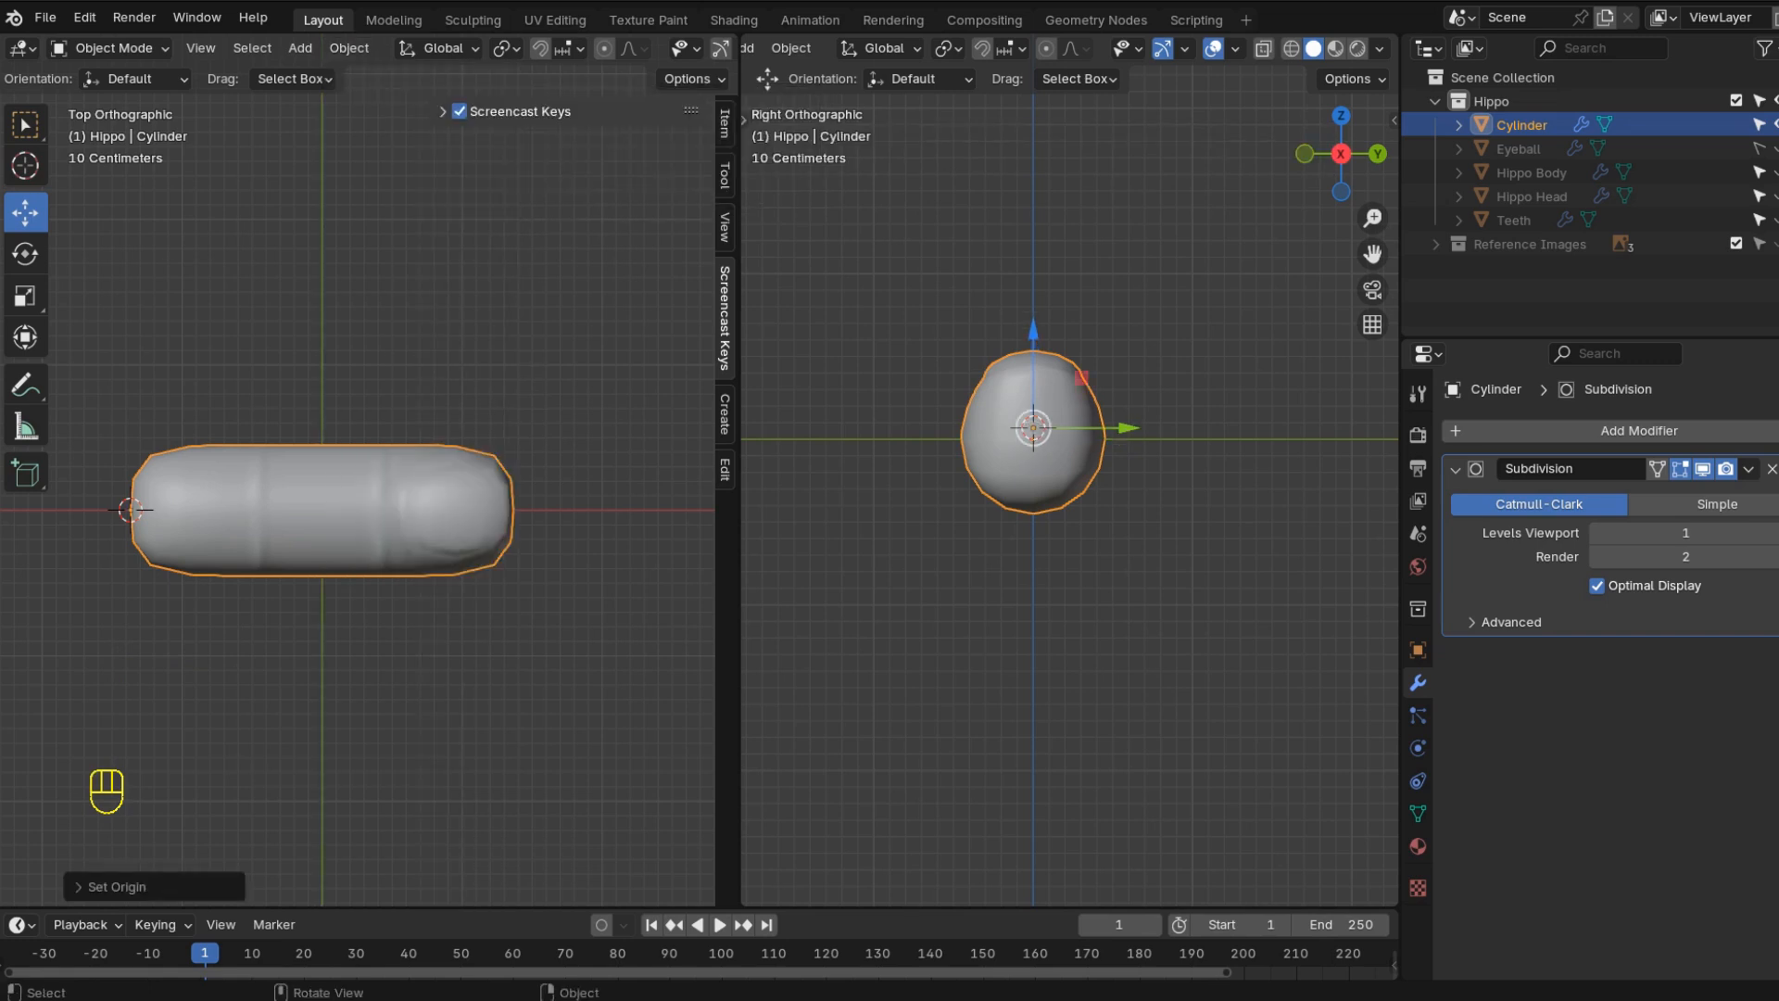
pyautogui.press('s')
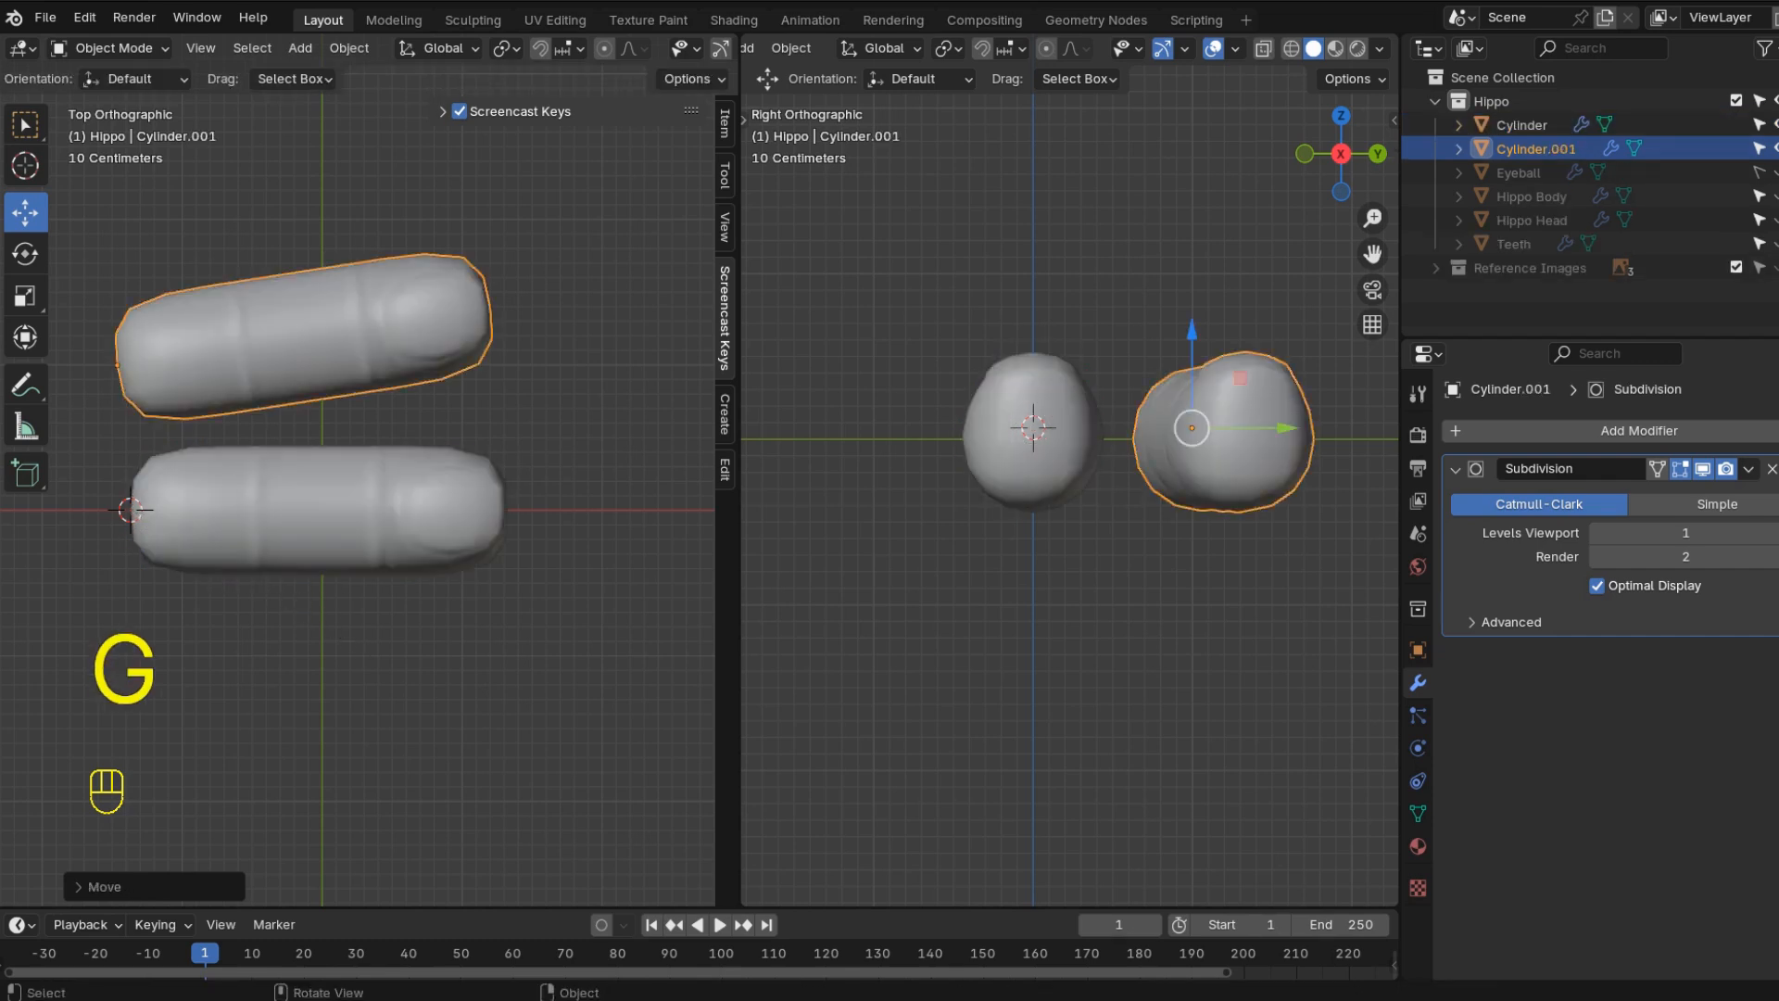
# - Duplicate the second finger, place the copy beside it about 0.97 m along Y, and rotate the copy slightly outward
pyautogui.hotkey('shift', 'd')
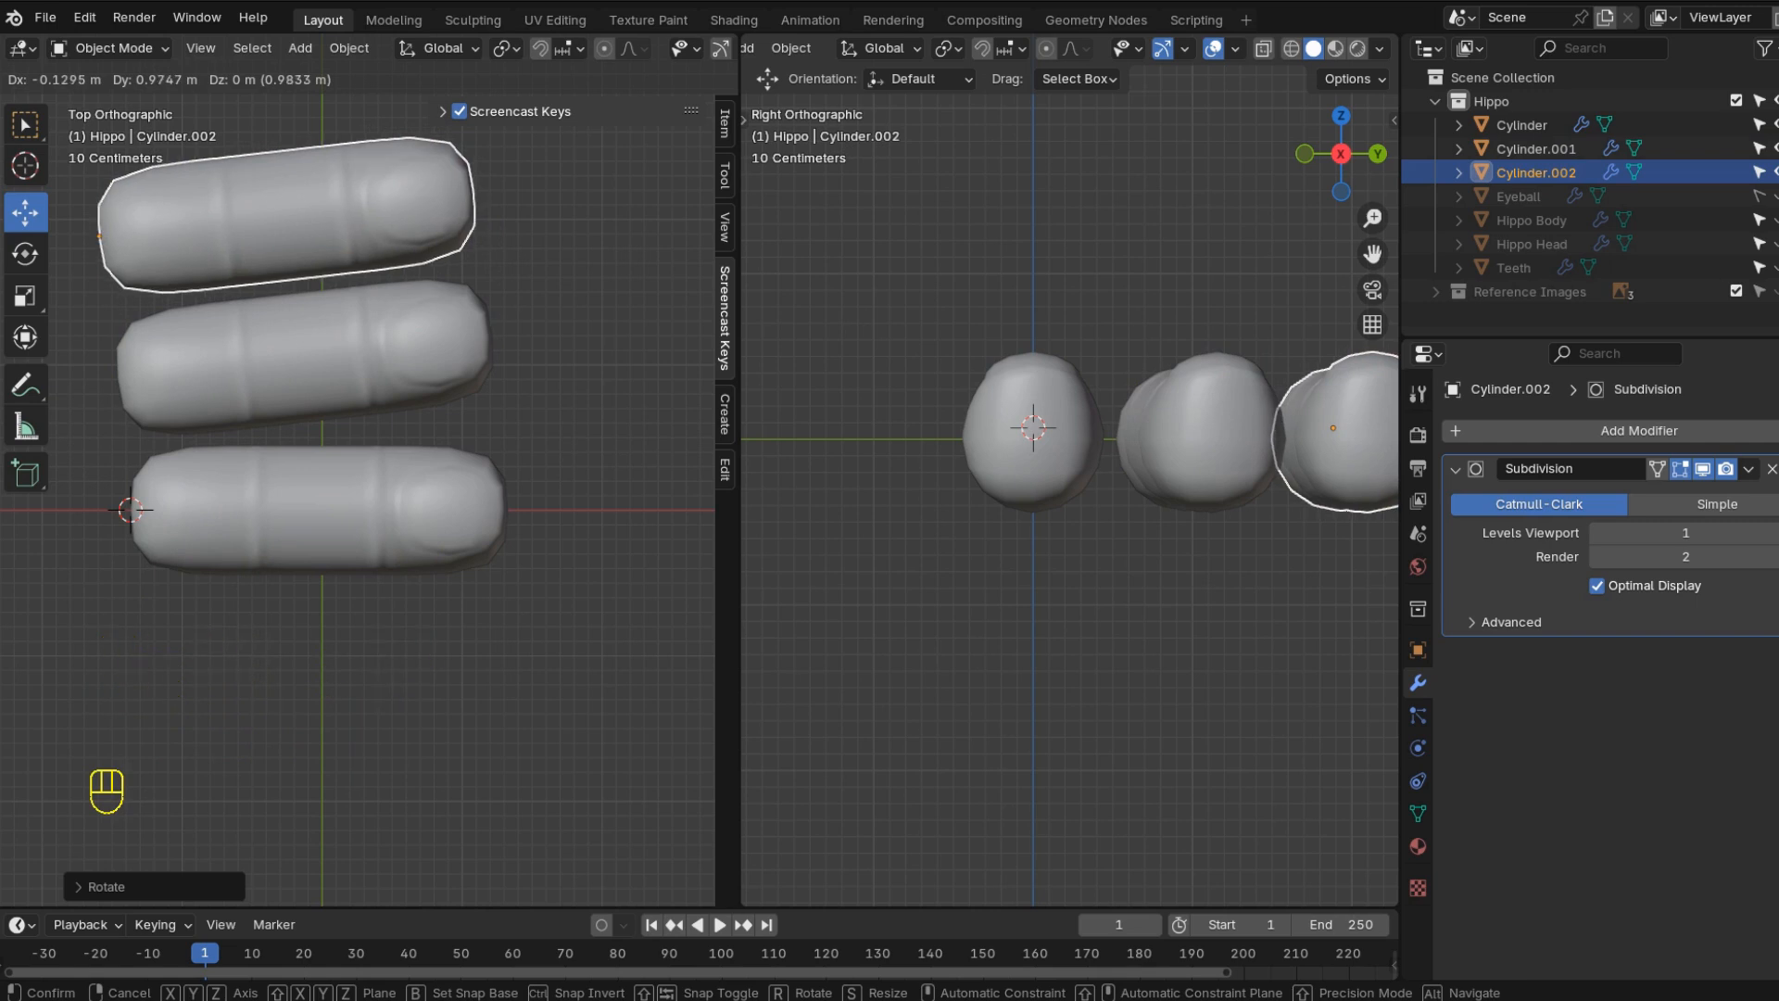
pyautogui.click(321, 216)
pyautogui.press('r')
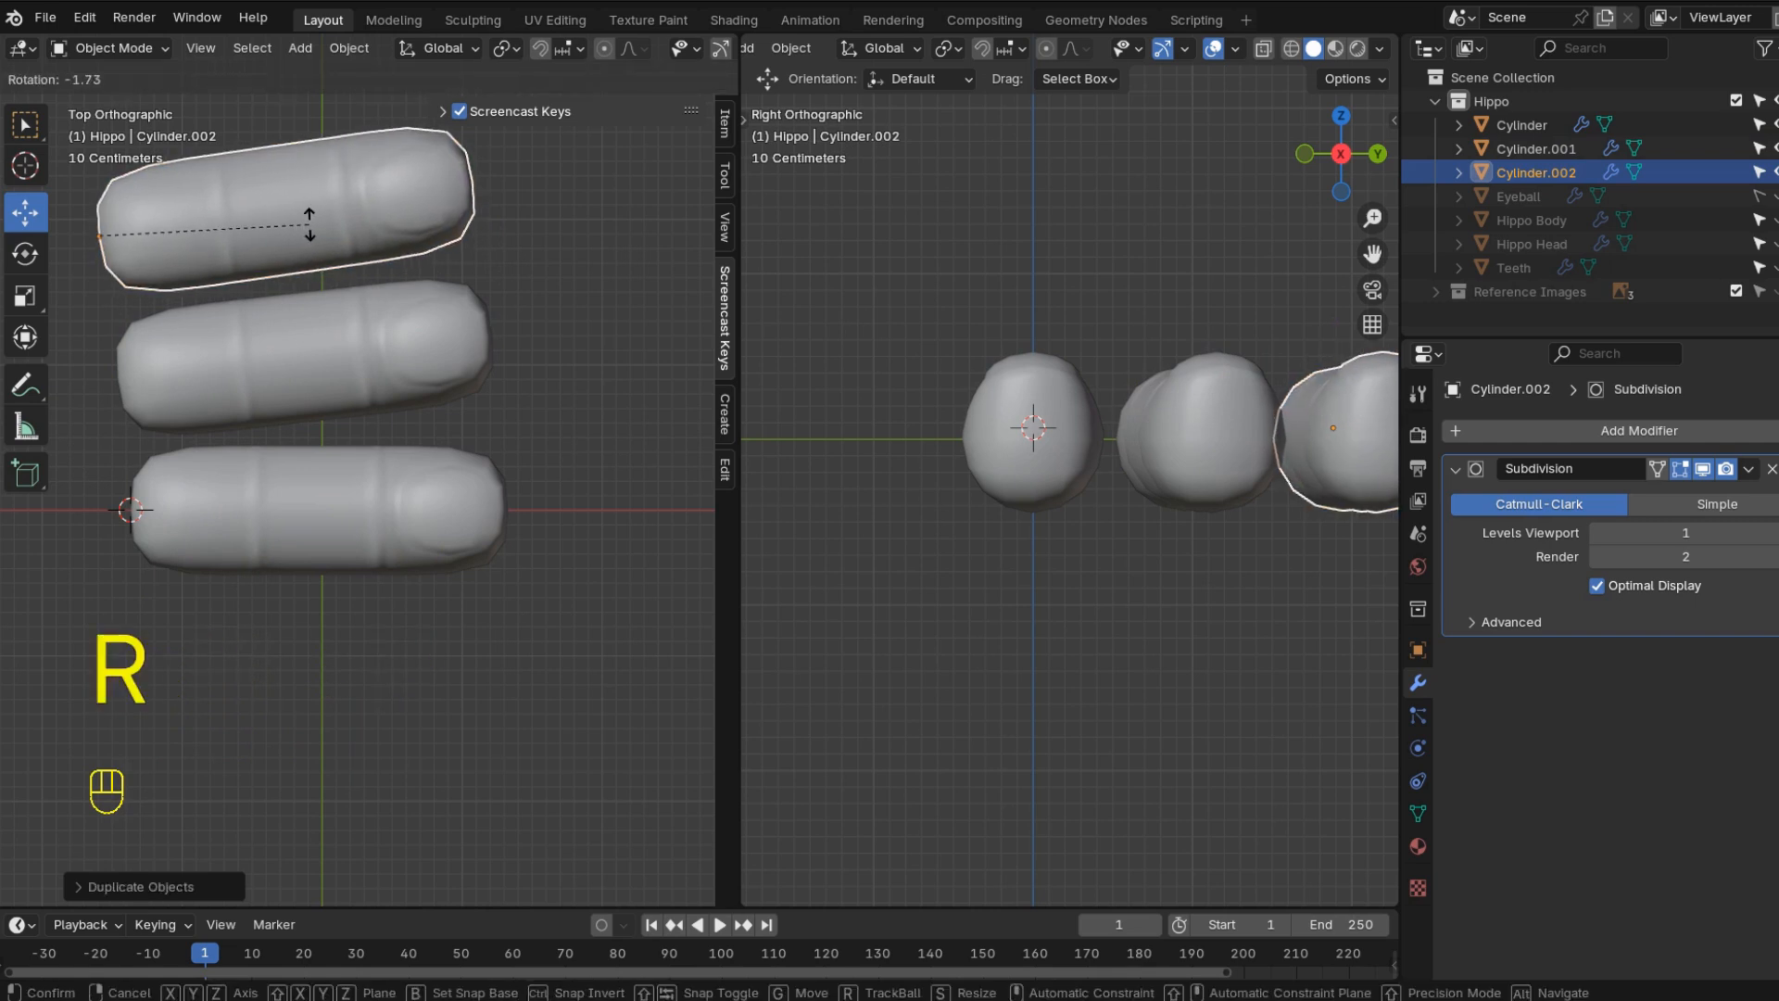
pyautogui.click(321, 217)
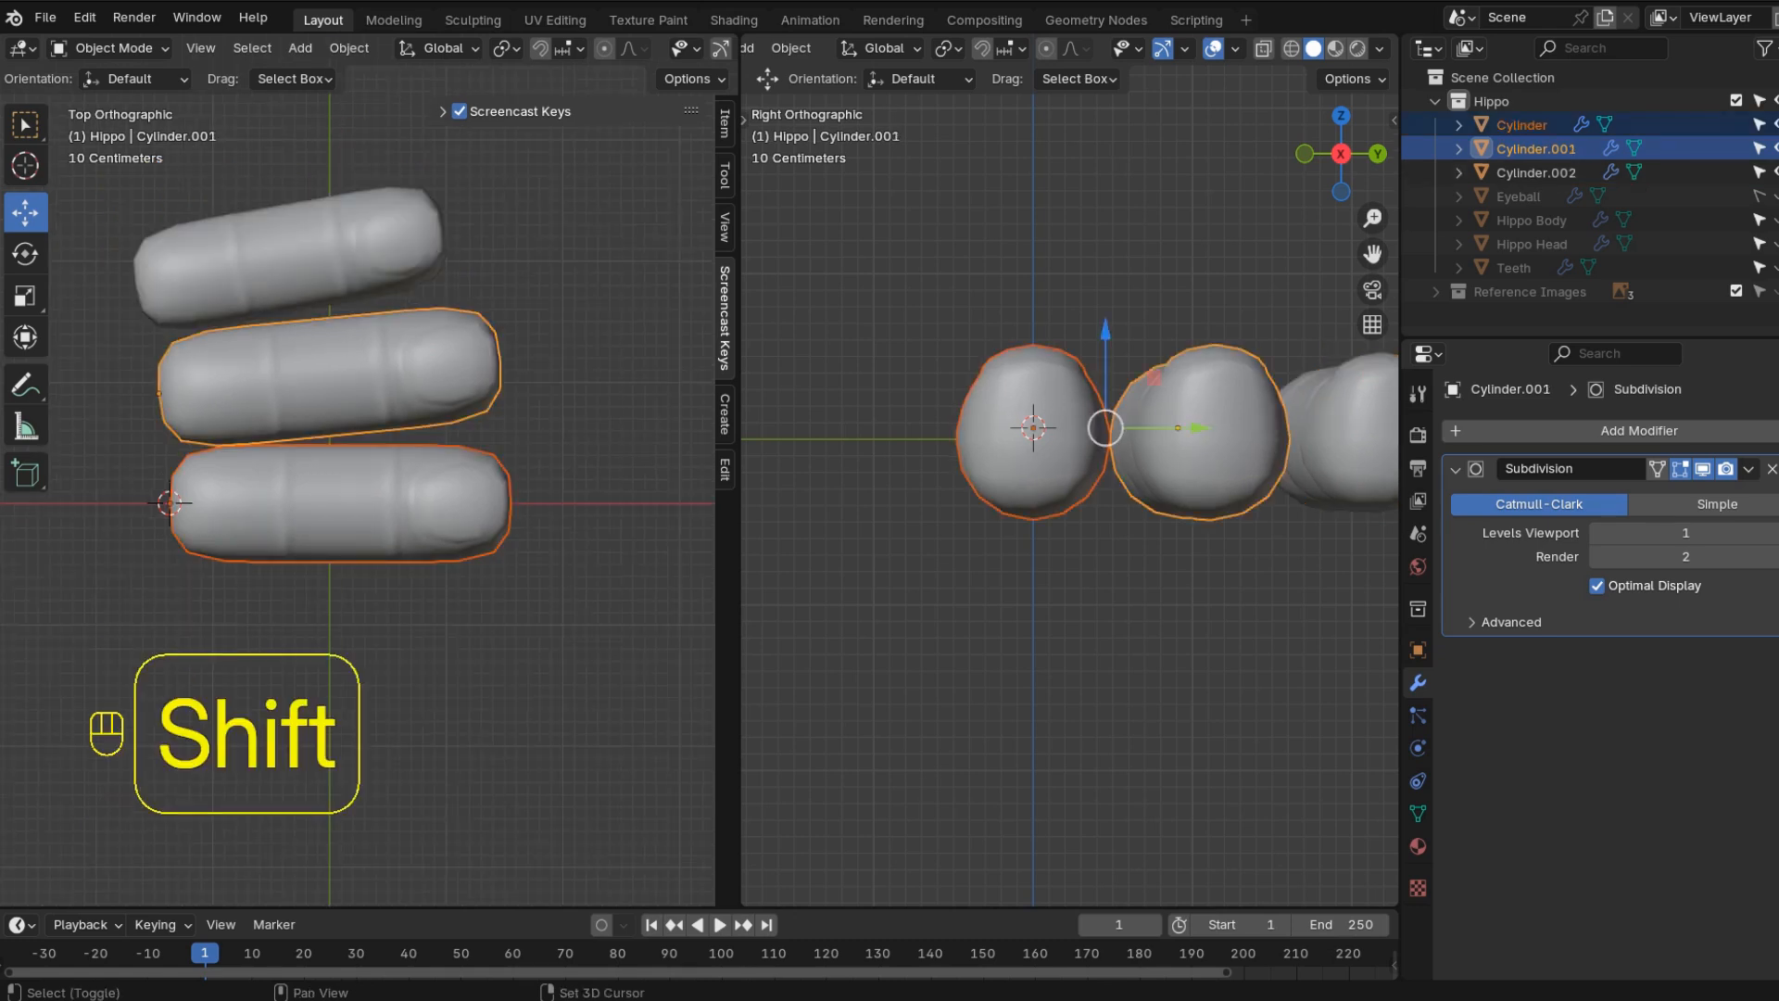
# - Join the three fingers into a single object named Fingers and open its mesh for editing
pyautogui.keyDown('shift'); pyautogui.click(296, 257); pyautogui.keyUp('shift')
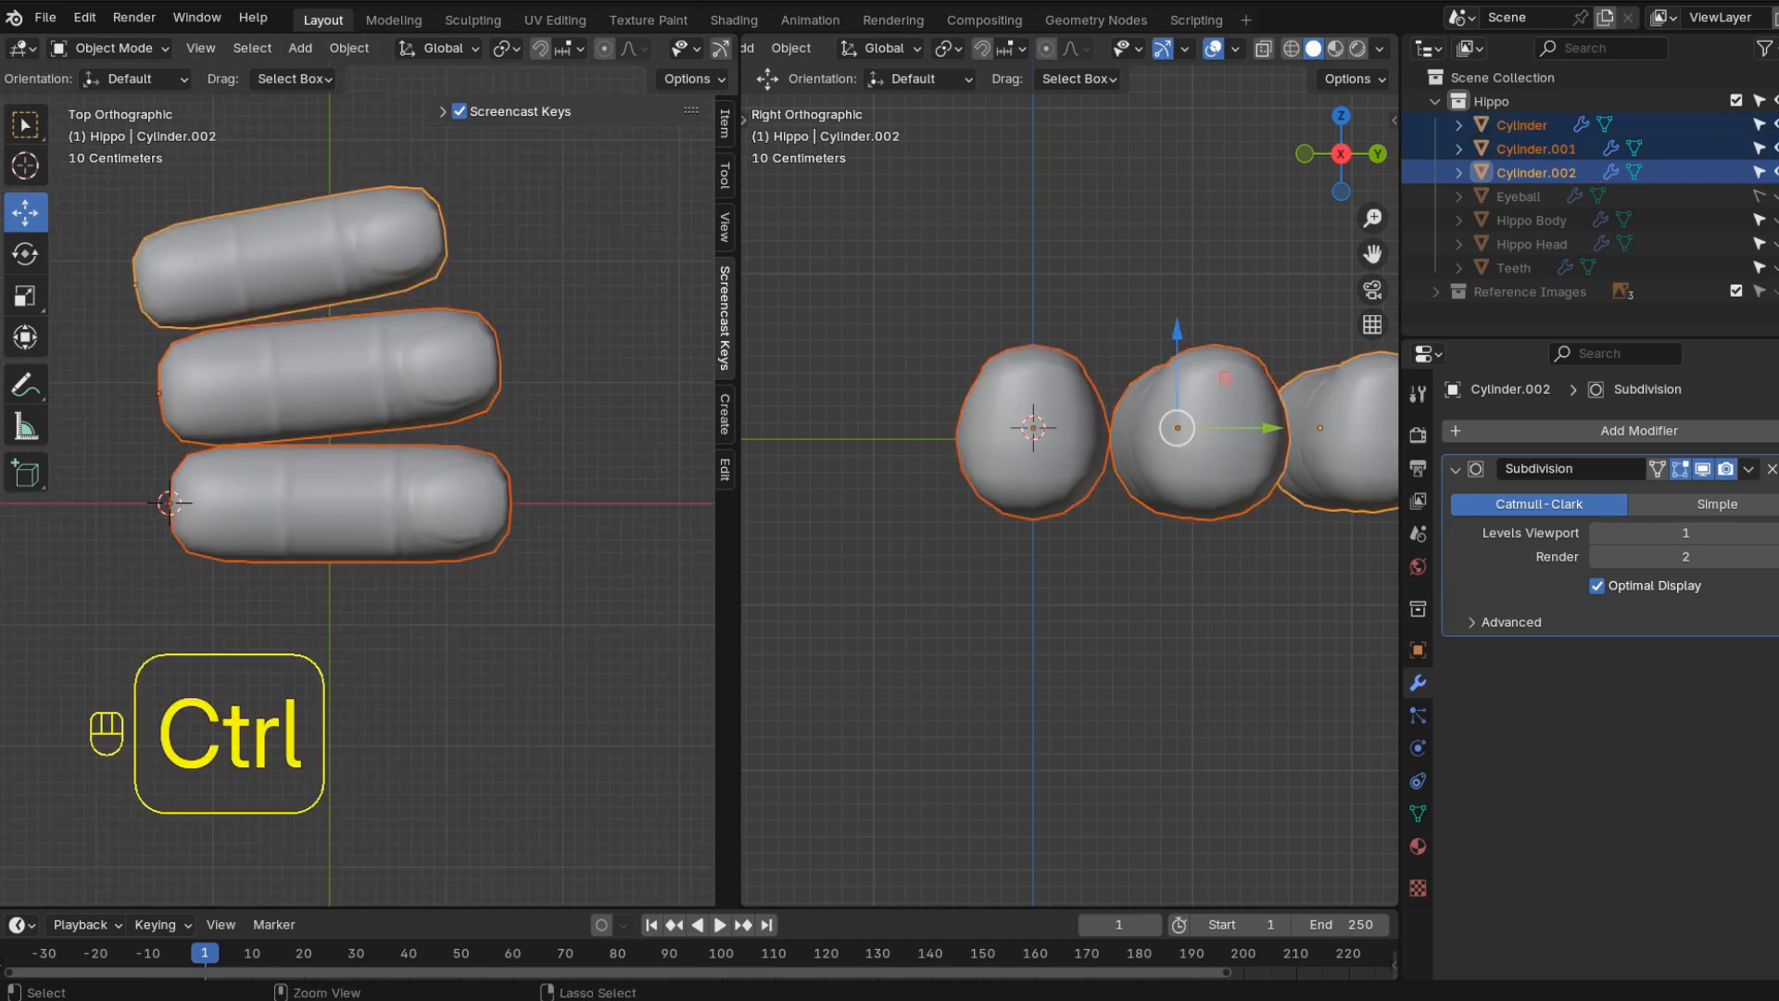
pyautogui.hotkey('ctrl', 'j')
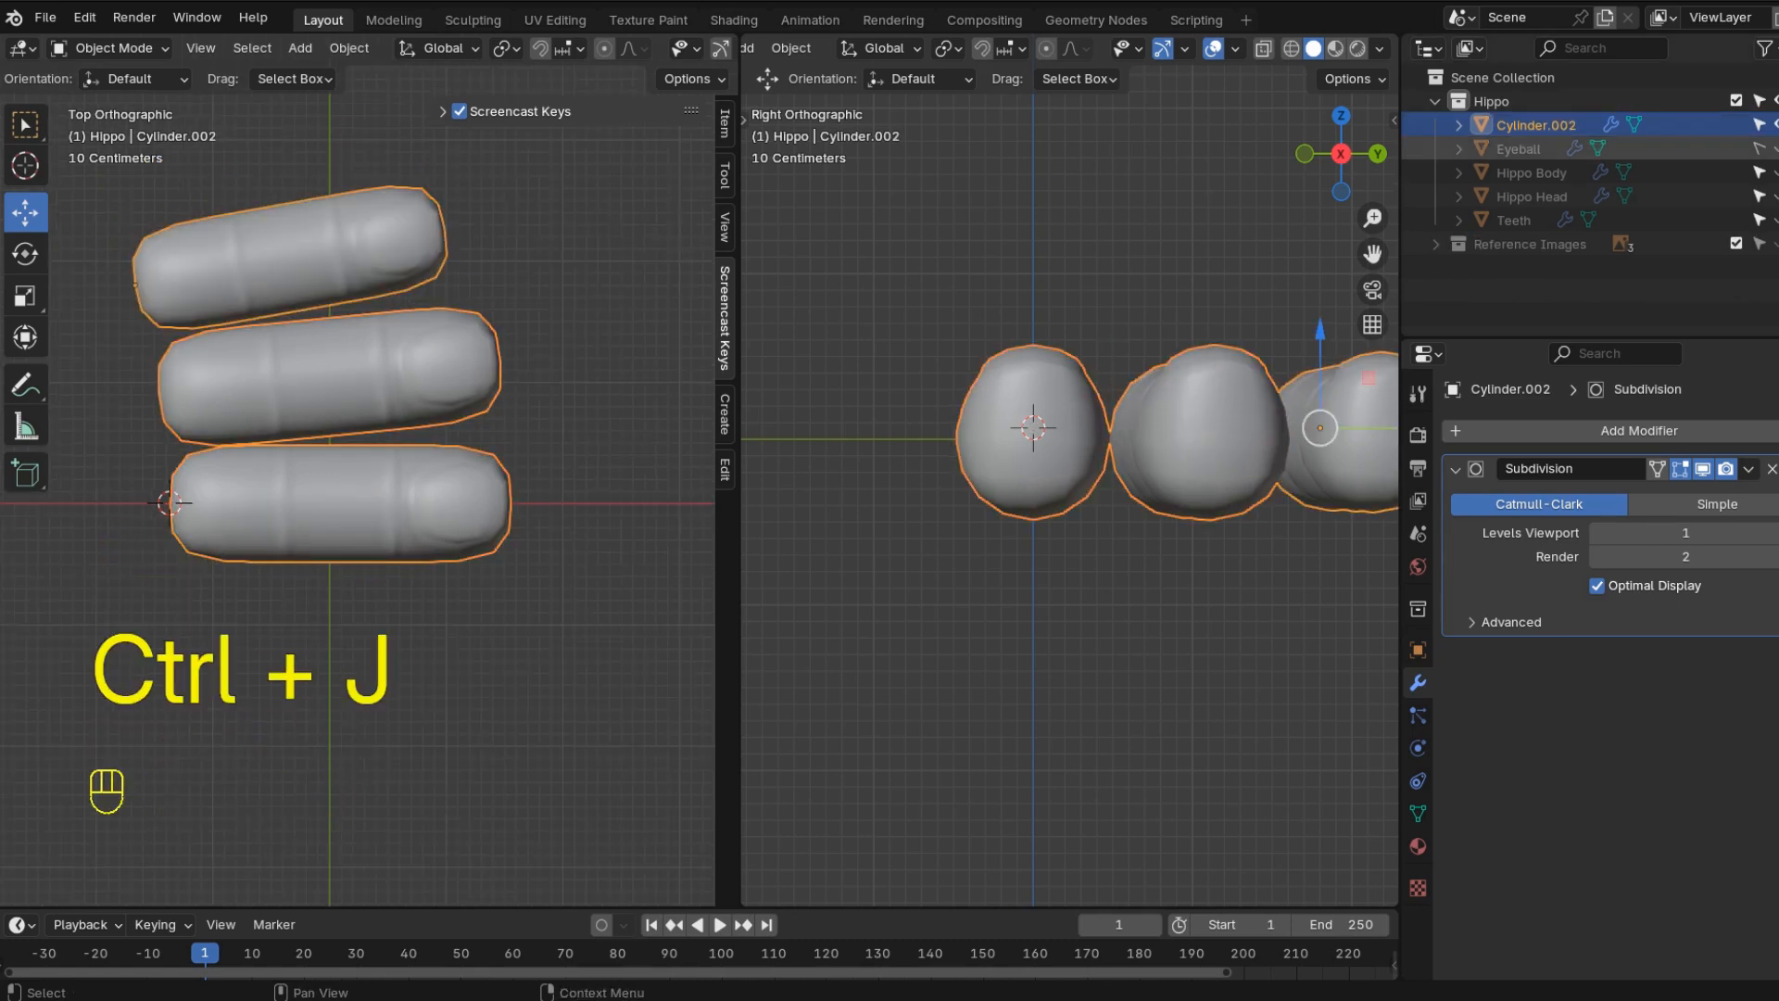
pyautogui.press('Tab')
# - Fill a face between the facing lower edges at the open bases of the first and middle fingers
pyautogui.moveTo(370, 463); pyautogui.dragTo(519, 468, button='middle')
pyautogui.scroll(3, 389, 500)
pyautogui.scroll(2, 382, 519)
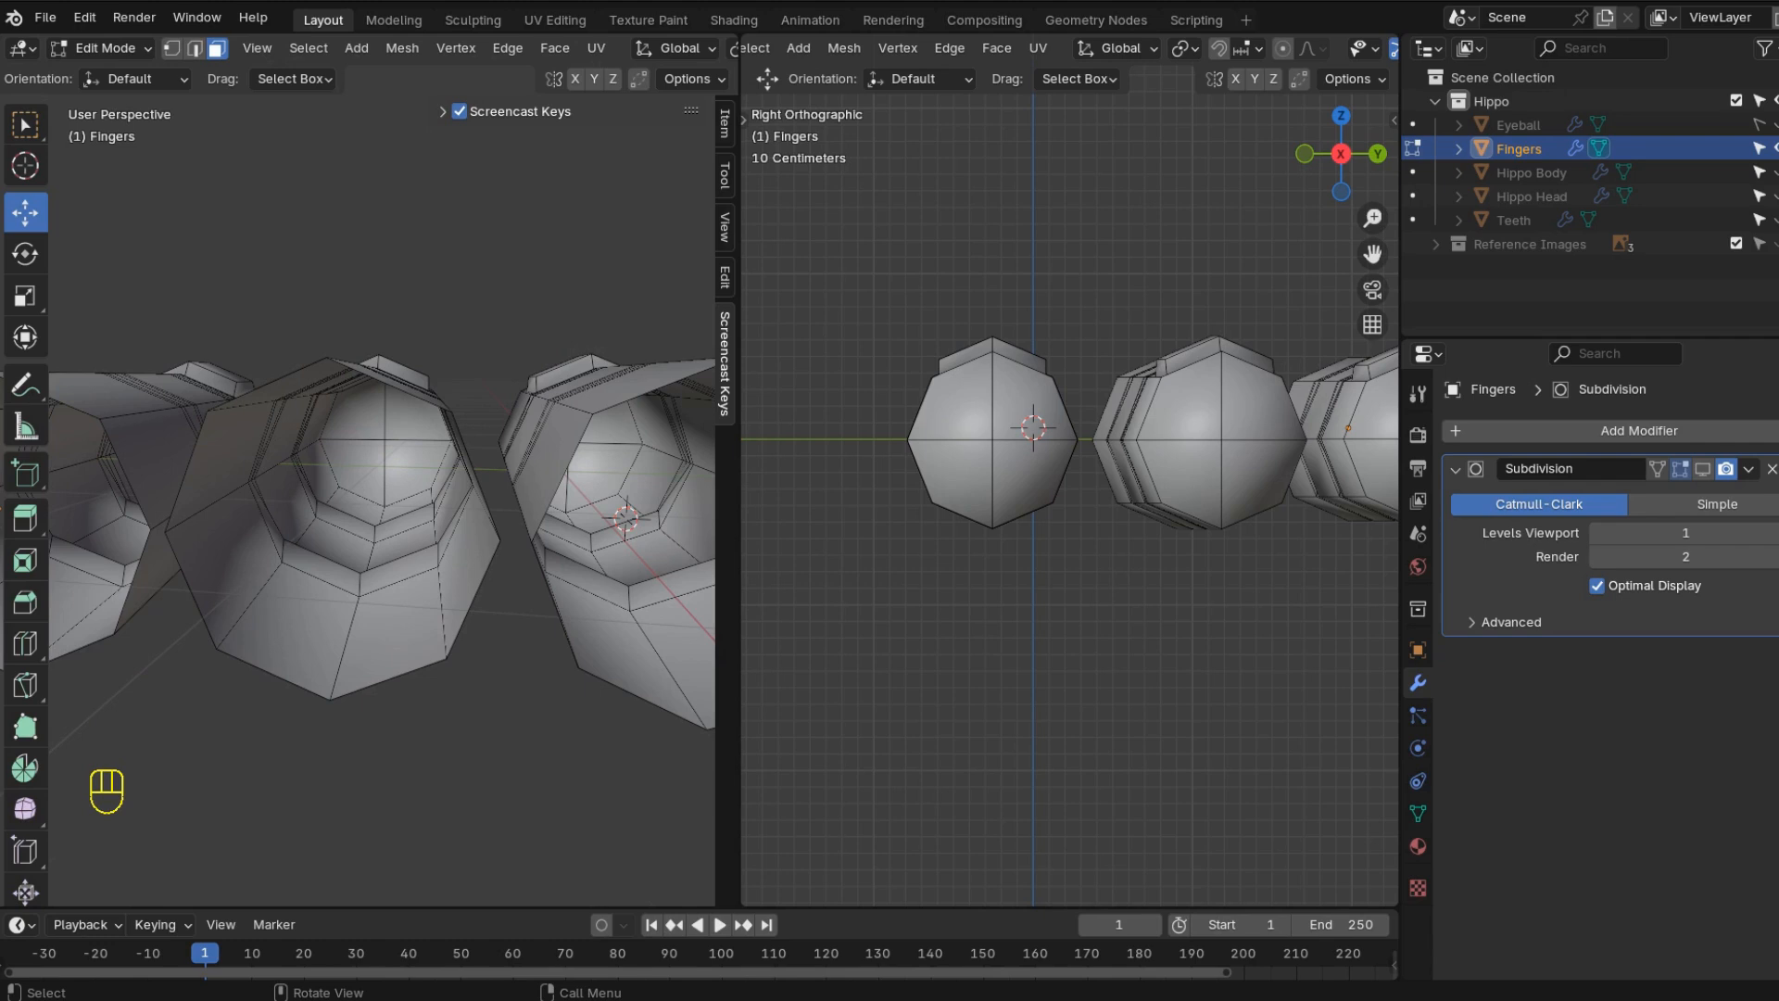
pyautogui.press('2')
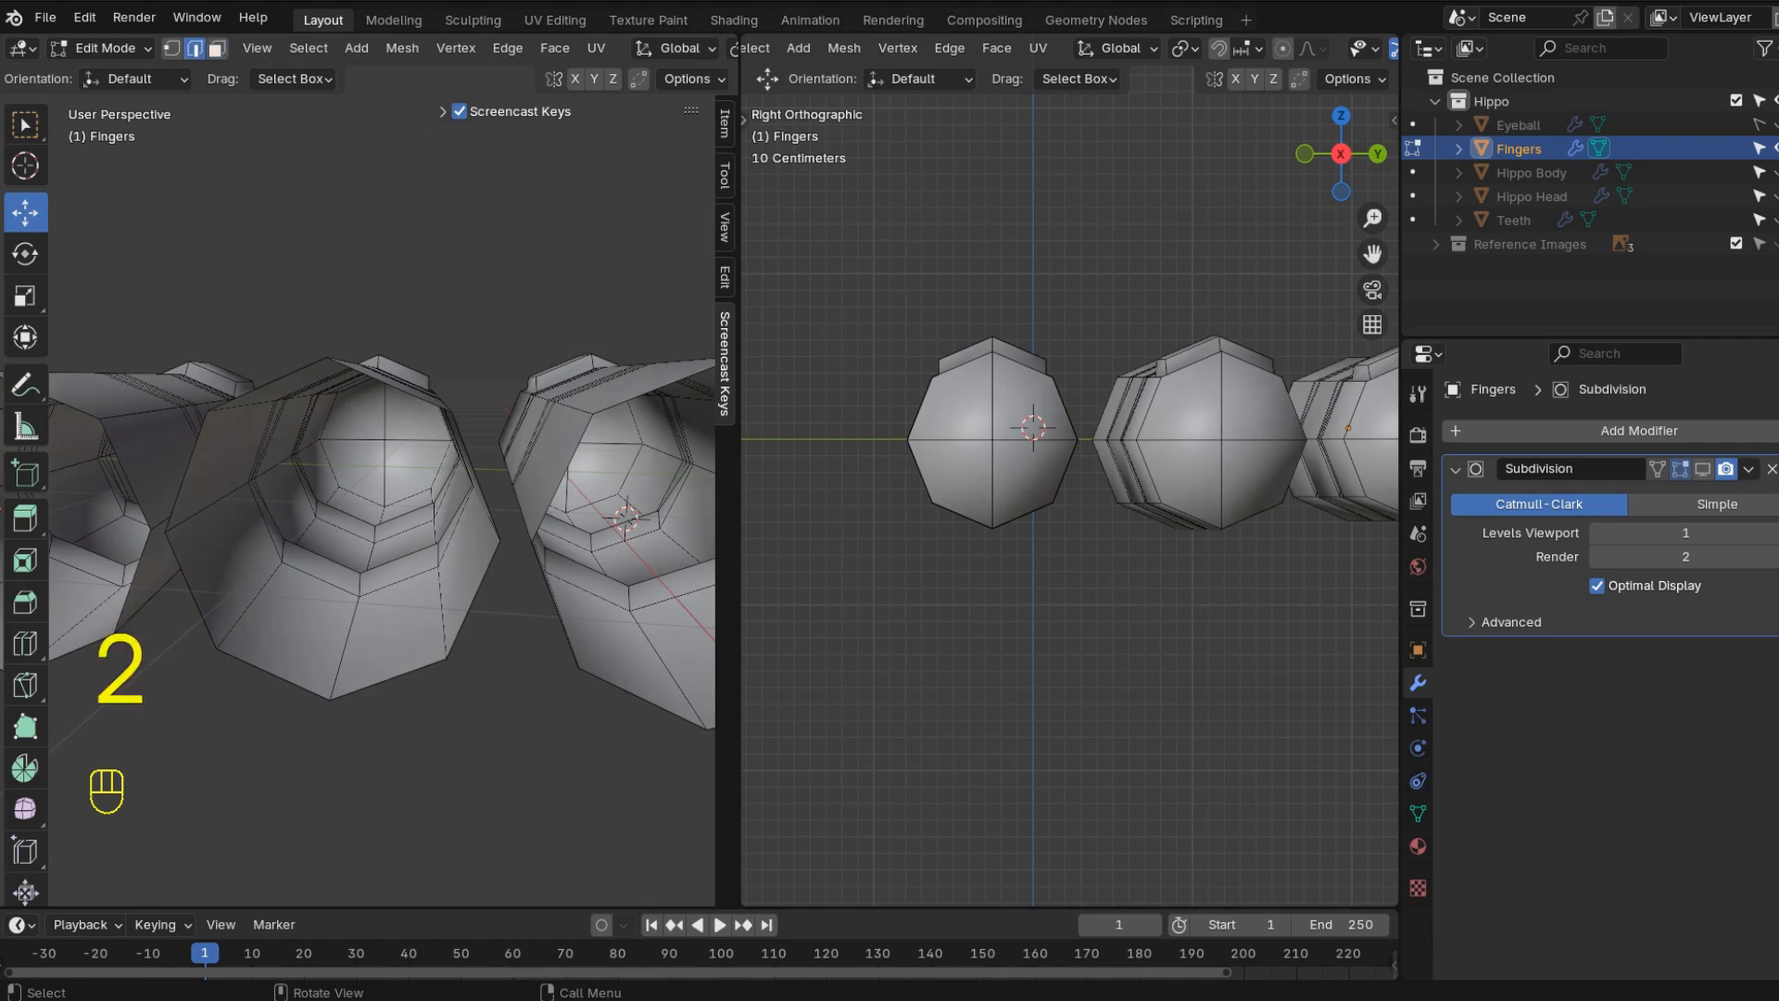
pyautogui.moveTo(557, 580); pyautogui.dragTo(458, 591, button='middle')
pyautogui.click(456, 594)
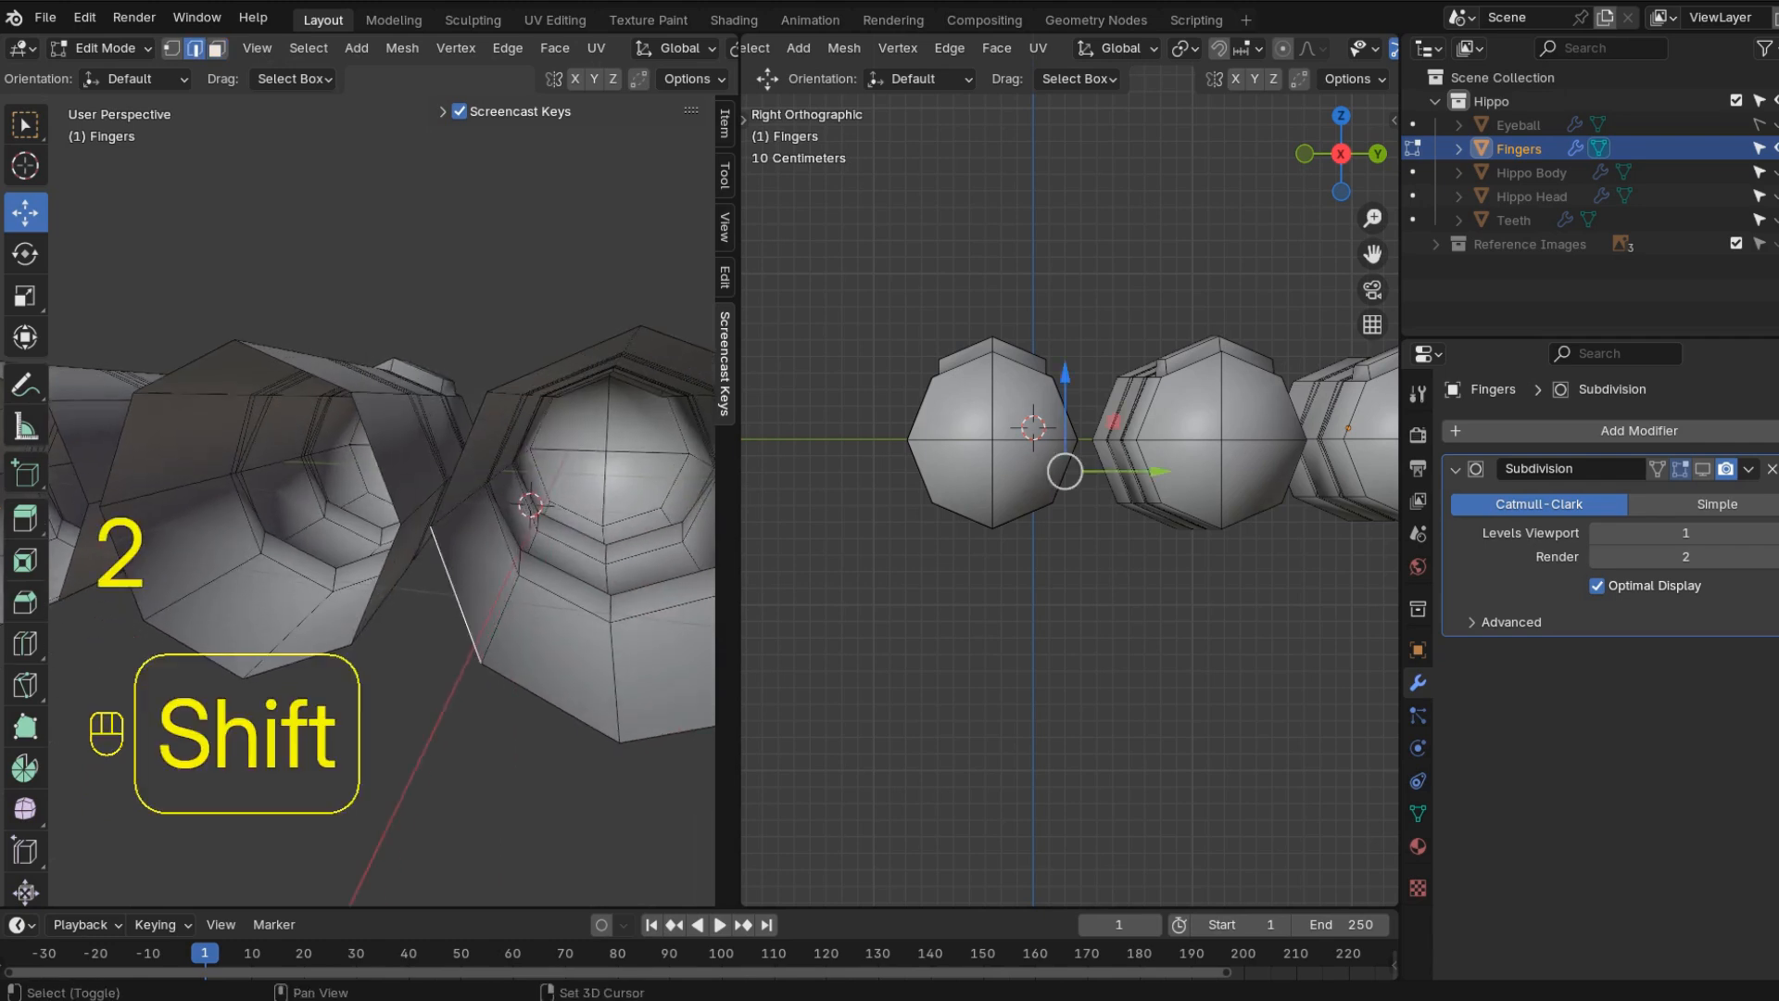
pyautogui.keyDown('shift'); pyautogui.click(389, 583); pyautogui.keyUp('shift')
pyautogui.press('f')
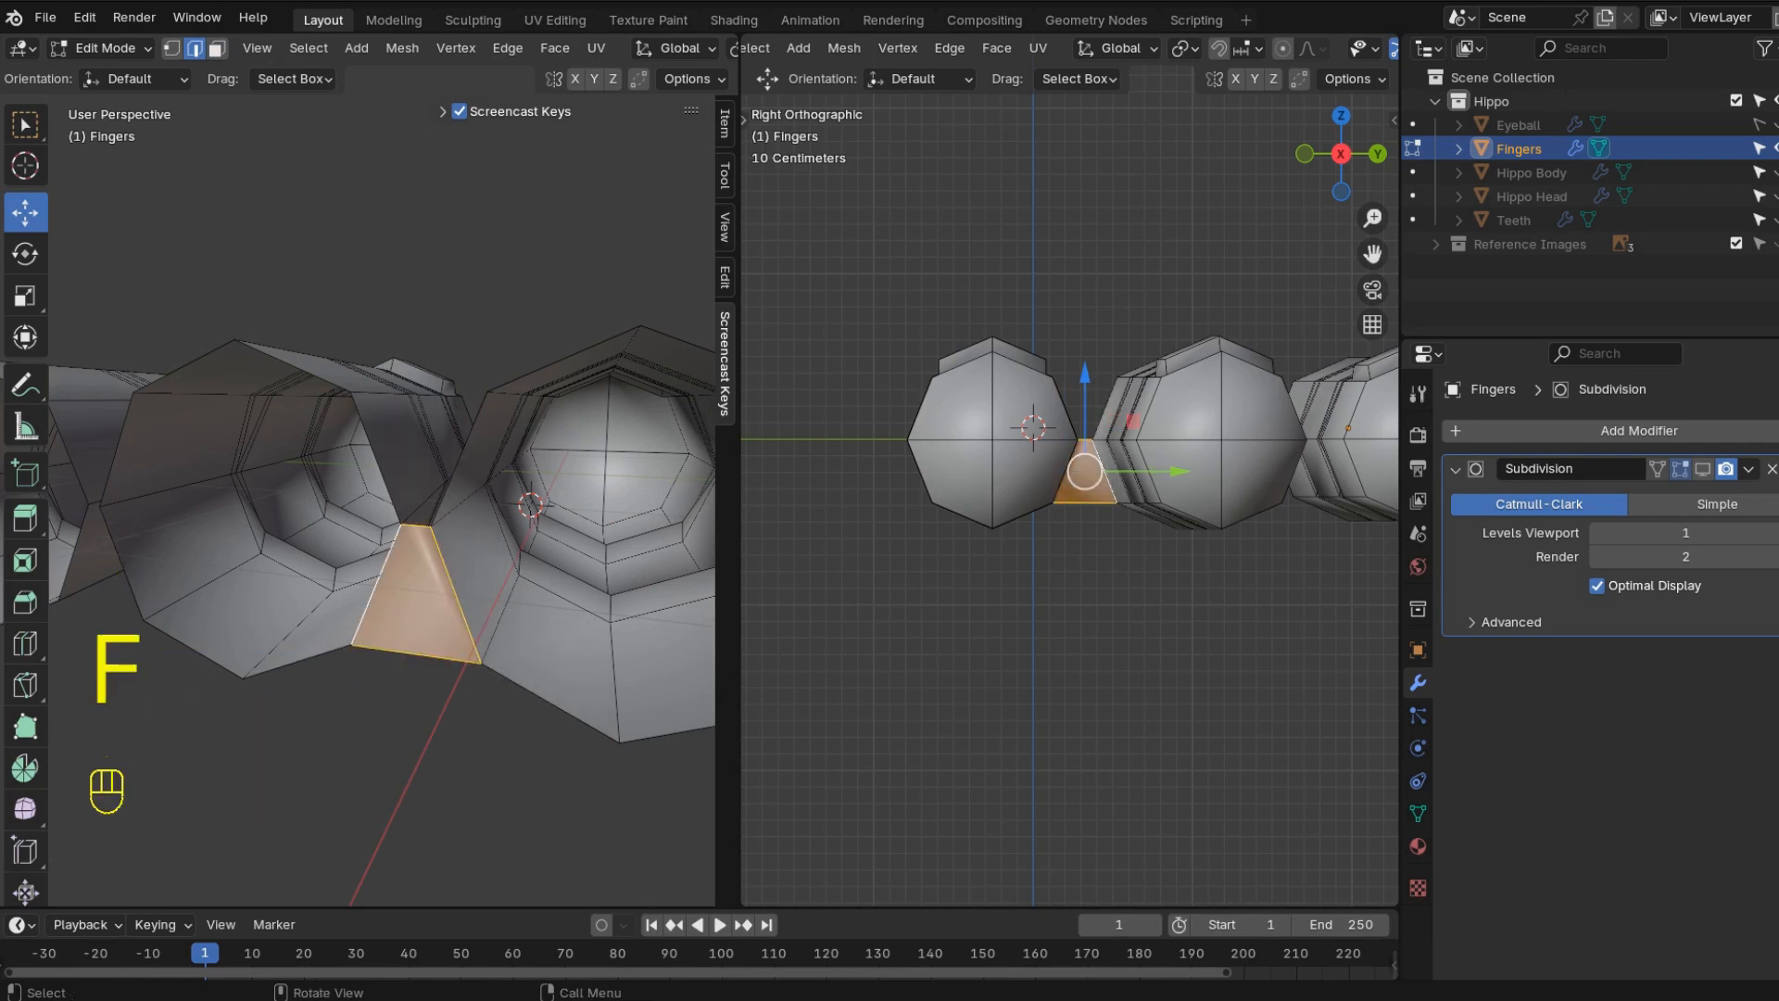
# - Fill a matching face between the lower base edges of the middle and third fingers
pyautogui.click(459, 460)
pyautogui.keyDown('shift'); pyautogui.click(377, 461); pyautogui.keyUp('shift')
pyautogui.click(122, 563)
pyautogui.keyDown('shift'); pyautogui.click(74, 553); pyautogui.keyUp('shift')
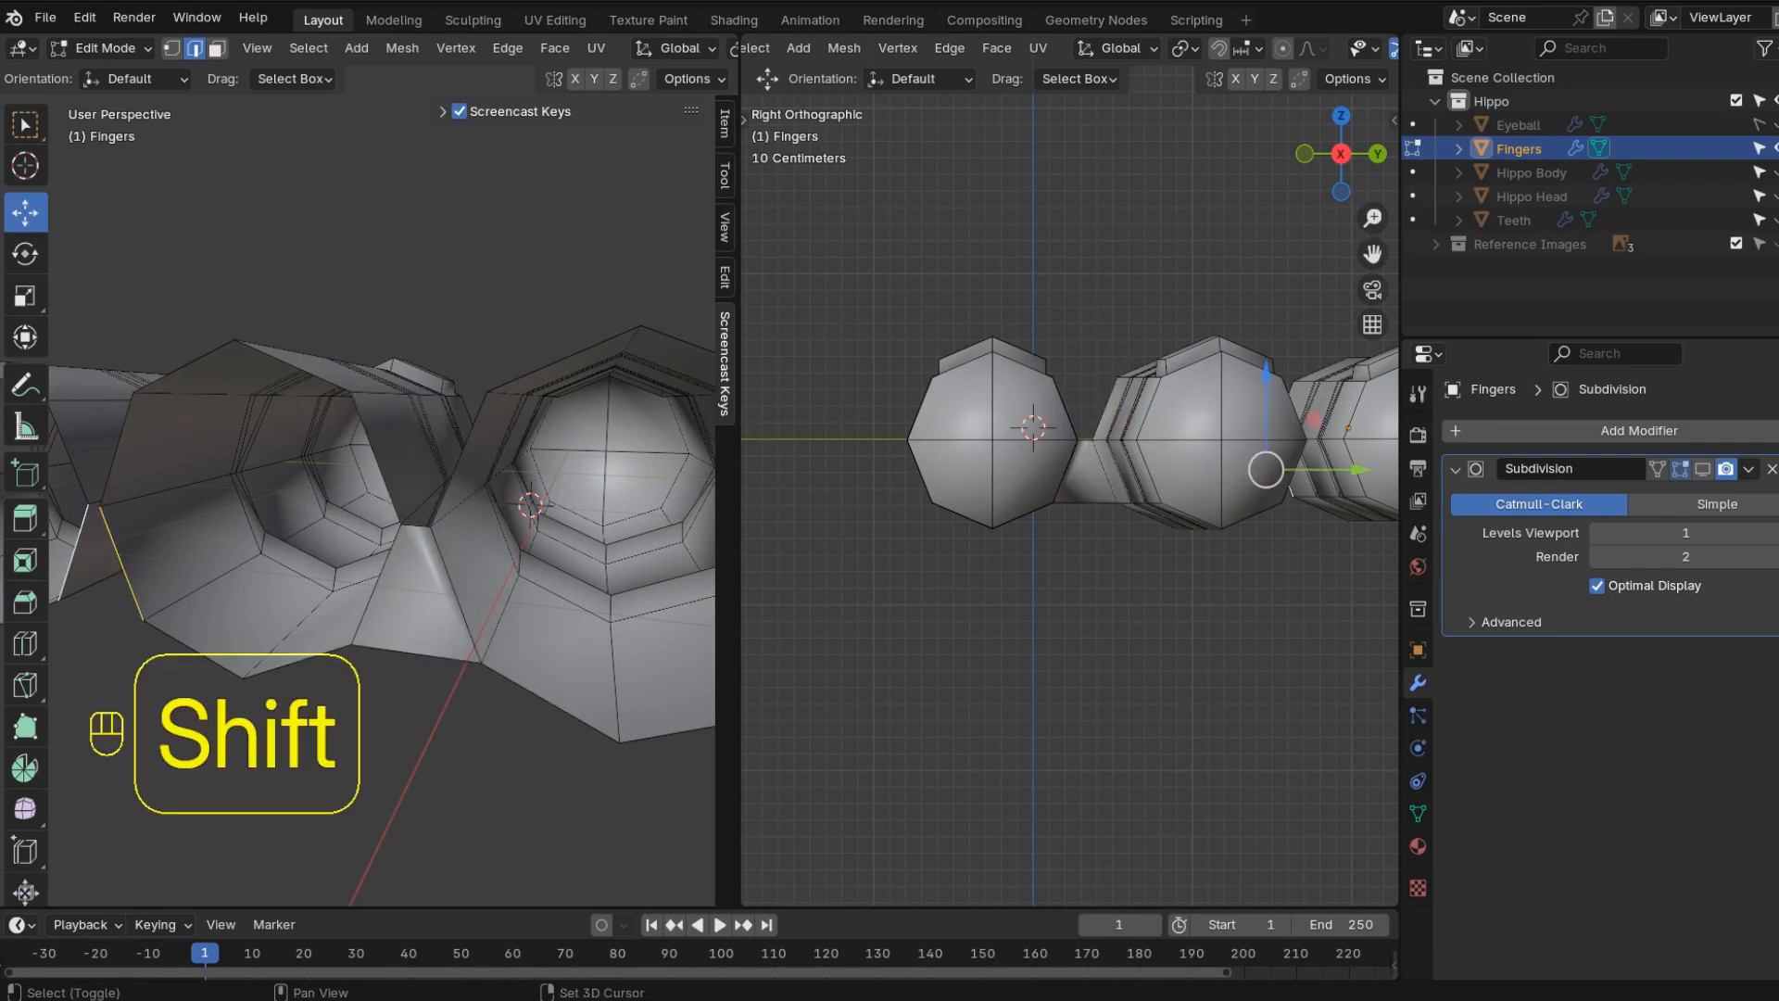
pyautogui.press('f')
pyautogui.scroll(-3, 380, 501)
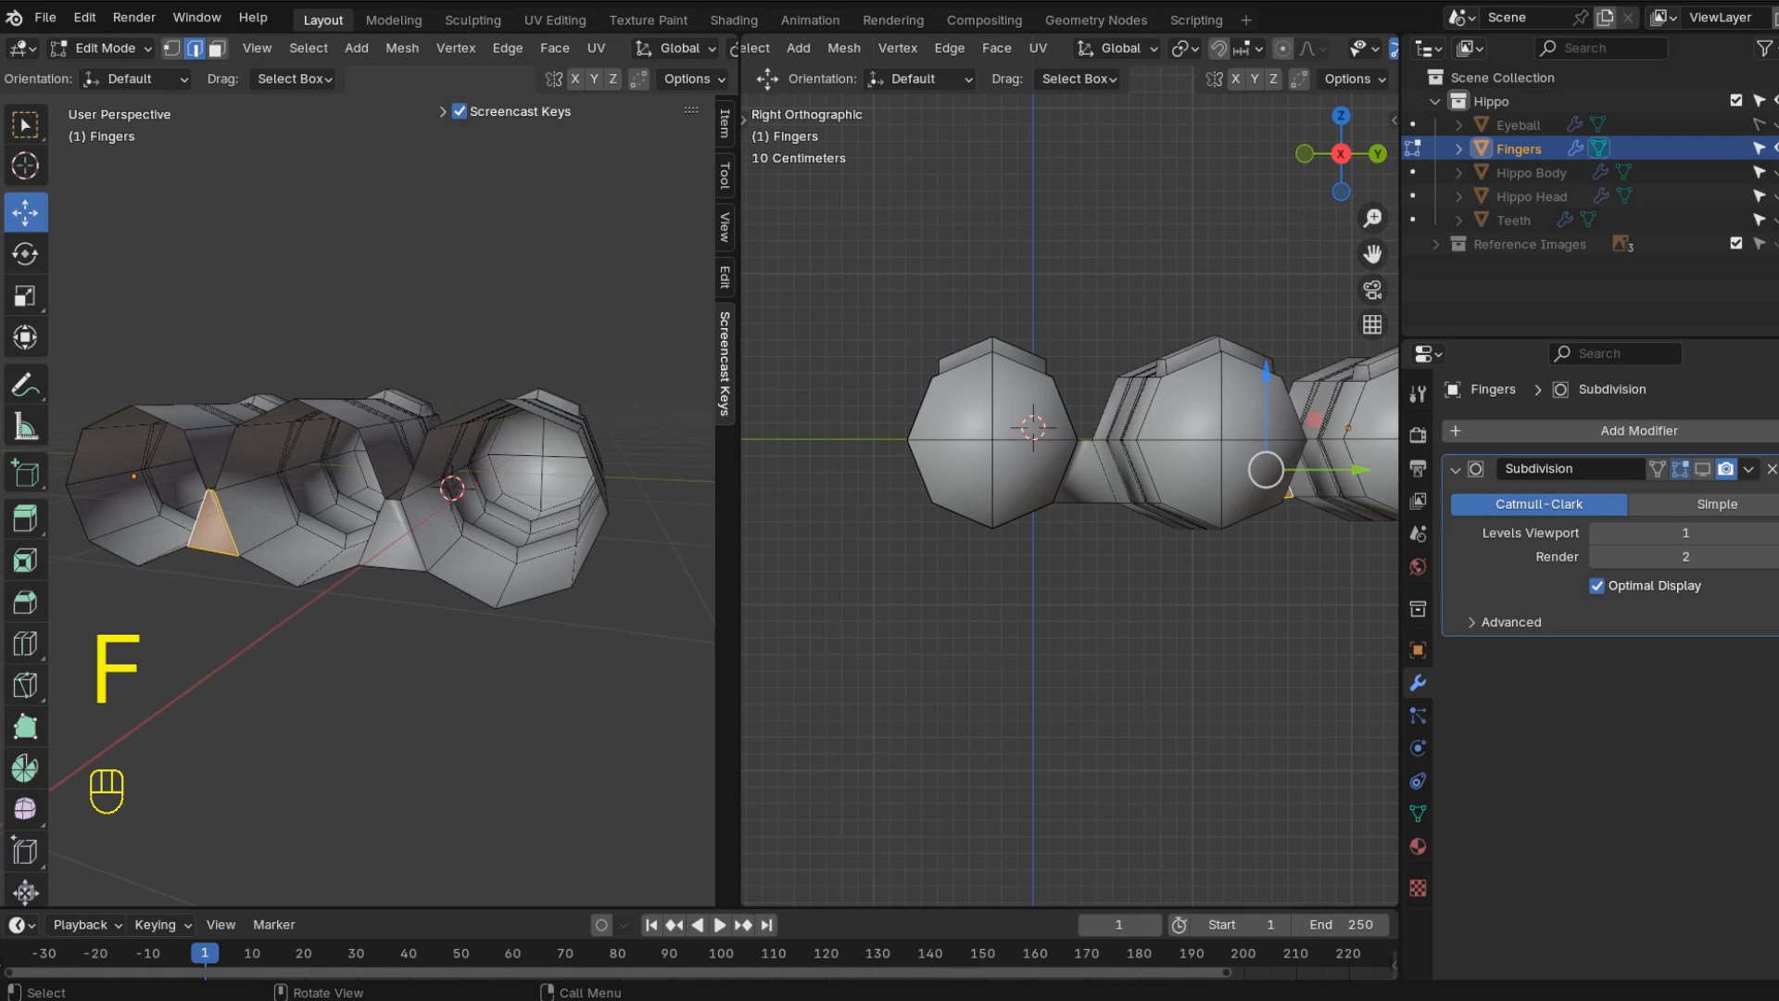
# - Select the continuous open edge loop around the joined finger bases and scale it up slightly
pyautogui.click(213, 552)
pyautogui.keyDown('alt'); pyautogui.click(213, 553); pyautogui.keyUp('alt')
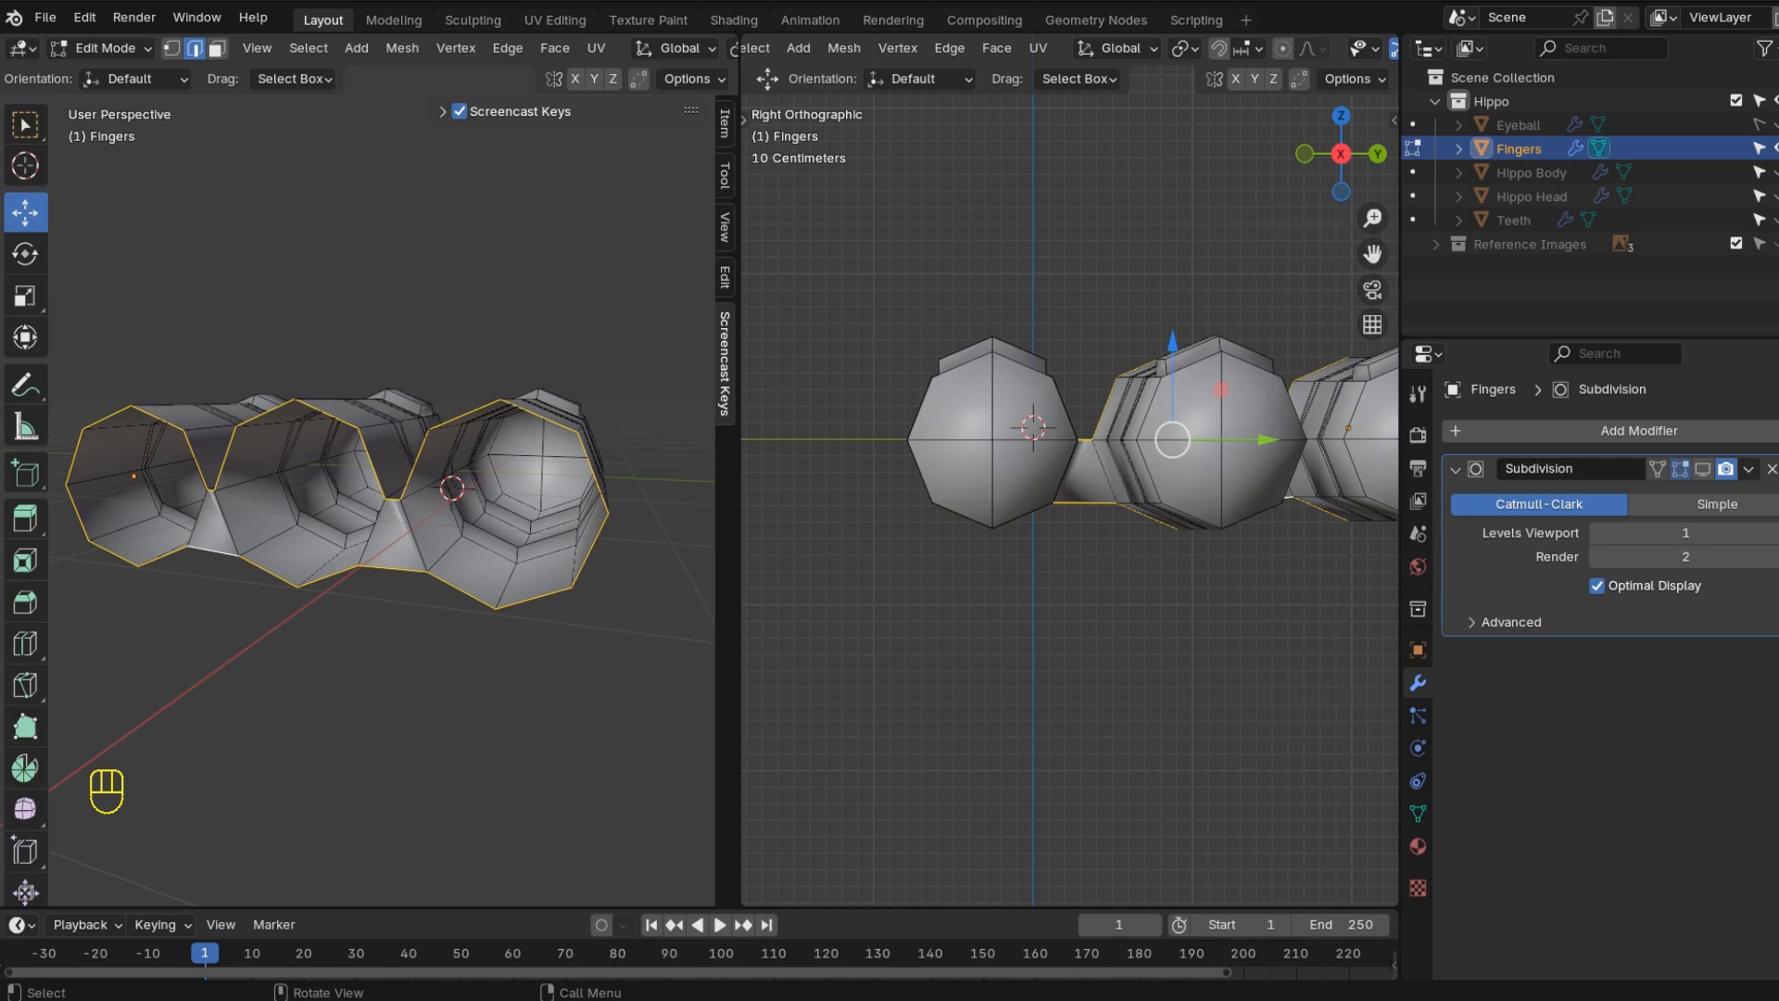
pyautogui.press('s')
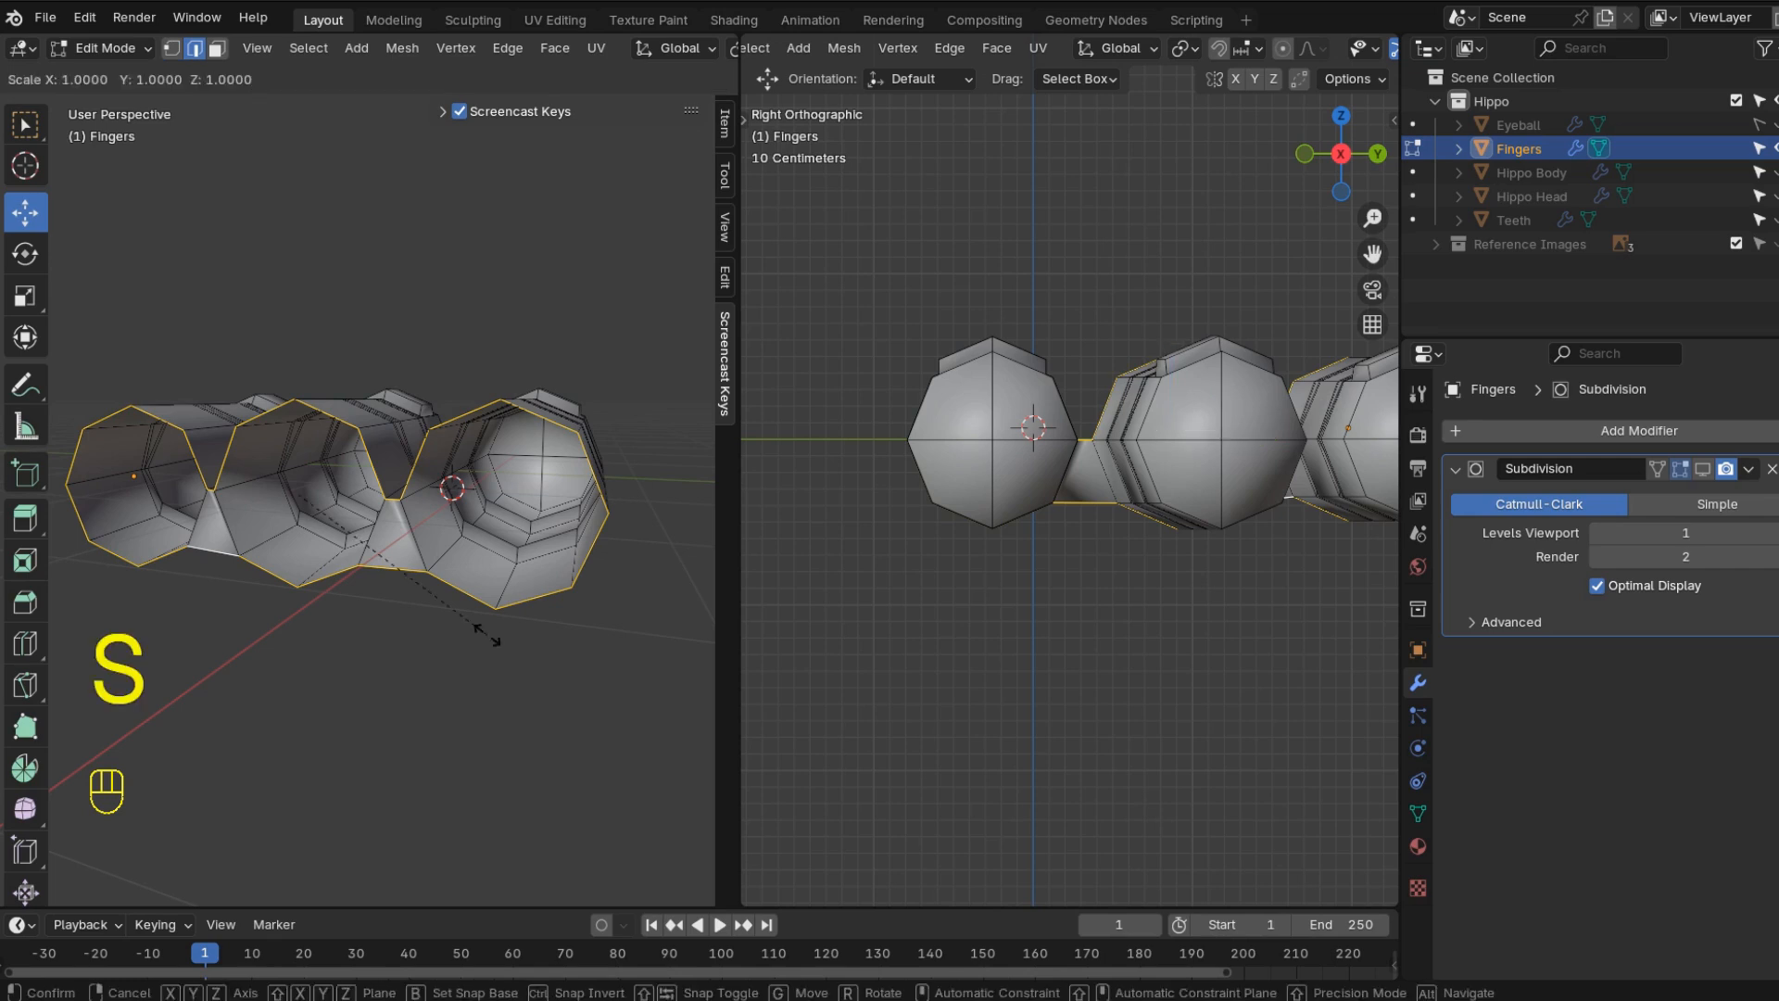
pyautogui.click(504, 642)
pyautogui.press('z')
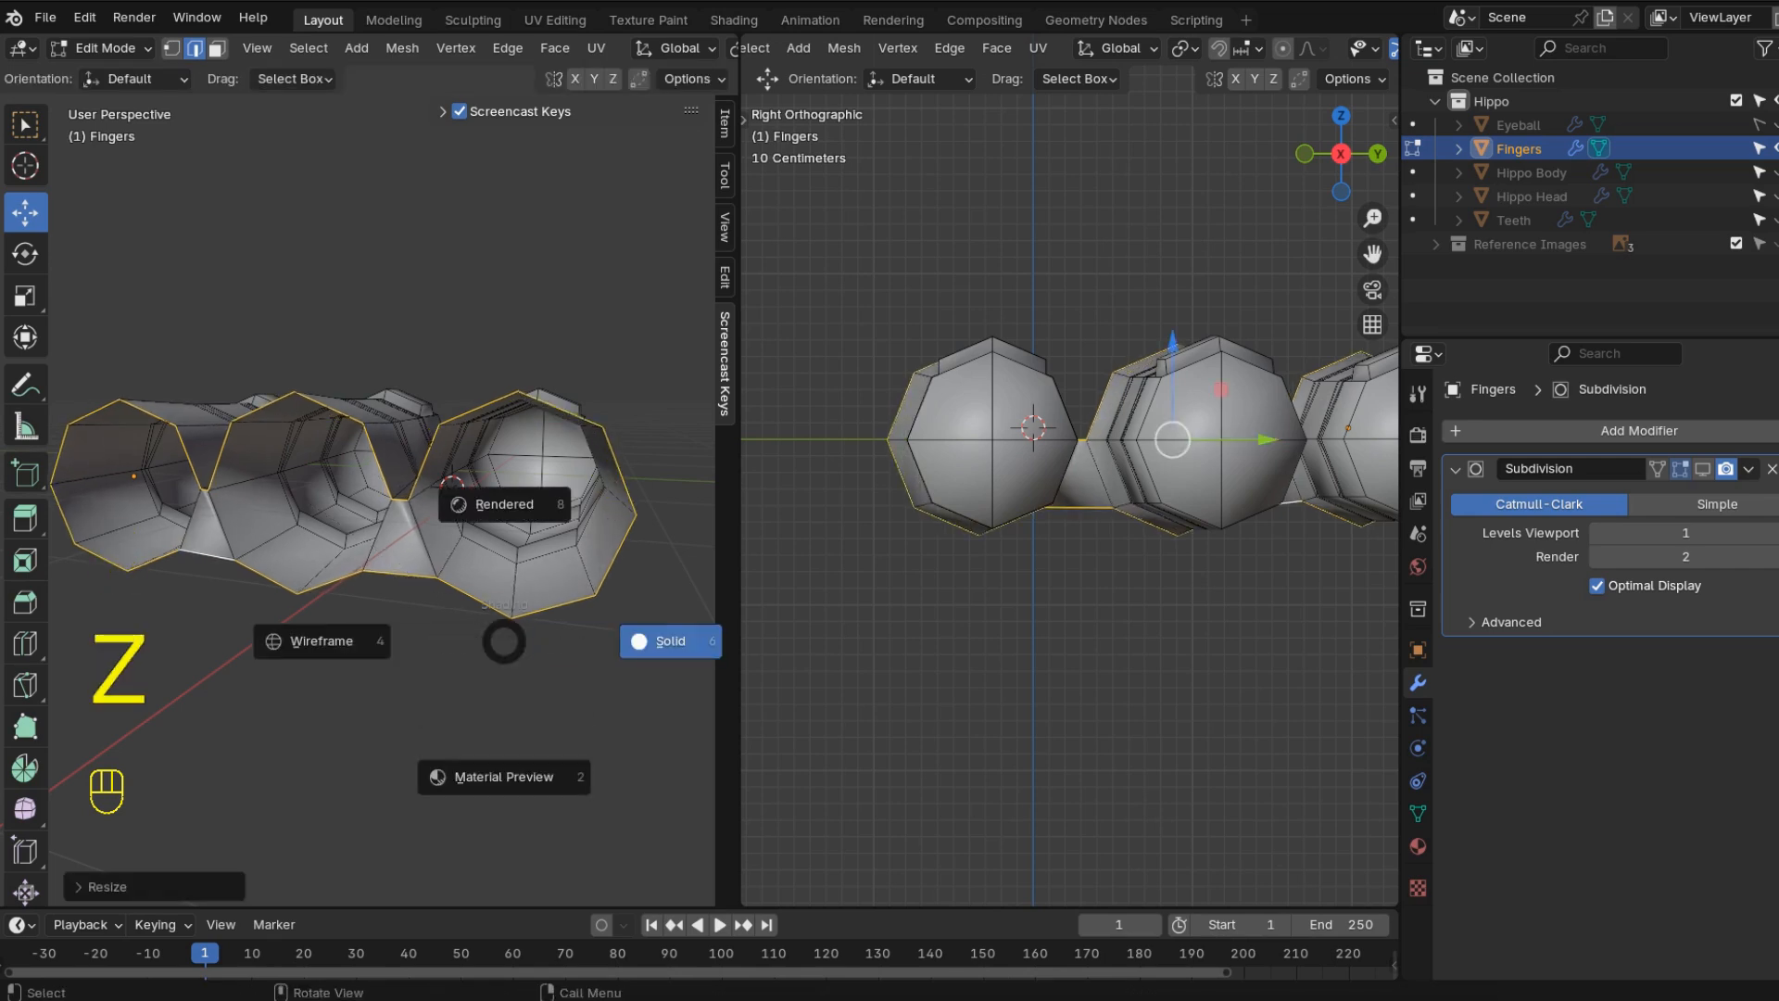
pyautogui.press('Escape')
pyautogui.press('s')
pyautogui.click(519, 649)
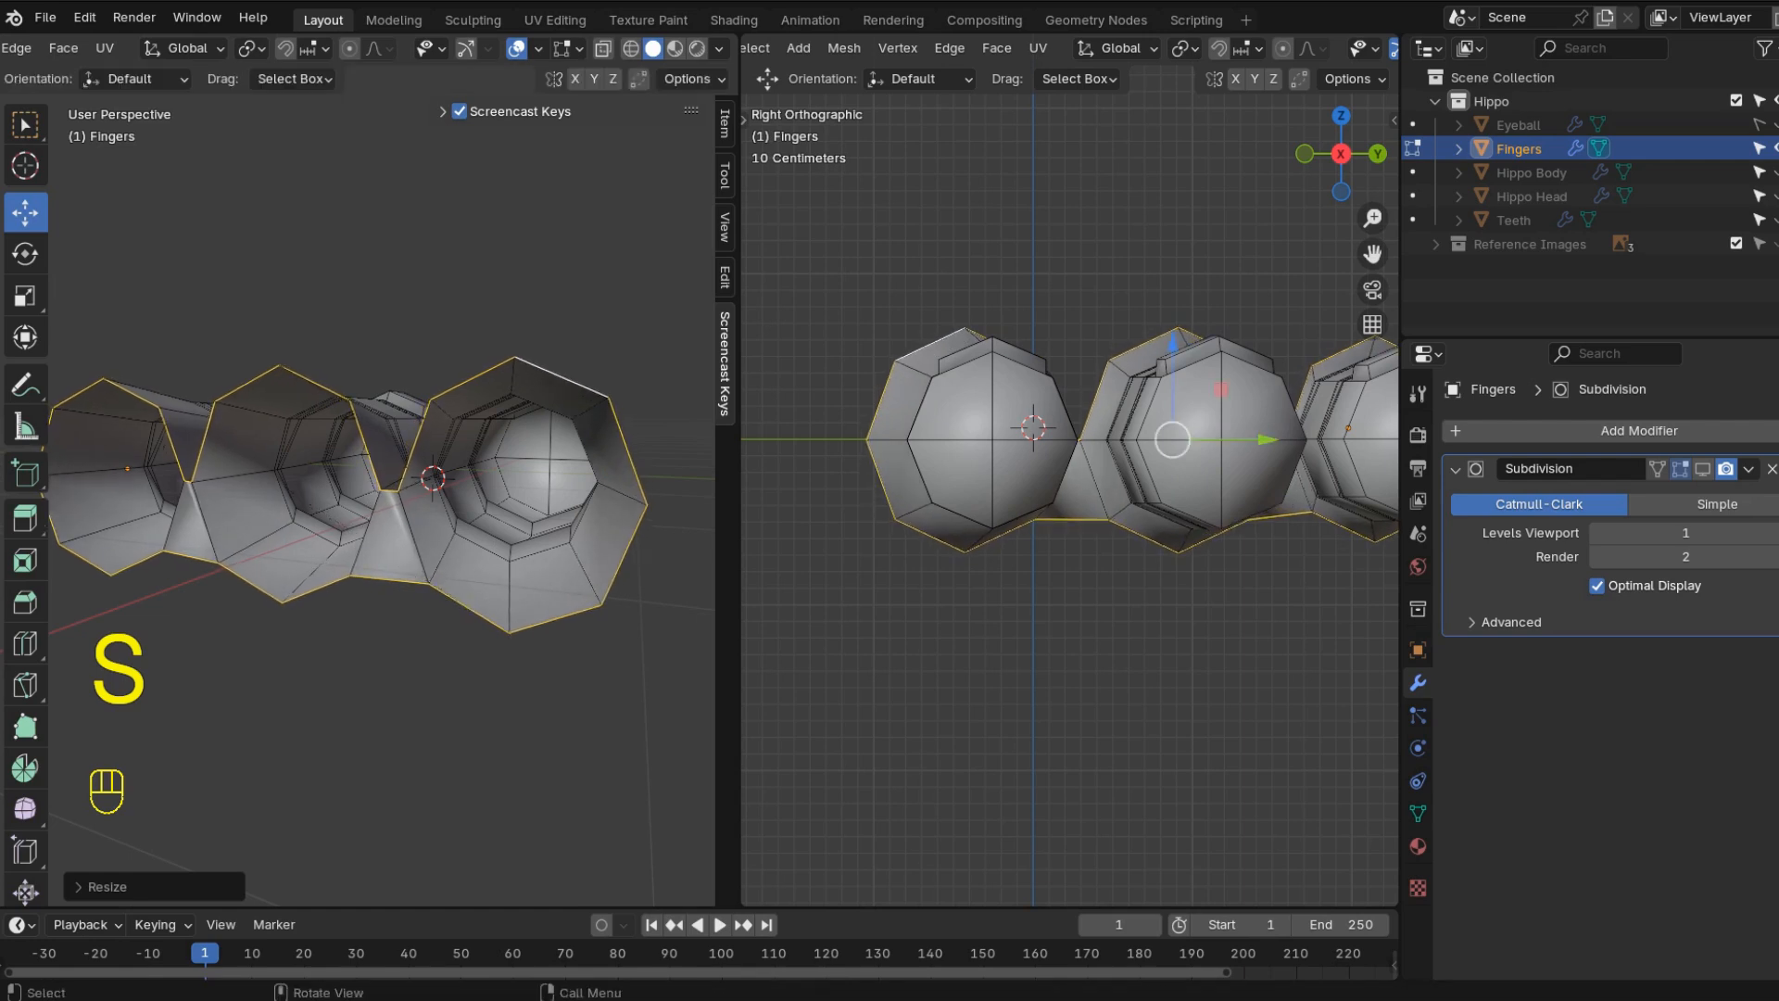
# - Extrude the open base loop into a wider ring and flatten it by scaling to 0 along X
pyautogui.press('KP_7')
pyautogui.press('e')
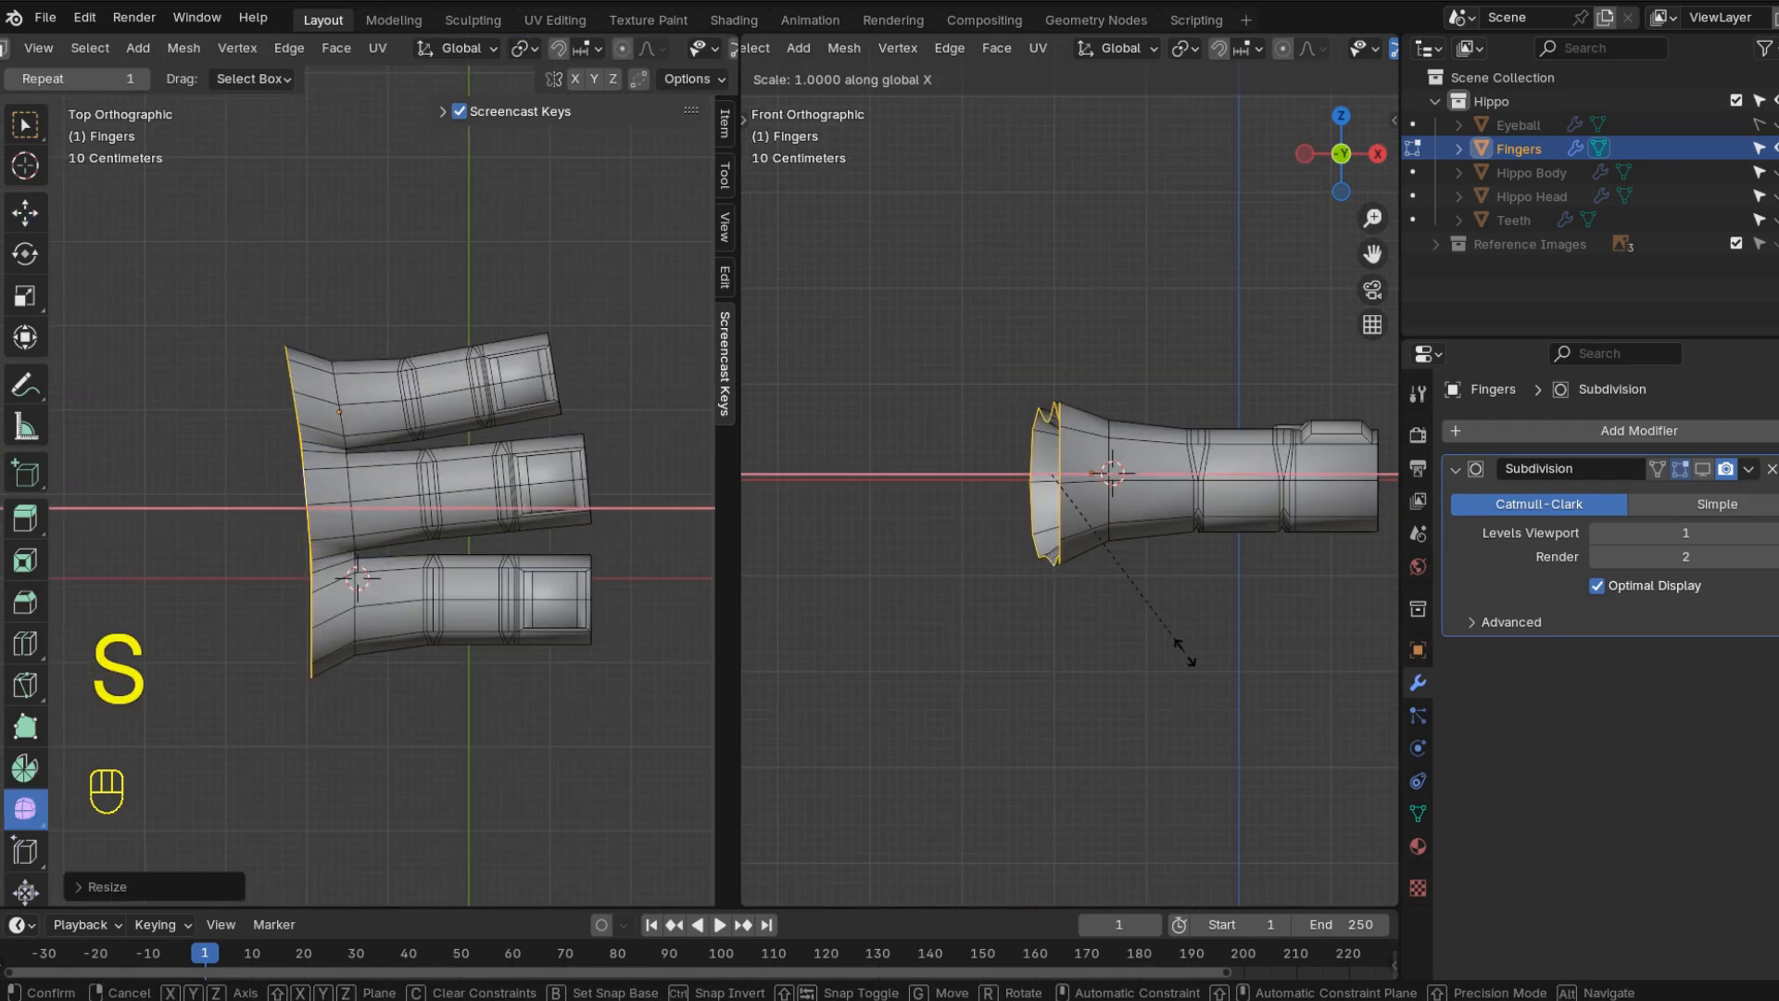
pyautogui.press('0')
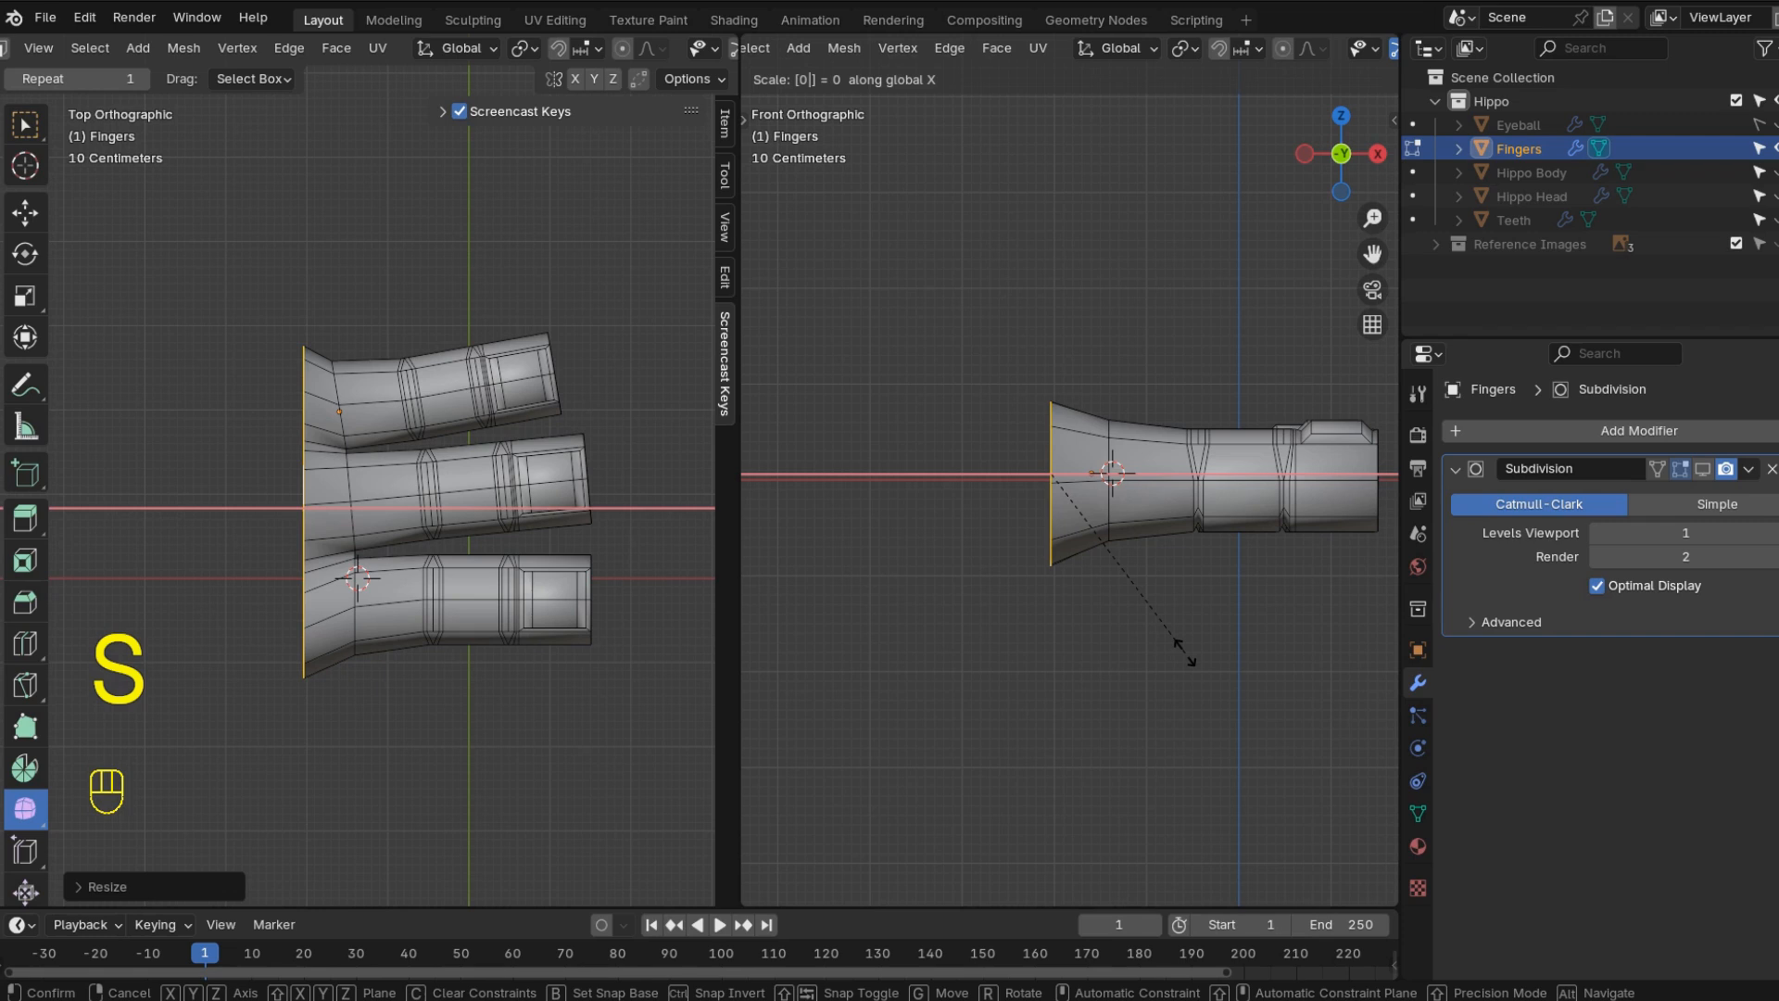
pyautogui.press('Return')
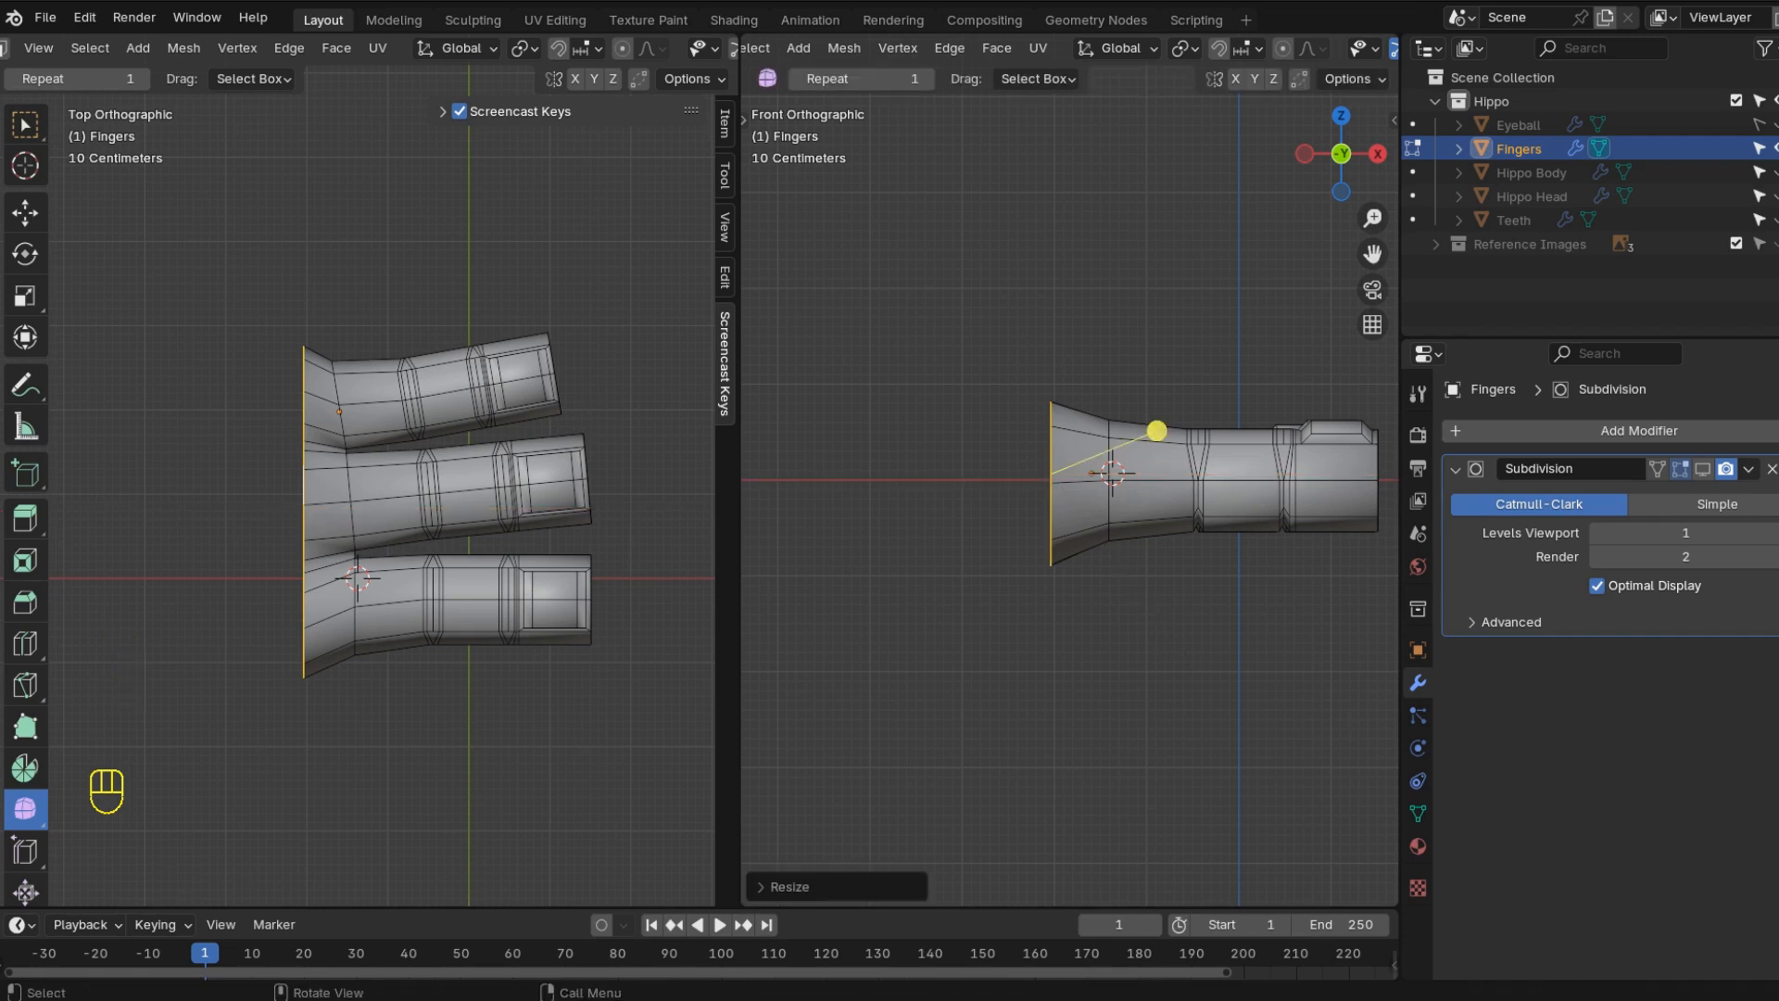
# - Extrude the flattened loop about 0.6 m back along X, then extrude a further section and enlarge the wrist opening
pyautogui.press('e')
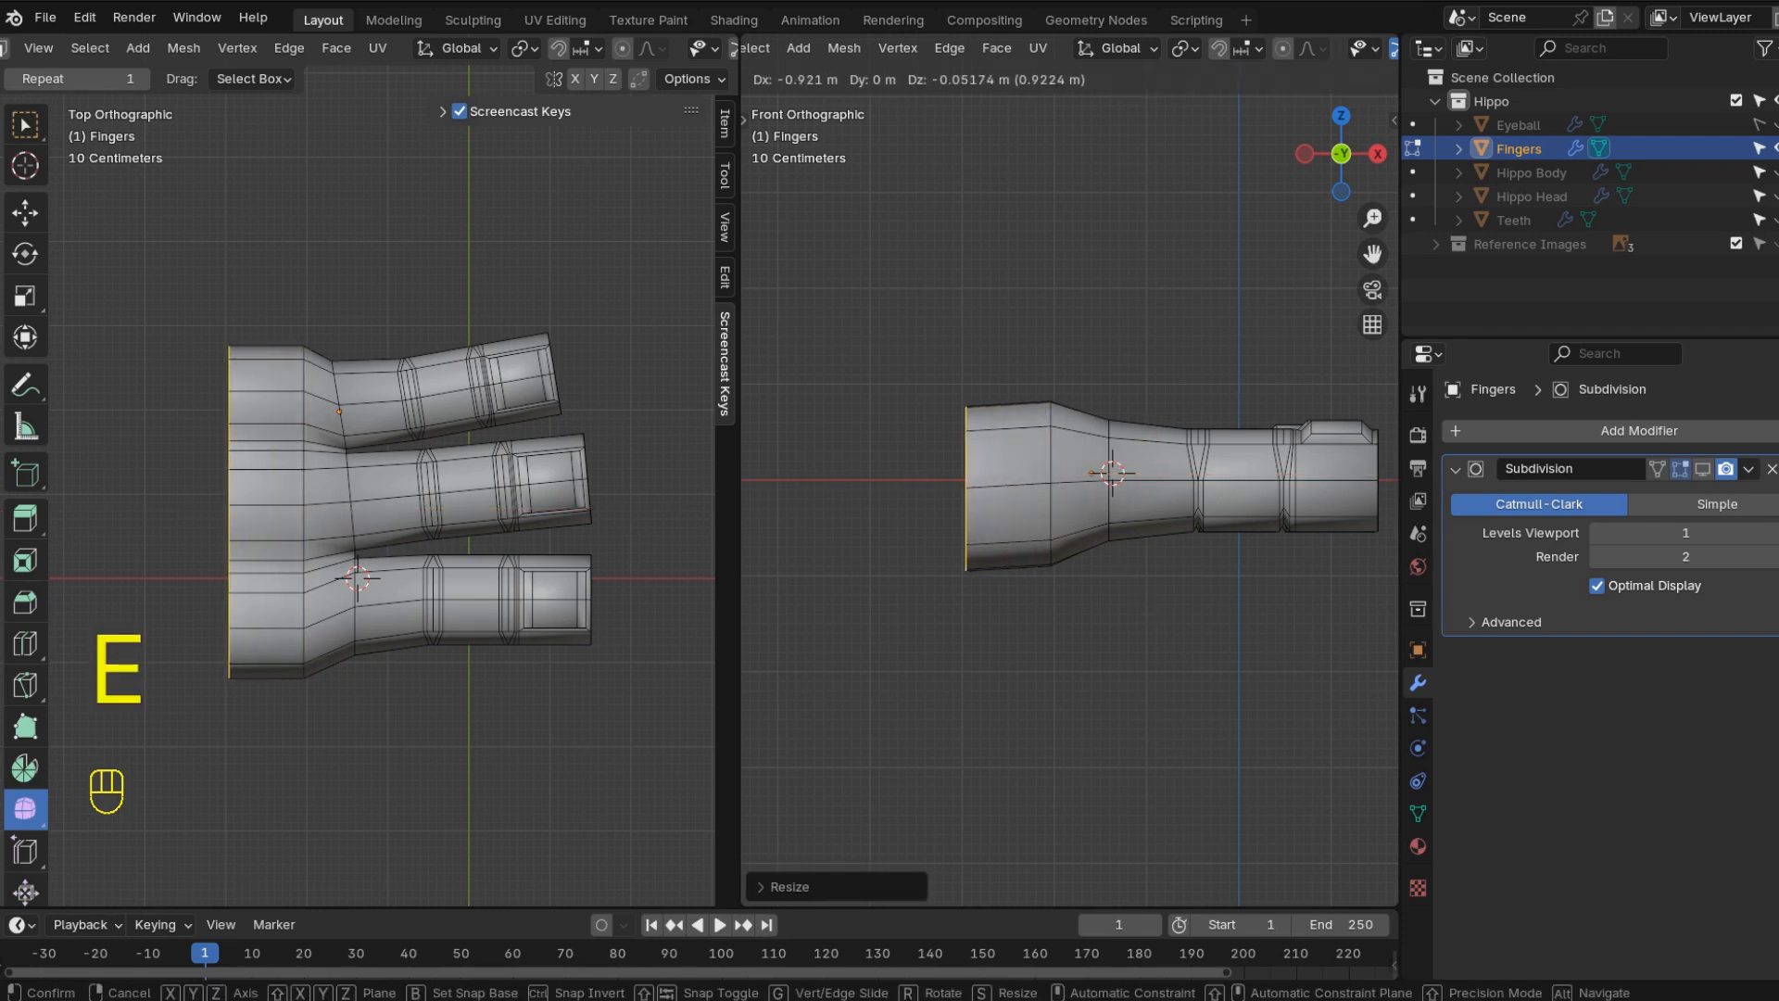
pyautogui.press('x')
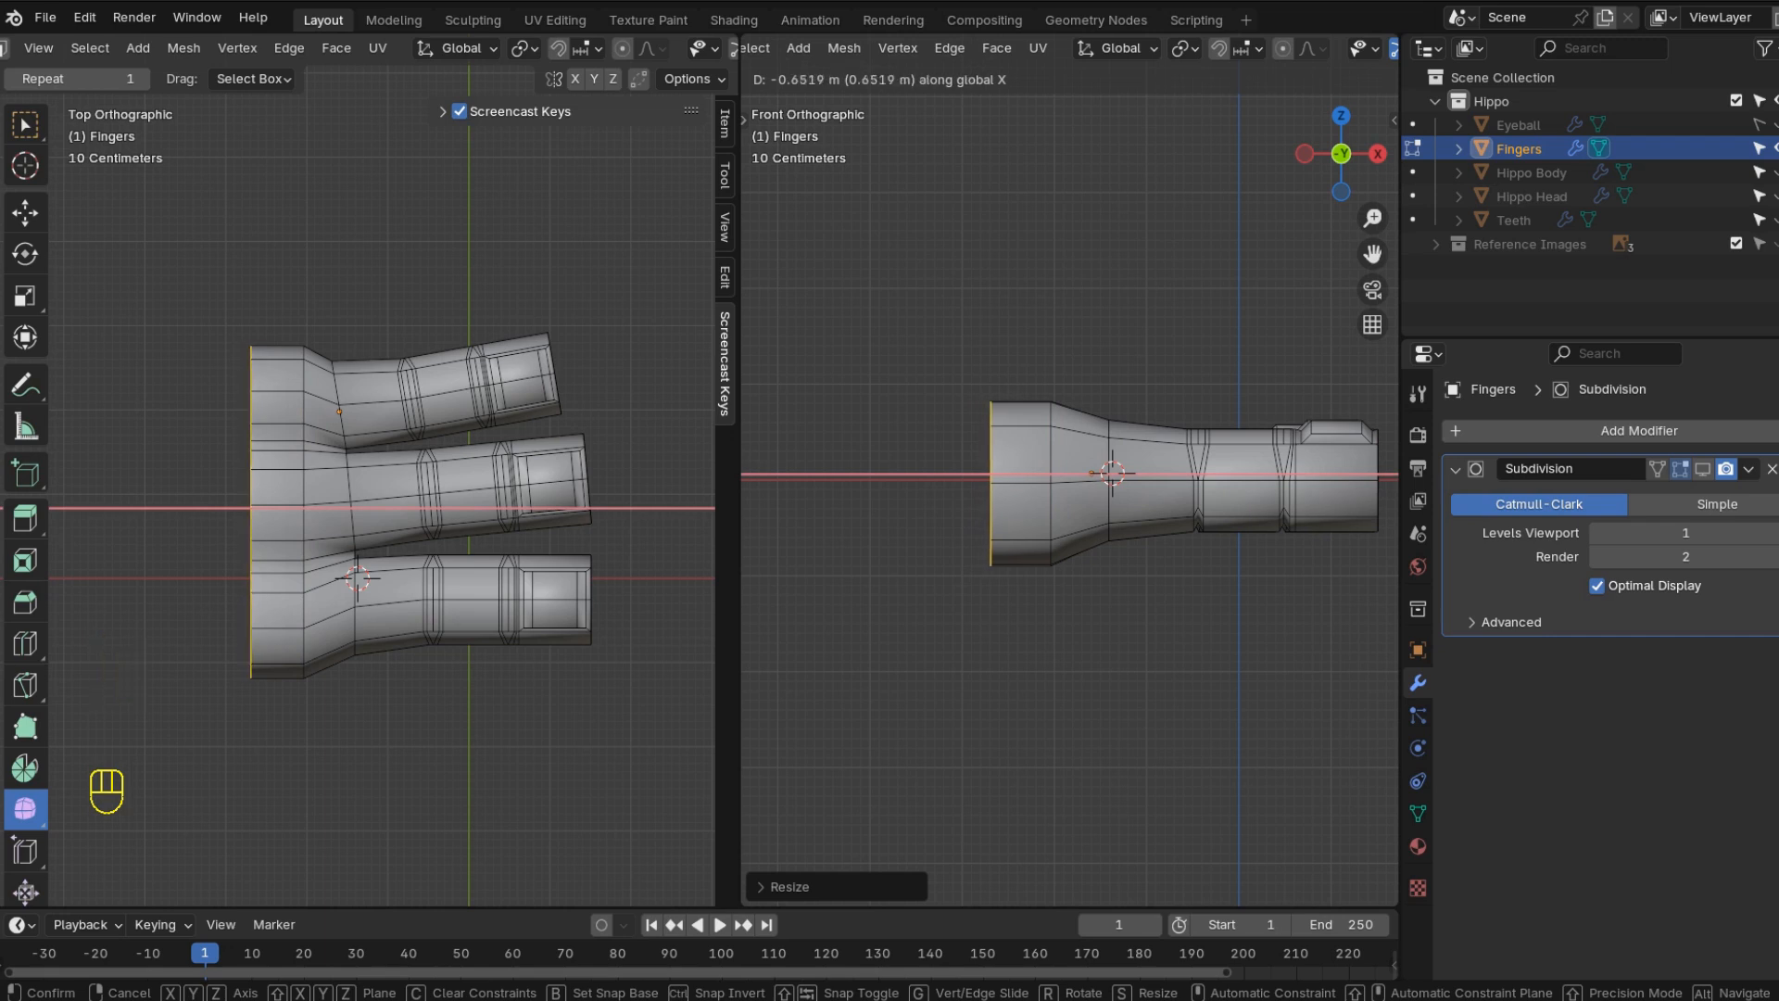
pyautogui.press('Return')
pyautogui.press('s')
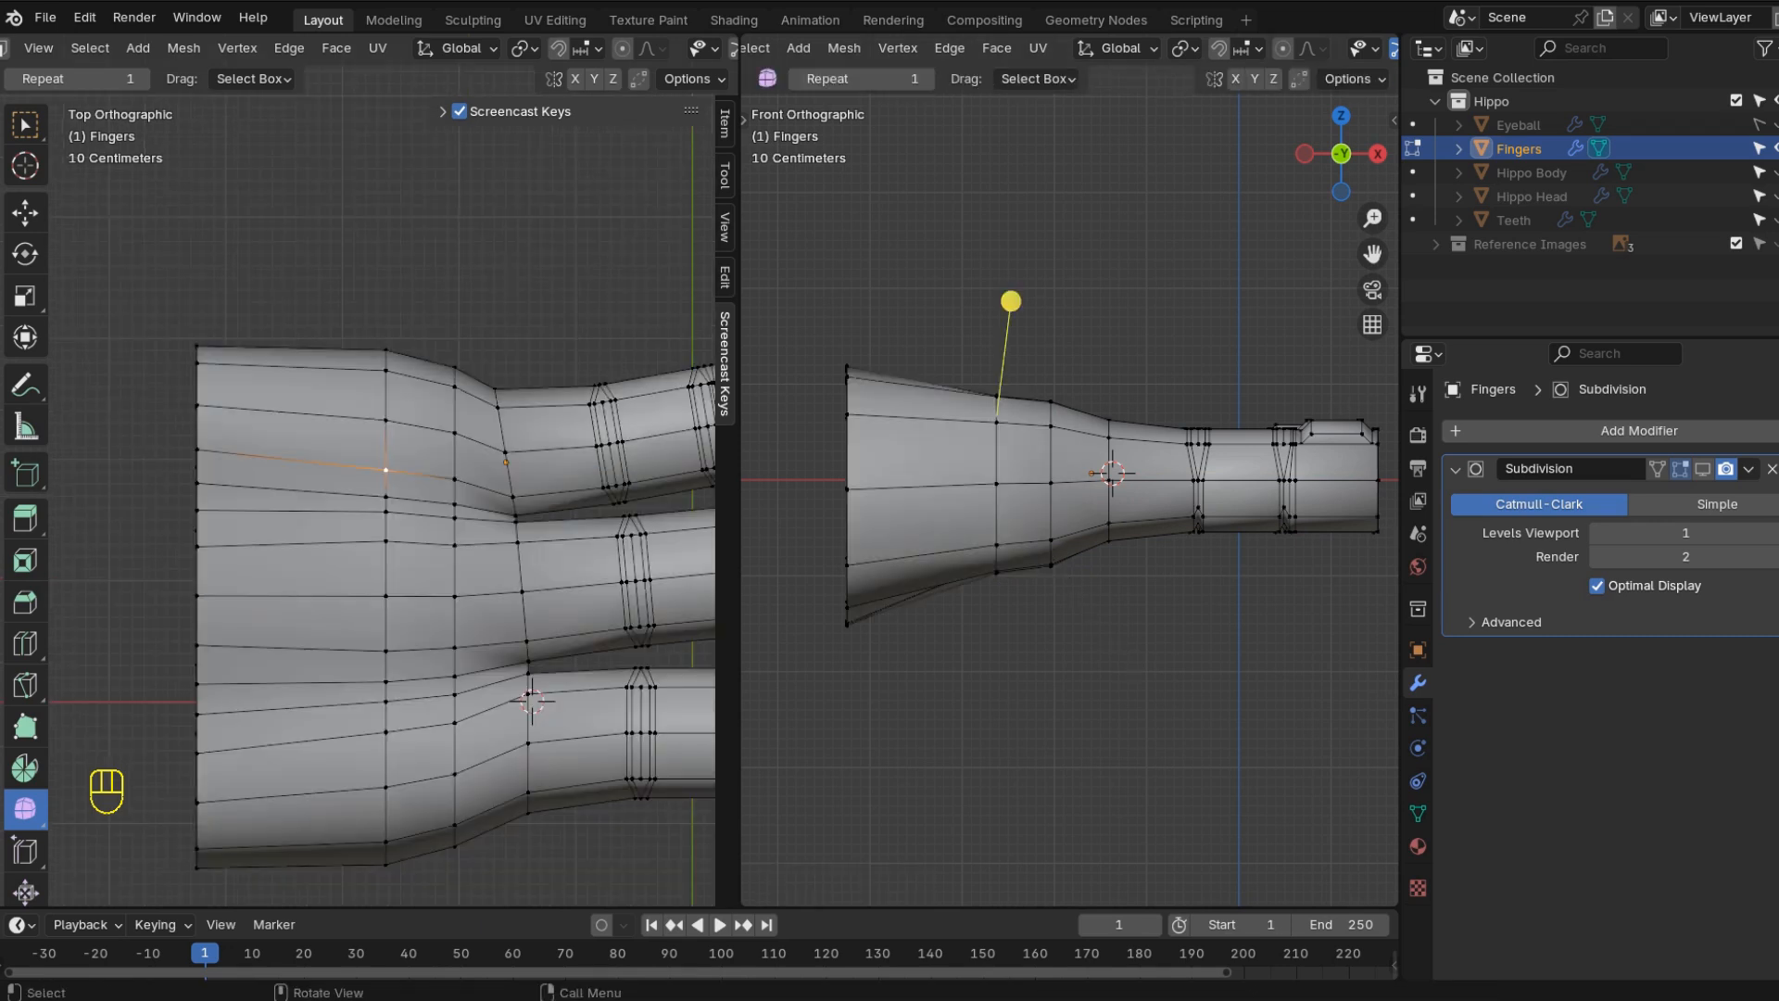
# - Merge two groups of three upper wrist-rim vertices at their centers, behind the first and middle fingers
pyautogui.click(386, 497)
pyautogui.click(385, 512)
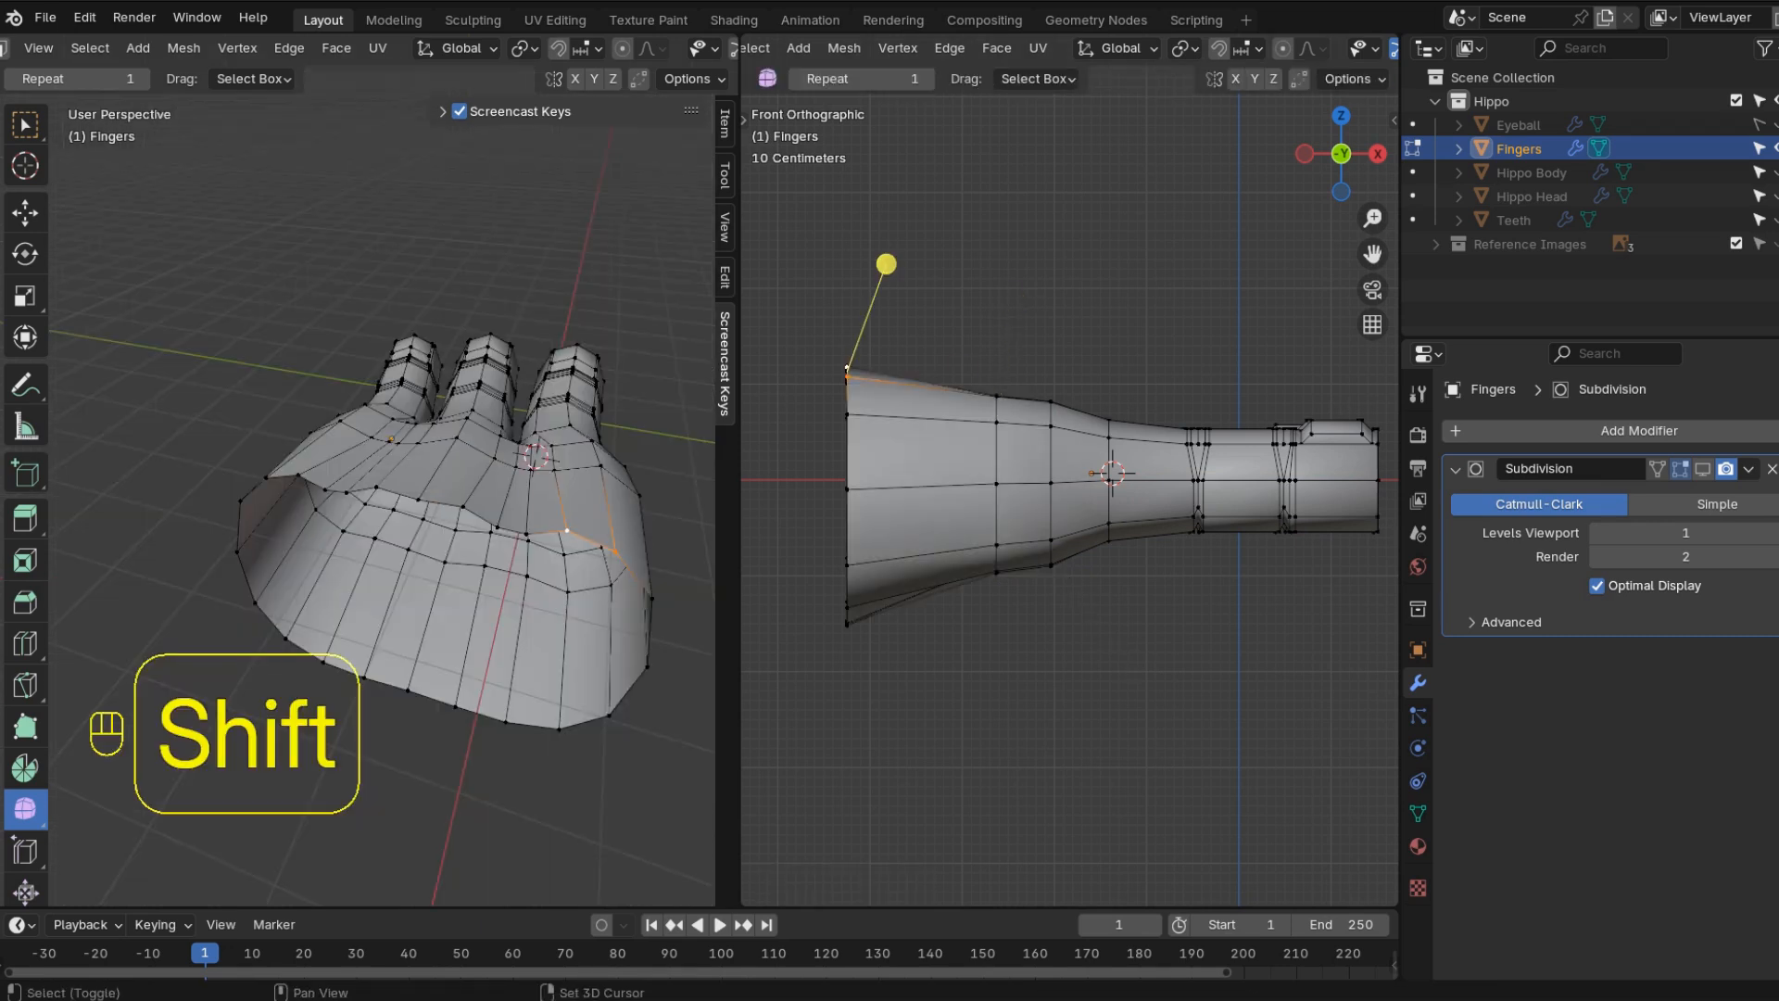
pyautogui.press('m')
pyautogui.press('Return')
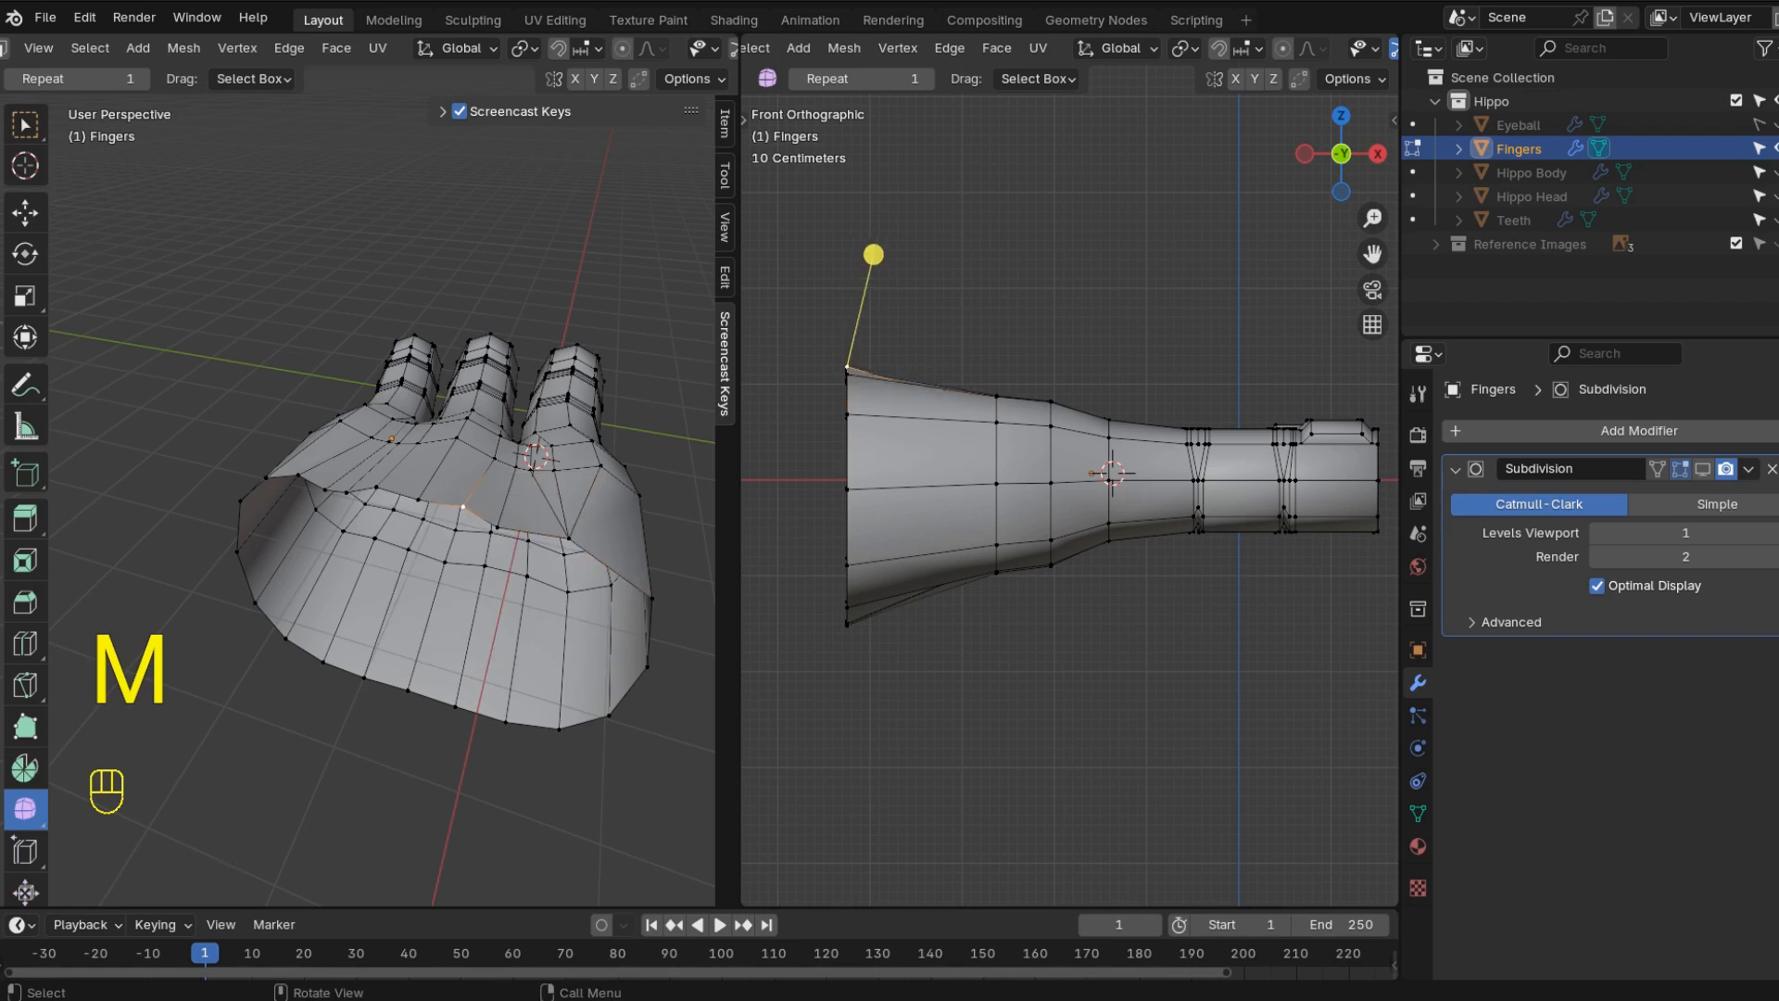
pyautogui.keyDown('shift'); pyautogui.click(890, 267); pyautogui.keyUp('shift')
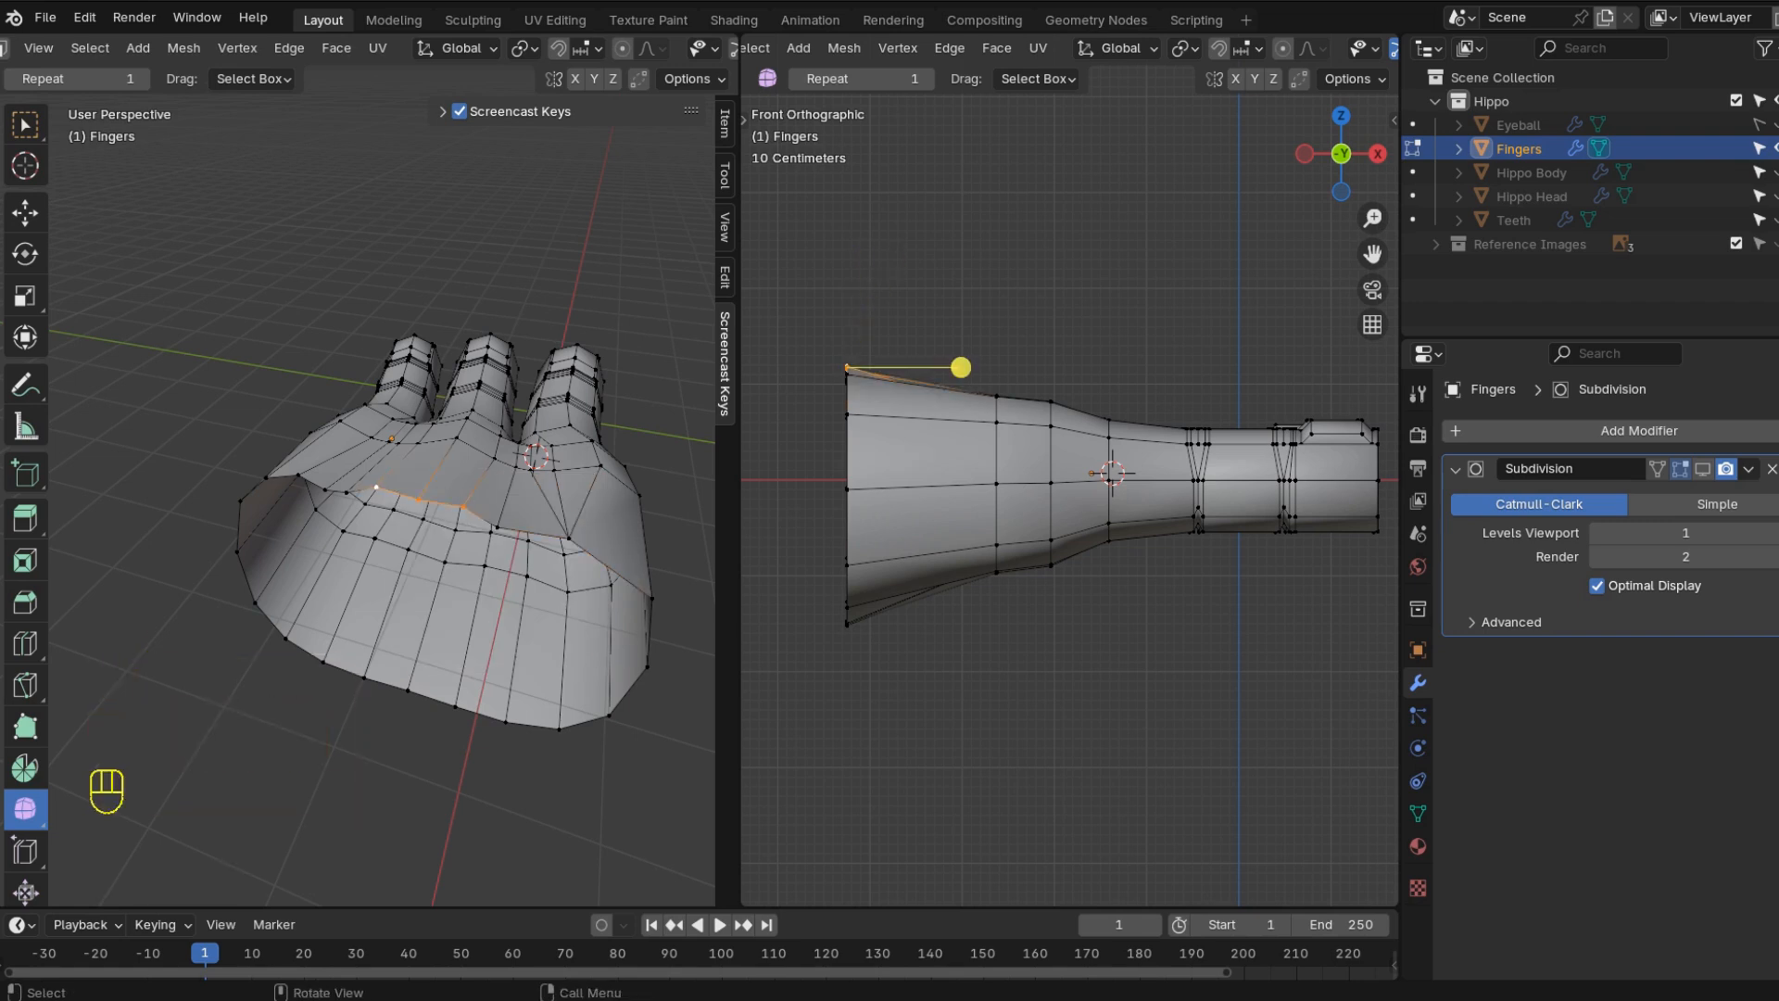
pyautogui.press('m')
pyautogui.press('Return')
# - Merge the three upper wrist-rim vertices behind the third finger at their center
pyautogui.moveTo(417, 557); pyautogui.dragTo(389, 519, button='middle')
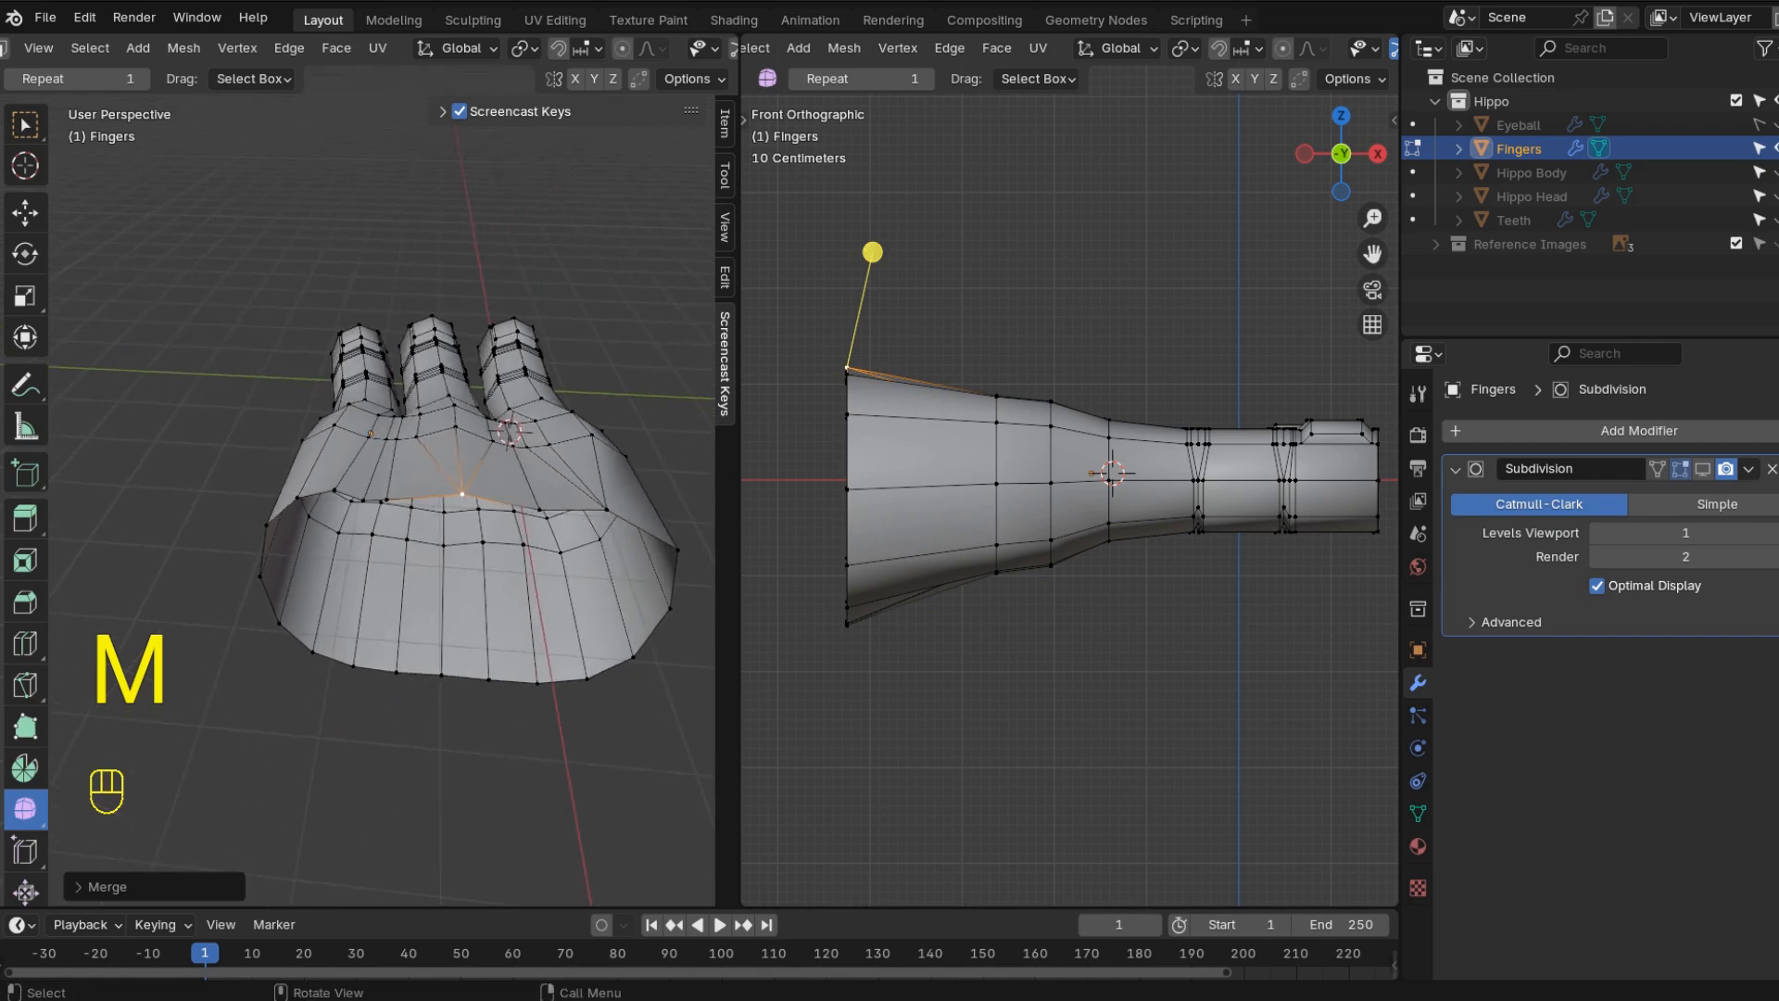
pyautogui.click(885, 270)
pyautogui.keyDown('shift'); pyautogui.click(890, 273); pyautogui.keyUp('shift')
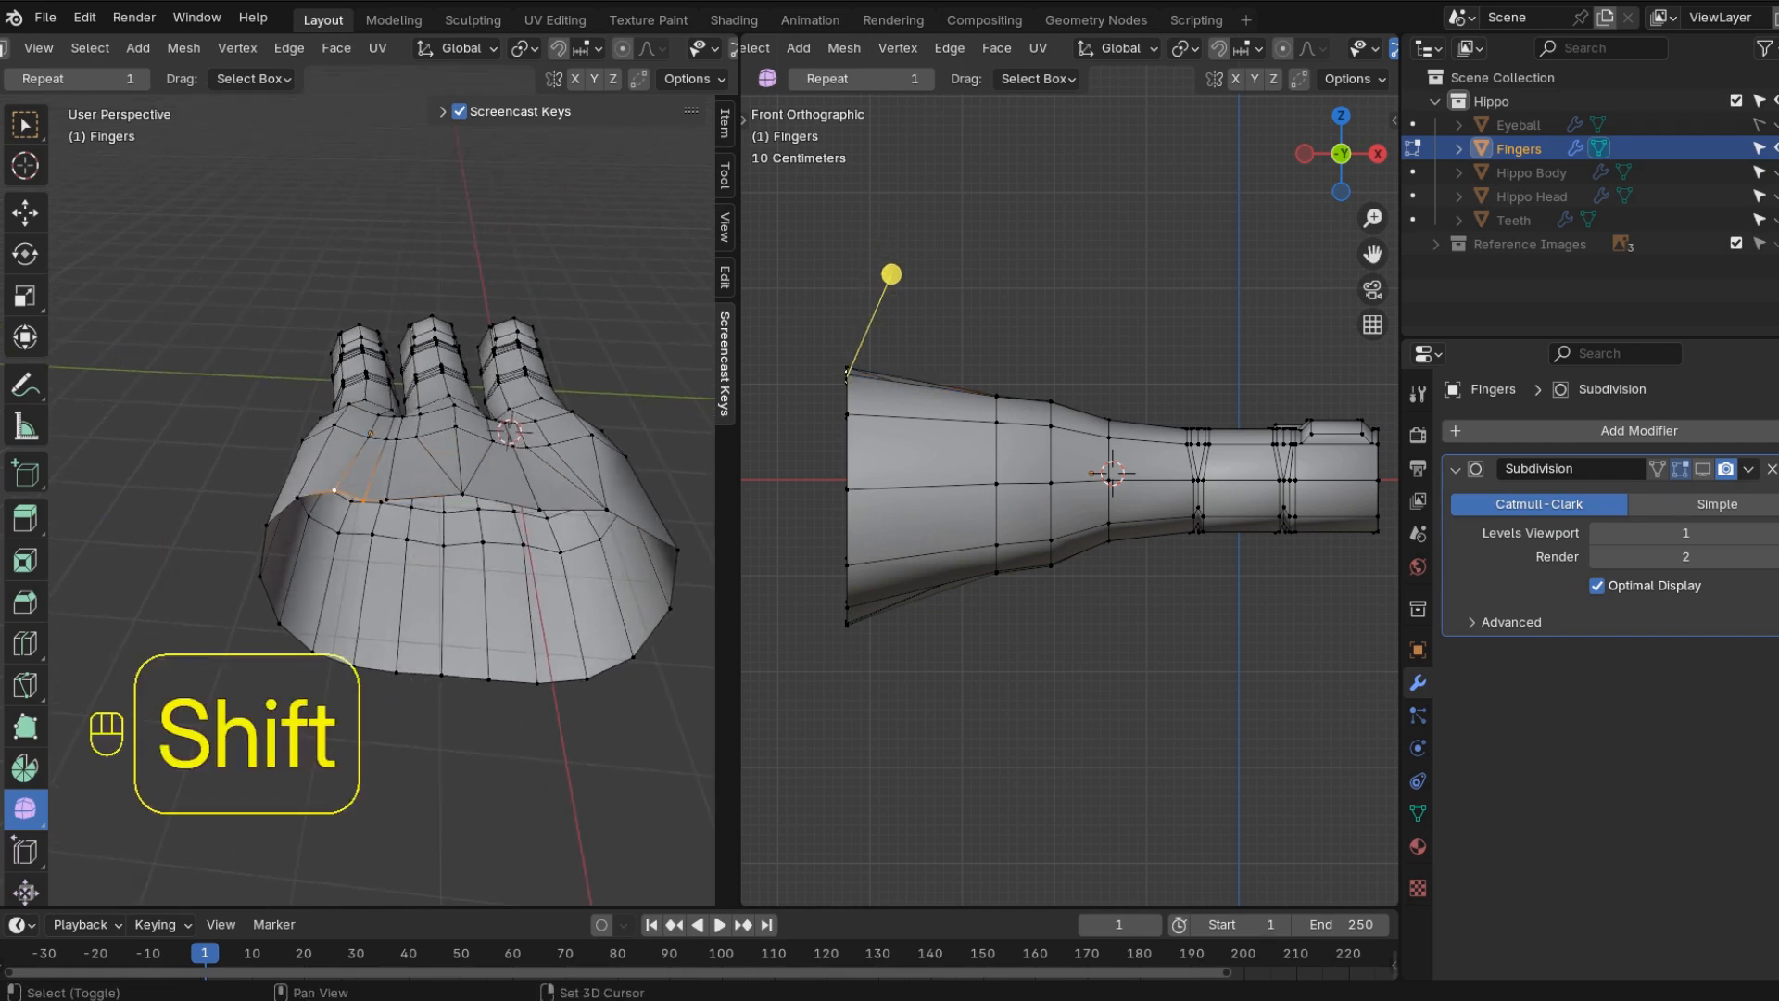
pyautogui.keyDown('shift'); pyautogui.click(961, 379); pyautogui.keyUp('shift')
pyautogui.moveTo(417, 509); pyautogui.dragTo(408, 436, button='middle')
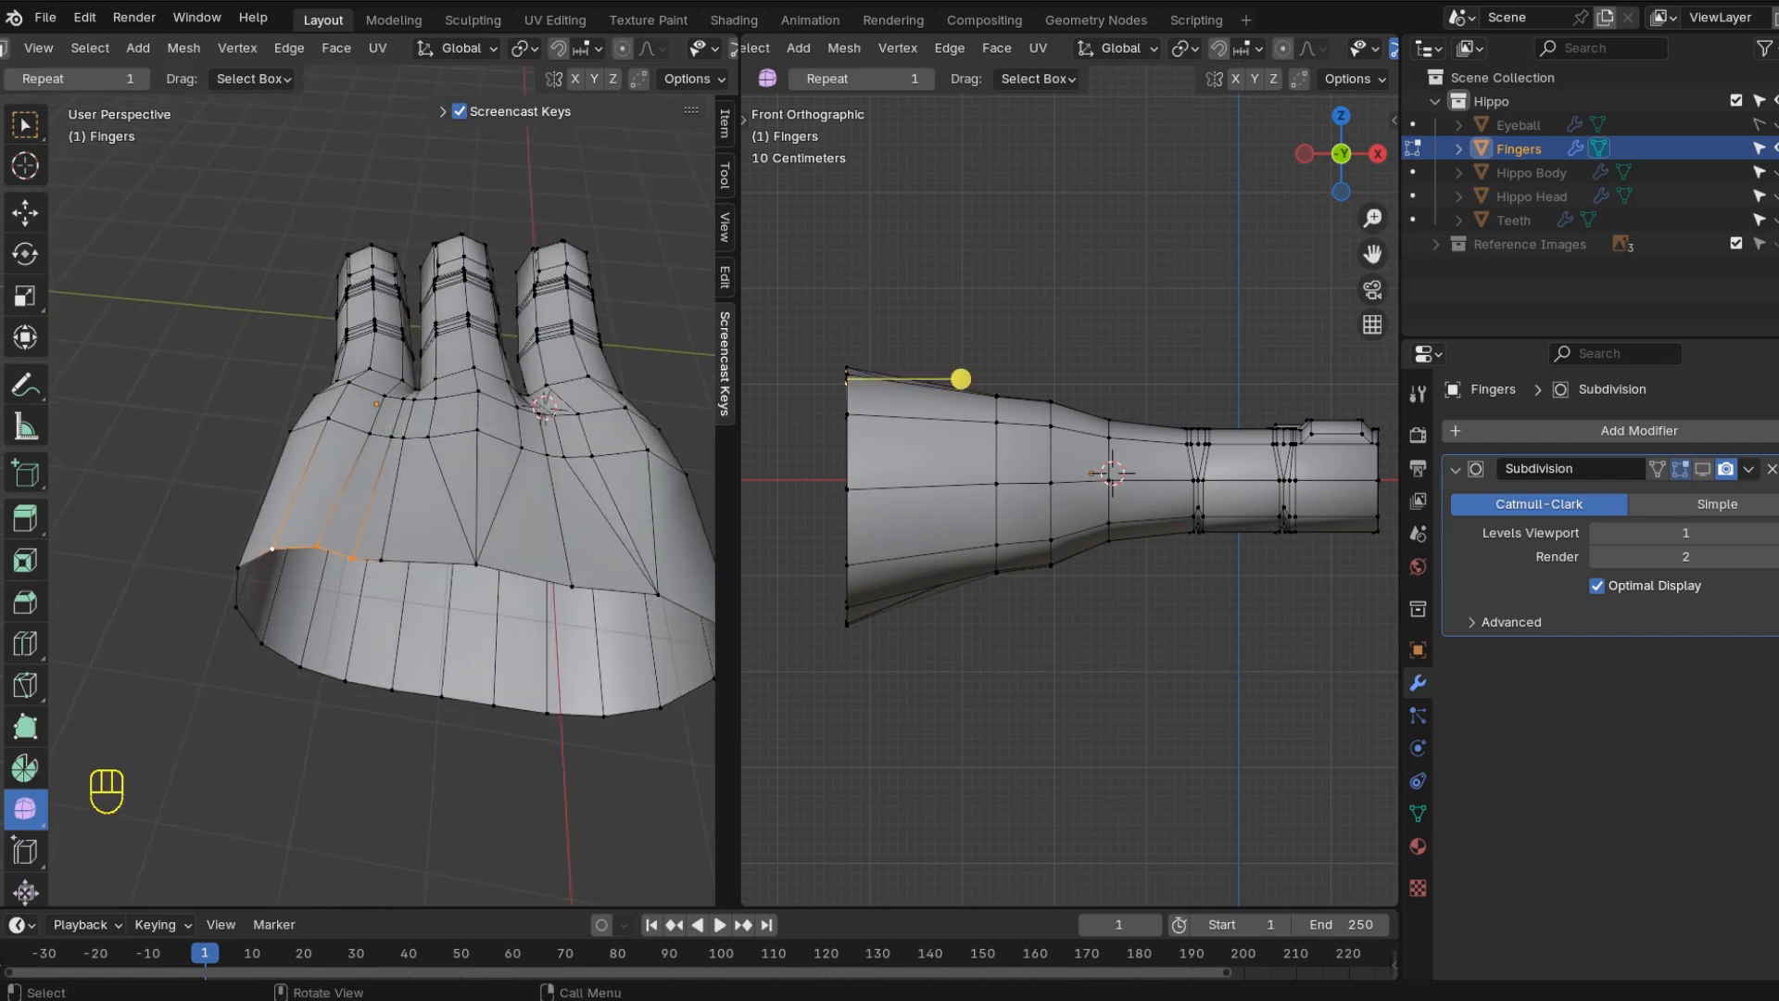
pyautogui.press('m')
pyautogui.click(259, 639)
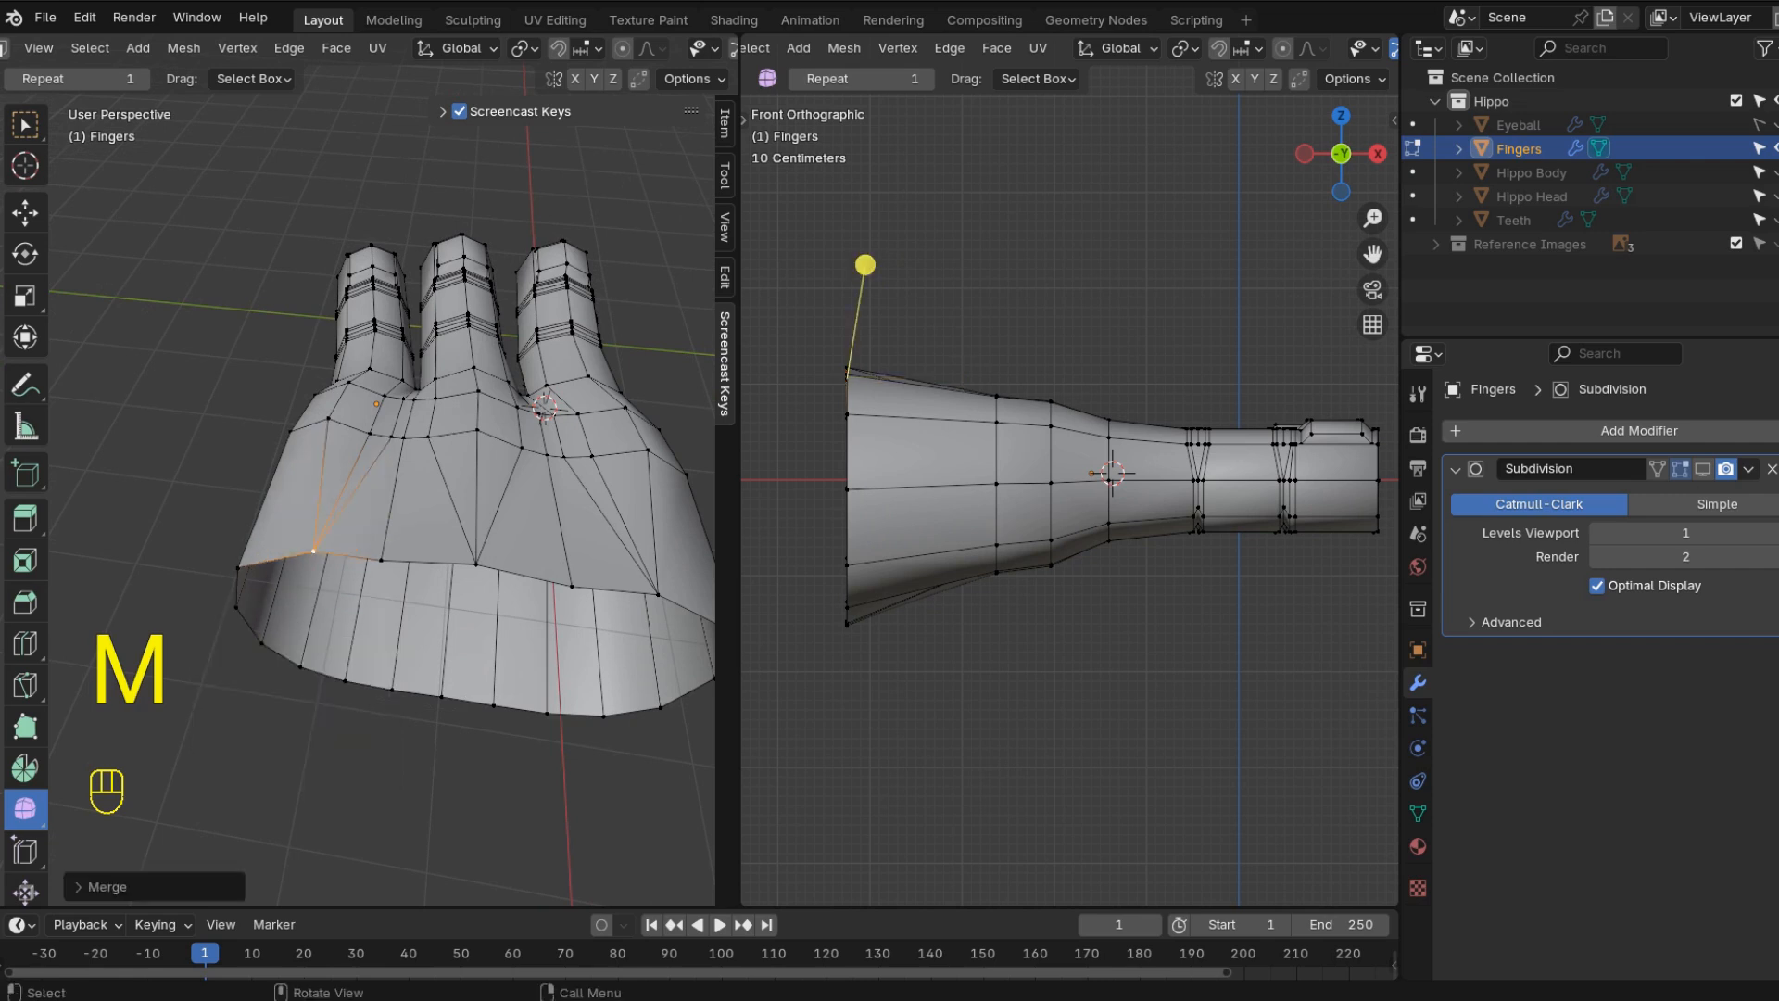
# - Merge the three lower wrist-rim vertices on the third finger's side at their center
pyautogui.moveTo(417, 482)
pyautogui.mouseDown(button='middle')
pyautogui.moveTo(417, 455)
pyautogui.moveTo(417, 505)
pyautogui.mouseUp(button='middle')
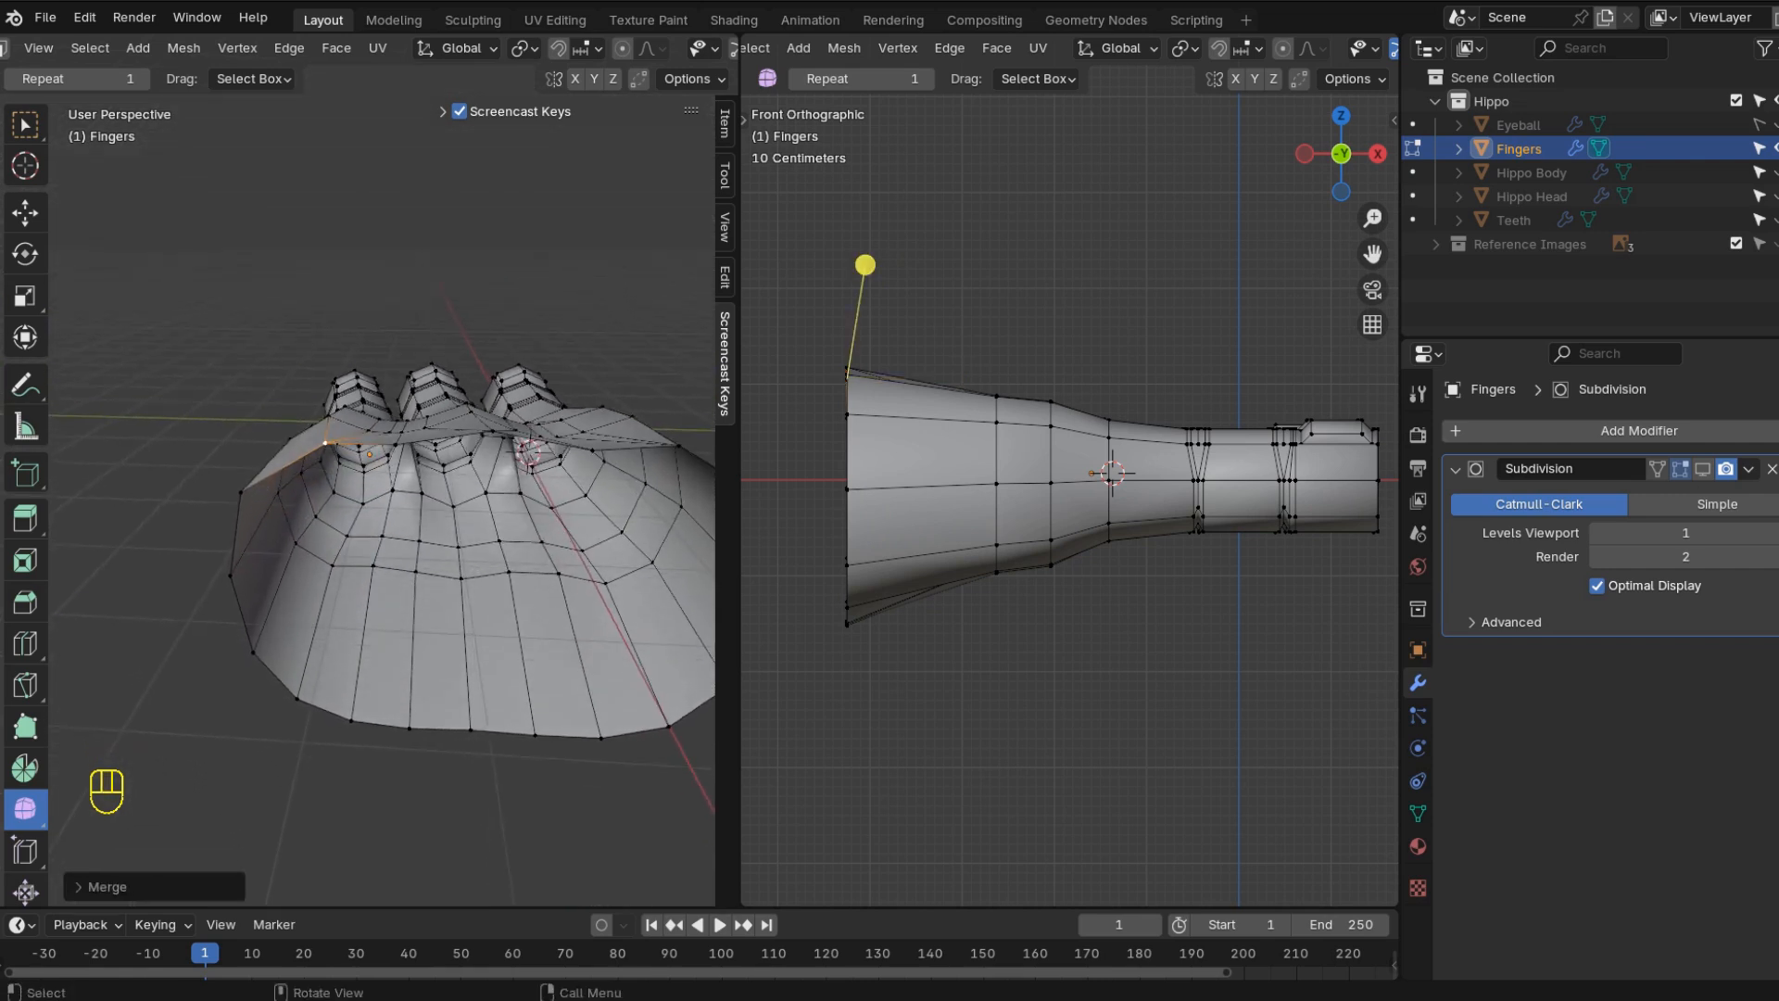
pyautogui.click(253, 652)
pyautogui.keyDown('shift'); pyautogui.click(297, 699); pyautogui.keyUp('shift')
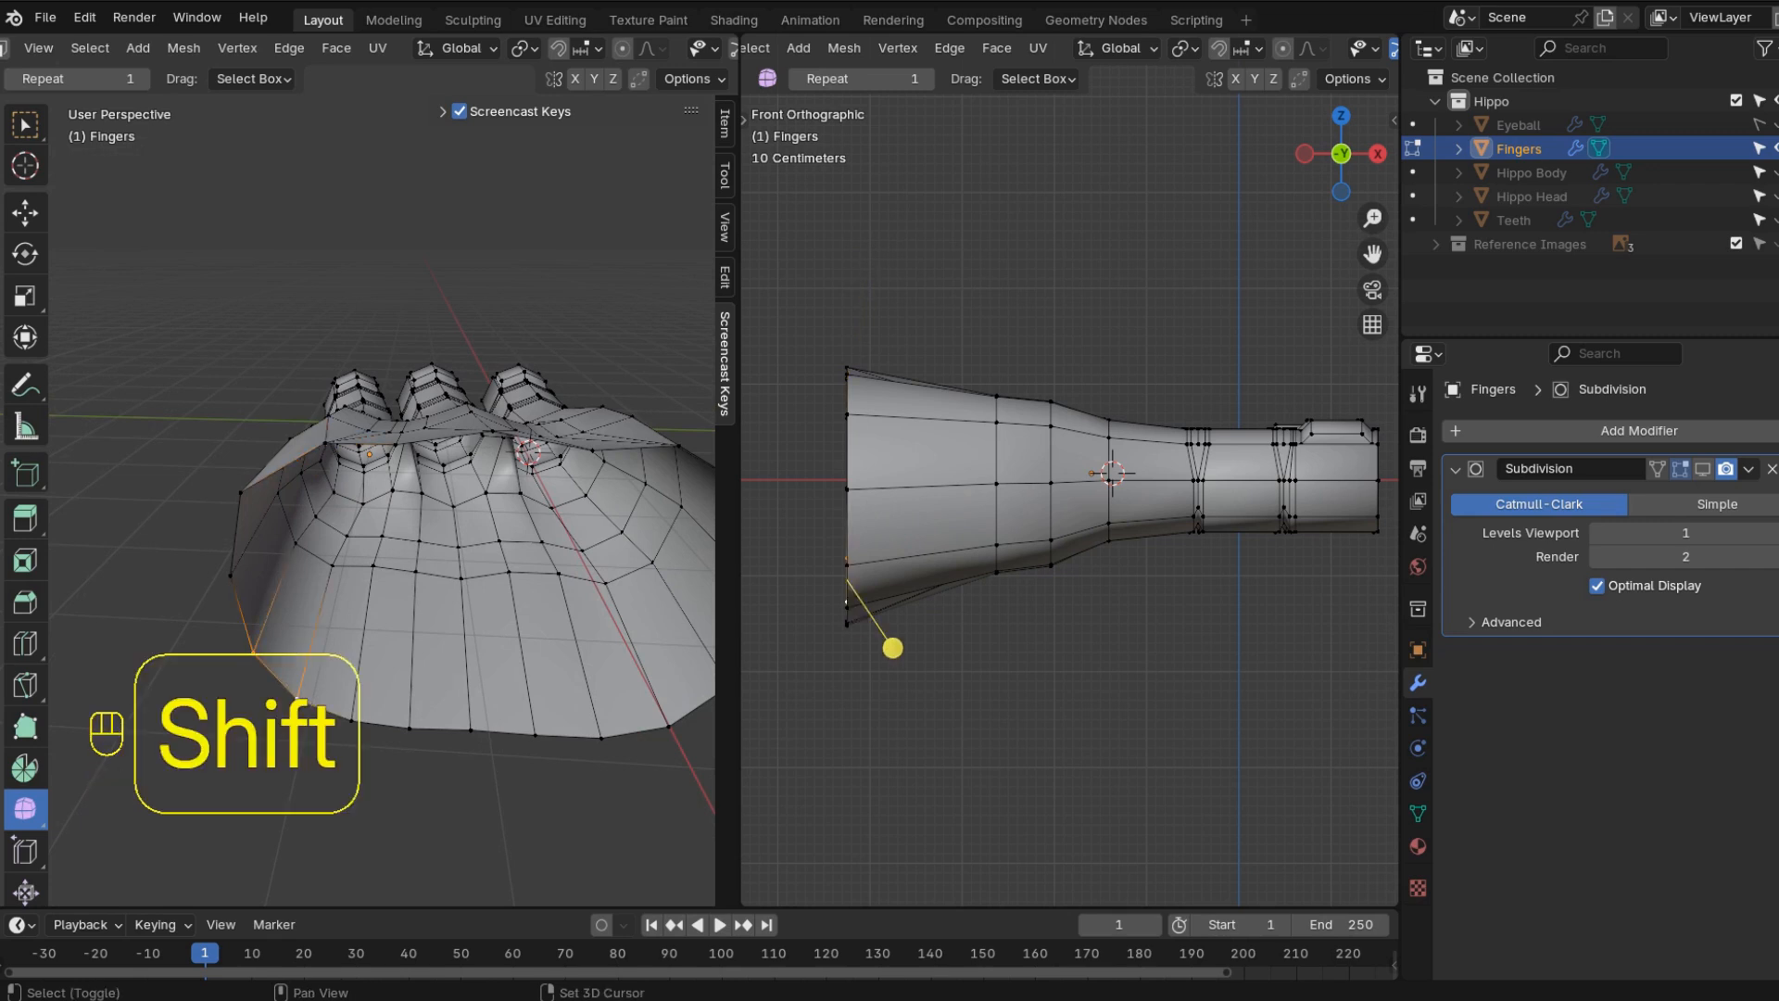
pyautogui.keyDown('shift'); pyautogui.click(351, 720); pyautogui.keyUp('shift')
pyautogui.press('m')
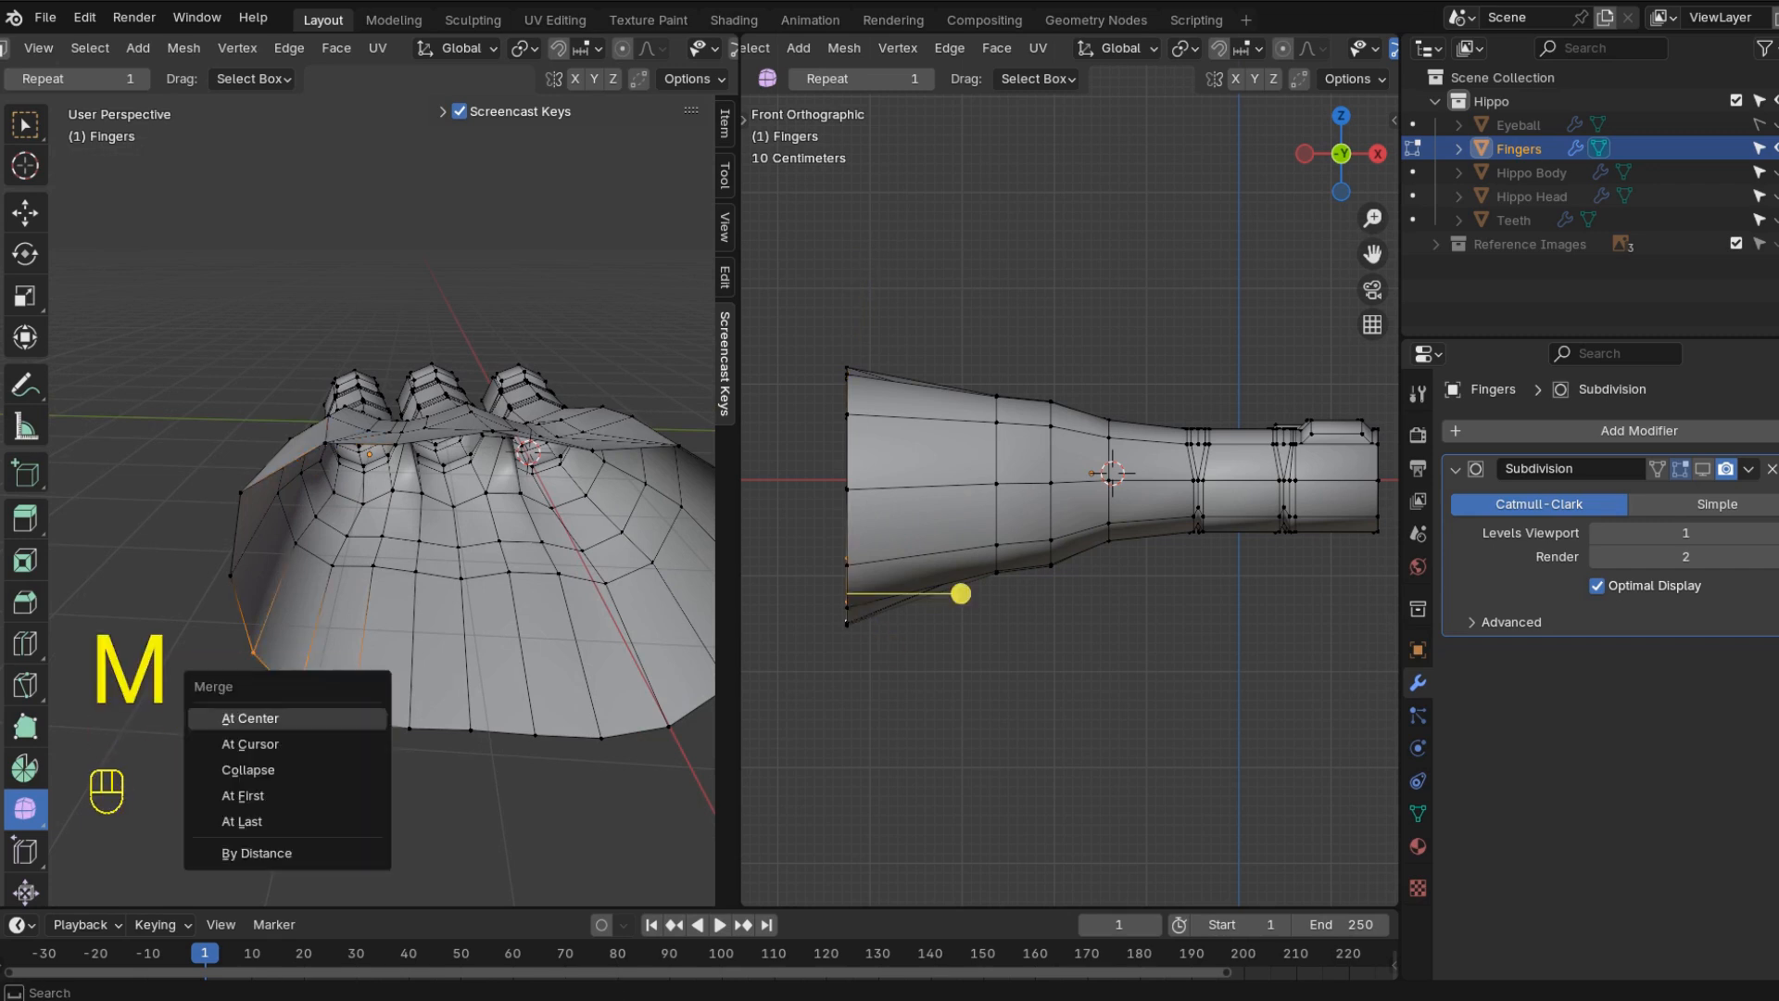
pyautogui.click(408, 719)
# - Merge the three middle vertices along the lower wrist rim at their center
pyautogui.keyDown('shift'); pyautogui.click(301, 691); pyautogui.keyUp('shift')
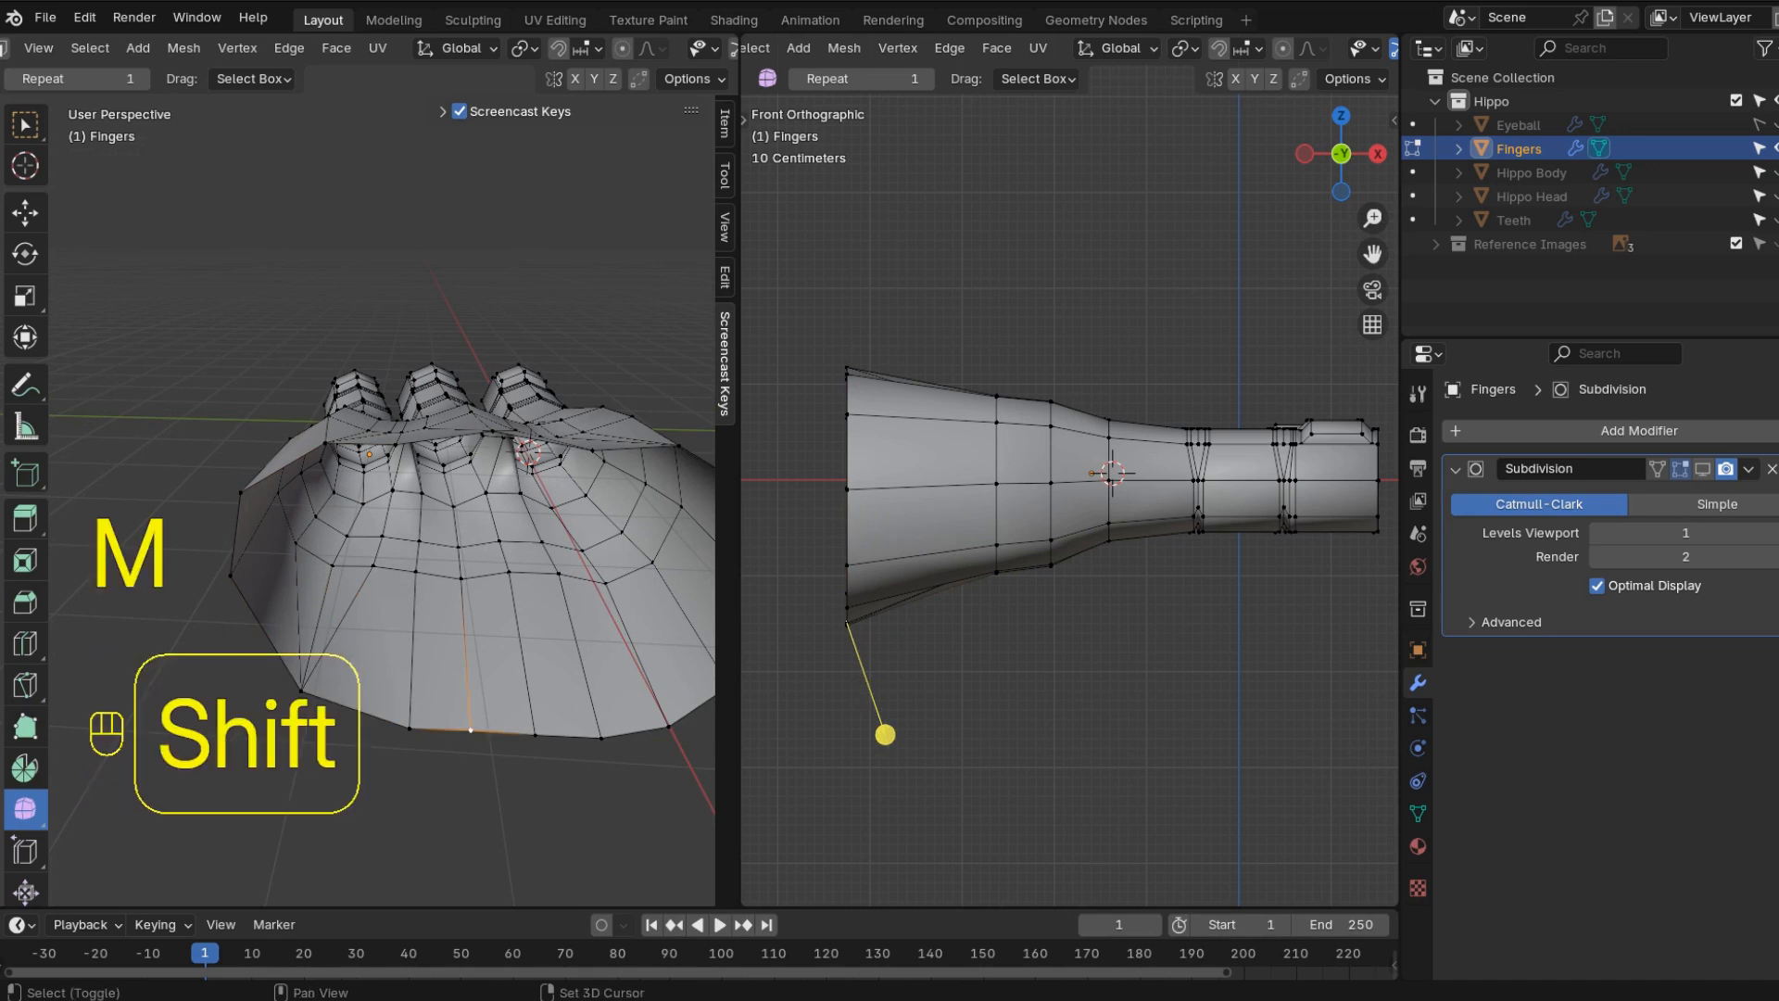
pyautogui.keyDown('shift'); pyautogui.click(534, 734); pyautogui.keyUp('shift')
pyautogui.keyDown('shift'); pyautogui.click(601, 738); pyautogui.keyUp('shift')
pyautogui.press('m')
pyautogui.click(491, 725)
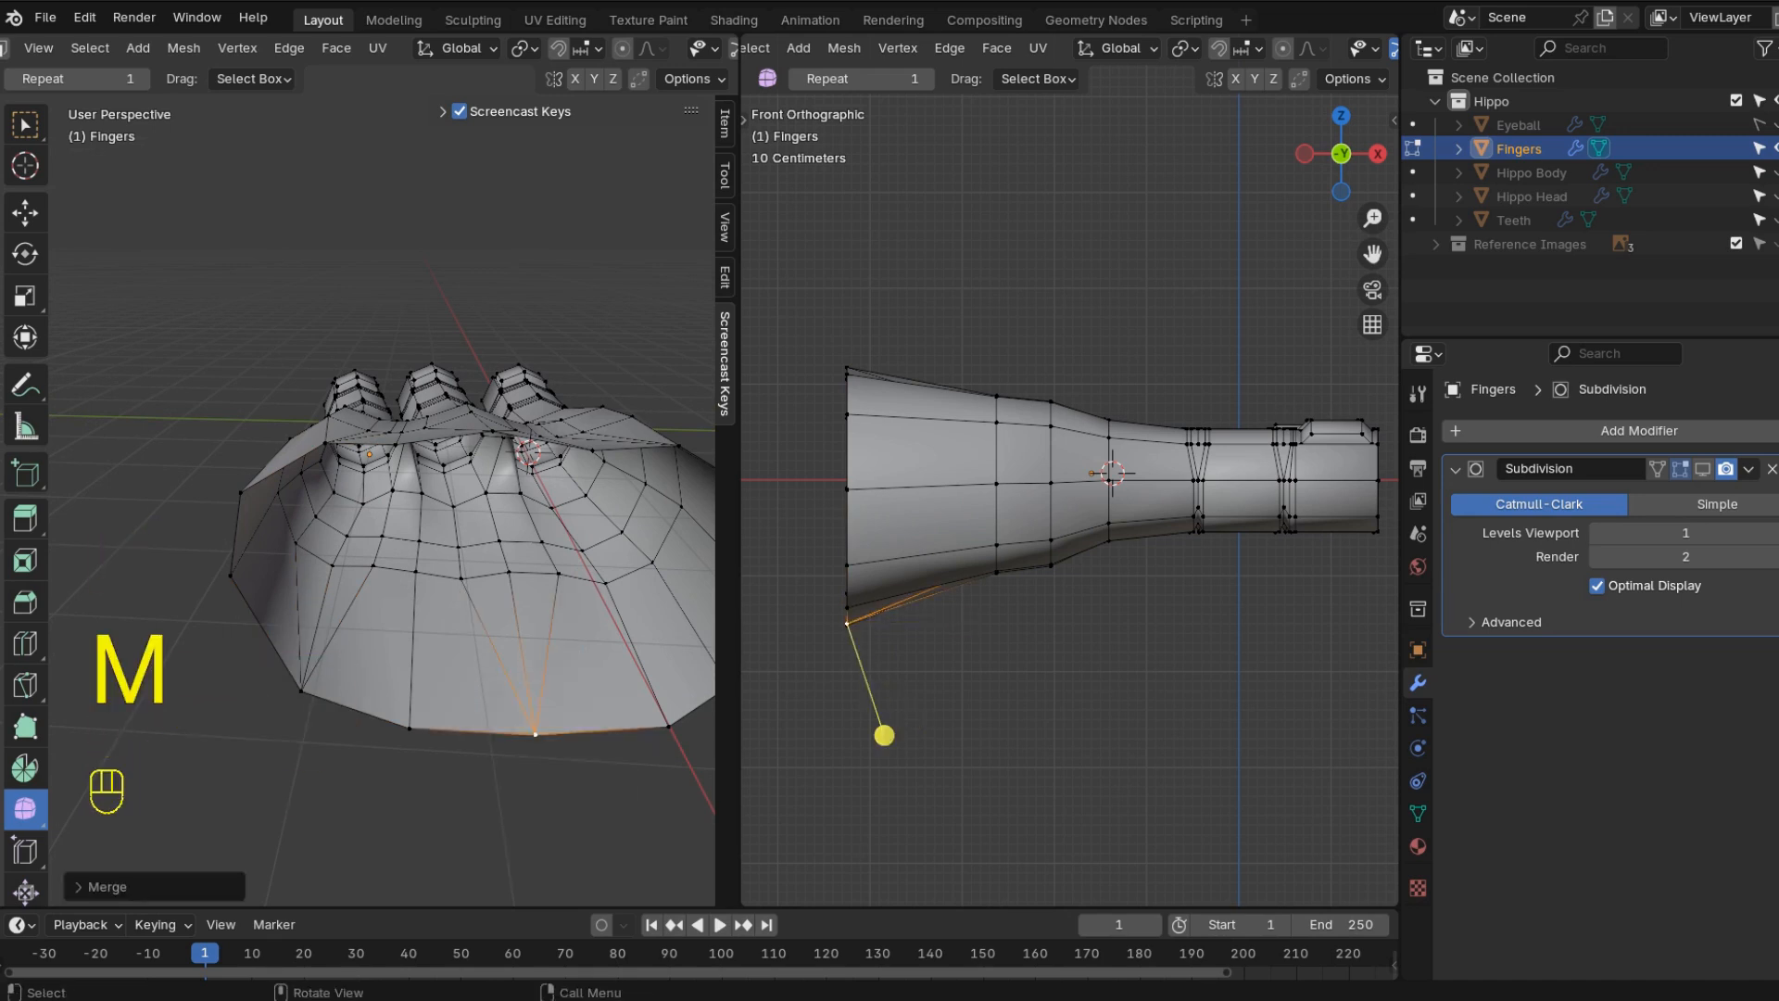
# - Merge the three lower wrist-rim vertices on the first finger's side at their center
pyautogui.moveTo(491, 725)
pyautogui.mouseDown(button='middle')
pyautogui.moveTo(510, 765)
pyautogui.moveTo(496, 719)
pyautogui.moveTo(505, 737)
pyautogui.mouseUp(button='middle')
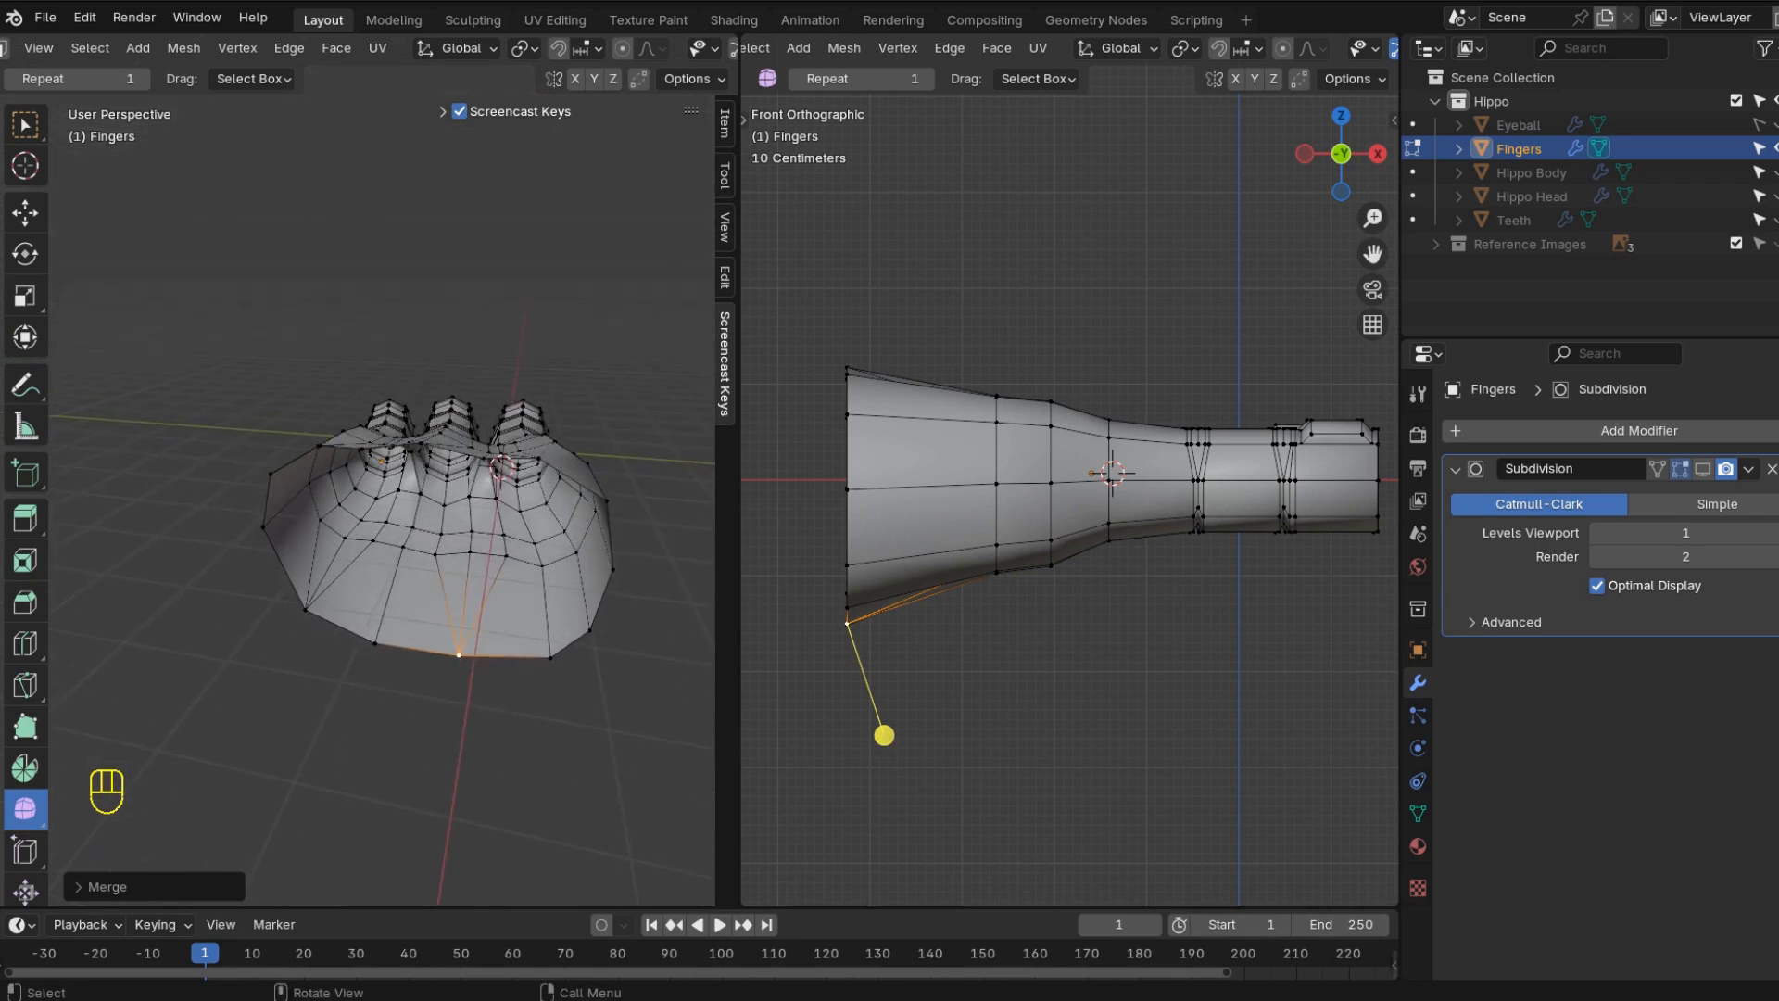
pyautogui.moveTo(505, 736)
pyautogui.mouseDown(button='middle')
pyautogui.moveTo(492, 713)
pyautogui.moveTo(506, 742)
pyautogui.mouseUp(button='middle')
pyautogui.click(554, 652)
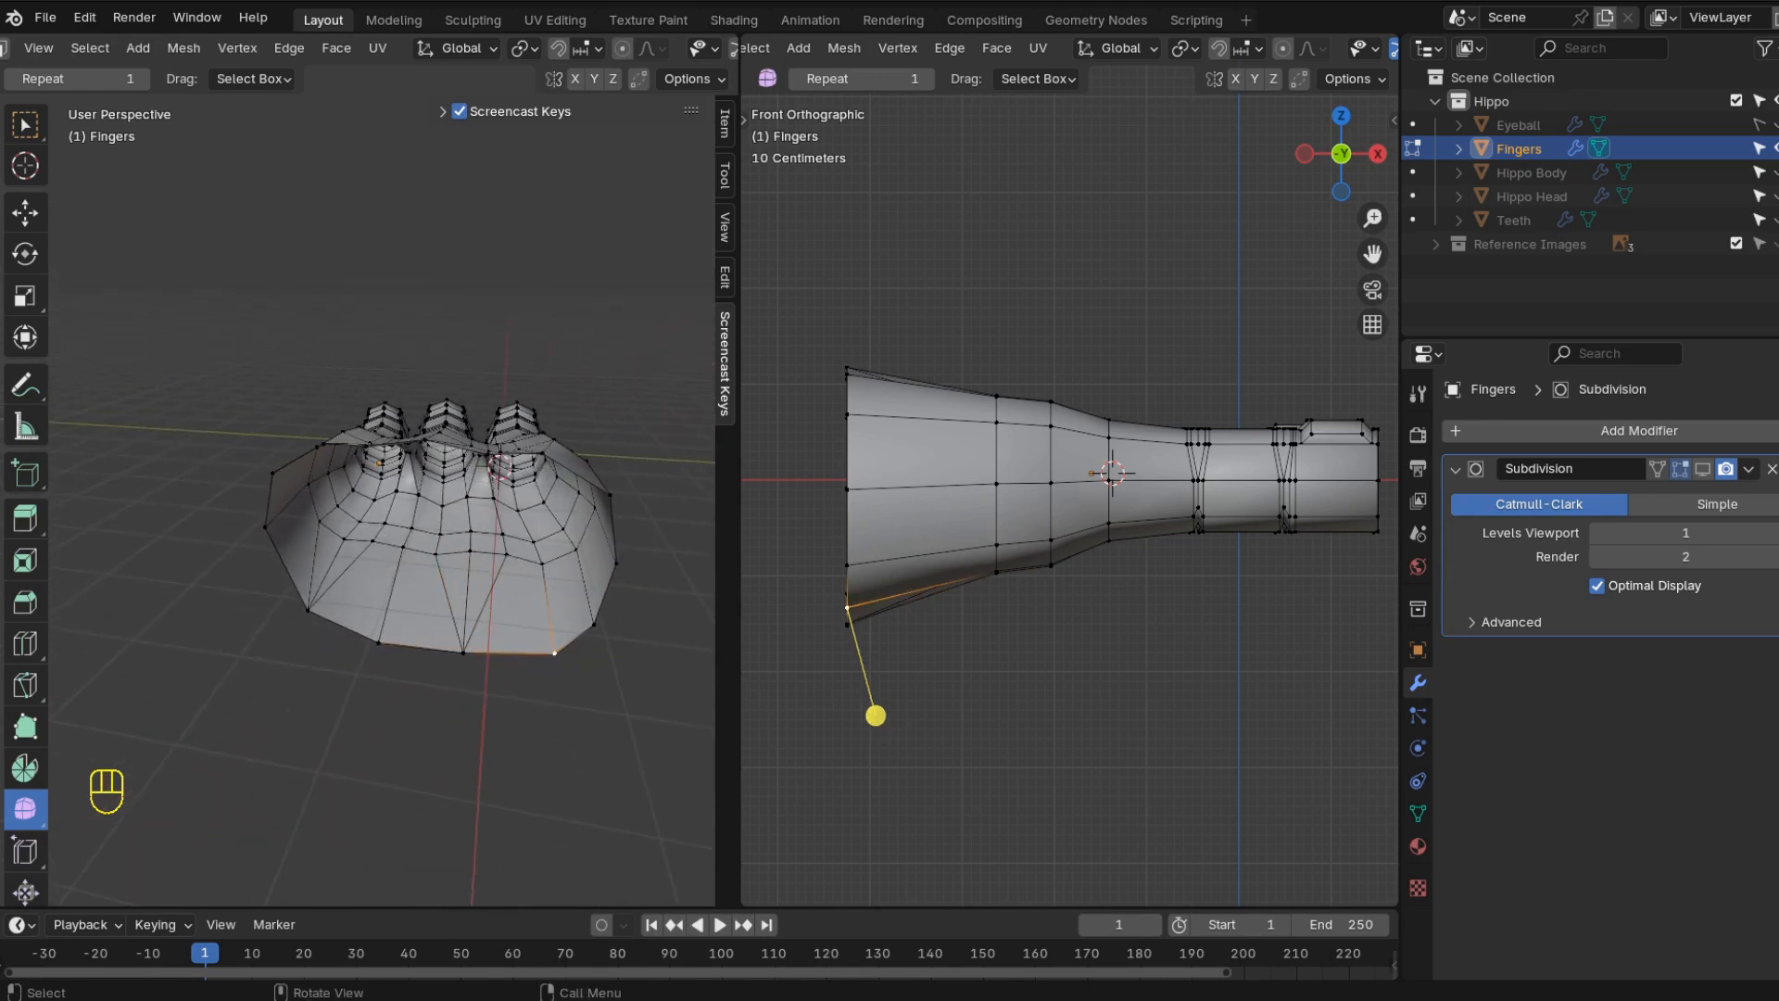
pyautogui.keyDown('shift'); pyautogui.click(847, 488); pyautogui.keyUp('shift')
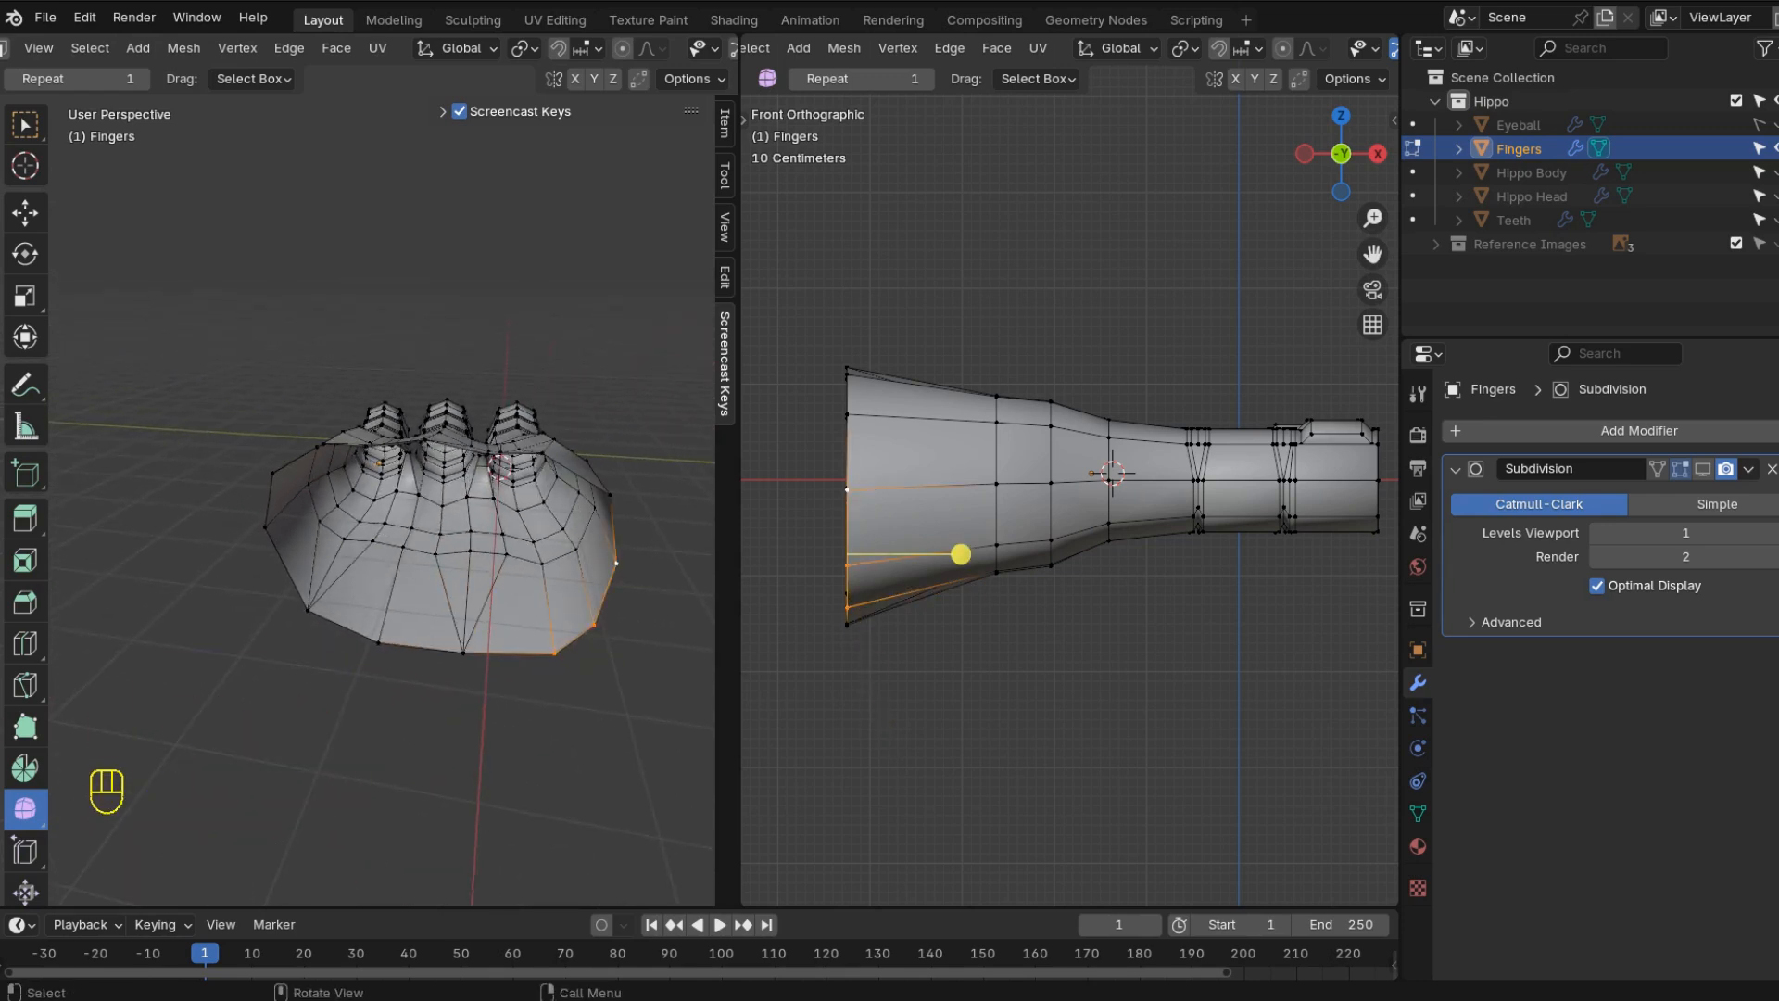
pyautogui.press('m')
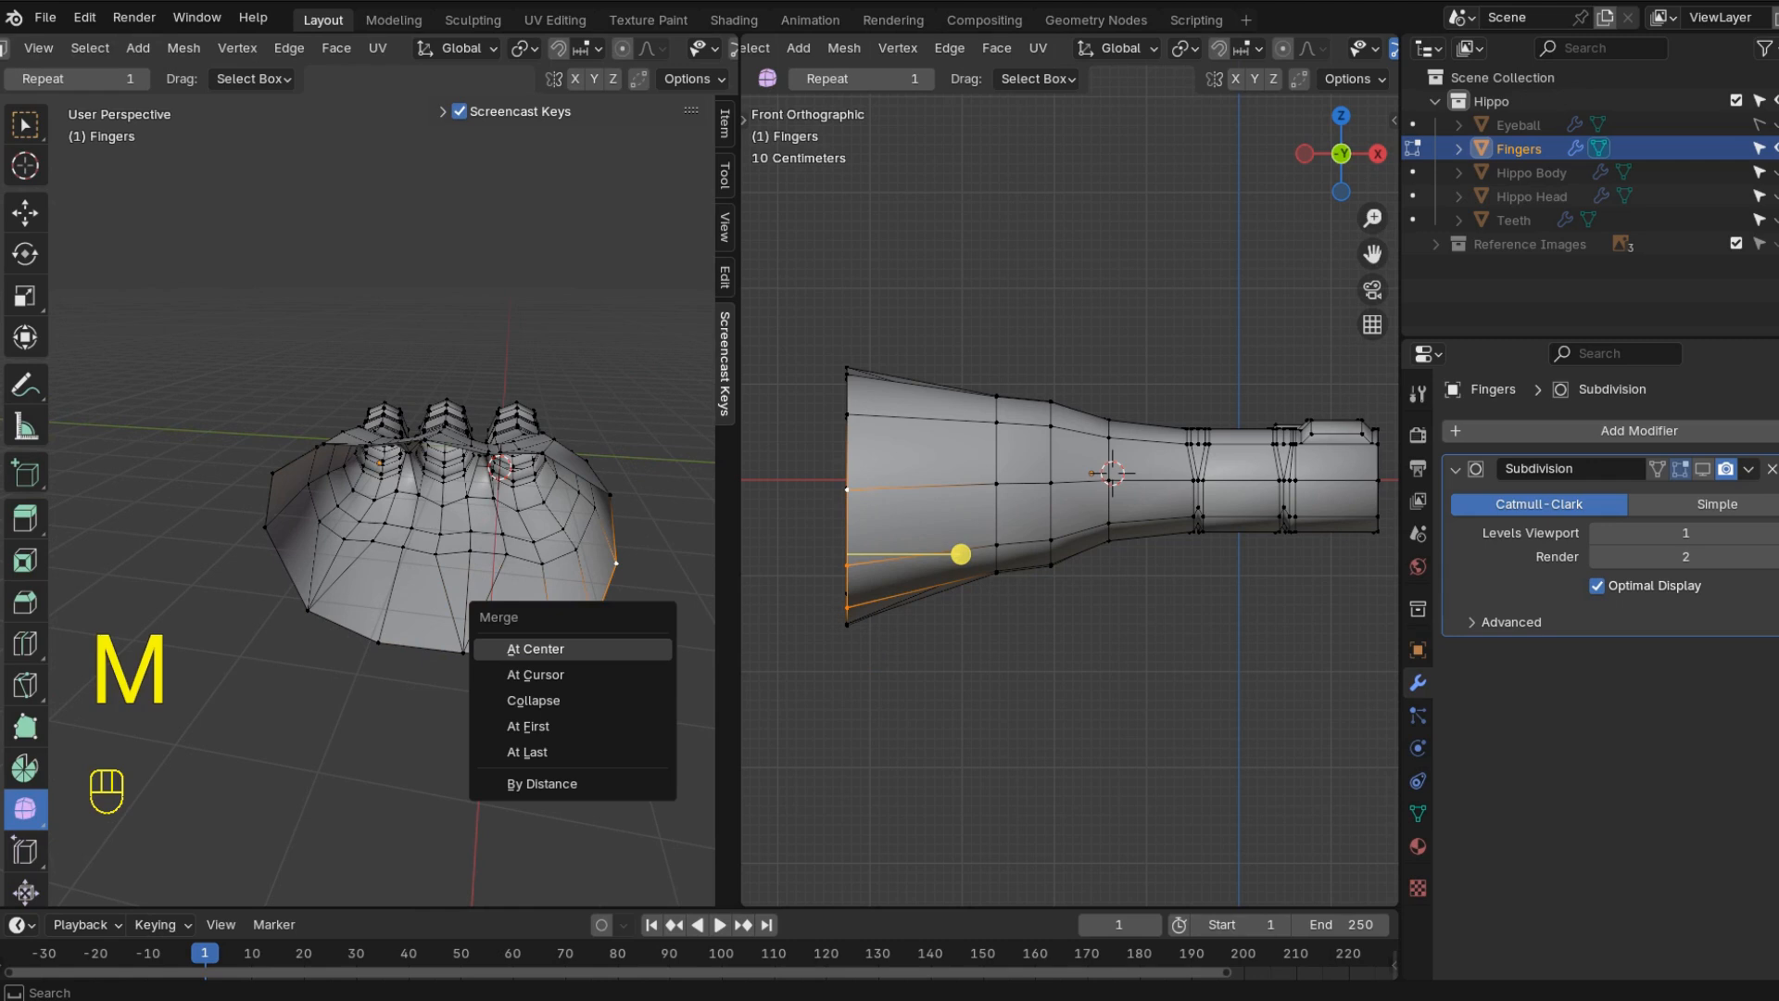
pyautogui.press('Down')
pyautogui.press('Up')
pyautogui.press('Return')
pyautogui.moveTo(851, 629); pyautogui.dragTo(852, 629)
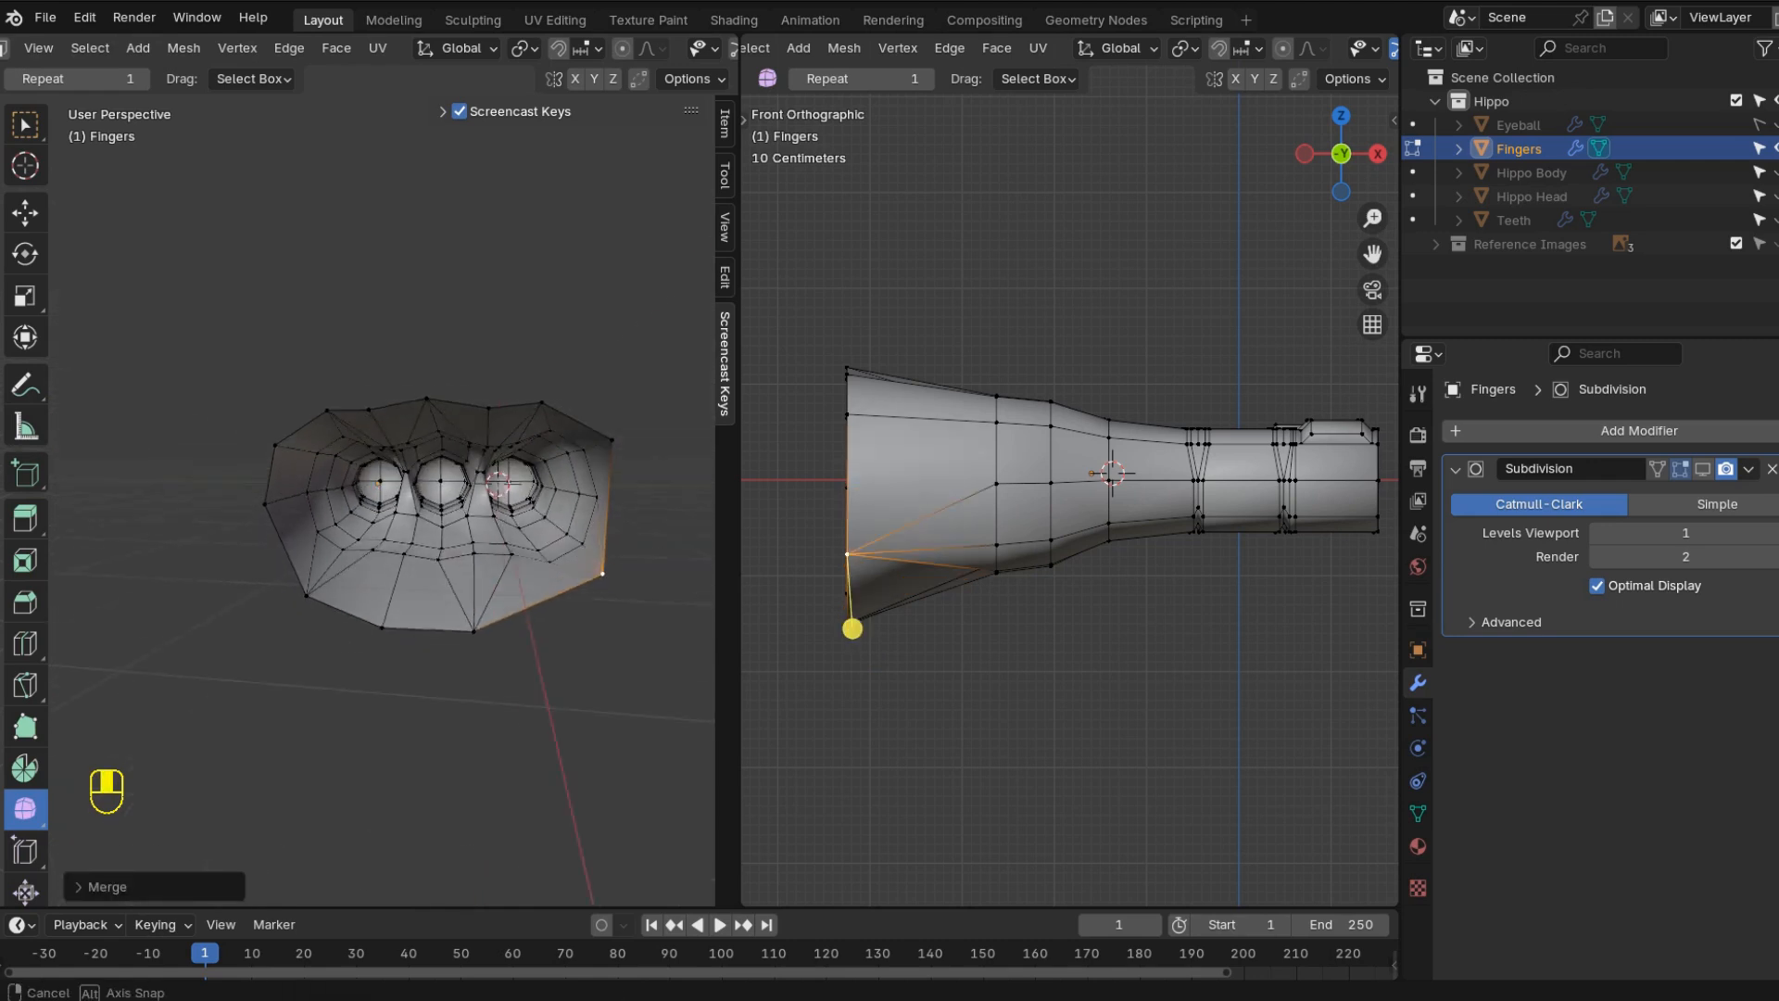
# - Dissolve the surplus edges converging on the wrist rim, on both the upper and lower sides of the palm
pyautogui.moveTo(370, 417); pyautogui.dragTo(376, 575, button='middle')
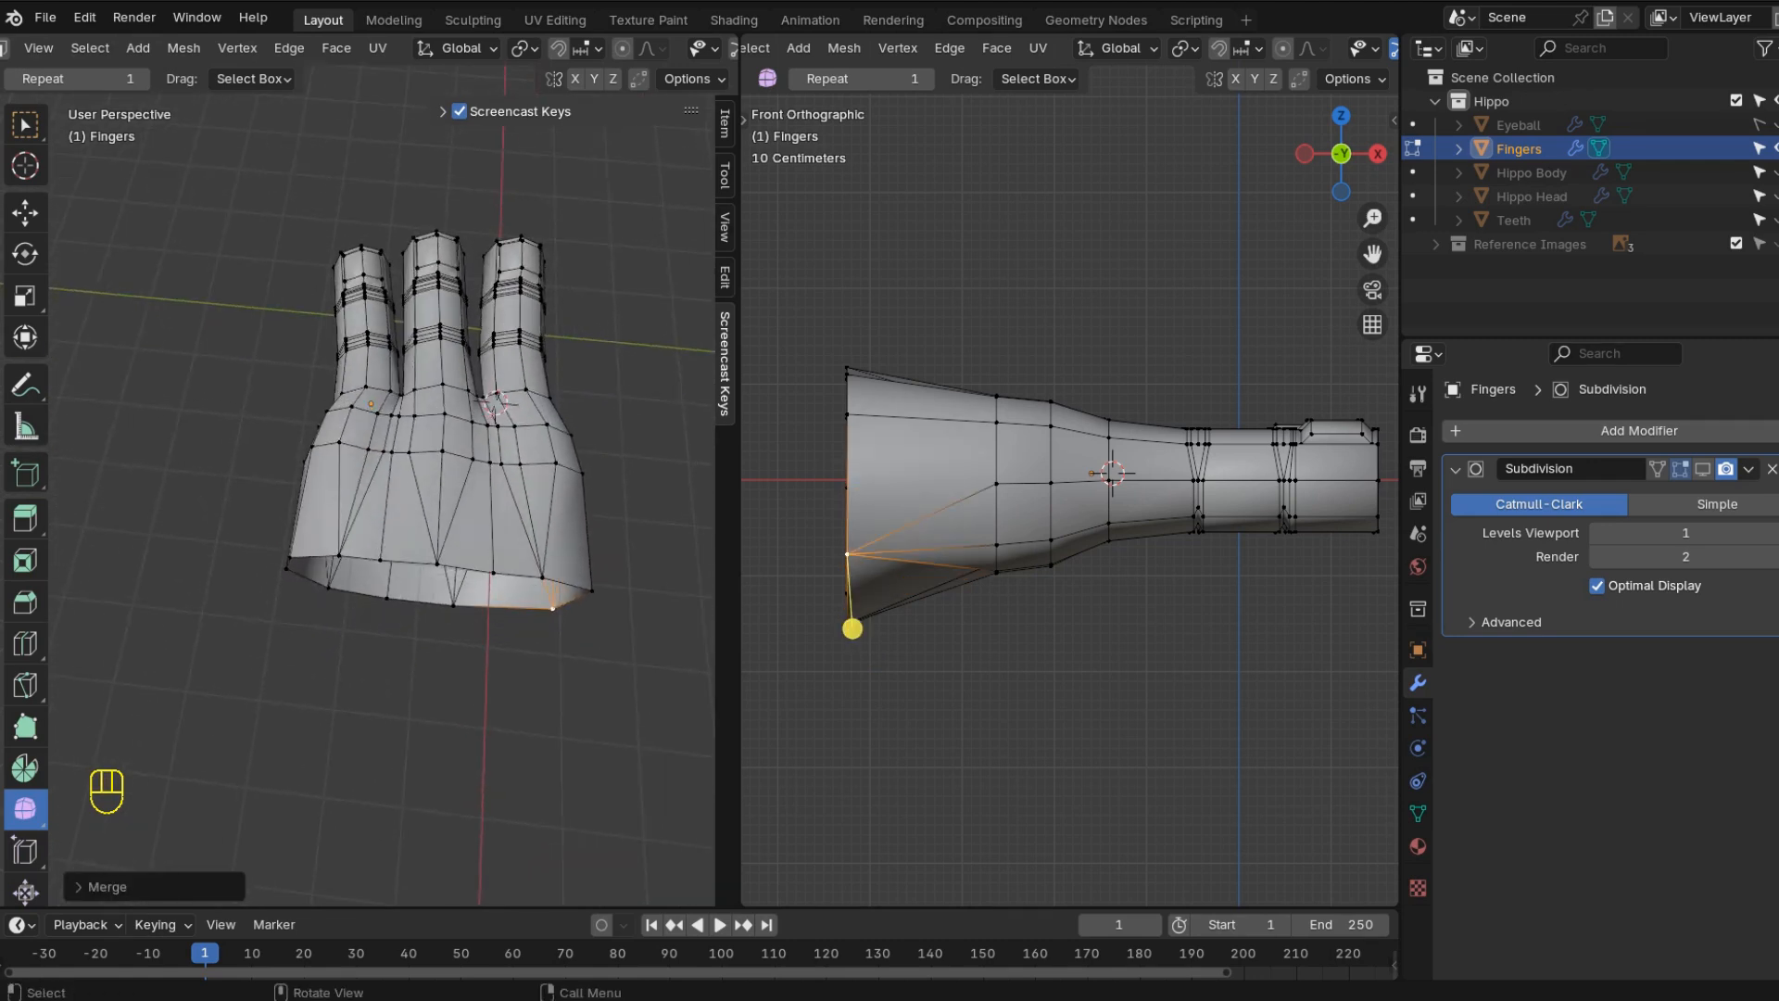
pyautogui.press('2')
pyautogui.click(354, 500)
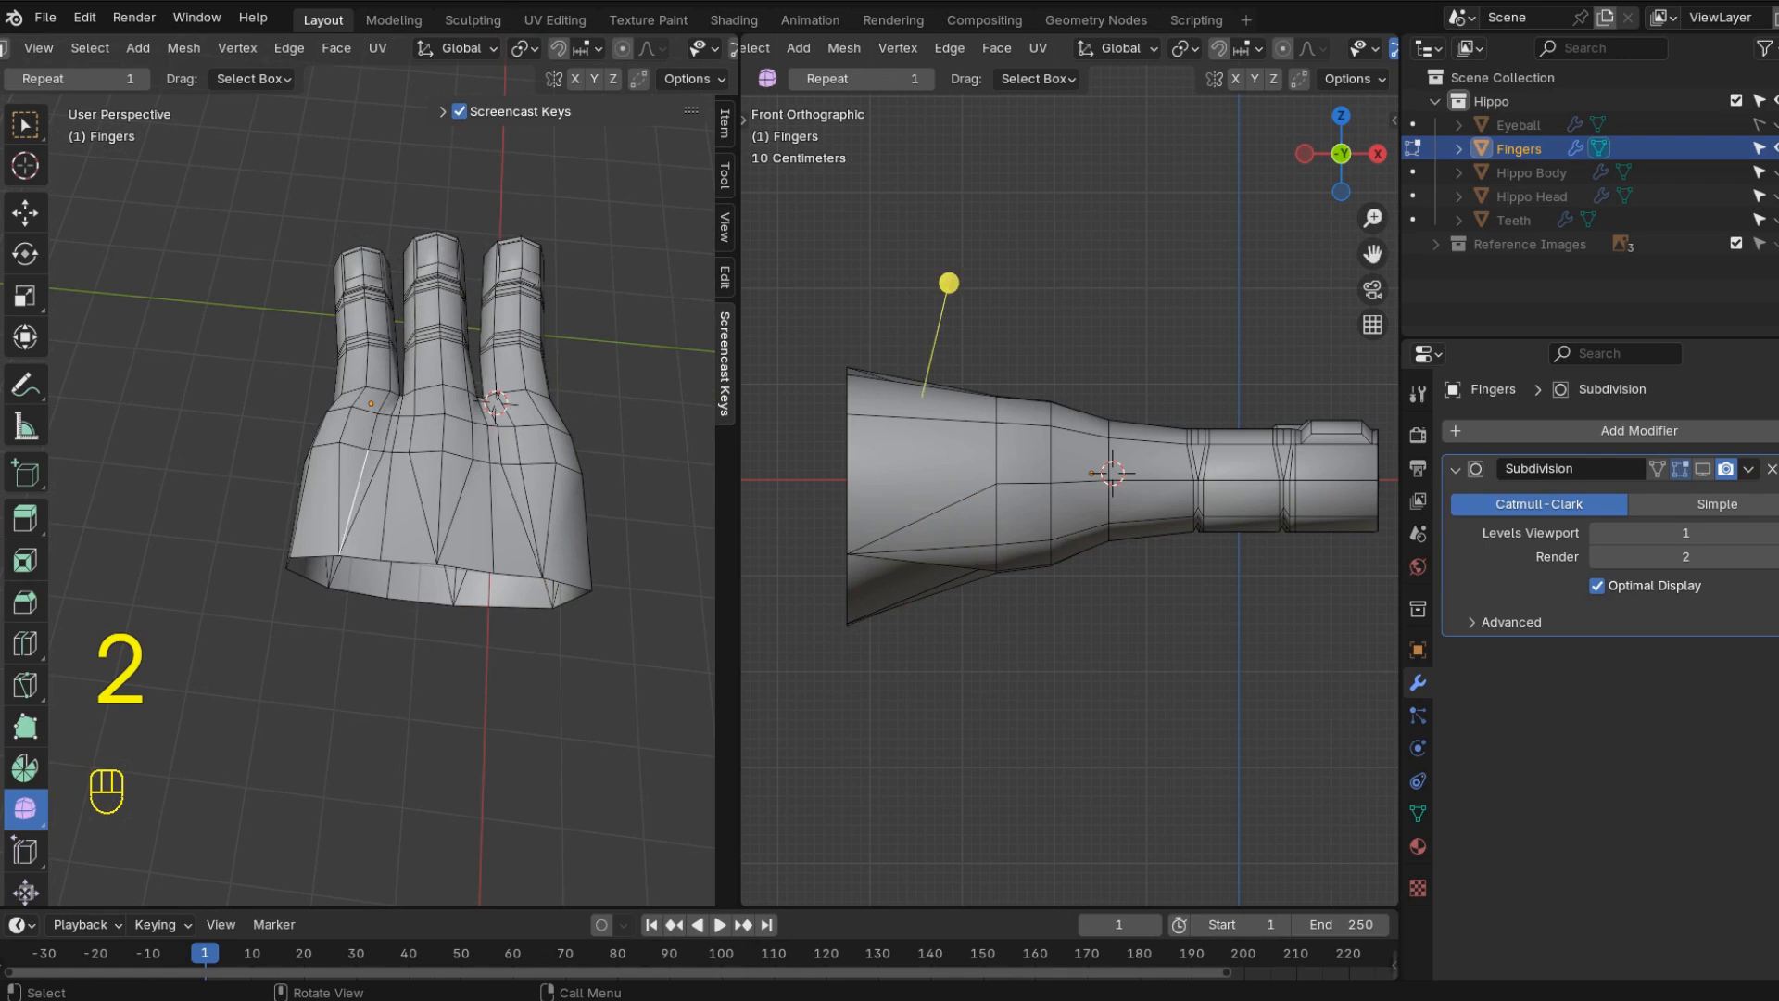
pyautogui.keyDown('shift'); pyautogui.click(440, 507); pyautogui.keyUp('shift')
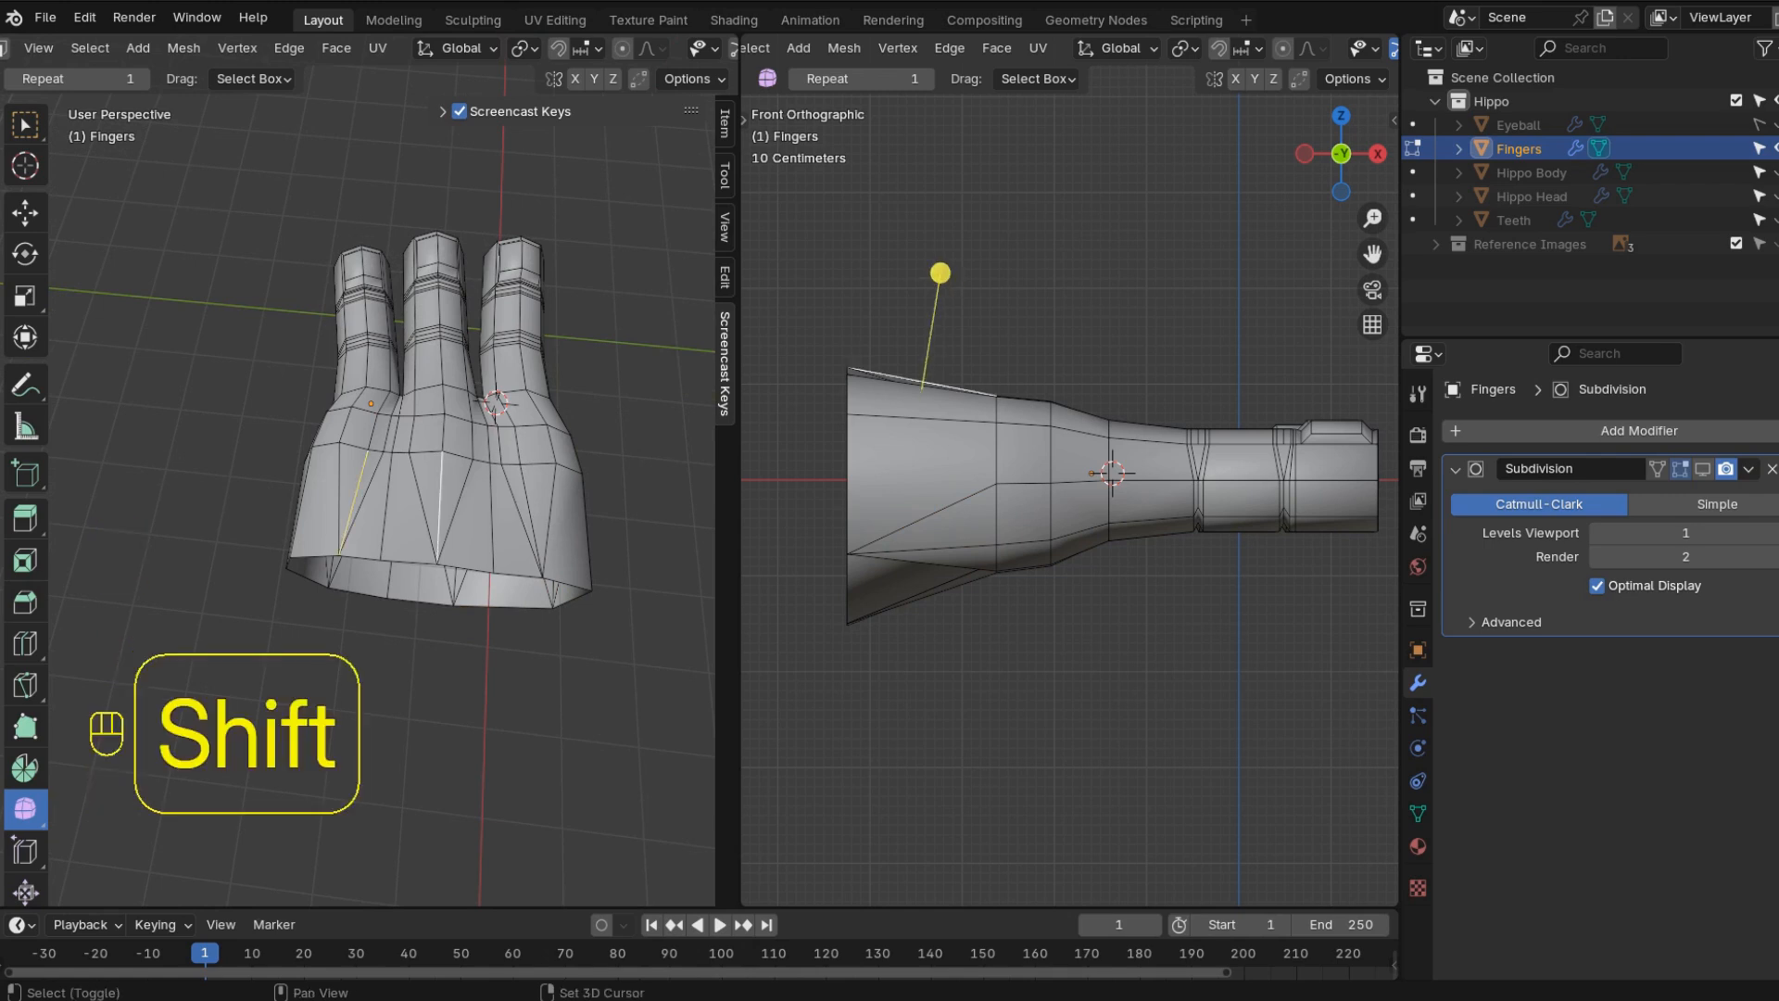
pyautogui.keyDown('shift'); pyautogui.click(529, 512); pyautogui.keyUp('shift')
pyautogui.moveTo(435, 464); pyautogui.dragTo(452, 512, button='middle')
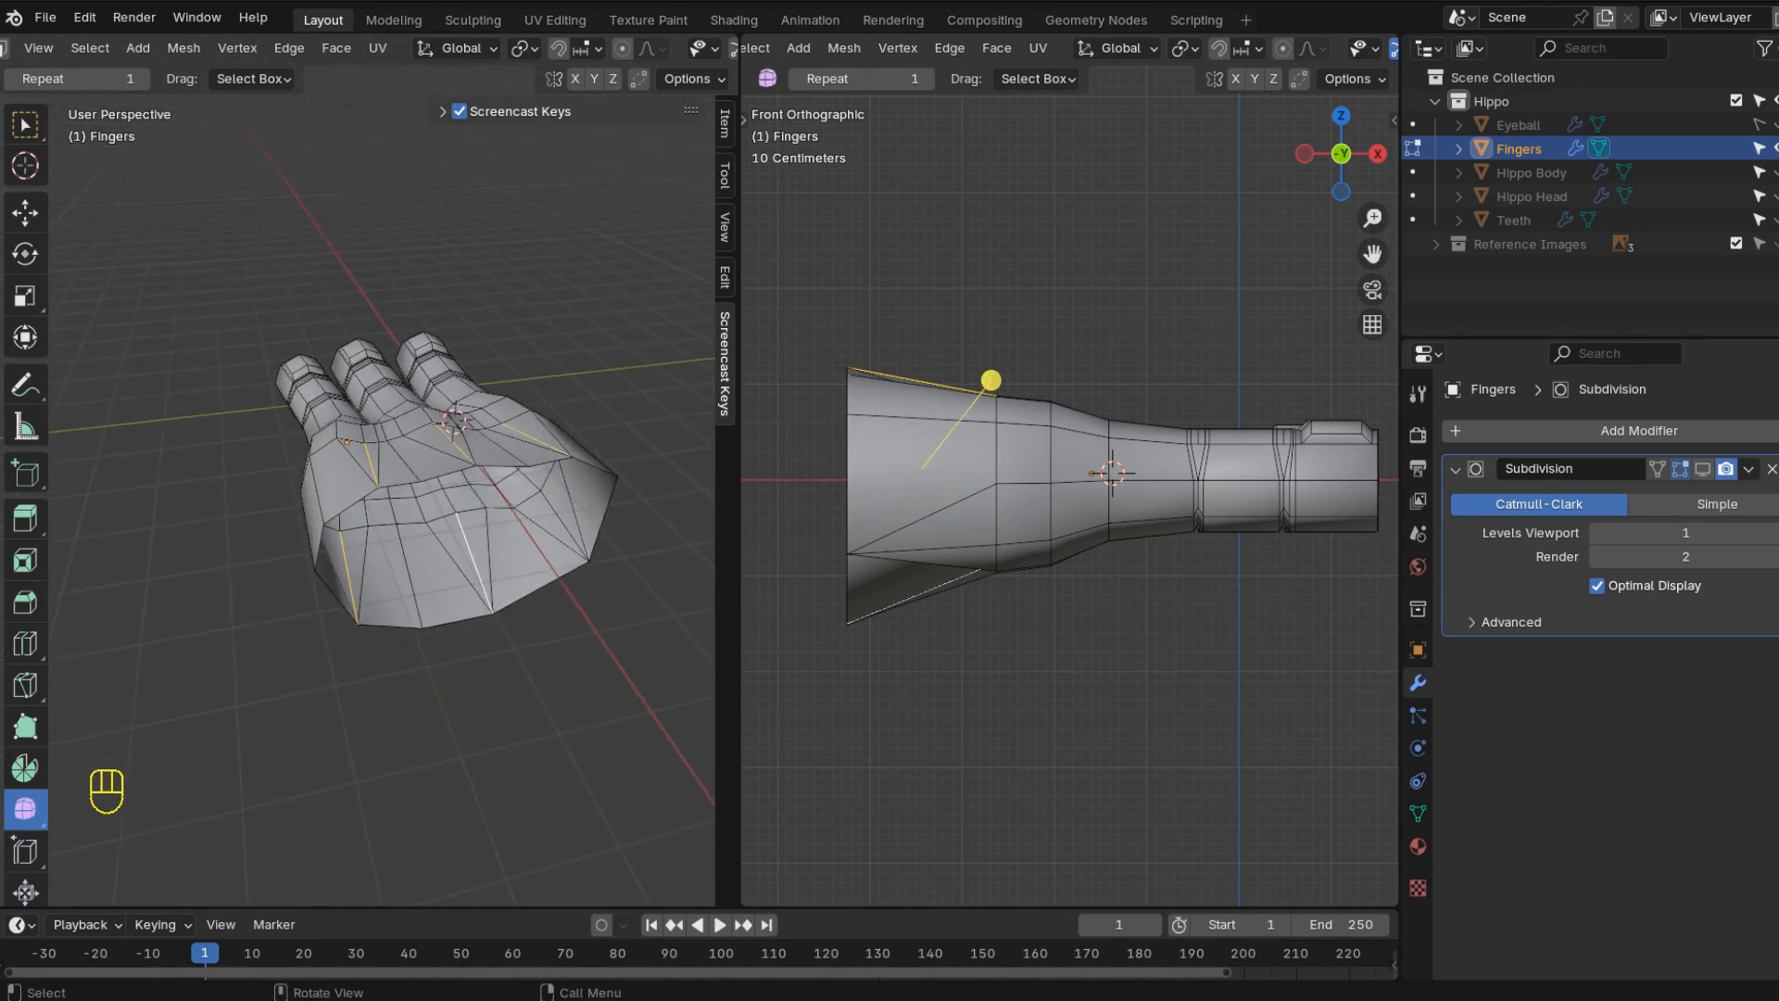
pyautogui.rightClick(464, 556)
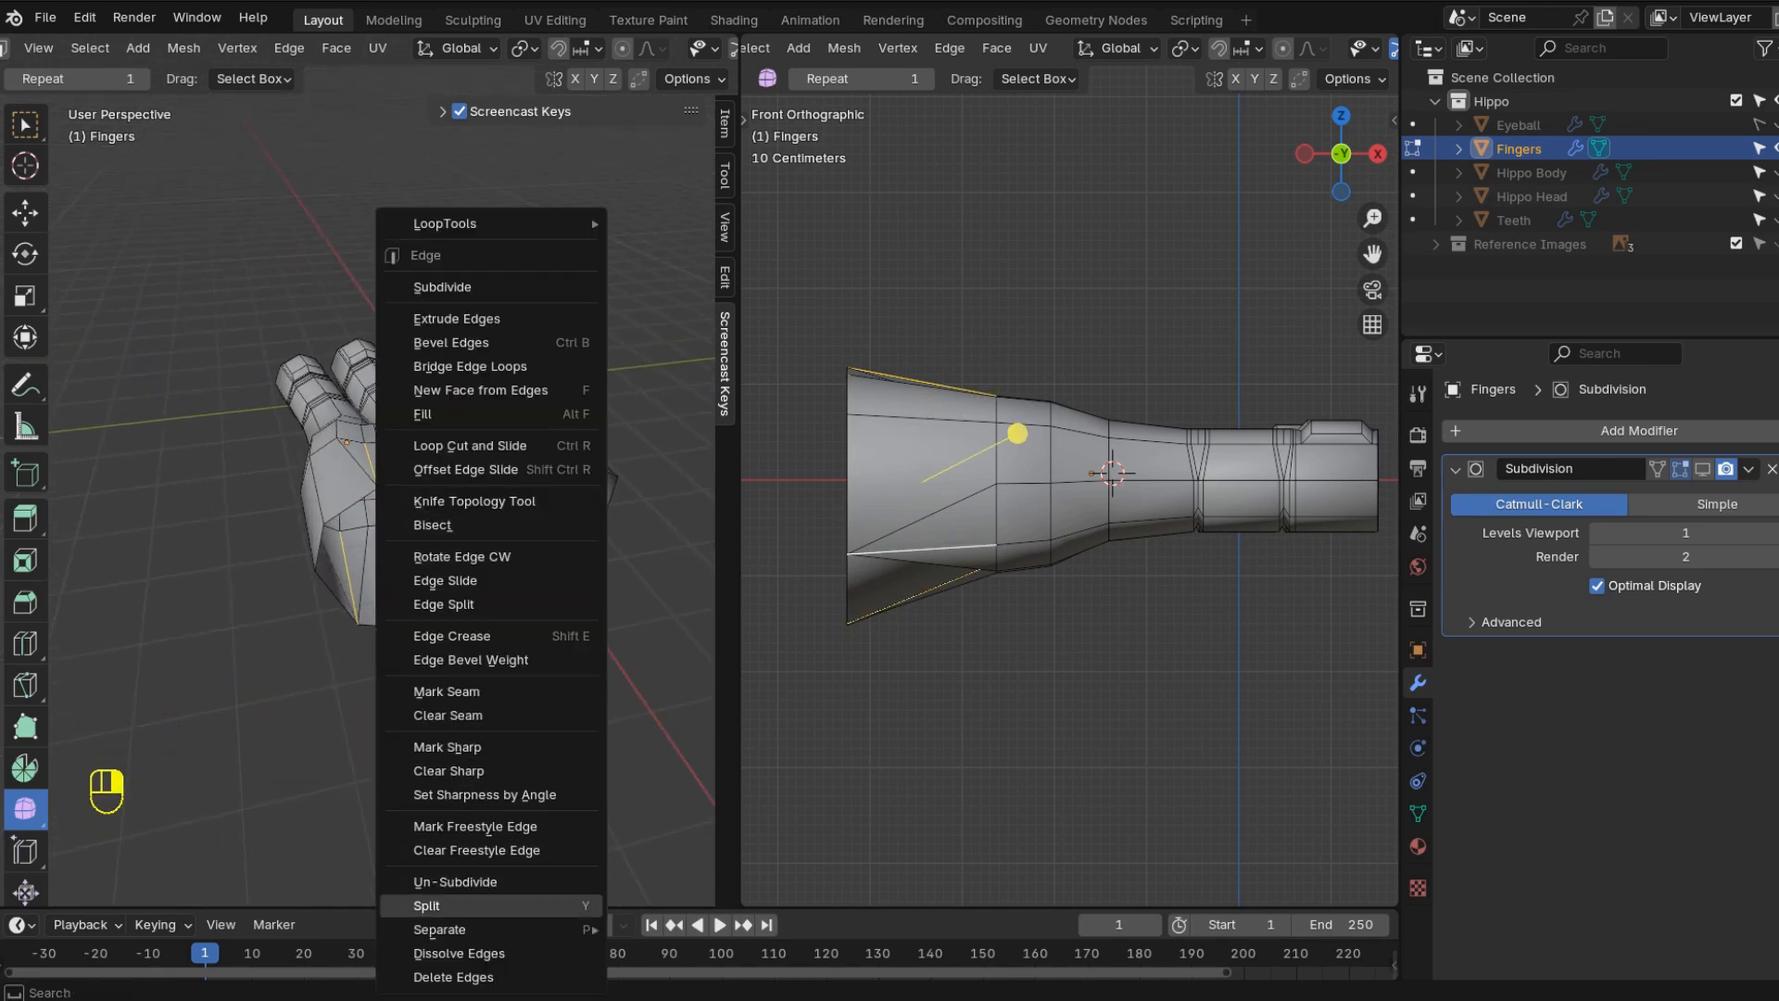
pyautogui.click(459, 953)
# - Scale up the wrist opening's edge loop using smooth proportional editing with an enlarged influence radius
pyautogui.moveTo(463, 556); pyautogui.dragTo(556, 468, button='middle')
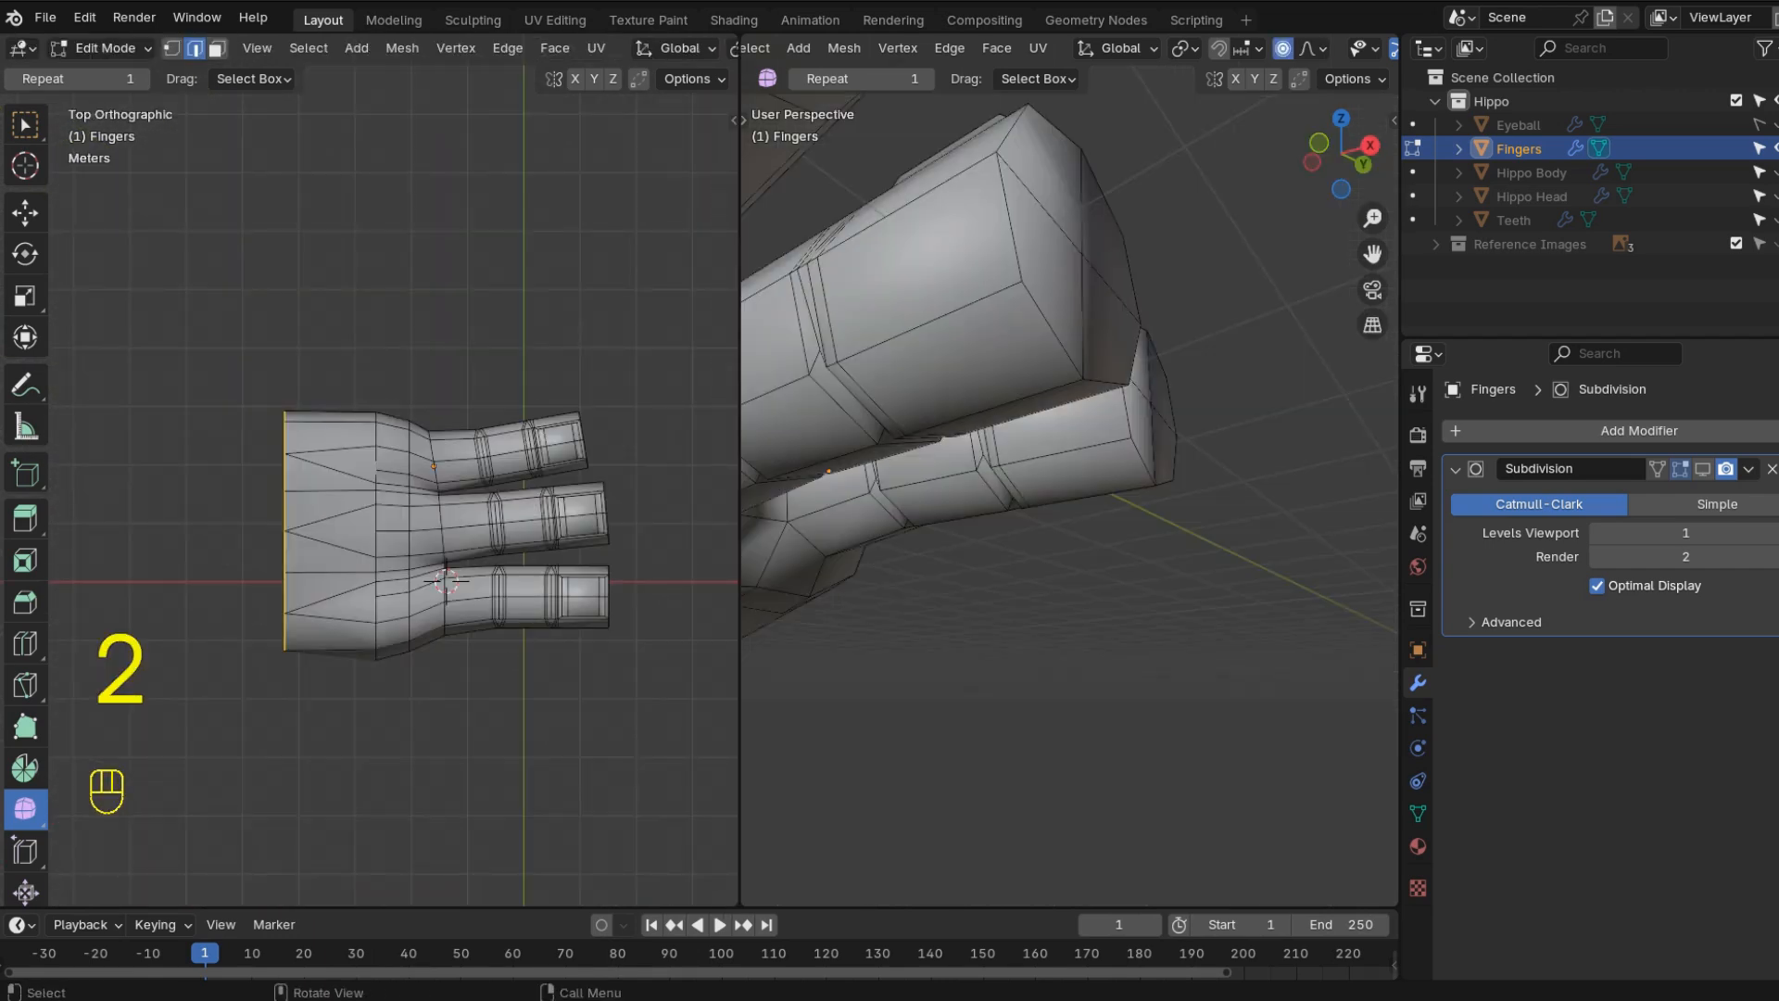
pyautogui.press('s')
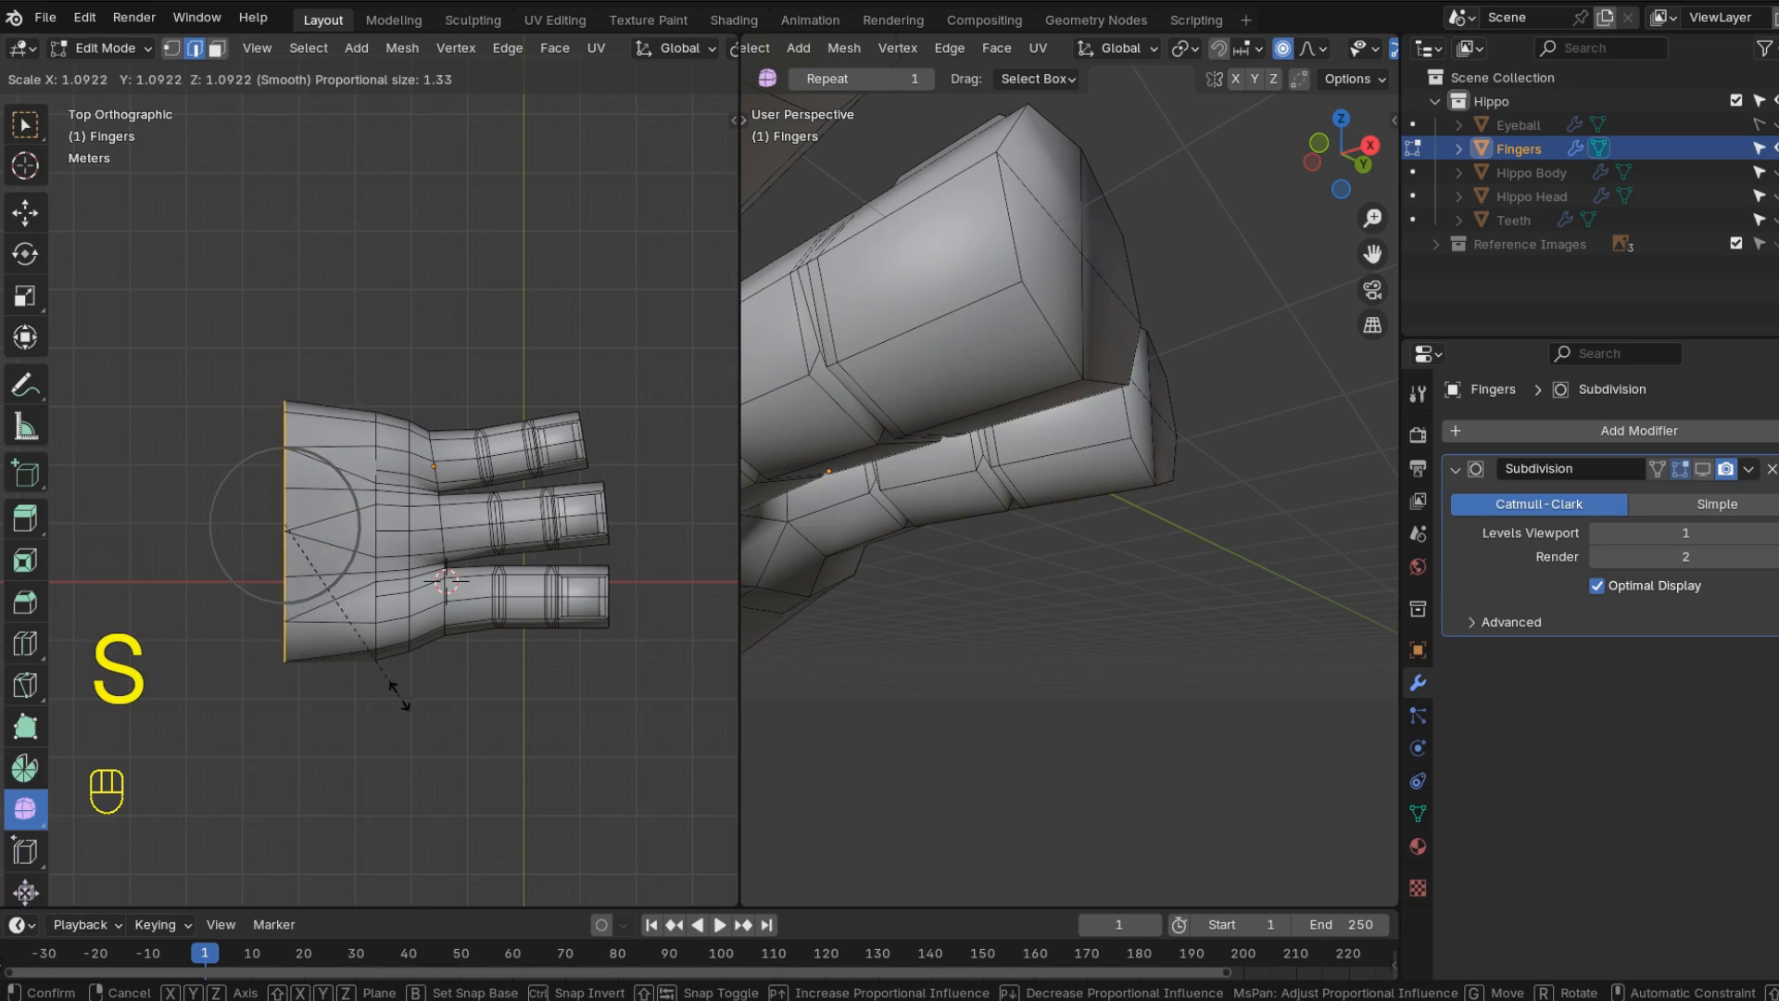
pyautogui.scroll(-7, 399, 695)
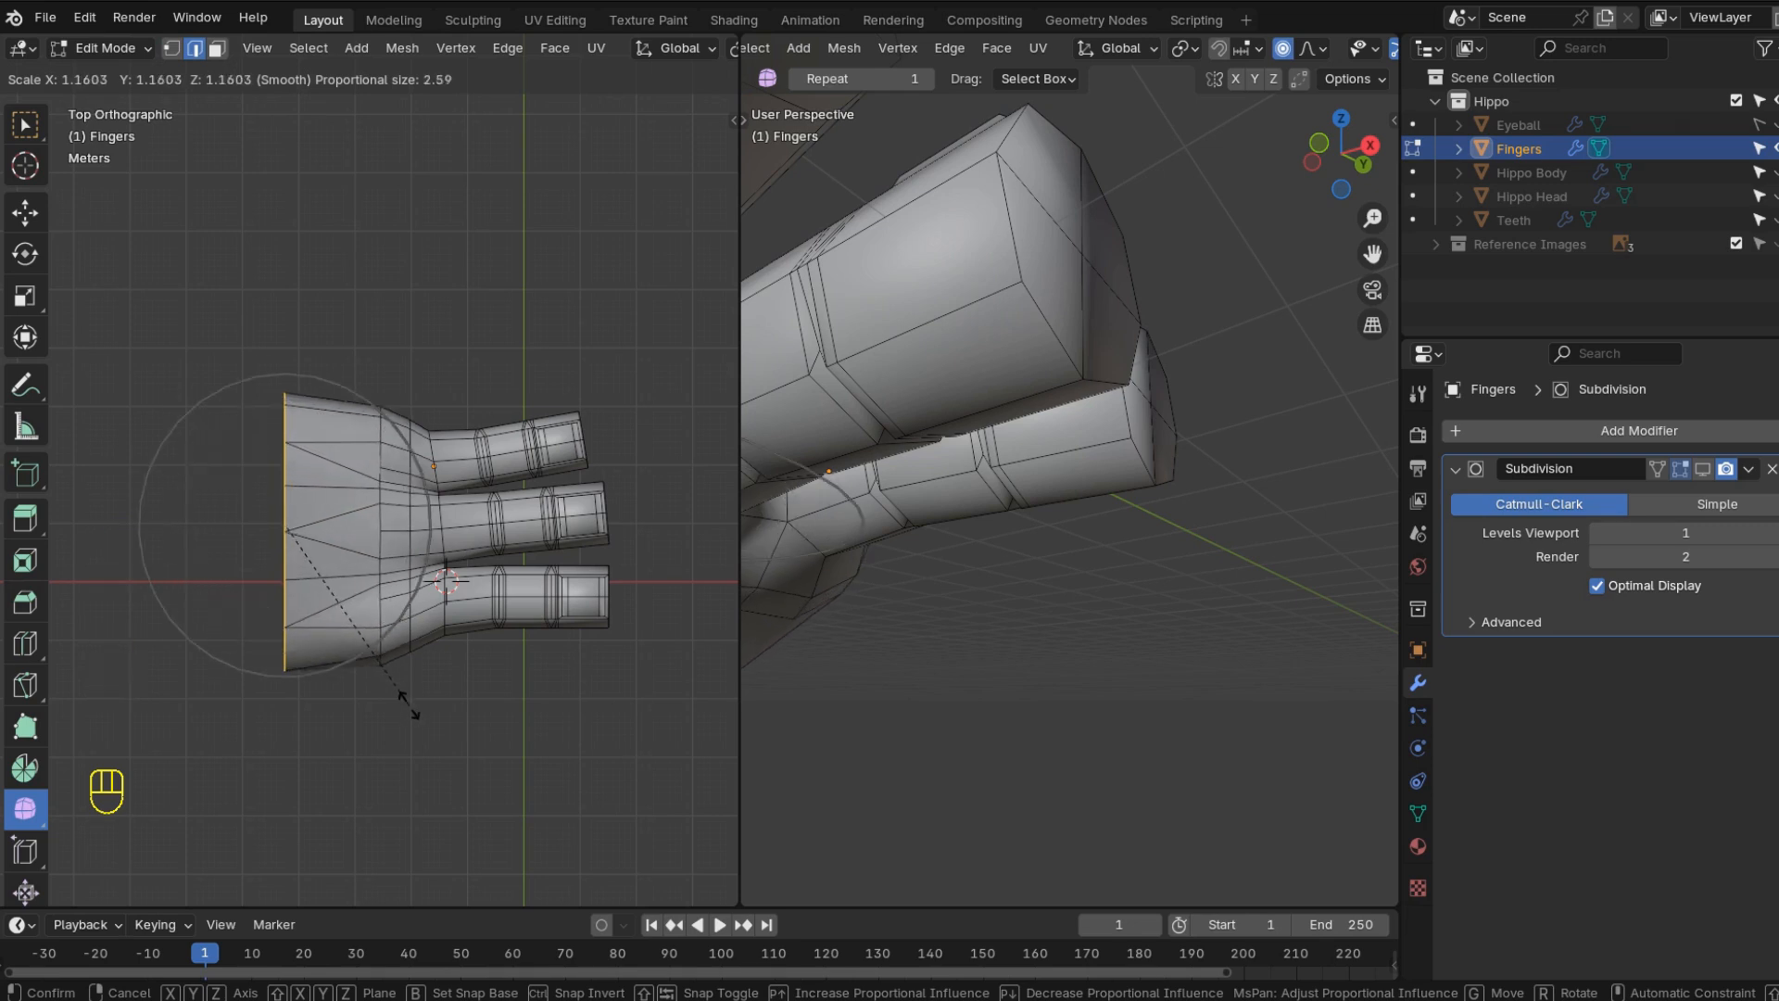
# - Duplicate the middle finger's geometry in place and separate the copy into its own object
pyautogui.hotkey('shift', 'd')
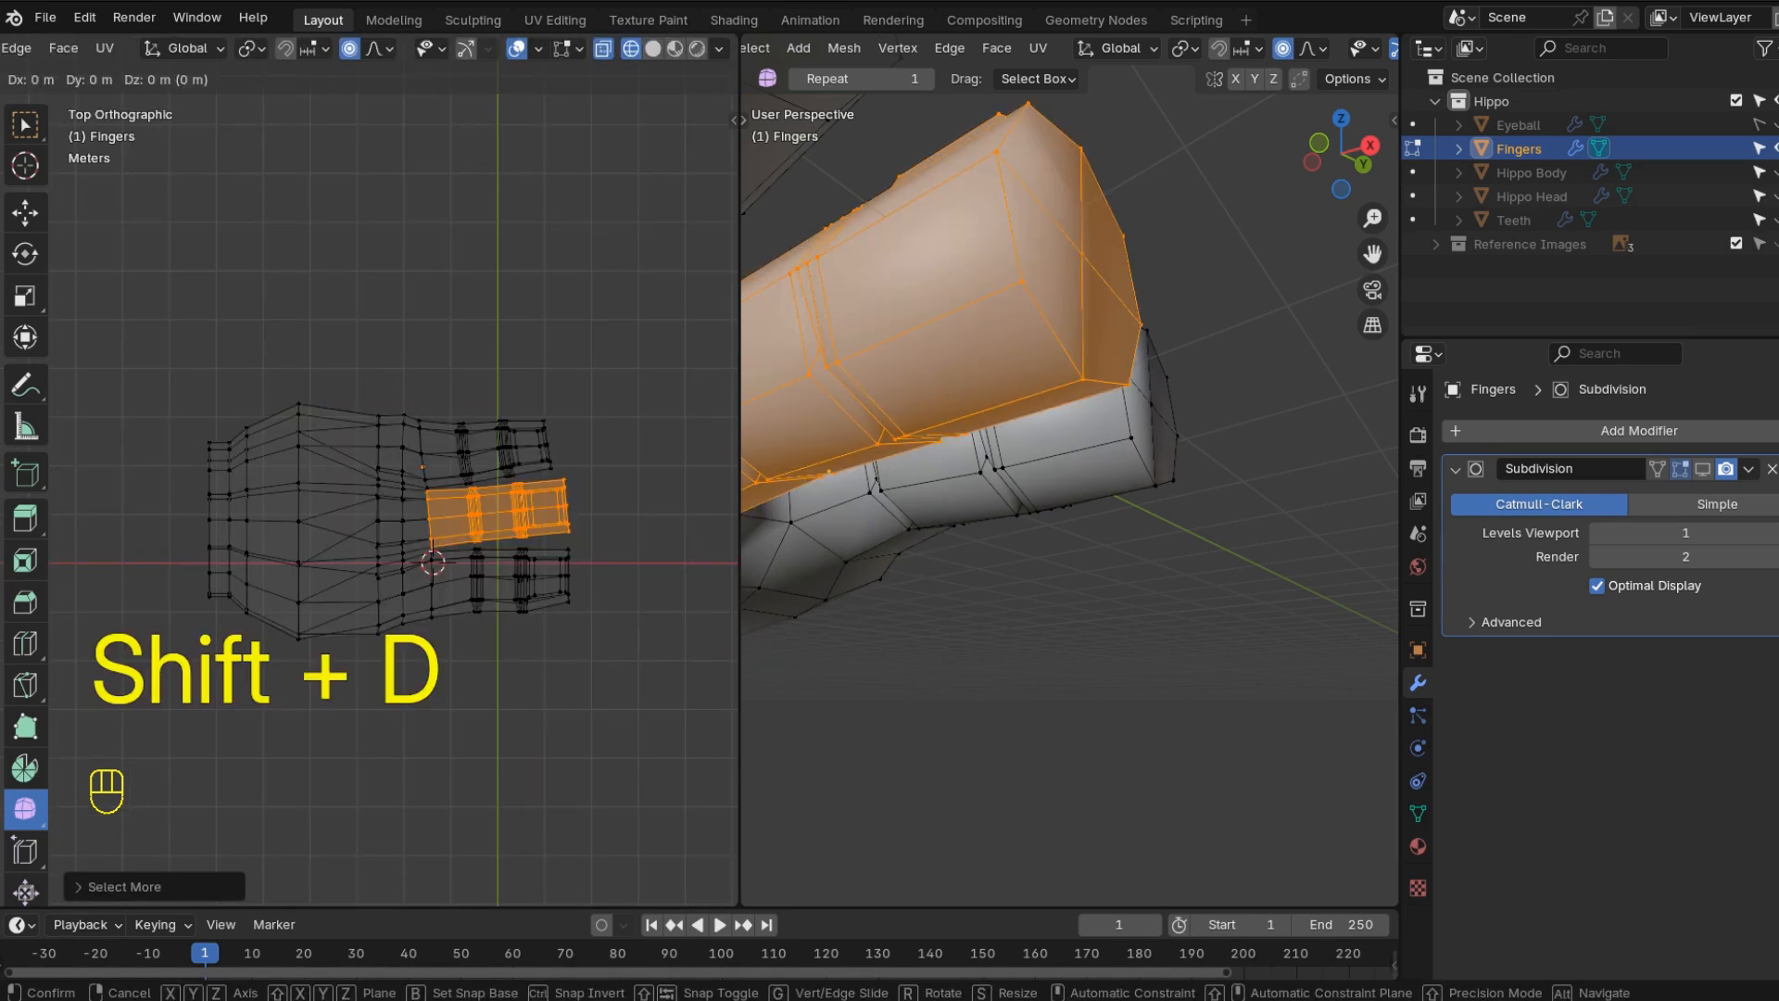
pyautogui.rightClick(890, 229)
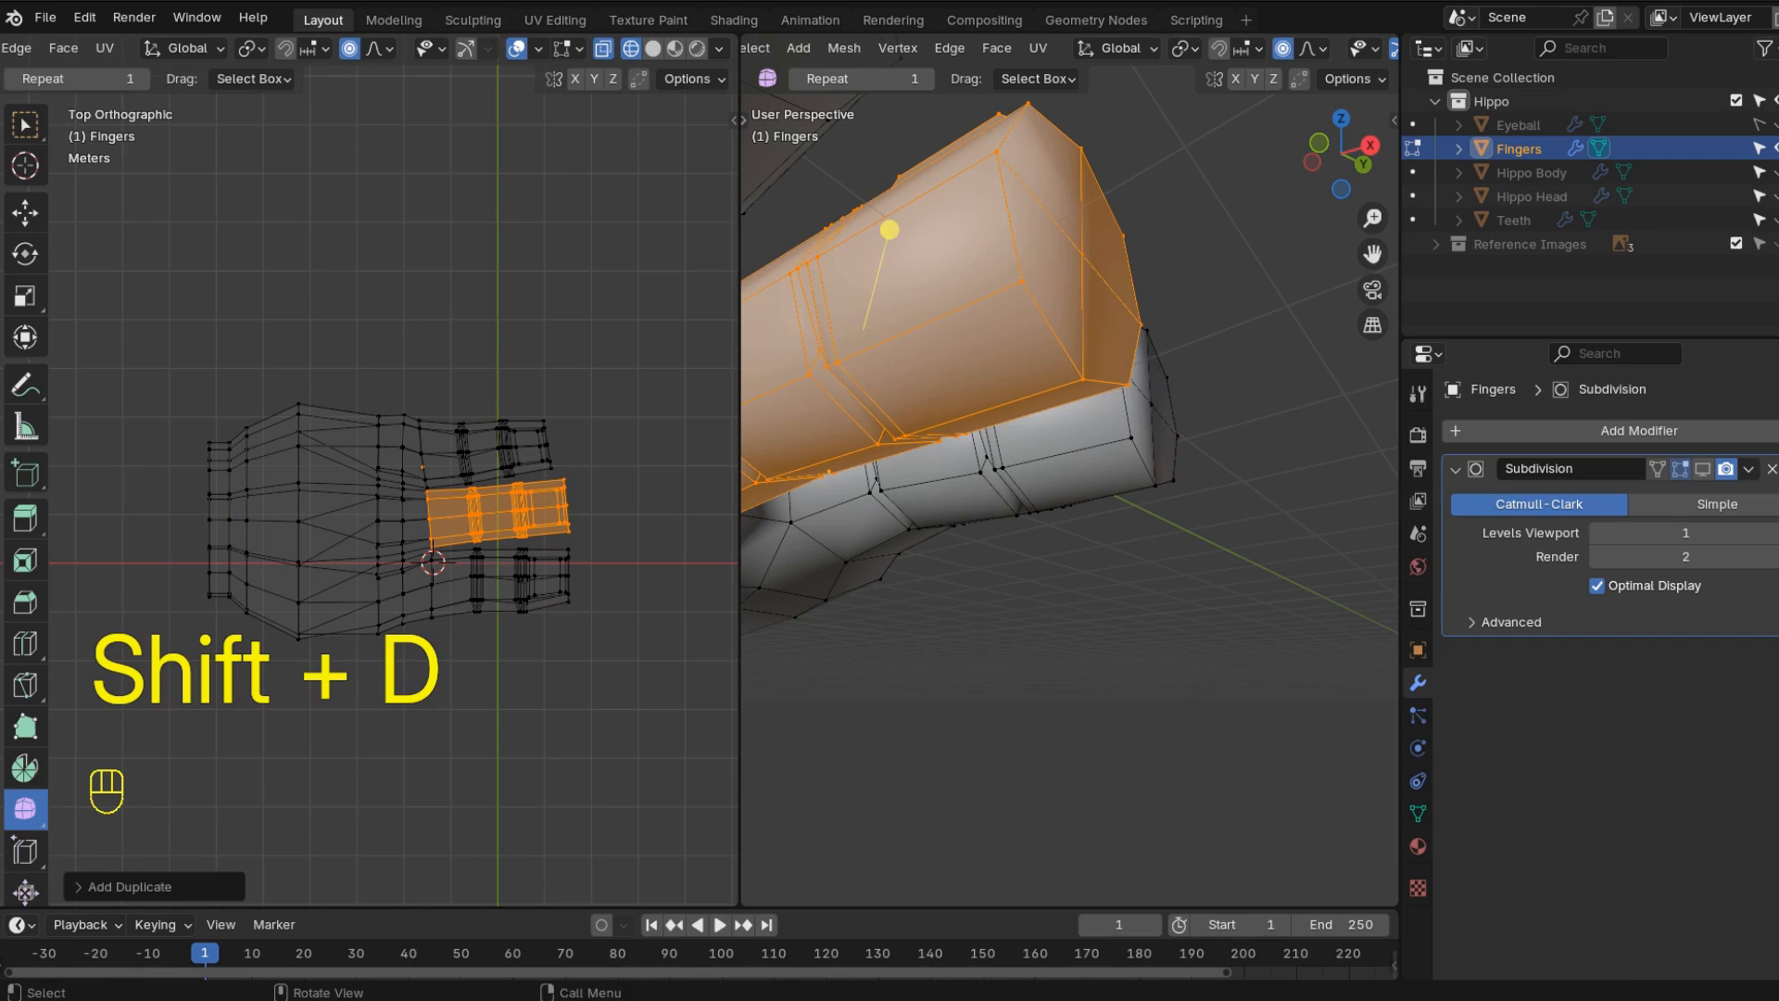
pyautogui.press('p')
pyautogui.click(468, 550)
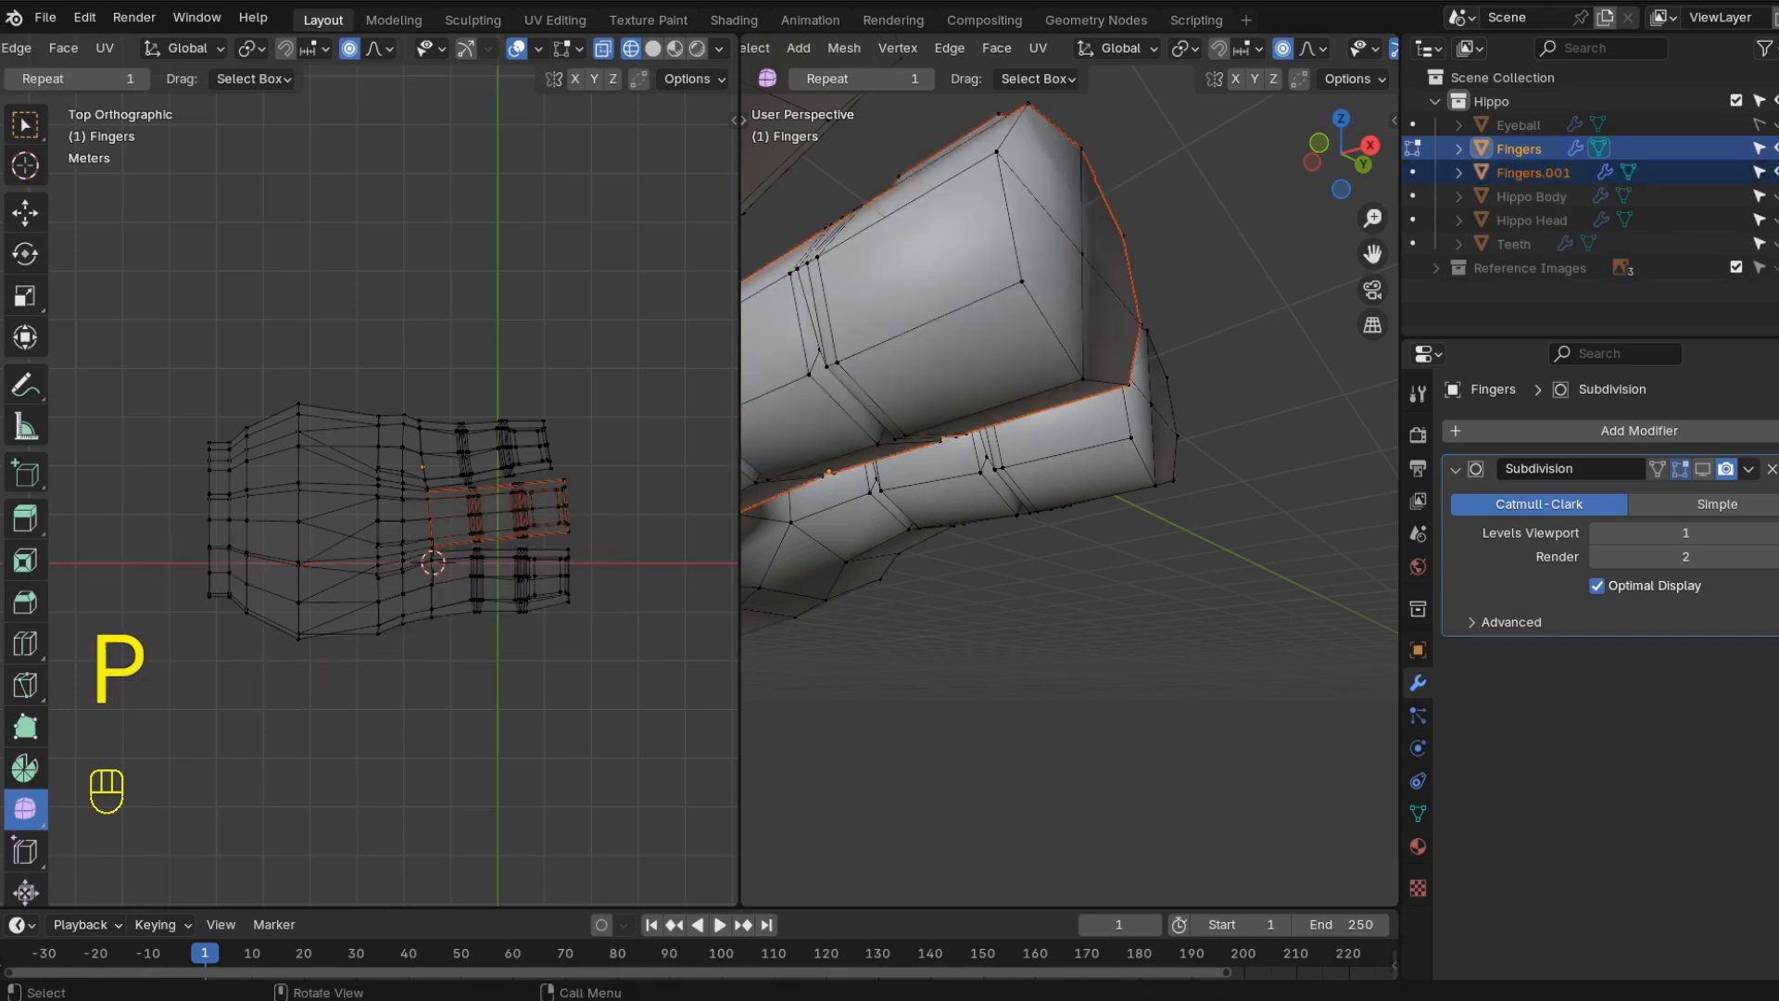
# - Move the separated finger copy about -3.6 m along Y and back toward the wrist along X, and rotate it outward as a thumb
pyautogui.press('g')
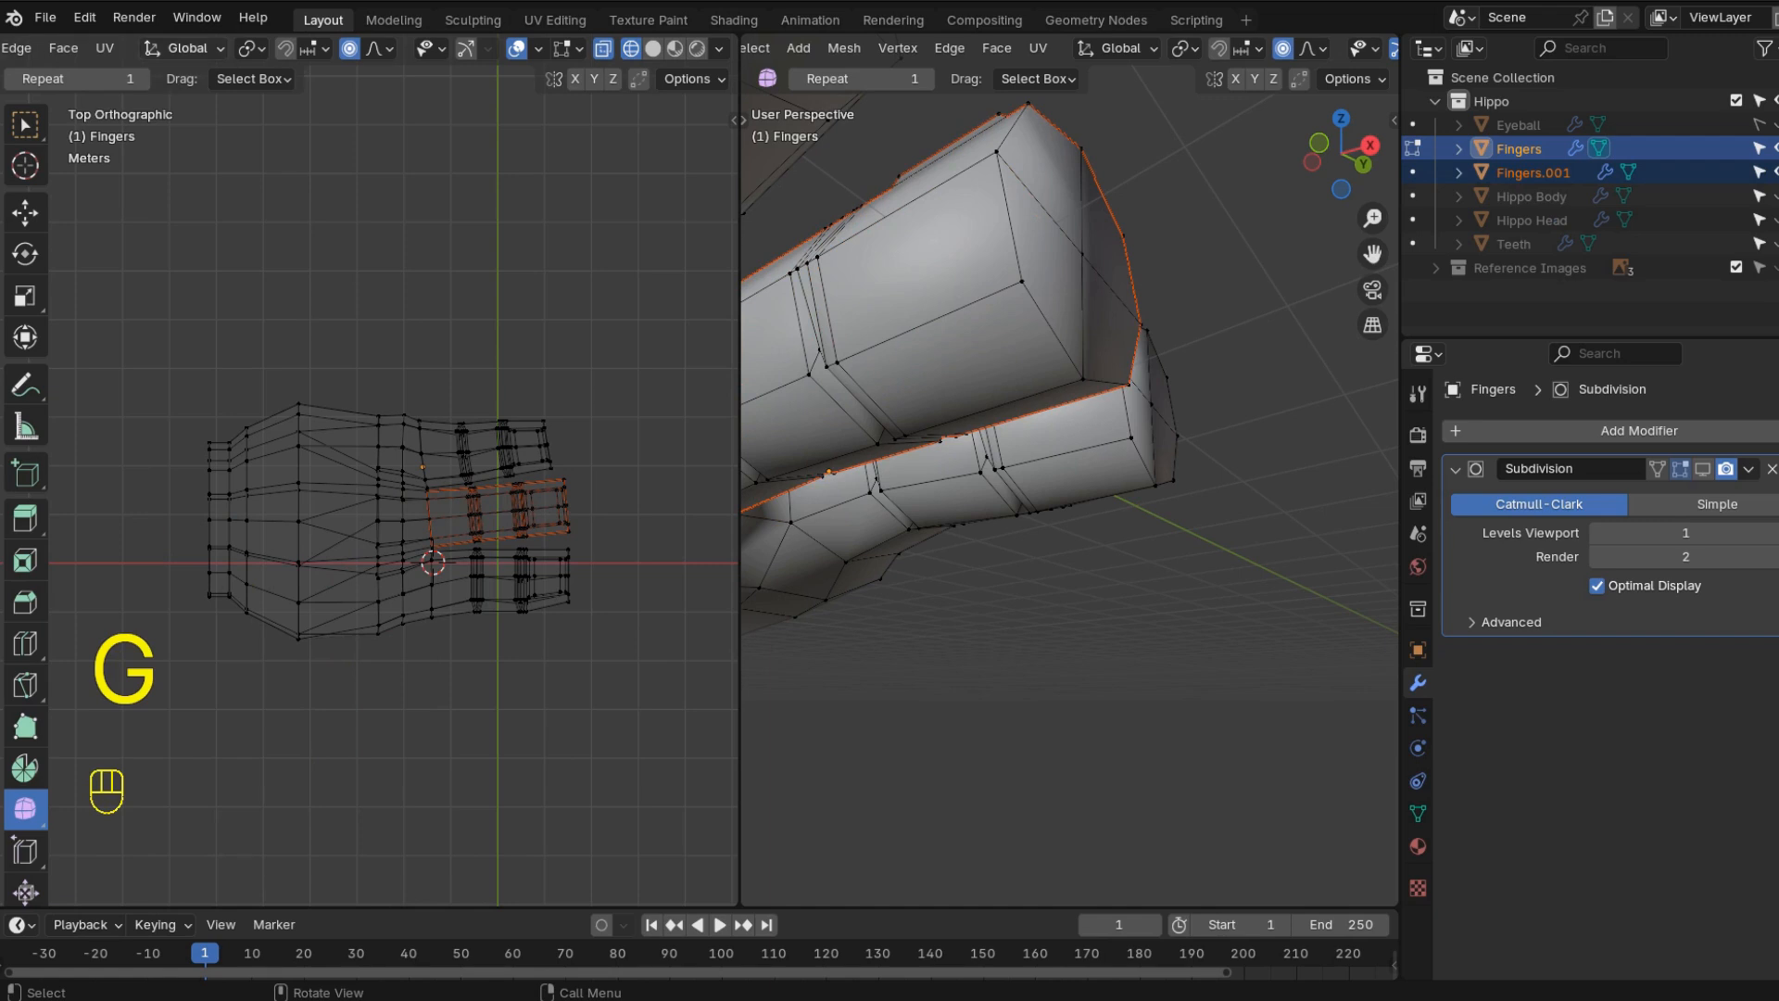
pyautogui.press('Tab')
pyautogui.click(496, 510)
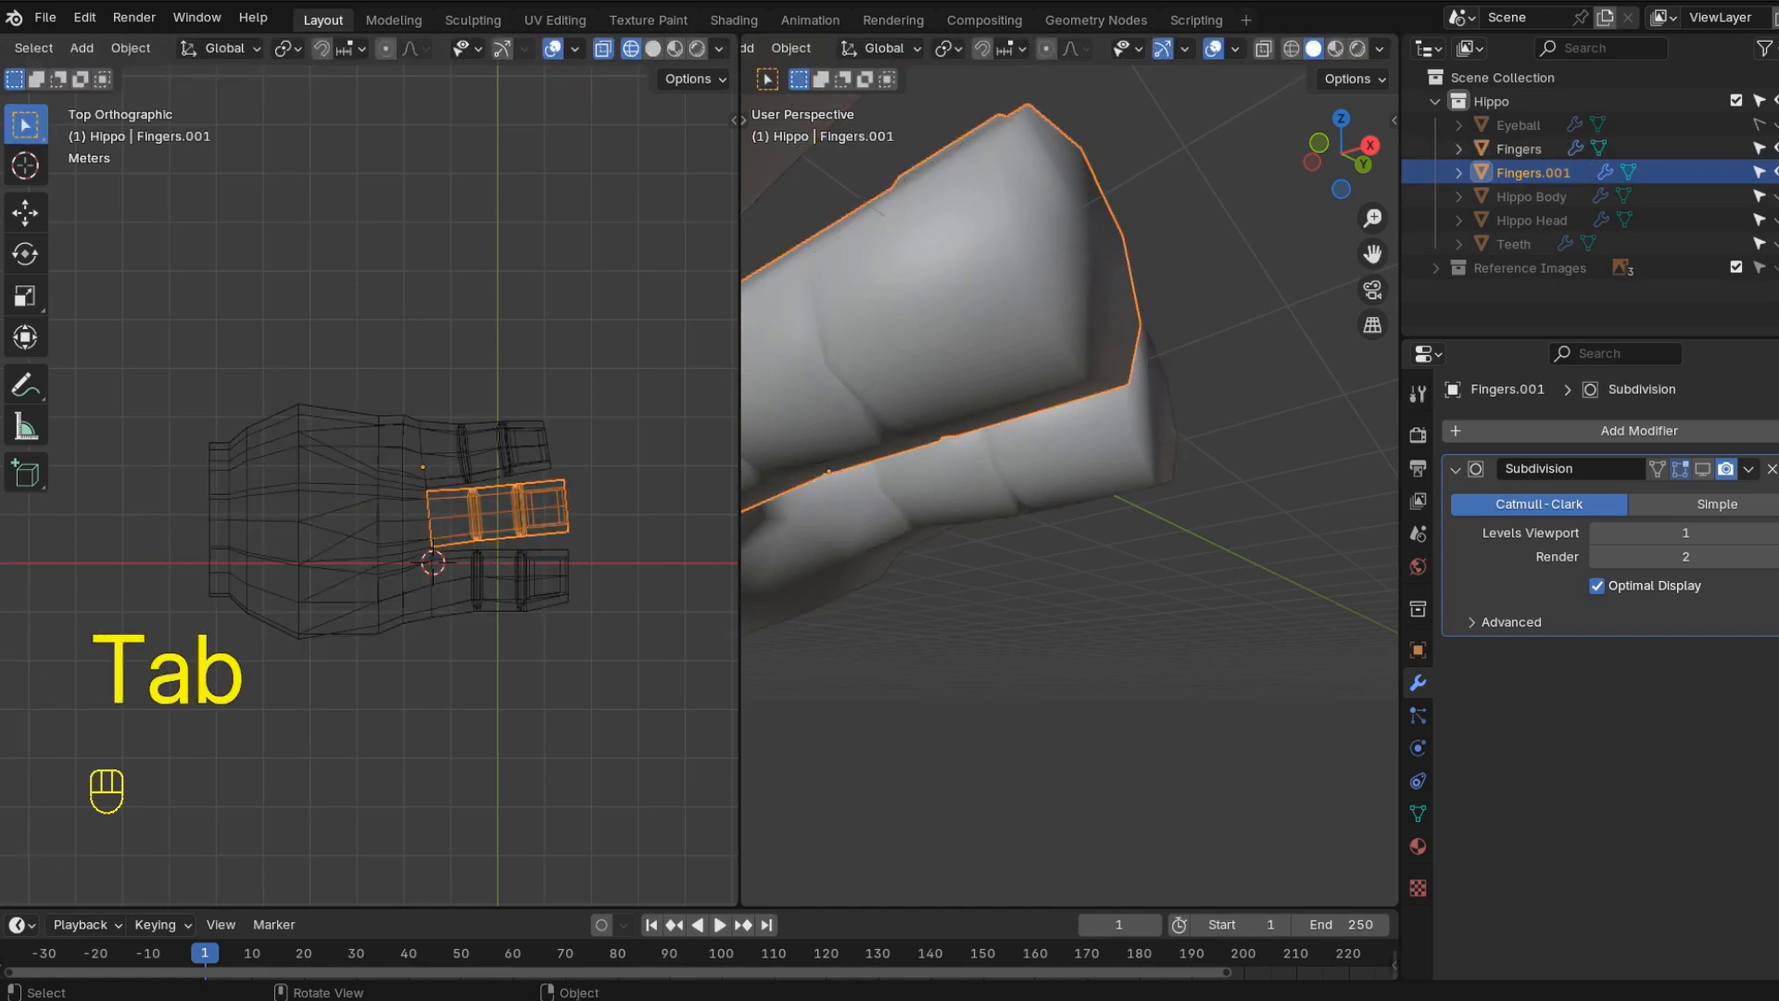
pyautogui.press('g')
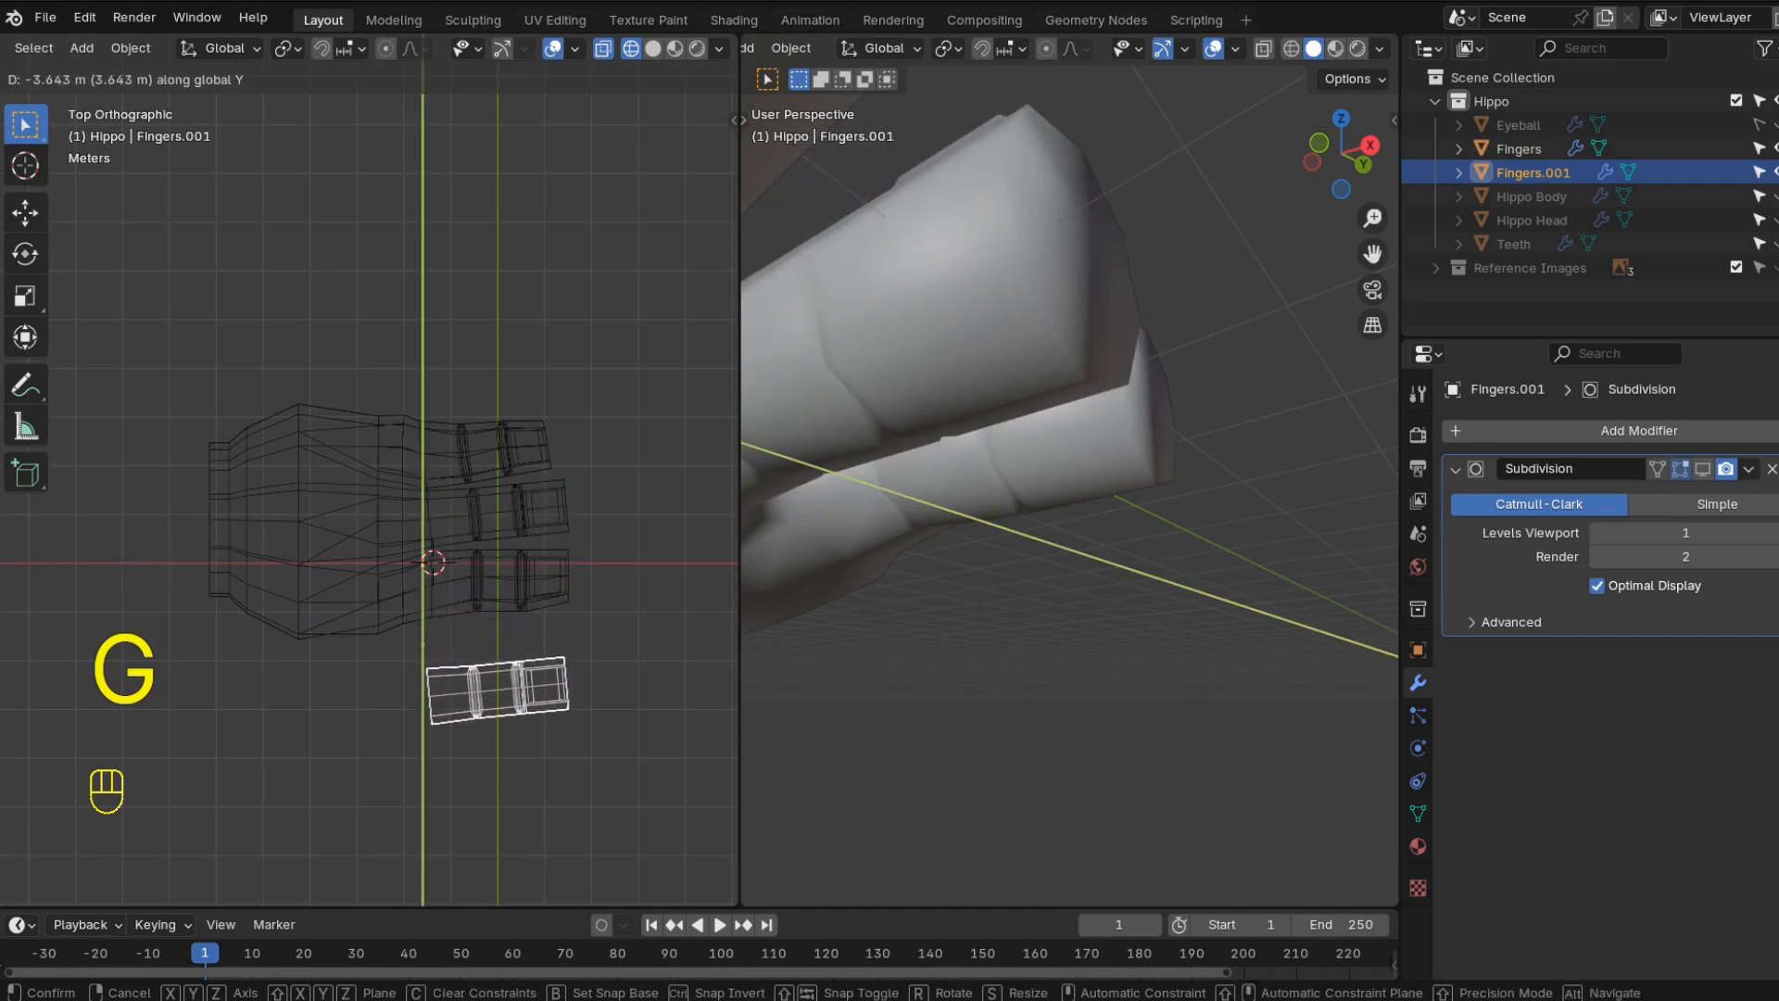
pyautogui.click(498, 691)
pyautogui.press('g')
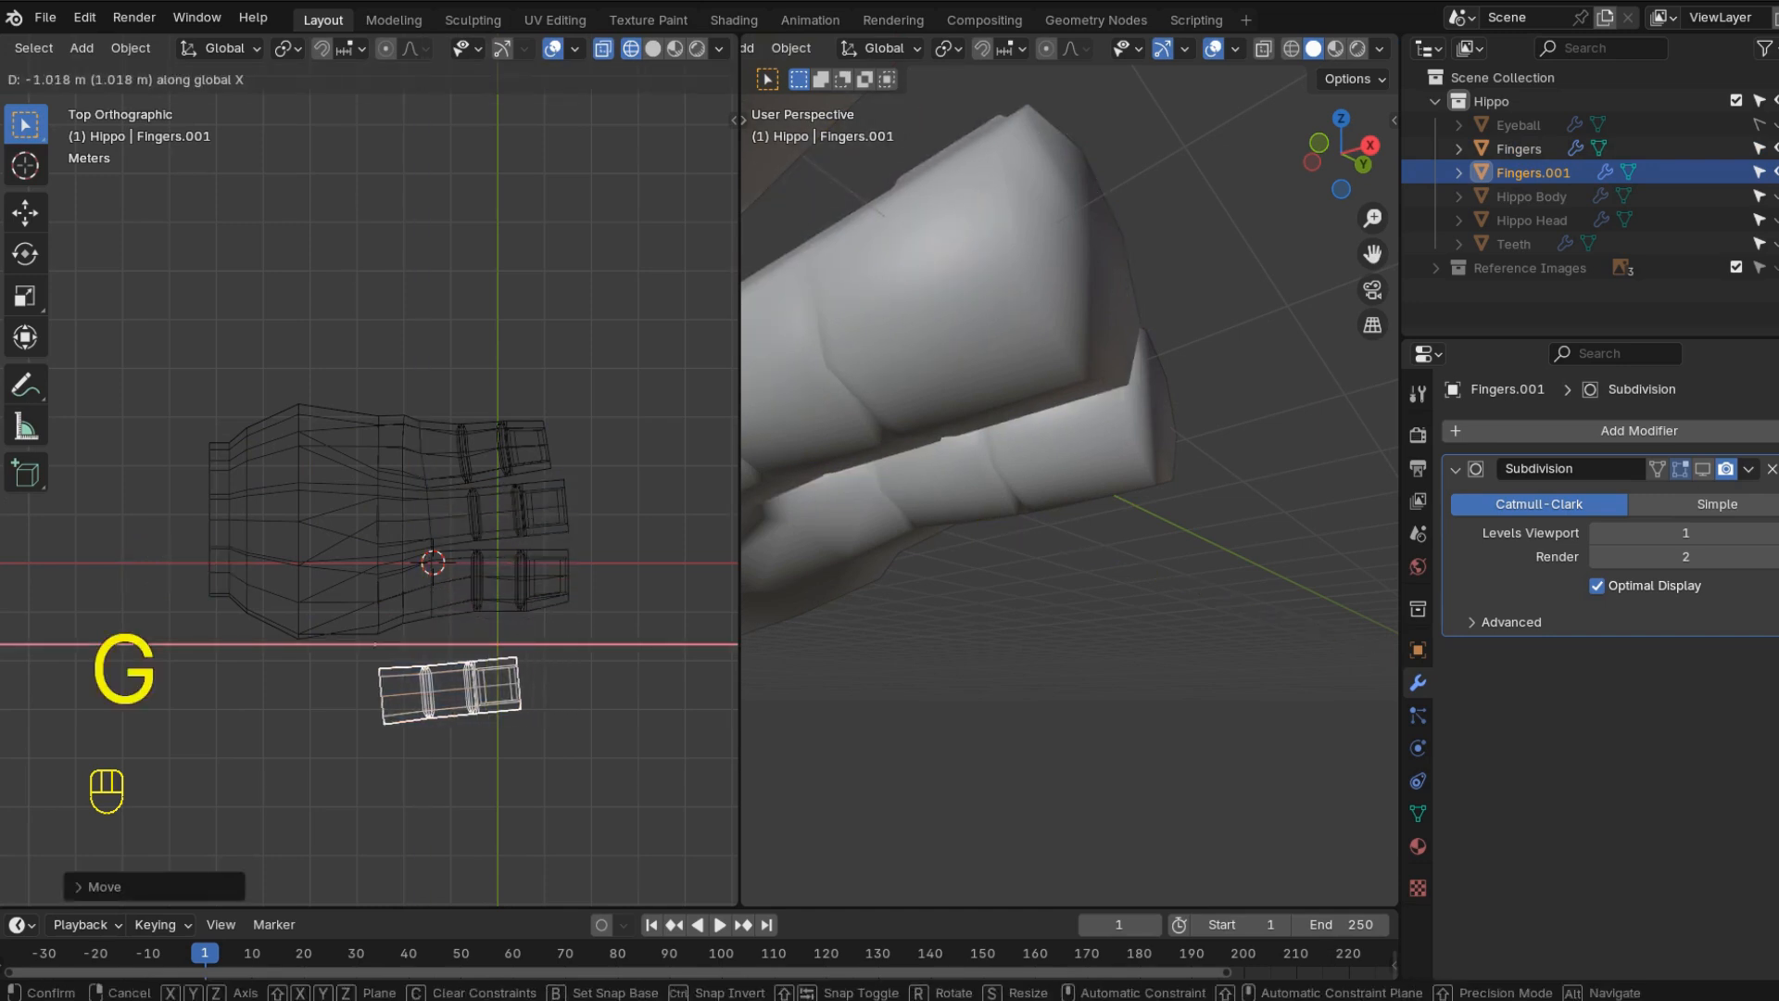
pyautogui.click(420, 691)
pyautogui.press('r')
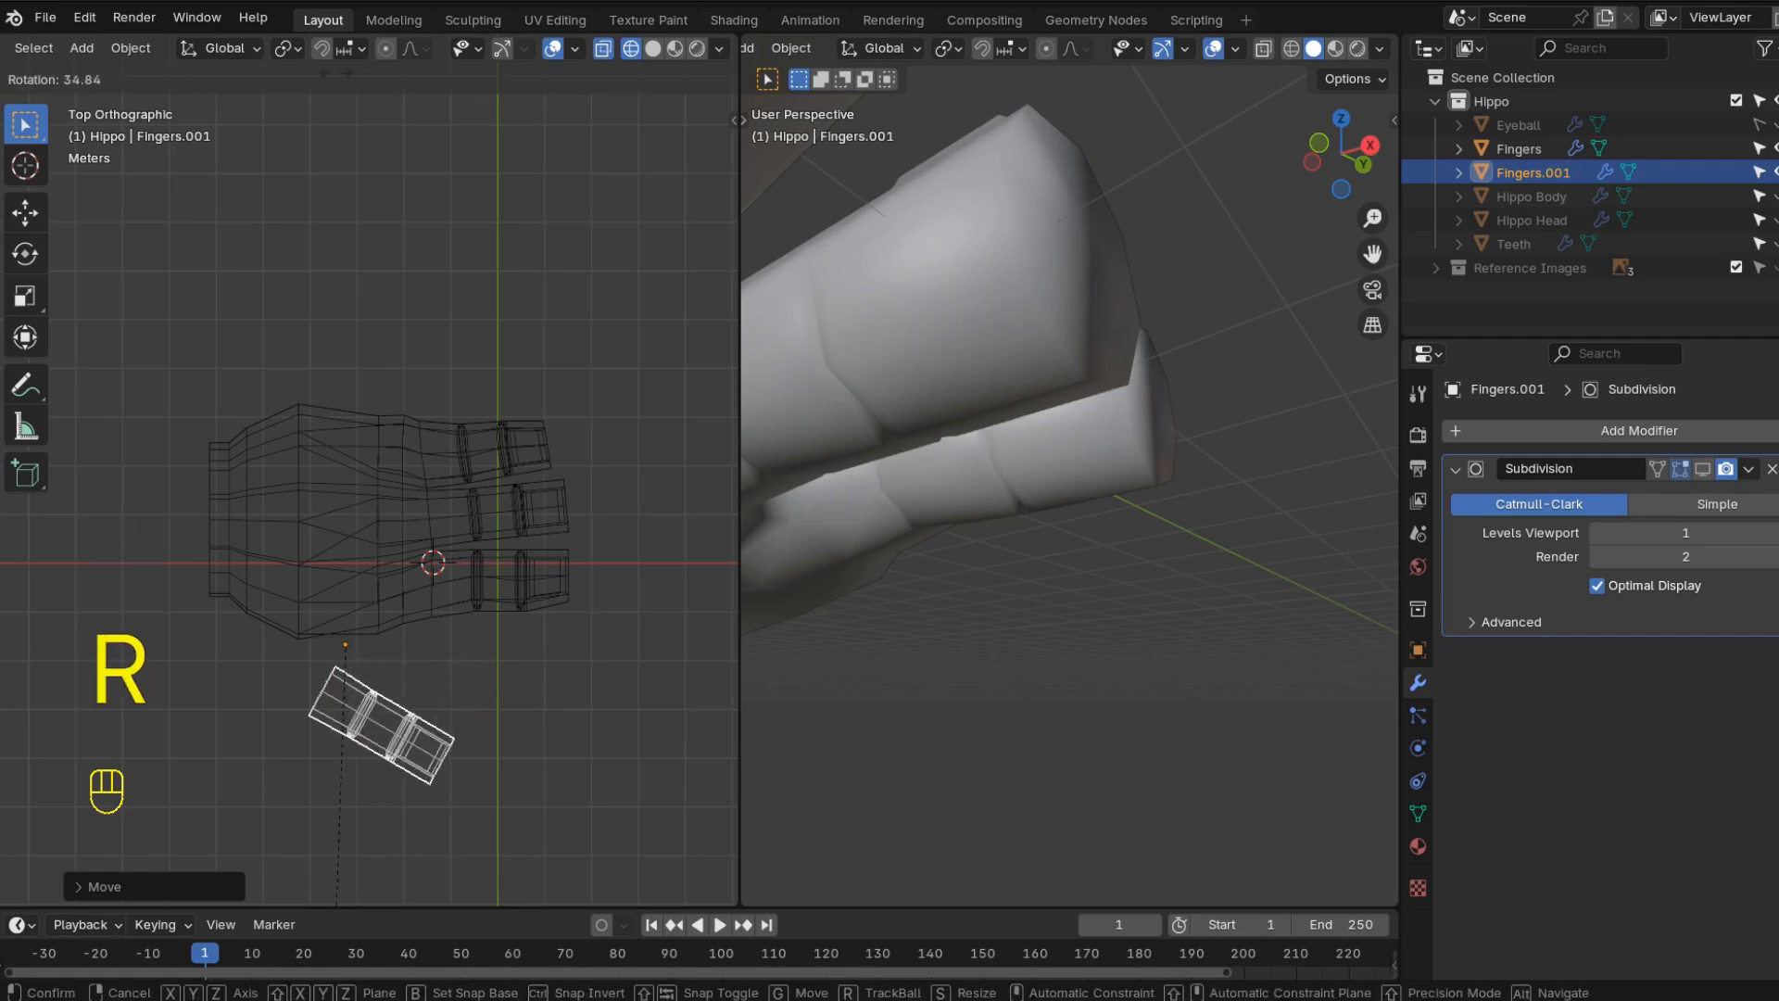
pyautogui.click(206, 895)
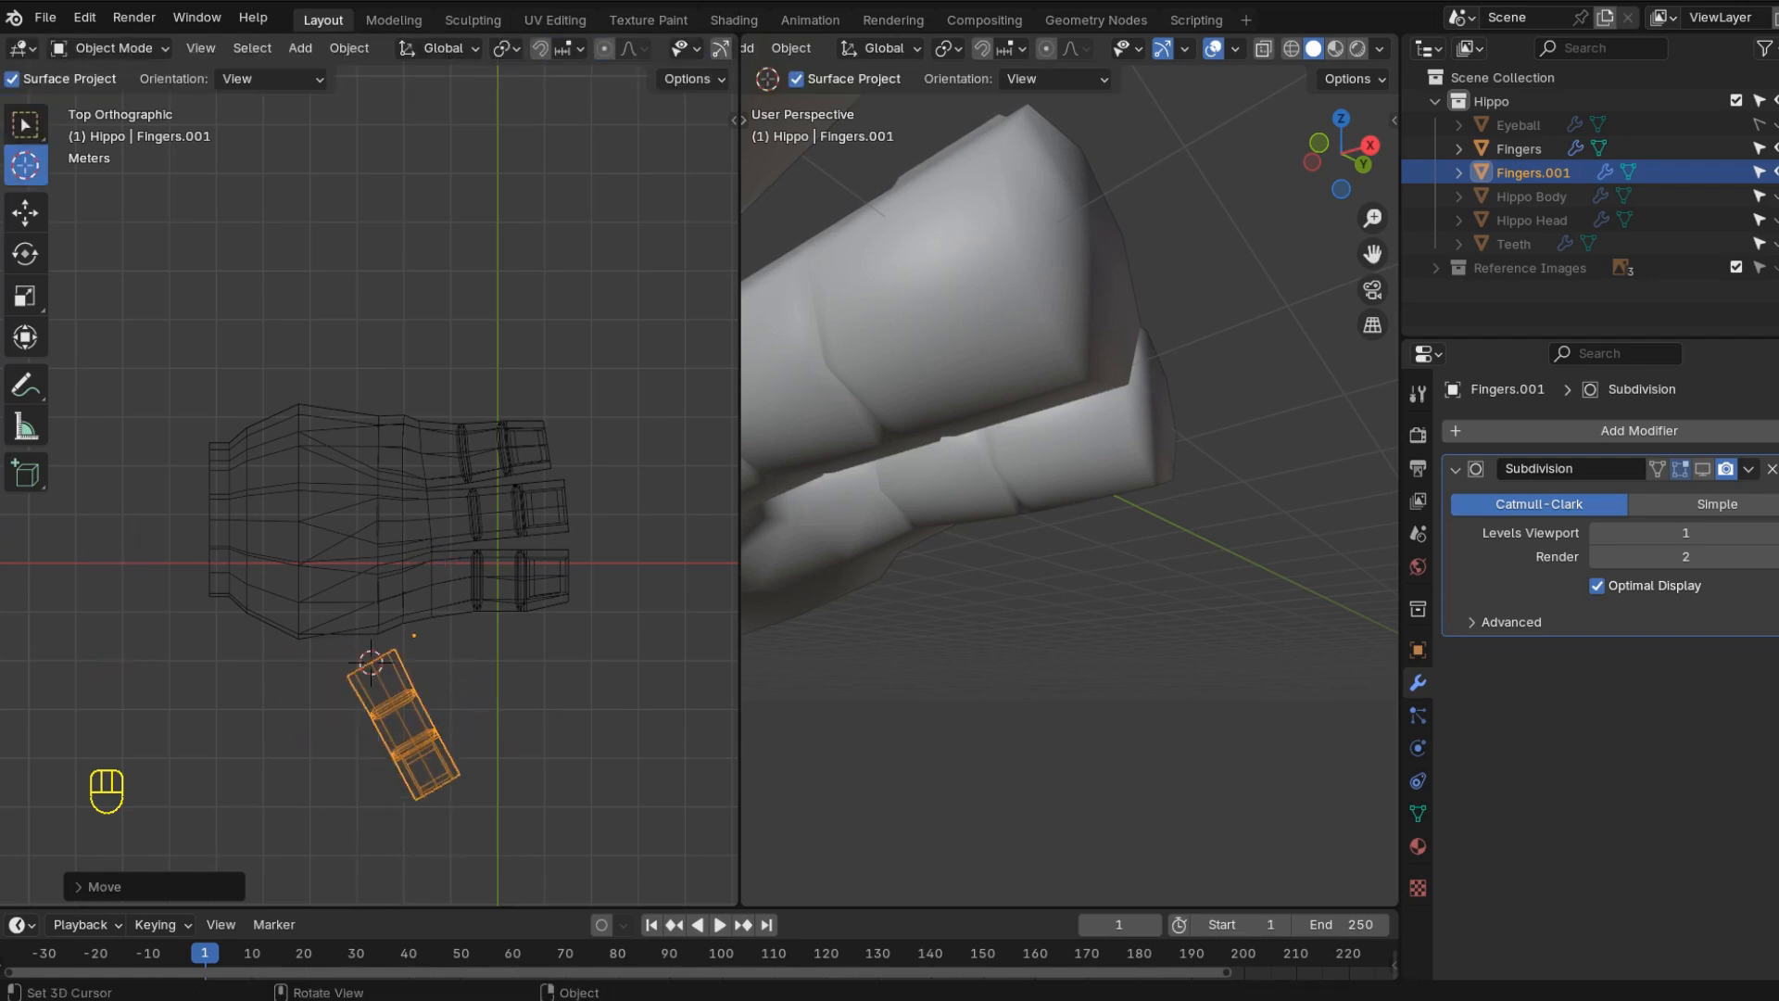
# - Set the thumb object's origin to the 3D cursor at its base and rotate the thumb around it
pyautogui.click(349, 48)
pyautogui.moveTo(399, 98)
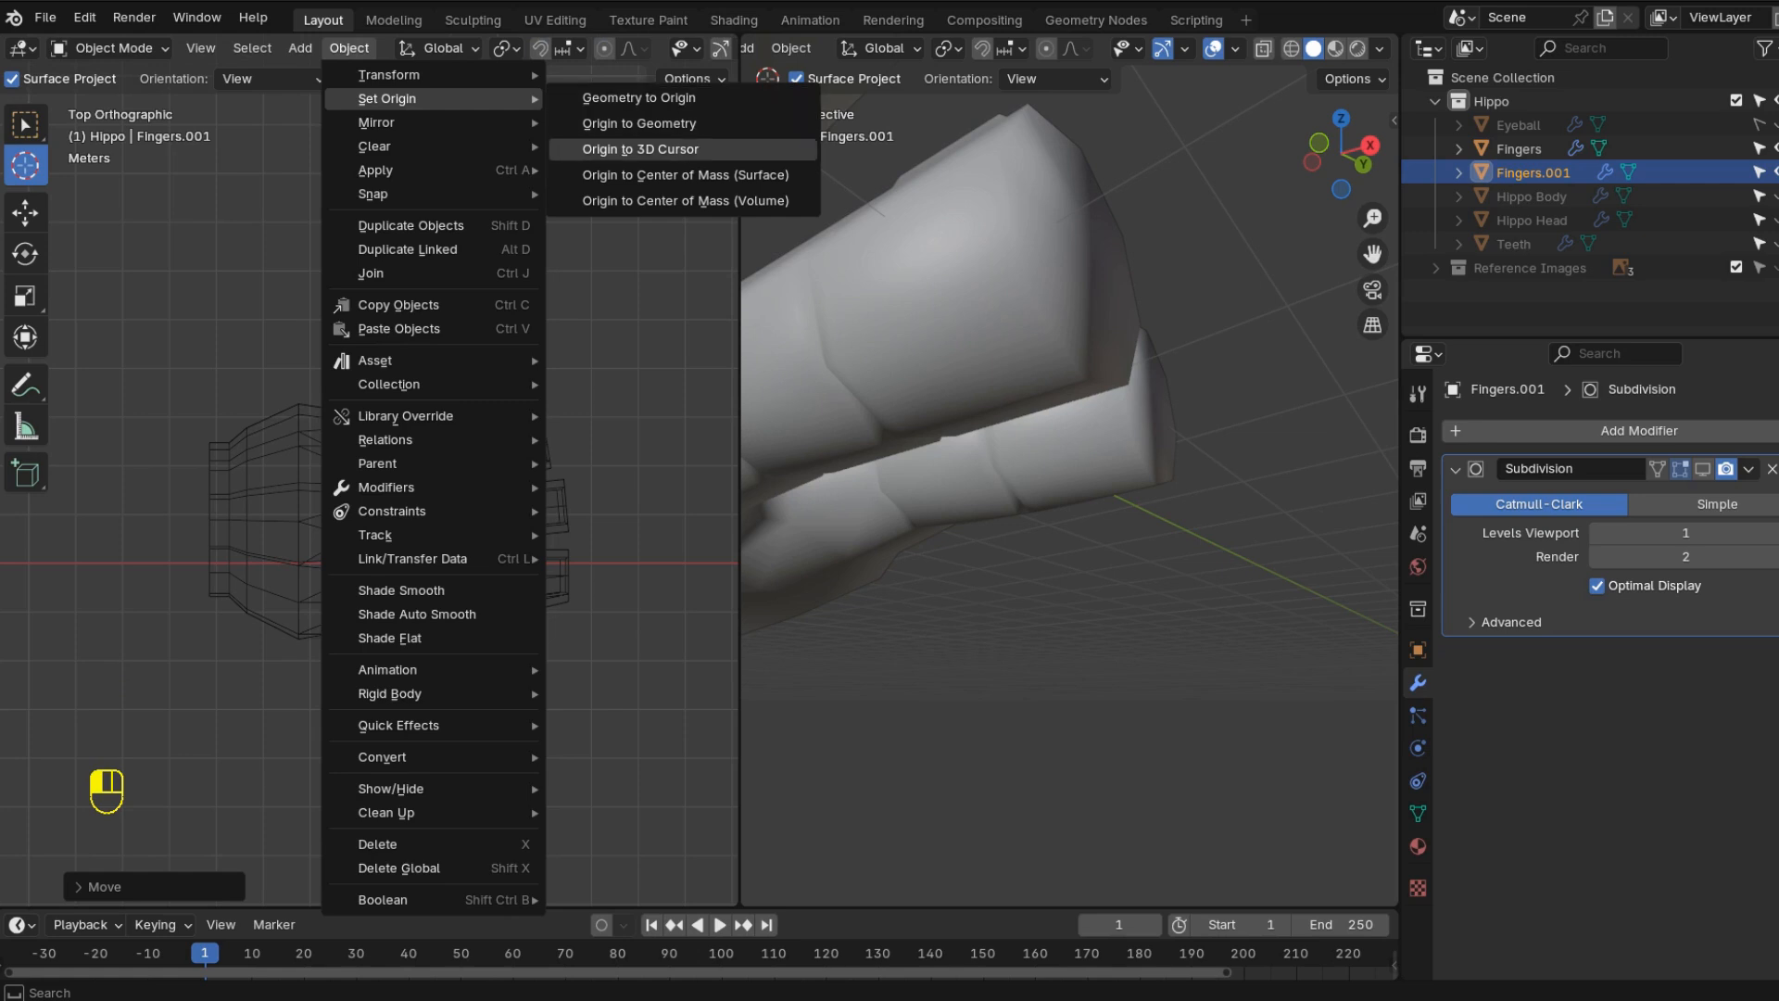
pyautogui.click(640, 149)
pyautogui.press('r')
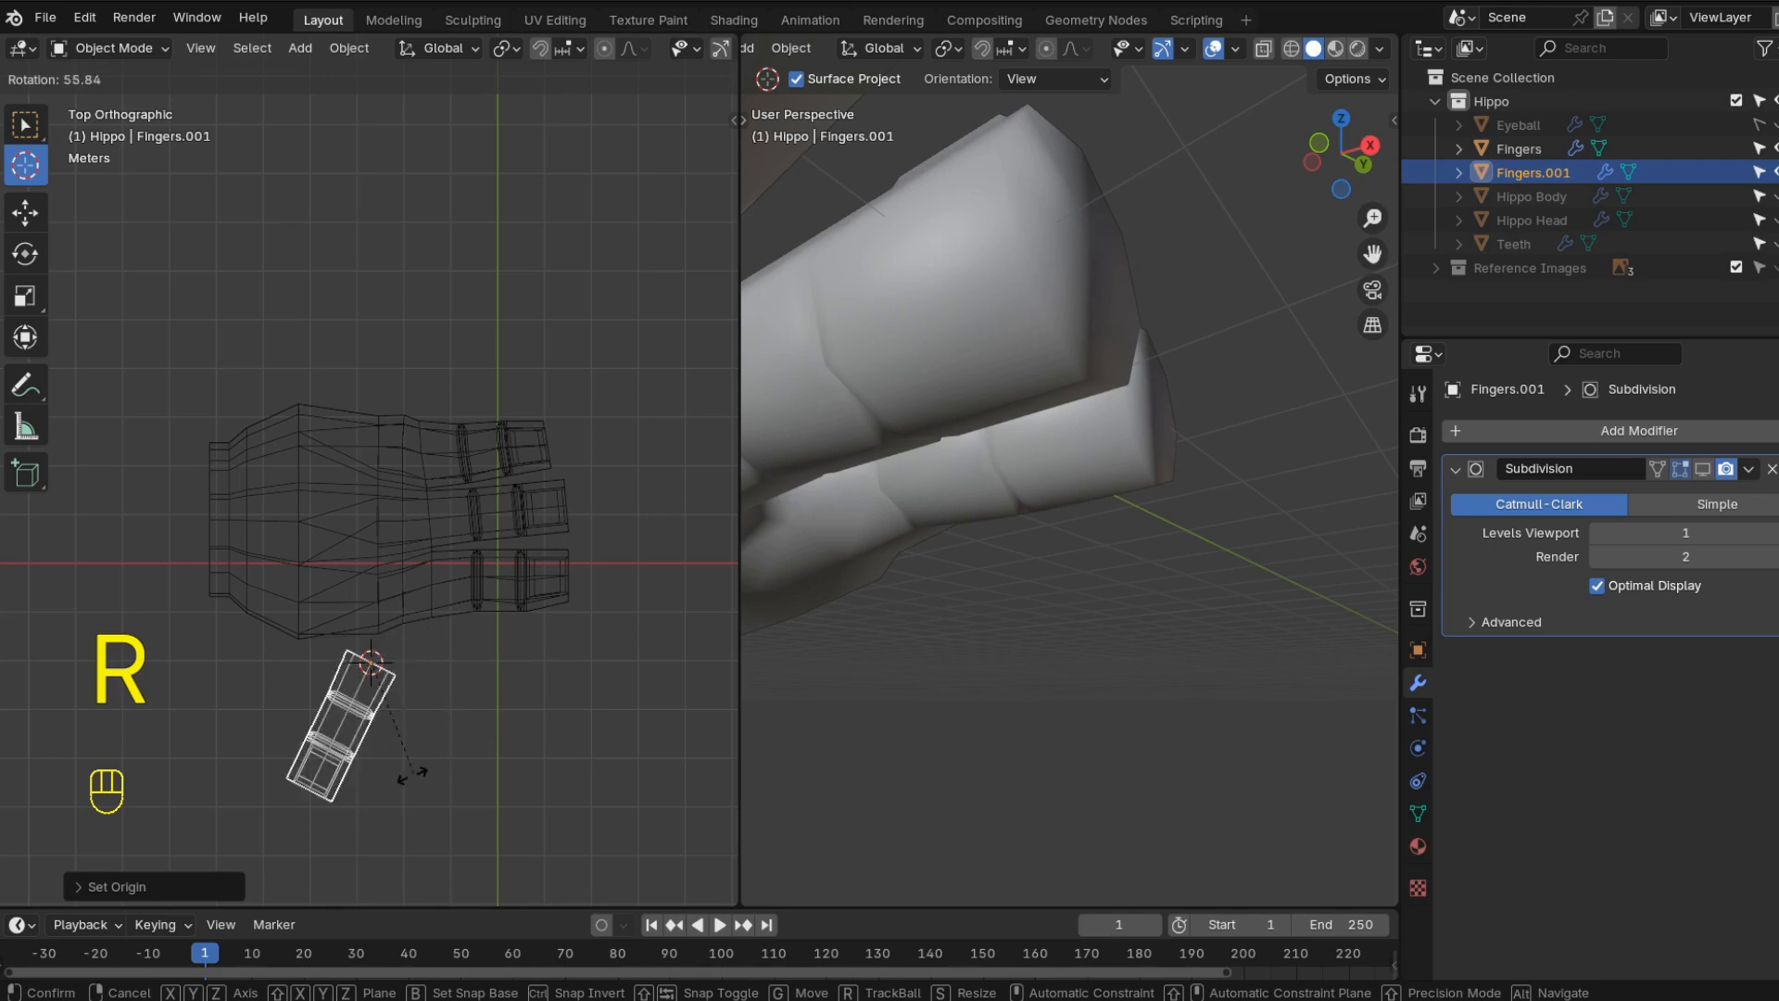
pyautogui.click(476, 648)
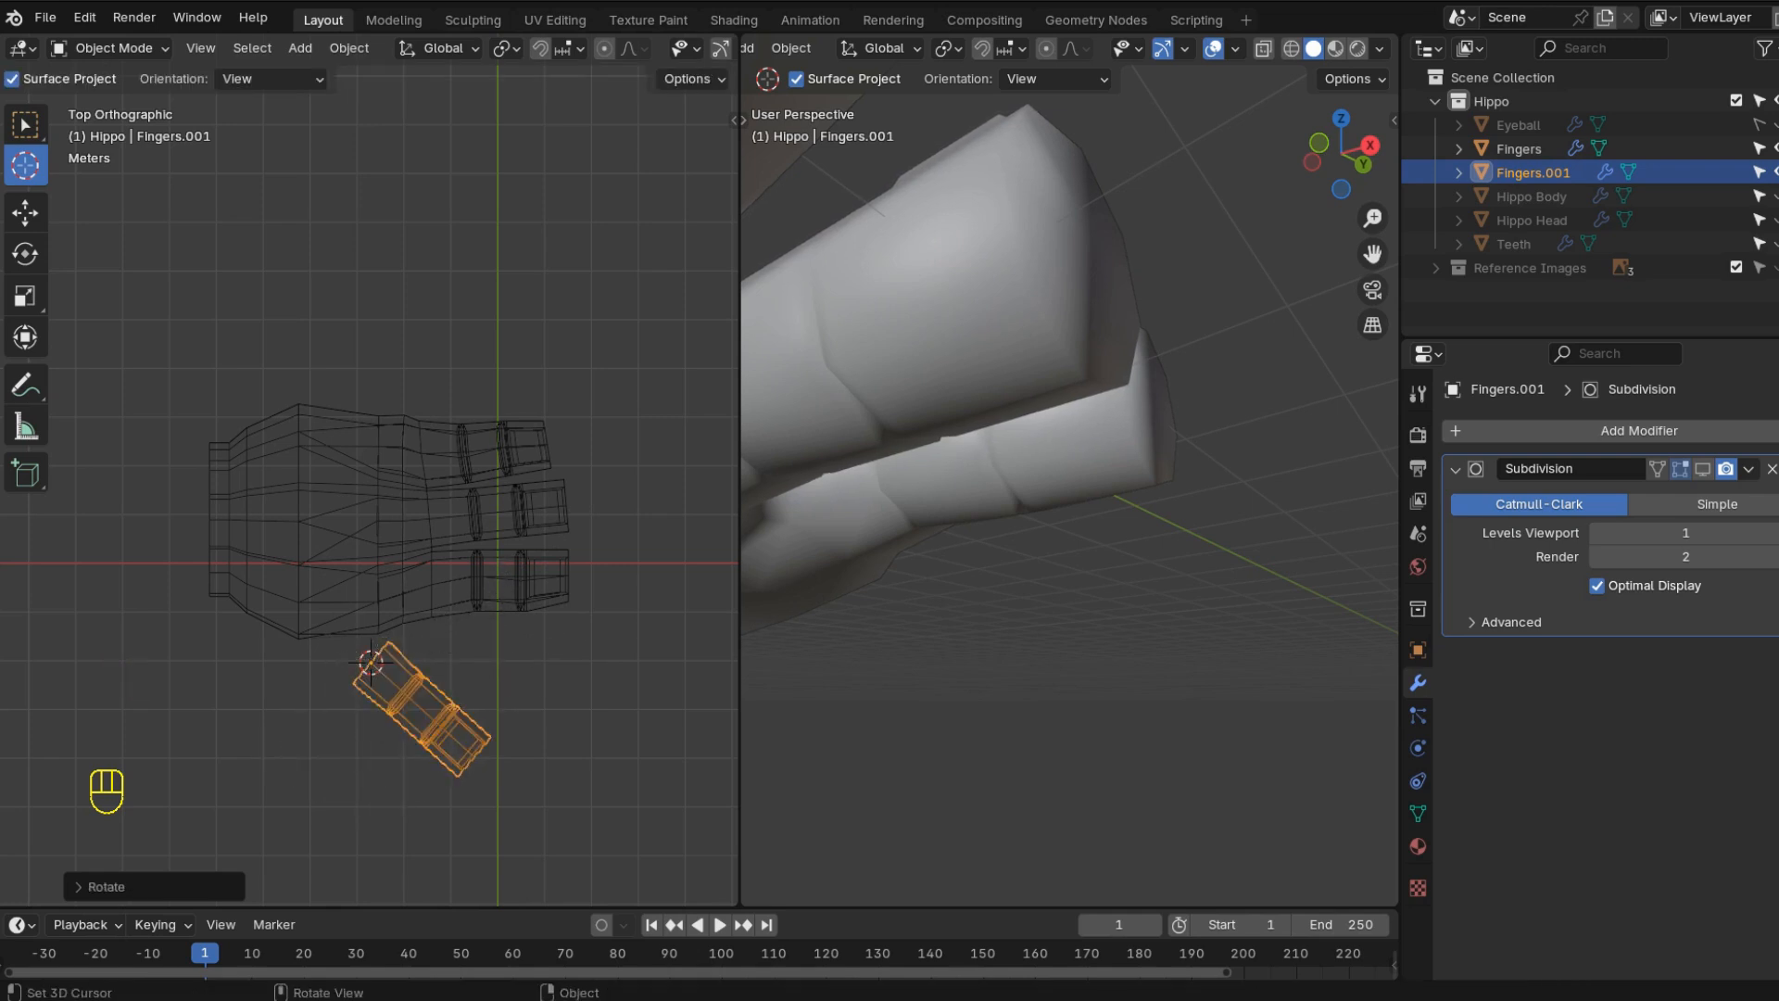
# - Align the thumb lengthwise with Y, widen it along X, and rotate it by about -24.5 degrees
pyautogui.press('r')
pyautogui.press('s')
pyautogui.press('x')
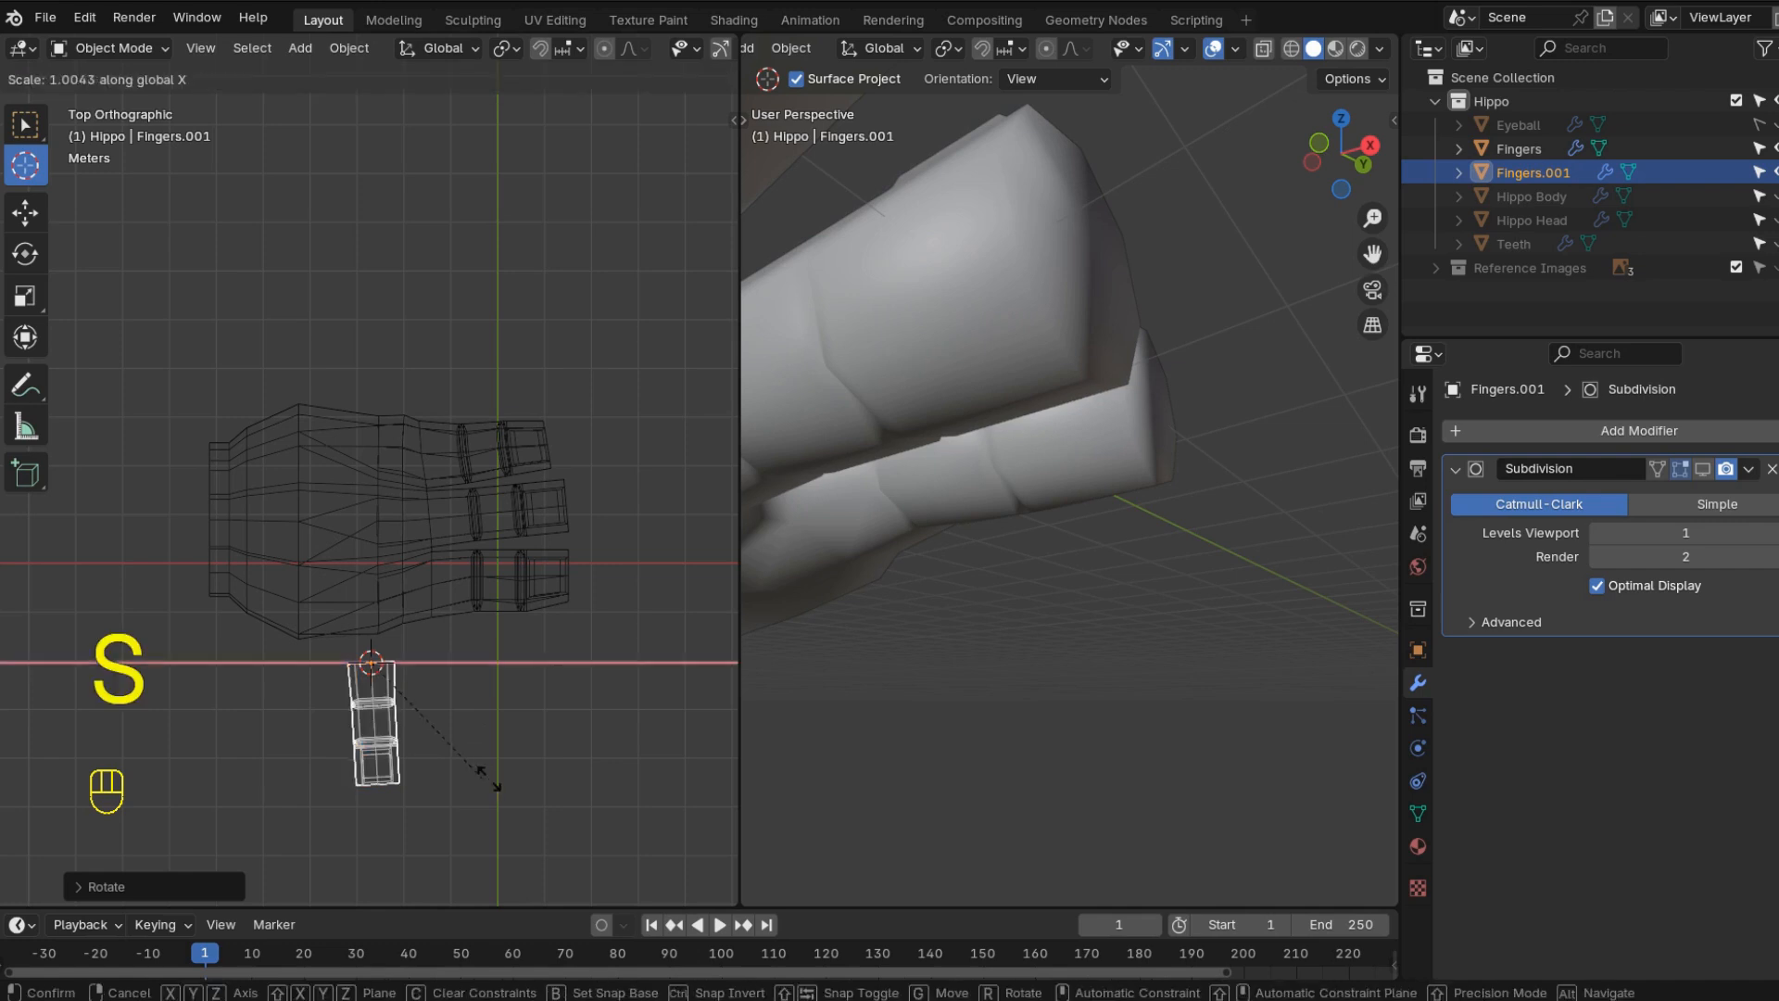
pyautogui.click(612, 763)
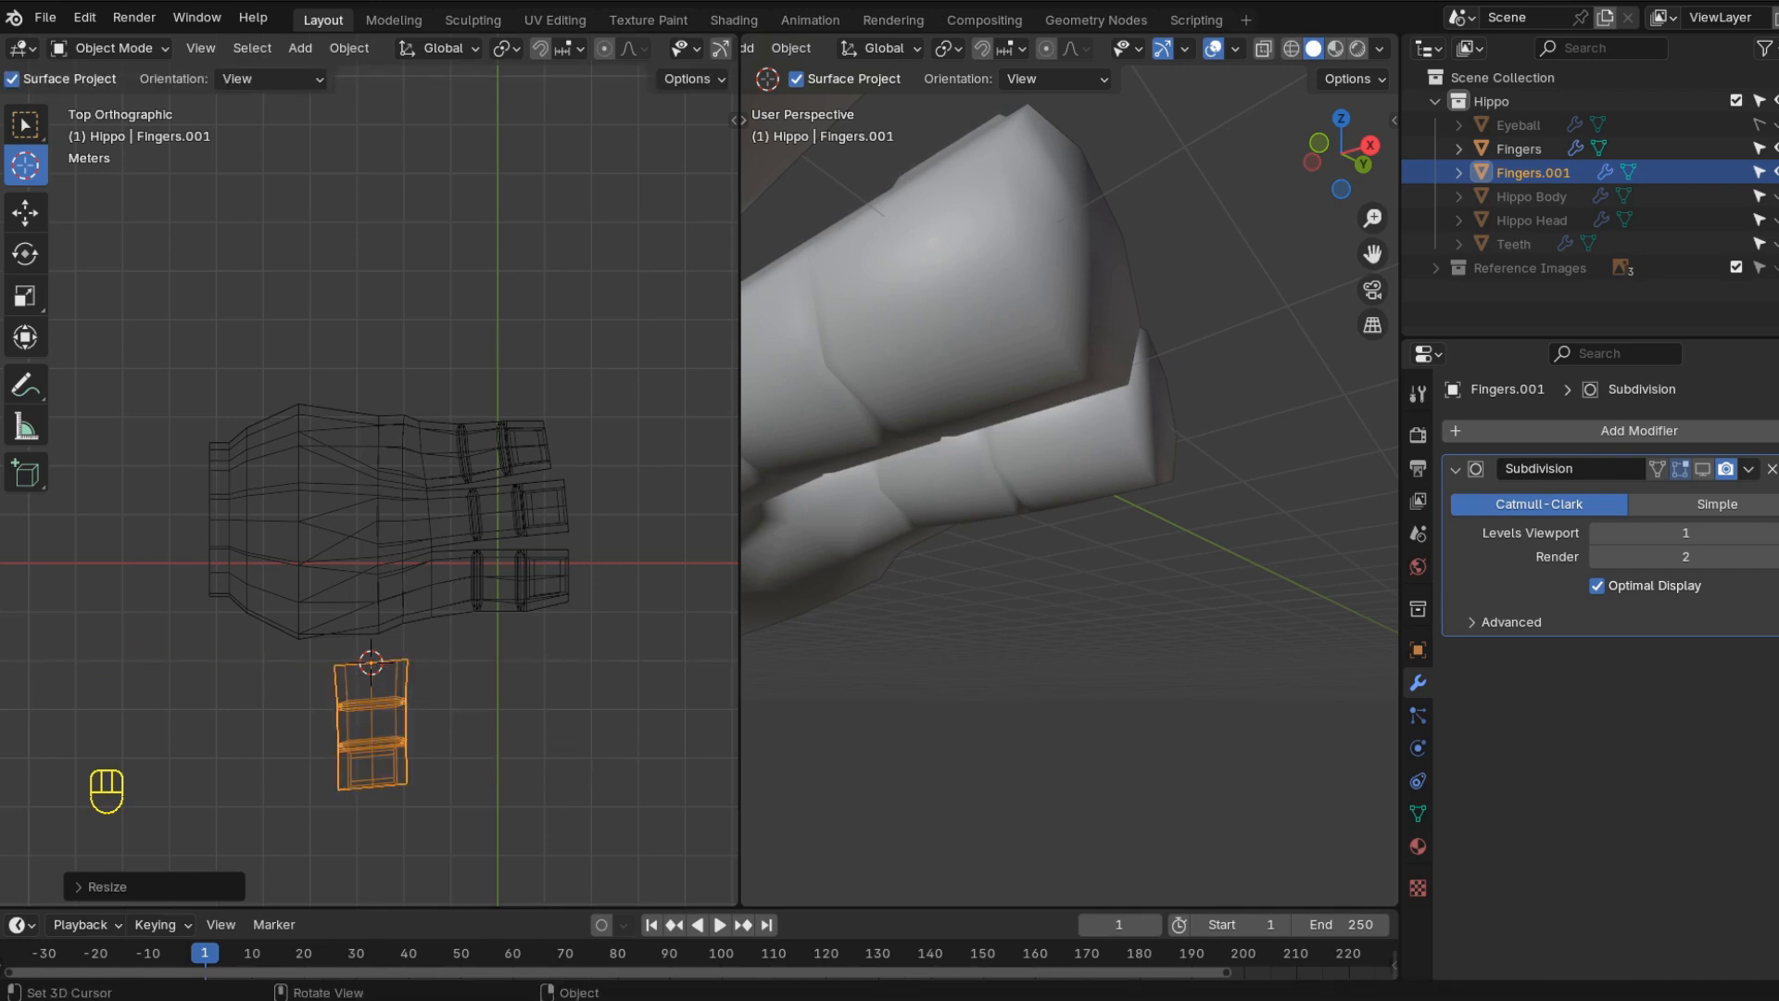
pyautogui.press('r')
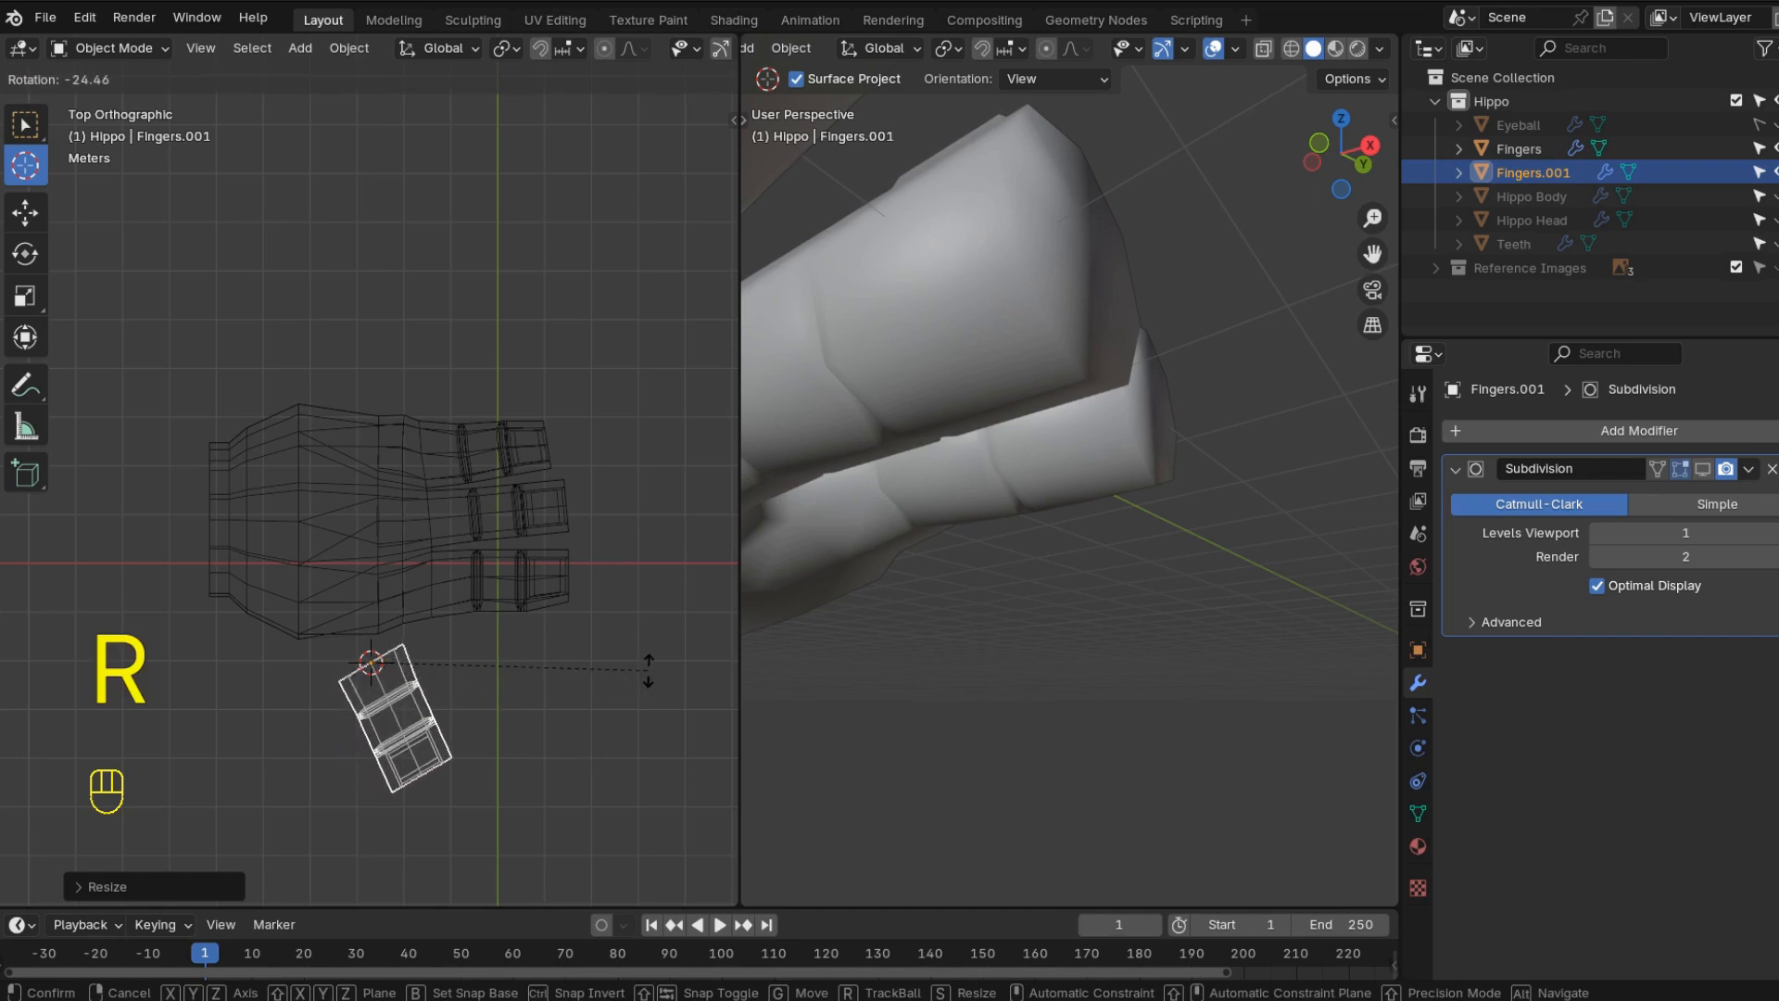
pyautogui.click(648, 668)
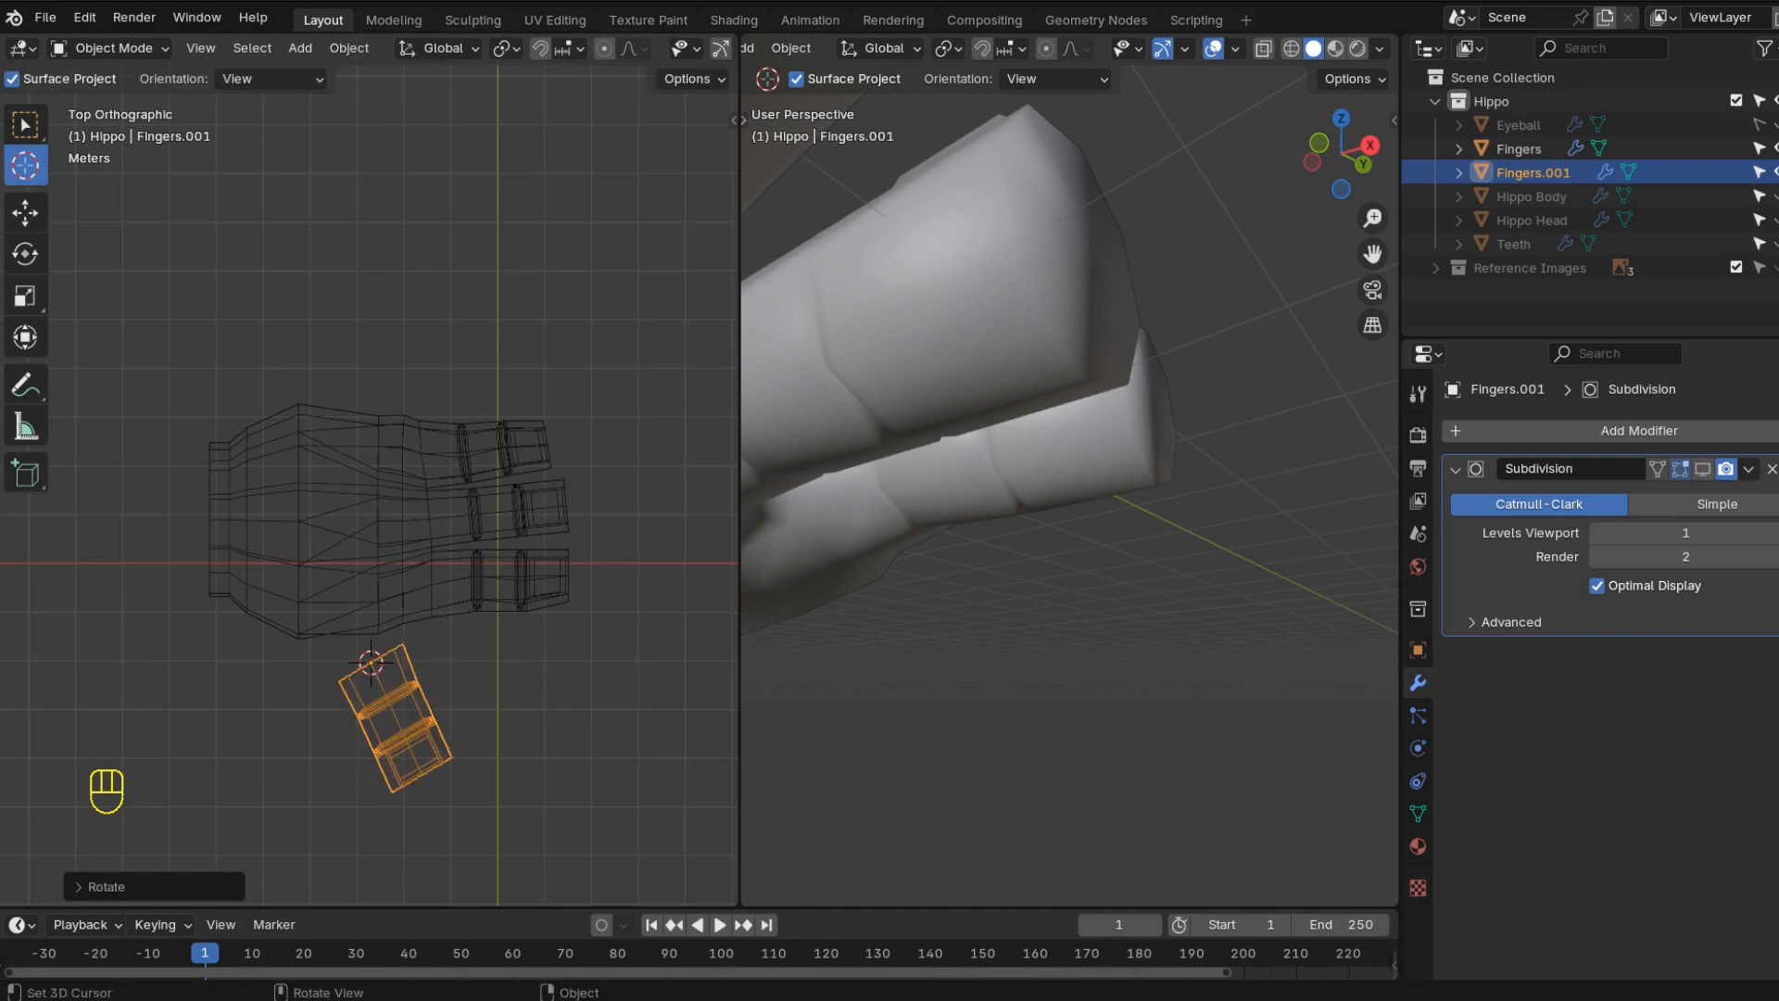
# - Join the thumb object into the Fingers hand object
pyautogui.press('Tab')
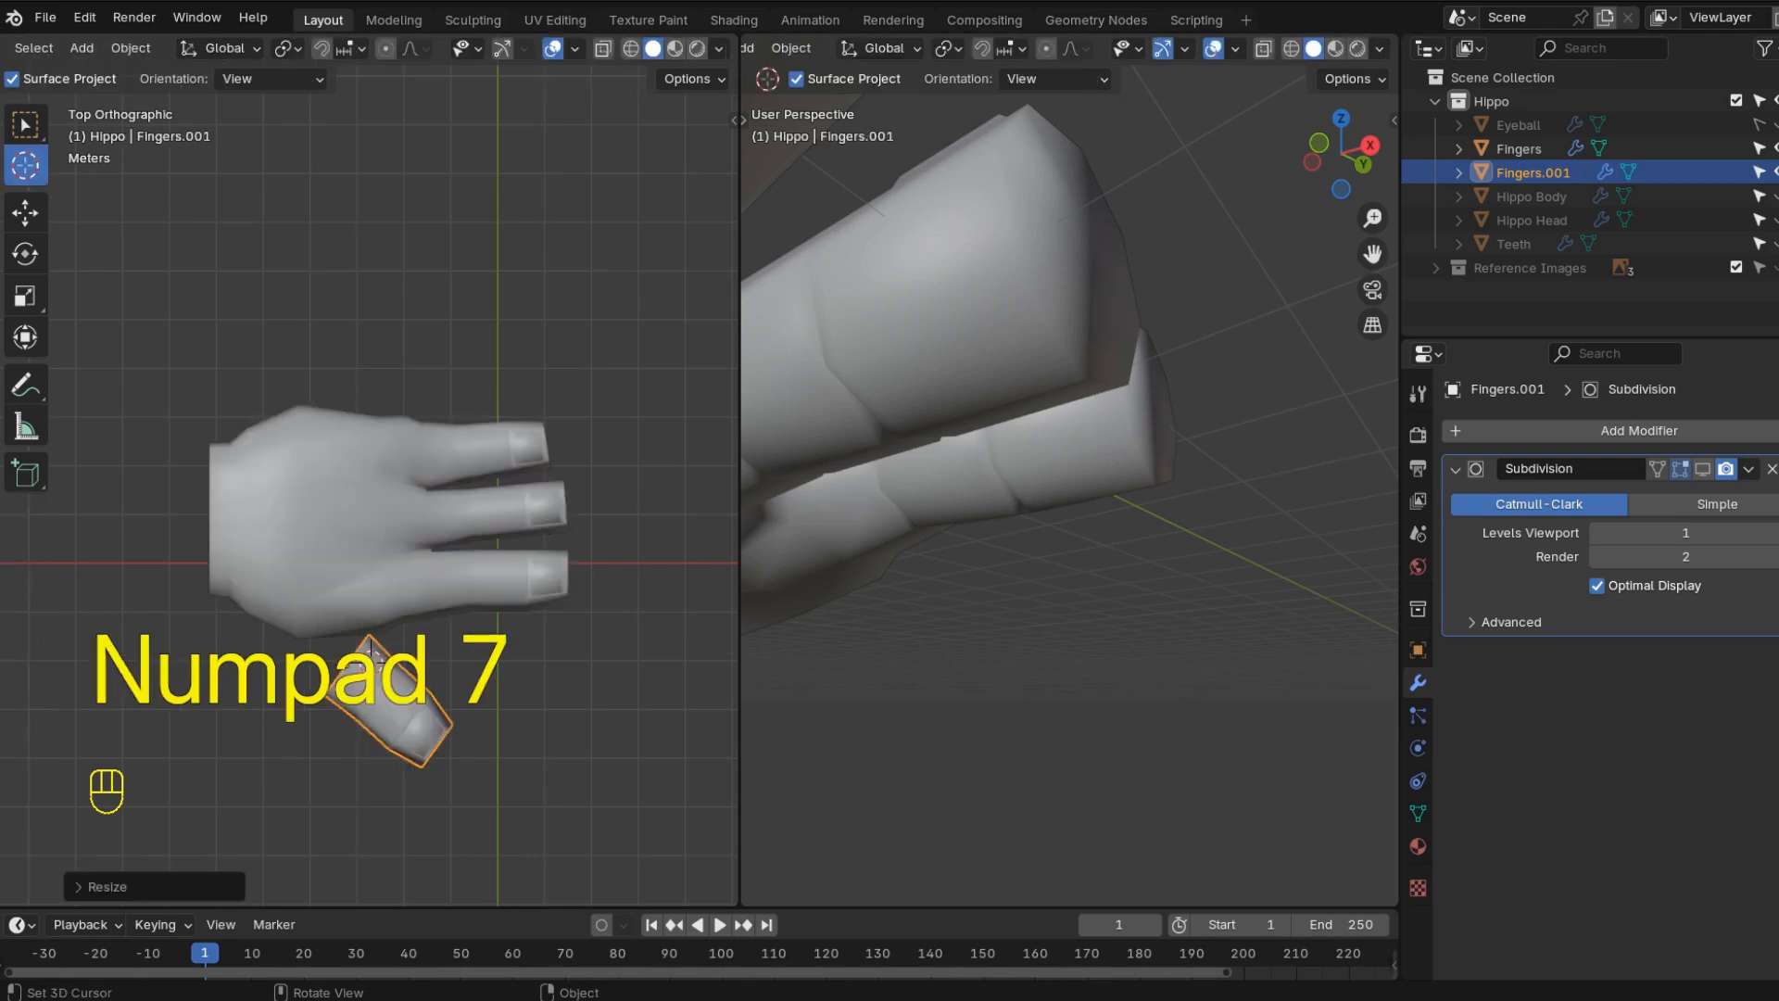
pyautogui.scroll(4, 370, 556)
pyautogui.keyDown('shift'); pyautogui.moveTo(389, 648); pyautogui.dragTo(356, 377, button='middle'); pyautogui.keyUp('shift')
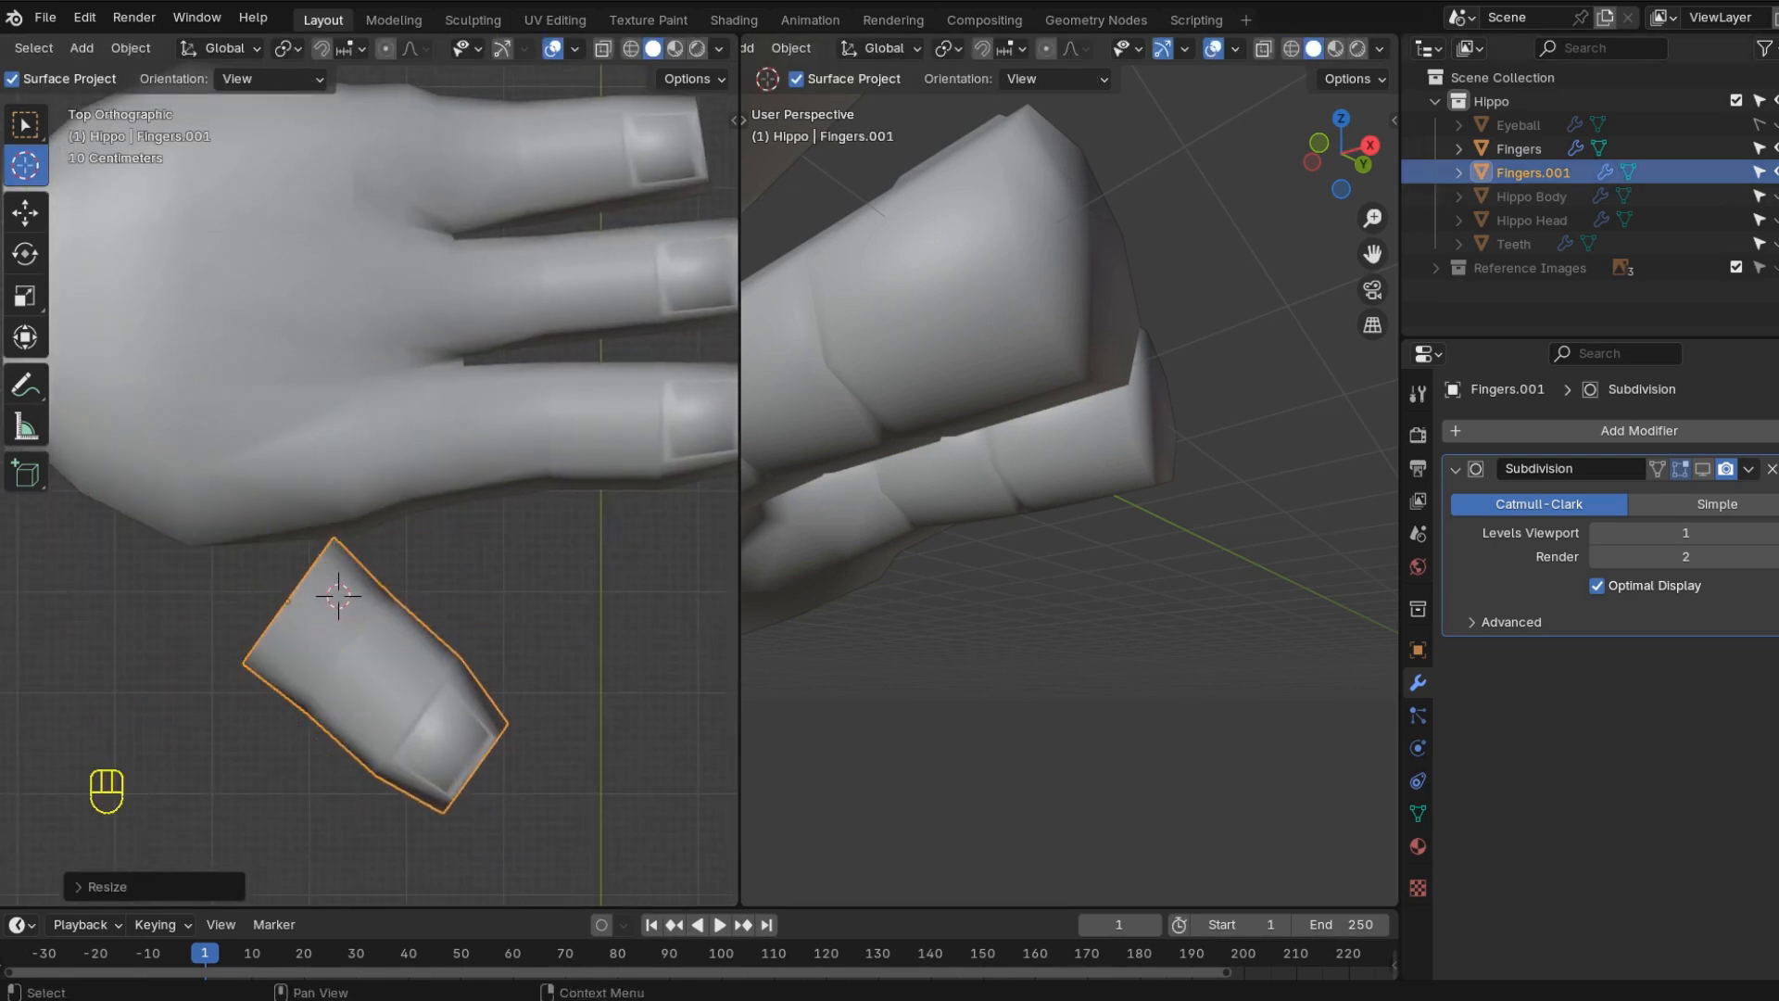
pyautogui.keyDown('shift'); pyautogui.click(371, 445); pyautogui.keyUp('shift')
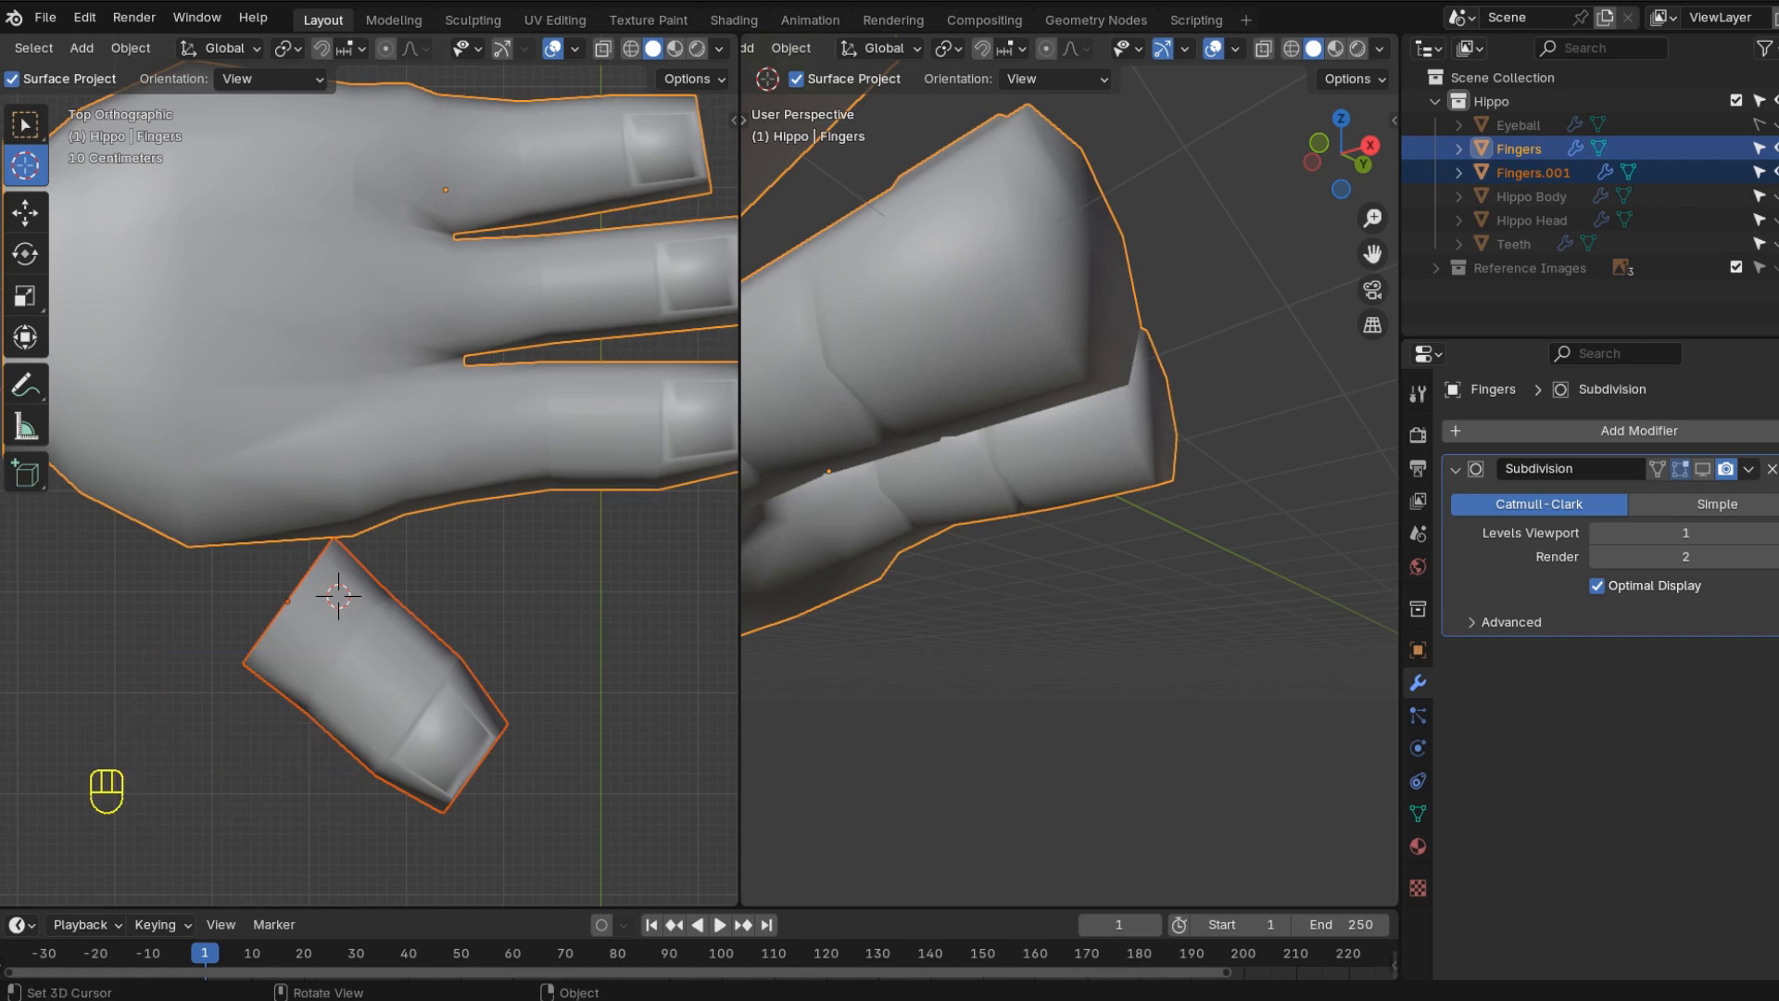
pyautogui.hotkey('ctrl', 'j')
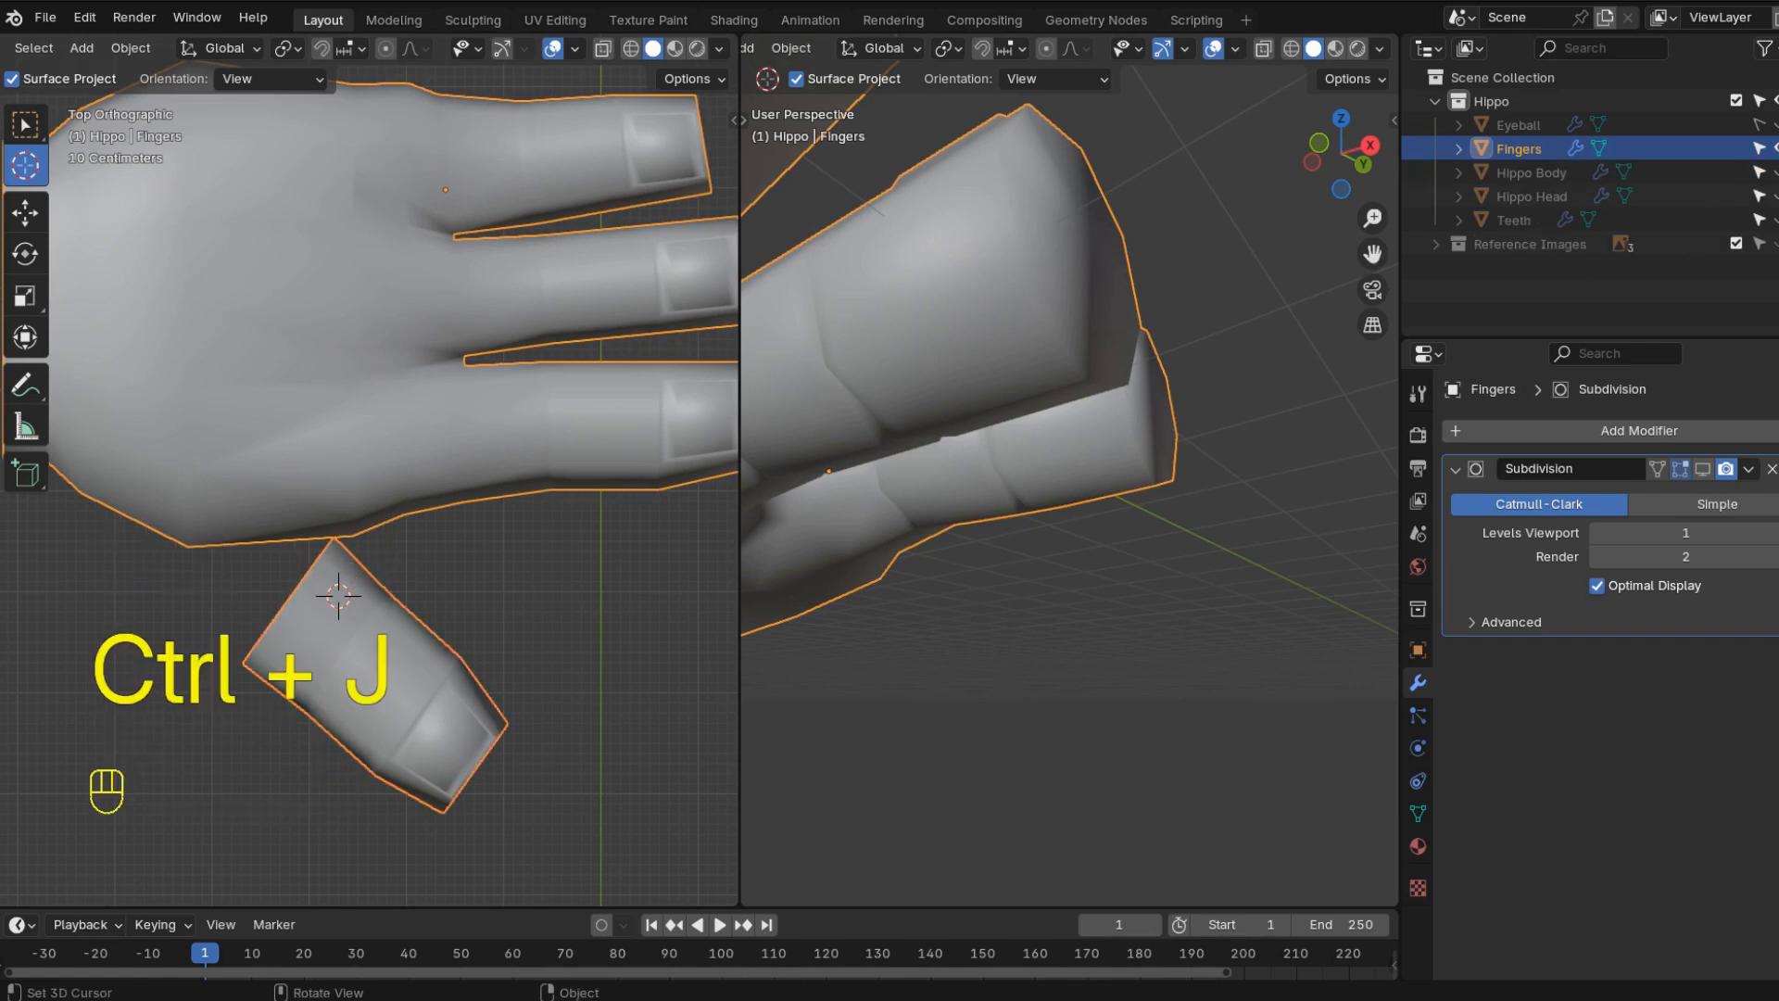
# - Delete the faces on the palm's side next to the thumb to make an opening for it
pyautogui.press('Tab')
pyautogui.moveTo(371, 463); pyautogui.dragTo(417, 417, button='middle')
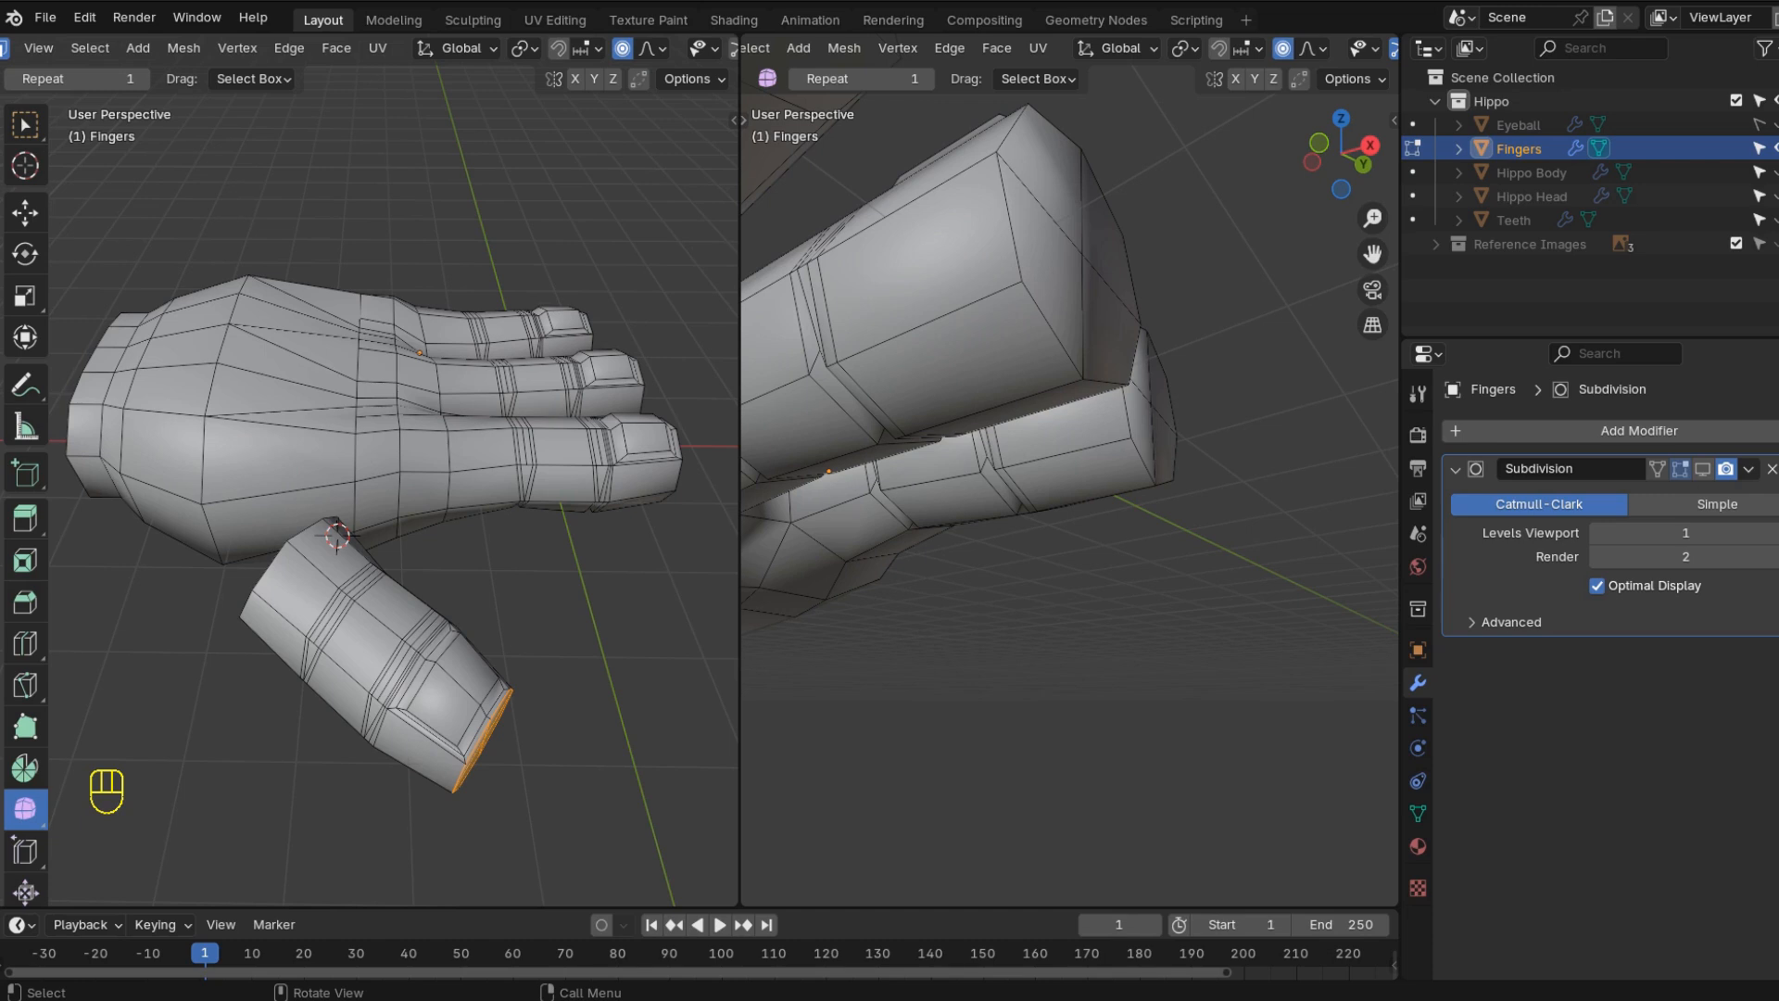
pyautogui.click(287, 519)
pyautogui.press('Delete')
pyautogui.click(158, 465)
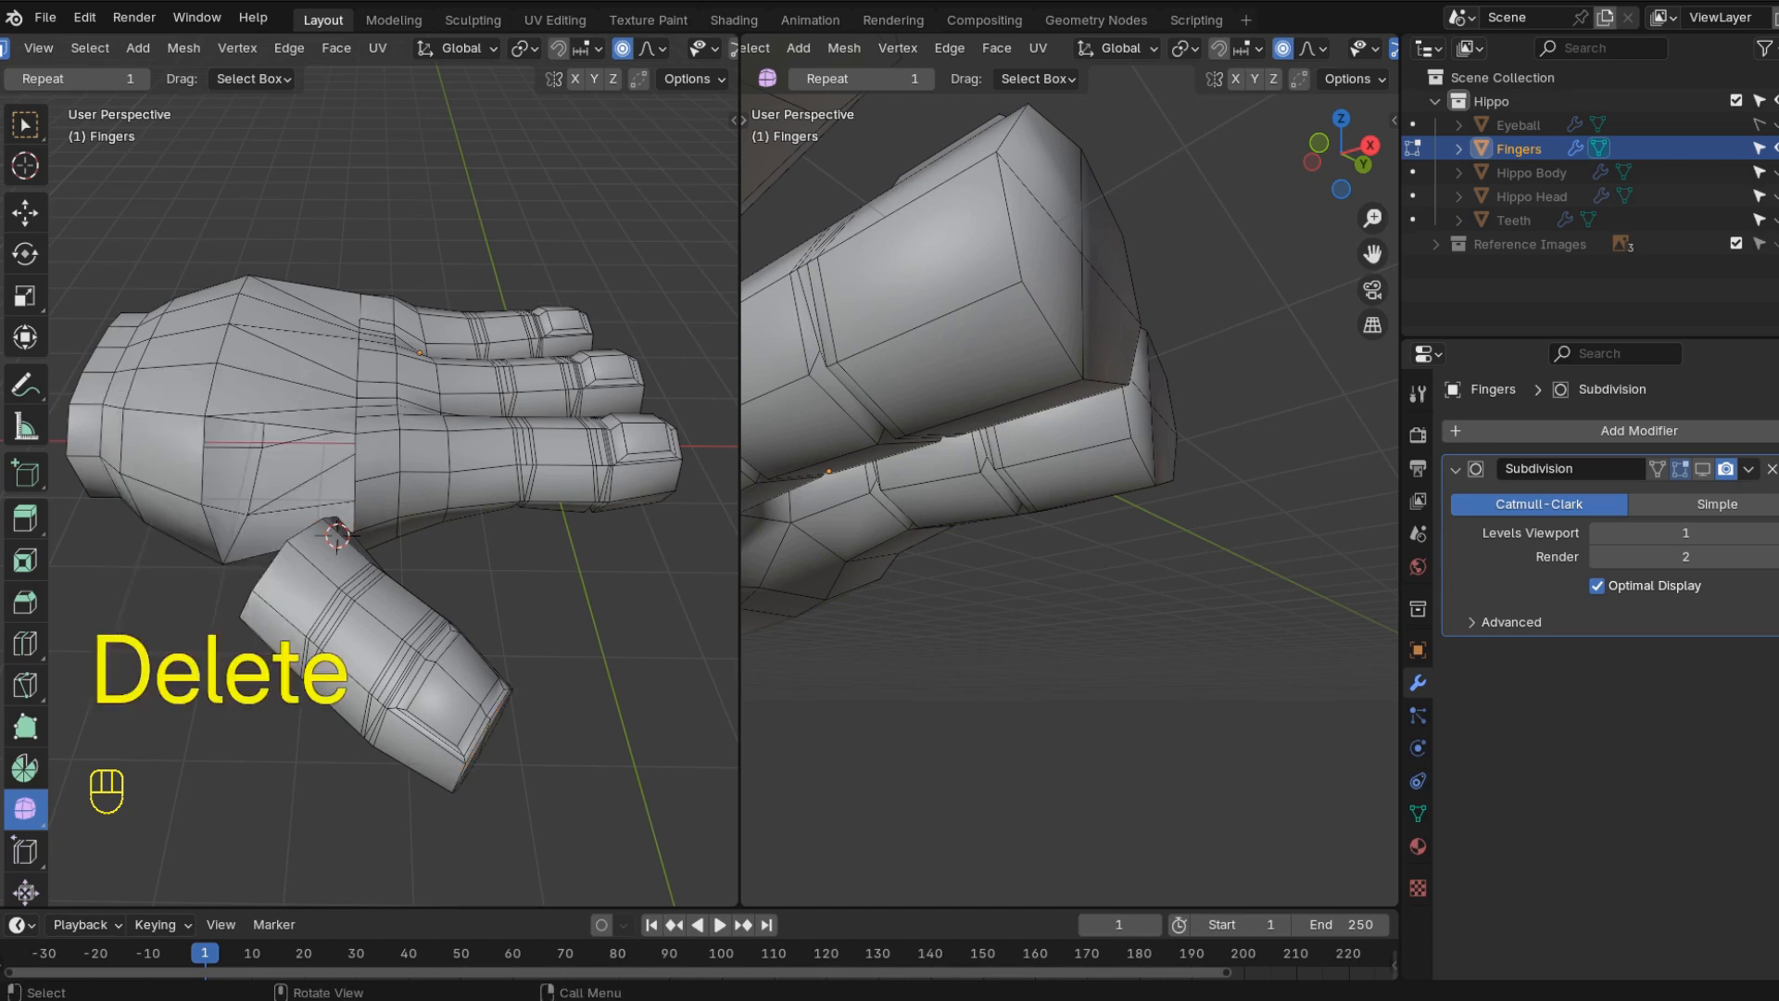
# - Extrude the border edge loop of the palm's thumb opening and scale the new edges
pyautogui.press('2')
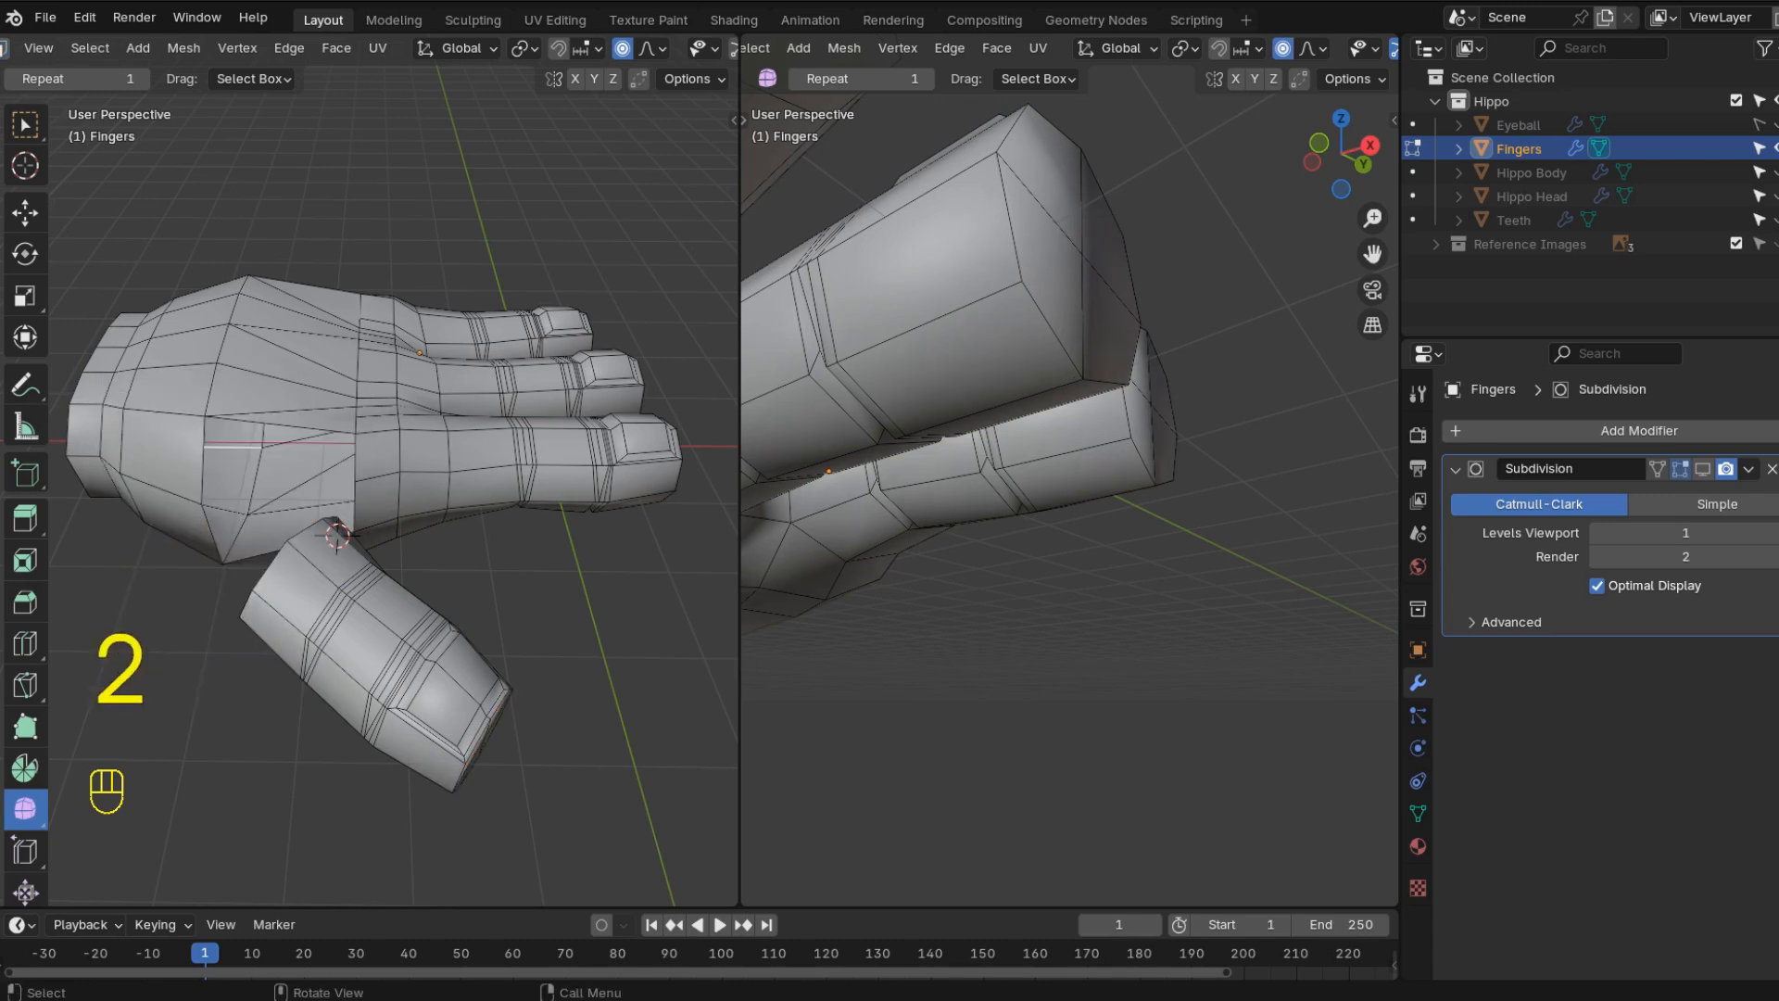
pyautogui.hotkey('ctrl', 'z')
pyautogui.press('e')
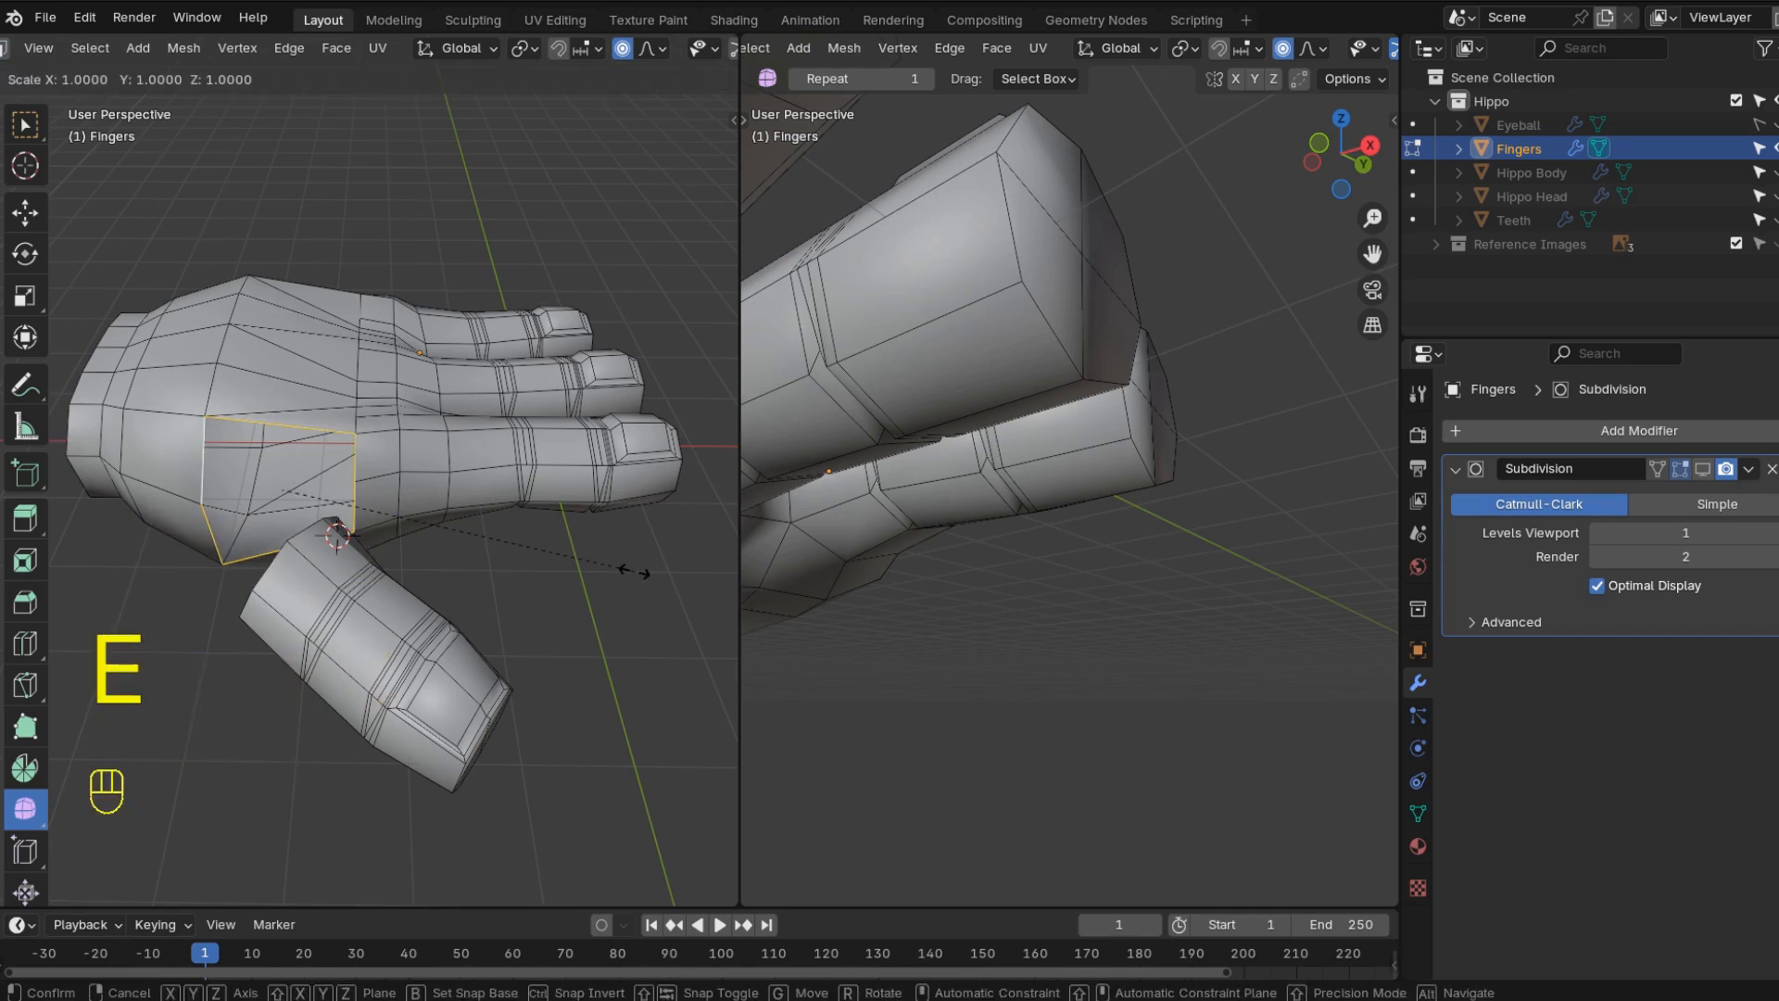
pyautogui.click(590, 571)
# - Fill a face between the border of the palm's thumb opening and the base edge of the thumb
pyautogui.press('f')
pyautogui.scroll(5, 371, 482)
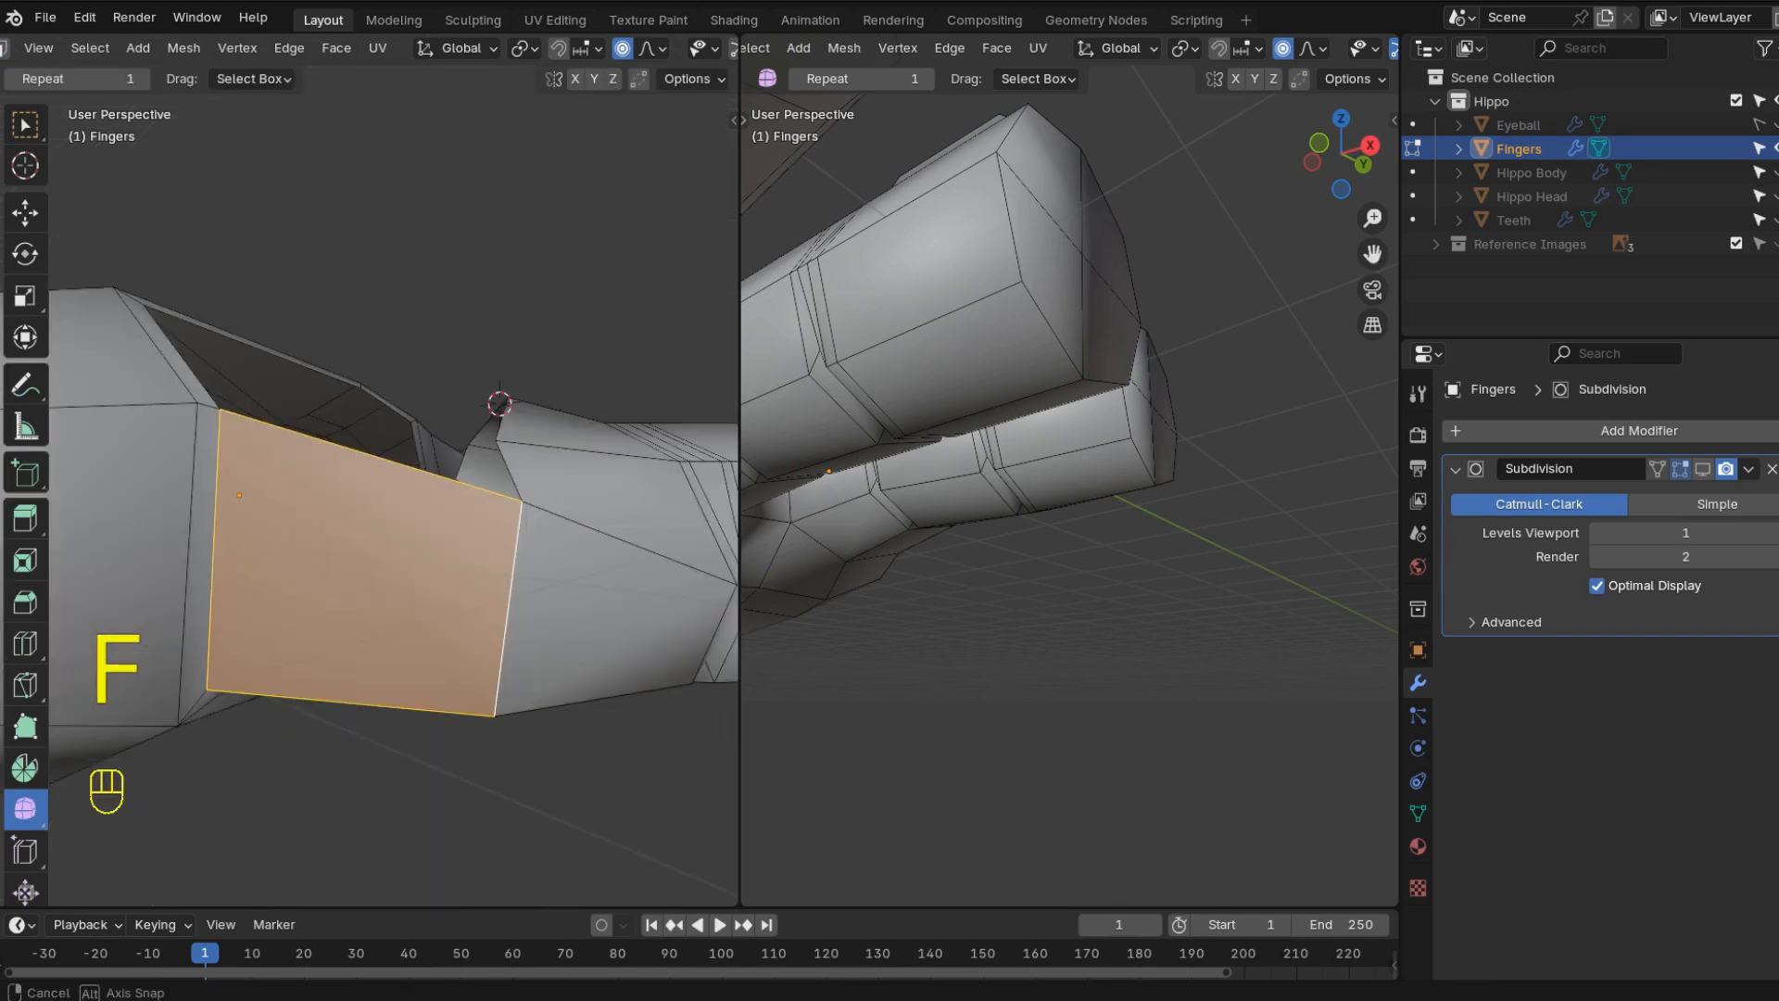
pyautogui.moveTo(371, 481); pyautogui.dragTo(445, 557, button='middle')
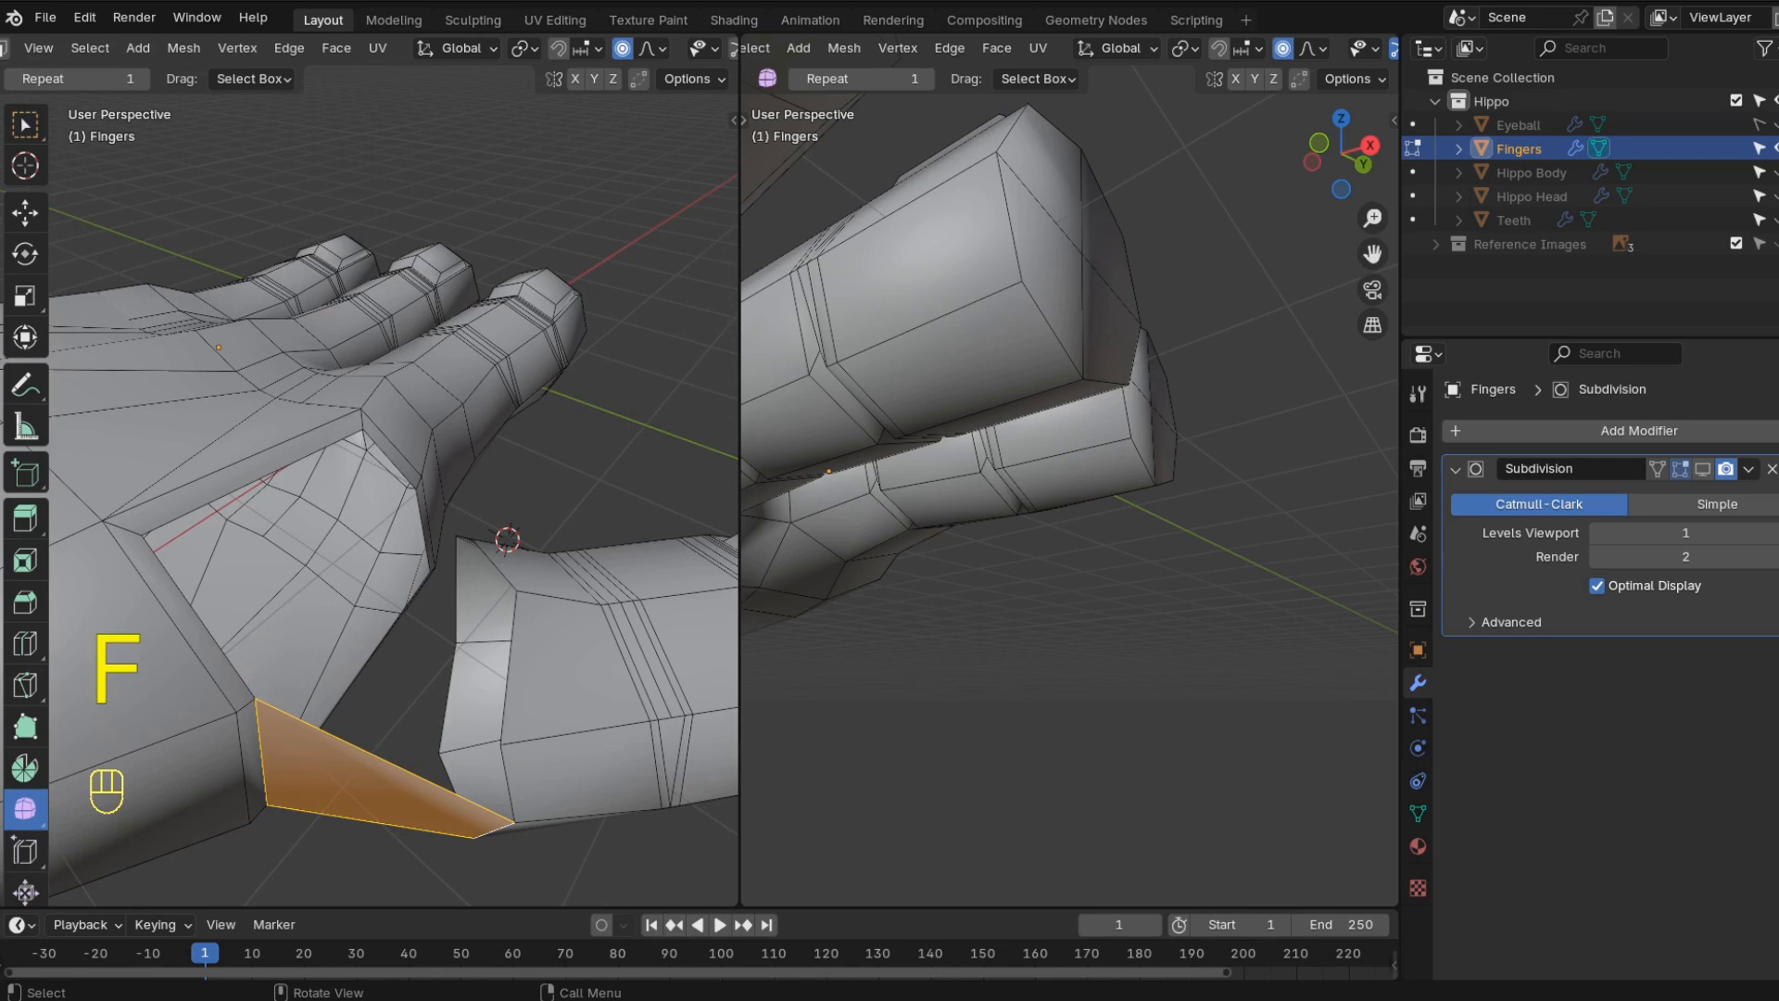
# - Move the corner vertex of the palm's thumb opening closer to the base of the thumb
pyautogui.press('1')
pyautogui.press('2')
pyautogui.scroll(-3, 394, 519)
pyautogui.click(326, 665)
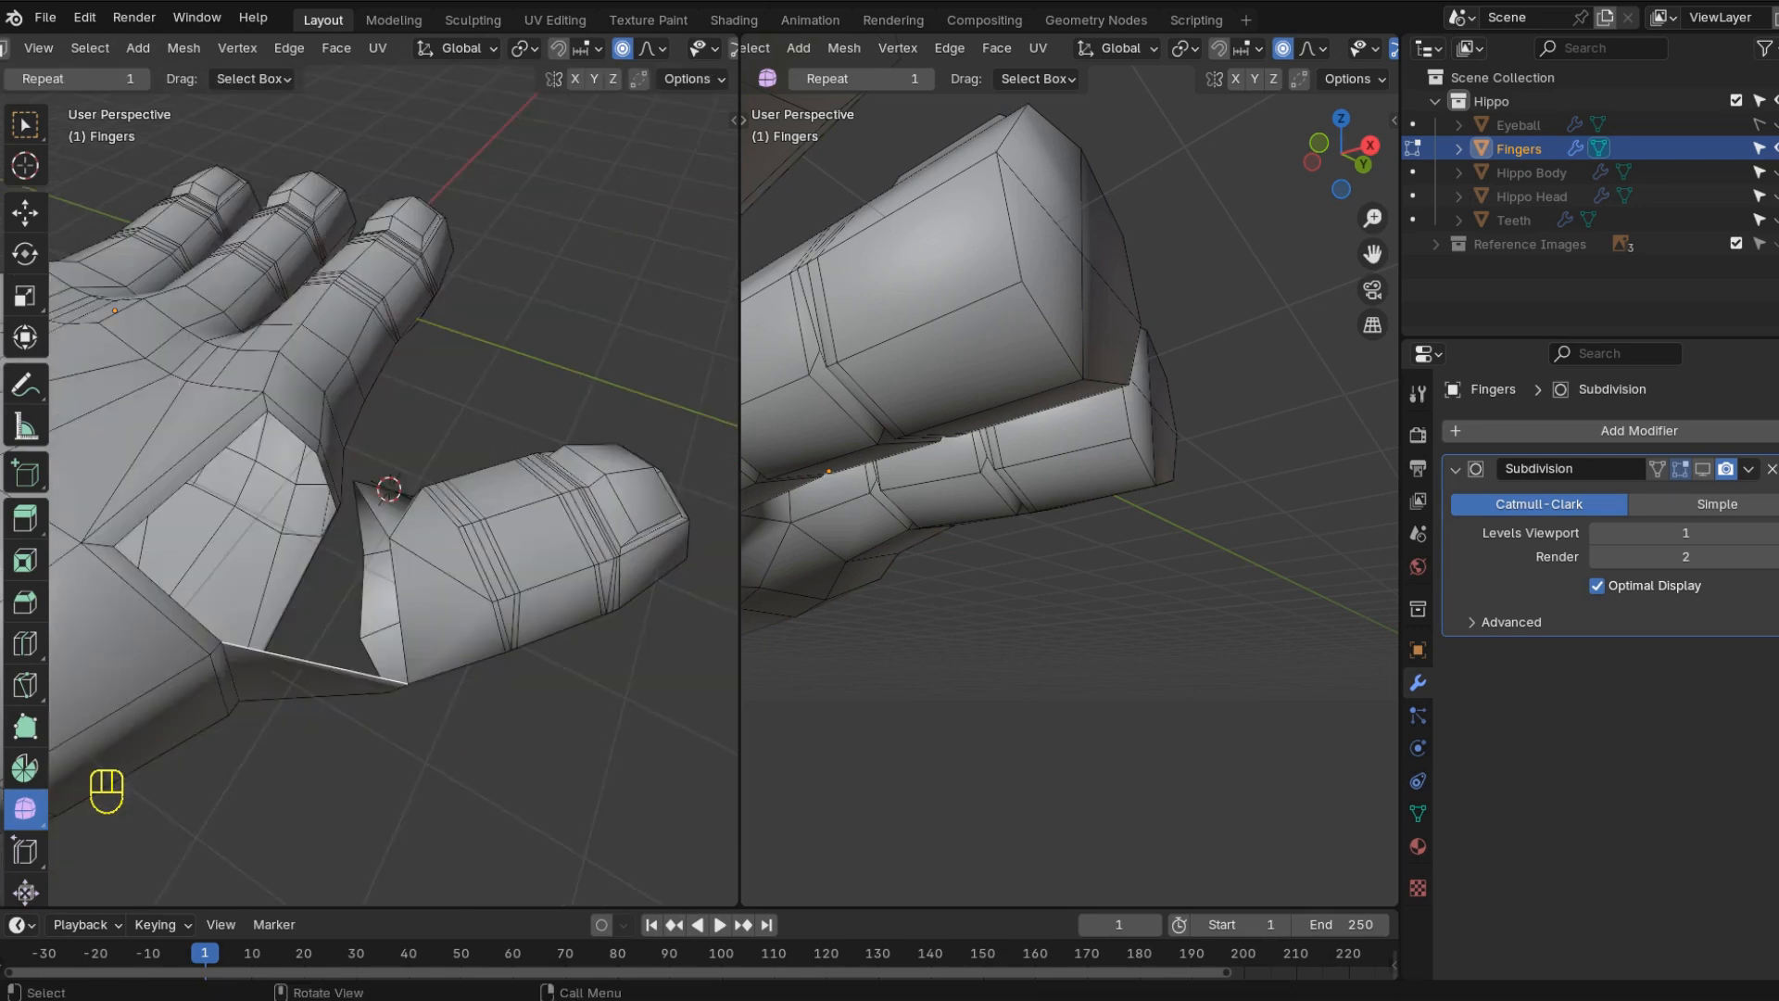
pyautogui.moveTo(326, 666); pyautogui.dragTo(432, 542, button='middle')
pyautogui.click(432, 542)
pyautogui.press('1')
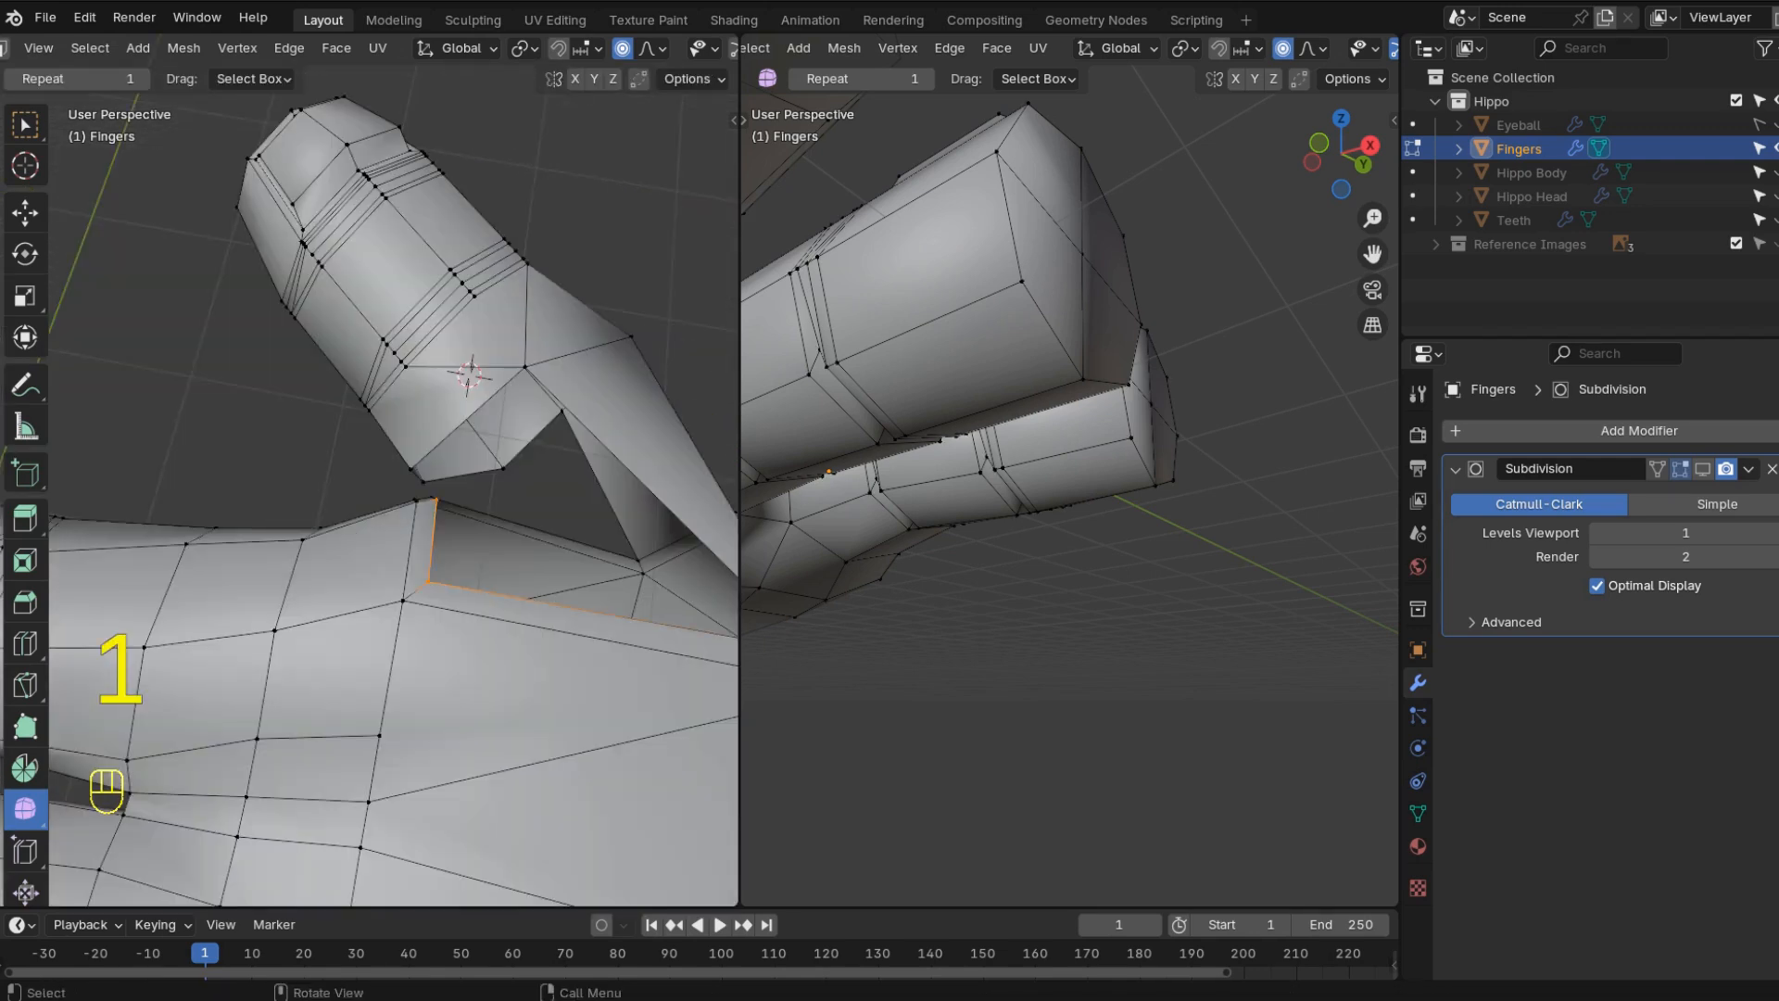
pyautogui.press('g')
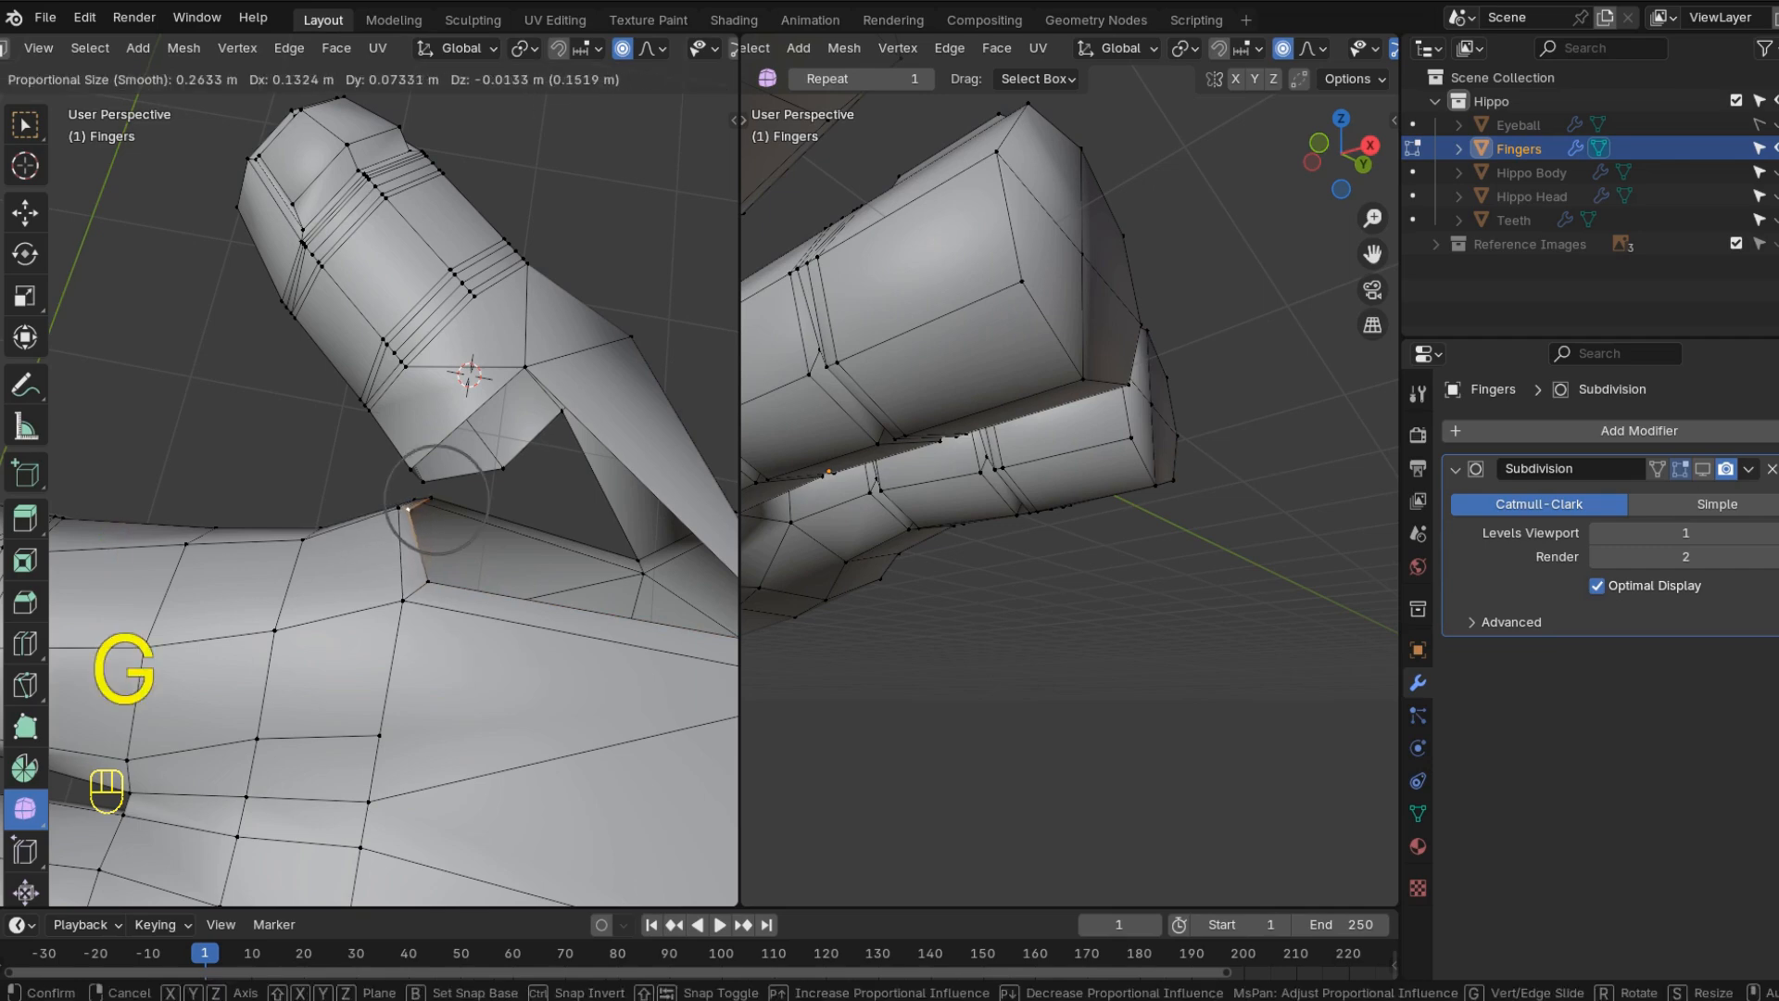
pyautogui.click(408, 508)
pyautogui.moveTo(408, 508); pyautogui.dragTo(389, 500, button='middle')
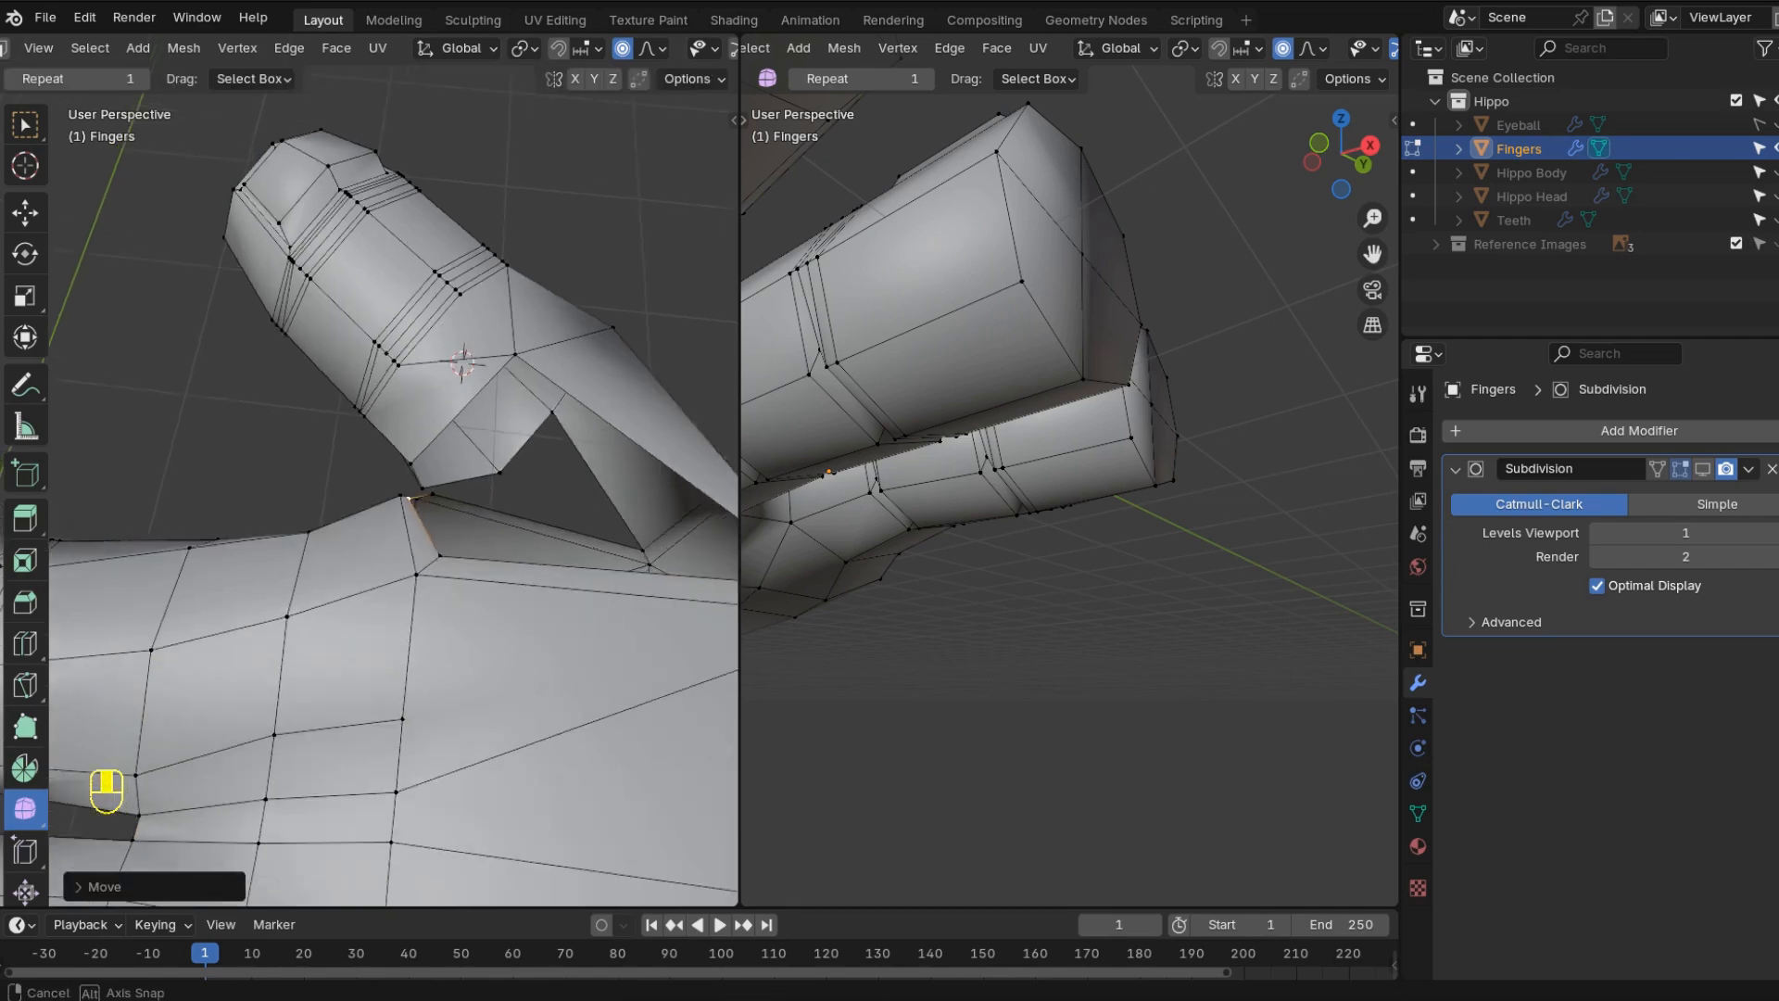
pyautogui.scroll(-5, 389, 500)
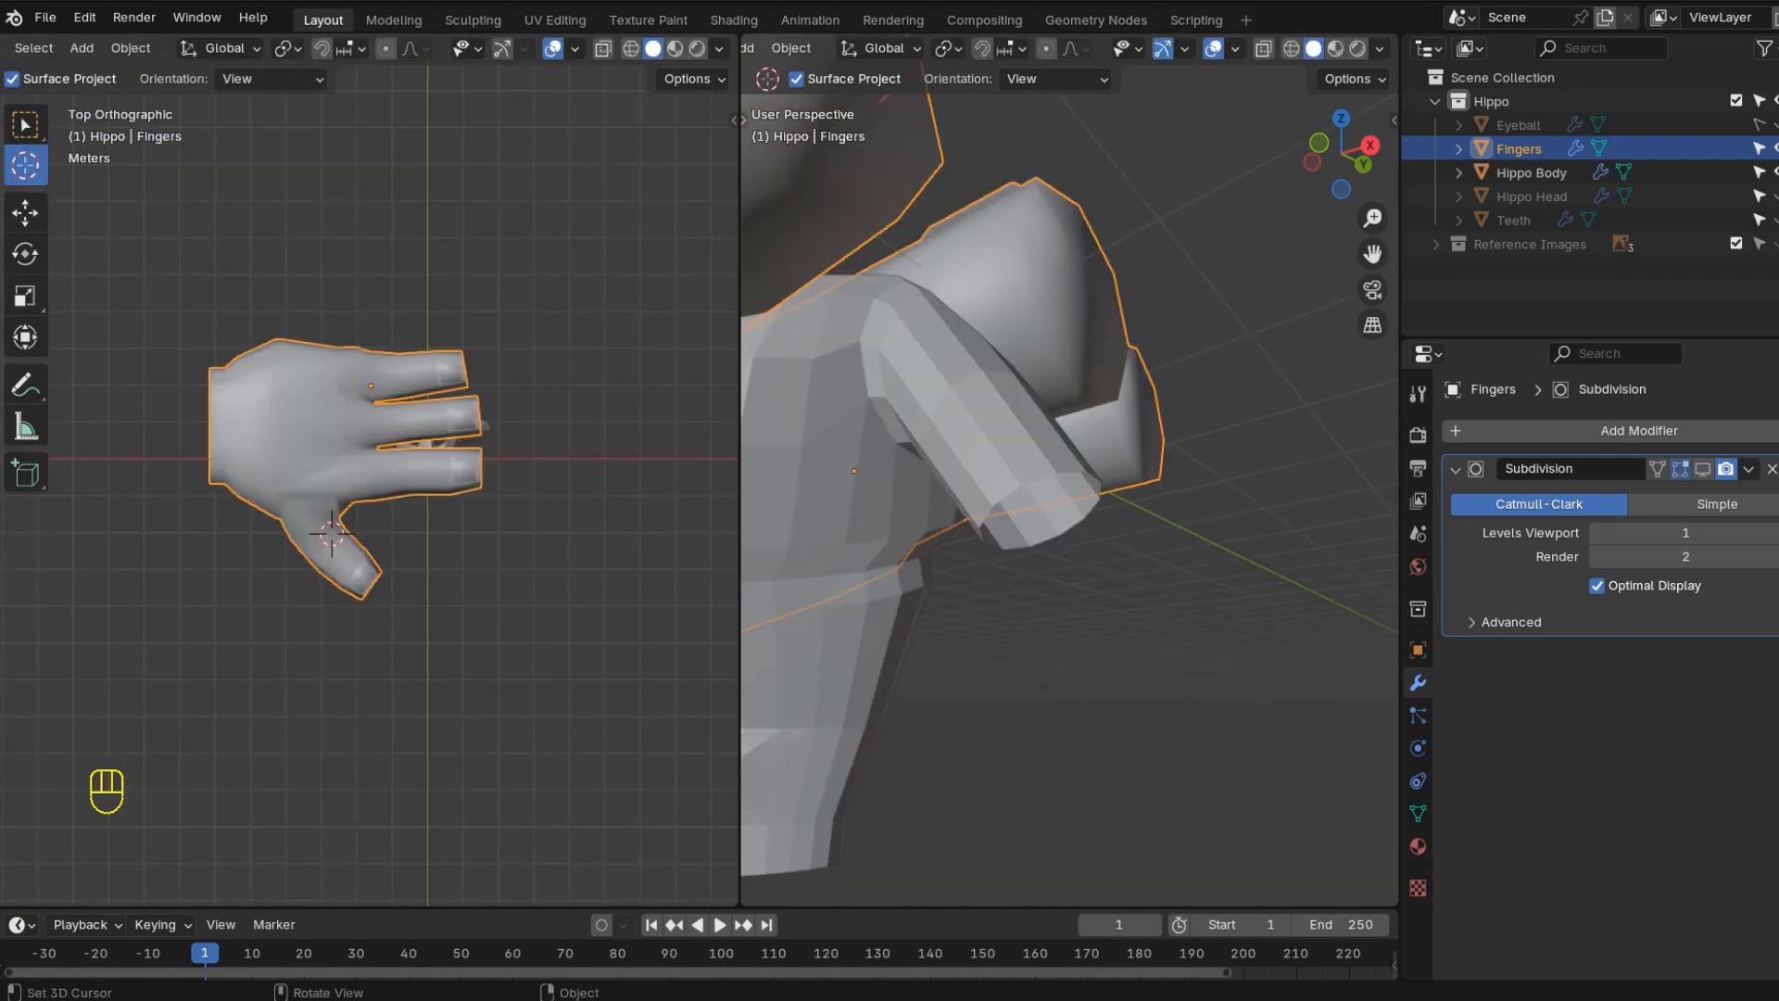
# - Place the 3D cursor at the hand's wrist and set the Fingers object's origin to it
pyautogui.click(208, 422)
pyautogui.click(130, 48)
pyautogui.moveTo(179, 98)
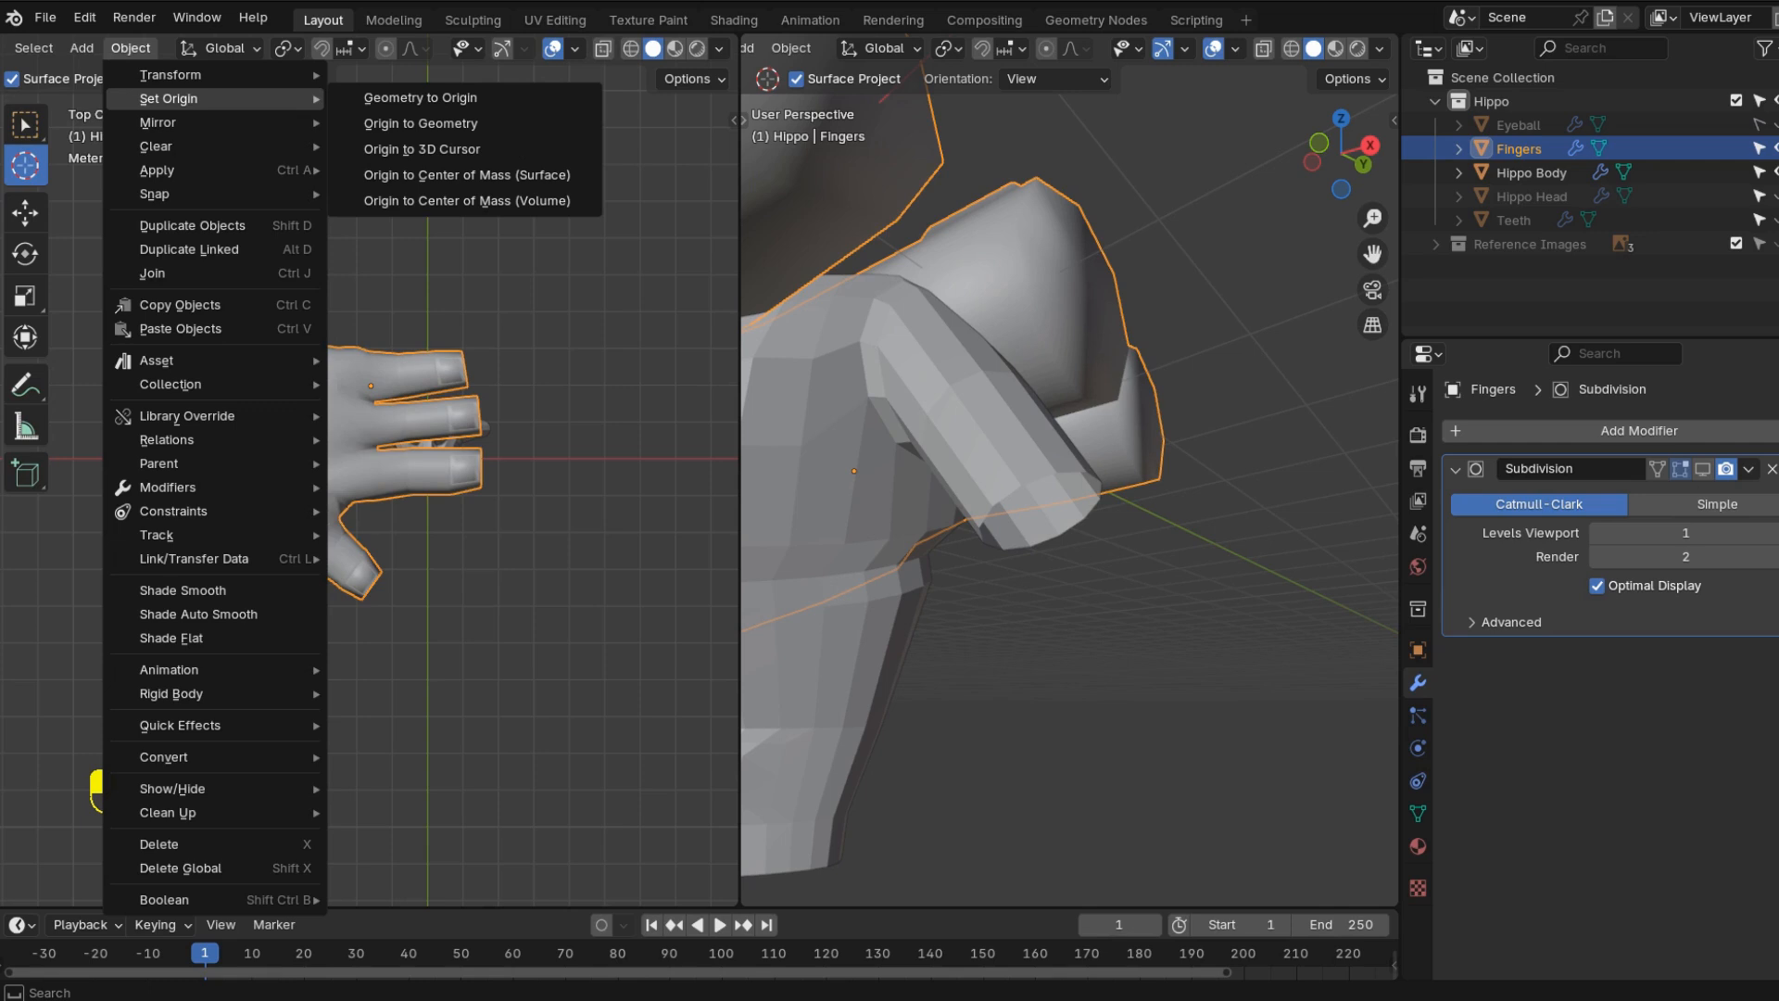
pyautogui.click(464, 150)
# - Scale the hand down to suit the body and move it about 8.1 m along X to the body's side
pyautogui.press('s')
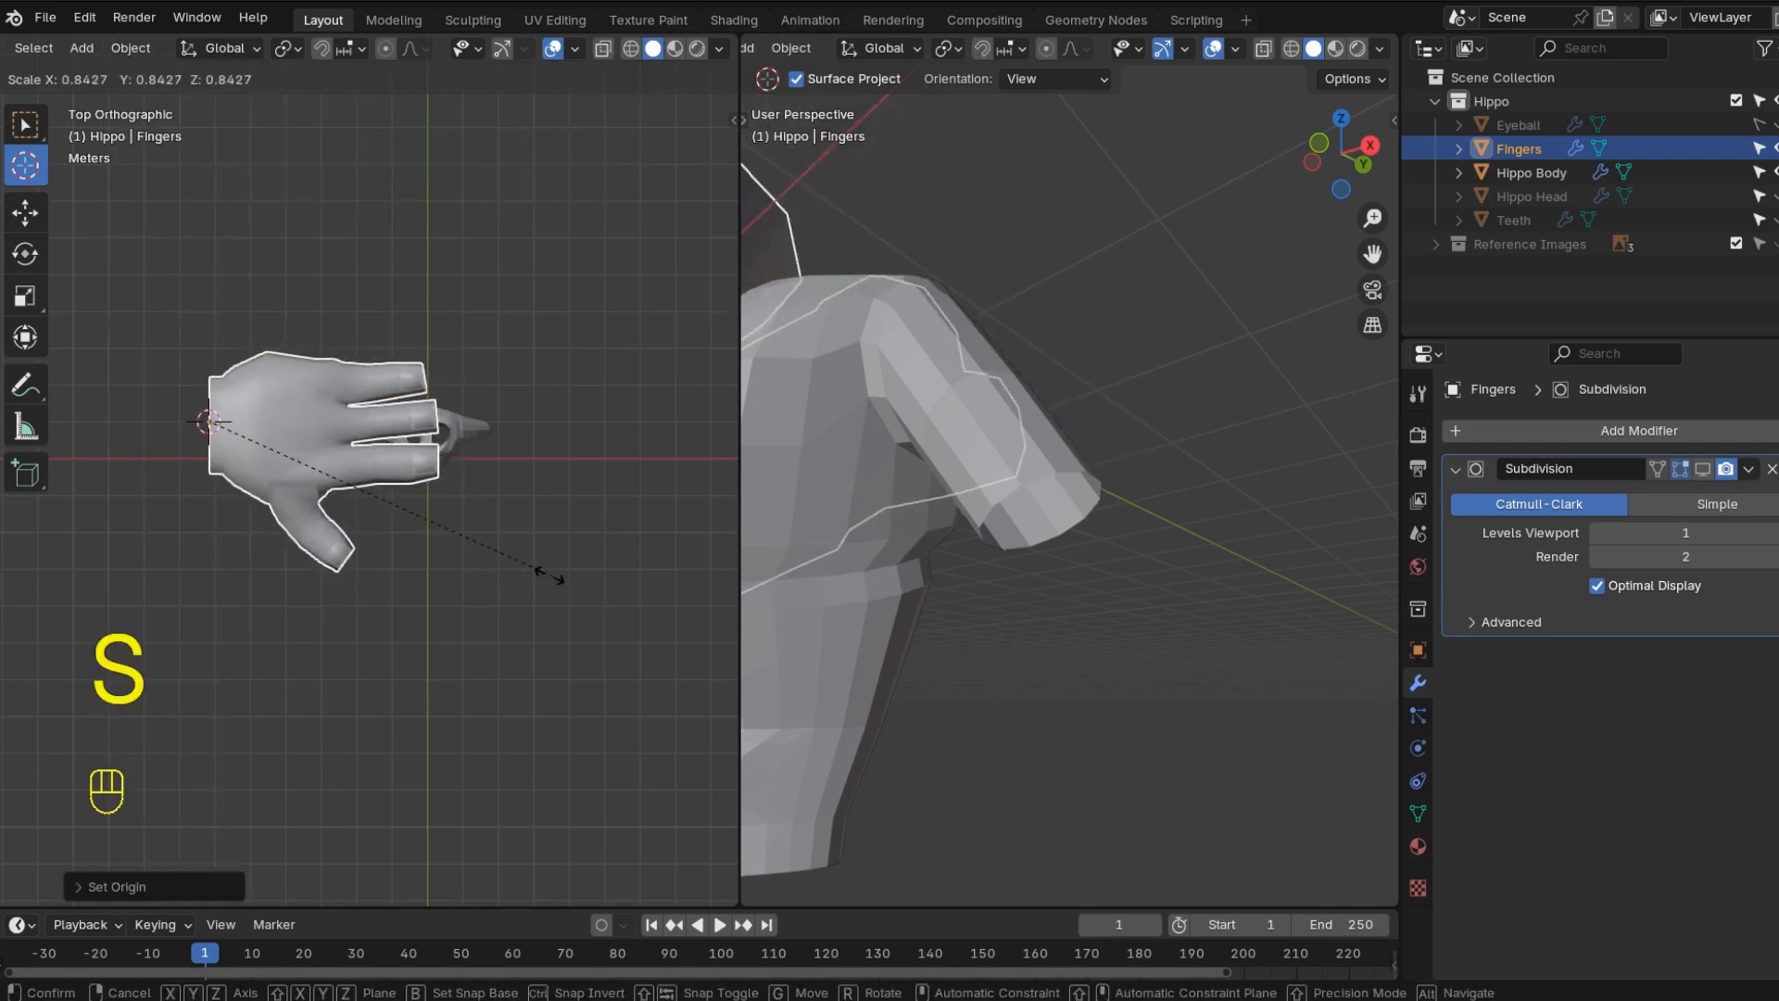
pyautogui.click(352, 479)
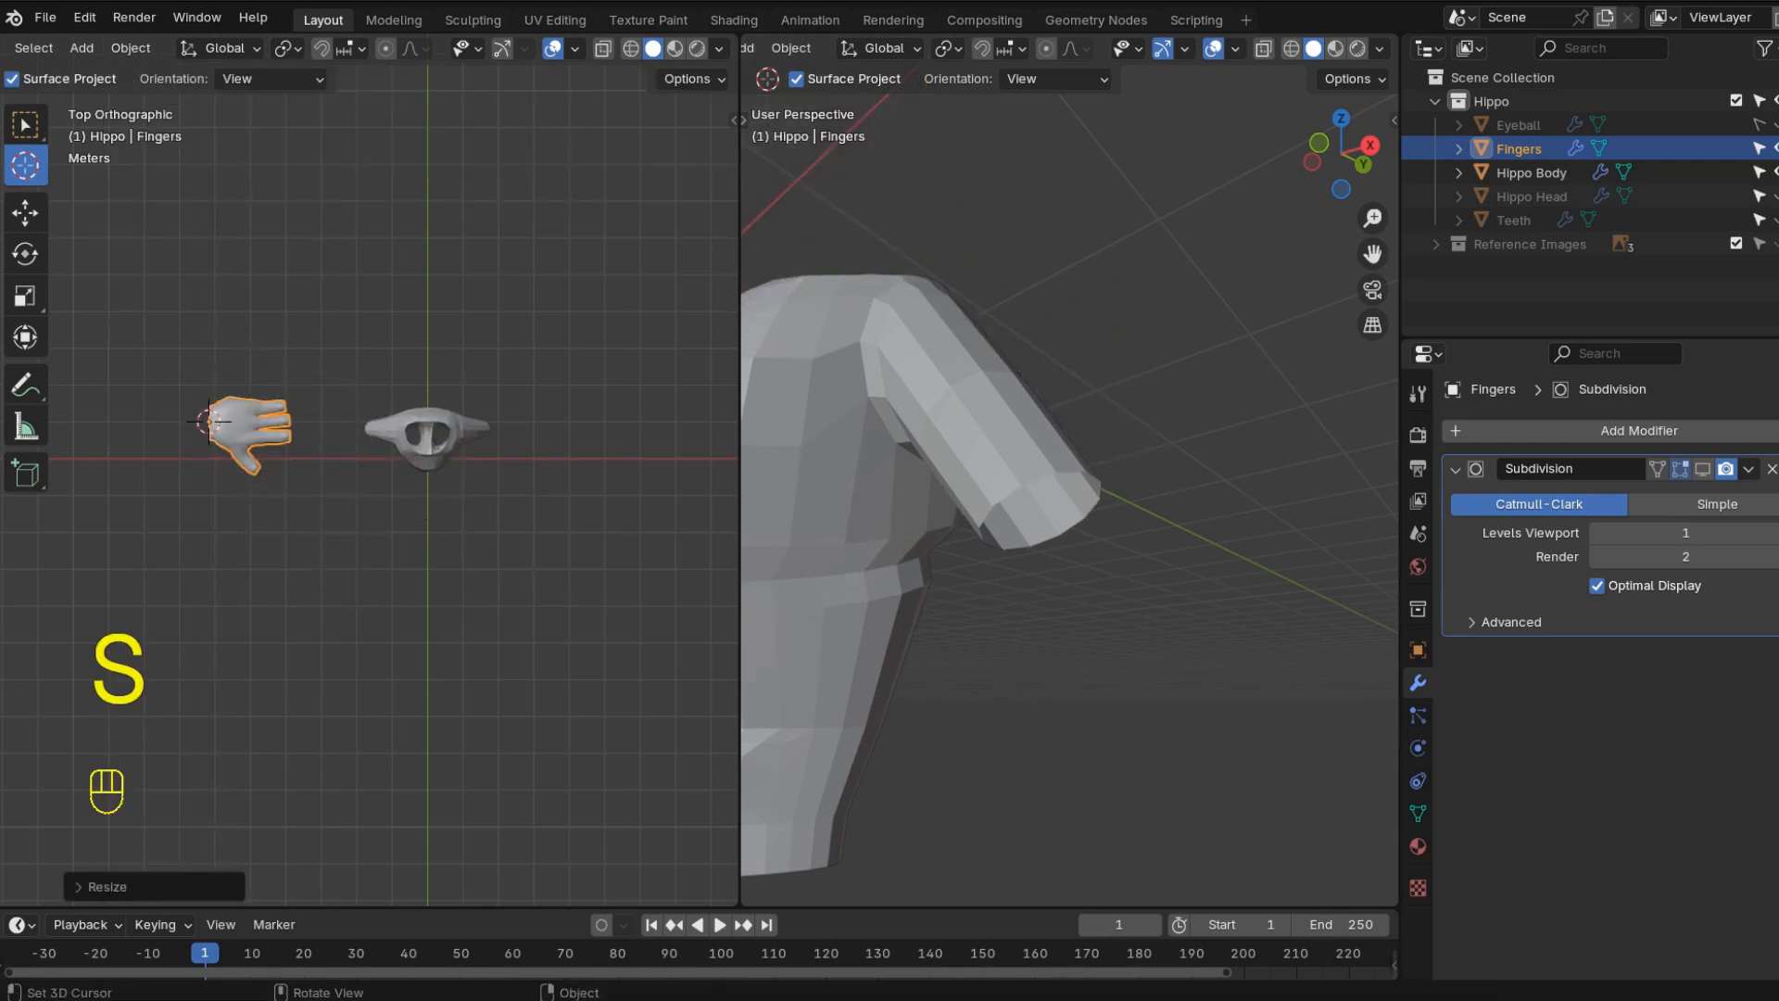
pyautogui.press('g')
pyautogui.press('x')
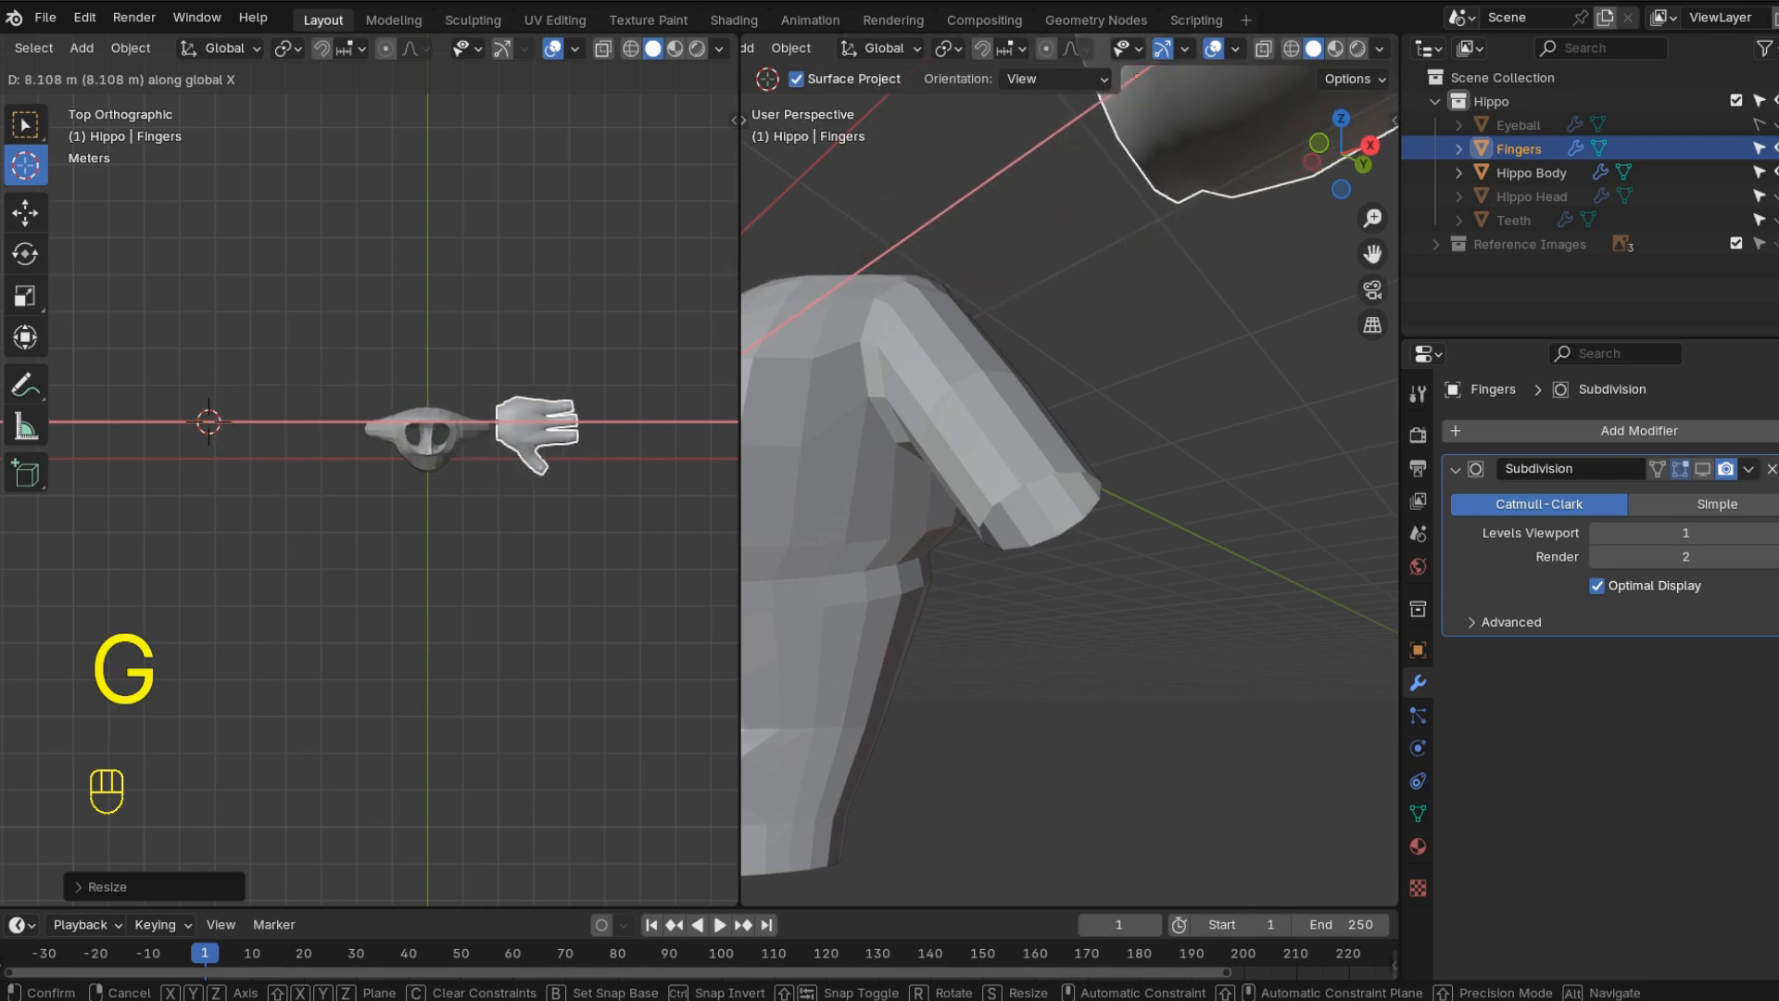
pyautogui.click(538, 431)
# - Join the Fingers hand object into the Hippo Body object
pyautogui.press('KP_1')
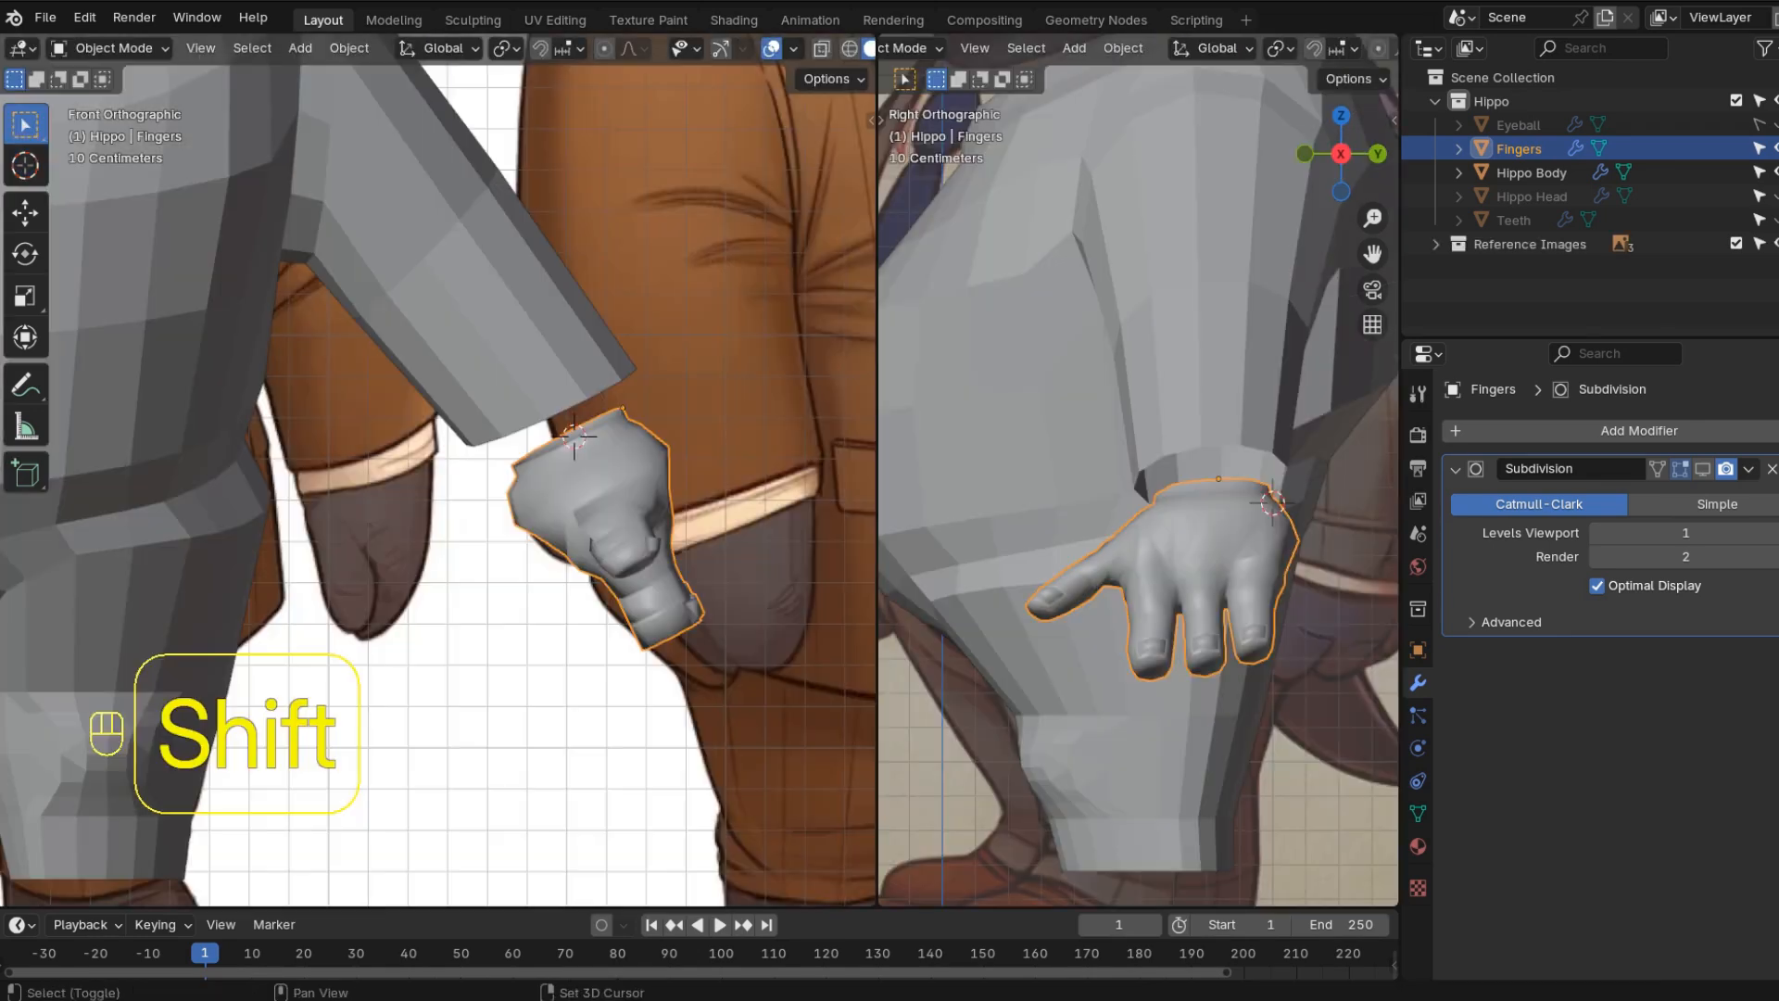
pyautogui.keyDown('shift'); pyautogui.click(529, 370); pyautogui.keyUp('shift')
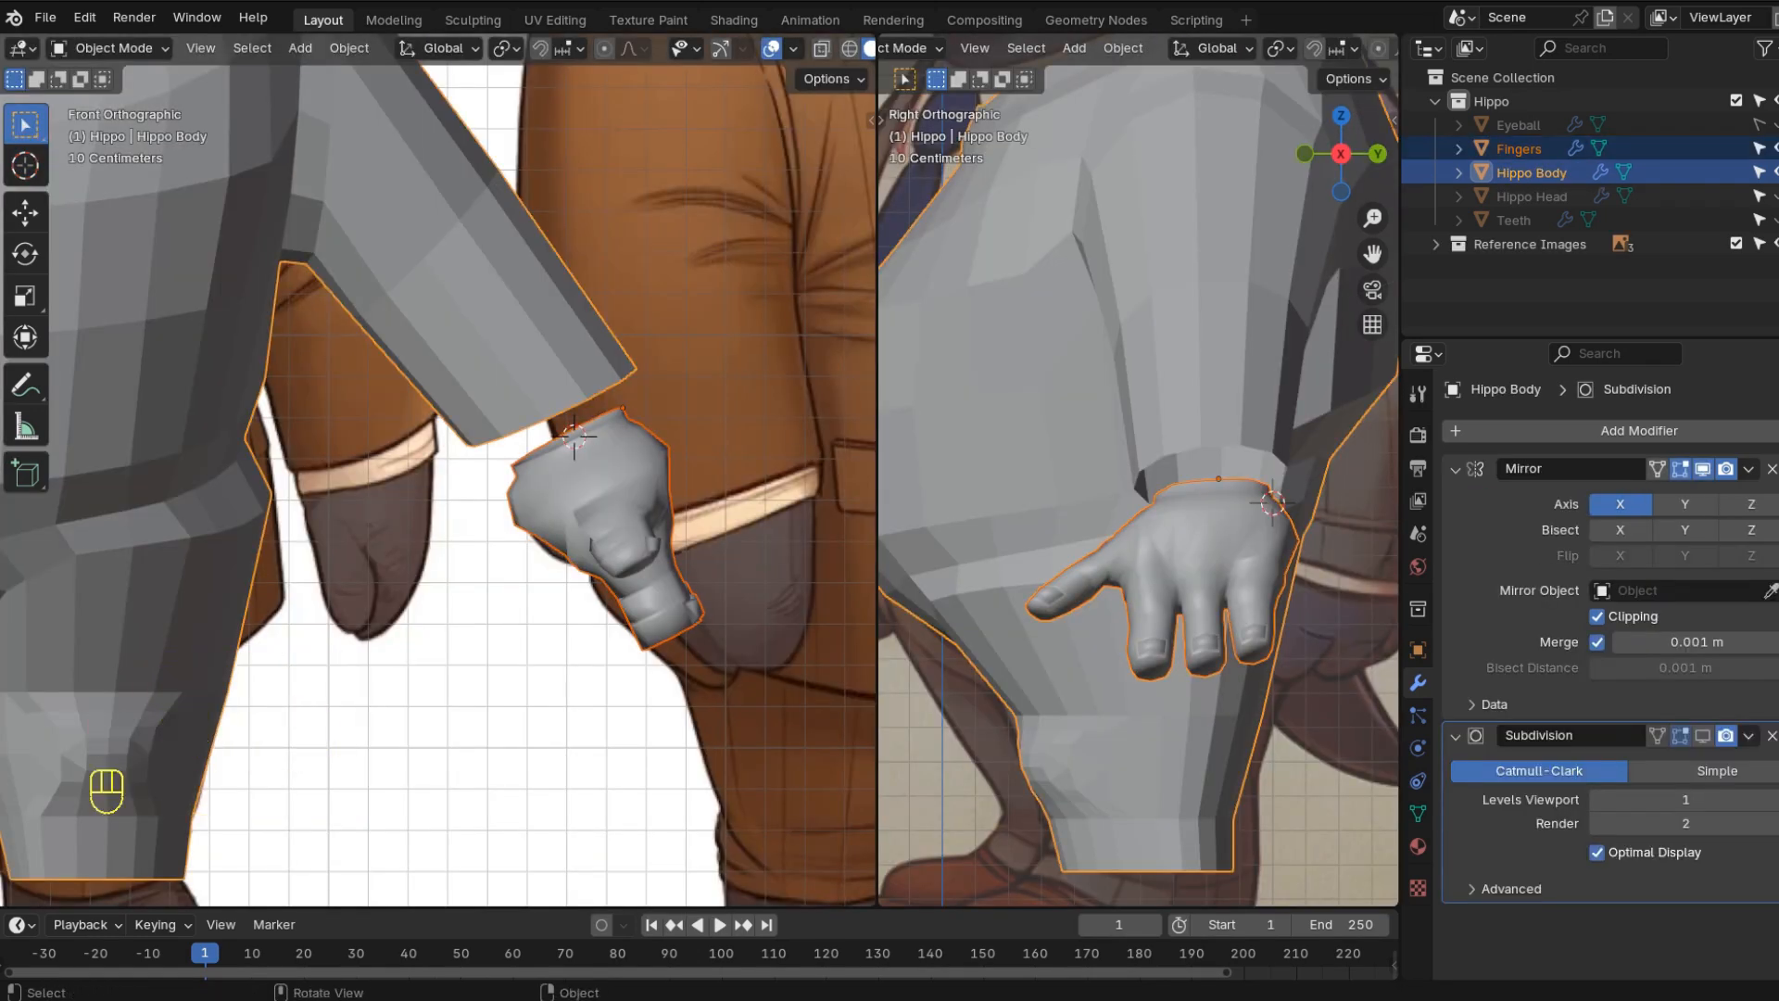
pyautogui.hotkey('ctrl', 'j')
pyautogui.press('Return')
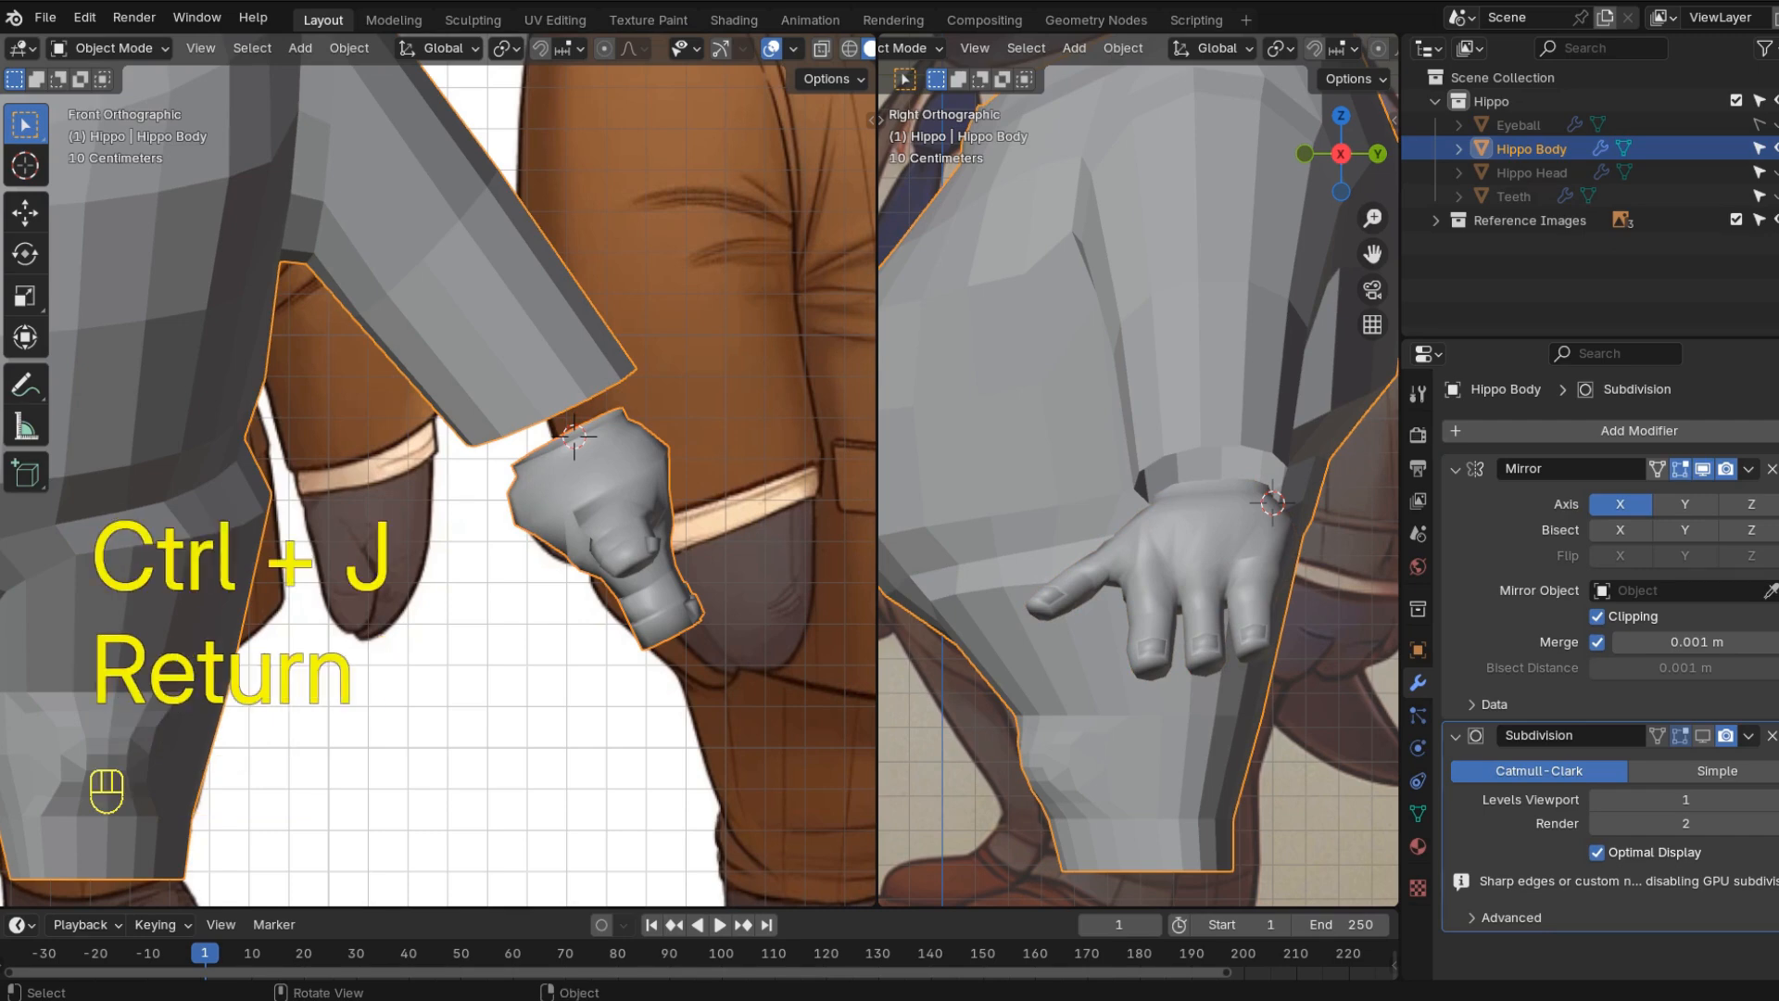
# - Fill a first face between an edge of the arm's open end and the facing edge of the hand's wrist
pyautogui.press('Tab')
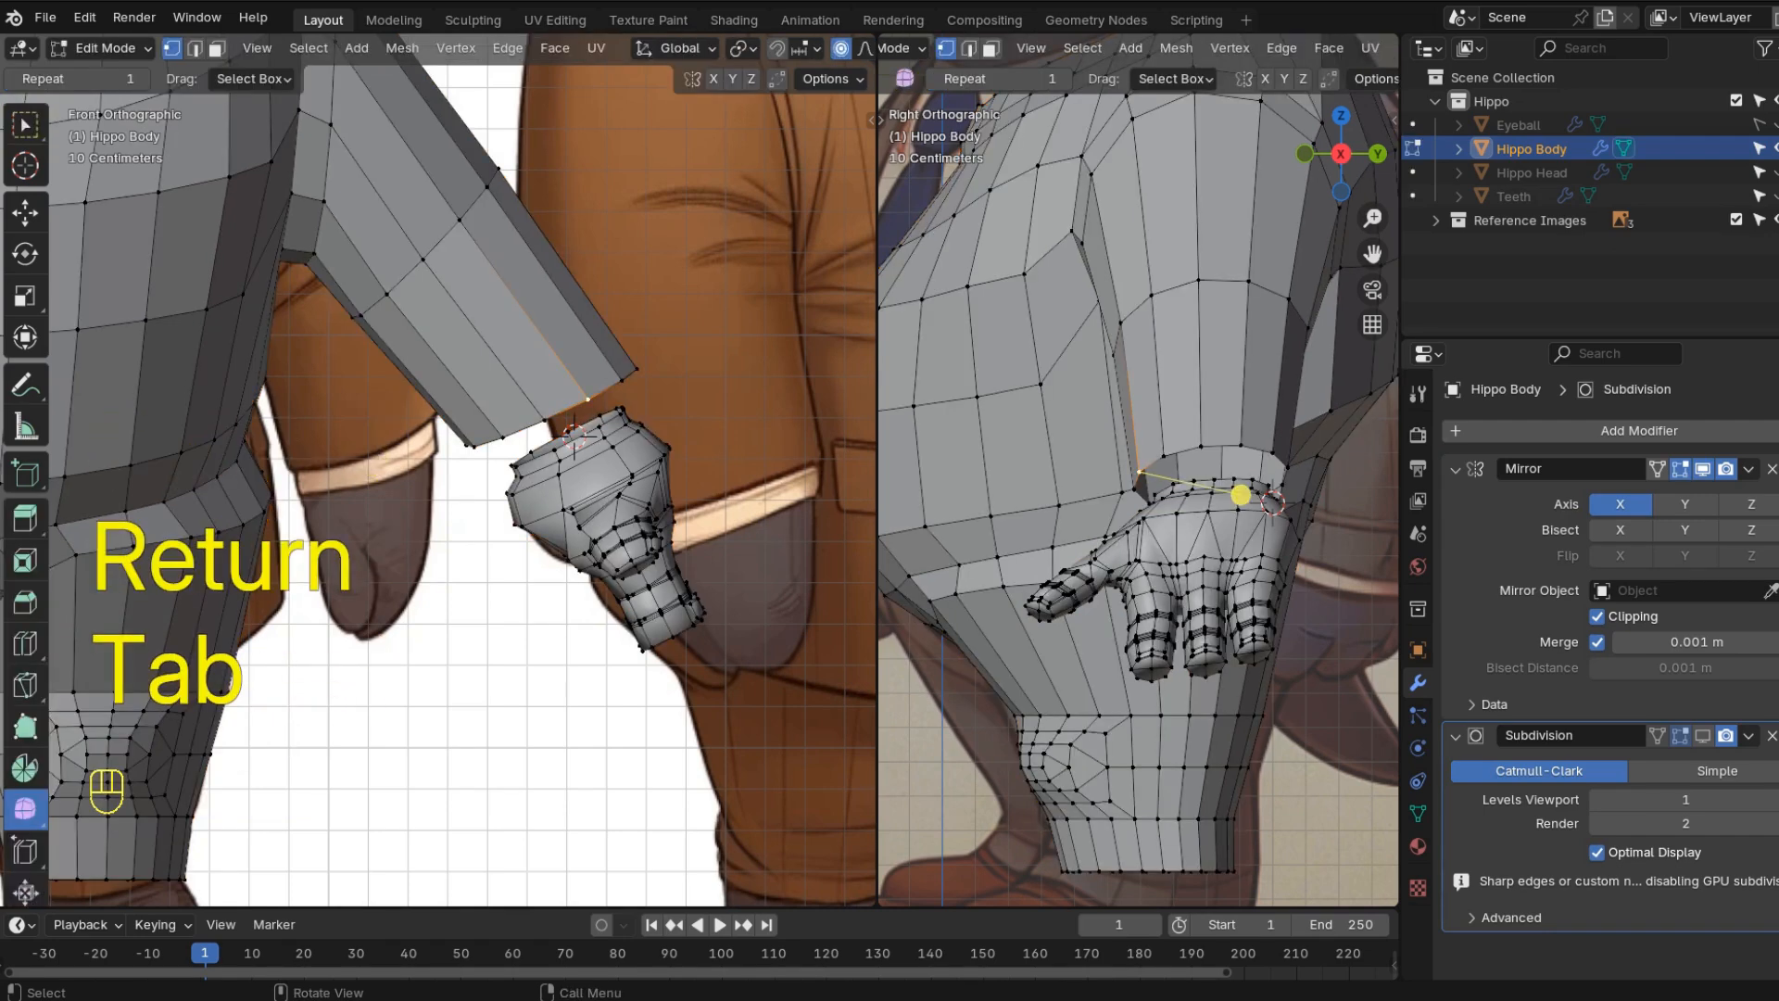
pyautogui.keyDown('alt'); pyautogui.click(556, 406); pyautogui.keyUp('alt')
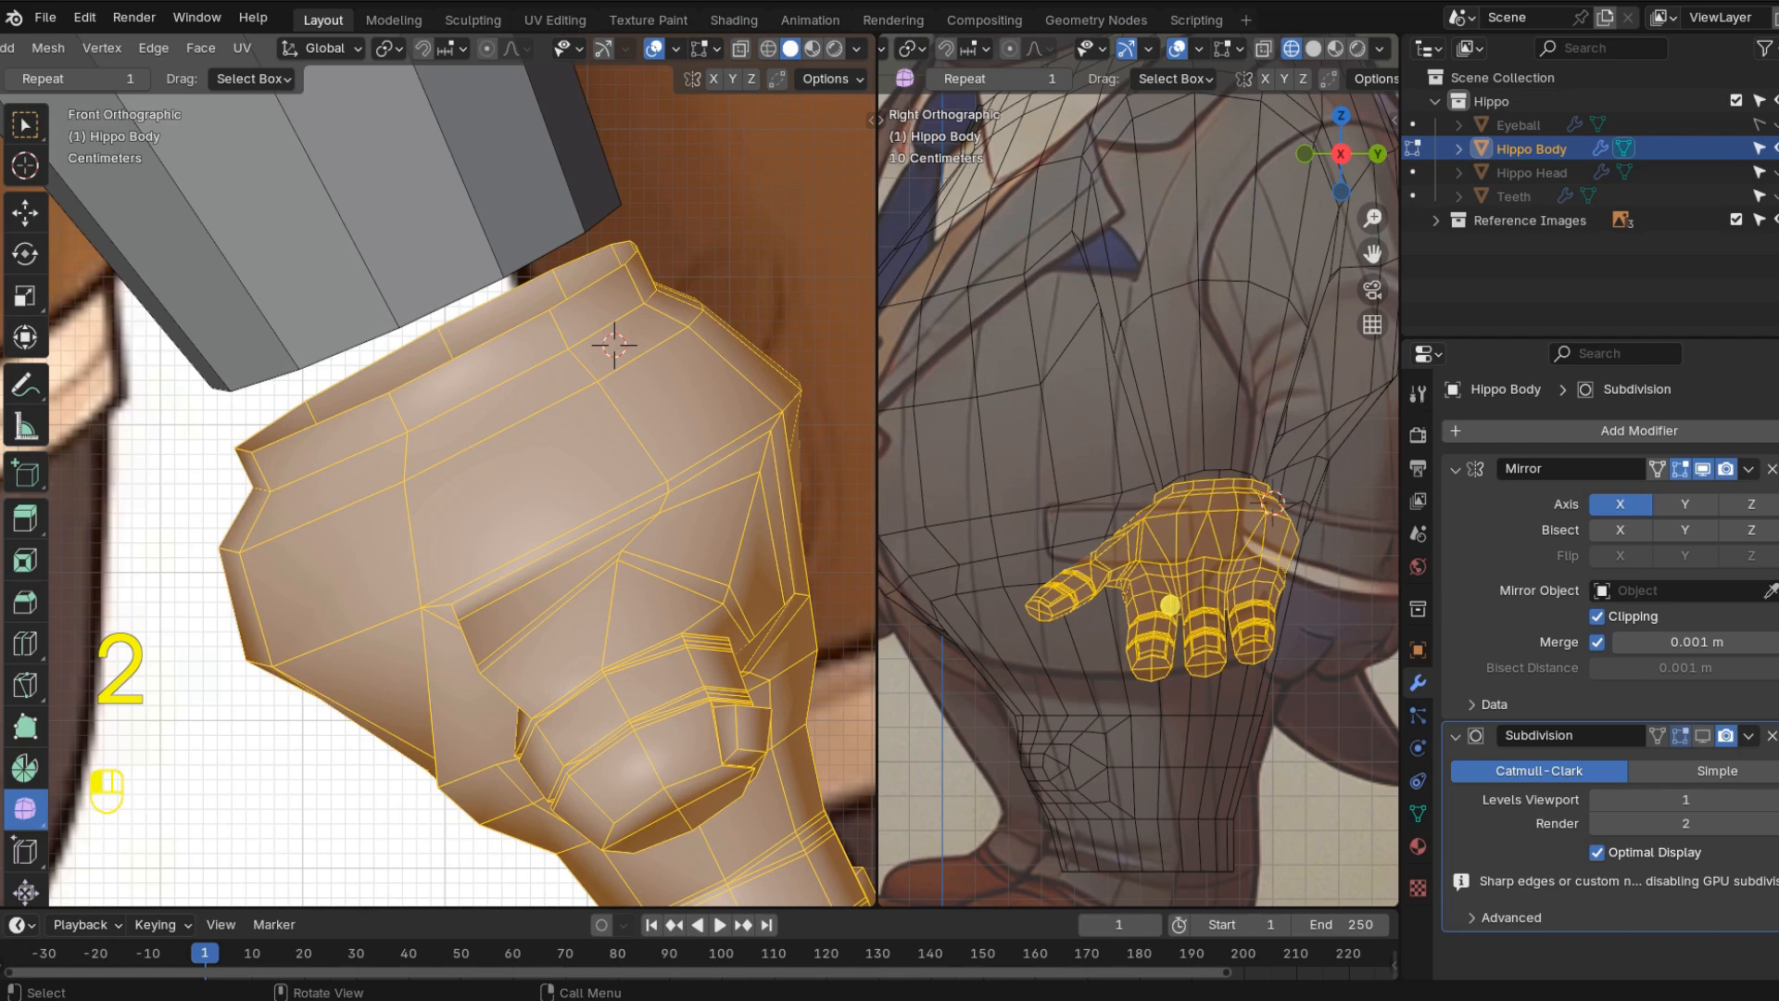
pyautogui.hotkey('alt', 'a')
pyautogui.keyDown('shift'); pyautogui.click(452, 301); pyautogui.keyUp('shift')
pyautogui.moveTo(451, 301); pyautogui.dragTo(357, 348, button='middle')
pyautogui.press('KP_Decimal')
pyautogui.press('f')
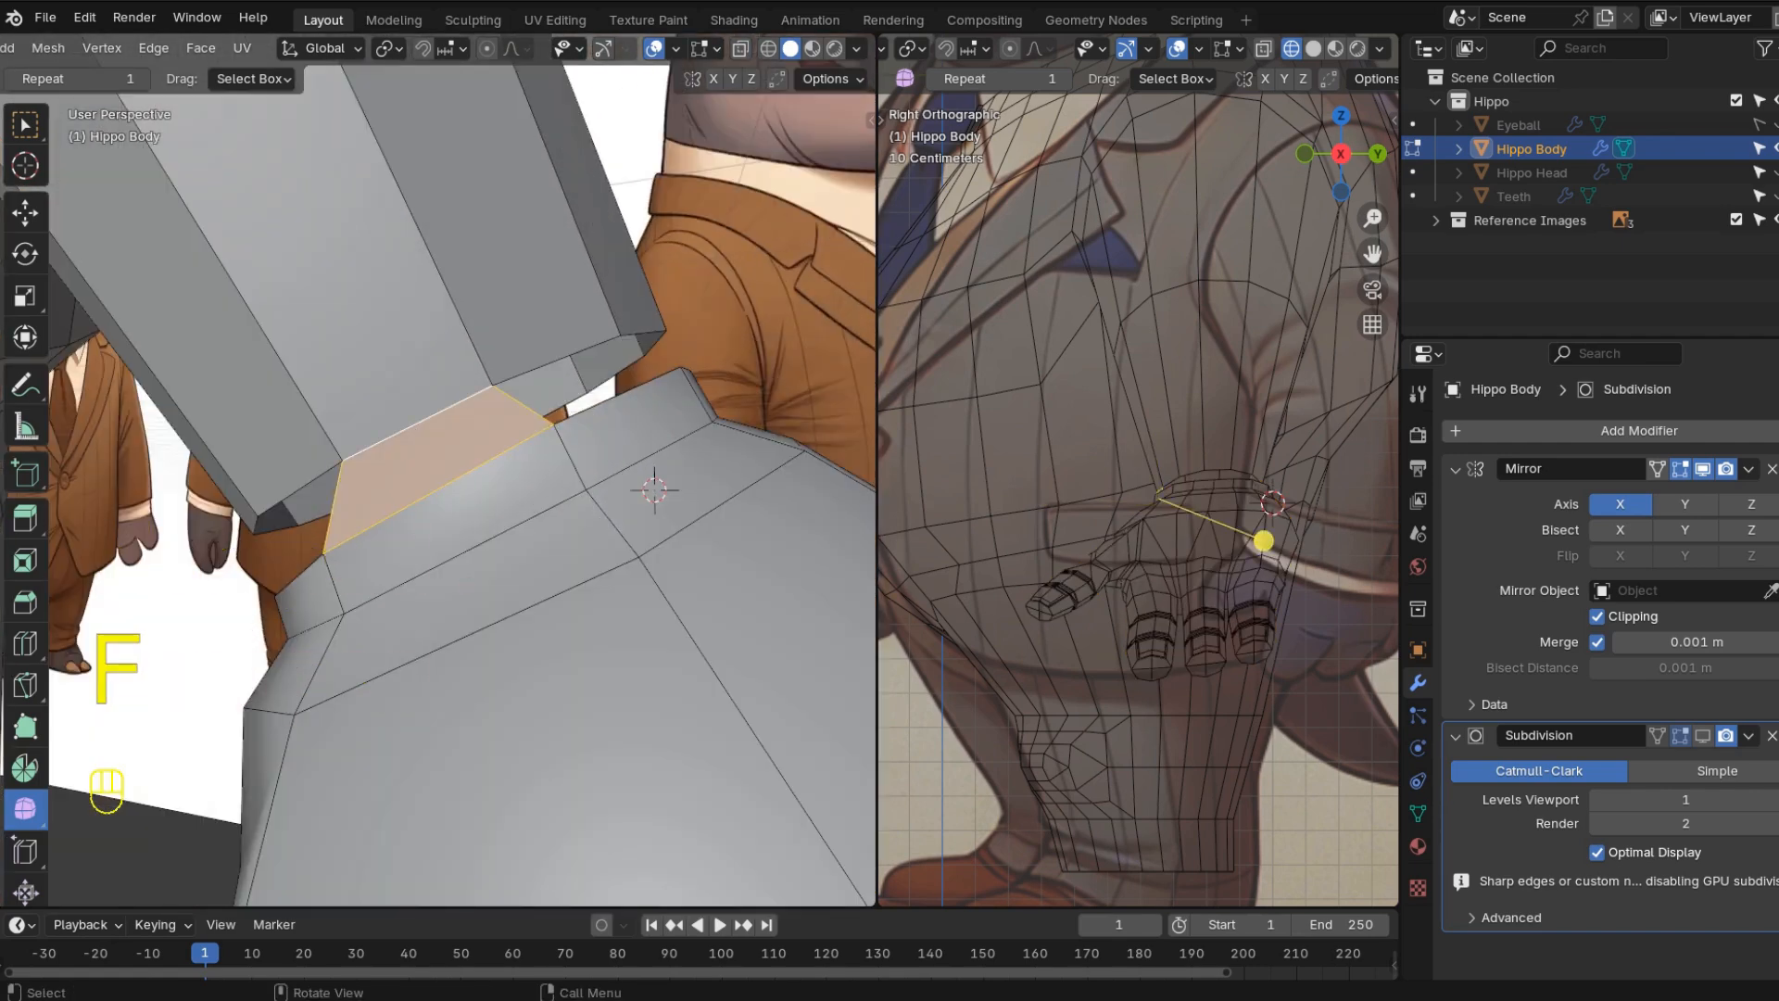
# - Fill the remaining faces around the wrist to connect the arm to the hand
pyautogui.click(523, 405)
pyautogui.moveTo(524, 405); pyautogui.dragTo(417, 423, button='middle')
pyautogui.press('f')
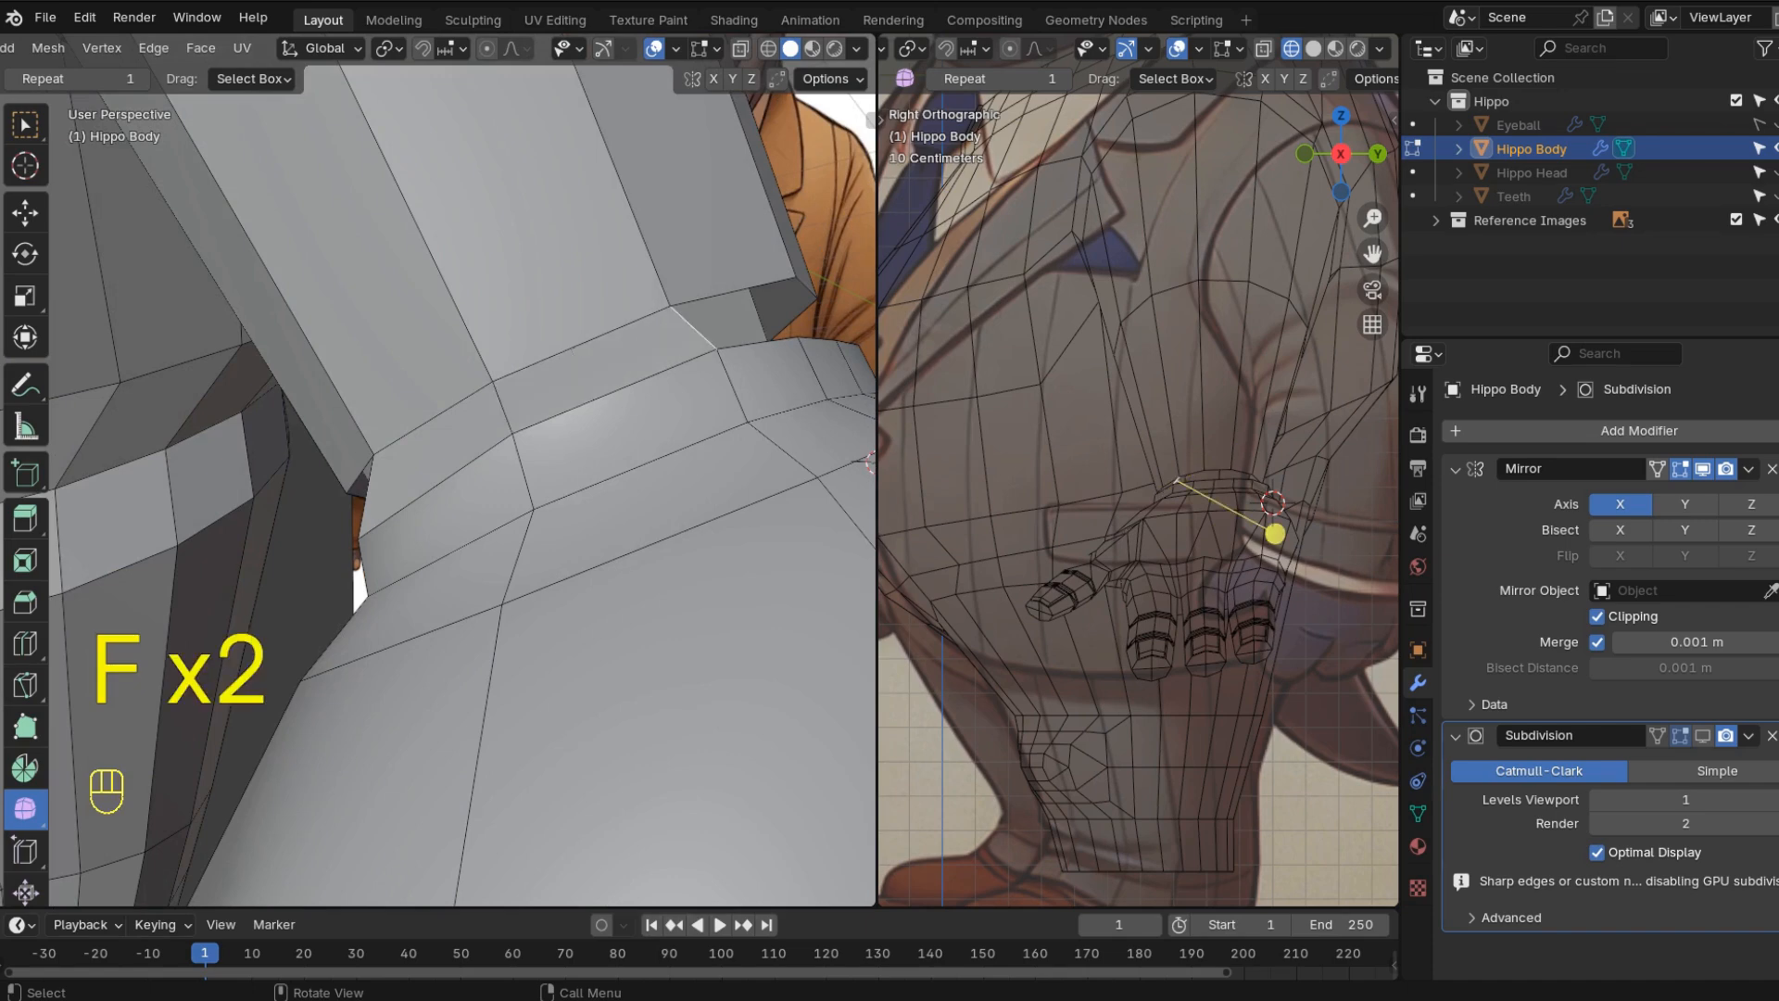
pyautogui.press('f')
pyautogui.press('f')
pyautogui.press('f')
pyautogui.press('f')
pyautogui.press('f')
pyautogui.press('f')
pyautogui.press('f')
pyautogui.press('f')
pyautogui.press('f')
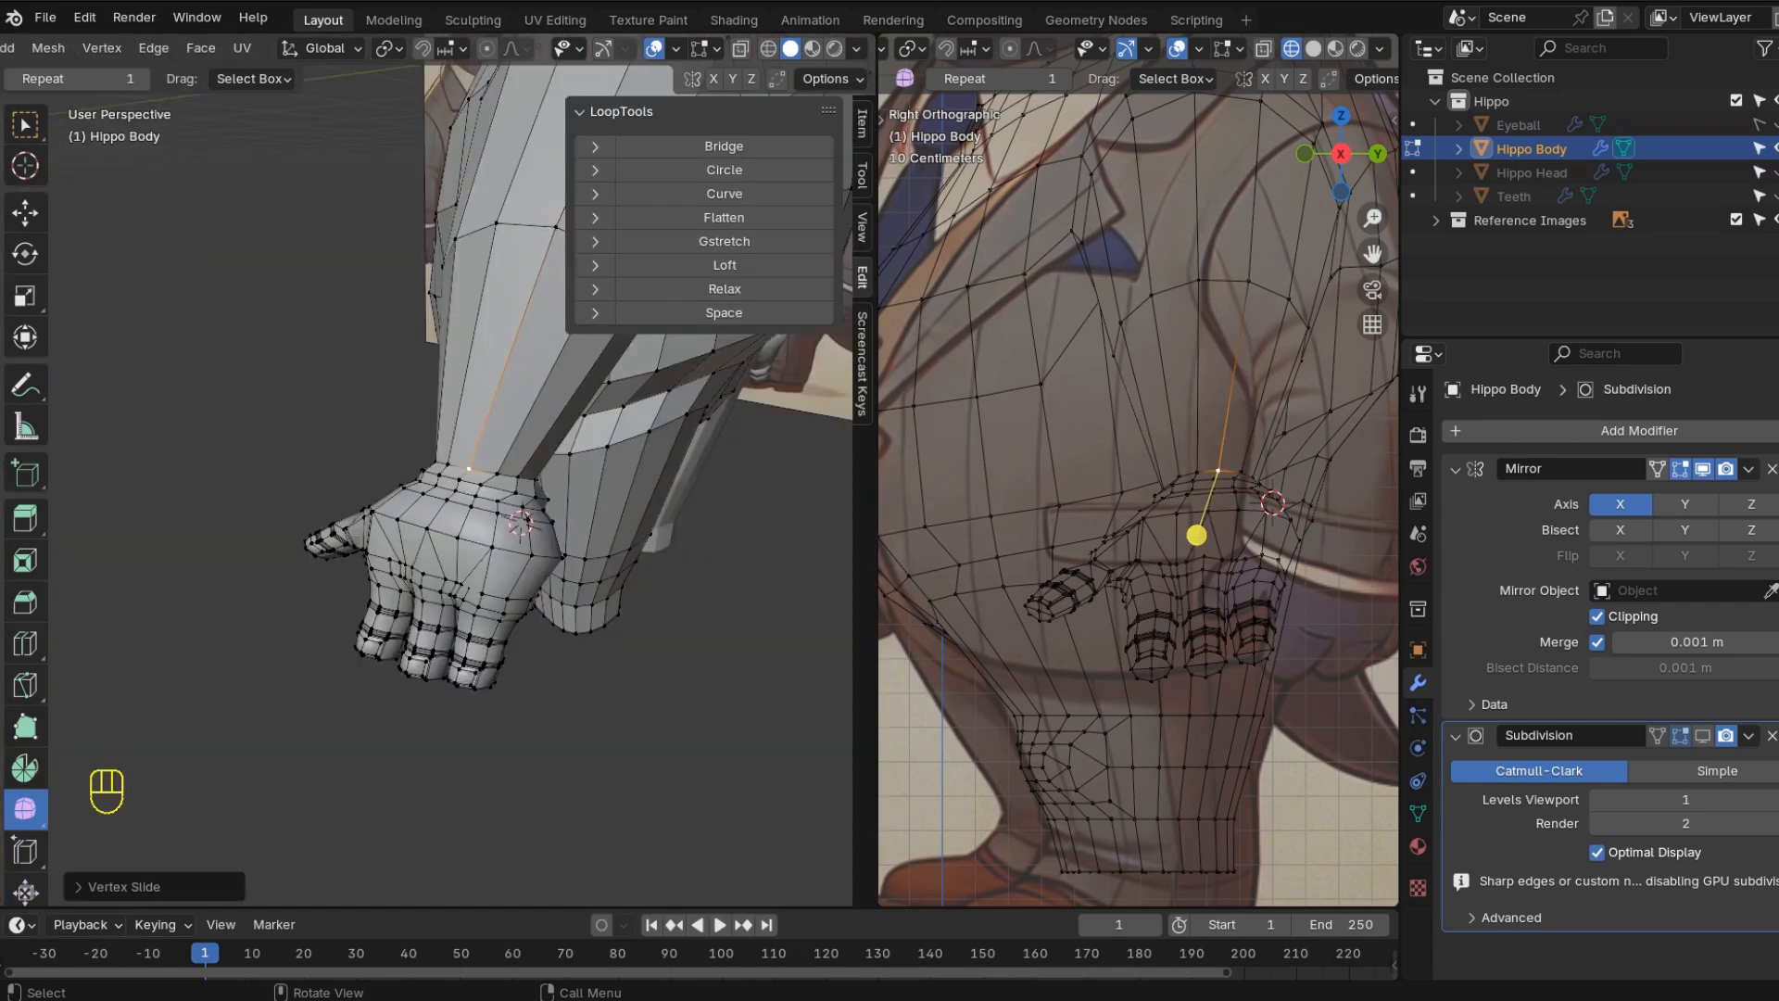
# - Preview the connected body with the Subdivision modifier displayed in the viewport
pyautogui.moveTo(435, 463); pyautogui.dragTo(325, 408, button='middle')
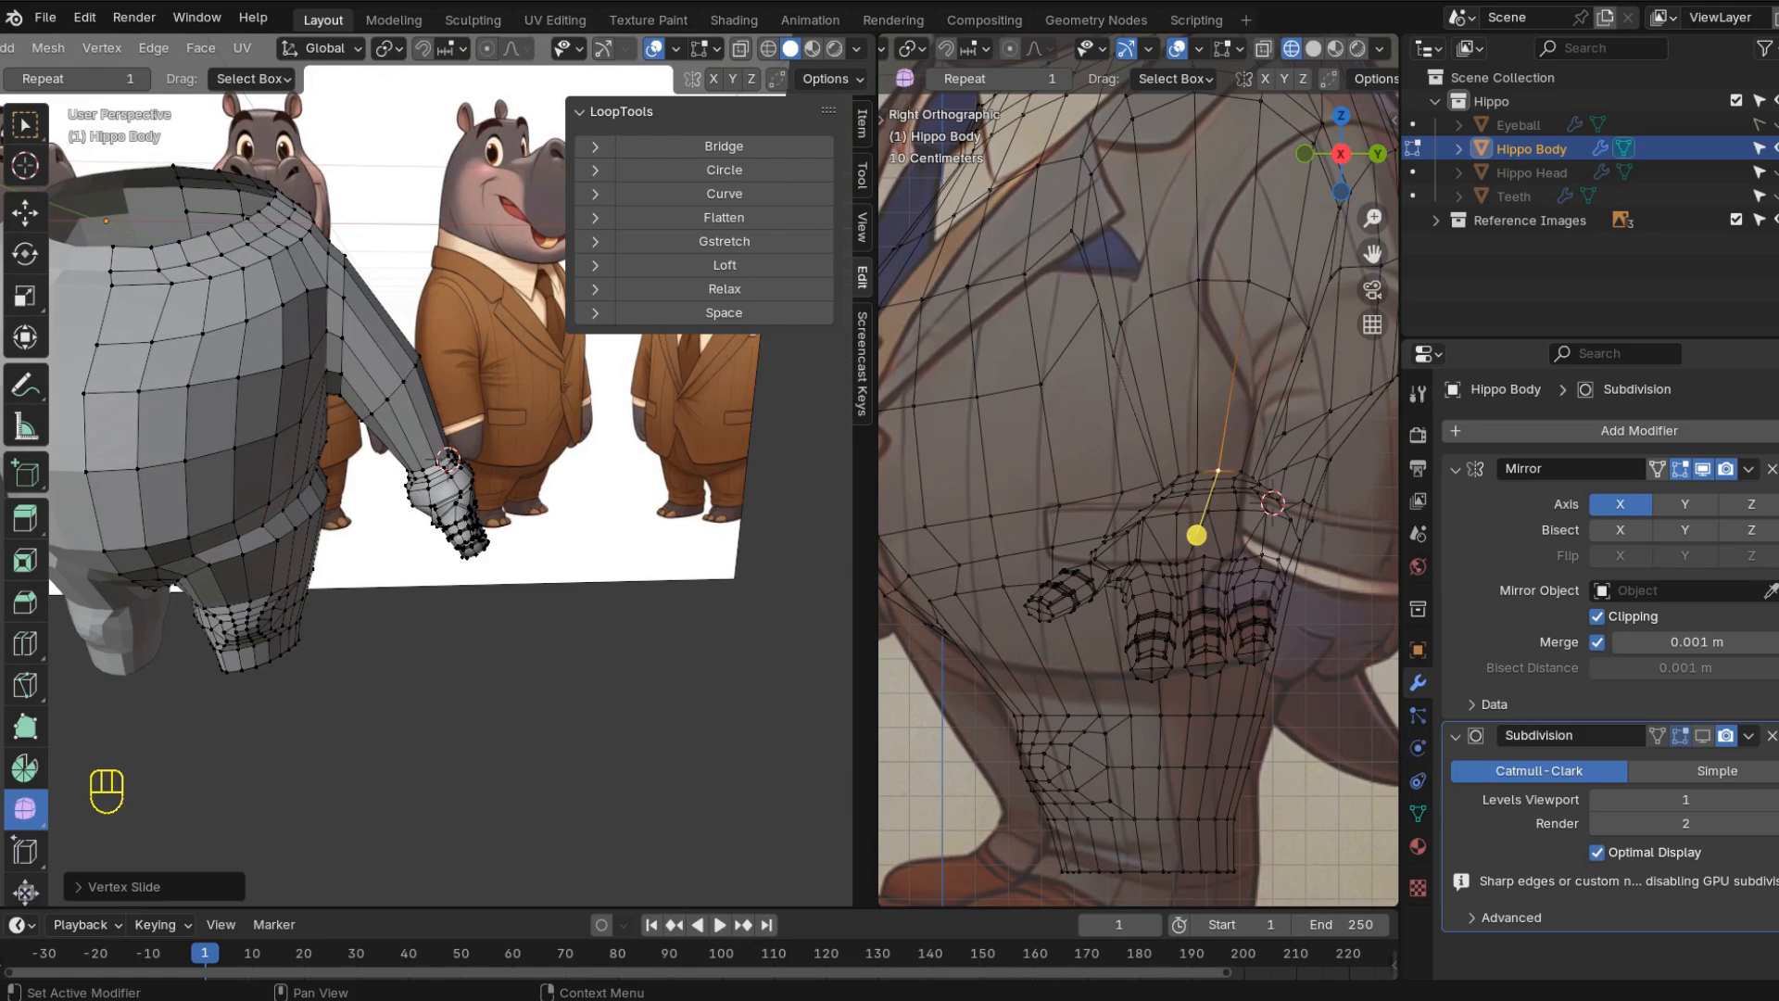
pyautogui.click(1704, 735)
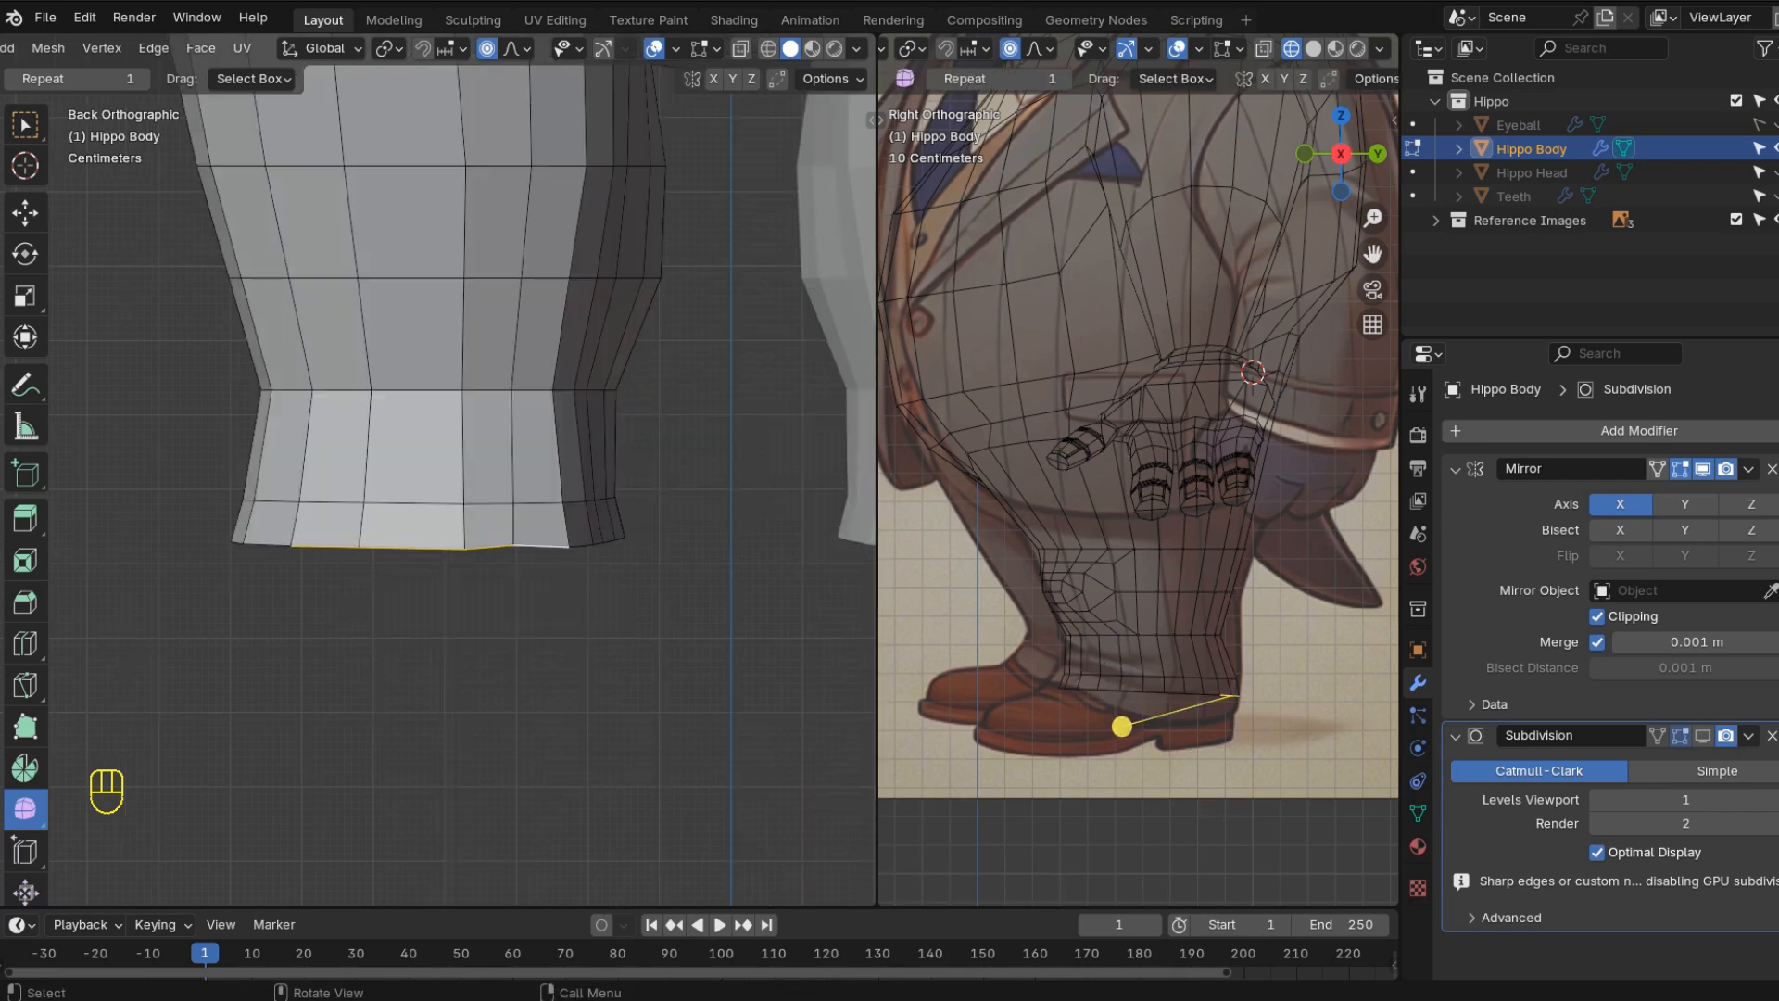
# - Extrude the back bottom edges of the leg downward to form the heel, following the side reference
pyautogui.keyDown('shift'); pyautogui.click(1120, 729); pyautogui.keyUp('shift')
pyautogui.keyDown('shift'); pyautogui.click(1116, 732); pyautogui.keyUp('shift')
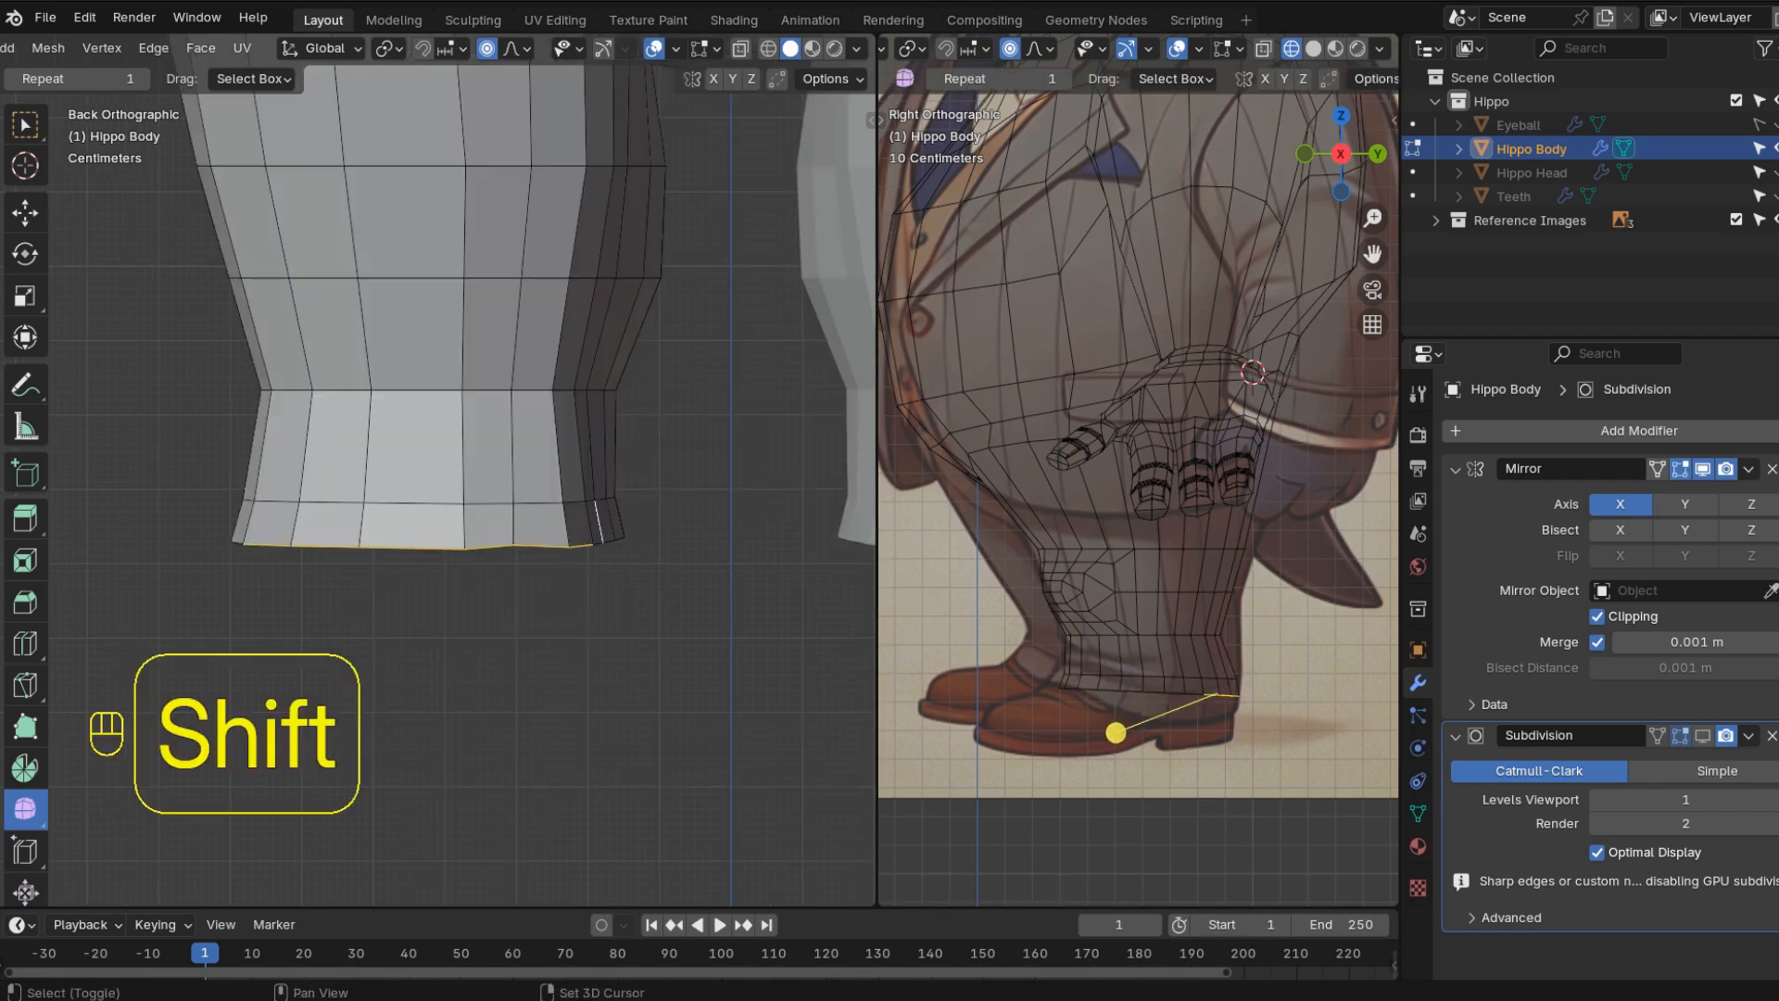
pyautogui.keyDown('shift'); pyautogui.click(1116, 732); pyautogui.keyUp('shift')
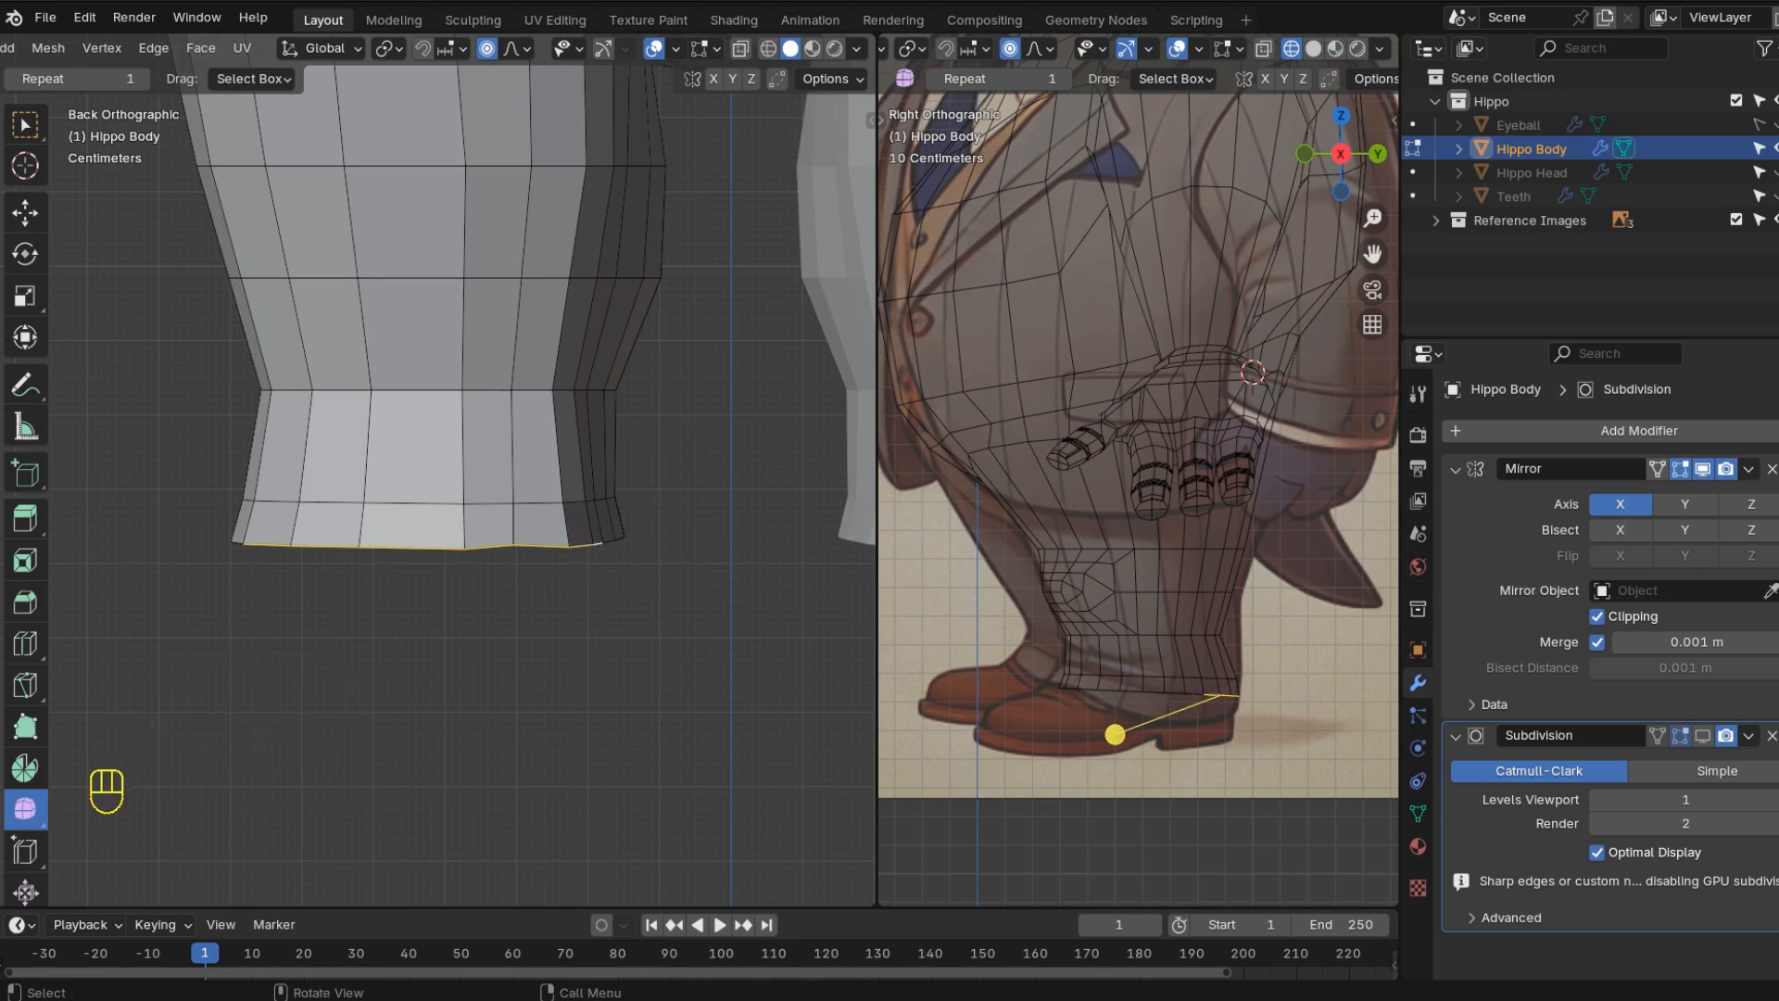
pyautogui.press('e')
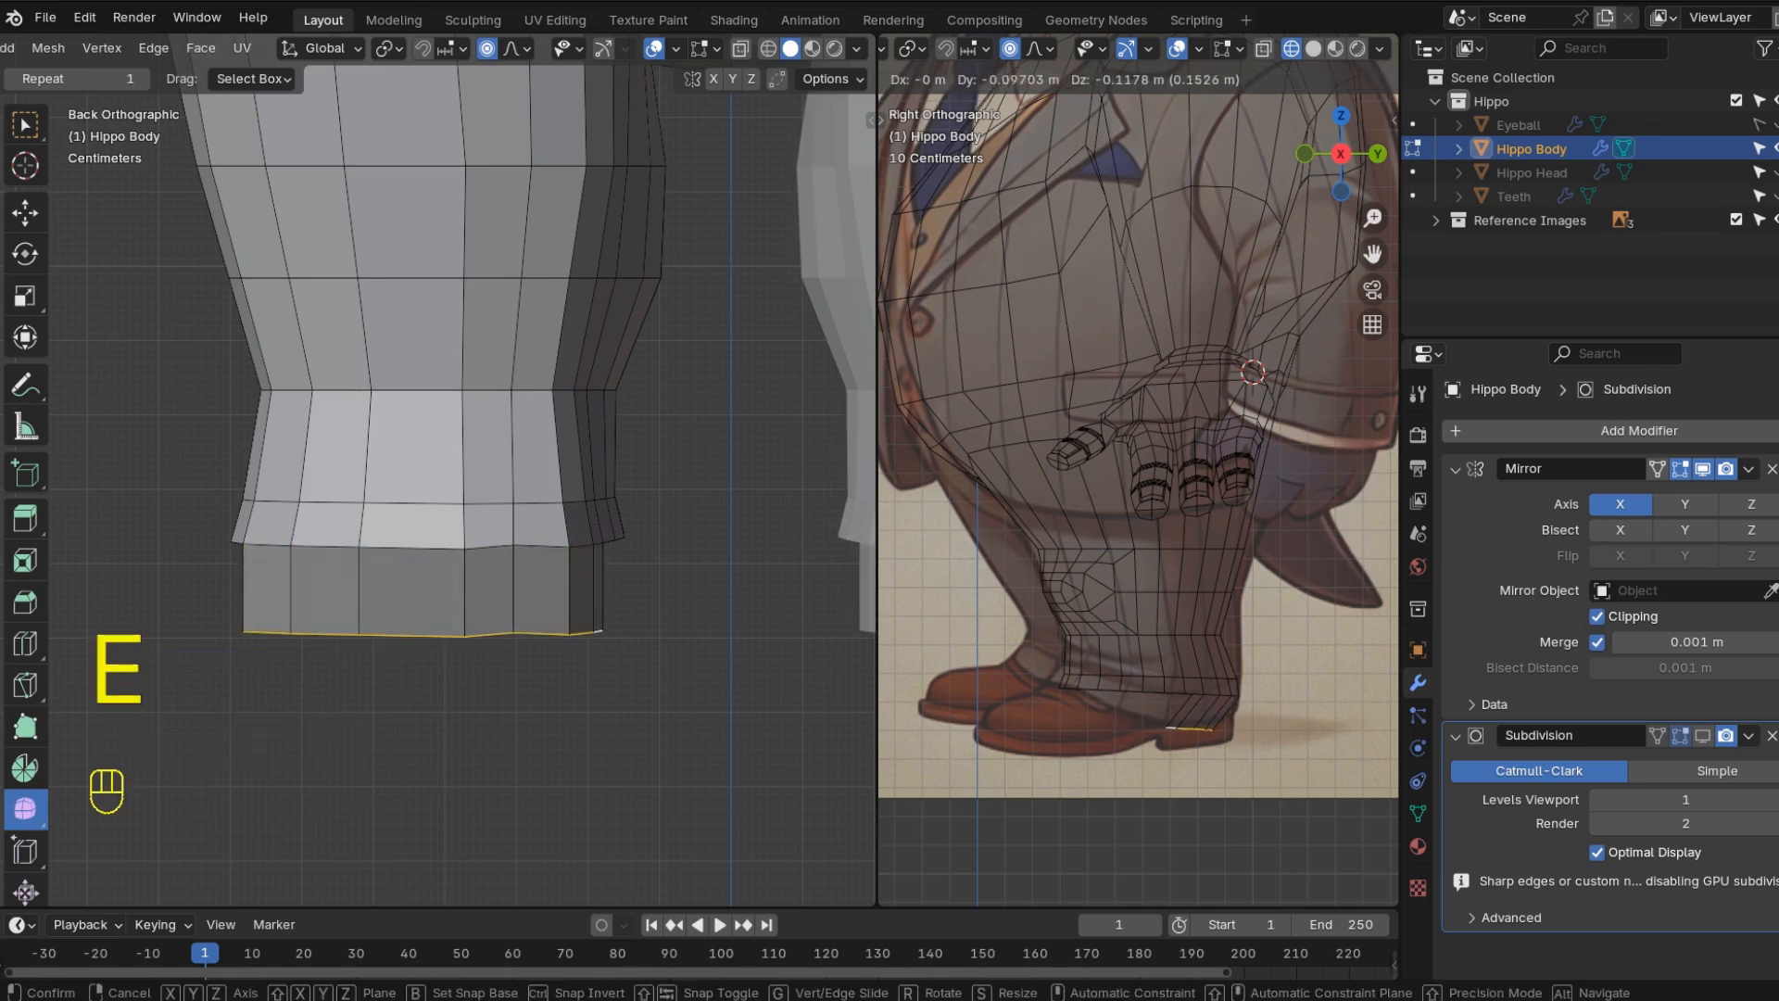
pyautogui.click(1219, 771)
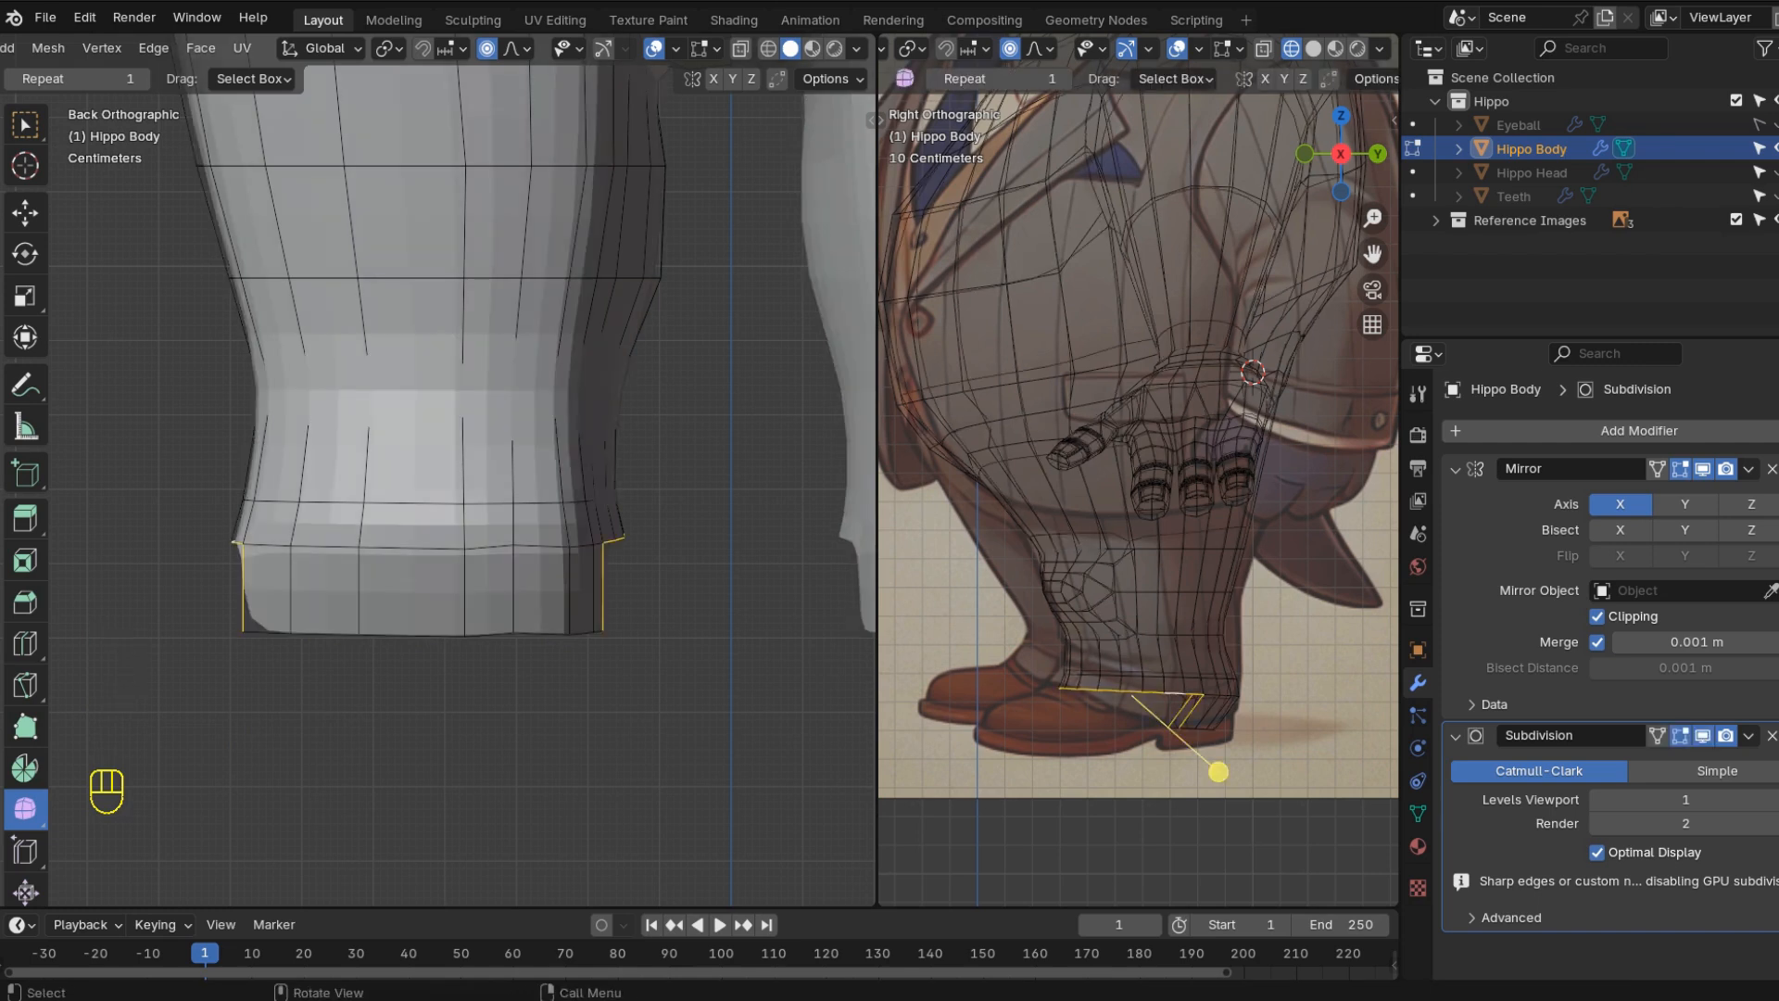
# - Extrude the foot's bottom edges about 0.05 m down along Z and fill the gap in the foot's side with a face
pyautogui.press('e')
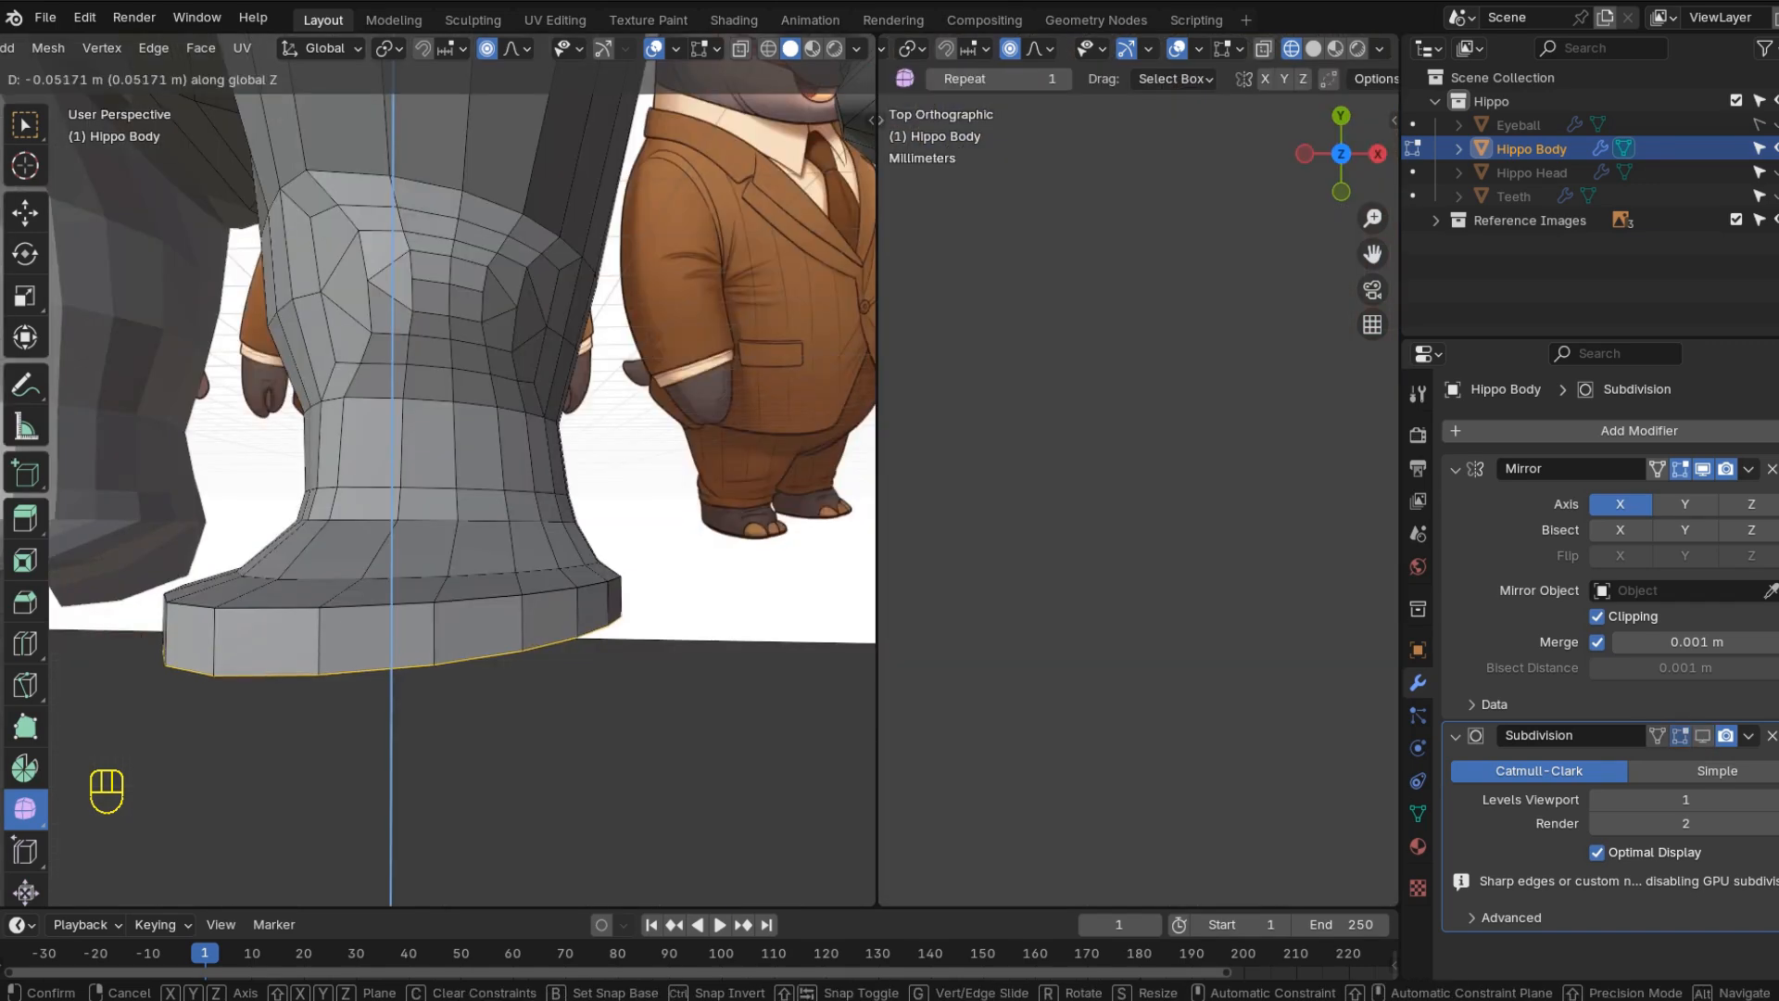
pyautogui.press('Return')
pyautogui.press('KP_3')
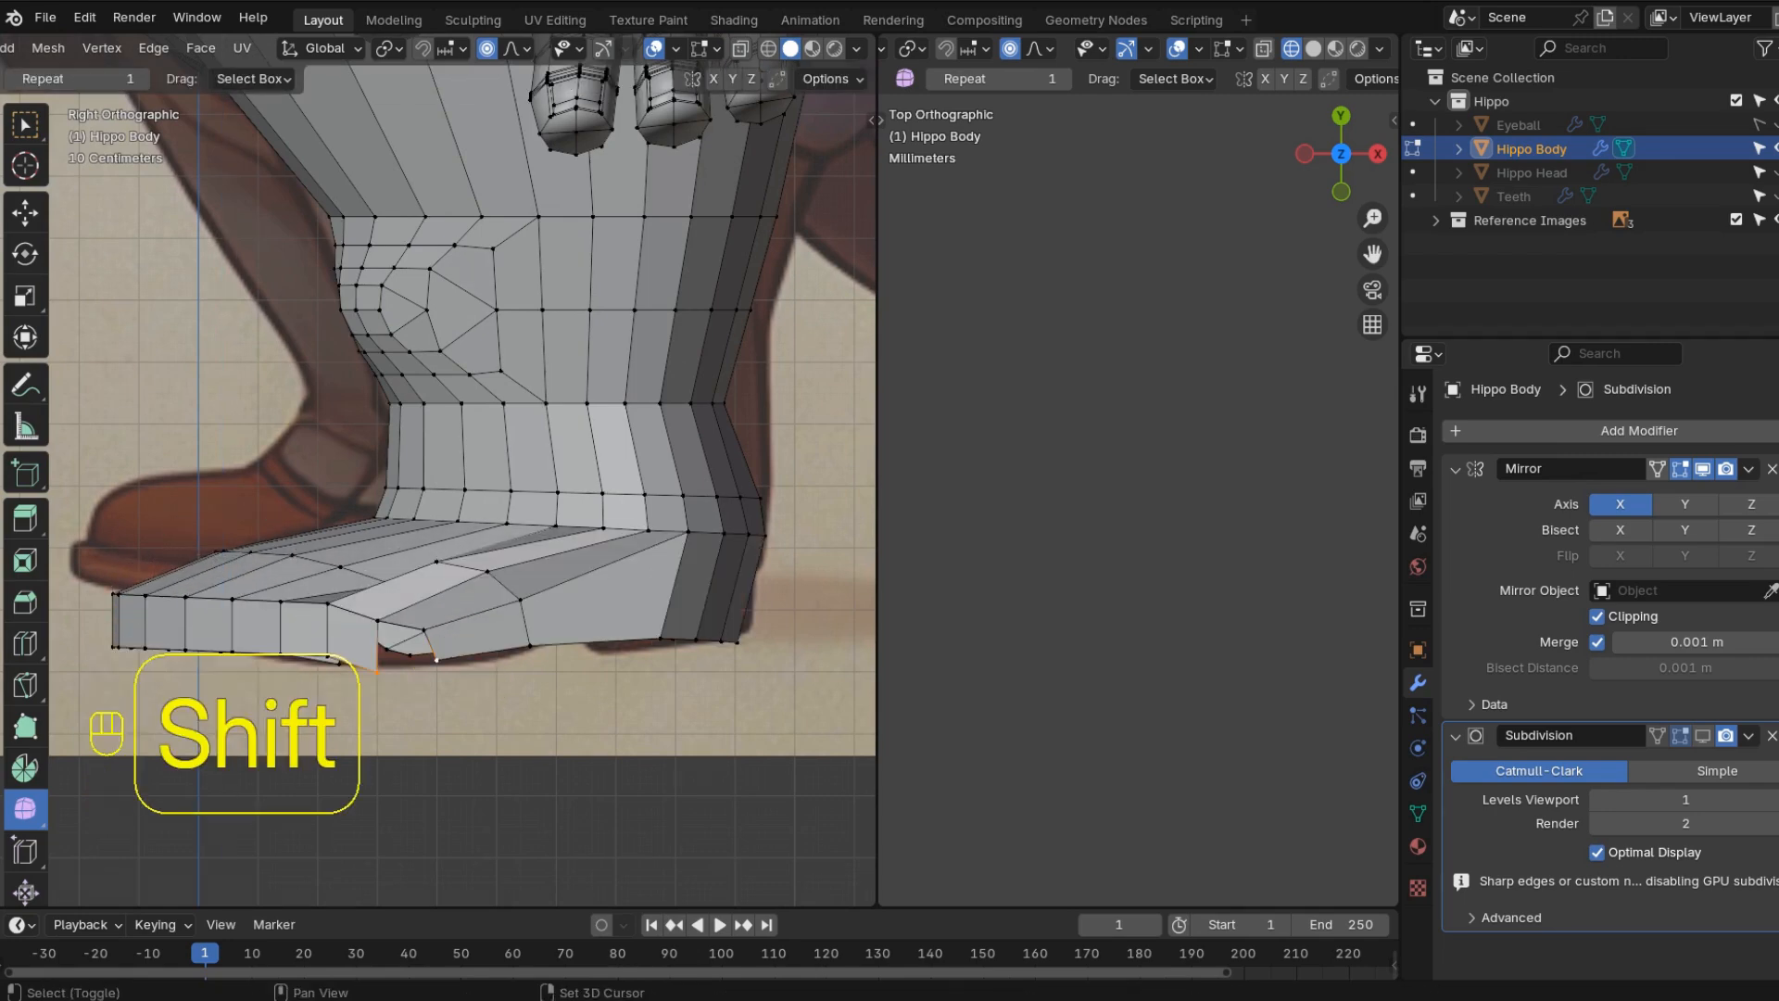
pyautogui.keyDown('shift'); pyautogui.click(423, 630); pyautogui.keyUp('shift')
pyautogui.keyDown('shift'); pyautogui.click(377, 619); pyautogui.keyUp('shift')
pyautogui.press('f')
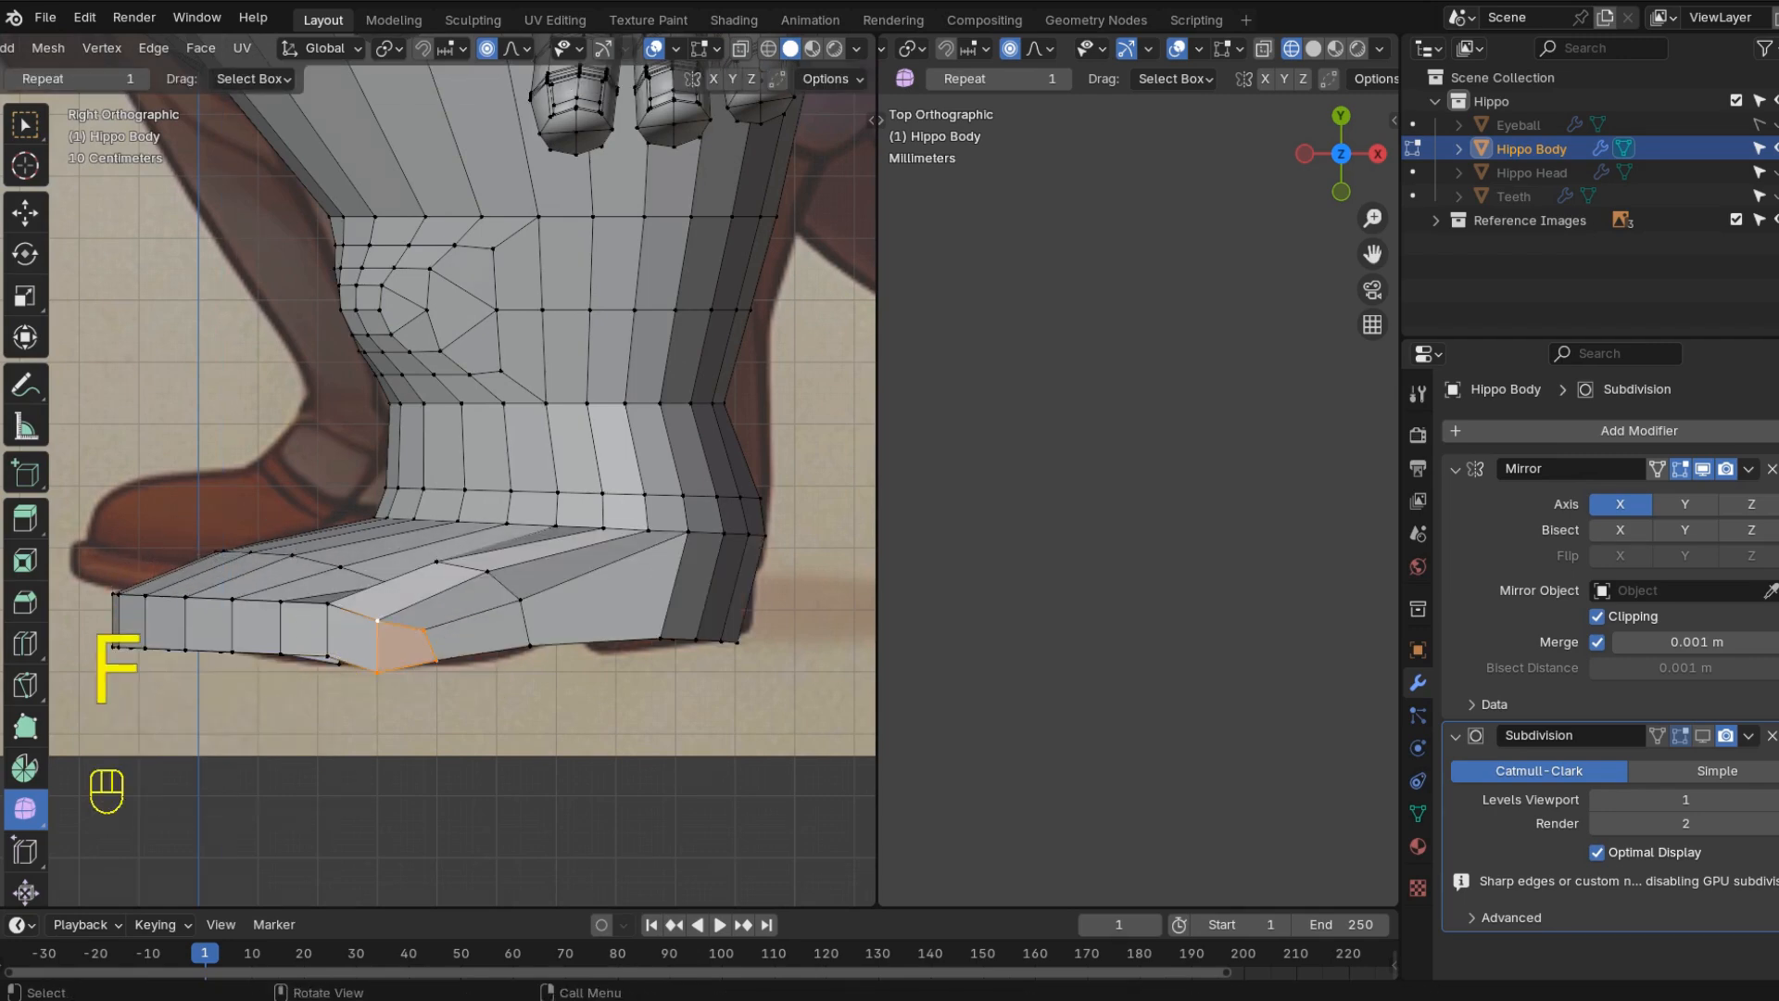
# - Fill faces across the open underside of the foot to close the sole
pyautogui.moveTo(463, 463); pyautogui.dragTo(575, 426, button='middle')
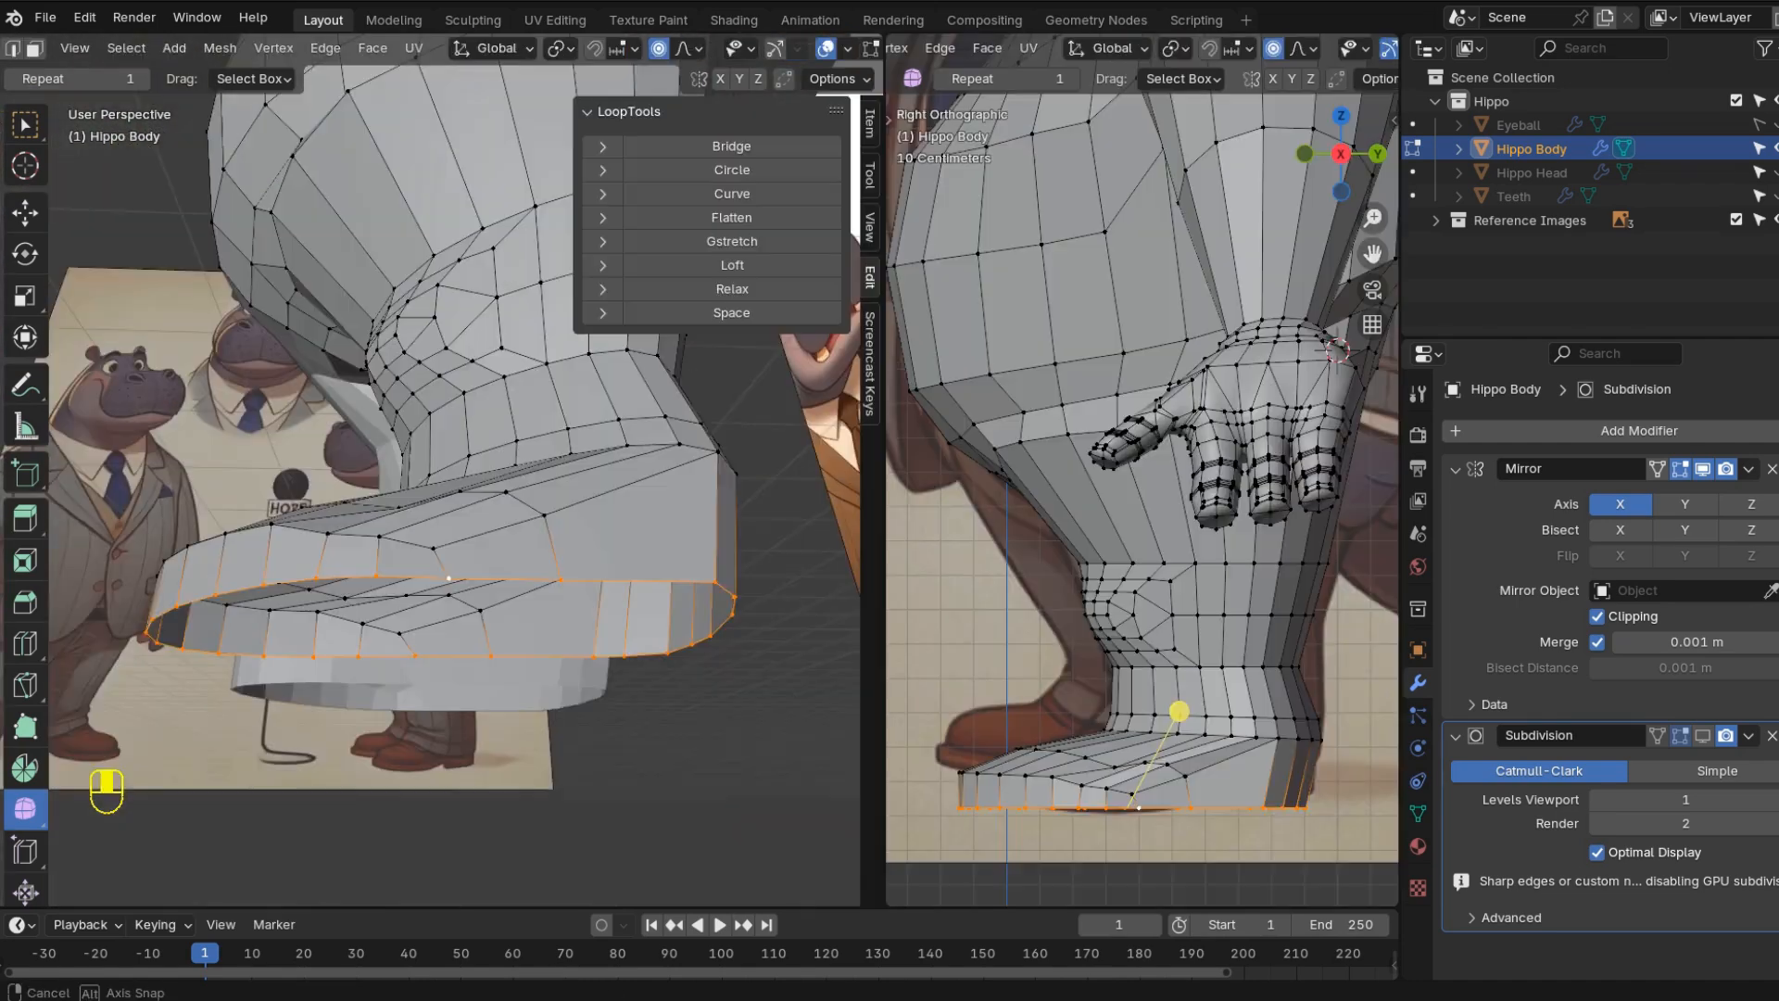
pyautogui.moveTo(575, 426); pyautogui.dragTo(598, 315, button='middle')
pyautogui.press('f')
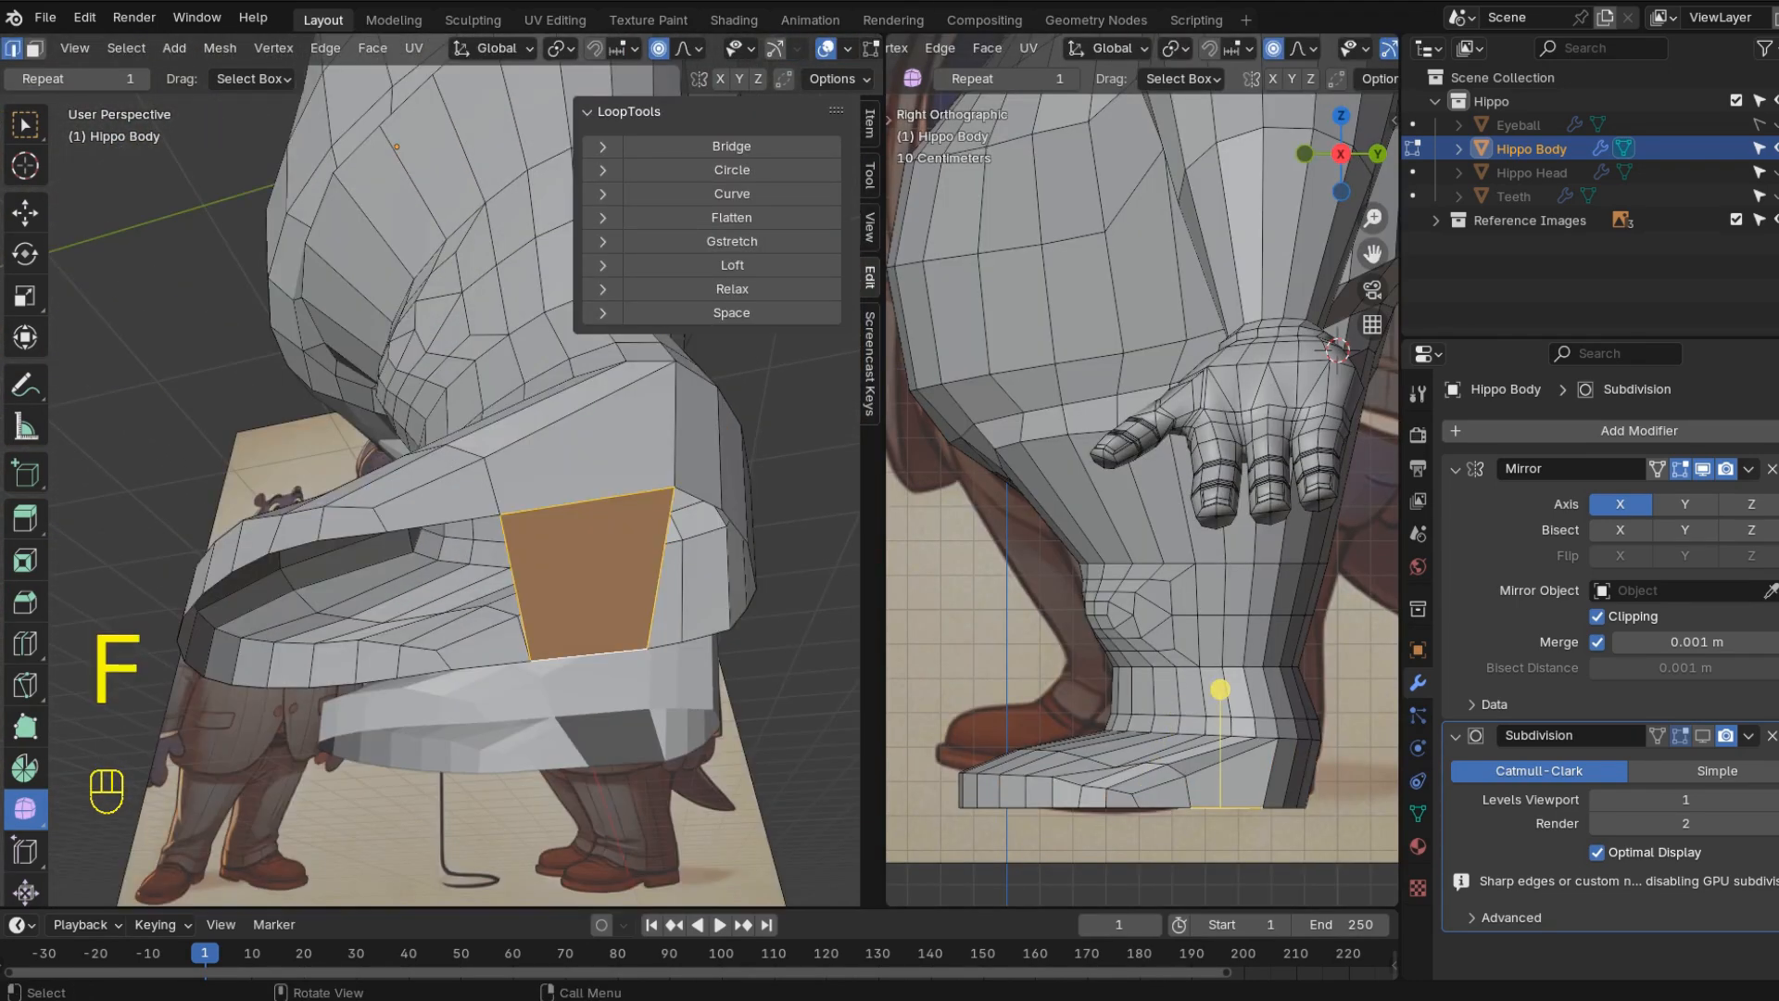
pyautogui.press('f')
pyautogui.moveTo(598, 315); pyautogui.dragTo(649, 288, button='middle')
pyautogui.press('f')
pyautogui.press('f')
pyautogui.moveTo(649, 519); pyautogui.dragTo(435, 408, button='middle')
pyautogui.click(526, 552)
pyautogui.press('f')
pyautogui.press('f')
pyautogui.press('f')
pyautogui.press('f')
pyautogui.press('f')
pyautogui.press('f')
pyautogui.press('f')
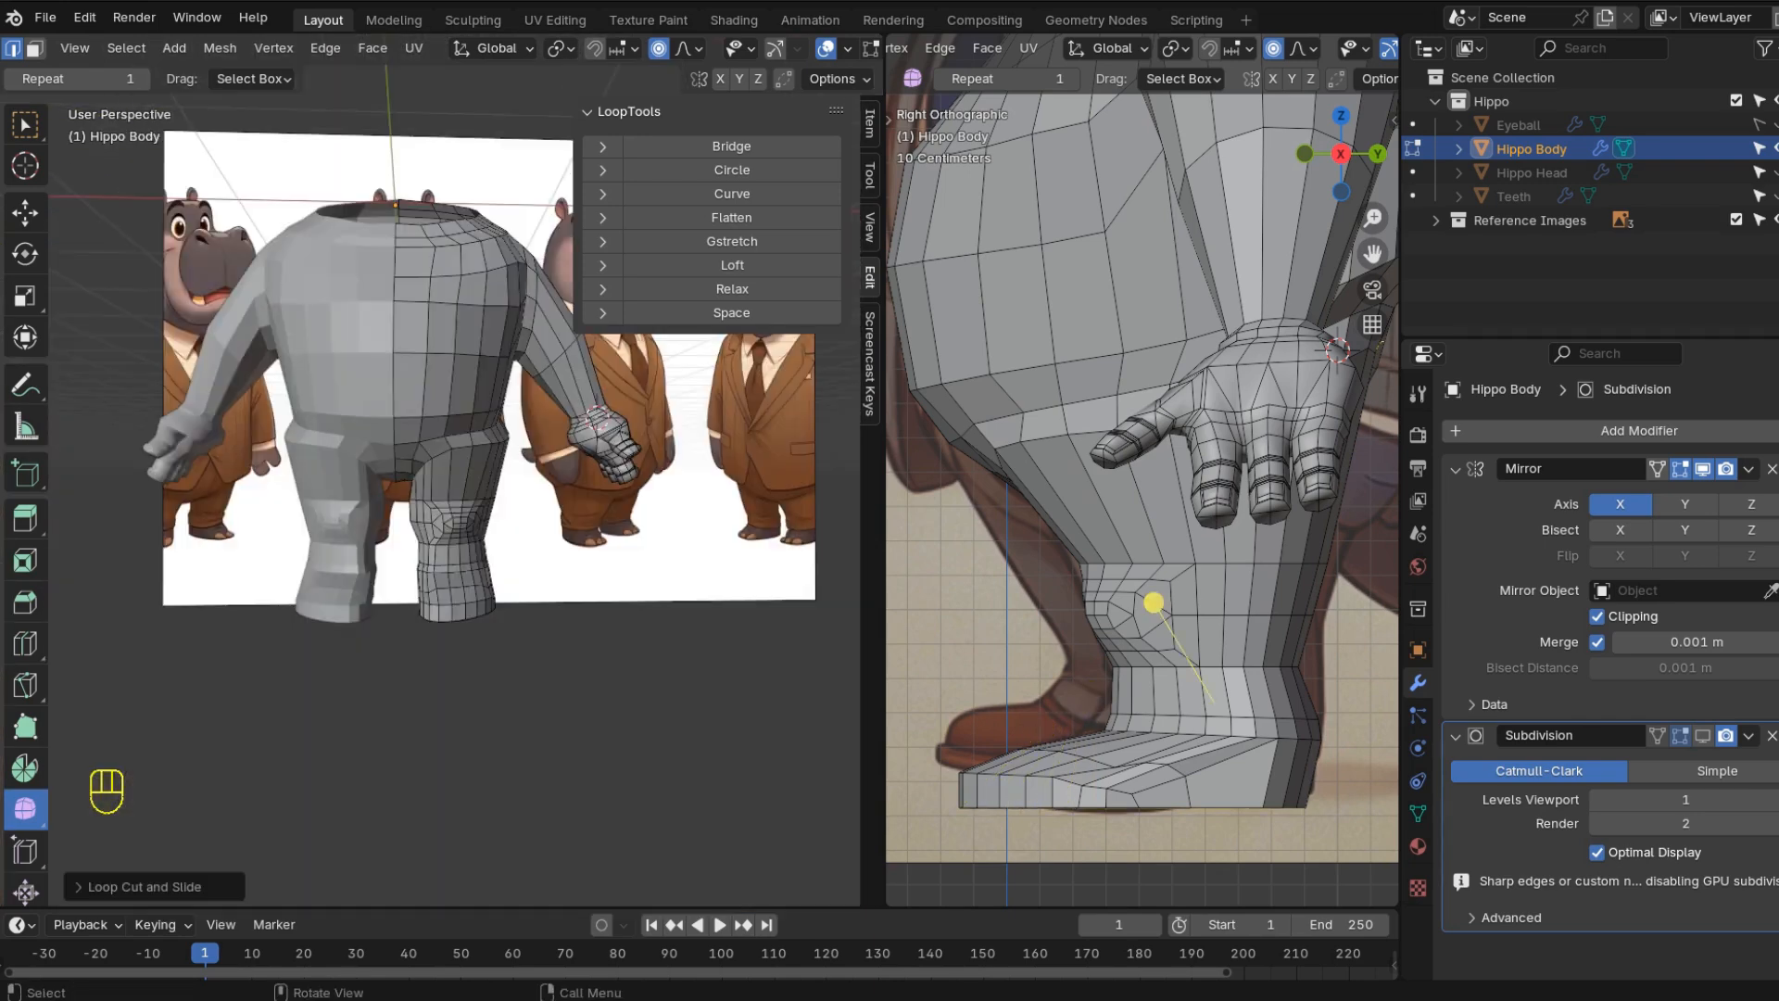
# - Show the hidden Hippo Head object and apply smooth shading to the Hippo Body
pyautogui.press('n')
pyautogui.keyDown('shift'); pyautogui.moveTo(463, 463); pyautogui.dragTo(496, 478, button='middle'); pyautogui.keyUp('shift')
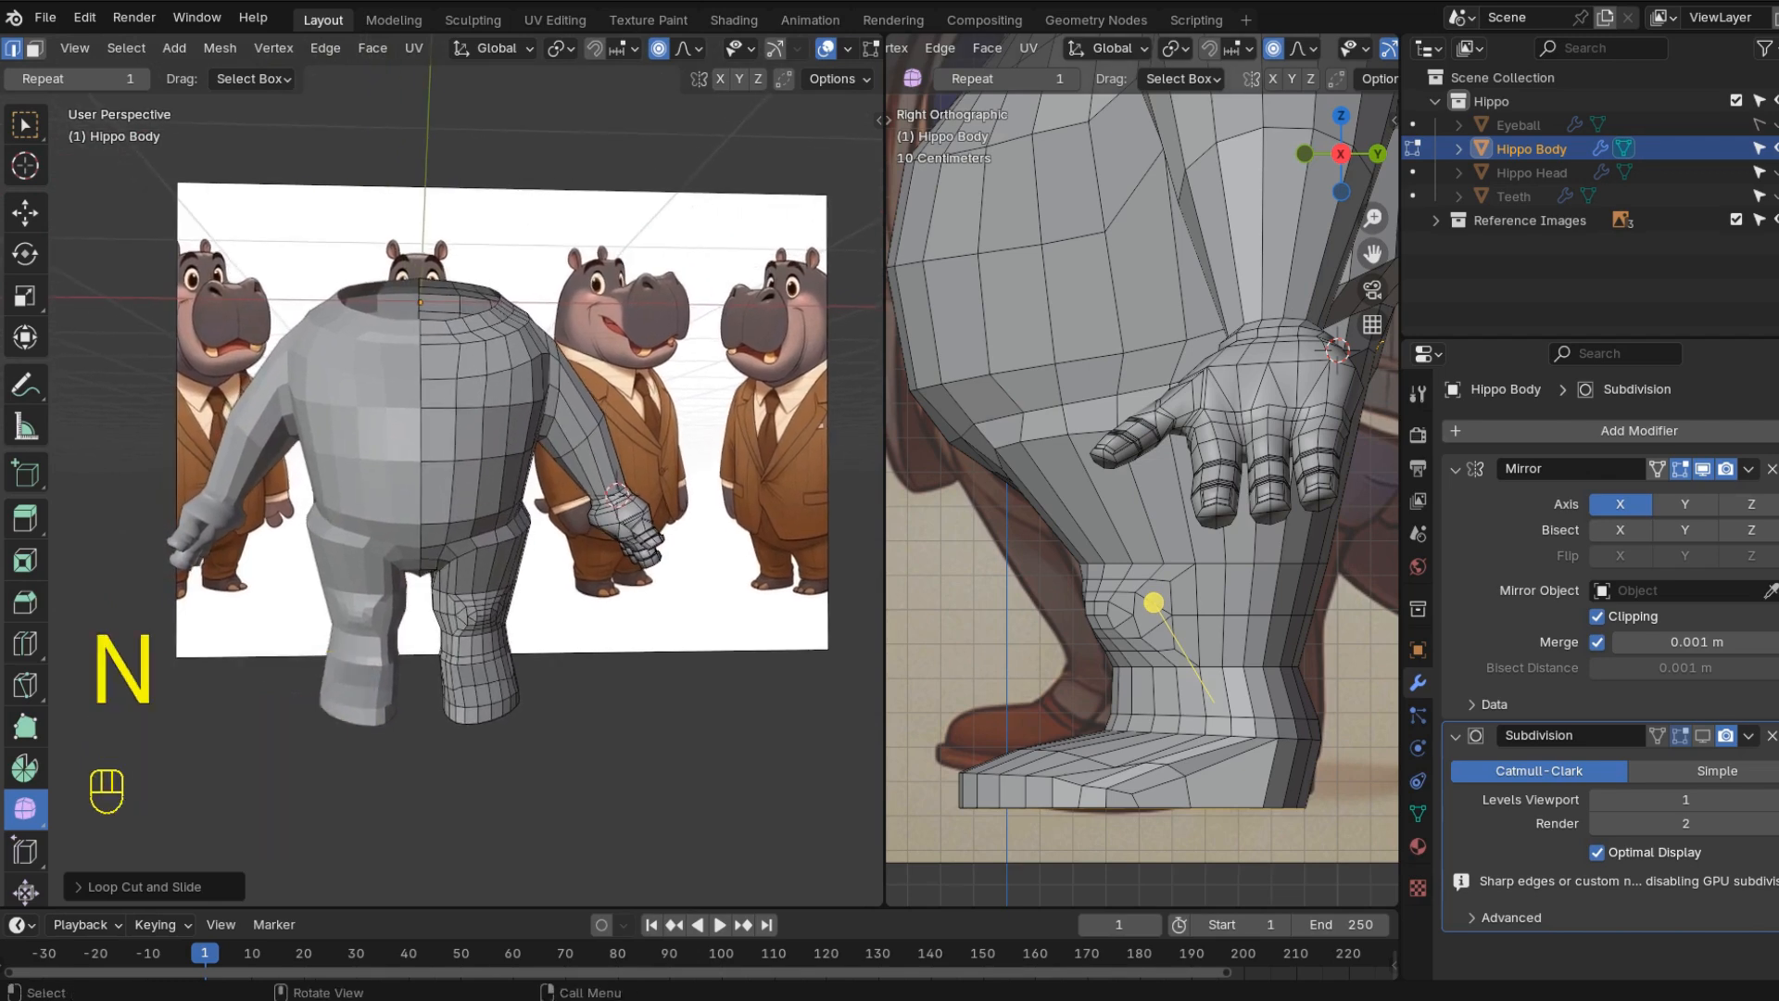
pyautogui.click(1774, 172)
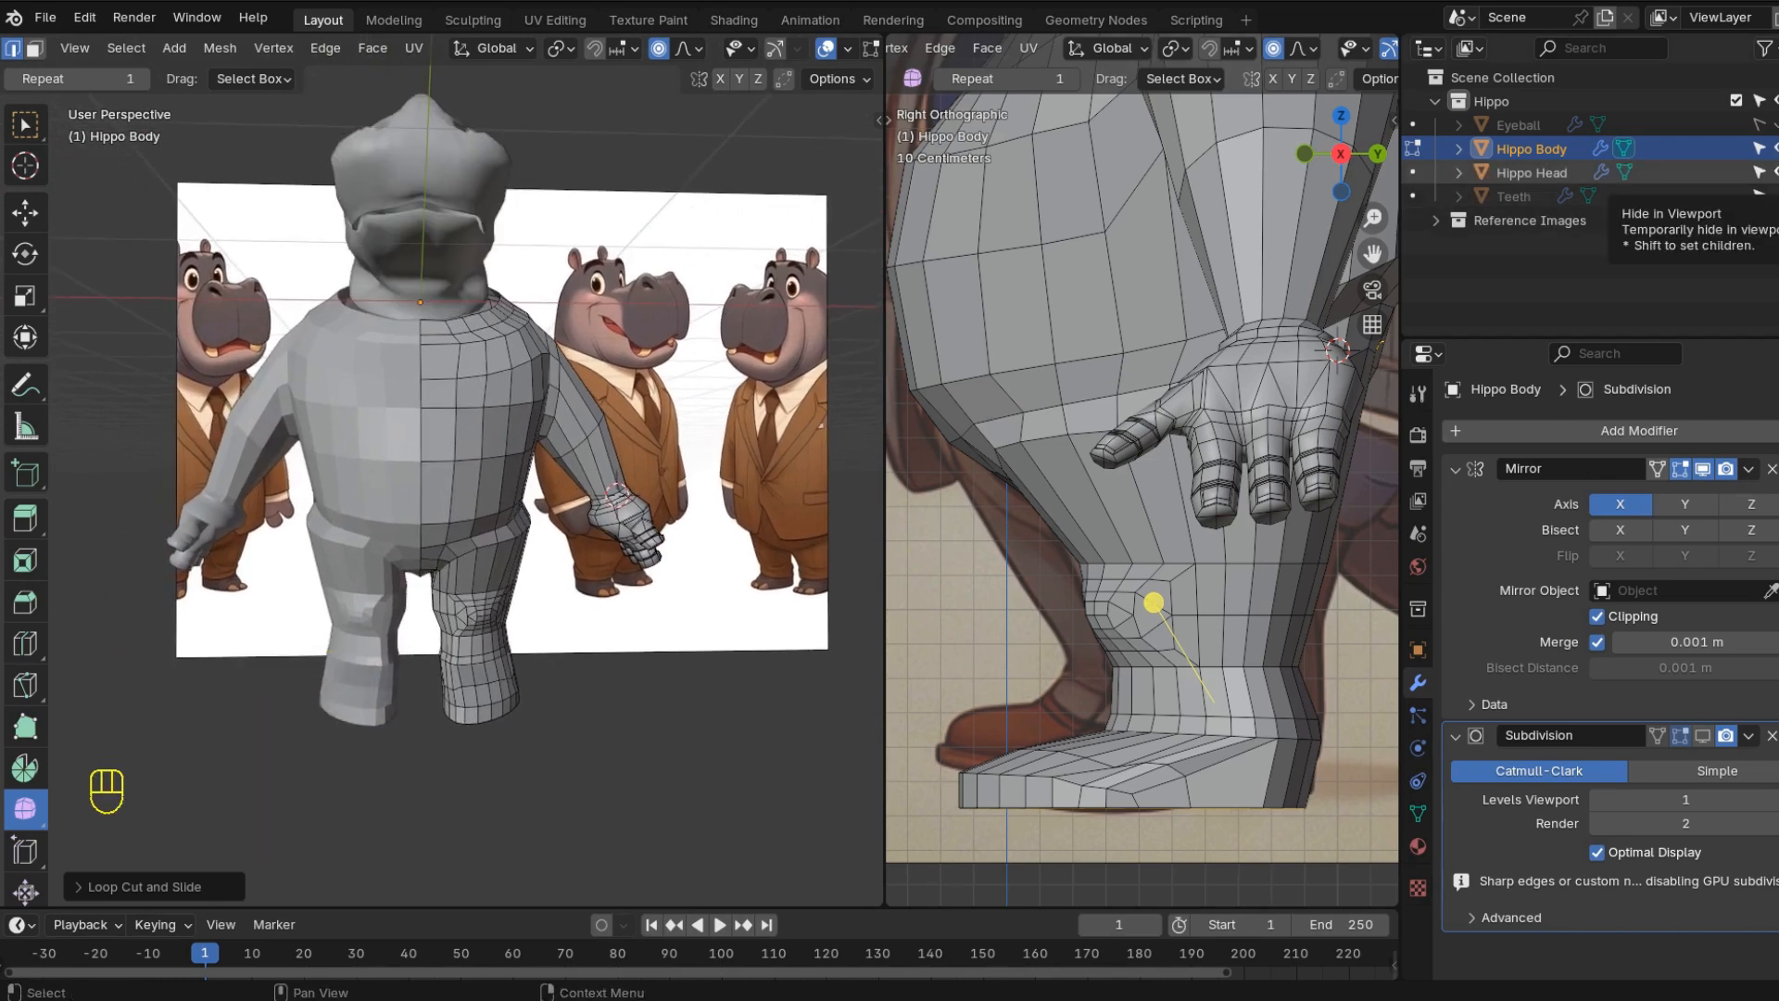
pyautogui.moveTo(435, 463); pyautogui.dragTo(482, 427, button='middle')
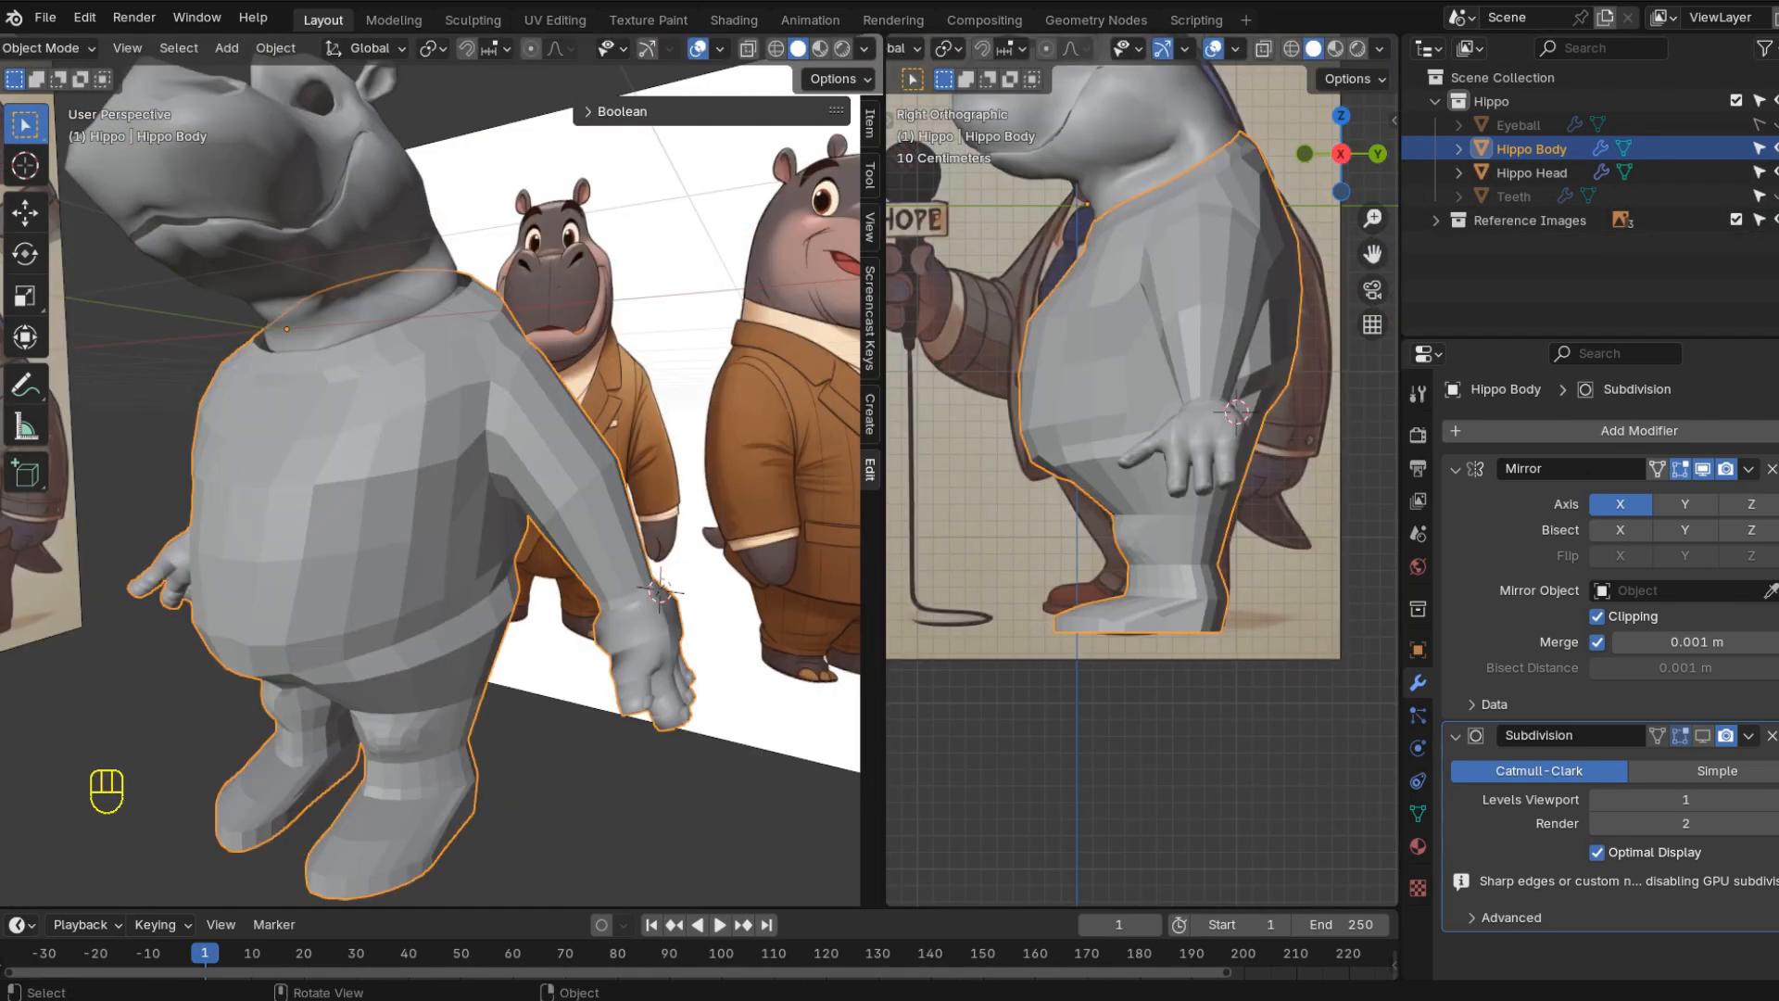
pyautogui.rightClick(274, 404)
pyautogui.click(275, 404)
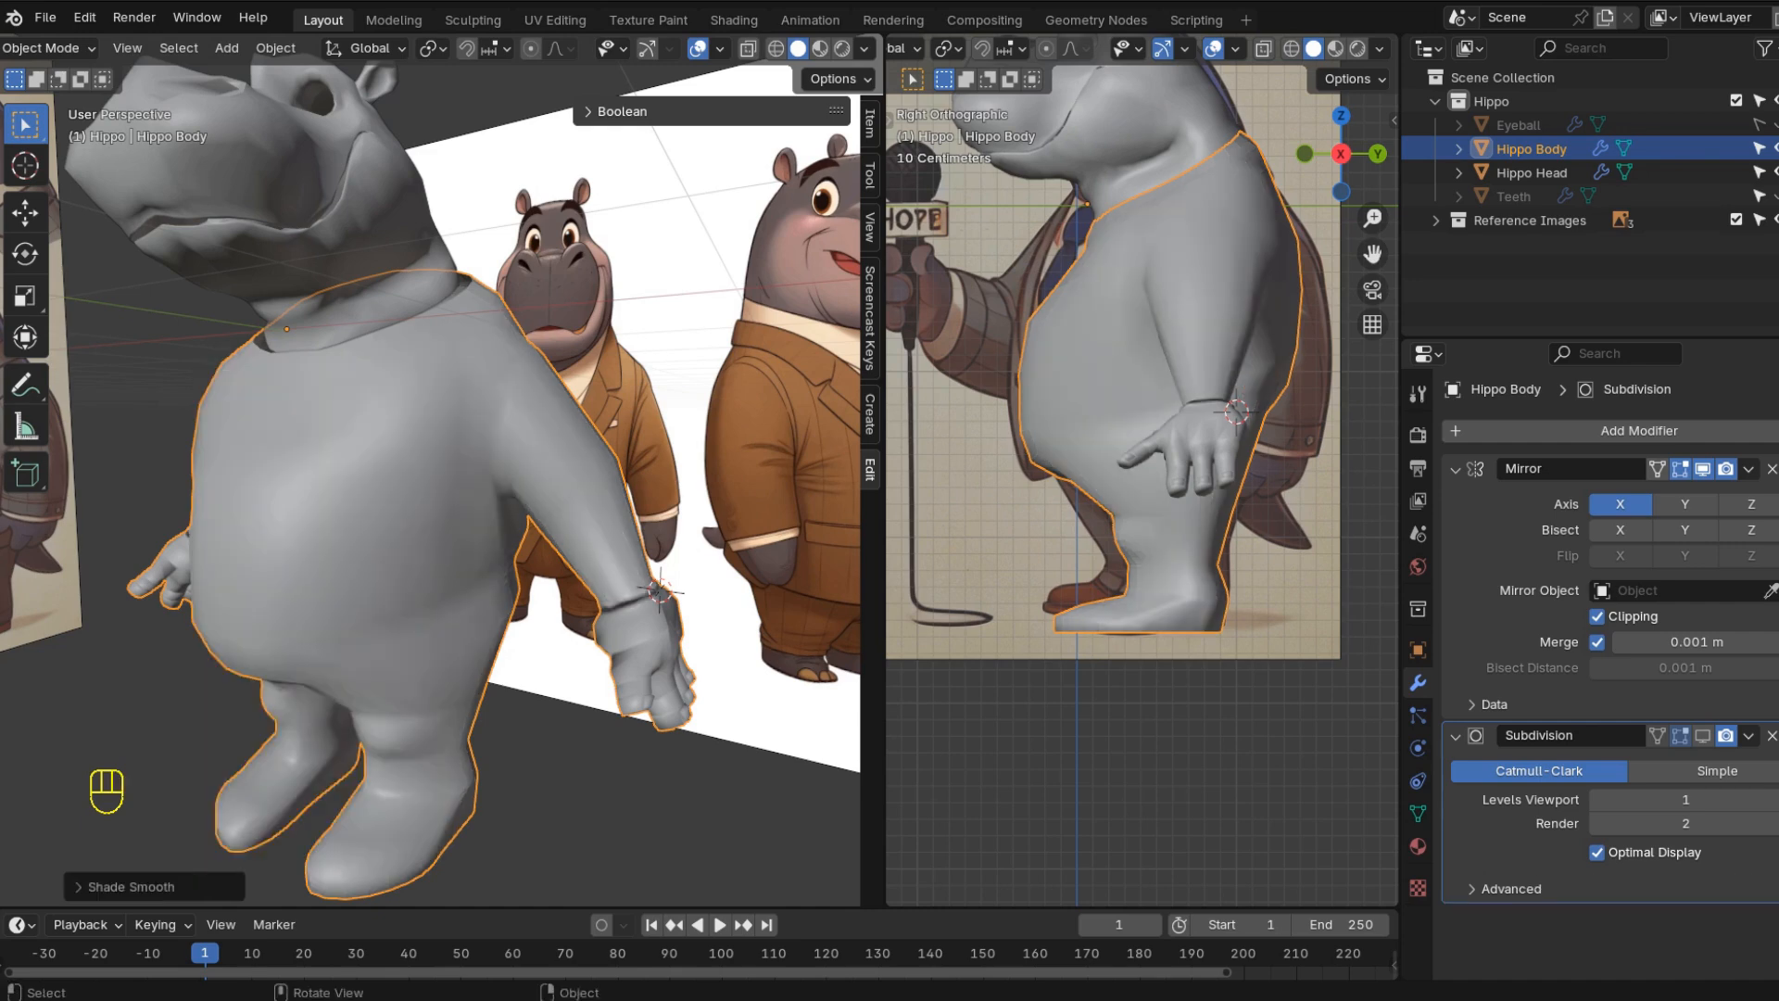
# - Recalculate the normals of the whole Hippo Body mesh to face outside
pyautogui.moveTo(431, 479)
pyautogui.mouseDown(button='middle')
pyautogui.moveTo(371, 479)
pyautogui.moveTo(398, 480)
pyautogui.moveTo(394, 352)
pyautogui.moveTo(218, 149)
pyautogui.moveTo(445, 472)
pyautogui.mouseUp(button='middle')
pyautogui.scroll(5, 399, 480)
pyautogui.click(328, 49)
pyautogui.moveTo(366, 448)
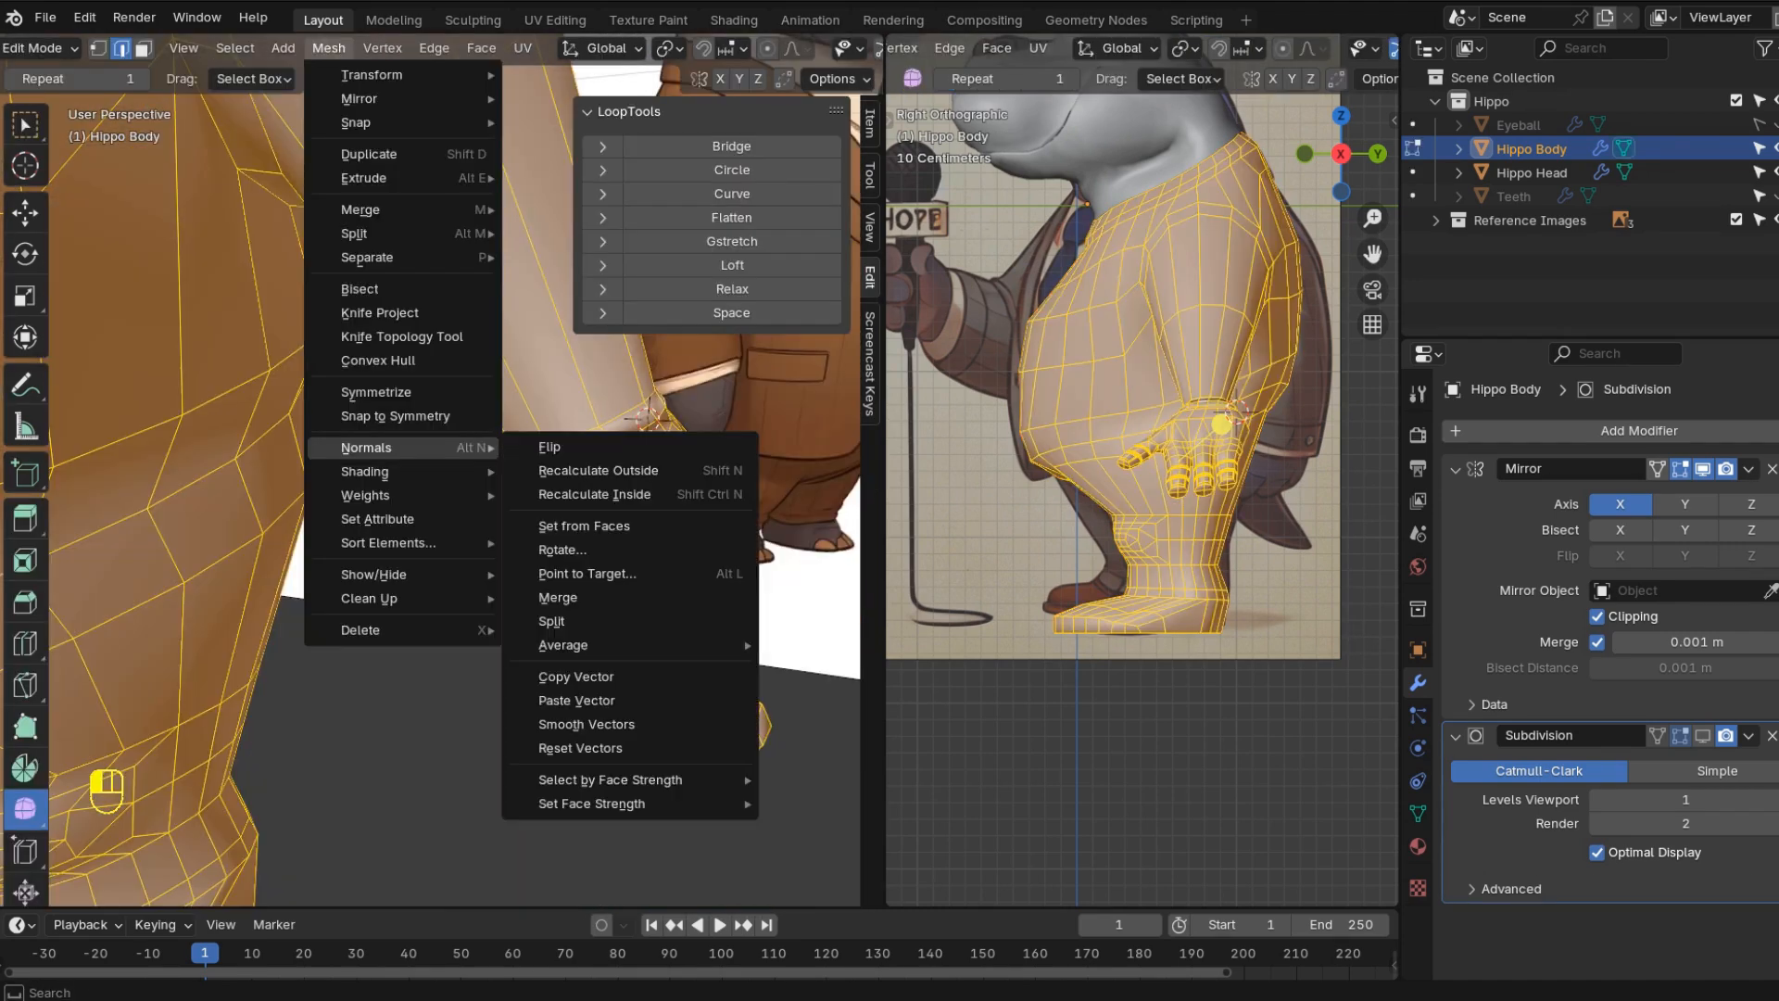
pyautogui.click(598, 470)
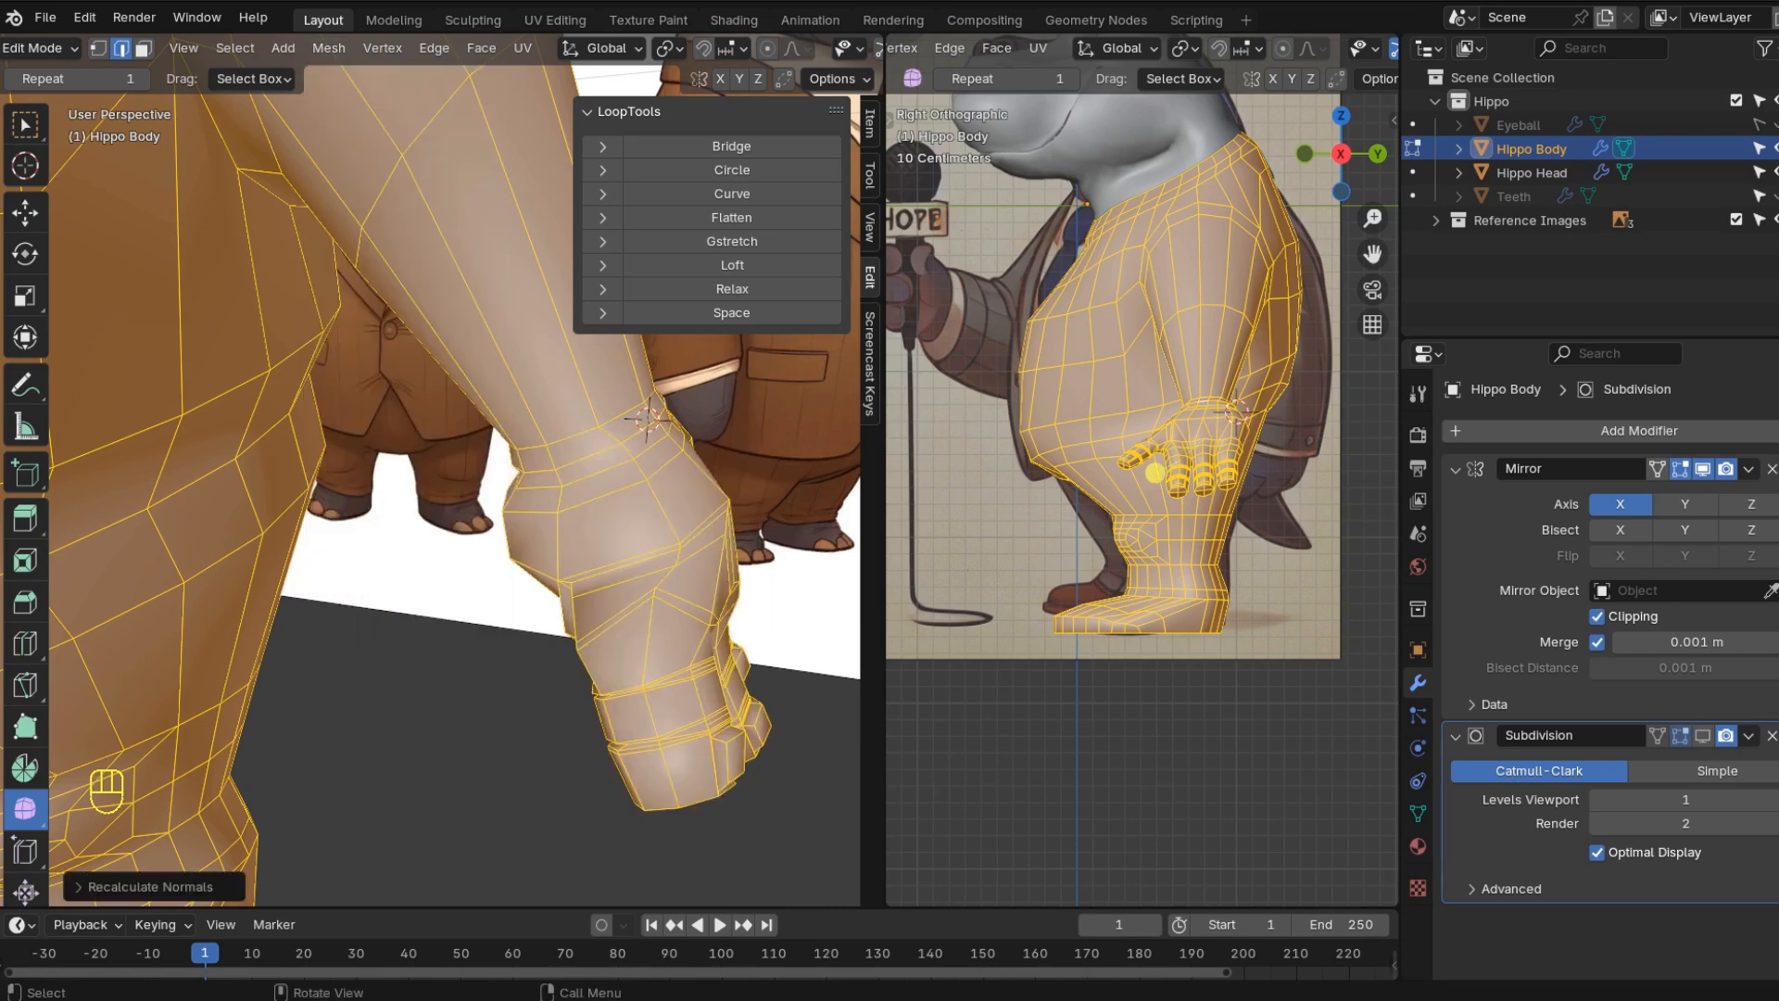
# - Leave mesh editing and join the Hippo Body object into the Hippo Head object
pyautogui.scroll(-2, 455, 470)
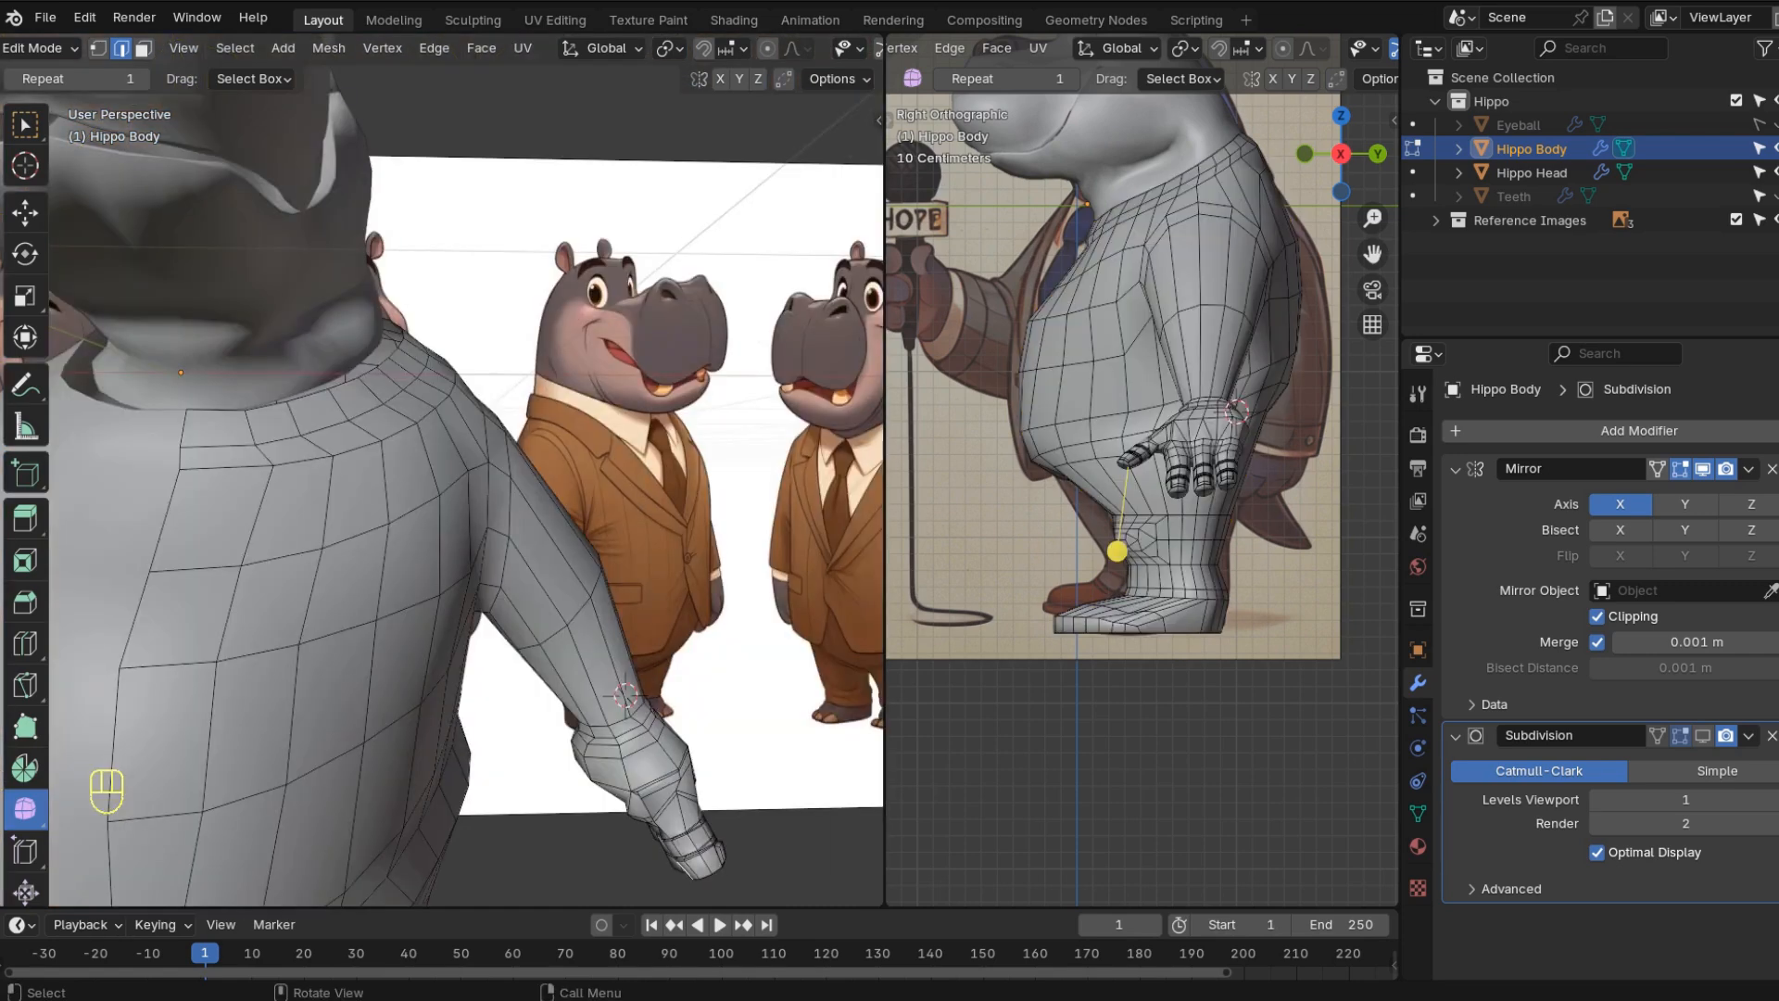
pyautogui.moveTo(454, 471); pyautogui.dragTo(630, 454, button='middle')
pyautogui.keyDown('shift'); pyautogui.moveTo(455, 417); pyautogui.dragTo(519, 519, button='middle'); pyautogui.keyUp('shift')
pyautogui.scroll(-5, 464, 464)
pyautogui.press('Tab')
pyautogui.keyDown('shift'); pyautogui.click(306, 296); pyautogui.keyUp('shift')
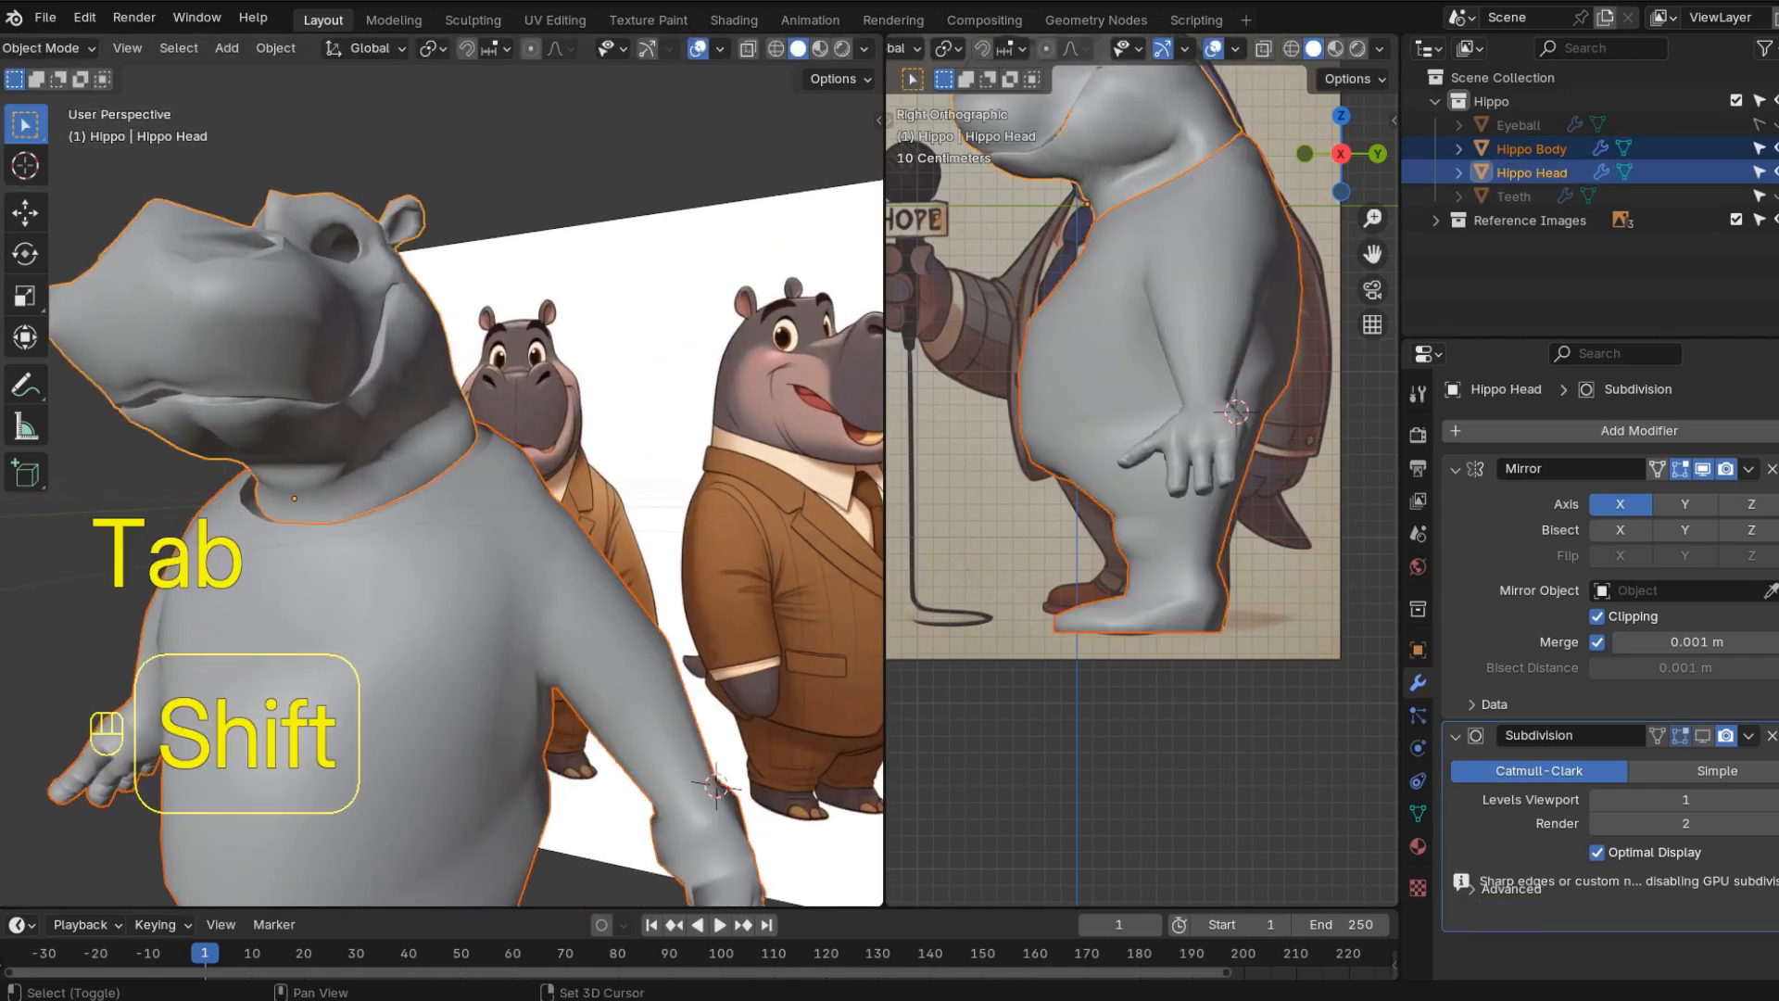
pyautogui.hotkey('ctrl', 'j')
pyautogui.press('Return')
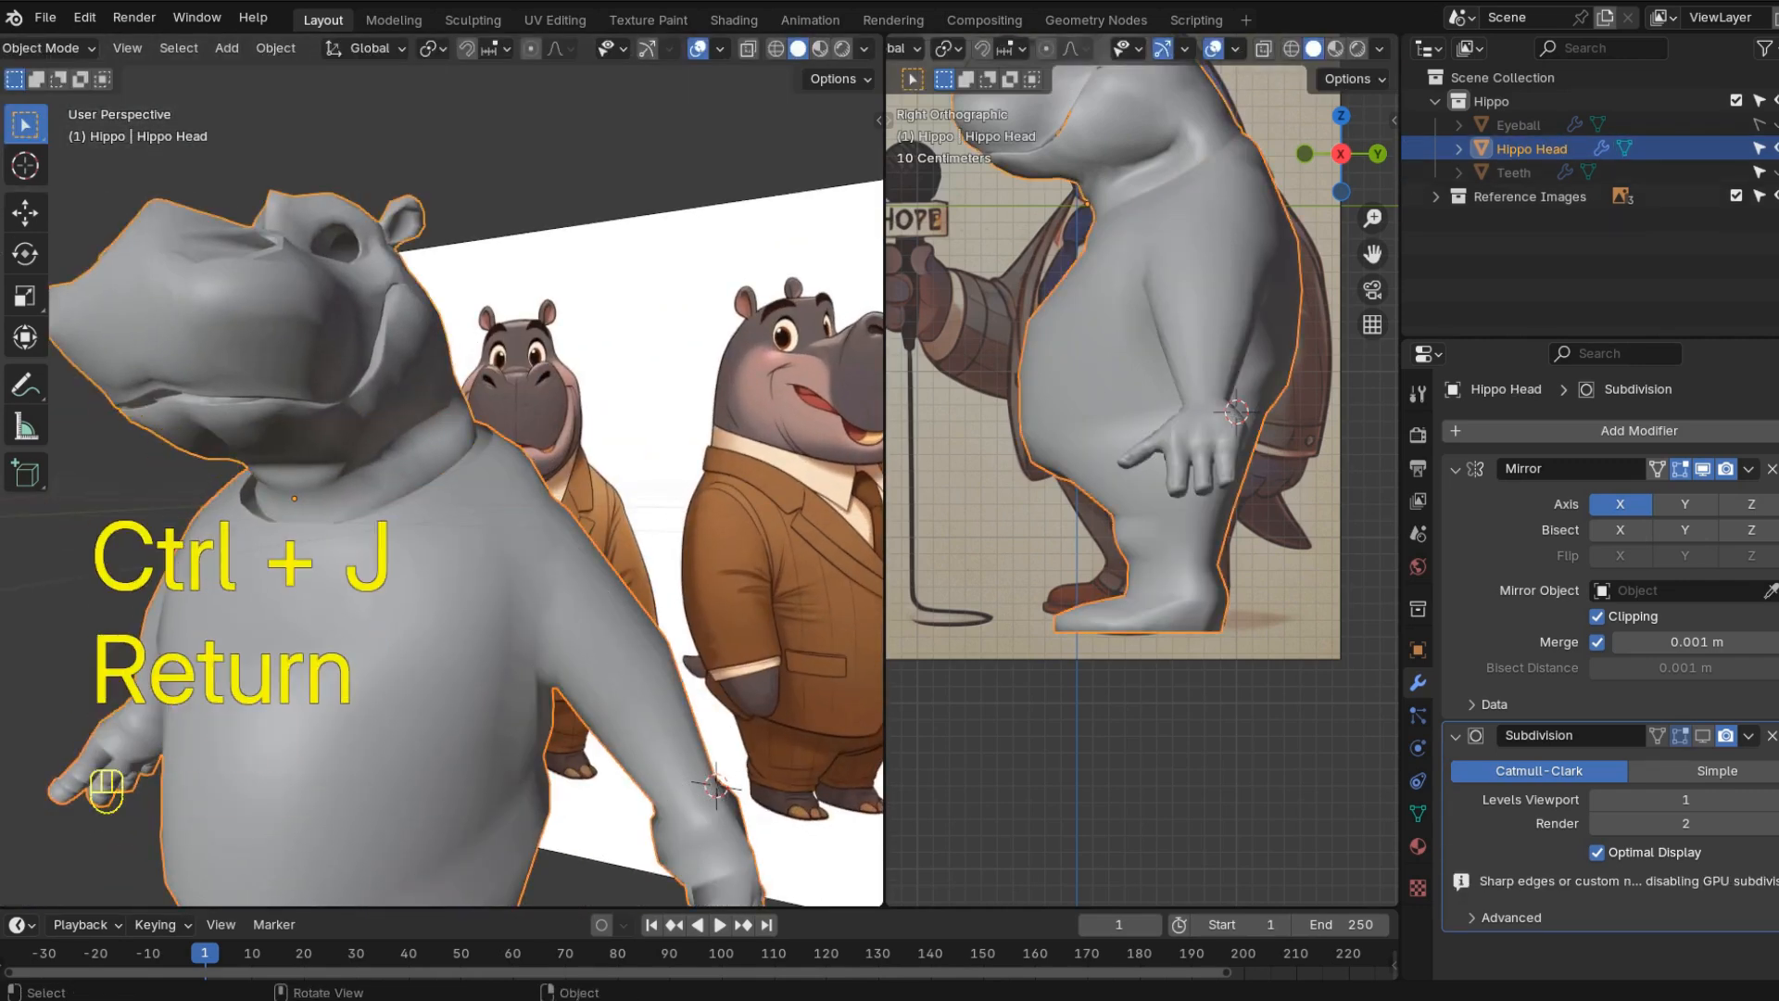
# - Scale the open edge loop at the base of the neck by about 1.46 along the global X axis
pyautogui.press('Tab')
pyautogui.press('s')
pyautogui.press('x')
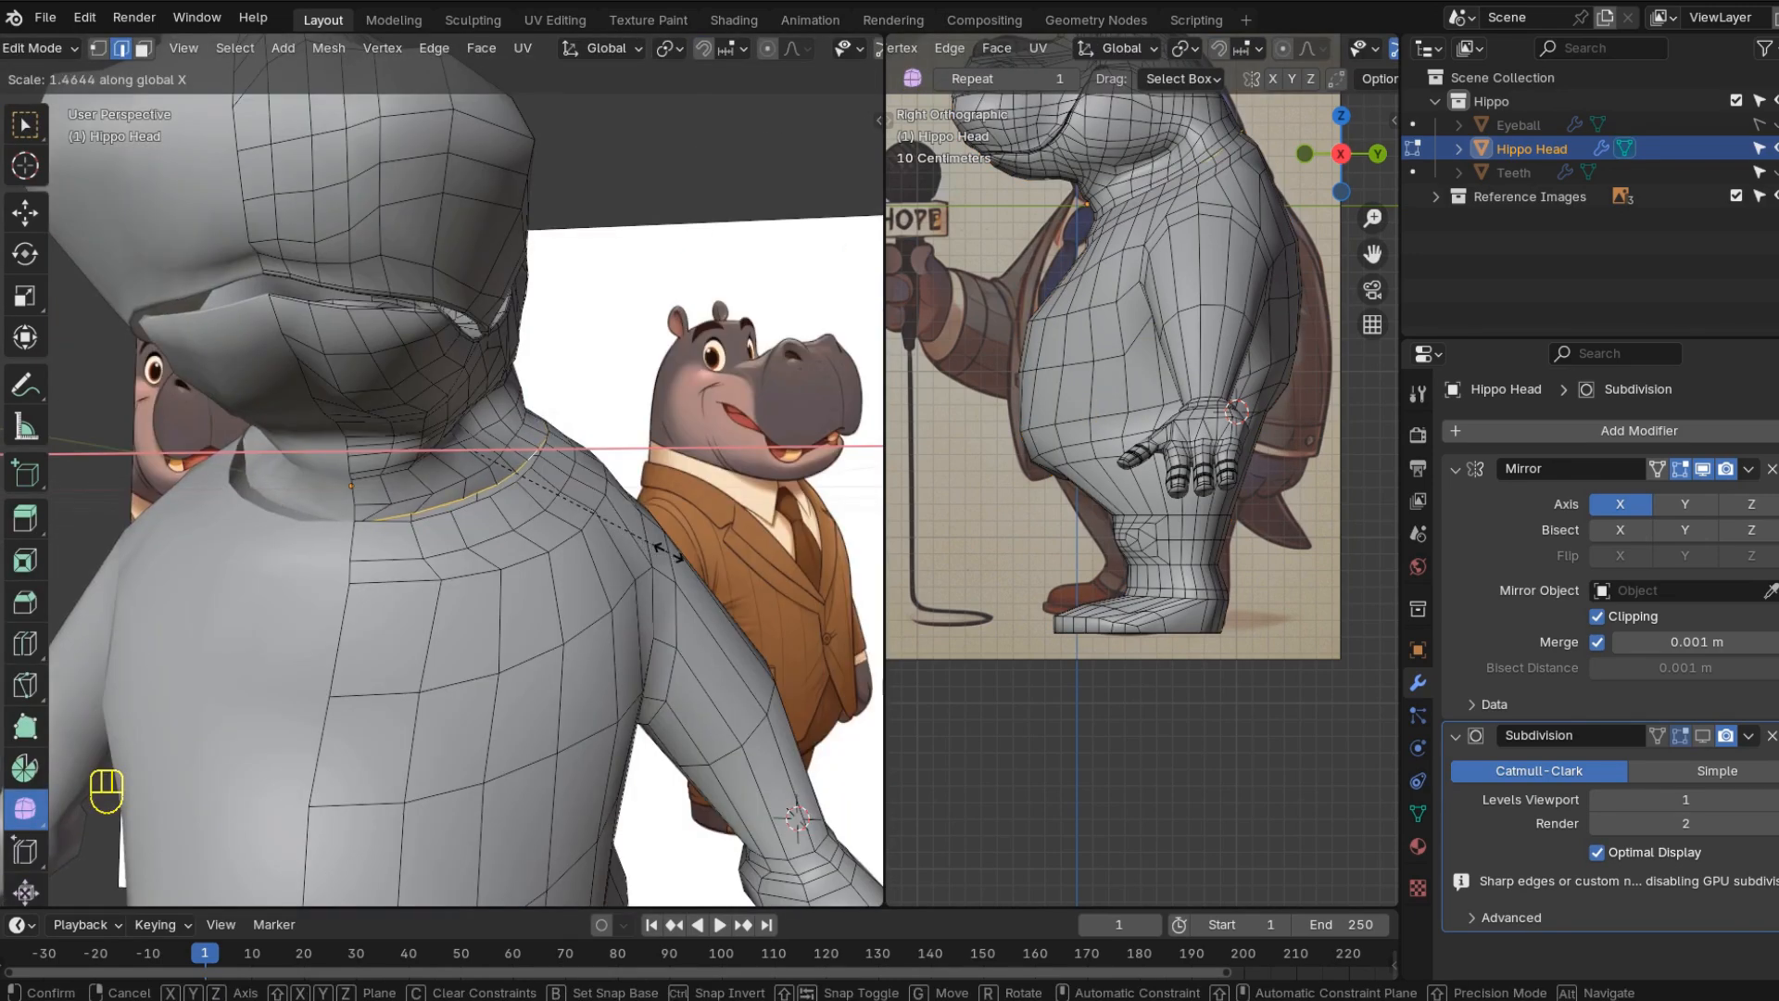
pyautogui.click(667, 552)
# - Fill the gap between the neck's bottom edges and the body's collar edges with faces
pyautogui.press('2')
pyautogui.press('f')
pyautogui.click(368, 696)
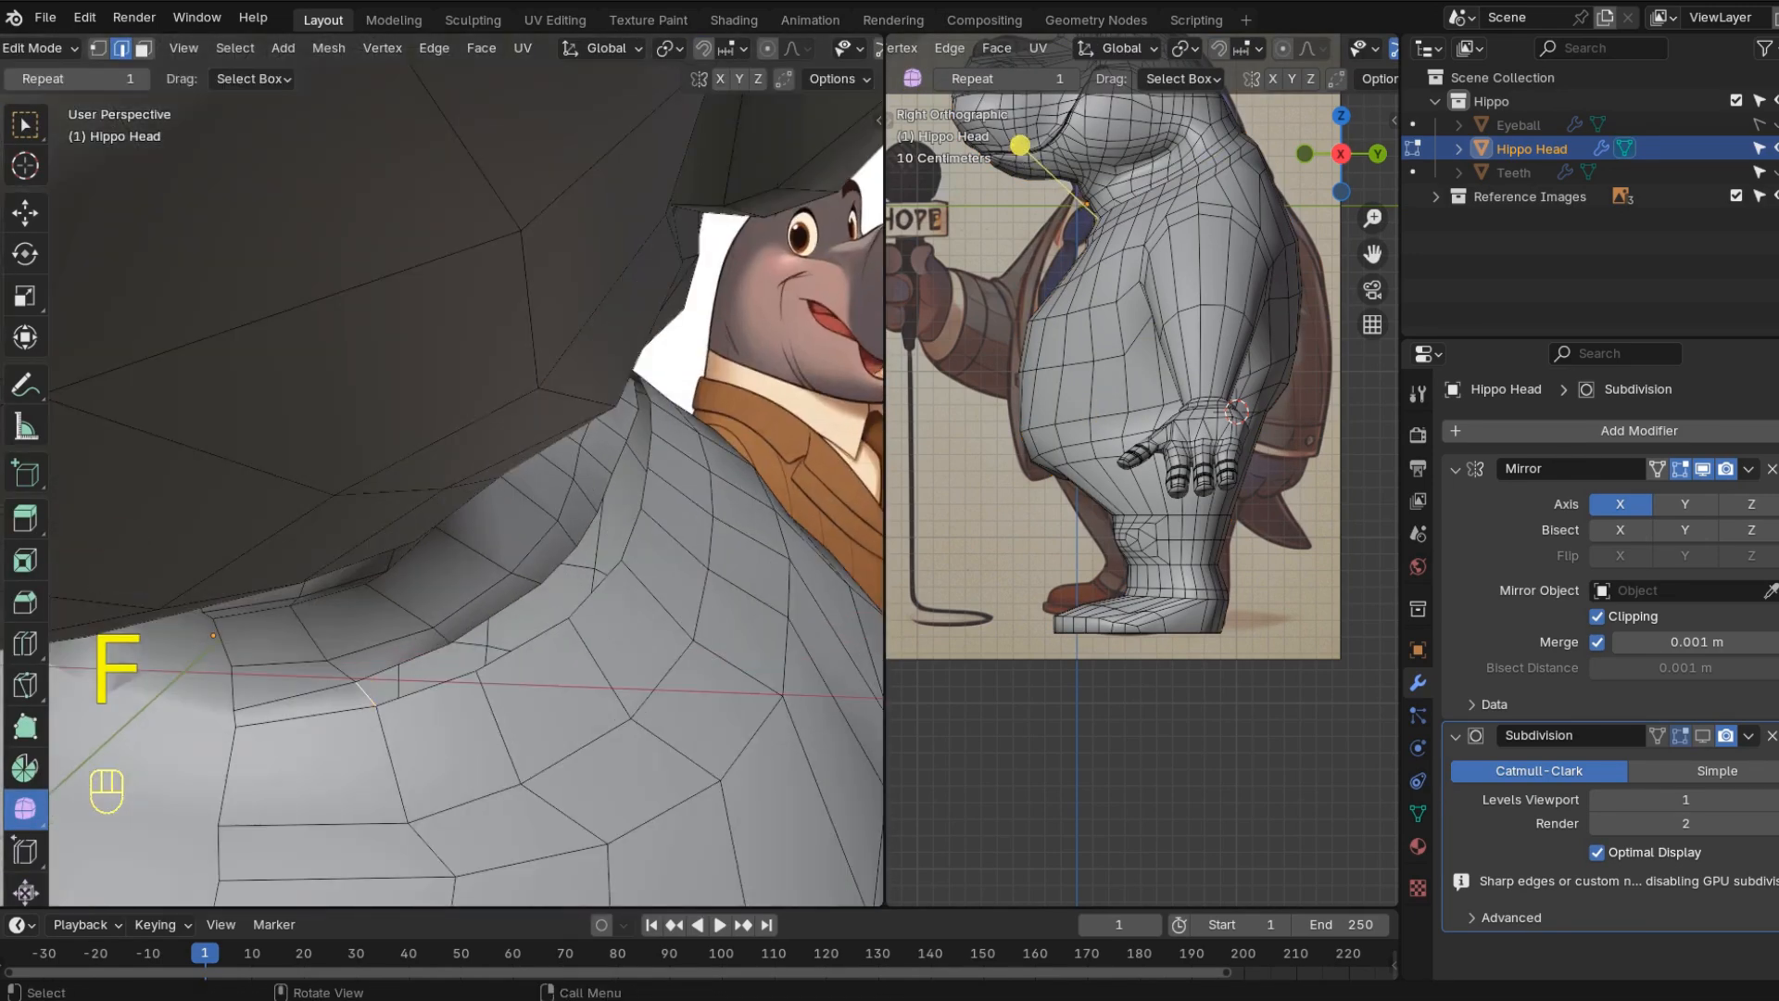
pyautogui.press('f')
pyautogui.press('f')
pyautogui.moveTo(463, 463); pyautogui.dragTo(449, 547, button='middle')
pyautogui.press('f')
# - Reposition the vertices around the small gap at the back of the neck and fill it with a face
pyautogui.click(466, 418)
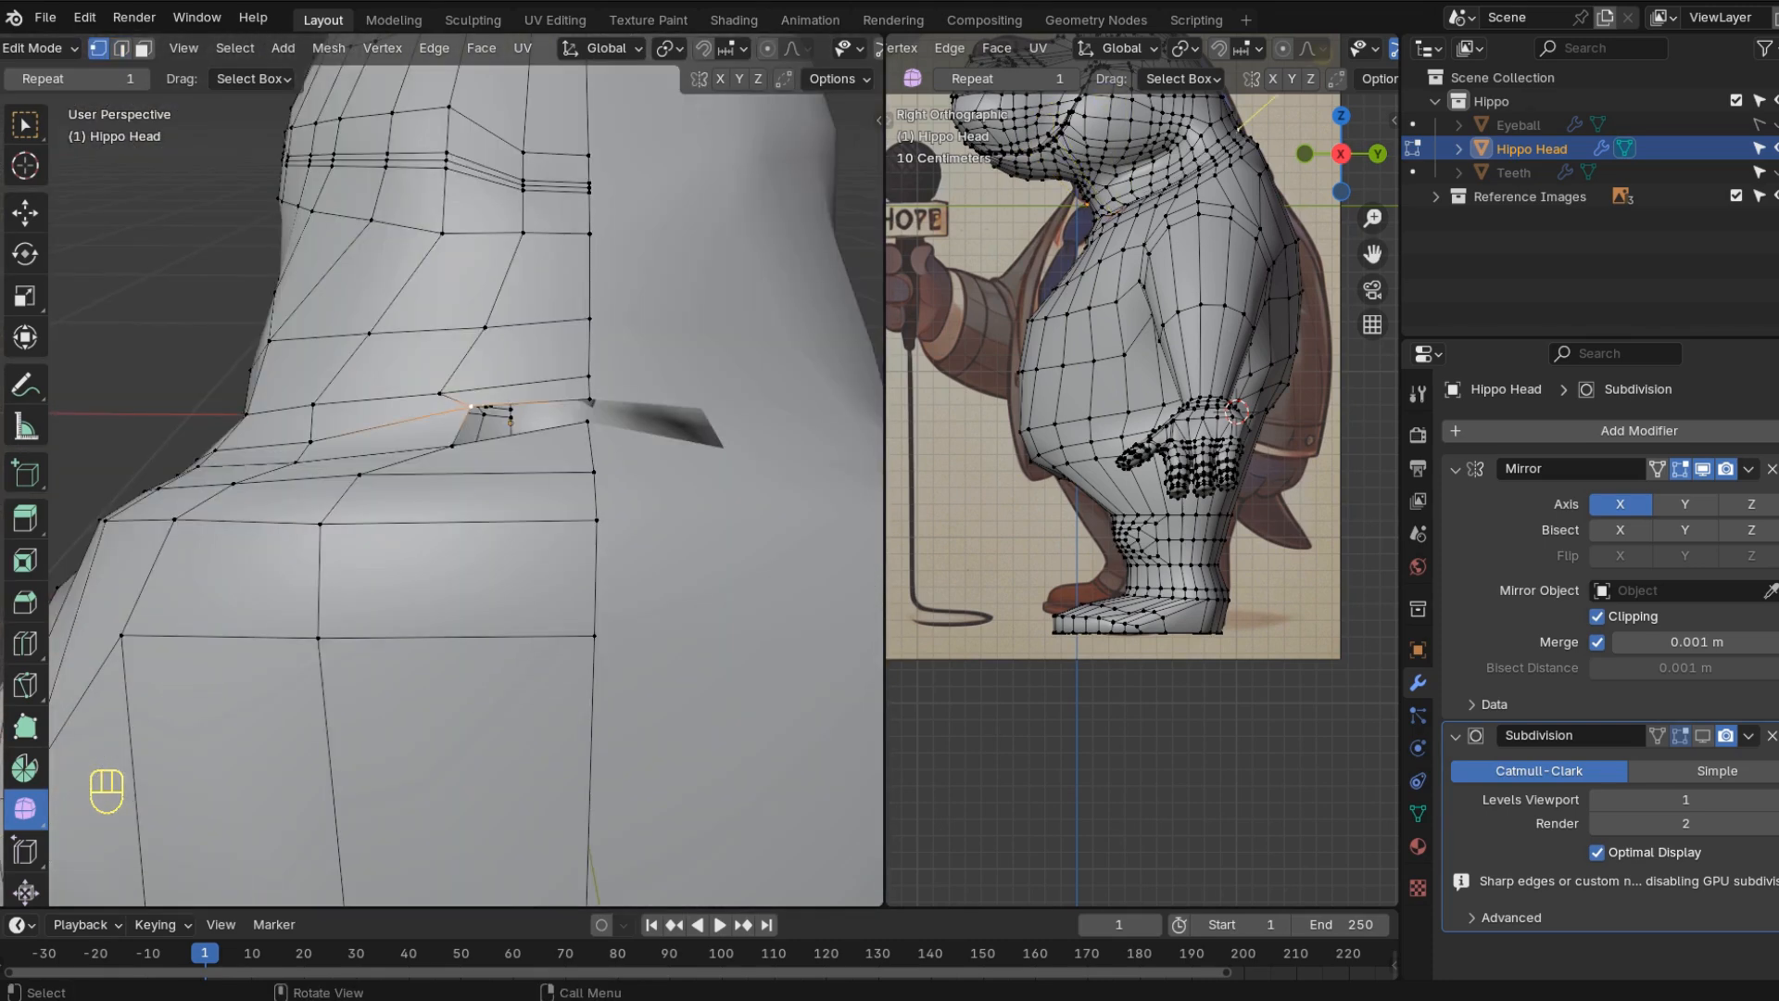
pyautogui.press('g')
pyautogui.click(446, 420)
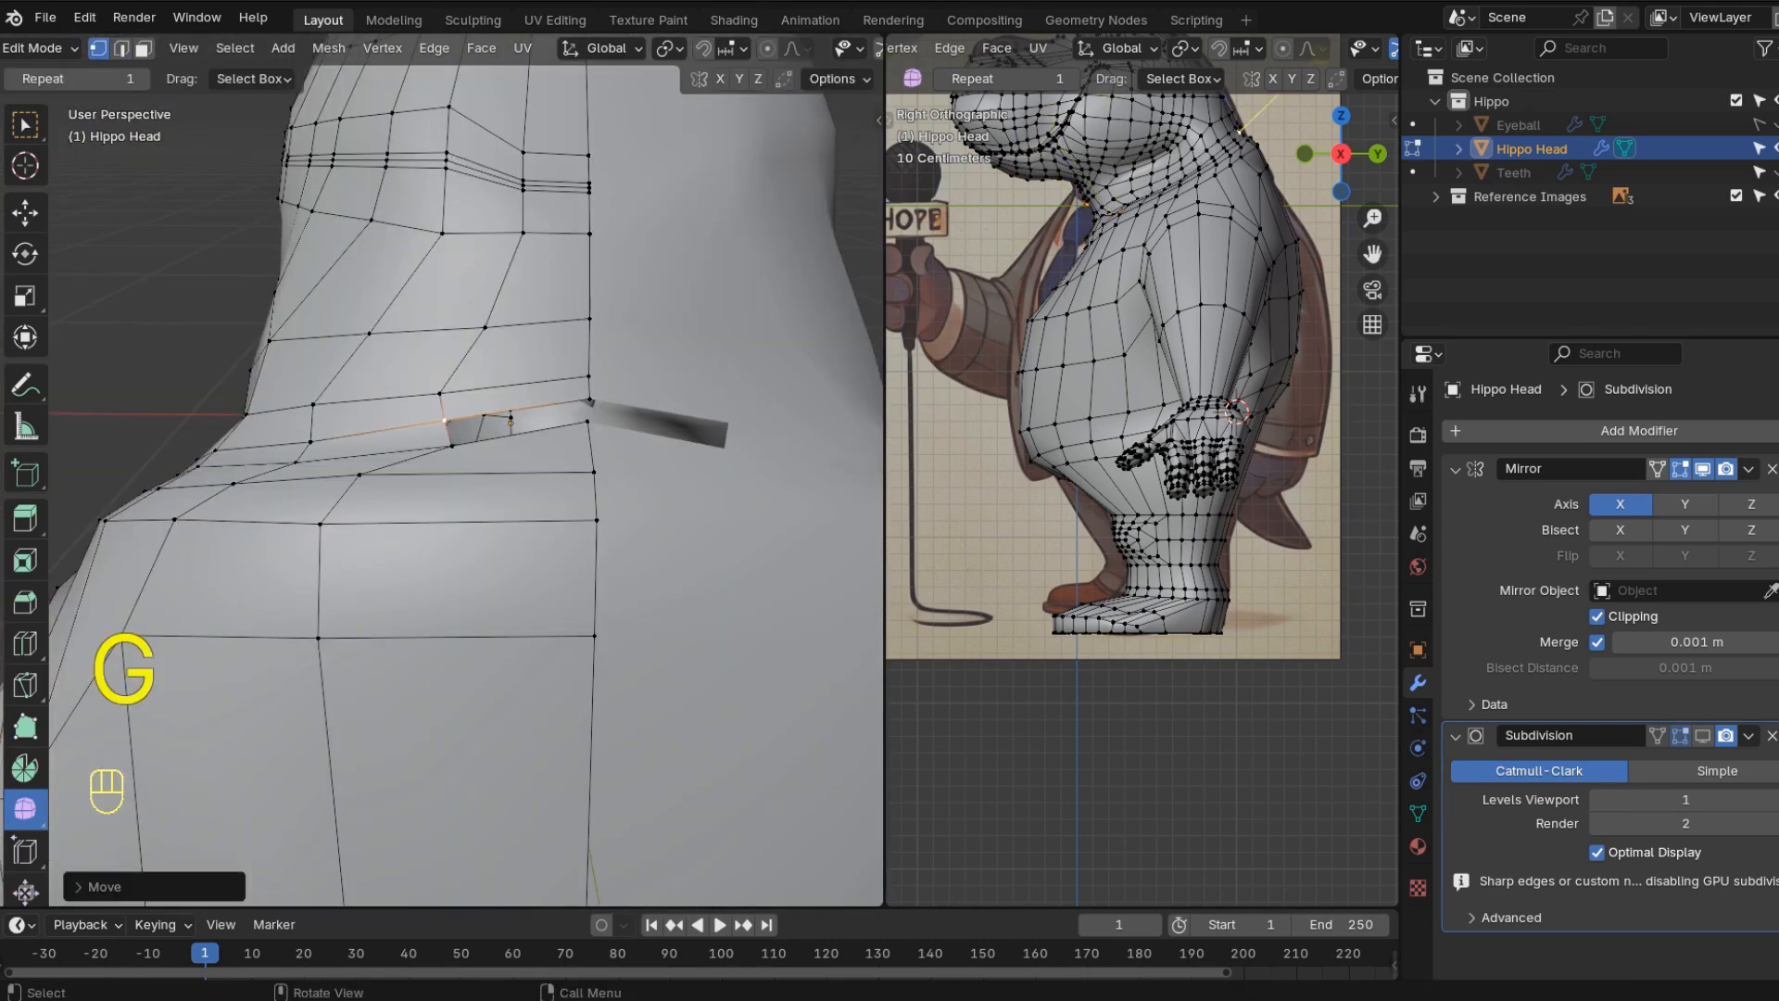
pyautogui.press('g')
pyautogui.click(438, 444)
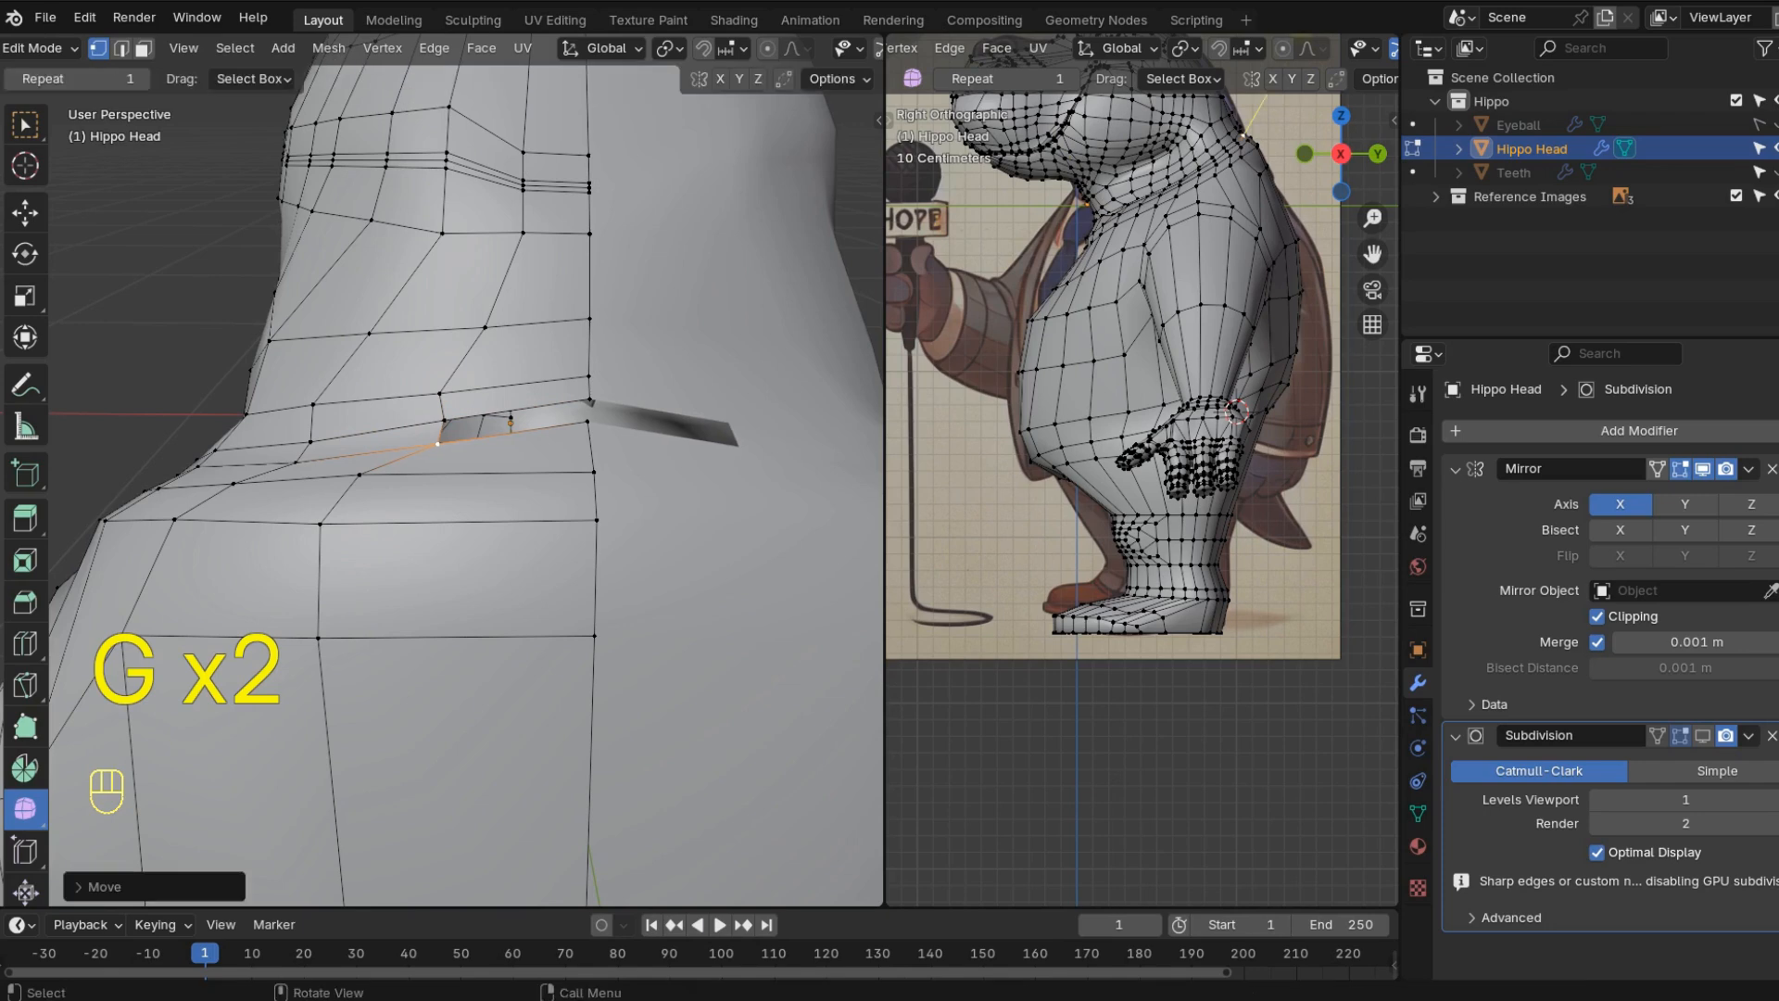
pyautogui.press('g')
pyautogui.click(440, 437)
pyautogui.press('f')
pyautogui.moveTo(464, 463); pyautogui.dragTo(482, 519, button='middle')
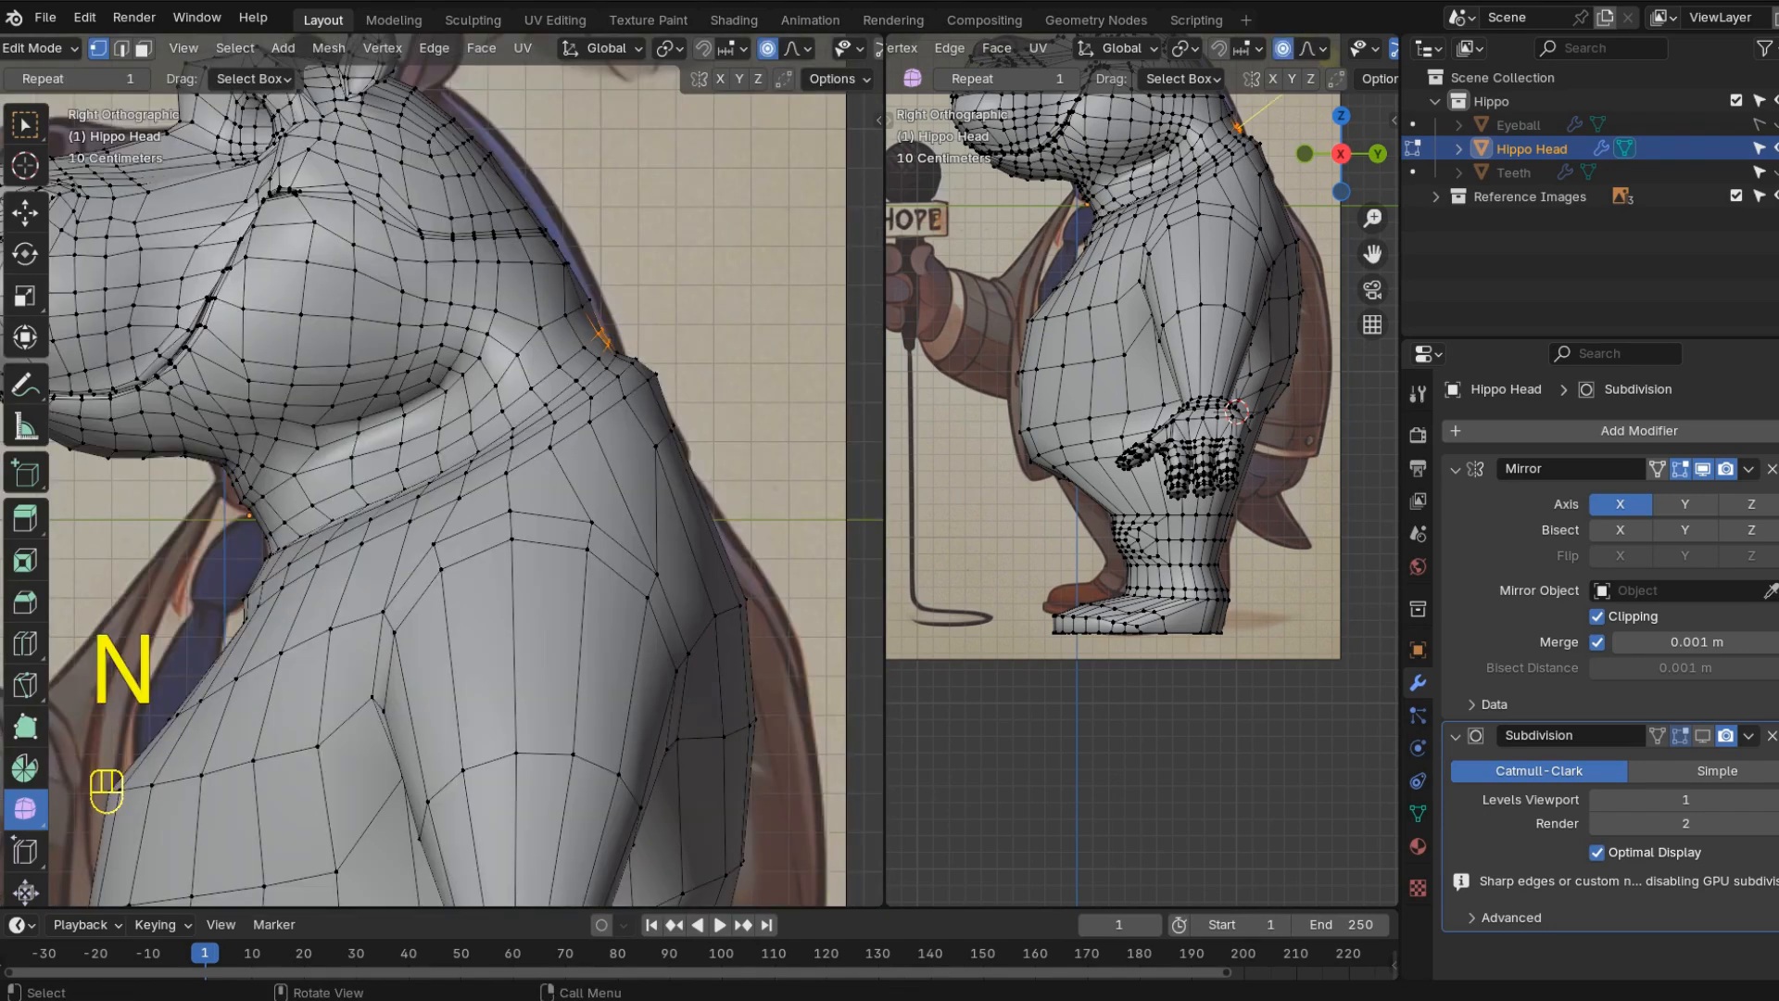
# - Extrude a tail from the face at the lower back beside the centre line, scaling and rotating its end face
pyautogui.press('3')
pyautogui.press('KP_3')
pyautogui.press('KP_1')
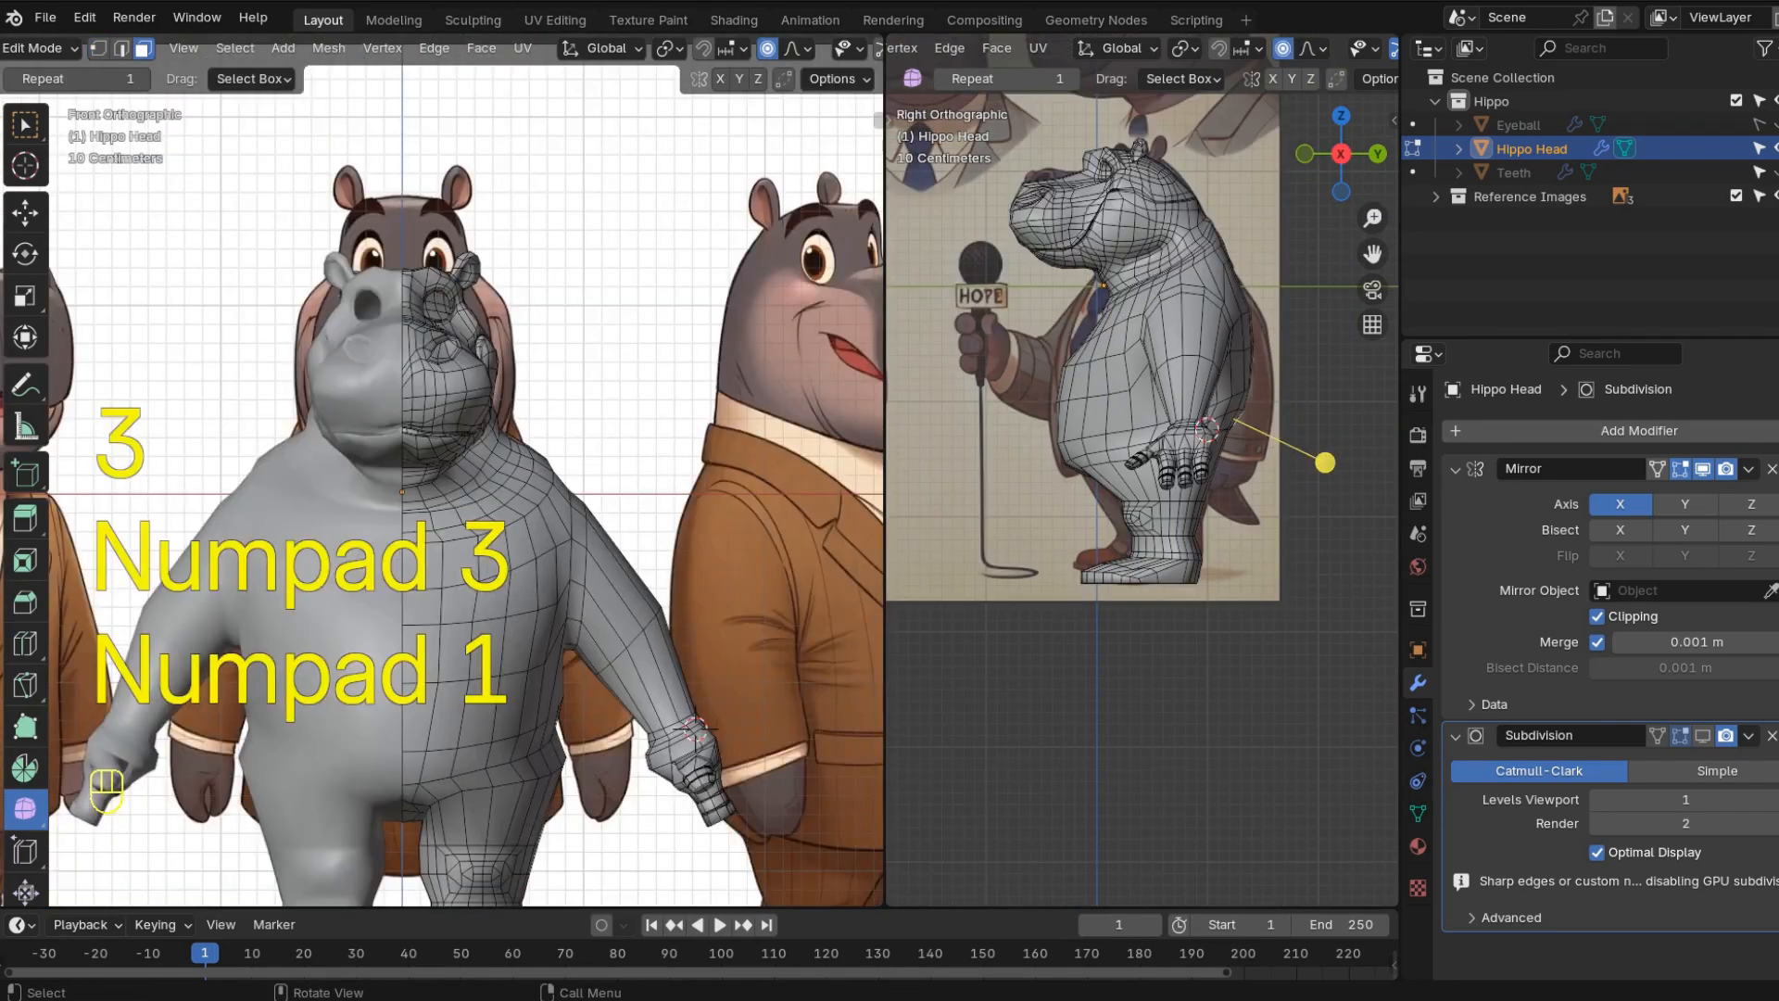
pyautogui.press('ctrl+KP_1')
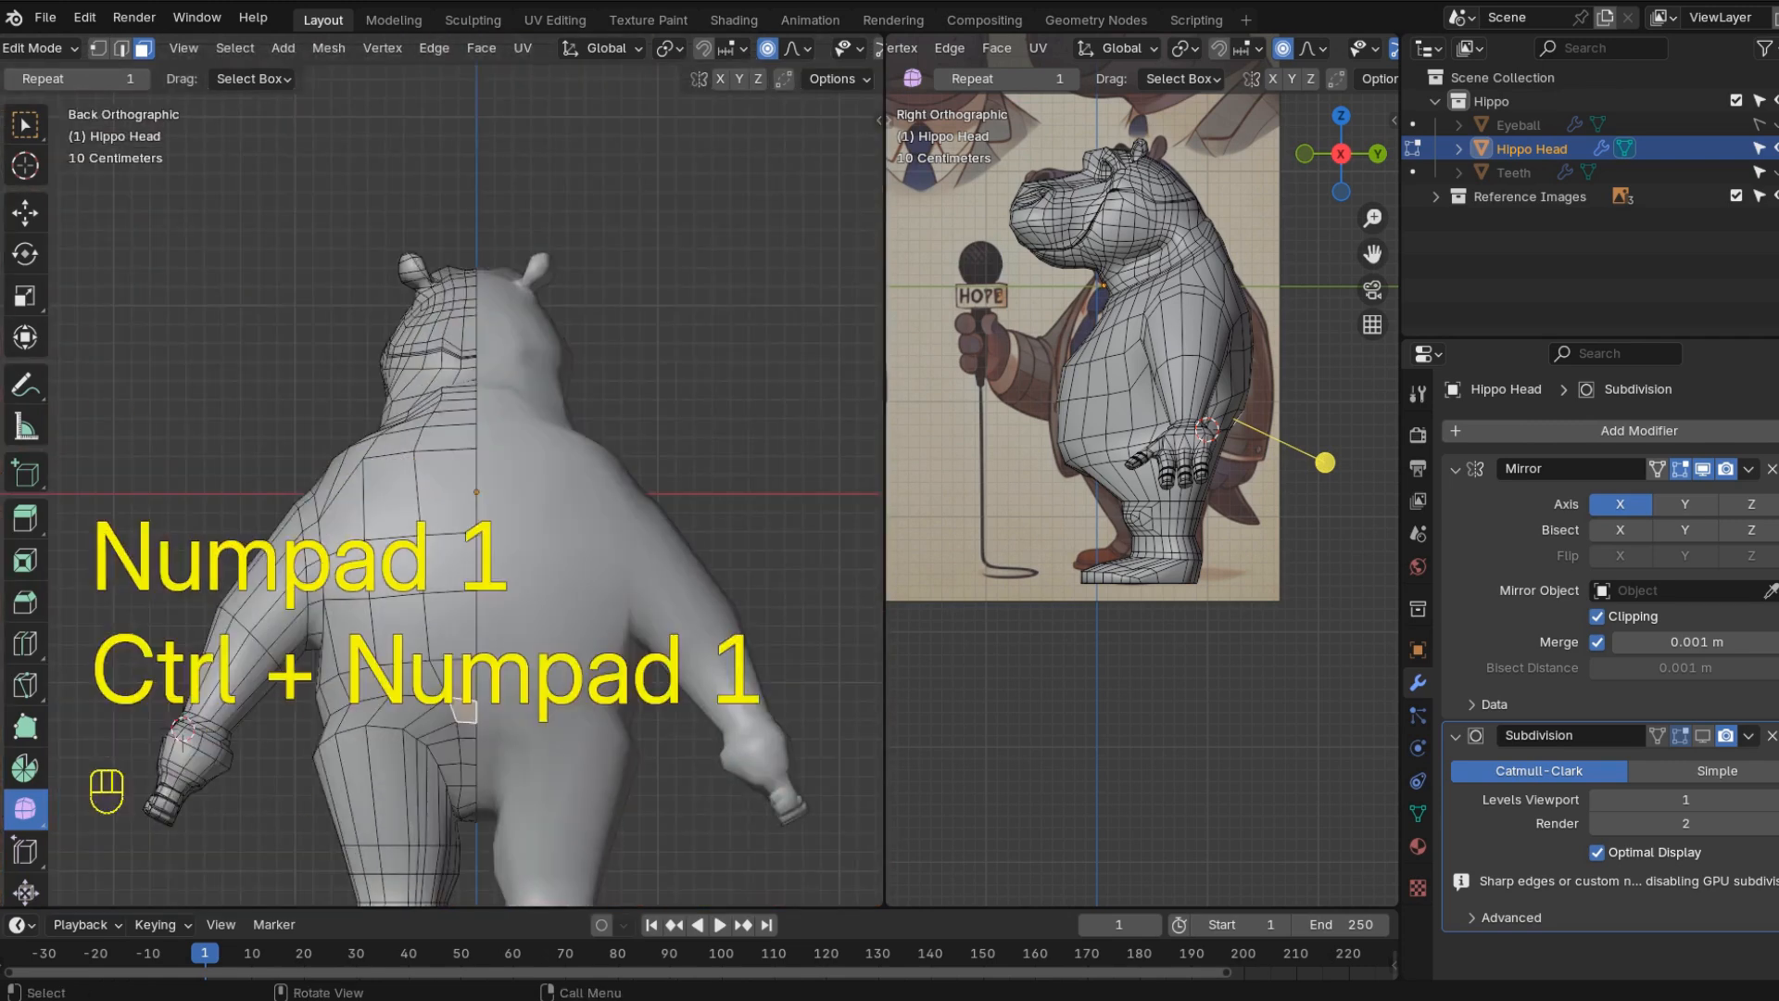
pyautogui.press('s')
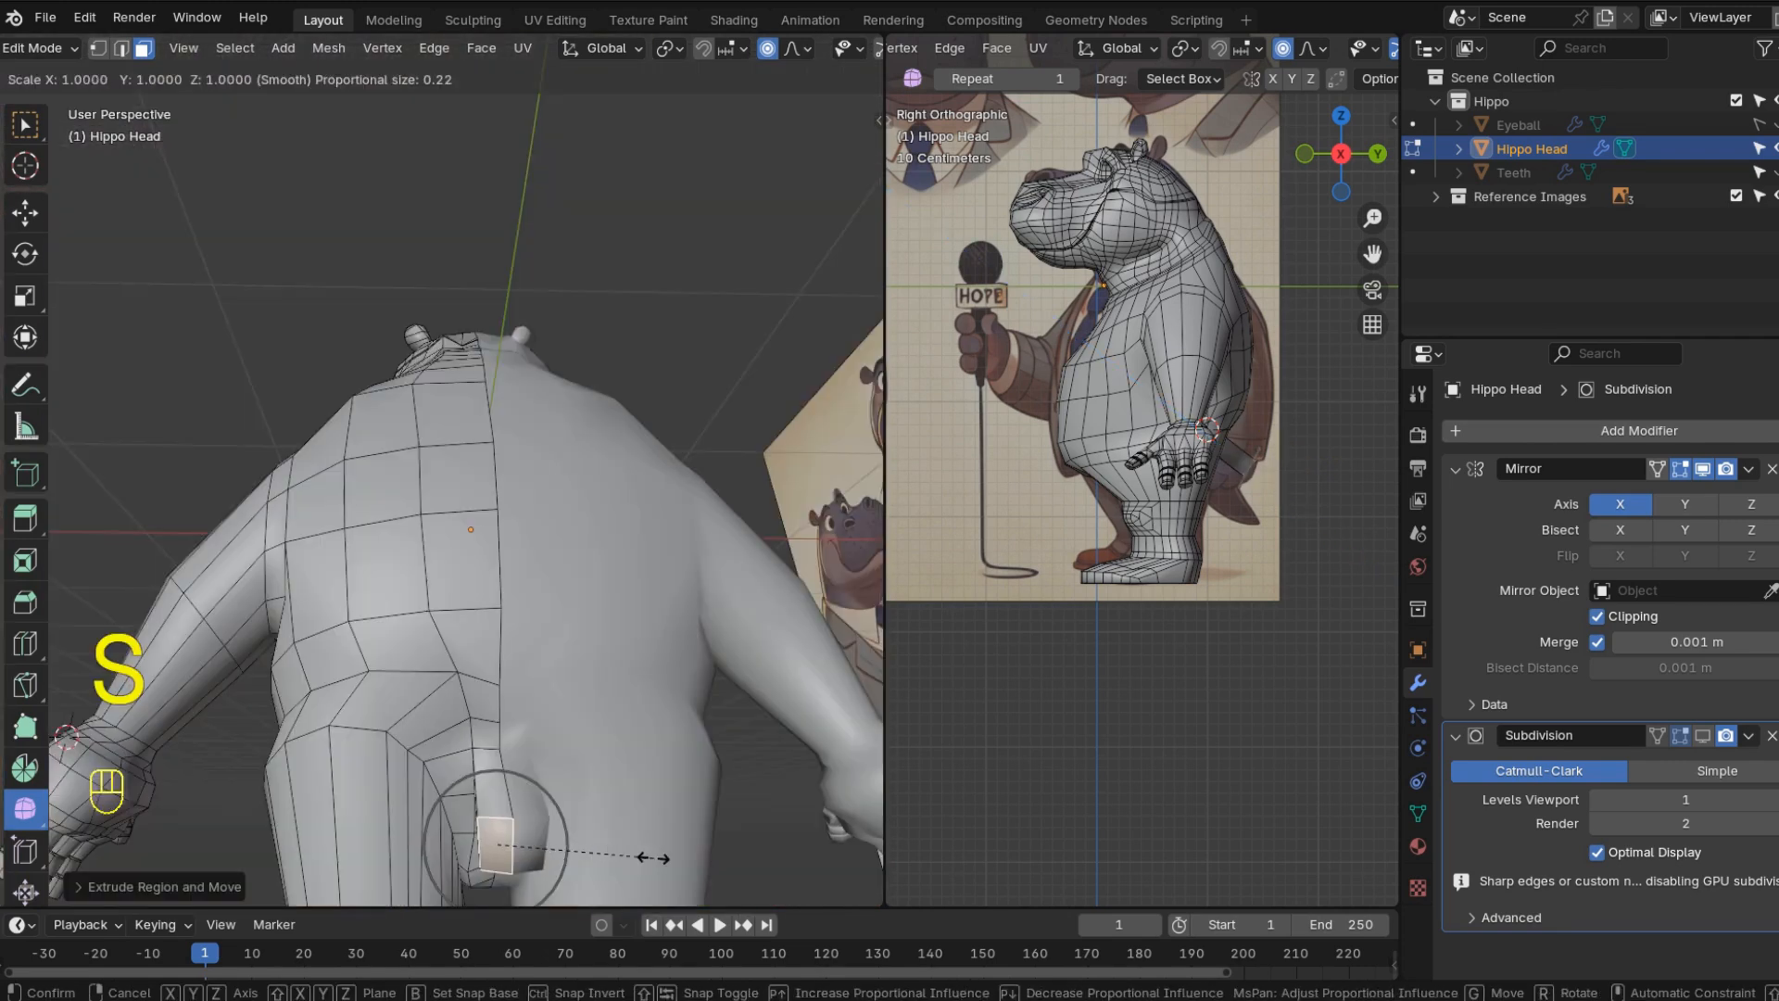
pyautogui.moveTo(541, 831)
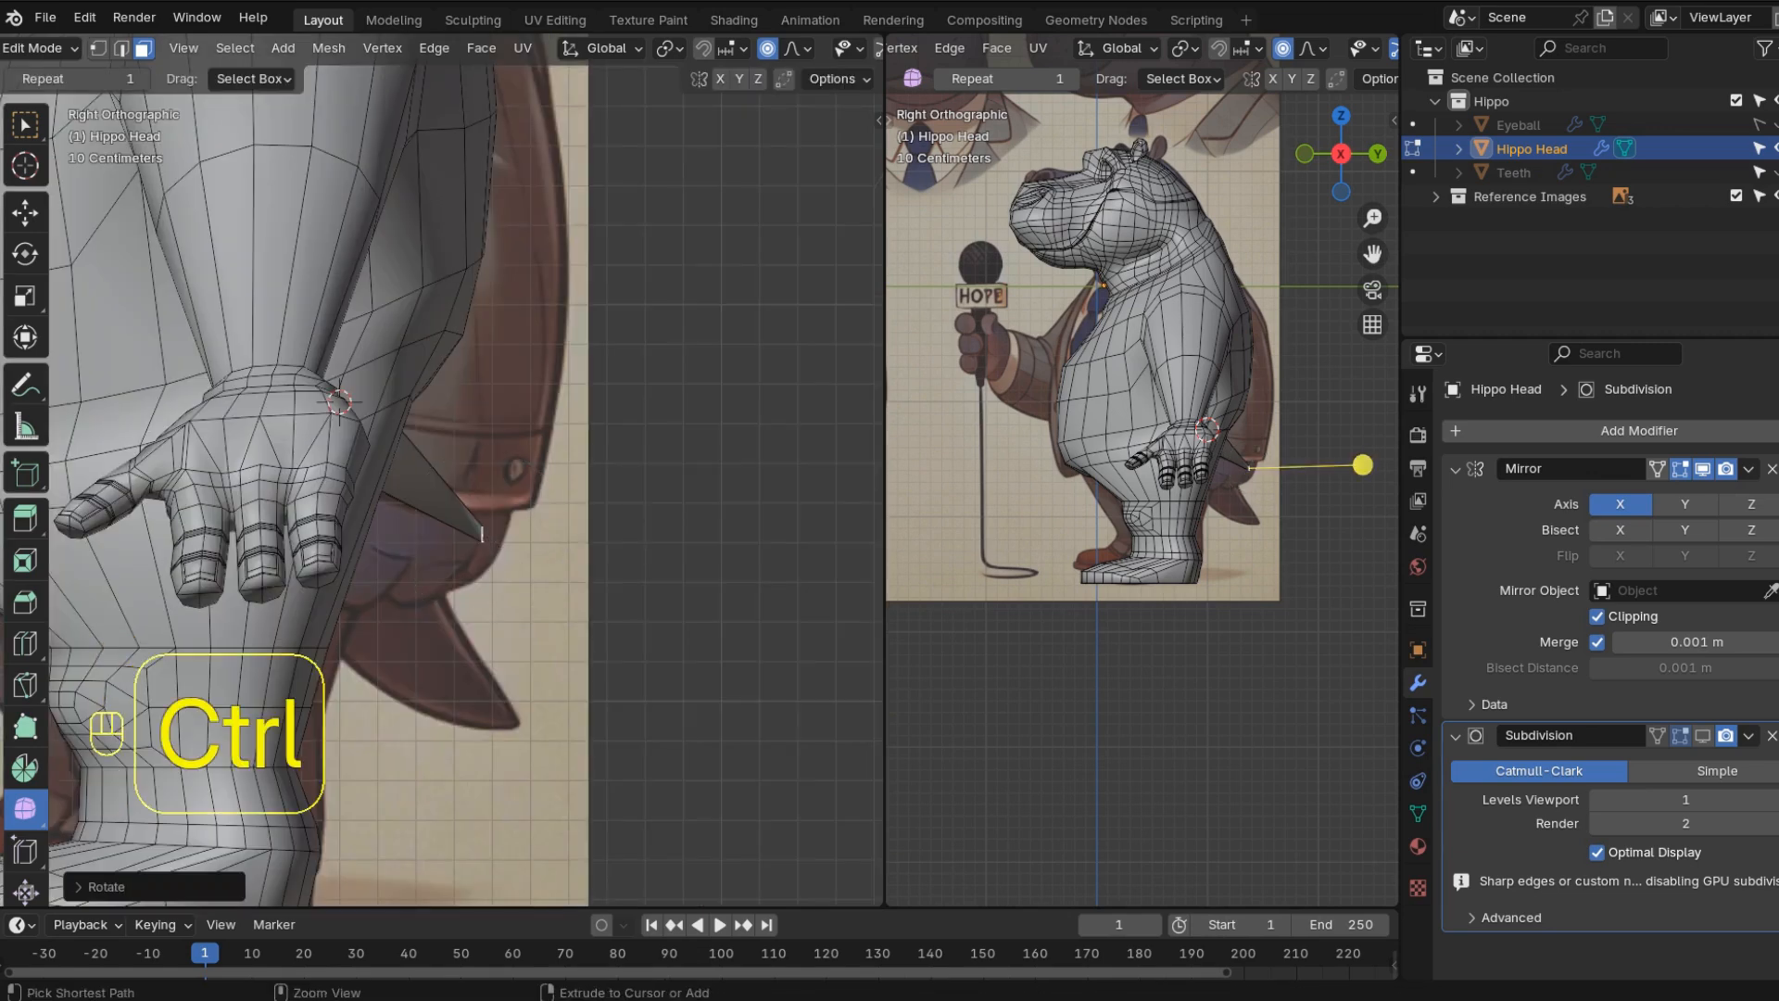
# - Add three loop cuts along the tail and rotate its end section about -5 degrees with smooth proportional editing
pyautogui.hotkey('ctrl', 'r')
pyautogui.scroll(2, 482, 534)
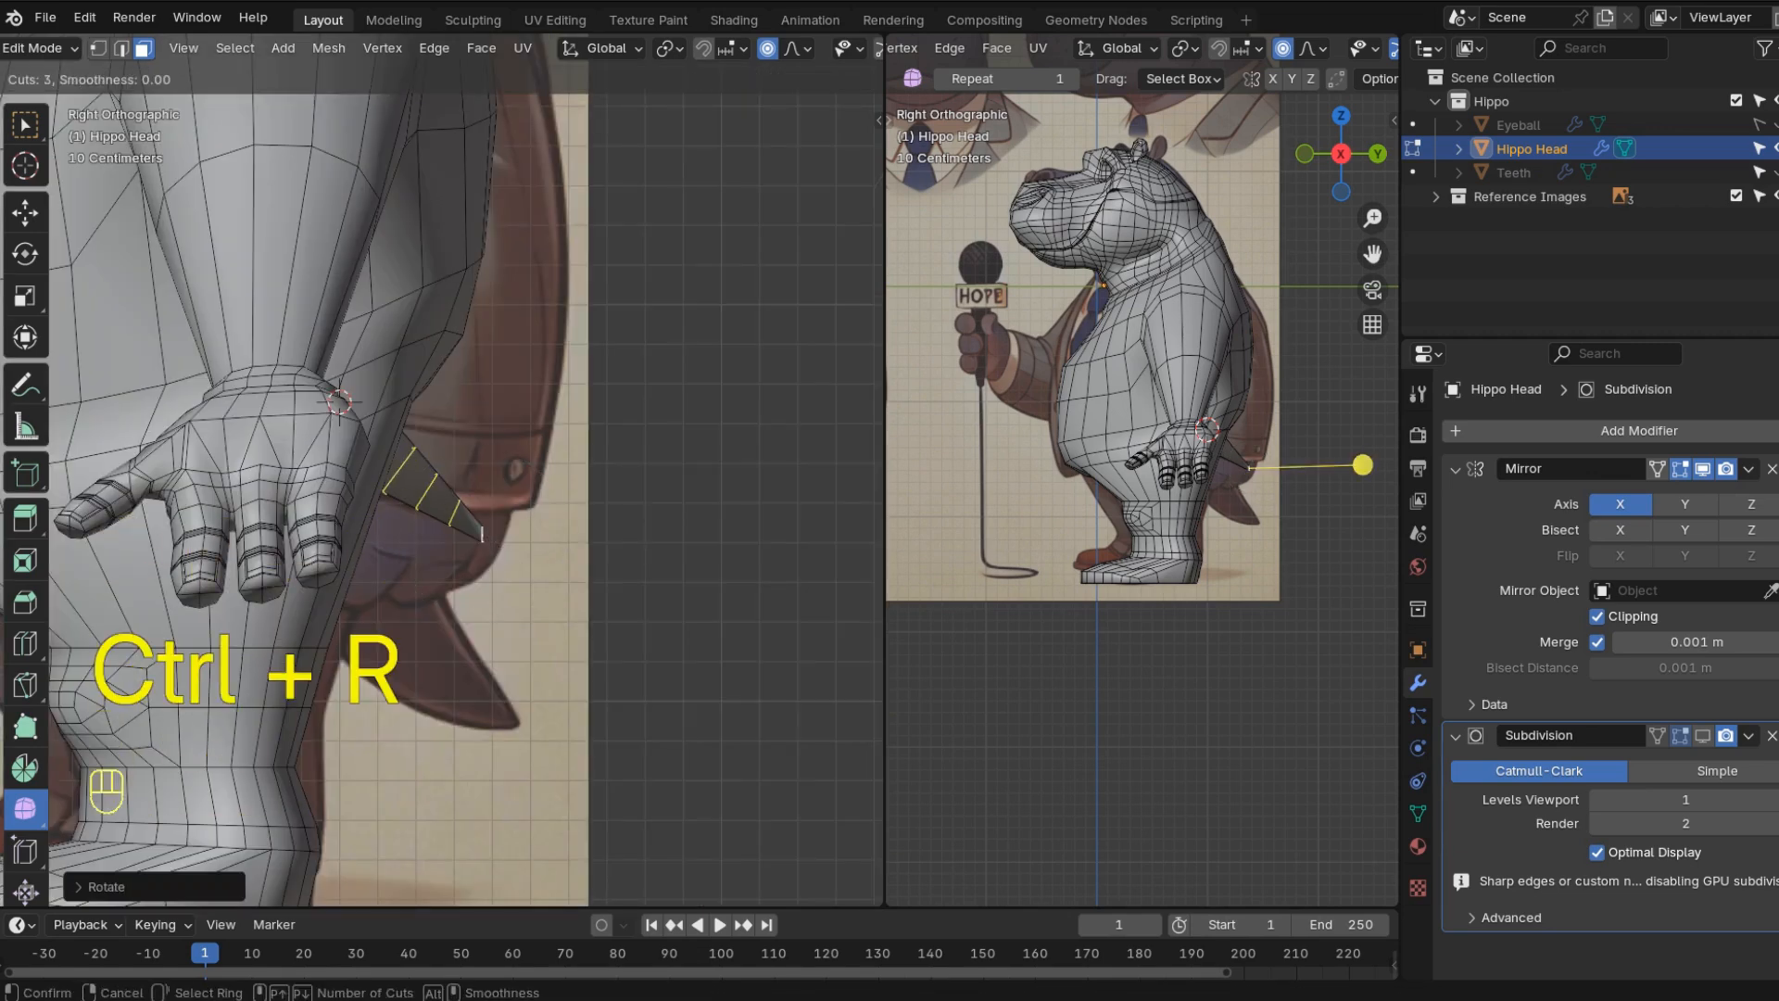
pyautogui.click(473, 519)
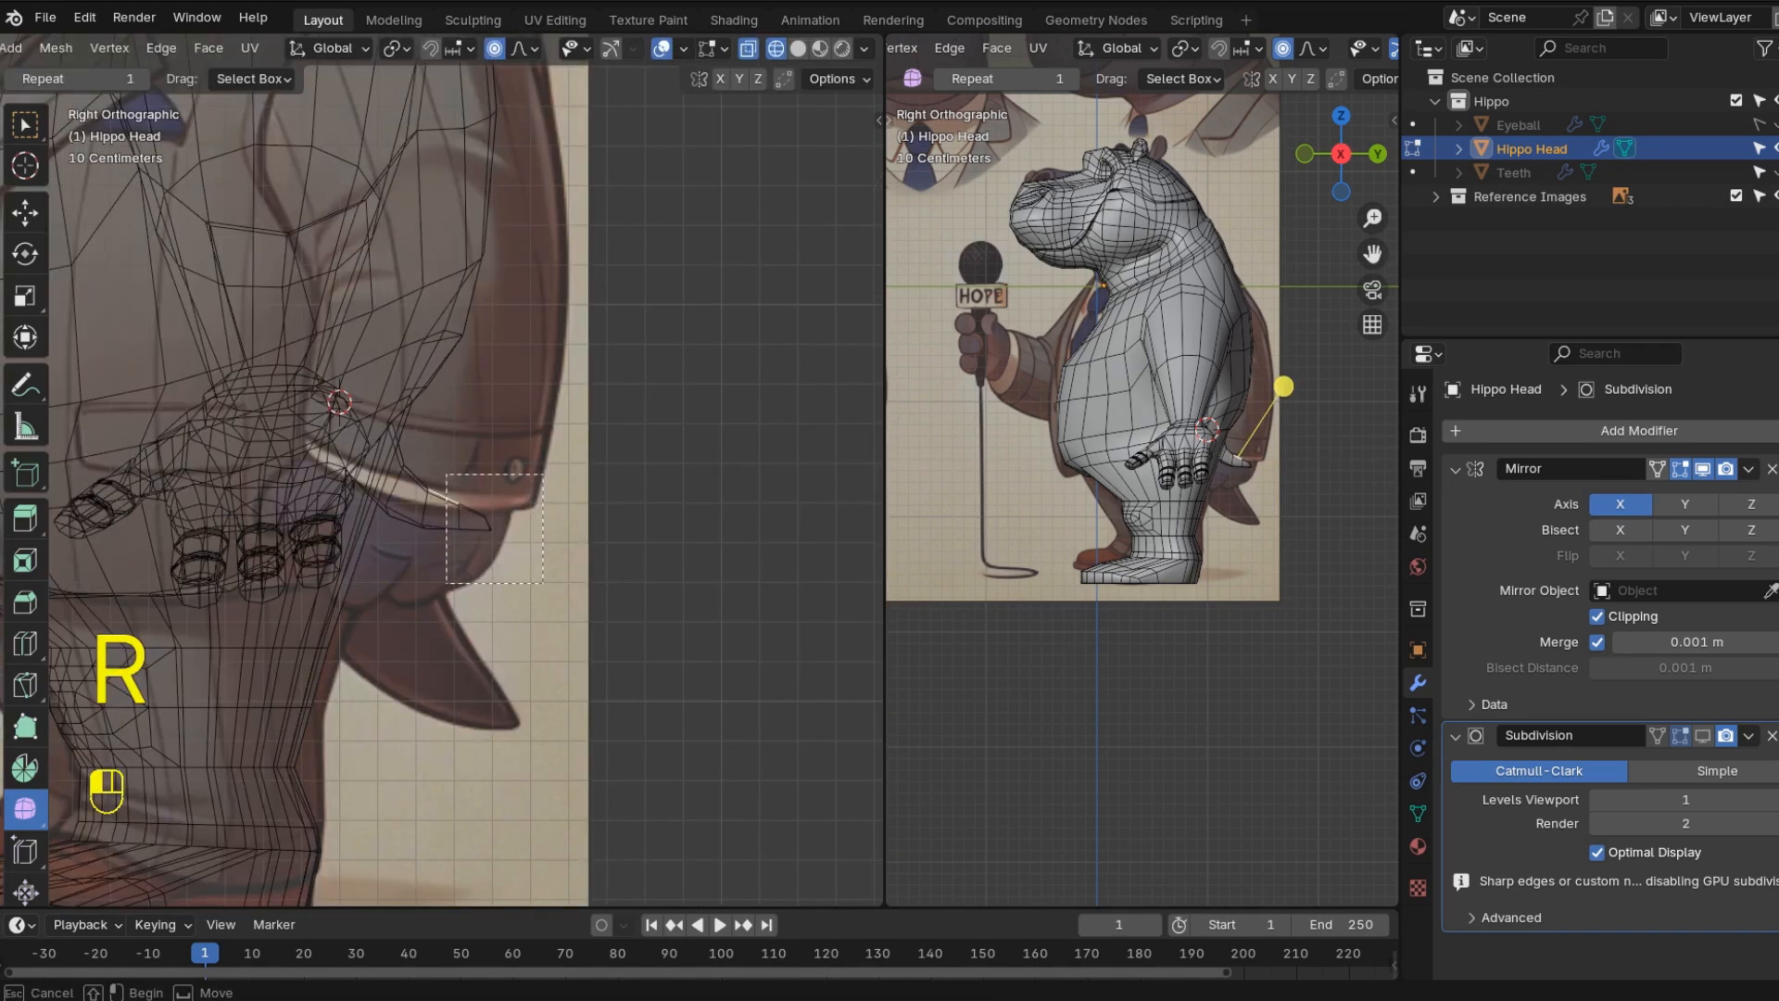
pyautogui.press('r')
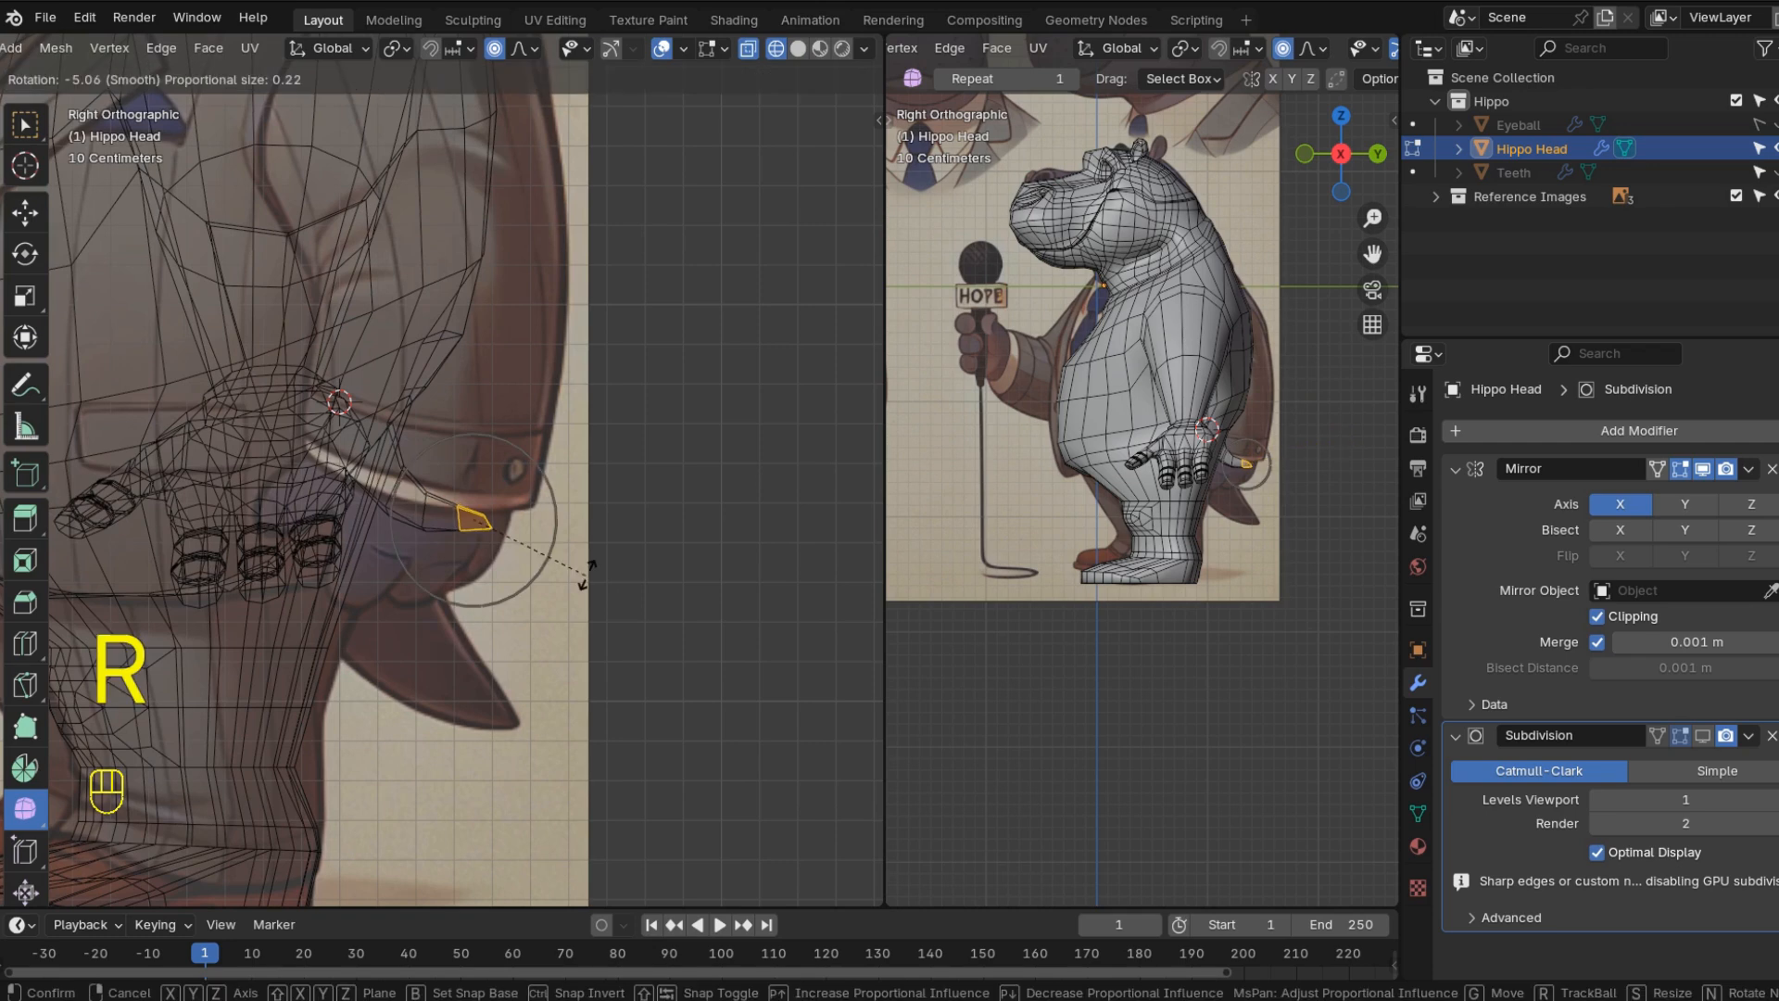
pyautogui.click(585, 576)
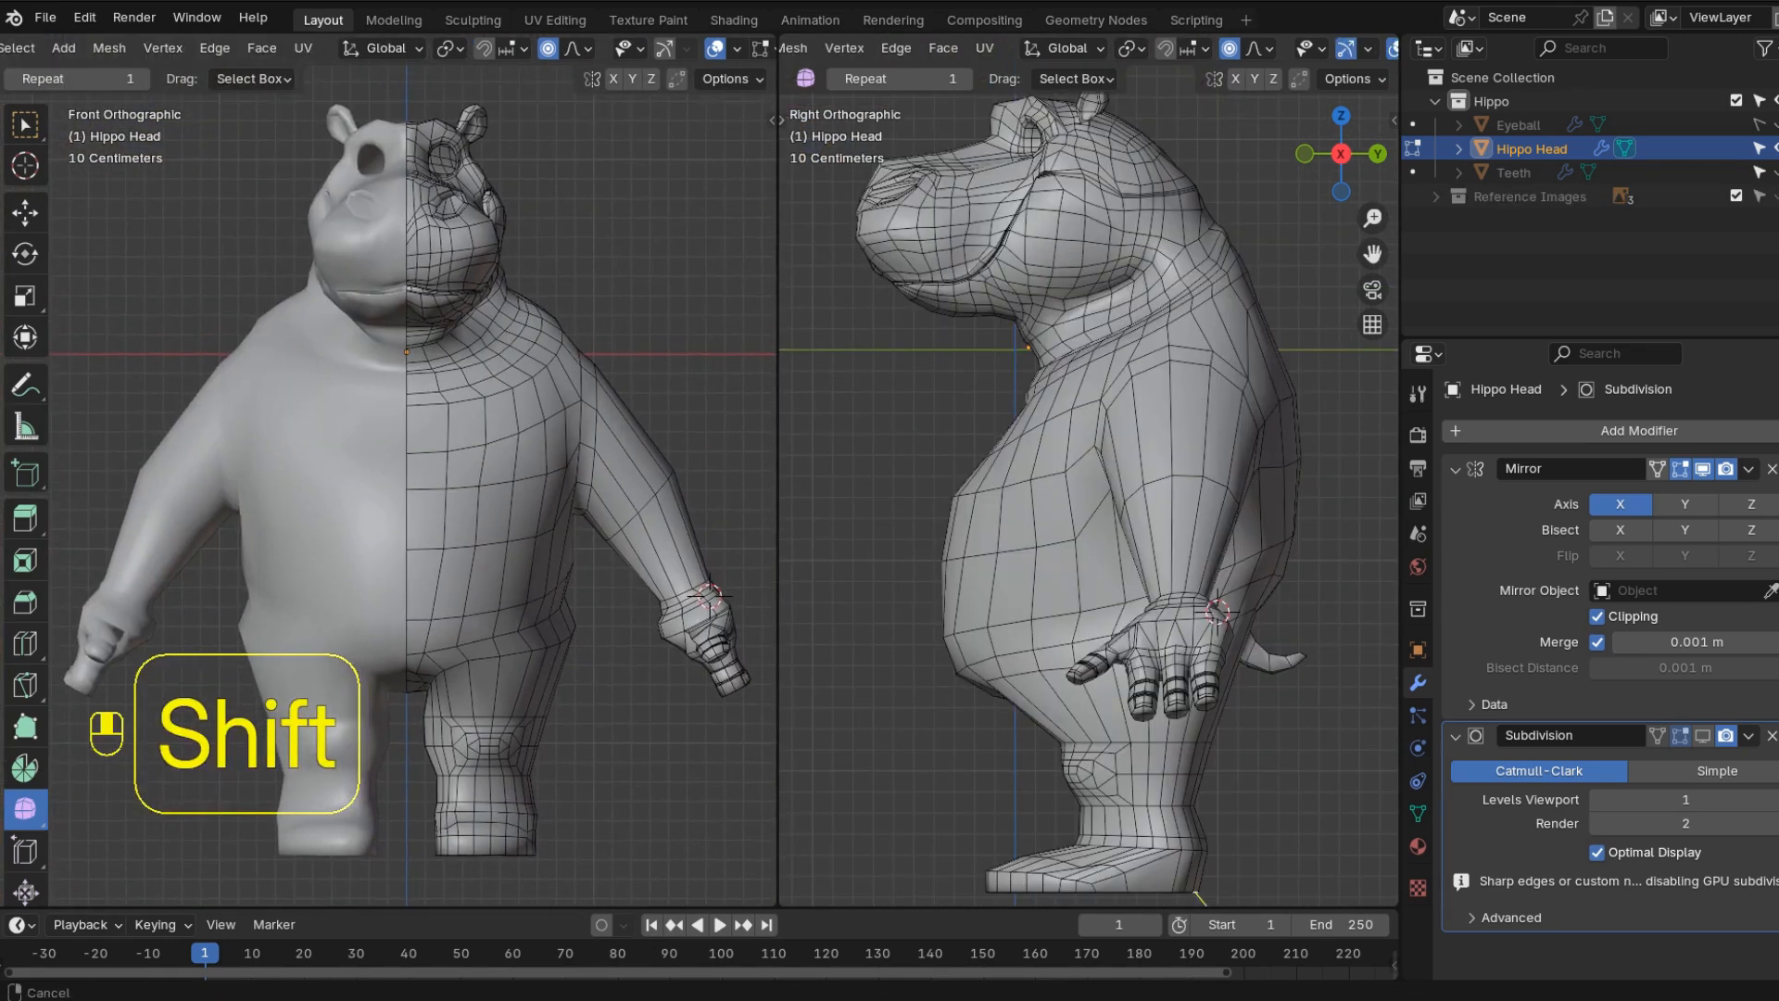
# - Widen the front viewport to fit the whole character and save the file hippo.blend
pyautogui.keyDown('shift'); pyautogui.moveTo(389, 463); pyautogui.dragTo(417, 482, button='middle'); pyautogui.keyUp('shift')
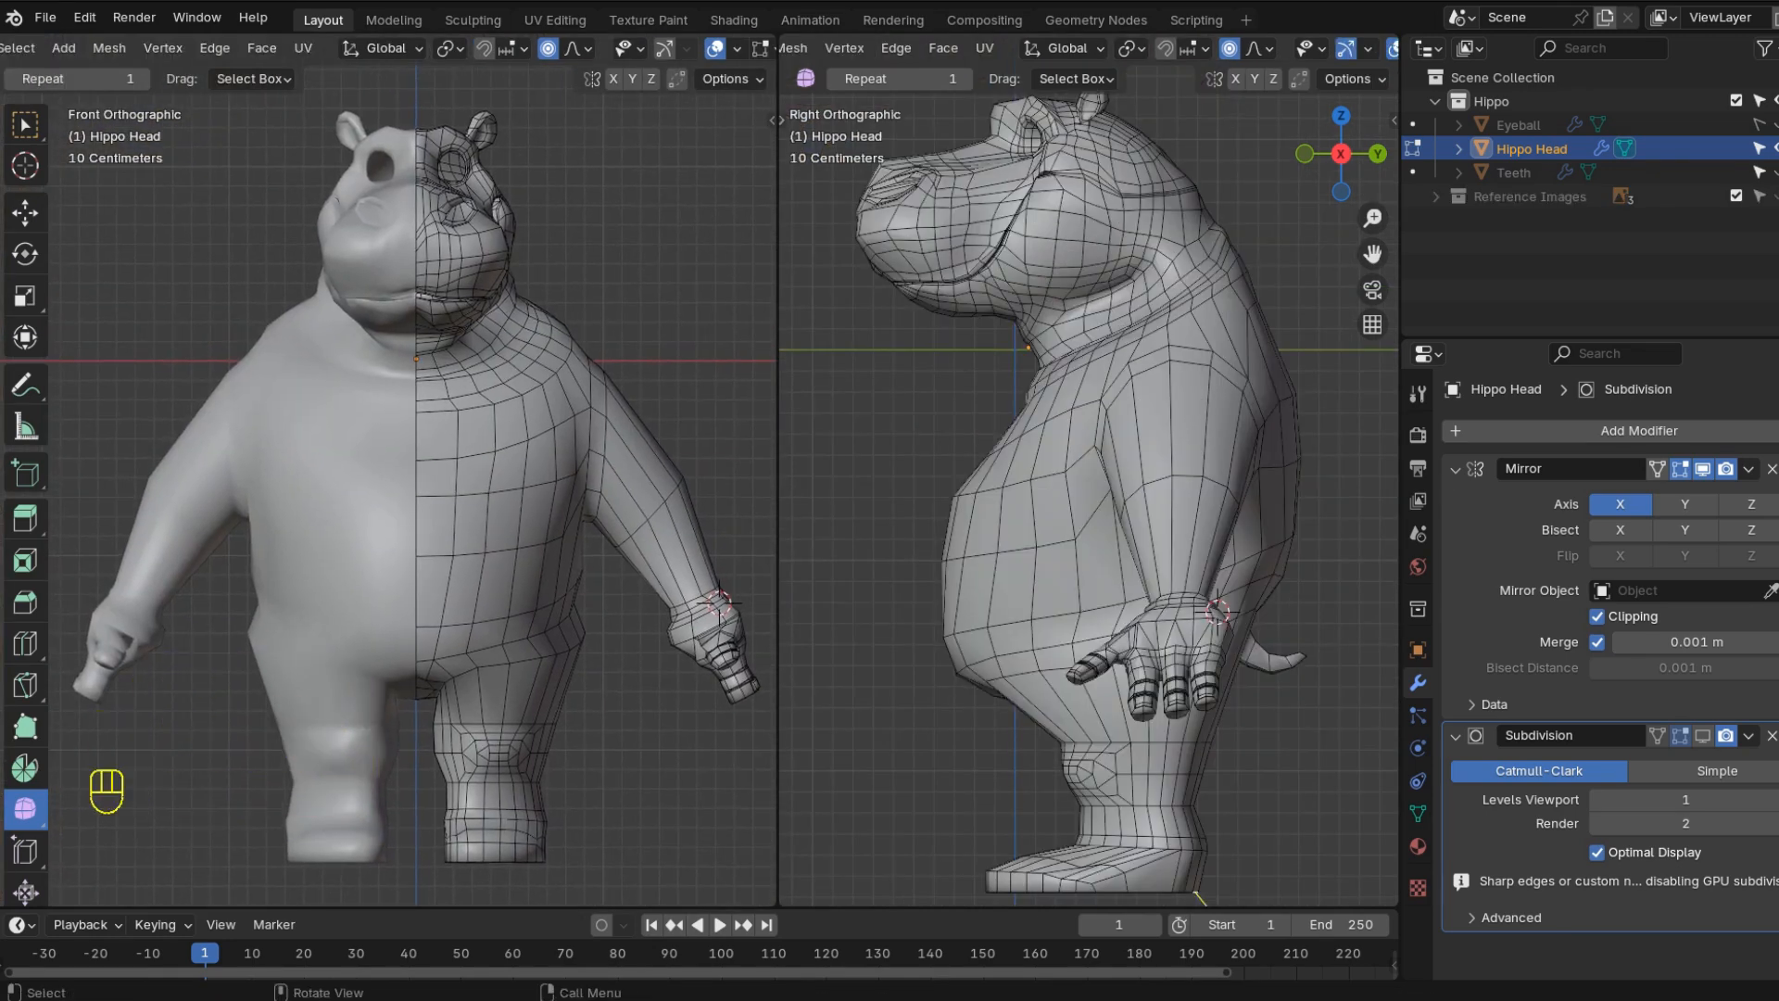
pyautogui.keyDown('ctrl'); pyautogui.moveTo(390, 473); pyautogui.dragTo(389, 451, button='middle'); pyautogui.keyUp('ctrl')
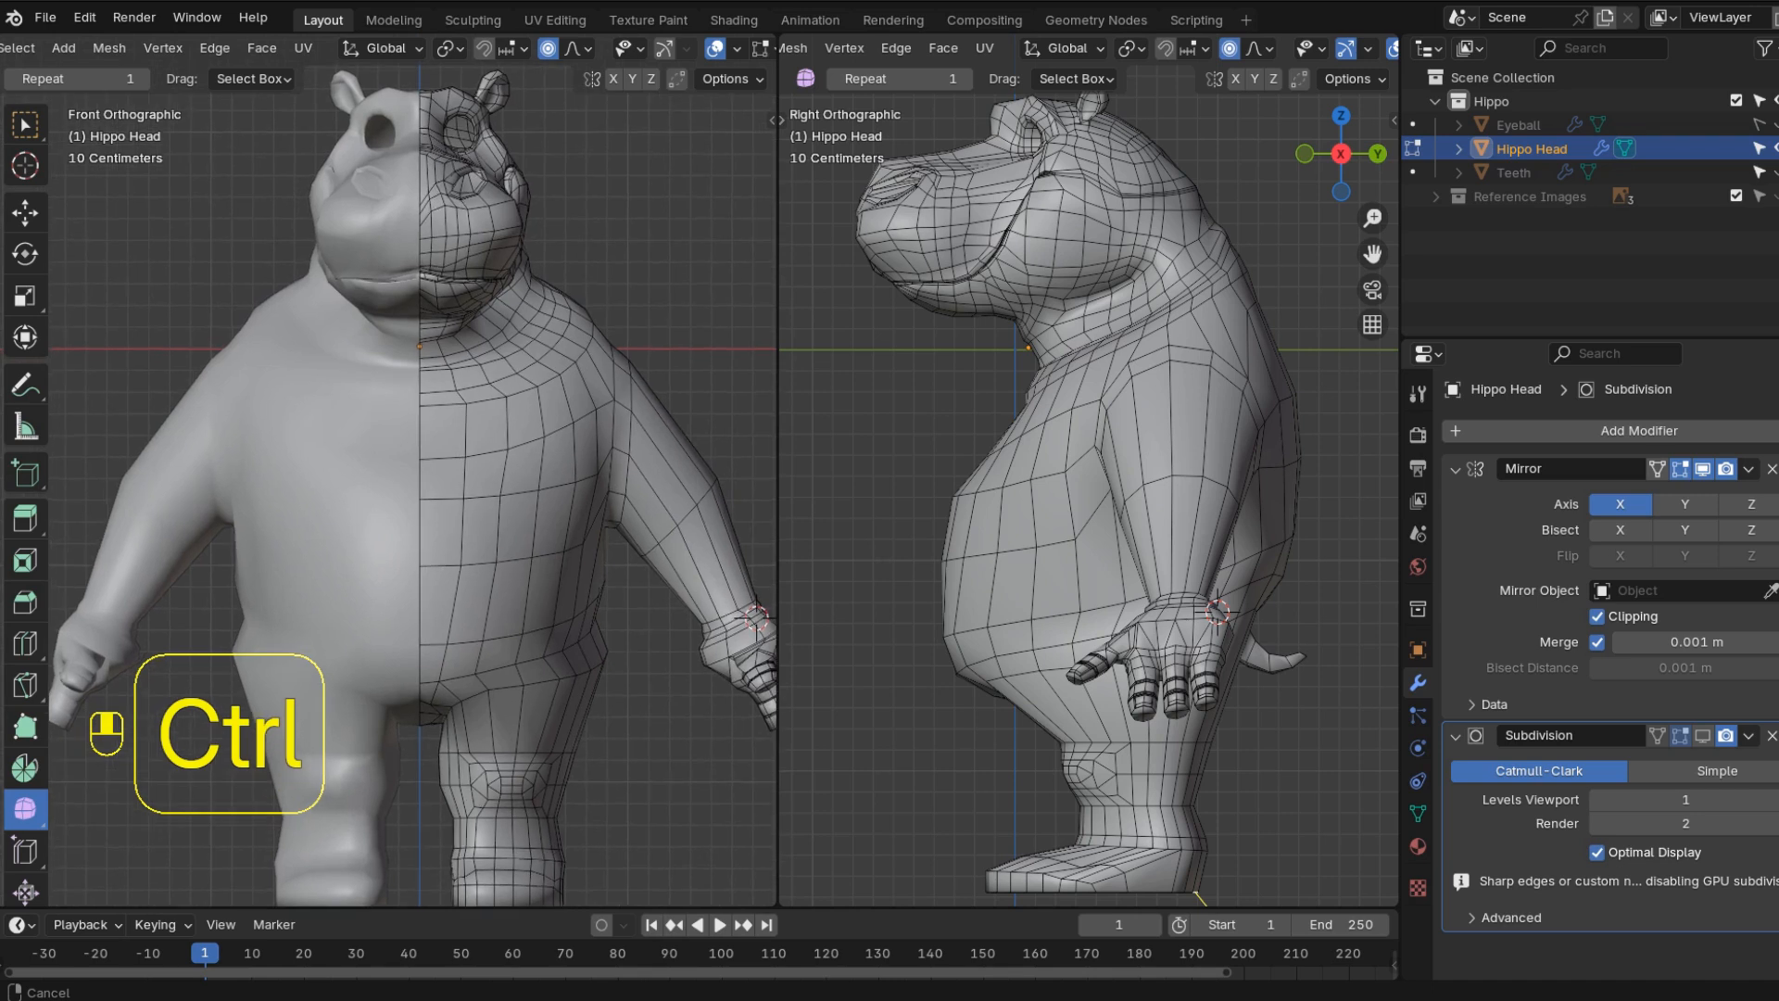
pyautogui.moveTo(778, 463); pyautogui.dragTo(827, 463)
pyautogui.hotkey('ctrl', 's')
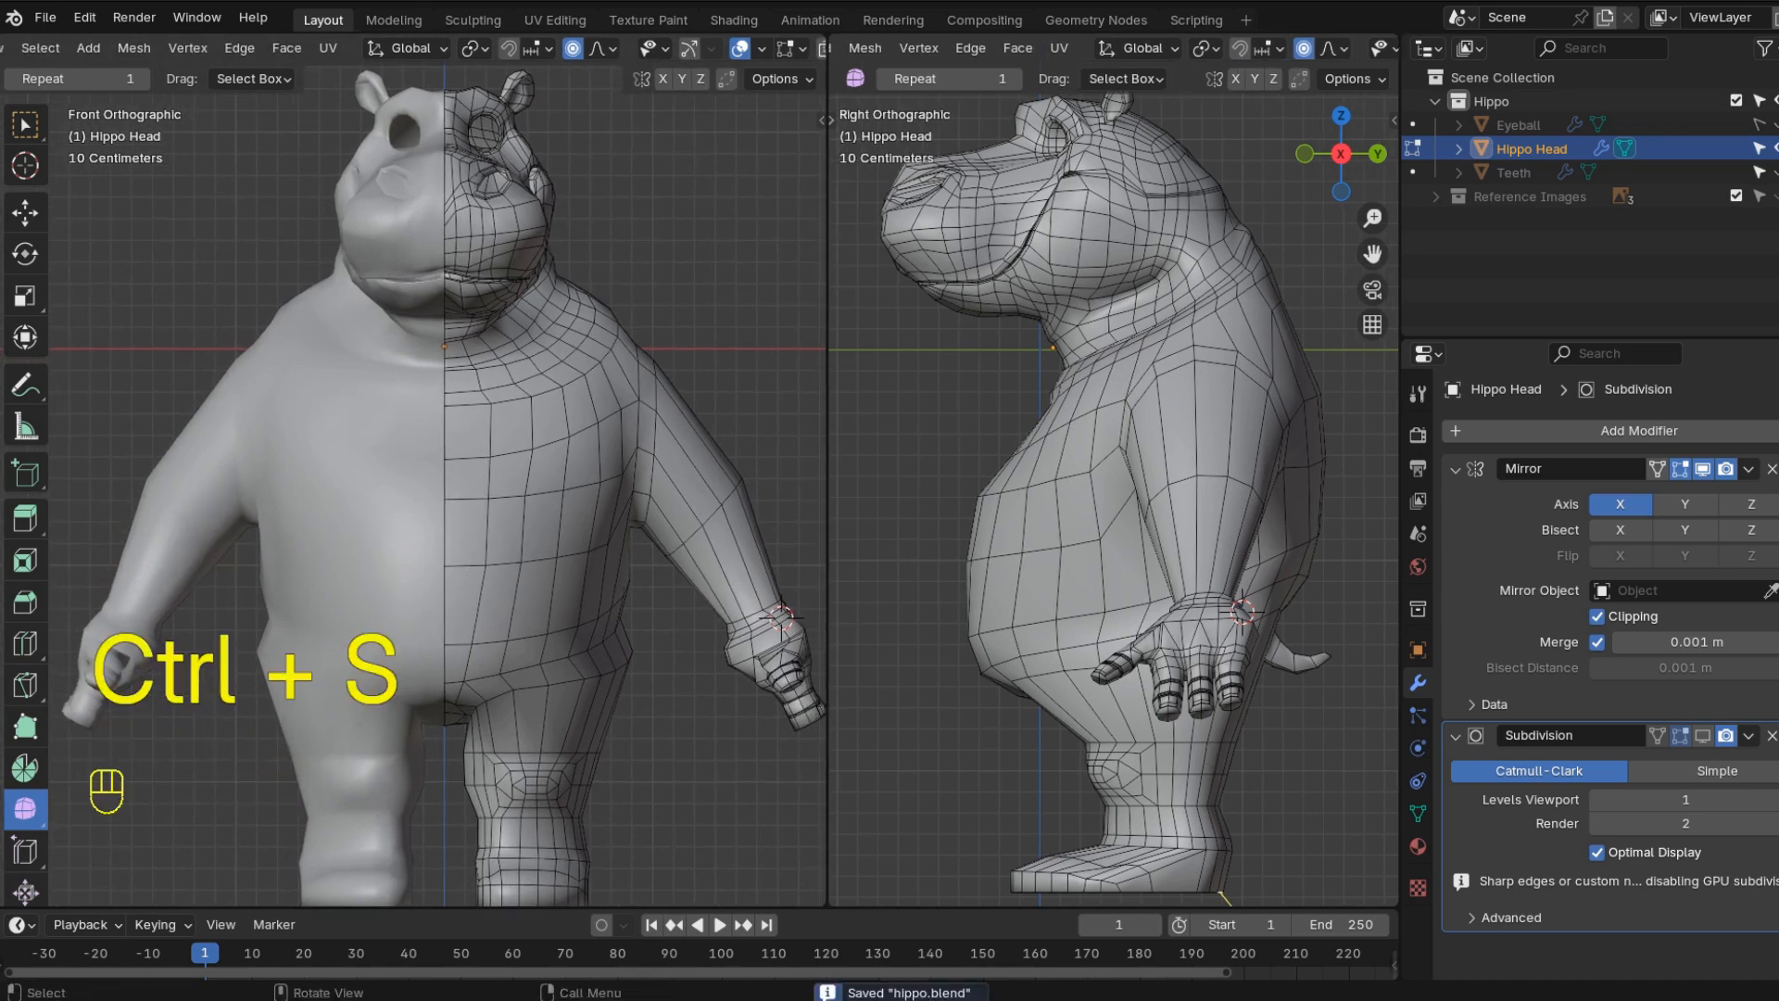